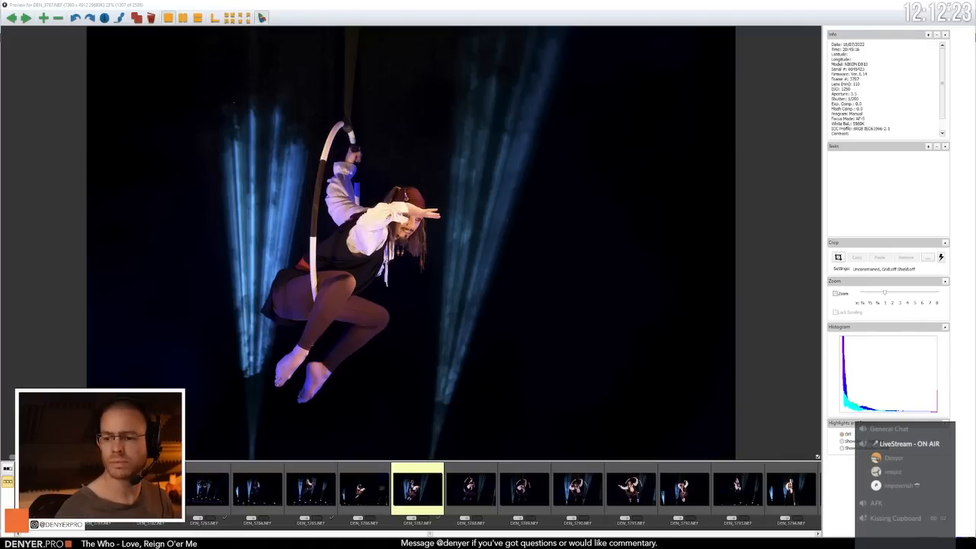
Step: Review the aerial hoop photos from DEN_3787.NEF through DEN_3796.NEF for pose and facial expression
{"action": "left_click", "coordinate": [362, 4]}
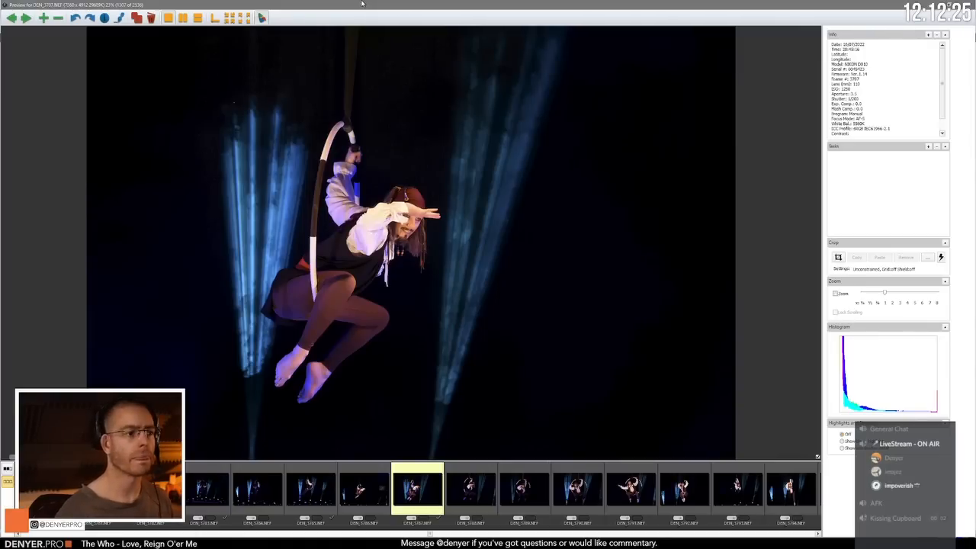
{"action": "key", "text": "Right"}
{"action": "key", "text": "Right"}
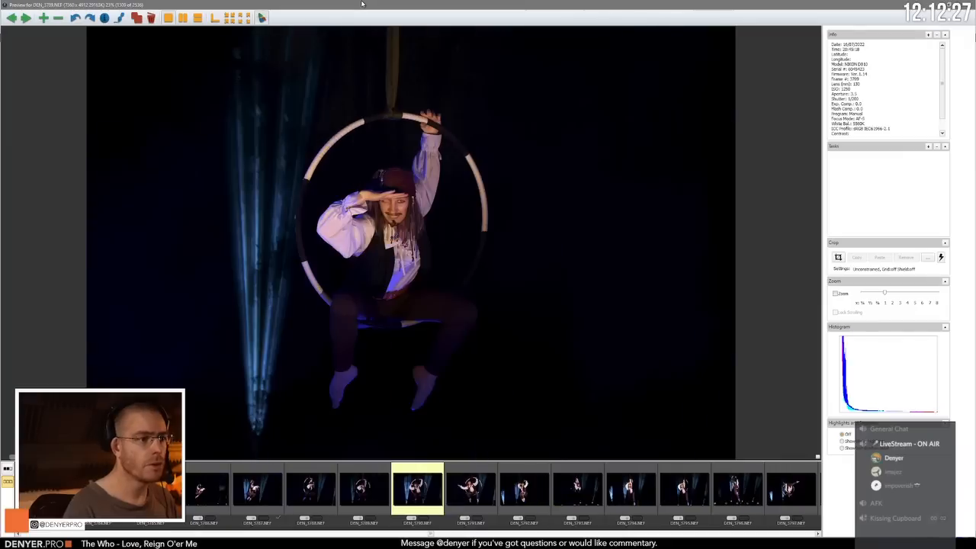
{"action": "key", "text": "Right"}
{"action": "key", "text": "Right"}
{"action": "key", "text": "Right"}
{"action": "key", "text": "Right"}
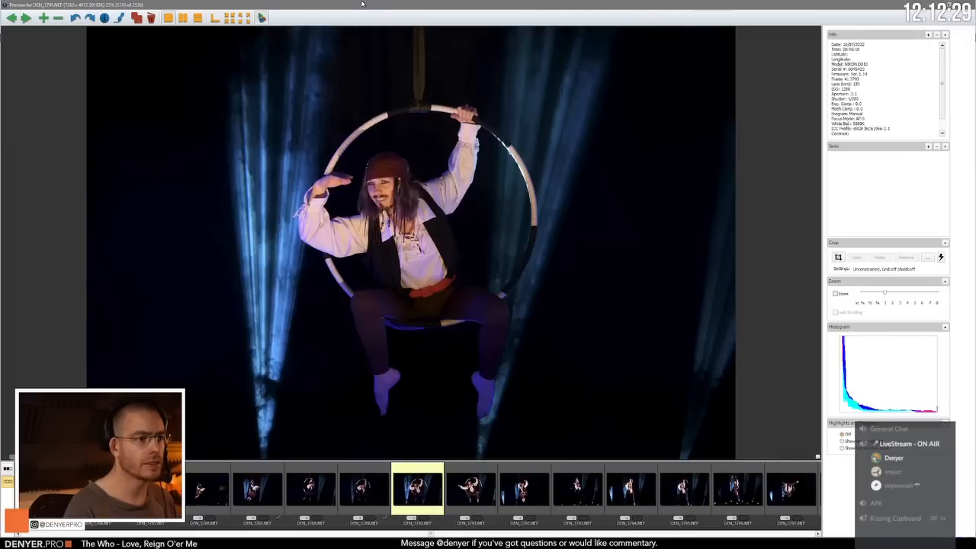
{"action": "key", "text": "Right"}
{"action": "key", "text": "Right"}
{"action": "key", "text": "Right"}
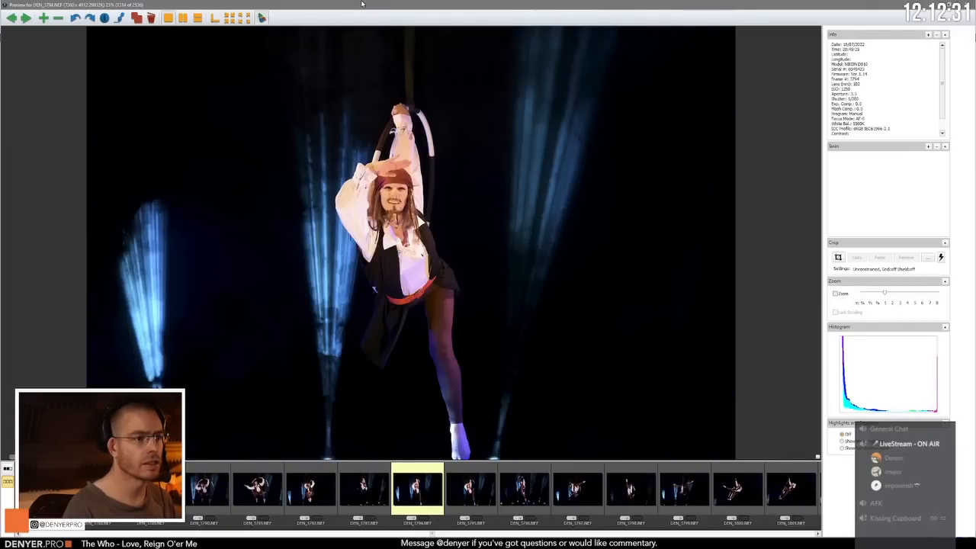
{"action": "key", "text": "Right"}
{"action": "key", "text": "Right"}
{"action": "key", "text": "Right"}
{"action": "key", "text": "Right"}
{"action": "key", "text": "Right"}
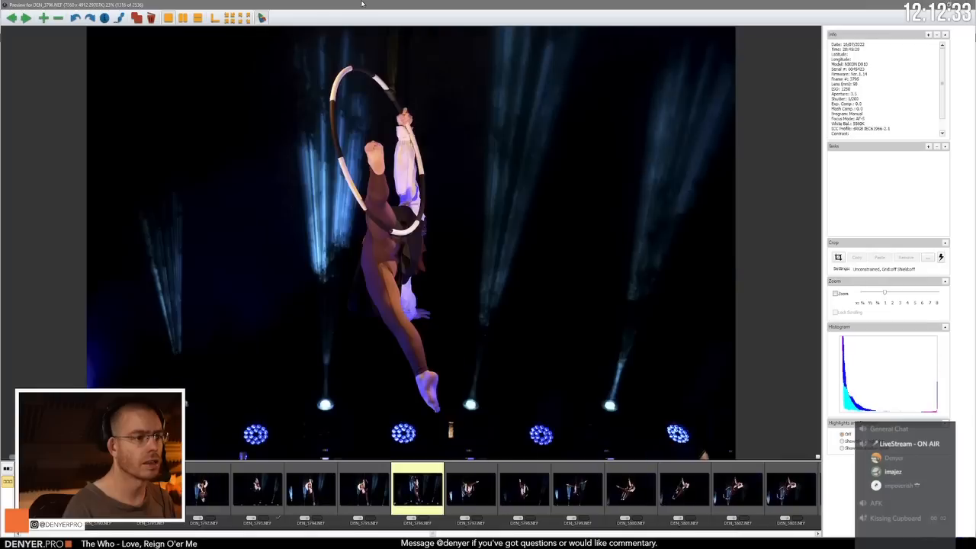
Step: Compare the saluting pose in DEN_3795.NEF with the neighbouring frames and the inverted shots up to DEN_3799.NEF
{"action": "key", "text": "Left"}
{"action": "key", "text": "Right"}
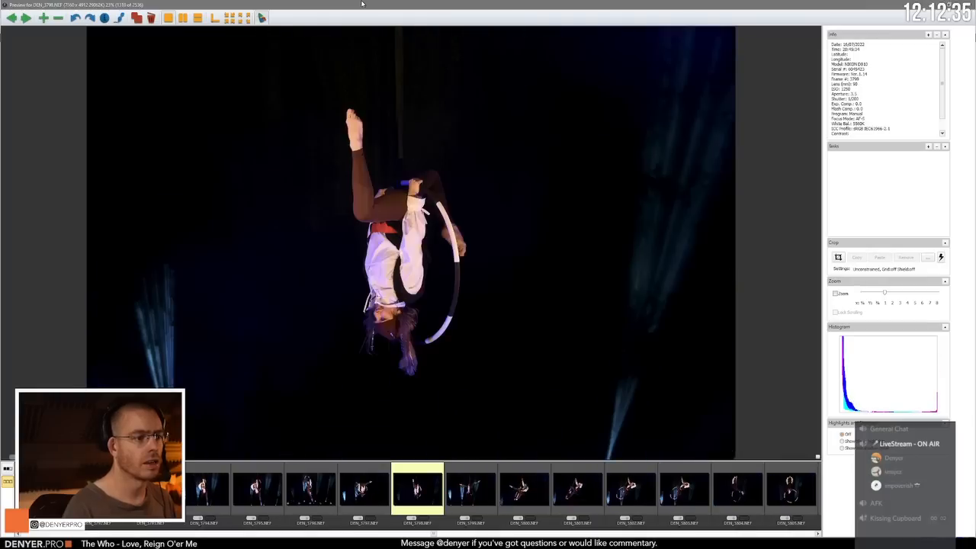
{"action": "key", "text": "Left"}
{"action": "key", "text": "Left"}
{"action": "key", "text": "Right"}
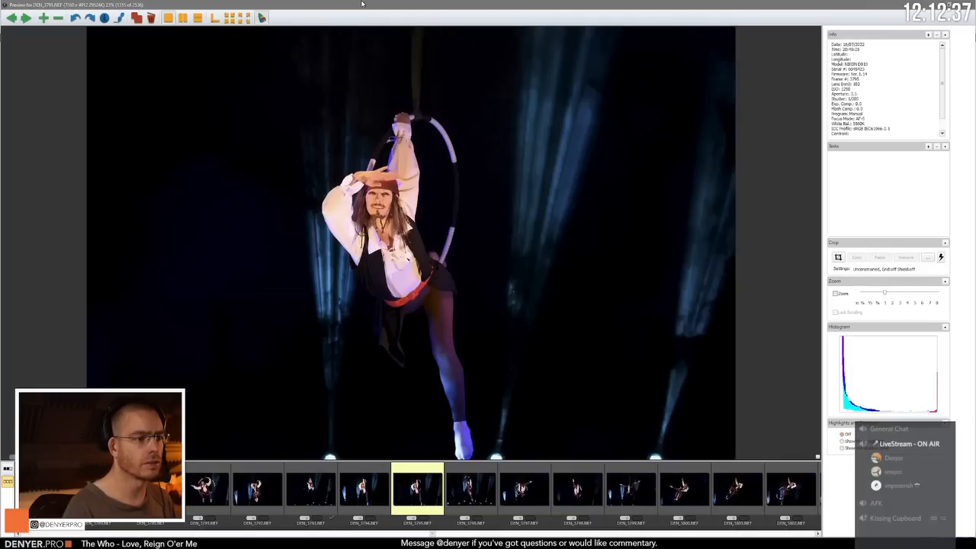
{"action": "key", "text": "Left"}
{"action": "key", "text": "Right"}
{"action": "key", "text": "Right"}
Step: Review the hoop photos from DEN_3800.NEF on, compare the frames around DEN_3805.NEF, and tag the selected frame
{"action": "key", "text": "Right"}
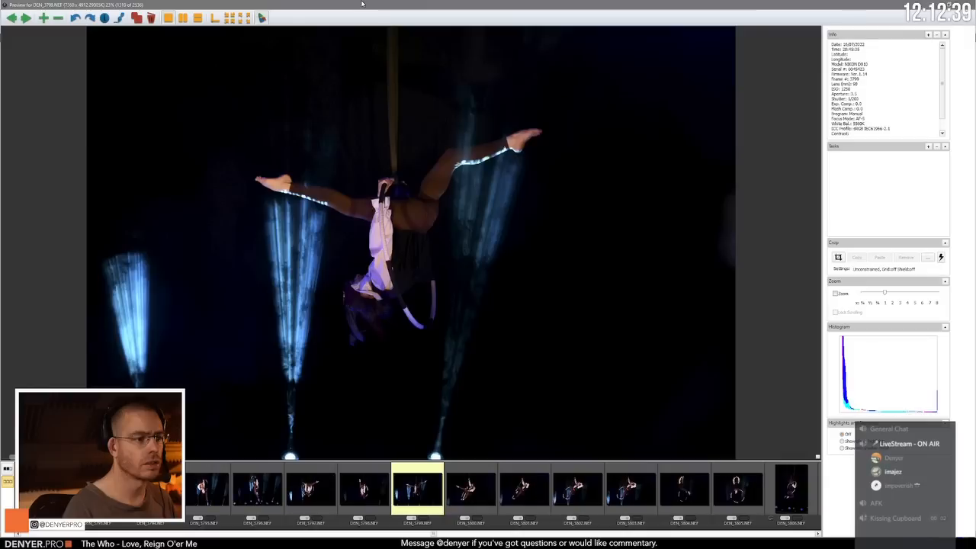
{"action": "key", "text": "Right"}
{"action": "key", "text": "Right"}
{"action": "key", "text": "Right"}
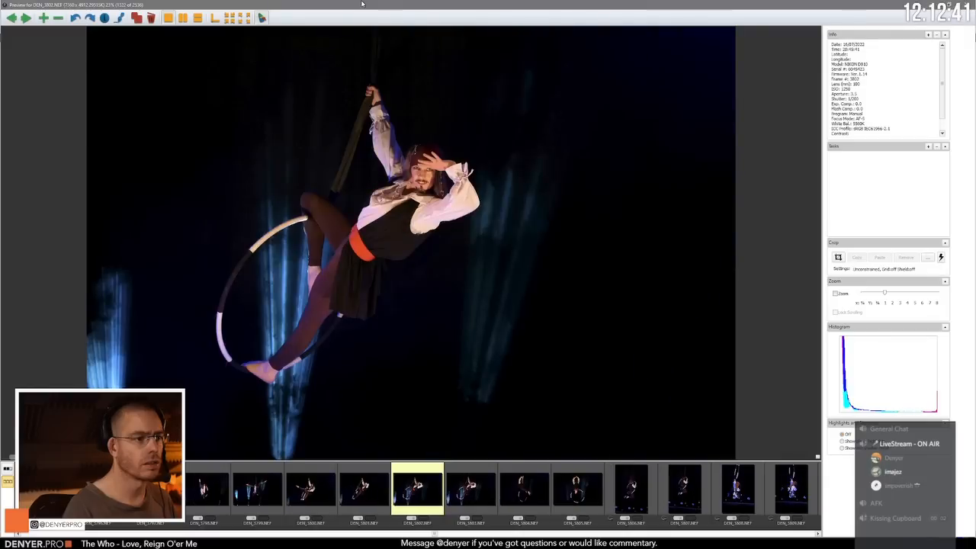
{"action": "key", "text": "Right"}
{"action": "key", "text": "Right"}
{"action": "key", "text": "Right"}
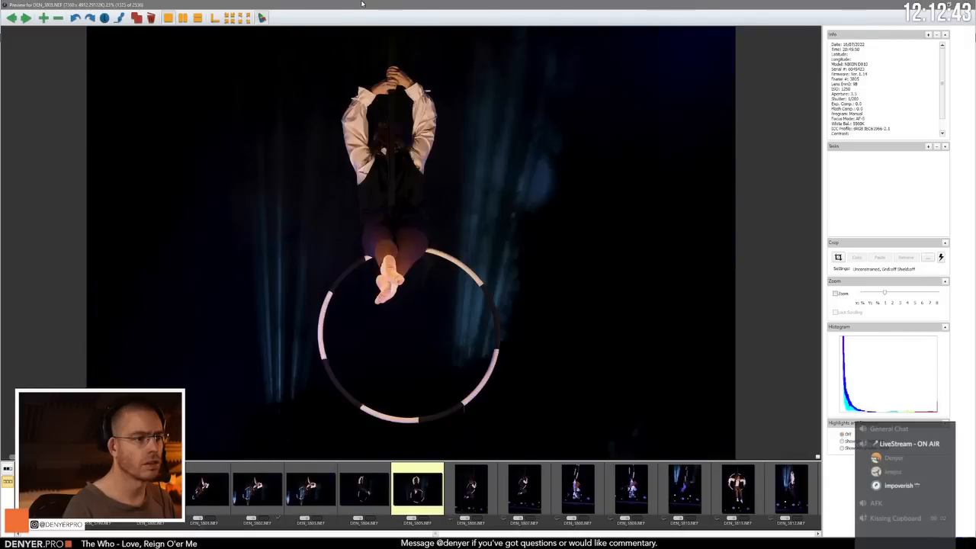
{"action": "key", "text": "Right"}
{"action": "key", "text": "Left"}
{"action": "key", "text": "Left"}
{"action": "key", "text": "Right"}
{"action": "key", "text": "Right"}
{"action": "key", "text": "Right"}
{"action": "key", "text": "Right"}
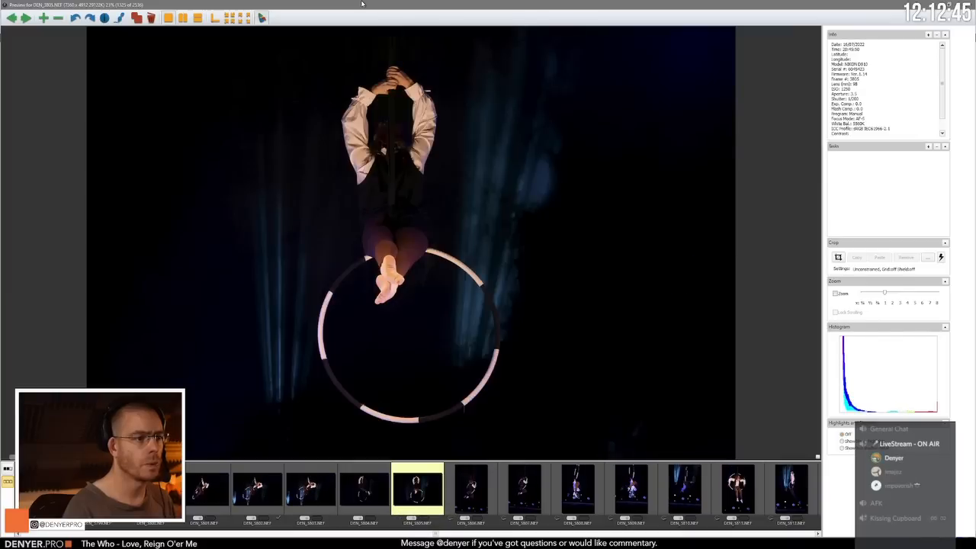
{"action": "key", "text": "Left"}
{"action": "key", "text": "Left"}
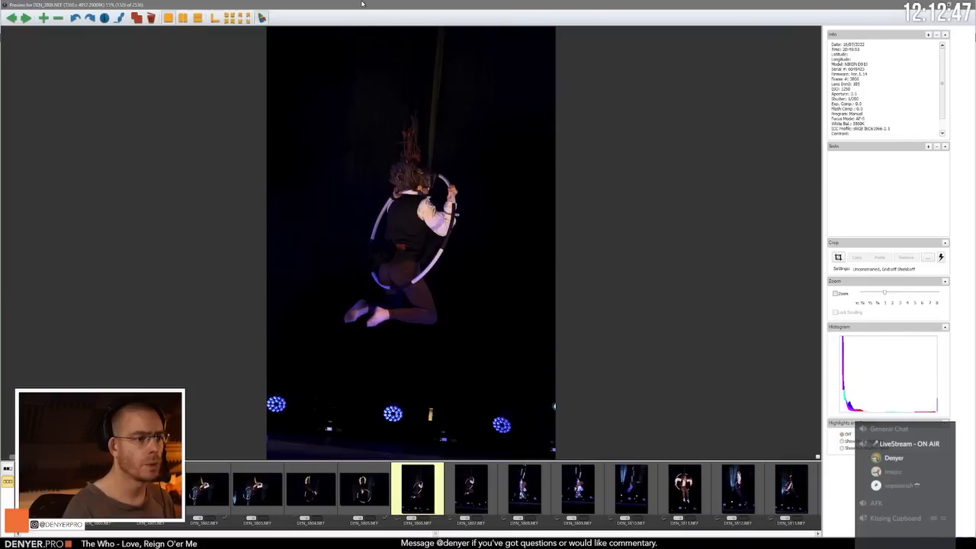
{"action": "key", "text": "t"}
Step: Examine the portrait-format hoop photos up to DEN_3812.NEF, rechecking the upside-down pose in DEN_3809.NEF
{"action": "key", "text": "Right"}
{"action": "key", "text": "Right"}
{"action": "key", "text": "Right"}
{"action": "key", "text": "Right"}
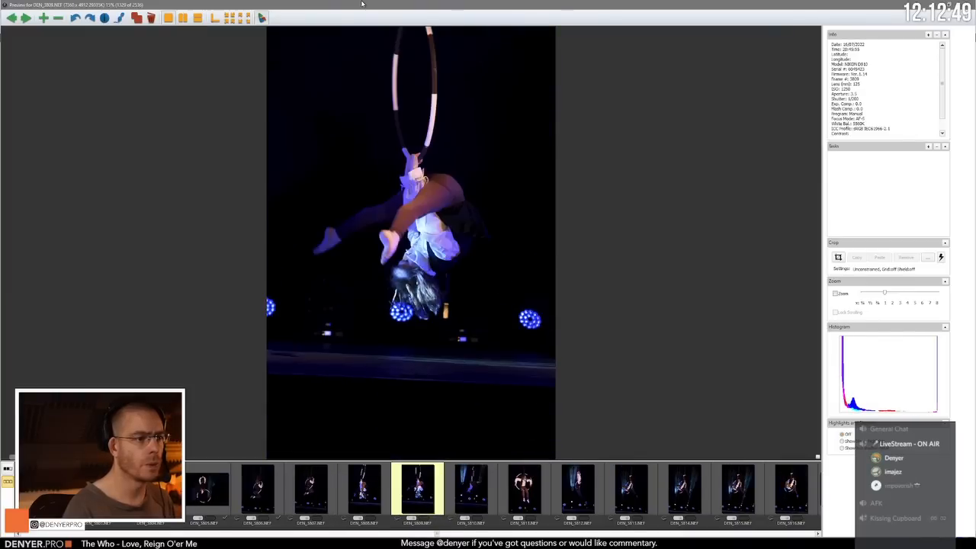
{"action": "key", "text": "Left"}
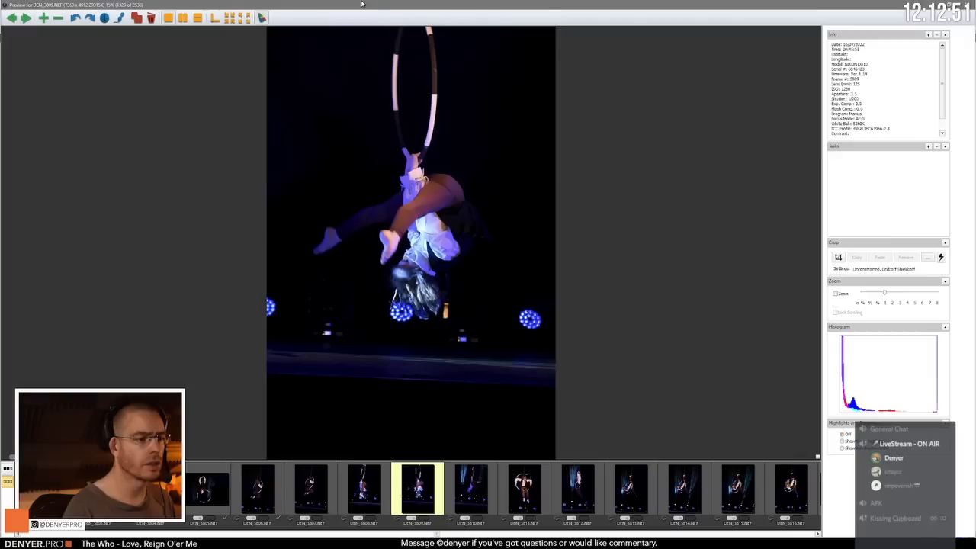
{"action": "key", "text": "Right"}
{"action": "key", "text": "Right"}
Step: Check the face sharpness of DEN_3813.NEF at 100% zoom and compare the shot with DEN_3814.NEF and DEN_3815.NEF
{"action": "key", "text": "Right"}
{"action": "key", "text": "Right"}
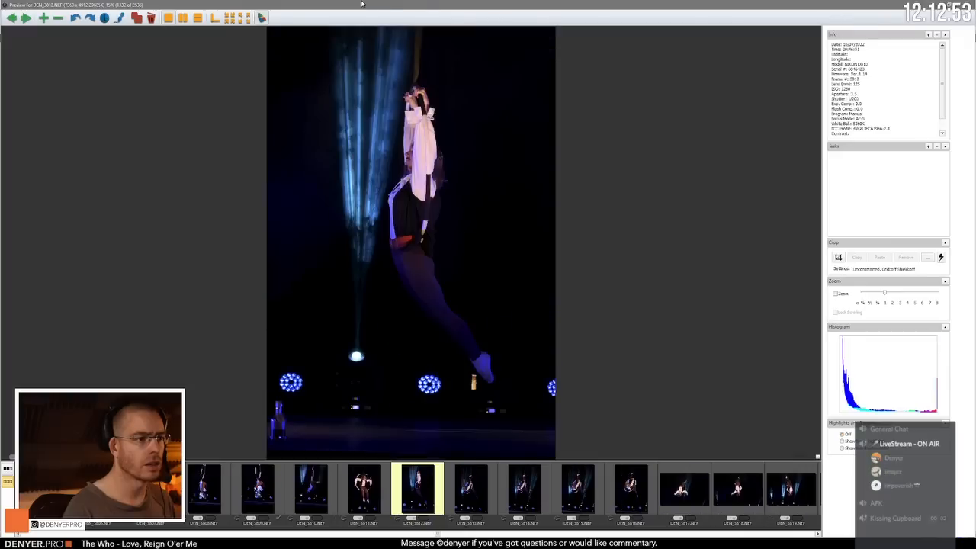
{"action": "key", "text": "Right"}
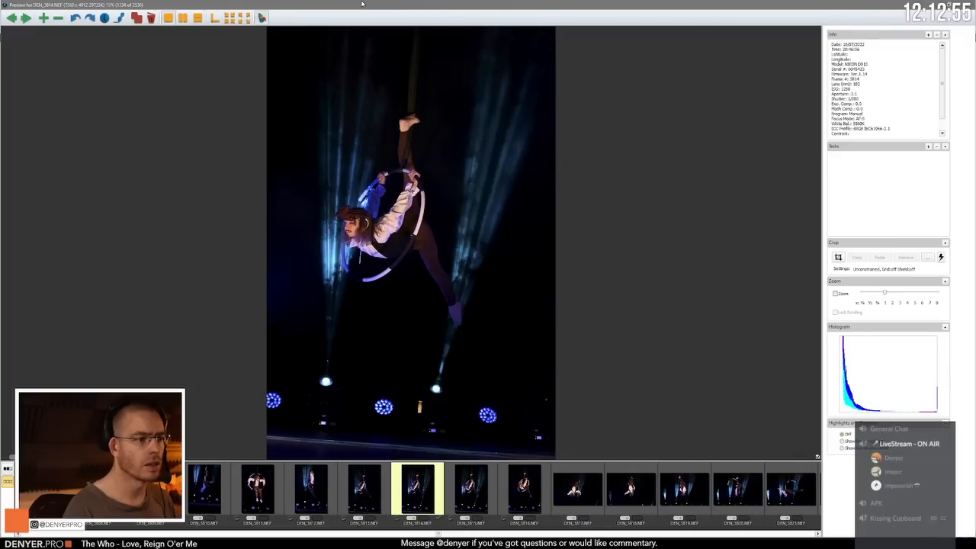
{"action": "key", "text": "Left"}
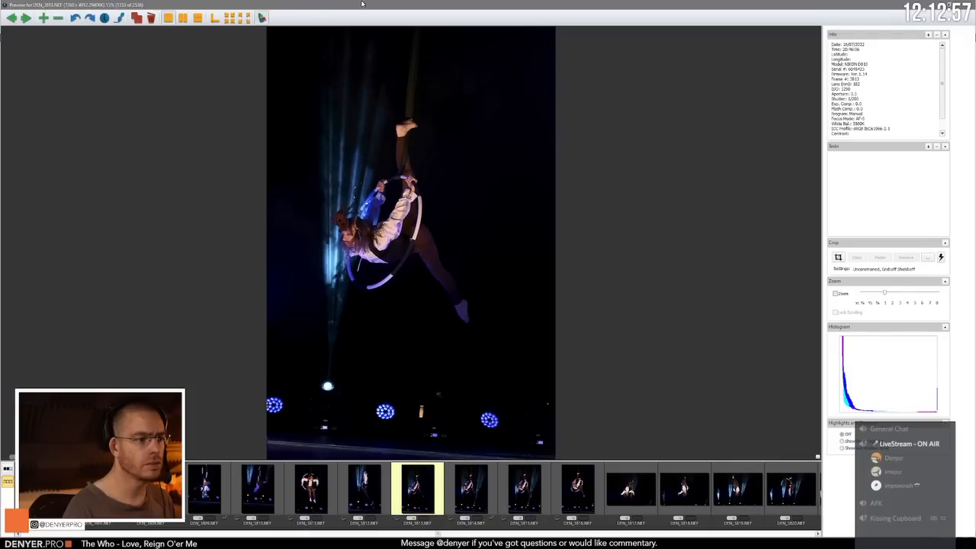
{"action": "key", "text": "z"}
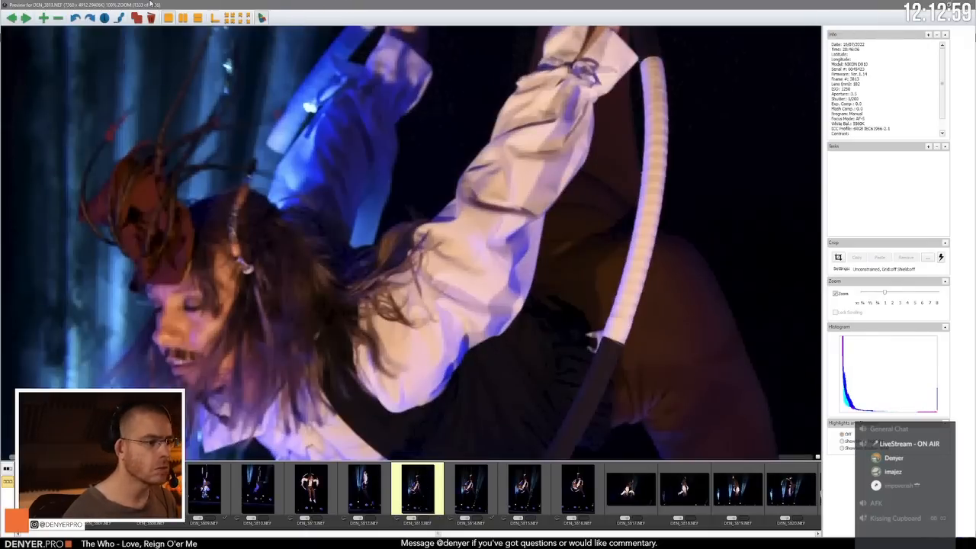
{"action": "key", "text": "z"}
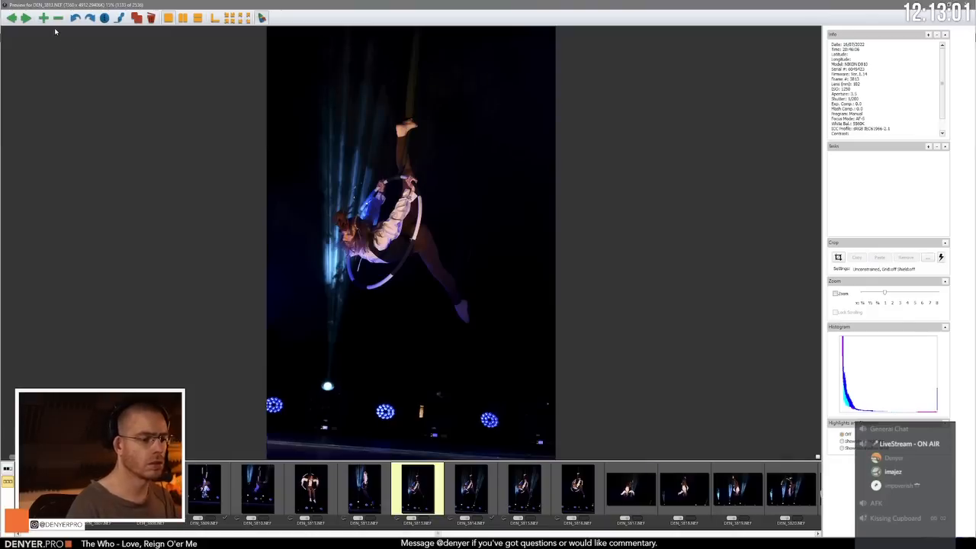
{"action": "key", "text": "Right"}
{"action": "key", "text": "Right"}
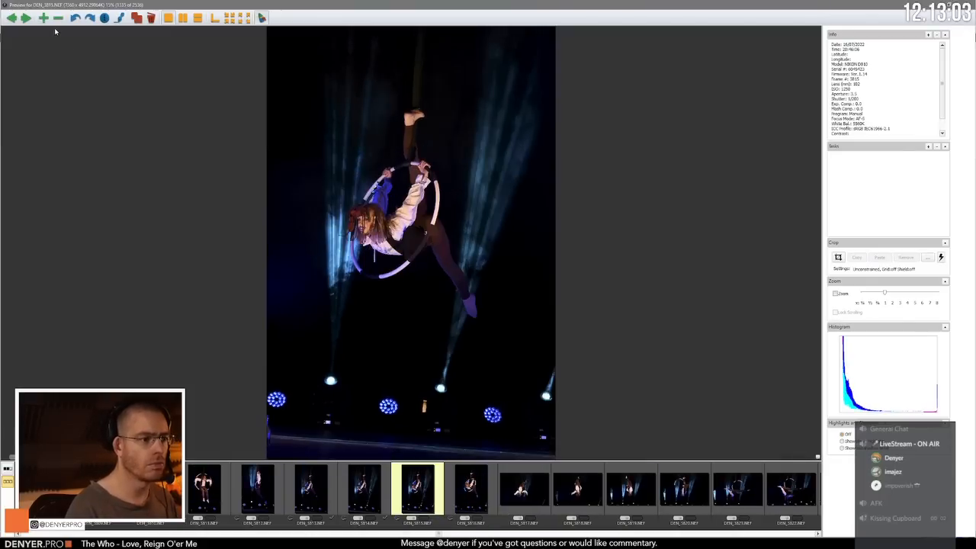
{"action": "key", "text": "Left"}
Step: Review the photos from DEN_3816.NEF to DEN_3821.NEF, comparing the upside-down poses in DEN_3818.NEF through DEN_3820.NEF
{"action": "key", "text": "Right"}
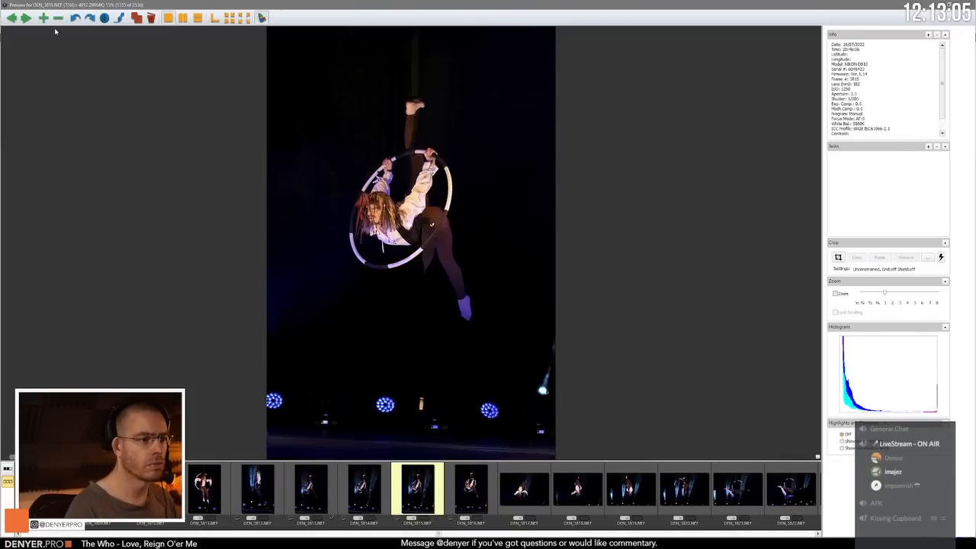
{"action": "key", "text": "Right"}
{"action": "key", "text": "Right"}
{"action": "key", "text": "Right"}
{"action": "key", "text": "Right"}
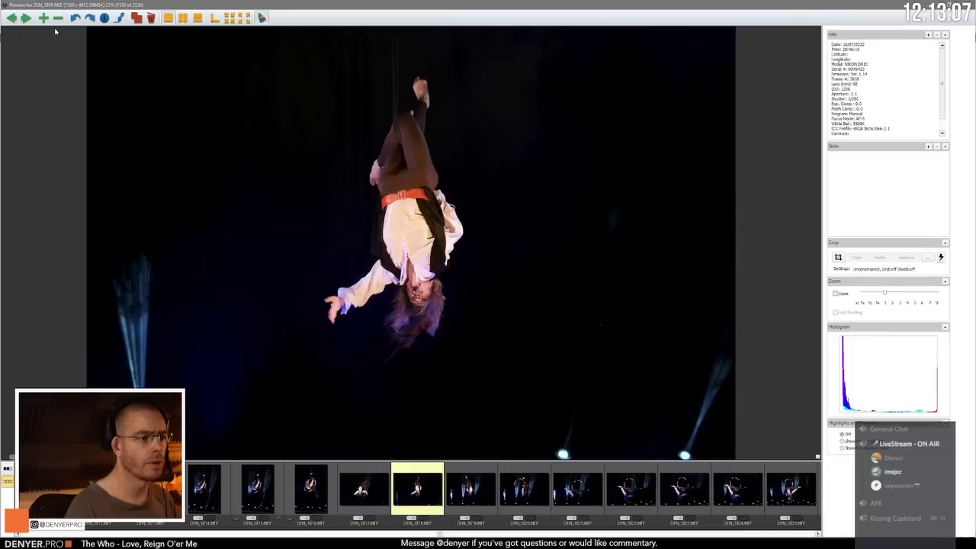
{"action": "key", "text": "Right"}
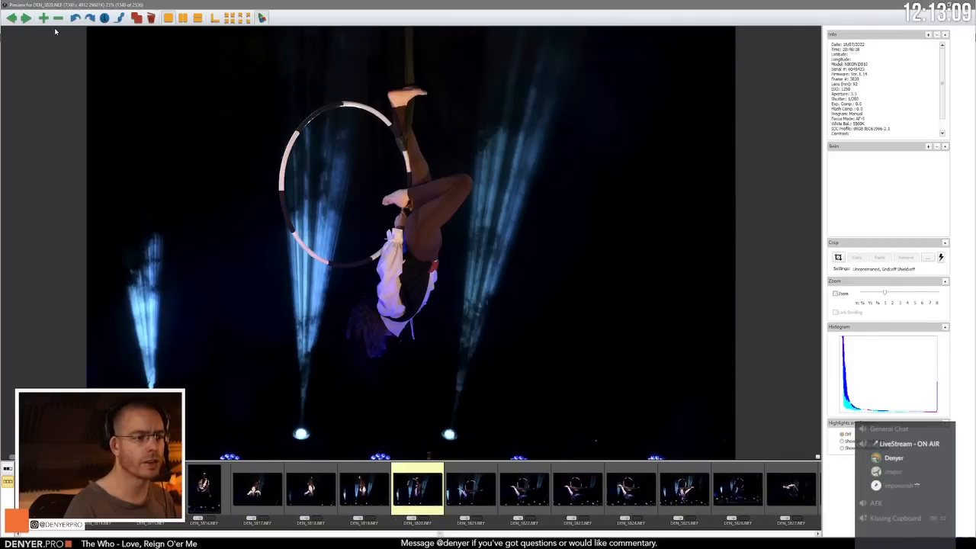
{"action": "key", "text": "Left"}
{"action": "key", "text": "Left"}
{"action": "key", "text": "Right"}
{"action": "key", "text": "Right"}
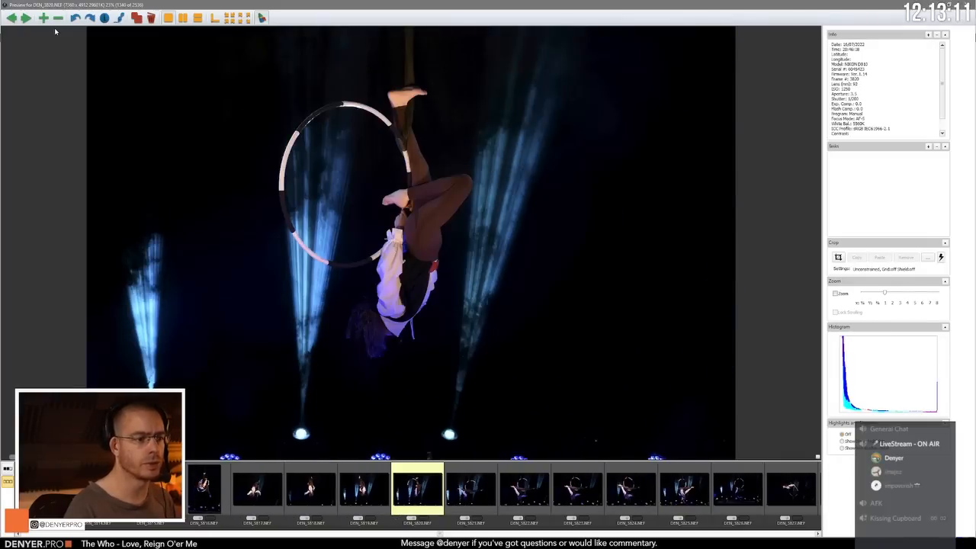
{"action": "key", "text": "Left"}
{"action": "key", "text": "Right"}
{"action": "key", "text": "Right"}
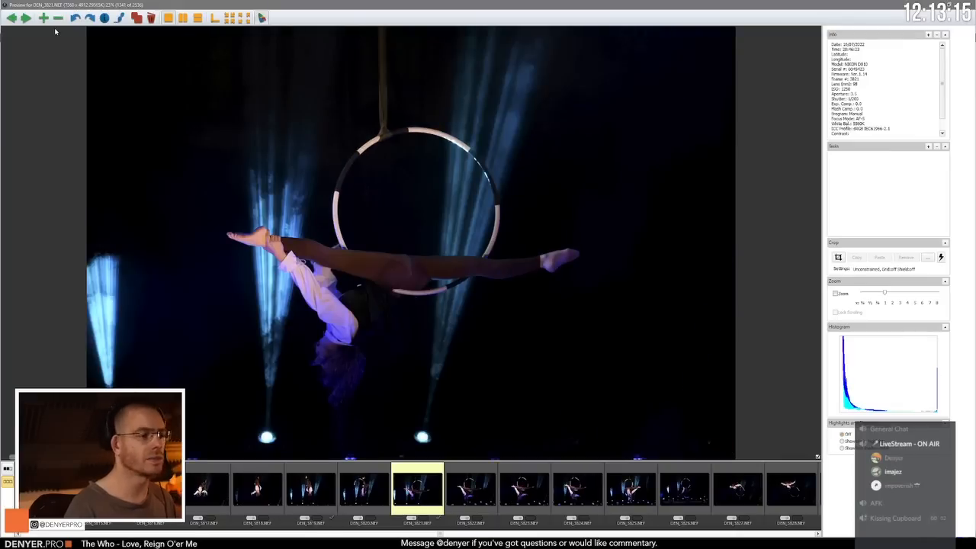
Step: Compare the splits poses in DEN_3822.NEF through DEN_3824.NEF and tag DEN_3824.NEF
{"action": "key", "text": "Right"}
{"action": "key", "text": "Right"}
{"action": "key", "text": "Right"}
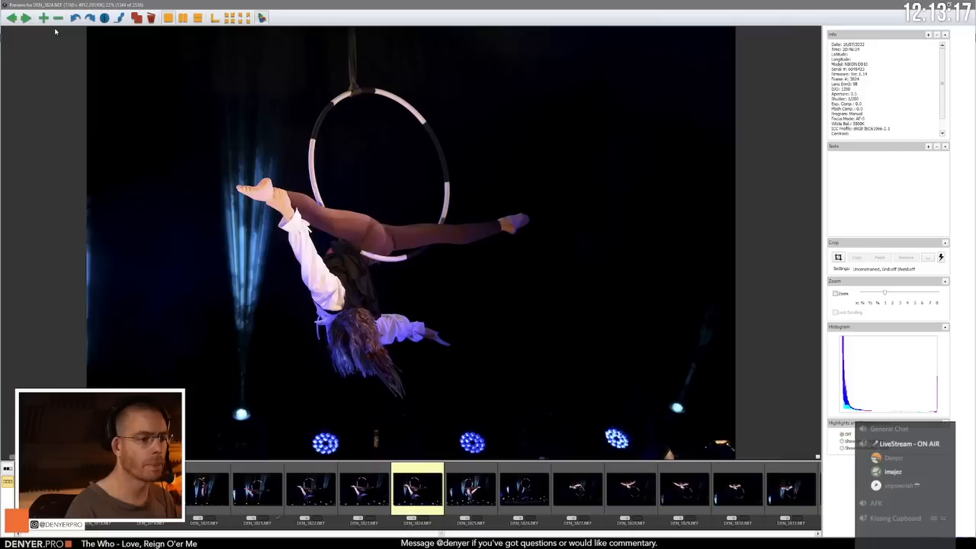
{"action": "key", "text": "Right"}
{"action": "key", "text": "Left"}
{"action": "key", "text": "Left"}
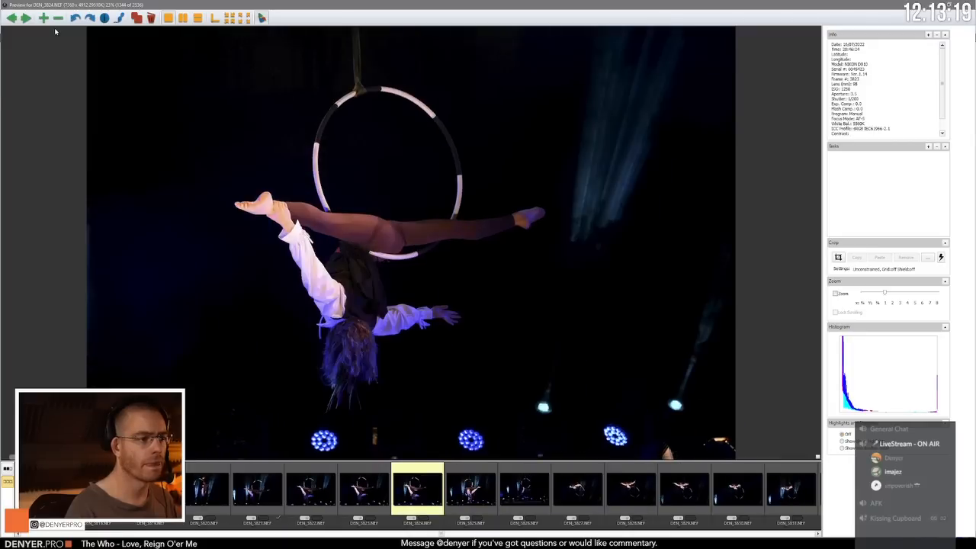
{"action": "key", "text": "Right"}
{"action": "key", "text": "t"}
{"action": "key", "text": "Right"}
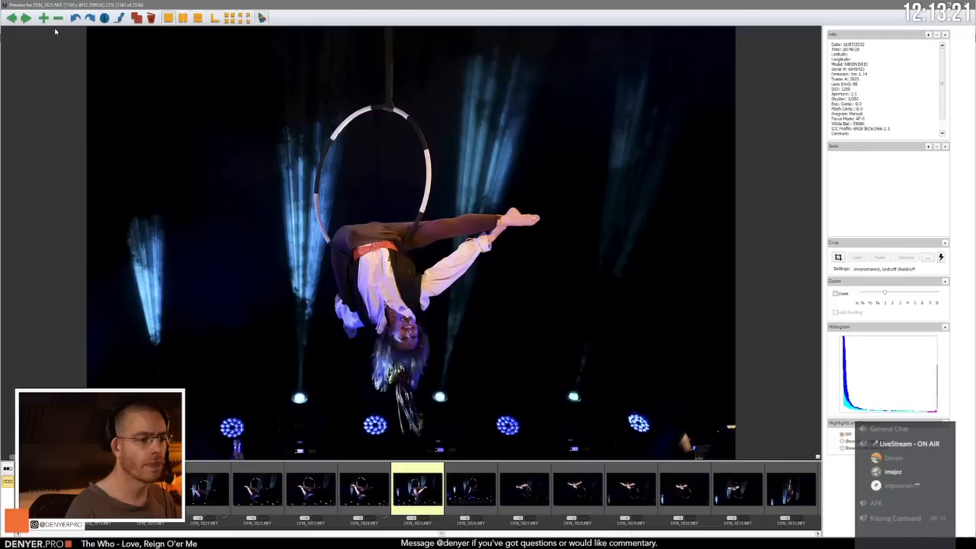
Step: Review the photos following DEN_3825.NEF and compare the outstretched-arm poses in DEN_3828.NEF through DEN_3831.NEF
{"action": "key", "text": "Right"}
{"action": "key", "text": "Left"}
{"action": "key", "text": "Right"}
{"action": "key", "text": "Right"}
{"action": "key", "text": "Right"}
{"action": "key", "text": "Right"}
{"action": "key", "text": "Right"}
{"action": "key", "text": "Right"}
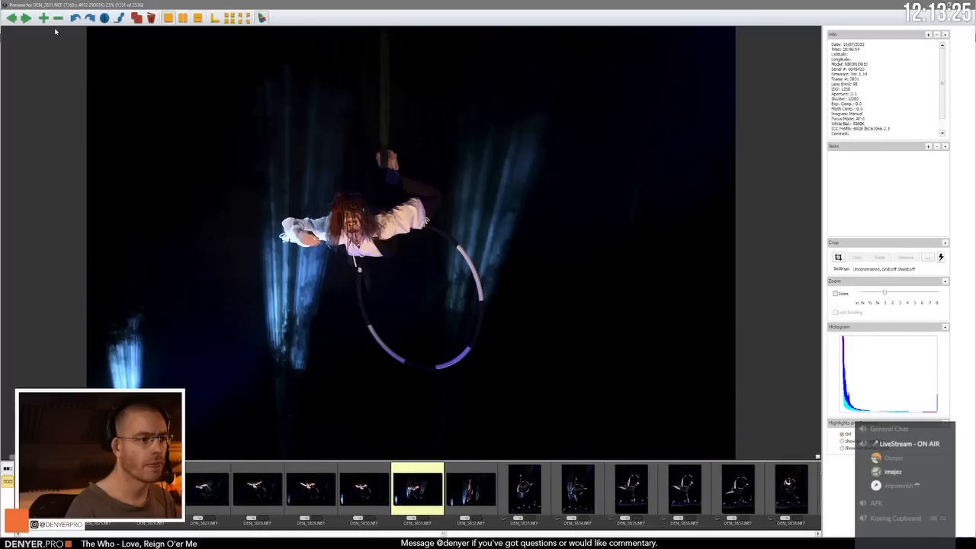
{"action": "key", "text": "Left"}
{"action": "key", "text": "Left"}
{"action": "key", "text": "Right"}
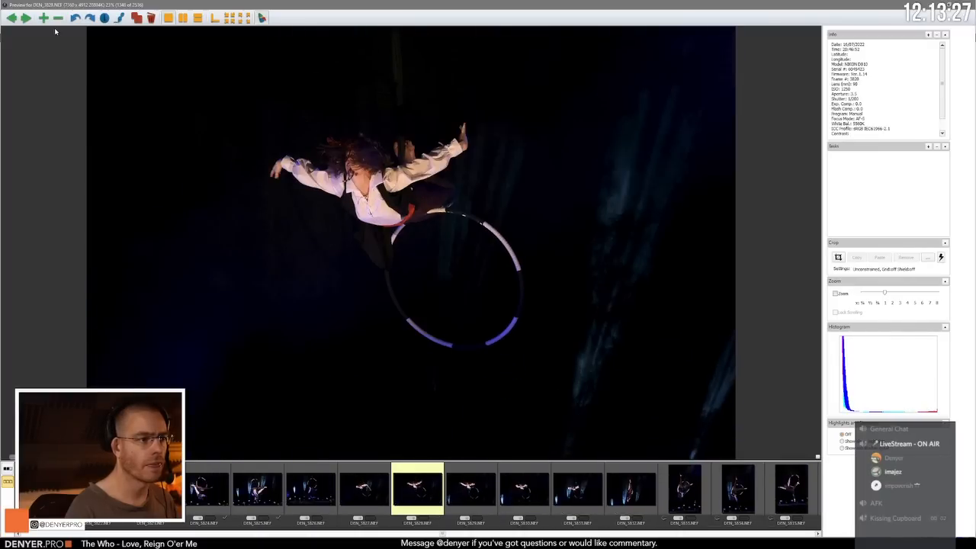
{"action": "key", "text": "Right"}
{"action": "key", "text": "Left"}
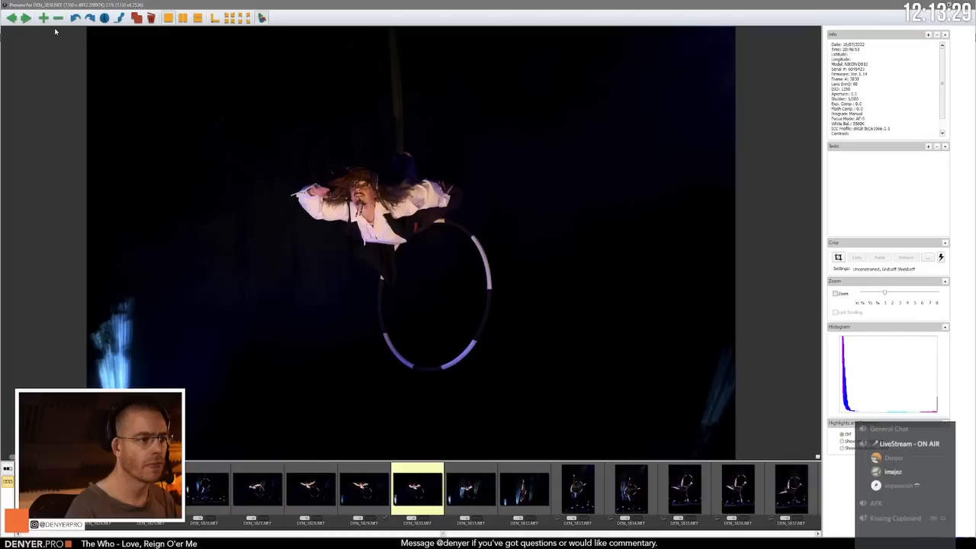
Step: Compare DEN_3831.NEF and DEN_3832.NEF, and examine the portrait-format hoop poses up to DEN_3836.NEF
{"action": "key", "text": "Right"}
{"action": "key", "text": "Right"}
{"action": "key", "text": "Left"}
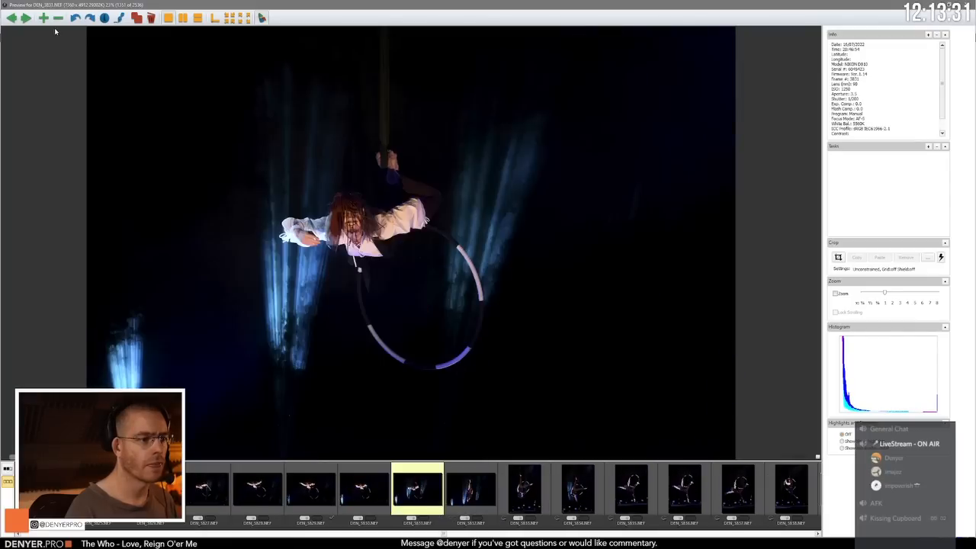
{"action": "key", "text": "Right"}
{"action": "key", "text": "Right"}
{"action": "key", "text": "Left"}
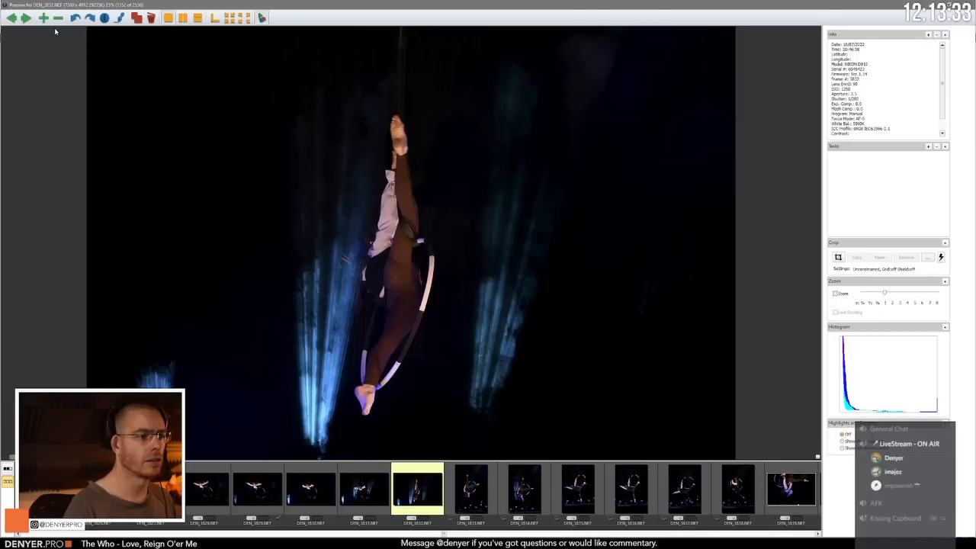
{"action": "key", "text": "Right"}
{"action": "key", "text": "Right"}
{"action": "key", "text": "Right"}
{"action": "key", "text": "Right"}
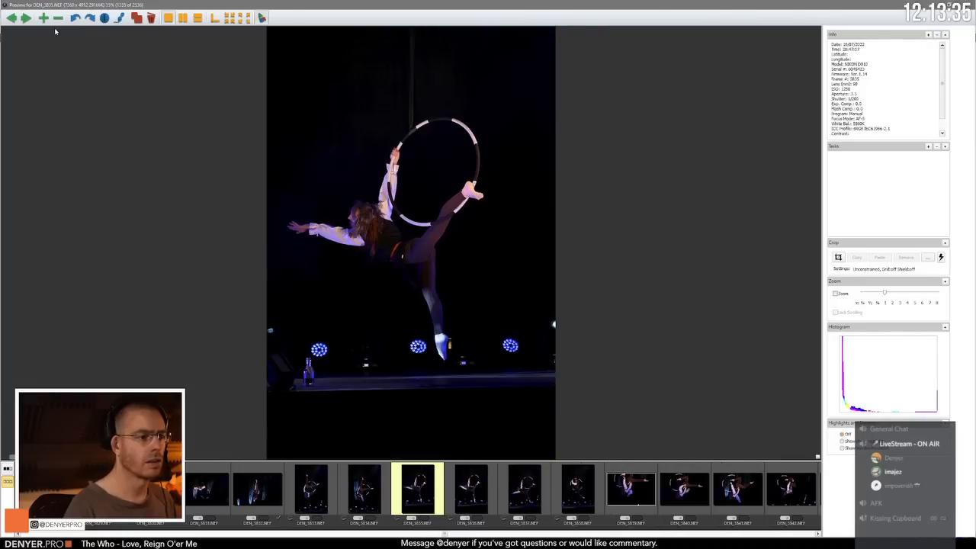
Step: Review the hoop photos following DEN_3836.NEF up to DEN_3847.NEF, examining the upside-down poses from DEN_3840.NEF onwards
{"action": "key", "text": "Right"}
{"action": "key", "text": "Right"}
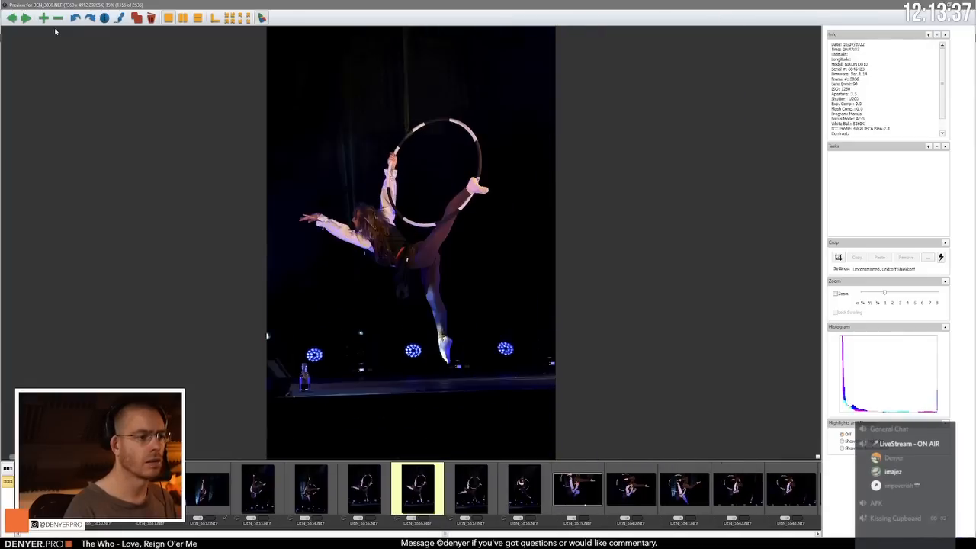
{"action": "key", "text": "Right"}
{"action": "key", "text": "Right"}
{"action": "key", "text": "Right"}
{"action": "key", "text": "Right"}
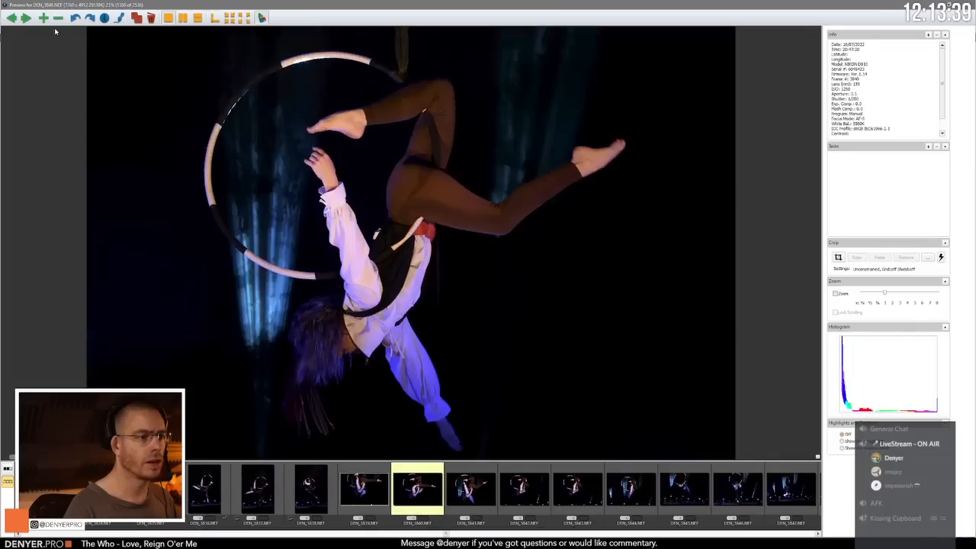
{"action": "key", "text": "Right"}
{"action": "key", "text": "Right"}
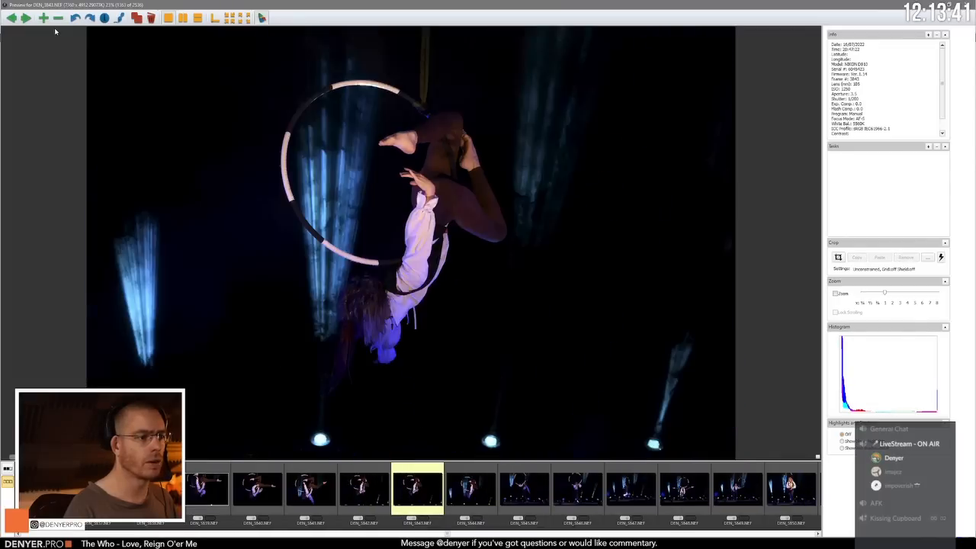
{"action": "key", "text": "Right"}
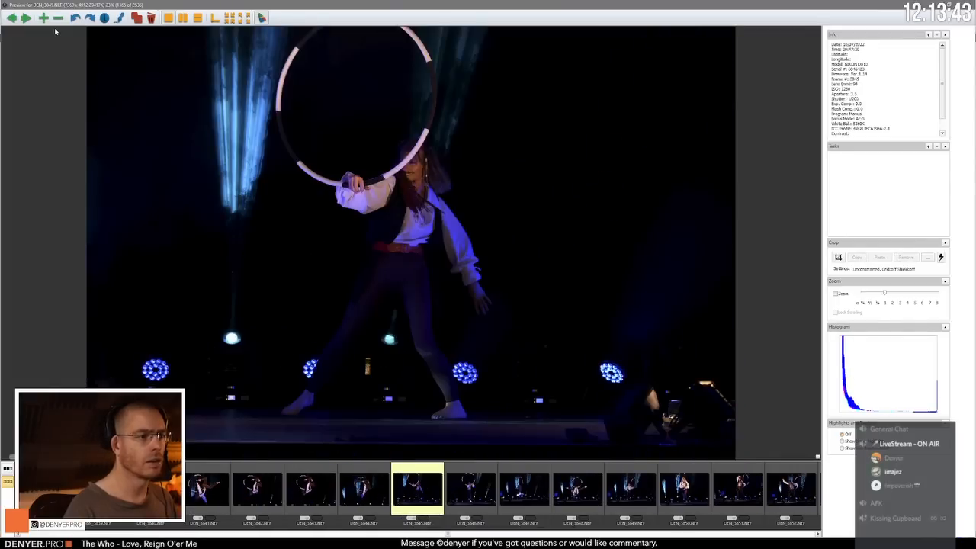
{"action": "key", "text": "Right"}
{"action": "key", "text": "Right"}
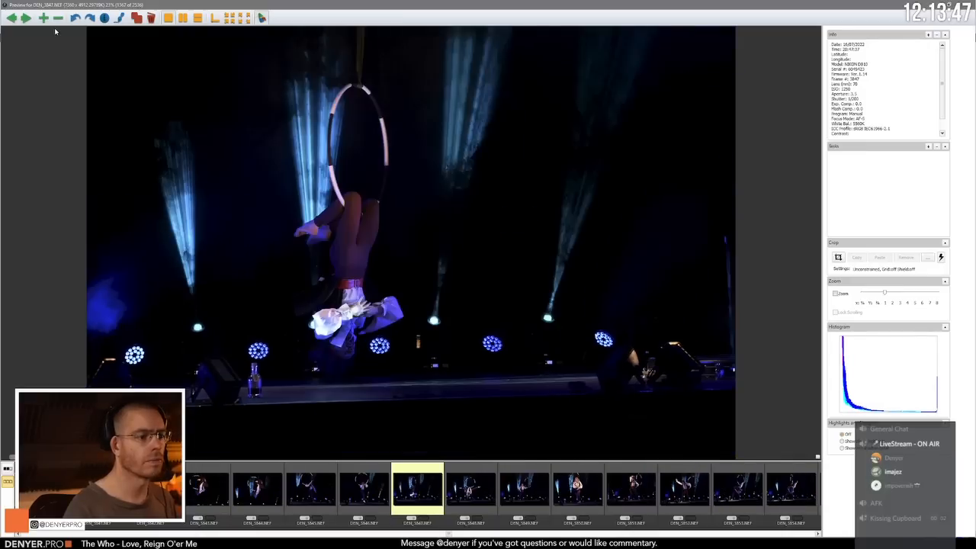
Step: Examine the upside-down splits pose in DEN_3848.NEF and review the following photos up to DEN_3853.NEF
{"action": "key", "text": "Right"}
{"action": "key", "text": "Right"}
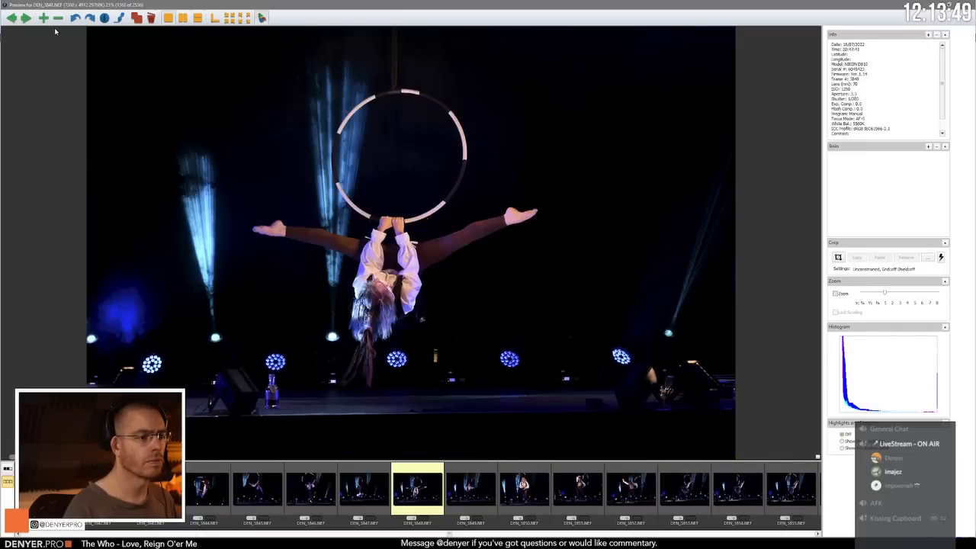
{"action": "key", "text": "Right"}
{"action": "key", "text": "Right"}
{"action": "key", "text": "Right"}
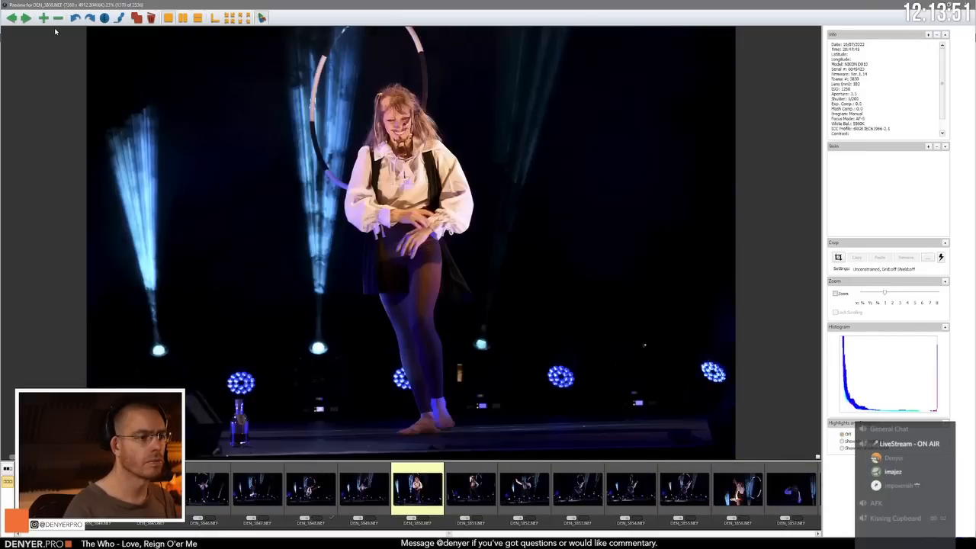
{"action": "key", "text": "Right"}
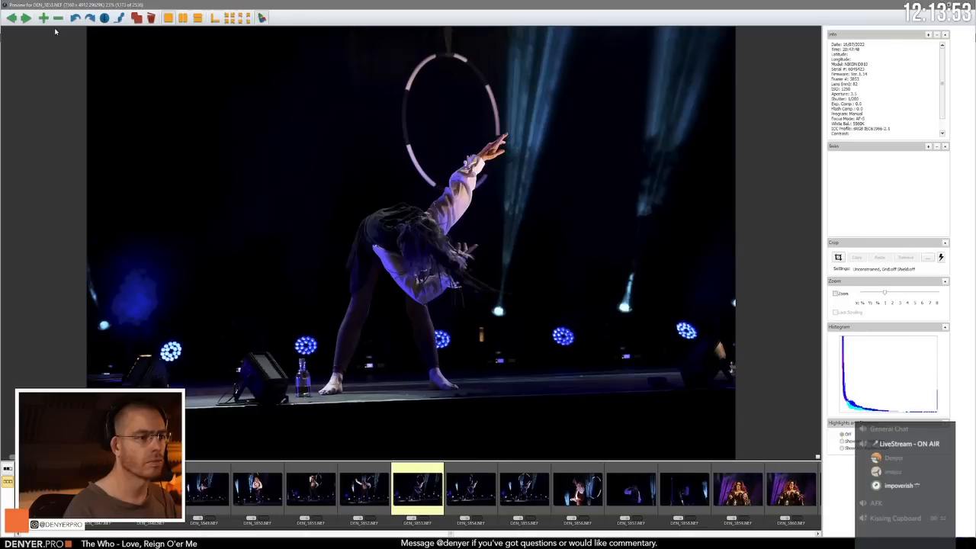
Step: Compare the bent-over raised-arm poses in DEN_3853.NEF through DEN_3855.NEF and examine the raised-bottle photo DEN_3856.NEF
{"action": "key", "text": "Right"}
{"action": "key", "text": "Right"}
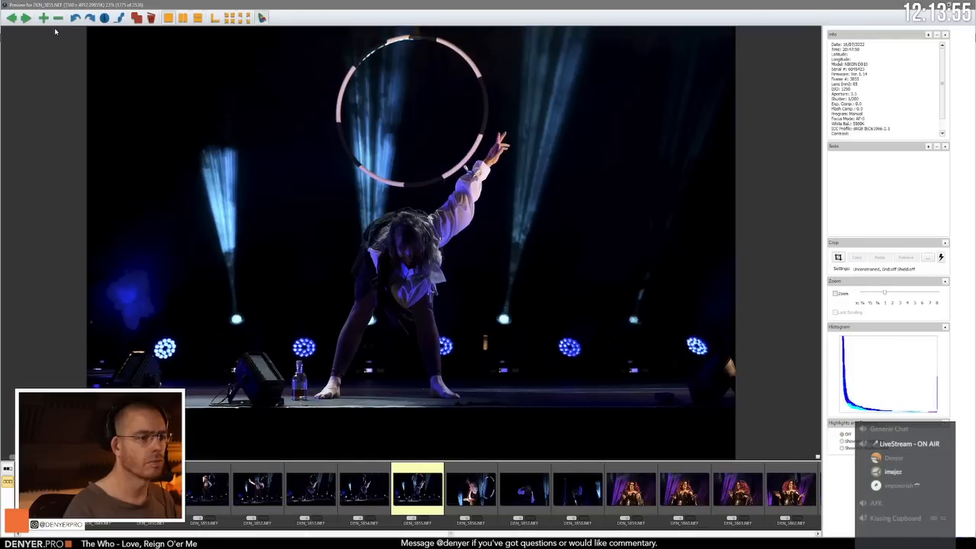
{"action": "key", "text": "Right"}
{"action": "key", "text": "Left"}
Step: Review the photos after DEN_3856.NEF, from the sequinned host portraits at DEN_3859.NEF to the hoop handler in DEN_3871.NEF
{"action": "key", "text": "Right"}
{"action": "key", "text": "Right"}
{"action": "key", "text": "Left"}
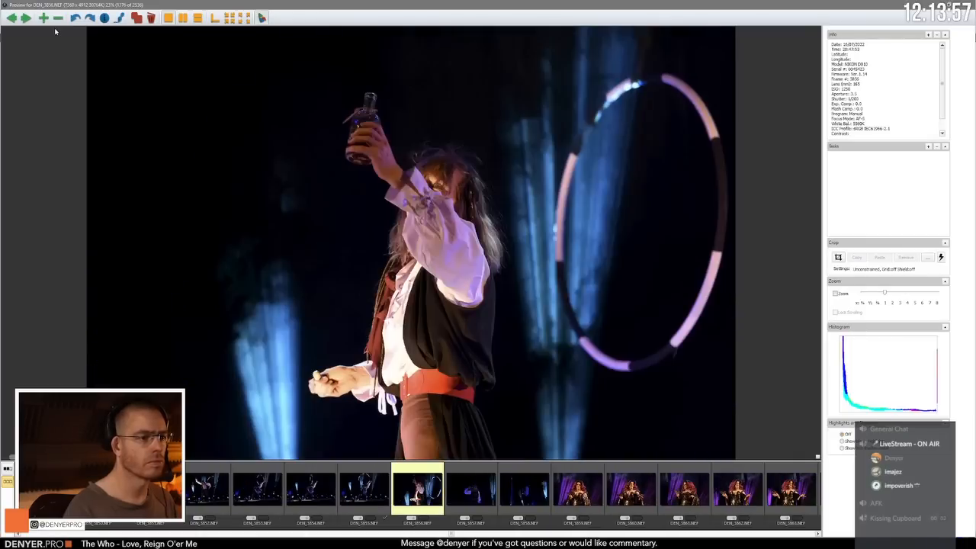
{"action": "key", "text": "Right"}
{"action": "key", "text": "Right"}
{"action": "key", "text": "Right"}
{"action": "key", "text": "Right"}
{"action": "key", "text": "Right"}
{"action": "key", "text": "Right"}
{"action": "key", "text": "Right"}
{"action": "key", "text": "Right"}
{"action": "key", "text": "Right"}
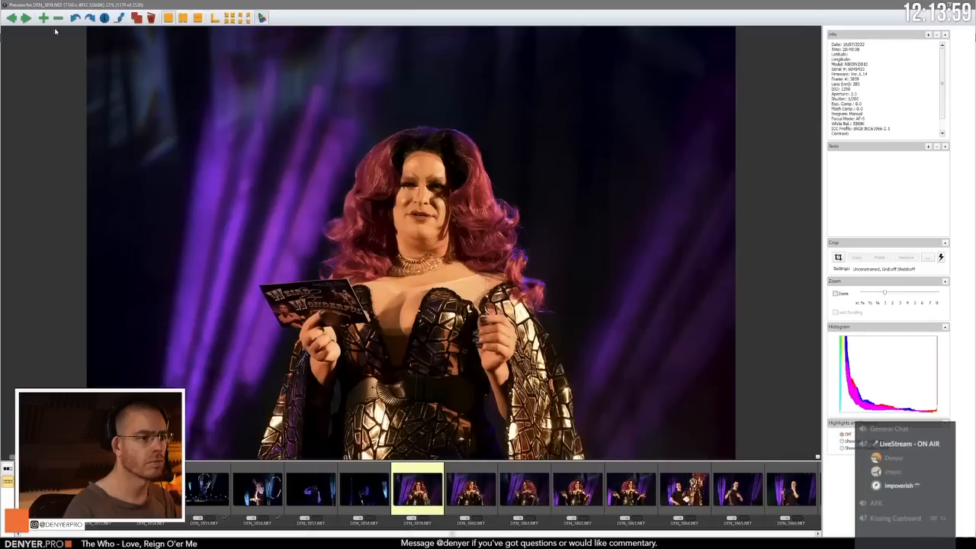
Step: Compare the black T-shirt hoop portraits around DEN_3871.NEF through DEN_3874.NEF, and examine the back-view photo DEN_3875.NEF
{"action": "key", "text": "Right"}
{"action": "key", "text": "Right"}
{"action": "key", "text": "Right"}
{"action": "key", "text": "Right"}
{"action": "key", "text": "Right"}
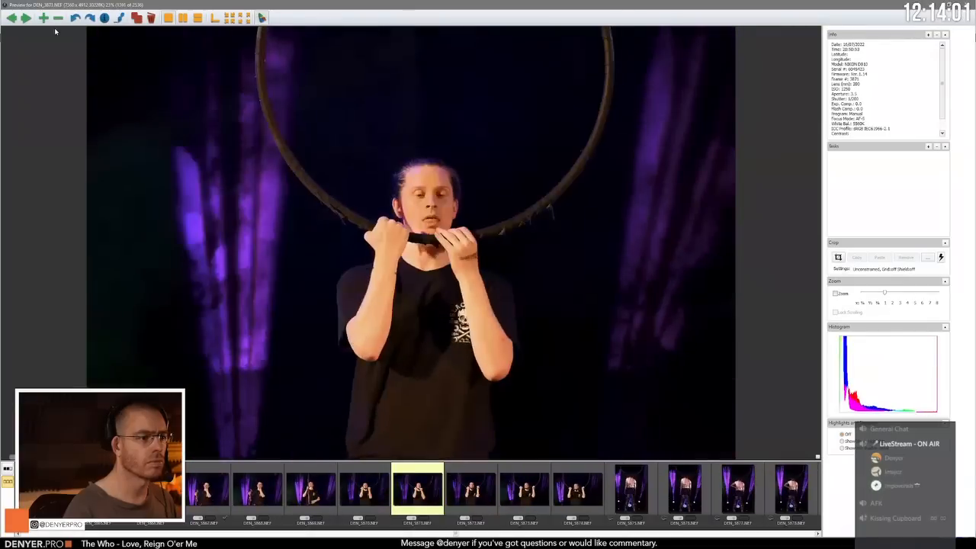
{"action": "key", "text": "Left"}
{"action": "key", "text": "Left"}
{"action": "key", "text": "Left"}
{"action": "key", "text": "Left"}
{"action": "key", "text": "Right"}
{"action": "key", "text": "Right"}
{"action": "key", "text": "Right"}
{"action": "key", "text": "Right"}
{"action": "key", "text": "Right"}
{"action": "key", "text": "Right"}
{"action": "key", "text": "Right"}
{"action": "key", "text": "Right"}
{"action": "key", "text": "Right"}
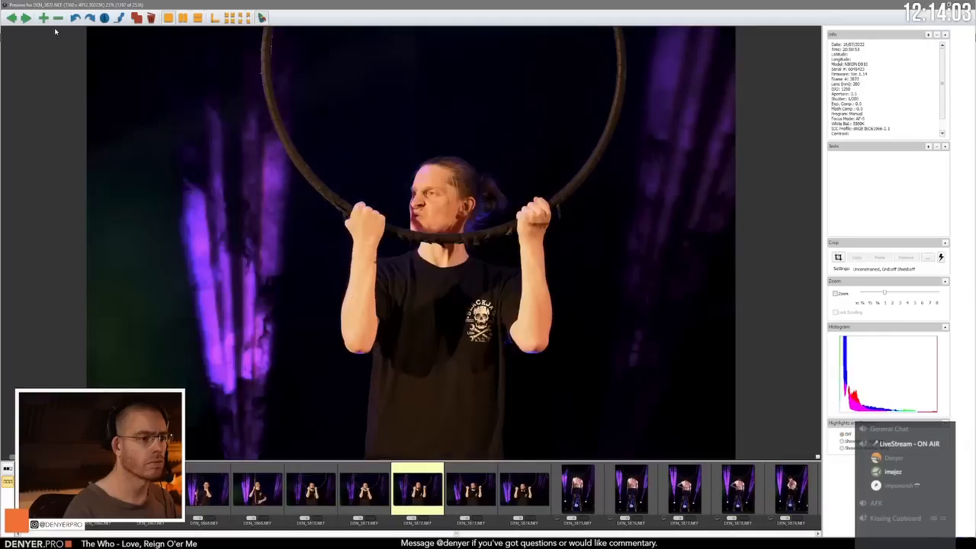
{"action": "key", "text": "Right"}
{"action": "key", "text": "Left"}
{"action": "key", "text": "Left"}
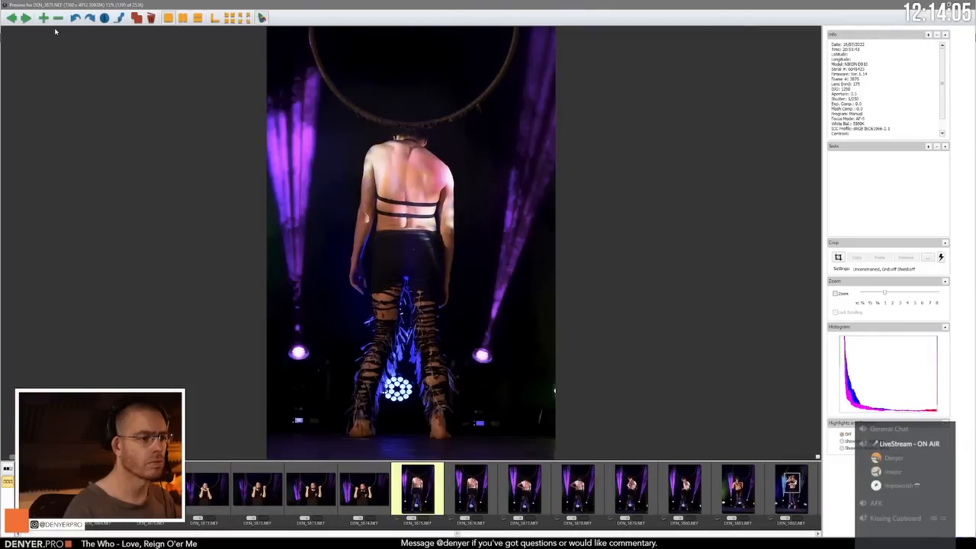
{"action": "key", "text": "Right"}
{"action": "key", "text": "Left"}
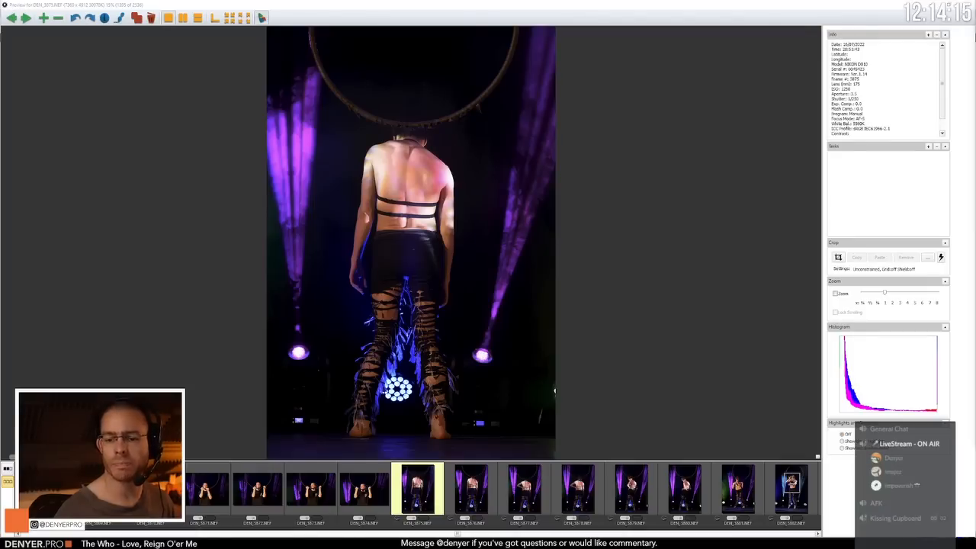
{"action": "right_click", "coordinate": [909, 483]}
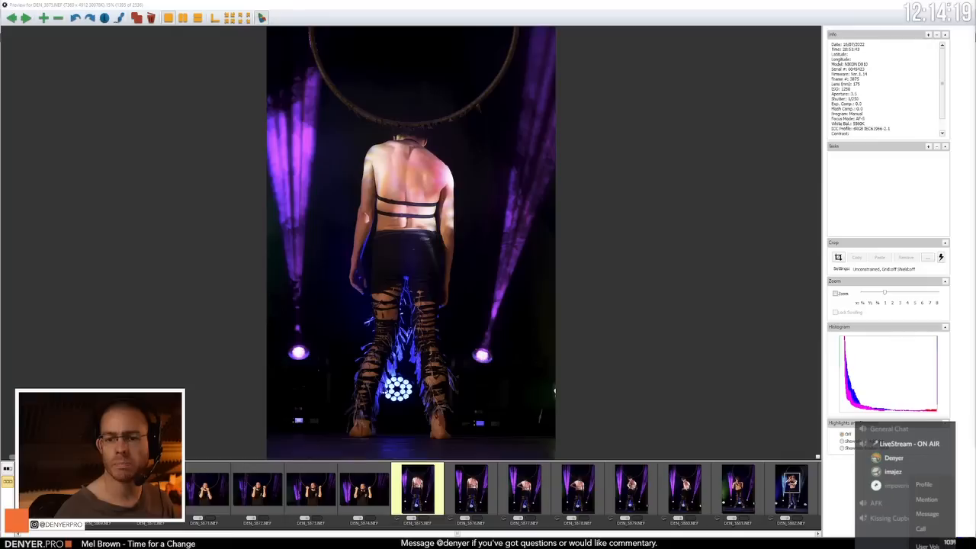
{"action": "key", "text": "Escape"}
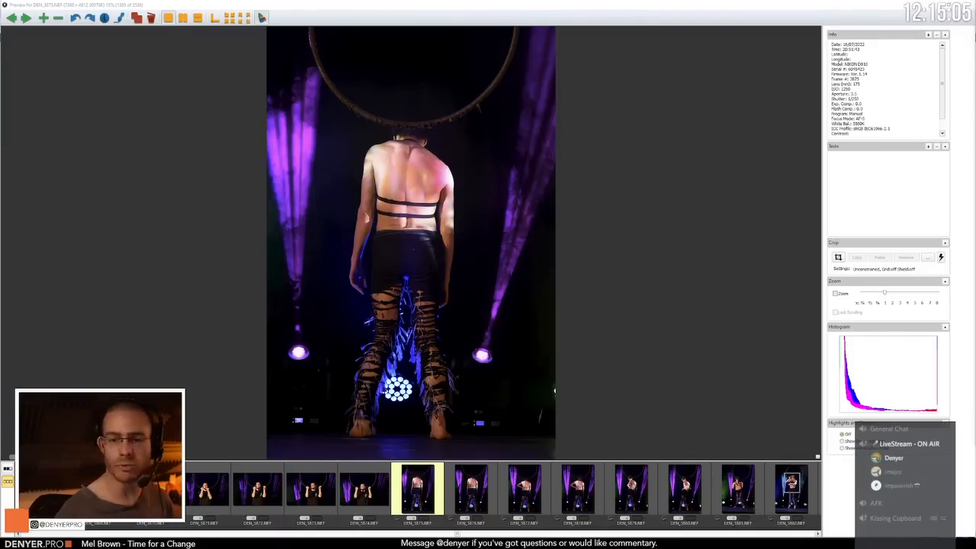
{"action": "left_click", "coordinate": [407, 4]}
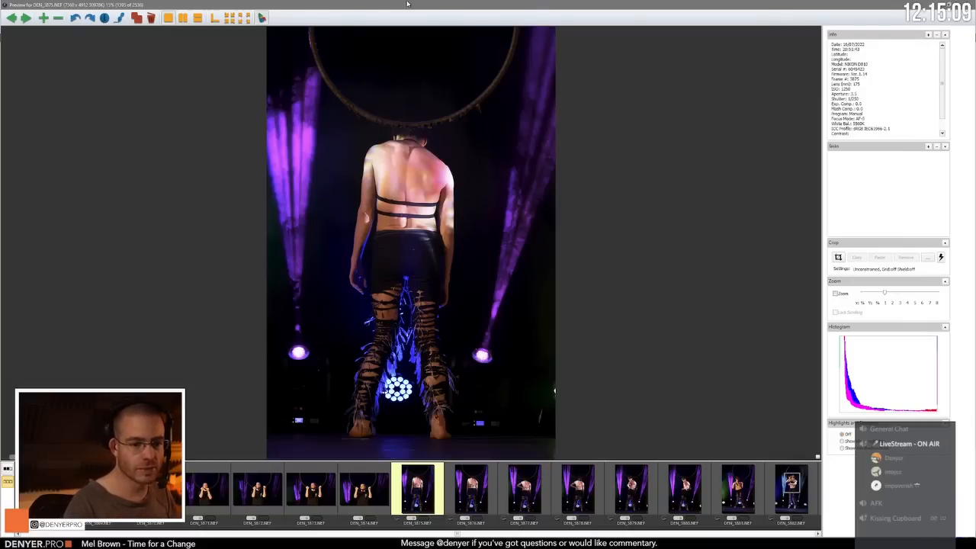
Step: Compare the back-view poses in DEN_3875.NEF and DEN_3876.NEF, and review the turning poses up to DEN_3880.NEF
{"action": "key", "text": "Right"}
{"action": "key", "text": "Left"}
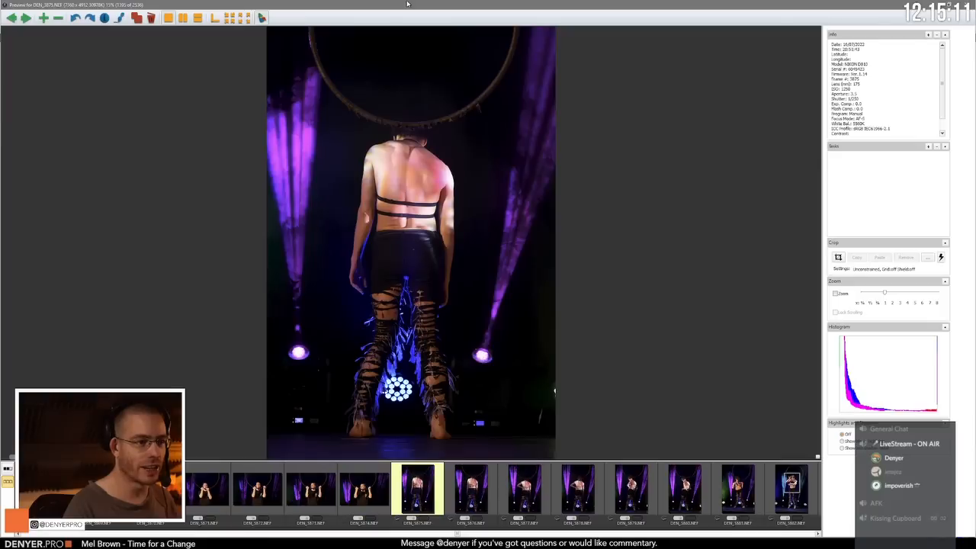
{"action": "key", "text": "Right"}
{"action": "key", "text": "Left"}
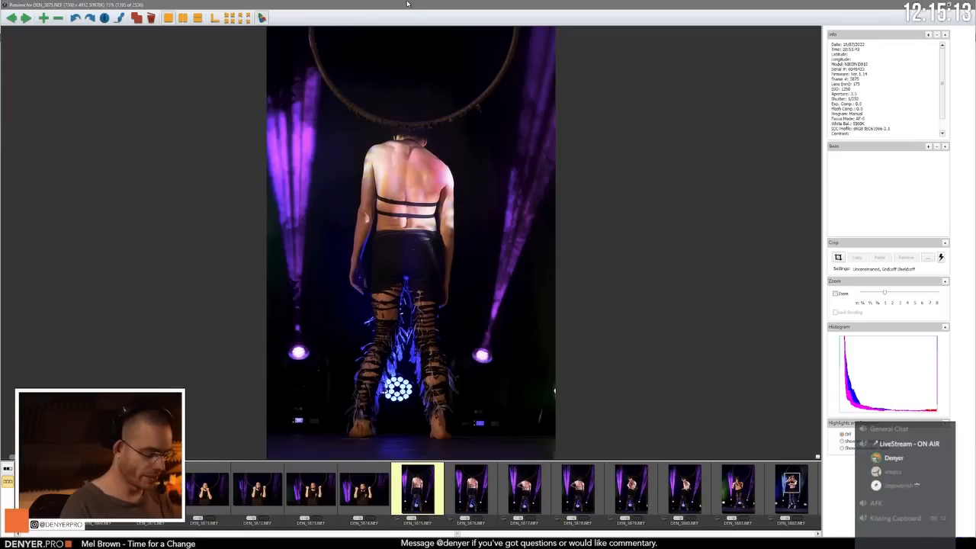
{"action": "key", "text": "Right"}
{"action": "key", "text": "Right"}
{"action": "key", "text": "Right"}
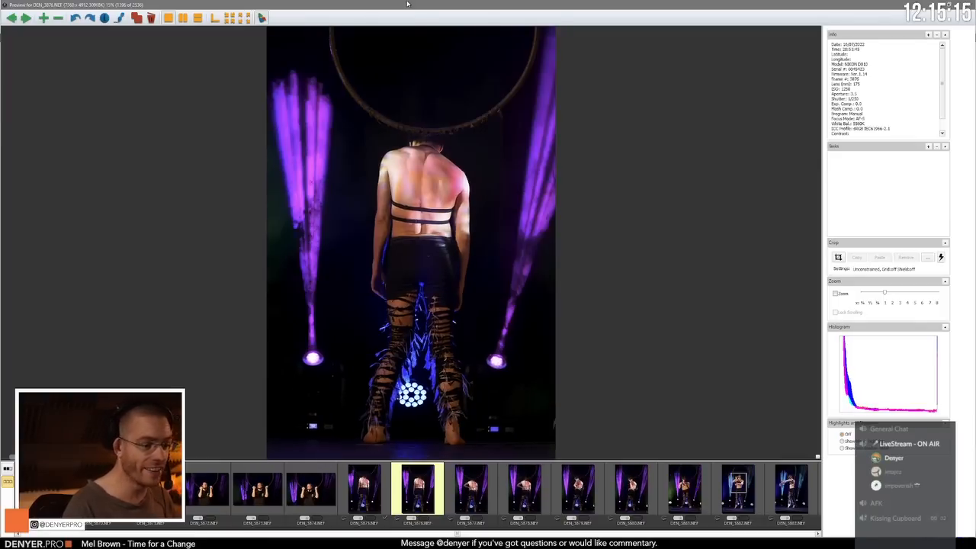
{"action": "key", "text": "Right"}
{"action": "key", "text": "Right"}
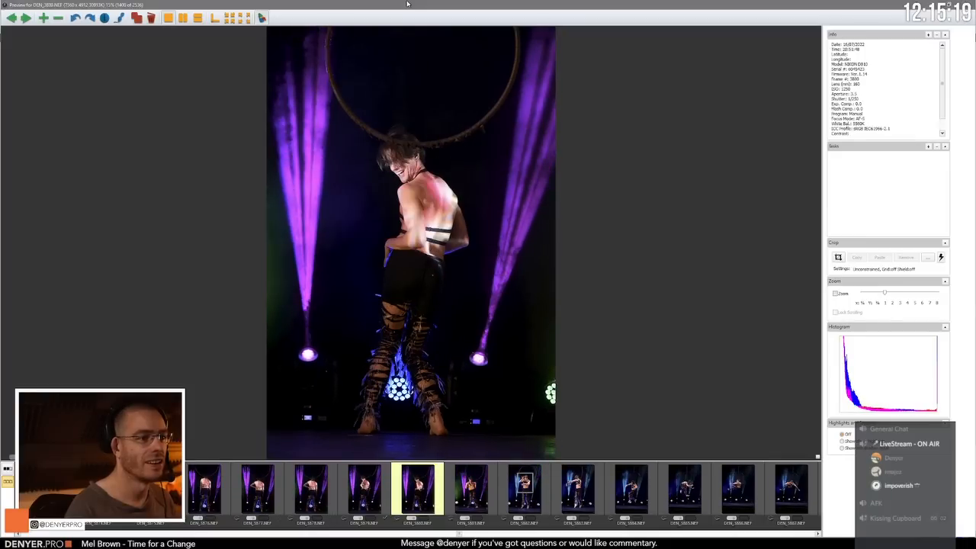
Step: Compare the cropped front-facing pose in DEN_3882.NEF with its neighbours and review the first hoop-swing frames up to DEN_3885.NEF
{"action": "key", "text": "Right"}
{"action": "key", "text": "Right"}
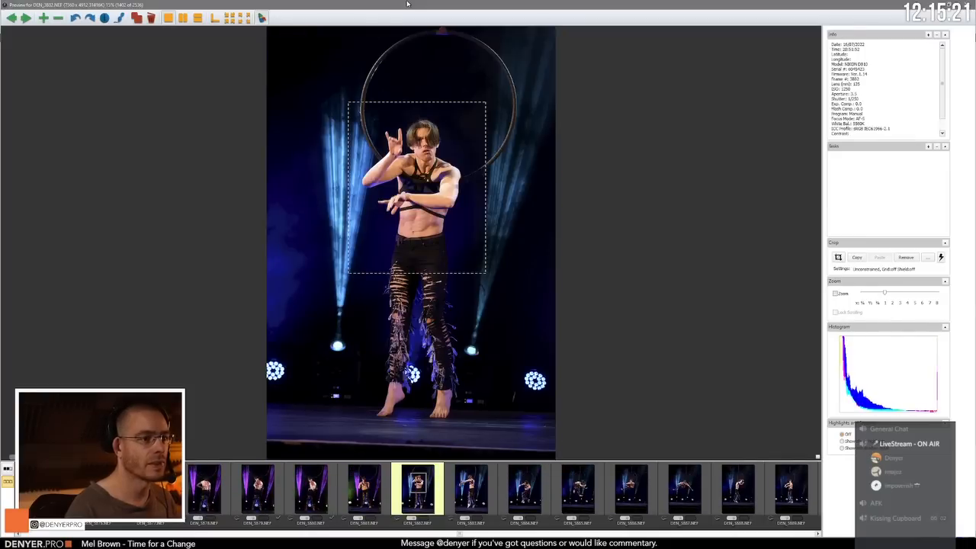
{"action": "key", "text": "Left"}
{"action": "key", "text": "Right"}
{"action": "key", "text": "Right"}
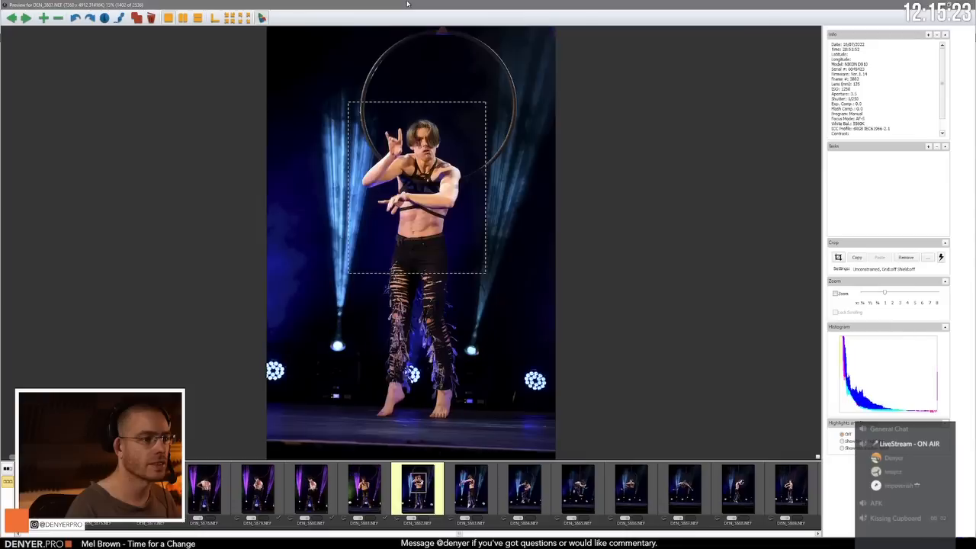
{"action": "key", "text": "Right"}
{"action": "key", "text": "Right"}
{"action": "key", "text": "Right"}
{"action": "key", "text": "Left"}
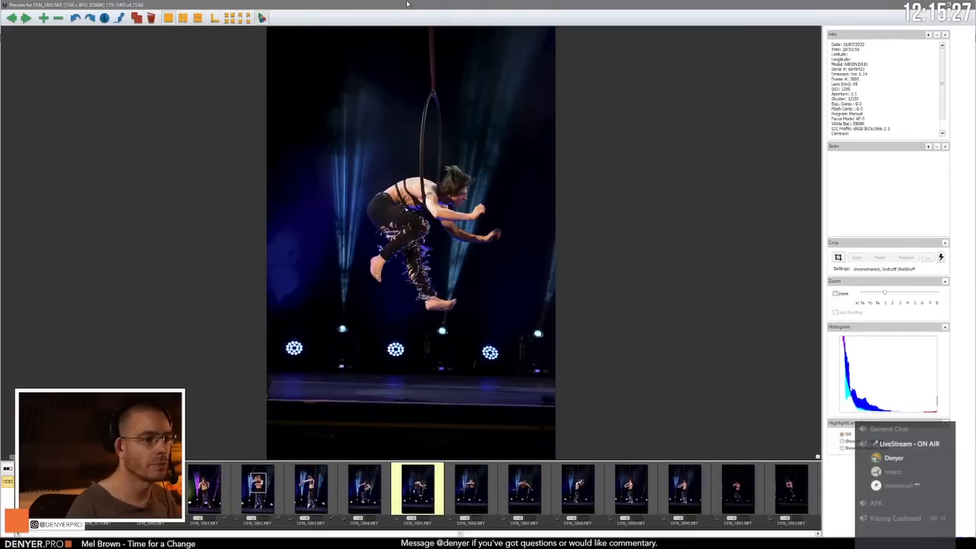
Step: Review the portrait-format hoop swing photos from DEN_3886.NEF to DEN_3891.NEF
{"action": "key", "text": "Right"}
{"action": "key", "text": "Right"}
{"action": "key", "text": "Right"}
{"action": "key", "text": "Right"}
{"action": "key", "text": "Right"}
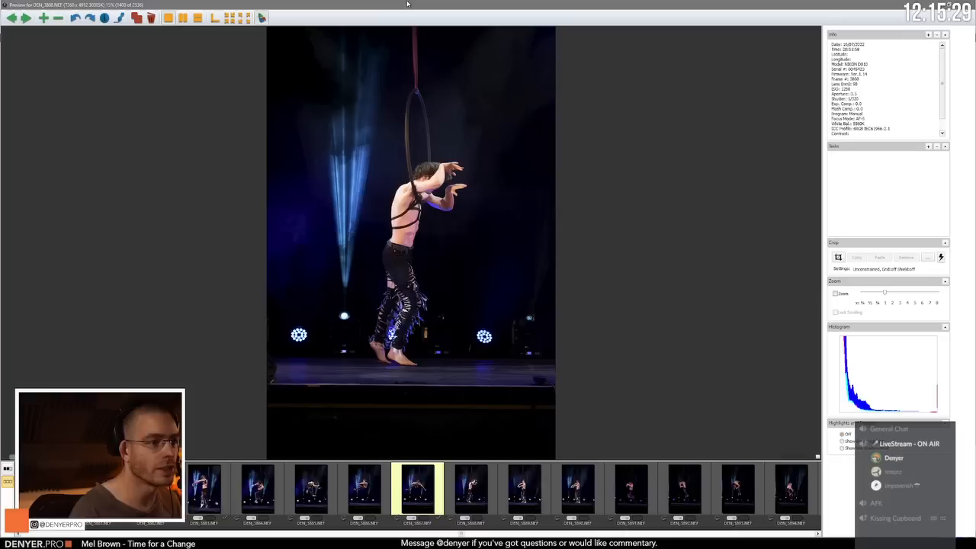
Step: Compare DEN_3891.NEF with the preceding frames and examine the forward-leaning hoop poses up to DEN_3894.NEF
{"action": "key", "text": "Right"}
{"action": "key", "text": "Right"}
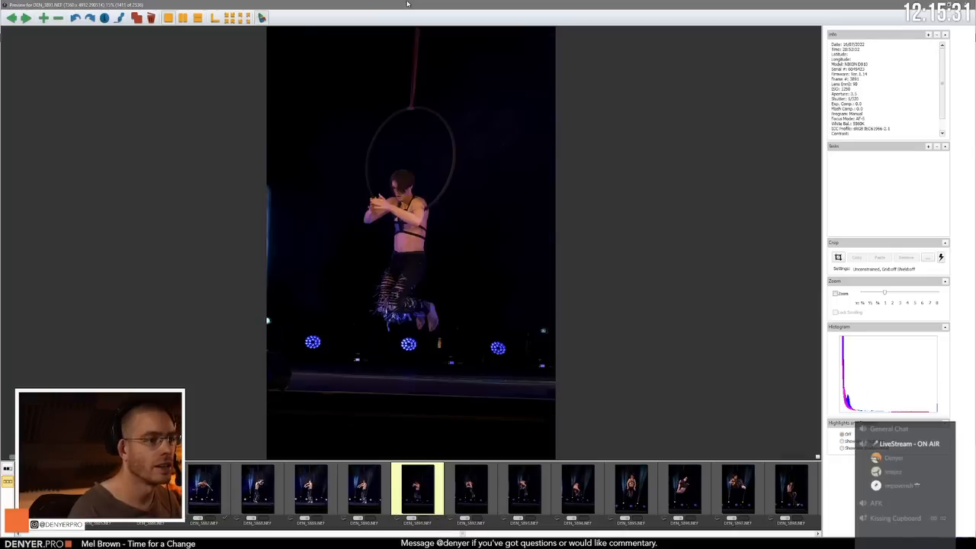
{"action": "key", "text": "Left"}
{"action": "key", "text": "Left"}
{"action": "key", "text": "Right"}
{"action": "key", "text": "Right"}
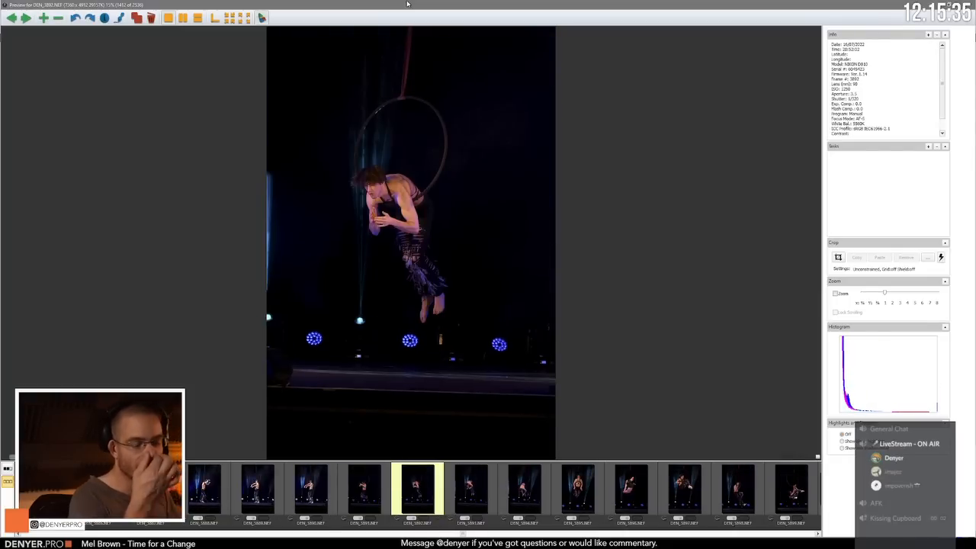
{"action": "key", "text": "Right"}
{"action": "key", "text": "Right"}
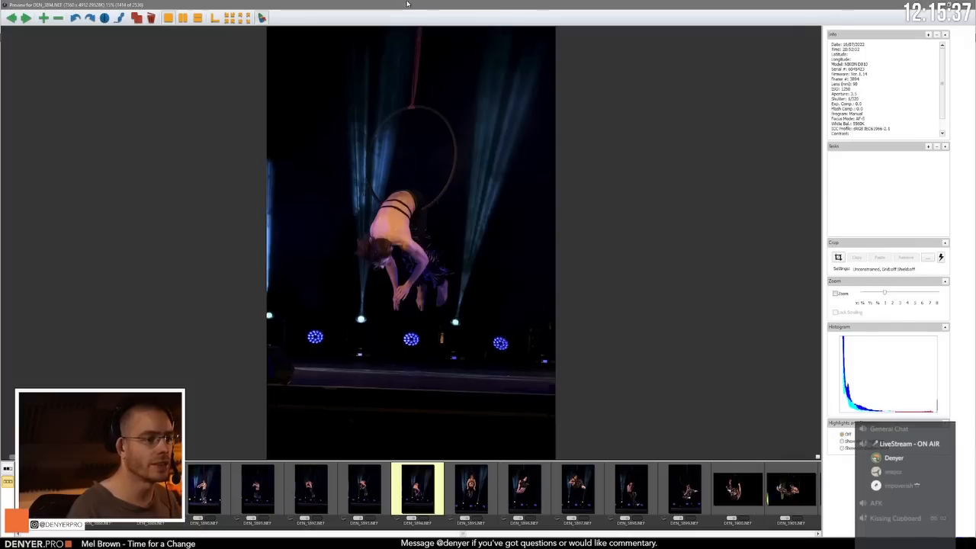
Step: Compare the hoop poses in DEN_3894.NEF through DEN_3896.NEF and examine the seated pose in DEN_3897.NEF
{"action": "key", "text": "Right"}
{"action": "key", "text": "Right"}
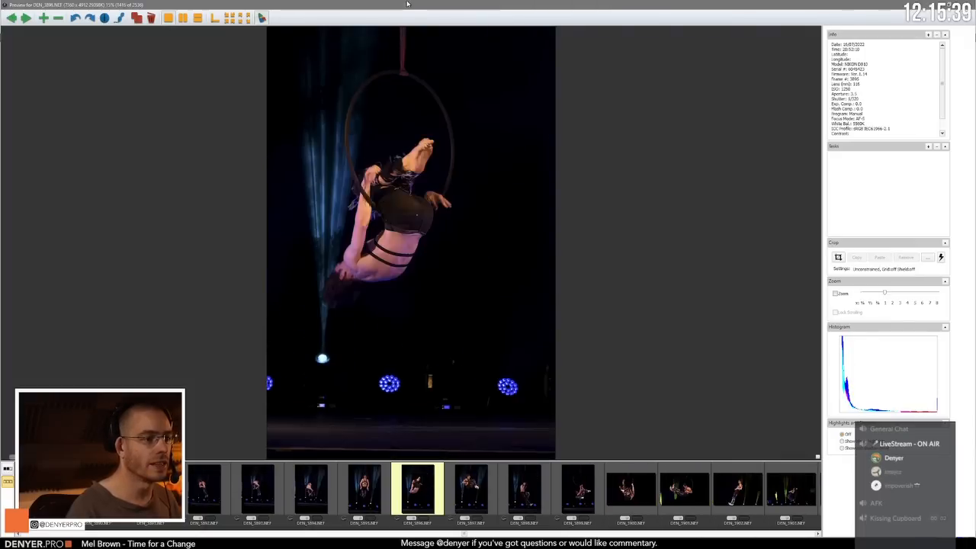
{"action": "key", "text": "Left"}
{"action": "key", "text": "Left"}
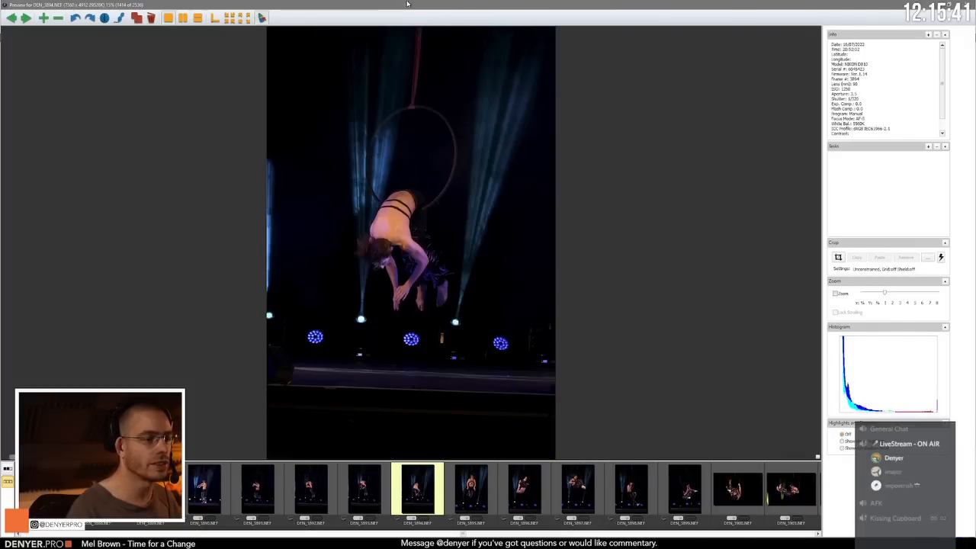
{"action": "key", "text": "Right"}
{"action": "key", "text": "Right"}
Step: Review DEN_3898.NEF through DEN_3902.NEF, comparing the landscape-format hoop poses in DEN_3900.NEF and DEN_3901.NEF
{"action": "key", "text": "Right"}
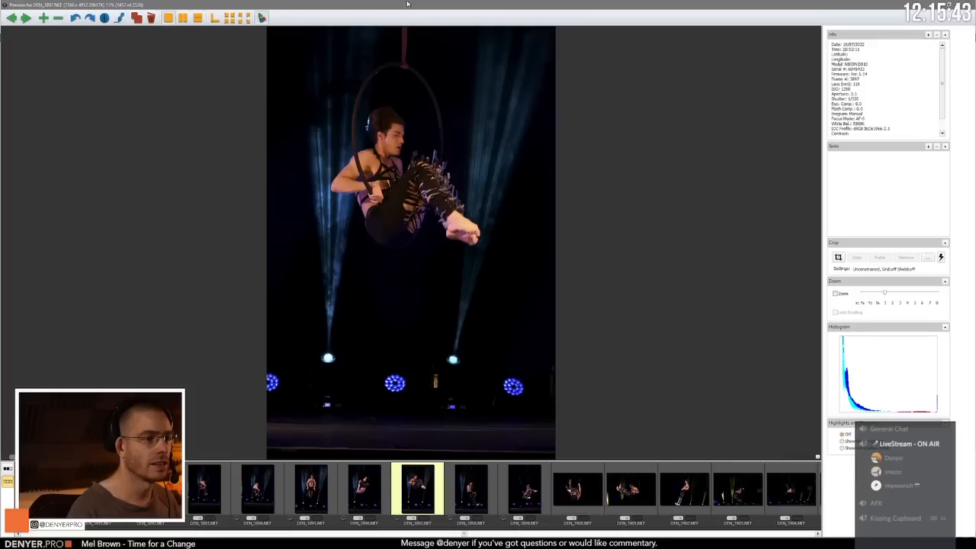
{"action": "key", "text": "Right"}
{"action": "key", "text": "Right"}
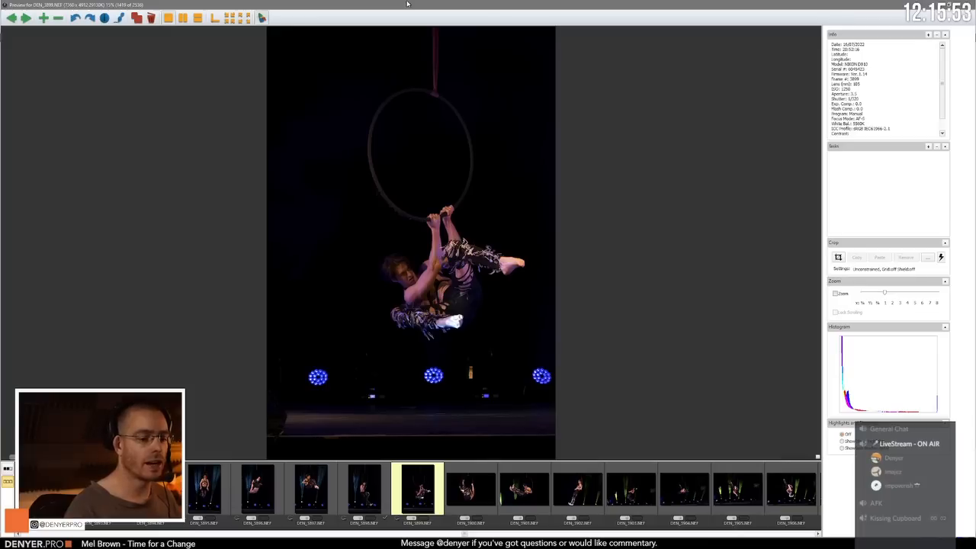
{"action": "key", "text": "Right"}
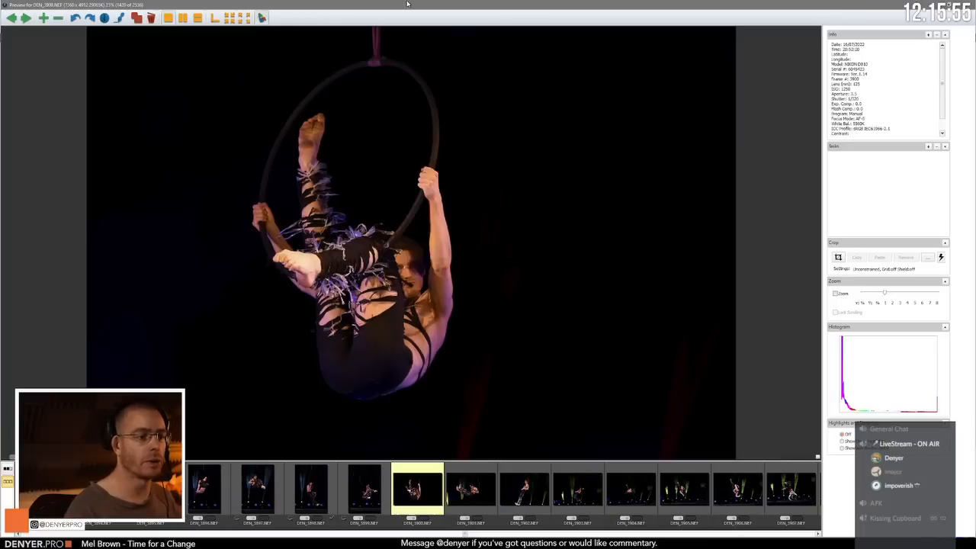
{"action": "key", "text": "Right"}
{"action": "key", "text": "Left"}
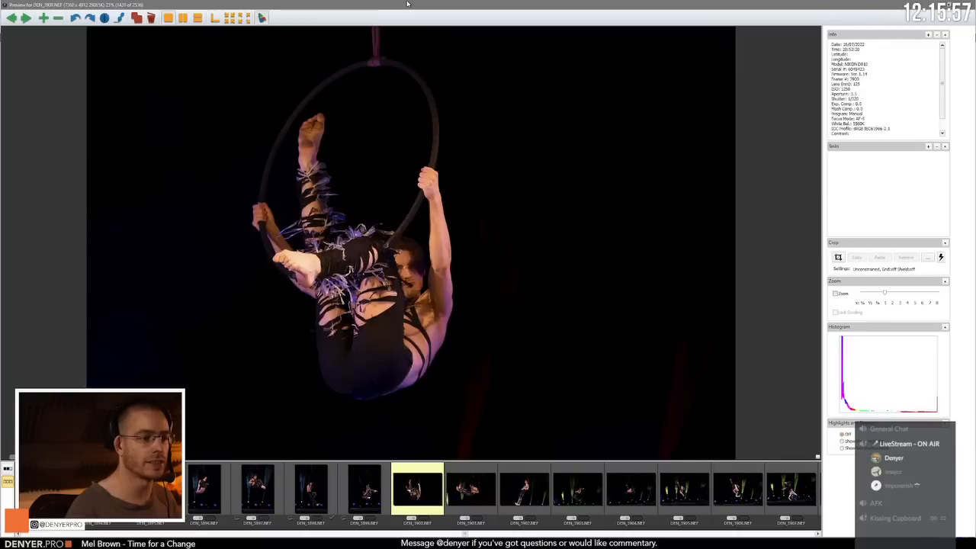
{"action": "key", "text": "Right"}
{"action": "key", "text": "Right"}
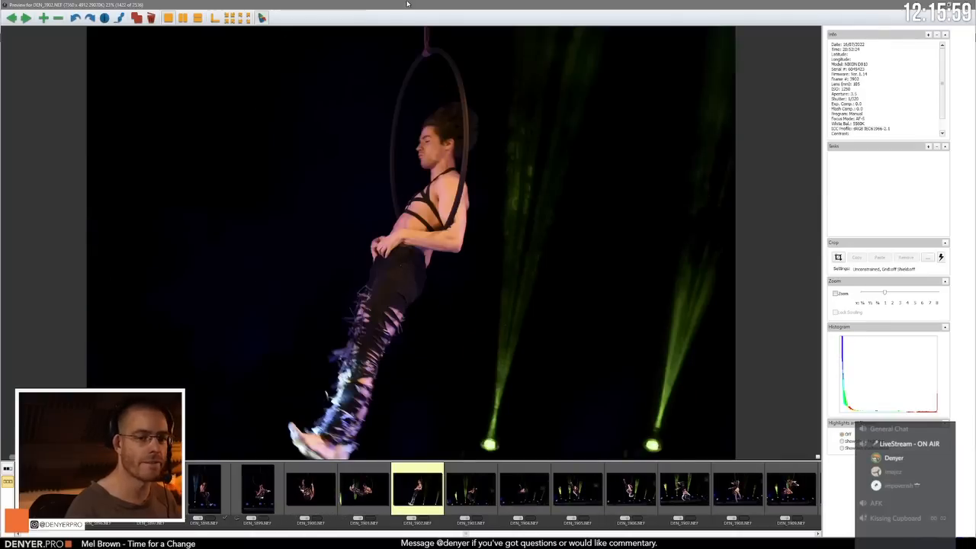
Step: Compare the hoop poses in DEN_3902.NEF and DEN_3901.NEF with the preceding frames back to DEN_3898.NEF
{"action": "key", "text": "Left"}
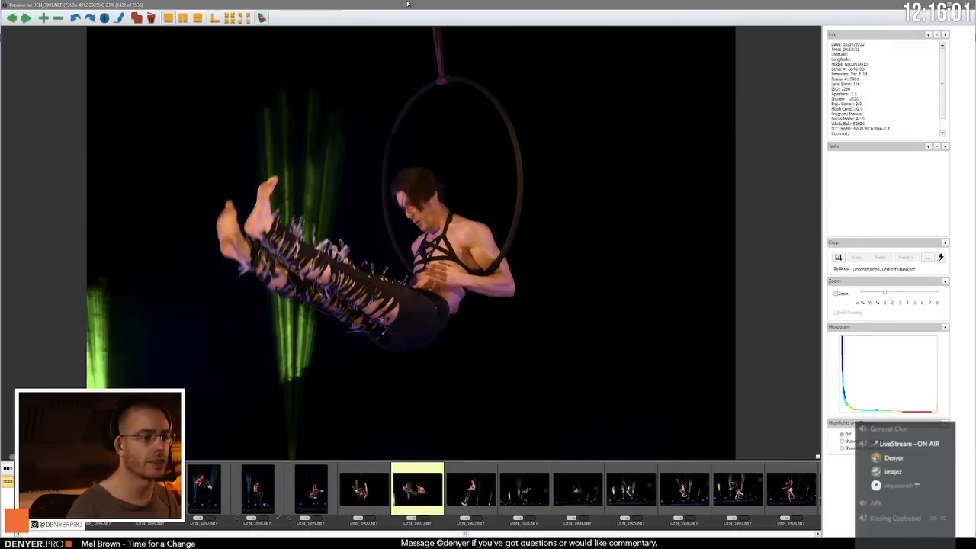
{"action": "key", "text": "Left"}
{"action": "key", "text": "Left"}
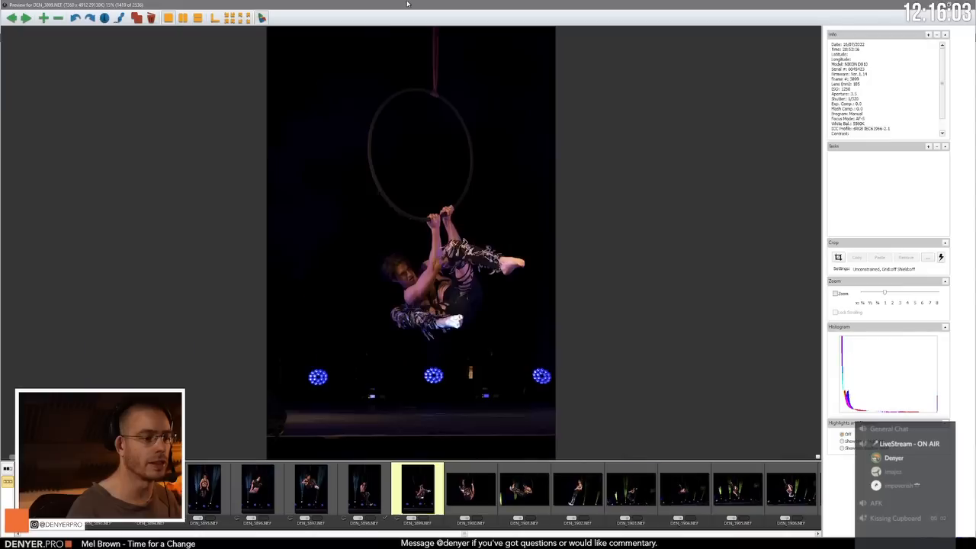
{"action": "key", "text": "Left"}
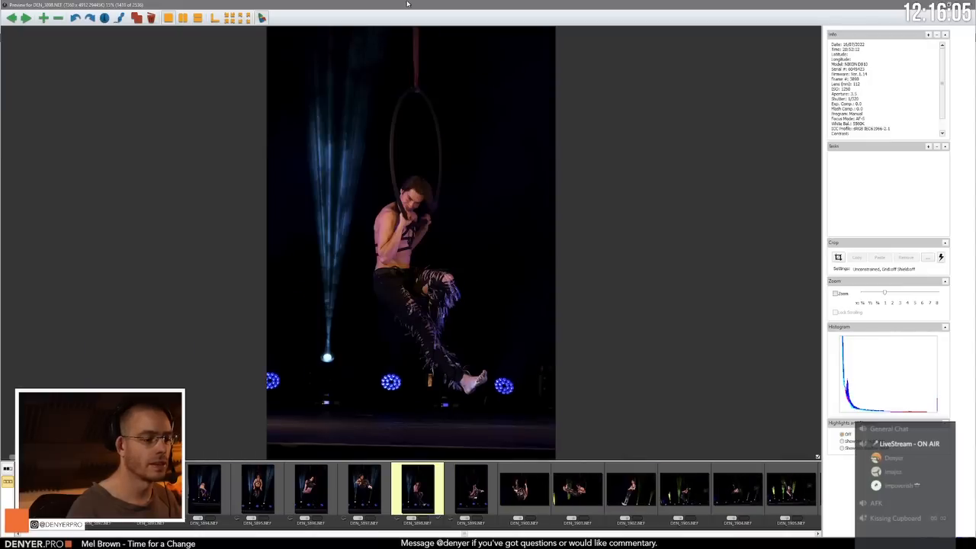
{"action": "key", "text": "Right"}
{"action": "key", "text": "Right"}
Step: Compare the wider hoop shots DEN_3903.NEF to DEN_3905.NEF with the upright hanging pose in DEN_3902.NEF
{"action": "key", "text": "Right"}
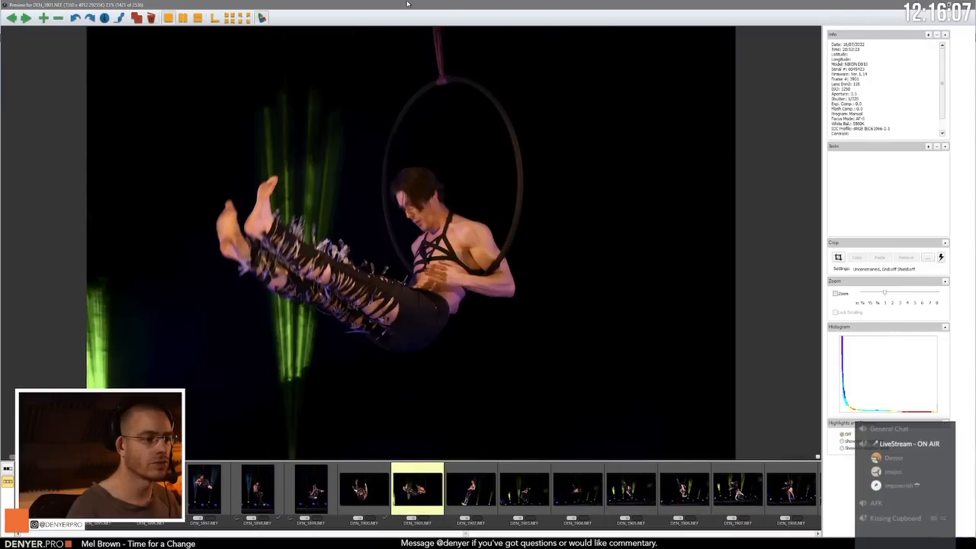
{"action": "key", "text": "Right"}
{"action": "key", "text": "Right"}
{"action": "key", "text": "Right"}
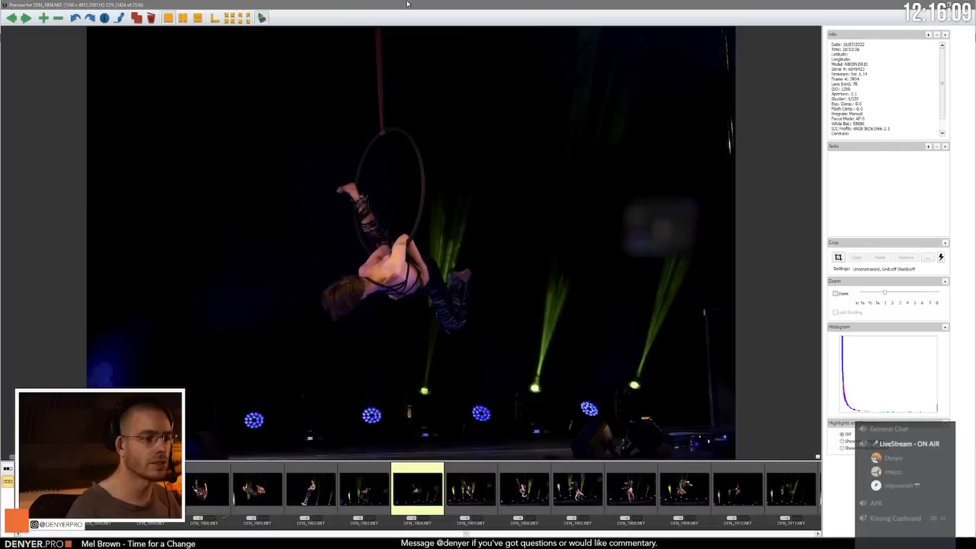
{"action": "key", "text": "Right"}
{"action": "key", "text": "Left"}
{"action": "key", "text": "Left"}
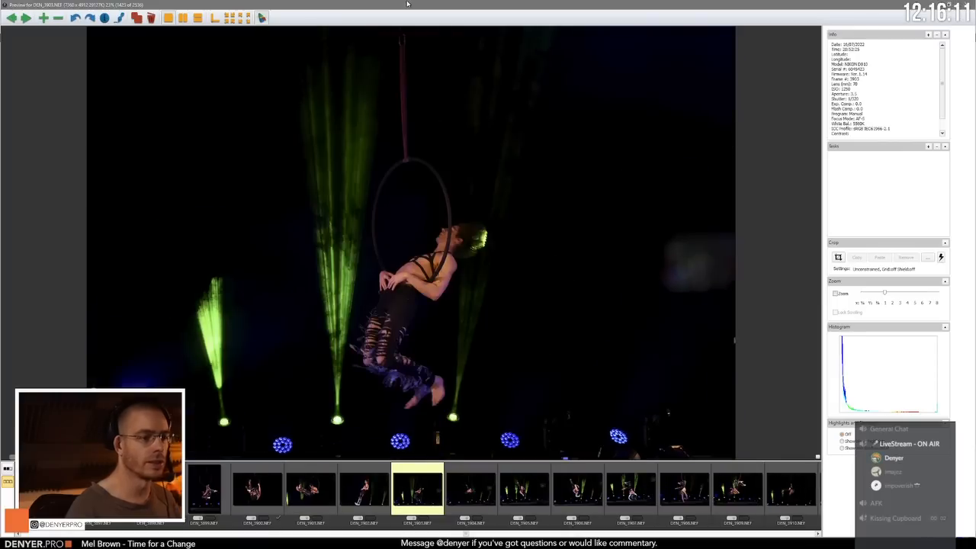
{"action": "key", "text": "Left"}
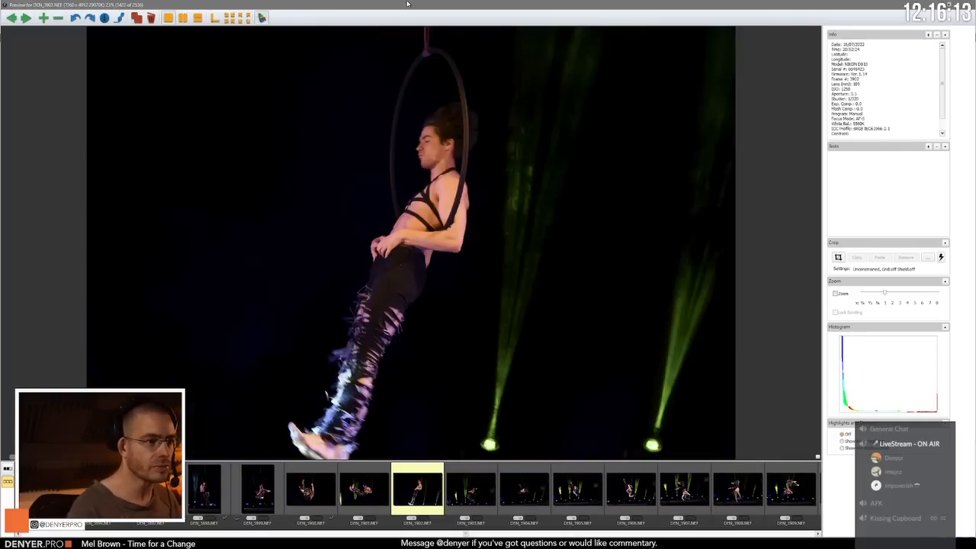
Step: Review the hoop photos up to DEN_3910.NEF and re-examine the one-handed floor pose in DEN_3908.NEF
{"action": "key", "text": "Right"}
{"action": "key", "text": "Right"}
{"action": "key", "text": "Right"}
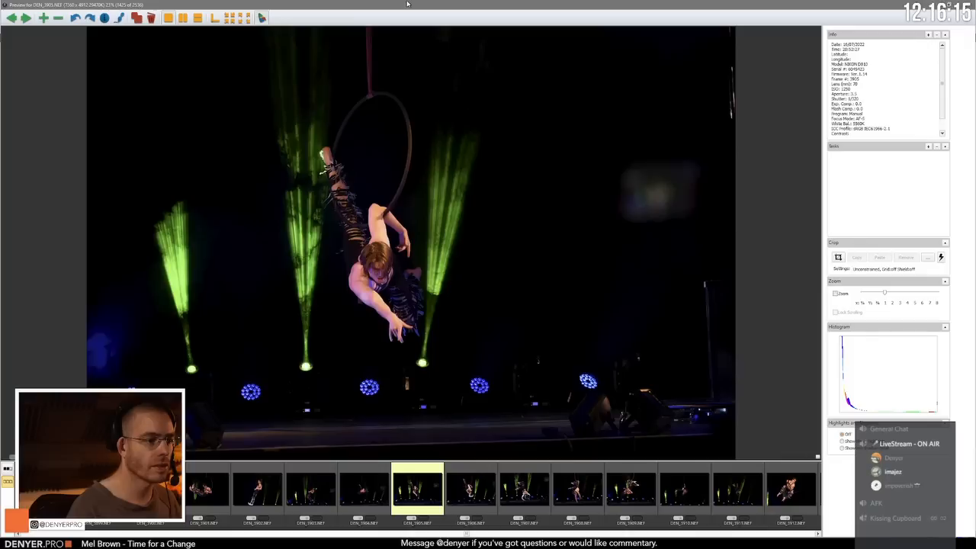
{"action": "key", "text": "Right"}
{"action": "key", "text": "Right"}
{"action": "key", "text": "Right"}
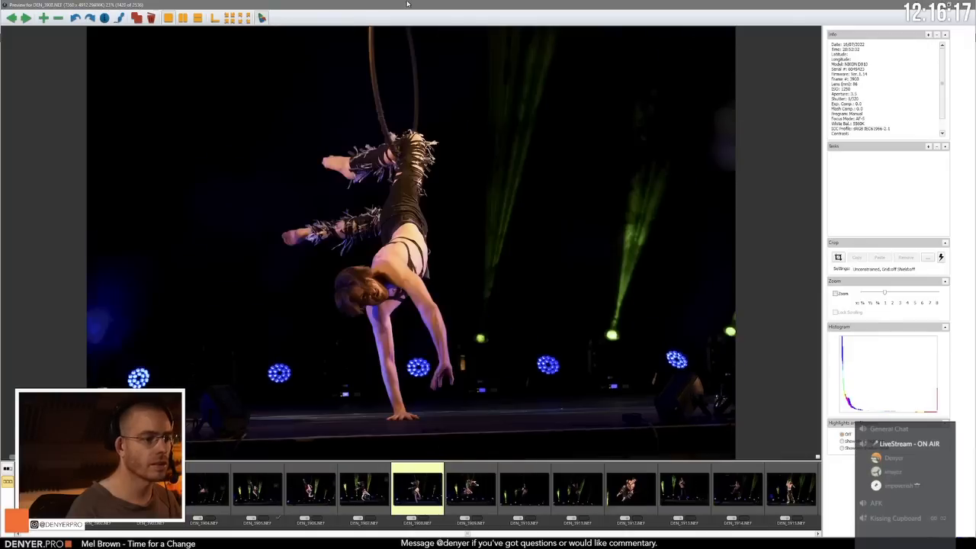
{"action": "key", "text": "Right"}
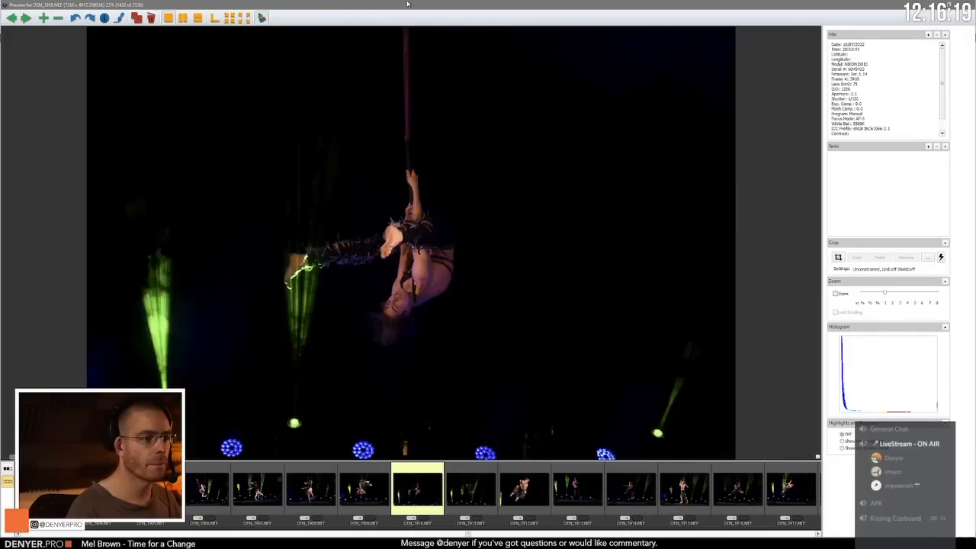
{"action": "key", "text": "Left"}
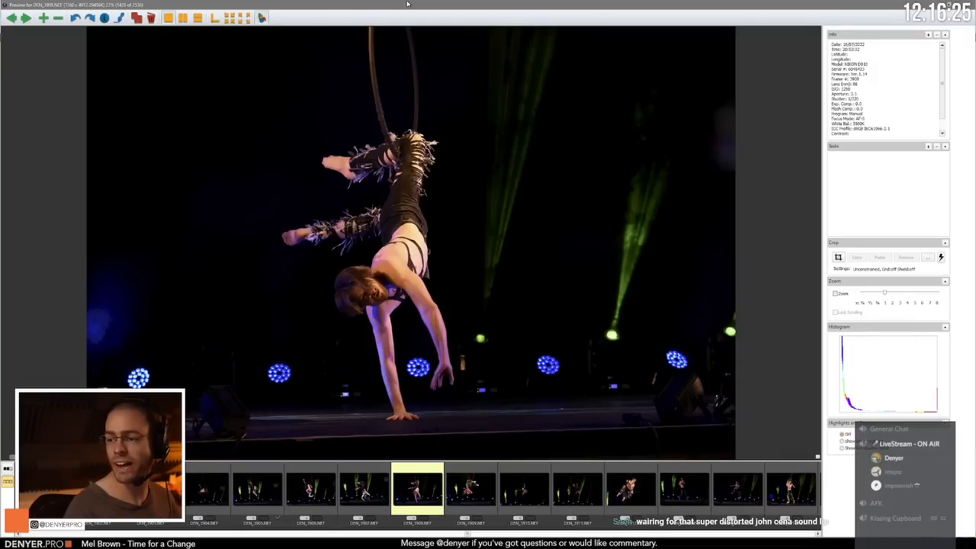
Step: Compare the upside-down hoop pose in DEN_3911.NEF with the close seated pose in DEN_3912.NEF
{"action": "key", "text": "Right"}
{"action": "key", "text": "Right"}
{"action": "key", "text": "Right"}
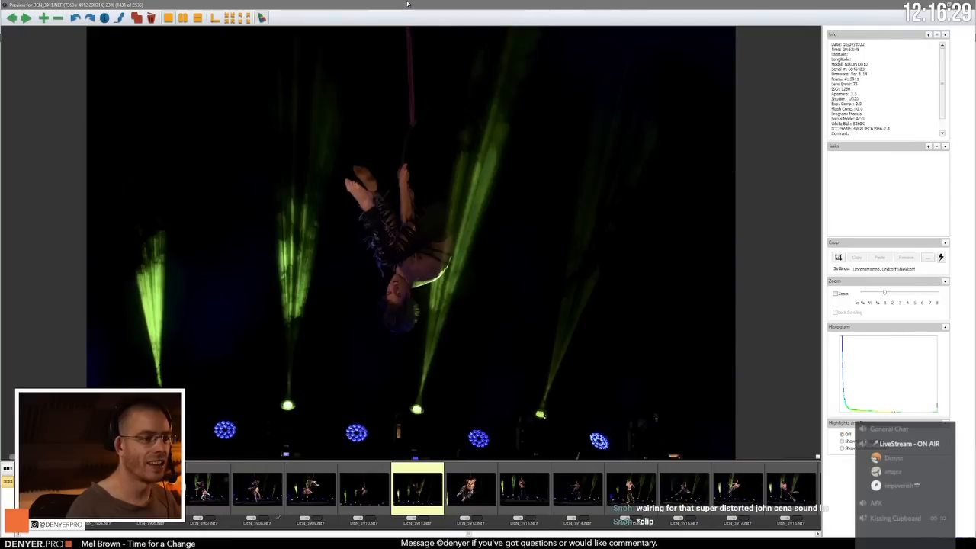
{"action": "key", "text": "Right"}
{"action": "key", "text": "Left"}
{"action": "key", "text": "Right"}
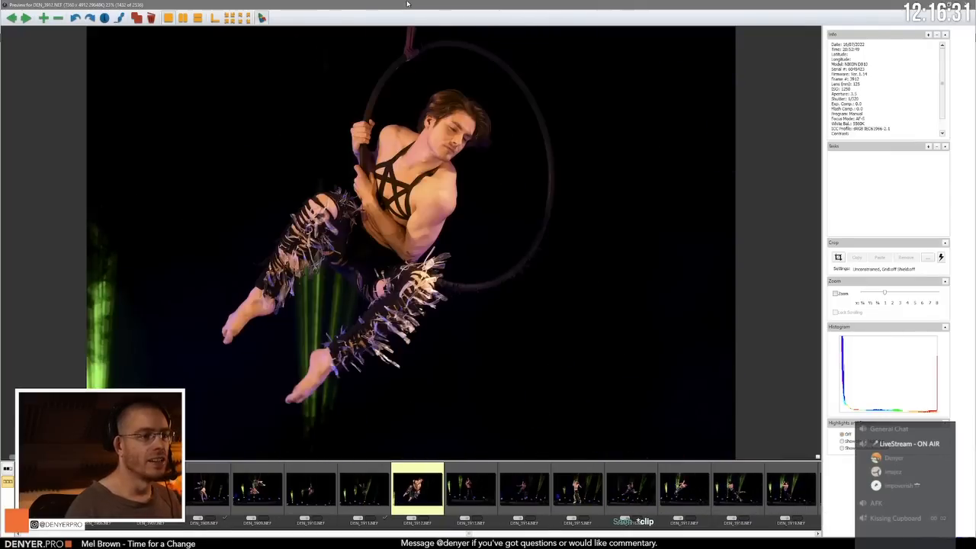
Step: Compare the seated pose in DEN_3912.NEF with DEN_3913.NEF, and the hanging pose in DEN_3914.NEF with the standing pose in DEN_3915.NEF
{"action": "key", "text": "Right"}
{"action": "key", "text": "Left"}
{"action": "key", "text": "Right"}
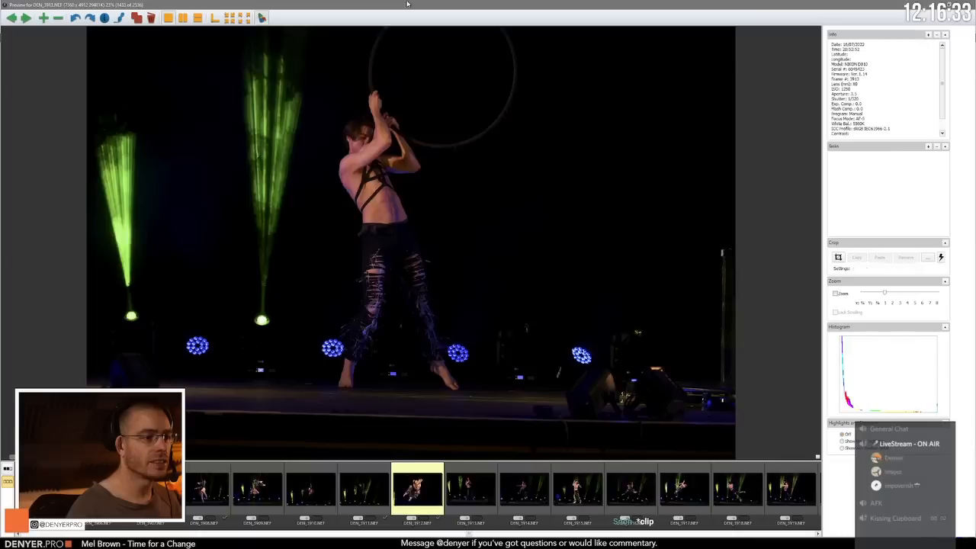
{"action": "key", "text": "Left"}
{"action": "key", "text": "Right"}
{"action": "key", "text": "Right"}
{"action": "key", "text": "Right"}
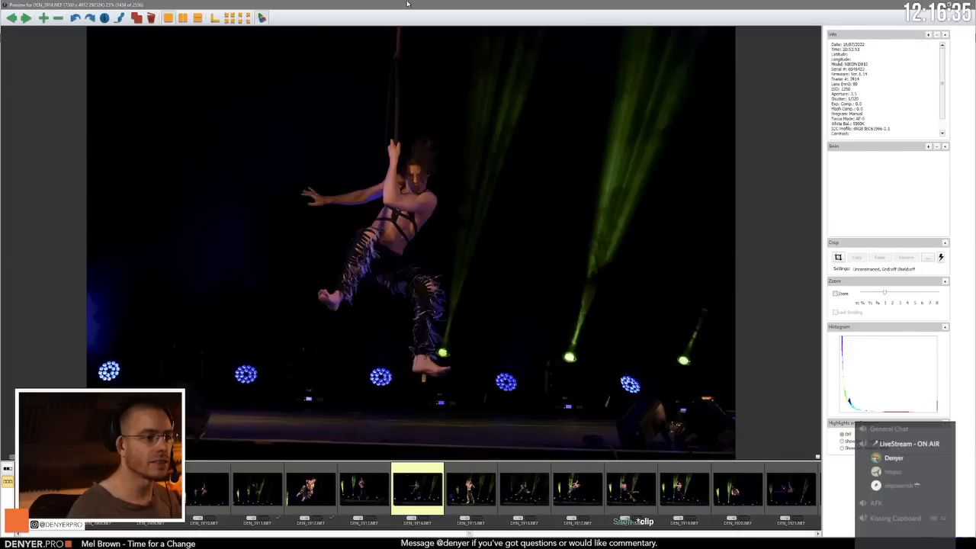
{"action": "key", "text": "Right"}
{"action": "key", "text": "Left"}
Step: Compare the swinging poses in DEN_3916.NEF to DEN_3918.NEF and continue reviewing up to the outstretched pose in DEN_3923.NEF
{"action": "key", "text": "Right"}
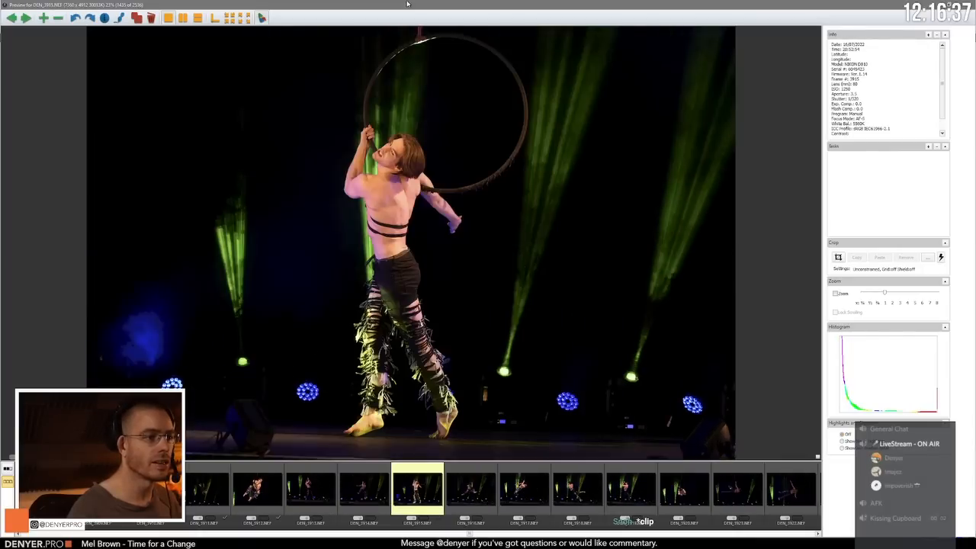
{"action": "key", "text": "Right"}
{"action": "key", "text": "Right"}
{"action": "key", "text": "Right"}
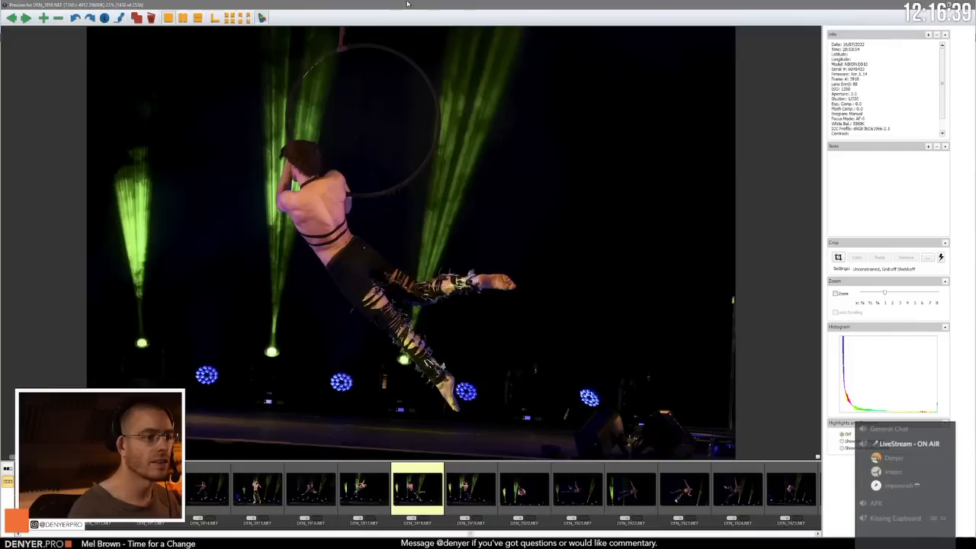
{"action": "key", "text": "Left"}
{"action": "key", "text": "Right"}
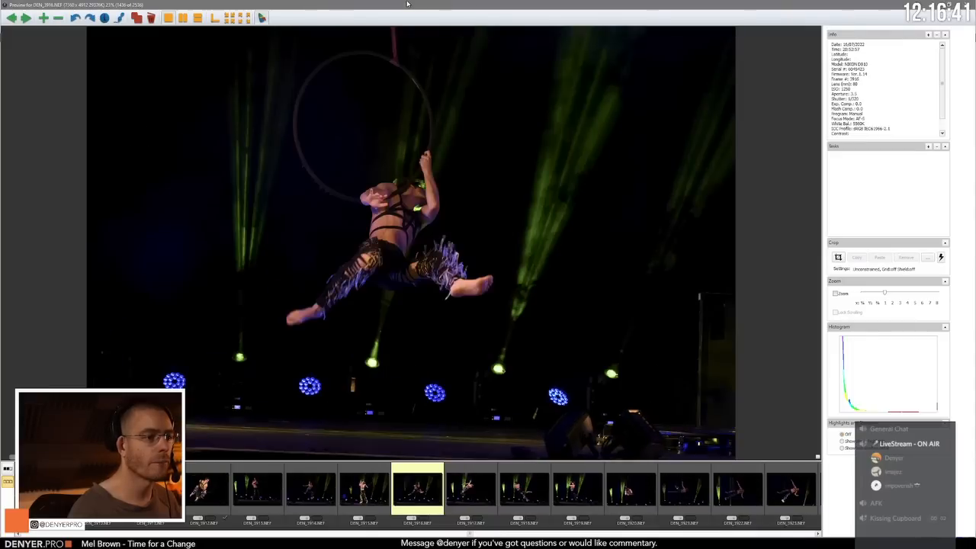
{"action": "key", "text": "Right"}
{"action": "key", "text": "Right"}
{"action": "key", "text": "Right"}
{"action": "key", "text": "Right"}
{"action": "key", "text": "Right"}
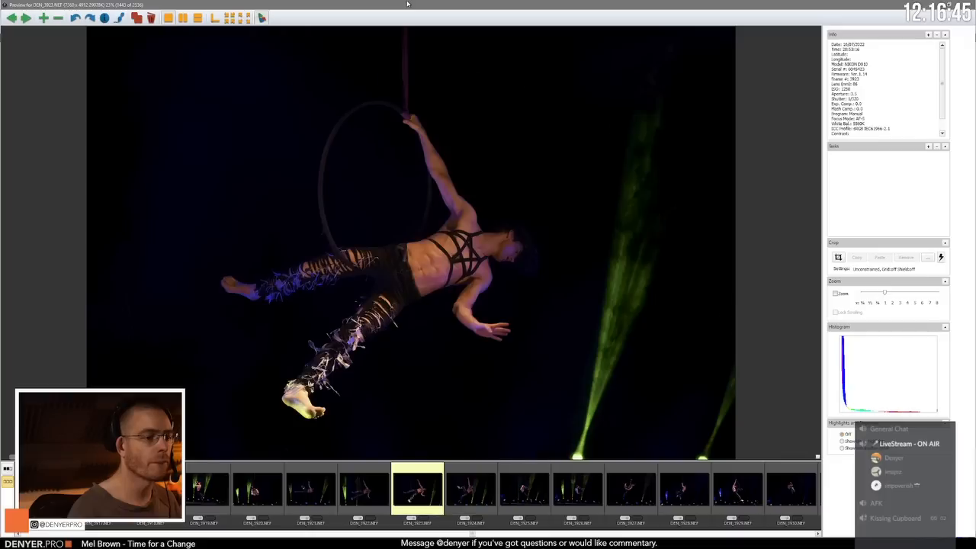
Step: Review the hoop photos from DEN_3924.NEF to DEN_3930.NEF, comparing the hanging pose in DEN_3929.NEF with its neighbour
{"action": "key", "text": "Right"}
{"action": "key", "text": "Right"}
{"action": "key", "text": "Right"}
{"action": "key", "text": "Left"}
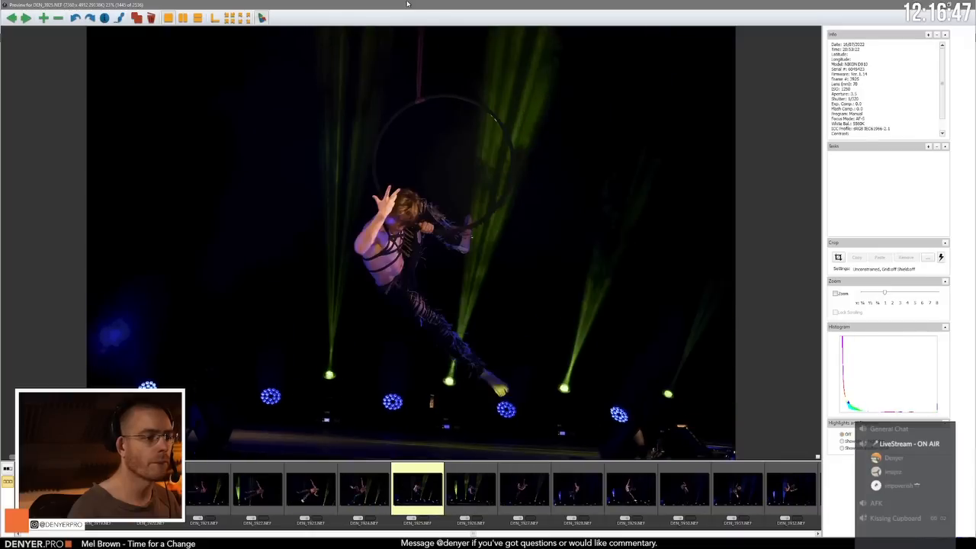
{"action": "key", "text": "Right"}
{"action": "key", "text": "Right"}
{"action": "key", "text": "Right"}
{"action": "key", "text": "Right"}
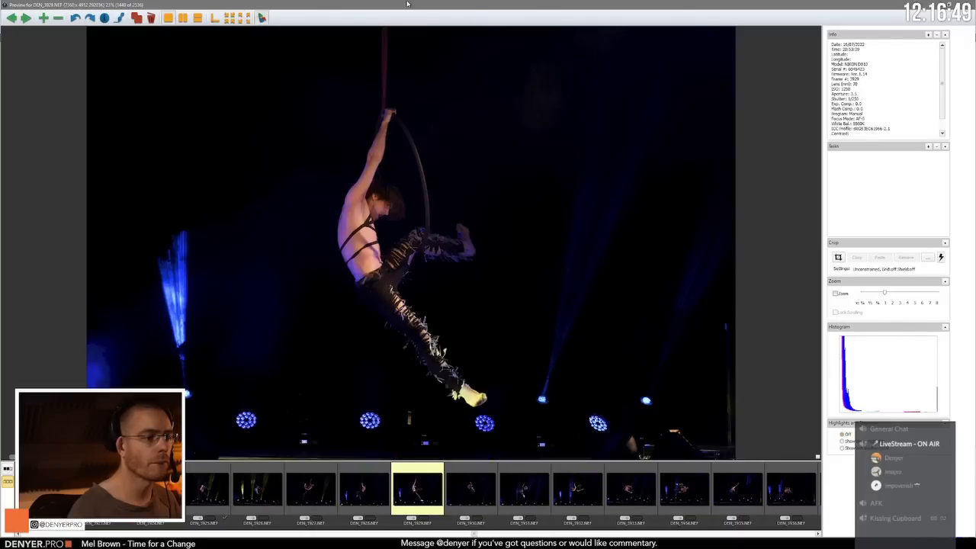
{"action": "key", "text": "Right"}
{"action": "key", "text": "Left"}
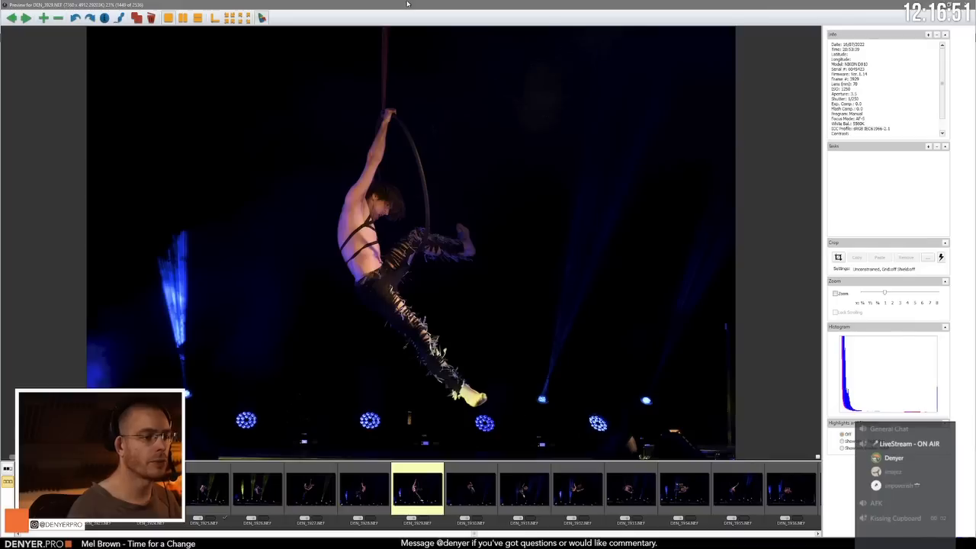
Step: Review the blue-lit hoop poses from DEN_3930.NEF to DEN_3936.NEF, comparing the backbend in DEN_3935.NEF with adjacent frames
{"action": "key", "text": "Right"}
{"action": "key", "text": "Right"}
{"action": "key", "text": "Right"}
{"action": "key", "text": "Right"}
{"action": "key", "text": "Right"}
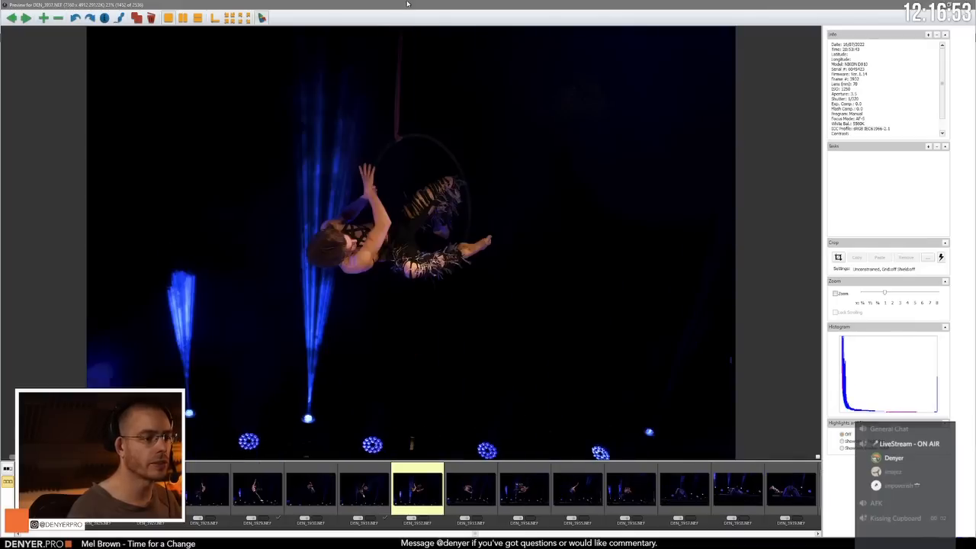
{"action": "key", "text": "Right"}
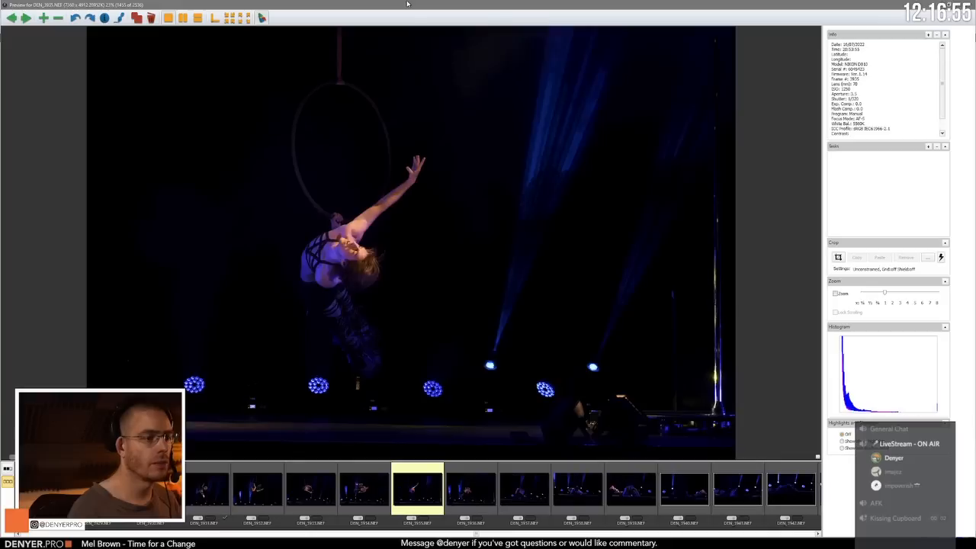
{"action": "key", "text": "Left"}
Step: Compare the floor poses in DEN_3938.NEF and DEN_3939.NEF and continue reviewing the floor shots up to DEN_3943.NEF
{"action": "key", "text": "Right"}
{"action": "key", "text": "Right"}
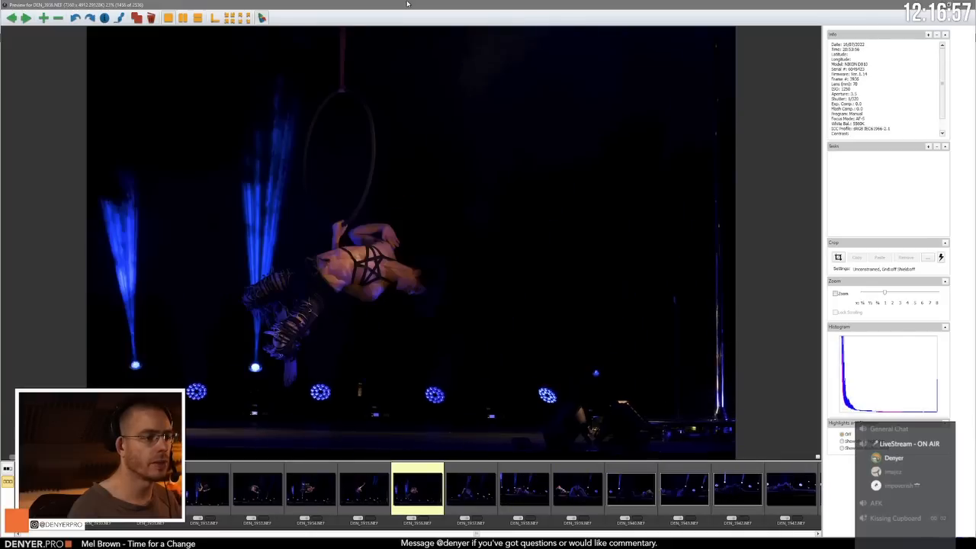
{"action": "key", "text": "Left"}
{"action": "key", "text": "Right"}
{"action": "key", "text": "Right"}
{"action": "key", "text": "Right"}
{"action": "key", "text": "Right"}
{"action": "key", "text": "Right"}
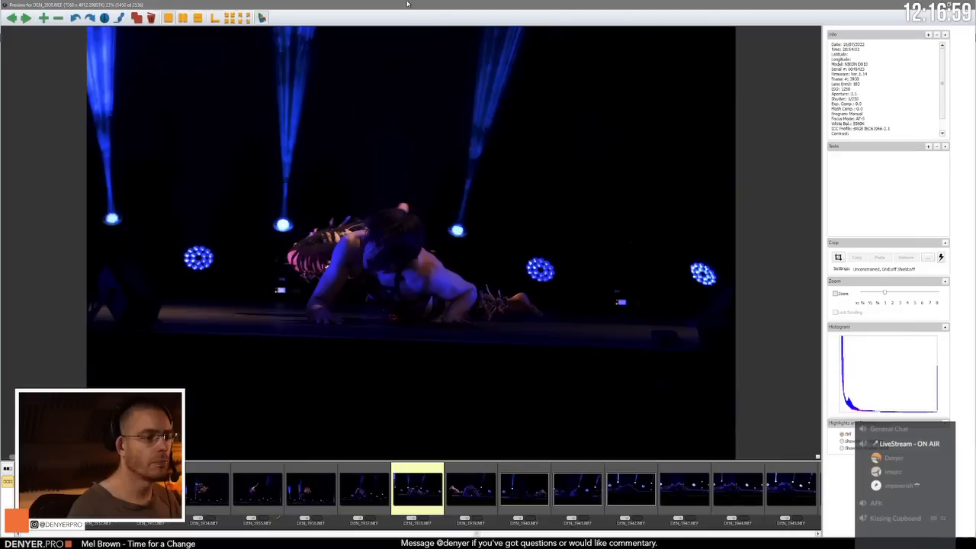
{"action": "key", "text": "Right"}
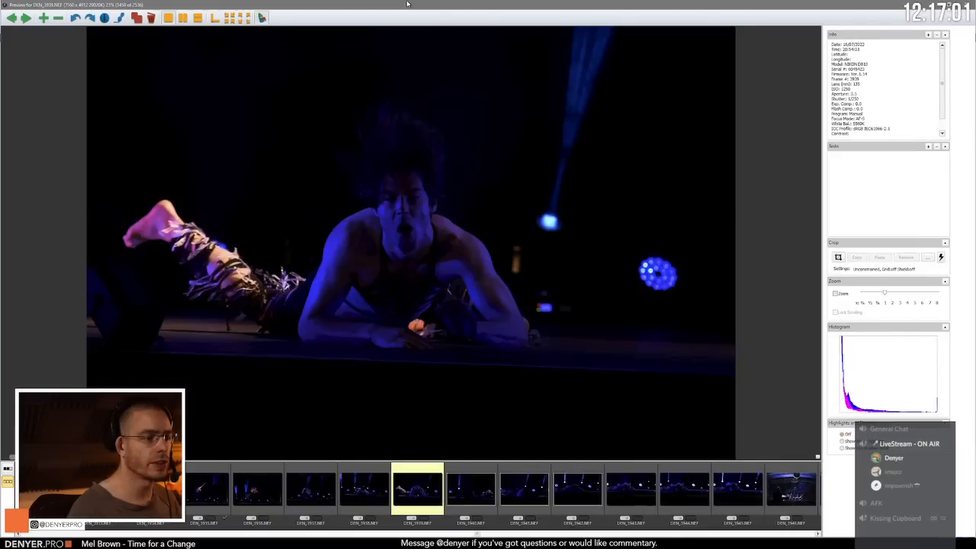
{"action": "key", "text": "Left"}
Step: Compare the lying poses at the stage edge in DEN_3943.NEF through DEN_3945.NEF
{"action": "key", "text": "Right"}
{"action": "key", "text": "Right"}
{"action": "key", "text": "Right"}
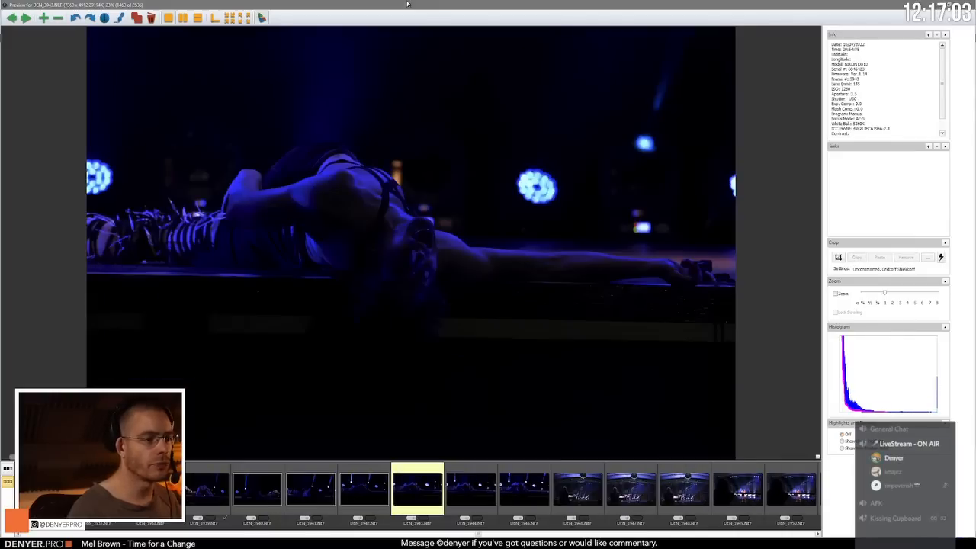
{"action": "key", "text": "Right"}
Step: Review the wide stage and performer line-up photos from DEN_3946.NEF to DEN_3962.NEF
{"action": "key", "text": "Right"}
{"action": "key", "text": "Left"}
{"action": "key", "text": "Right"}
{"action": "key", "text": "Right"}
{"action": "key", "text": "Right"}
{"action": "key", "text": "Right"}
{"action": "key", "text": "Right"}
{"action": "key", "text": "Right"}
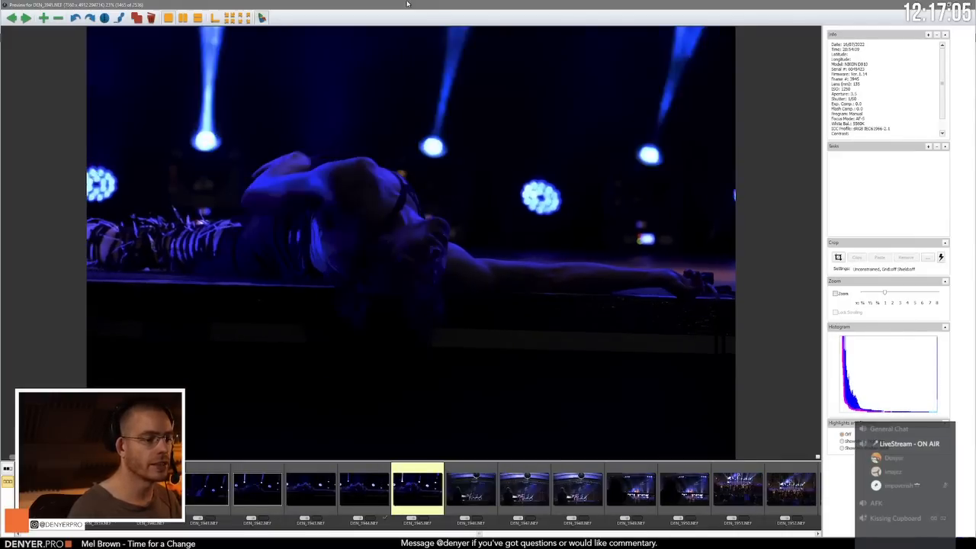
{"action": "key", "text": "Right"}
{"action": "key", "text": "Right"}
{"action": "key", "text": "Right"}
{"action": "key", "text": "Right"}
{"action": "key", "text": "Right"}
{"action": "key", "text": "Right"}
{"action": "key", "text": "Right"}
{"action": "key", "text": "Right"}
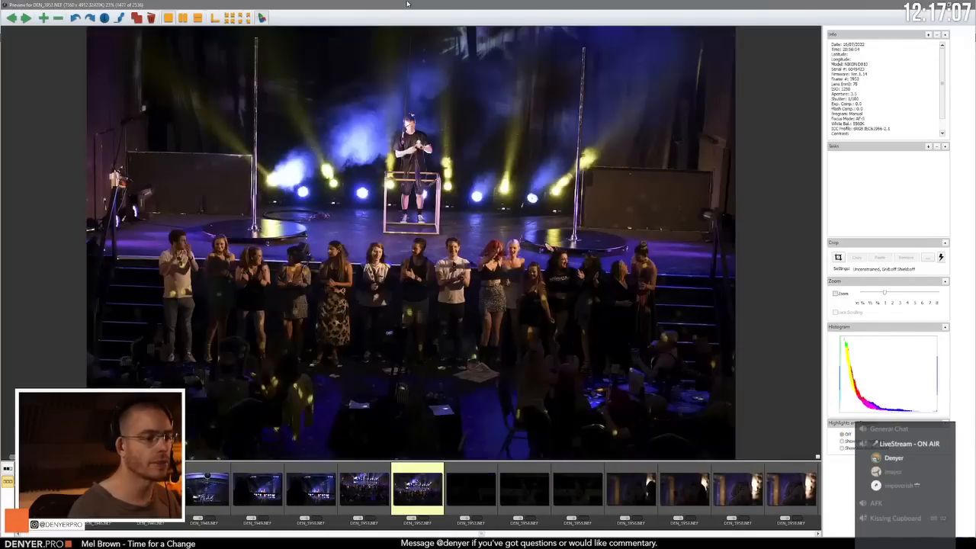
Step: Look through the host, group and audience photos after DEN_3962.NEF, up to the next performer's portrait-format shots at DEN_4004.NEF
{"action": "key", "text": "Right"}
{"action": "key", "text": "Right"}
{"action": "key", "text": "Right"}
{"action": "key", "text": "Right"}
{"action": "key", "text": "Right"}
{"action": "key", "text": "Right"}
{"action": "key", "text": "Right"}
{"action": "key", "text": "Right"}
{"action": "key", "text": "Right"}
{"action": "key", "text": "Right"}
{"action": "key", "text": "Right"}
{"action": "key", "text": "Right"}
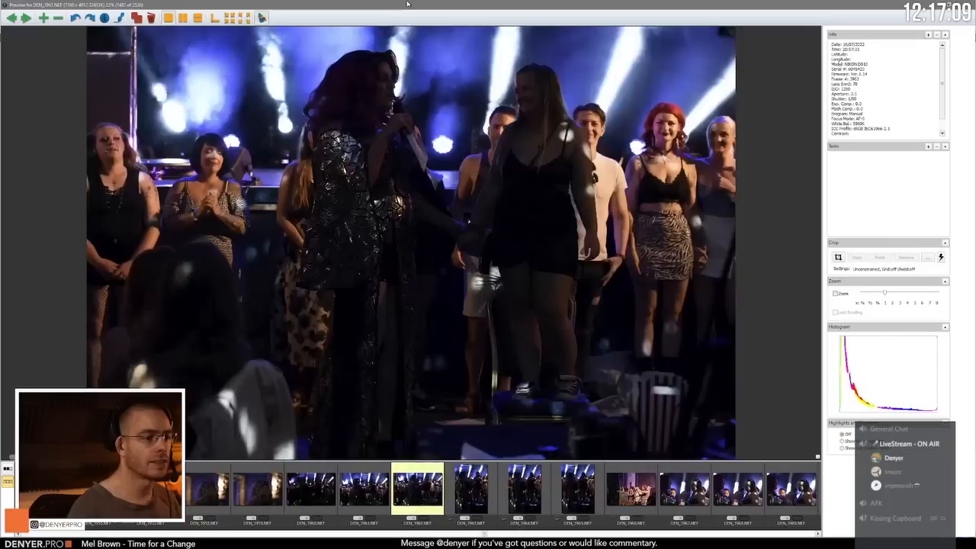
{"action": "key", "text": "Right"}
{"action": "key", "text": "Right"}
{"action": "key", "text": "Right"}
{"action": "key", "text": "Right"}
{"action": "key", "text": "Right"}
{"action": "key", "text": "Right"}
{"action": "key", "text": "Right"}
{"action": "key", "text": "Right"}
{"action": "key", "text": "Right"}
{"action": "key", "text": "Right"}
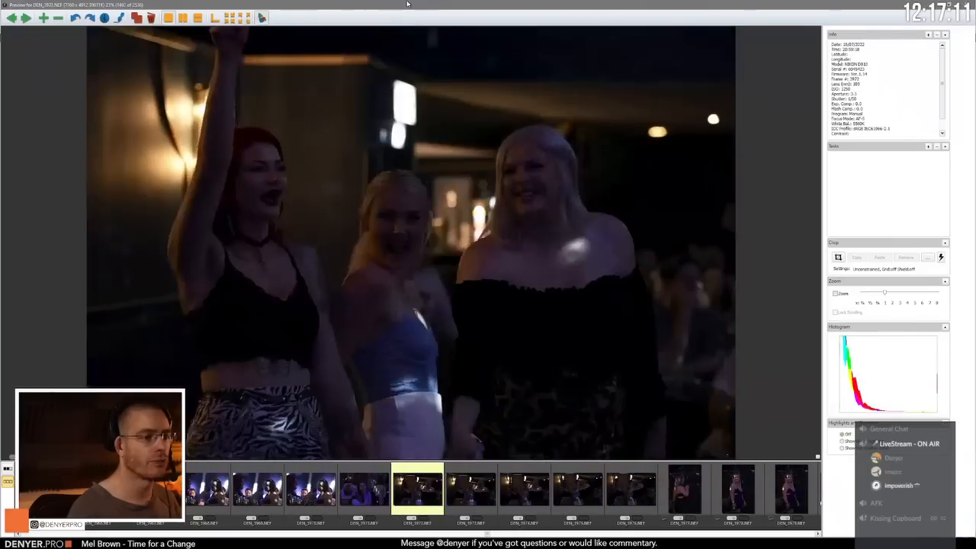
{"action": "key", "text": "Right"}
{"action": "key", "text": "Right"}
{"action": "key", "text": "Right"}
{"action": "key", "text": "Right"}
{"action": "key", "text": "Right"}
{"action": "key", "text": "Right"}
{"action": "key", "text": "Right"}
{"action": "key", "text": "Right"}
{"action": "key", "text": "Right"}
{"action": "key", "text": "Right"}
{"action": "key", "text": "Right"}
{"action": "key", "text": "Right"}
{"action": "key", "text": "Right"}
{"action": "key", "text": "Right"}
{"action": "key", "text": "Right"}
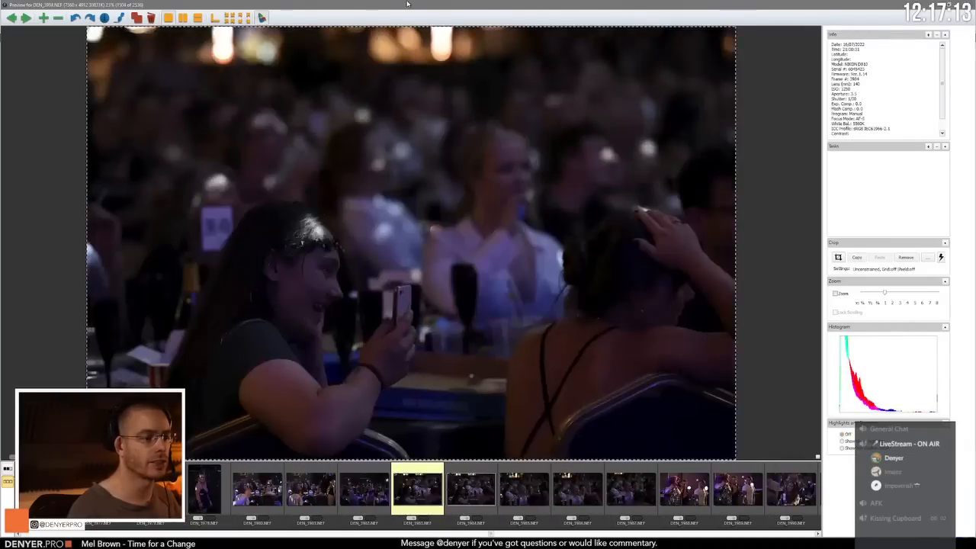
{"action": "key", "text": "Right"}
{"action": "key", "text": "Right"}
{"action": "key", "text": "Right"}
{"action": "key", "text": "Right"}
{"action": "key", "text": "Right"}
{"action": "key", "text": "Right"}
{"action": "key", "text": "Right"}
{"action": "key", "text": "Right"}
{"action": "key", "text": "Right"}
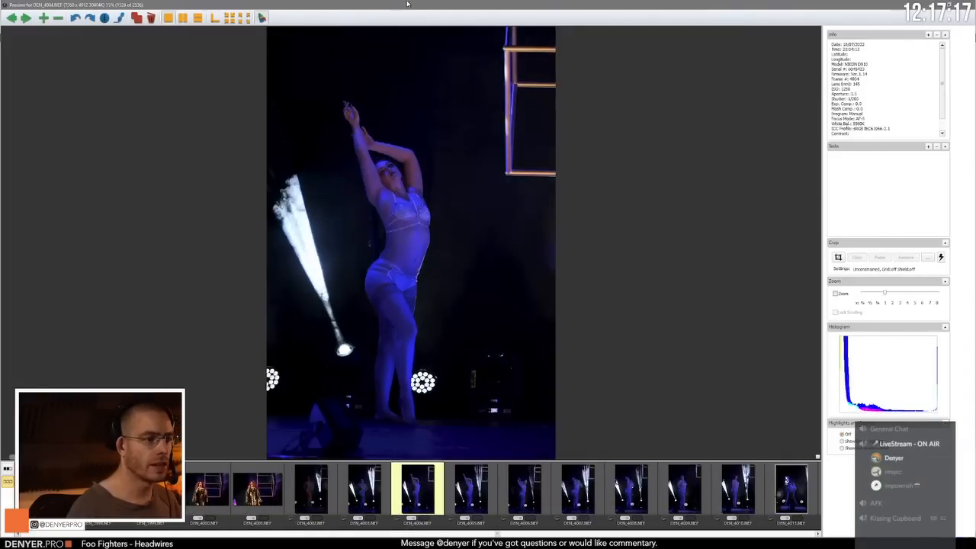
Step: Compare the new performer's standing poses in DEN_4003.NEF and DEN_4004.NEF with the neighbouring frames
{"action": "key", "text": "Left"}
{"action": "key", "text": "Left"}
{"action": "key", "text": "Right"}
{"action": "key", "text": "Right"}
{"action": "key", "text": "Left"}
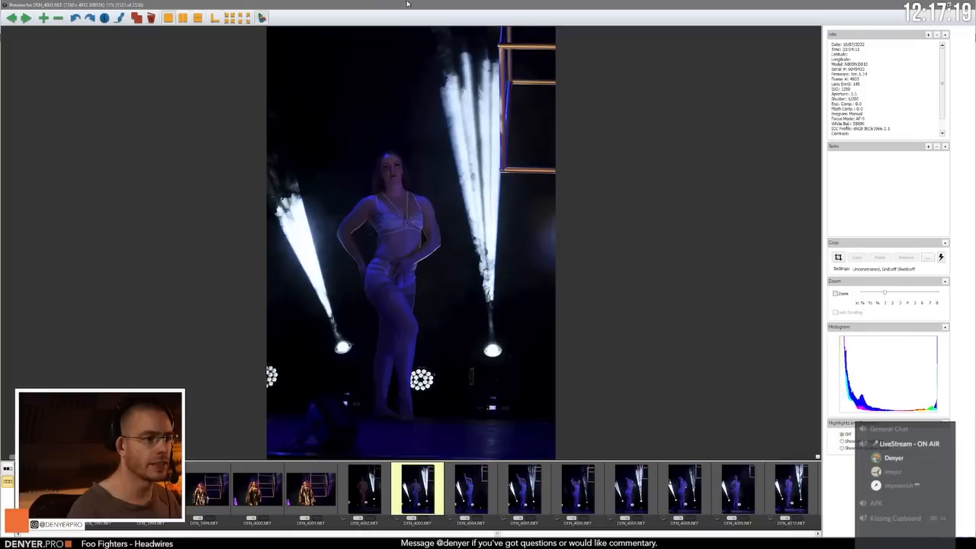
Step: Compare the new performer's standing poses in DEN_4003.NEF through DEN_4007.NEF
{"action": "key", "text": "Right"}
{"action": "key", "text": "Right"}
{"action": "key", "text": "Right"}
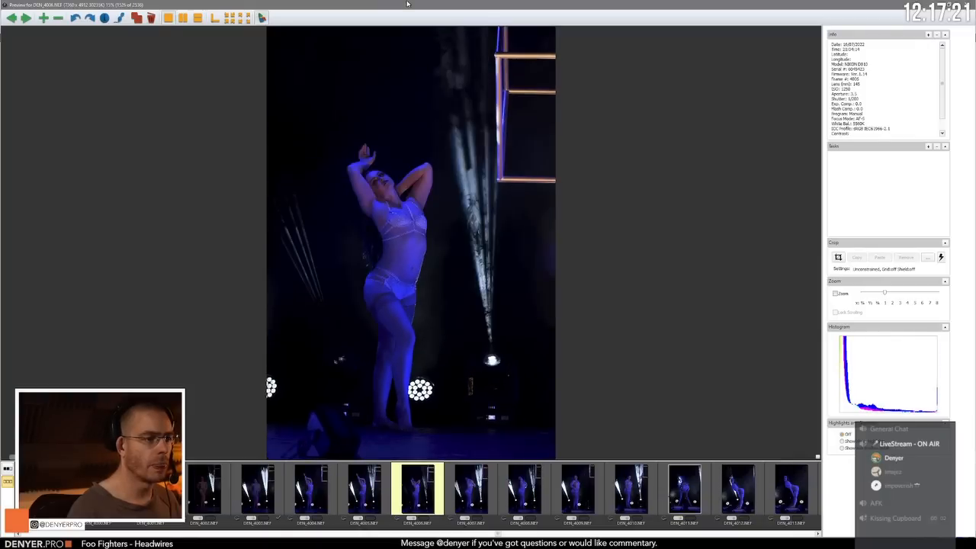
{"action": "key", "text": "Left"}
{"action": "key", "text": "Right"}
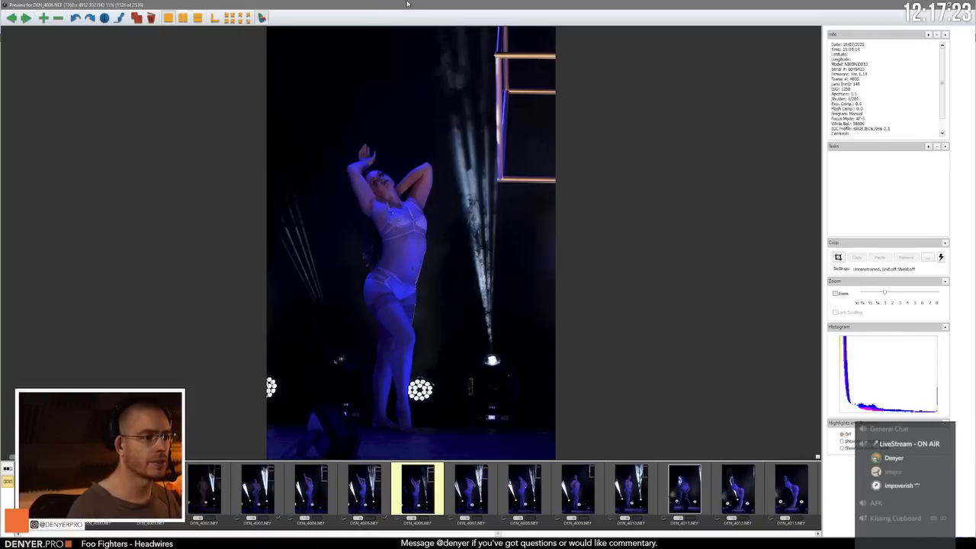
{"action": "key", "text": "Right"}
{"action": "key", "text": "Right"}
Step: Compare the standing pose in DEN_4010.NEF with DEN_4011.NEF and tag DEN_4010.NEF
{"action": "key", "text": "Right"}
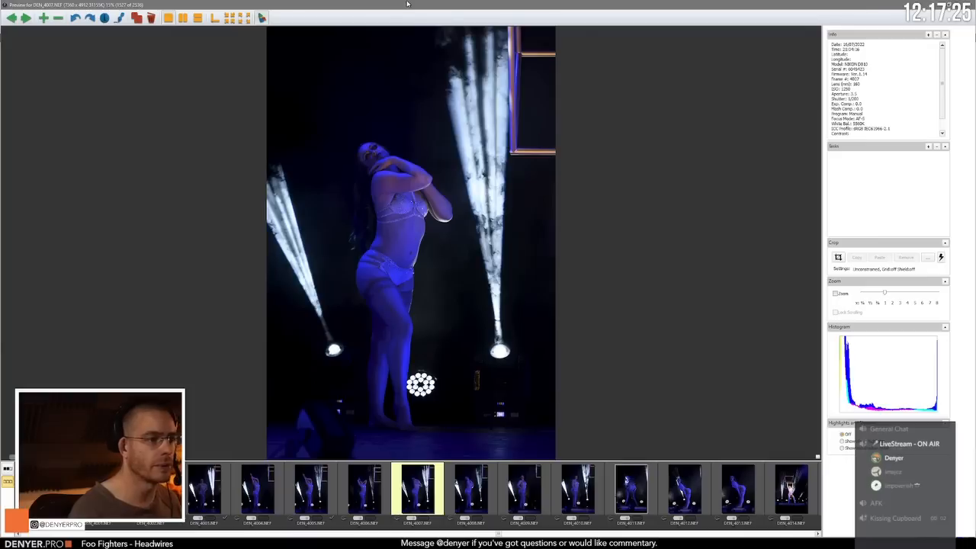
{"action": "key", "text": "Right"}
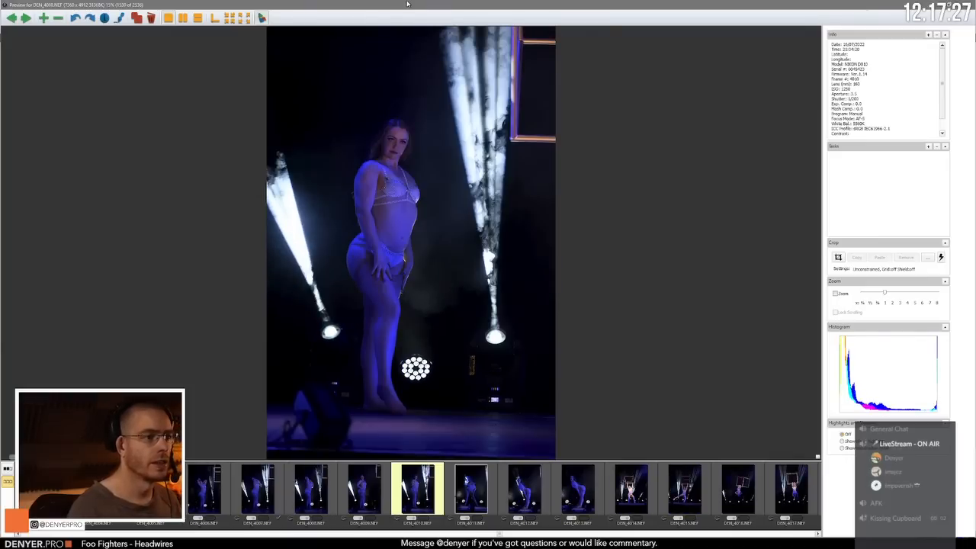
{"action": "key", "text": "Right"}
{"action": "key", "text": "Left"}
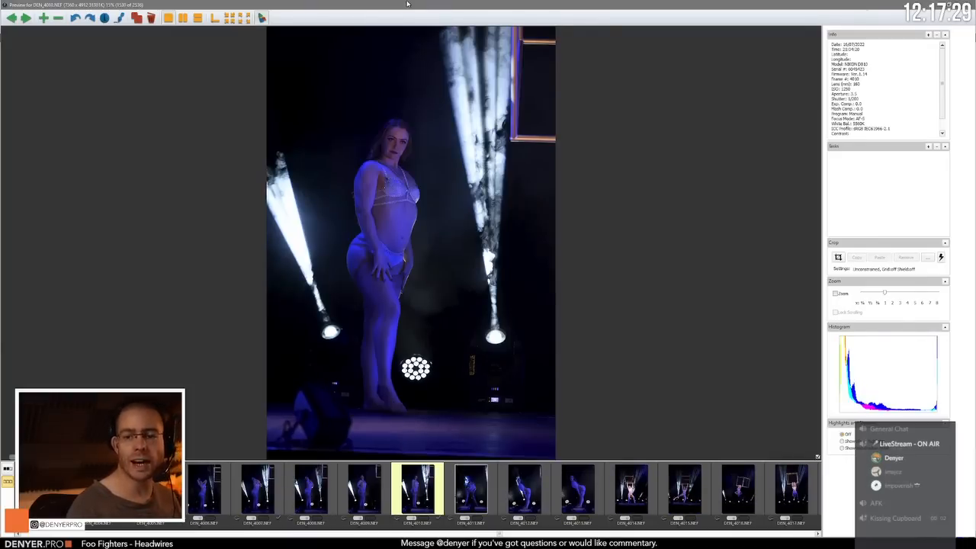
Step: Review the bent-over poses in DEN_4011.NEF through DEN_4013.NEF, up to the first cube photo, DEN_4014.NEF
{"action": "key", "text": "Right"}
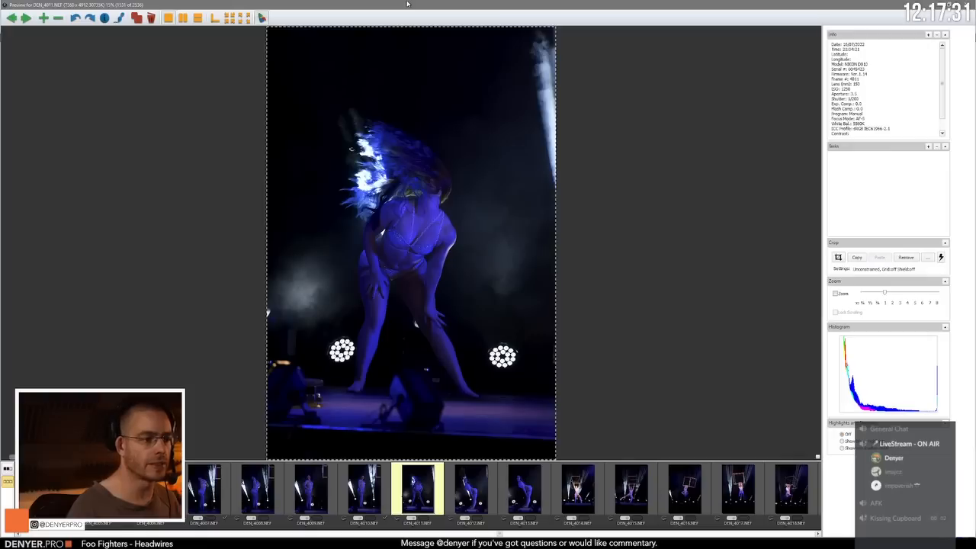
{"action": "key", "text": "Right"}
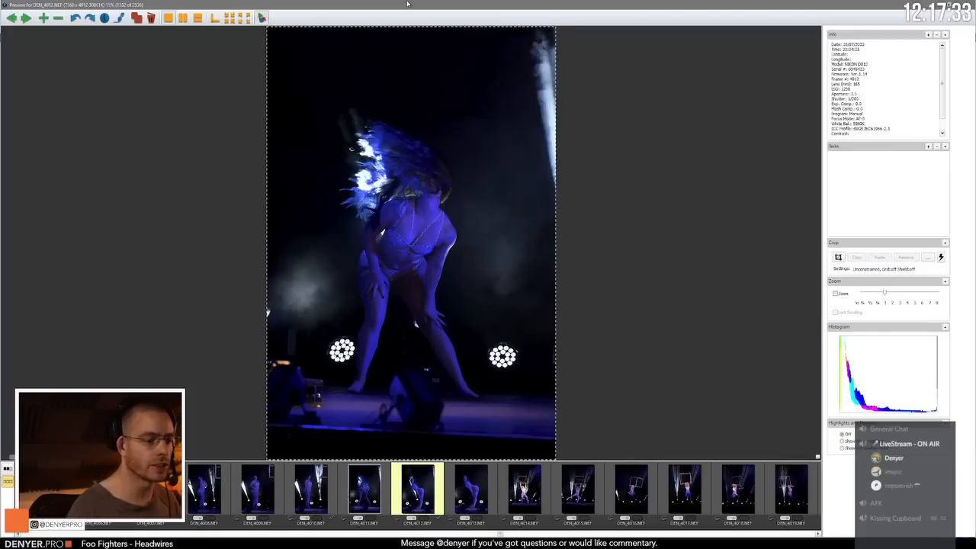
{"action": "key", "text": "Right"}
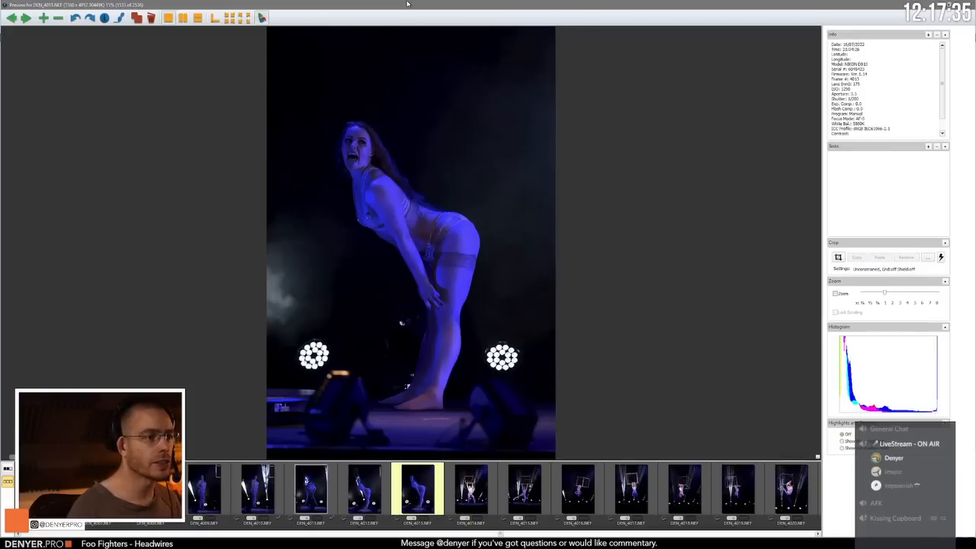
{"action": "key", "text": "Right"}
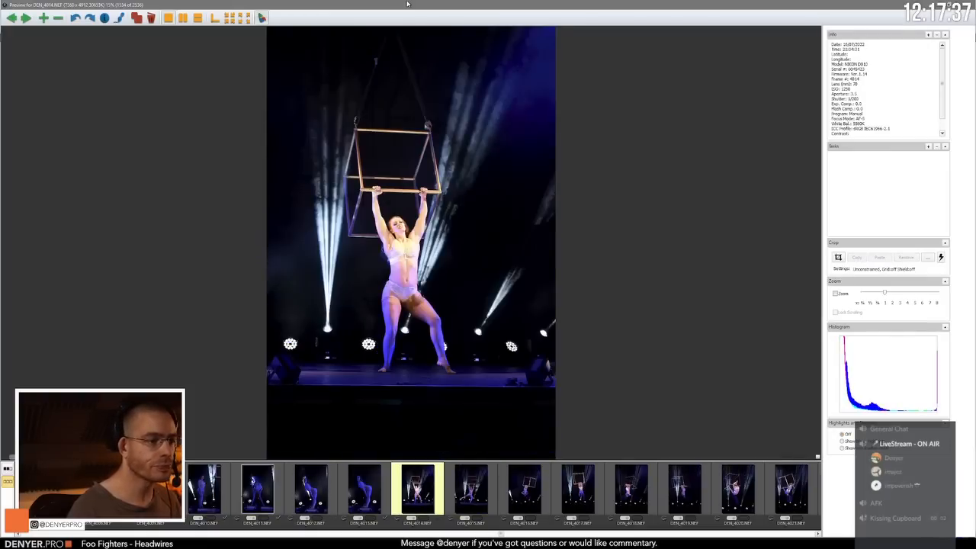
Step: Compare the portrait-format photos of the performer on the aerial cube up to DEN_4022.NEF
{"action": "key", "text": "Right"}
{"action": "key", "text": "Right"}
{"action": "key", "text": "Right"}
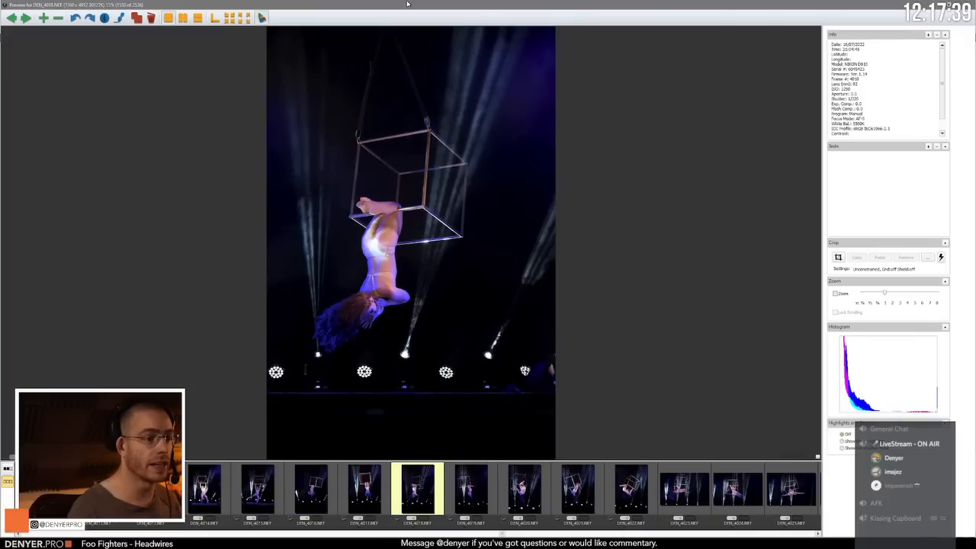
{"action": "key", "text": "Right"}
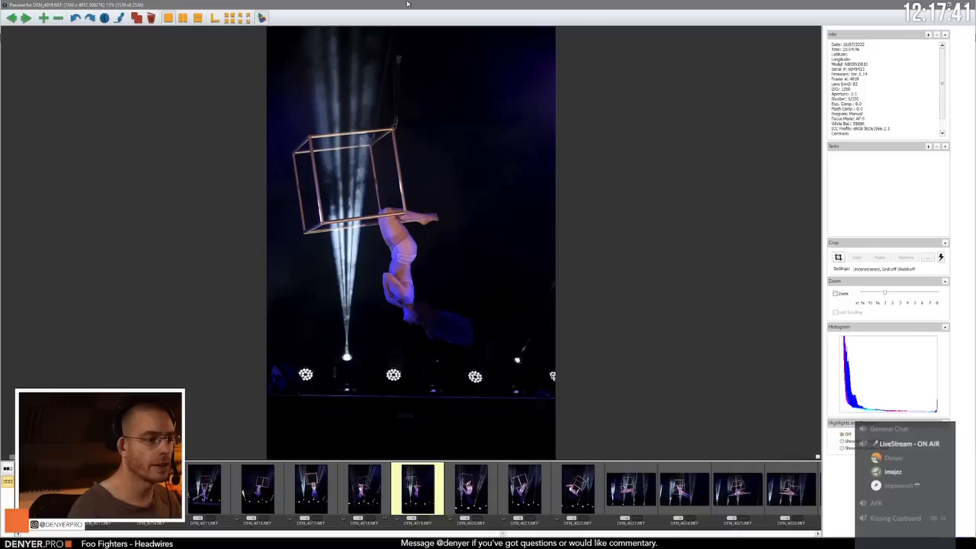
{"action": "key", "text": "Right"}
{"action": "key", "text": "Right"}
{"action": "key", "text": "Right"}
{"action": "key", "text": "Left"}
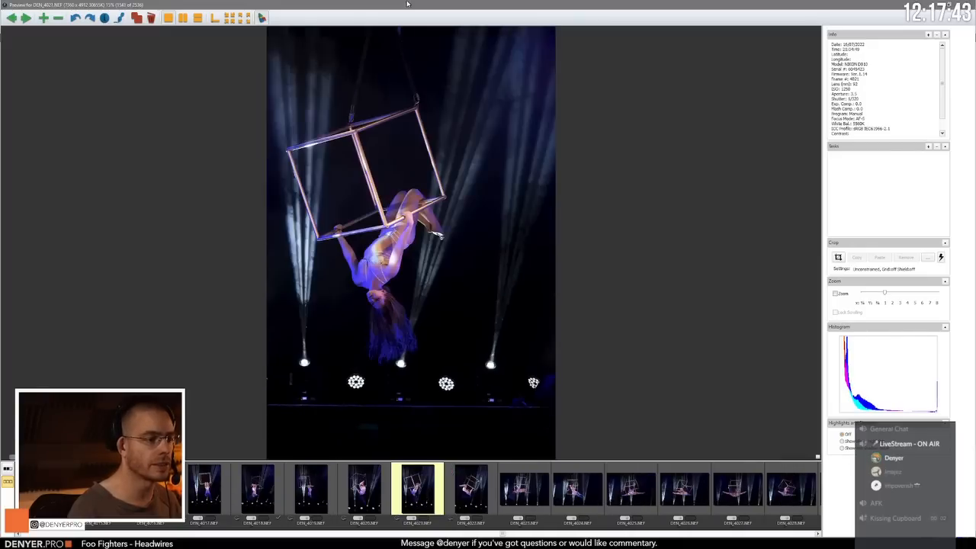
Step: Compare the landscape-format reclining cube pose in DEN_4023.NEF with DEN_4024.NEF
{"action": "key", "text": "Right"}
{"action": "key", "text": "Right"}
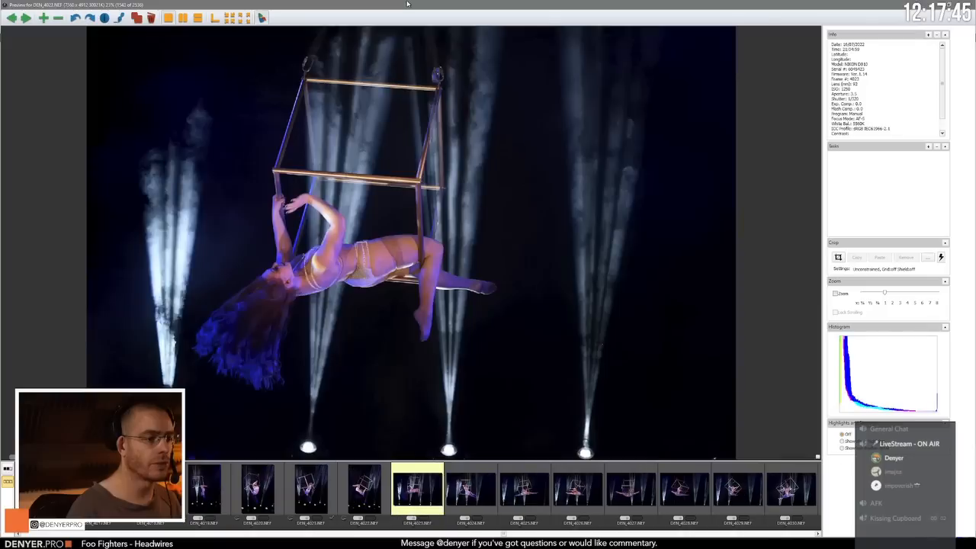
{"action": "key", "text": "Right"}
{"action": "key", "text": "Left"}
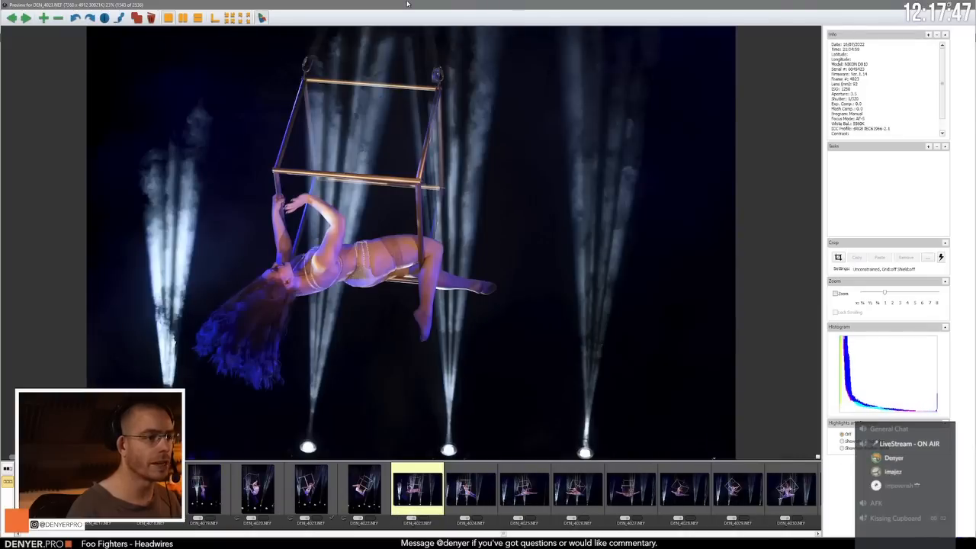
{"action": "key", "text": "Right"}
{"action": "key", "text": "Left"}
{"action": "key", "text": "Right"}
Step: Compare the split poses on the cube in DEN_4025.NEF, DEN_4026.NEF and DEN_4027.NEF
{"action": "key", "text": "Right"}
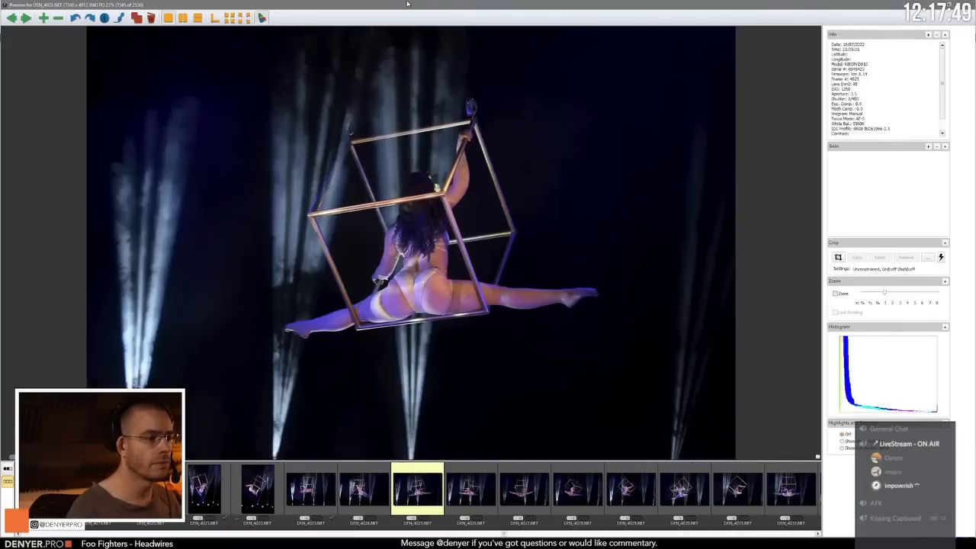
{"action": "key", "text": "Right"}
{"action": "key", "text": "Right"}
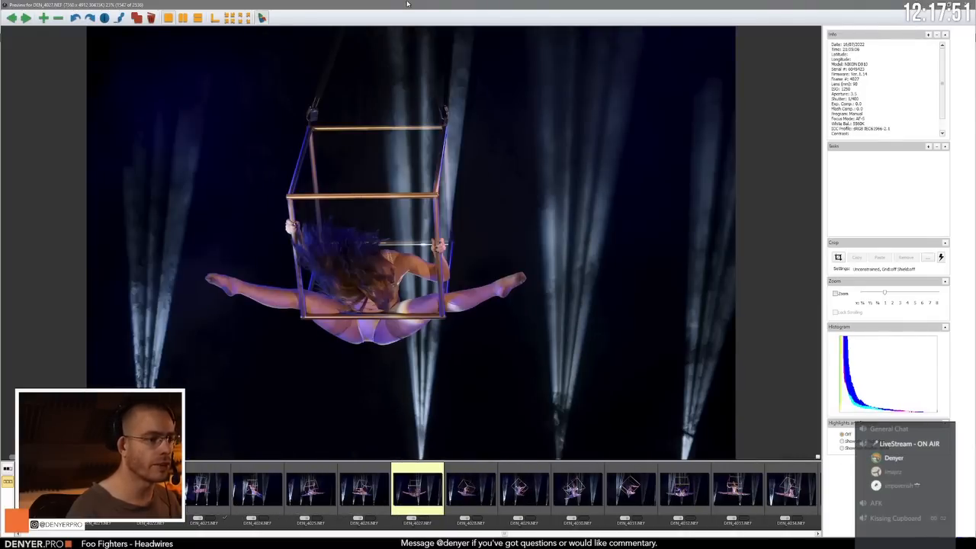
{"action": "key", "text": "Left"}
{"action": "key", "text": "Left"}
{"action": "key", "text": "Right"}
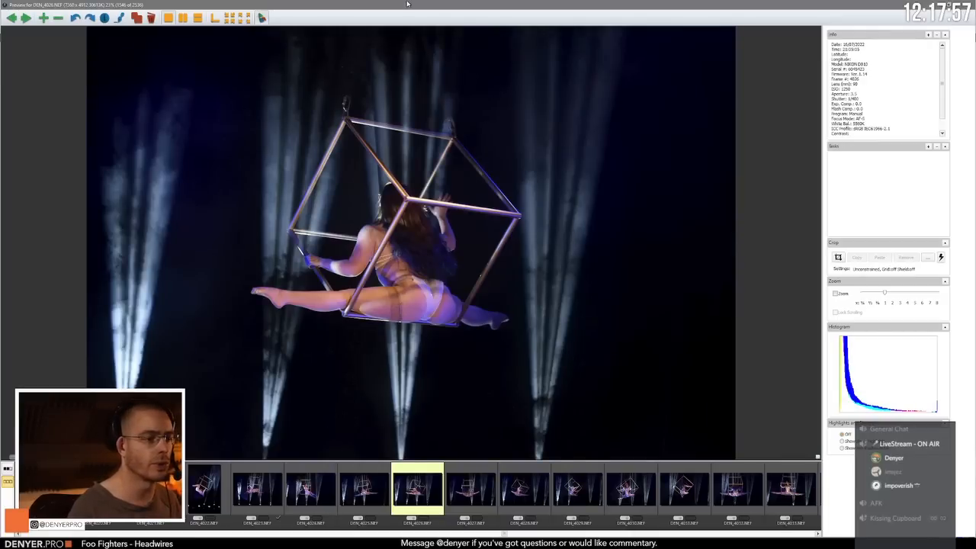
Step: Compare the split poses in DEN_4027.NEF and DEN_4028.NEF, continuing to DEN_4029.NEF
{"action": "key", "text": "Right"}
{"action": "key", "text": "Right"}
{"action": "key", "text": "Left"}
{"action": "key", "text": "Right"}
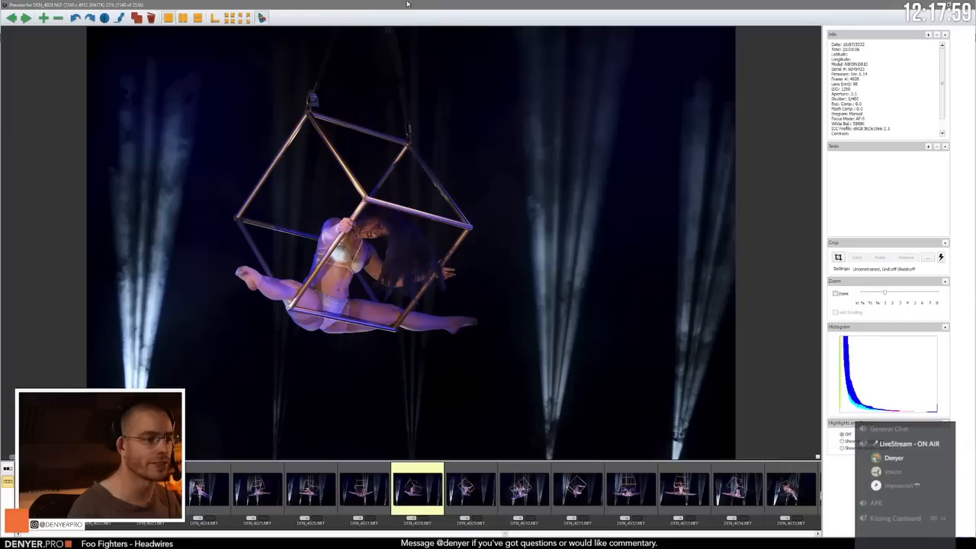
{"action": "key", "text": "Left"}
Step: Compare DEN_4030.NEF with its neighbouring frames and inspect the performer's face at 100% zoom
{"action": "key", "text": "Right"}
{"action": "key", "text": "Right"}
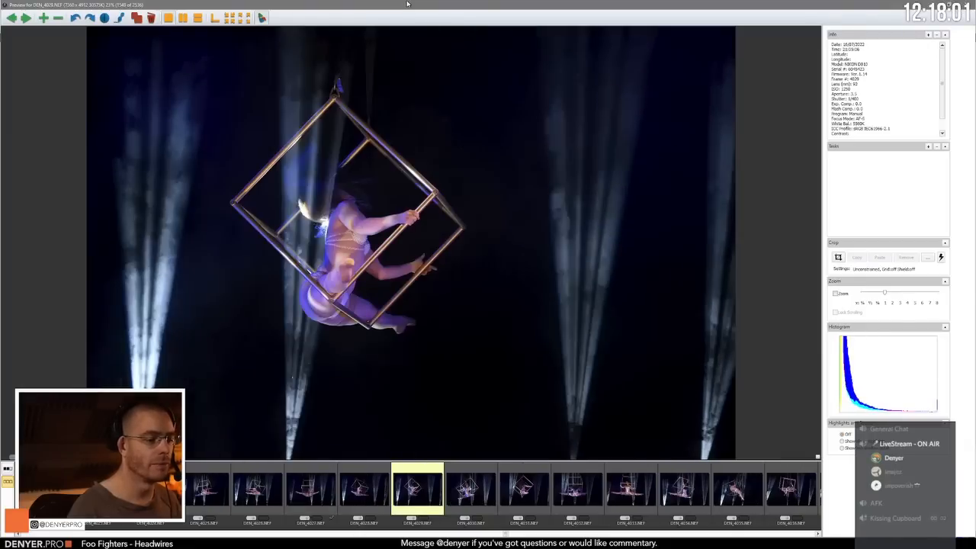
{"action": "key", "text": "Right"}
{"action": "key", "text": "Right"}
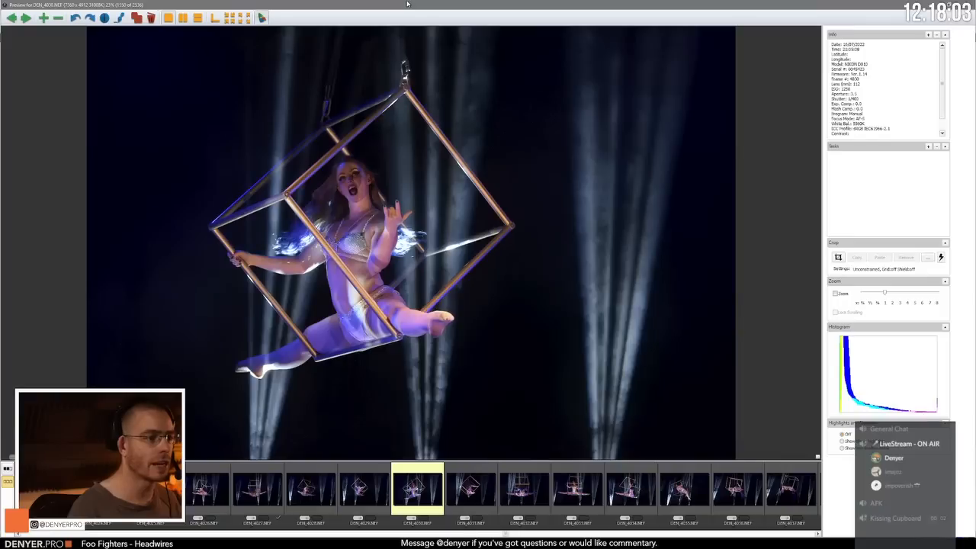
{"action": "key", "text": "Left"}
{"action": "key", "text": "Right"}
{"action": "key", "text": "z"}
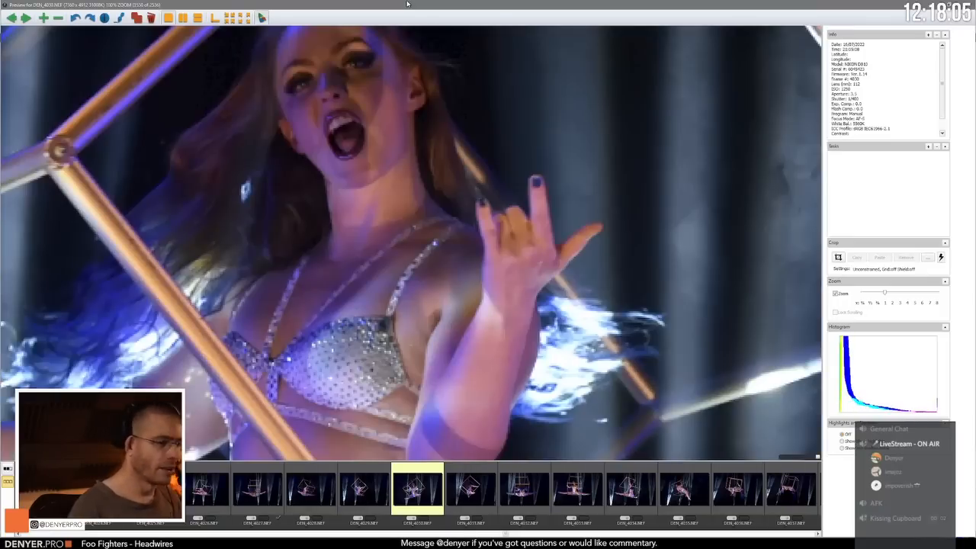
Step: Compare the turning split poses on the cube in DEN_4031.NEF through DEN_4034.NEF
{"action": "key", "text": "Right"}
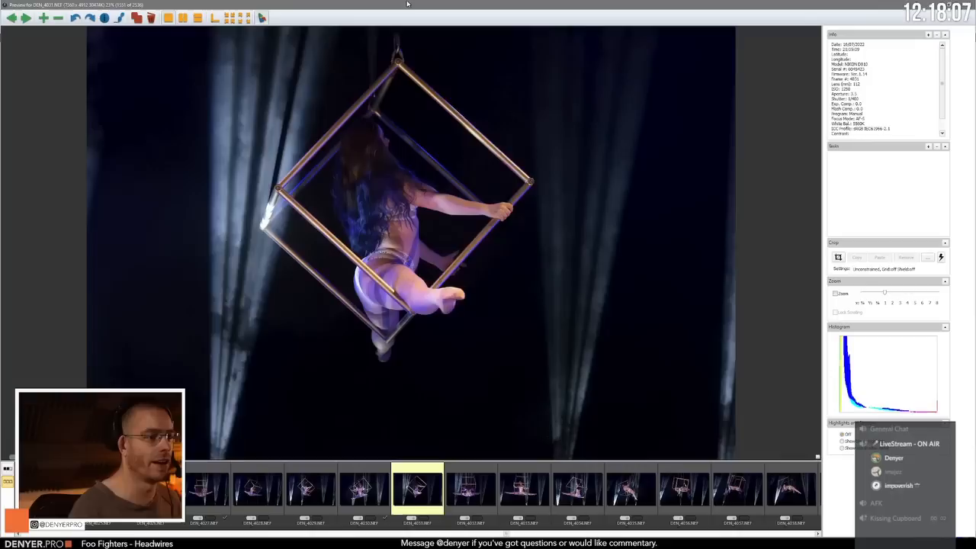
{"action": "key", "text": "Right"}
{"action": "key", "text": "Right"}
{"action": "key", "text": "Left"}
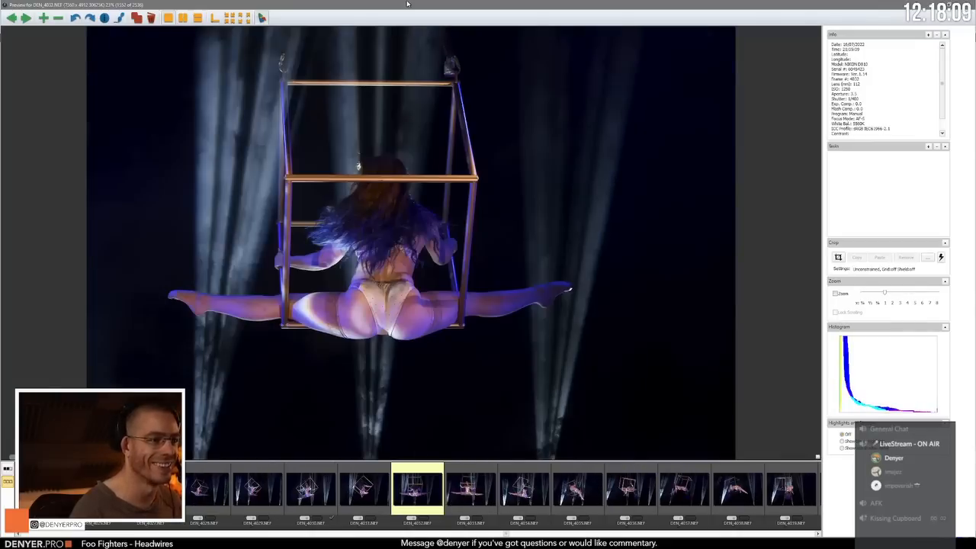
{"action": "key", "text": "Right"}
{"action": "key", "text": "Right"}
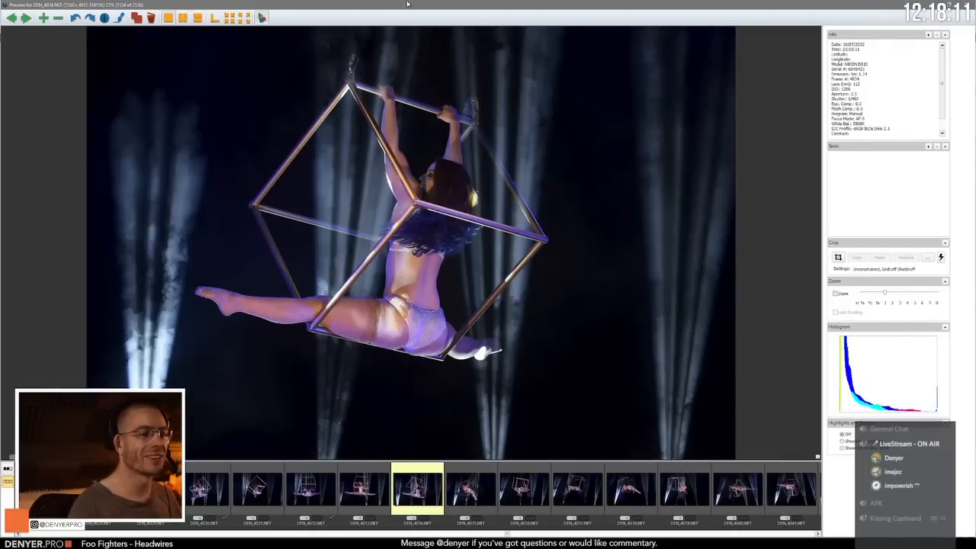
Step: Compare the reclining cube pose in DEN_4036.NEF with DEN_4035.NEF and DEN_4037.NEF
{"action": "key", "text": "Right"}
{"action": "key", "text": "Right"}
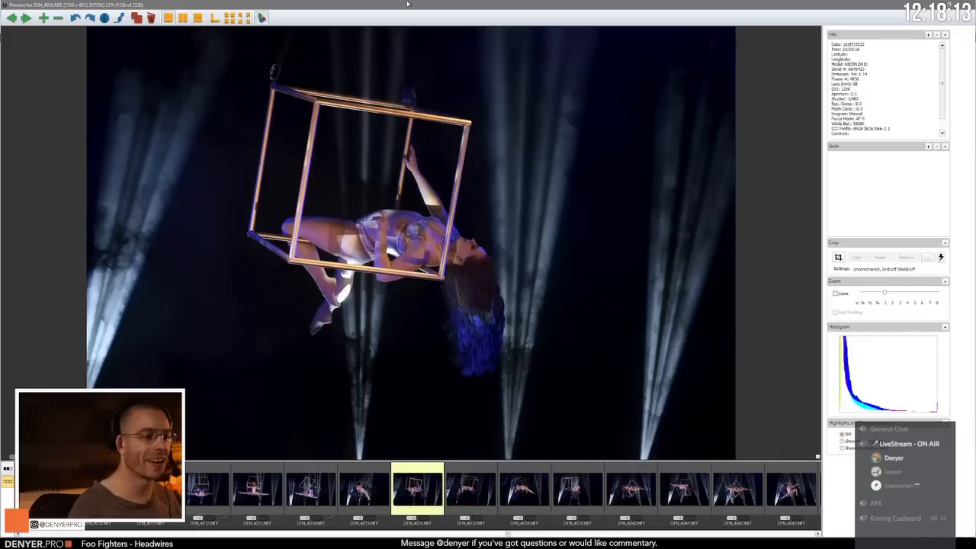
{"action": "key", "text": "Left"}
{"action": "key", "text": "Right"}
{"action": "key", "text": "Right"}
{"action": "key", "text": "Left"}
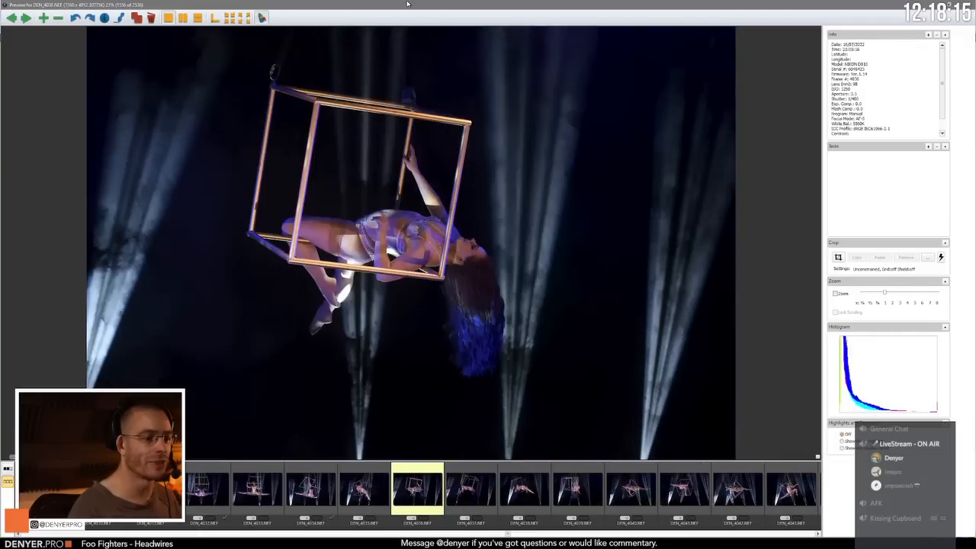
{"action": "key", "text": "Right"}
{"action": "key", "text": "Right"}
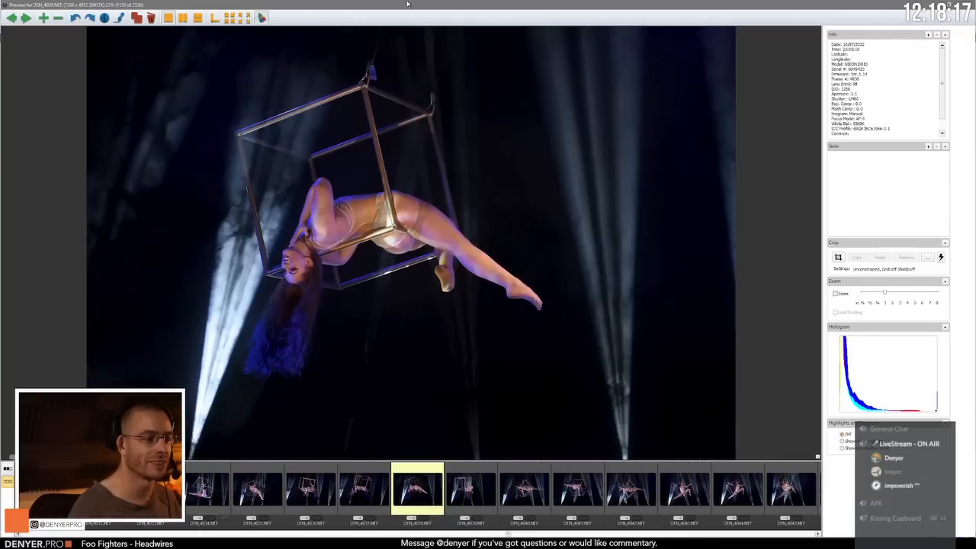
Step: Compare the arched pose in DEN_4038.NEF with DEN_4039.NEF and tag DEN_4038.NEF
{"action": "key", "text": "Right"}
{"action": "key", "text": "Left"}
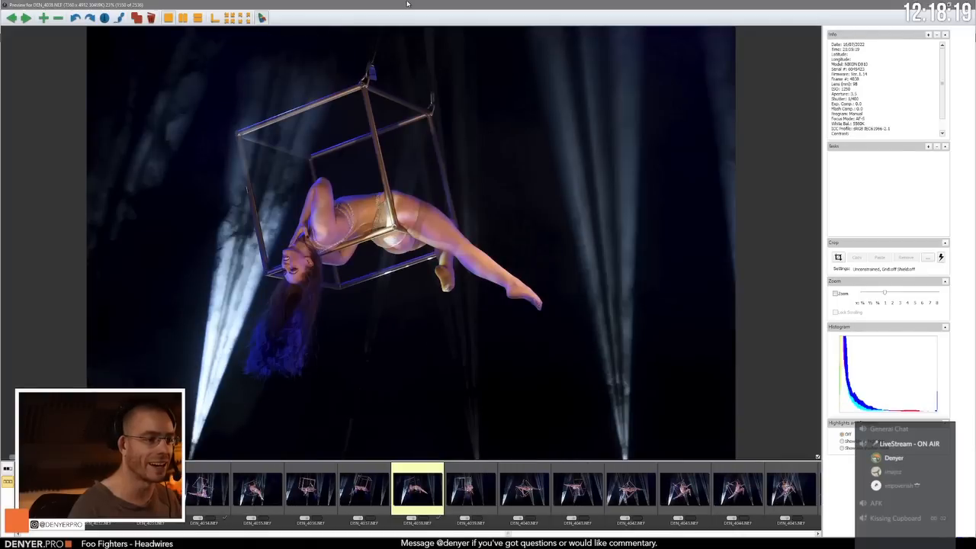
Step: Draw a small crop across the performer's torso in DEN_4038.NEF at 100% zoom and return to the full view
{"action": "key", "text": "c"}
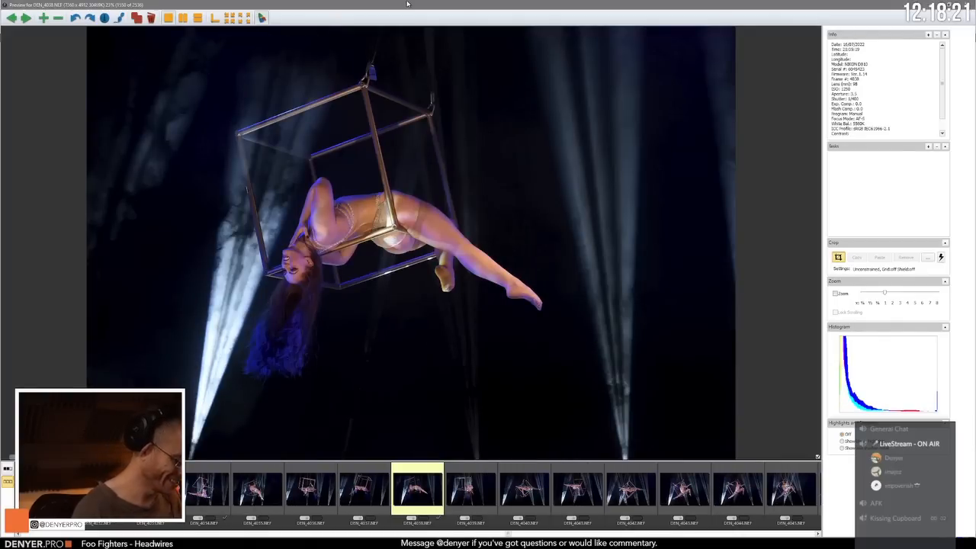
{"action": "key", "text": "z"}
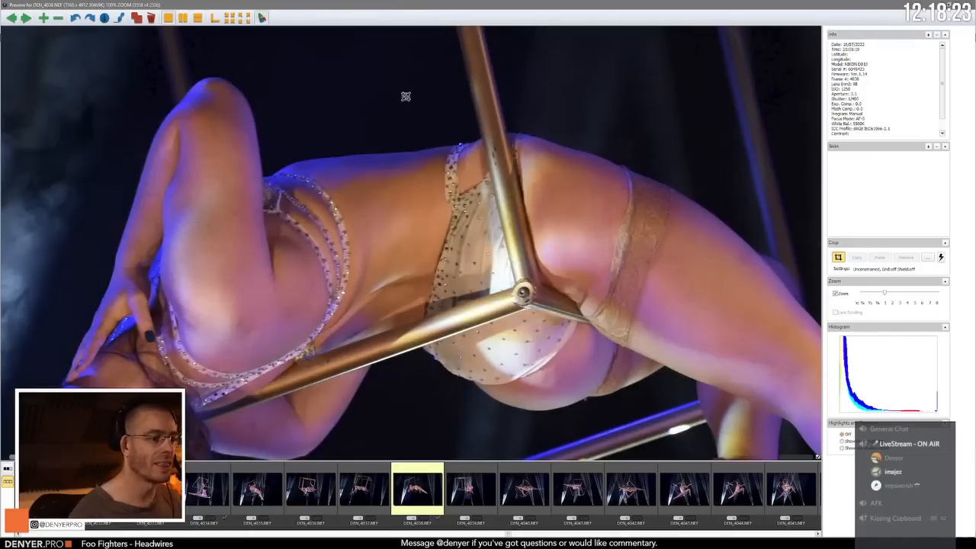
{"action": "left_click_drag", "start_coordinate": [240, 244], "coordinate": [460, 193]}
{"action": "key", "text": "z"}
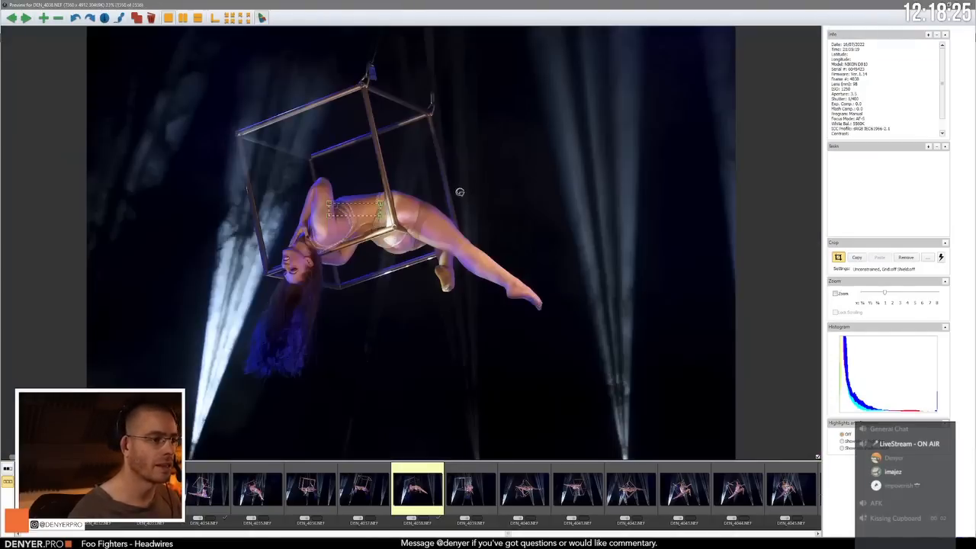
Step: Reopen DEN_4038.NEF from the contact sheet and clear the rotation of its crop
{"action": "key", "text": "Escape"}
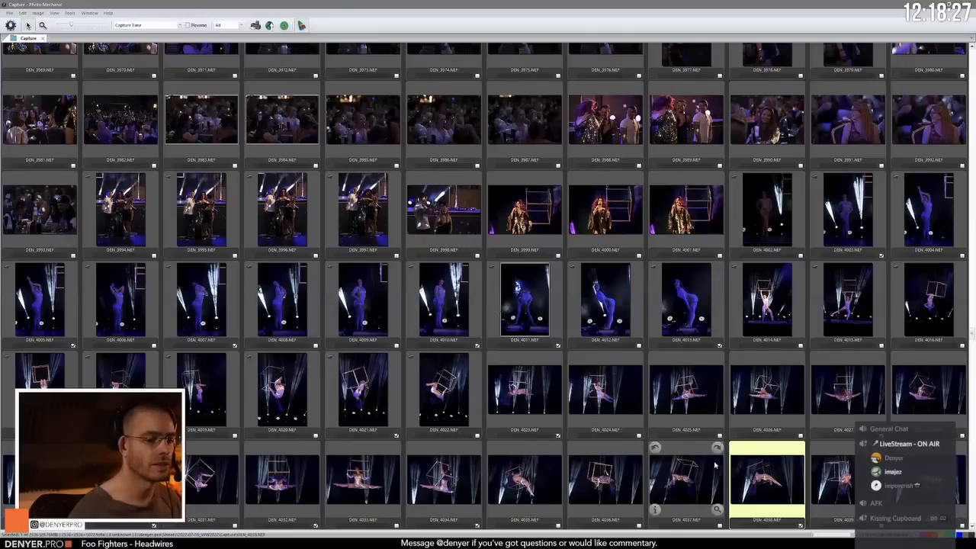
{"action": "key", "text": "Return"}
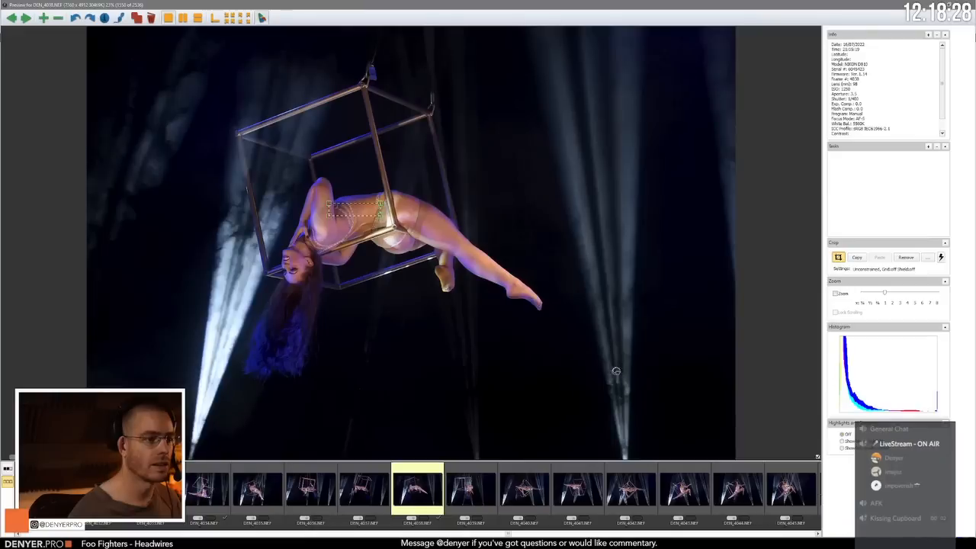
{"action": "right_click", "coordinate": [351, 212]}
{"action": "mouse_move", "coordinate": [366, 238]}
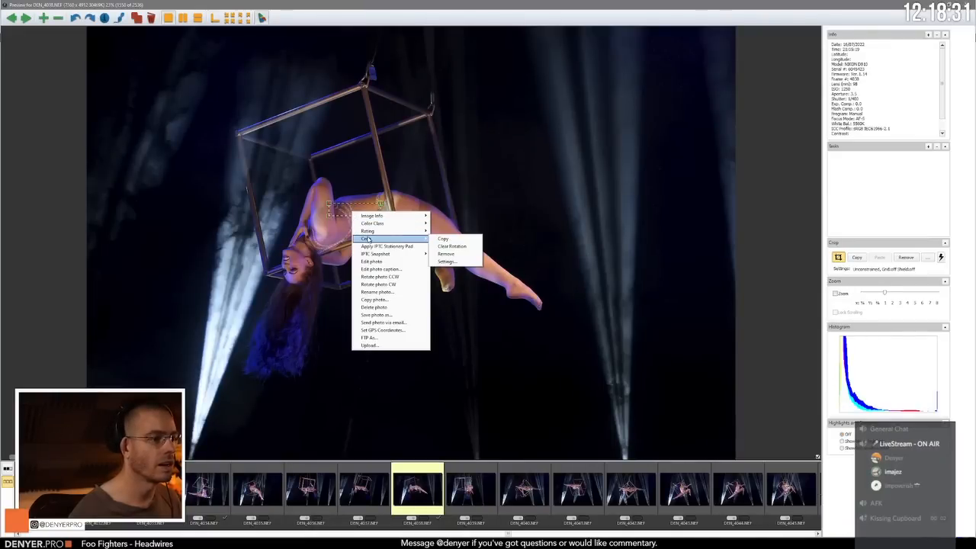
{"action": "left_click", "coordinate": [443, 247]}
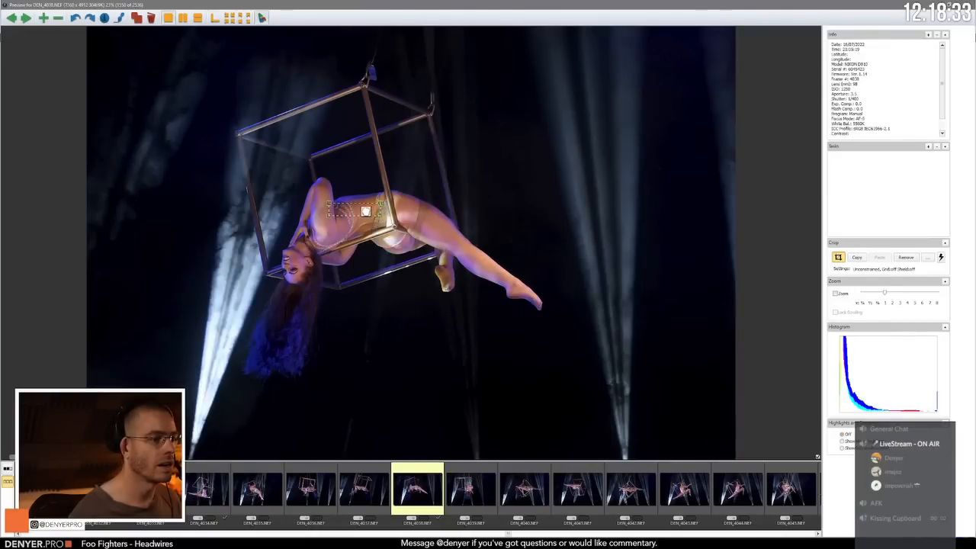
Step: Remove the crop from DEN_4038.NEF
{"action": "right_click", "coordinate": [365, 211]}
{"action": "mouse_move", "coordinate": [424, 238]}
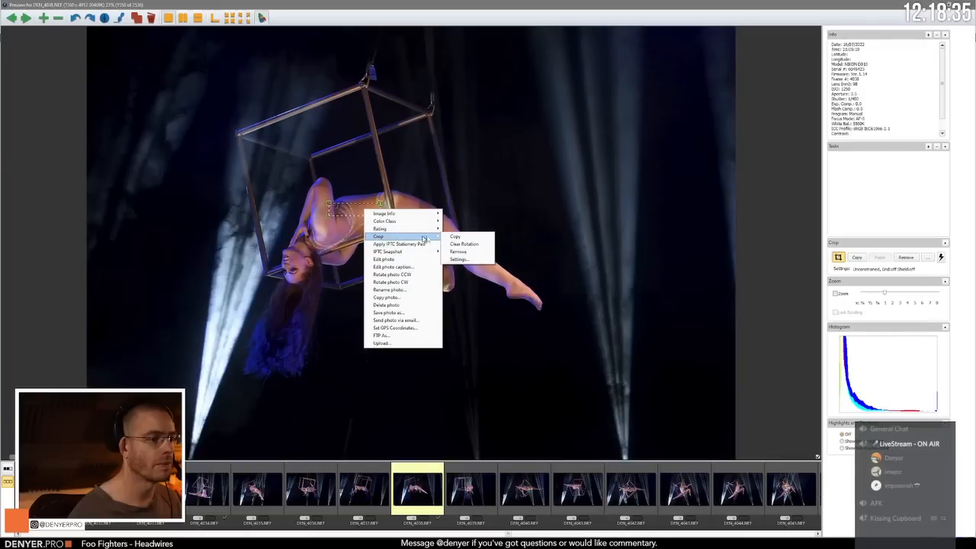
{"action": "left_click", "coordinate": [458, 252]}
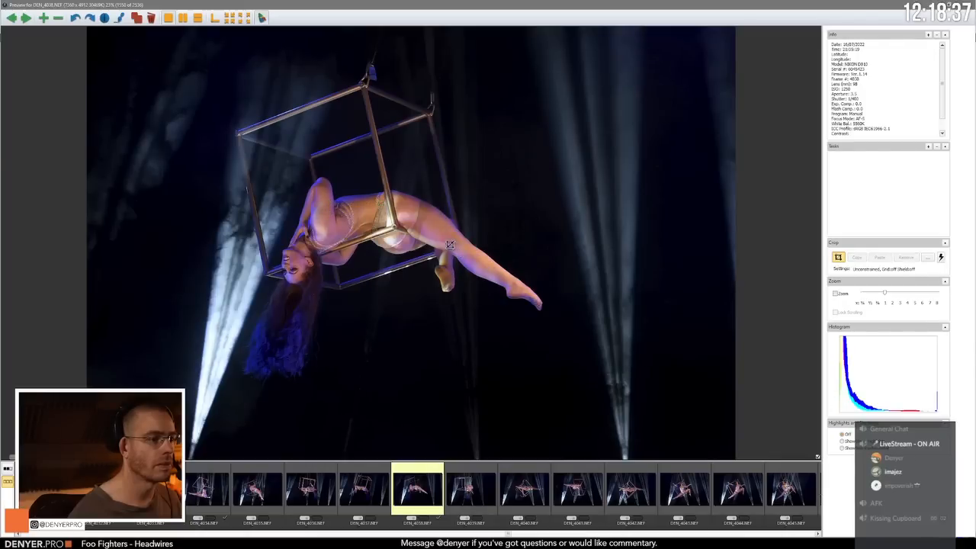
Step: Try the side-by-side layout for DEN_4038.NEF and return to its single-photo preview
{"action": "left_click", "coordinate": [183, 18]}
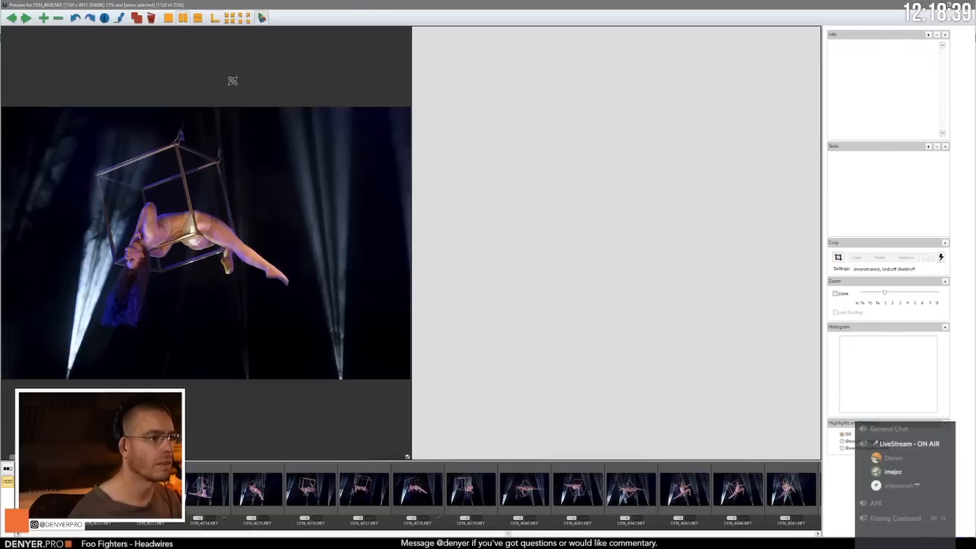
{"action": "key", "text": "Escape"}
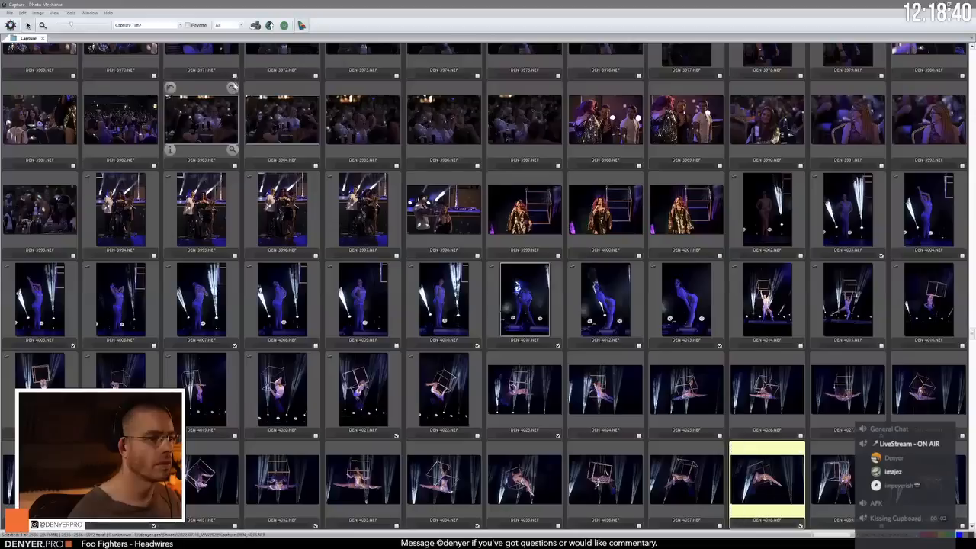
{"action": "double_click", "coordinate": [779, 482]}
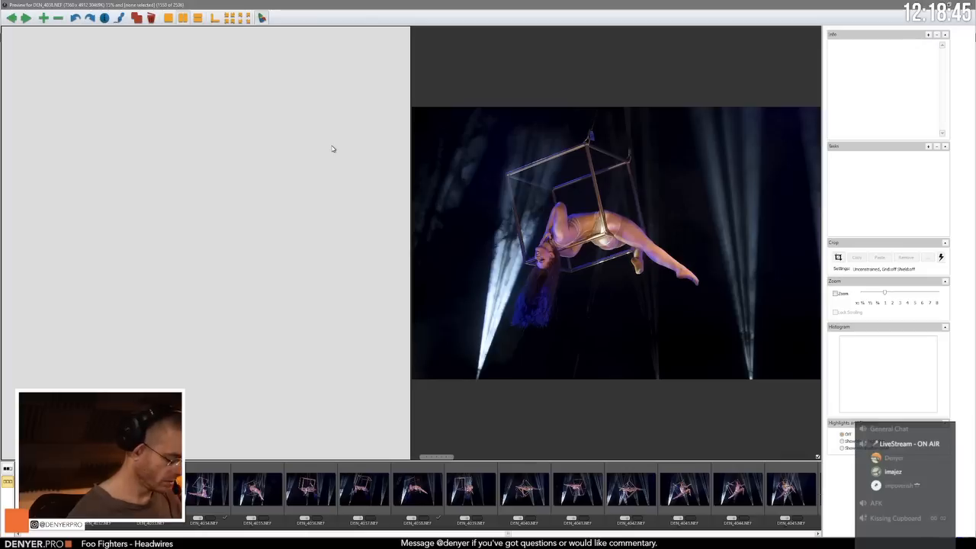
{"action": "left_click", "coordinate": [168, 18]}
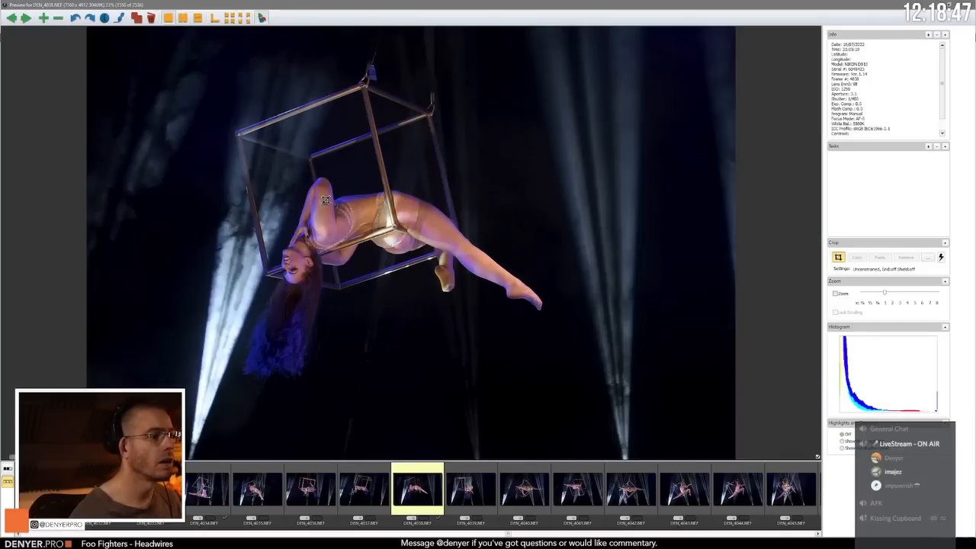
{"action": "key", "text": "Escape"}
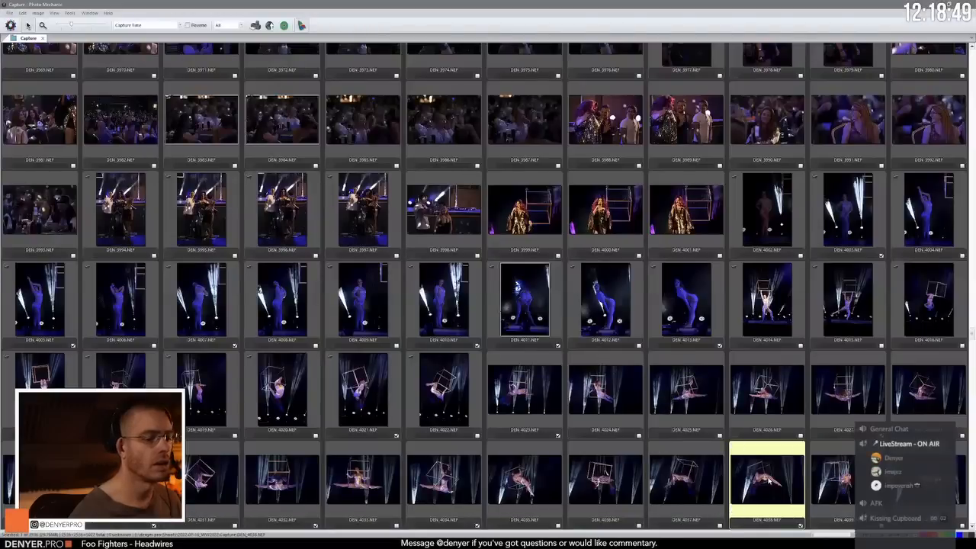
{"action": "double_click", "coordinate": [761, 474]}
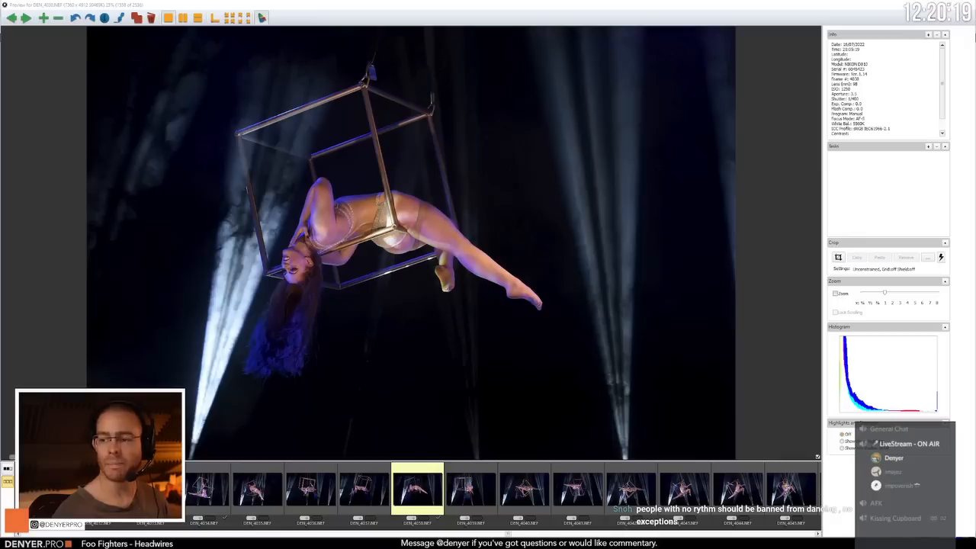
{"action": "left_click", "coordinate": [302, 4]}
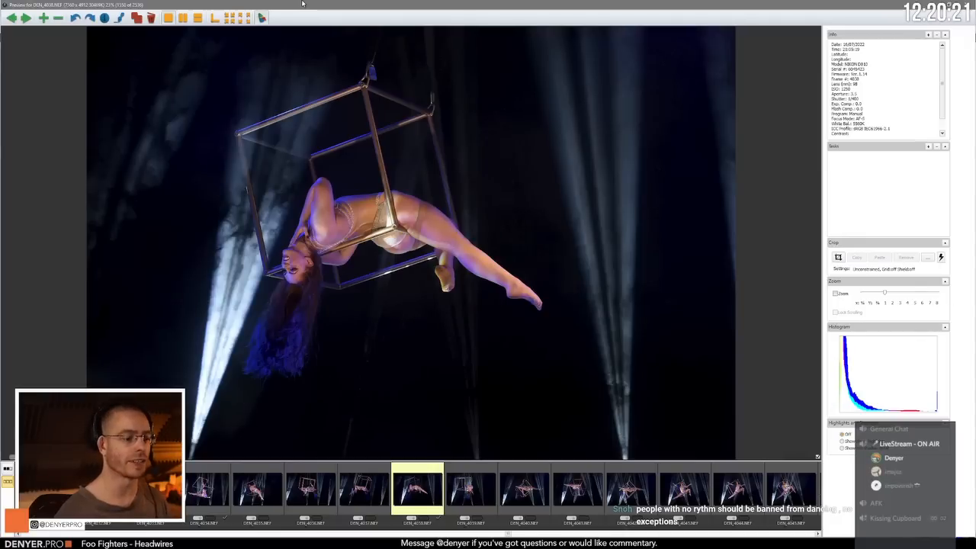
Step: Compare DEN_4039.NEF, DEN_4040.NEF and DEN_4041.NEF and tag DEN_4040.NEF
{"action": "key", "text": "Right"}
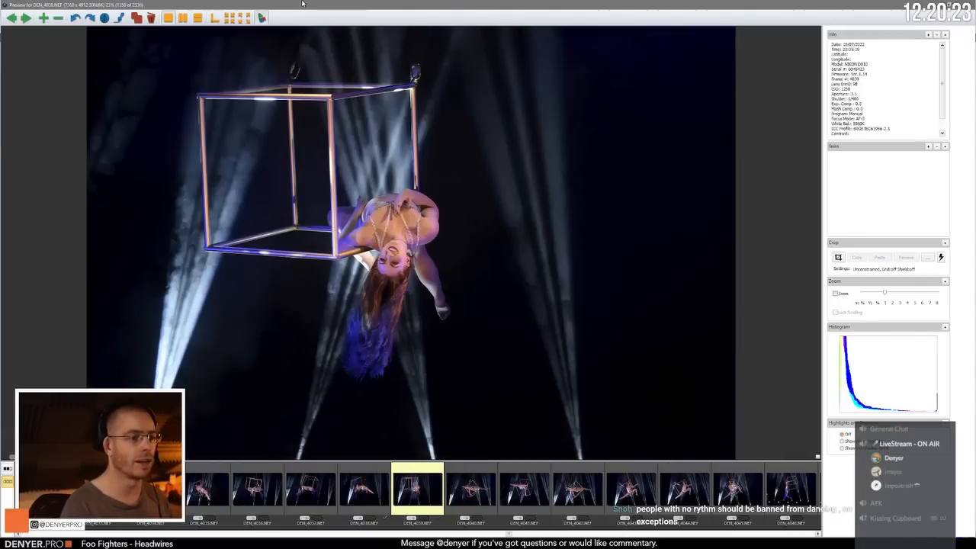
{"action": "key", "text": "Right"}
{"action": "key", "text": "Right"}
{"action": "key", "text": "Left"}
{"action": "key", "text": "t"}
{"action": "key", "text": "Right"}
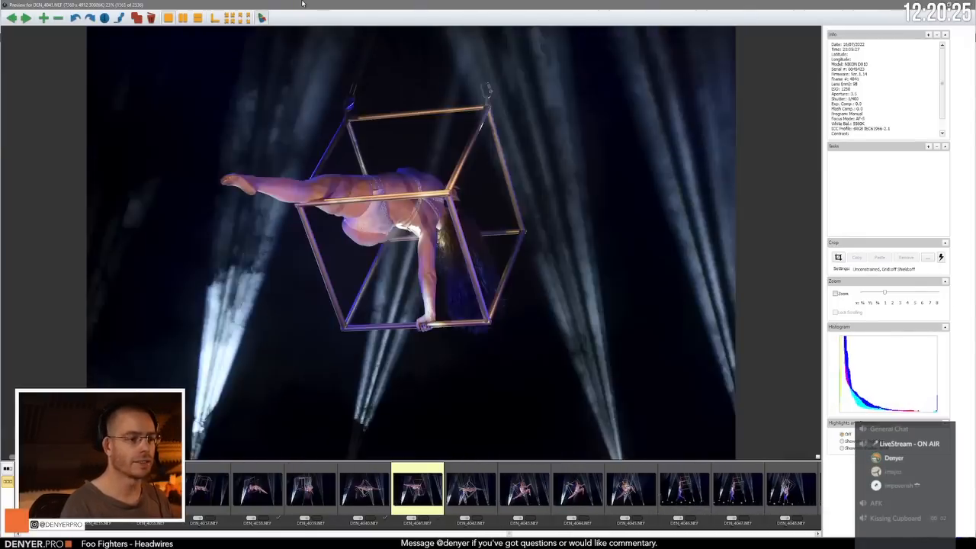
Step: Compare the cube poses in DEN_4042.NEF through DEN_4044.NEF and tag the open-armed seated pose in DEN_4043.NEF
{"action": "key", "text": "Right"}
{"action": "key", "text": "Right"}
{"action": "key", "text": "Right"}
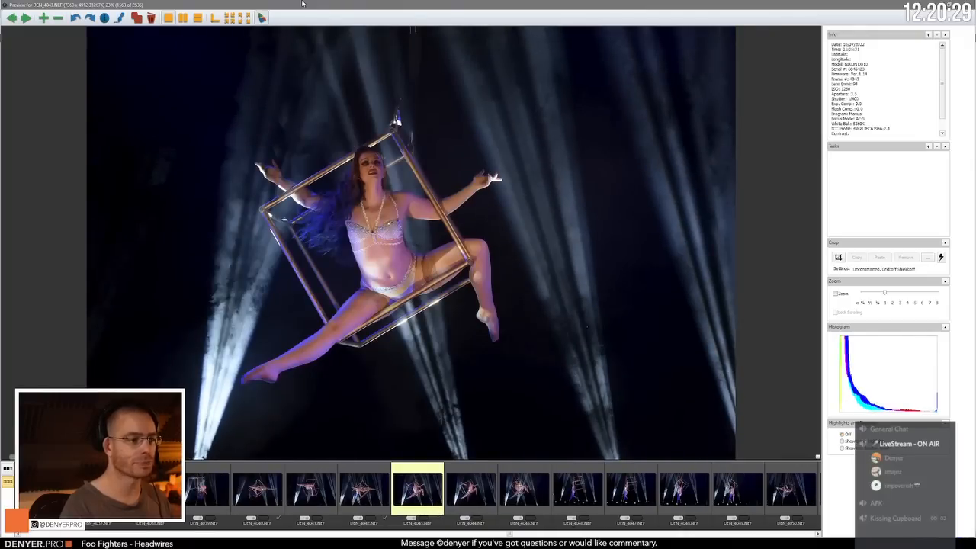
{"action": "key", "text": "Right"}
{"action": "key", "text": "t"}
Step: Compare the seated cube pose in DEN_4045.NEF with its neighbouring frames
{"action": "key", "text": "Right"}
{"action": "key", "text": "Left"}
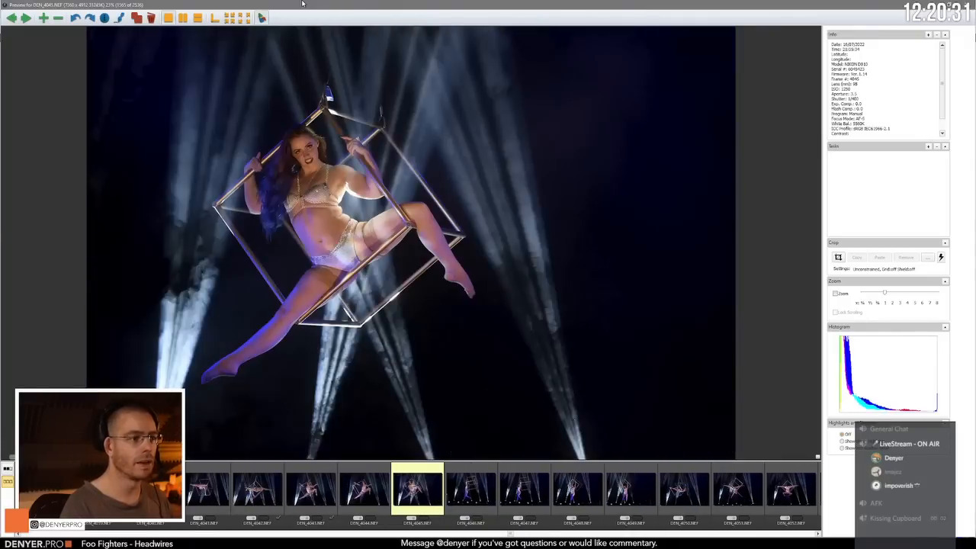
{"action": "key", "text": "Right"}
{"action": "key", "text": "Left"}
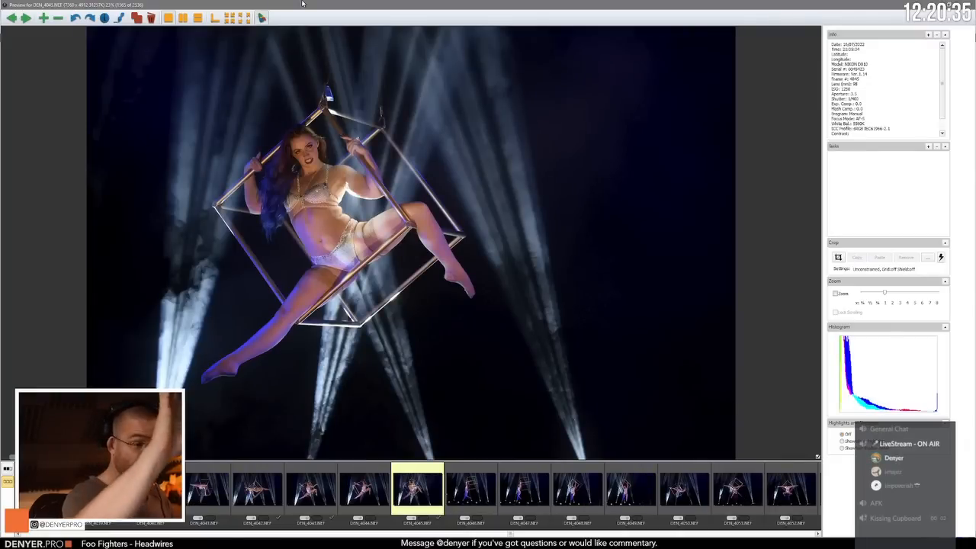
Step: Compare the shots of the performer hanging by her arms from the cube in DEN_4046.NEF through DEN_4049.NEF
{"action": "key", "text": "Right"}
{"action": "key", "text": "Right"}
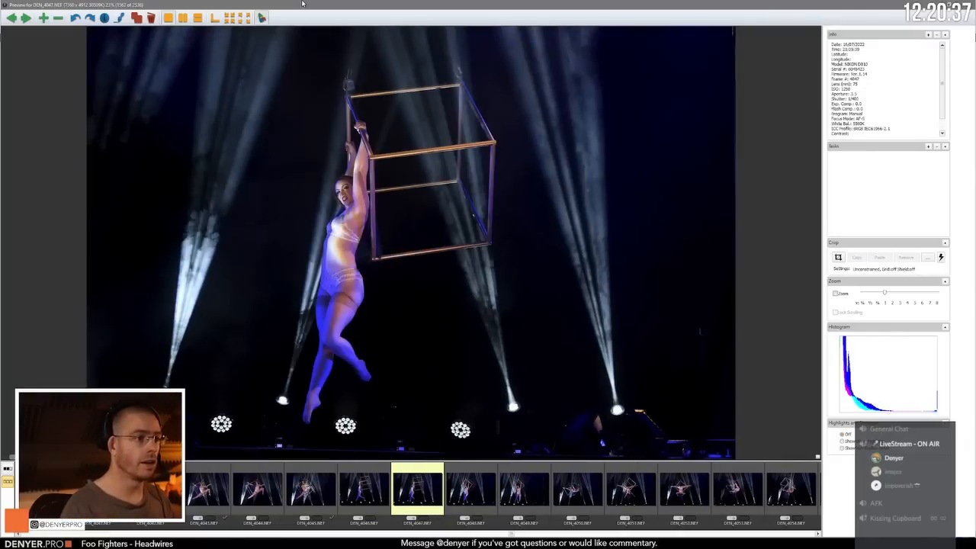
{"action": "key", "text": "Right"}
{"action": "key", "text": "Left"}
Step: Compare the upside-down split poses in DEN_4050.NEF, DEN_4051.NEF and DEN_4052.NEF
{"action": "key", "text": "Right"}
{"action": "key", "text": "Right"}
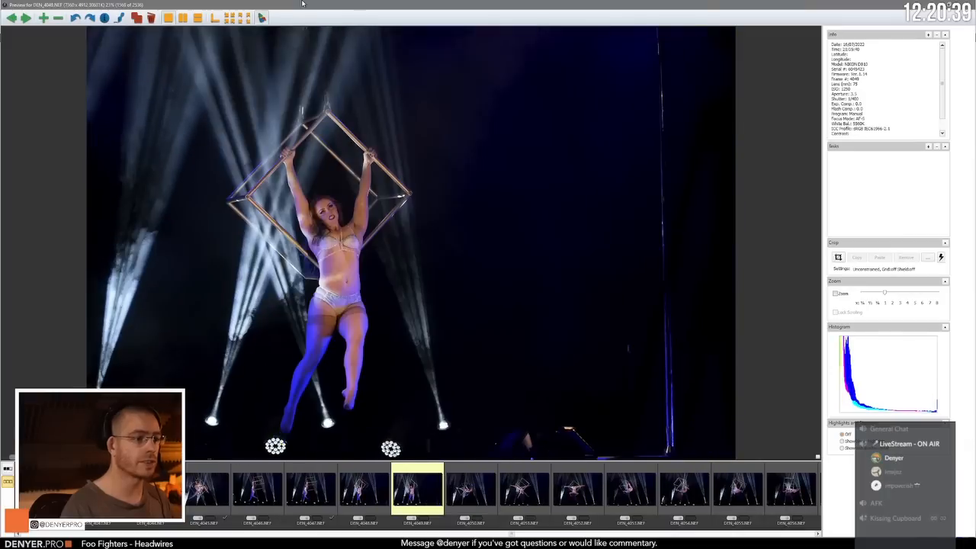
{"action": "key", "text": "Right"}
{"action": "key", "text": "Right"}
{"action": "key", "text": "Left"}
{"action": "key", "text": "Right"}
{"action": "key", "text": "Right"}
{"action": "key", "text": "Right"}
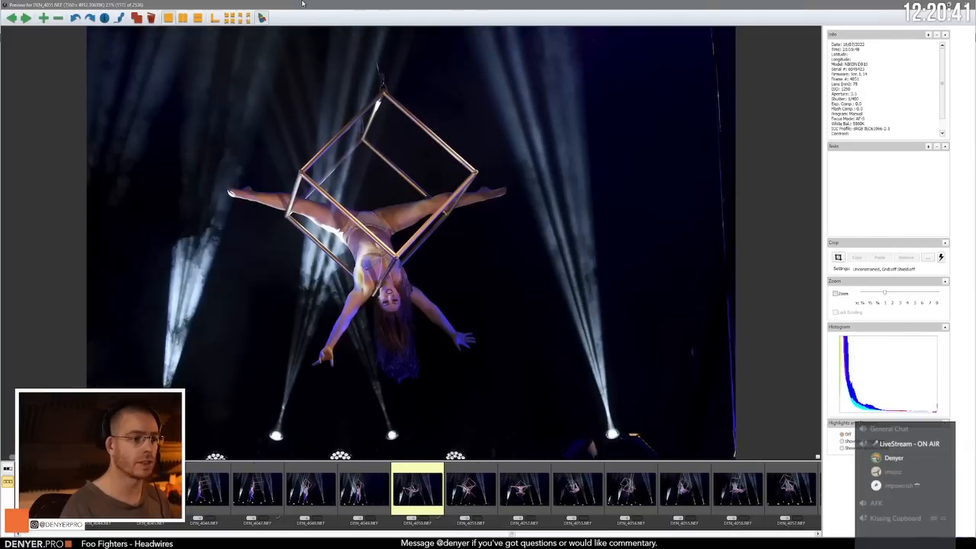
{"action": "key", "text": "Left"}
{"action": "key", "text": "Left"}
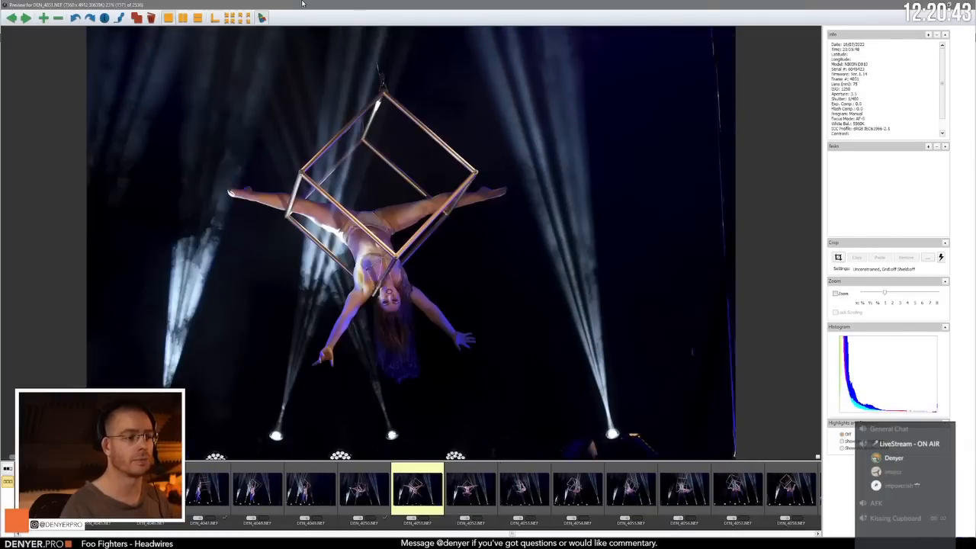
{"action": "key", "text": "Left"}
{"action": "key", "text": "Right"}
{"action": "key", "text": "Right"}
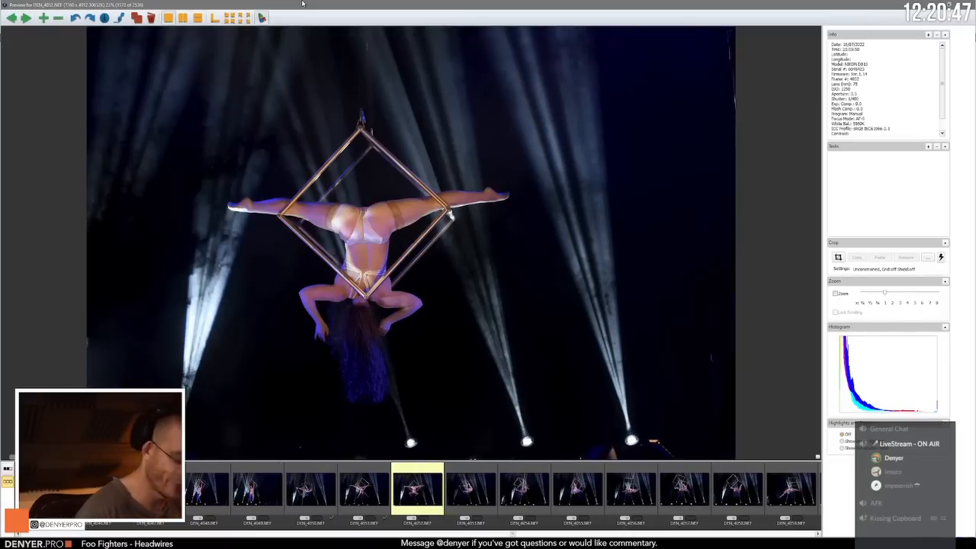
Step: Review the backbend poses below the cube from DEN_4053.NEF through DEN_4057.NEF
{"action": "key", "text": "Right"}
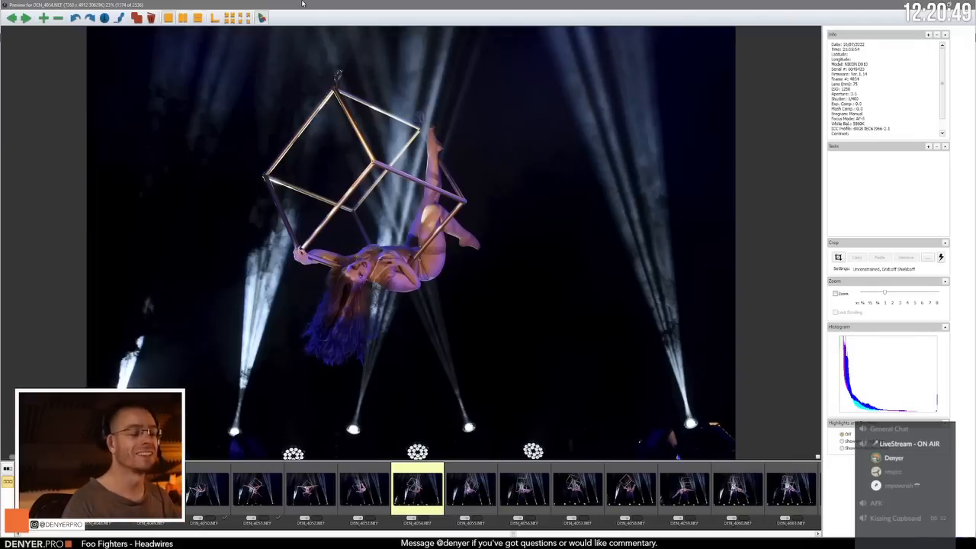
{"action": "key", "text": "Right"}
{"action": "key", "text": "Right"}
{"action": "key", "text": "Right"}
{"action": "key", "text": "Right"}
{"action": "key", "text": "Right"}
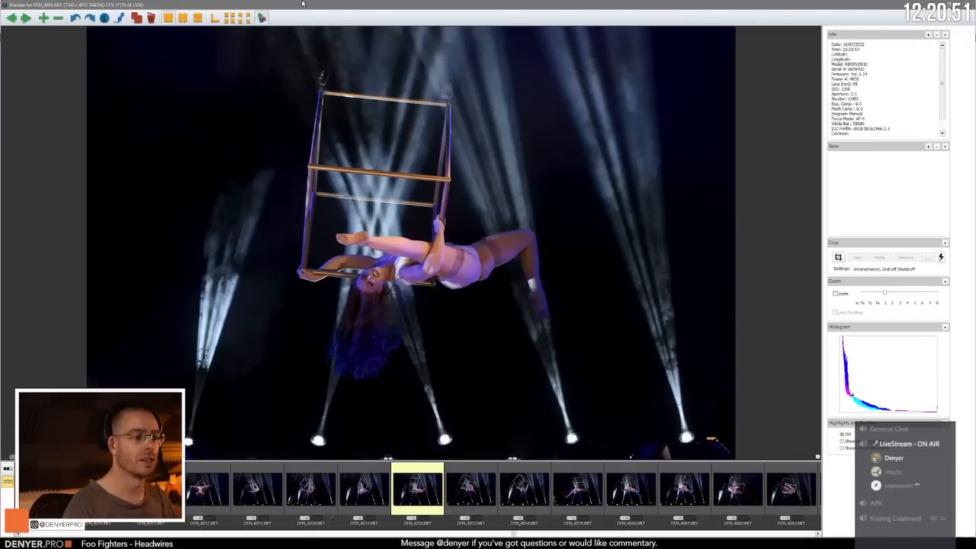
Step: Compare DEN_4058.NEF with DEN_4057.NEF and DEN_4059.NEF, continuing through the similar poses to DEN_4061.NEF
{"action": "key", "text": "Right"}
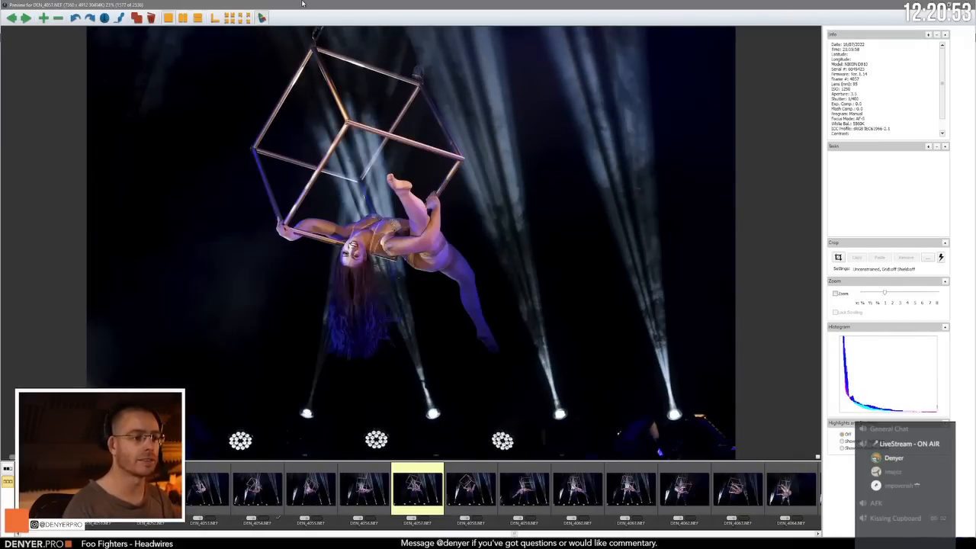
{"action": "key", "text": "Right"}
{"action": "key", "text": "Right"}
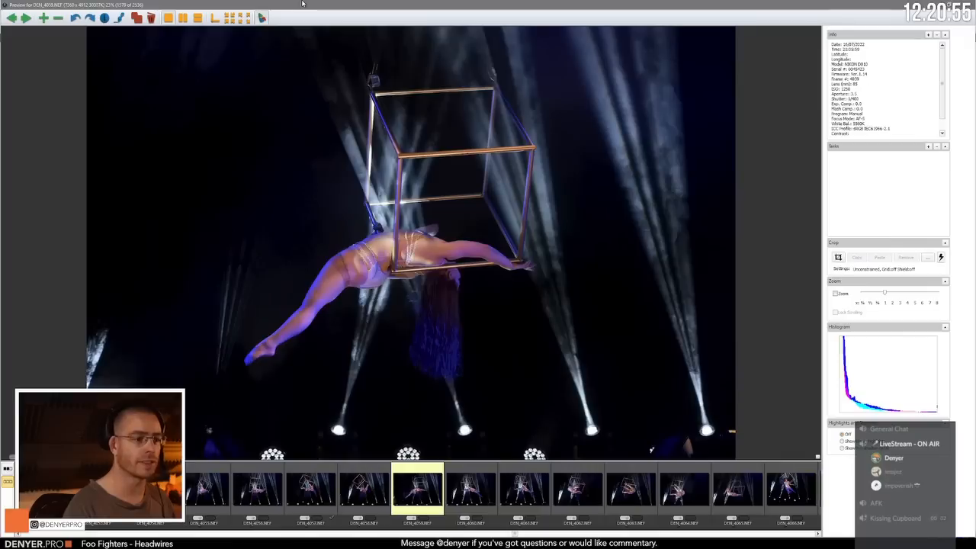
{"action": "key", "text": "Left"}
{"action": "key", "text": "Left"}
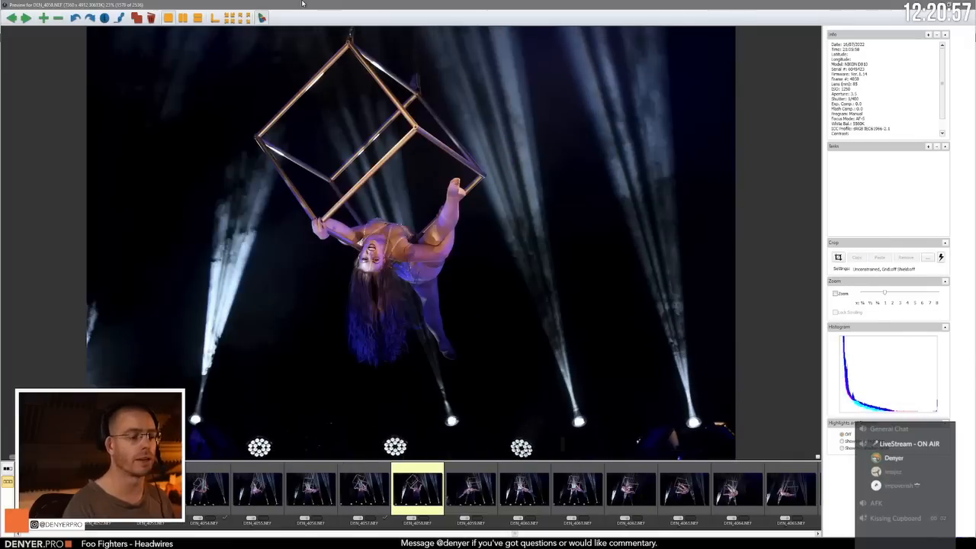
{"action": "key", "text": "Right"}
{"action": "key", "text": "Right"}
{"action": "key", "text": "Right"}
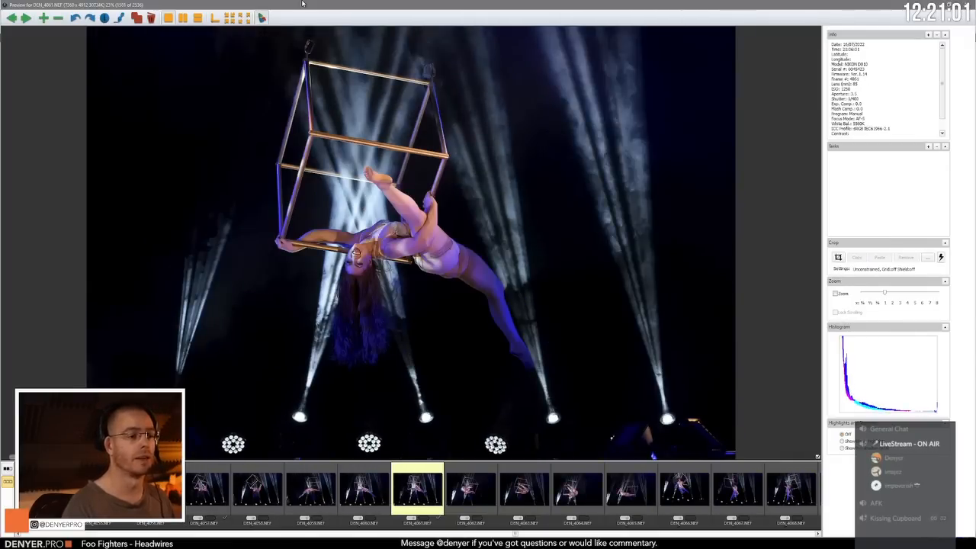
Step: Review the cube poses following DEN_4061.NEF, from DEN_4062.NEF through DEN_4065.NEF
{"action": "key", "text": "Right"}
{"action": "key", "text": "Right"}
{"action": "key", "text": "Right"}
{"action": "key", "text": "Right"}
{"action": "key", "text": "Right"}
{"action": "key", "text": "Right"}
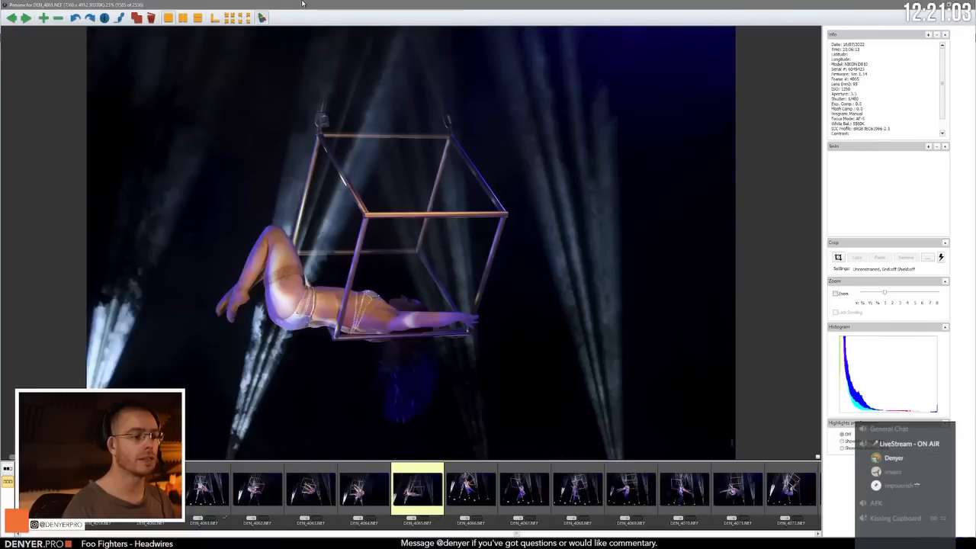
Step: Compare the open-armed flying pose in DEN_4066.NEF with its neighbours and review the following frames up to DEN_4071.NEF
{"action": "key", "text": "Left"}
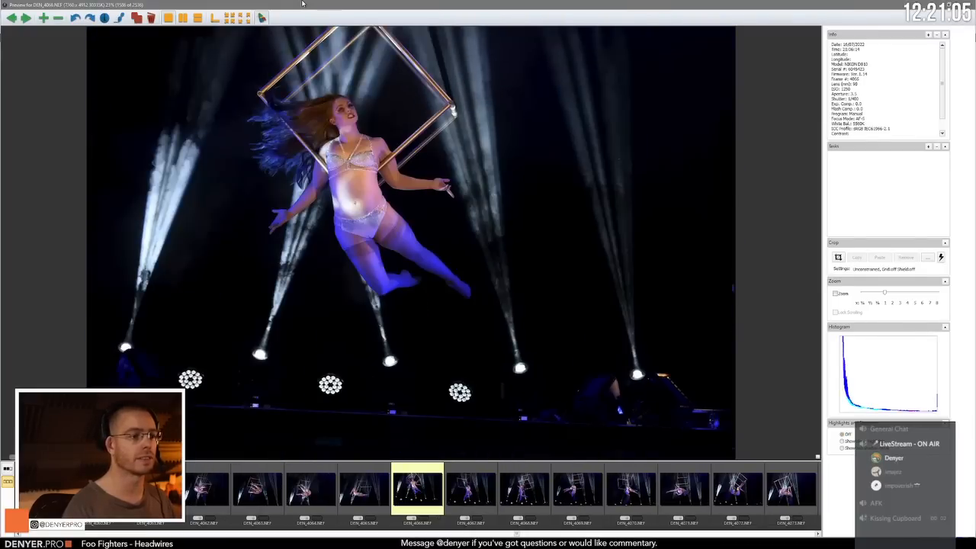
{"action": "key", "text": "Right"}
{"action": "key", "text": "Left"}
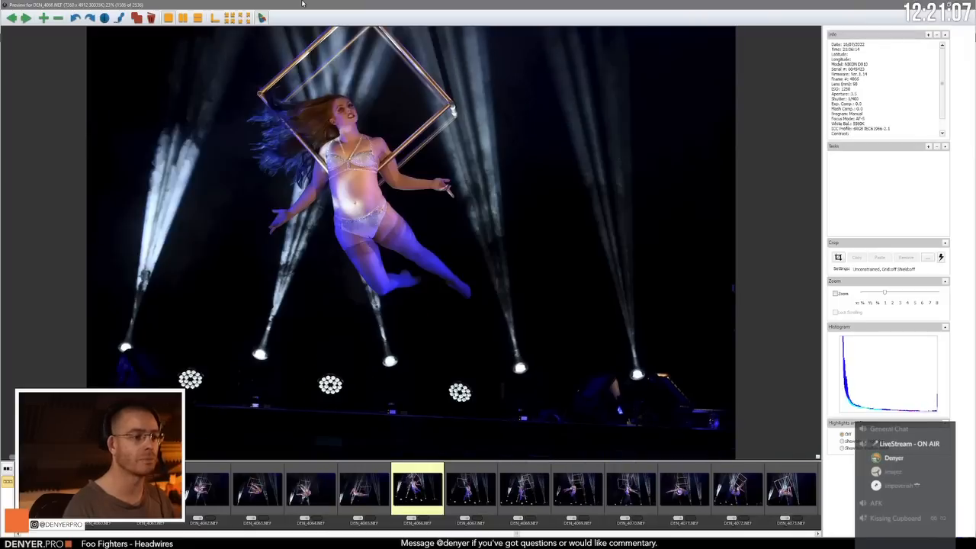
{"action": "key", "text": "Right"}
{"action": "key", "text": "Right"}
{"action": "key", "text": "Right"}
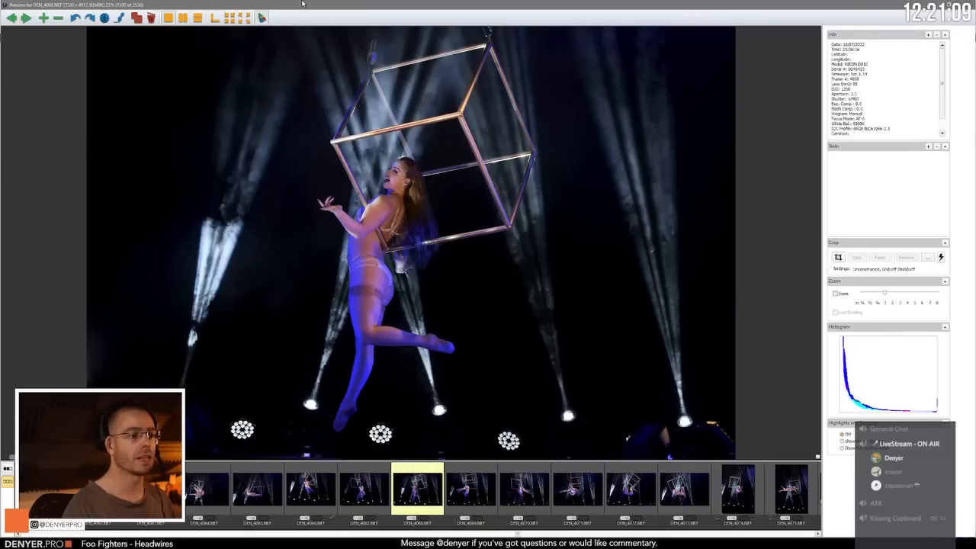
{"action": "key", "text": "Right"}
{"action": "key", "text": "Right"}
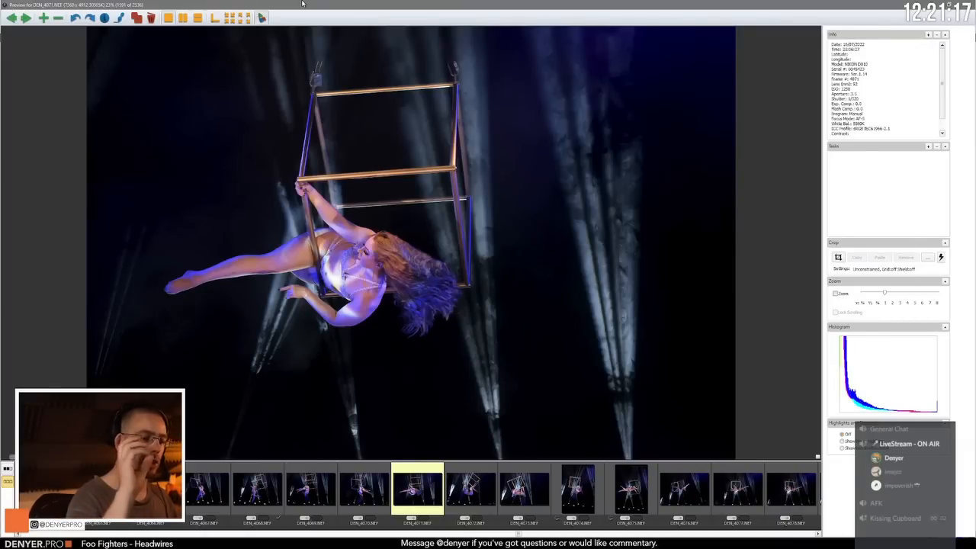
Step: Compare the outstretched-leg pose in DEN_4071.NEF with the hanging pose in DEN_4072.NEF, switching between them repeatedly
{"action": "key", "text": "Right"}
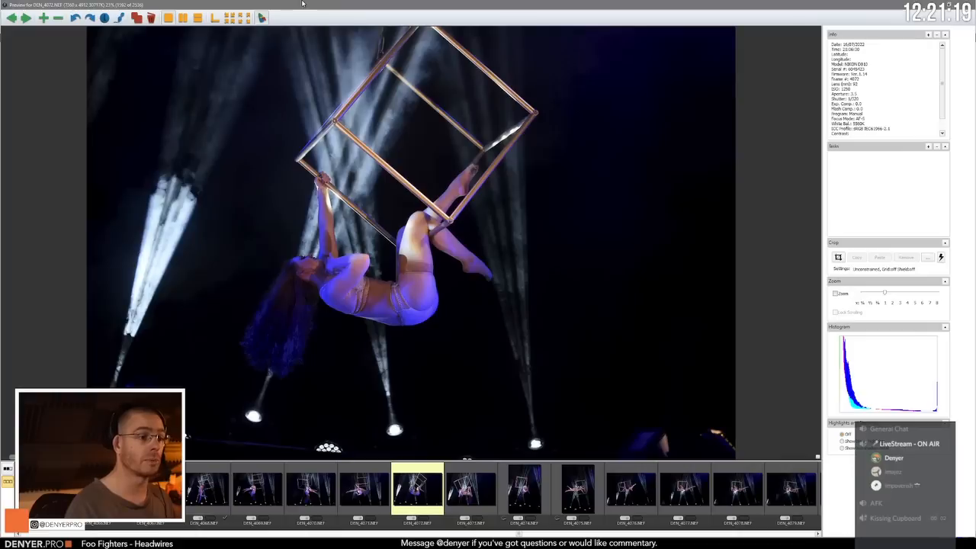
{"action": "key", "text": "Left"}
{"action": "key", "text": "Right"}
{"action": "key", "text": "Left"}
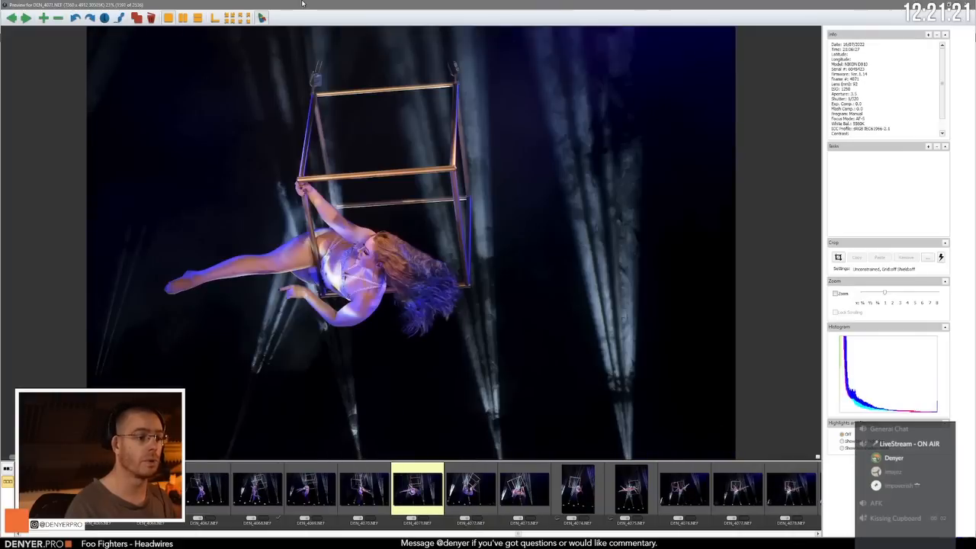
{"action": "key", "text": "Right"}
{"action": "key", "text": "Left"}
{"action": "key", "text": "Right"}
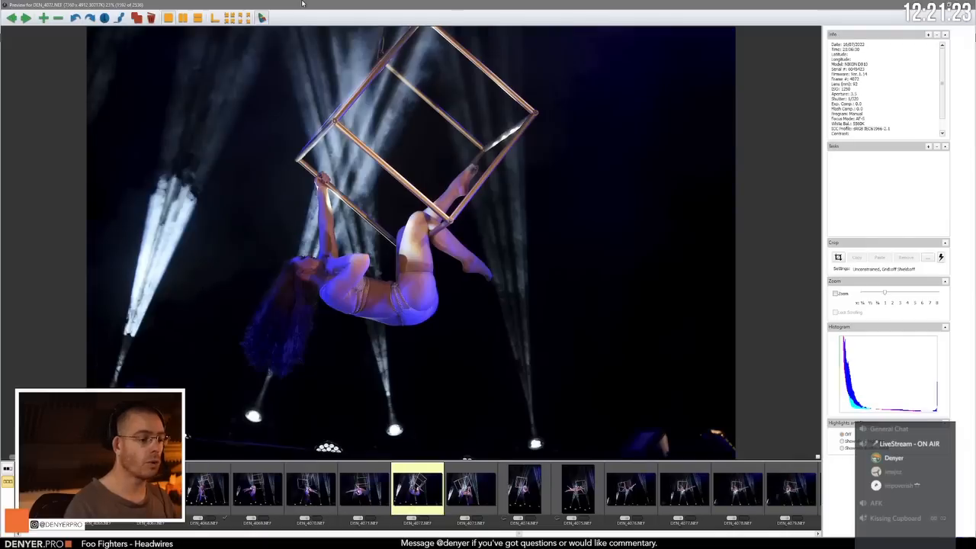
{"action": "key", "text": "Left"}
{"action": "key", "text": "Right"}
Step: Compare the hanging backbend in DEN_4073.NEF with the portrait-format frame DEN_4074.NEF
{"action": "key", "text": "Right"}
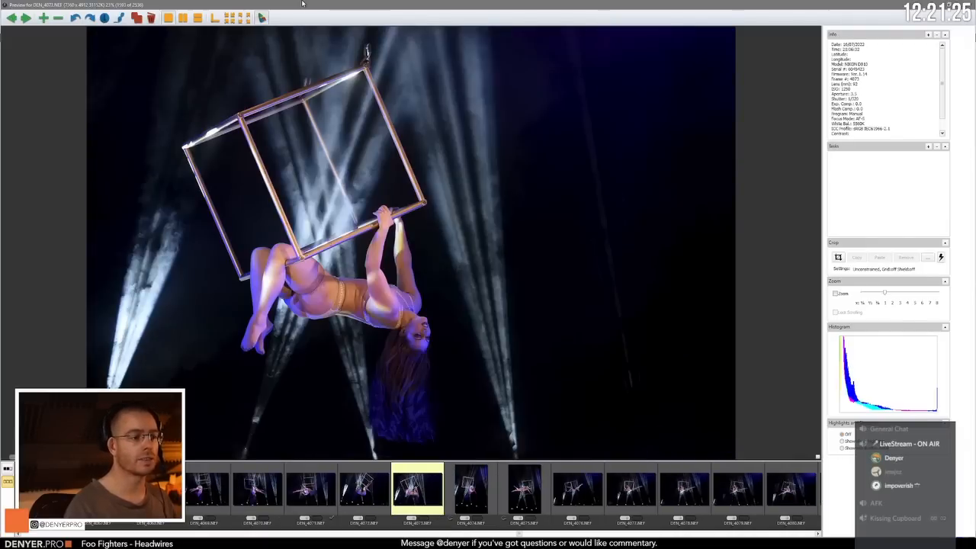
{"action": "key", "text": "Right"}
{"action": "key", "text": "Left"}
Step: Compare the portrait-format hanging poses in DEN_4074.NEF and DEN_4075.NEF and move on to DEN_4076.NEF
{"action": "key", "text": "Right"}
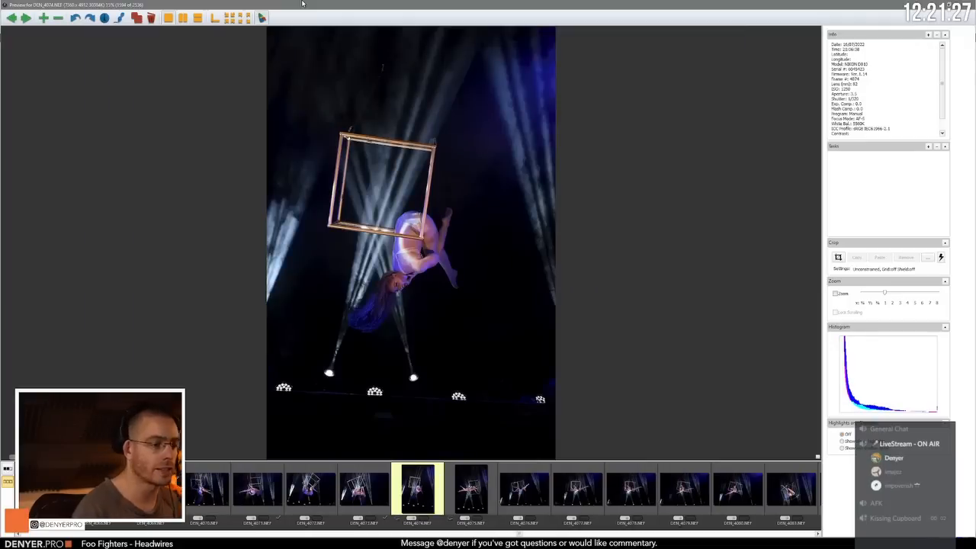
{"action": "key", "text": "Right"}
{"action": "key", "text": "Left"}
Step: Compare the face-down cube poses in DEN_4076.NEF through DEN_4079.NEF, switching between neighbouring frames
{"action": "key", "text": "Right"}
{"action": "key", "text": "Right"}
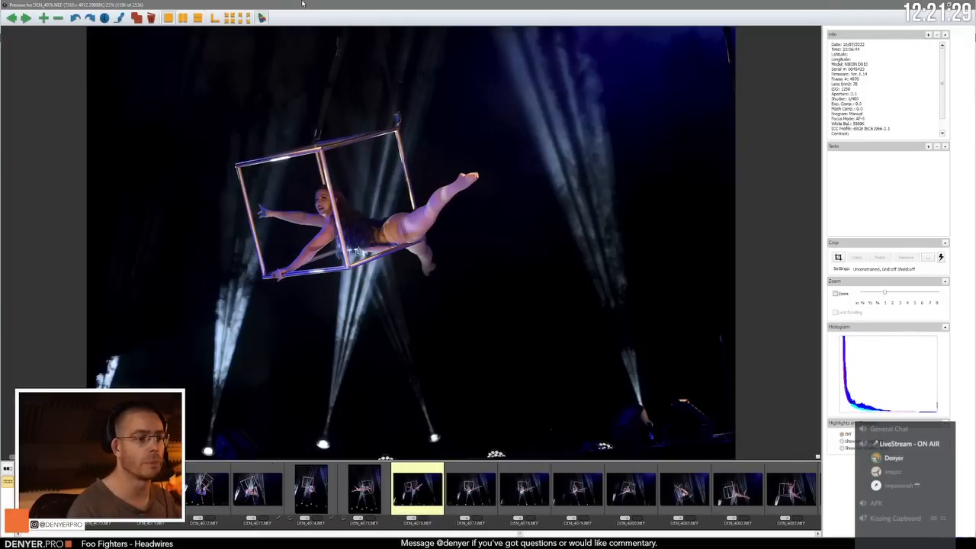
{"action": "key", "text": "Right"}
{"action": "key", "text": "Left"}
{"action": "key", "text": "Right"}
{"action": "key", "text": "Right"}
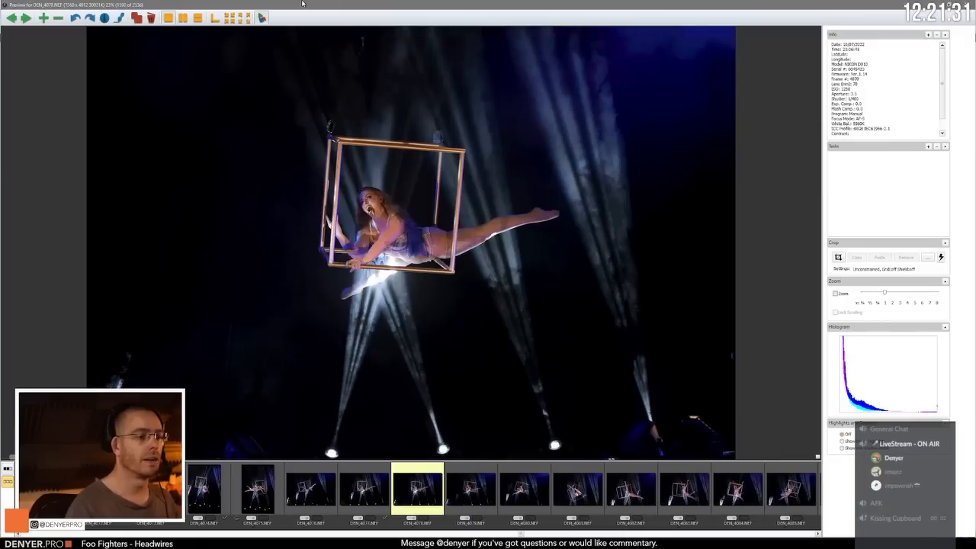
{"action": "key", "text": "Left"}
{"action": "key", "text": "Right"}
Step: Review the cube poses from DEN_4080.NEF onward and compare DEN_4085.NEF with the hanging pose in DEN_4086.NEF
{"action": "key", "text": "Right"}
{"action": "key", "text": "Left"}
{"action": "key", "text": "Right"}
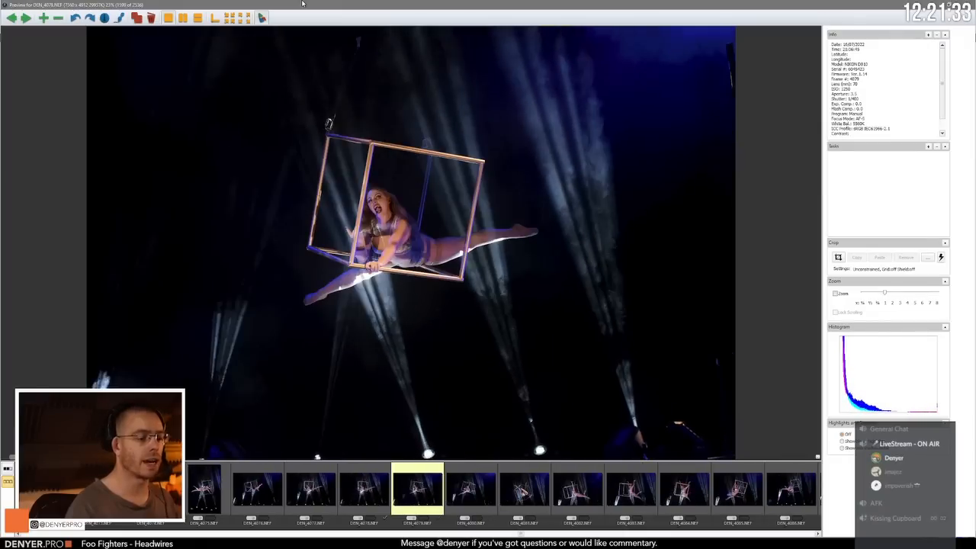
{"action": "key", "text": "Right"}
{"action": "key", "text": "Right"}
{"action": "key", "text": "Right"}
{"action": "key", "text": "Right"}
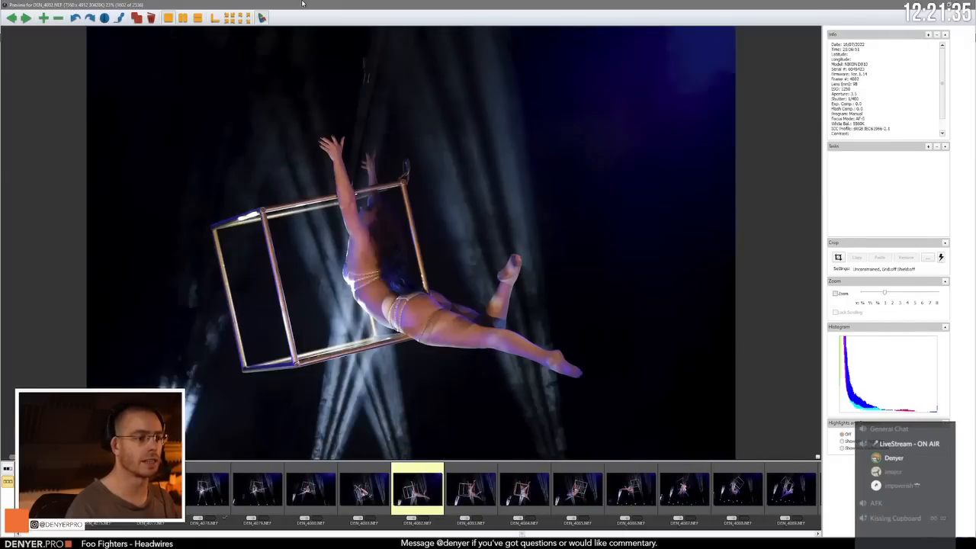
{"action": "key", "text": "Right"}
{"action": "key", "text": "Right"}
{"action": "key", "text": "Right"}
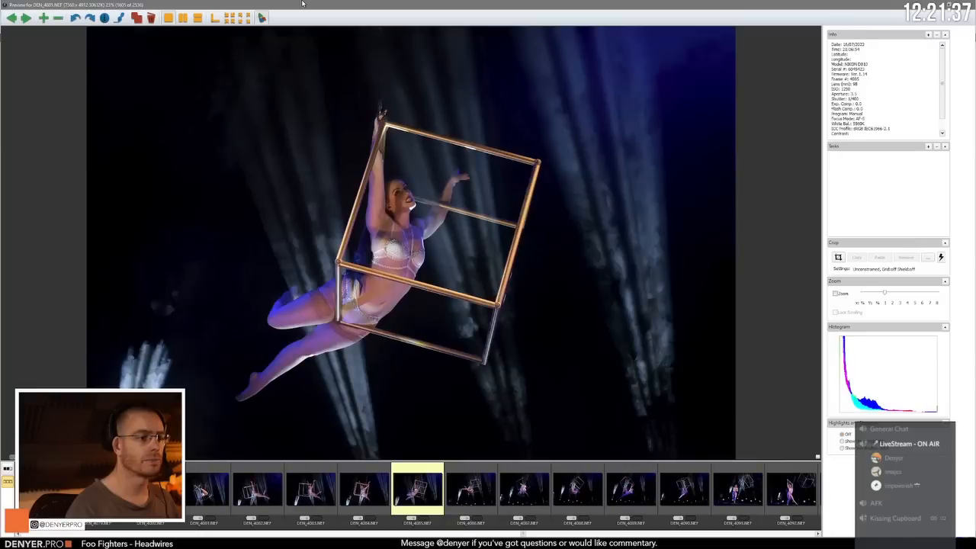
Step: Review the end of the swinging-cube sequence from DEN_4087.NEF to the standing pose in DEN_4091.NEF
{"action": "key", "text": "Right"}
{"action": "key", "text": "Left"}
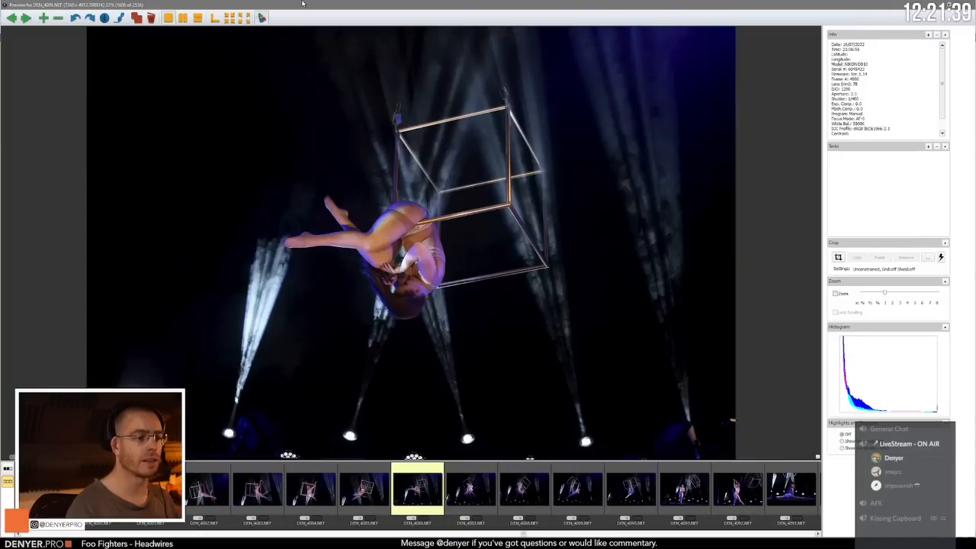
{"action": "key", "text": "Right"}
{"action": "key", "text": "Right"}
{"action": "key", "text": "Right"}
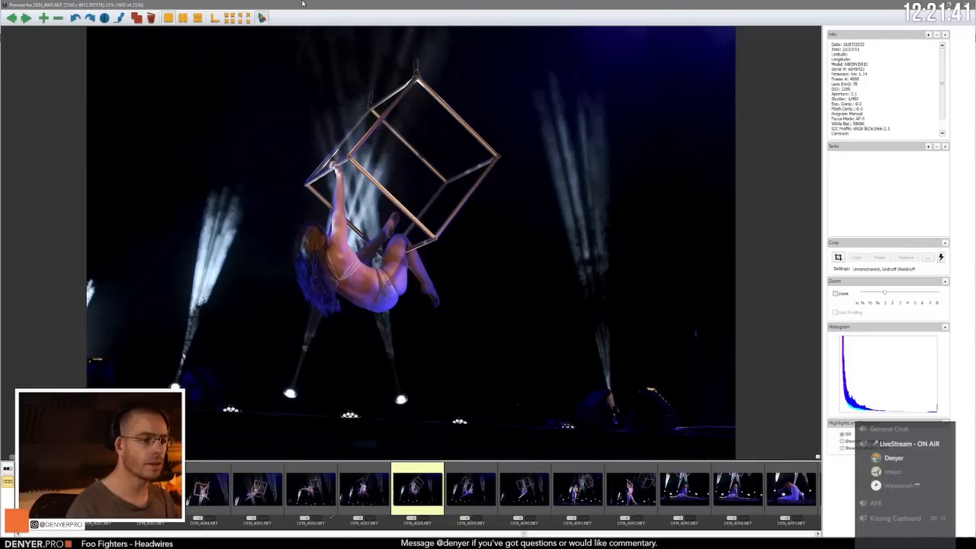
Step: Compare the standing poses in DEN_4091.NEF and DEN_4092.NEF and the floor splits in DEN_4093.NEF and DEN_4094.NEF
{"action": "key", "text": "Right"}
{"action": "key", "text": "Right"}
{"action": "key", "text": "Right"}
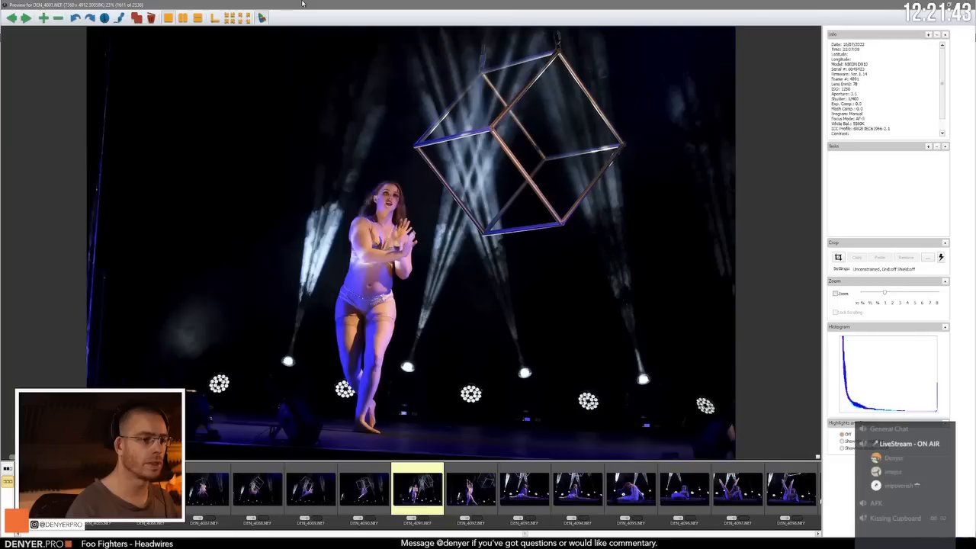
{"action": "key", "text": "Right"}
{"action": "key", "text": "Left"}
{"action": "key", "text": "Right"}
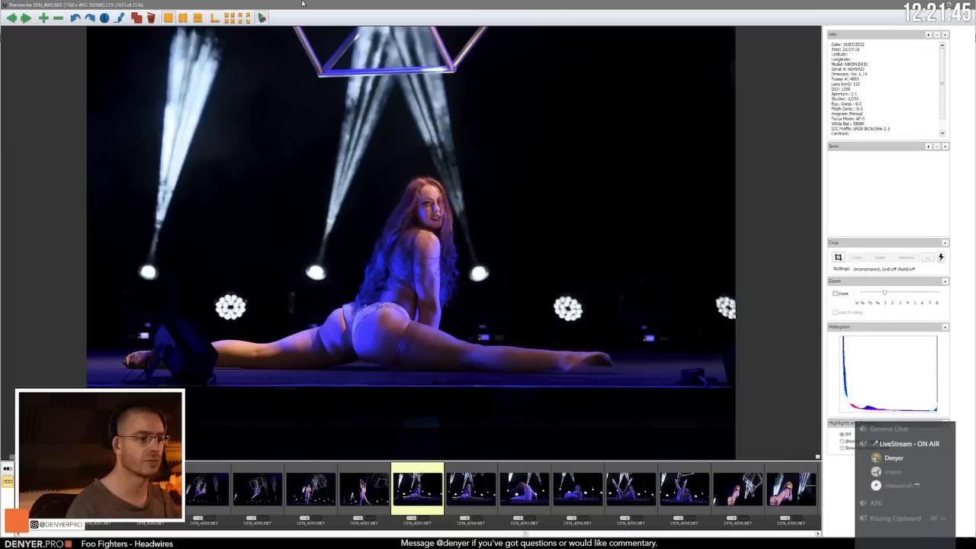
{"action": "key", "text": "Right"}
{"action": "key", "text": "Left"}
Step: Compare the reclining floor poses in DEN_4096.NEF through DEN_4098.NEF
{"action": "key", "text": "Right"}
{"action": "key", "text": "Right"}
{"action": "key", "text": "Right"}
{"action": "key", "text": "Right"}
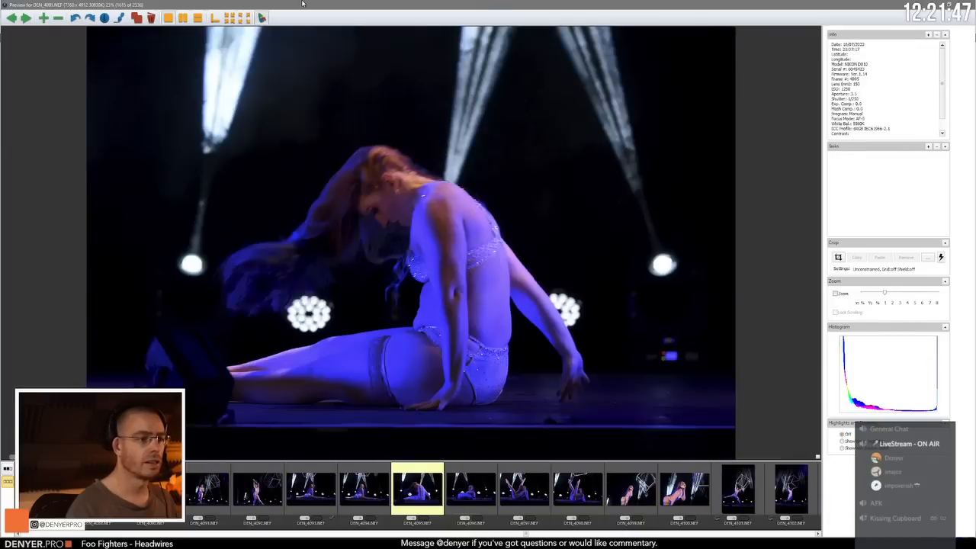
{"action": "key", "text": "Right"}
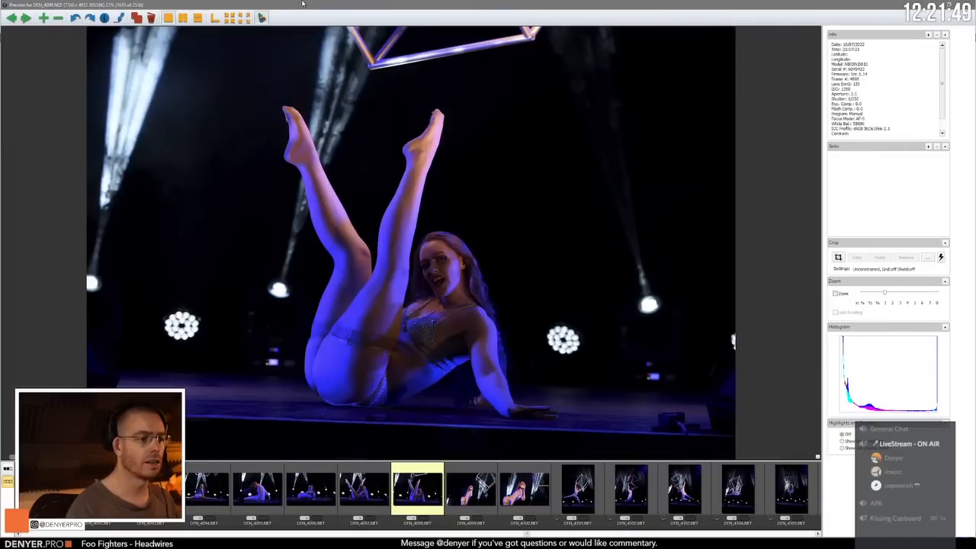
{"action": "key", "text": "Right"}
{"action": "key", "text": "Right"}
{"action": "key", "text": "Right"}
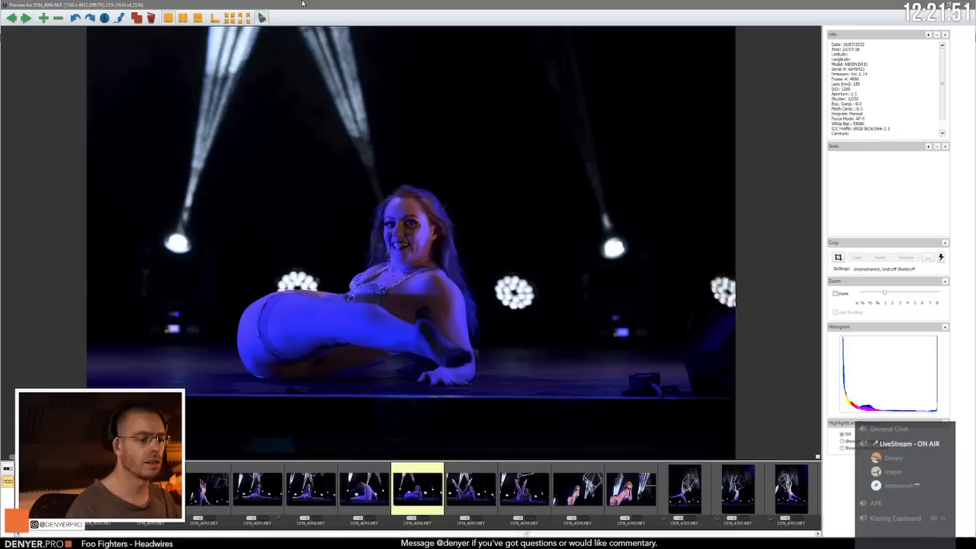
Step: Compare the kneeling frame DEN_4099.NEF with the close-up in DEN_4100.NEF
{"action": "key", "text": "Right"}
{"action": "key", "text": "Left"}
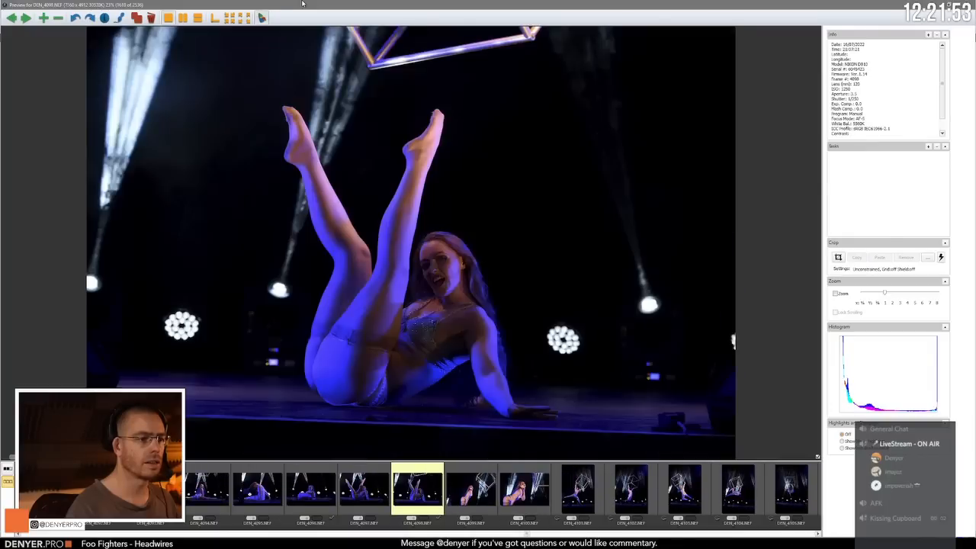
{"action": "key", "text": "Right"}
{"action": "key", "text": "Right"}
{"action": "key", "text": "Left"}
Step: Compare the portrait-format cube poses from DEN_4101.NEF through DEN_4104.NEF
{"action": "key", "text": "Right"}
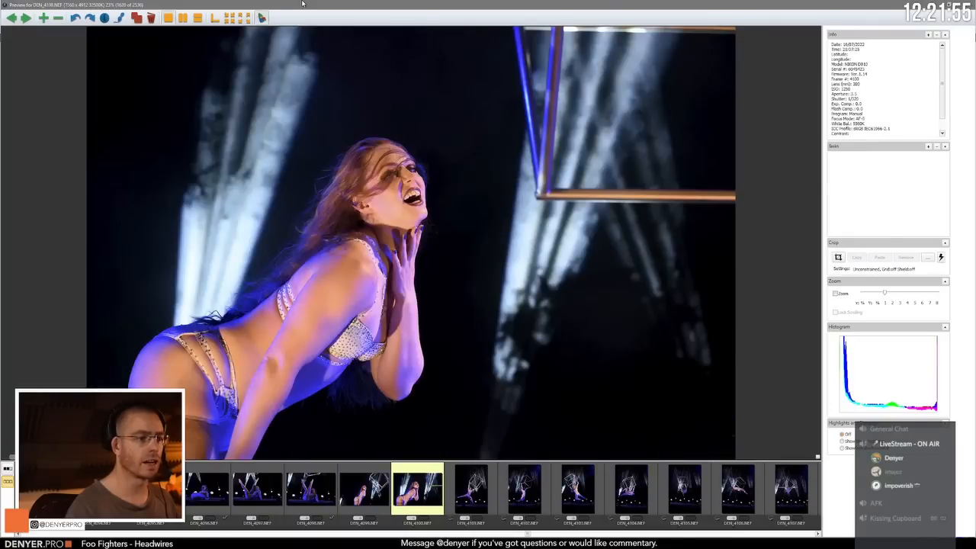
{"action": "key", "text": "Right"}
{"action": "key", "text": "Right"}
{"action": "key", "text": "Left"}
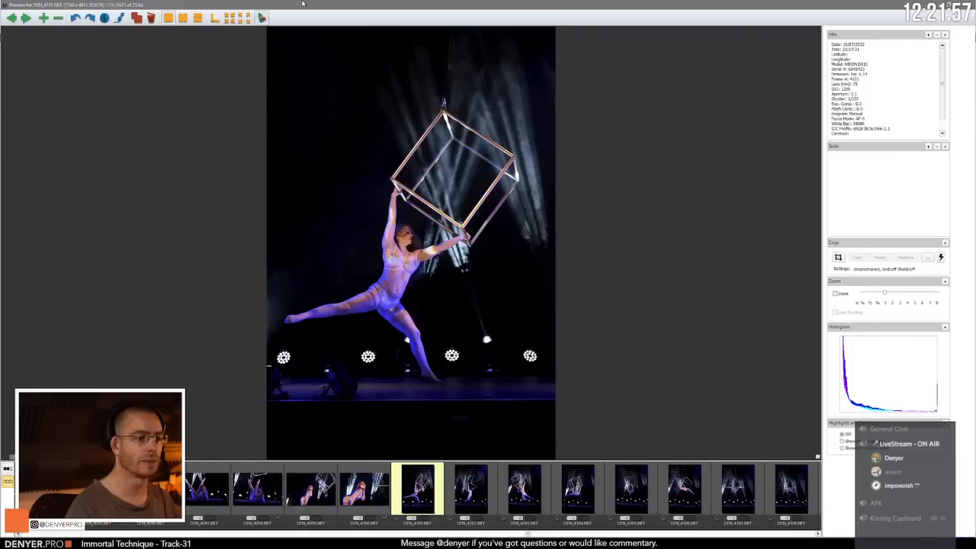
{"action": "key", "text": "Right"}
Step: Review the remaining portrait-format cube frames from DEN_4105.NEF and continue to the landscape frame DEN_4111.NEF
{"action": "key", "text": "Right"}
{"action": "key", "text": "Right"}
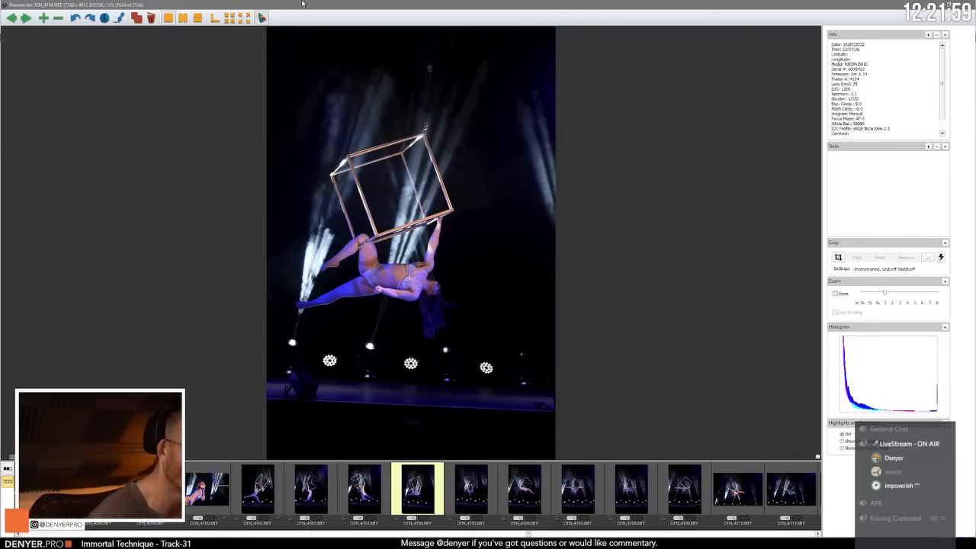
{"action": "key", "text": "Right"}
{"action": "key", "text": "Right"}
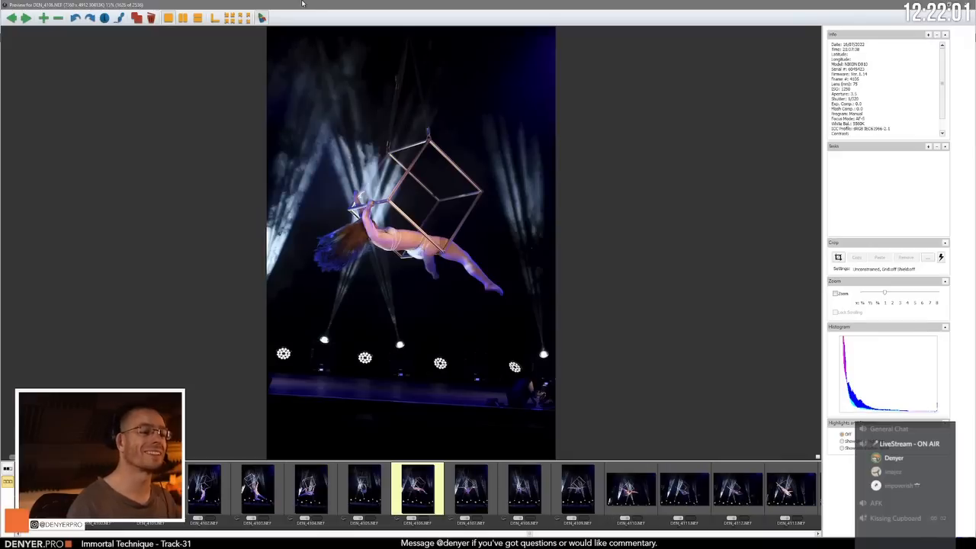
{"action": "key", "text": "Right"}
{"action": "key", "text": "Right"}
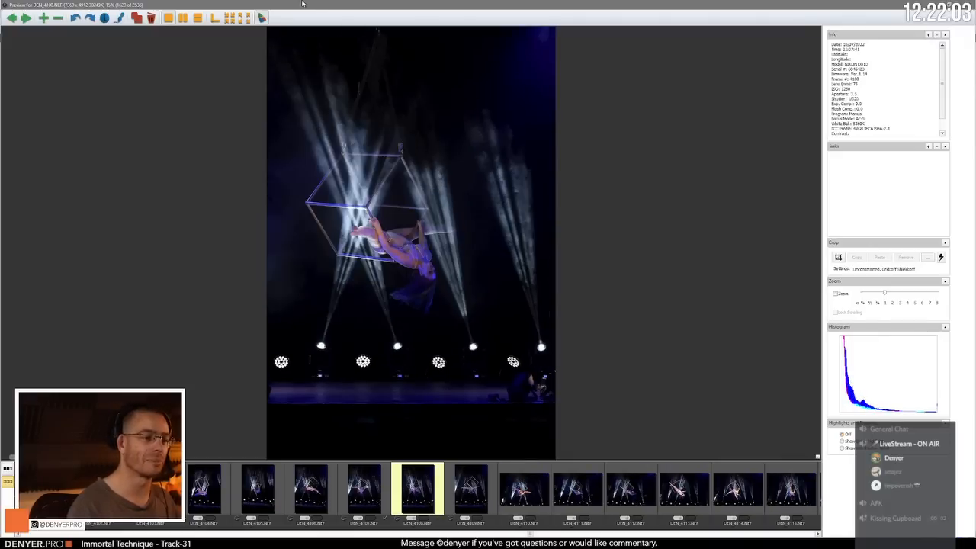
{"action": "key", "text": "Right"}
Step: Examine the upside-down cube poses around DEN_4113.NEF and DEN_4114.NEF and compare them with the frames up to DEN_4116.NEF
{"action": "key", "text": "Right"}
{"action": "key", "text": "Right"}
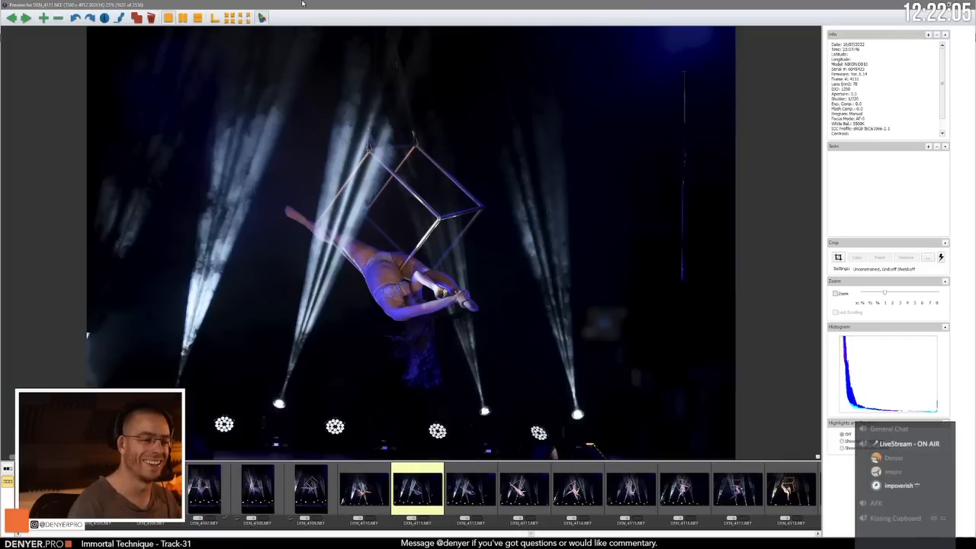
{"action": "key", "text": "Right"}
{"action": "key", "text": "Right"}
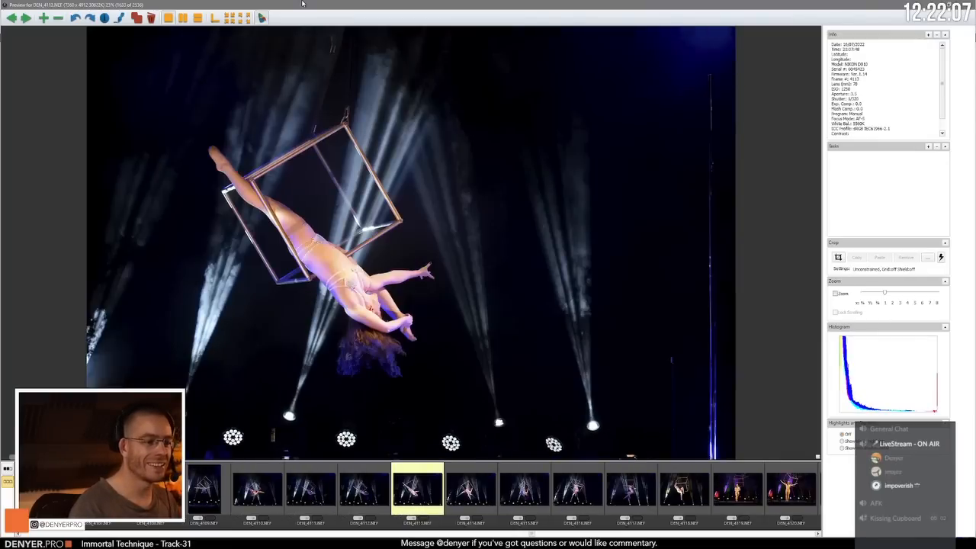
{"action": "key", "text": "Right"}
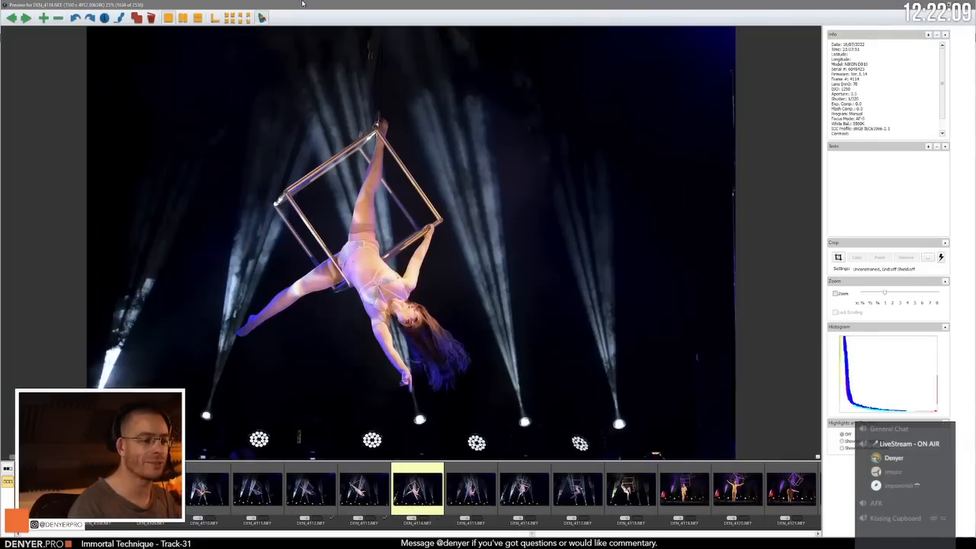
{"action": "key", "text": "Right"}
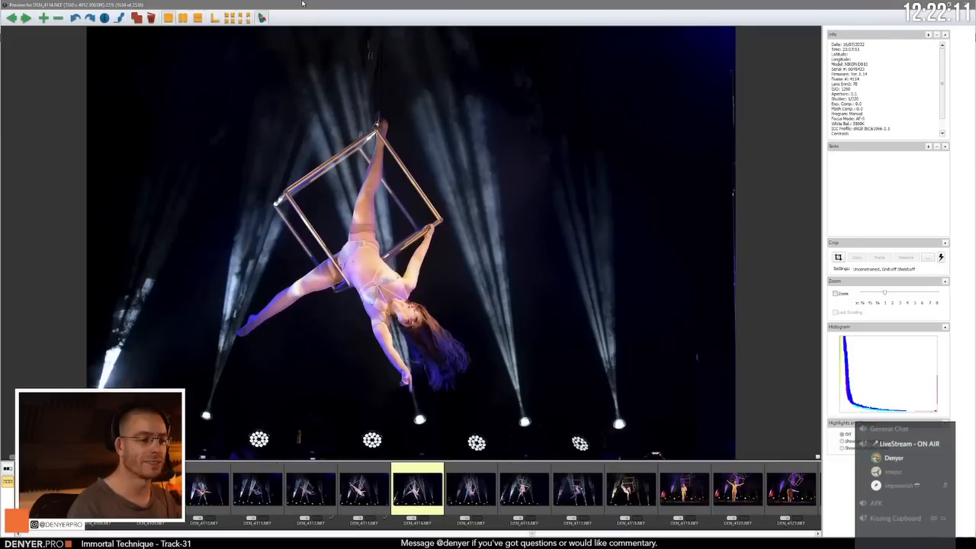
{"action": "key", "text": "Right"}
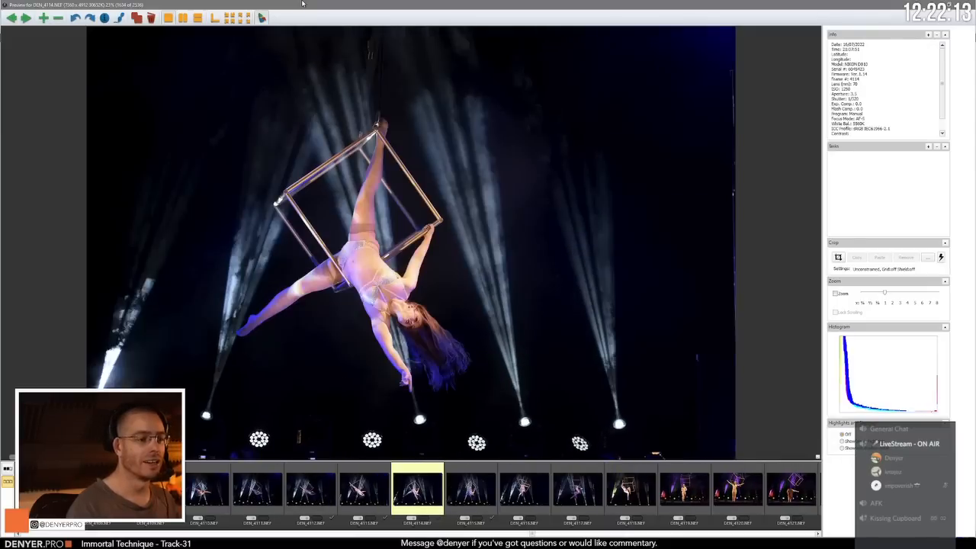
Step: Review the final cube frames from DEN_4117.NEF and compare the curtain-call poses in DEN_4119.NEF and DEN_4120.NEF
{"action": "key", "text": "Right"}
{"action": "key", "text": "Left"}
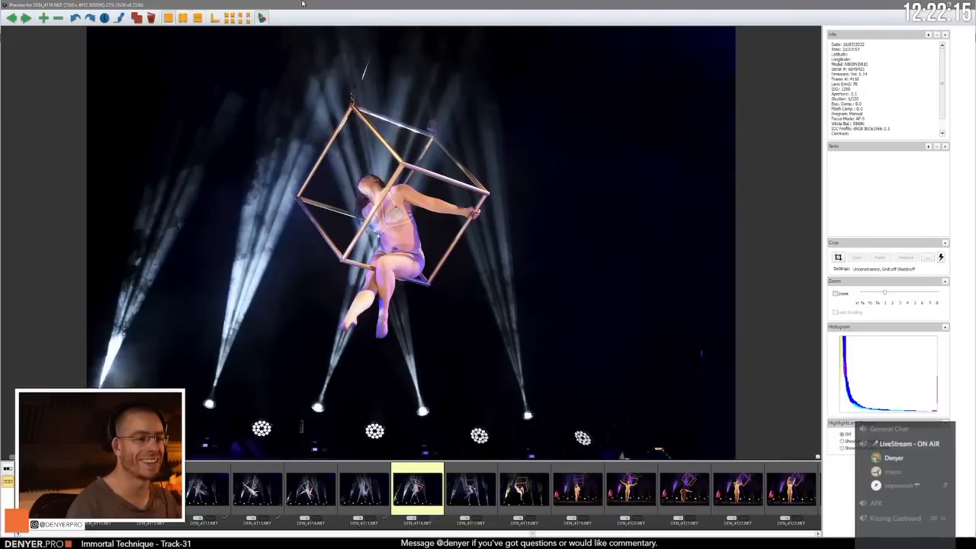
{"action": "key", "text": "Right"}
{"action": "key", "text": "Right"}
{"action": "key", "text": "Right"}
{"action": "key", "text": "Right"}
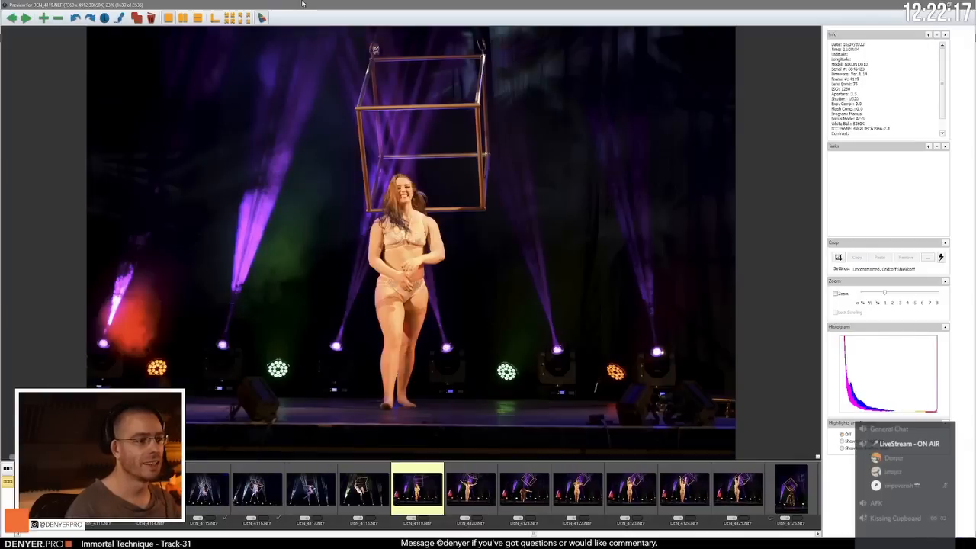
Step: Compare the open-armed pose in DEN_4120.NEF with the bow in DEN_4121.NEF and review the frames up to DEN_4127.NEF
{"action": "key", "text": "Right"}
{"action": "key", "text": "Left"}
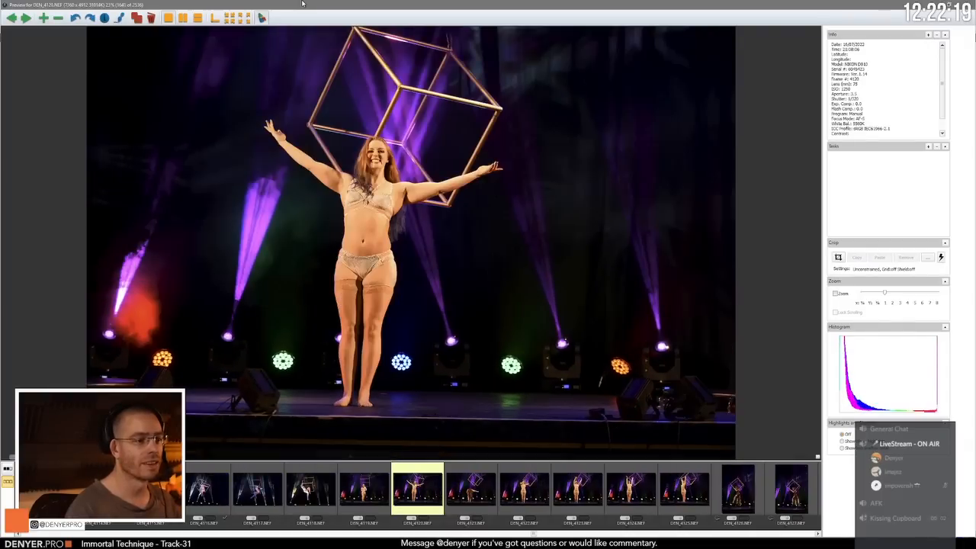
{"action": "key", "text": "Right"}
{"action": "key", "text": "Right"}
{"action": "key", "text": "Left"}
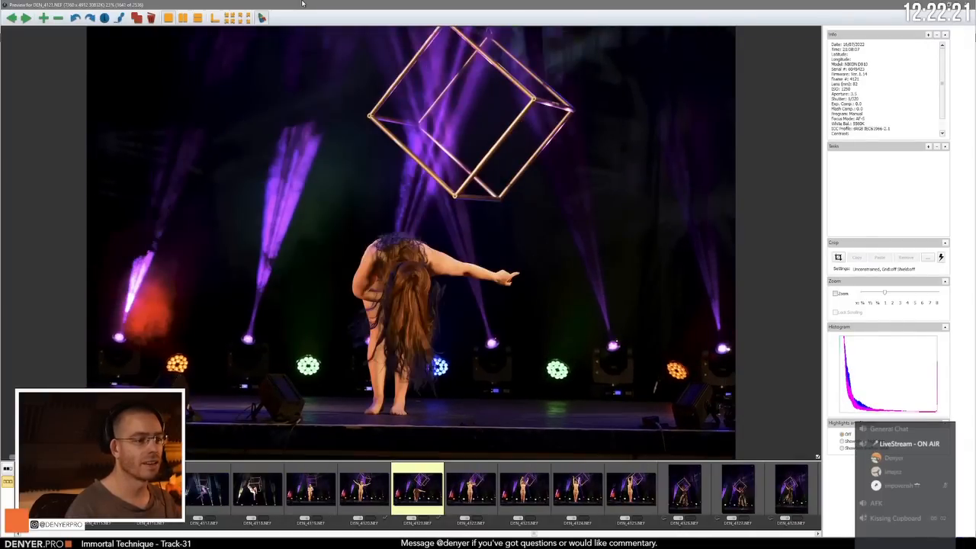
{"action": "key", "text": "Right"}
{"action": "key", "text": "Right"}
{"action": "key", "text": "Right"}
{"action": "key", "text": "Right"}
{"action": "key", "text": "Right"}
{"action": "key", "text": "Right"}
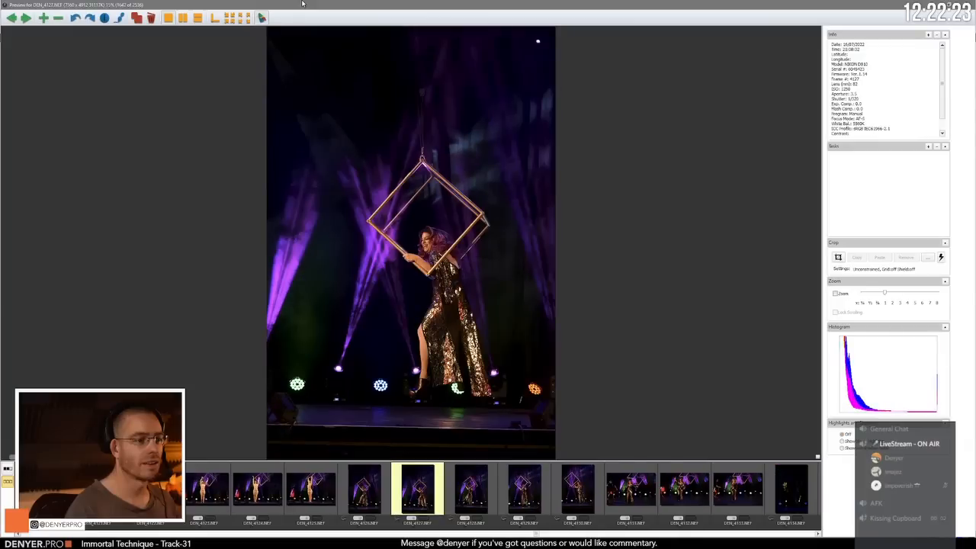
Step: Skim the photos of the performer in the sequinned gown from DEN_4128.NEF to DEN_4145.NEF
{"action": "key", "text": "Right"}
{"action": "key", "text": "Right"}
{"action": "key", "text": "Right"}
{"action": "key", "text": "Right"}
{"action": "key", "text": "Right"}
{"action": "key", "text": "Right"}
{"action": "key", "text": "Right"}
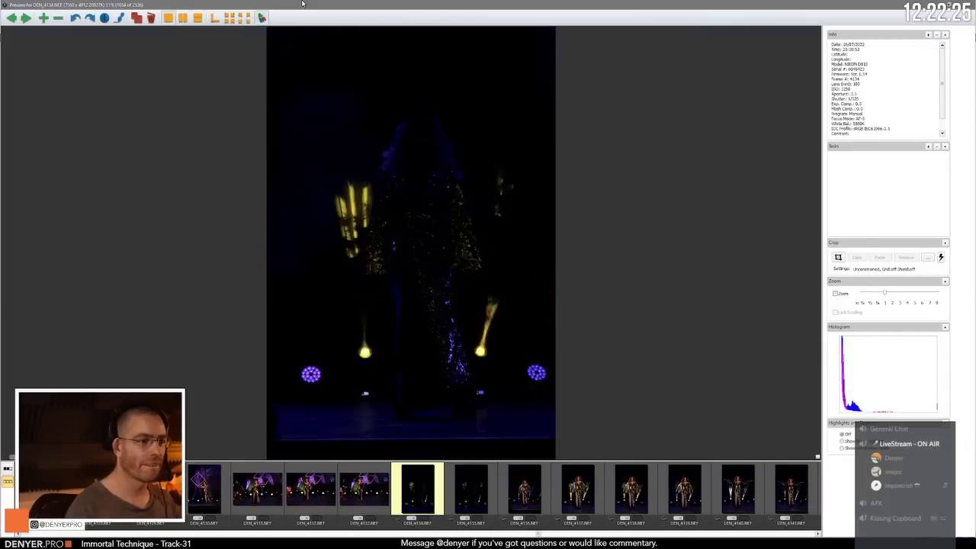
{"action": "key", "text": "Right"}
{"action": "key", "text": "Right"}
{"action": "key", "text": "Right"}
{"action": "key", "text": "Right"}
{"action": "key", "text": "Right"}
{"action": "key", "text": "Right"}
{"action": "key", "text": "Right"}
{"action": "key", "text": "Right"}
{"action": "key", "text": "Right"}
{"action": "key", "text": "Right"}
{"action": "key", "text": "Right"}
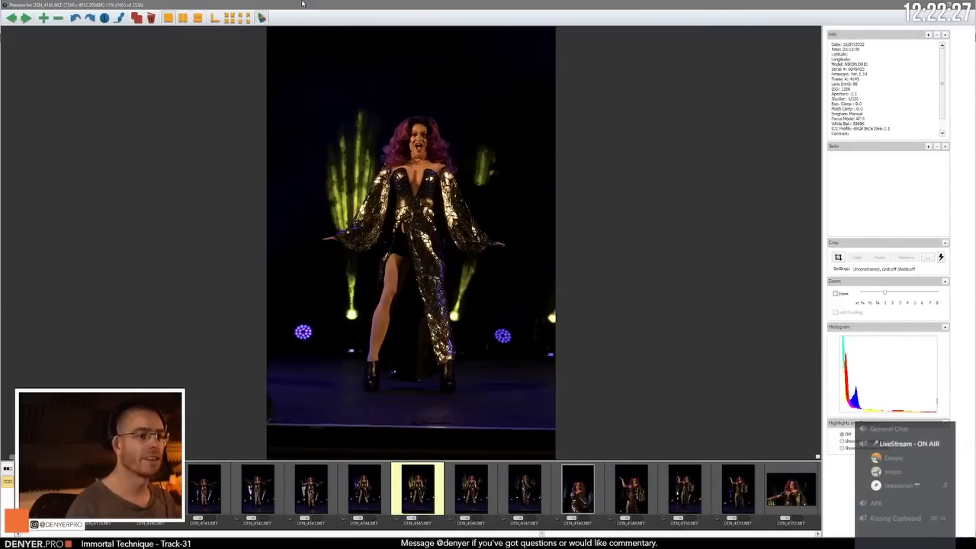
Step: Skim past the rest of the sequinned-gown act, through DEN_4158.NEF, to the dark warm-up photos around DEN_4170.NEF
{"action": "key", "text": "Right"}
{"action": "key", "text": "Right"}
{"action": "key", "text": "Right"}
{"action": "key", "text": "Right"}
{"action": "key", "text": "Right"}
{"action": "key", "text": "Right"}
{"action": "key", "text": "Right"}
{"action": "key", "text": "Right"}
{"action": "key", "text": "Right"}
{"action": "key", "text": "Right"}
{"action": "key", "text": "Right"}
{"action": "key", "text": "Right"}
{"action": "key", "text": "Right"}
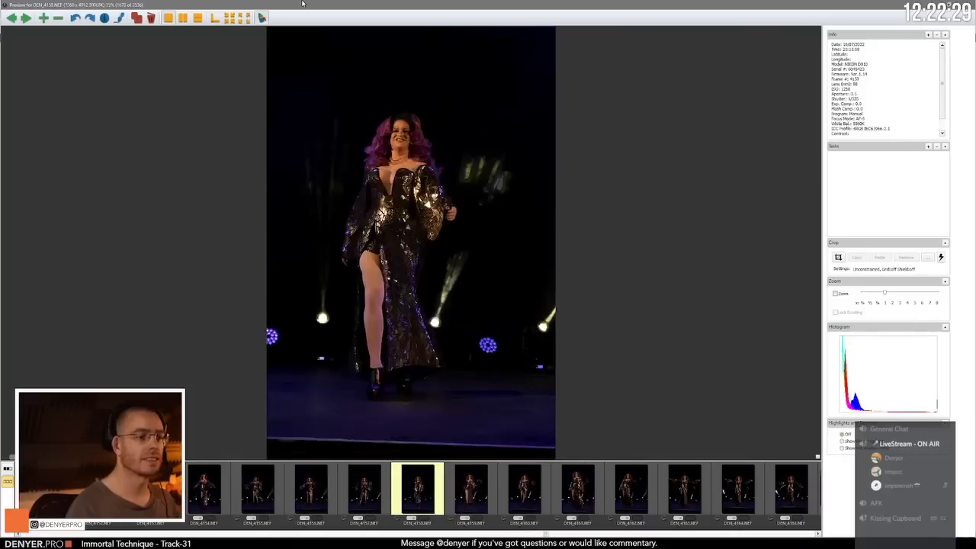
{"action": "key", "text": "Right"}
{"action": "key", "text": "Right"}
{"action": "key", "text": "Right"}
{"action": "key", "text": "Right"}
{"action": "key", "text": "Right"}
{"action": "key", "text": "Right"}
{"action": "key", "text": "Right"}
{"action": "key", "text": "Right"}
{"action": "key", "text": "Right"}
{"action": "key", "text": "Right"}
{"action": "key", "text": "Right"}
{"action": "key", "text": "Right"}
{"action": "key", "text": "Right"}
{"action": "key", "text": "Right"}
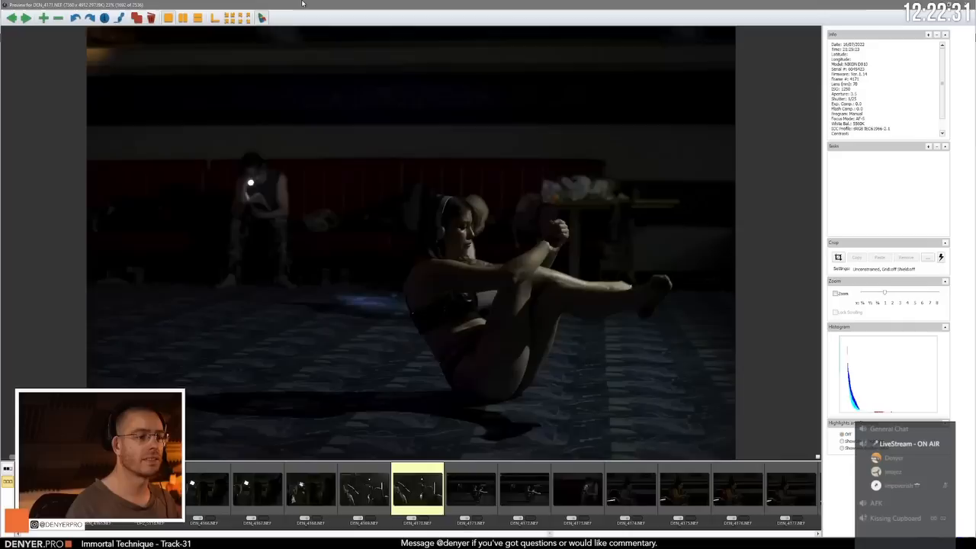
Step: Skim the remaining dark backstage photos through DEN_4183.NEF and advance to the red-lit group chair act
{"action": "key", "text": "Right"}
{"action": "key", "text": "Right"}
{"action": "key", "text": "Right"}
{"action": "key", "text": "Right"}
{"action": "key", "text": "Right"}
{"action": "key", "text": "Right"}
{"action": "key", "text": "Right"}
{"action": "key", "text": "Right"}
{"action": "key", "text": "Right"}
{"action": "key", "text": "Right"}
{"action": "key", "text": "Right"}
{"action": "key", "text": "Right"}
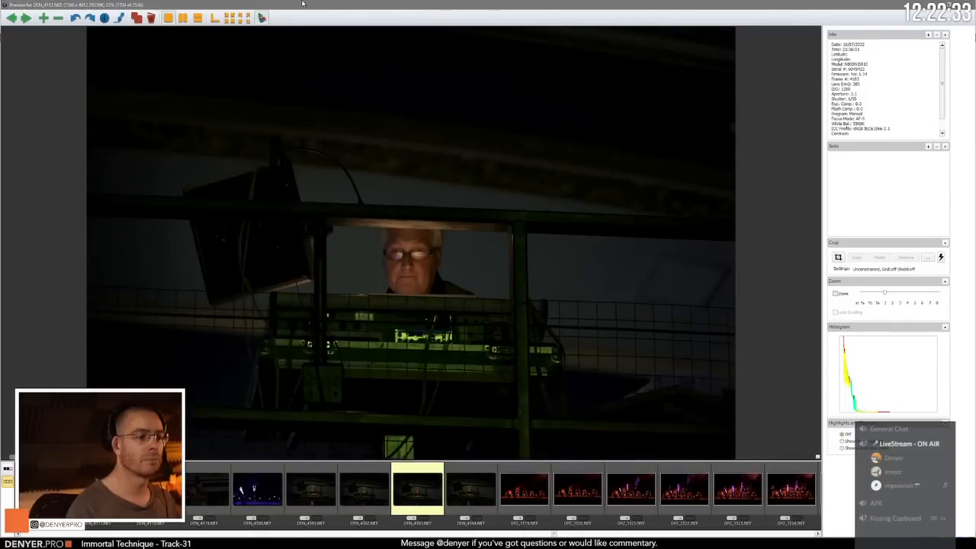
{"action": "key", "text": "Right"}
{"action": "key", "text": "Right"}
{"action": "key", "text": "Right"}
{"action": "key", "text": "Right"}
{"action": "key", "text": "Right"}
{"action": "key", "text": "Right"}
{"action": "key", "text": "Right"}
{"action": "key", "text": "Right"}
{"action": "key", "text": "Right"}
{"action": "key", "text": "Right"}
{"action": "key", "text": "Right"}
{"action": "key", "text": "Right"}
{"action": "key", "text": "Right"}
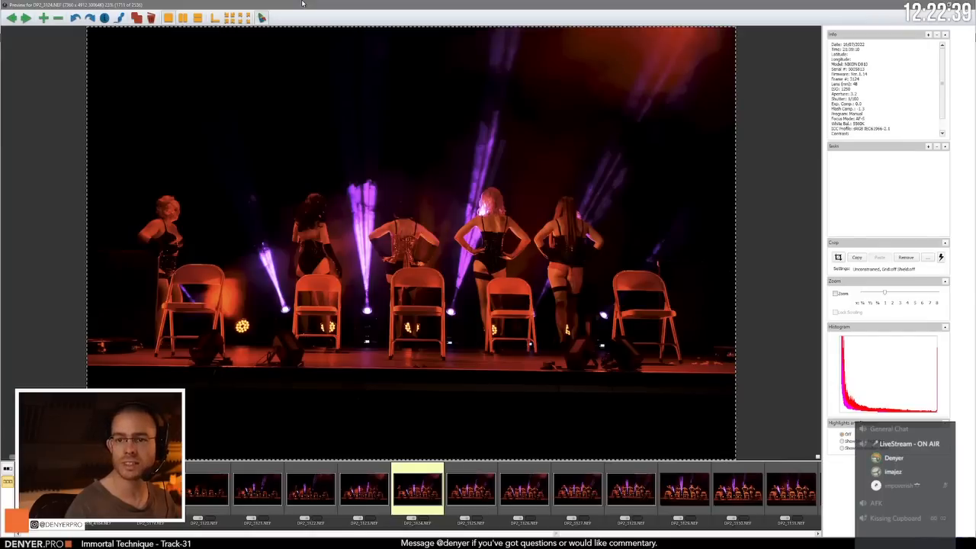
Step: Go back to the opening frames of the group chair act, where the performers walk on behind the chairs
{"action": "key", "text": "Left"}
{"action": "key", "text": "Left"}
{"action": "key", "text": "Left"}
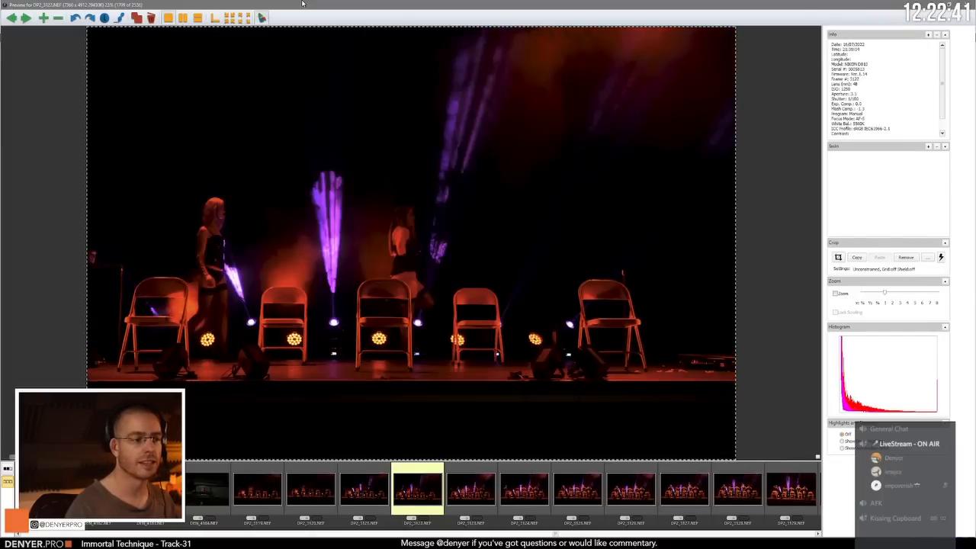
Step: Compare the empty-chairs frame DEN_4184.NEF with the walk-on frames around DP2_3122.NEF at the start of the group chair act
{"action": "key", "text": "Left"}
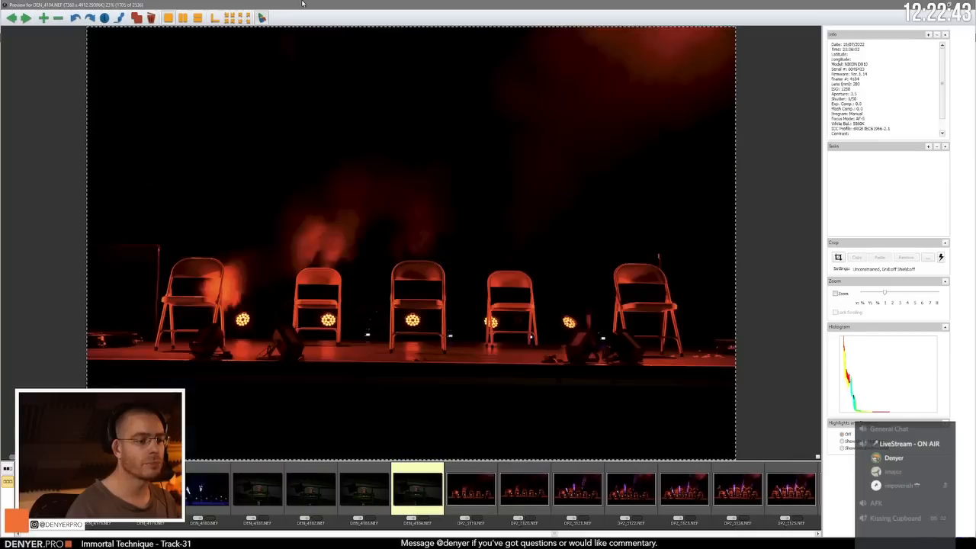
{"action": "key", "text": "Left"}
{"action": "key", "text": "Right"}
{"action": "key", "text": "Right"}
{"action": "key", "text": "Right"}
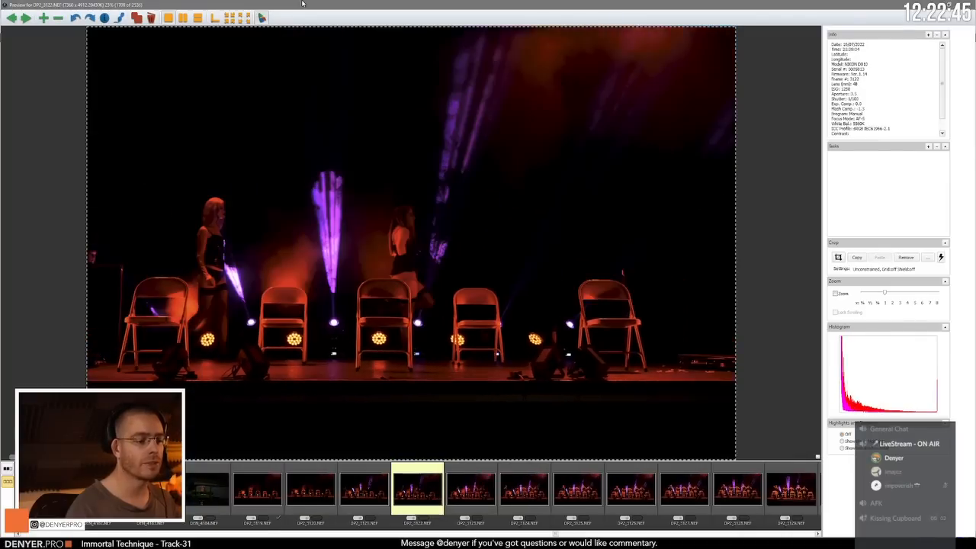
{"action": "key", "text": "Left"}
Step: Skim the wide shots of the group posing with their backs turned behind the chairs, through DP2_3129.NEF
{"action": "key", "text": "Right"}
{"action": "key", "text": "Right"}
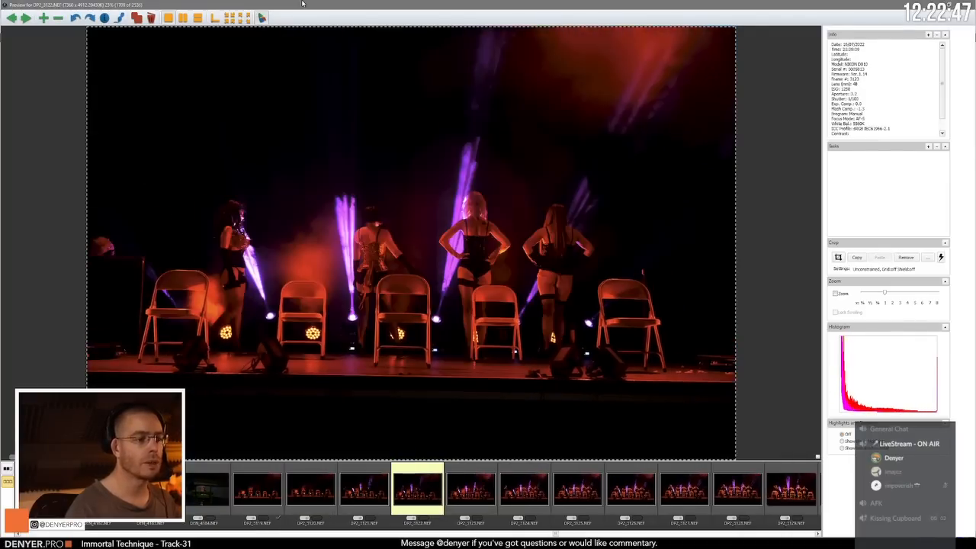
{"action": "key", "text": "Right"}
{"action": "key", "text": "Right"}
{"action": "key", "text": "Right"}
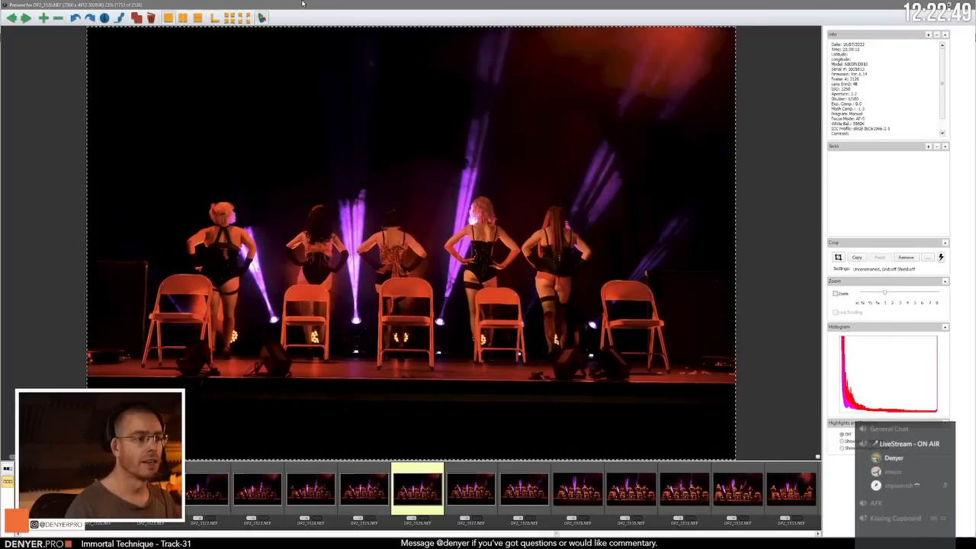
{"action": "key", "text": "Right"}
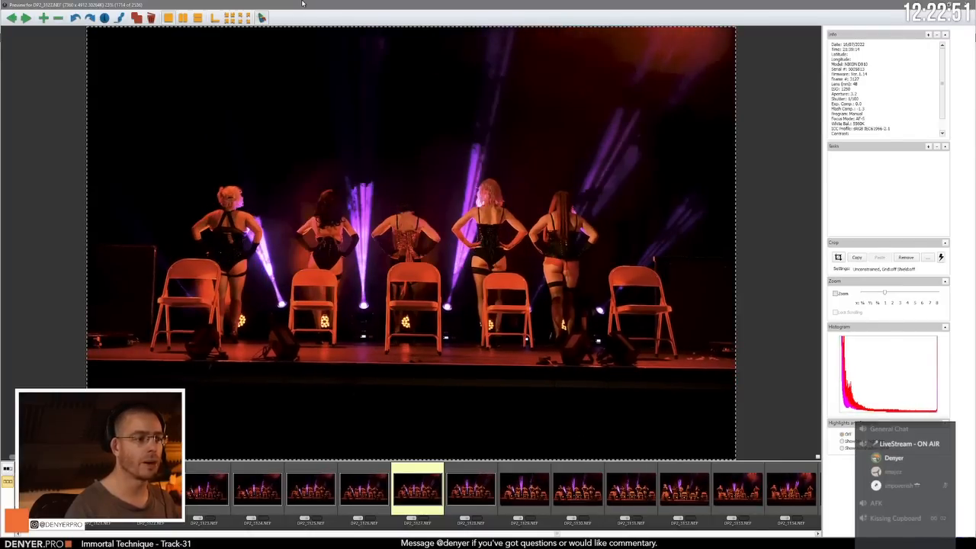
{"action": "key", "text": "Right"}
{"action": "key", "text": "Right"}
{"action": "key", "text": "Right"}
{"action": "key", "text": "Right"}
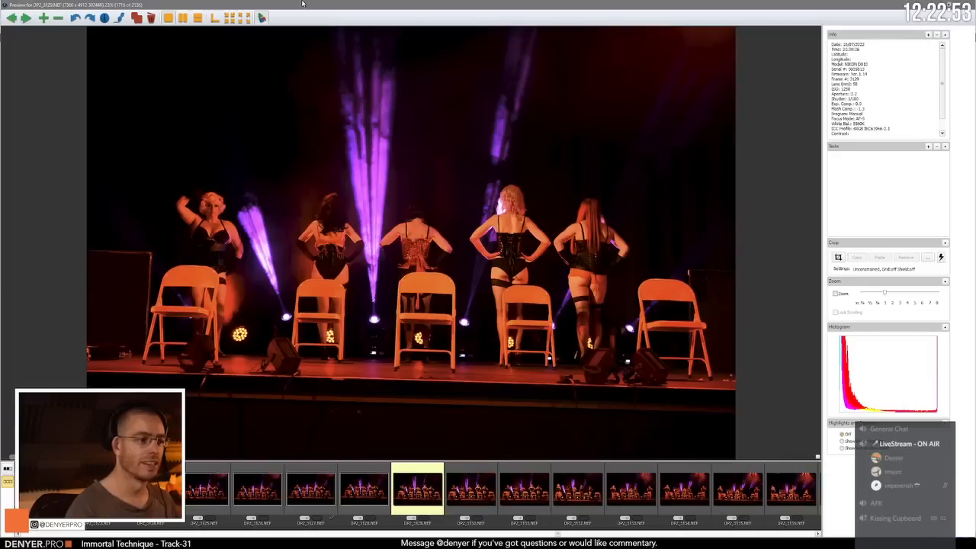
Step: Compare the similar back-turned wide shots DP2_3127.NEF, DP2_3128.NEF and DP2_3129.NEF against each other
{"action": "key", "text": "Left"}
{"action": "key", "text": "Left"}
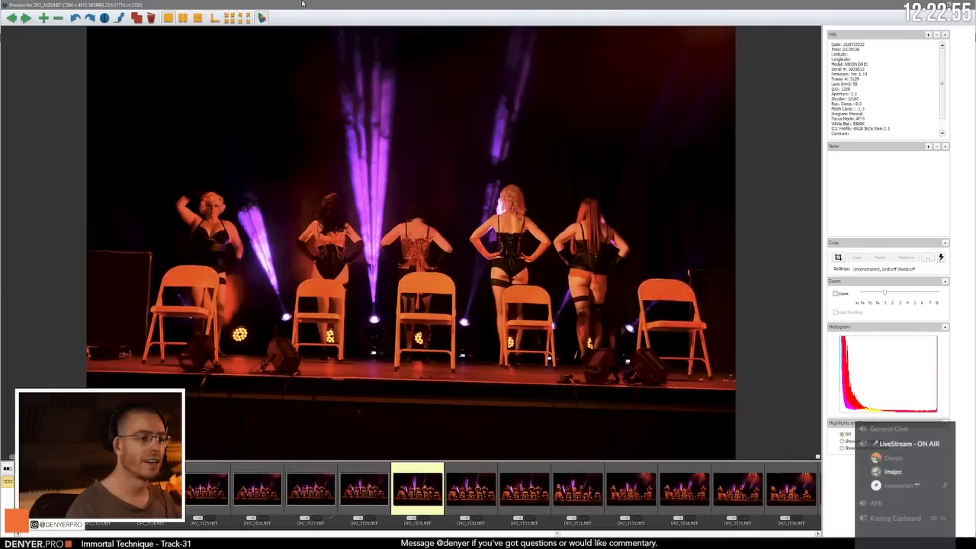
{"action": "key", "text": "Left"}
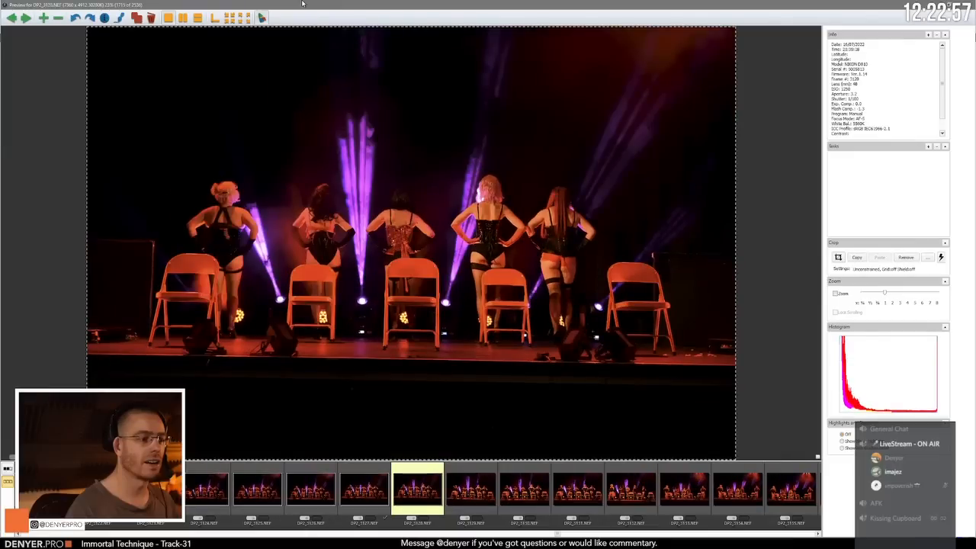
{"action": "key", "text": "Right"}
{"action": "key", "text": "Left"}
{"action": "key", "text": "Left"}
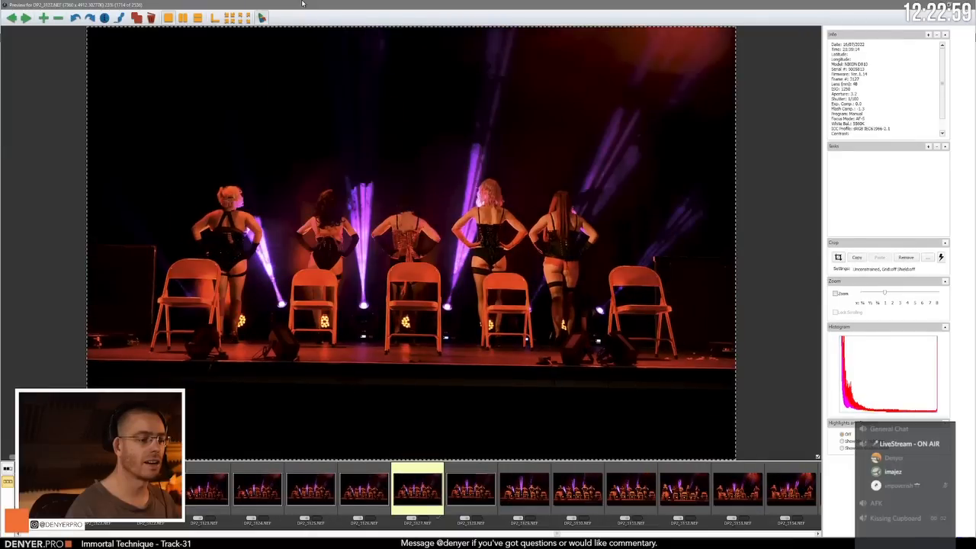
{"action": "key", "text": "Right"}
{"action": "key", "text": "Right"}
{"action": "key", "text": "Right"}
{"action": "key", "text": "Right"}
{"action": "key", "text": "Right"}
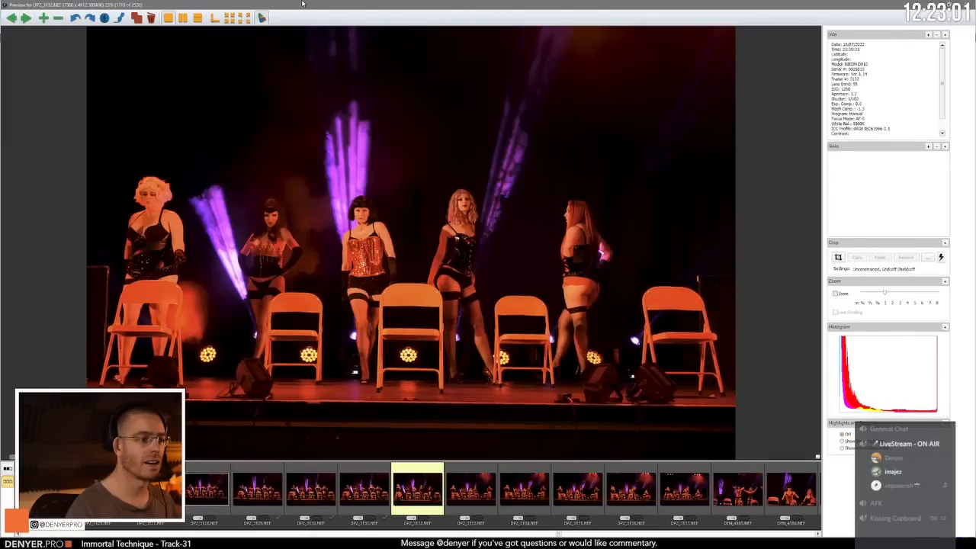
Step: Skim the front-facing wide shots of the chair routine through DP2_3136.NEF and advance to the closer shot DEN_4185.NEF
{"action": "key", "text": "Right"}
{"action": "key", "text": "Right"}
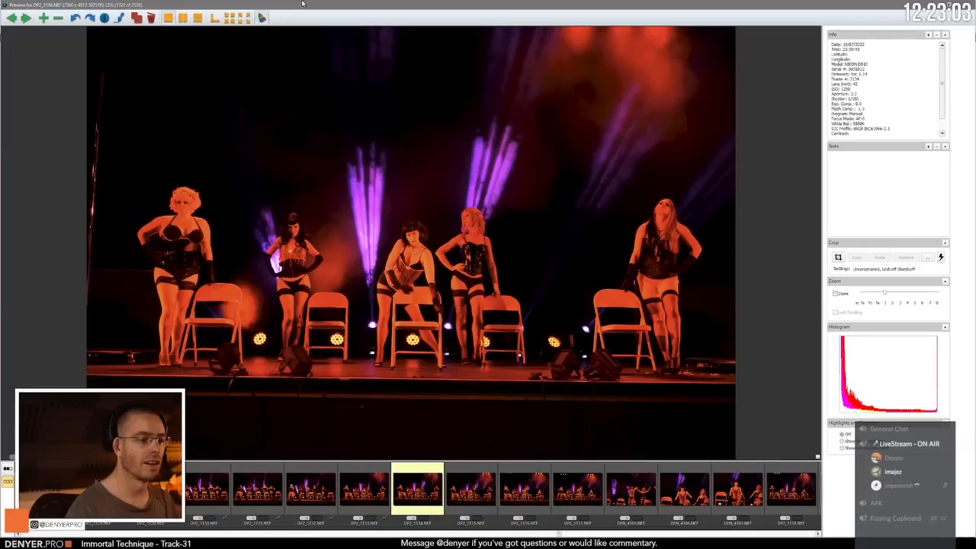
{"action": "key", "text": "Right"}
{"action": "key", "text": "Right"}
{"action": "key", "text": "Right"}
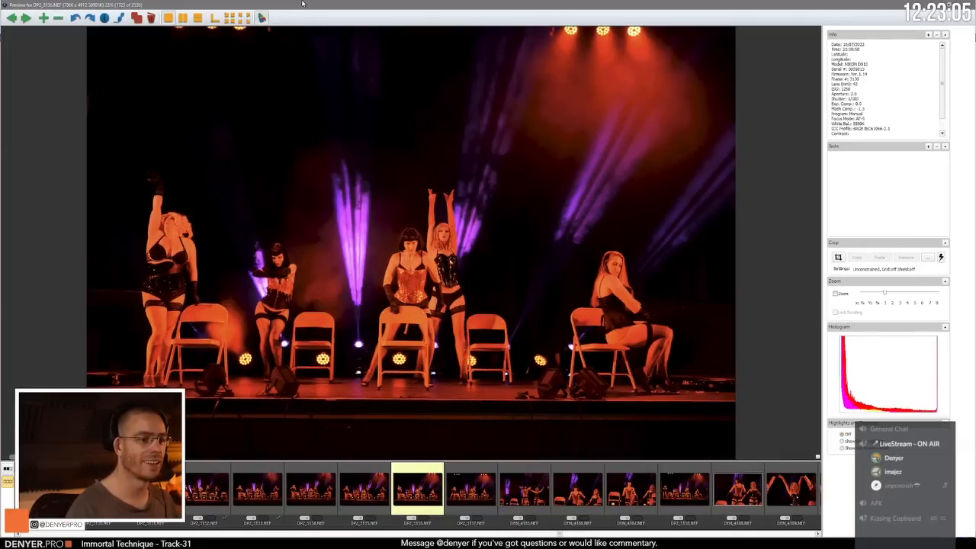
Step: Compare the two-performer close-up DEN_4188.NEF with its neighbours, including wide shot DP2_3138.NEF, and advance to DEN_4191.NEF
{"action": "key", "text": "Right"}
{"action": "key", "text": "Right"}
{"action": "key", "text": "Right"}
{"action": "key", "text": "Right"}
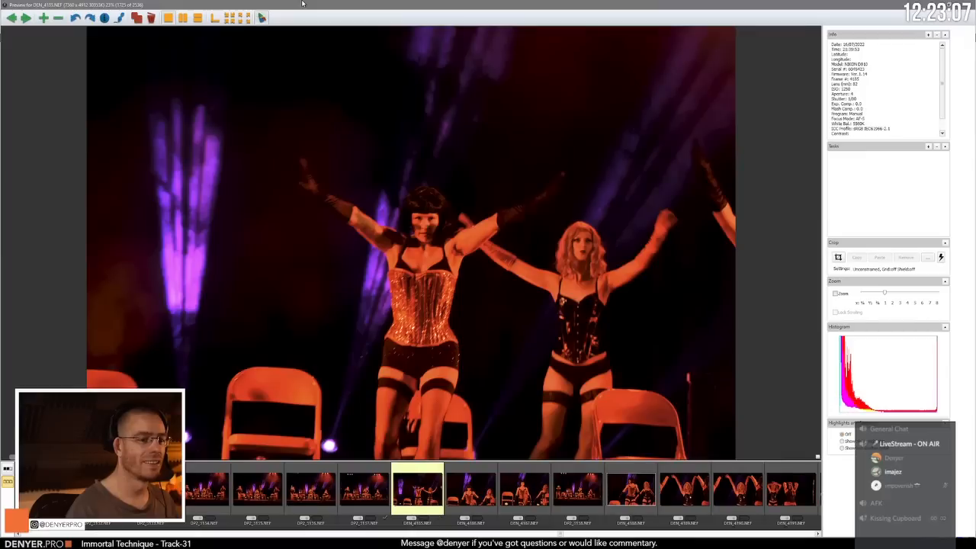
{"action": "key", "text": "Right"}
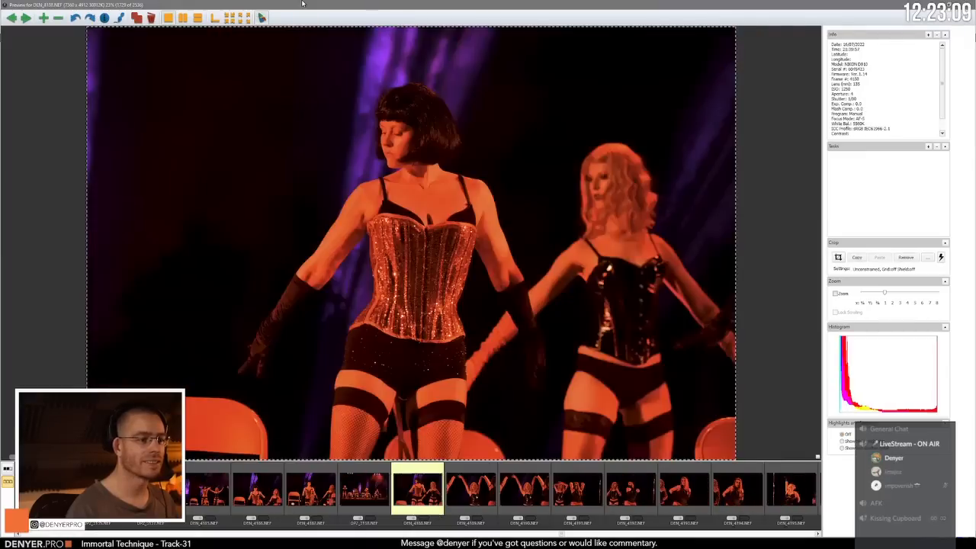
{"action": "key", "text": "Left"}
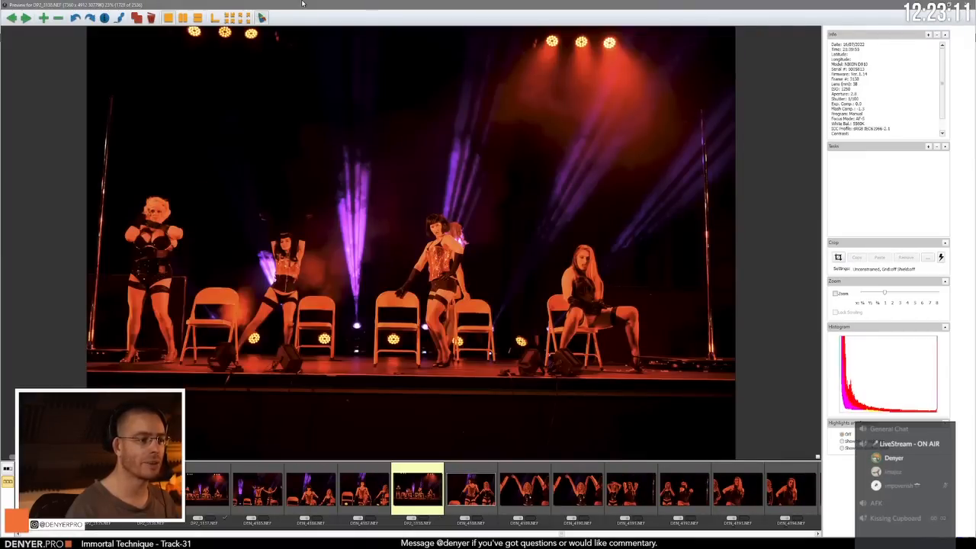
{"action": "key", "text": "Right"}
{"action": "key", "text": "Right"}
{"action": "key", "text": "Left"}
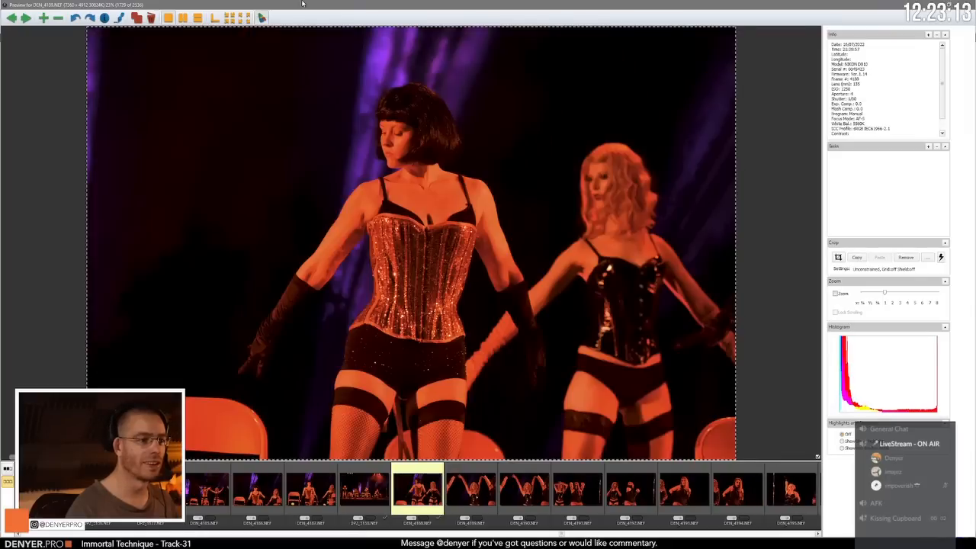
{"action": "key", "text": "Right"}
{"action": "key", "text": "Right"}
{"action": "key", "text": "Right"}
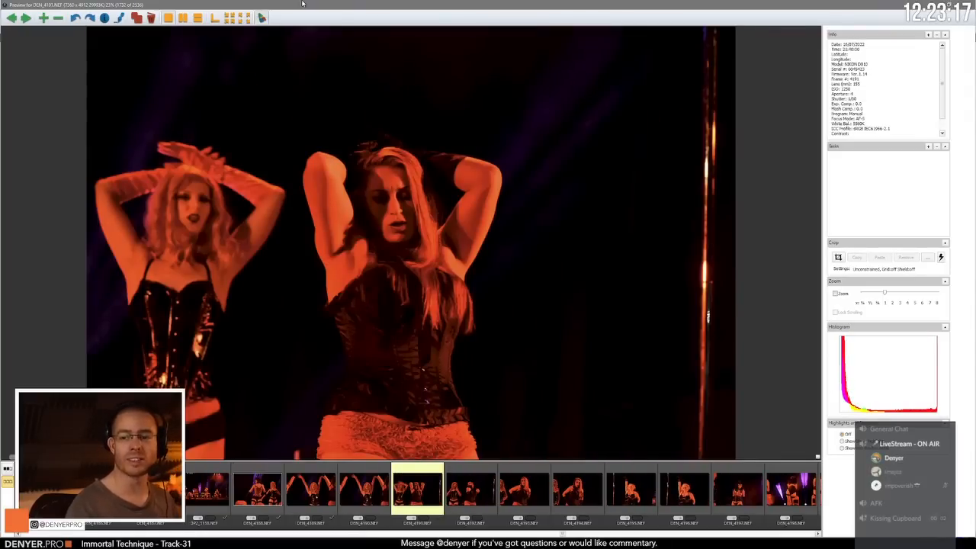
Step: Compare the paired close-ups DEN_4191.NEF with DEN_4192.NEF and DEN_4193.NEF with DEN_4194.NEF of the long-haired performer
{"action": "key", "text": "Right"}
{"action": "key", "text": "Left"}
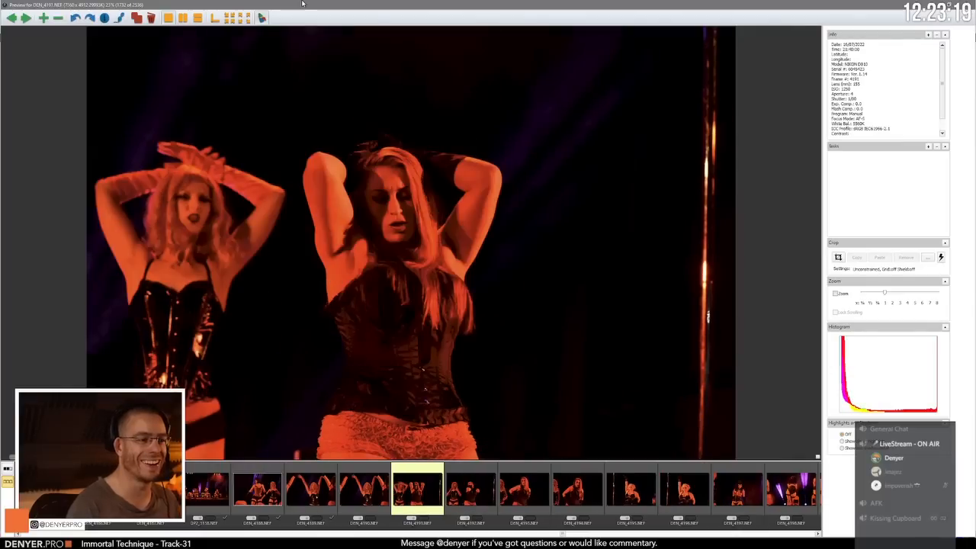
{"action": "key", "text": "Right"}
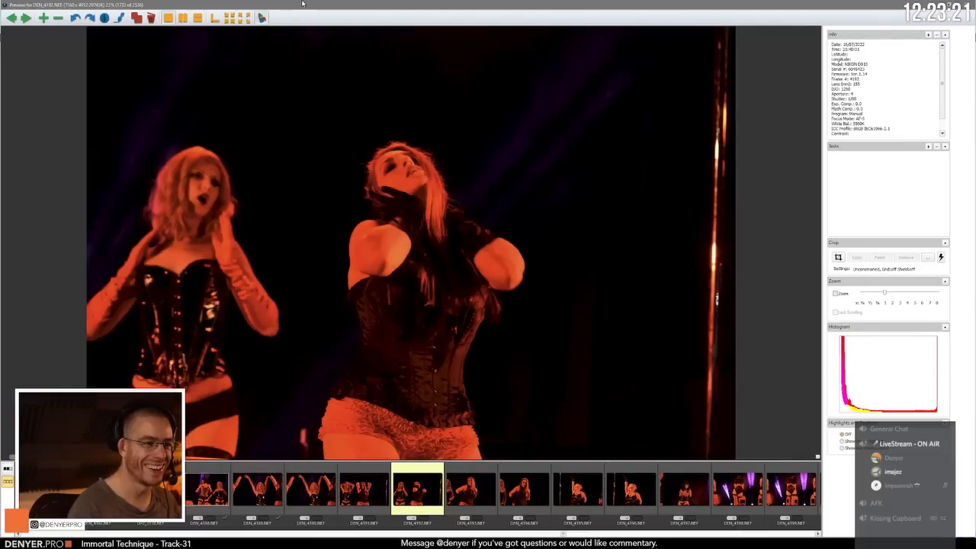
{"action": "key", "text": "Right"}
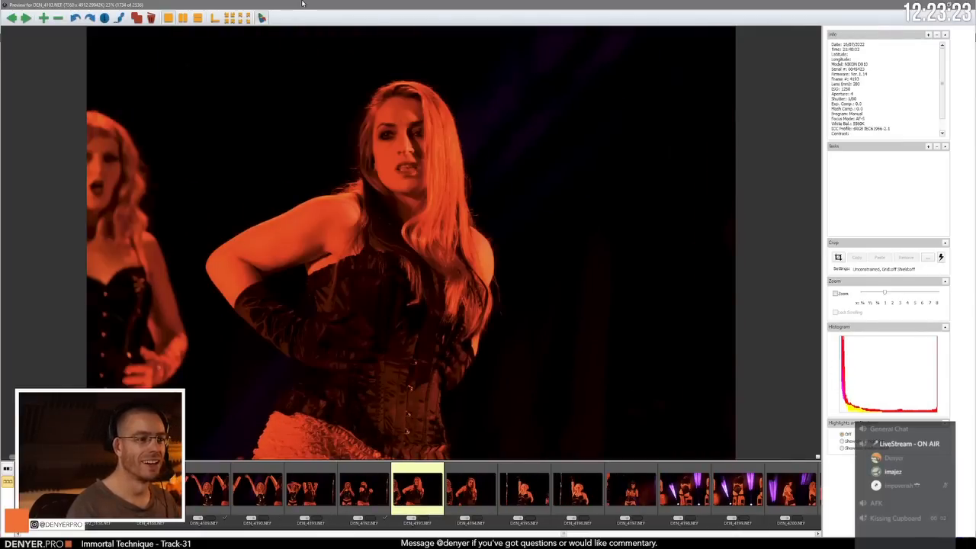
{"action": "key", "text": "Right"}
{"action": "key", "text": "Left"}
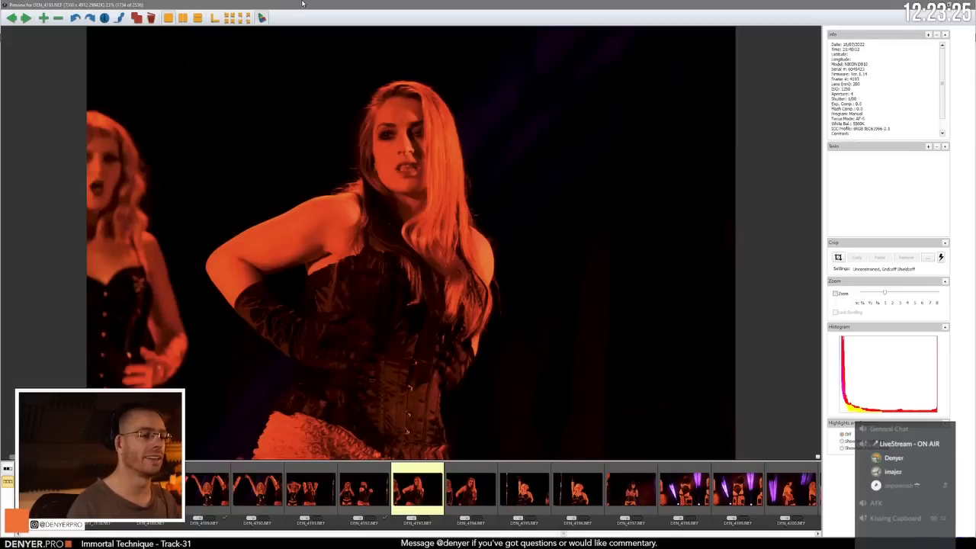
{"action": "key", "text": "Right"}
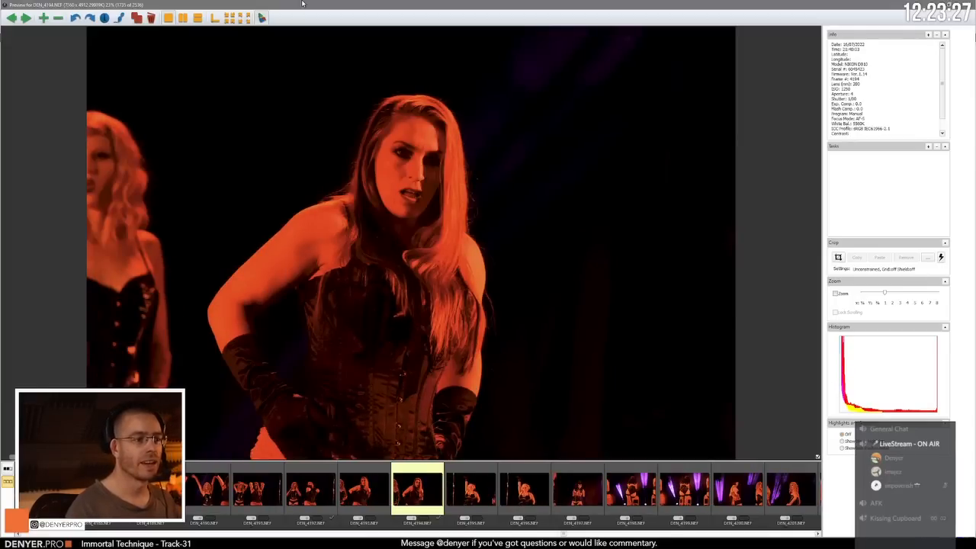
Step: Review the individual performer shots from DEN_4195.NEF to DEN_4199.NEF, checking similar neighbouring frames against each other
{"action": "key", "text": "Right"}
{"action": "key", "text": "Right"}
{"action": "key", "text": "Right"}
{"action": "key", "text": "Left"}
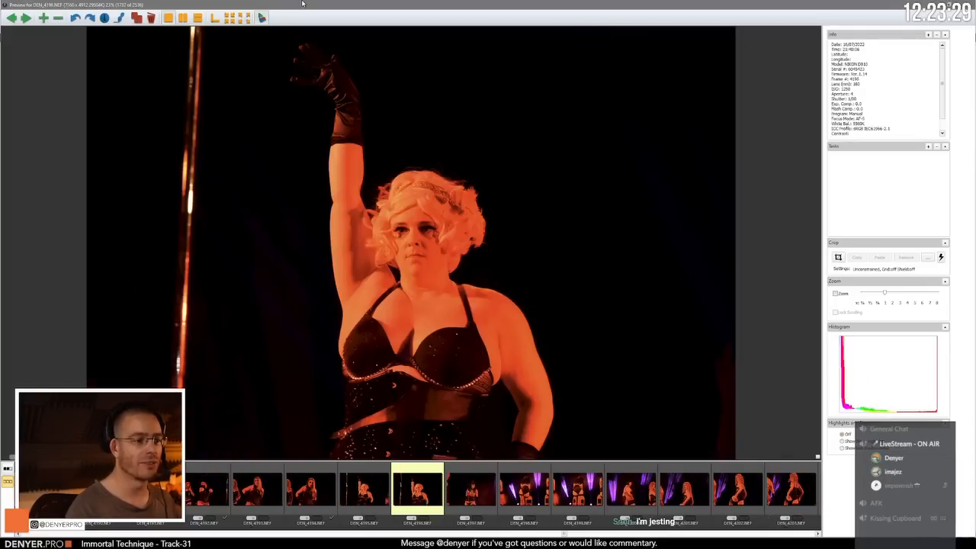
{"action": "key", "text": "Right"}
{"action": "key", "text": "Right"}
{"action": "key", "text": "Left"}
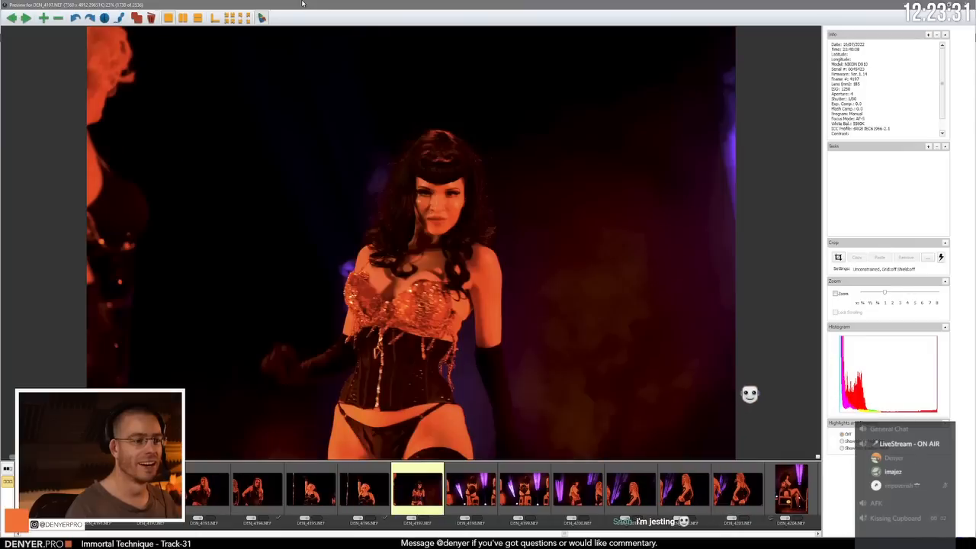
{"action": "key", "text": "Right"}
Step: Advance past DEN_4200.NEF to the side-on poses and compare DEN_4202.NEF with DEN_4203.NEF
{"action": "key", "text": "Right"}
{"action": "key", "text": "Left"}
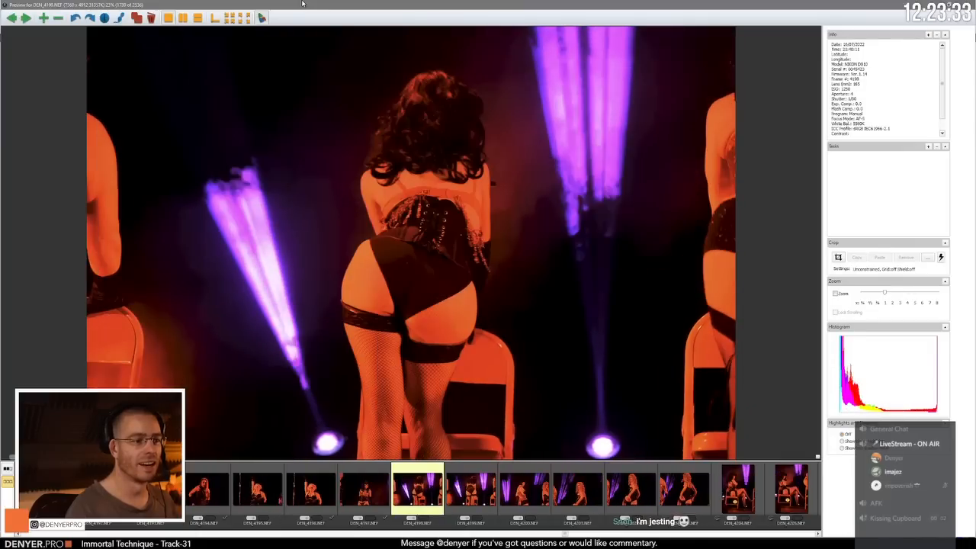
{"action": "key", "text": "Right"}
{"action": "key", "text": "Right"}
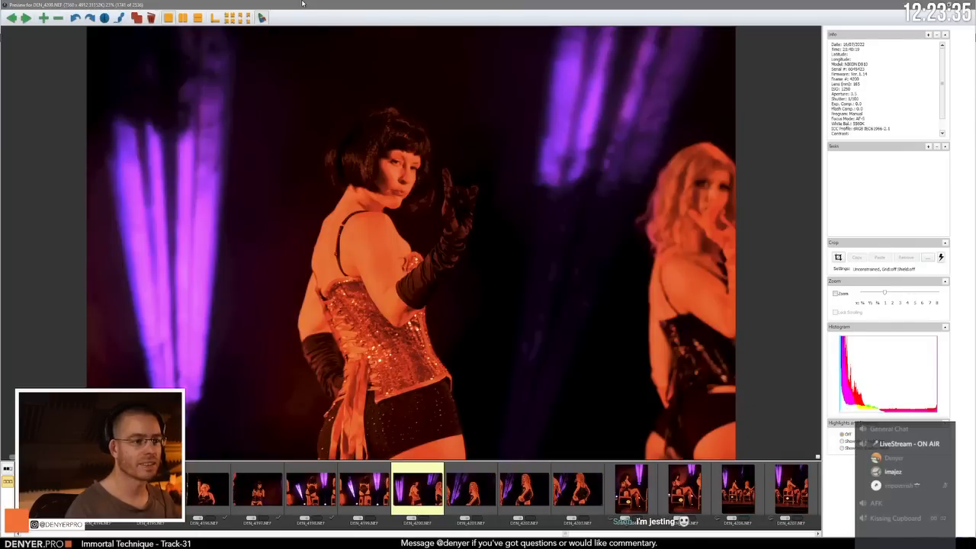
{"action": "key", "text": "Right"}
{"action": "key", "text": "Right"}
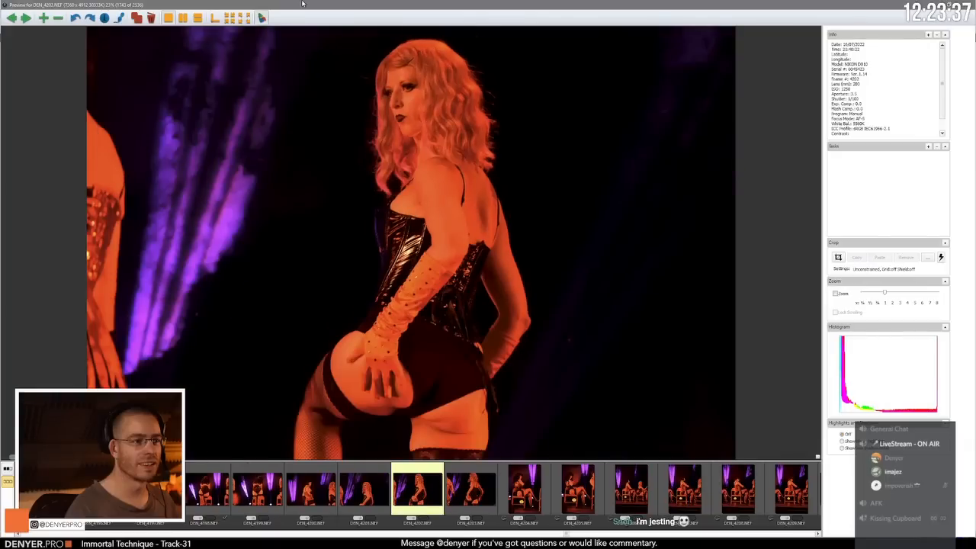
{"action": "key", "text": "Right"}
{"action": "key", "text": "Left"}
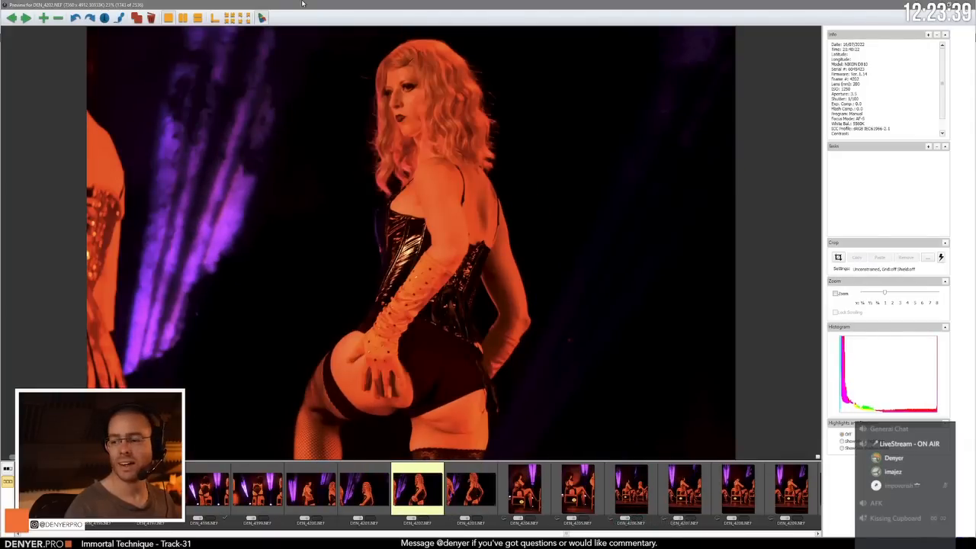
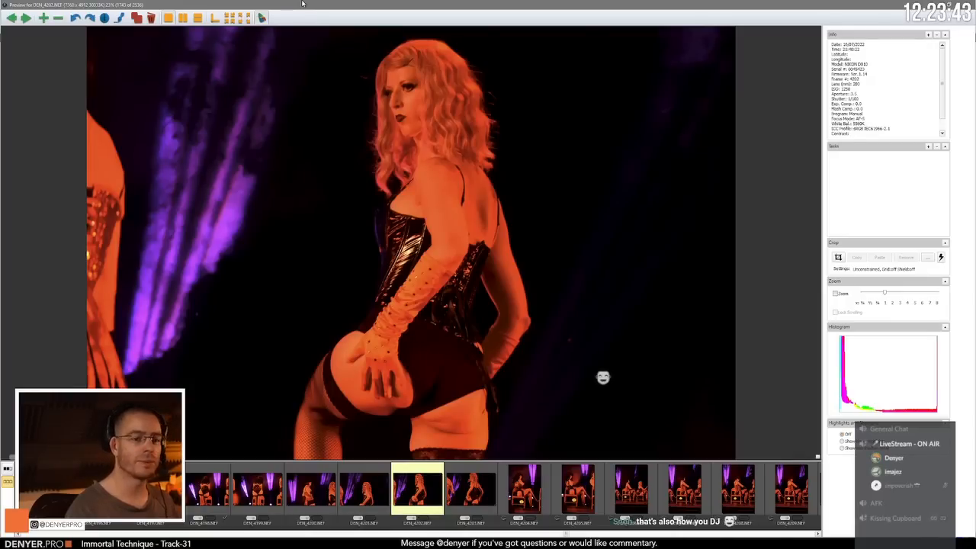
Step: Advance from DEN_4202.NEF past DEN_4203.NEF and compare the seated side-on shots DEN_4204.NEF and DEN_4205.NEF
{"action": "key", "text": "Right"}
{"action": "key", "text": "Right"}
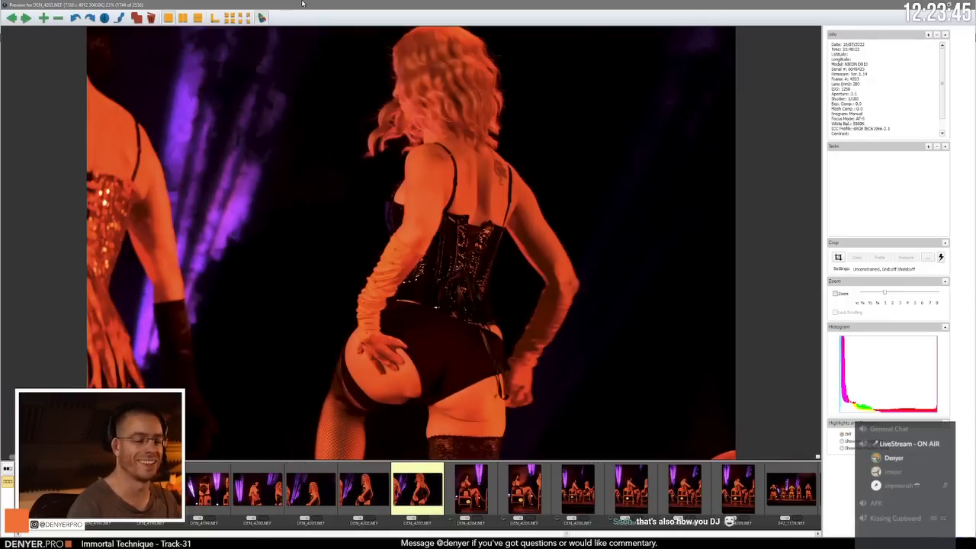
{"action": "key", "text": "Right"}
{"action": "key", "text": "Left"}
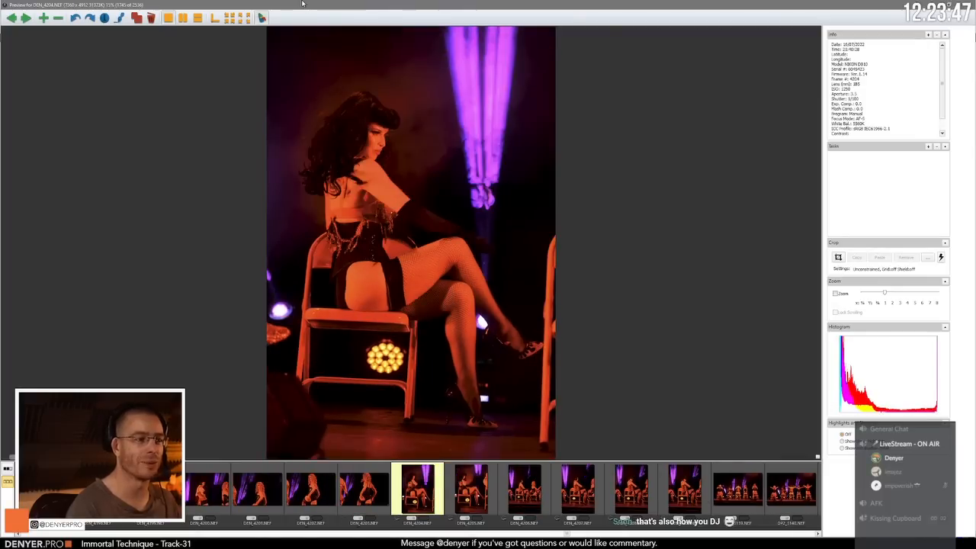
{"action": "key", "text": "Right"}
{"action": "key", "text": "Right"}
{"action": "key", "text": "Left"}
{"action": "key", "text": "Left"}
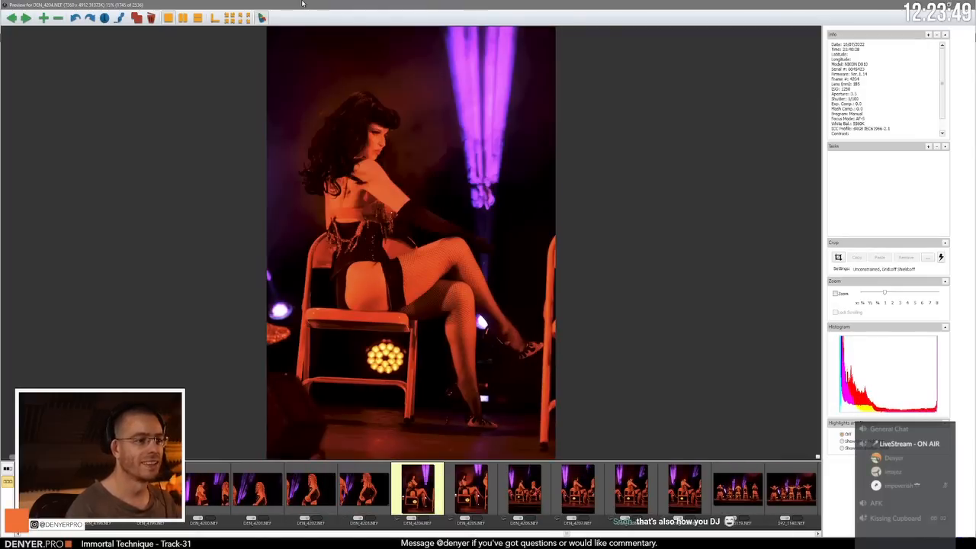
Step: Go back through the side-on poses from DEN_4203.NEF past DEN_4200.NEF to the rear-view chair shot DEN_4198.NEF
{"action": "key", "text": "Left"}
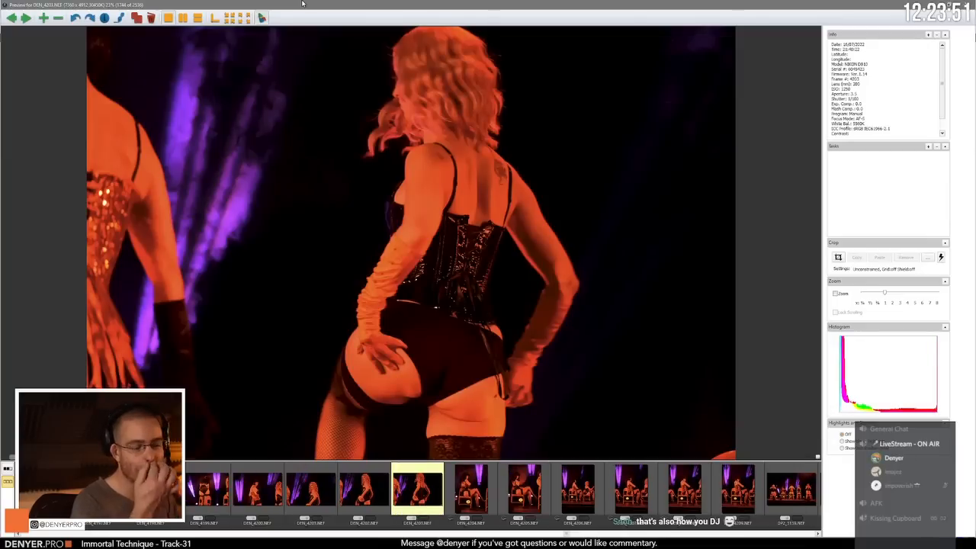
{"action": "key", "text": "Left"}
{"action": "key", "text": "Left"}
{"action": "key", "text": "Left"}
{"action": "key", "text": "Left"}
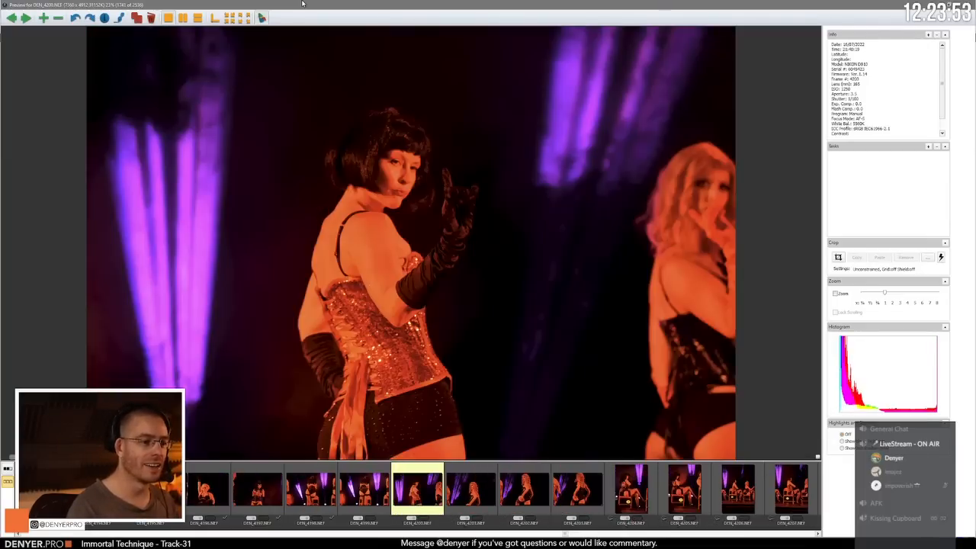
{"action": "key", "text": "Left"}
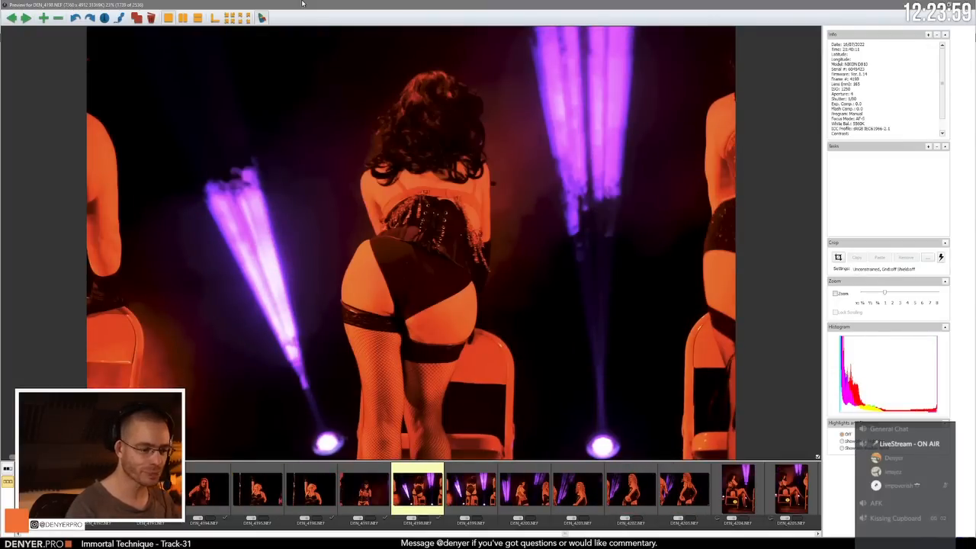
Step: Recheck DEN_4199.NEF to DEN_4202.NEF against each other and move on to the seated shot DEN_4205.NEF
{"action": "key", "text": "Right"}
{"action": "key", "text": "Right"}
{"action": "key", "text": "Right"}
{"action": "key", "text": "Right"}
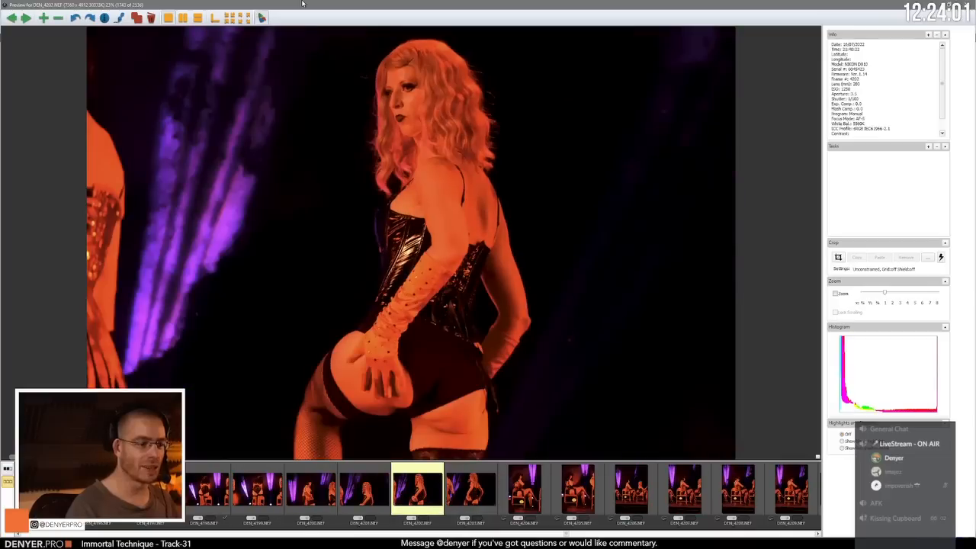
{"action": "key", "text": "Left"}
{"action": "key", "text": "Left"}
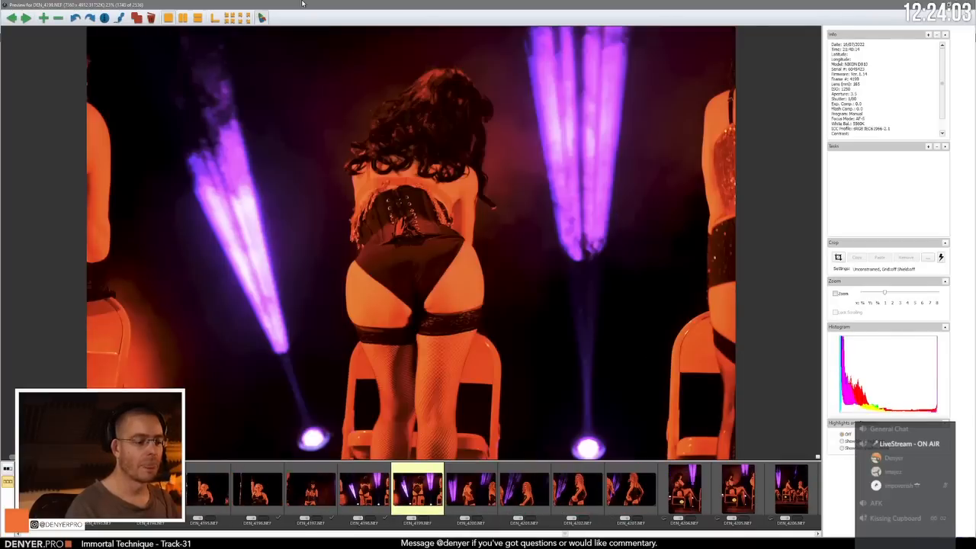
{"action": "key", "text": "Right"}
{"action": "key", "text": "Right"}
{"action": "key", "text": "Right"}
{"action": "key", "text": "Right"}
{"action": "key", "text": "Right"}
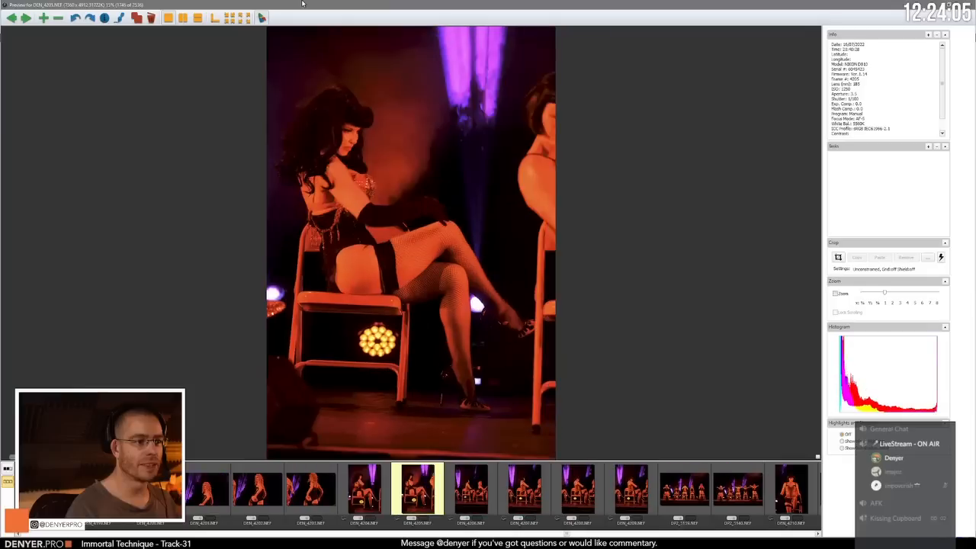
Step: Compare DEN_4205.NEF with DEN_4204.NEF and advance past DEN_4206.NEF to the seated pose DEN_4208.NEF
{"action": "key", "text": "Left"}
{"action": "key", "text": "Right"}
{"action": "key", "text": "Right"}
{"action": "key", "text": "Right"}
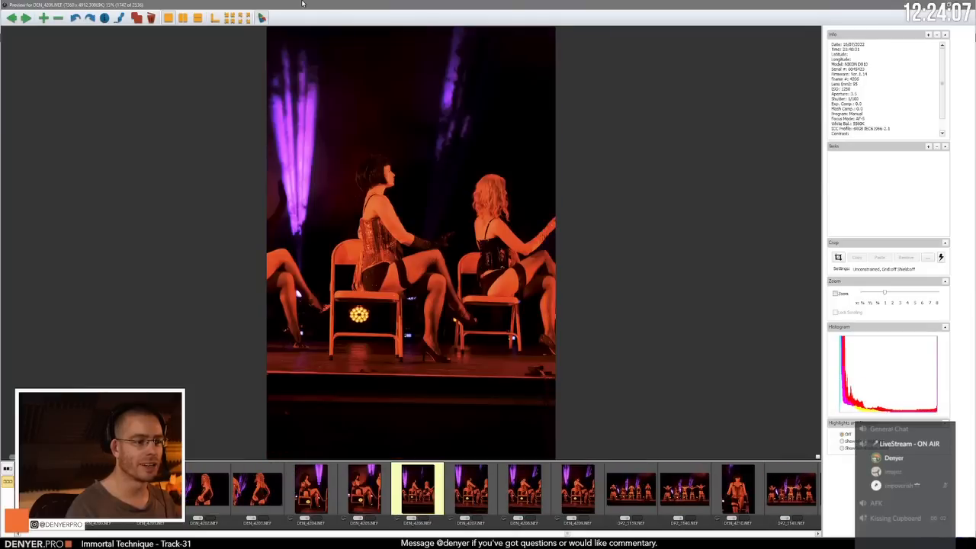
{"action": "key", "text": "Right"}
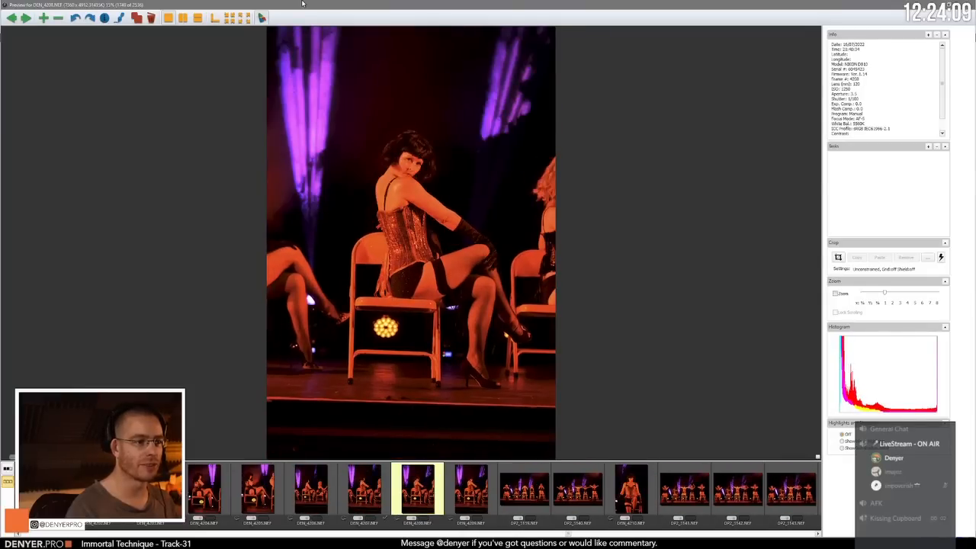
Step: Compare DEN_4208.NEF with its neighbours DEN_4207.NEF and DEN_4209.NEF, and advance to the wide group shot DP2_3139.NEF
{"action": "key", "text": "Right"}
{"action": "key", "text": "Left"}
{"action": "key", "text": "Right"}
{"action": "key", "text": "Left"}
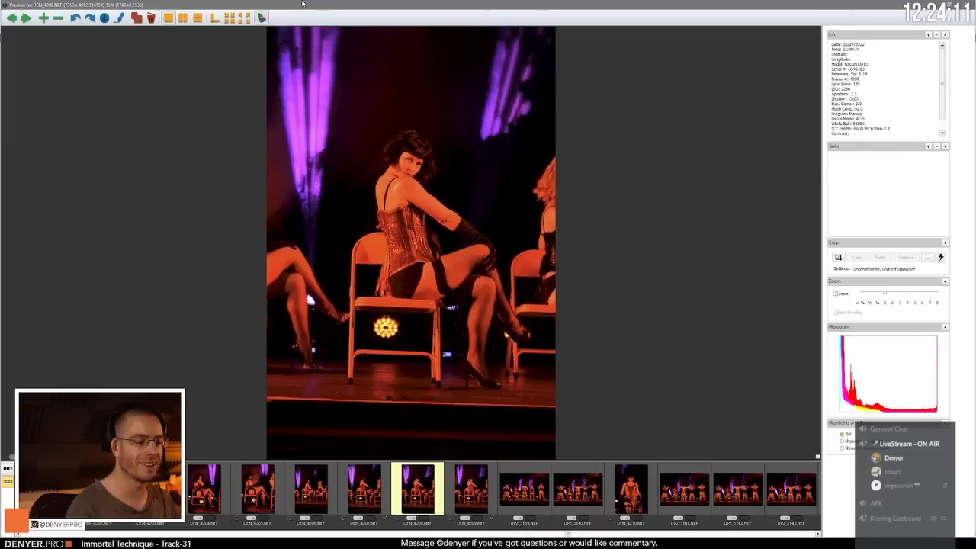
{"action": "key", "text": "Left"}
{"action": "key", "text": "Right"}
{"action": "key", "text": "Right"}
{"action": "key", "text": "Right"}
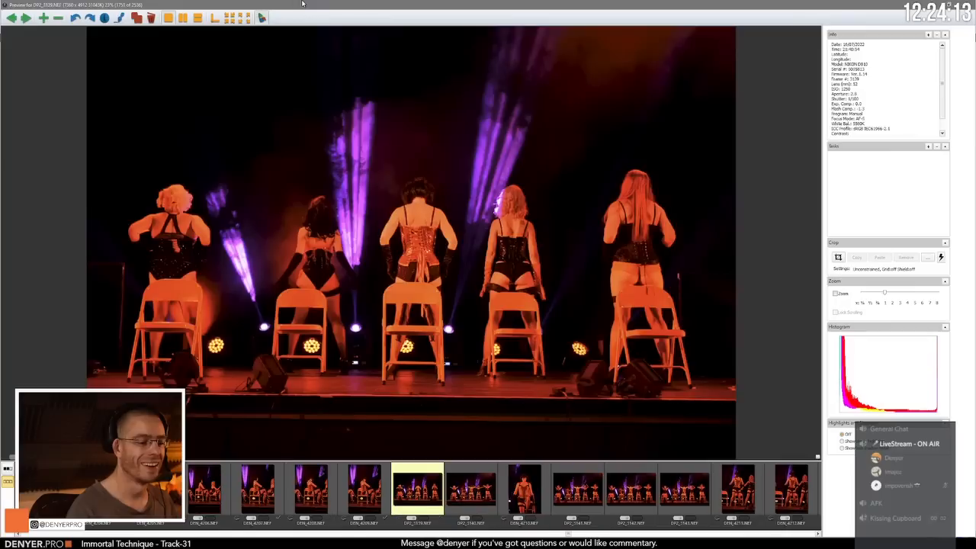
Step: Review the frames from DP2_3140.NEF and portrait DEN_4210.NEF through to the wide group shot DP2_3143.NEF
{"action": "key", "text": "Right"}
{"action": "key", "text": "Right"}
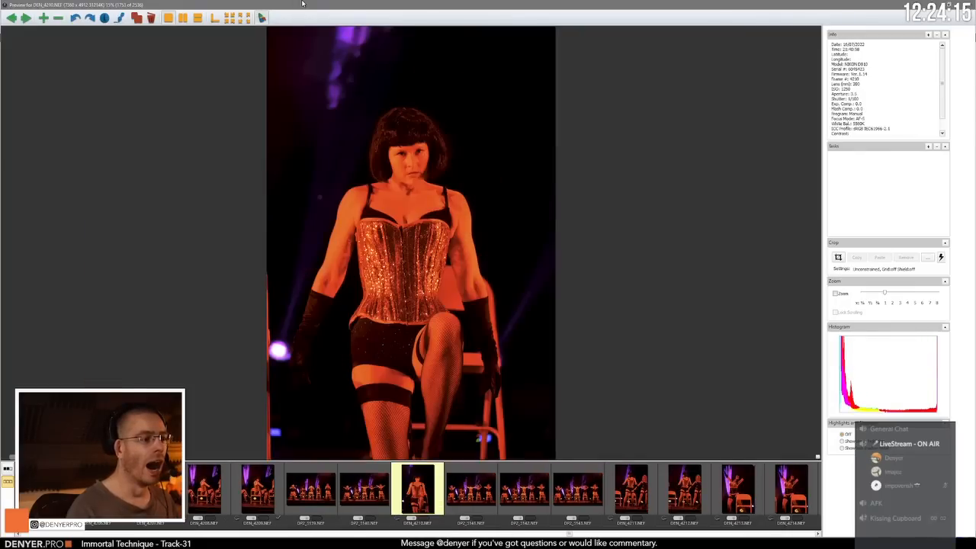
{"action": "key", "text": "Right"}
{"action": "key", "text": "Right"}
{"action": "key", "text": "Right"}
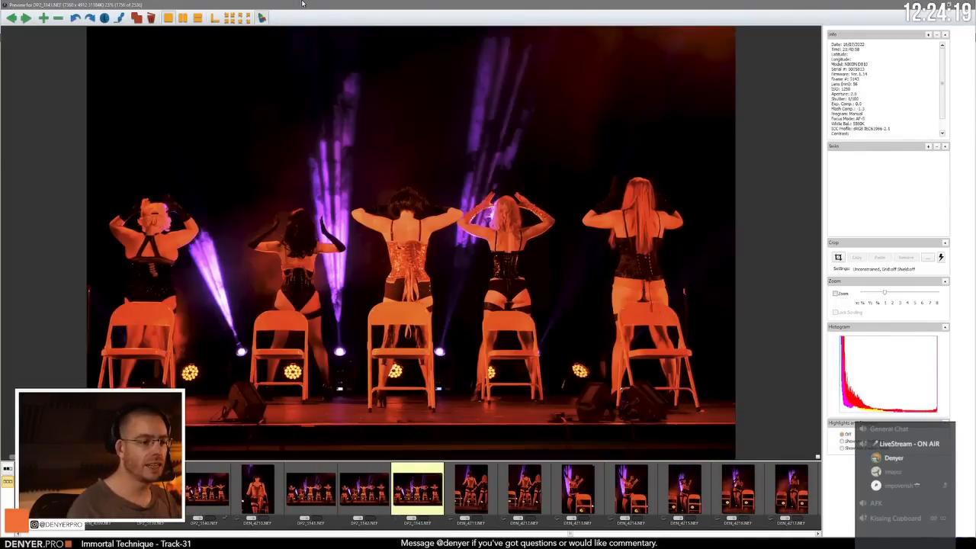
Step: Review the vertical chair-pose shots from DEN_4211.NEF to DEN_4217.NEF
{"action": "key", "text": "Right"}
{"action": "key", "text": "Right"}
{"action": "key", "text": "Right"}
{"action": "key", "text": "Right"}
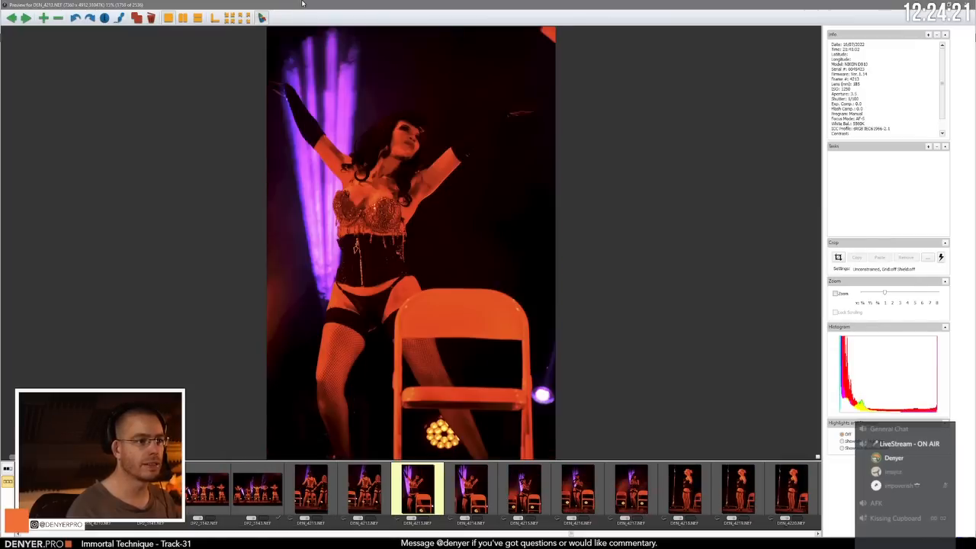
{"action": "key", "text": "Right"}
{"action": "key", "text": "Right"}
{"action": "key", "text": "Right"}
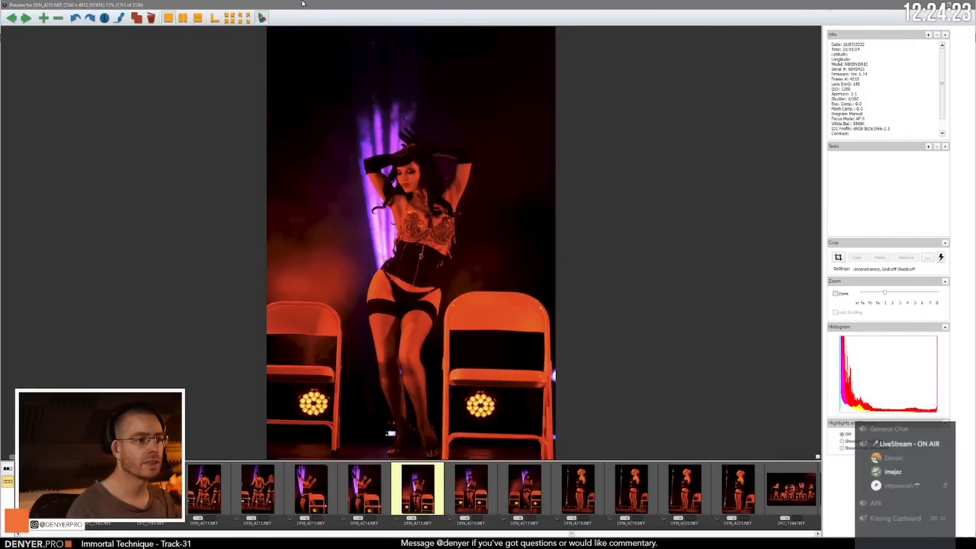
{"action": "key", "text": "Right"}
{"action": "key", "text": "Right"}
{"action": "key", "text": "Right"}
{"action": "key", "text": "Right"}
{"action": "key", "text": "Right"}
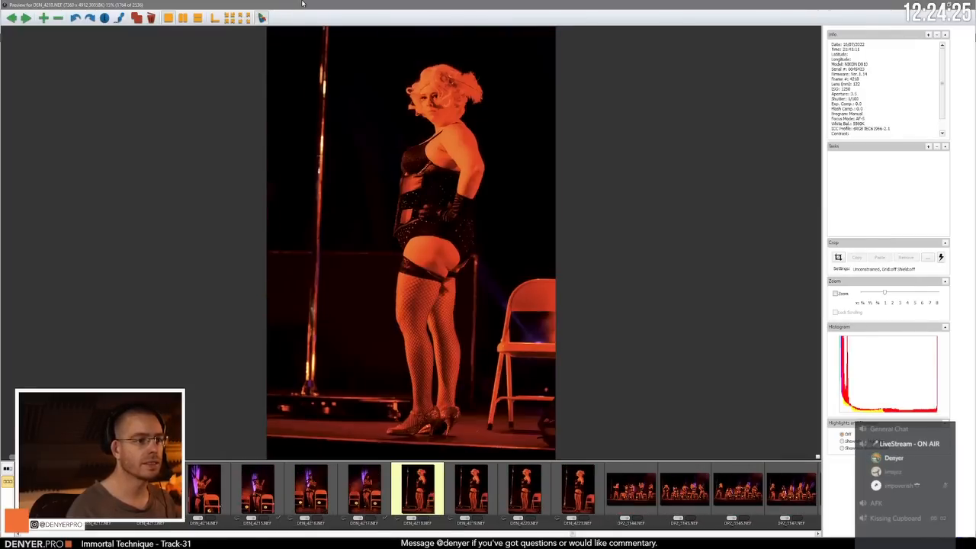
Step: Compare the near-identical standing shots DEN_4218.NEF to DEN_4221.NEF and advance to the wide group shot DP2_3145.NEF
{"action": "key", "text": "Left"}
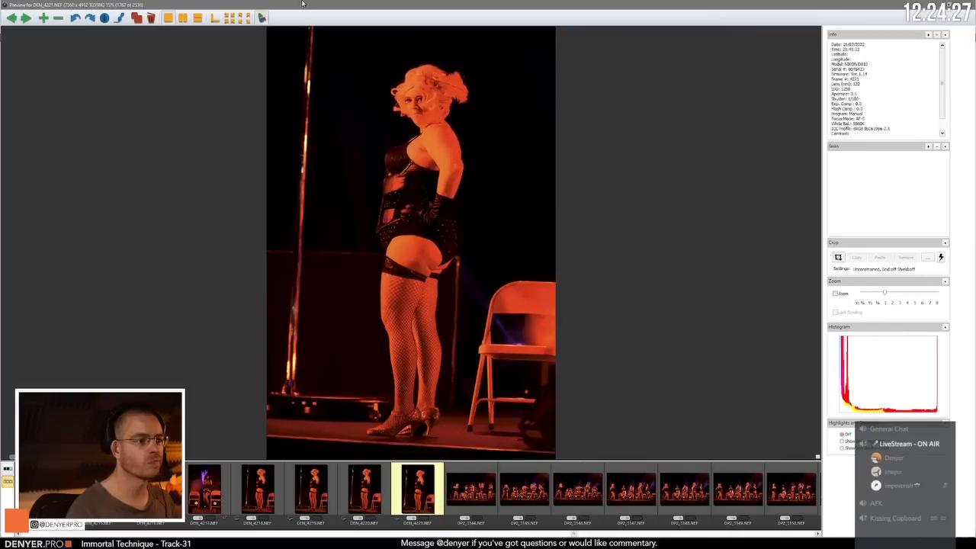
{"action": "key", "text": "Left"}
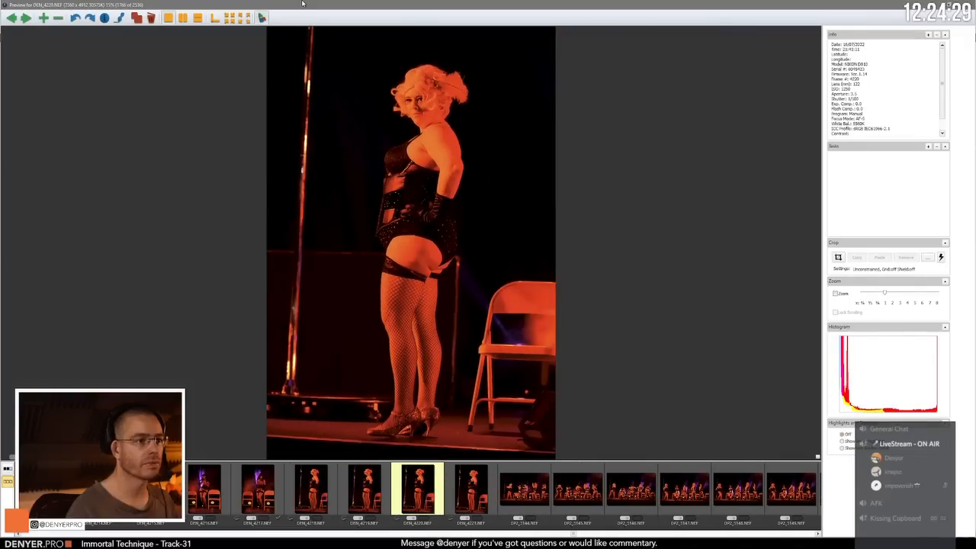
{"action": "key", "text": "Right"}
{"action": "key", "text": "Right"}
{"action": "key", "text": "Right"}
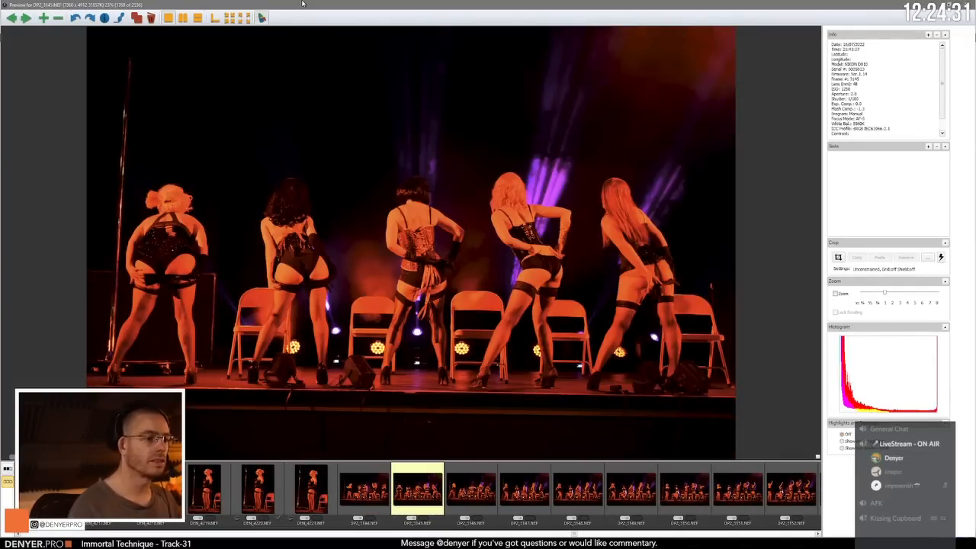
Step: Review the wide group poses from DP2_3146.NEF on and compare DP2_3148.NEF with DP2_3149.NEF
{"action": "key", "text": "Right"}
{"action": "key", "text": "Right"}
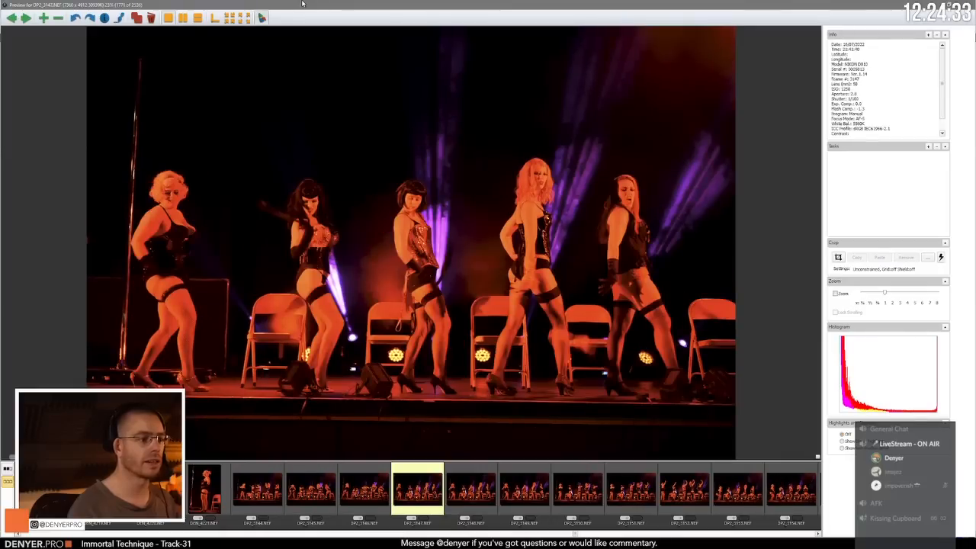
{"action": "key", "text": "Right"}
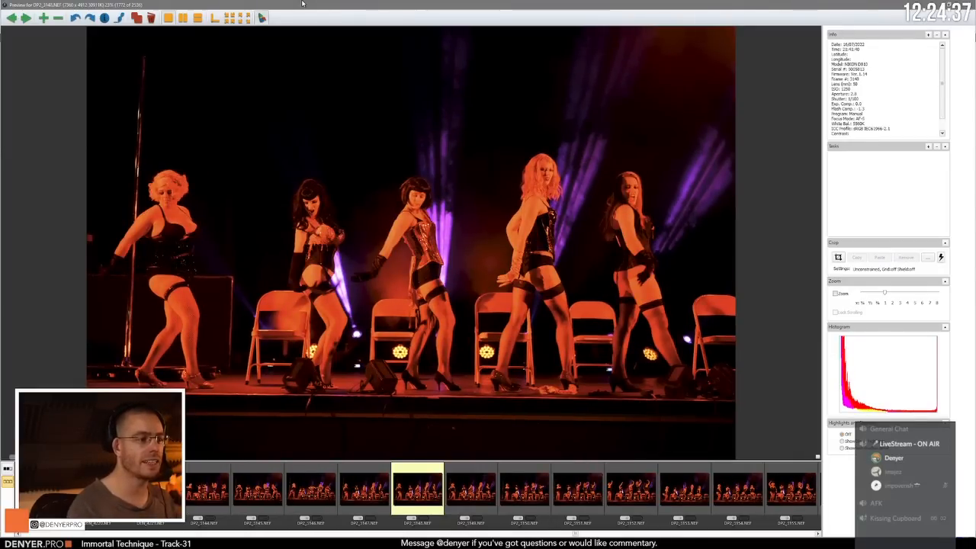
{"action": "key", "text": "Right"}
{"action": "key", "text": "Right"}
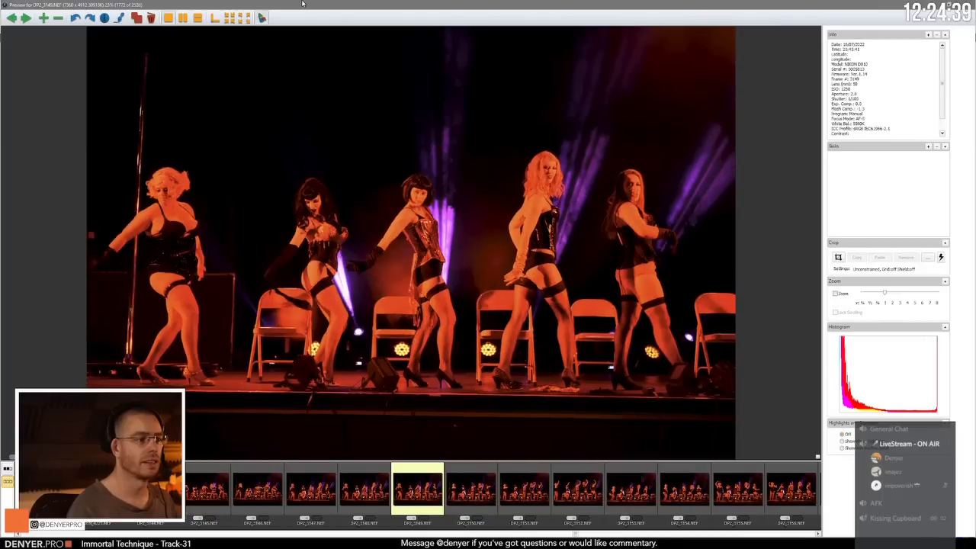
{"action": "key", "text": "Left"}
{"action": "key", "text": "Left"}
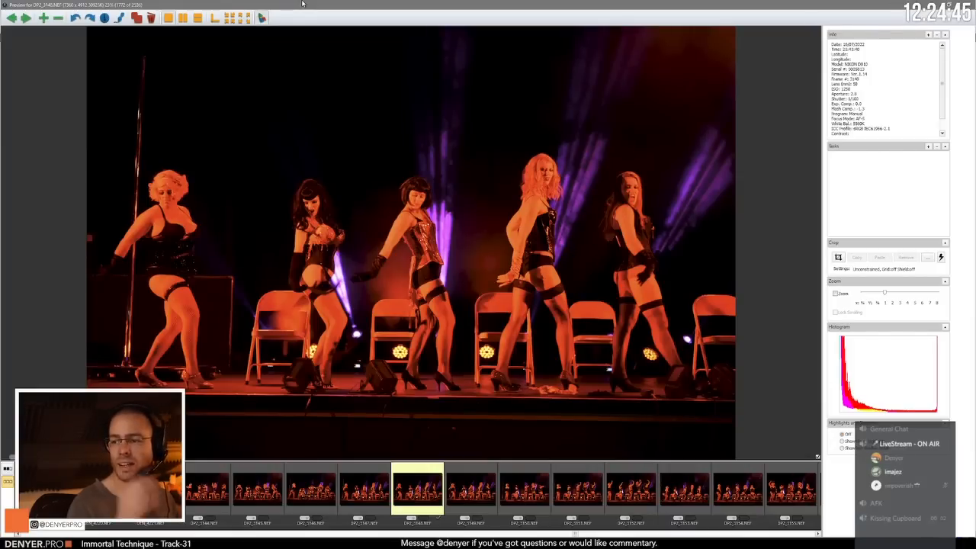
{"action": "key", "text": "Right"}
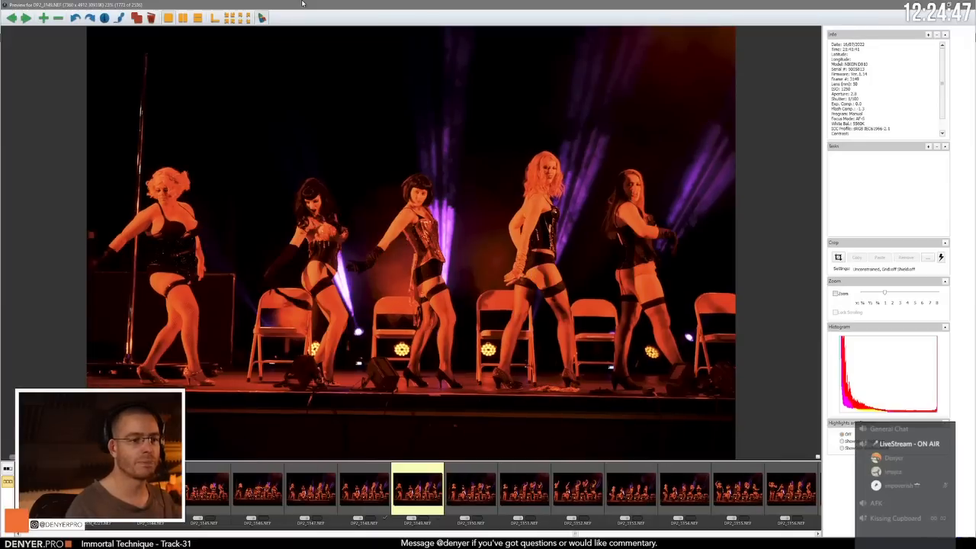
Step: Review the wide group shots from DP2_3150.NEF to the crouching pose in DP2_3153.NEF
{"action": "key", "text": "Right"}
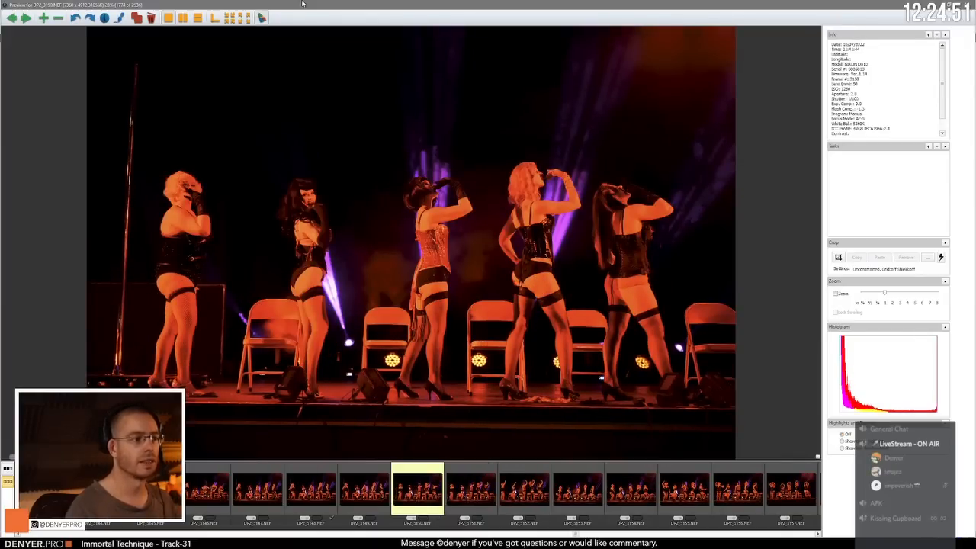
{"action": "key", "text": "Right"}
{"action": "key", "text": "Right"}
{"action": "key", "text": "Right"}
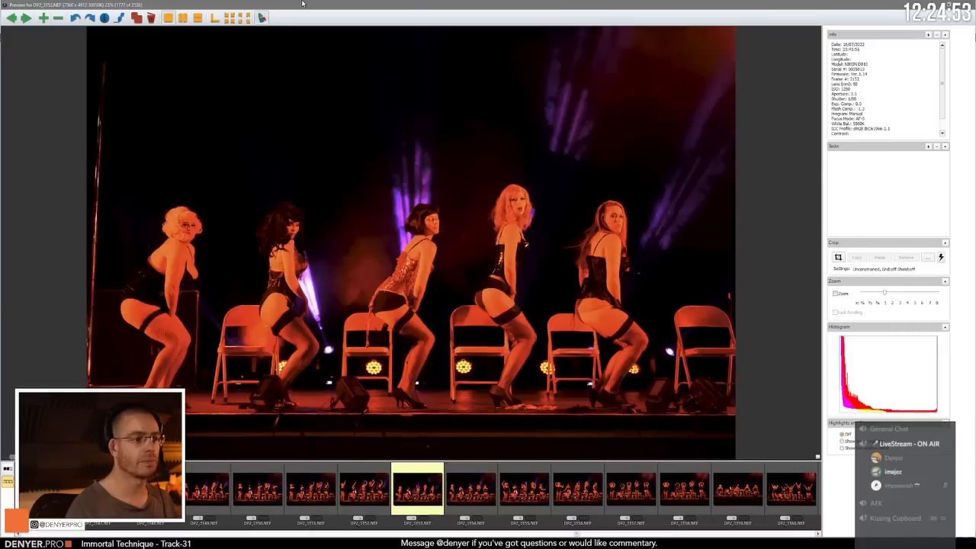
Step: Compare the wide dance shots DP2_3154.NEF and DP2_3155.NEF, and advance to the raised-arms pose in DP2_3158.NEF
{"action": "key", "text": "Right"}
{"action": "key", "text": "Left"}
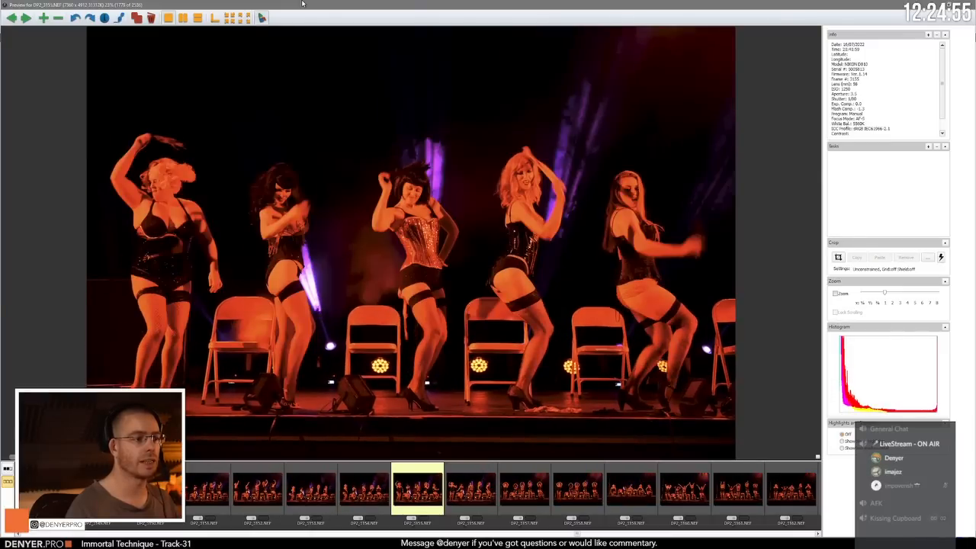
{"action": "key", "text": "Right"}
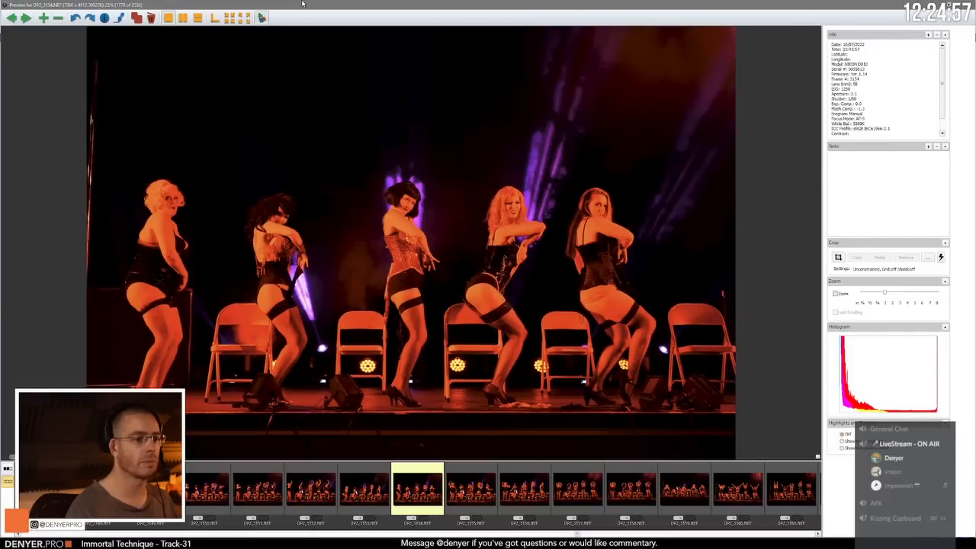
{"action": "key", "text": "Right"}
{"action": "key", "text": "Right"}
{"action": "key", "text": "Right"}
{"action": "key", "text": "Right"}
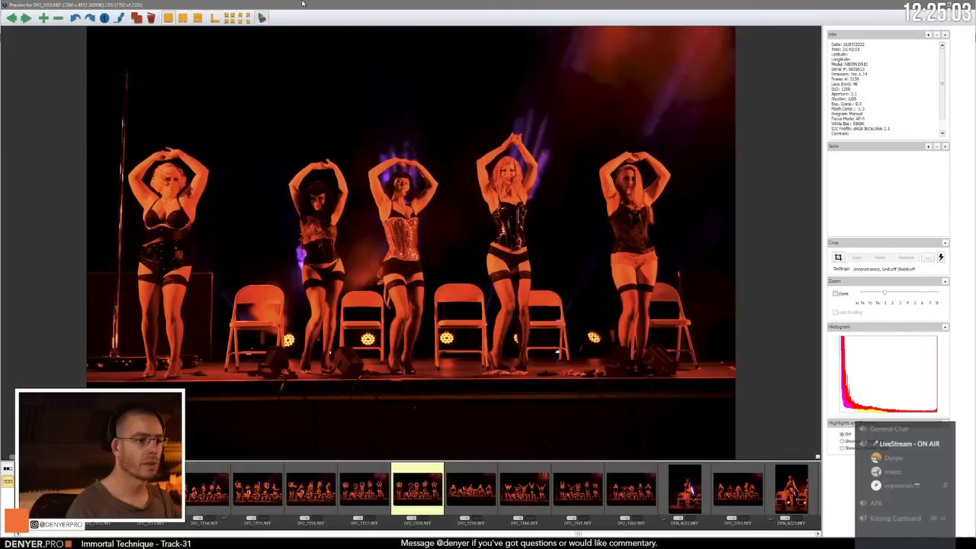
Step: Compare DP2_3158.NEF with the preceding similar group frames and advance to the kneeling pose in DP2_3159.NEF
{"action": "key", "text": "Left"}
{"action": "key", "text": "Left"}
{"action": "key", "text": "Right"}
{"action": "key", "text": "Right"}
Step: Compare the wide group frames DP2_3159.NEF to DP2_3162.NEF by going back and forth through them, ending on DP2_3162.NEF
{"action": "key", "text": "Right"}
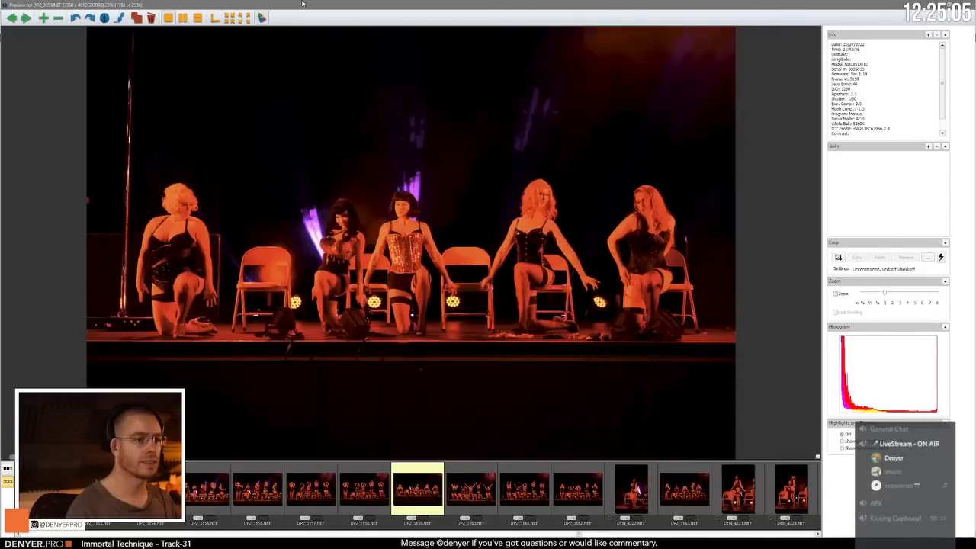
{"action": "key", "text": "Right"}
{"action": "key", "text": "Right"}
{"action": "key", "text": "Right"}
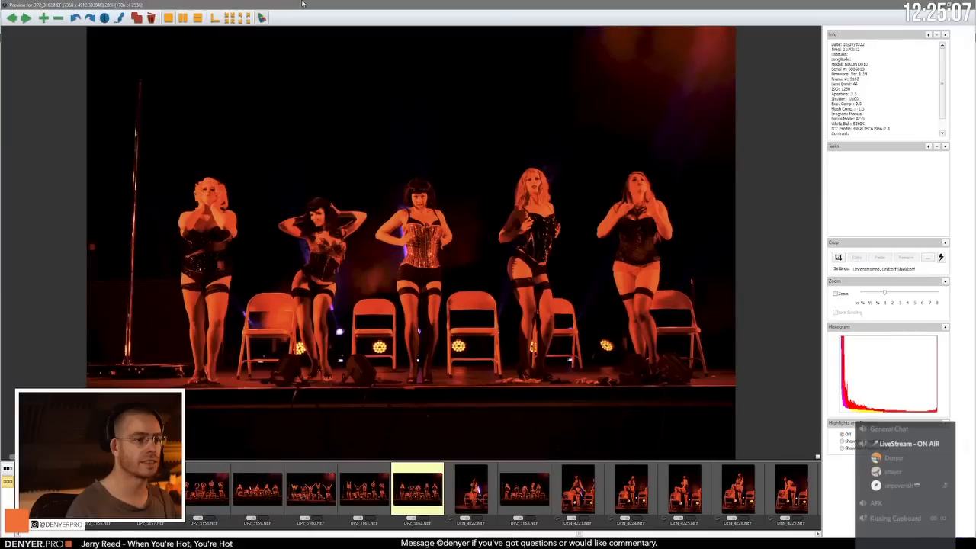
{"action": "key", "text": "Right"}
{"action": "key", "text": "Left"}
{"action": "key", "text": "Left"}
{"action": "key", "text": "Left"}
{"action": "key", "text": "Left"}
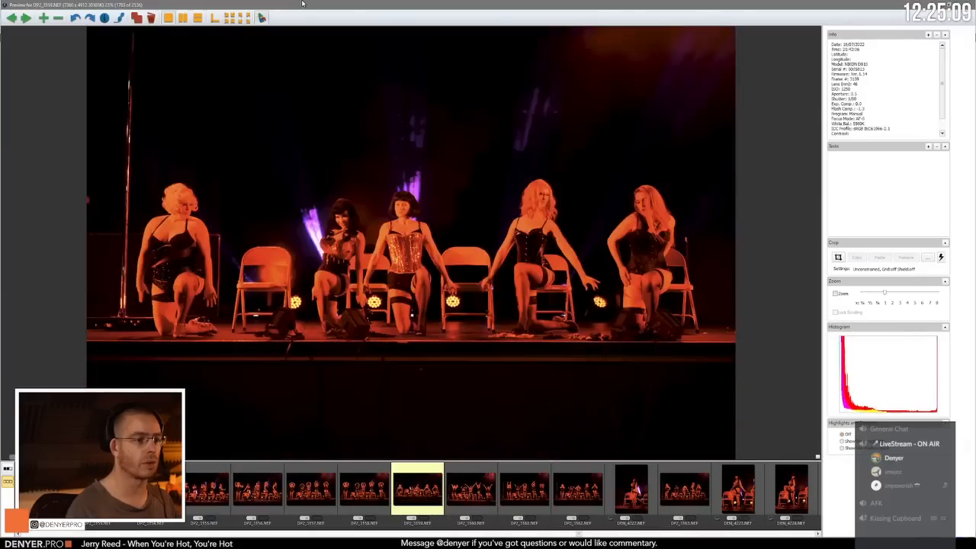
{"action": "key", "text": "Right"}
Step: Compare the wide group shot DP2_3162.NEF with DEN_4222.NEF, and advance through the solo chair poses to DEN_4227.NEF
{"action": "key", "text": "Right"}
{"action": "key", "text": "Right"}
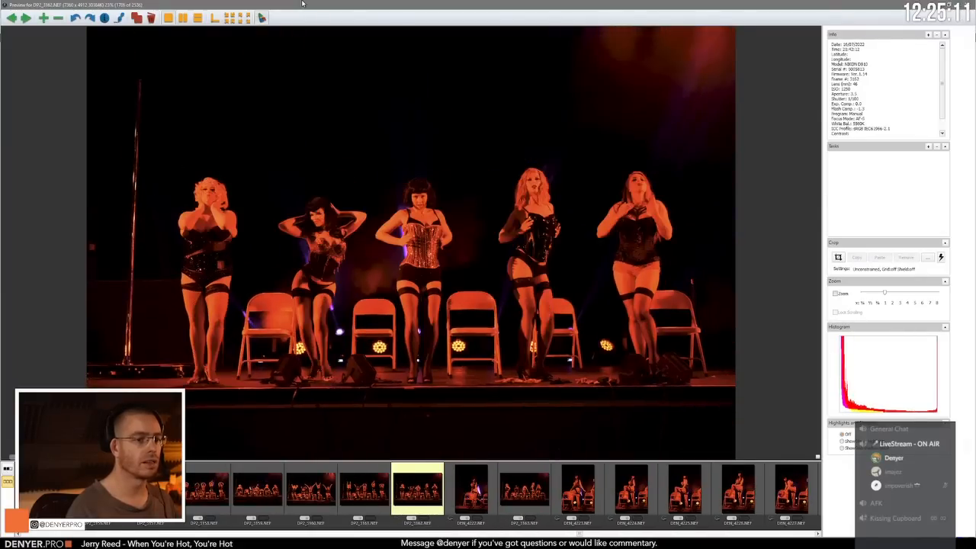
{"action": "key", "text": "Right"}
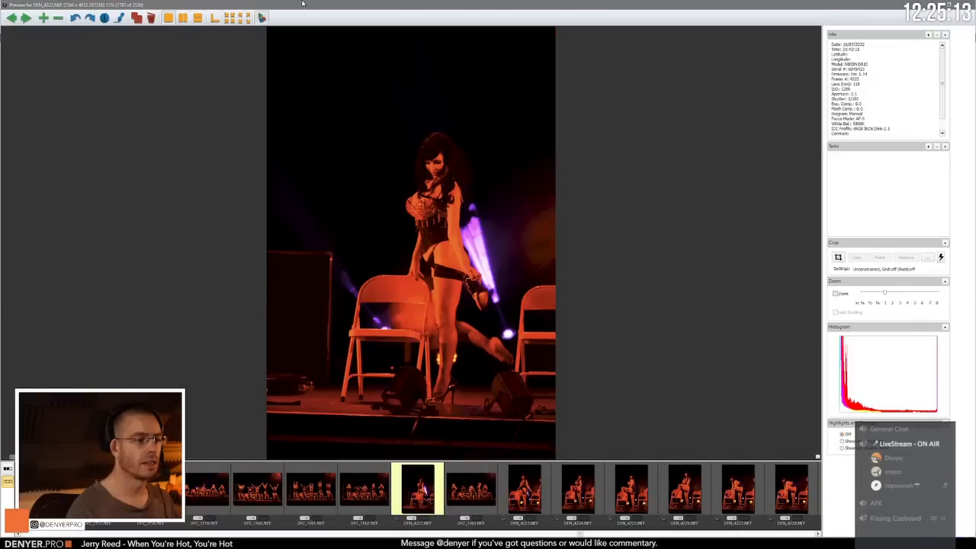
{"action": "key", "text": "Left"}
{"action": "key", "text": "Right"}
{"action": "key", "text": "Right"}
{"action": "key", "text": "Right"}
{"action": "key", "text": "Right"}
{"action": "key", "text": "Right"}
{"action": "key", "text": "Right"}
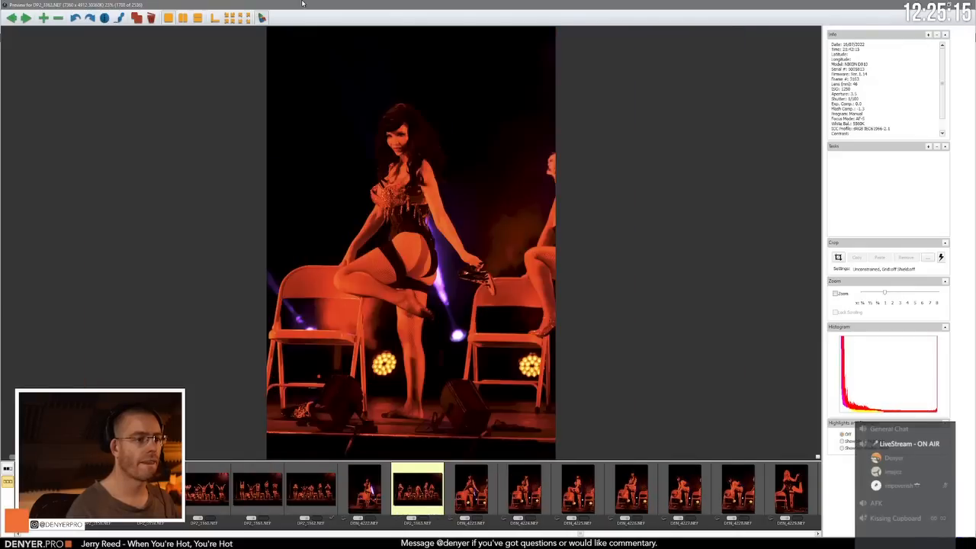
Step: Compare the bent-over chair poses DEN_4227.NEF and DEN_4228.NEF, and review the raised-leg shots up to DEN_4231.NEF
{"action": "key", "text": "Right"}
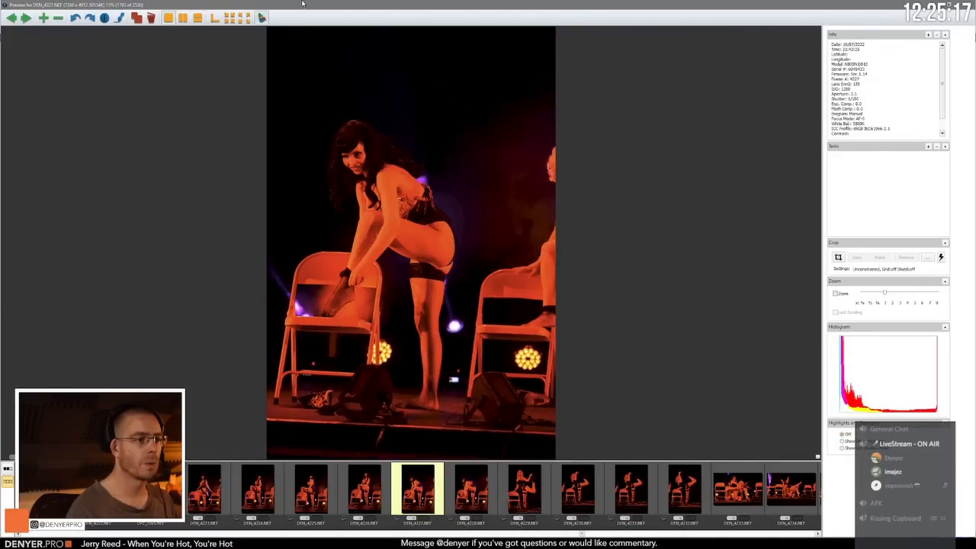
{"action": "key", "text": "Right"}
{"action": "key", "text": "Left"}
{"action": "key", "text": "Right"}
{"action": "key", "text": "Right"}
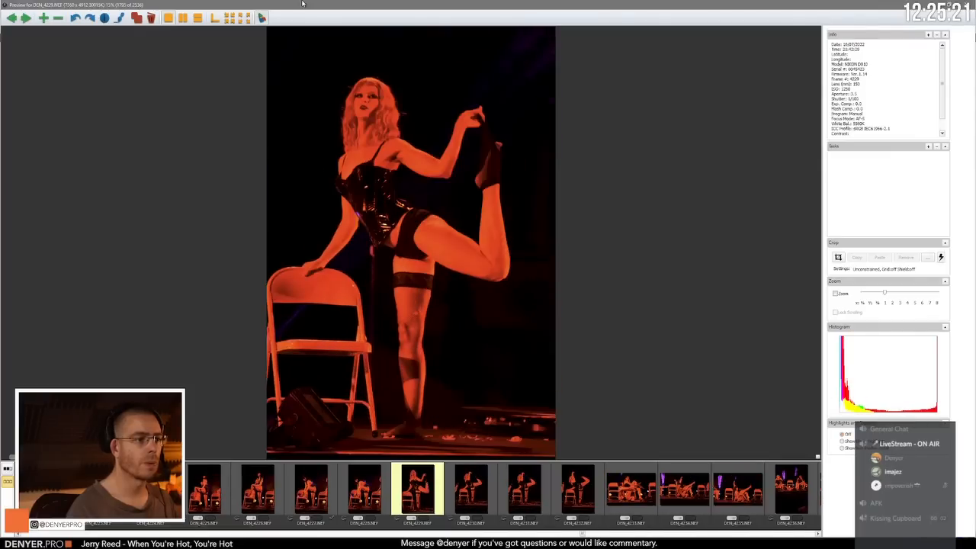
{"action": "key", "text": "Right"}
Step: Review the chair and floor poses from DEN_4232.NEF to the kneeling shot DEN_4239.NEF
{"action": "key", "text": "Right"}
{"action": "key", "text": "Right"}
{"action": "key", "text": "Left"}
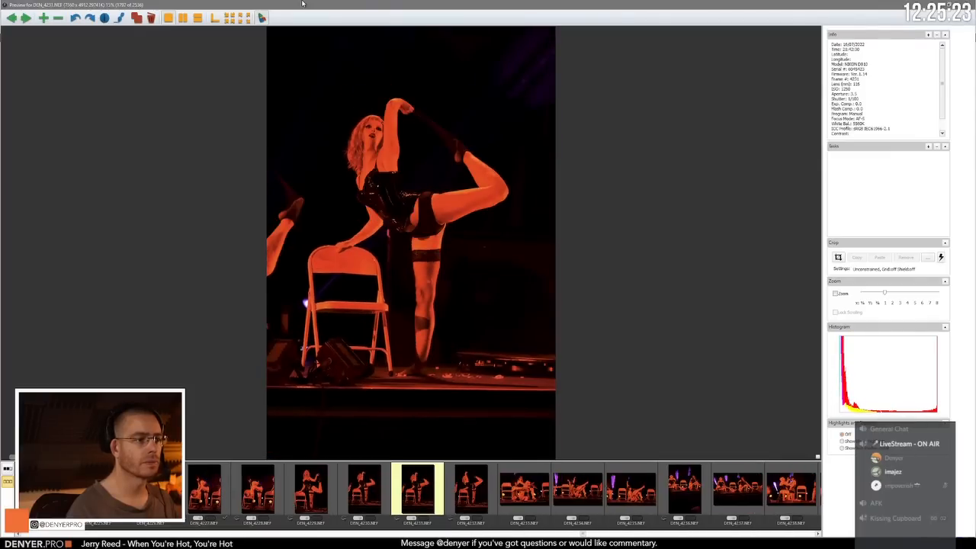
{"action": "key", "text": "Right"}
{"action": "key", "text": "Right"}
{"action": "key", "text": "Right"}
{"action": "key", "text": "Right"}
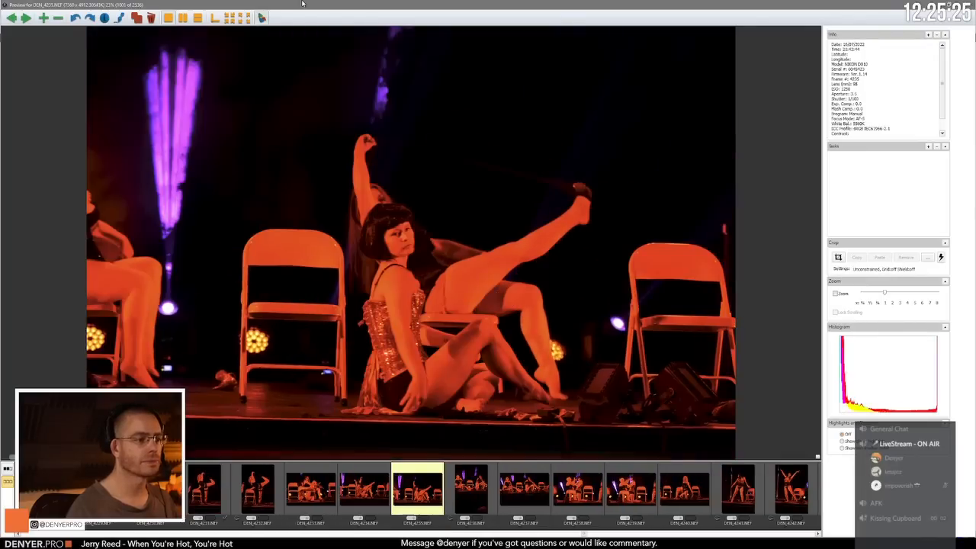
{"action": "key", "text": "Right"}
{"action": "key", "text": "Right"}
{"action": "key", "text": "Right"}
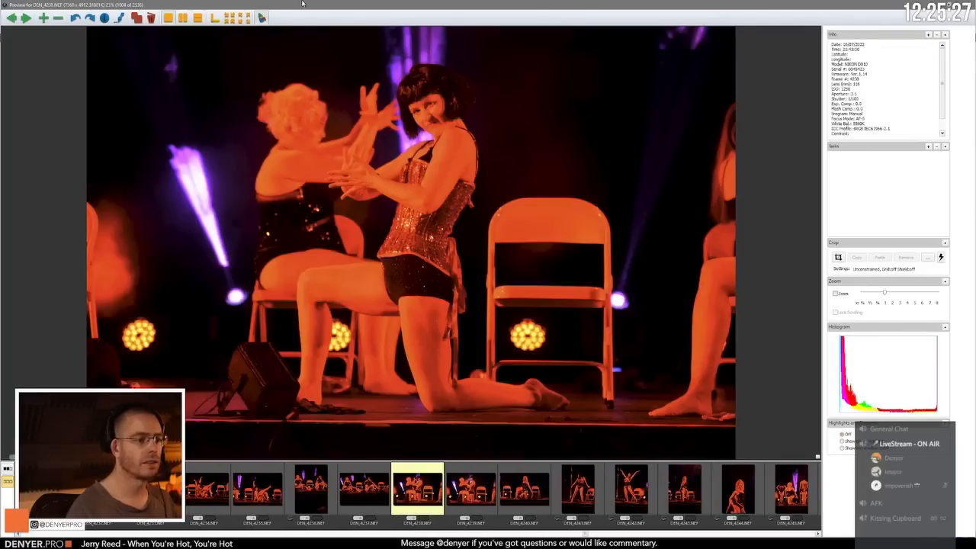
{"action": "key", "text": "Right"}
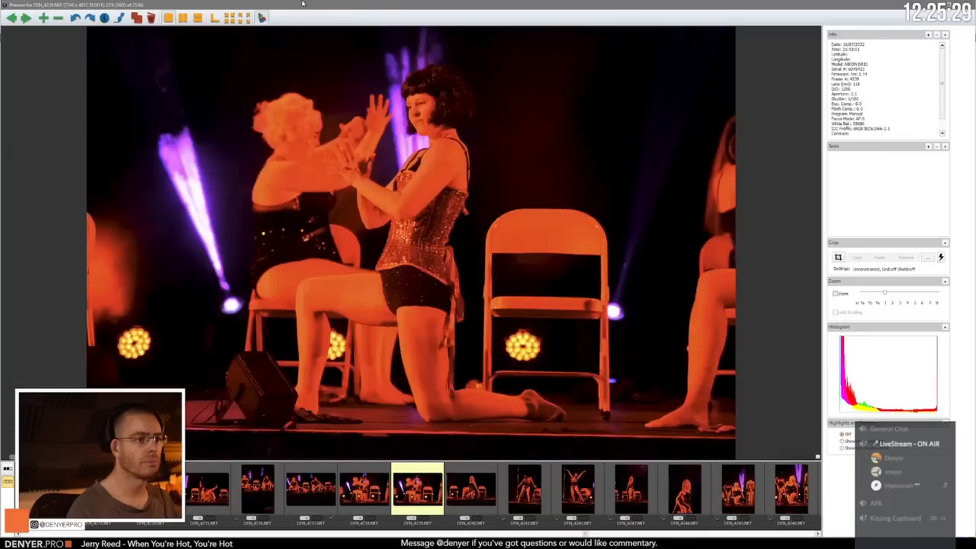
Step: Review the portraits from DEN_4240.NEF onward, recheck the frames around DEN_4244.NEF, and advance to the kneeling blonde performer in DEN_4246.NEF
{"action": "key", "text": "Right"}
{"action": "key", "text": "Right"}
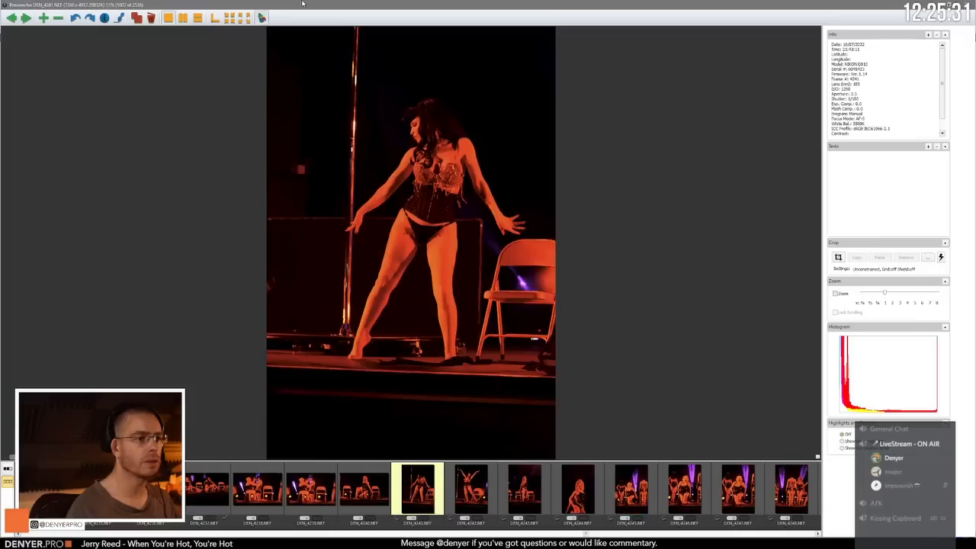
{"action": "key", "text": "Right"}
{"action": "key", "text": "Right"}
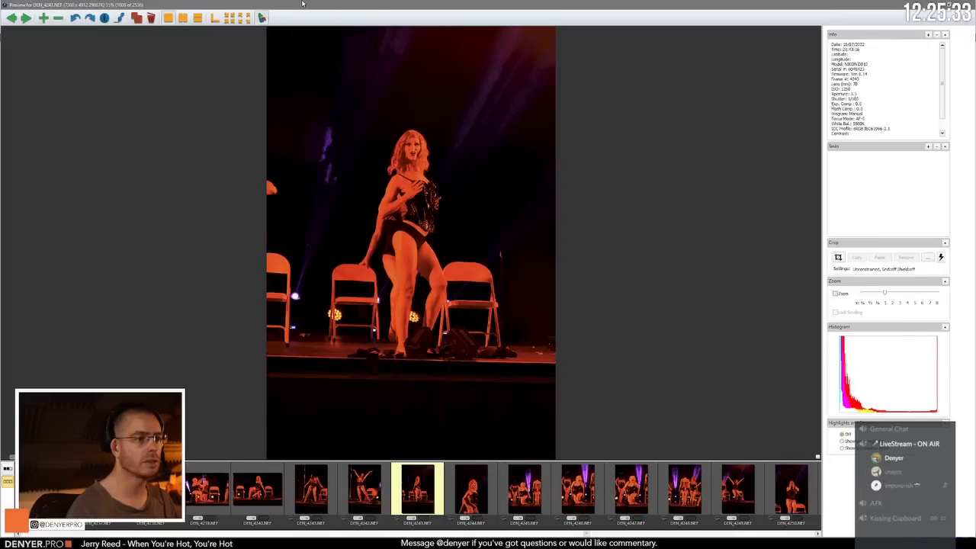
{"action": "key", "text": "Right"}
{"action": "key", "text": "Right"}
{"action": "key", "text": "Left"}
Step: Compare the kneeling frames DEN_4245.NEF to DEN_4248.NEF back and forth, and advance to the outstretched-arms pose in DEN_4249.NEF
{"action": "key", "text": "Right"}
{"action": "key", "text": "Right"}
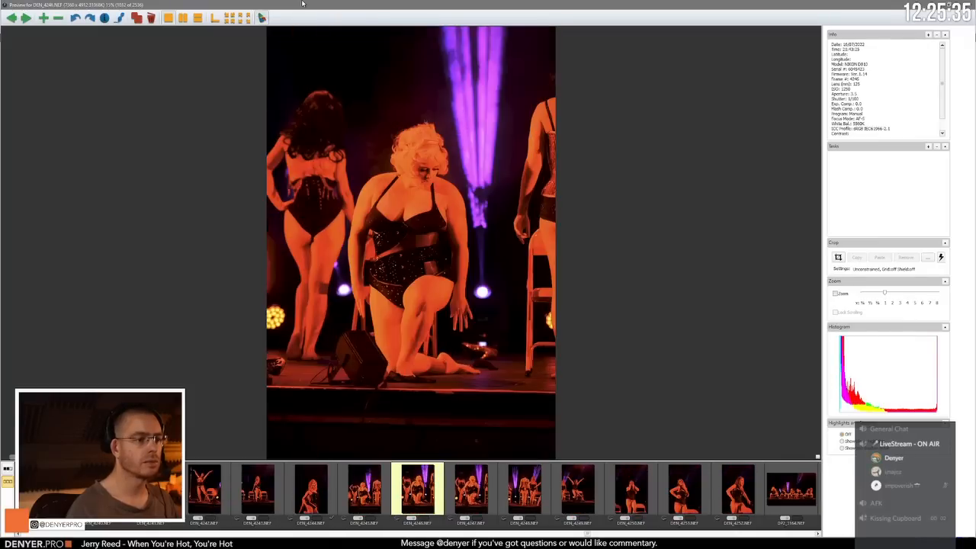
{"action": "key", "text": "Right"}
{"action": "key", "text": "Left"}
{"action": "key", "text": "Left"}
{"action": "key", "text": "Right"}
{"action": "key", "text": "Right"}
{"action": "key", "text": "Right"}
{"action": "key", "text": "Right"}
Step: Review the solo poses DEN_4250.NEF to DEN_4252.NEF and advance to the wide seated group shot DP2_3166.NEF
{"action": "key", "text": "Right"}
{"action": "key", "text": "Left"}
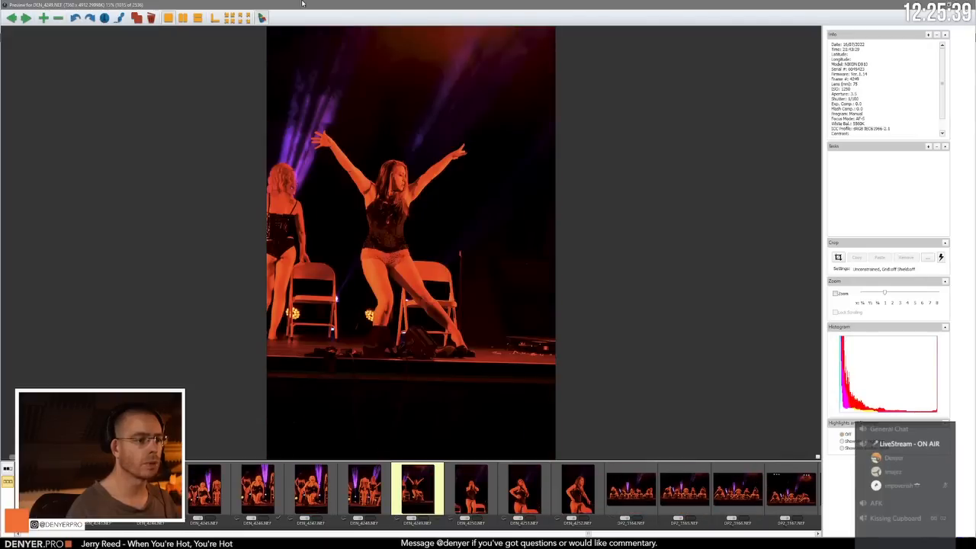
{"action": "key", "text": "Right"}
Step: Compare the wide seated group frames DP2_3164.NEF to DP2_3167.NEF by going back and forth, ending on DP2_3167.NEF
{"action": "key", "text": "Right"}
{"action": "key", "text": "Right"}
{"action": "key", "text": "Right"}
{"action": "key", "text": "Right"}
{"action": "key", "text": "Right"}
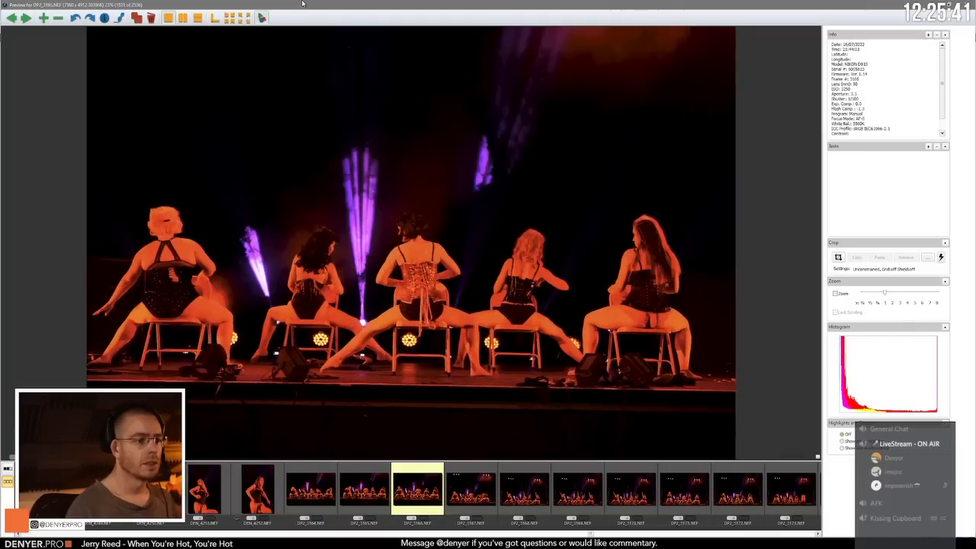
{"action": "key", "text": "Right"}
{"action": "key", "text": "Left"}
{"action": "key", "text": "Left"}
{"action": "key", "text": "Left"}
Step: Compare the wide raised-arm chair shots DP2_3168.NEF to DP2_3171.NEF, ending on DP2_3170.NEF
{"action": "key", "text": "Right"}
{"action": "key", "text": "Right"}
{"action": "key", "text": "Right"}
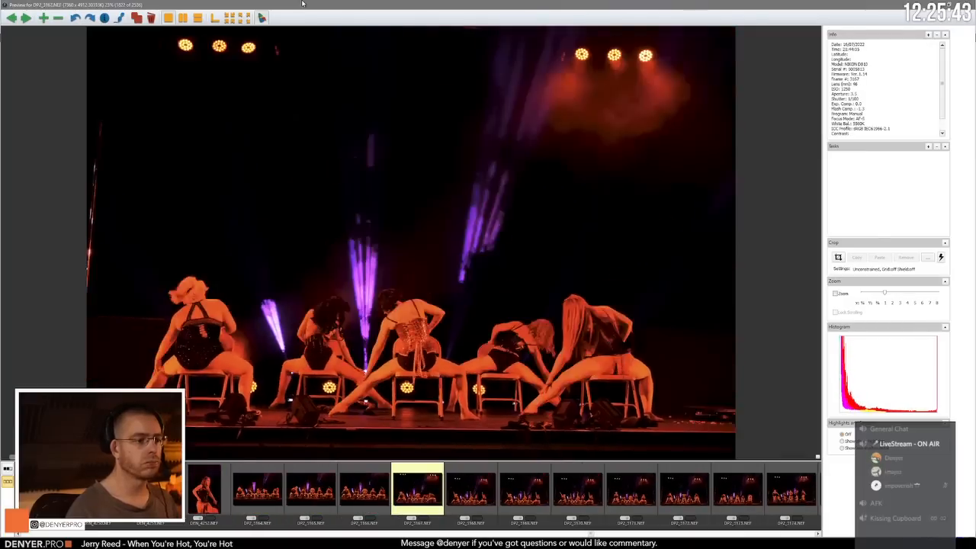
{"action": "key", "text": "Right"}
{"action": "key", "text": "Right"}
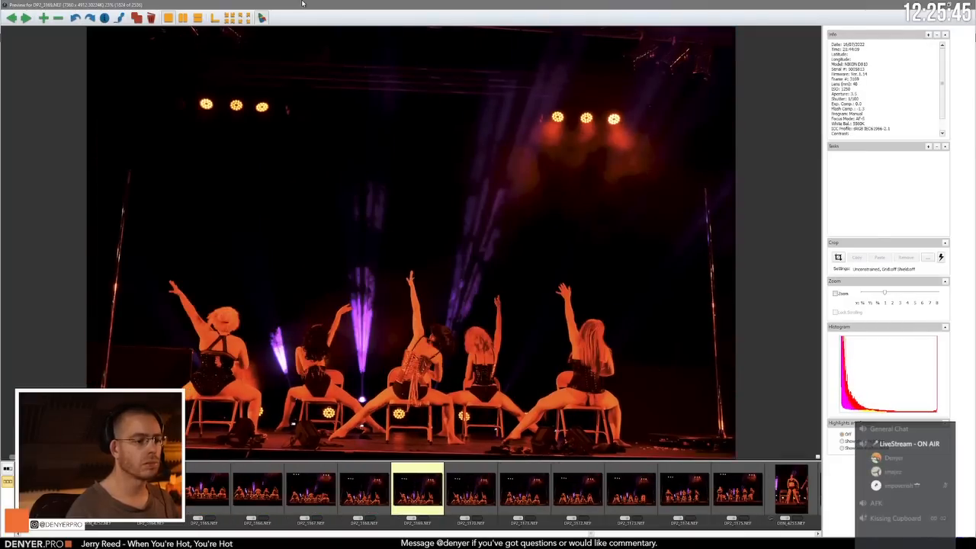
{"action": "key", "text": "Right"}
Step: Review the frames up to DEN_4253.NEF and return to the standing group shot DP2_3175.NEF
{"action": "key", "text": "Right"}
{"action": "key", "text": "Left"}
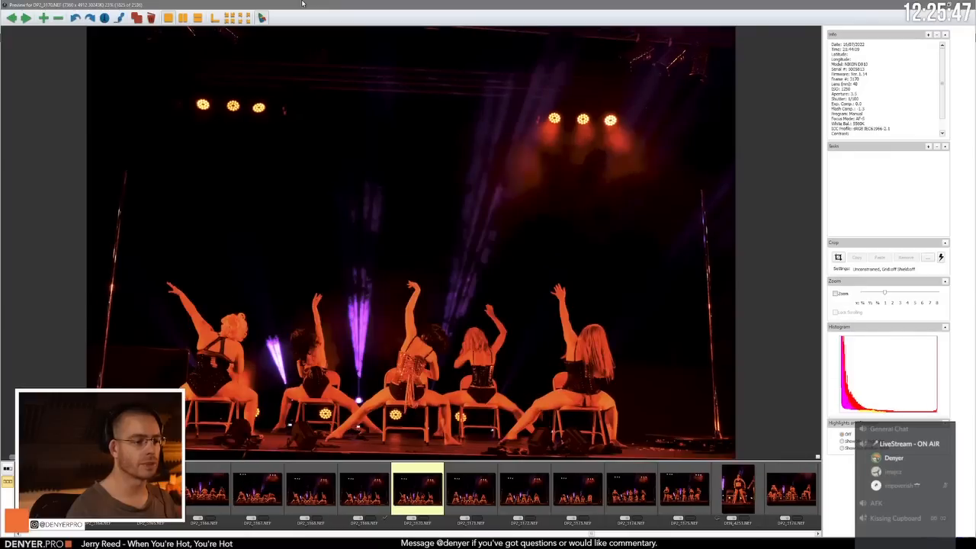
{"action": "key", "text": "Right"}
{"action": "key", "text": "Right"}
{"action": "key", "text": "Right"}
{"action": "key", "text": "Right"}
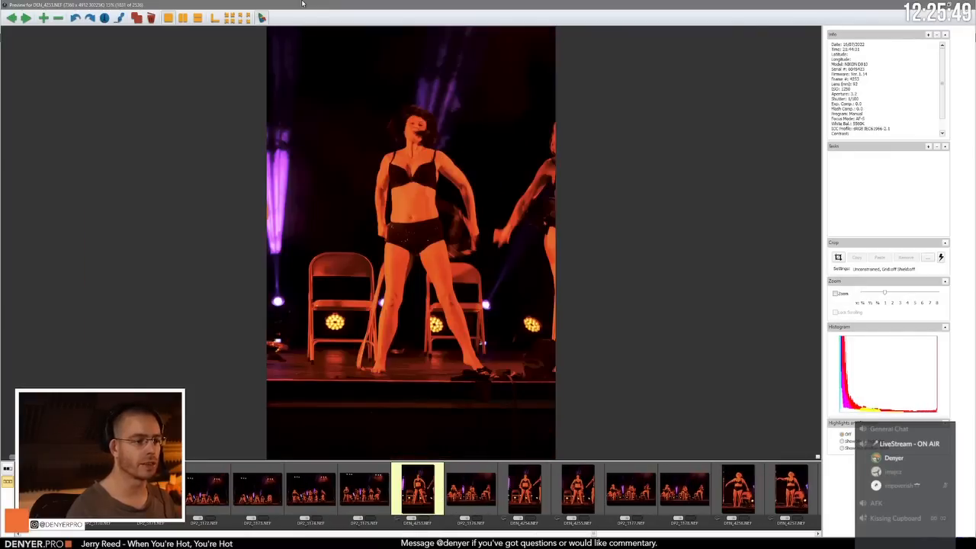
{"action": "key", "text": "Left"}
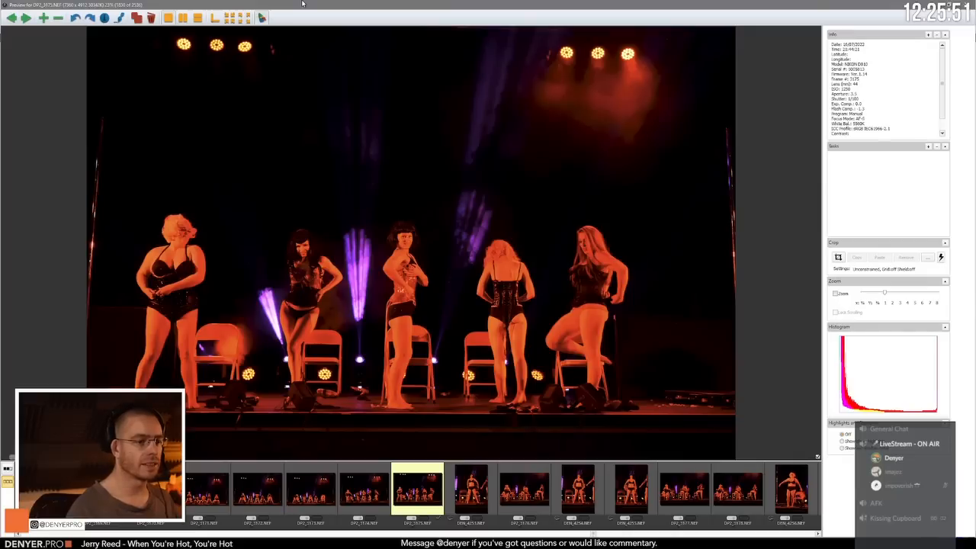
Step: Review the mixed solo and group frames from DEN_4253.NEF to the wide chair pose in DP2_3178.NEF
{"action": "key", "text": "Right"}
{"action": "key", "text": "Right"}
{"action": "key", "text": "Right"}
Step: Review the solo performer shots from DEN_4256.NEF to the foot-on-chair pose in DEN_4267.NEF
{"action": "key", "text": "Right"}
{"action": "key", "text": "Right"}
{"action": "key", "text": "Right"}
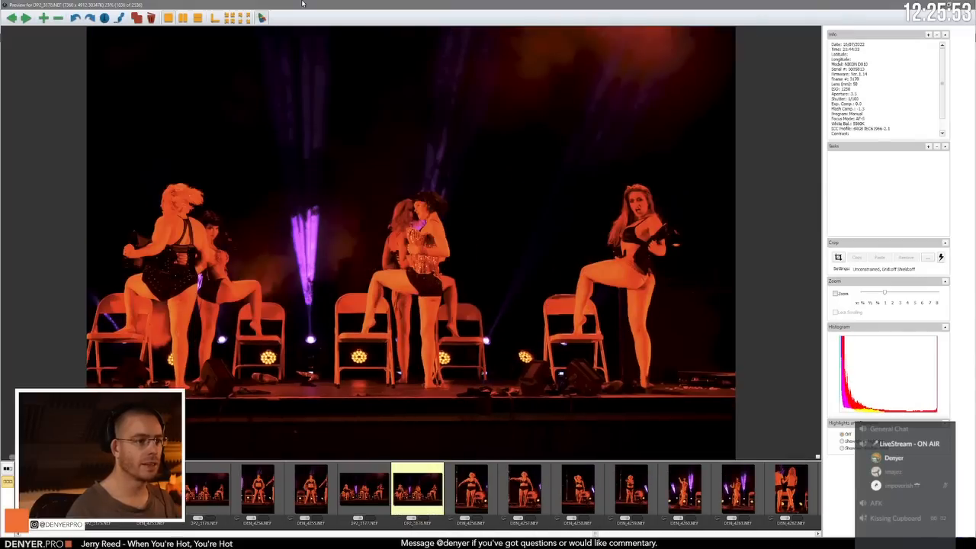
{"action": "key", "text": "Right"}
{"action": "key", "text": "Right"}
{"action": "key", "text": "Right"}
{"action": "key", "text": "Right"}
{"action": "key", "text": "Right"}
{"action": "key", "text": "Right"}
{"action": "key", "text": "Right"}
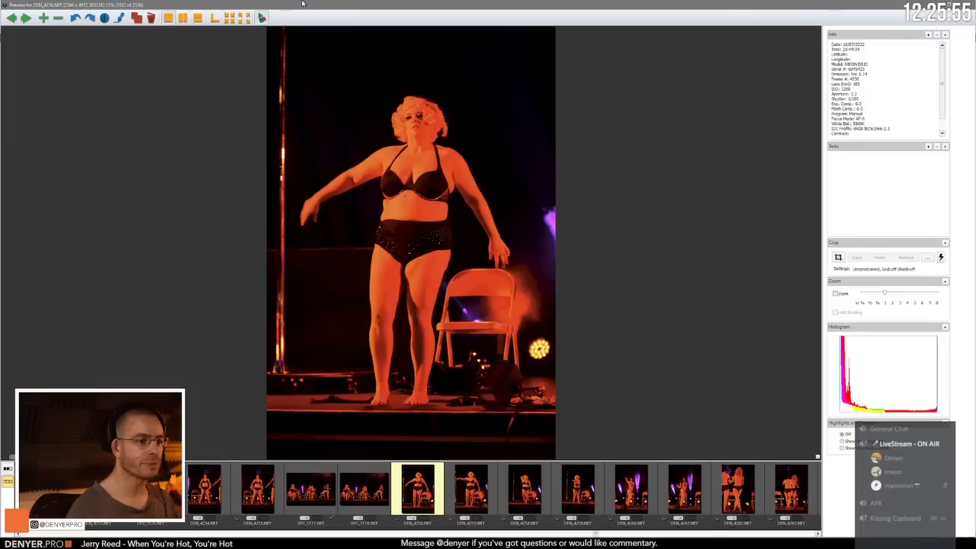
{"action": "key", "text": "Right"}
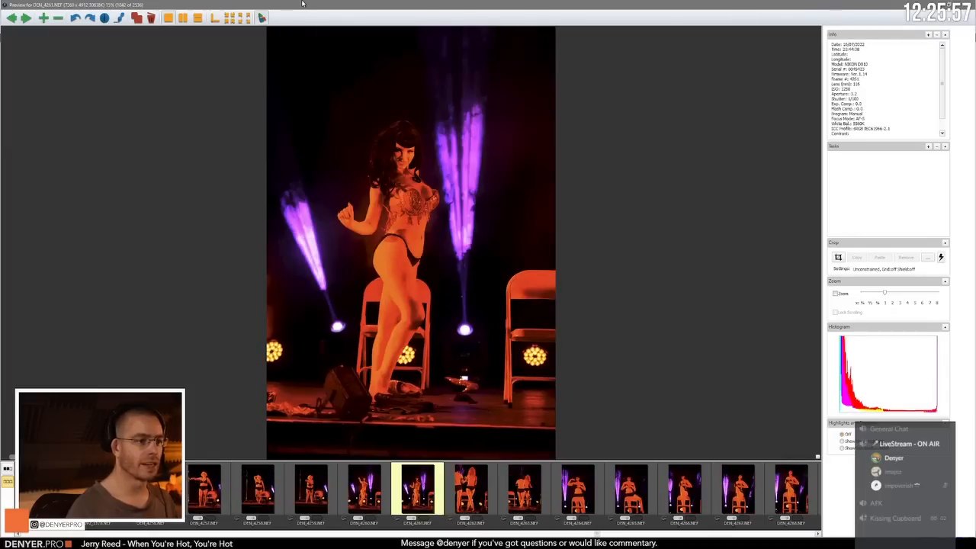
{"action": "key", "text": "Right"}
{"action": "key", "text": "Right"}
{"action": "key", "text": "Right"}
{"action": "key", "text": "Right"}
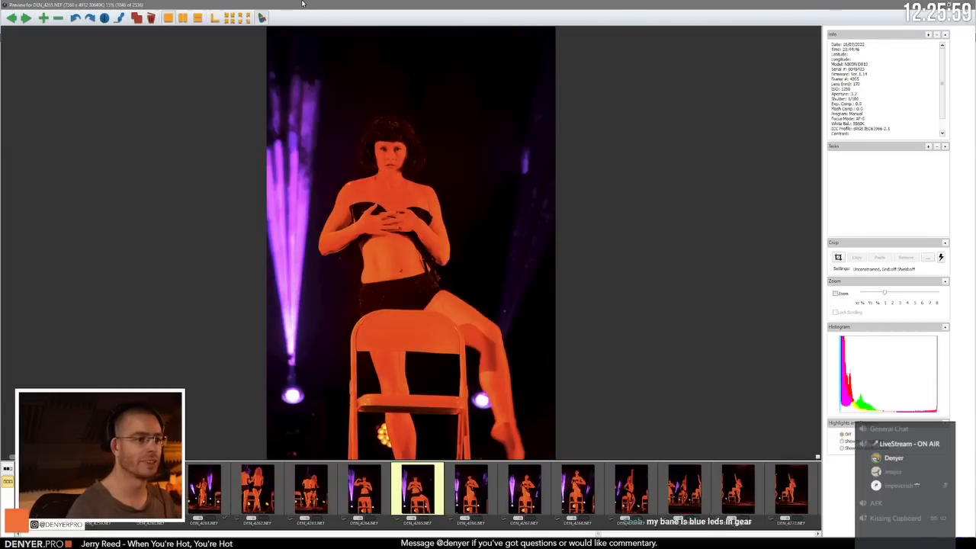
Step: Compare the raised-arm pose DEN_4269.NEF with its neighbouring frames and advance to DEN_4272.NEF
{"action": "key", "text": "Right"}
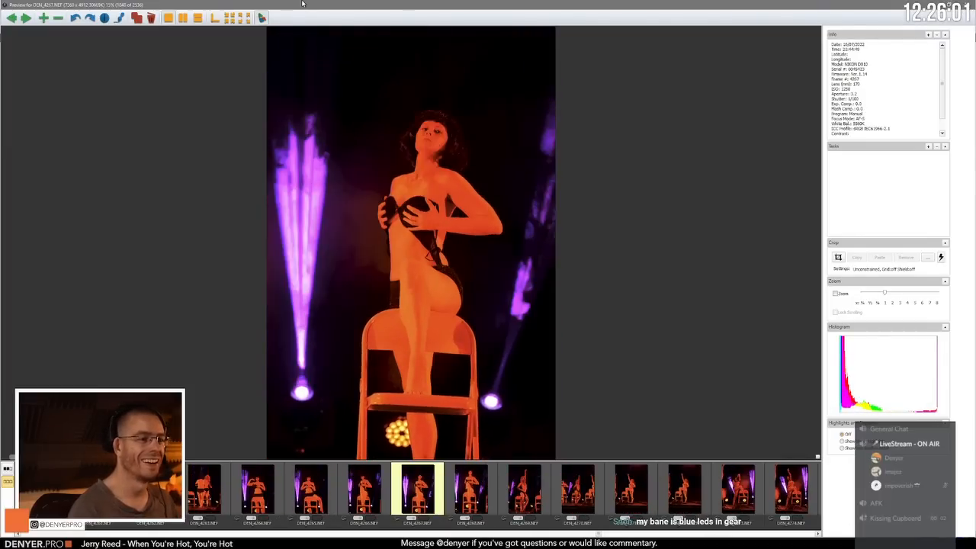
{"action": "key", "text": "Right"}
{"action": "key", "text": "Right"}
{"action": "key", "text": "Right"}
{"action": "key", "text": "Right"}
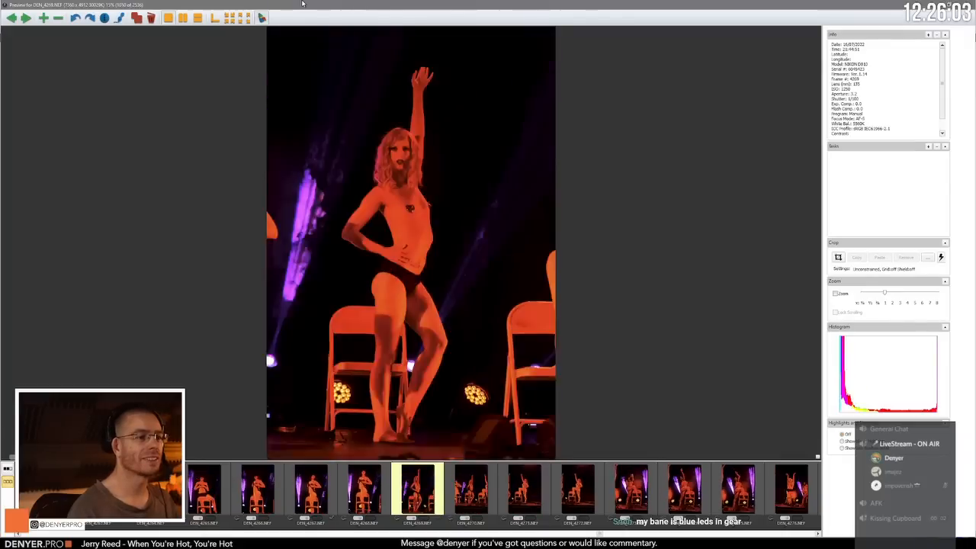
{"action": "key", "text": "Left"}
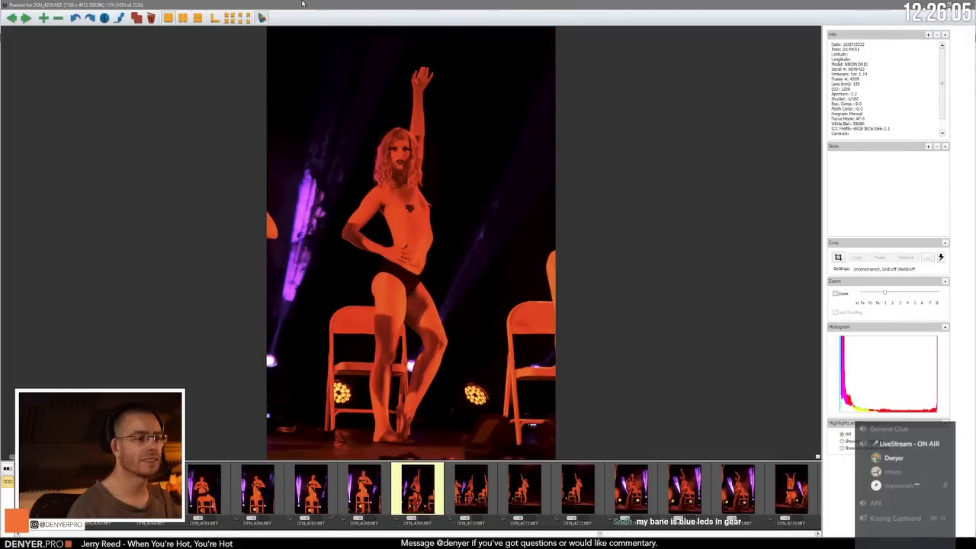
{"action": "key", "text": "Right"}
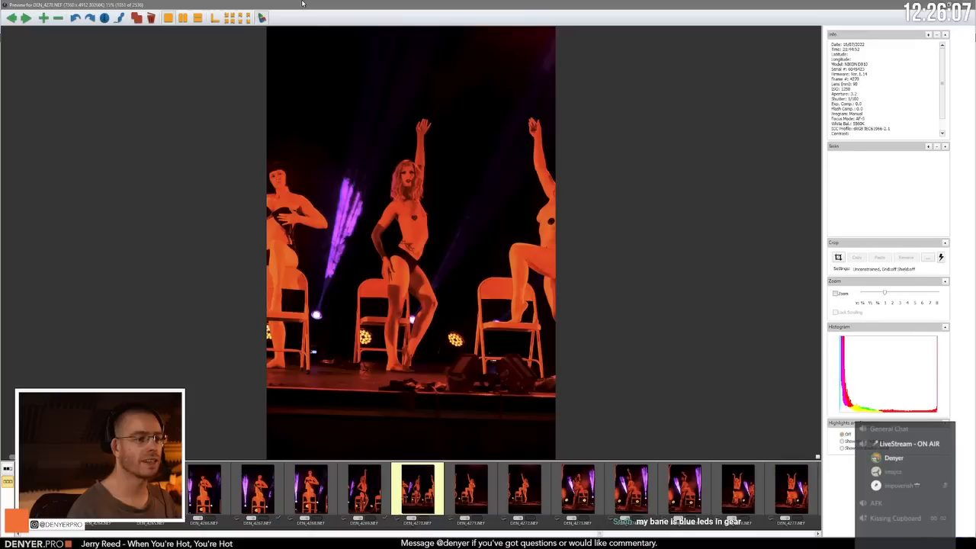
{"action": "key", "text": "Right"}
{"action": "key", "text": "Right"}
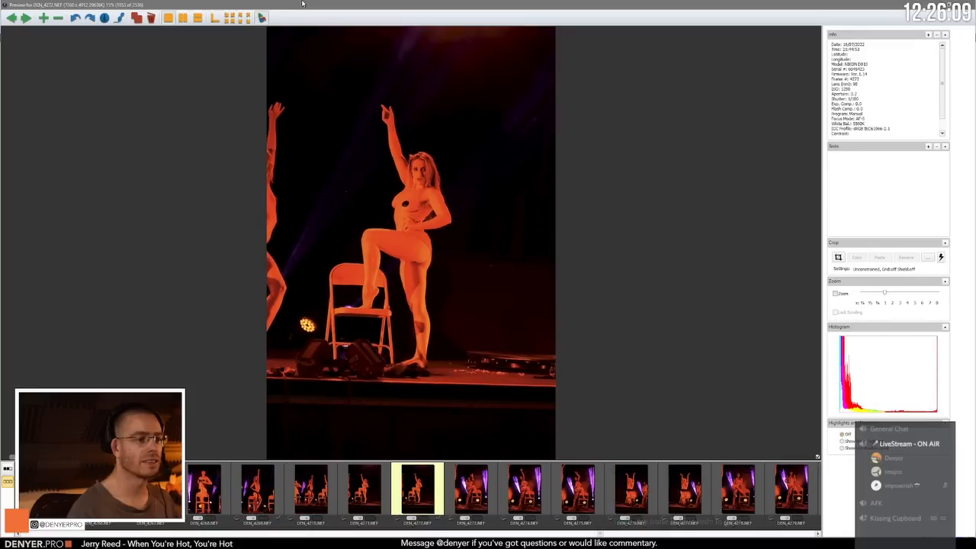
Step: Compare the foot-on-chair frames DEN_4273.NEF to DEN_4275.NEF and advance to the both-arms-raised pose in DEN_4277.NEF
{"action": "key", "text": "Right"}
{"action": "key", "text": "Right"}
{"action": "key", "text": "Right"}
{"action": "key", "text": "Left"}
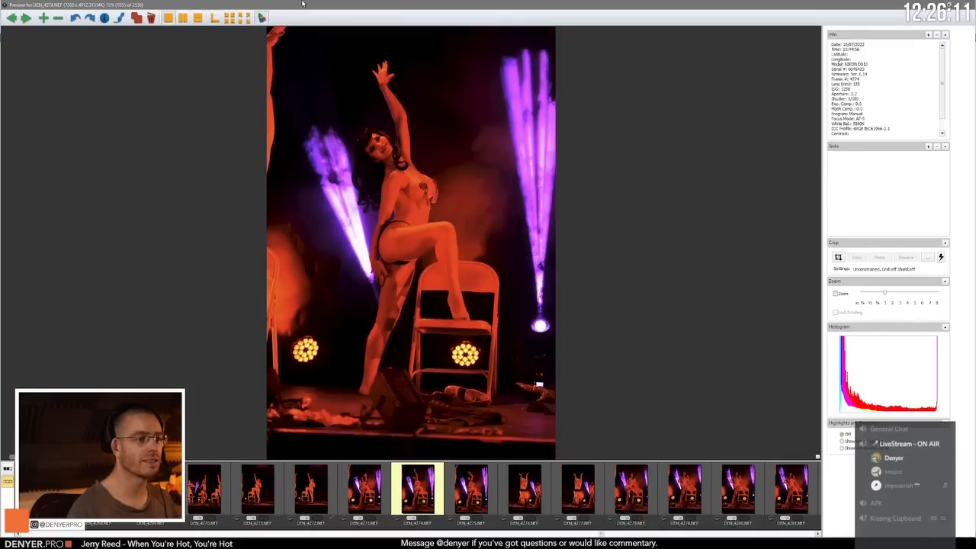
{"action": "key", "text": "Right"}
{"action": "key", "text": "Right"}
{"action": "key", "text": "Right"}
{"action": "key", "text": "Right"}
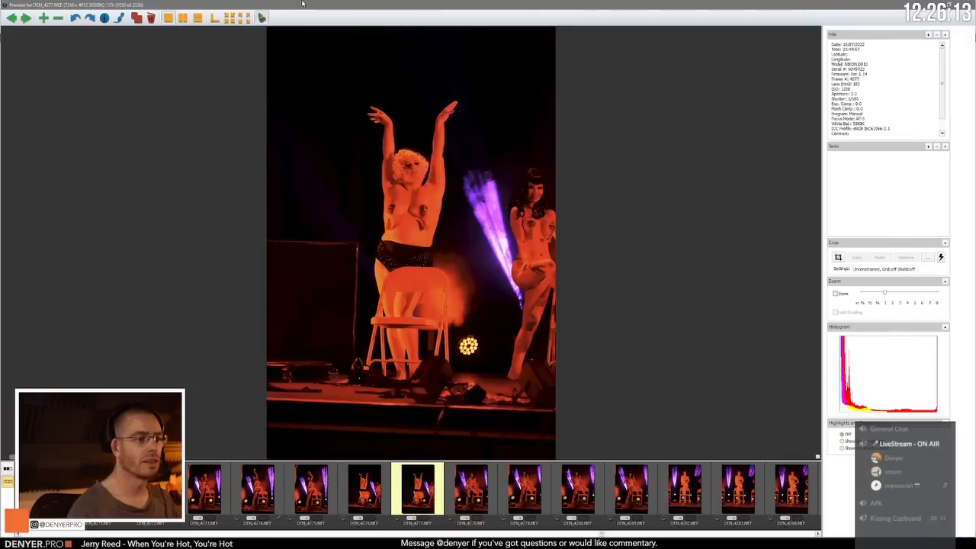
Step: Review the chair poses DEN_4278.NEF to DEN_4281.NEF and compare the following frames, ending on DEN_4284.NEF
{"action": "key", "text": "Right"}
{"action": "key", "text": "Right"}
{"action": "key", "text": "Right"}
{"action": "key", "text": "Right"}
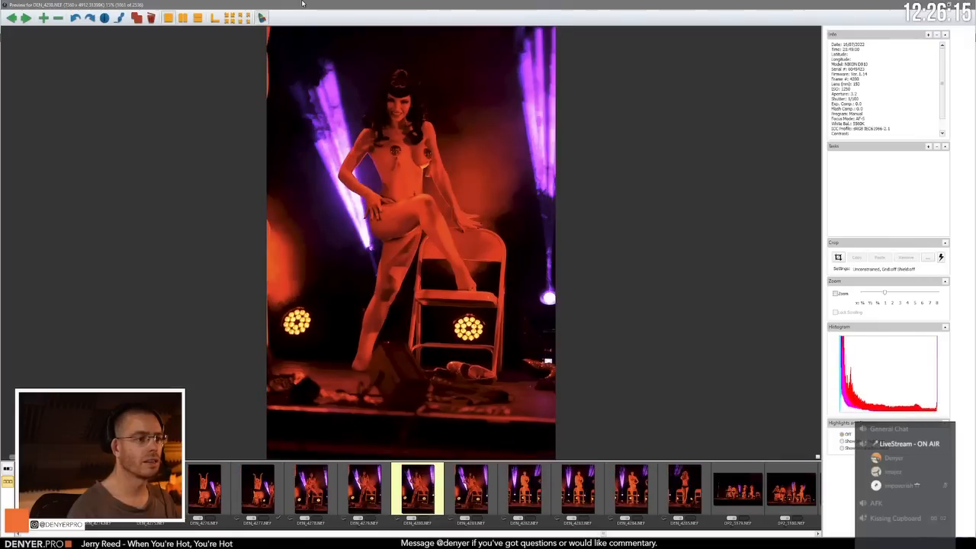
{"action": "key", "text": "Right"}
{"action": "key", "text": "Right"}
{"action": "key", "text": "Right"}
{"action": "key", "text": "Right"}
{"action": "key", "text": "Left"}
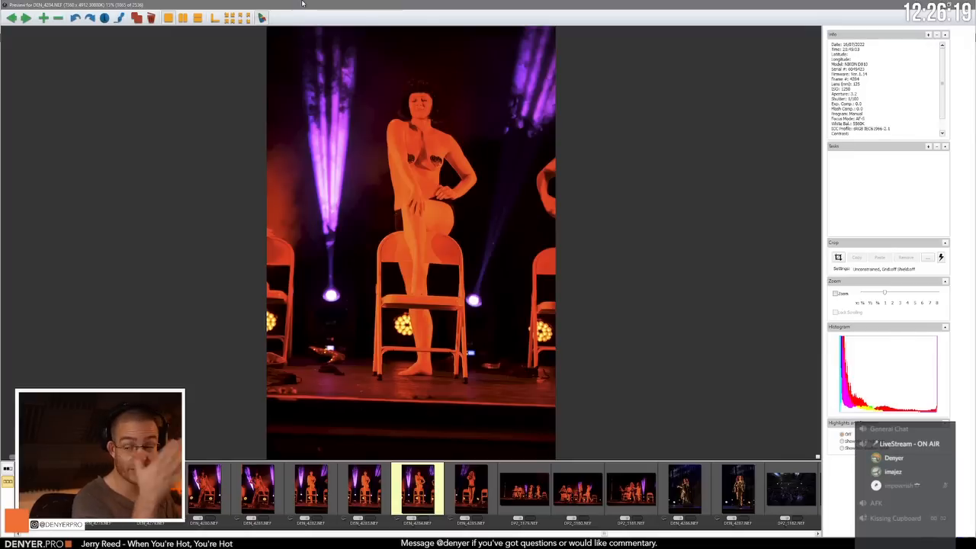
Step: Compare DEN_4284.NEF with DEN_4283.NEF, check DEN_4285.NEF, and go back to the foot-on-chair pose in DEN_4281.NEF
{"action": "key", "text": "Left"}
{"action": "key", "text": "Right"}
{"action": "key", "text": "Right"}
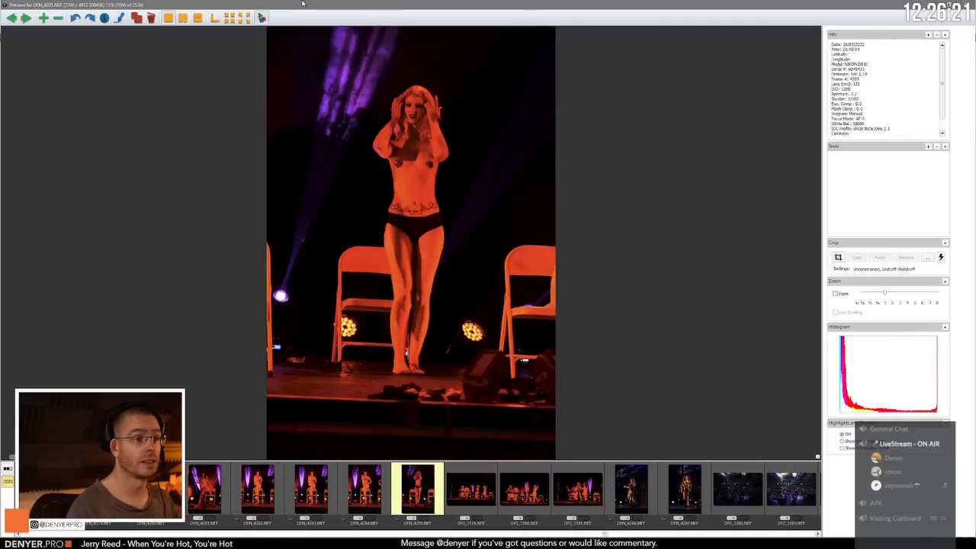
{"action": "key", "text": "Left"}
{"action": "key", "text": "Left"}
{"action": "key", "text": "Left"}
{"action": "key", "text": "Left"}
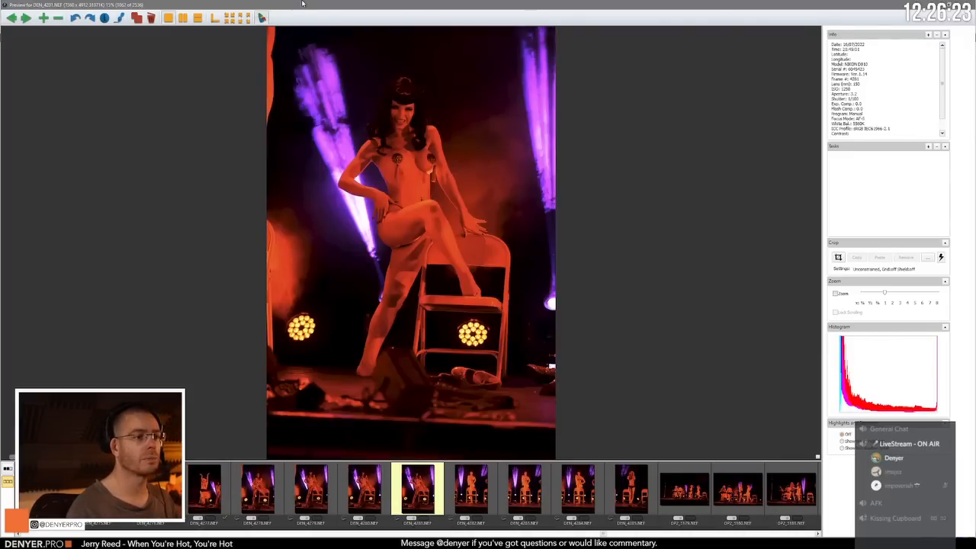
Step: Return through the solo poses, compare the wide walking shots DP2_3179.NEF to DP2_3181.NEF, and advance to the gowned performer in DEN_4286.NEF
{"action": "key", "text": "Right"}
{"action": "key", "text": "Right"}
{"action": "key", "text": "Right"}
{"action": "key", "text": "Right"}
{"action": "key", "text": "Right"}
{"action": "key", "text": "Right"}
{"action": "key", "text": "Right"}
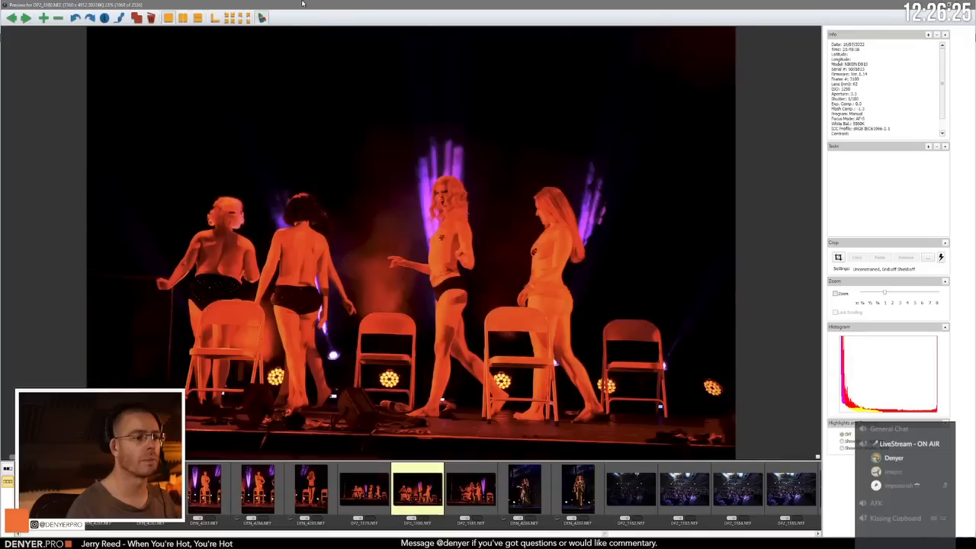
{"action": "key", "text": "Left"}
Step: Review the gowned performer's frames through the close-up in DEN_4292.NEF and advance to the first pole-dance frame, DEN_4295.NEF
{"action": "key", "text": "Right"}
{"action": "key", "text": "Right"}
{"action": "key", "text": "Right"}
{"action": "key", "text": "Right"}
{"action": "key", "text": "Right"}
{"action": "key", "text": "Right"}
{"action": "key", "text": "Right"}
{"action": "key", "text": "Right"}
{"action": "key", "text": "Right"}
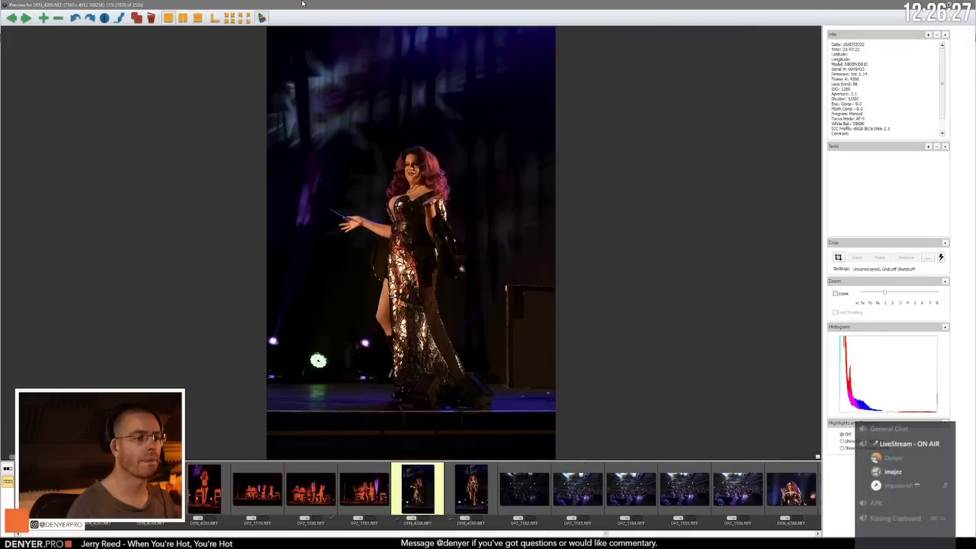
{"action": "key", "text": "Right"}
{"action": "key", "text": "Right"}
{"action": "key", "text": "Right"}
{"action": "key", "text": "Right"}
{"action": "key", "text": "Right"}
{"action": "key", "text": "Right"}
{"action": "key", "text": "Right"}
{"action": "key", "text": "Right"}
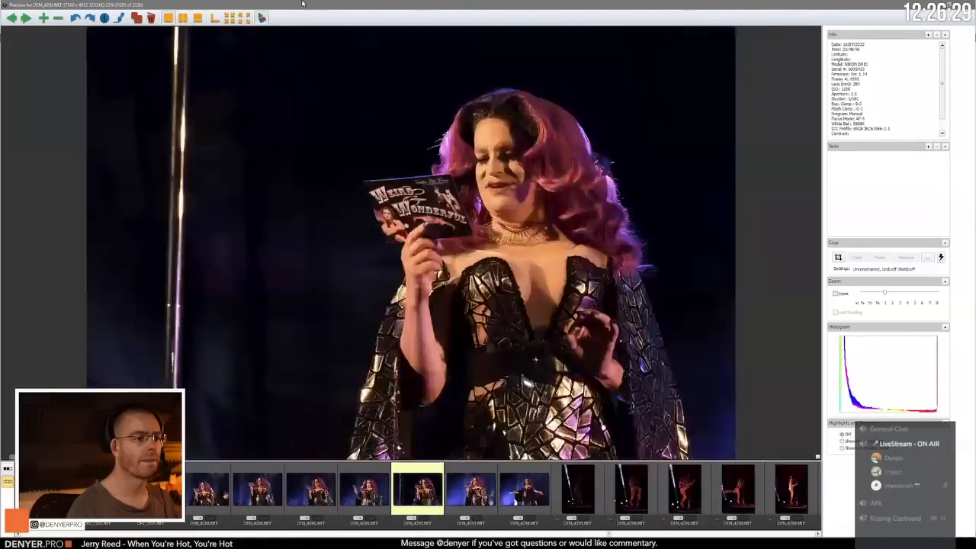
{"action": "key", "text": "Left"}
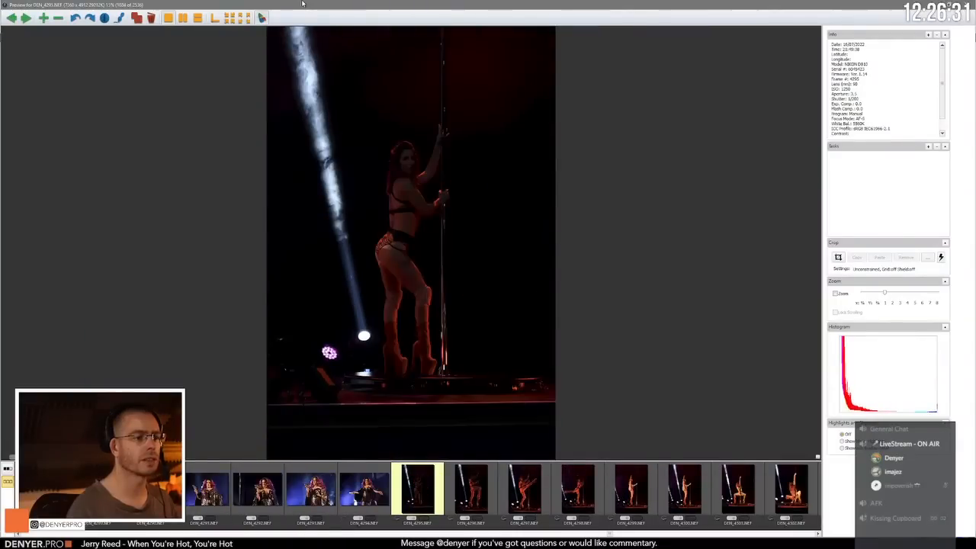
Step: Compare the standing pole poses from DEN_4295.NEF to the raised-leg frames DEN_4297.NEF and DEN_4298.NEF
{"action": "key", "text": "Right"}
{"action": "key", "text": "Left"}
{"action": "key", "text": "Right"}
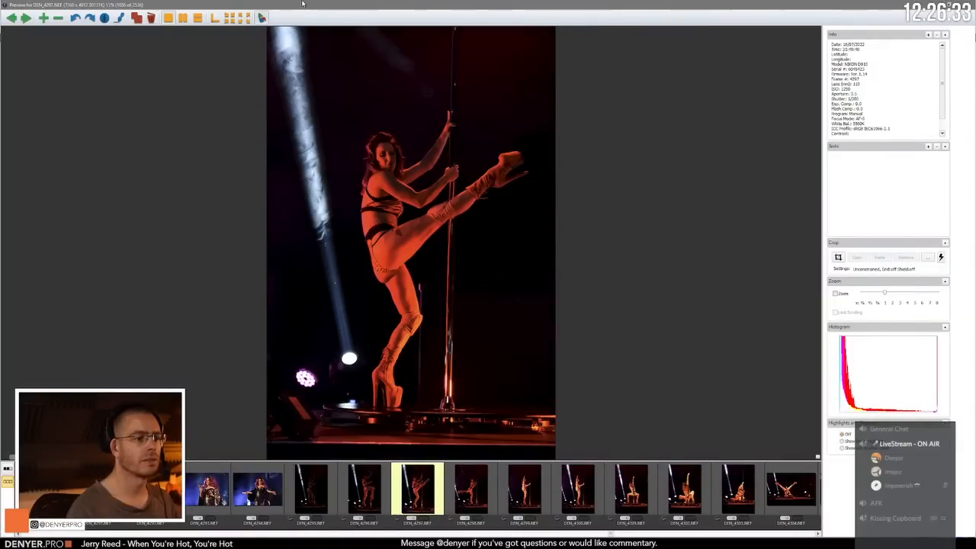
{"action": "key", "text": "Right"}
{"action": "key", "text": "Left"}
{"action": "key", "text": "Right"}
{"action": "key", "text": "Right"}
{"action": "key", "text": "Right"}
{"action": "key", "text": "Right"}
{"action": "key", "text": "Right"}
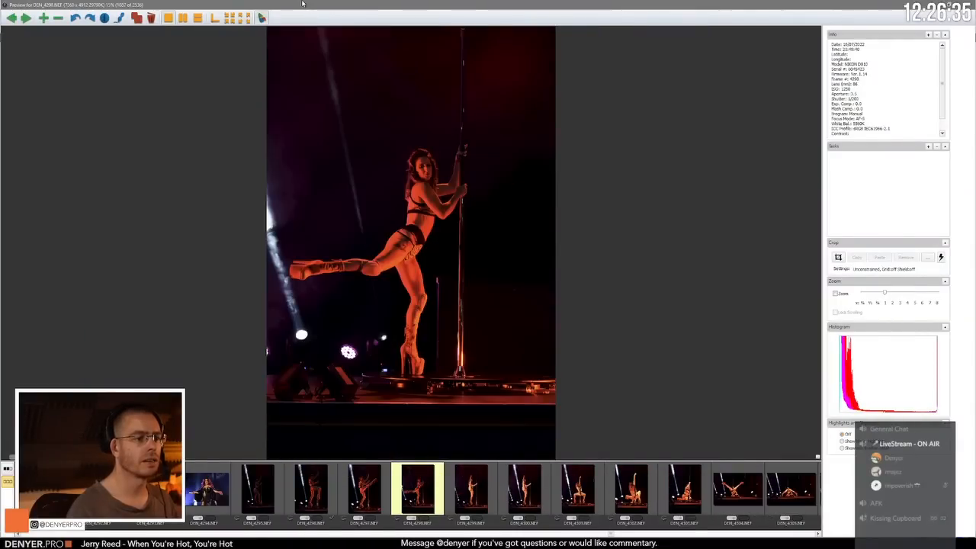
Step: Advance past the wide squat at the pole in DEN_4301.NEF to the floor pose in DEN_4305.NEF
{"action": "key", "text": "Right"}
{"action": "key", "text": "Right"}
{"action": "key", "text": "Right"}
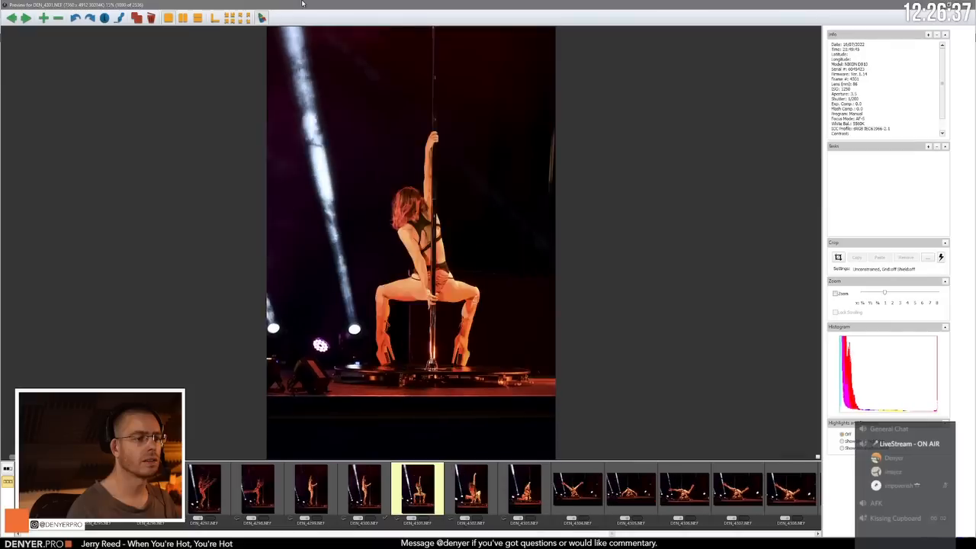
{"action": "key", "text": "Right"}
{"action": "key", "text": "Right"}
{"action": "key", "text": "Right"}
{"action": "key", "text": "Right"}
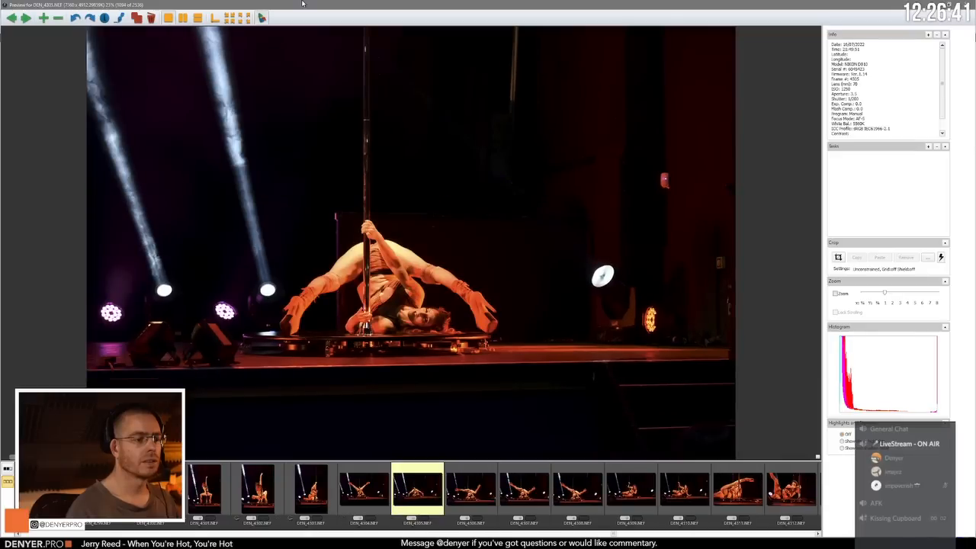
Step: Compare the floor poses DEN_4305.NEF and DEN_4304.NEF, and advance to the split-leg frame DEN_4308.NEF
{"action": "key", "text": "Right"}
{"action": "key", "text": "Left"}
{"action": "key", "text": "Left"}
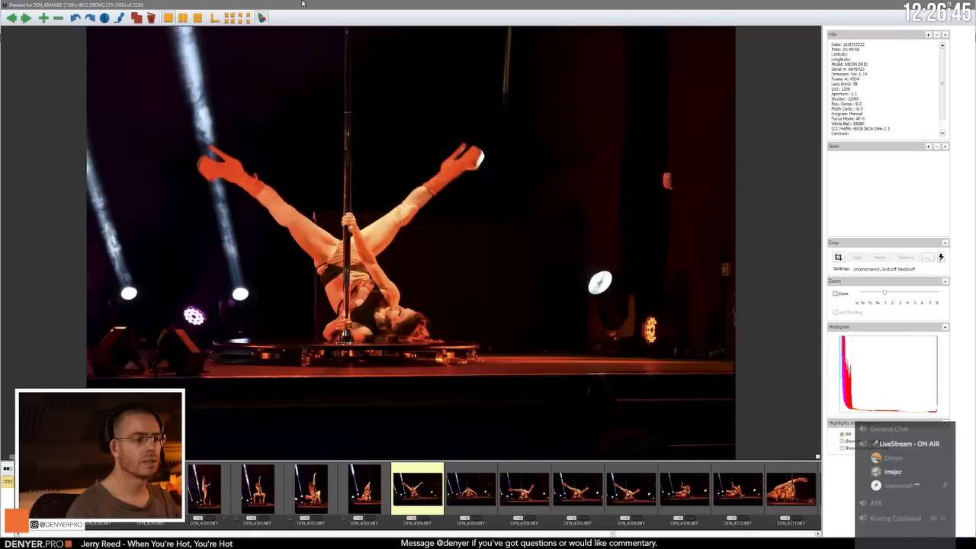
{"action": "key", "text": "Right"}
{"action": "key", "text": "Right"}
{"action": "key", "text": "Right"}
{"action": "key", "text": "Right"}
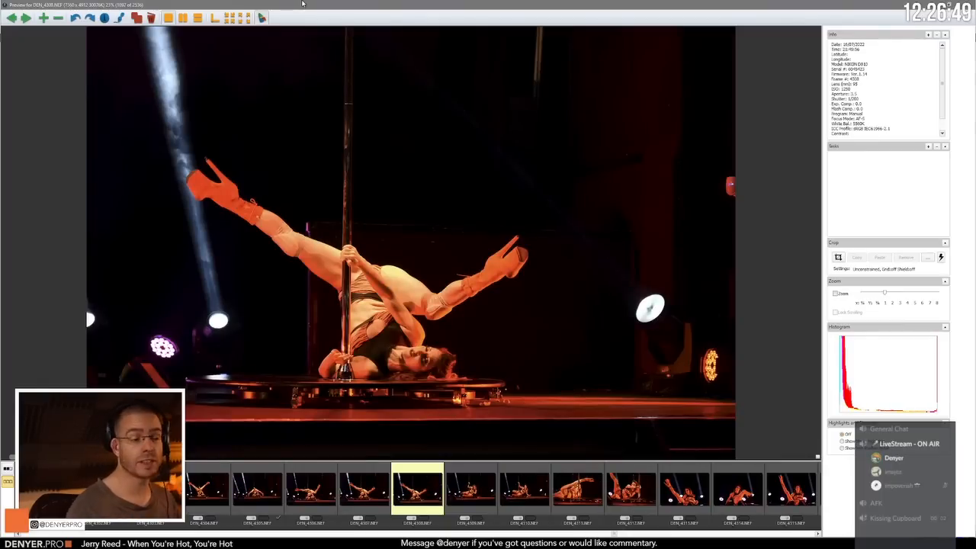
Step: Compare DEN_4308.NEF with DEN_4306.NEF and move on to the seated pole poses in DEN_4309.NEF and DEN_4310.NEF
{"action": "key", "text": "Left"}
{"action": "key", "text": "Right"}
{"action": "key", "text": "Right"}
{"action": "key", "text": "Right"}
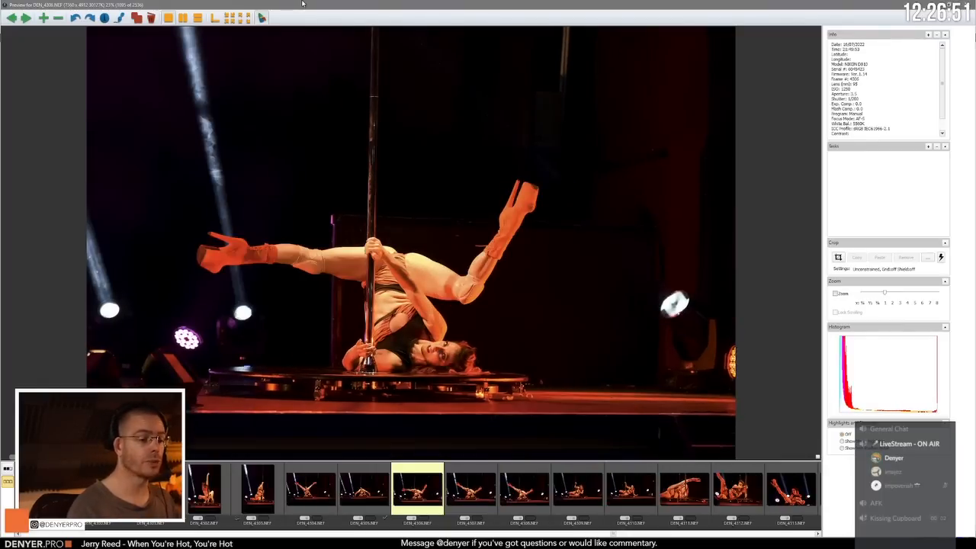
{"action": "key", "text": "Left"}
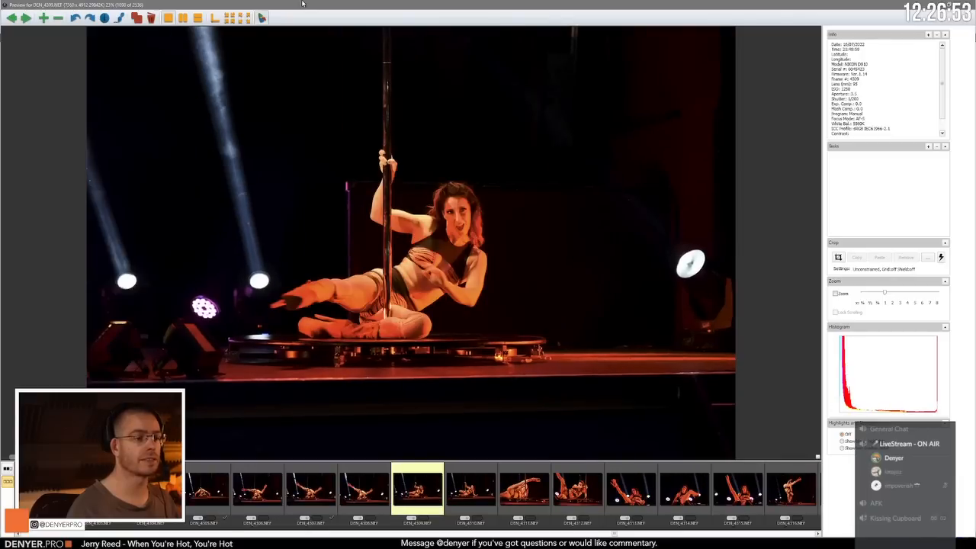
{"action": "key", "text": "Right"}
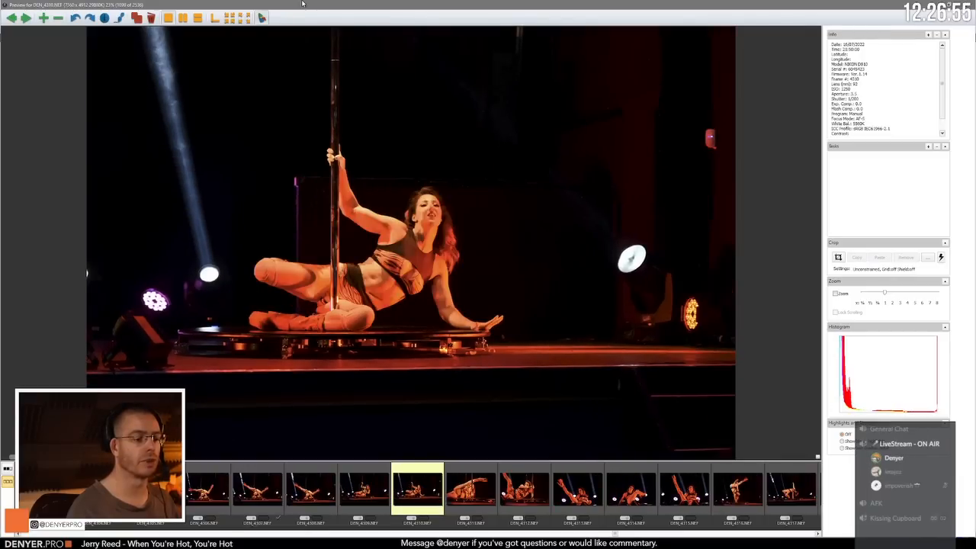
Step: Compare the reclining close-ups DEN_4311.NEF and DEN_4312.NEF, and advance to the raised-boot pose in DEN_4313.NEF
{"action": "key", "text": "Right"}
{"action": "key", "text": "Right"}
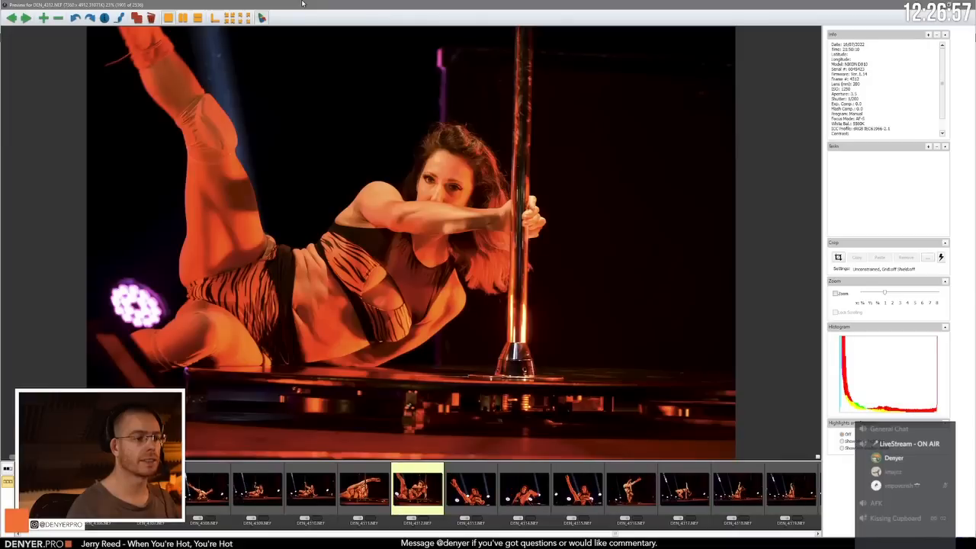
{"action": "key", "text": "Right"}
{"action": "key", "text": "Left"}
{"action": "key", "text": "Left"}
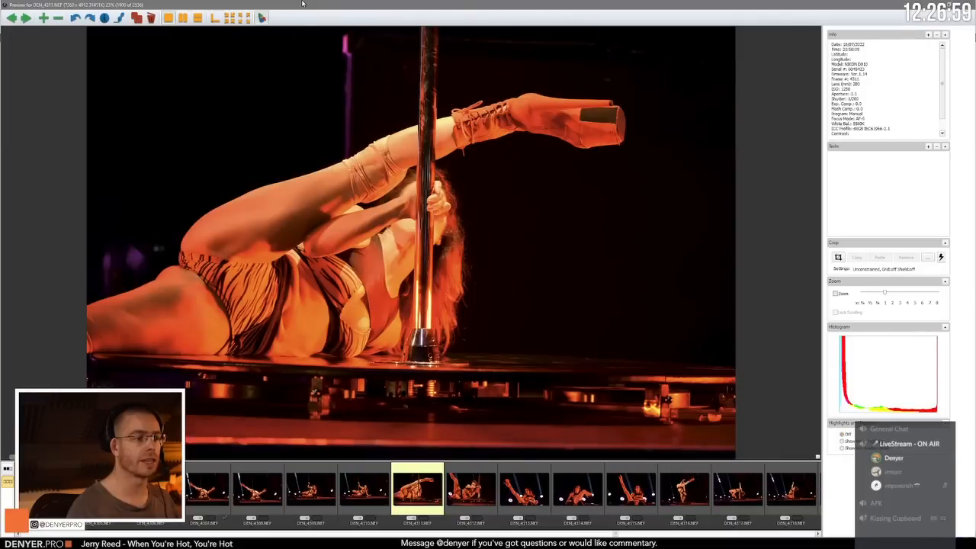
{"action": "key", "text": "Right"}
{"action": "key", "text": "Right"}
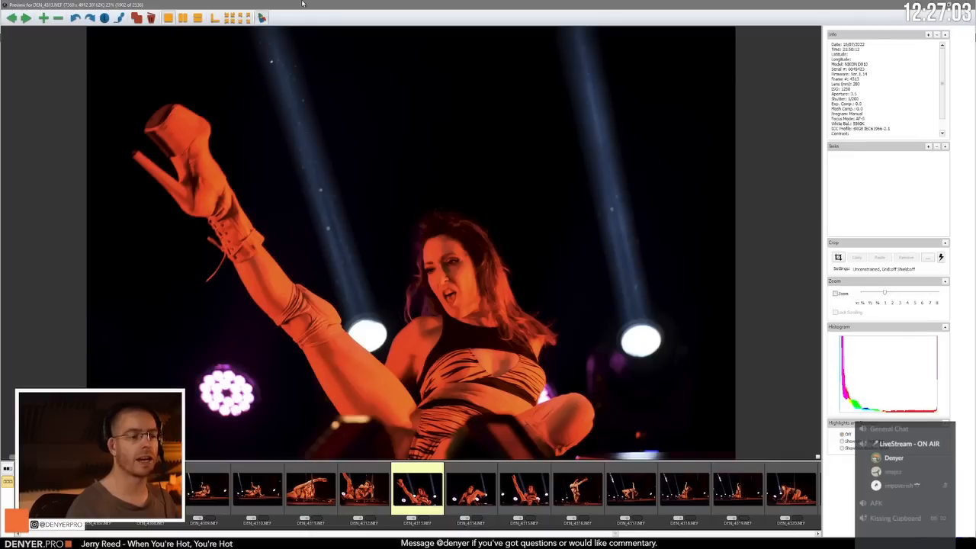
Step: Compare the raised-boot frames around DEN_4313.NEF and DEN_4314.NEF, and advance to the one-handed inverted pose in DEN_4316.NEF
{"action": "key", "text": "Left"}
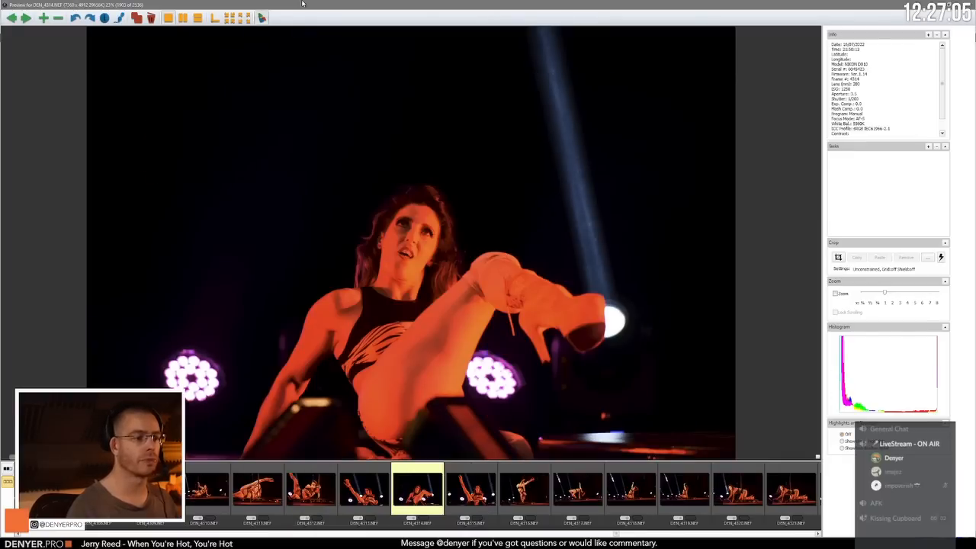
{"action": "key", "text": "Left"}
{"action": "key", "text": "Left"}
{"action": "key", "text": "Right"}
{"action": "key", "text": "Right"}
{"action": "key", "text": "Right"}
{"action": "key", "text": "Right"}
{"action": "key", "text": "Right"}
{"action": "key", "text": "Right"}
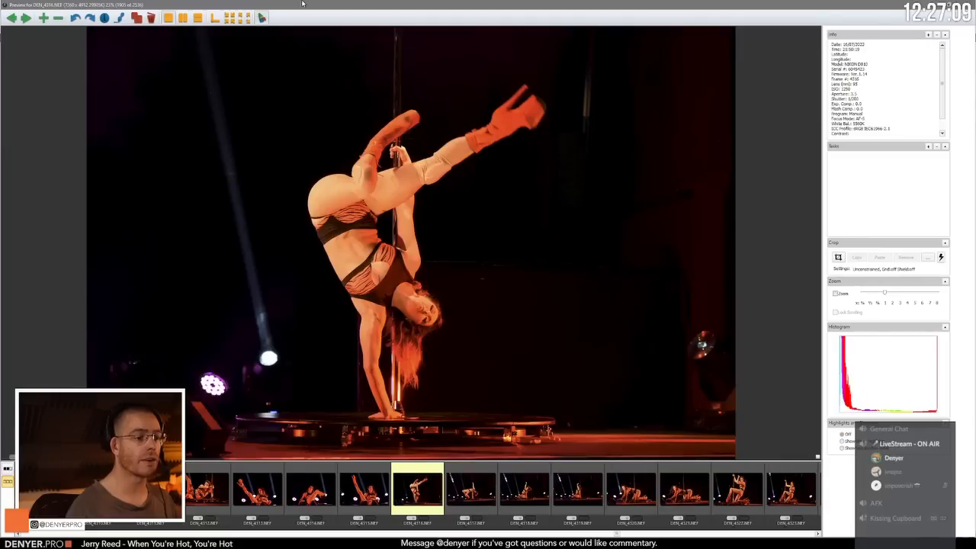
Step: Check the inverted pose in DEN_4316.NEF against the following frames and advance to the kneeling raised-arm pose in DEN_4319.NEF
{"action": "key", "text": "Right"}
{"action": "key", "text": "Right"}
{"action": "key", "text": "Left"}
{"action": "key", "text": "Left"}
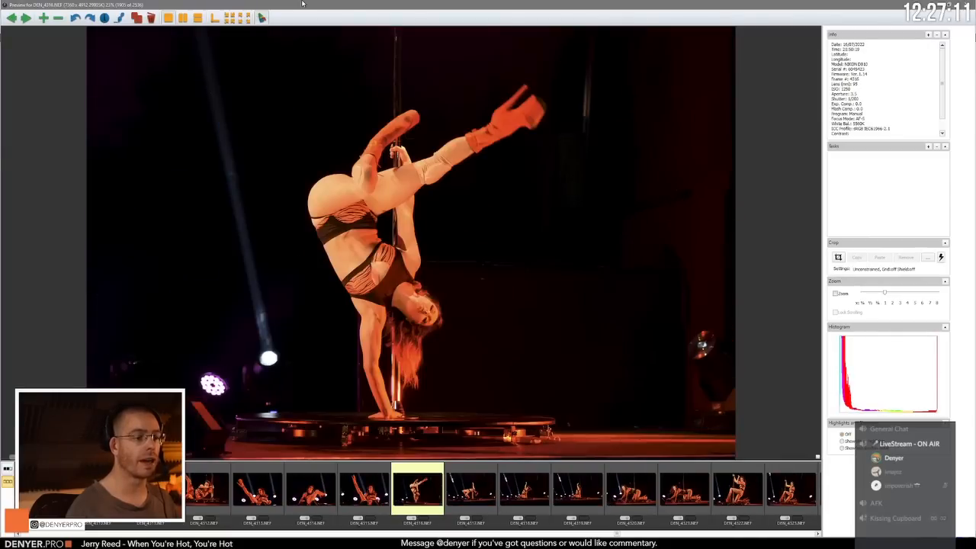
{"action": "key", "text": "Right"}
{"action": "key", "text": "Right"}
{"action": "key", "text": "Right"}
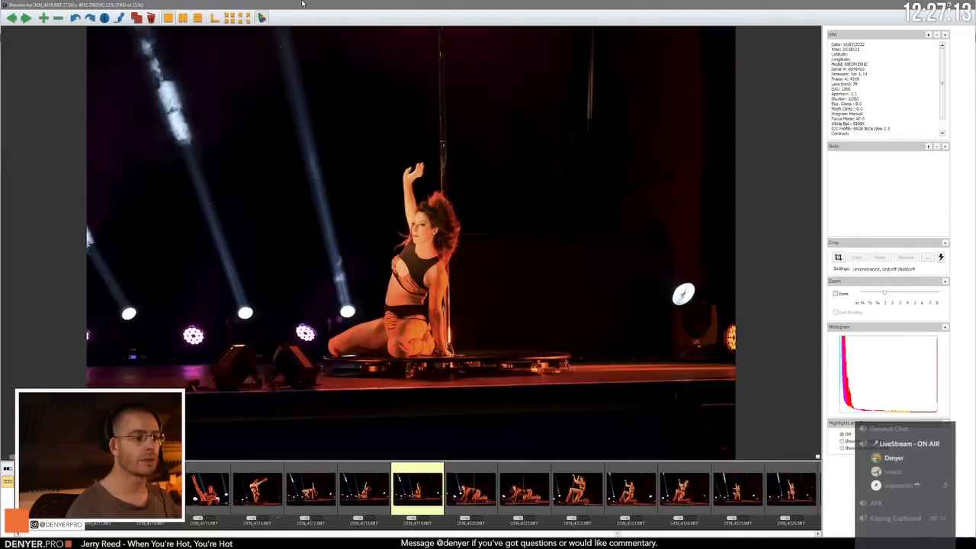
Step: Review the crawling pose in DEN_4320.NEF and its neighbouring frames, and advance to the kneeling pole pose in DEN_4322.NEF
{"action": "key", "text": "Right"}
{"action": "key", "text": "Right"}
{"action": "key", "text": "Left"}
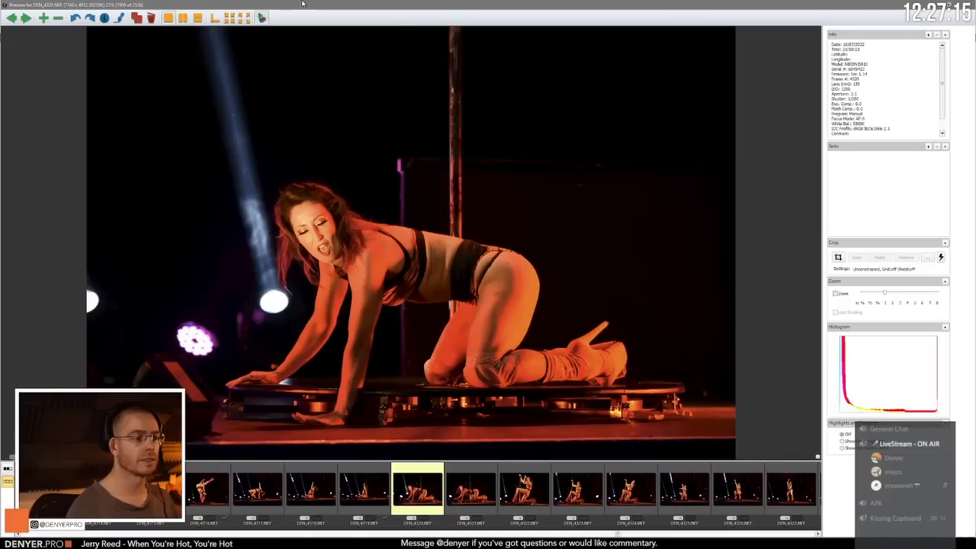
{"action": "key", "text": "Right"}
Step: Compare the kneeling pole poses DEN_4322.NEF to DEN_4324.NEF and advance to the crouching pose in DEN_4326.NEF
{"action": "key", "text": "Right"}
{"action": "key", "text": "Right"}
{"action": "key", "text": "Right"}
{"action": "key", "text": "Left"}
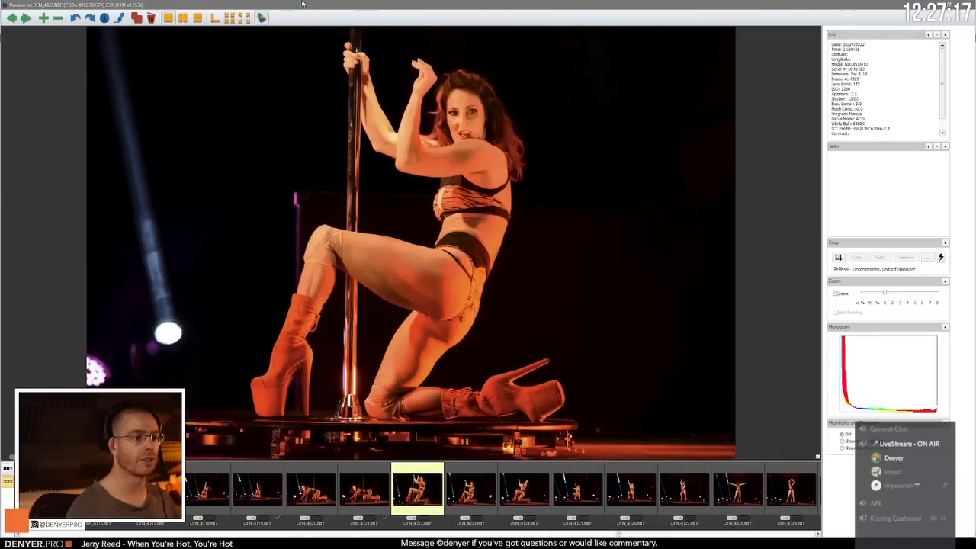
{"action": "key", "text": "Right"}
{"action": "key", "text": "Right"}
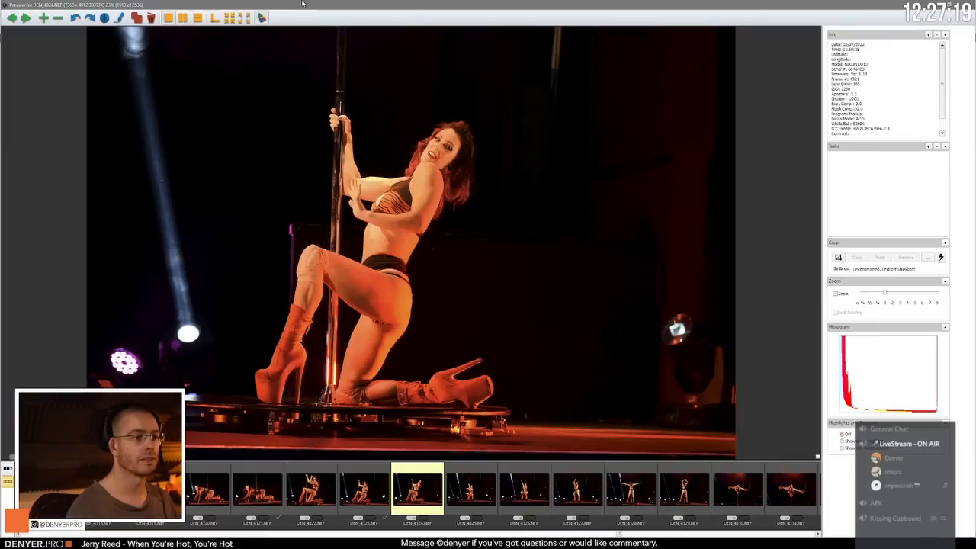
{"action": "key", "text": "Left"}
{"action": "key", "text": "Right"}
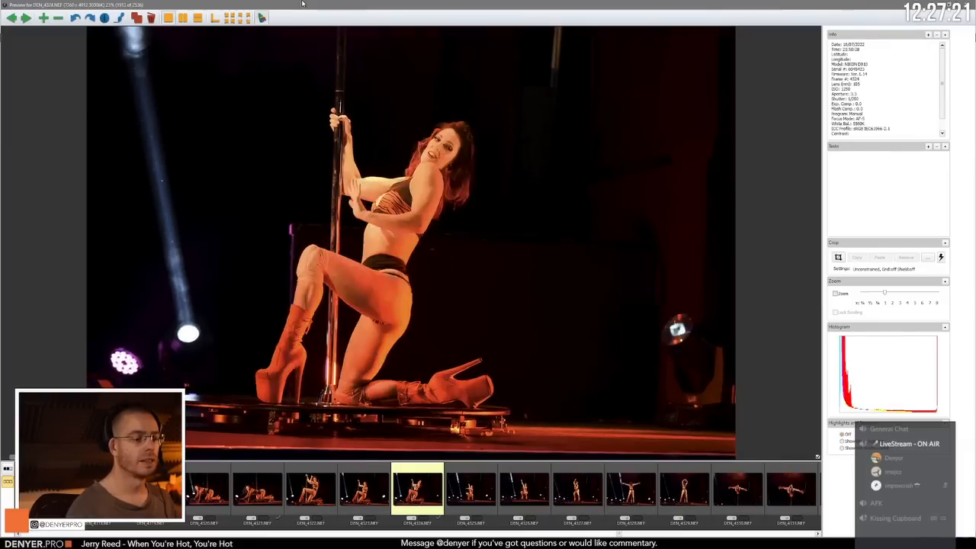
{"action": "key", "text": "Right"}
Step: Compare the frames from DEN_4326.NEF to the back-facing pose in DEN_4329.NEF and advance to the inverted split in DEN_4330.NEF
{"action": "key", "text": "Right"}
{"action": "key", "text": "Right"}
{"action": "key", "text": "Left"}
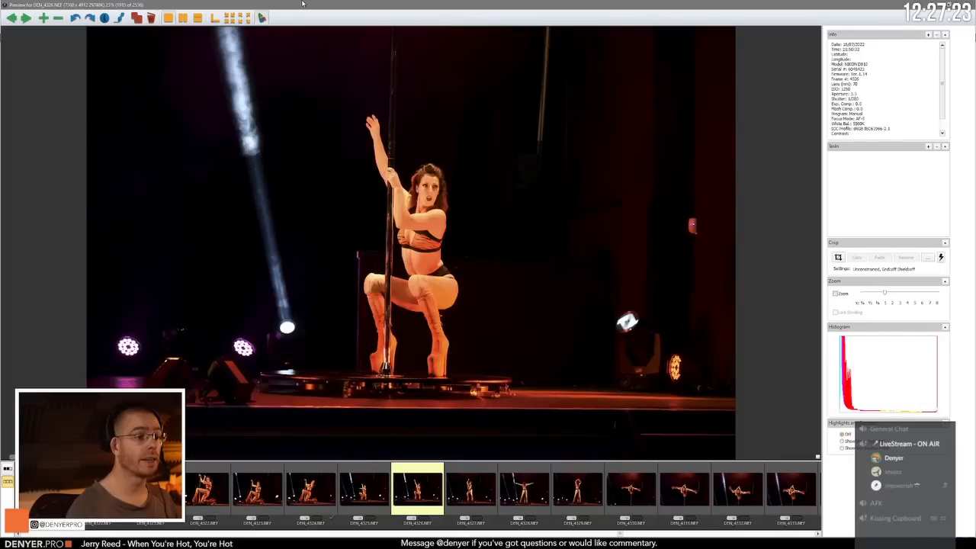
{"action": "key", "text": "Right"}
{"action": "key", "text": "Right"}
{"action": "key", "text": "Left"}
{"action": "key", "text": "Right"}
{"action": "key", "text": "Right"}
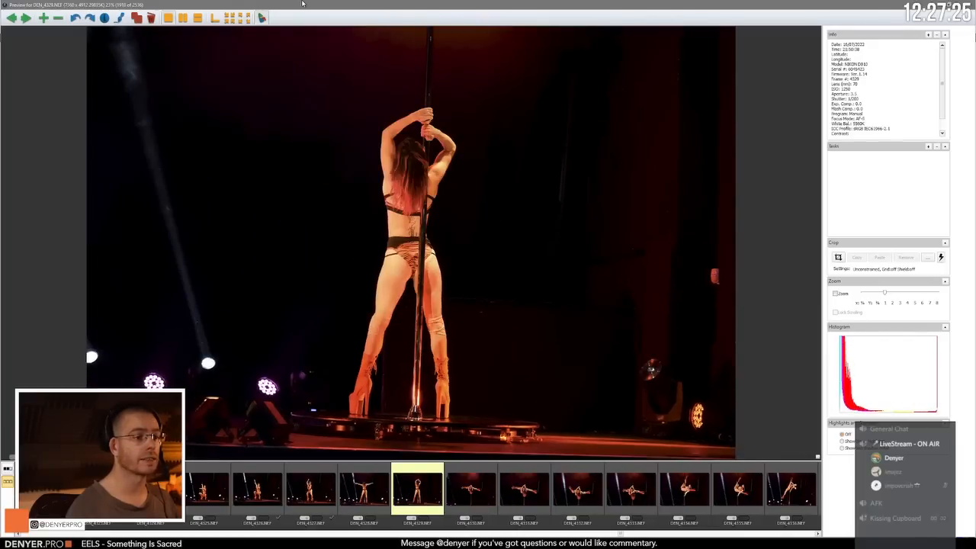
Step: Compare the inverted split frames following DEN_4330.NEF, checking the neighbours of DEN_4333.NEF and ending on that frame
{"action": "key", "text": "Right"}
{"action": "key", "text": "Left"}
{"action": "key", "text": "Right"}
{"action": "key", "text": "Right"}
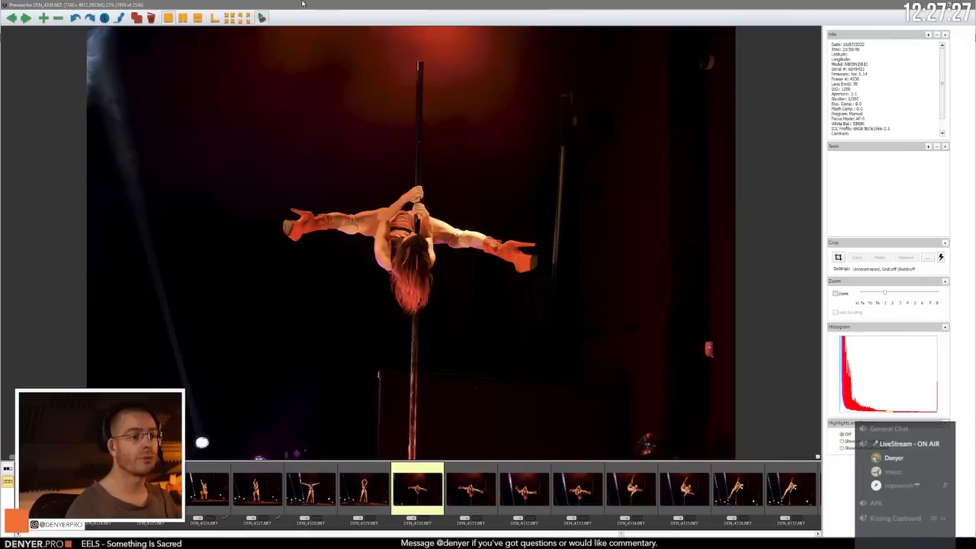
{"action": "key", "text": "Right"}
{"action": "key", "text": "Right"}
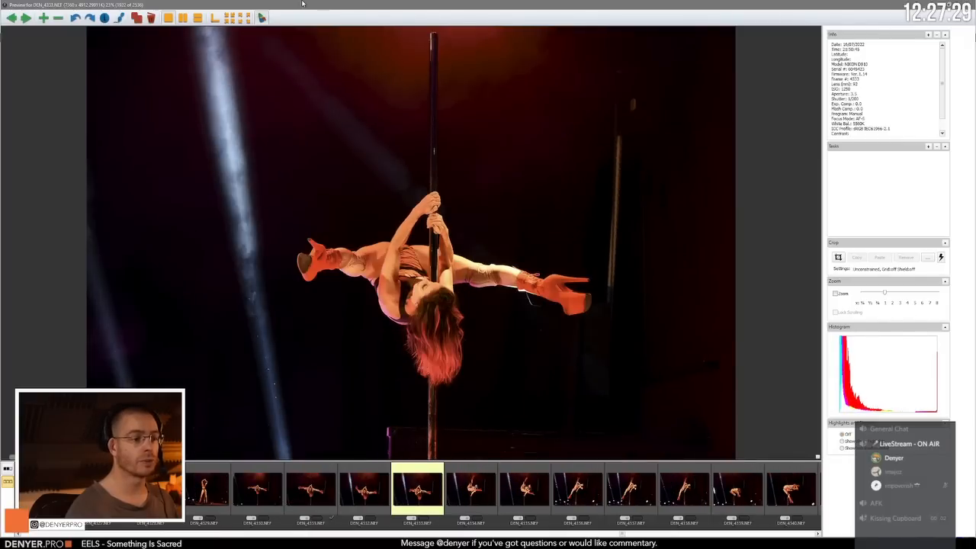
{"action": "key", "text": "Right"}
{"action": "key", "text": "Left"}
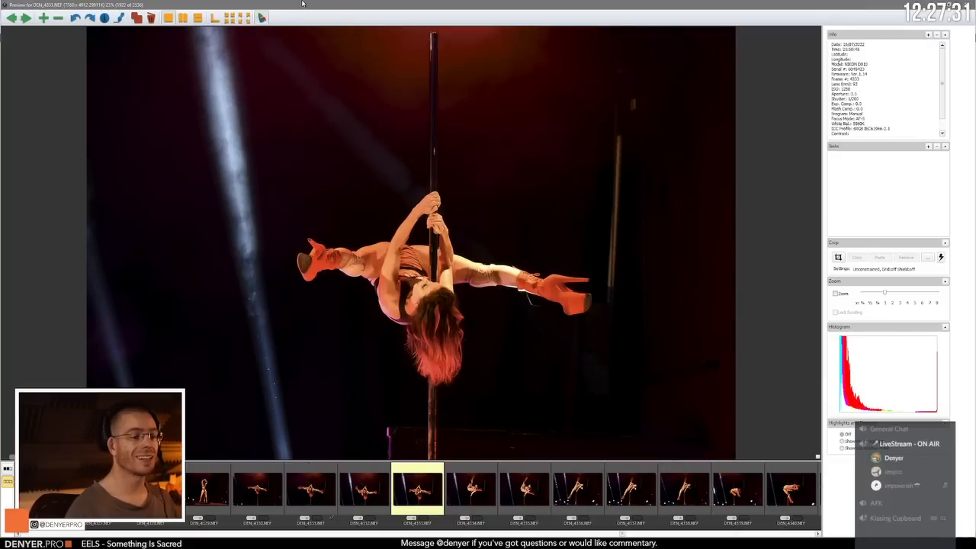
{"action": "key", "text": "Left"}
{"action": "key", "text": "Left"}
{"action": "key", "text": "Right"}
{"action": "key", "text": "Right"}
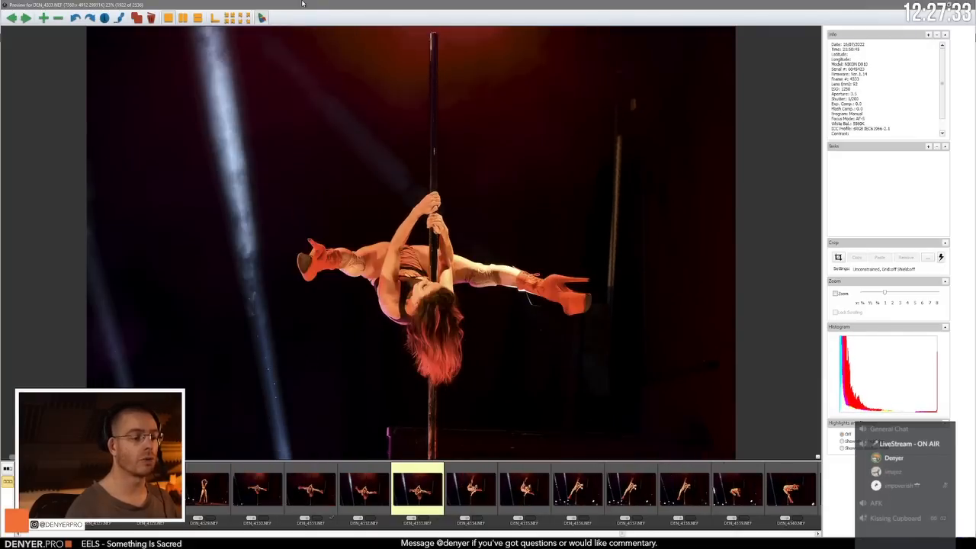
Step: Advance to the vertical split on the pole and compare DEN_4336.NEF, DEN_4337.NEF and DEN_4338.NEF with one another
{"action": "key", "text": "Right"}
{"action": "key", "text": "Right"}
{"action": "key", "text": "Right"}
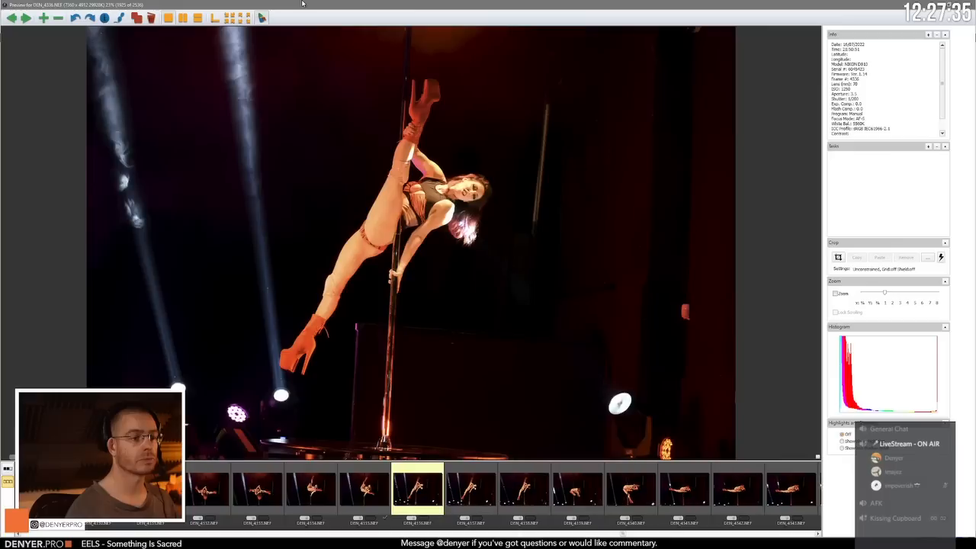
{"action": "key", "text": "Right"}
{"action": "key", "text": "Right"}
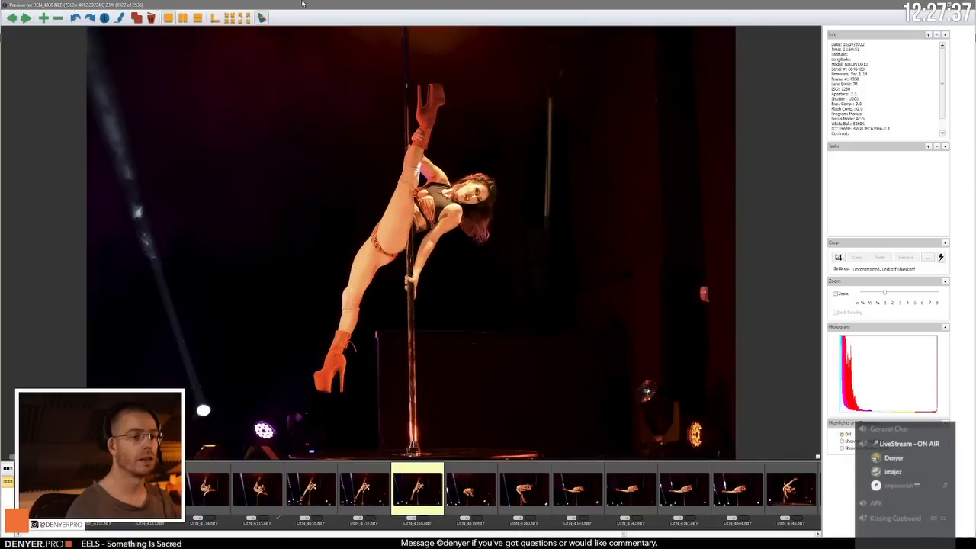
{"action": "key", "text": "Left"}
{"action": "key", "text": "Right"}
{"action": "key", "text": "Left"}
{"action": "key", "text": "Left"}
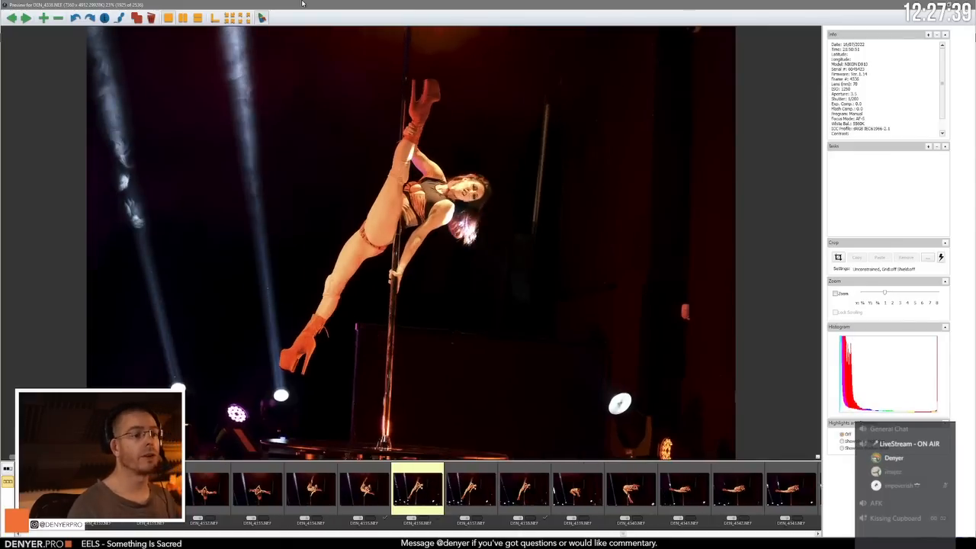
Step: Check DEN_4335.NEF, return to the vertical split in DEN_4338.NEF, and advance to the tucked pole pose in DEN_4339.NEF
{"action": "key", "text": "Right"}
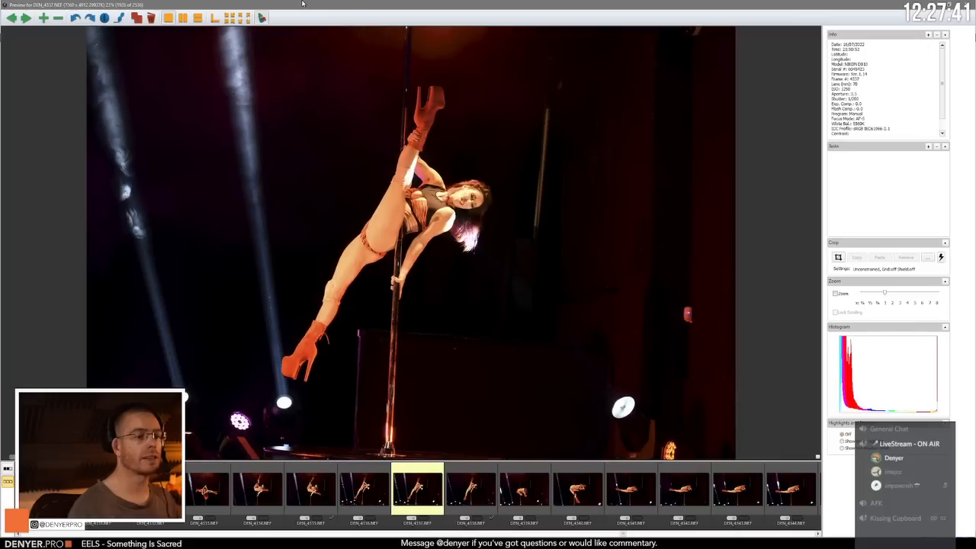
{"action": "key", "text": "Right"}
{"action": "key", "text": "Right"}
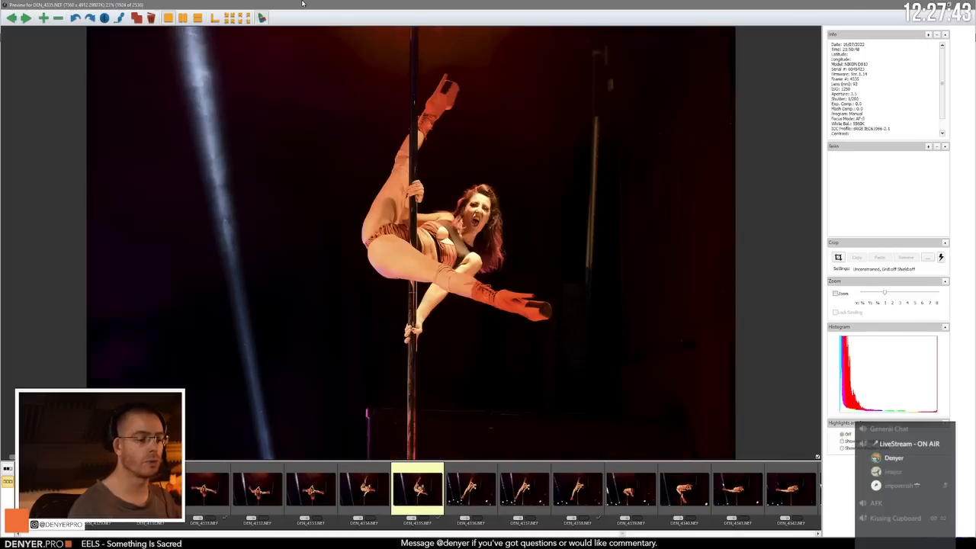
{"action": "key", "text": "Left"}
{"action": "key", "text": "Left"}
{"action": "key", "text": "Right"}
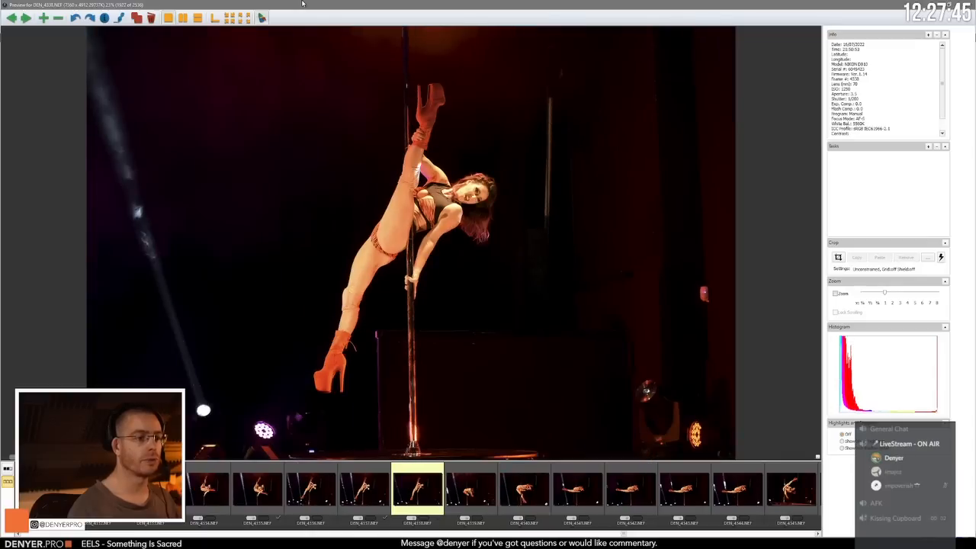
{"action": "key", "text": "Right"}
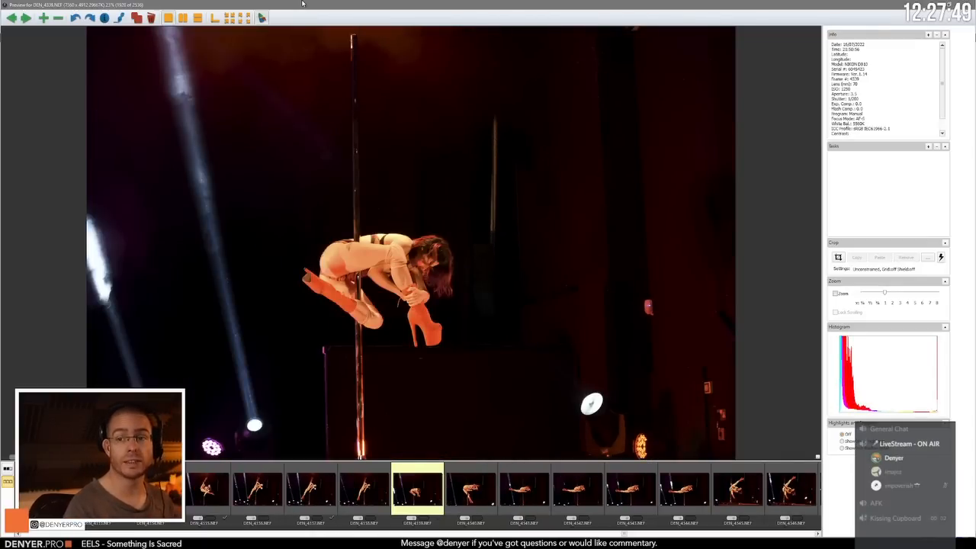
Step: Advance from the tucked pole pose through DEN_4340.NEF to the horizontal leg-hold pose in DEN_4343.NEF
{"action": "key", "text": "Right"}
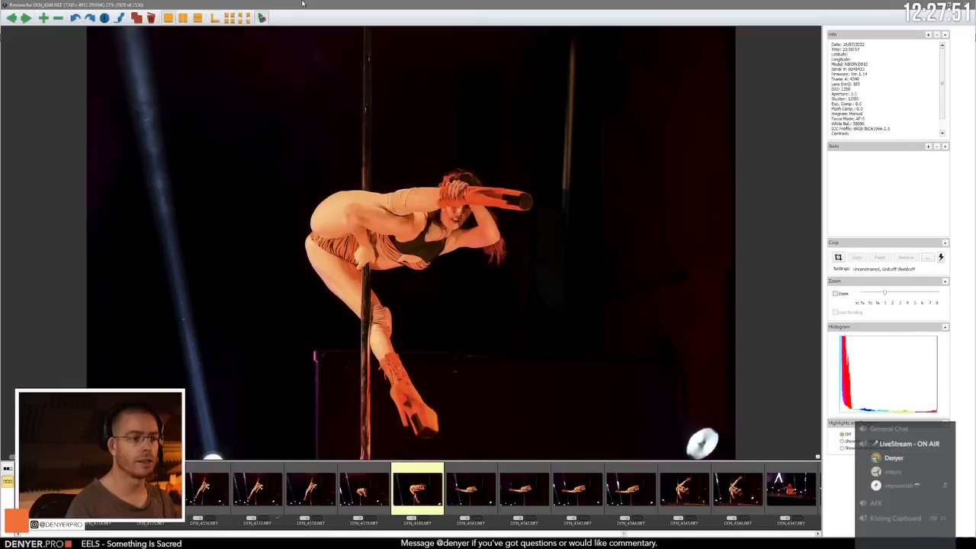
{"action": "key", "text": "Right"}
Step: Move on to the side-hanging pole spin and compare DEN_4345.NEF with DEN_4346.NEF, ending on DEN_4345.NEF
{"action": "key", "text": "Right"}
{"action": "key", "text": "Right"}
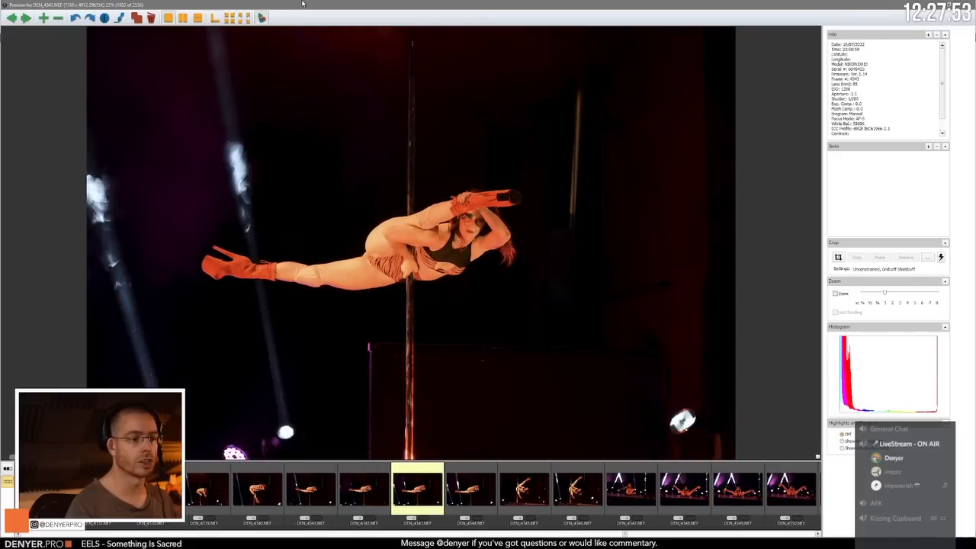
{"action": "key", "text": "Right"}
{"action": "key", "text": "Right"}
{"action": "key", "text": "Left"}
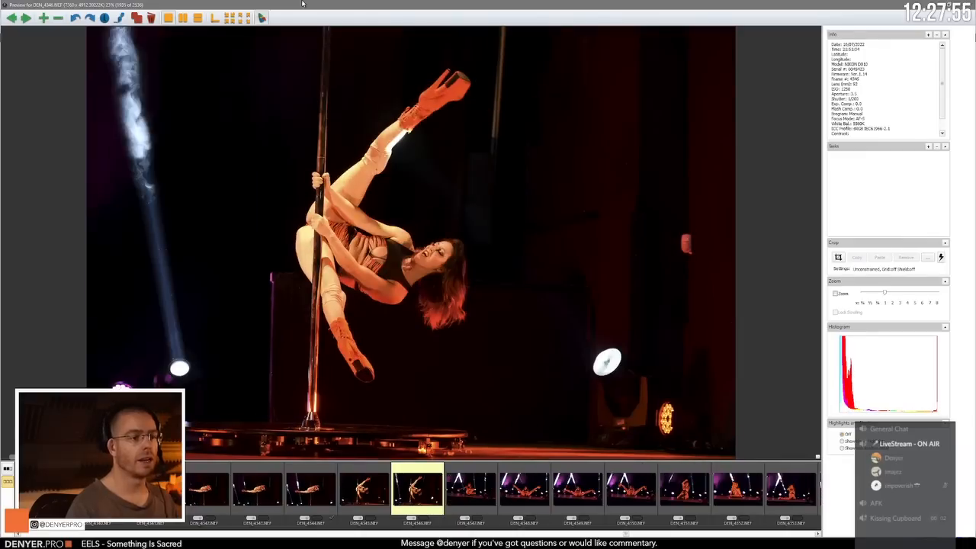
{"action": "key", "text": "Right"}
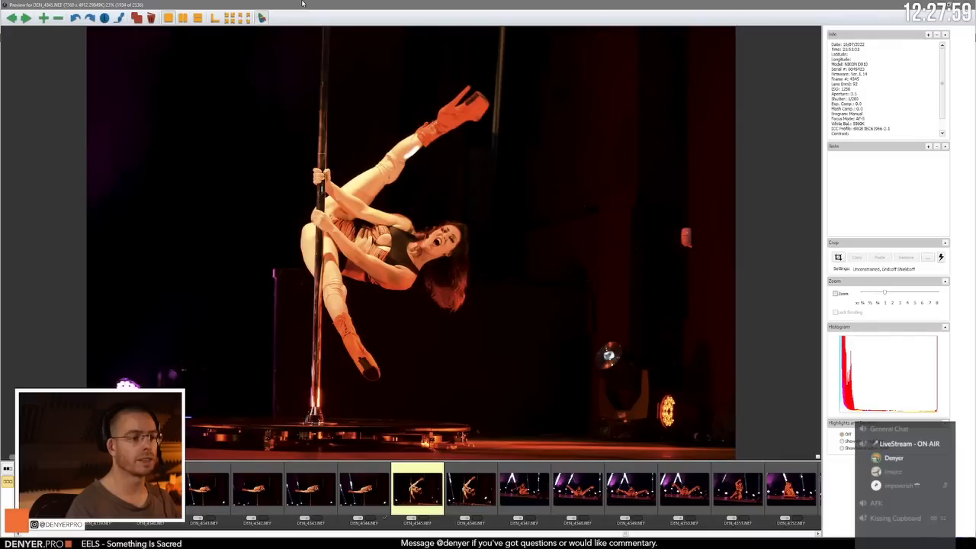
{"action": "key", "text": "Right"}
{"action": "key", "text": "Left"}
{"action": "key", "text": "Right"}
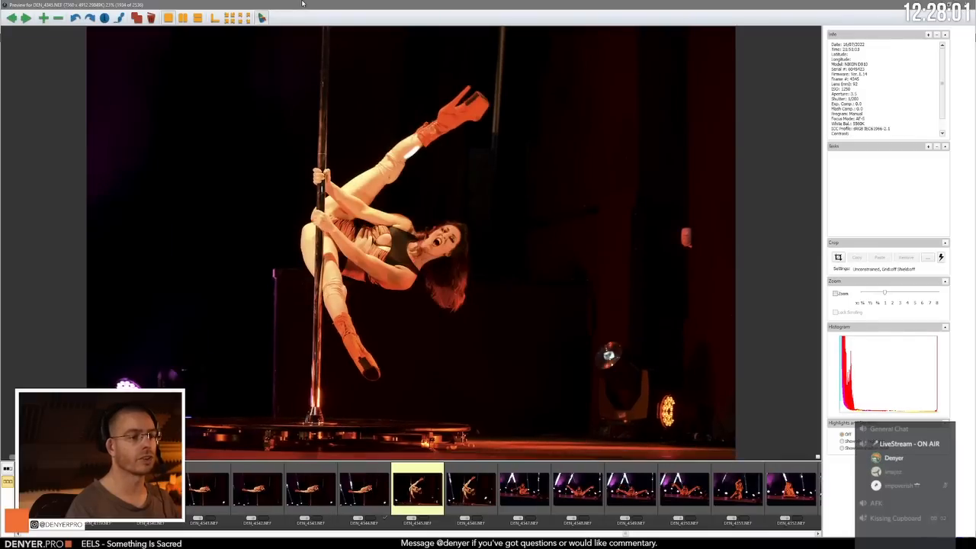
Step: Advance to the seated open-leg floor pose and review the frames from DEN_4348.NEF to DEN_4350.NEF
{"action": "key", "text": "Right"}
{"action": "key", "text": "Right"}
{"action": "key", "text": "Right"}
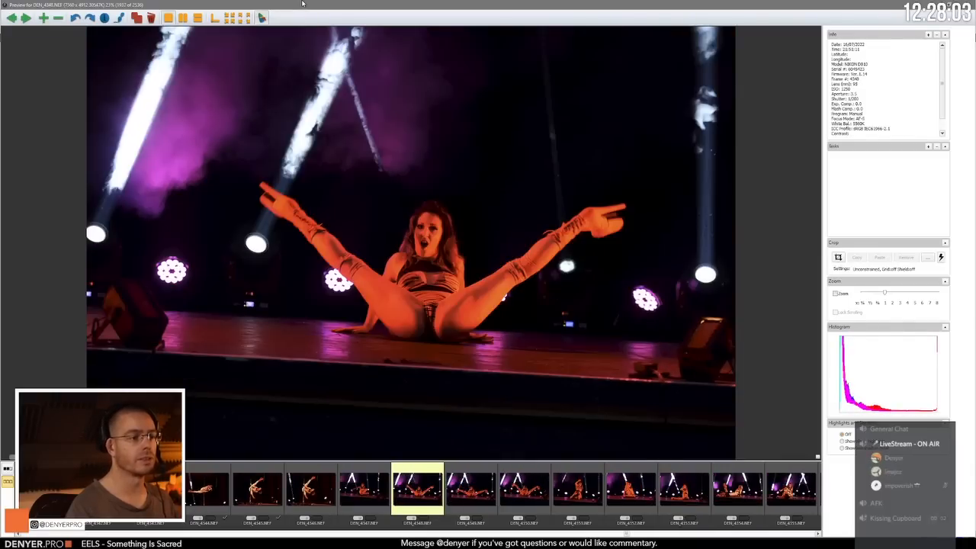
Step: Review the kneeling pose in DEN_4351.NEF and advance to the lying floor pose in DEN_4354.NEF
{"action": "key", "text": "Right"}
{"action": "key", "text": "Right"}
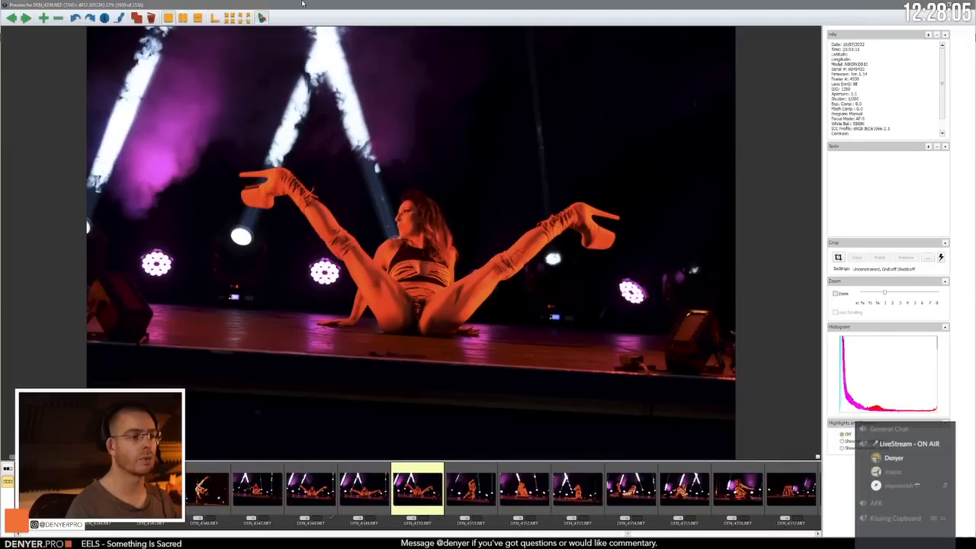
{"action": "key", "text": "Right"}
{"action": "key", "text": "Left"}
{"action": "key", "text": "Right"}
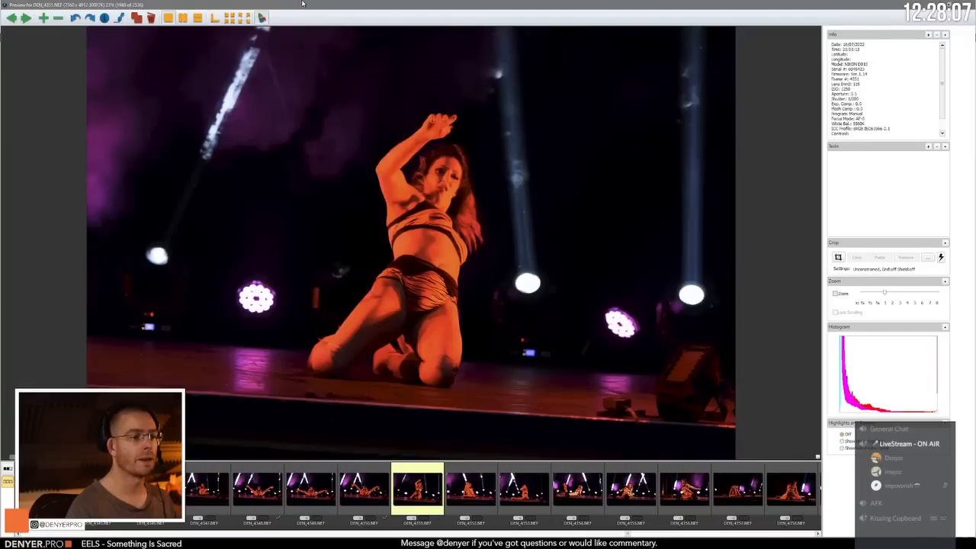
{"action": "key", "text": "Right"}
Step: Compare the floor poses in DEN_4352.NEF, DEN_4354.NEF and DEN_4355.NEF, returning to DEN_4354.NEF
{"action": "key", "text": "Right"}
{"action": "key", "text": "Left"}
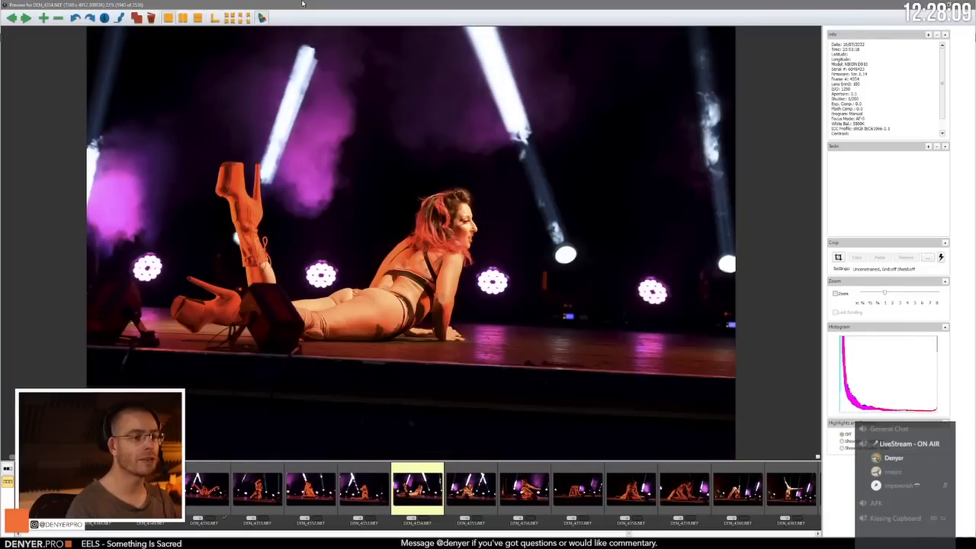
{"action": "key", "text": "Right"}
{"action": "key", "text": "Left"}
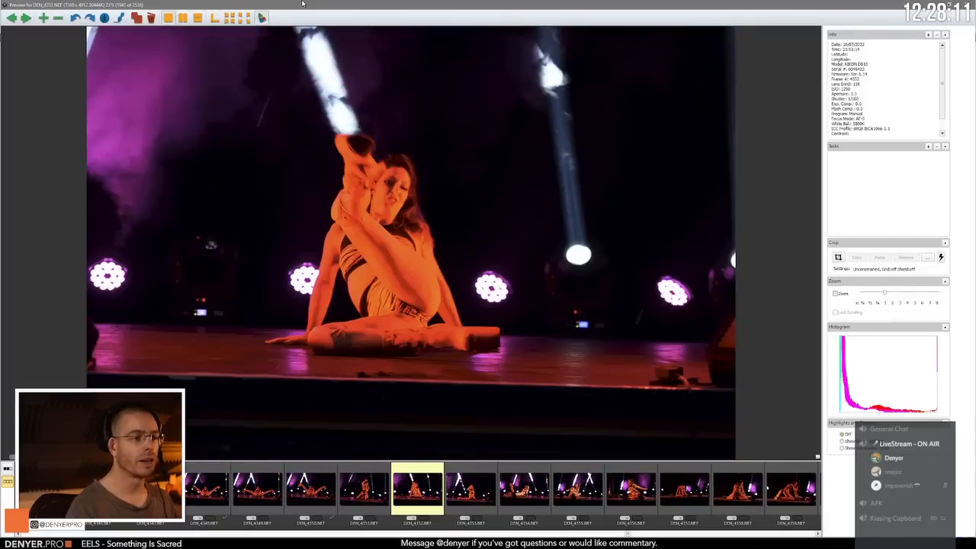
{"action": "key", "text": "Right"}
{"action": "key", "text": "Right"}
{"action": "key", "text": "Left"}
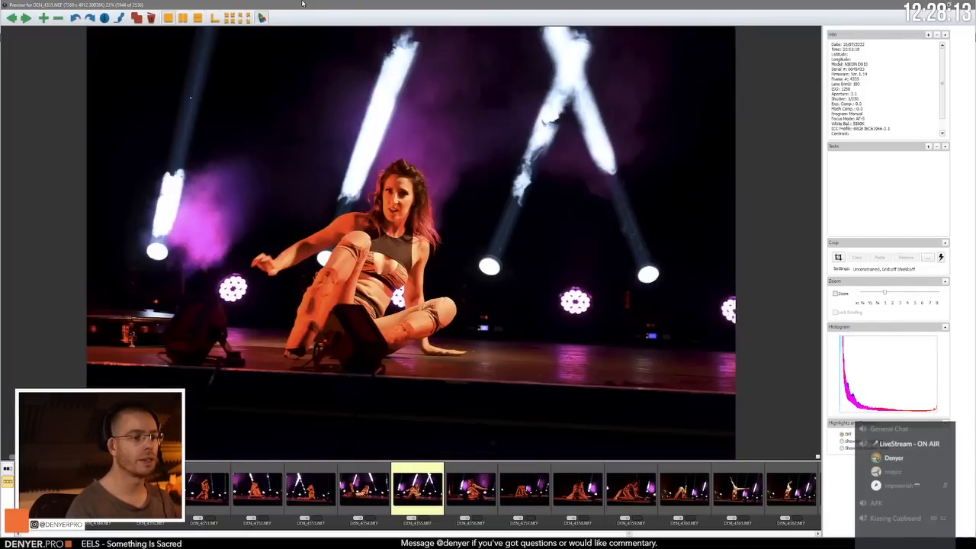
{"action": "key", "text": "Right"}
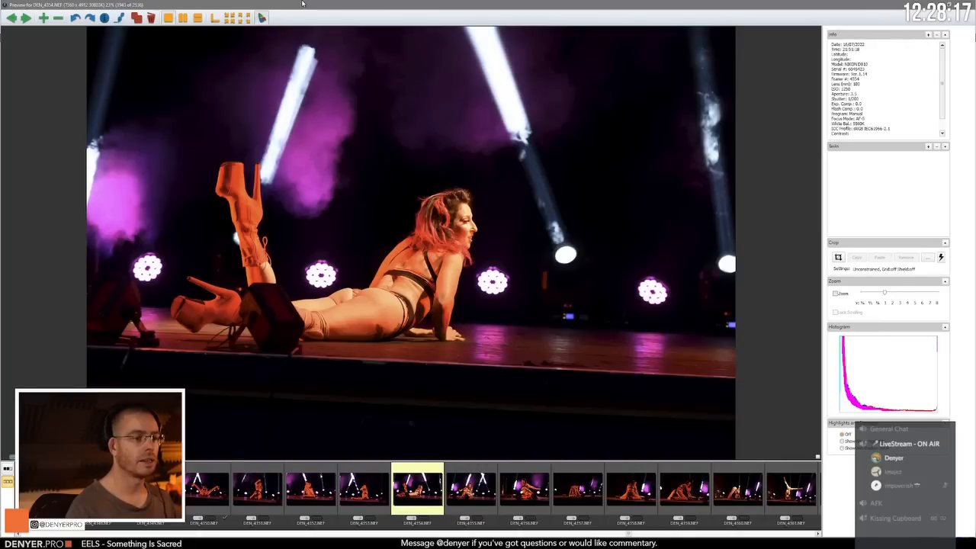
Step: Advance past the seated pose in DEN_4356.NEF to the kneeling pose in DEN_4359.NEF and check it against its neighbour
{"action": "key", "text": "Right"}
{"action": "key", "text": "Right"}
{"action": "key", "text": "Right"}
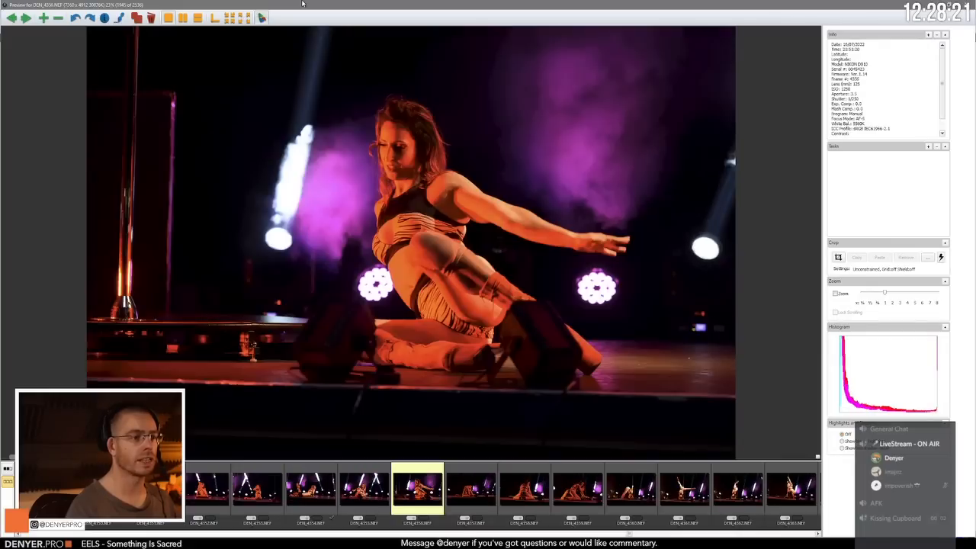
{"action": "key", "text": "Right"}
{"action": "key", "text": "Right"}
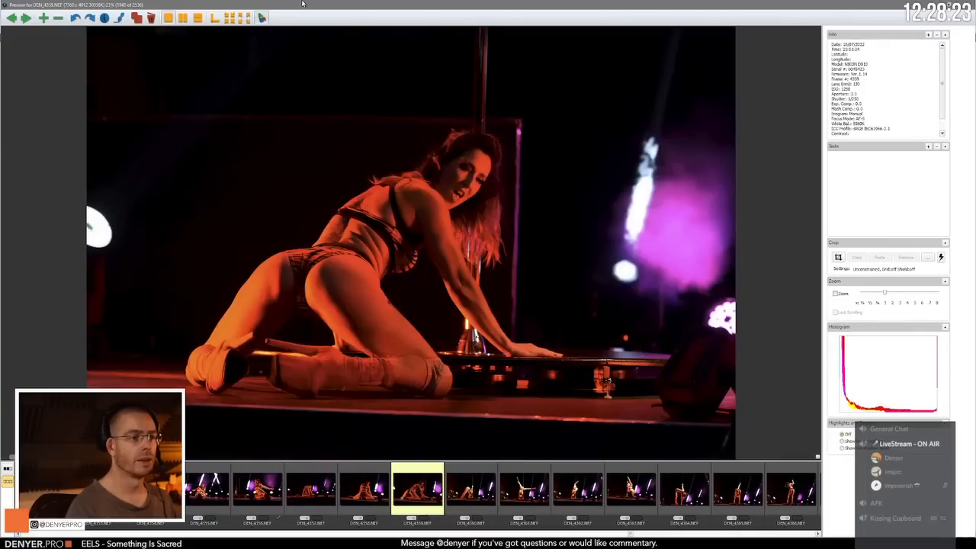
{"action": "key", "text": "Right"}
{"action": "key", "text": "Left"}
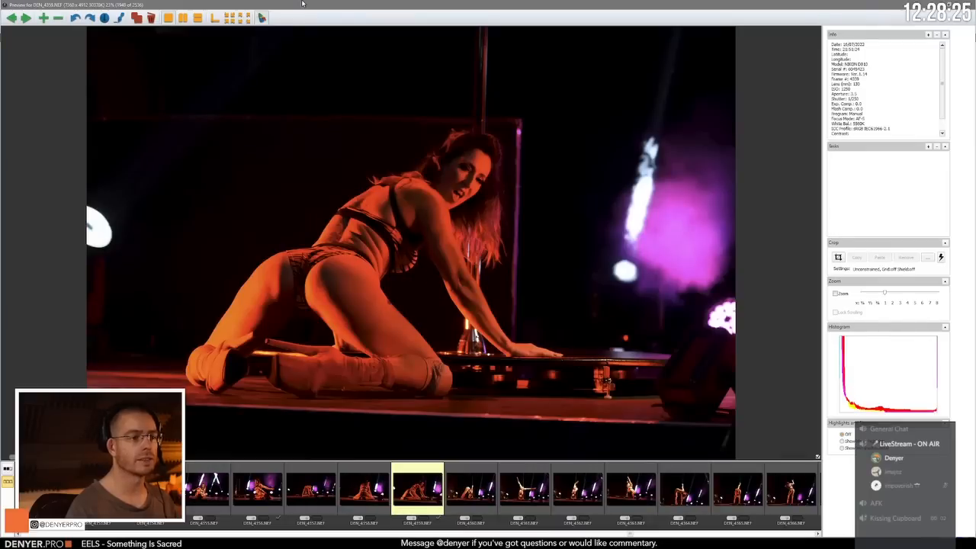
Step: Review the frames from the inverted split in DEN_4361.NEF through DEN_4365.NEF to the upside-down pole hold in DEN_4368.NEF
{"action": "key", "text": "Right"}
{"action": "key", "text": "Right"}
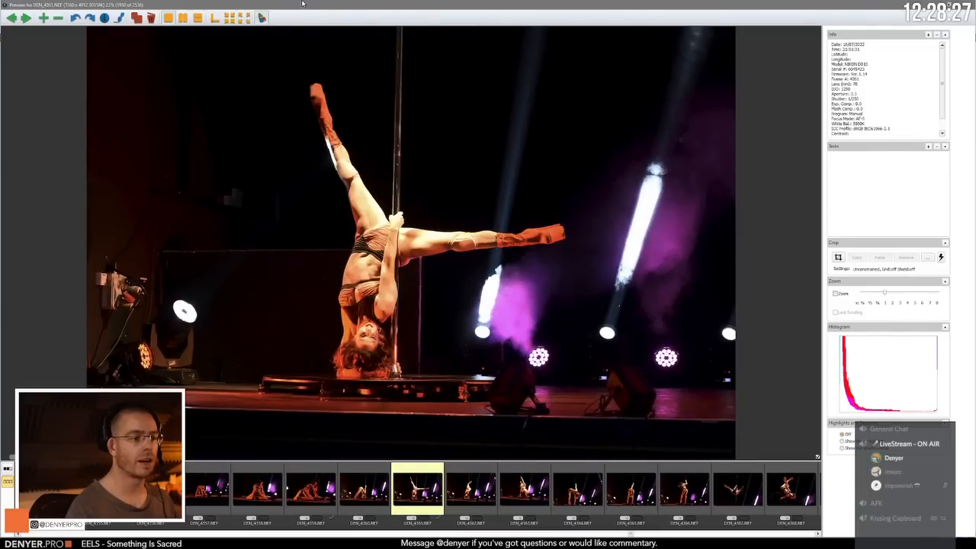
{"action": "key", "text": "Right"}
{"action": "key", "text": "Right"}
{"action": "key", "text": "Right"}
{"action": "key", "text": "Right"}
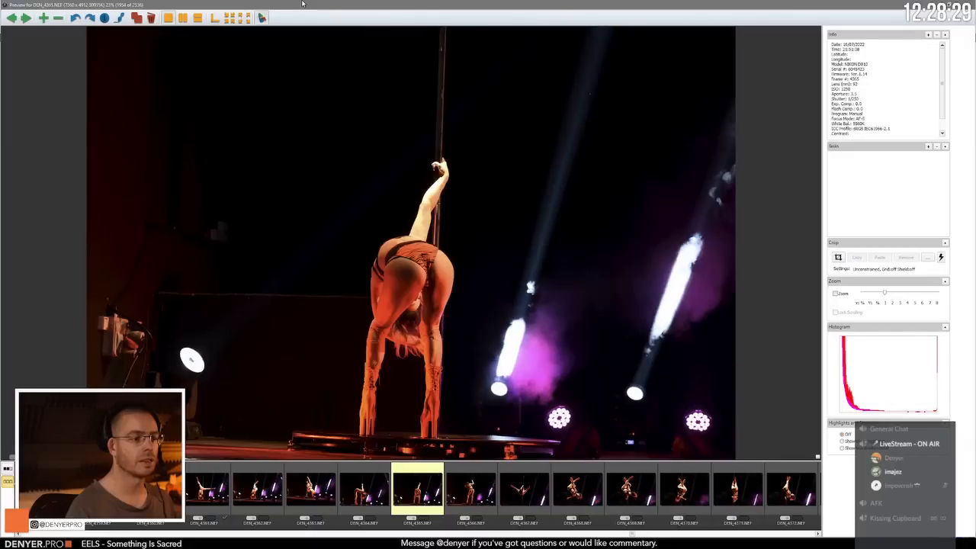
{"action": "key", "text": "Right"}
{"action": "key", "text": "Right"}
{"action": "key", "text": "Right"}
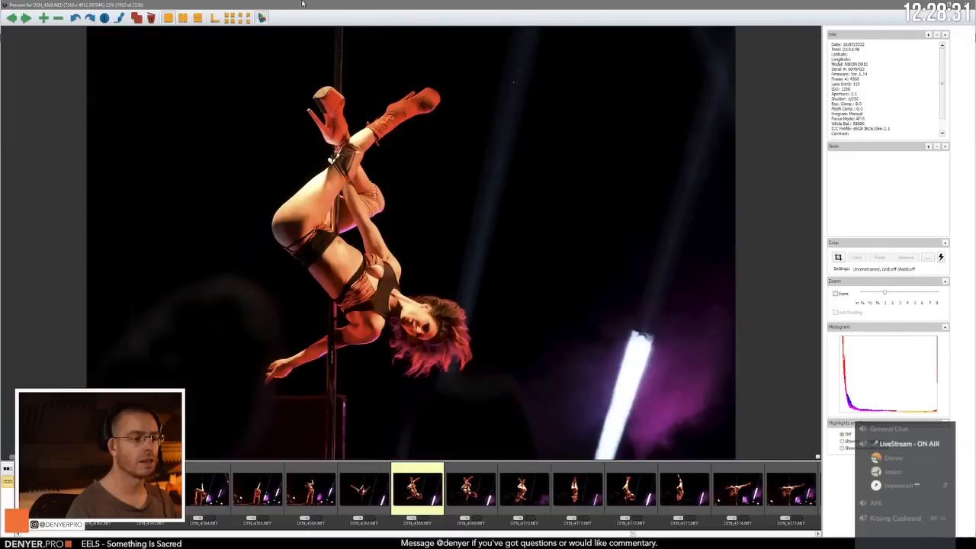
Step: Look through the upside-down pole frames up to DEN_4372.NEF and go back to DEN_4370.NEF
{"action": "key", "text": "Right"}
{"action": "key", "text": "Right"}
{"action": "key", "text": "Right"}
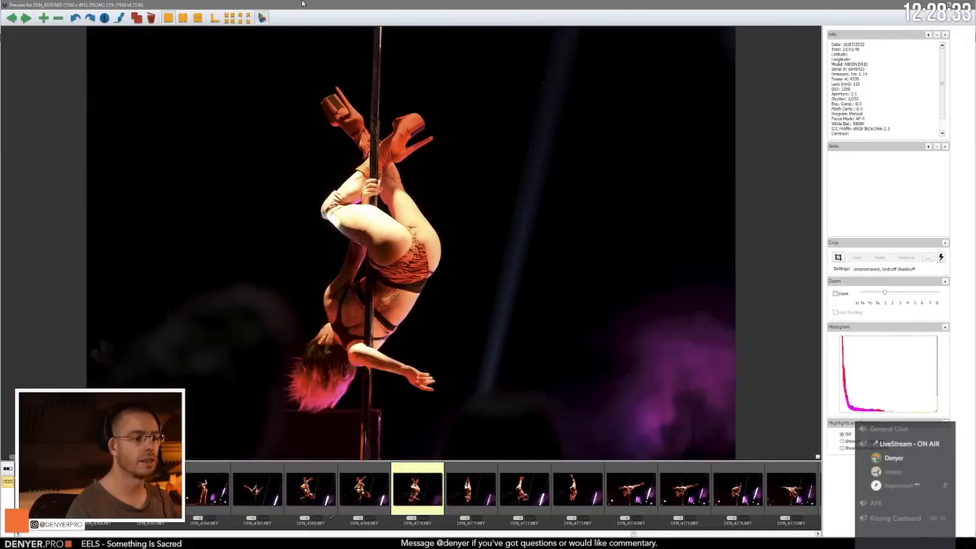
{"action": "key", "text": "Right"}
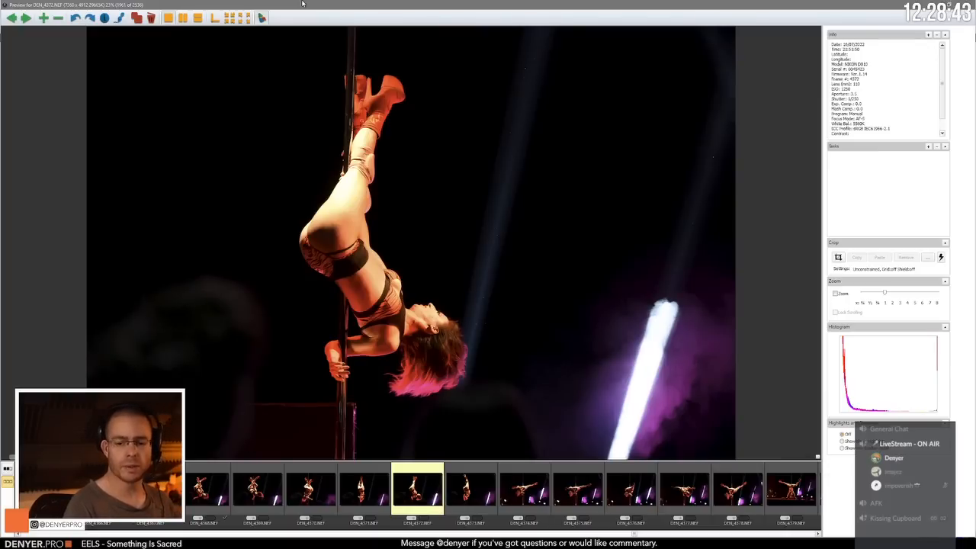
{"action": "key", "text": "Left"}
{"action": "key", "text": "Left"}
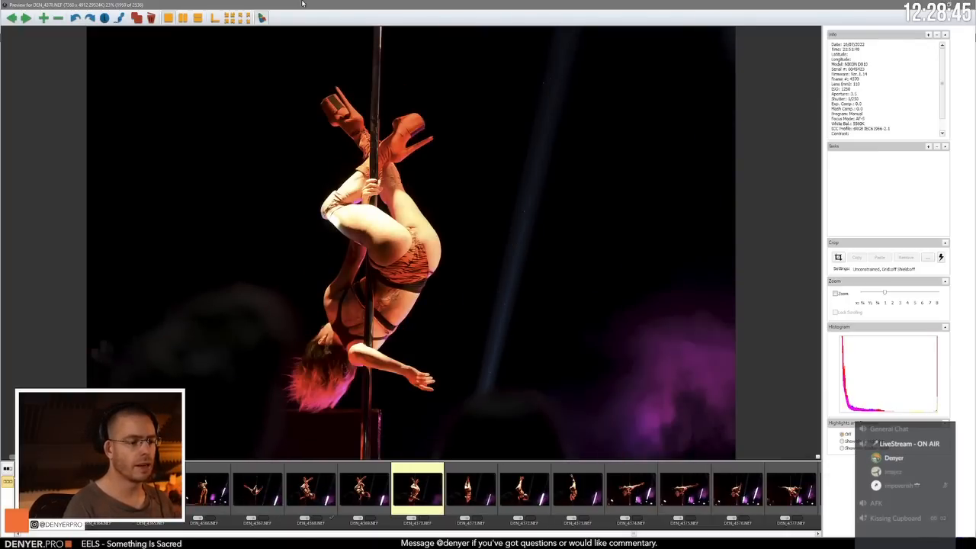
Step: Compare DEN_4370.NEF with its neighbours DEN_4371.NEF and DEN_4372.NEF, and continue to the straight inverted pose in DEN_4373.NEF
{"action": "key", "text": "Left"}
{"action": "key", "text": "Right"}
{"action": "key", "text": "Right"}
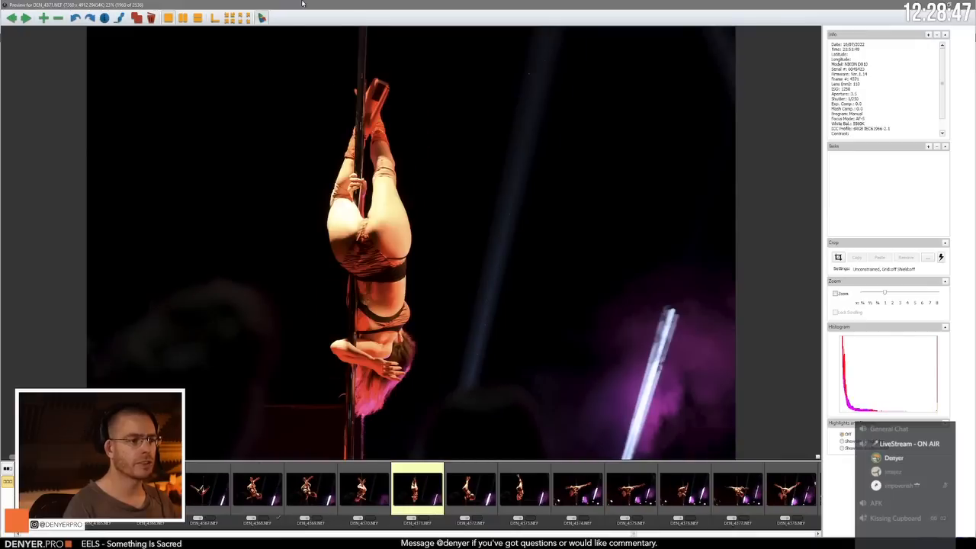
{"action": "key", "text": "Right"}
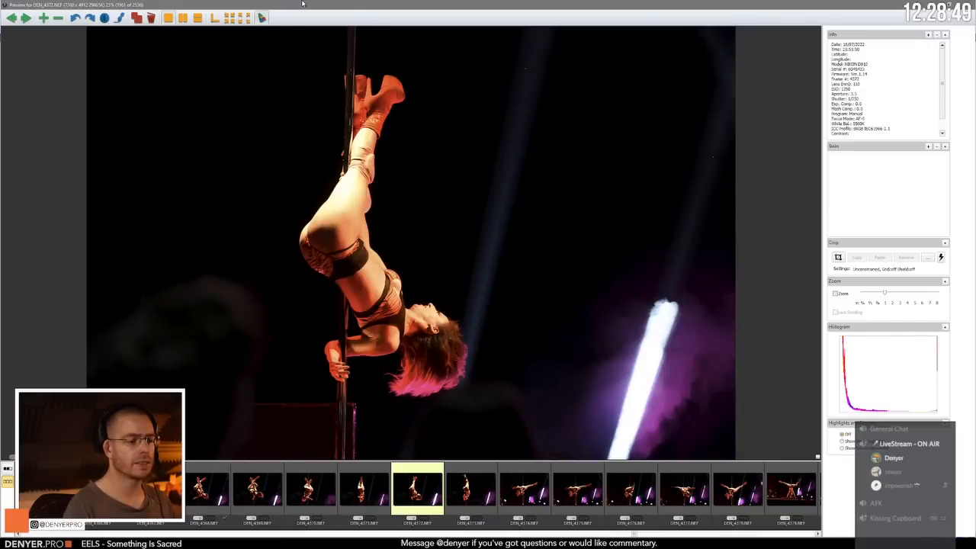
{"action": "key", "text": "Right"}
{"action": "key", "text": "Right"}
{"action": "key", "text": "Left"}
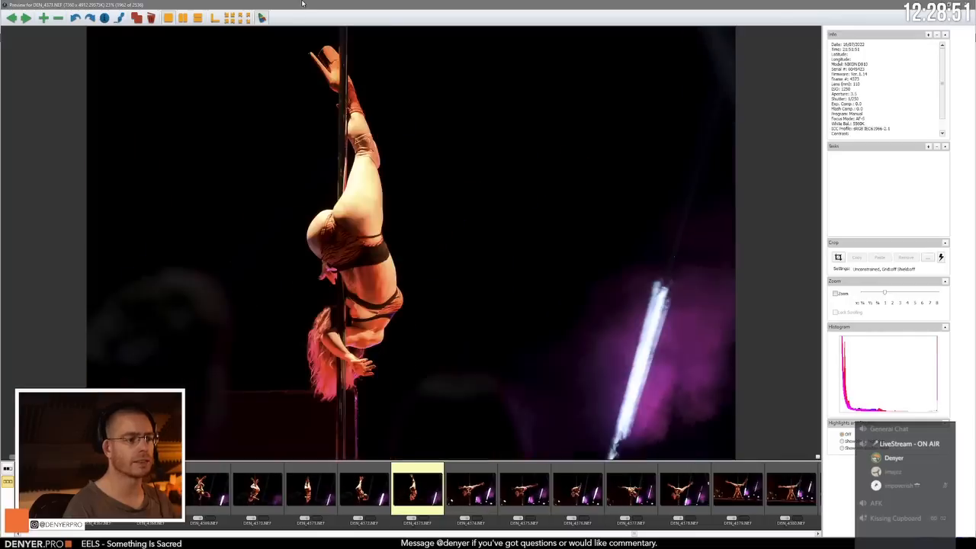
Step: Advance to DEN_4376.NEF, check the frame before it, and move on to the horizontal split in DEN_4377.NEF
{"action": "key", "text": "Right"}
{"action": "key", "text": "Right"}
{"action": "key", "text": "Right"}
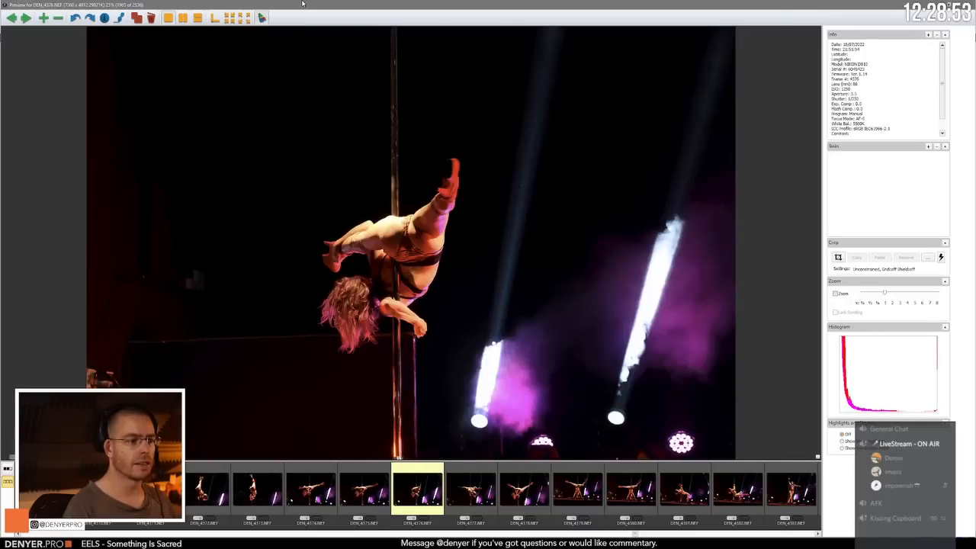
{"action": "key", "text": "Left"}
{"action": "key", "text": "Right"}
Step: Compare the horizontal split in DEN_4377.NEF with DEN_4378.NEF and advance to the handstand in DEN_4379.NEF
{"action": "key", "text": "Right"}
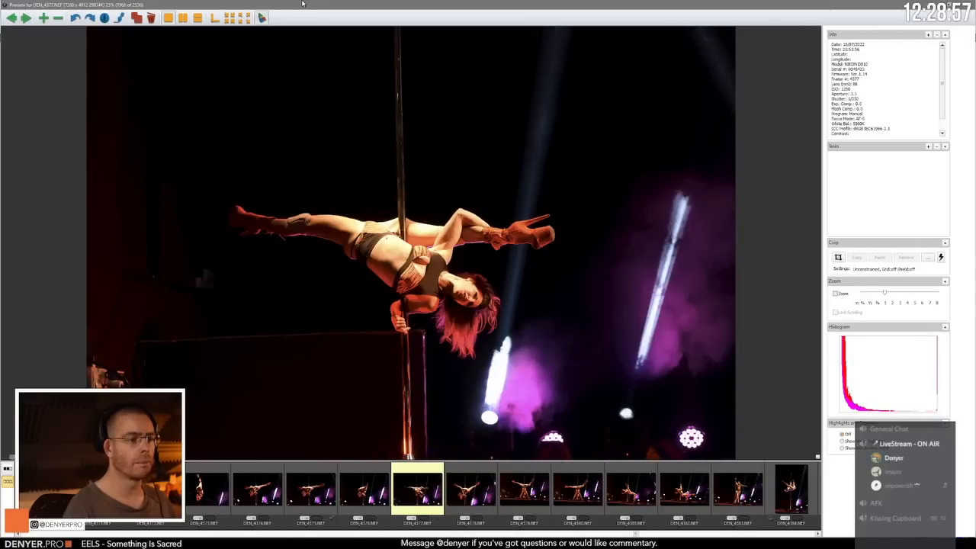
{"action": "key", "text": "Right"}
{"action": "key", "text": "Left"}
Step: Compare the handstand frames DEN_4379.NEF and DEN_4380.NEF, ending on DEN_4380.NEF
{"action": "key", "text": "Right"}
{"action": "key", "text": "Right"}
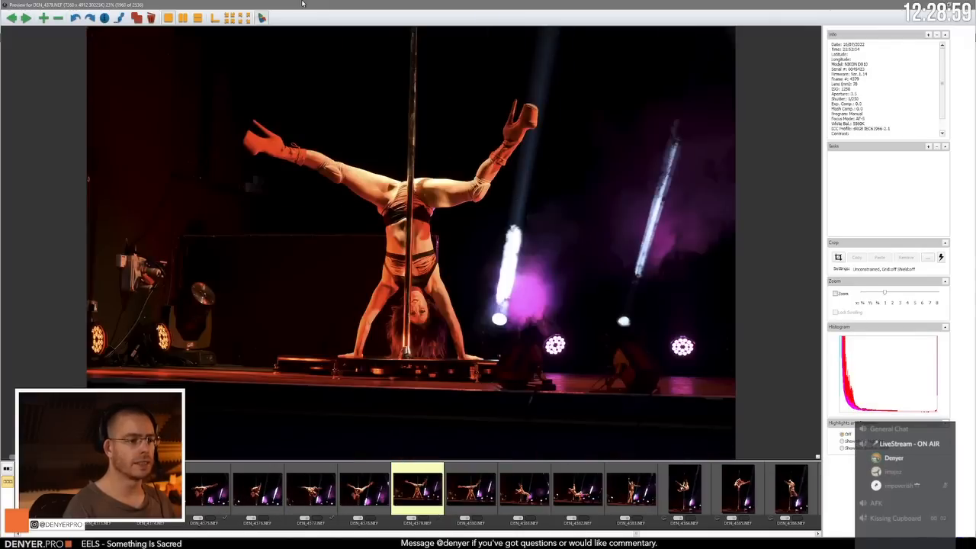
{"action": "key", "text": "Right"}
{"action": "key", "text": "Left"}
{"action": "key", "text": "Right"}
{"action": "key", "text": "Right"}
{"action": "key", "text": "Left"}
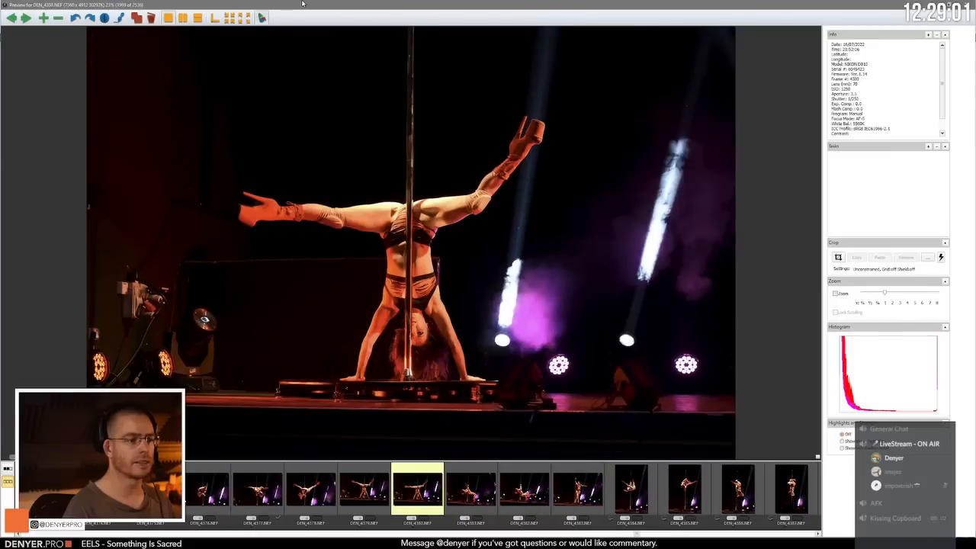
Step: Recheck the horizontal splits in DEN_4378.NEF and DEN_4377.NEF, and return to the handstand in DEN_4380.NEF
{"action": "key", "text": "Left"}
{"action": "key", "text": "Left"}
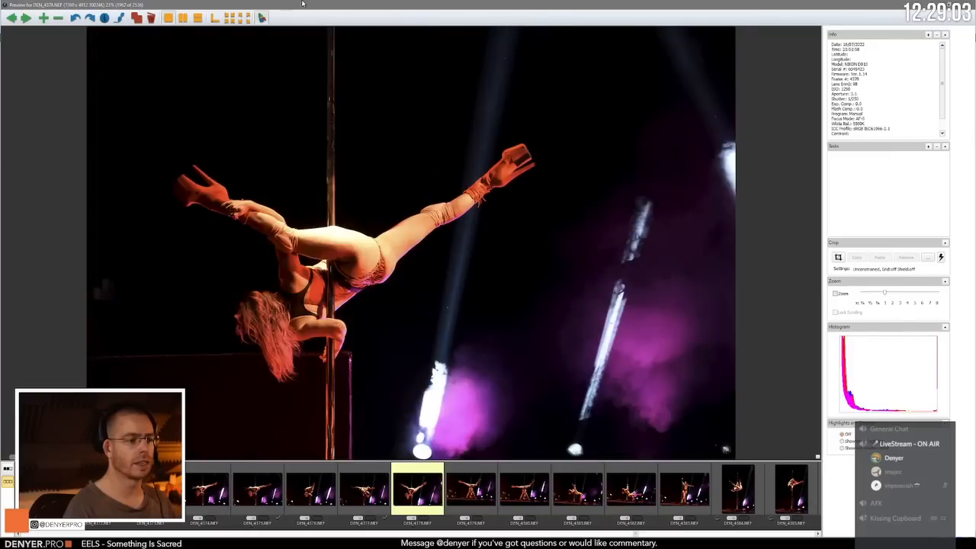
{"action": "key", "text": "Right"}
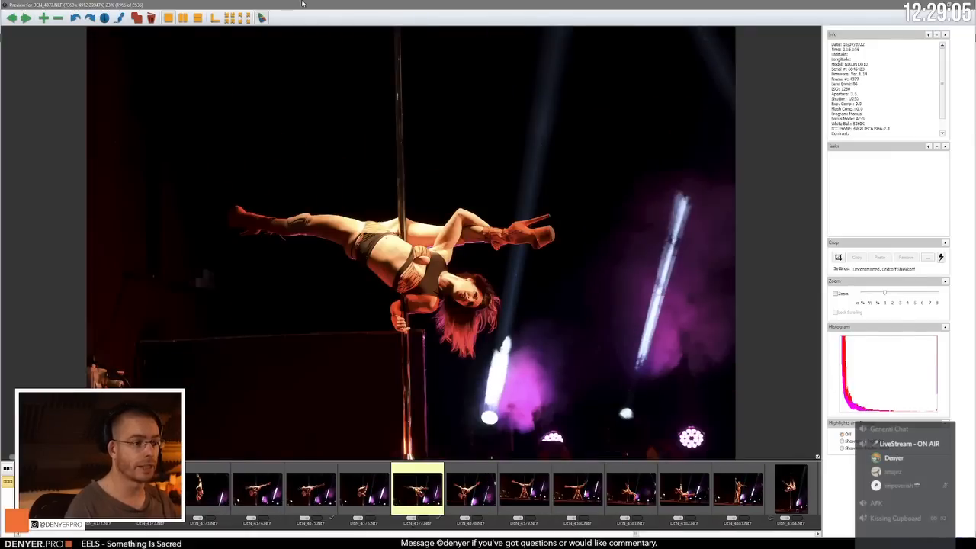
{"action": "key", "text": "Left"}
{"action": "key", "text": "Right"}
Step: Compare DEN_4380.NEF with DEN_4379.NEF once more and advance to the leaning pole pose in DEN_4382.NEF
{"action": "key", "text": "Right"}
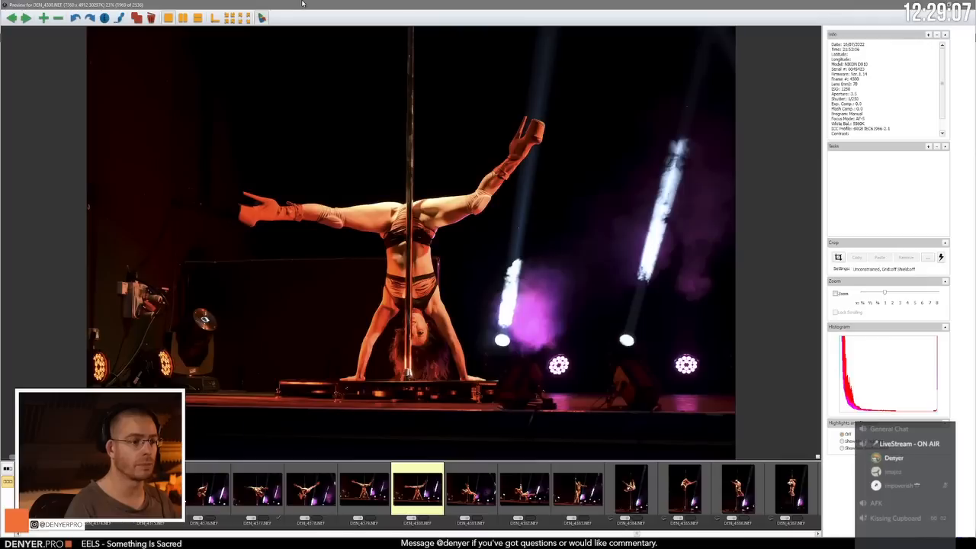
{"action": "key", "text": "Left"}
{"action": "key", "text": "Right"}
{"action": "key", "text": "Left"}
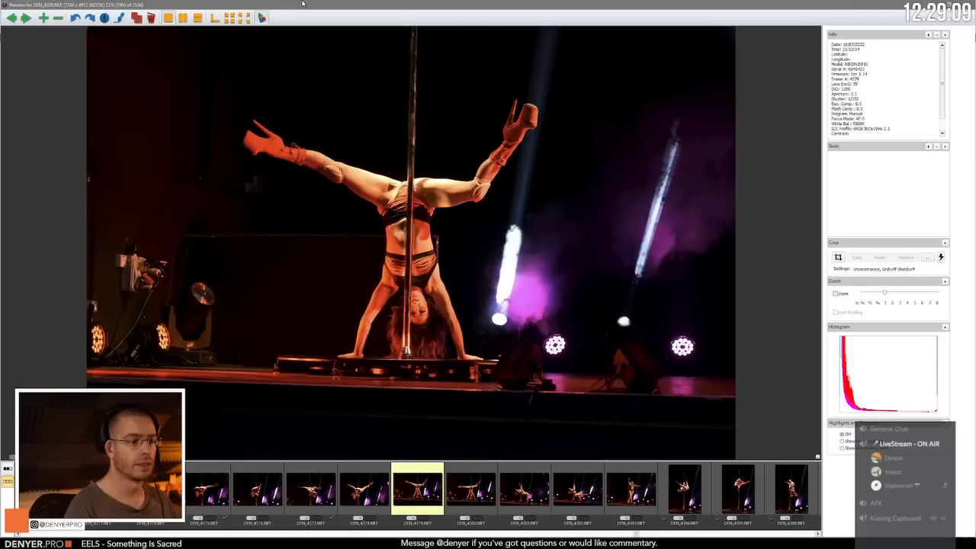
{"action": "key", "text": "Right"}
{"action": "key", "text": "Right"}
Step: Advance through the portrait-format pole frames from DEN_4385.NEF to the upside-down hold in DEN_4389.NEF
{"action": "key", "text": "Right"}
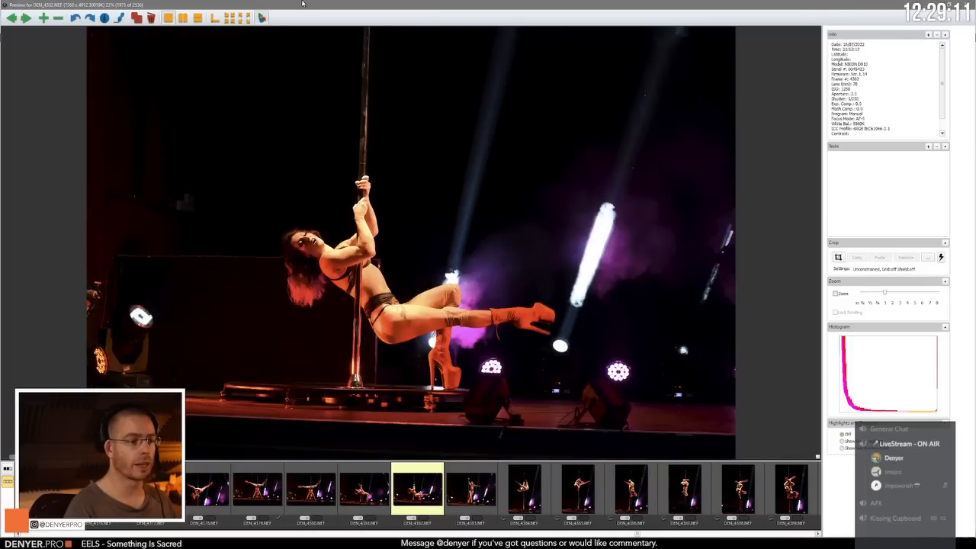
{"action": "key", "text": "Right"}
{"action": "key", "text": "Right"}
{"action": "key", "text": "Right"}
{"action": "key", "text": "Right"}
{"action": "key", "text": "Right"}
{"action": "key", "text": "Right"}
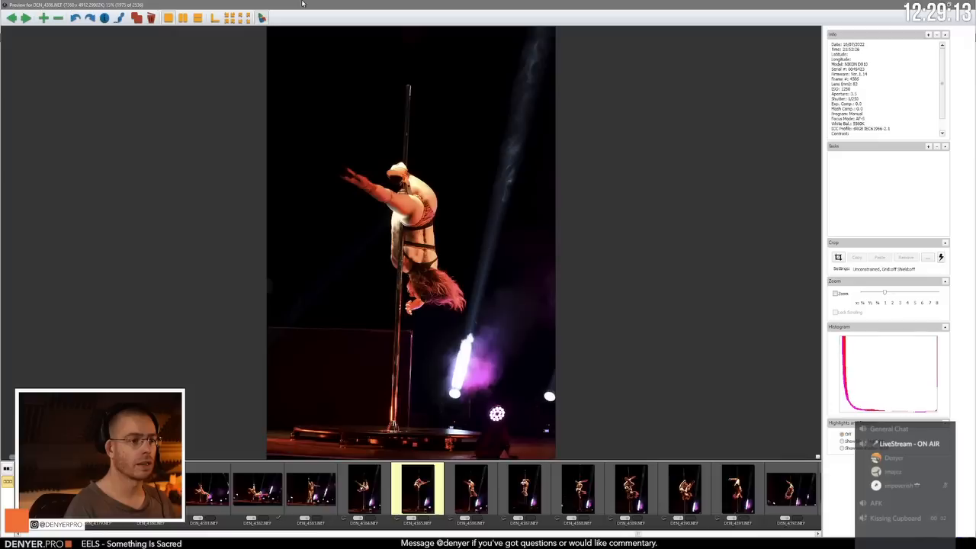
Step: Compare the upside-down pole holds in DEN_4389.NEF and DEN_4390.NEF, and advance to the landscape-format frame DEN_4392.NEF
{"action": "key", "text": "Right"}
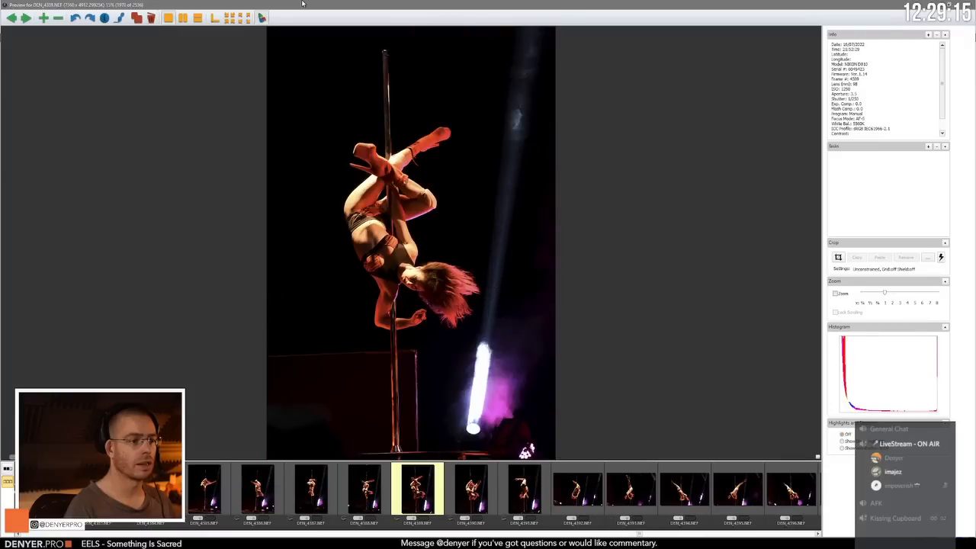
{"action": "key", "text": "Right"}
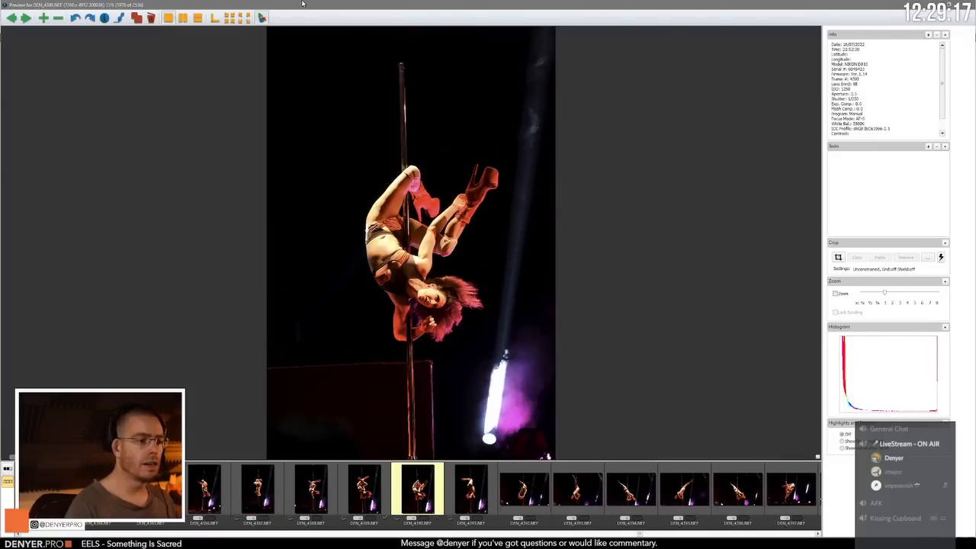
{"action": "key", "text": "Right"}
{"action": "key", "text": "Right"}
{"action": "key", "text": "Right"}
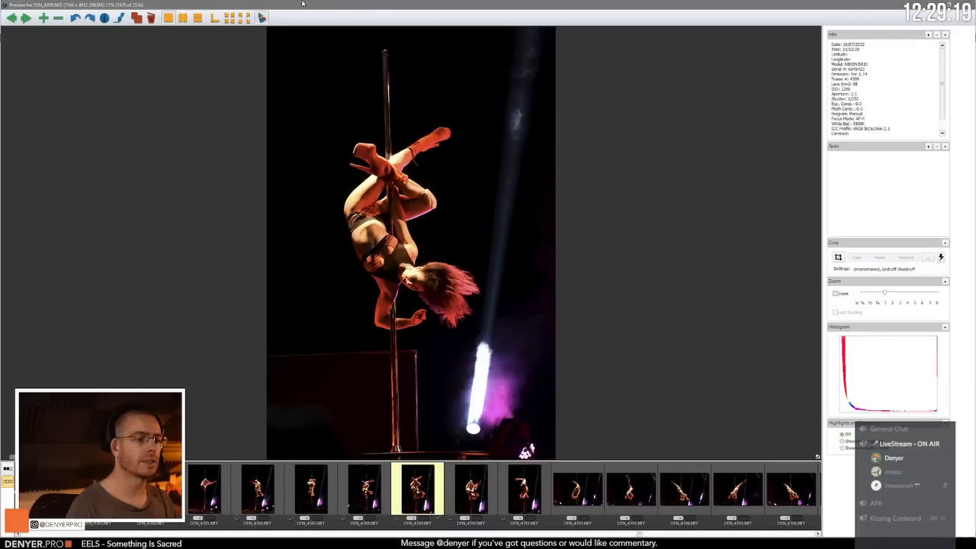
{"action": "key", "text": "Right"}
{"action": "key", "text": "Right"}
{"action": "key", "text": "Right"}
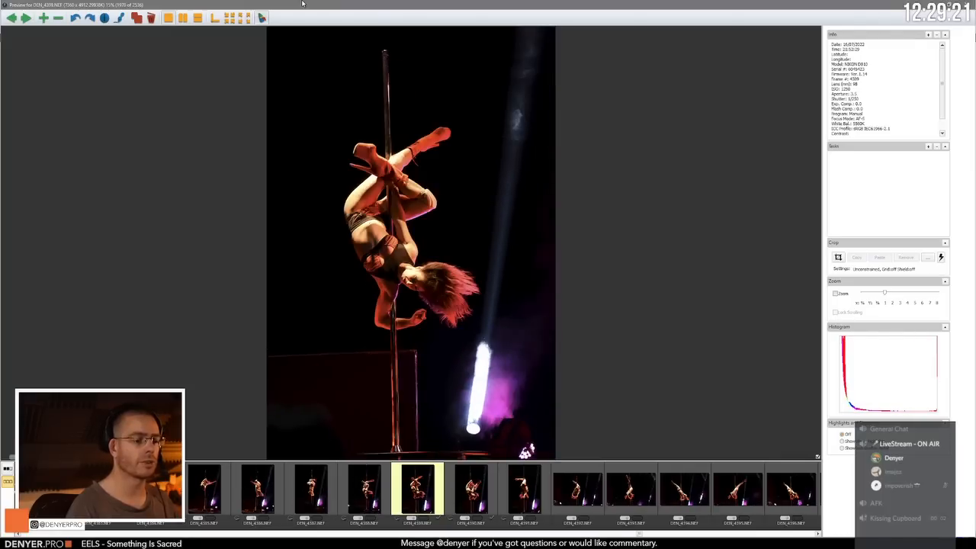
Step: Review the inverted leg-extension frames through DEN_4395.NEF and continue to the folded inversion in DEN_4396.NEF
{"action": "key", "text": "Right"}
{"action": "key", "text": "Right"}
{"action": "key", "text": "Right"}
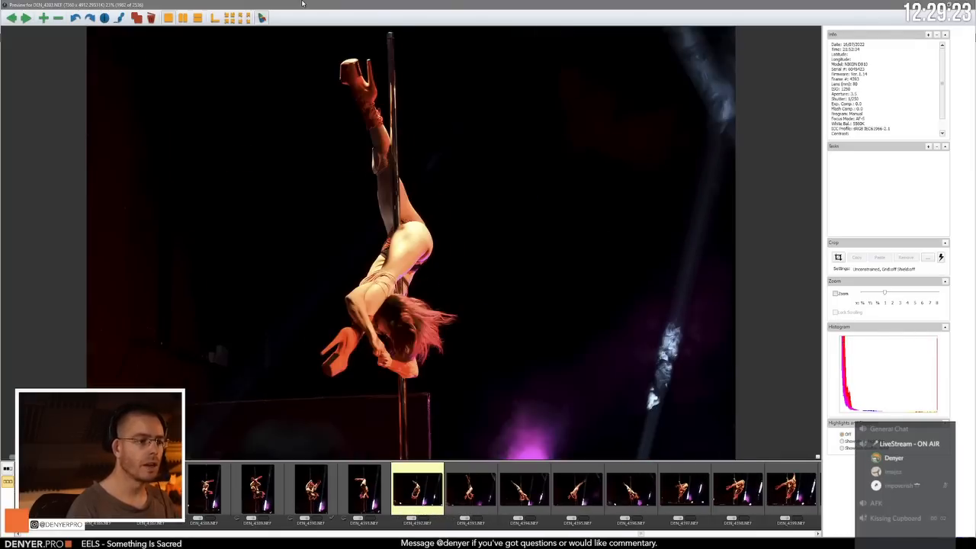
{"action": "key", "text": "Right"}
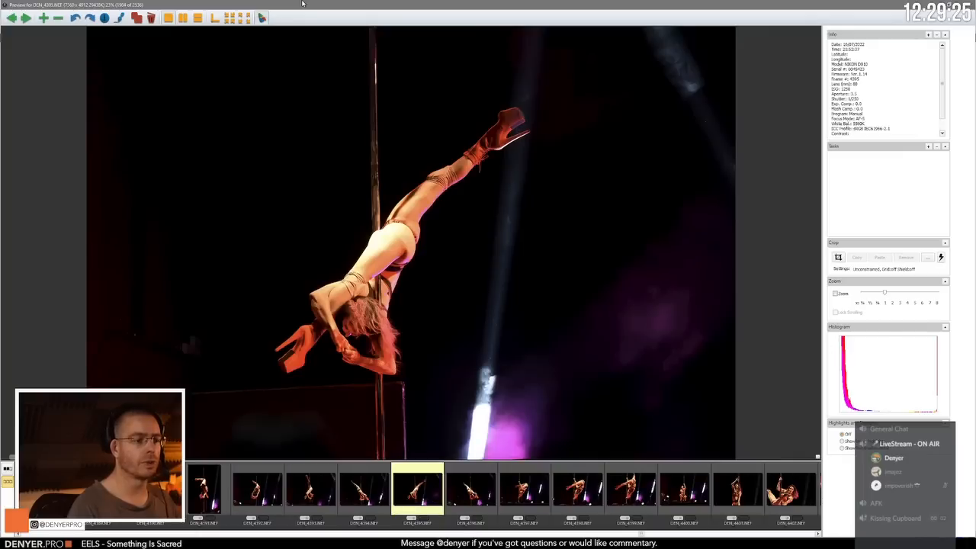
{"action": "key", "text": "Right"}
{"action": "key", "text": "Left"}
{"action": "key", "text": "Right"}
Step: Compare DEN_4396.NEF with DEN_4397.NEF and advance through the bent inversion in DEN_4398.NEF to the crouch in DEN_4400.NEF
{"action": "key", "text": "Right"}
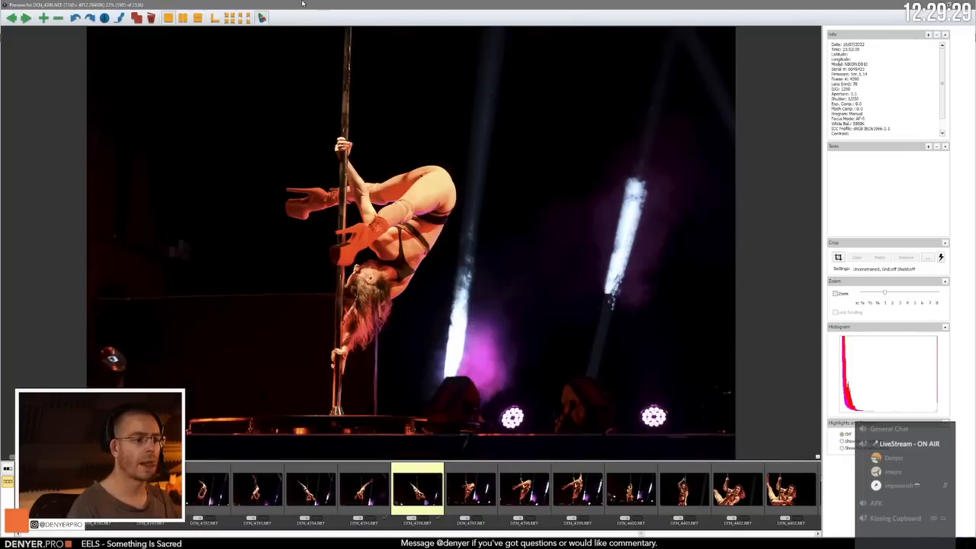
{"action": "key", "text": "Right"}
{"action": "key", "text": "Left"}
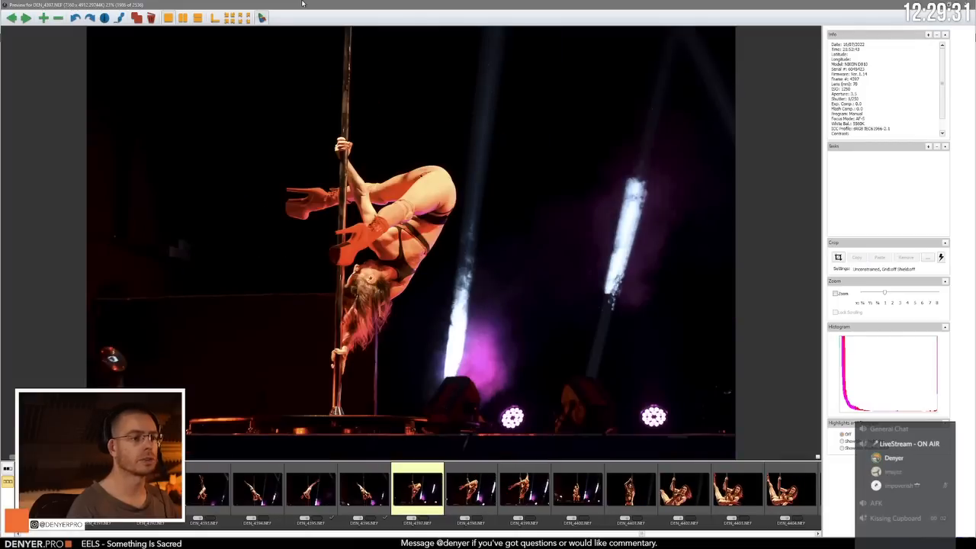
{"action": "key", "text": "Right"}
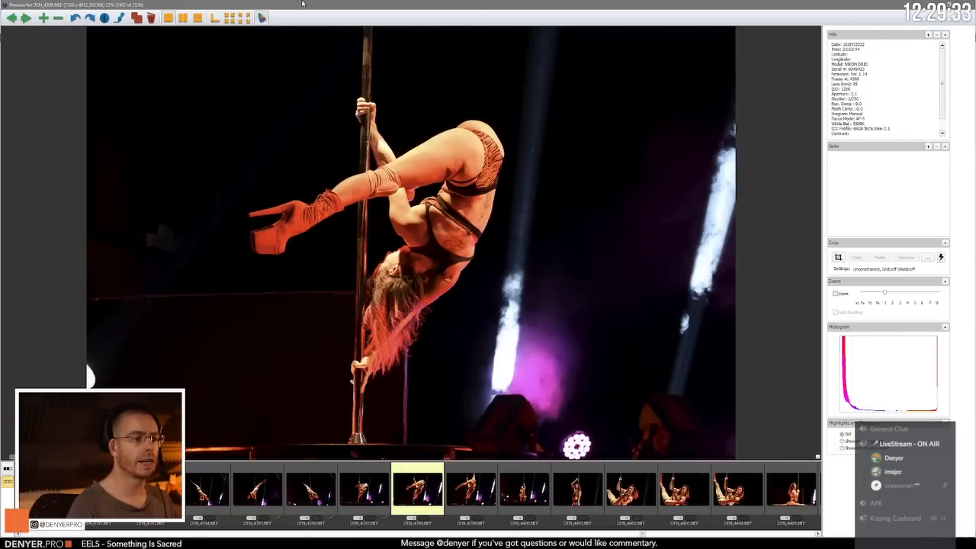
{"action": "key", "text": "Right"}
Step: Compare the close-up pole frames around DEN_4402.NEF and advance to the floor splits in DEN_4405.NEF
{"action": "key", "text": "Right"}
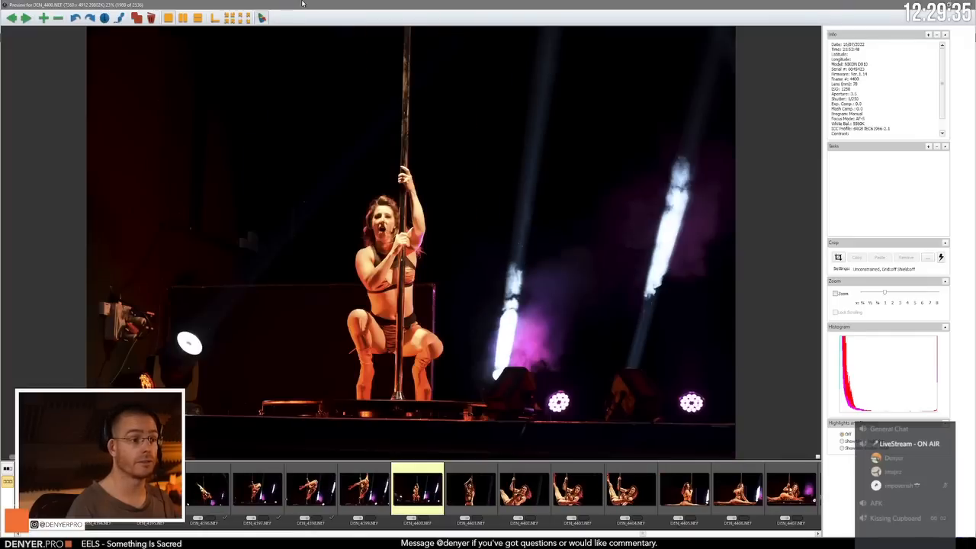
{"action": "key", "text": "Right"}
{"action": "key", "text": "Right"}
{"action": "key", "text": "Right"}
{"action": "key", "text": "Left"}
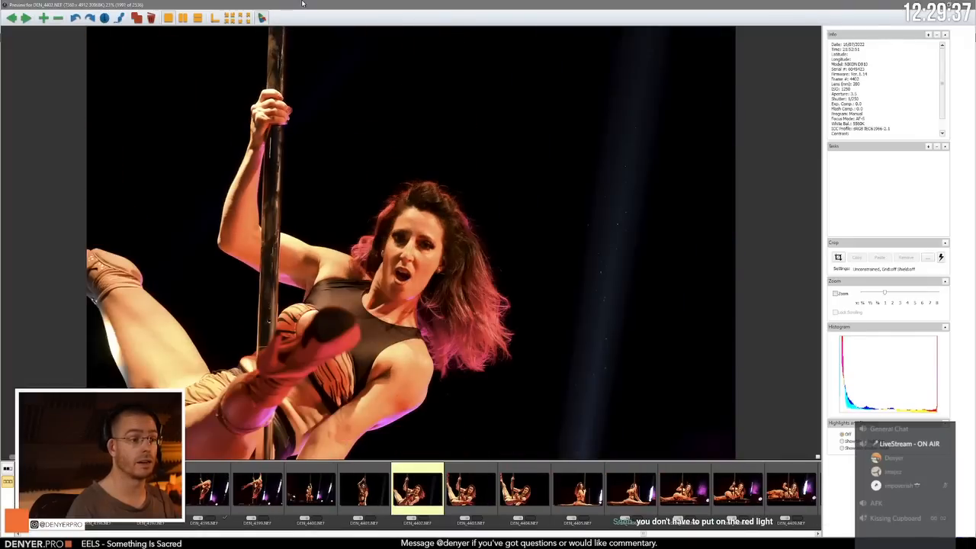
{"action": "key", "text": "Right"}
Step: Review the splits and reclining floor poses from DEN_4406.NEF through DEN_4411.NEF
{"action": "key", "text": "Right"}
{"action": "key", "text": "Right"}
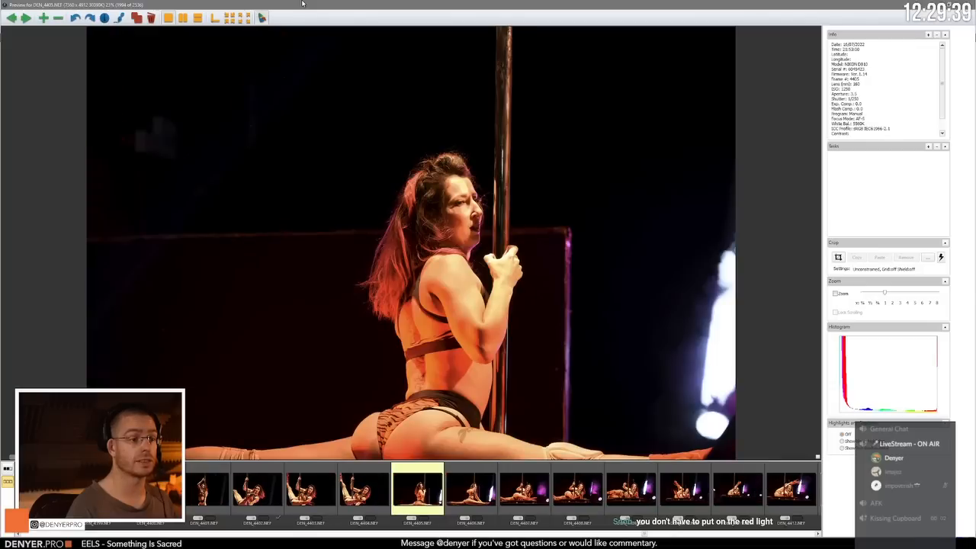
{"action": "key", "text": "Right"}
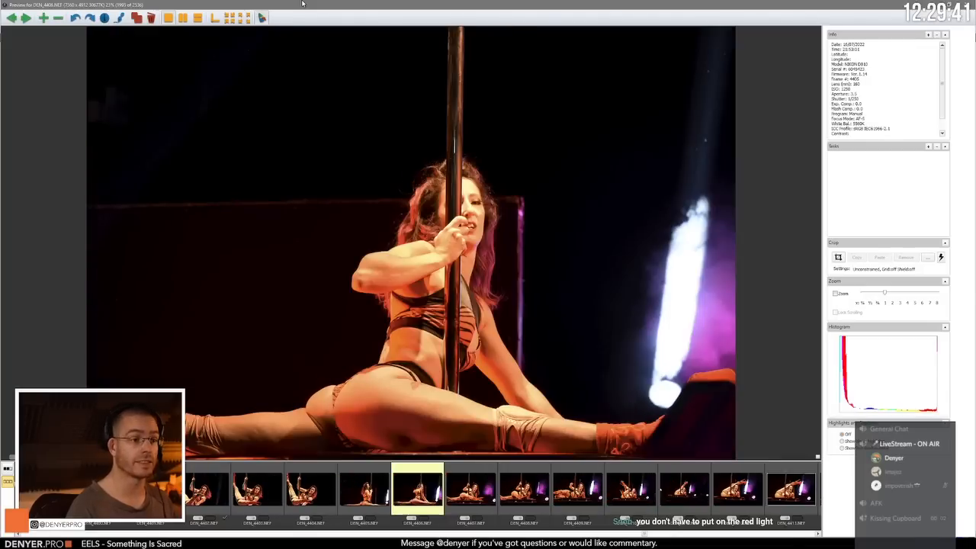
{"action": "key", "text": "Right"}
{"action": "key", "text": "Right"}
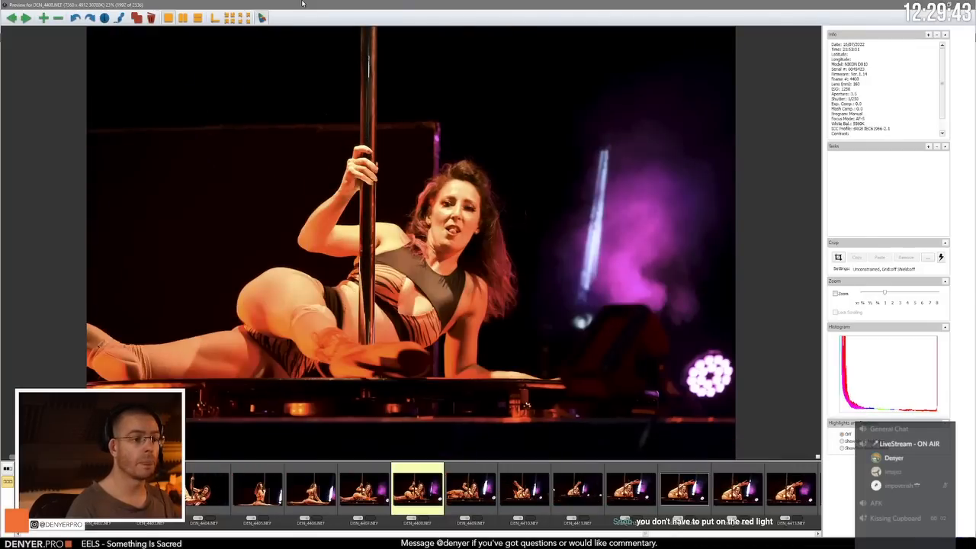
{"action": "key", "text": "Right"}
{"action": "key", "text": "Right"}
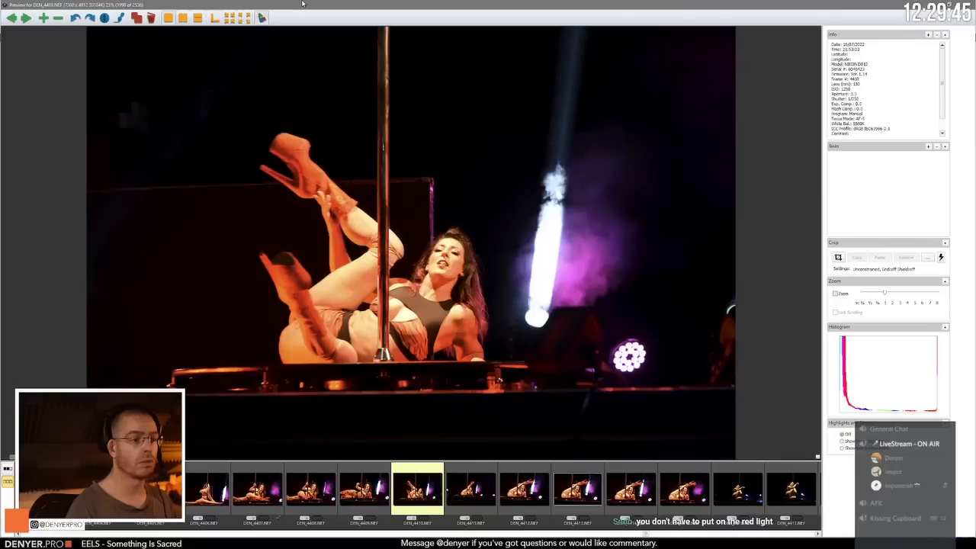
{"action": "key", "text": "Right"}
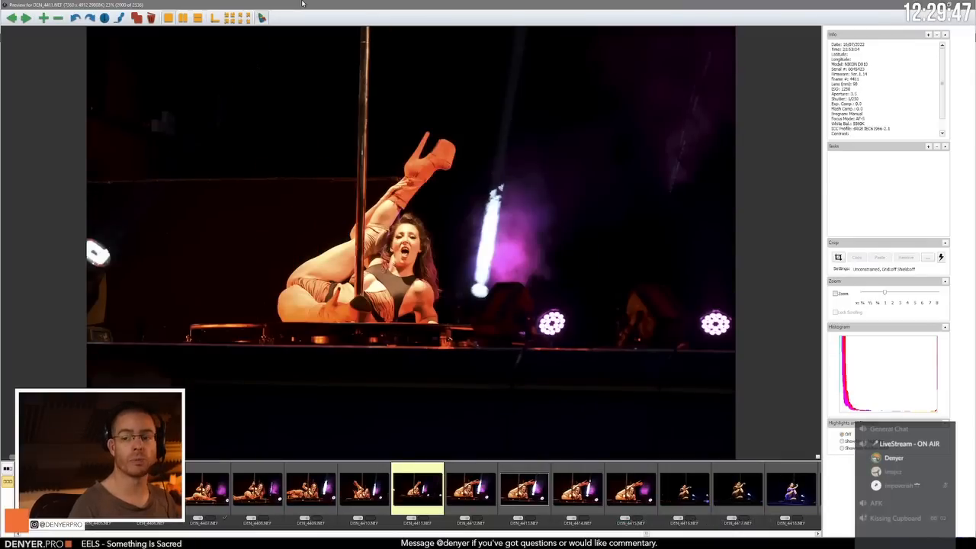
Step: Compare the raised-leg floor poses from DEN_4412.NEF to DEN_4414.NEF and advance to the next performer's seated pose in DEN_4416.NEF
{"action": "key", "text": "Right"}
{"action": "key", "text": "Right"}
{"action": "key", "text": "Left"}
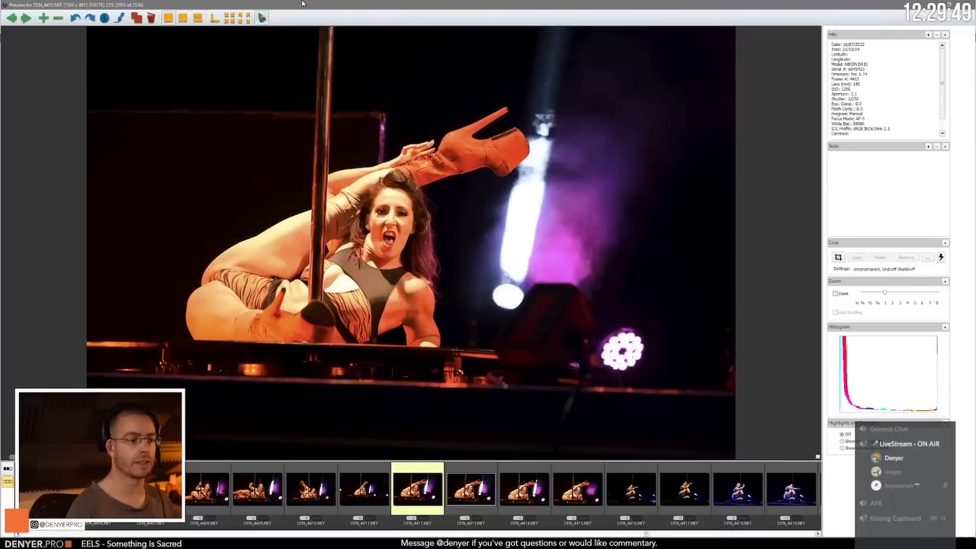
{"action": "key", "text": "Right"}
{"action": "key", "text": "Right"}
{"action": "key", "text": "Right"}
{"action": "key", "text": "Right"}
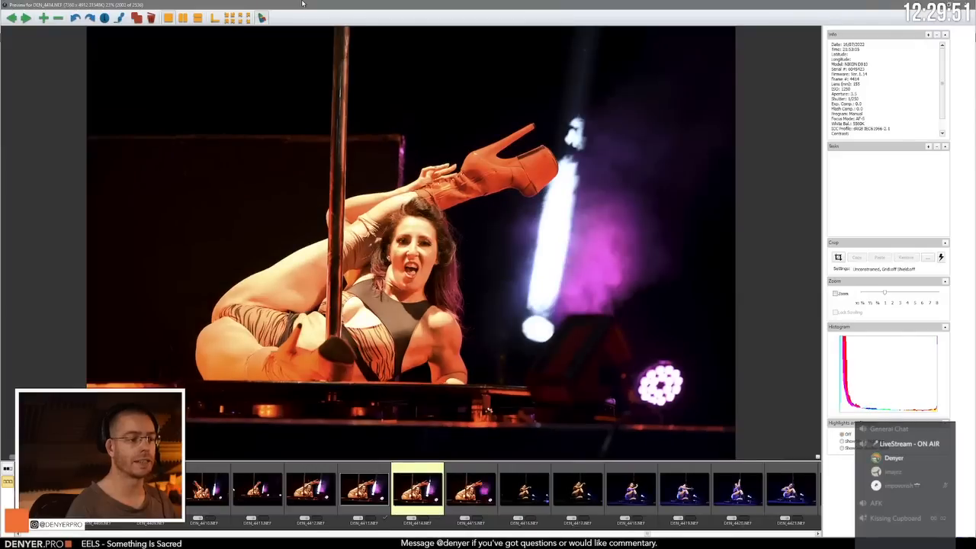
Step: Compare the warm-lit seated frames DEN_4416.NEF and DEN_4417.NEF, and advance to the blue-lit pose in DEN_4418.NEF
{"action": "key", "text": "Right"}
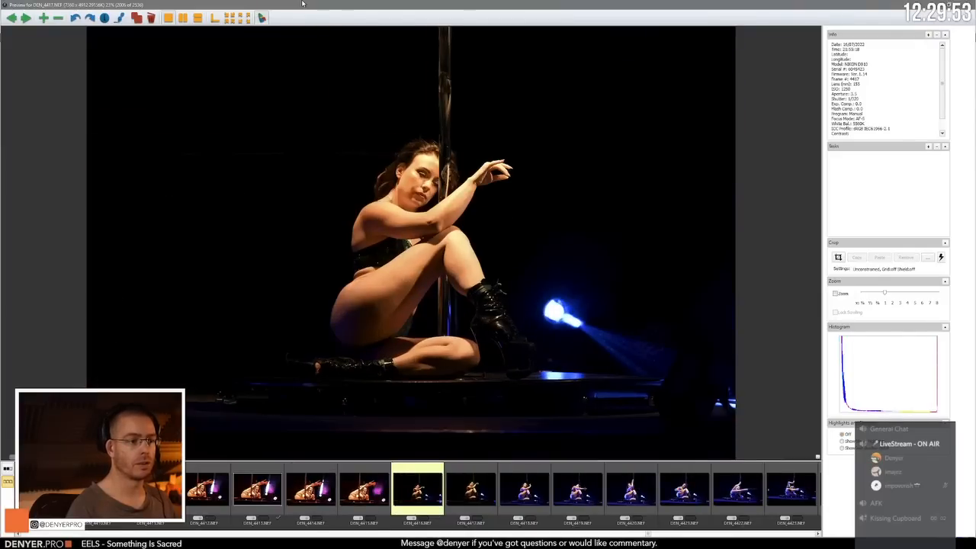
{"action": "key", "text": "Left"}
{"action": "key", "text": "Right"}
{"action": "key", "text": "Right"}
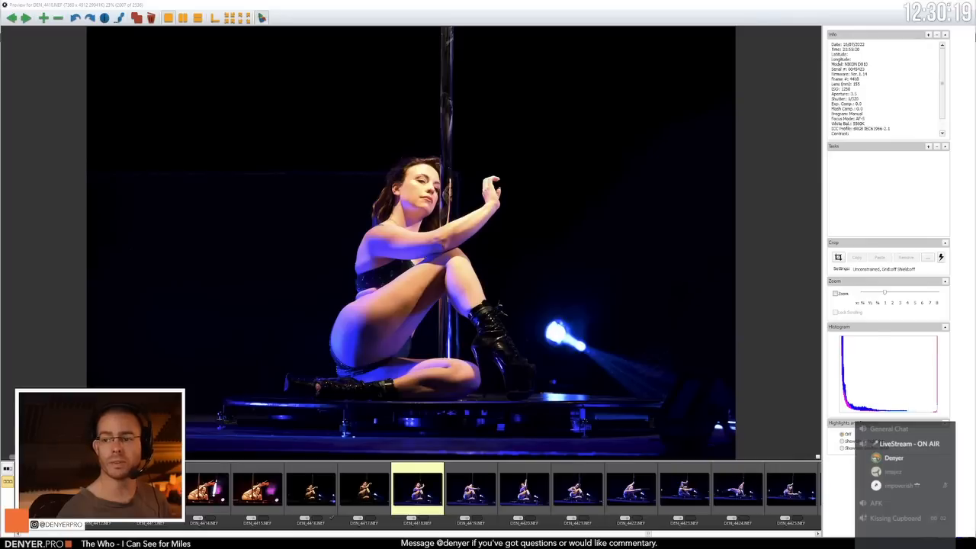
{"action": "key", "text": "alt+Tab"}
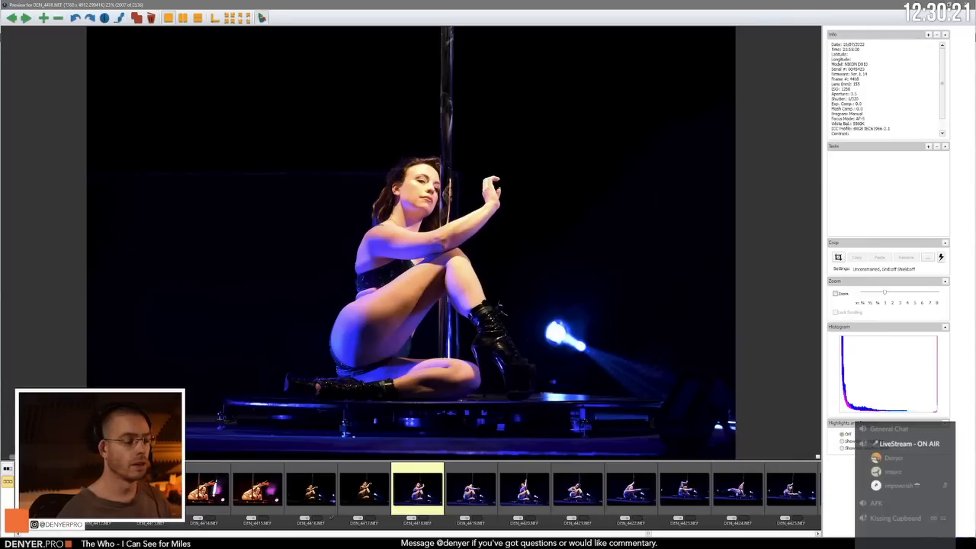
{"action": "key", "text": "alt+Tab"}
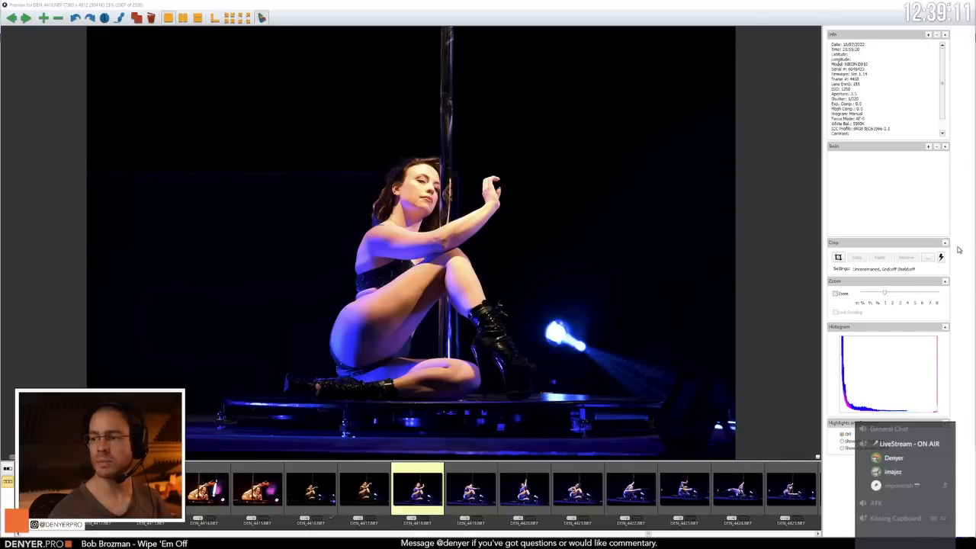
{"action": "left_click", "coordinate": [571, 4]}
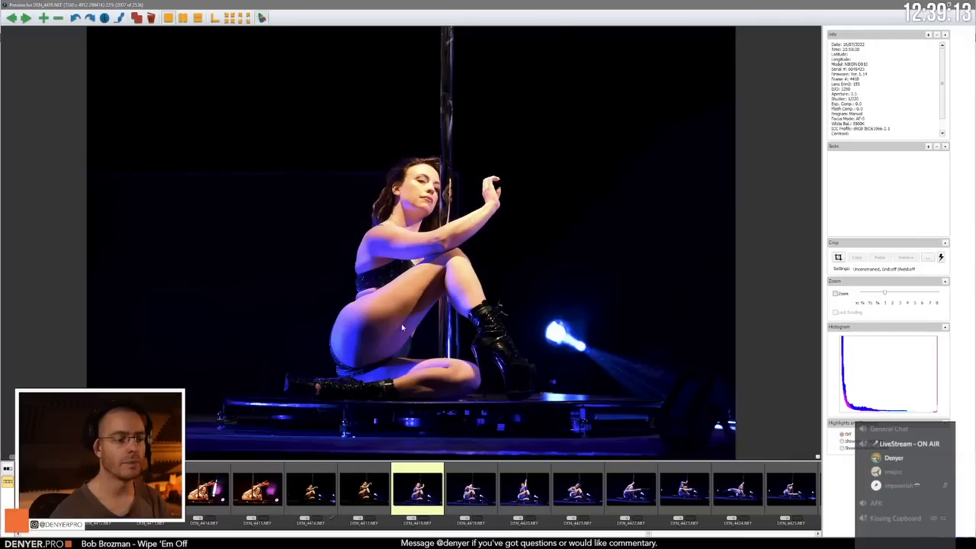
Step: Go back to DEN_4416.NEF, compare the seated poses up to DEN_4419.NEF, and return to DEN_4416.NEF
{"action": "left_click", "coordinate": [311, 481]}
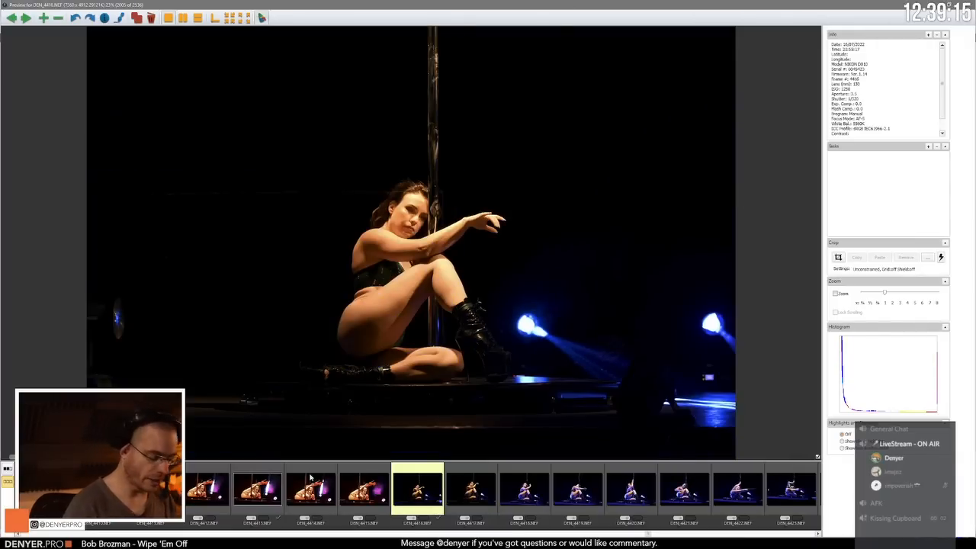
{"action": "key", "text": "Right"}
{"action": "key", "text": "Right"}
{"action": "key", "text": "Right"}
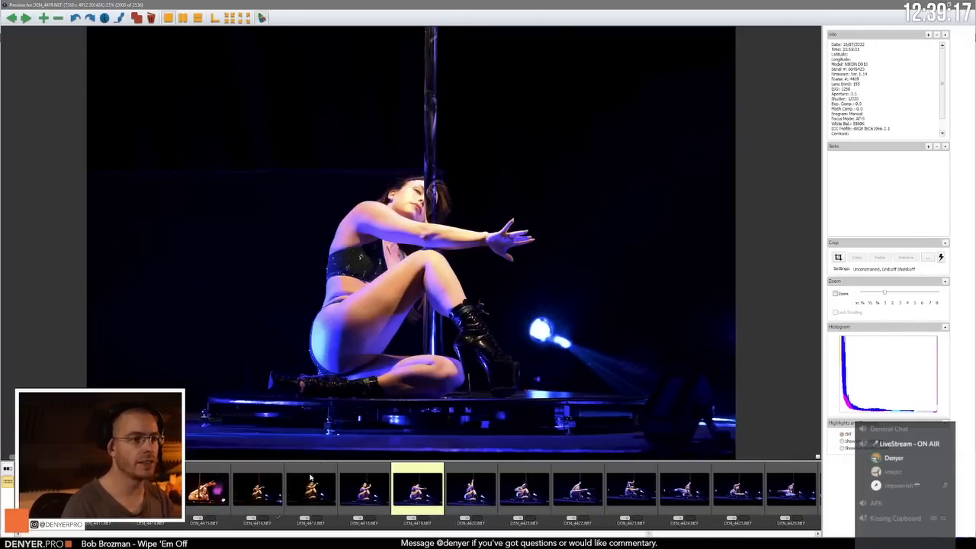
{"action": "key", "text": "Left"}
{"action": "key", "text": "Left"}
{"action": "key", "text": "Left"}
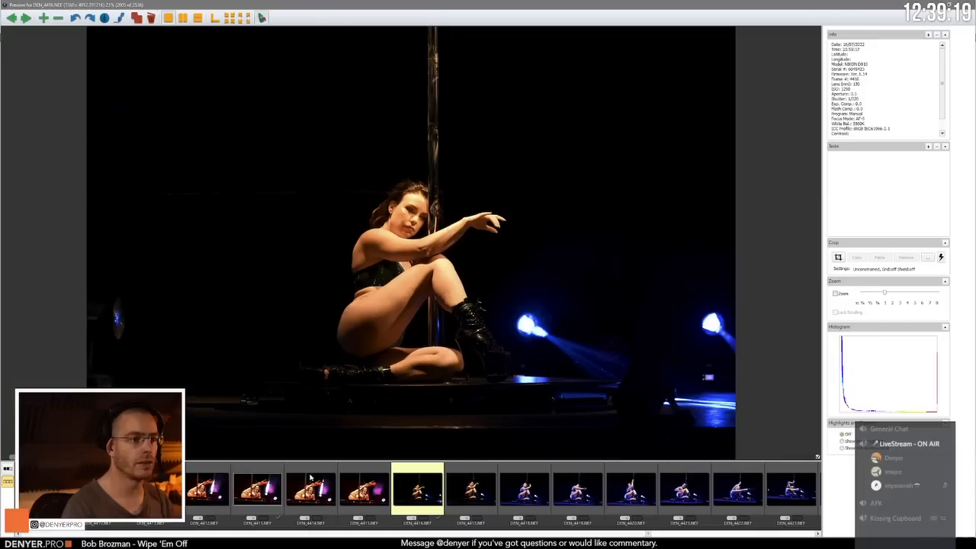
Step: Compare the blue-lit seated poses in DEN_4419.NEF and DEN_4420.NEF, and advance to the extended-leg pose in DEN_4422.NEF
{"action": "key", "text": "Right"}
{"action": "key", "text": "Right"}
{"action": "key", "text": "Right"}
{"action": "key", "text": "Right"}
{"action": "key", "text": "Right"}
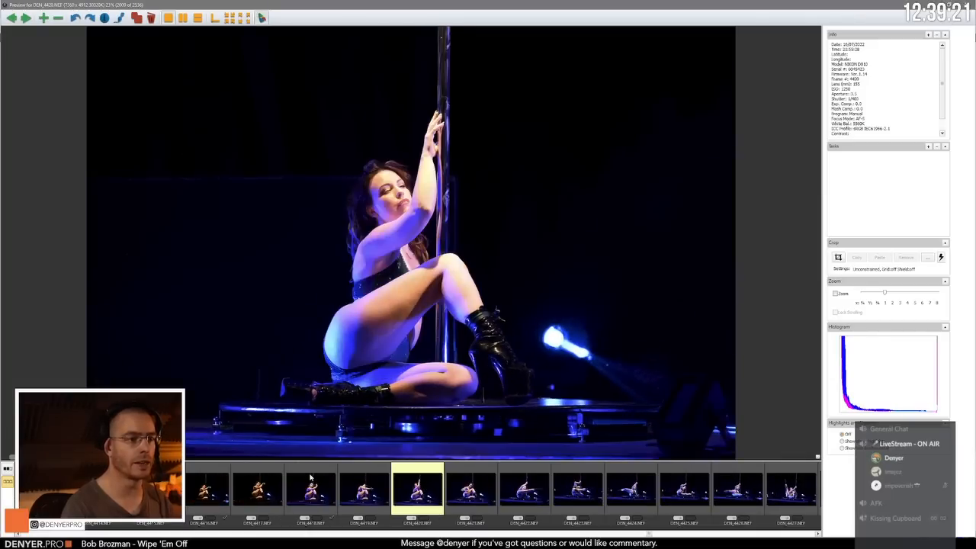
{"action": "key", "text": "Left"}
Step: Recheck the seated pose in DEN_4420.NEF and advance through the extended-leg frames to DEN_4425.NEF
{"action": "key", "text": "Right"}
{"action": "key", "text": "Right"}
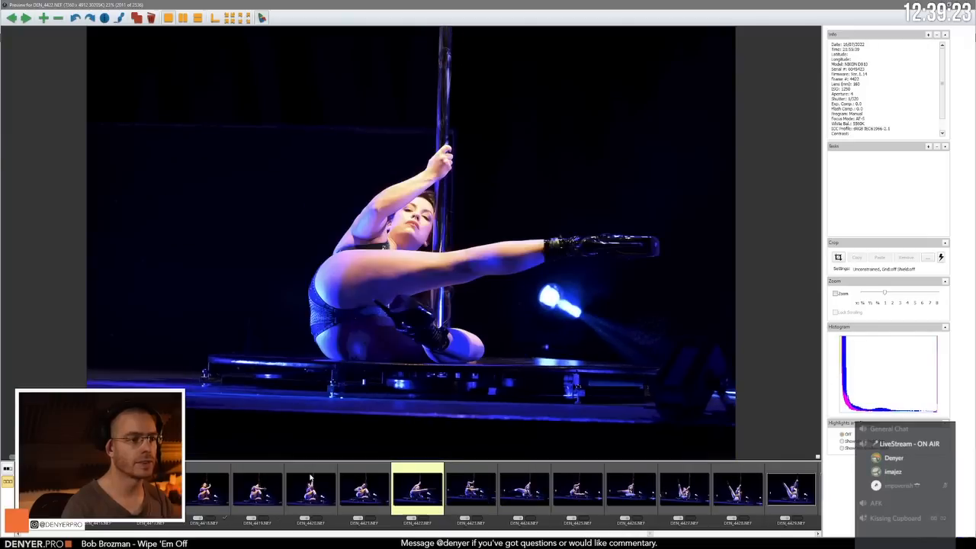
{"action": "key", "text": "Right"}
{"action": "key", "text": "Left"}
{"action": "key", "text": "Left"}
{"action": "key", "text": "Left"}
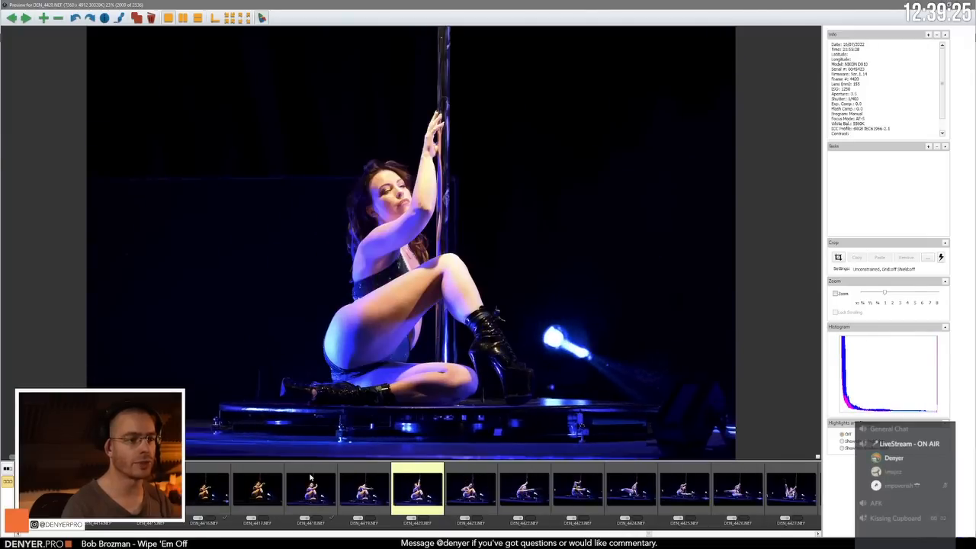
{"action": "key", "text": "Right"}
{"action": "key", "text": "Right"}
Step: Compare the raised-leg floor poses in DEN_4427.NEF, DEN_4428.NEF and DEN_4429.NEF
{"action": "key", "text": "Right"}
{"action": "key", "text": "Right"}
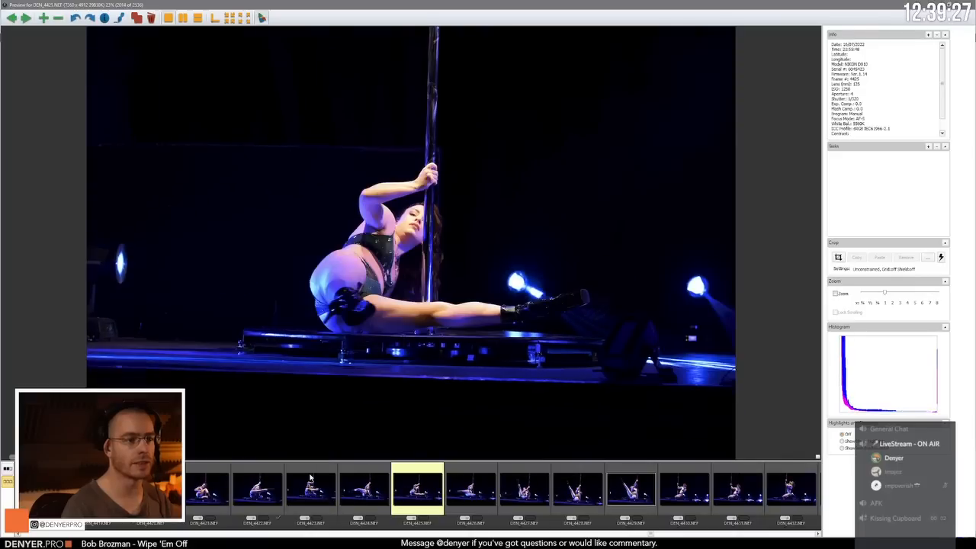
{"action": "key", "text": "Right"}
{"action": "key", "text": "Right"}
{"action": "key", "text": "Right"}
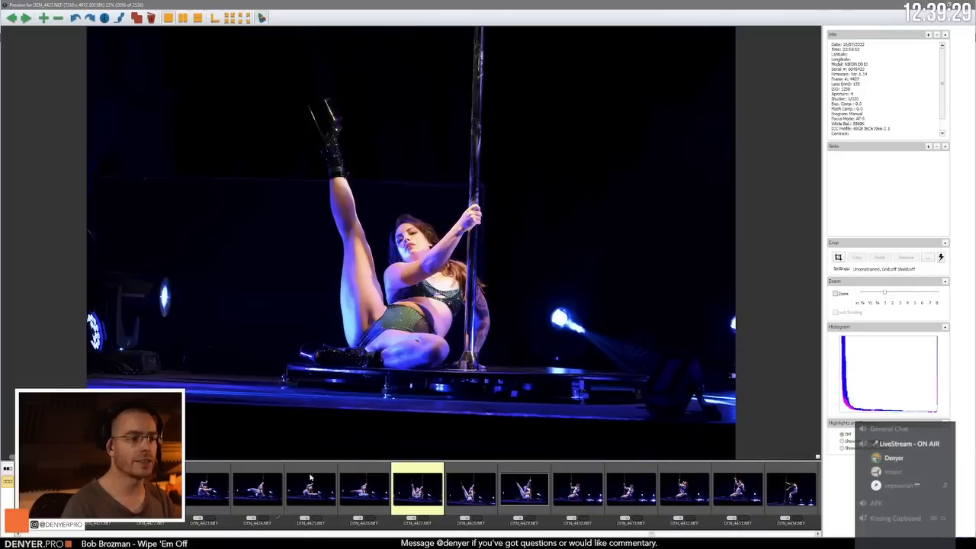
{"action": "key", "text": "Right"}
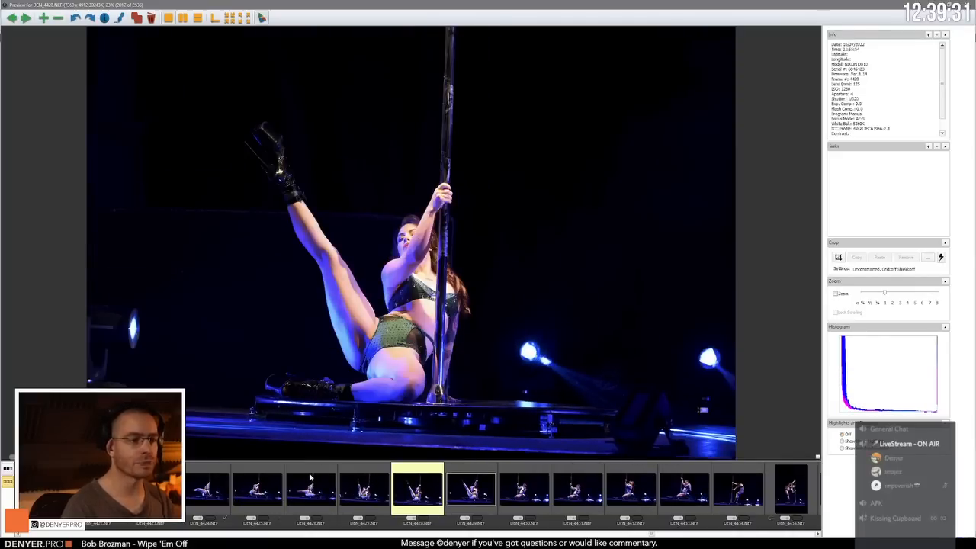
Step: Review the kneeling pole poses from DEN_4430.NEF through DEN_4433.NEF
{"action": "key", "text": "Right"}
{"action": "key", "text": "Right"}
{"action": "key", "text": "Right"}
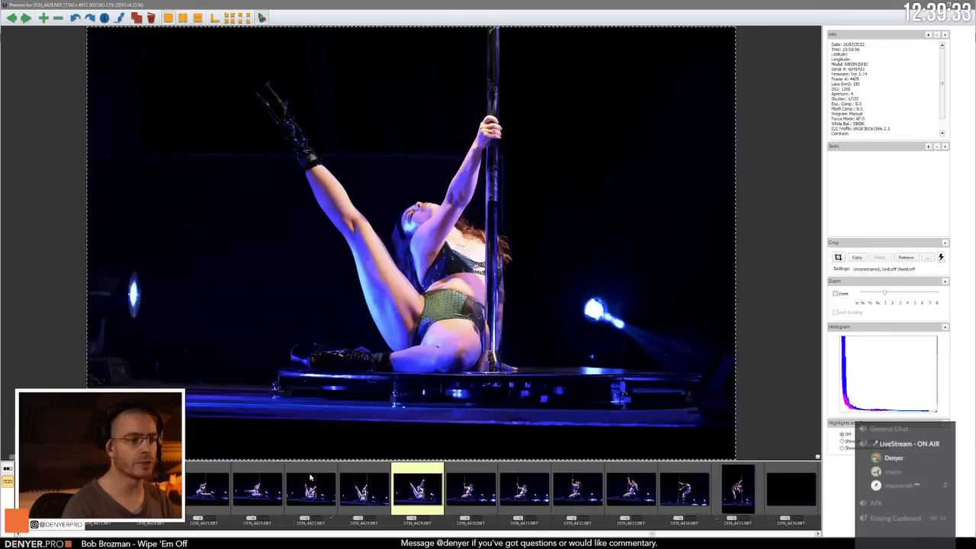
{"action": "key", "text": "Right"}
{"action": "key", "text": "Right"}
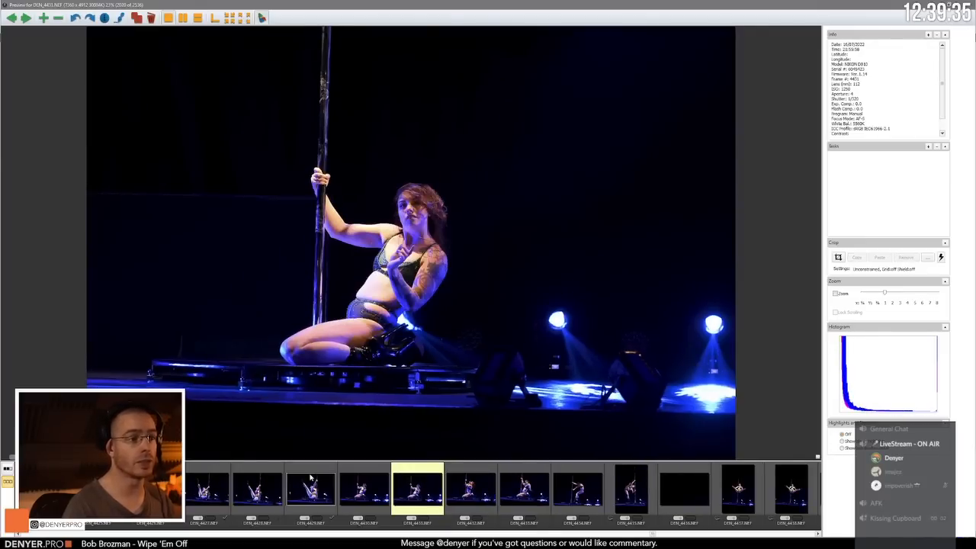
Step: Compare DEN_4434.NEF with the standing leg-hold in DEN_4435.NEF, ending on DEN_4435.NEF
{"action": "key", "text": "Right"}
{"action": "key", "text": "Right"}
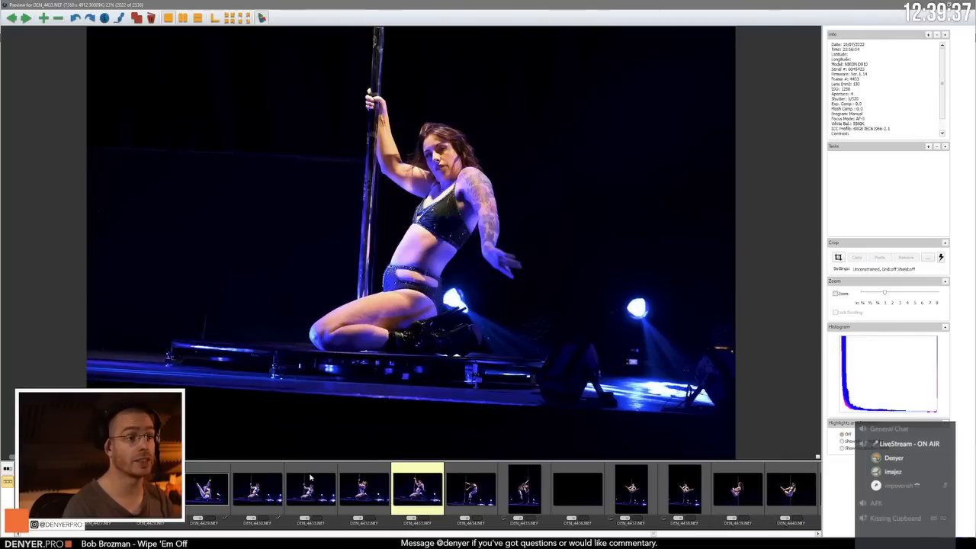
{"action": "key", "text": "Right"}
{"action": "key", "text": "Right"}
{"action": "key", "text": "Left"}
{"action": "key", "text": "Right"}
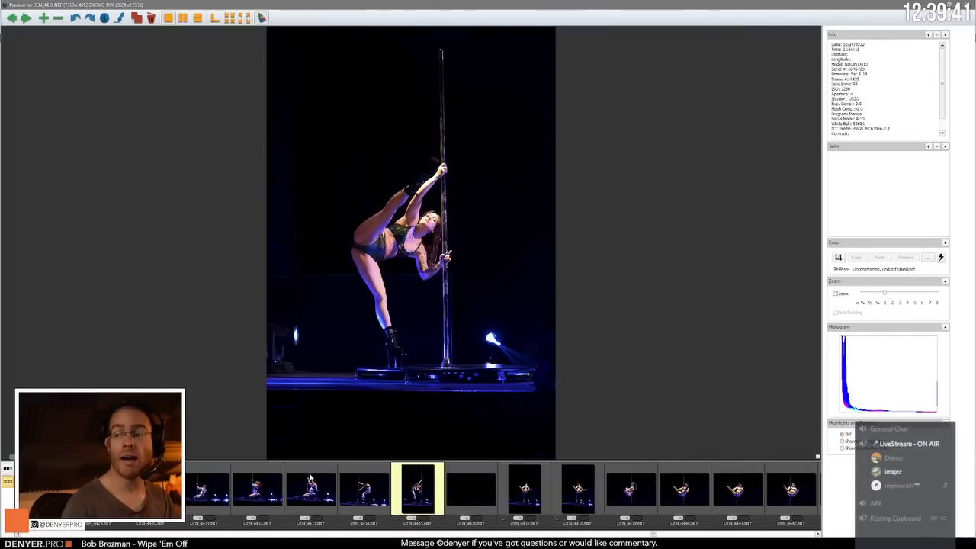
Step: Recheck the standing leg-hold in DEN_4434.NEF and DEN_4435.NEF and compare the open-leg pole poses in DEN_4437.NEF and DEN_4438.NEF
{"action": "key", "text": "Right"}
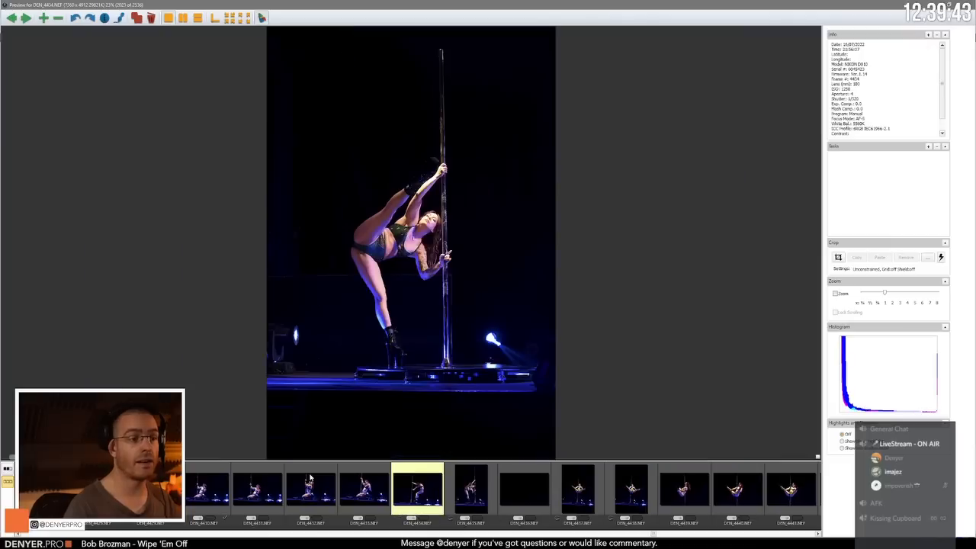
{"action": "key", "text": "Right"}
{"action": "key", "text": "Right"}
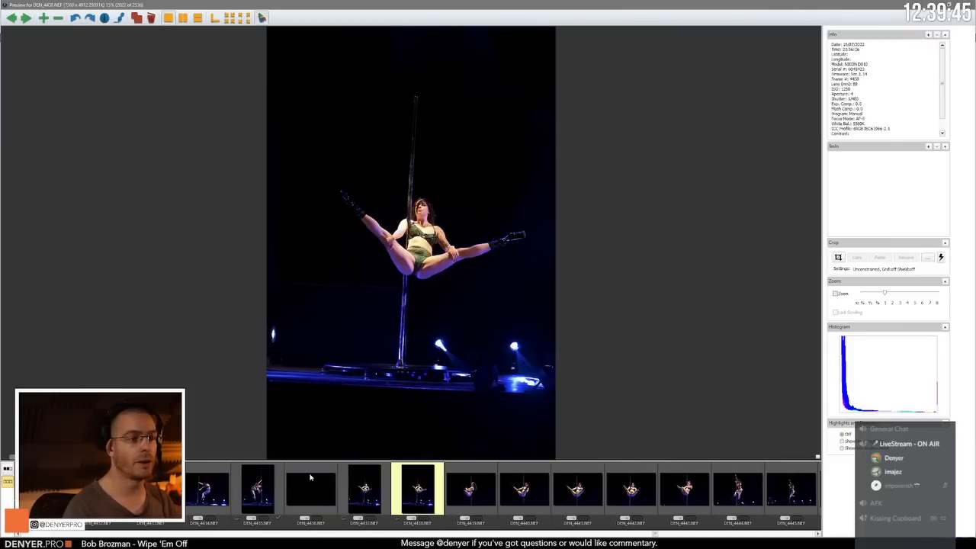
{"action": "key", "text": "Left"}
Step: Review the open-leg pole holds from DEN_4439.NEF through DEN_4443.NEF
{"action": "key", "text": "Right"}
{"action": "key", "text": "Right"}
{"action": "key", "text": "Right"}
{"action": "key", "text": "Right"}
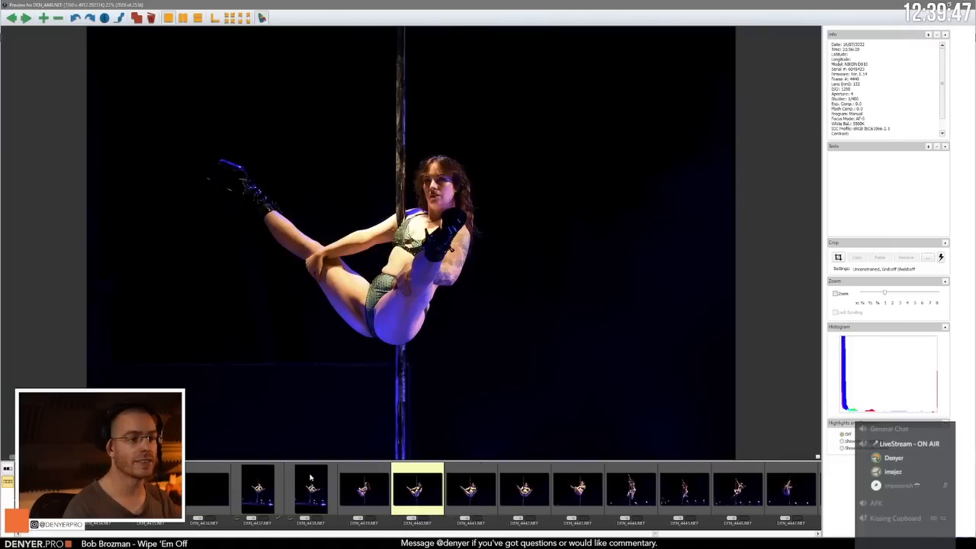
Step: Compare DEN_4443.NEF with the side-on pole poses in DEN_4444.NEF and DEN_4445.NEF
{"action": "key", "text": "Right"}
{"action": "key", "text": "Right"}
{"action": "key", "text": "Right"}
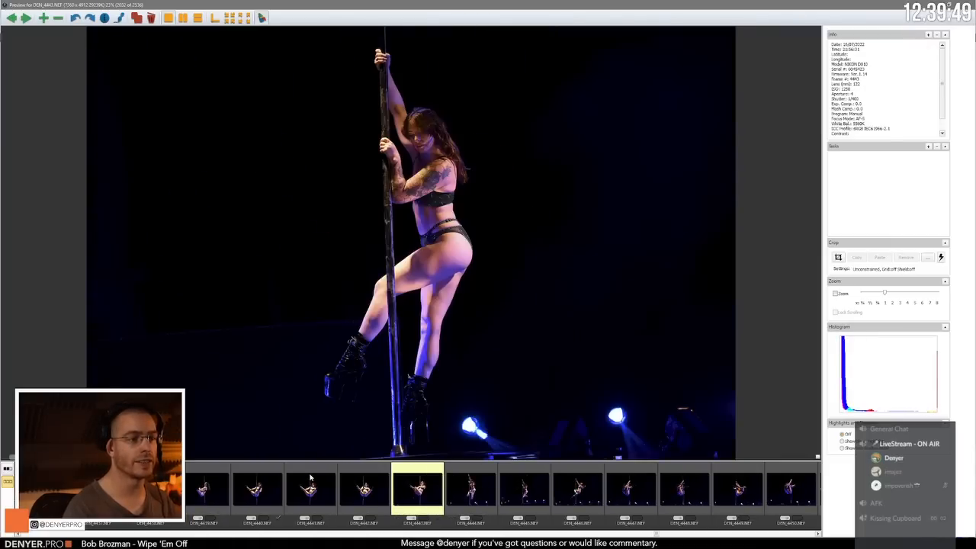
{"action": "key", "text": "Left"}
{"action": "key", "text": "Right"}
{"action": "key", "text": "Right"}
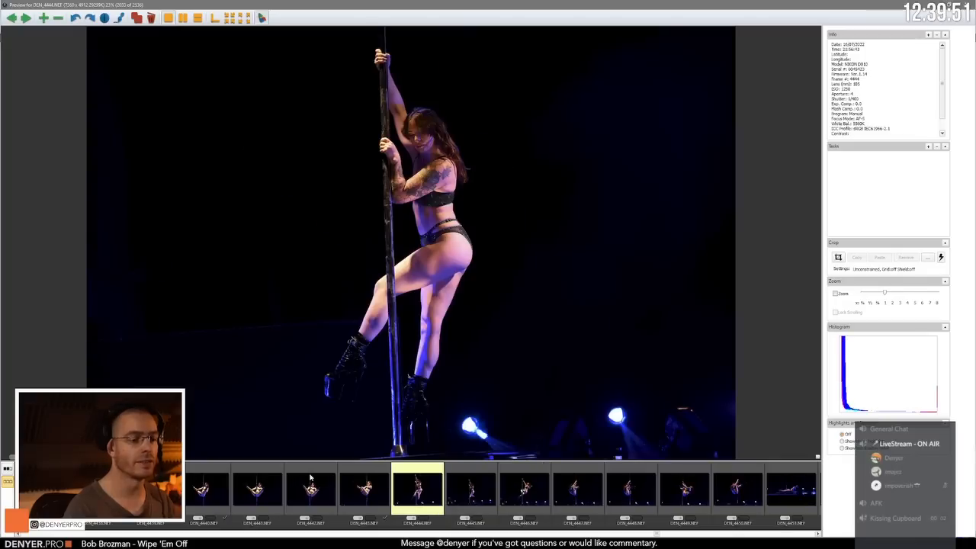
Step: Review the airborne pole poses from DEN_4446.NEF through DEN_4450.NEF
{"action": "key", "text": "Right"}
{"action": "key", "text": "Left"}
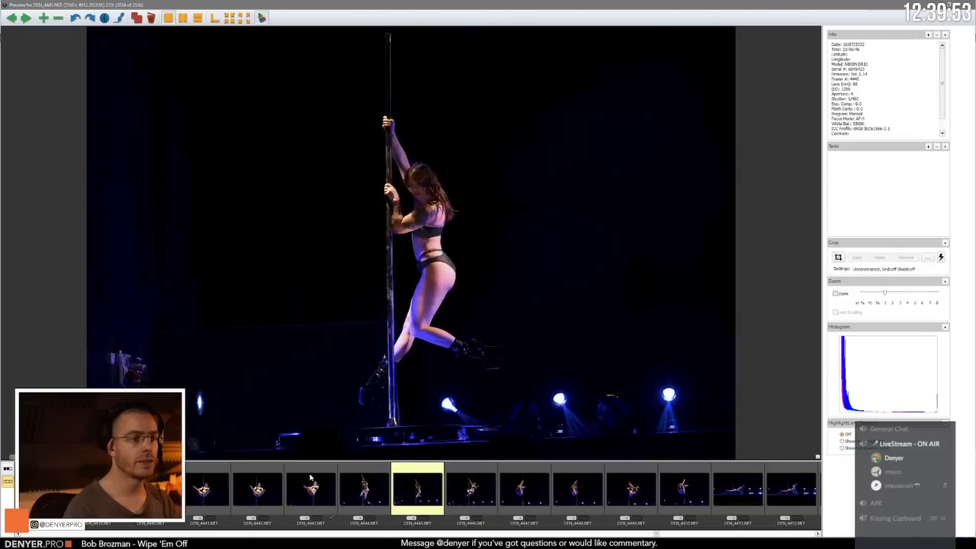
{"action": "key", "text": "Right"}
{"action": "key", "text": "Right"}
{"action": "key", "text": "Right"}
{"action": "key", "text": "Right"}
{"action": "key", "text": "Right"}
{"action": "key", "text": "Right"}
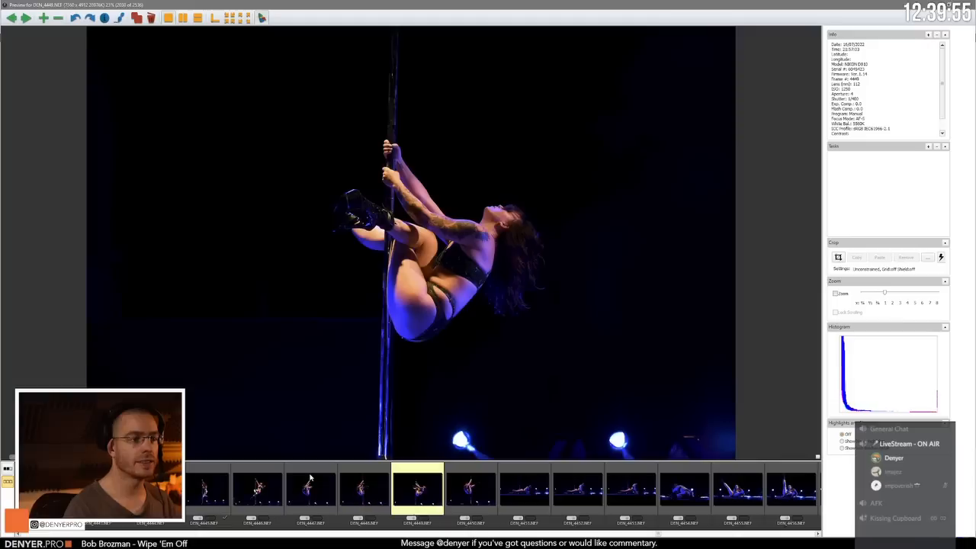
Step: Review the reclining floor poses from DEN_4451.NEF through DEN_4455.NEF
{"action": "key", "text": "Right"}
{"action": "key", "text": "Right"}
{"action": "key", "text": "Right"}
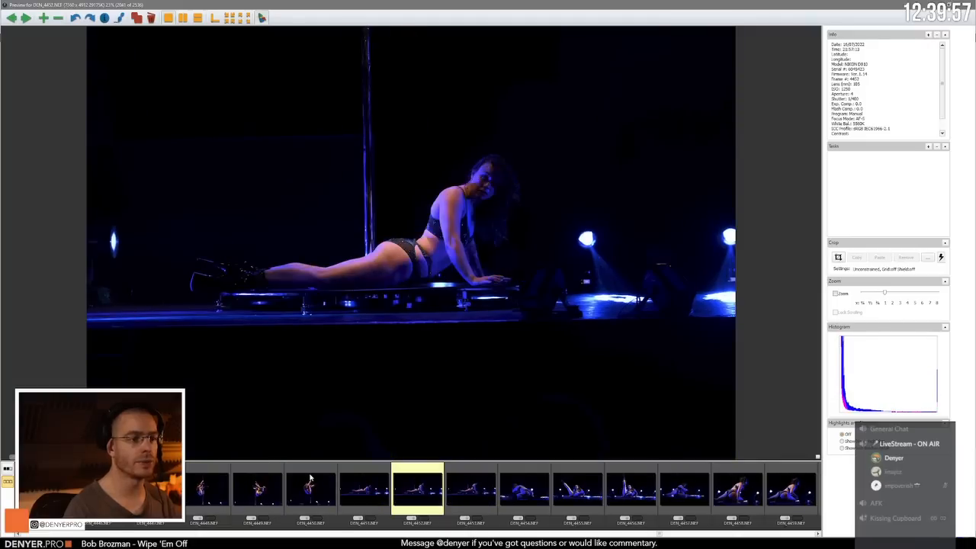
Step: Compare the raised-leg floor poses in DEN_4455.NEF and DEN_4456.NEF
{"action": "key", "text": "Right"}
{"action": "key", "text": "Right"}
{"action": "key", "text": "Right"}
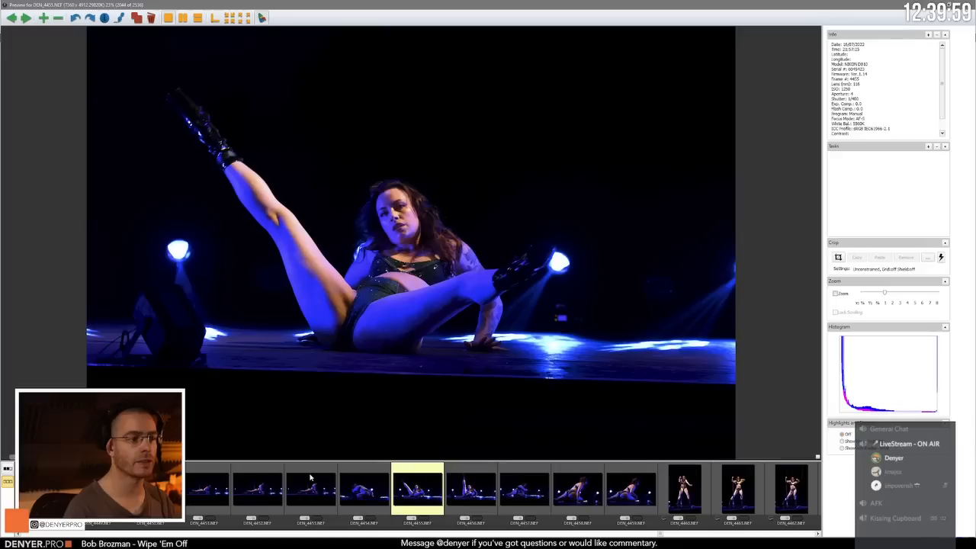
{"action": "key", "text": "Right"}
{"action": "key", "text": "Left"}
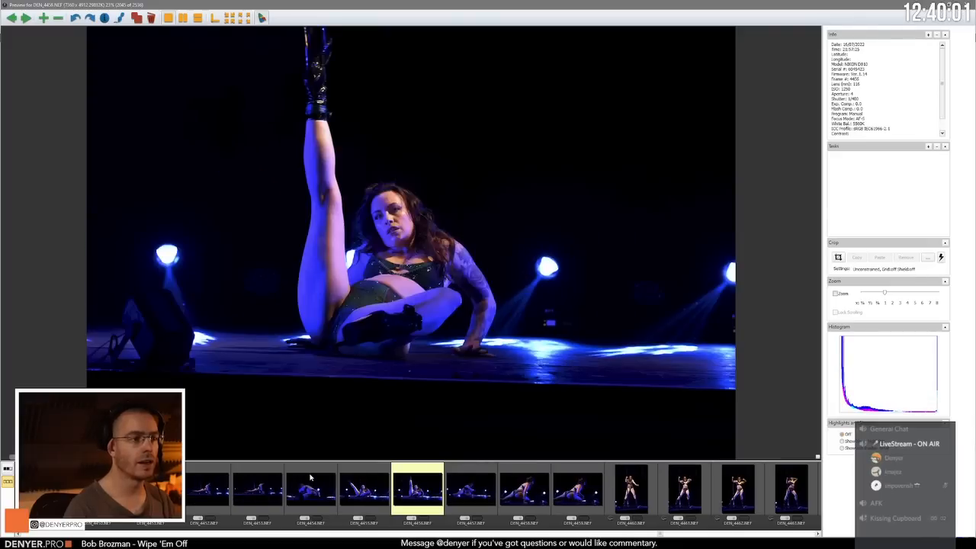
{"action": "key", "text": "Left"}
Step: Compare the floor and crawling poses from DEN_4457.NEF through DEN_4459.NEF and advance to DEN_4460.NEF
{"action": "key", "text": "Right"}
{"action": "key", "text": "Right"}
{"action": "key", "text": "Right"}
{"action": "key", "text": "Right"}
{"action": "key", "text": "Right"}
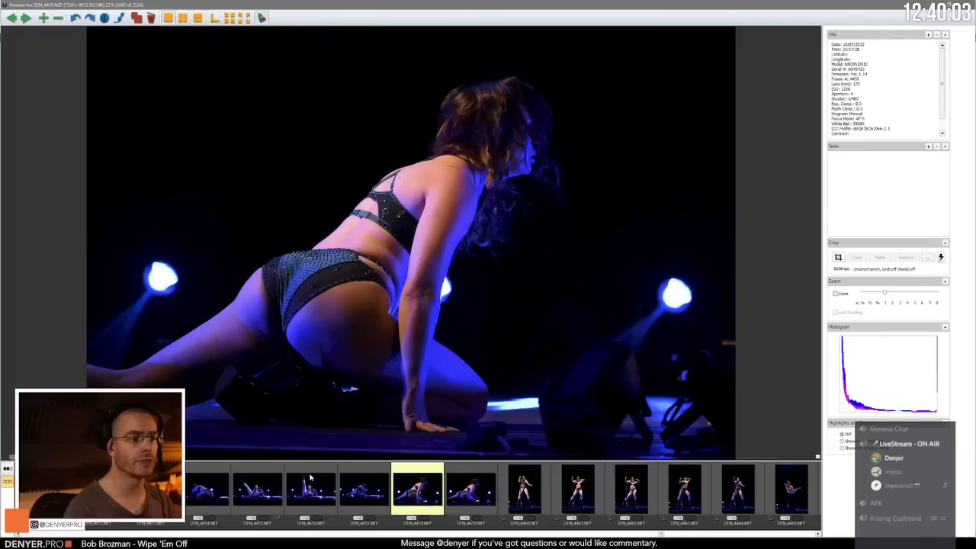
{"action": "key", "text": "Left"}
Step: Compare the front-facing standing poses in DEN_4460.NEF, DEN_4461.NEF and DEN_4462.NEF
{"action": "key", "text": "Right"}
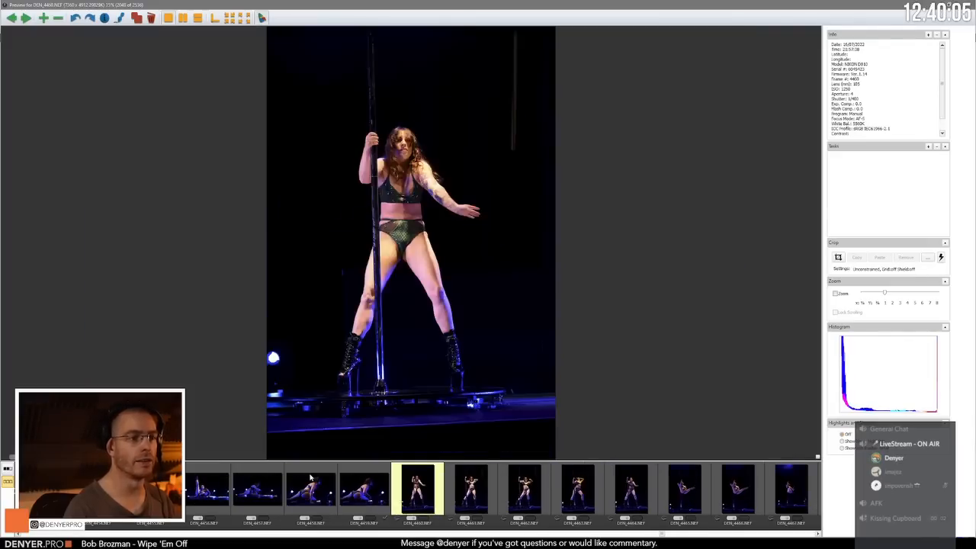
{"action": "key", "text": "Right"}
{"action": "key", "text": "Left"}
Step: Compare the standing pole poses from DEN_4462.NEF through DEN_4464.NEF, ending on DEN_4464.NEF
{"action": "key", "text": "Right"}
{"action": "key", "text": "Right"}
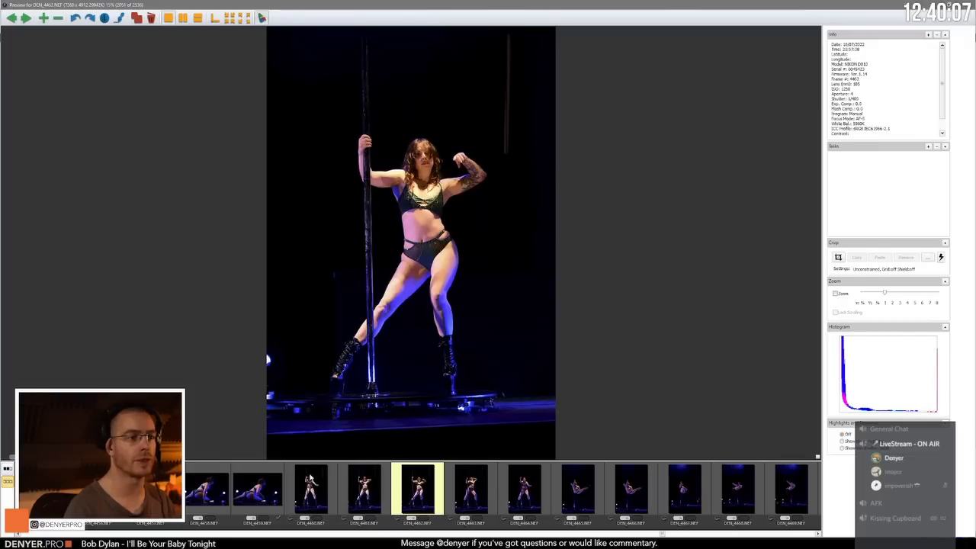
{"action": "key", "text": "Right"}
{"action": "key", "text": "Left"}
{"action": "key", "text": "Right"}
{"action": "key", "text": "Right"}
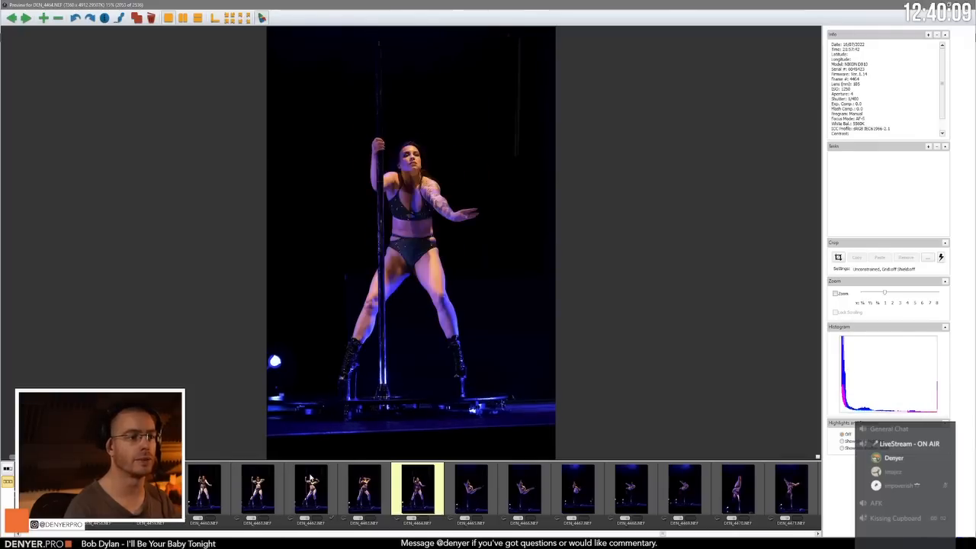
{"action": "key", "text": "Left"}
Step: Compare the tucked pole spins from DEN_4465.NEF through DEN_4467.NEF and advance to the inverted pose in DEN_4468.NEF
{"action": "key", "text": "Right"}
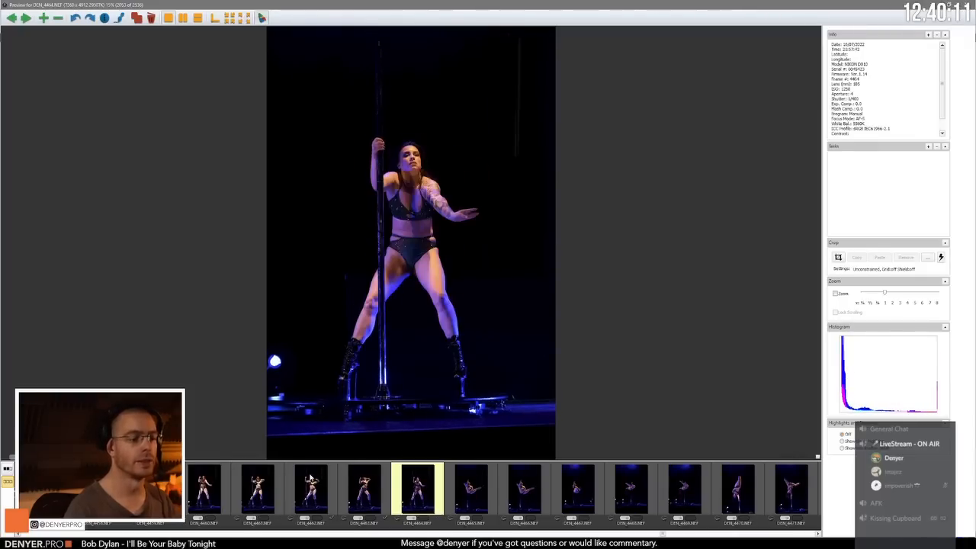
{"action": "key", "text": "Right"}
{"action": "key", "text": "Right"}
{"action": "key", "text": "Right"}
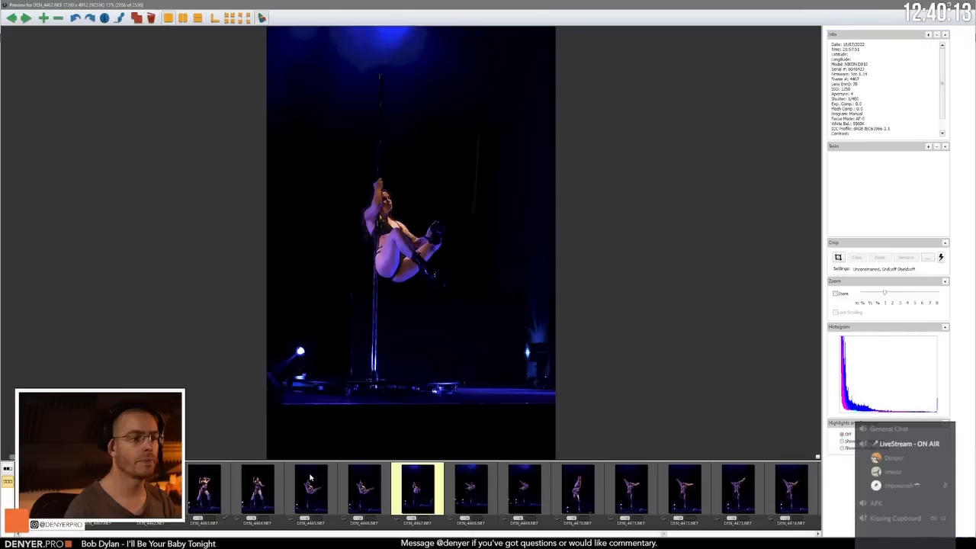
{"action": "key", "text": "Left"}
{"action": "key", "text": "Left"}
Step: Review the upside-down pole frames after DEN_4468.NEF, settling on the inverted split in DEN_4473.NEF
{"action": "key", "text": "Right"}
{"action": "key", "text": "Right"}
{"action": "key", "text": "Right"}
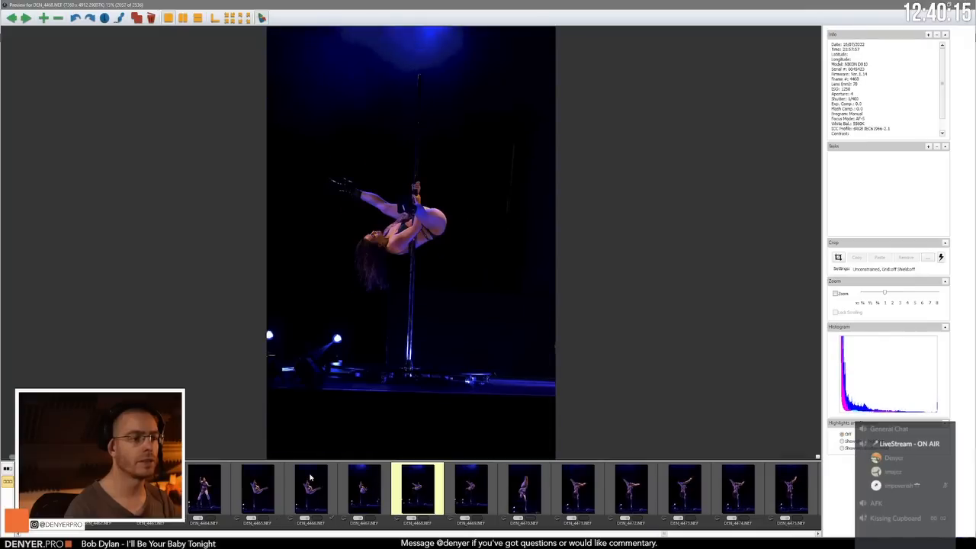
{"action": "key", "text": "Right"}
{"action": "key", "text": "Right"}
{"action": "key", "text": "Right"}
{"action": "key", "text": "Right"}
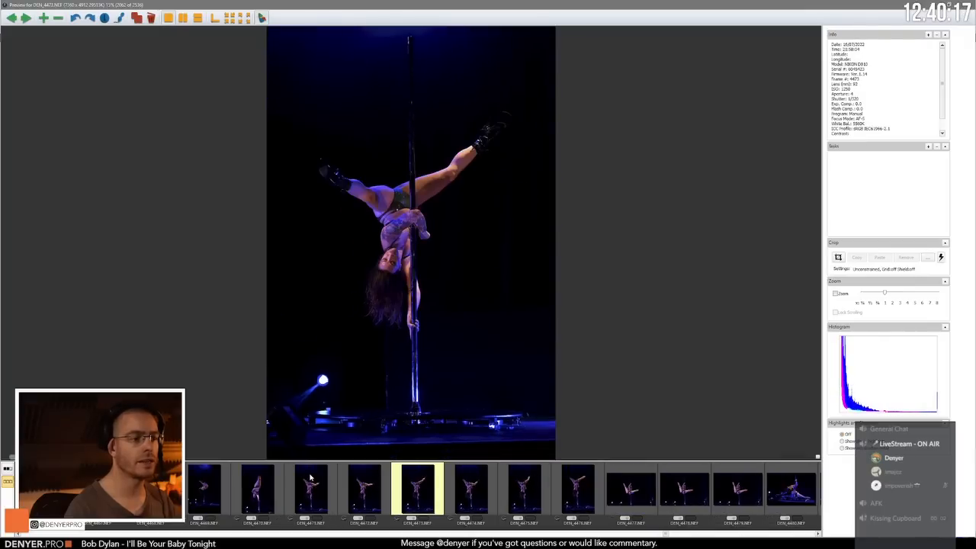
{"action": "key", "text": "Right"}
{"action": "key", "text": "Right"}
Step: Advance through the inverted frames from DEN_4474.NEF to the upright open-leg hold in DEN_4478.NEF
{"action": "key", "text": "Right"}
{"action": "key", "text": "Right"}
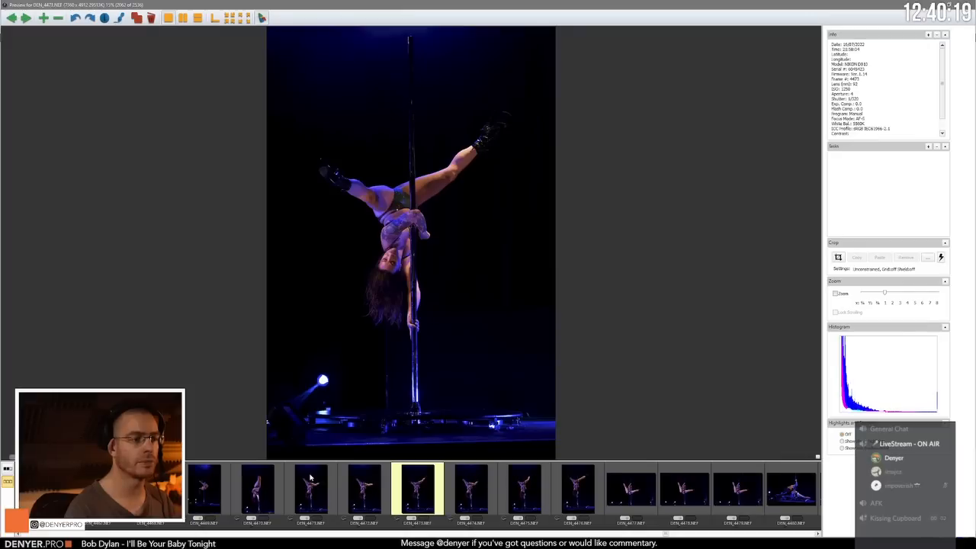
{"action": "key", "text": "Right"}
{"action": "key", "text": "Right"}
Step: Compare the open-leg pole holds in DEN_4477.NEF, DEN_4478.NEF and DEN_4479.NEF
{"action": "key", "text": "Right"}
{"action": "key", "text": "Right"}
{"action": "key", "text": "Right"}
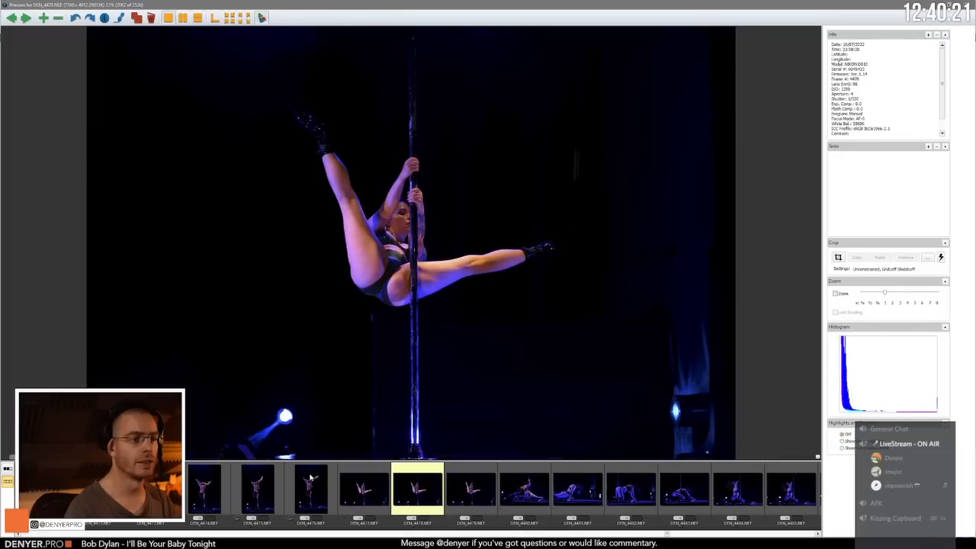
{"action": "key", "text": "Left"}
{"action": "key", "text": "Right"}
{"action": "key", "text": "Right"}
{"action": "key", "text": "Right"}
{"action": "key", "text": "Right"}
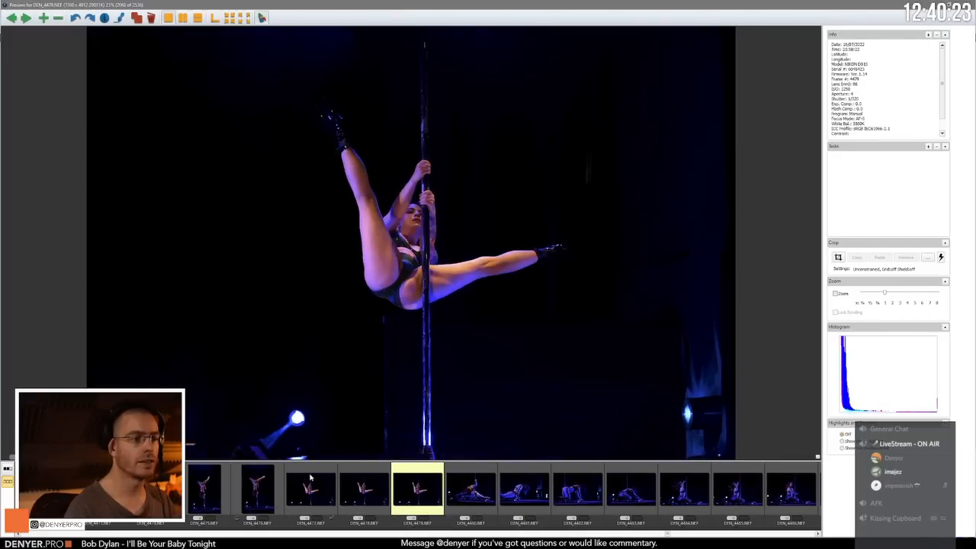
{"action": "key", "text": "Left"}
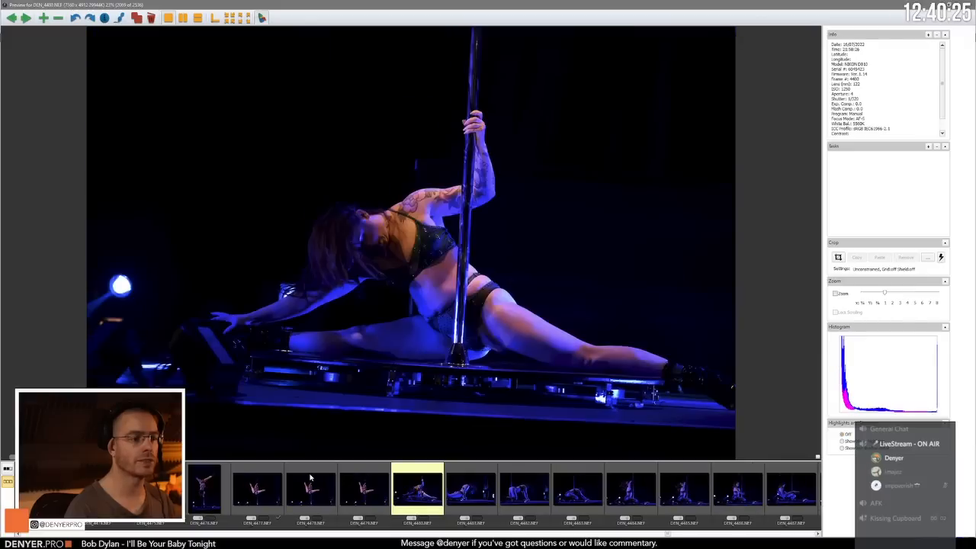
Step: Review the low floor poses from DEN_4480.NEF through DEN_4483.NEF and return to DEN_4481.NEF
{"action": "key", "text": "Right"}
{"action": "key", "text": "Right"}
{"action": "key", "text": "Right"}
{"action": "key", "text": "Right"}
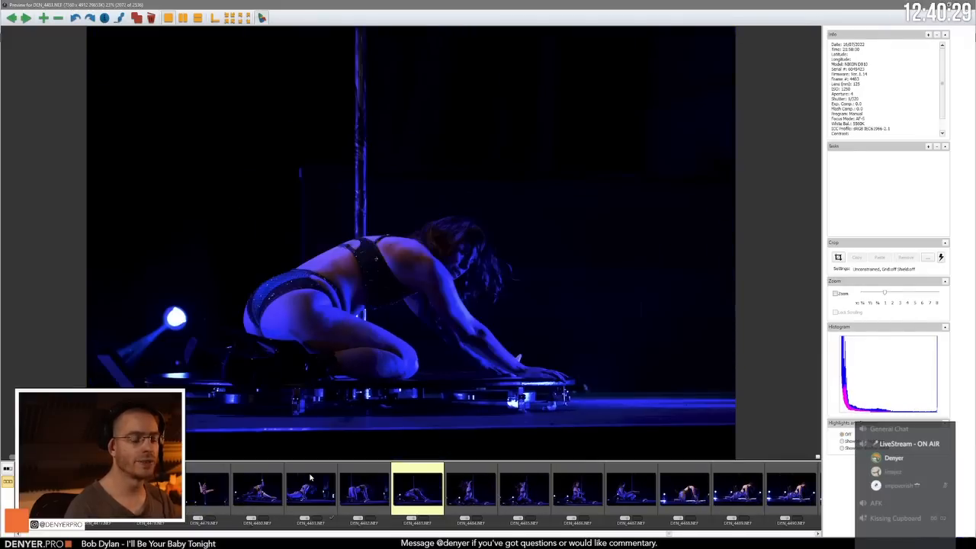
{"action": "key", "text": "Left"}
{"action": "key", "text": "Left"}
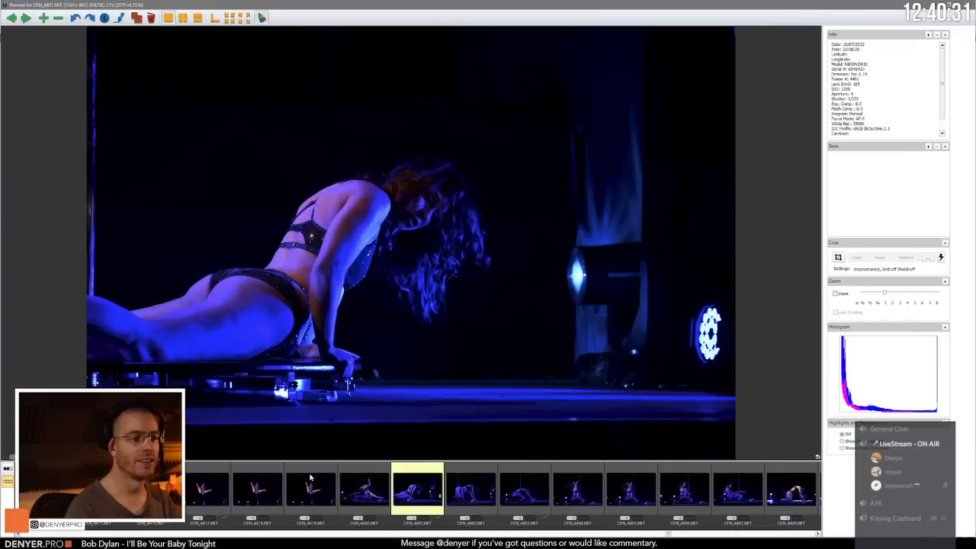
Step: Compare the kneeling hair-flick poses in DEN_4484.NEF and DEN_4485.NEF with the preceding floor frames
{"action": "key", "text": "Right"}
{"action": "key", "text": "Right"}
{"action": "key", "text": "Right"}
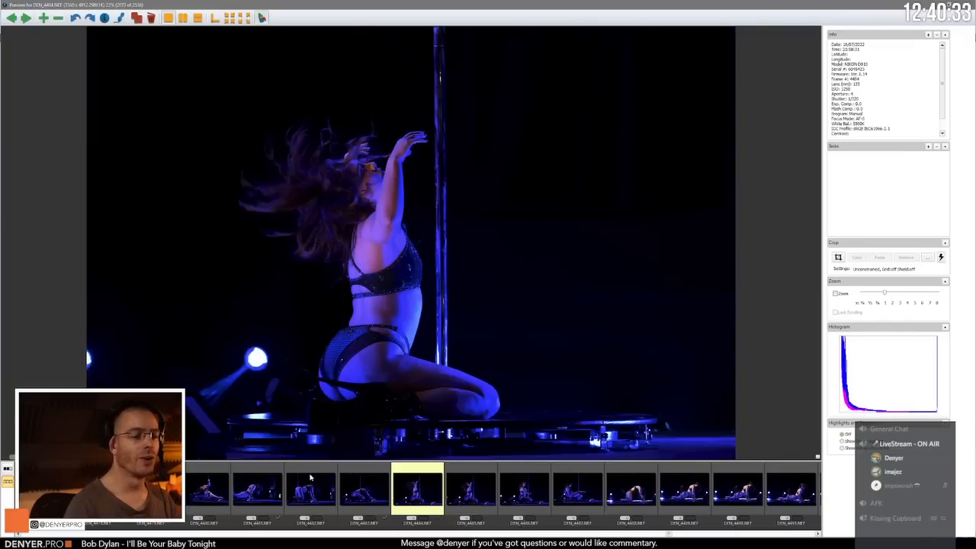
{"action": "key", "text": "Left"}
{"action": "key", "text": "Right"}
{"action": "key", "text": "Right"}
{"action": "key", "text": "Right"}
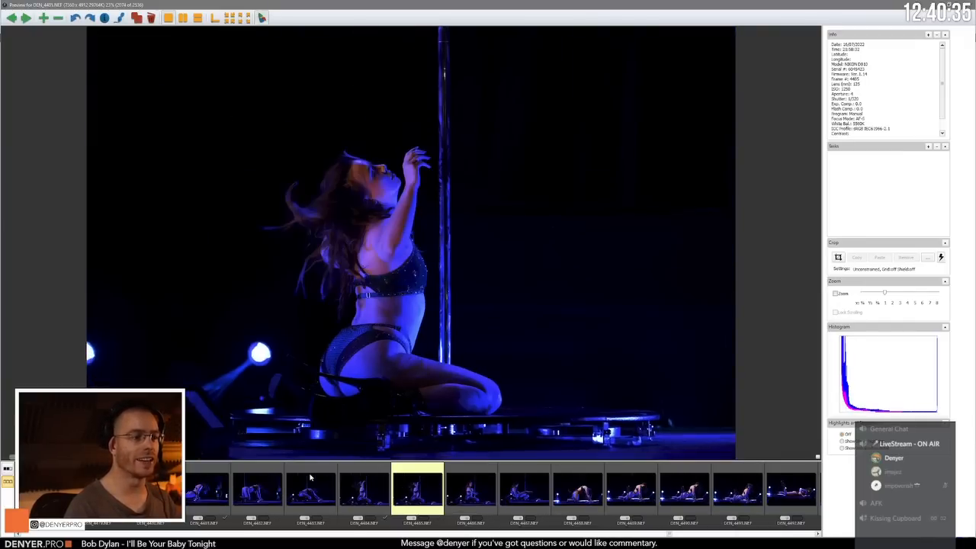
Step: Compare the seated extended-leg pose in DEN_4487.NEF with the kneeling pose in DEN_4488.NEF
{"action": "key", "text": "Right"}
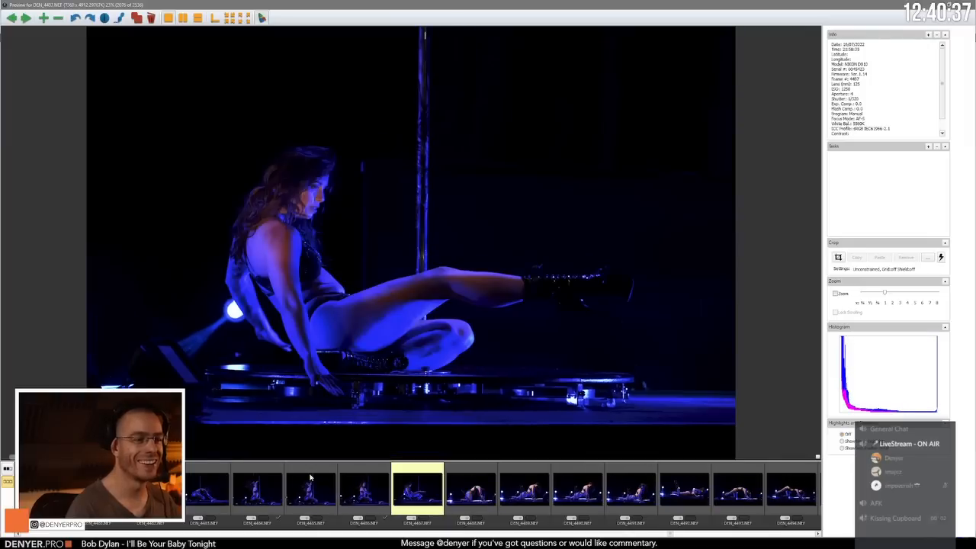
{"action": "key", "text": "Right"}
{"action": "key", "text": "Left"}
{"action": "key", "text": "Right"}
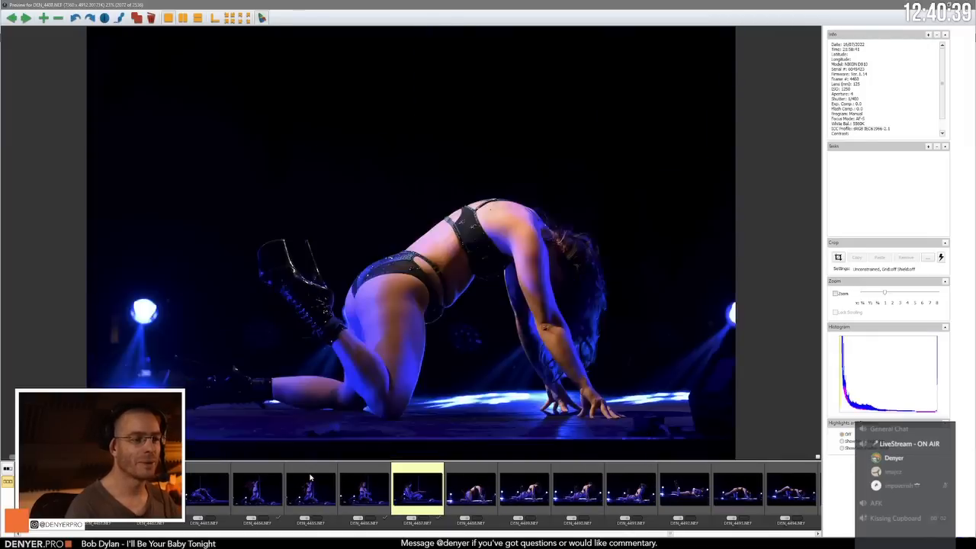
Step: Compare the raised-heel floor poses from DEN_4488.NEF through DEN_4491.NEF
{"action": "key", "text": "Right"}
{"action": "key", "text": "Left"}
{"action": "key", "text": "Right"}
{"action": "key", "text": "Right"}
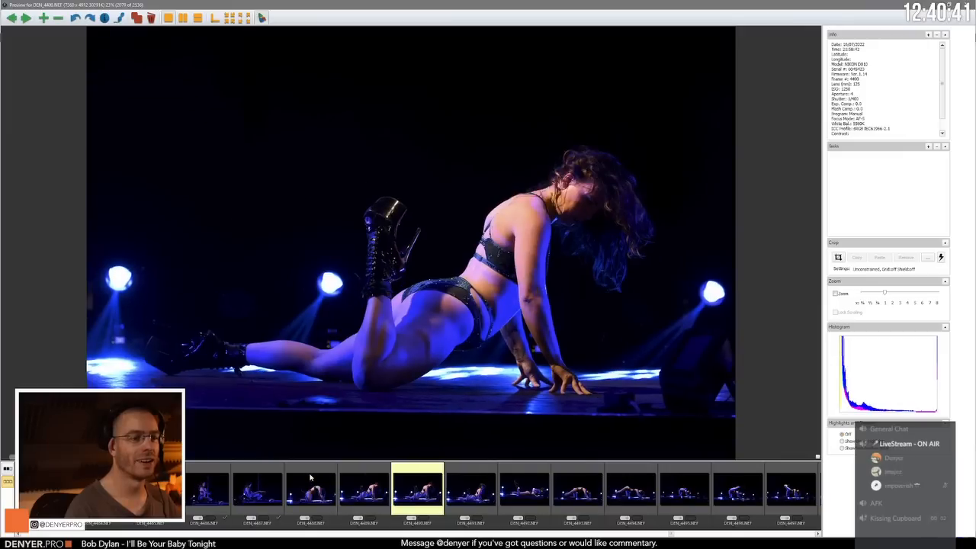
{"action": "key", "text": "Left"}
Step: Review the crawling floor poses from DEN_4492.NEF through DEN_4496.NEF
{"action": "key", "text": "Right"}
{"action": "key", "text": "Right"}
{"action": "key", "text": "Right"}
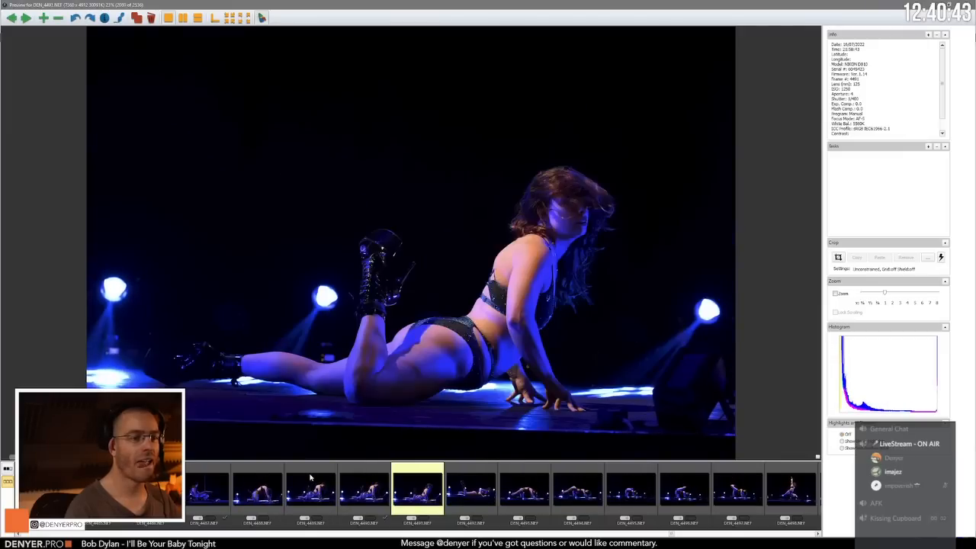
{"action": "key", "text": "Right"}
{"action": "key", "text": "Right"}
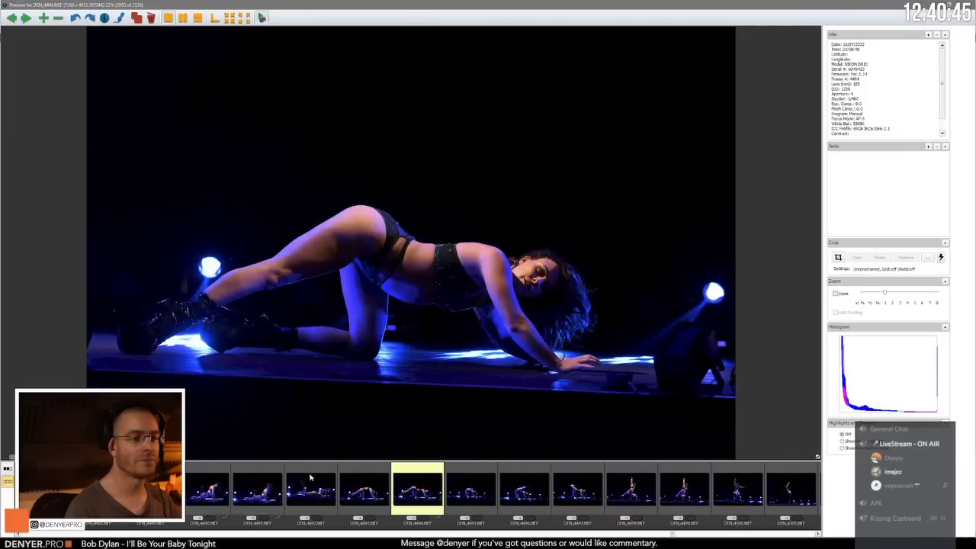
{"action": "key", "text": "Right"}
Step: Compare the kneeling raised-leg poses in DEN_4496.NEF and DEN_4497.NEF
{"action": "key", "text": "Right"}
{"action": "key", "text": "Right"}
{"action": "key", "text": "Left"}
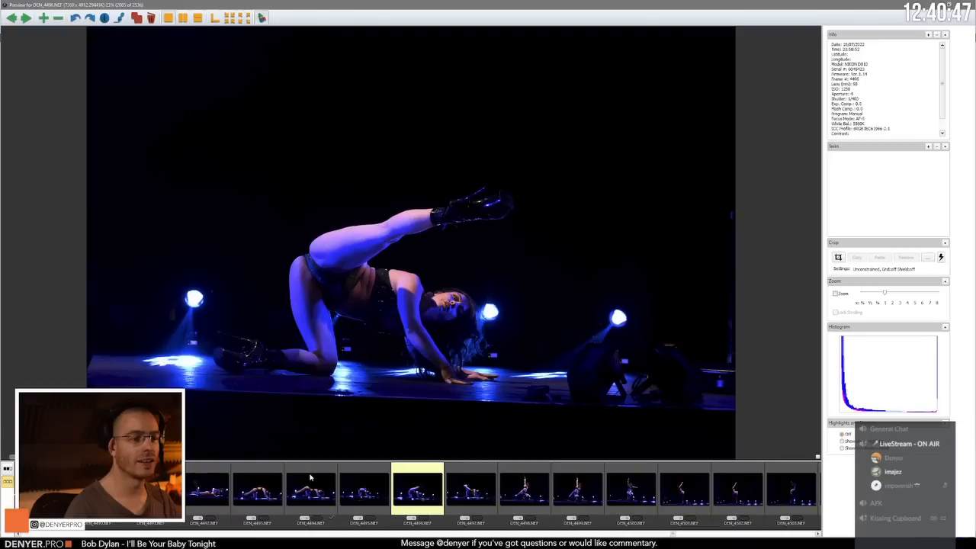
{"action": "key", "text": "Right"}
{"action": "key", "text": "Right"}
{"action": "key", "text": "Left"}
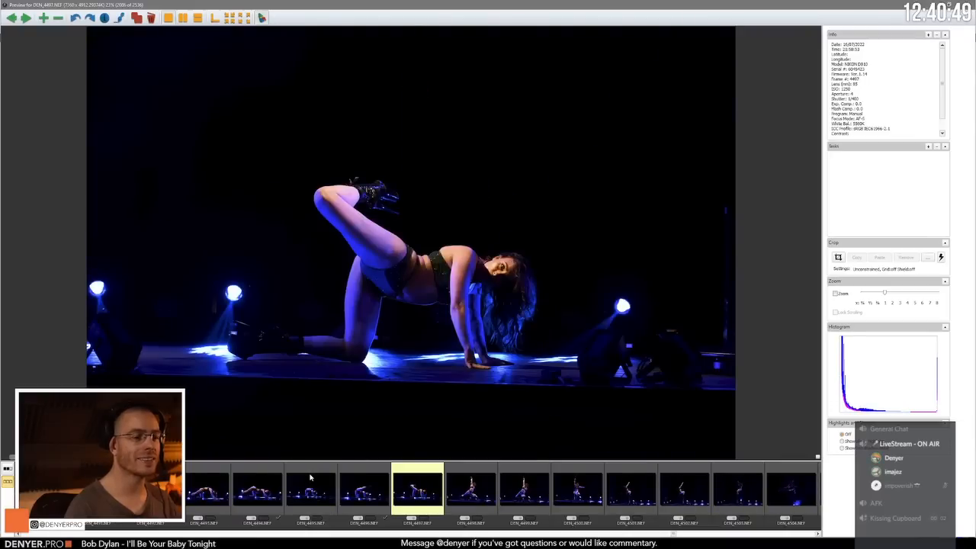
{"action": "key", "text": "Left"}
{"action": "key", "text": "Right"}
Step: Compare the low pole swings in DEN_4498.NEF and DEN_4499.NEF, ending on DEN_4498.NEF
{"action": "key", "text": "Right"}
{"action": "key", "text": "Left"}
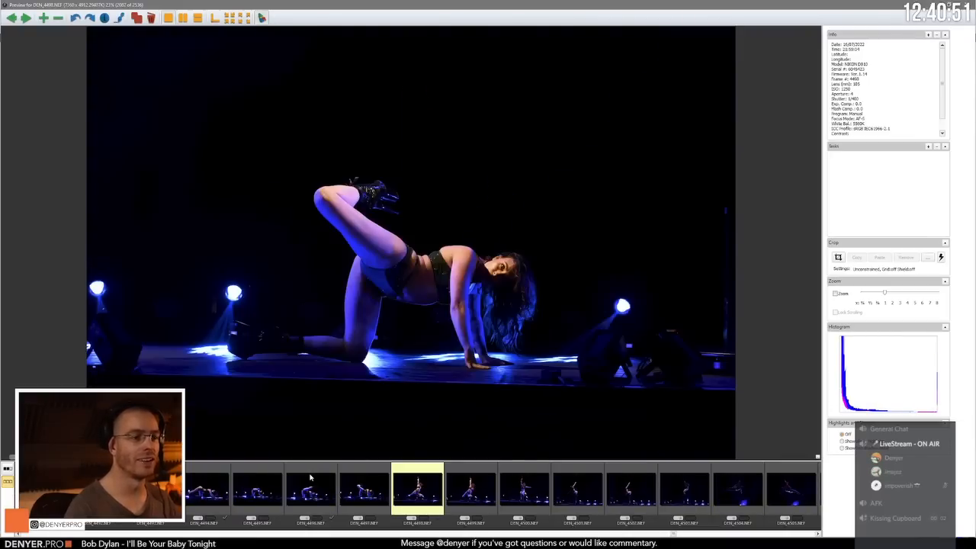
{"action": "key", "text": "Right"}
Step: Review the pole spins from DEN_4499.NEF through DEN_4504.NEF
{"action": "key", "text": "Right"}
{"action": "key", "text": "Left"}
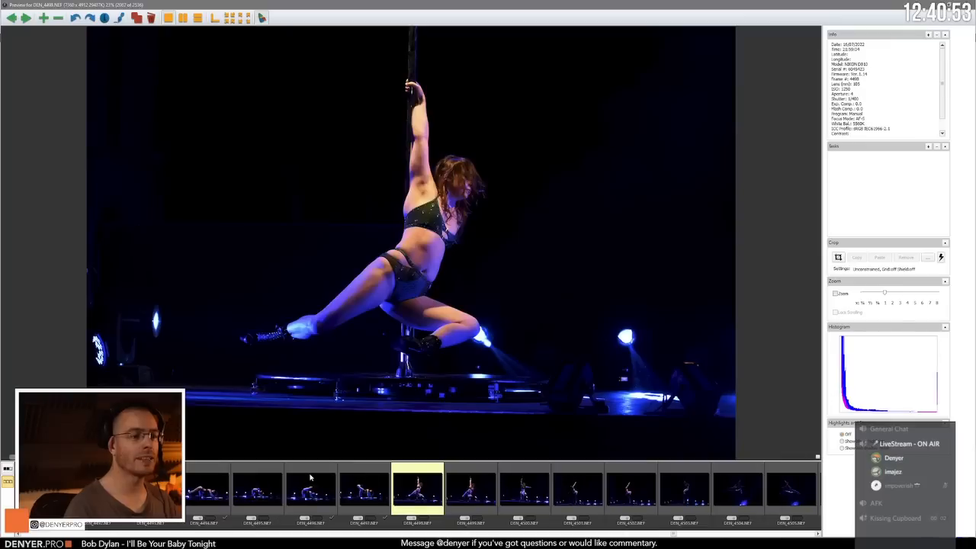
{"action": "key", "text": "Right"}
{"action": "key", "text": "Right"}
{"action": "key", "text": "Right"}
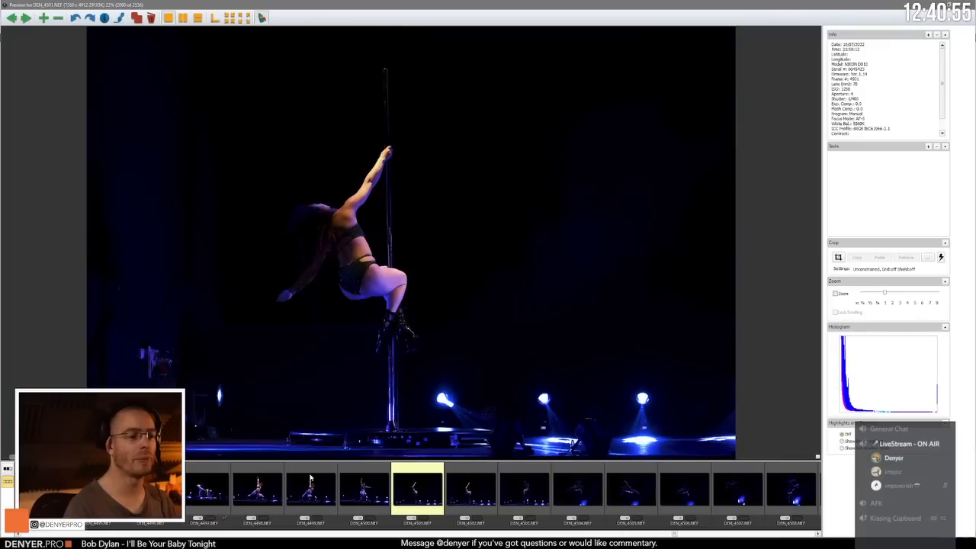
{"action": "key", "text": "Right"}
Step: Compare the dark blue-lit inverted pole poses from DEN_4504.NEF through DEN_4508.NEF
{"action": "key", "text": "Right"}
{"action": "key", "text": "Right"}
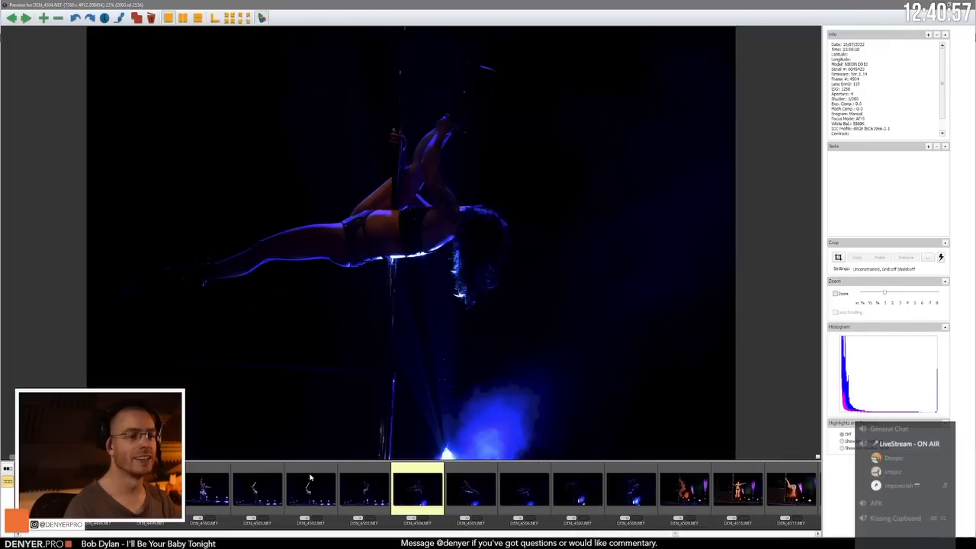
{"action": "key", "text": "Right"}
{"action": "key", "text": "Right"}
{"action": "key", "text": "Right"}
{"action": "key", "text": "Right"}
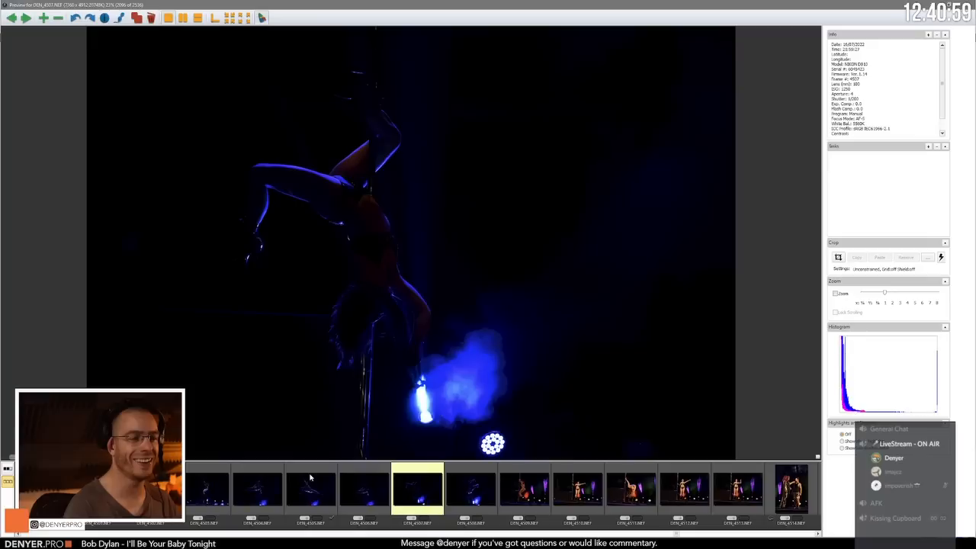
{"action": "key", "text": "Left"}
{"action": "key", "text": "Left"}
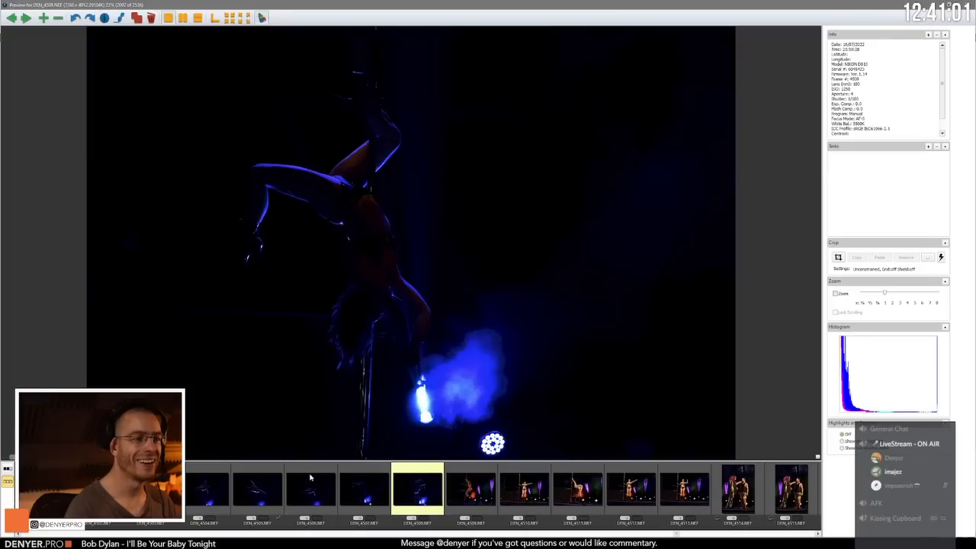
{"action": "key", "text": "Right"}
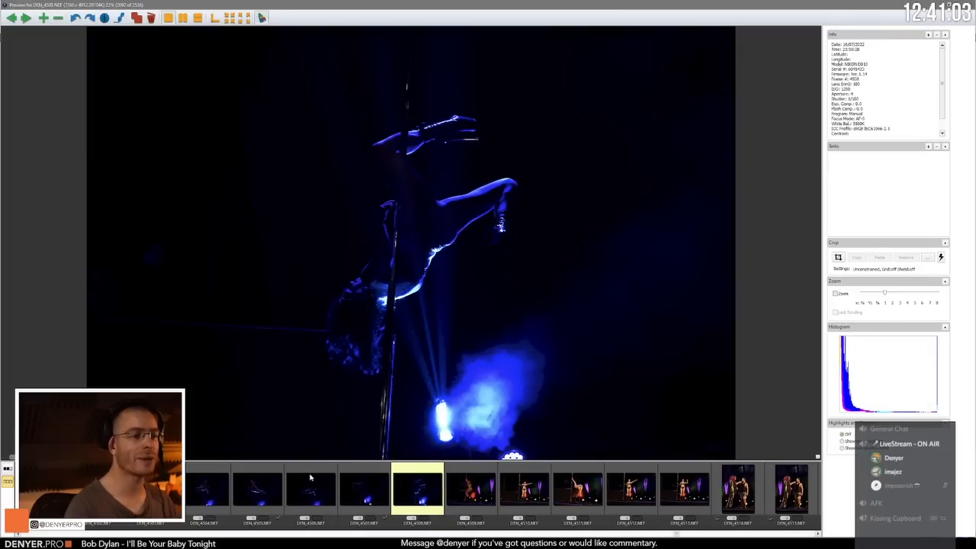
Step: Review the warmly lit pole poses from DEN_4509.NEF through DEN_4513.NEF
{"action": "key", "text": "Right"}
{"action": "key", "text": "Right"}
{"action": "key", "text": "Right"}
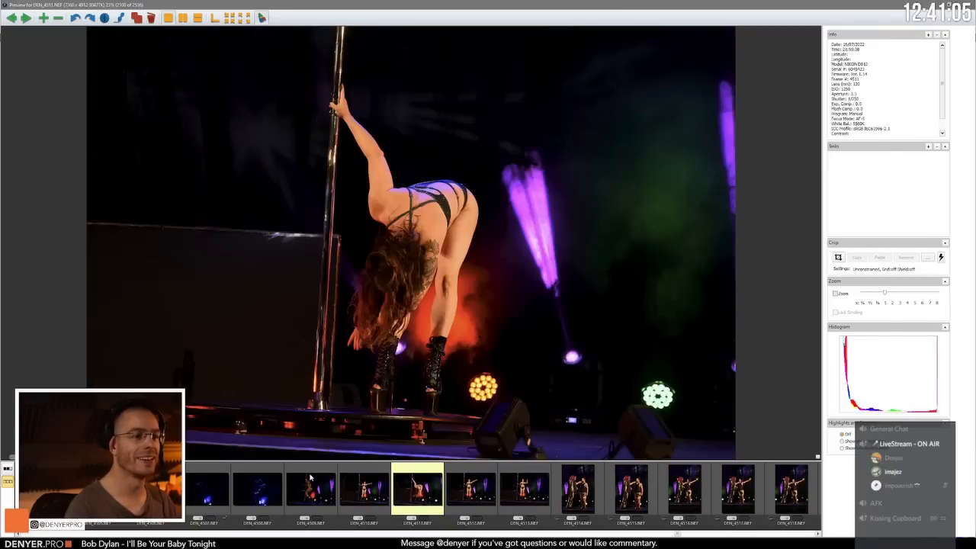
{"action": "key", "text": "Right"}
{"action": "key", "text": "Right"}
{"action": "key", "text": "Right"}
{"action": "key", "text": "Right"}
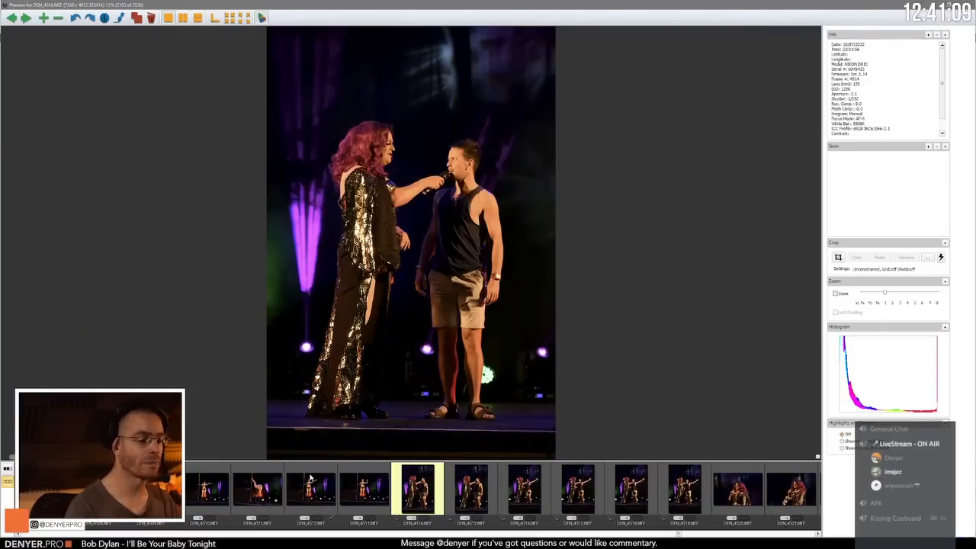
Step: Go through the host photos from DEN_4514.NEF onward, up to the first frame of the next pole act, DEN_4526.NEF
{"action": "key", "text": "Right"}
{"action": "key", "text": "Right"}
{"action": "key", "text": "Right"}
{"action": "key", "text": "Right"}
{"action": "key", "text": "Right"}
{"action": "key", "text": "Right"}
{"action": "key", "text": "Right"}
{"action": "key", "text": "Right"}
{"action": "key", "text": "Right"}
{"action": "key", "text": "Right"}
{"action": "key", "text": "Right"}
{"action": "key", "text": "Right"}
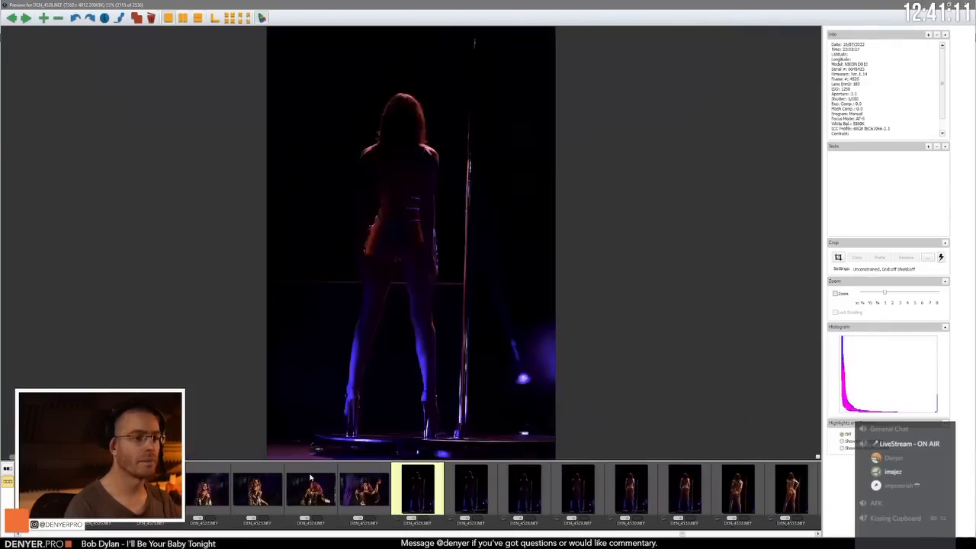
Step: Compare the dim back-view standing poses from DEN_4526.NEF through DEN_4530.NEF
{"action": "key", "text": "Right"}
{"action": "key", "text": "Right"}
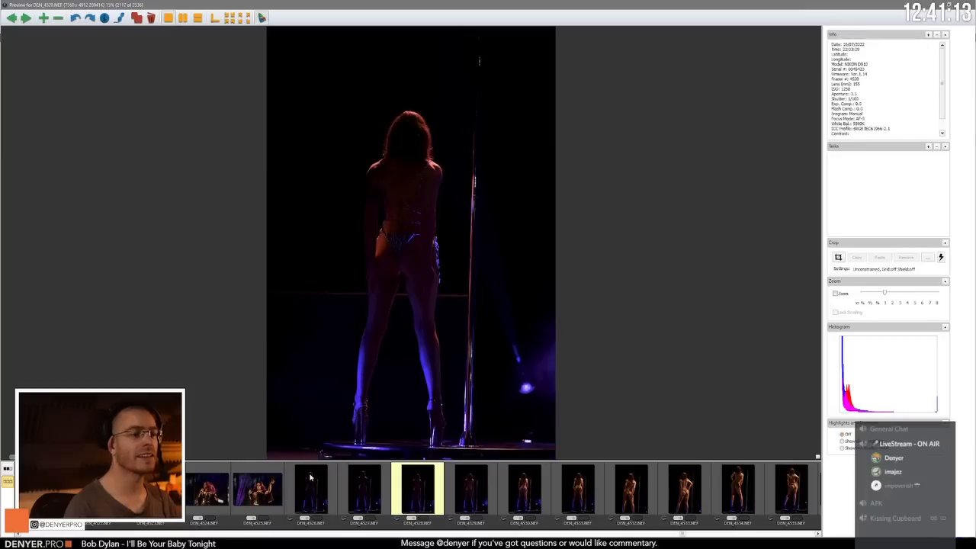
{"action": "key", "text": "Right"}
{"action": "key", "text": "Right"}
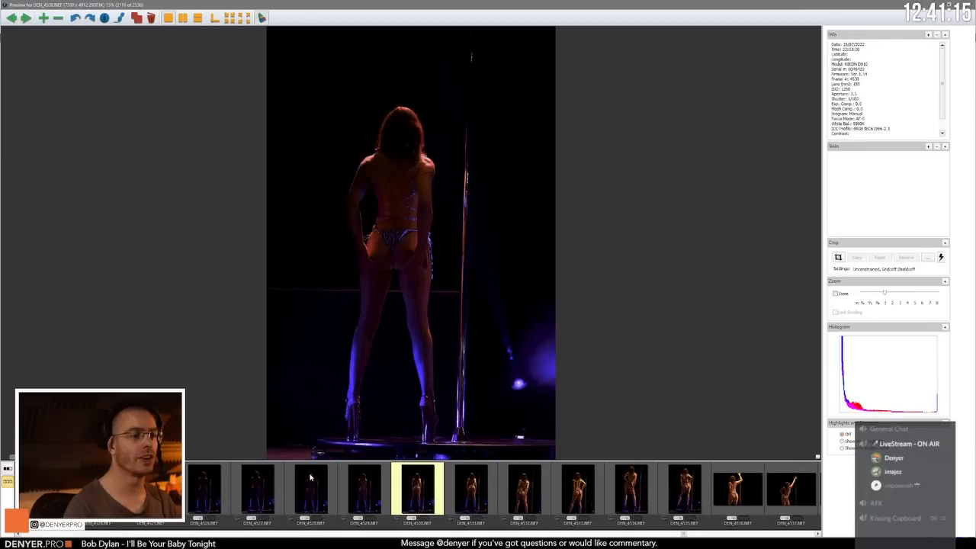
{"action": "key", "text": "Left"}
{"action": "key", "text": "Left"}
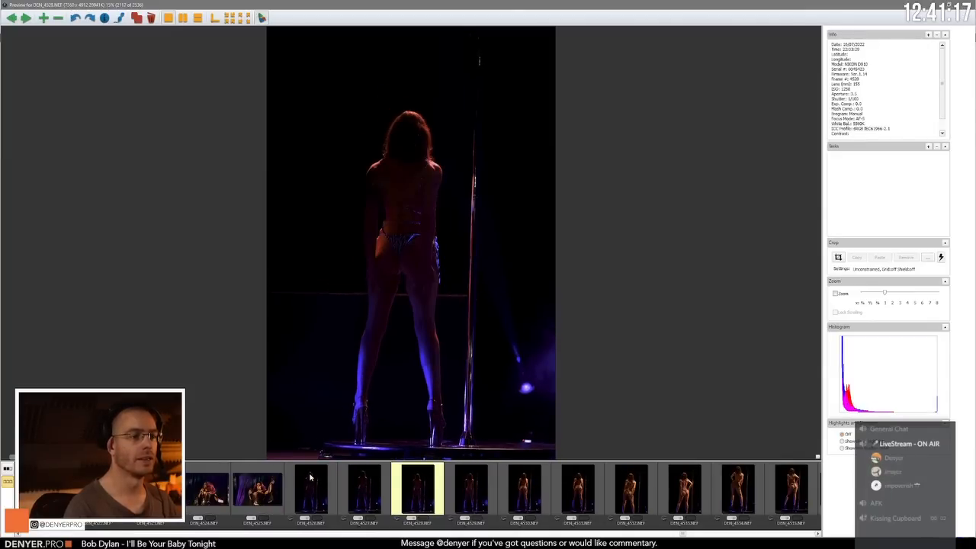
{"action": "key", "text": "Right"}
{"action": "key", "text": "Right"}
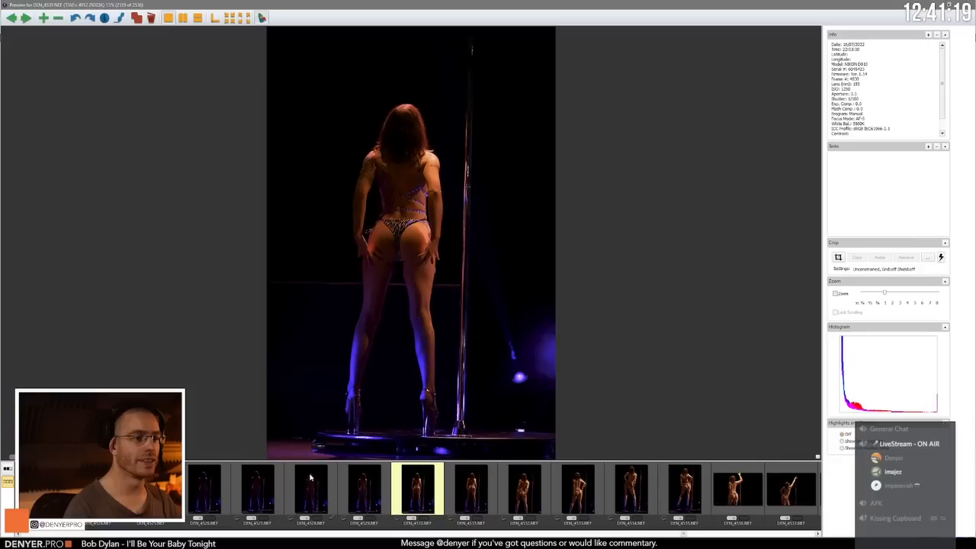
Step: Compare the brighter back-view hip poses from DEN_4531.NEF through DEN_4534.NEF, ending on DEN_4534.NEF
{"action": "key", "text": "Right"}
{"action": "key", "text": "Right"}
{"action": "key", "text": "Right"}
{"action": "key", "text": "Right"}
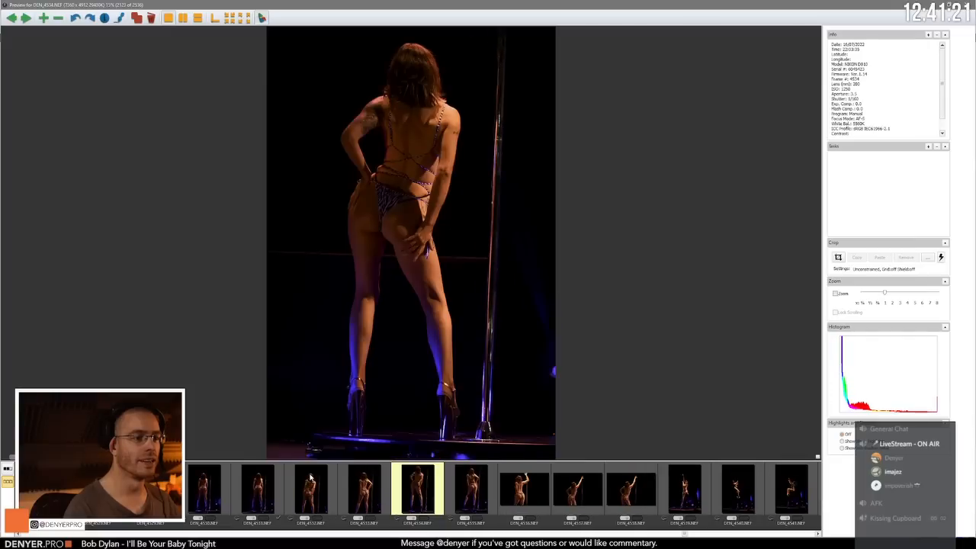
{"action": "key", "text": "Left"}
{"action": "key", "text": "Left"}
{"action": "key", "text": "Right"}
{"action": "key", "text": "Right"}
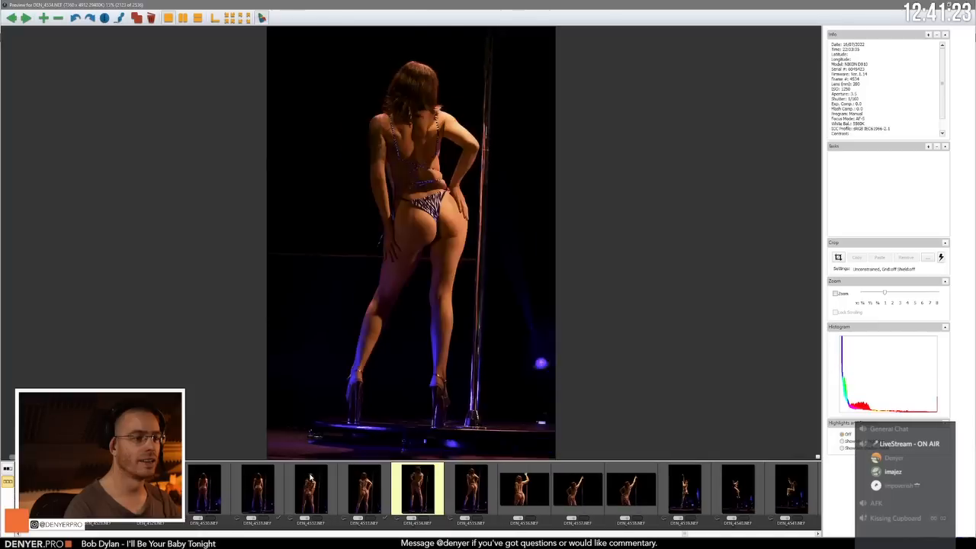
Step: Review the standing and first pole-climb poses from DEN_4535.NEF through DEN_4540.NEF
{"action": "key", "text": "Right"}
{"action": "key", "text": "Right"}
{"action": "key", "text": "Left"}
{"action": "key", "text": "Right"}
{"action": "key", "text": "Right"}
{"action": "key", "text": "Right"}
{"action": "key", "text": "Right"}
{"action": "key", "text": "Right"}
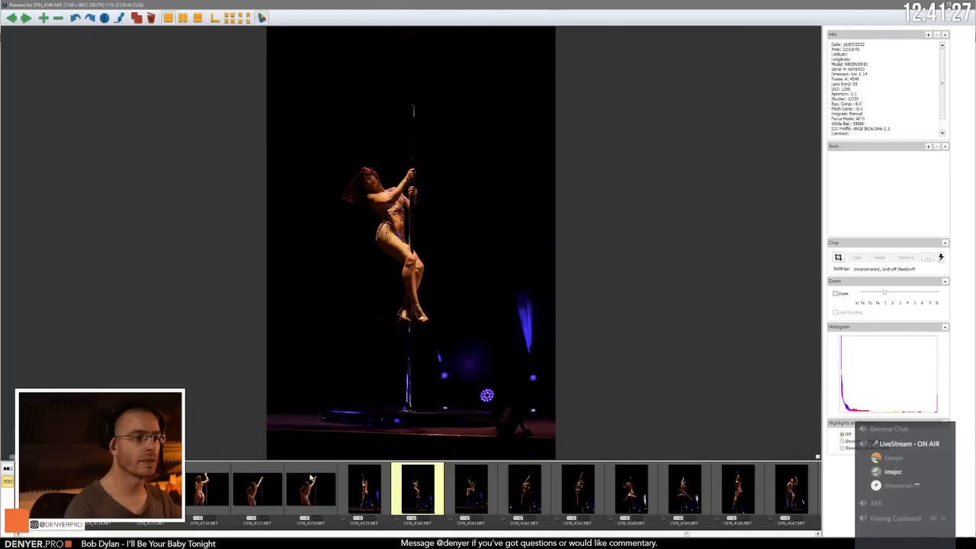
Step: Compare the opening pole spins from DEN_4539.NEF through DEN_4542.NEF, ending on DEN_4539.NEF
{"action": "key", "text": "Right"}
{"action": "key", "text": "Left"}
{"action": "key", "text": "Right"}
{"action": "key", "text": "Right"}
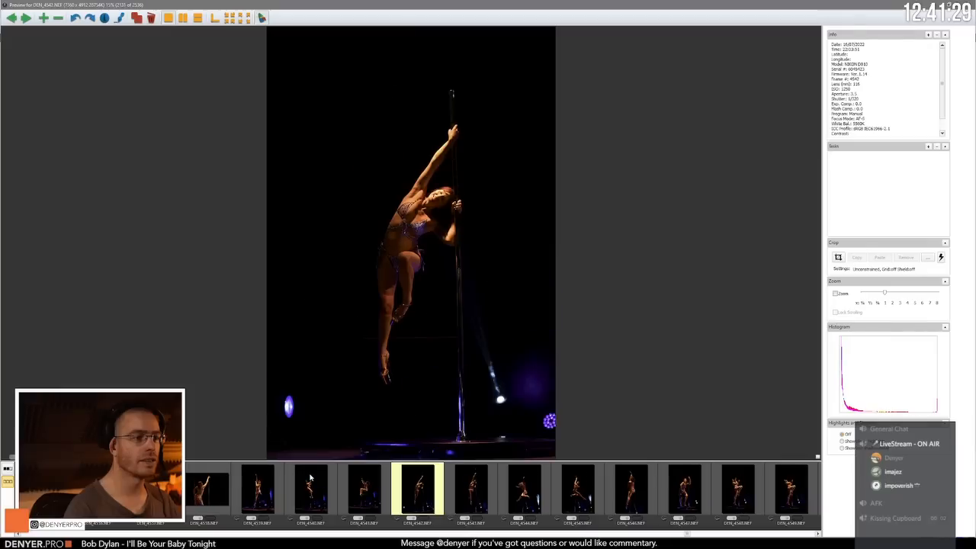
{"action": "key", "text": "Left"}
{"action": "key", "text": "Left"}
{"action": "key", "text": "Right"}
{"action": "key", "text": "Left"}
{"action": "key", "text": "Left"}
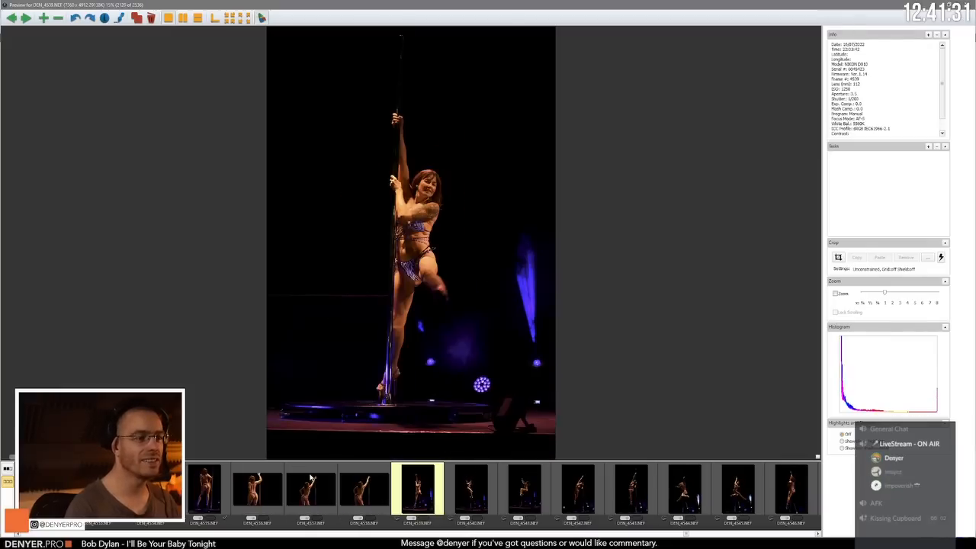
Step: Compare the extended-arm pole hang in DEN_4542.NEF with its neighbouring frames DEN_4541.NEF and DEN_4543.NEF
{"action": "key", "text": "Right"}
{"action": "key", "text": "Right"}
{"action": "key", "text": "Right"}
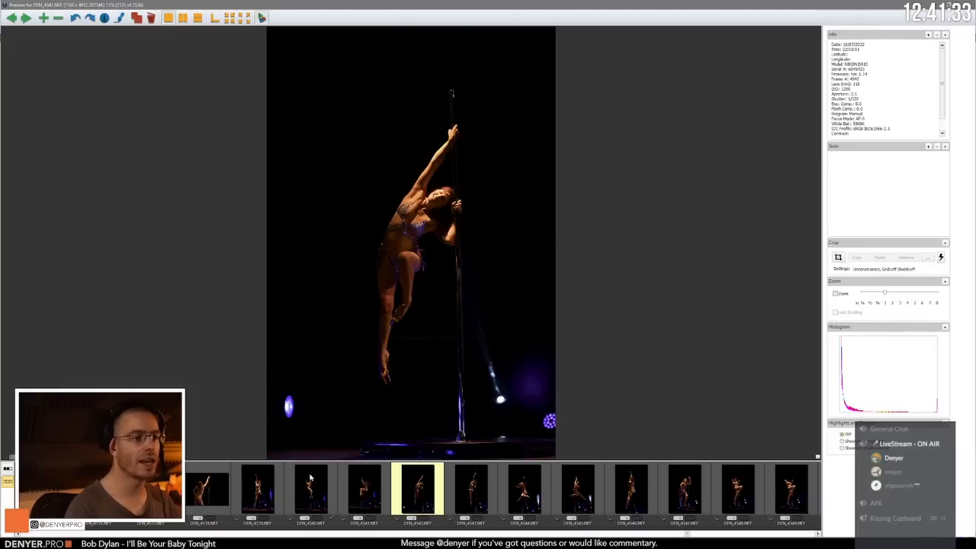
{"action": "key", "text": "Left"}
{"action": "key", "text": "Right"}
Step: Compare the bent-leg pole swings in DEN_4544.NEF through DEN_4546.NEF, ending on DEN_4545.NEF
{"action": "key", "text": "Right"}
{"action": "key", "text": "Left"}
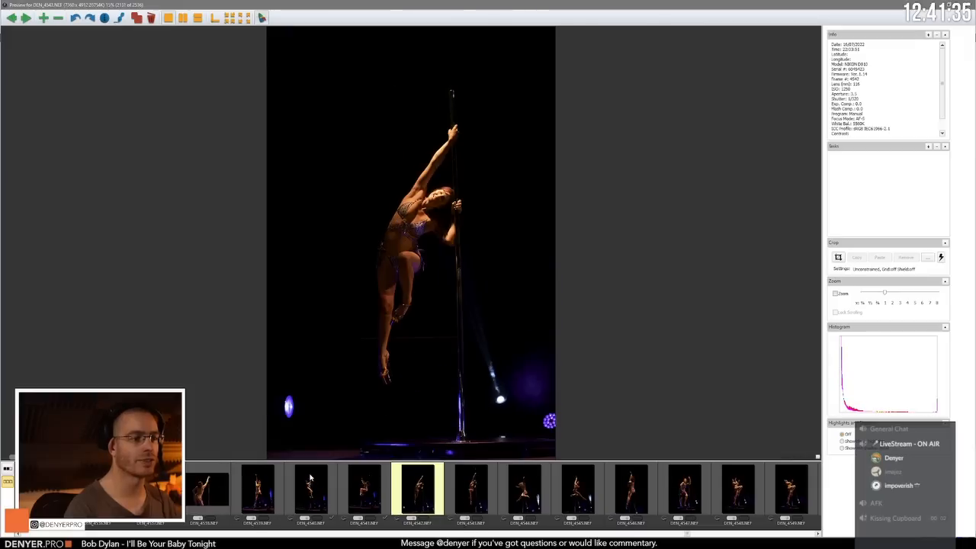
{"action": "key", "text": "Right"}
{"action": "key", "text": "Right"}
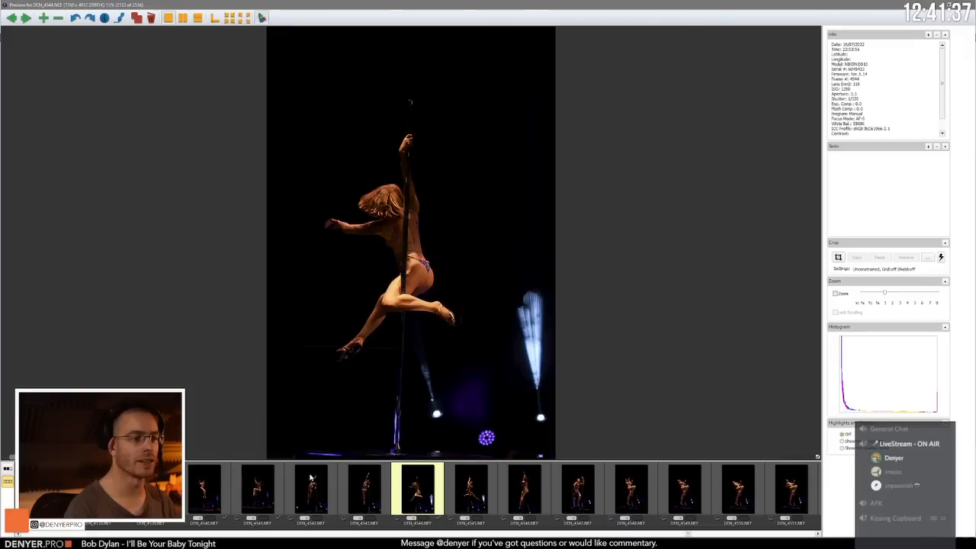
{"action": "key", "text": "Right"}
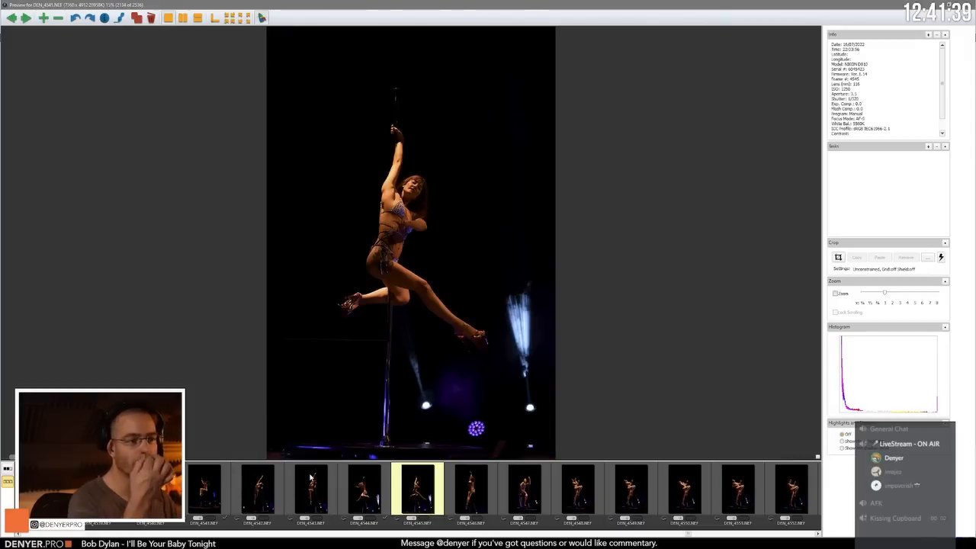
{"action": "key", "text": "Right"}
{"action": "key", "text": "Left"}
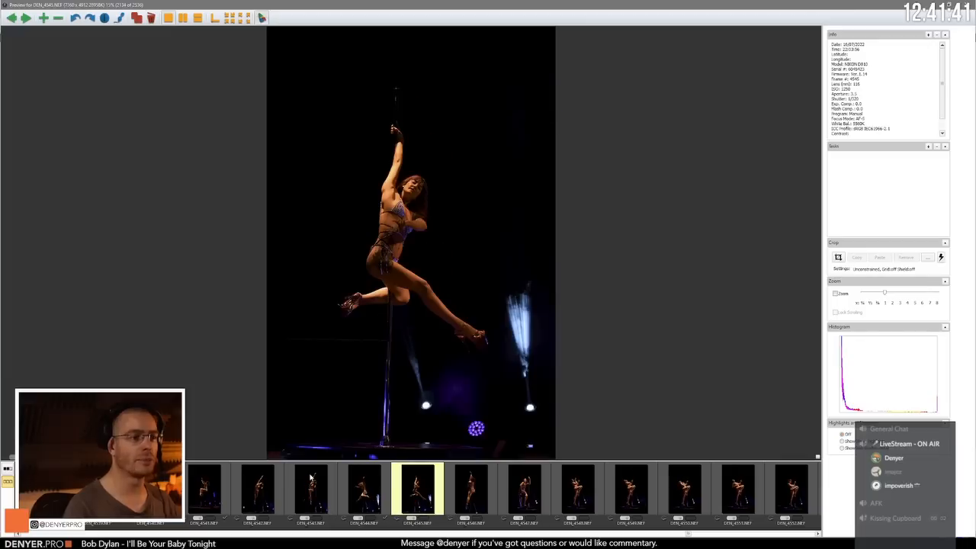
Step: Review the standing pole poses from DEN_4546.NEF through the leaning raised-knee pose in DEN_4550.NEF
{"action": "key", "text": "Right"}
{"action": "key", "text": "Right"}
{"action": "key", "text": "Right"}
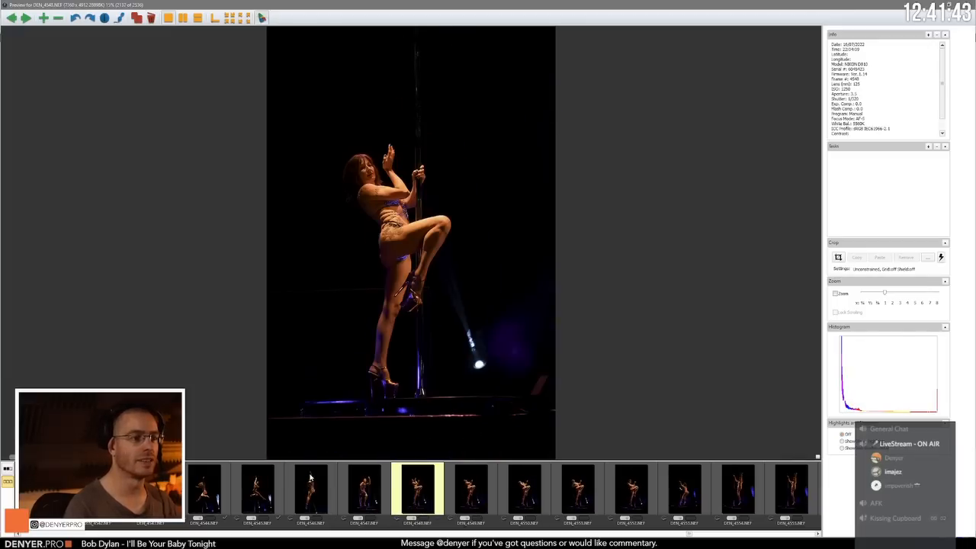
{"action": "key", "text": "Right"}
Step: Compare the leaning raised-knee poses from DEN_4549.NEF through DEN_4552.NEF, ending on DEN_4552.NEF
{"action": "key", "text": "Right"}
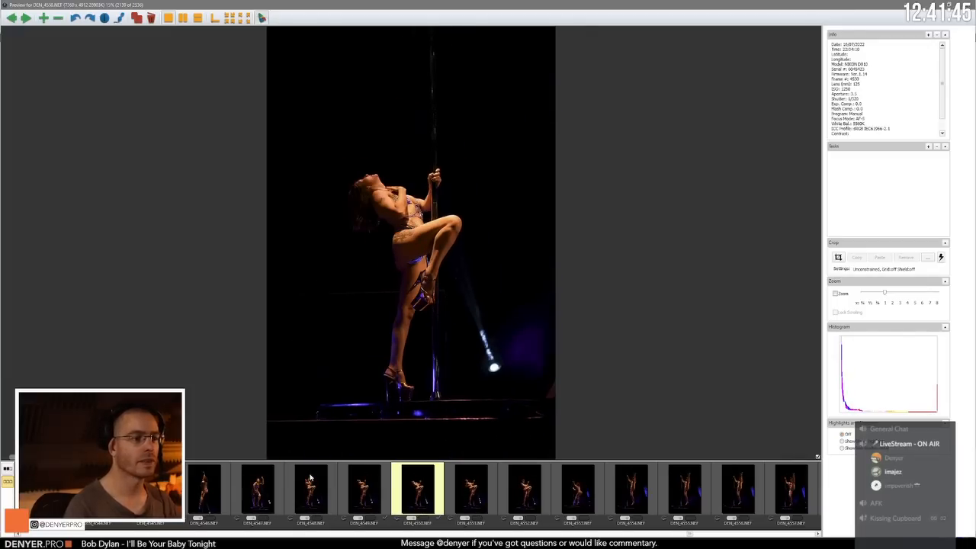
{"action": "key", "text": "Left"}
{"action": "key", "text": "Right"}
{"action": "key", "text": "Right"}
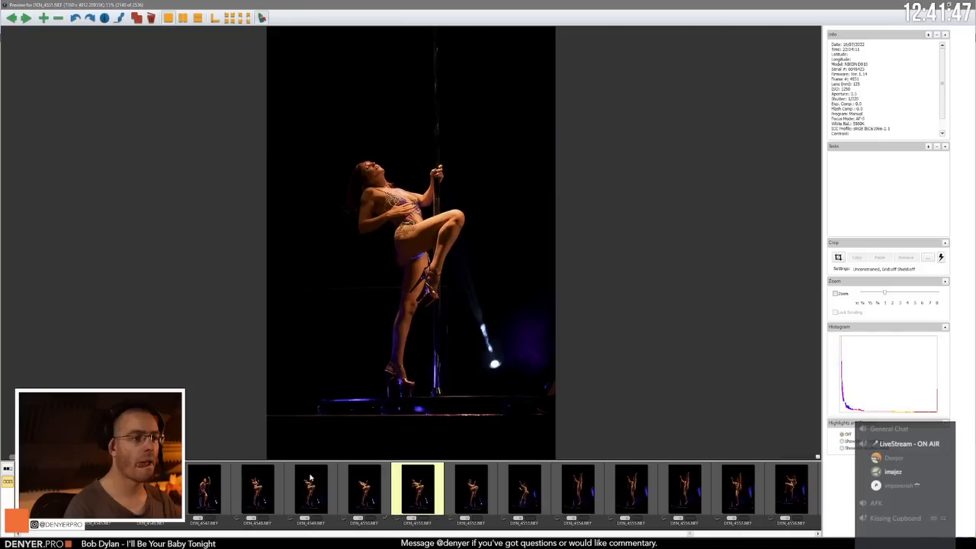
{"action": "key", "text": "Right"}
Step: Recheck the raised-knee frames DEN_4550.NEF through DEN_4552.NEF and move on to the crouched pose in DEN_4553.NEF
{"action": "key", "text": "Right"}
{"action": "key", "text": "Left"}
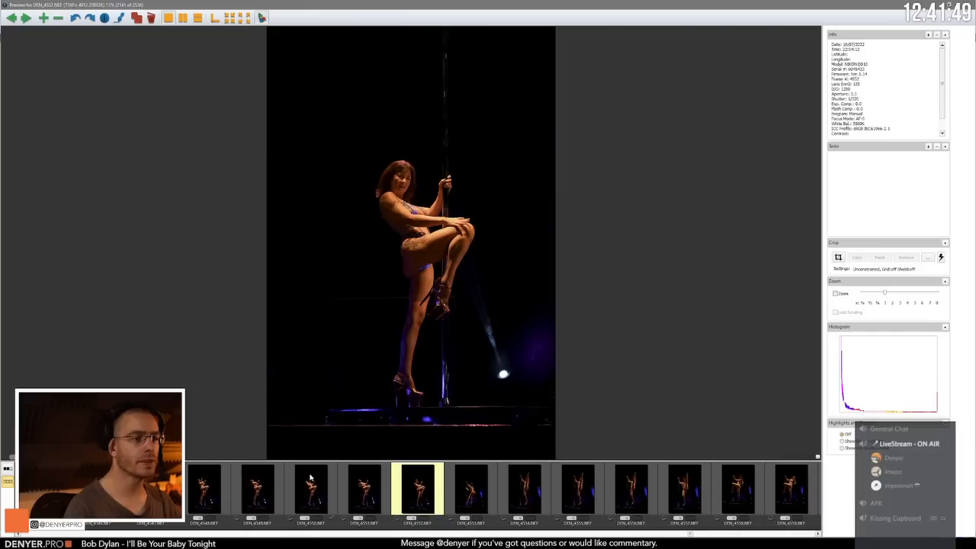
{"action": "key", "text": "Right"}
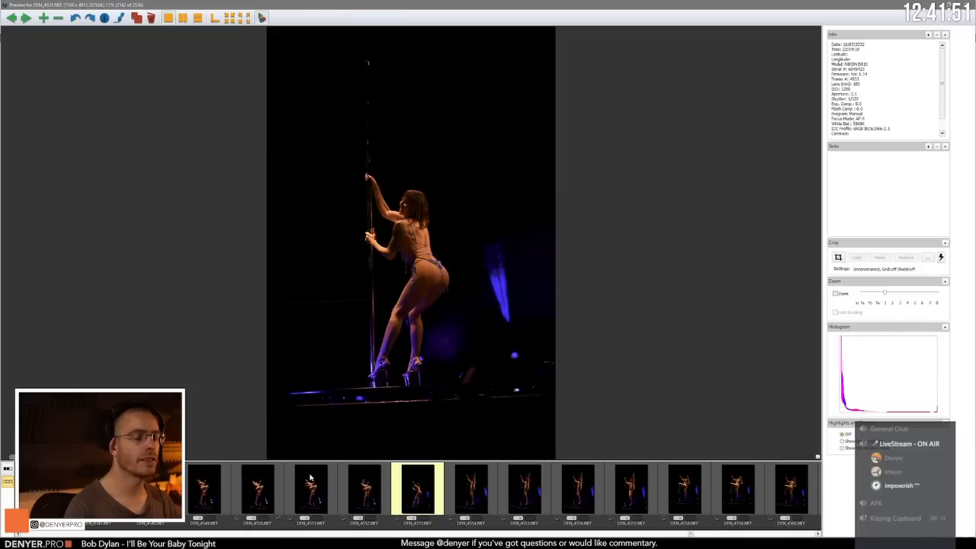
{"action": "key", "text": "Left"}
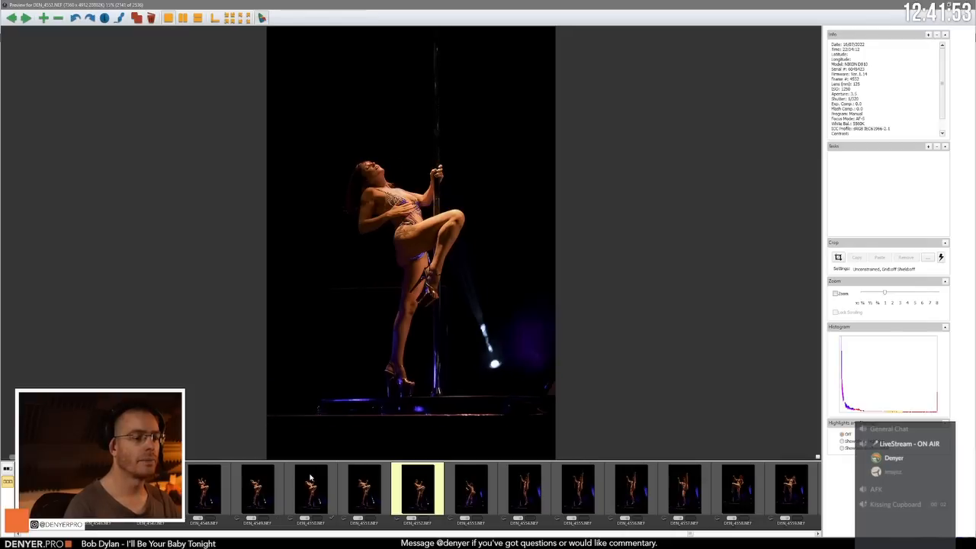
{"action": "key", "text": "Left"}
{"action": "key", "text": "Left"}
{"action": "key", "text": "Right"}
{"action": "key", "text": "Right"}
Step: Compare the vertical leg-raise poses from DEN_4554.NEF through DEN_4557.NEF
{"action": "key", "text": "Right"}
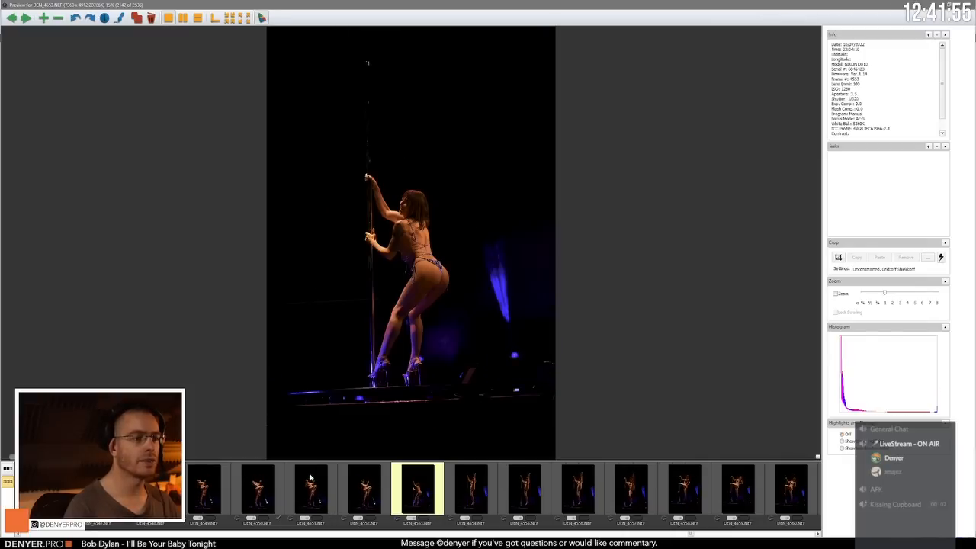
{"action": "key", "text": "Right"}
{"action": "key", "text": "Right"}
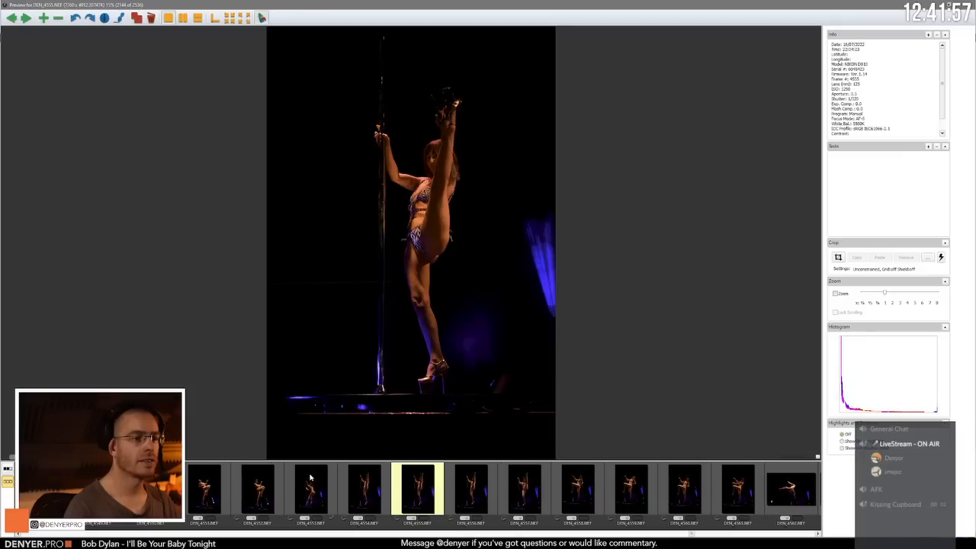
{"action": "key", "text": "Right"}
Step: Review the standing bent-knee poses from DEN_4558.NEF through DEN_4561.NEF
{"action": "key", "text": "Right"}
{"action": "key", "text": "Right"}
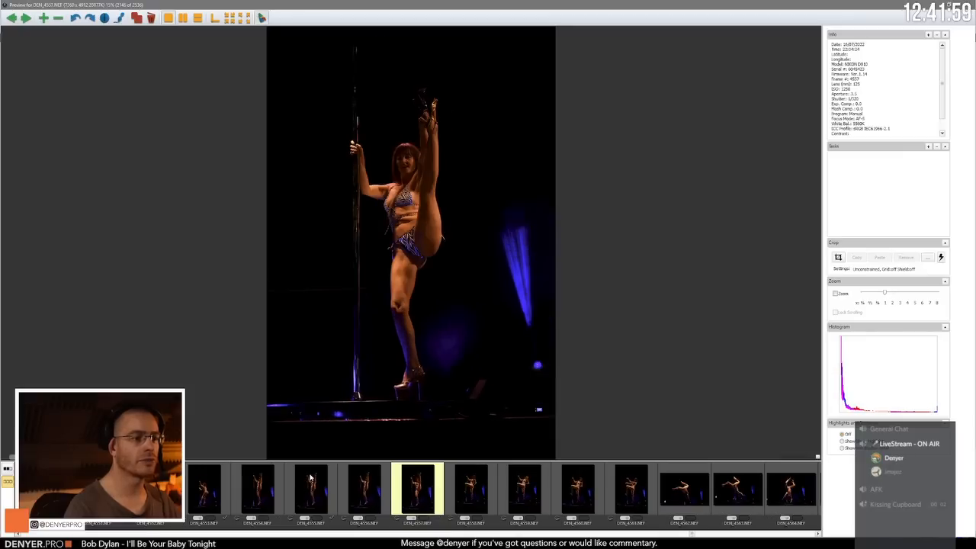
{"action": "key", "text": "Right"}
{"action": "key", "text": "Right"}
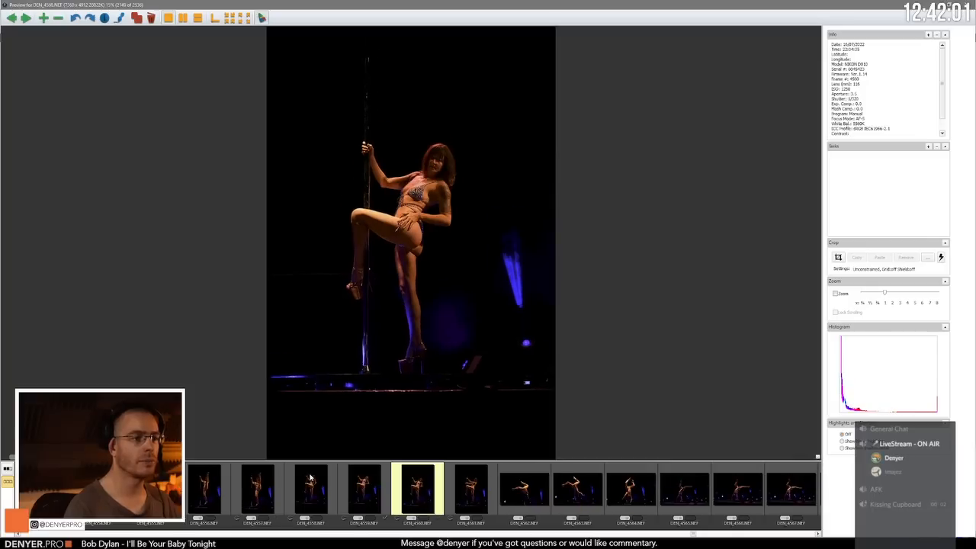
{"action": "key", "text": "Right"}
Step: Review the landscape-format pole poses and inverted handstands from DEN_4562.NEF through DEN_4569.NEF
{"action": "key", "text": "Right"}
{"action": "key", "text": "Right"}
{"action": "key", "text": "Right"}
{"action": "key", "text": "Right"}
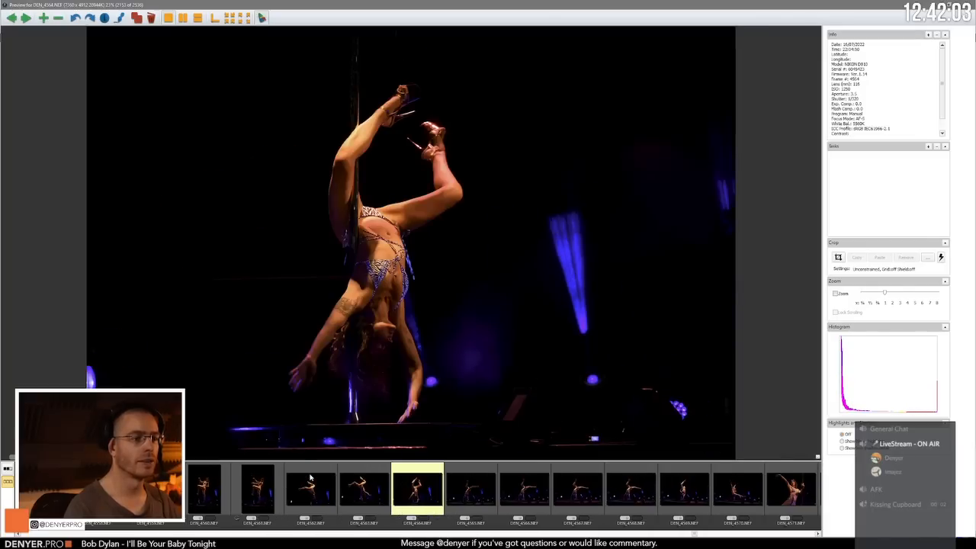
{"action": "key", "text": "Right"}
{"action": "key", "text": "Right"}
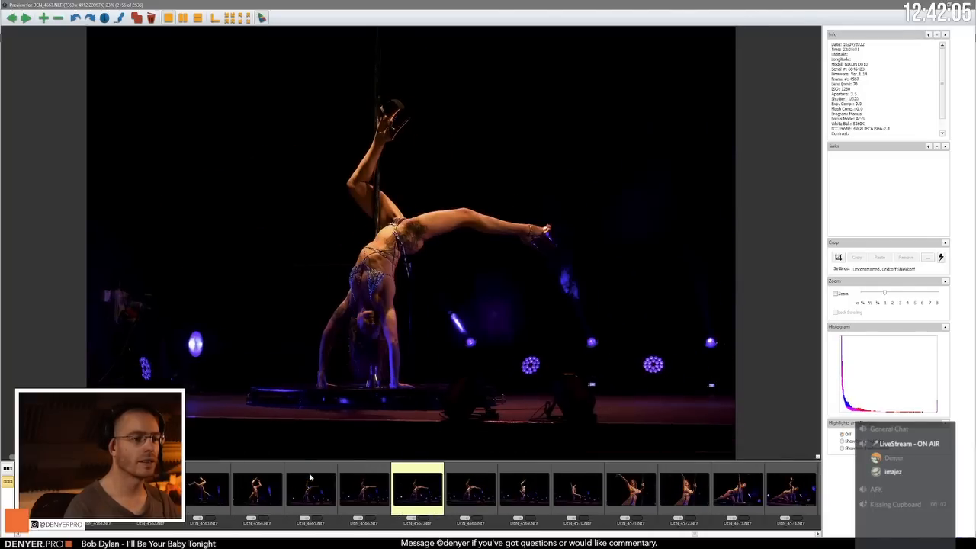
Step: Compare the raised-arm close-ups DEN_4571.NEF and DEN_4572.NEF with the neighbouring pole frames
{"action": "key", "text": "Right"}
{"action": "key", "text": "Right"}
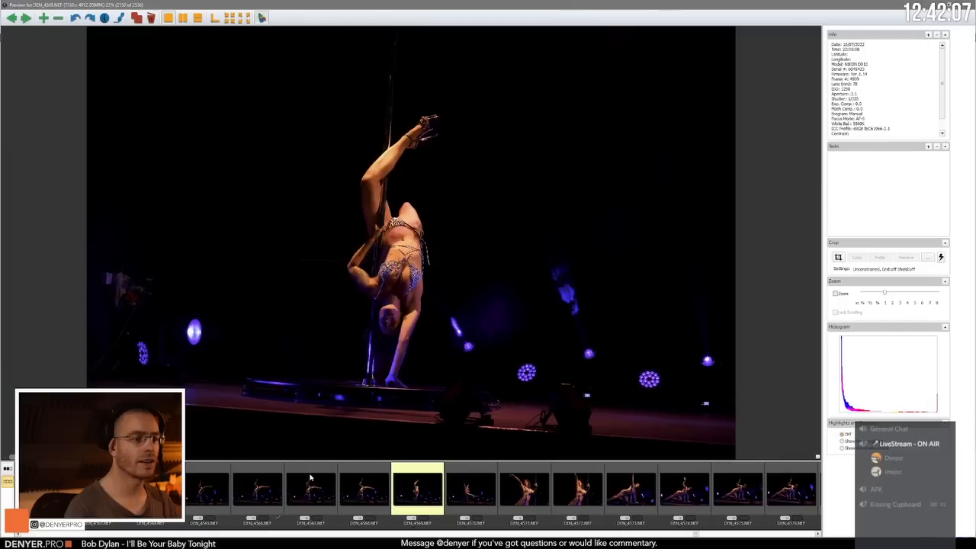
{"action": "key", "text": "Right"}
{"action": "key", "text": "Right"}
{"action": "key", "text": "Right"}
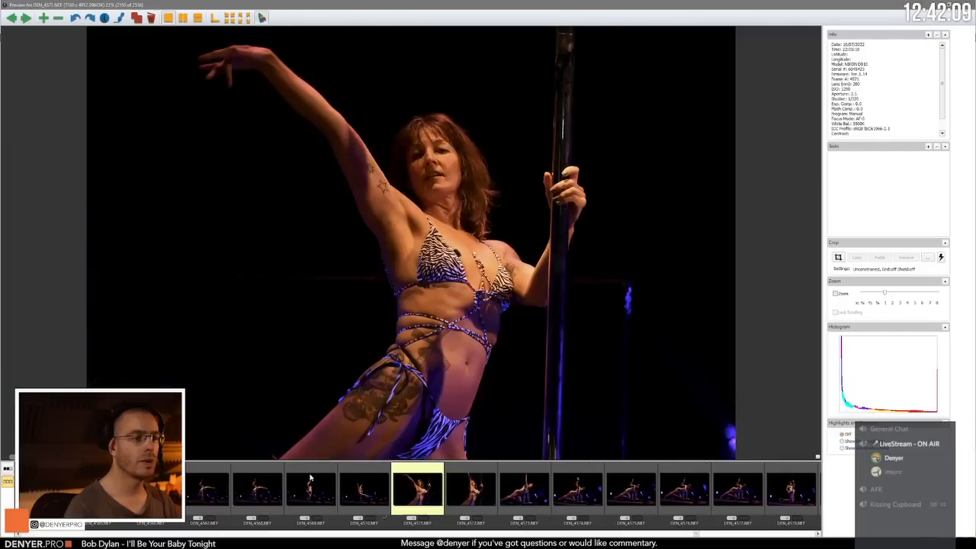
{"action": "key", "text": "Left"}
Step: Review the floor poses from DEN_4573.NEF through DEN_4577.NEF and tag DEN_4576.NEF
{"action": "key", "text": "Right"}
{"action": "key", "text": "Right"}
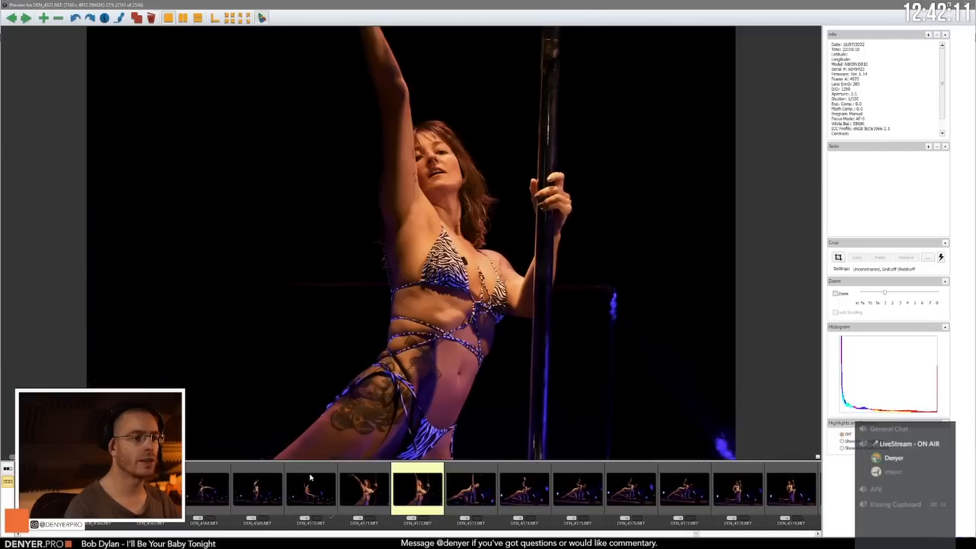
{"action": "key", "text": "Left"}
{"action": "key", "text": "Right"}
{"action": "key", "text": "Right"}
{"action": "key", "text": "Right"}
{"action": "key", "text": "Right"}
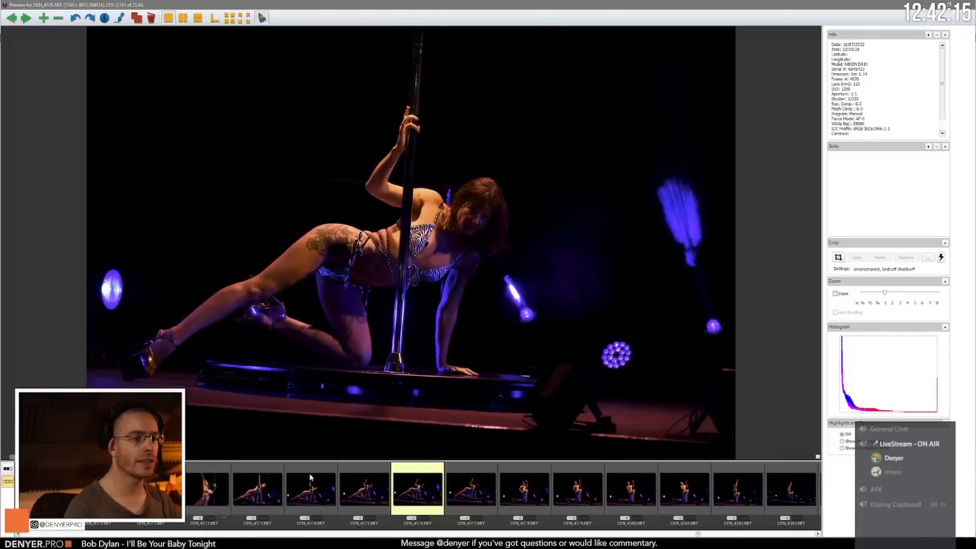
{"action": "key", "text": "Right"}
{"action": "key", "text": "Left"}
{"action": "key", "text": "t"}
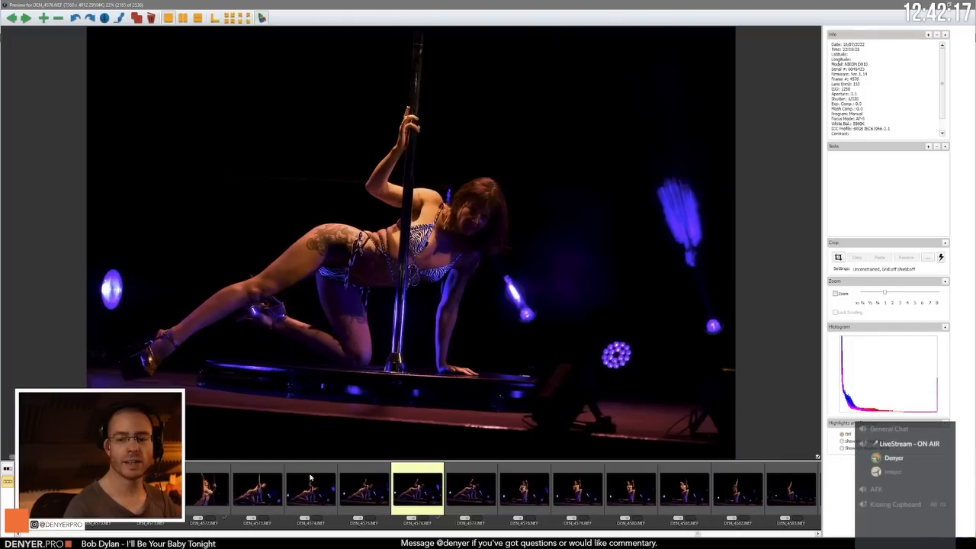
Step: Recheck the floor pose in DEN_4576.NEF against the adjacent frames
{"action": "key", "text": "Right"}
{"action": "key", "text": "Right"}
{"action": "key", "text": "Left"}
{"action": "key", "text": "Left"}
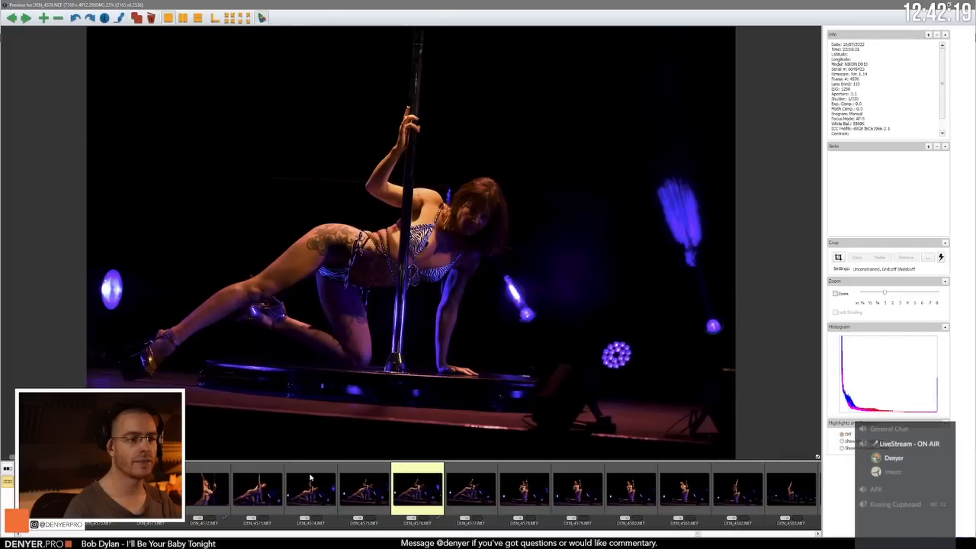
{"action": "key", "text": "Right"}
{"action": "key", "text": "Left"}
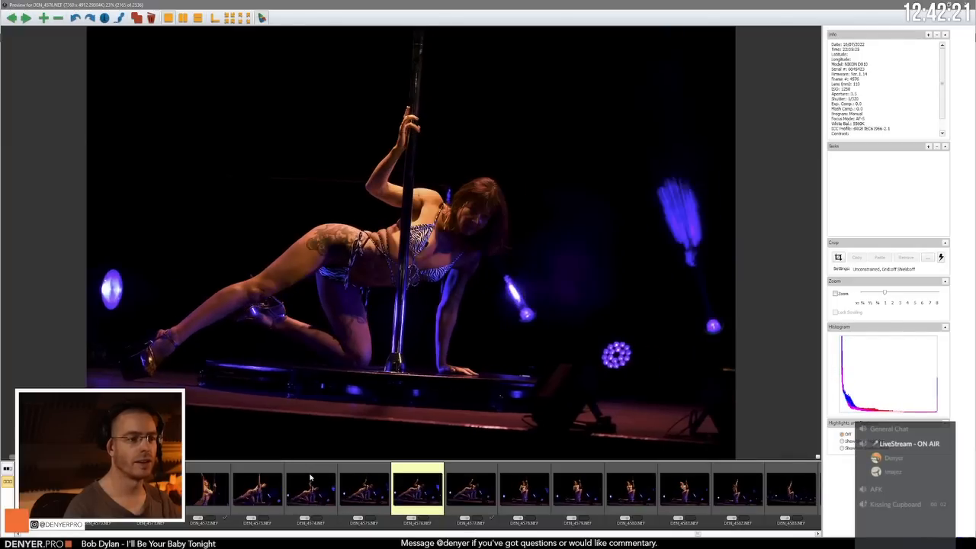
Step: Compare the kneeling pole poses from DEN_4578.NEF through DEN_4581.NEF
{"action": "key", "text": "Right"}
{"action": "key", "text": "Right"}
{"action": "key", "text": "Right"}
{"action": "key", "text": "Right"}
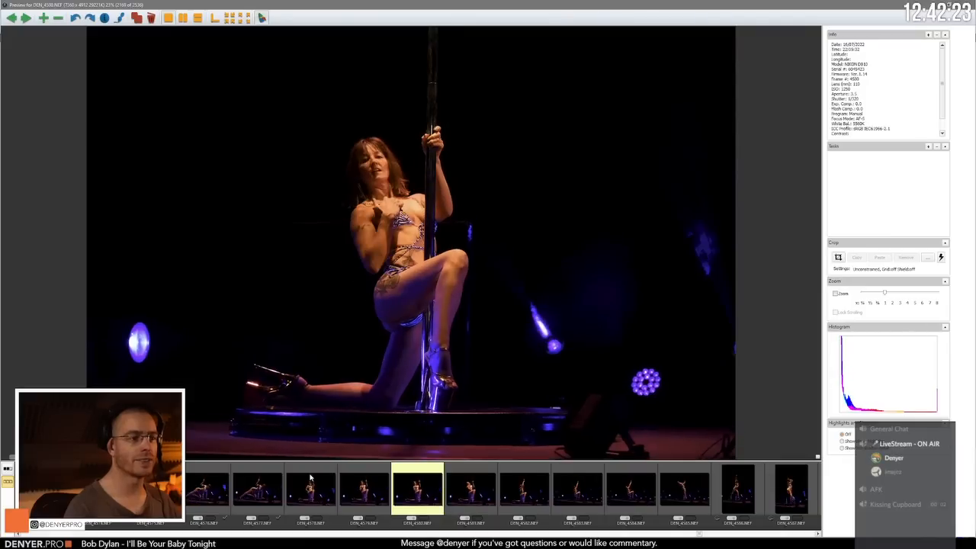
{"action": "key", "text": "Left"}
{"action": "key", "text": "Right"}
{"action": "key", "text": "Right"}
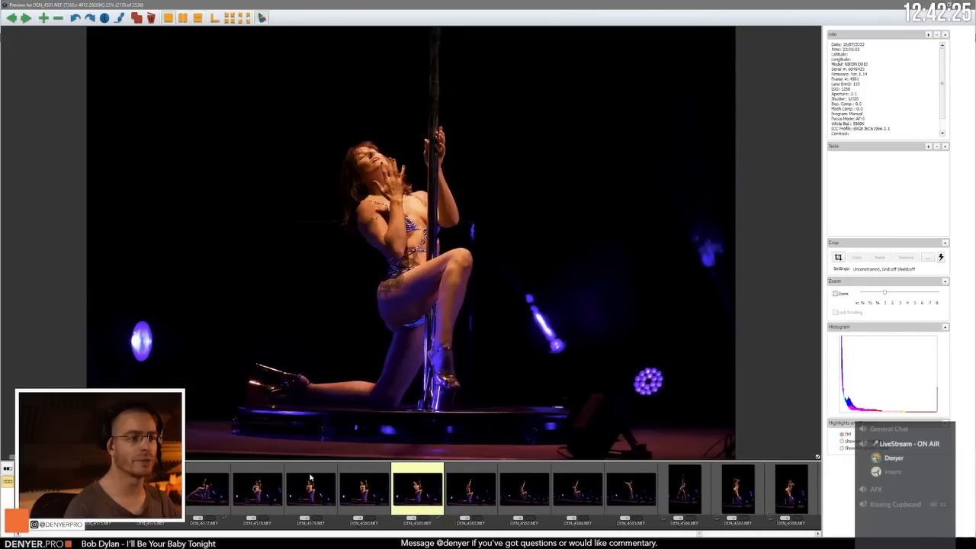
Step: Review the landscape-format poses from DEN_4582.NEF through DEN_4585.NEF, comparing the leaning pose with DEN_4586.NEF
{"action": "key", "text": "Right"}
{"action": "key", "text": "Right"}
{"action": "key", "text": "Right"}
{"action": "key", "text": "Right"}
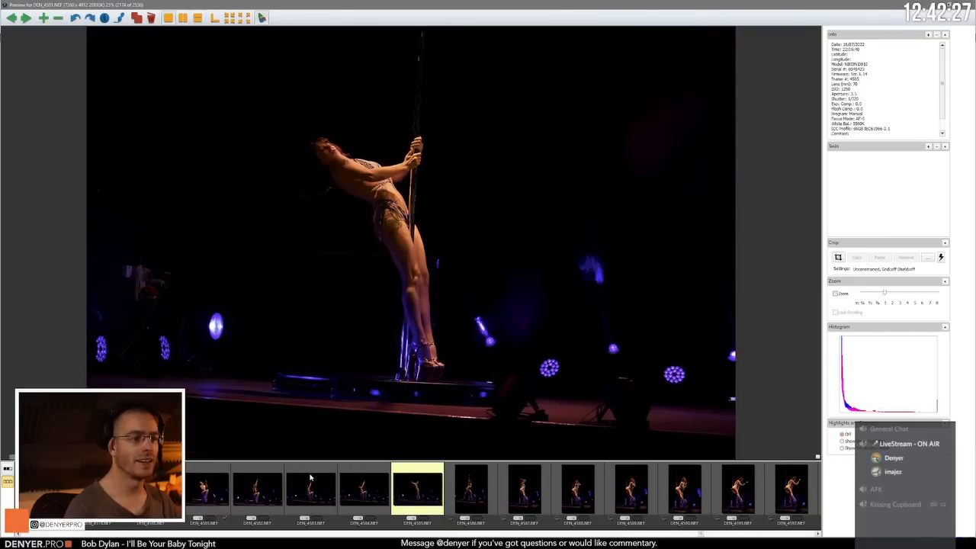
Step: Compare the portrait-format side-on standing poses from DEN_4586.NEF through DEN_4589.NEF
{"action": "key", "text": "Right"}
{"action": "key", "text": "Left"}
{"action": "key", "text": "Right"}
{"action": "key", "text": "Right"}
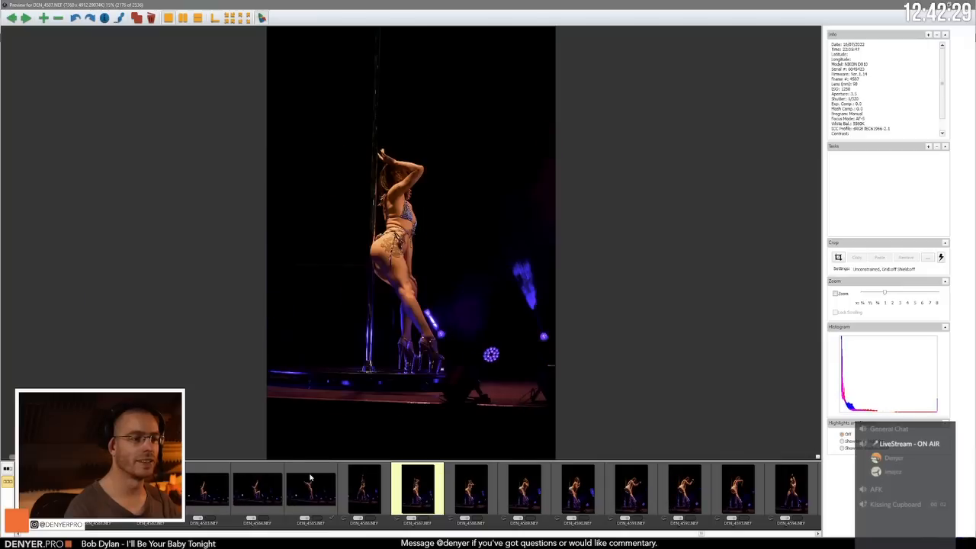
{"action": "key", "text": "Right"}
{"action": "key", "text": "Left"}
Step: Compare the forward-leaning standing poses from DEN_4589.NEF through DEN_4591.NEF
{"action": "key", "text": "Right"}
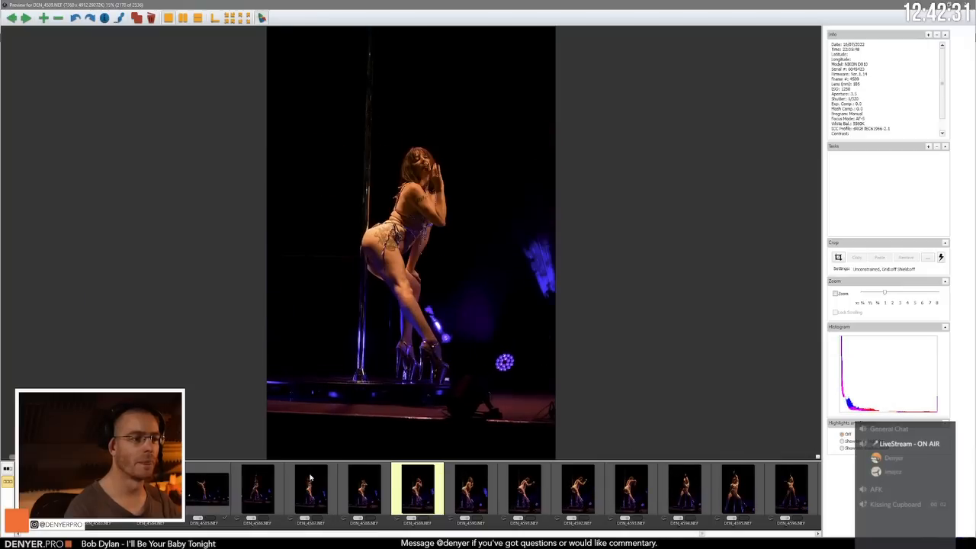
{"action": "key", "text": "Right"}
{"action": "key", "text": "Right"}
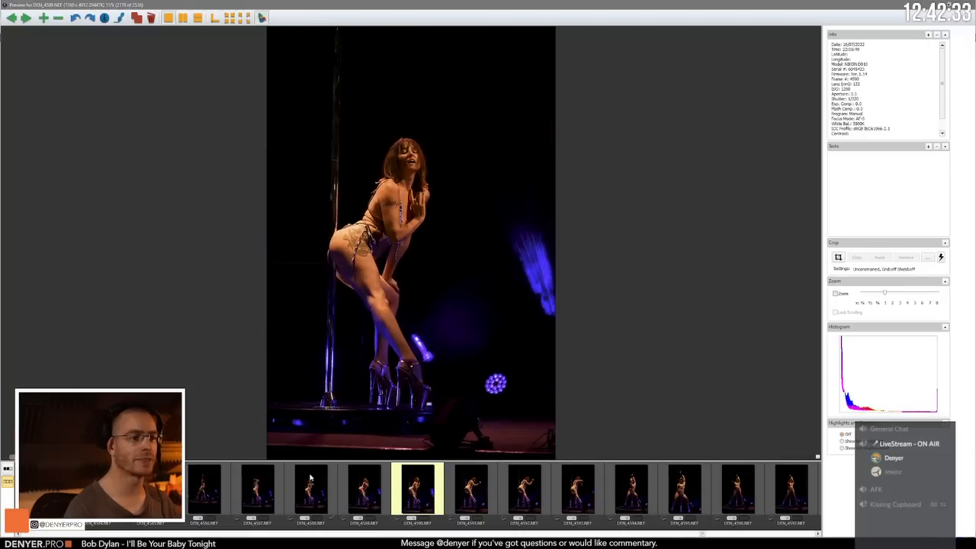
{"action": "key", "text": "Left"}
Step: Review the standing poses from DEN_4592.NEF through DEN_4597.NEF, rechecking the wide-legged stance in DEN_4595.NEF
{"action": "key", "text": "Right"}
{"action": "key", "text": "Right"}
{"action": "key", "text": "Right"}
{"action": "key", "text": "Right"}
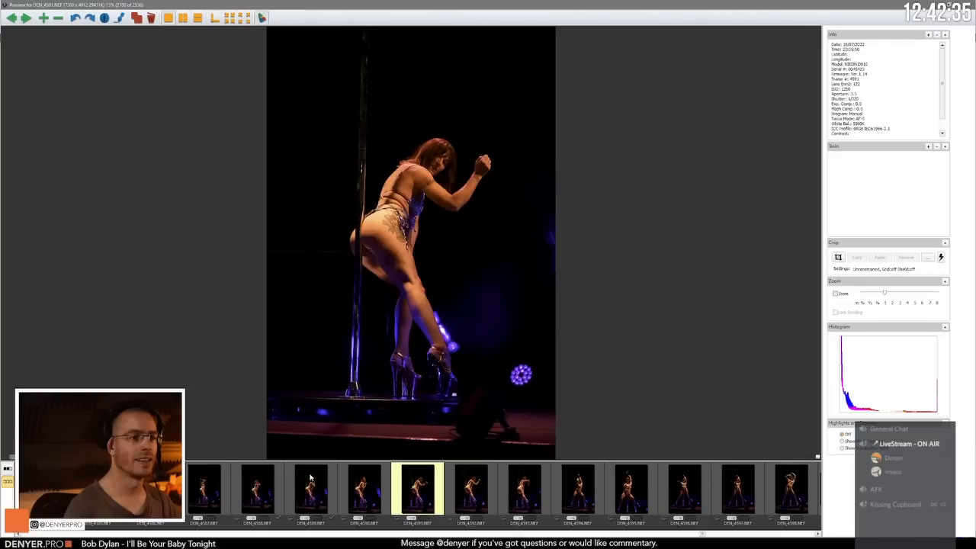
{"action": "key", "text": "Right"}
{"action": "key", "text": "Right"}
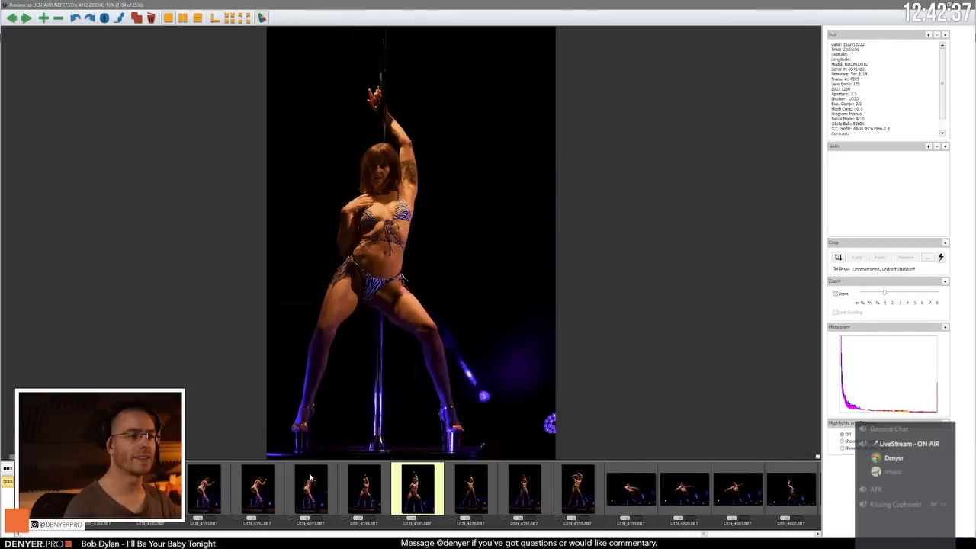
{"action": "key", "text": "Left"}
Step: Review the inverted aerial pole poses from DEN_4599.NEF through DEN_4605.NEF
{"action": "key", "text": "Right"}
{"action": "key", "text": "Right"}
{"action": "key", "text": "Right"}
{"action": "key", "text": "Right"}
{"action": "key", "text": "Right"}
{"action": "key", "text": "Right"}
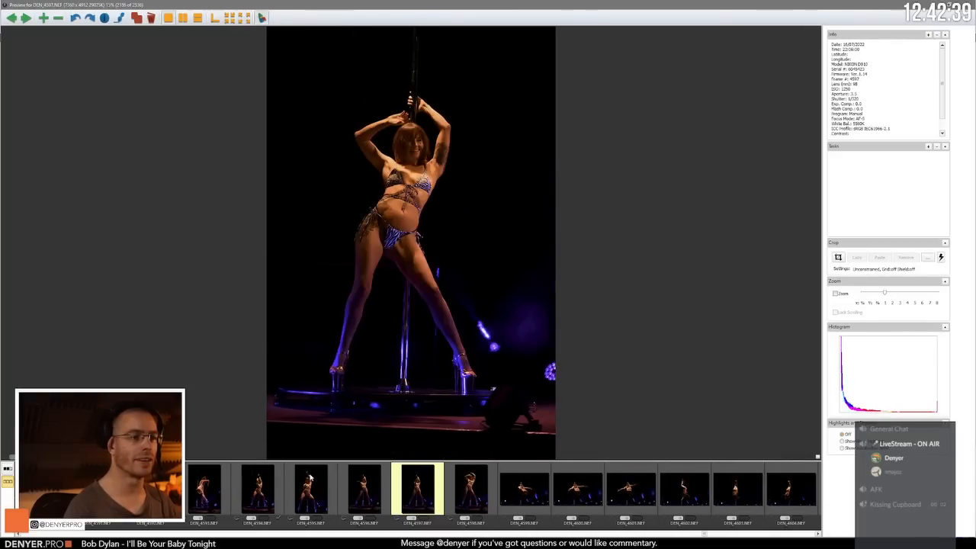
{"action": "key", "text": "Right"}
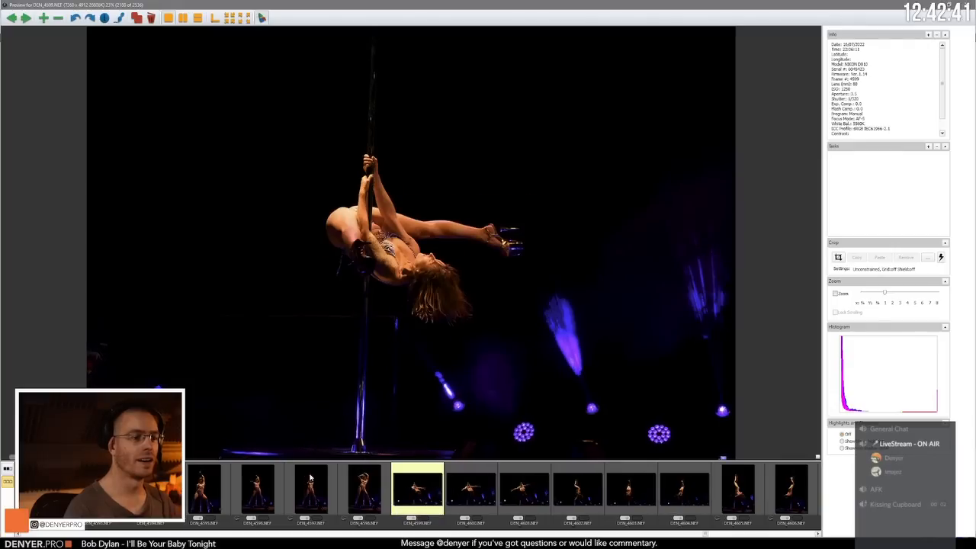
{"action": "key", "text": "Right"}
{"action": "key", "text": "Left"}
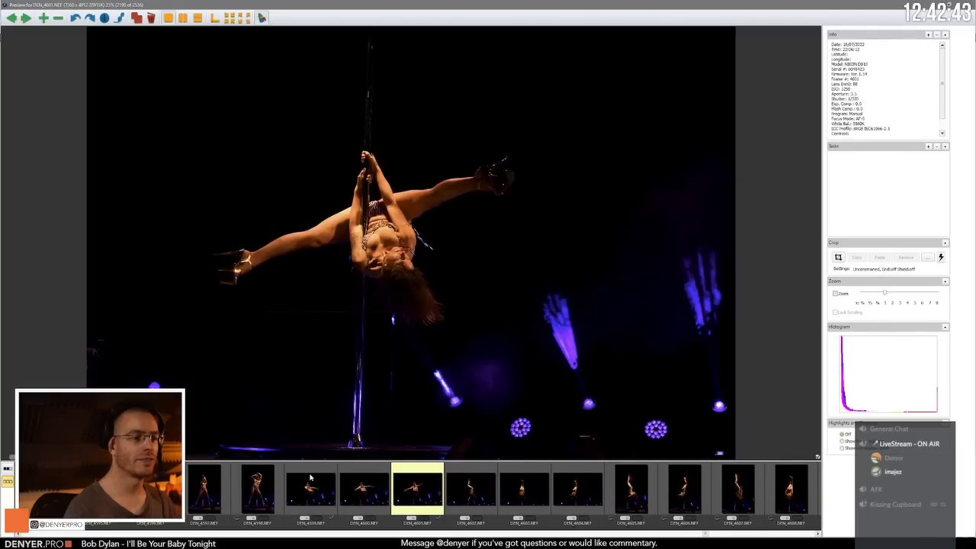
{"action": "key", "text": "Right"}
{"action": "key", "text": "Right"}
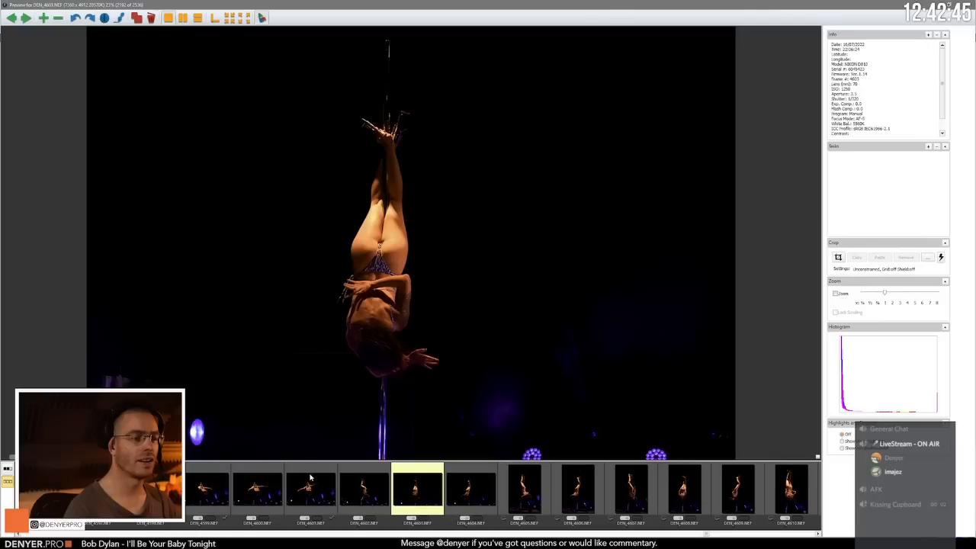
{"action": "key", "text": "Right"}
{"action": "key", "text": "Right"}
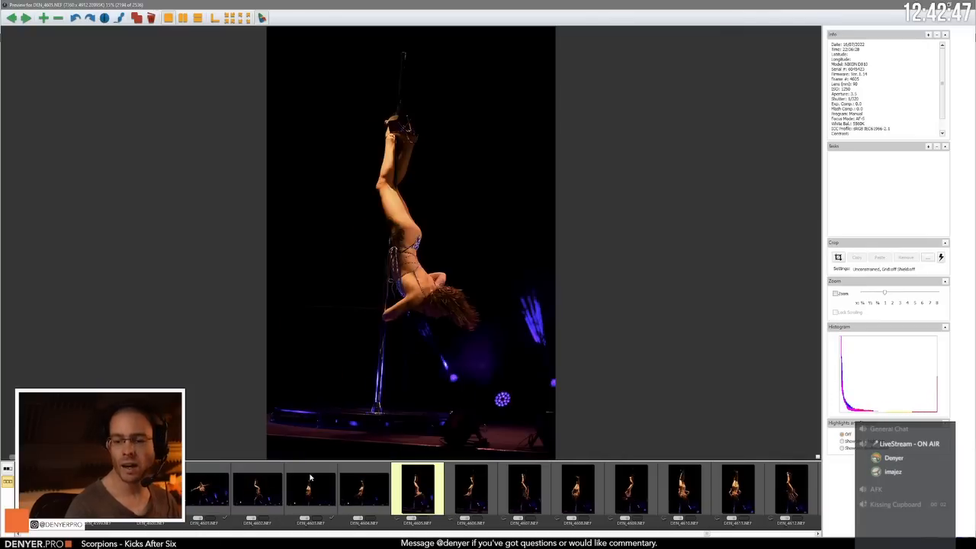
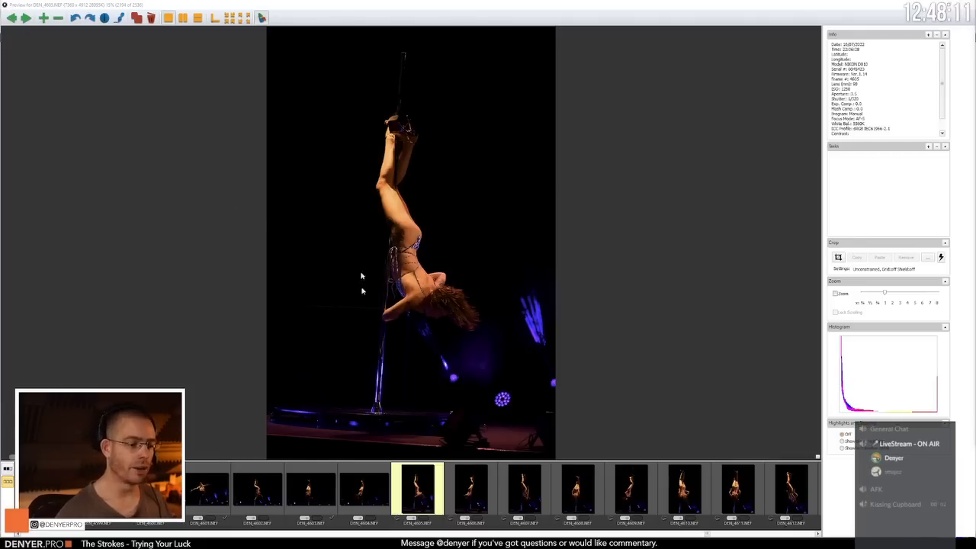
Step: Compare the inverted pole poses in DEN_4604.NEF through DEN_4608.NEF, rechecking the landscape frame against the portrait ones
{"action": "left_click", "coordinate": [430, 494]}
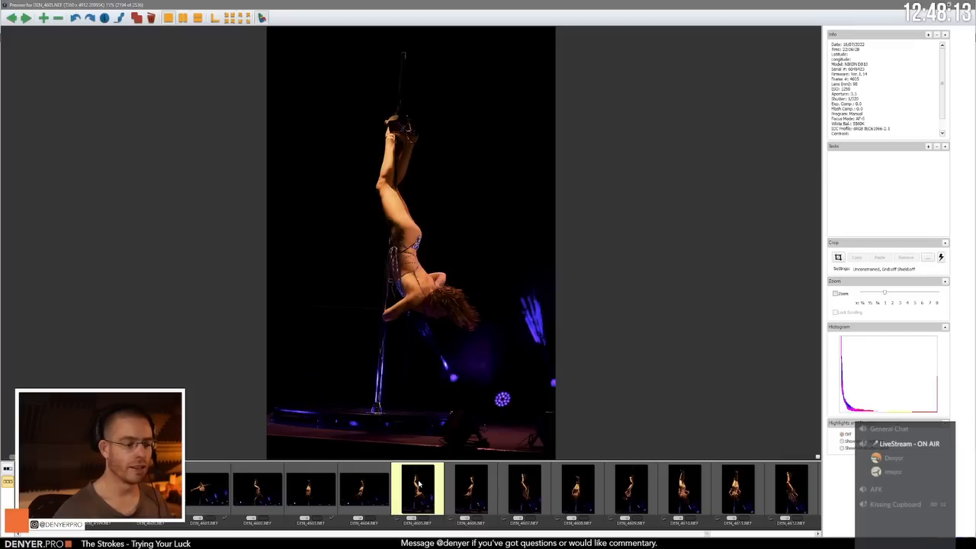
{"action": "key", "text": "Left"}
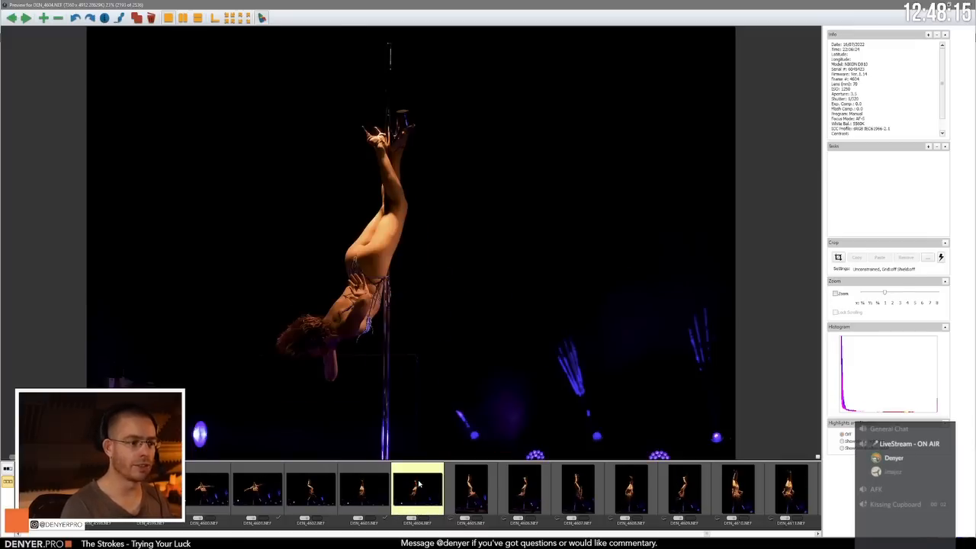
{"action": "key", "text": "Left"}
{"action": "key", "text": "Right"}
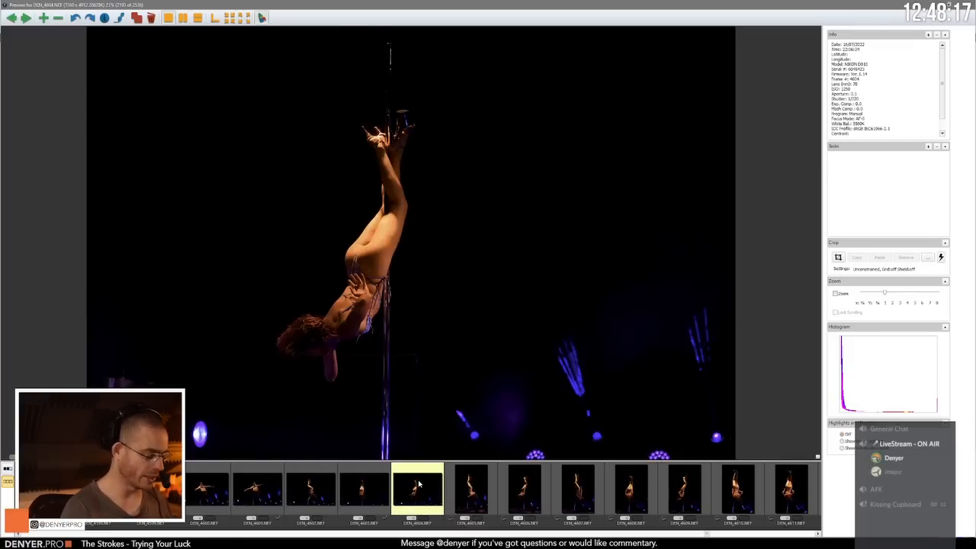
{"action": "key", "text": "Right"}
{"action": "key", "text": "Right"}
{"action": "key", "text": "Right"}
{"action": "key", "text": "Right"}
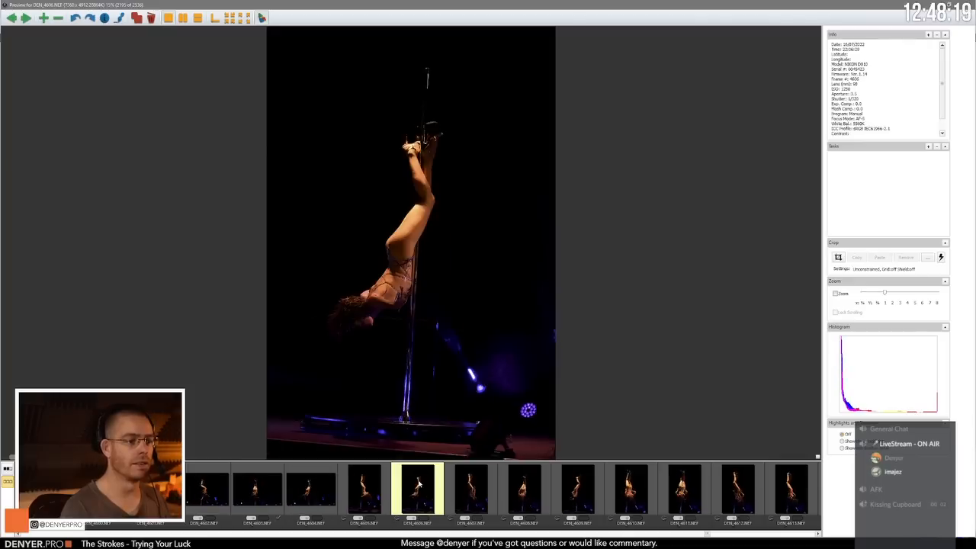
{"action": "key", "text": "Left"}
Step: Compare the inverted portrait-format poses from DEN_4608.NEF through DEN_4612.NEF
{"action": "key", "text": "Right"}
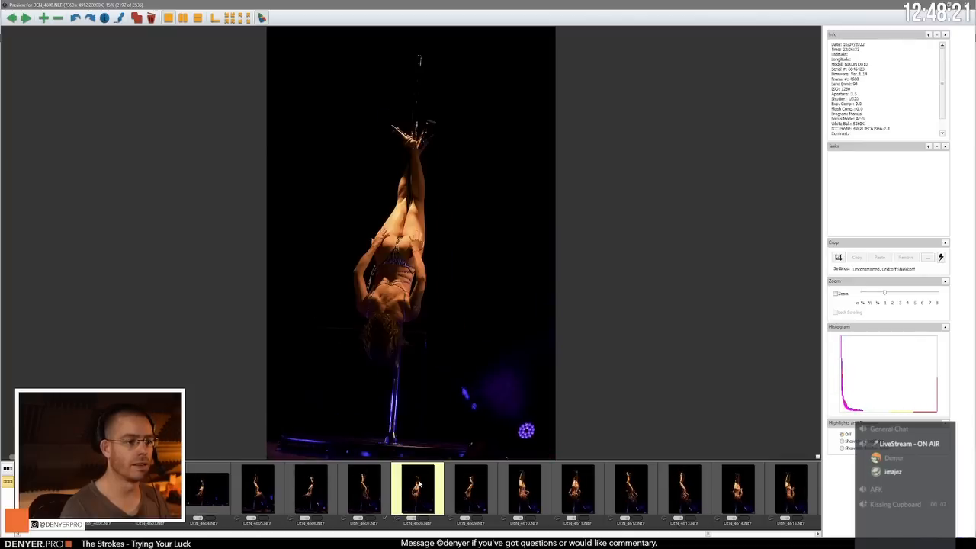
{"action": "key", "text": "Right"}
{"action": "key", "text": "Left"}
{"action": "key", "text": "Right"}
{"action": "key", "text": "Right"}
{"action": "key", "text": "Right"}
{"action": "key", "text": "Right"}
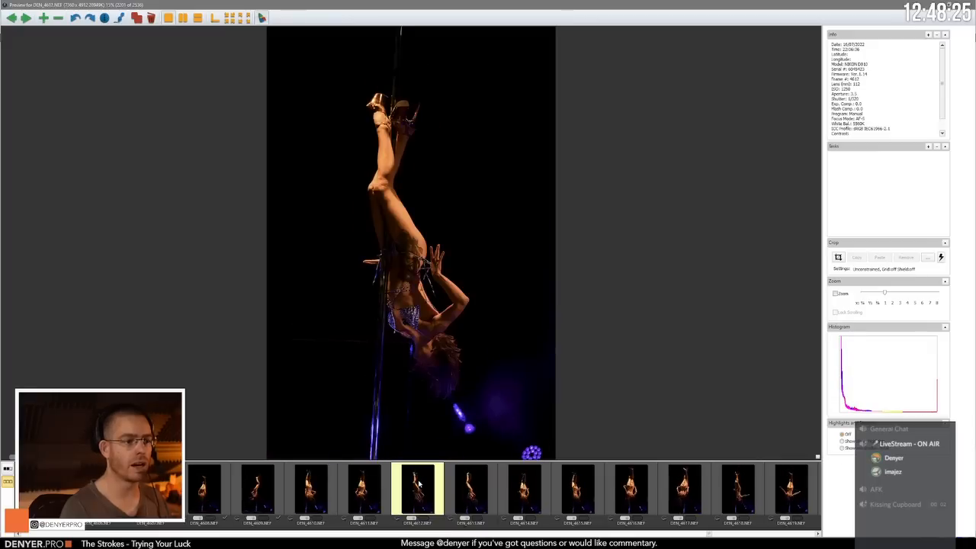
Step: Compare the inverted poses from DEN_4612.NEF through DEN_4617.NEF, rechecking the back view in DEN_4614.NEF
{"action": "key", "text": "Right"}
{"action": "key", "text": "Right"}
{"action": "key", "text": "Right"}
{"action": "key", "text": "Left"}
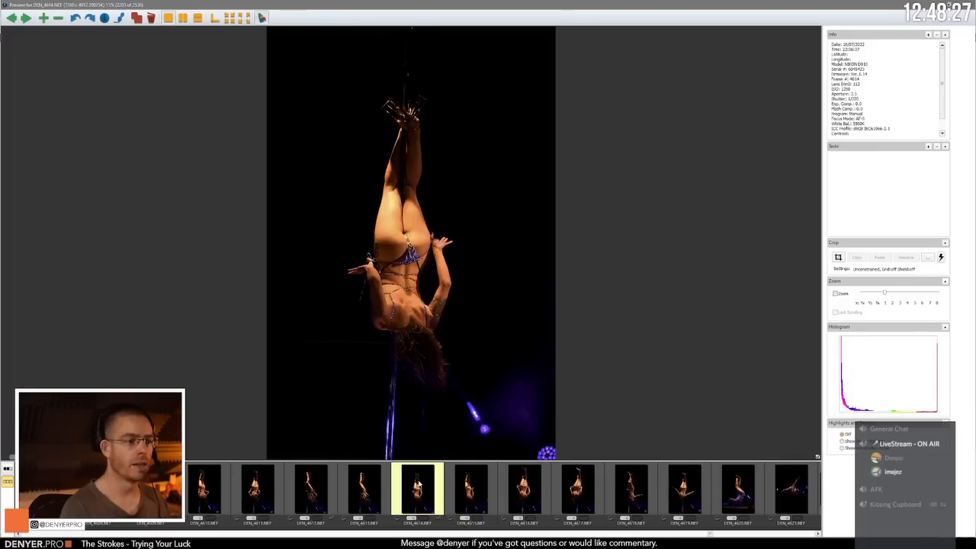
{"action": "key", "text": "Right"}
{"action": "key", "text": "Left"}
{"action": "key", "text": "Right"}
Step: Compare the outstretched-arm inverted poses in DEN_4618.NEF and DEN_4619.NEF
{"action": "key", "text": "Right"}
{"action": "key", "text": "Right"}
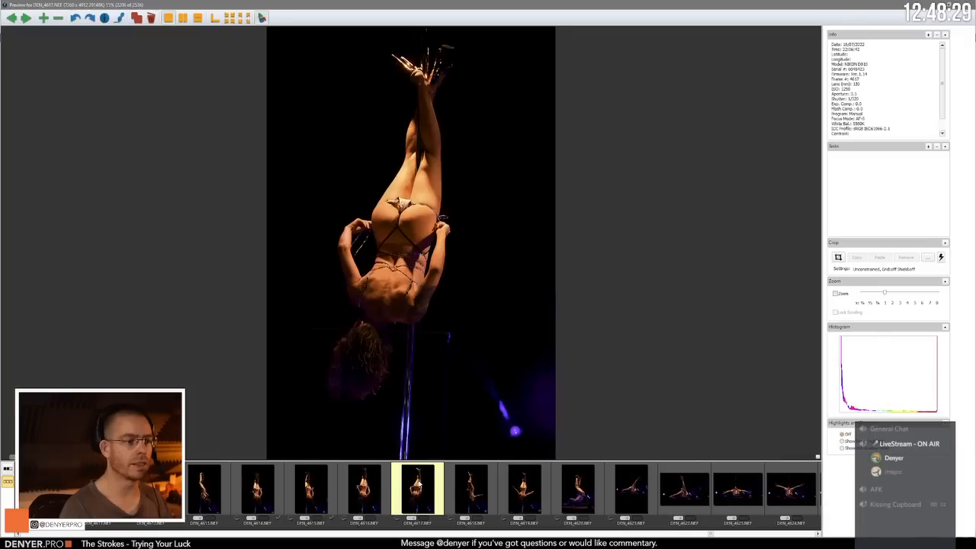
{"action": "key", "text": "Right"}
{"action": "key", "text": "Right"}
{"action": "key", "text": "Left"}
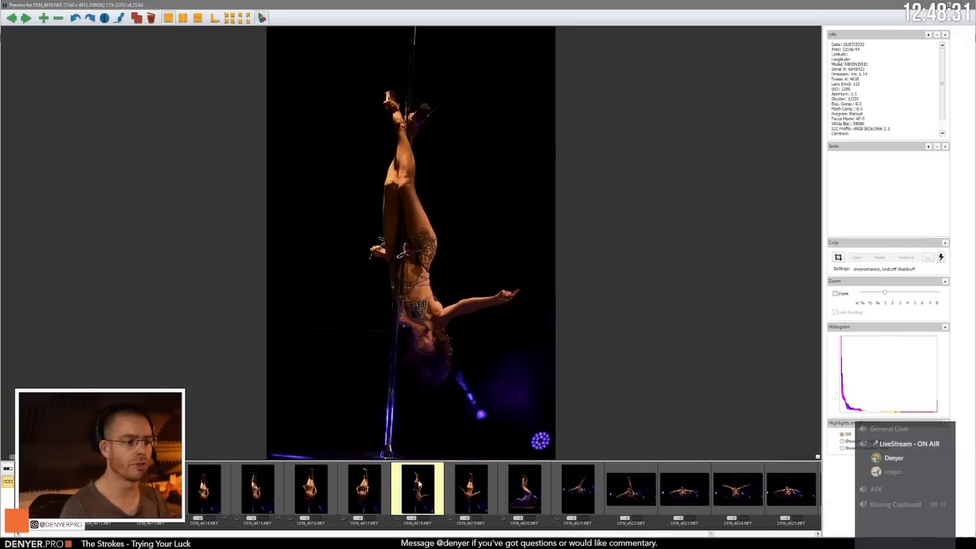
Step: Compare the raised-leg floor poses in DEN_4621.NEF and DEN_4622.NEF
{"action": "key", "text": "Right"}
{"action": "key", "text": "Right"}
{"action": "key", "text": "Left"}
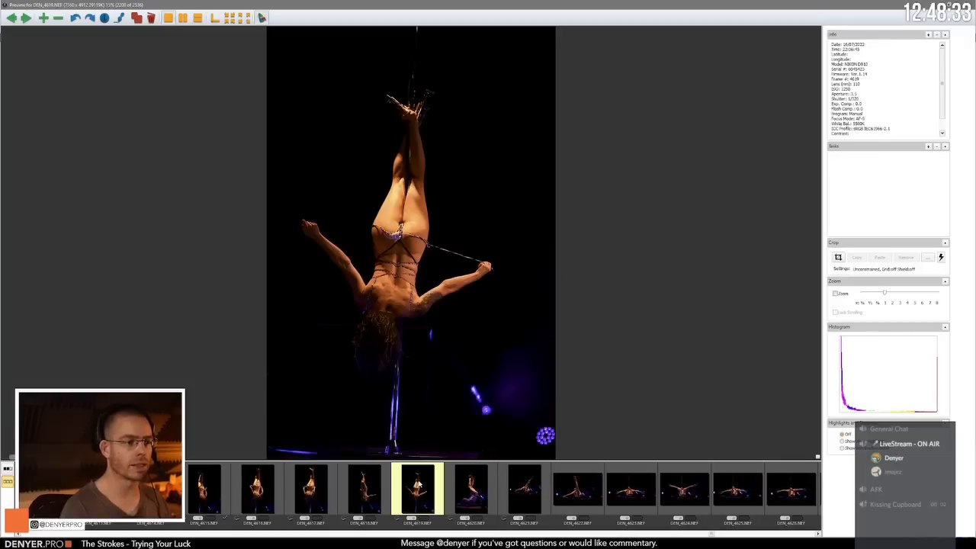
{"action": "key", "text": "Right"}
{"action": "key", "text": "Right"}
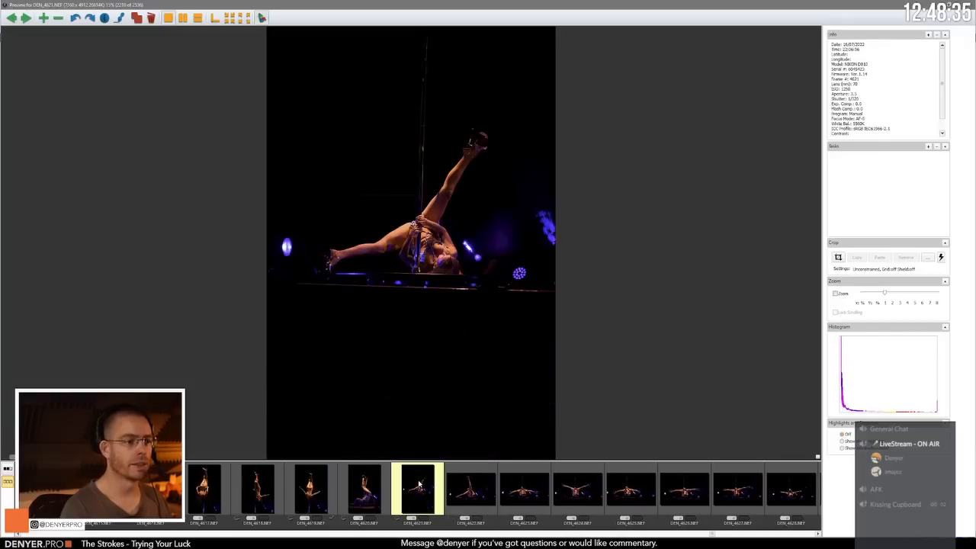
{"action": "key", "text": "Right"}
{"action": "key", "text": "Left"}
{"action": "key", "text": "Right"}
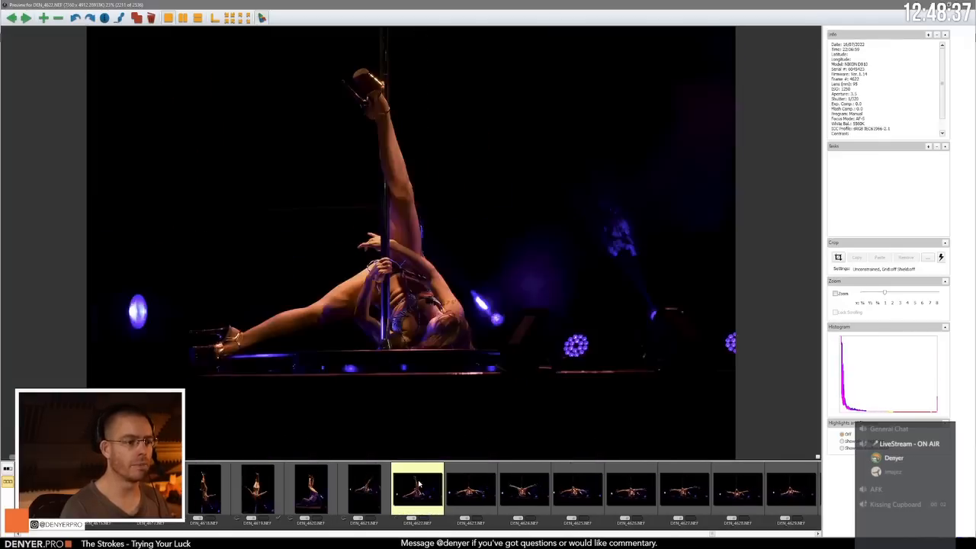
{"action": "key", "text": "Left"}
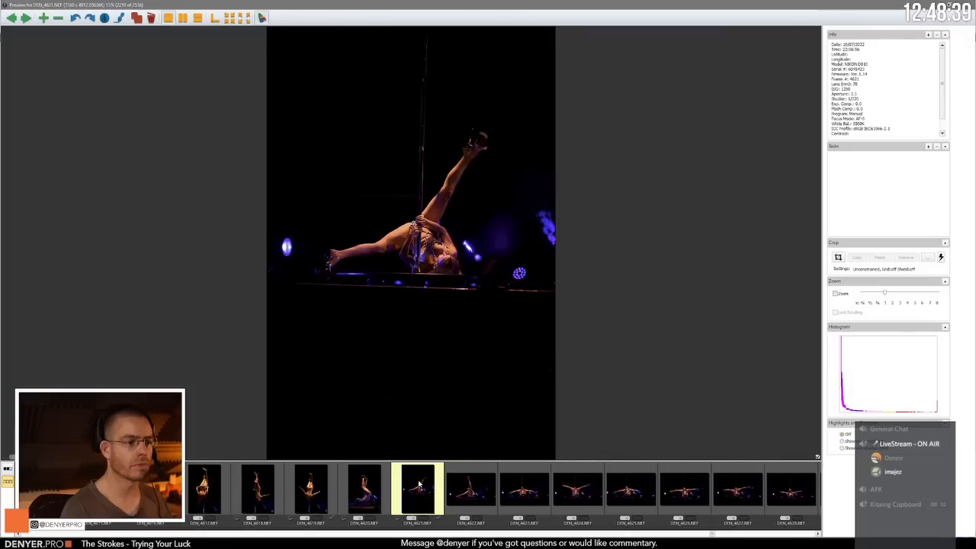
Step: Review the upside-down split poses at the base of the pole up to DEN_4630.NEF
{"action": "key", "text": "Right"}
{"action": "key", "text": "Right"}
{"action": "key", "text": "Right"}
{"action": "key", "text": "Right"}
{"action": "key", "text": "Right"}
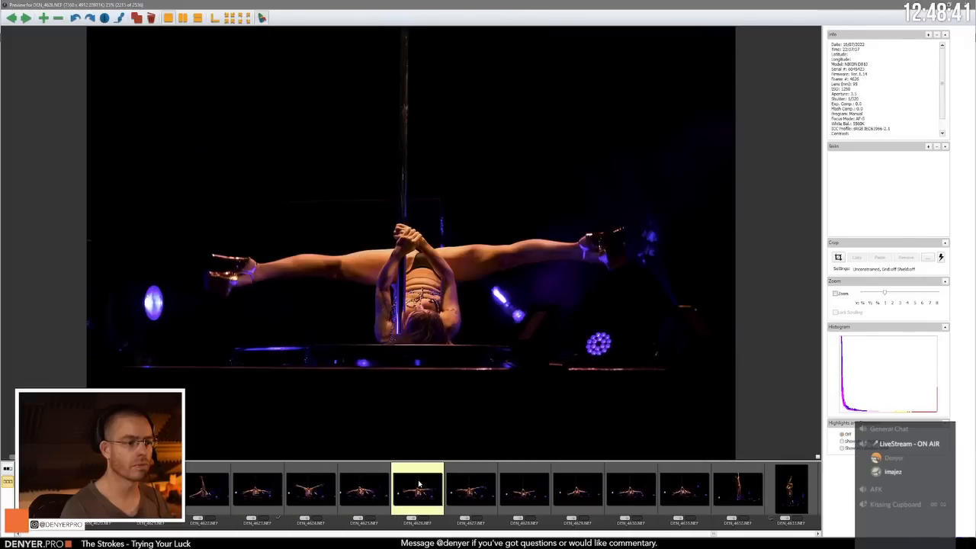
{"action": "key", "text": "Right"}
{"action": "key", "text": "Right"}
Step: Review the bent-leg inverted pole poses from DEN_4633.NEF through DEN_4638.NEF
{"action": "key", "text": "Right"}
{"action": "key", "text": "Right"}
{"action": "key", "text": "Right"}
{"action": "key", "text": "Right"}
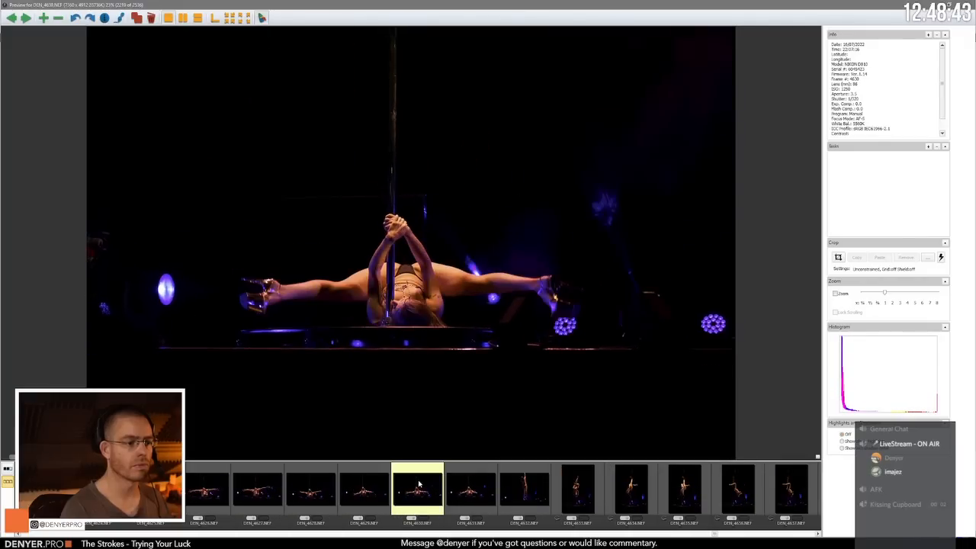
{"action": "key", "text": "Right"}
{"action": "key", "text": "Right"}
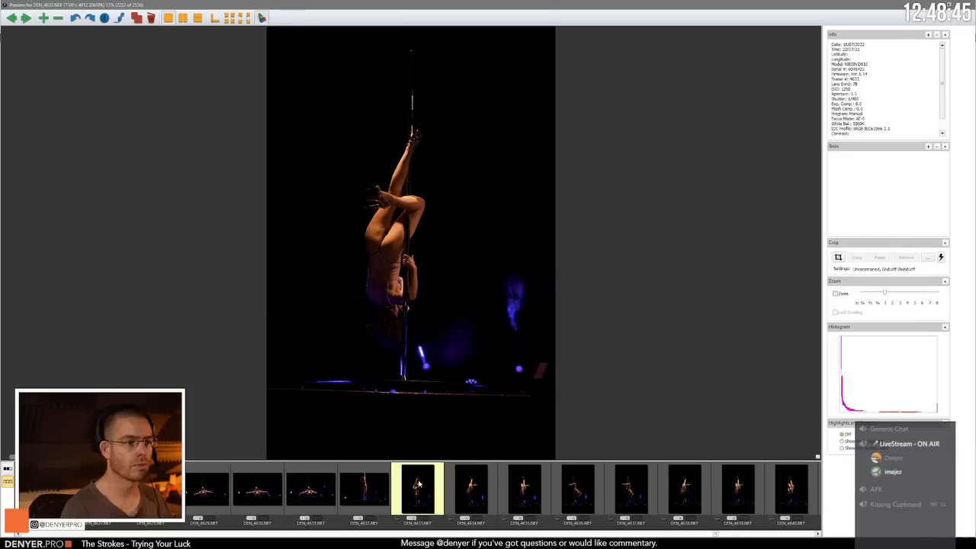
{"action": "key", "text": "Right"}
{"action": "key", "text": "Right"}
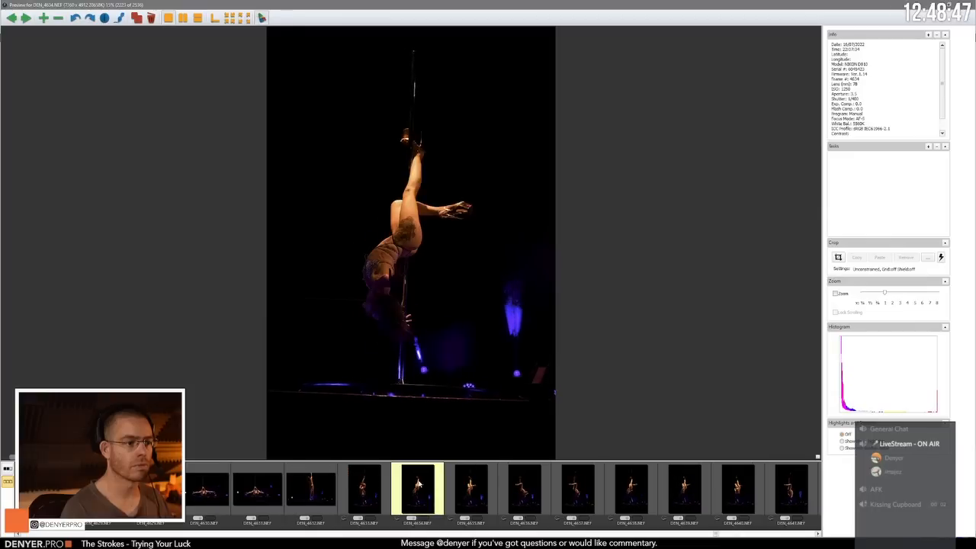
Step: Review the inverted poses from DEN_4638.NEF through DEN_4646.NEF, including the two chain-holding frames
{"action": "key", "text": "Right"}
{"action": "key", "text": "Right"}
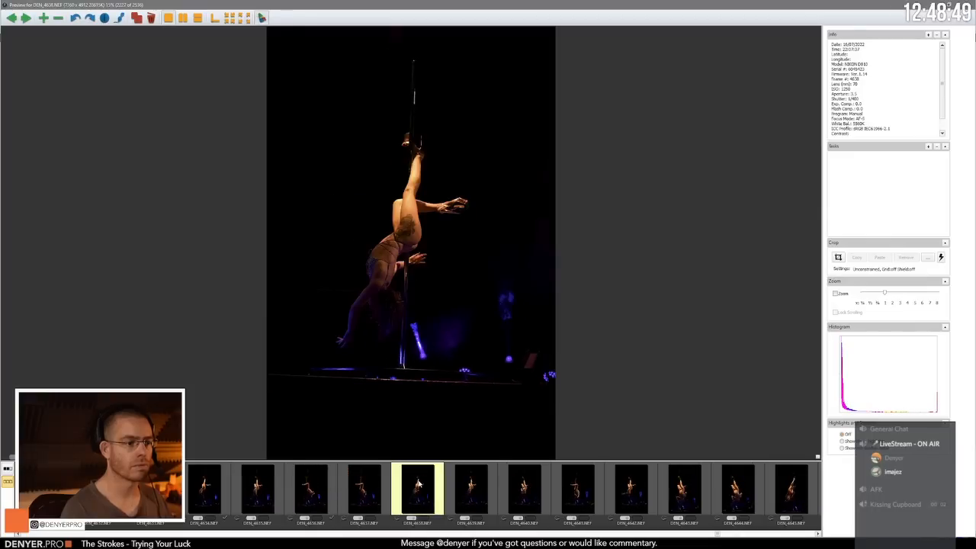
{"action": "key", "text": "Right"}
{"action": "key", "text": "Right"}
{"action": "key", "text": "Right"}
{"action": "key", "text": "Right"}
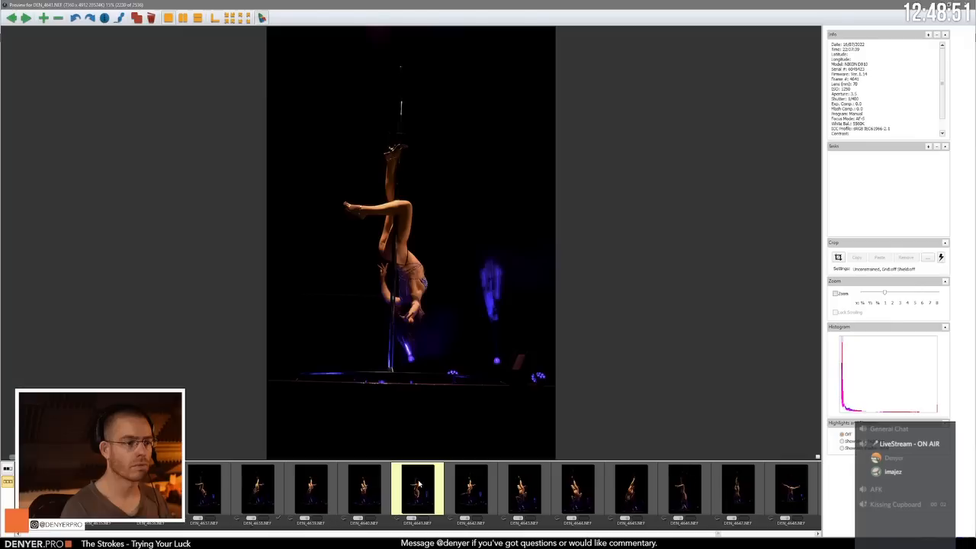
{"action": "key", "text": "Right"}
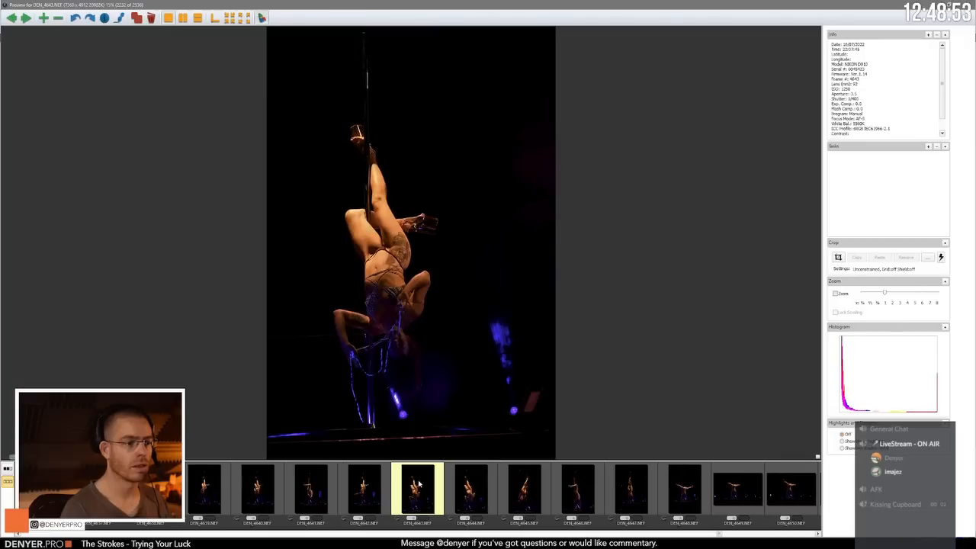
{"action": "key", "text": "Right"}
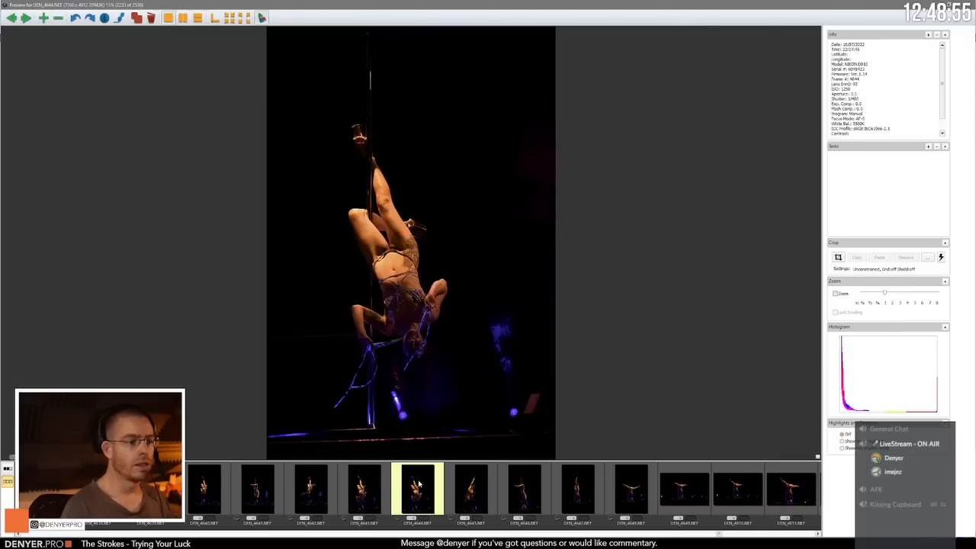
{"action": "key", "text": "Right"}
Step: Compare the open-leg handstand poses against the pole through DEN_4651.NEF
{"action": "key", "text": "Right"}
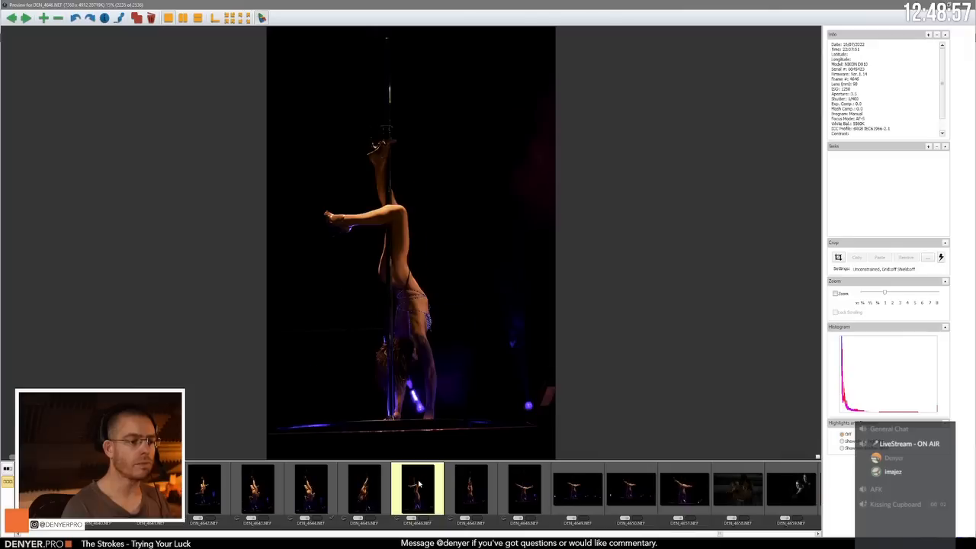
{"action": "key", "text": "Right"}
{"action": "key", "text": "Right"}
{"action": "key", "text": "Right"}
{"action": "key", "text": "Right"}
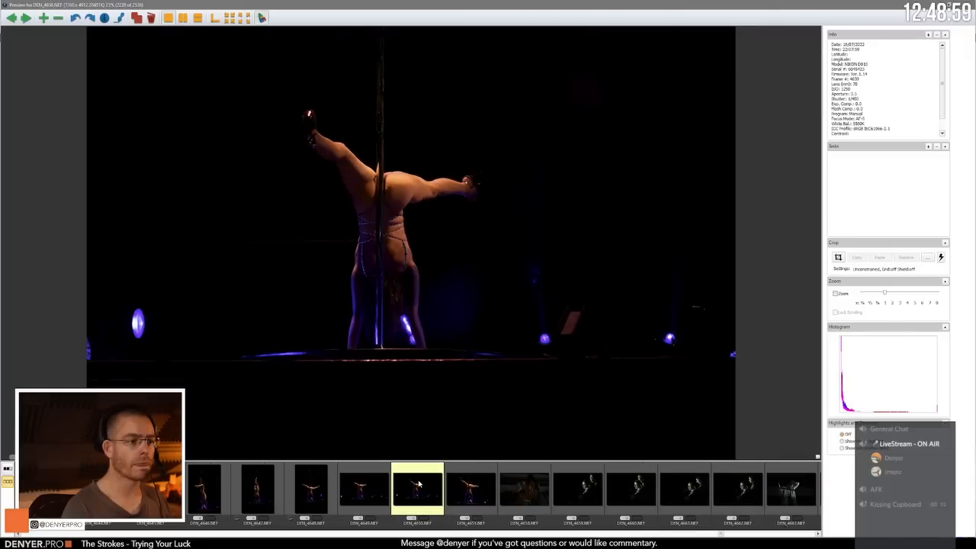
{"action": "key", "text": "Right"}
Step: Review the dark audience photos from DEN_4658.NEF onward, including the man in the white coat in DEN_4665.NEF
{"action": "key", "text": "Right"}
{"action": "key", "text": "Left"}
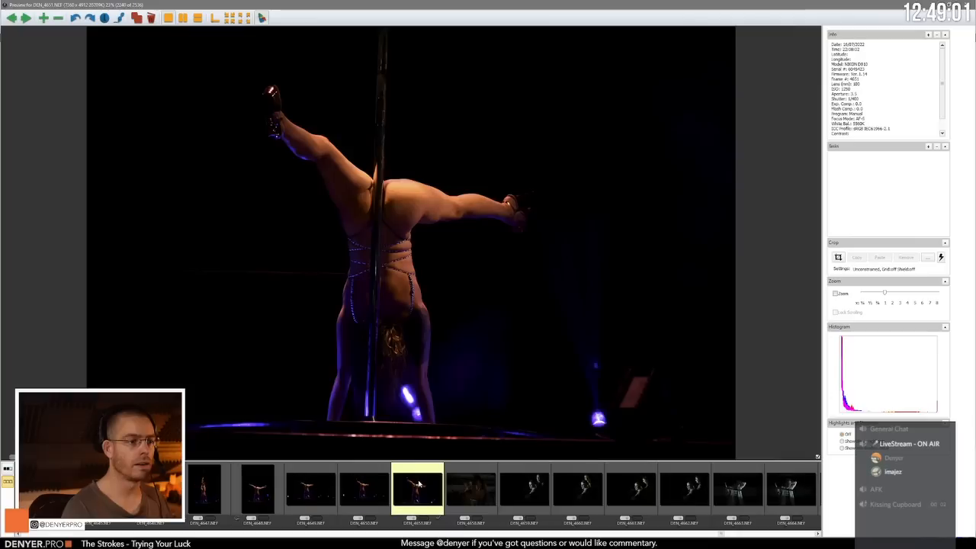
{"action": "key", "text": "Right"}
{"action": "key", "text": "Right"}
{"action": "key", "text": "Right"}
{"action": "key", "text": "Right"}
{"action": "key", "text": "Right"}
{"action": "key", "text": "Right"}
{"action": "key", "text": "Right"}
{"action": "key", "text": "Right"}
{"action": "key", "text": "Right"}
{"action": "key", "text": "Right"}
{"action": "key", "text": "Right"}
{"action": "key", "text": "Right"}
{"action": "key", "text": "Right"}
{"action": "key", "text": "Right"}
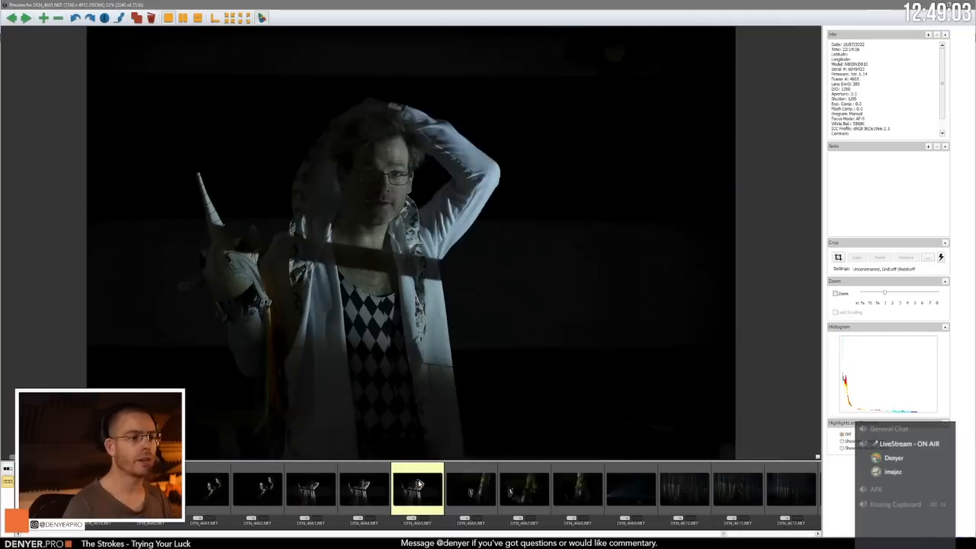
{"action": "key", "text": "Right"}
{"action": "key", "text": "Right"}
Step: Compare the phone selfie shot in DEN_4667.NEF with its neighbouring frame DEN_4668.NEF
{"action": "key", "text": "Right"}
{"action": "key", "text": "Left"}
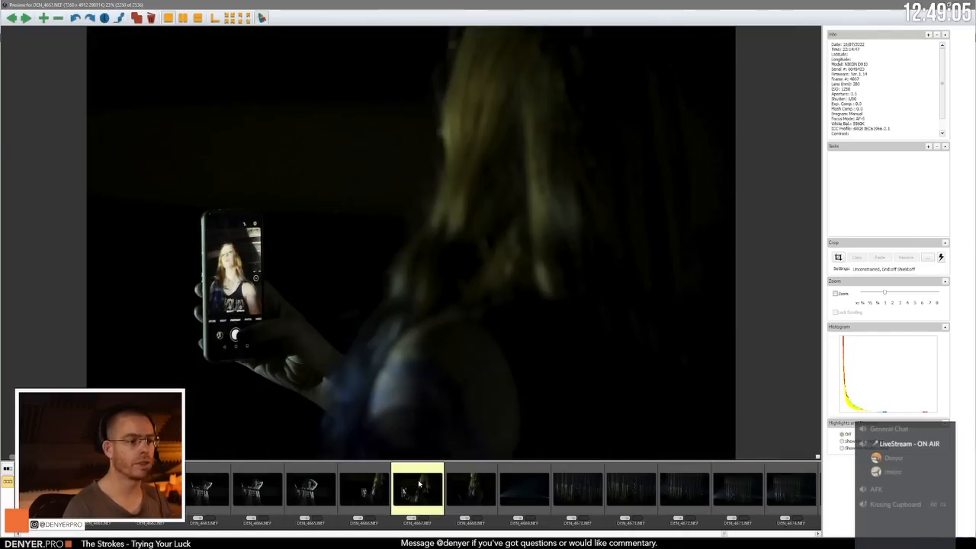
{"action": "key", "text": "Right"}
{"action": "key", "text": "Left"}
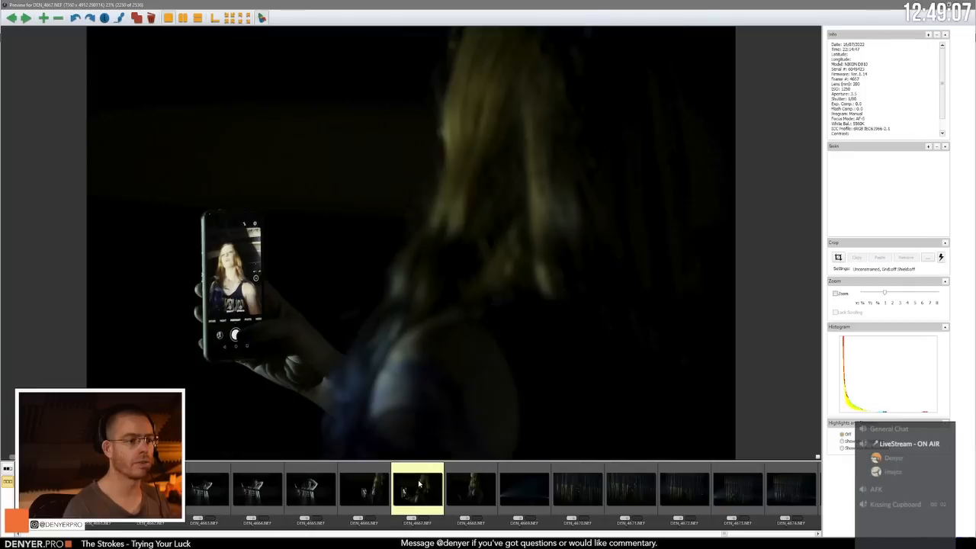
Step: Advance past the dark curtain and audience frames to the green-lit aerial act in DEN_4681.NEF
{"action": "key", "text": "Right"}
{"action": "key", "text": "Right"}
{"action": "key", "text": "Right"}
{"action": "key", "text": "Right"}
{"action": "key", "text": "Right"}
{"action": "key", "text": "Right"}
{"action": "key", "text": "Right"}
{"action": "key", "text": "Right"}
{"action": "key", "text": "Right"}
{"action": "key", "text": "Right"}
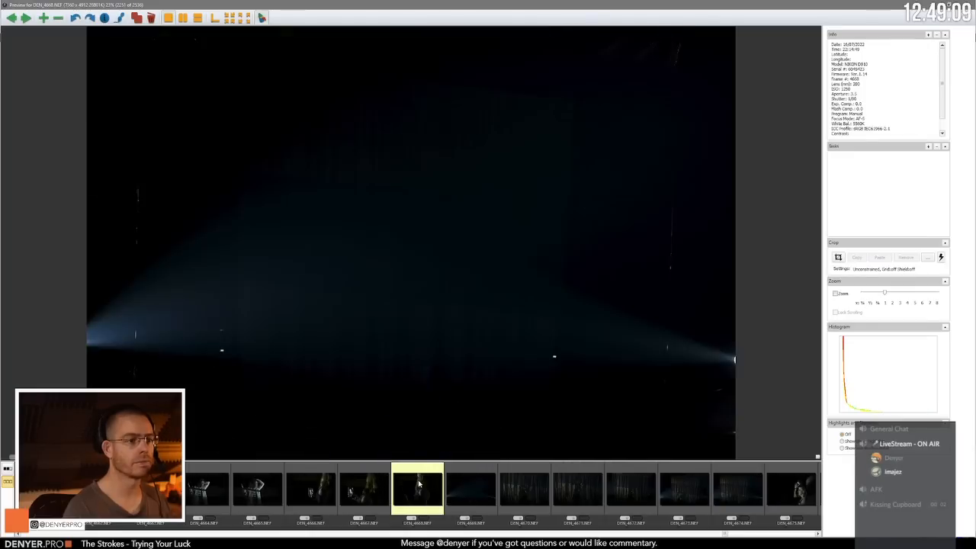
{"action": "key", "text": "Right"}
{"action": "key", "text": "Right"}
{"action": "key", "text": "Right"}
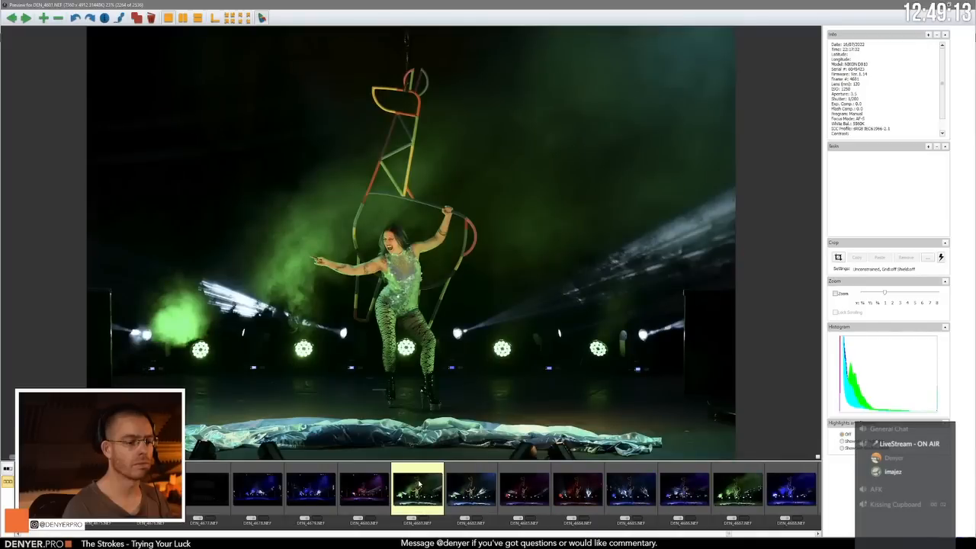
Step: Go back over the dark curtain and audience frames from DEN_4681.NEF to the phone selfie in DEN_4667.NEF
{"action": "key", "text": "Left"}
{"action": "key", "text": "Left"}
{"action": "key", "text": "Left"}
{"action": "key", "text": "Left"}
{"action": "key", "text": "Left"}
{"action": "key", "text": "Left"}
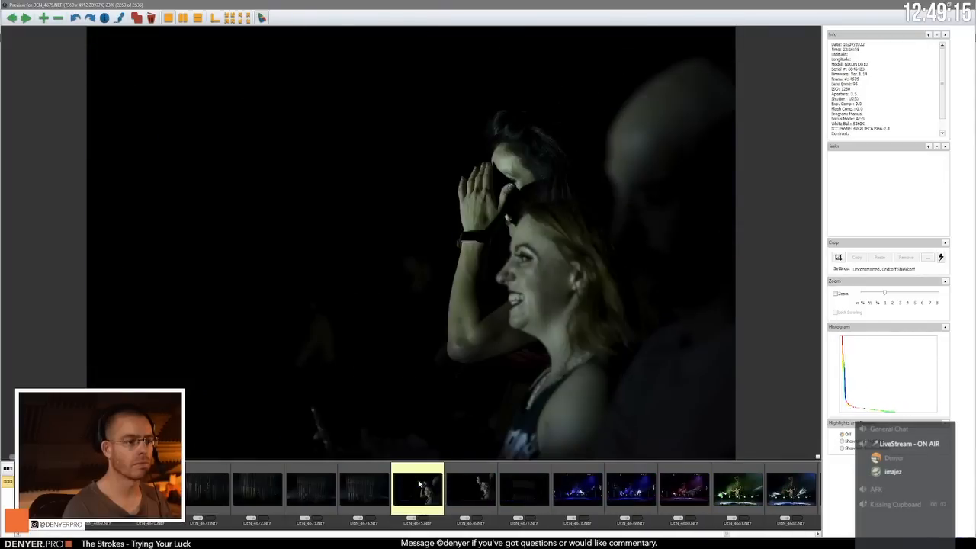
{"action": "key", "text": "Left"}
{"action": "key", "text": "Left"}
{"action": "key", "text": "Left"}
{"action": "key", "text": "Left"}
{"action": "key", "text": "Left"}
{"action": "key", "text": "Left"}
{"action": "key", "text": "Left"}
{"action": "key", "text": "Left"}
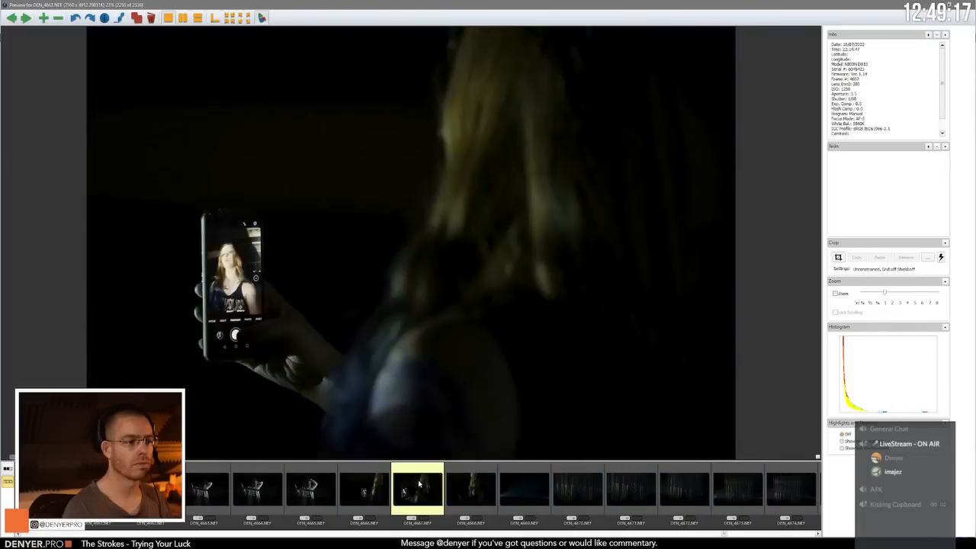
Step: Revisit the earlier pole act frames from DEN_4646.NEF back to the upside-down splits around DEN_4630.NEF
{"action": "key", "text": "Left"}
{"action": "key", "text": "Left"}
{"action": "key", "text": "Left"}
{"action": "key", "text": "Left"}
{"action": "key", "text": "Left"}
{"action": "key", "text": "Left"}
{"action": "key", "text": "Left"}
{"action": "key", "text": "Left"}
{"action": "key", "text": "Left"}
{"action": "key", "text": "Left"}
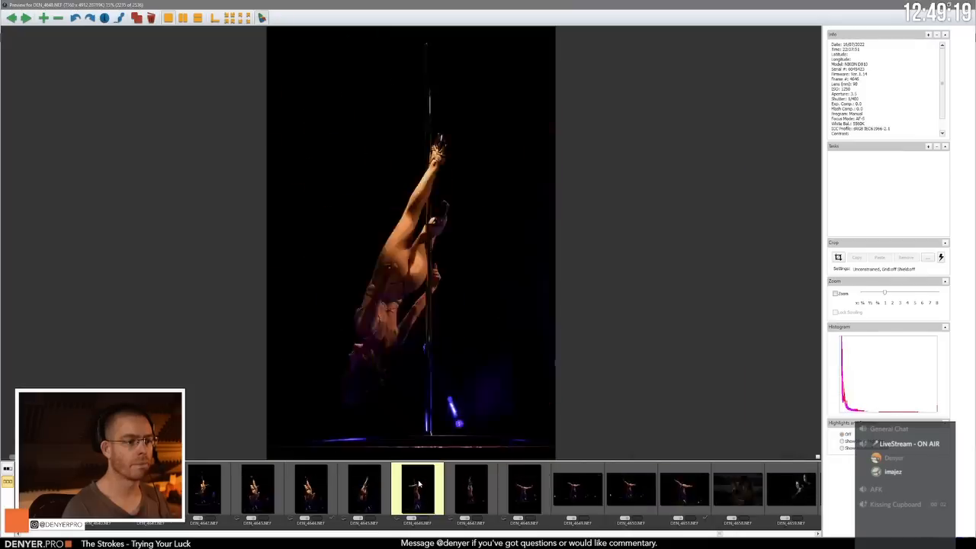
{"action": "key", "text": "Right"}
{"action": "key", "text": "Right"}
{"action": "key", "text": "Right"}
{"action": "key", "text": "Right"}
{"action": "key", "text": "Right"}
{"action": "key", "text": "Right"}
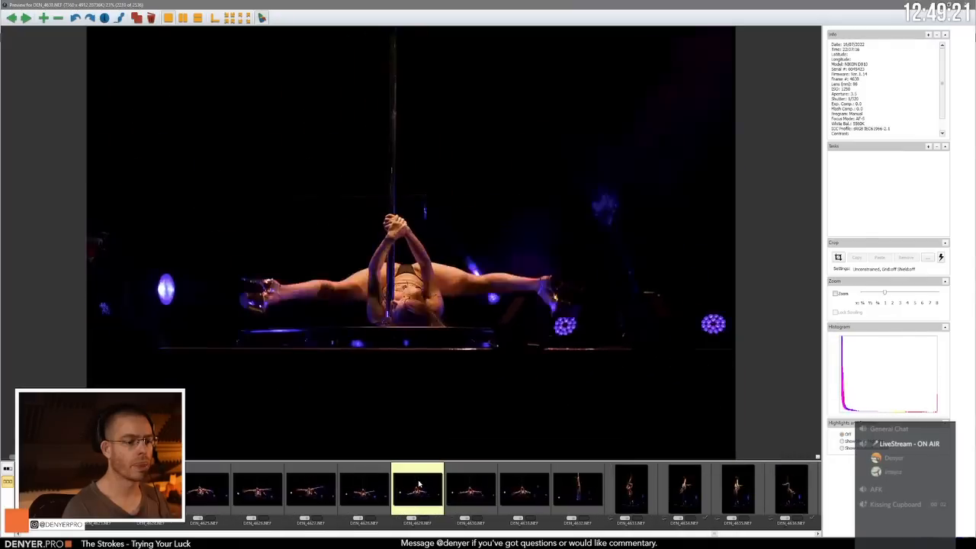
Step: Skip forward past the dark curtain frames to the white-beam aerial shot in DEN_4713.NEF
{"action": "key", "text": "Right"}
{"action": "key", "text": "Right"}
{"action": "key", "text": "Right"}
{"action": "key", "text": "Right"}
{"action": "key", "text": "Right"}
{"action": "key", "text": "Right"}
{"action": "key", "text": "Right"}
{"action": "key", "text": "Right"}
{"action": "key", "text": "Right"}
{"action": "key", "text": "Right"}
{"action": "key", "text": "Right"}
{"action": "key", "text": "Right"}
{"action": "key", "text": "Right"}
{"action": "key", "text": "Right"}
{"action": "key", "text": "Right"}
{"action": "key", "text": "Right"}
{"action": "key", "text": "Right"}
{"action": "key", "text": "Right"}
{"action": "key", "text": "Right"}
{"action": "key", "text": "Right"}
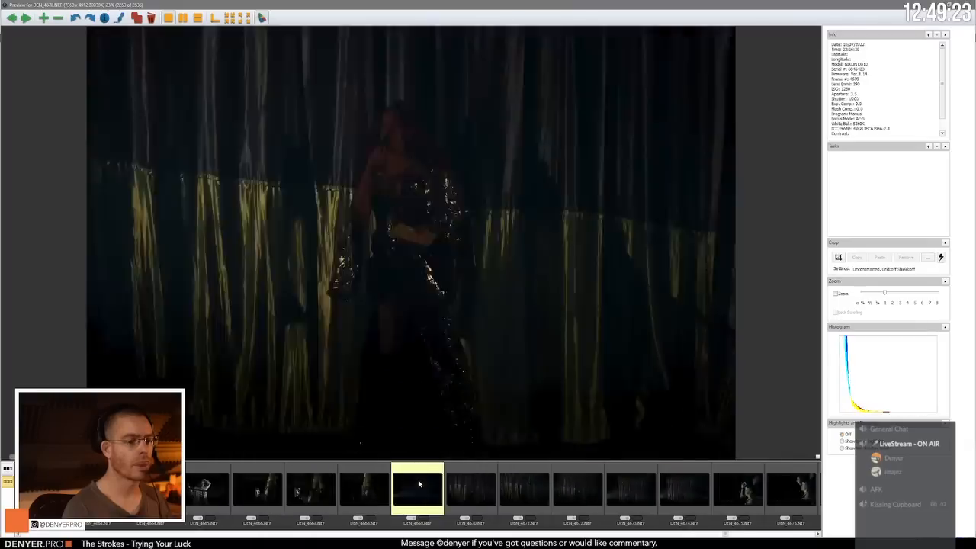
{"action": "key", "text": "Right"}
{"action": "key", "text": "Right"}
{"action": "key", "text": "Right"}
{"action": "key", "text": "Right"}
{"action": "key", "text": "Right"}
{"action": "key", "text": "Right"}
{"action": "key", "text": "Right"}
{"action": "key", "text": "Right"}
{"action": "key", "text": "Right"}
{"action": "key", "text": "Right"}
{"action": "key", "text": "Right"}
{"action": "key", "text": "Right"}
{"action": "key", "text": "Right"}
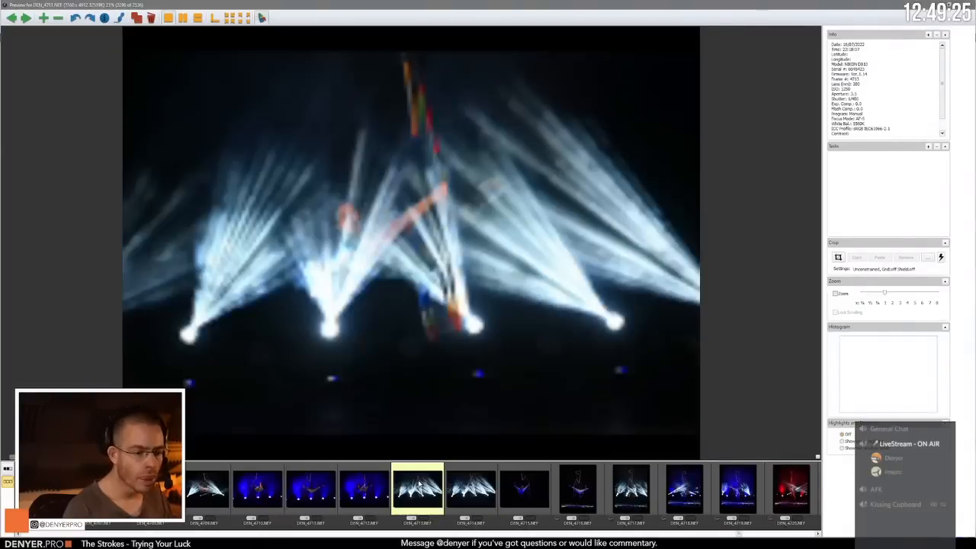
Step: Skim forward through the aerial act from the white-beam shot DEN_4713.NEF to around DEN_4750.NEF
{"action": "key", "text": "Right"}
{"action": "key", "text": "Right"}
{"action": "key", "text": "Right"}
{"action": "key", "text": "Right"}
{"action": "key", "text": "Right"}
{"action": "key", "text": "Right"}
{"action": "key", "text": "Right"}
{"action": "key", "text": "Right"}
{"action": "key", "text": "Right"}
{"action": "key", "text": "Right"}
{"action": "key", "text": "Right"}
{"action": "key", "text": "Right"}
{"action": "key", "text": "Right"}
{"action": "key", "text": "Right"}
{"action": "key", "text": "Right"}
{"action": "key", "text": "Right"}
{"action": "key", "text": "Right"}
{"action": "key", "text": "Right"}
{"action": "key", "text": "Right"}
{"action": "key", "text": "Right"}
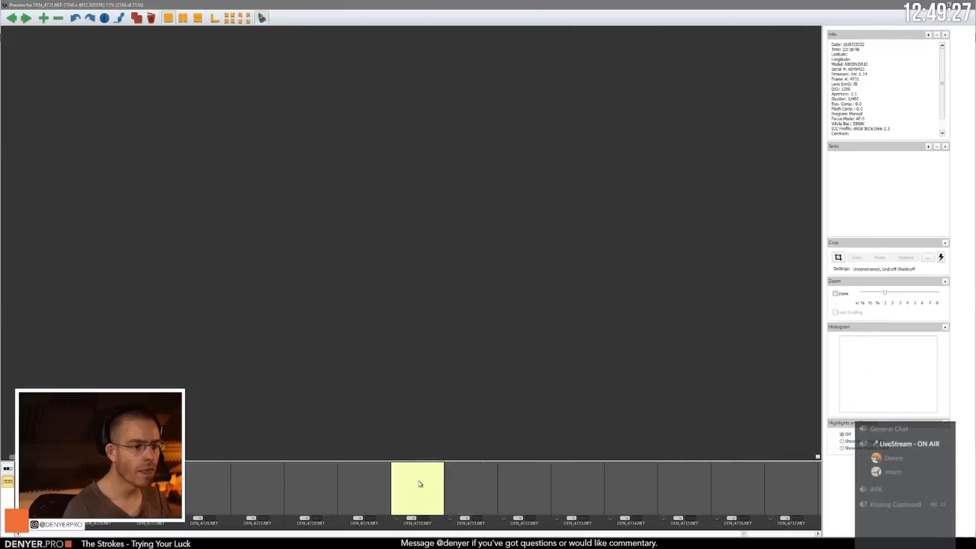
{"action": "key", "text": "Right"}
{"action": "key", "text": "Right"}
{"action": "key", "text": "Right"}
{"action": "key", "text": "Right"}
{"action": "key", "text": "Right"}
{"action": "key", "text": "Right"}
{"action": "key", "text": "Right"}
{"action": "key", "text": "Right"}
{"action": "key", "text": "Right"}
{"action": "key", "text": "Right"}
{"action": "key", "text": "Right"}
{"action": "key", "text": "Right"}
{"action": "key", "text": "Right"}
{"action": "key", "text": "Right"}
{"action": "key", "text": "Right"}
{"action": "key", "text": "Right"}
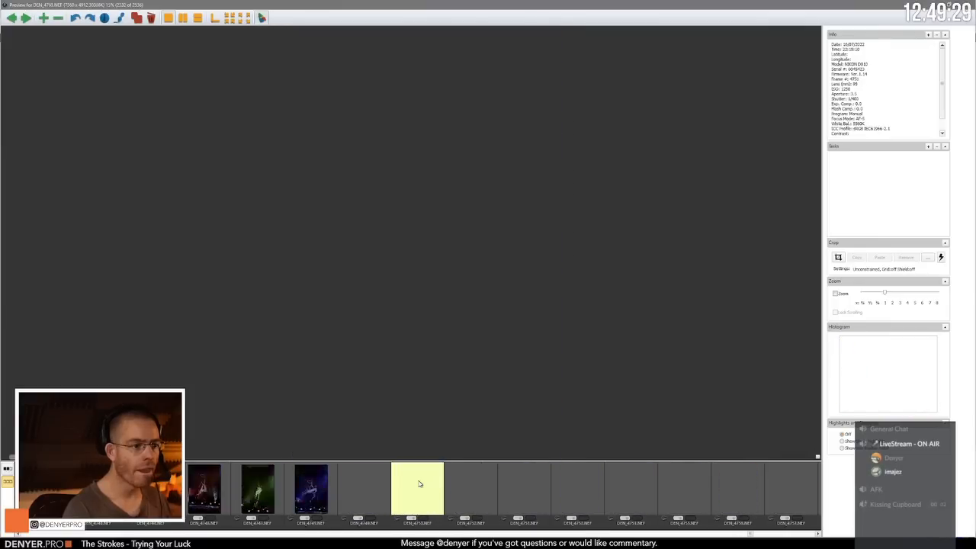
Step: Go back through the aerial act from around DEN_4750.NEF to its opening blue-lit wide shot, DEN_4678.NEF
{"action": "key", "text": "Left"}
{"action": "key", "text": "Left"}
{"action": "key", "text": "Left"}
{"action": "key", "text": "Left"}
{"action": "key", "text": "Left"}
{"action": "key", "text": "Left"}
{"action": "key", "text": "Left"}
{"action": "key", "text": "Left"}
{"action": "key", "text": "Left"}
{"action": "key", "text": "Left"}
{"action": "key", "text": "Left"}
{"action": "key", "text": "Left"}
{"action": "key", "text": "Left"}
{"action": "key", "text": "Left"}
{"action": "key", "text": "Left"}
{"action": "key", "text": "Left"}
{"action": "key", "text": "Left"}
{"action": "key", "text": "Left"}
{"action": "key", "text": "Left"}
{"action": "key", "text": "Left"}
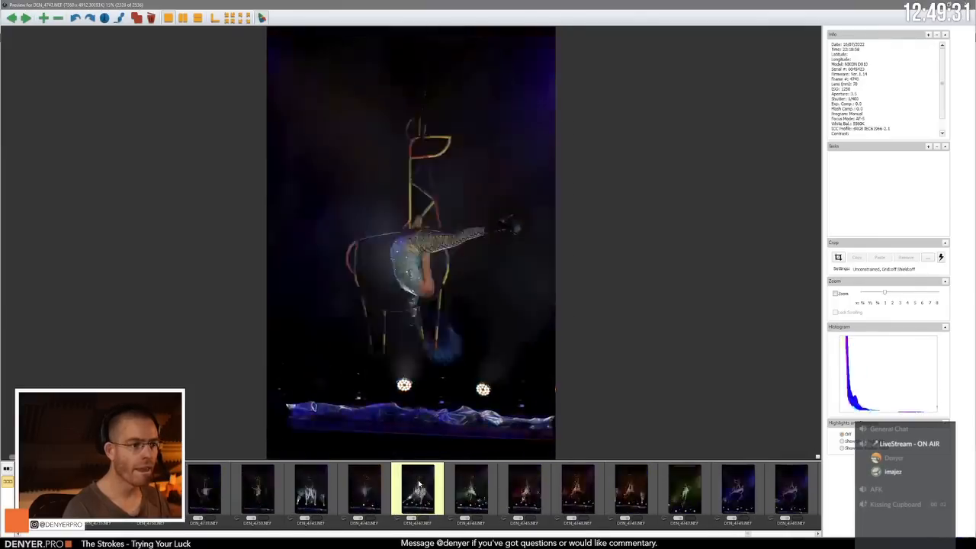
{"action": "key", "text": "Left"}
{"action": "key", "text": "Left"}
{"action": "key", "text": "Left"}
{"action": "key", "text": "Left"}
{"action": "key", "text": "Left"}
{"action": "key", "text": "Left"}
{"action": "key", "text": "Left"}
{"action": "key", "text": "Left"}
{"action": "key", "text": "Left"}
{"action": "key", "text": "Left"}
{"action": "key", "text": "Left"}
{"action": "key", "text": "Left"}
{"action": "key", "text": "Left"}
{"action": "key", "text": "Left"}
{"action": "key", "text": "Left"}
{"action": "key", "text": "Left"}
{"action": "key", "text": "Left"}
{"action": "key", "text": "Left"}
{"action": "key", "text": "Left"}
{"action": "key", "text": "Left"}
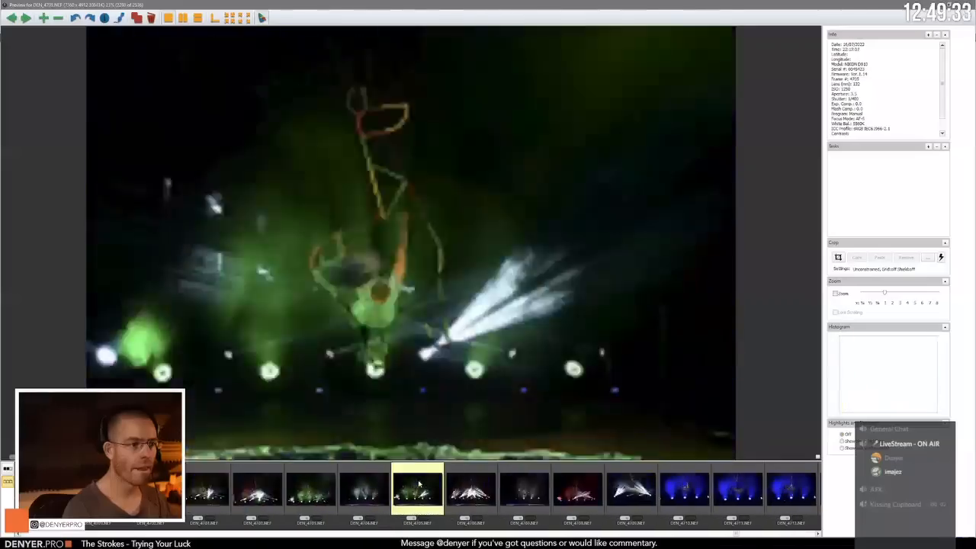
{"action": "key", "text": "Left"}
{"action": "key", "text": "Left"}
{"action": "key", "text": "Left"}
{"action": "key", "text": "Left"}
{"action": "key", "text": "Left"}
{"action": "key", "text": "Left"}
{"action": "key", "text": "Left"}
{"action": "key", "text": "Left"}
{"action": "key", "text": "Left"}
{"action": "key", "text": "Left"}
{"action": "key", "text": "Left"}
{"action": "key", "text": "Left"}
{"action": "key", "text": "Left"}
{"action": "key", "text": "Left"}
{"action": "key", "text": "Left"}
{"action": "key", "text": "Left"}
{"action": "key", "text": "Left"}
{"action": "key", "text": "Left"}
{"action": "key", "text": "Left"}
{"action": "key", "text": "Left"}
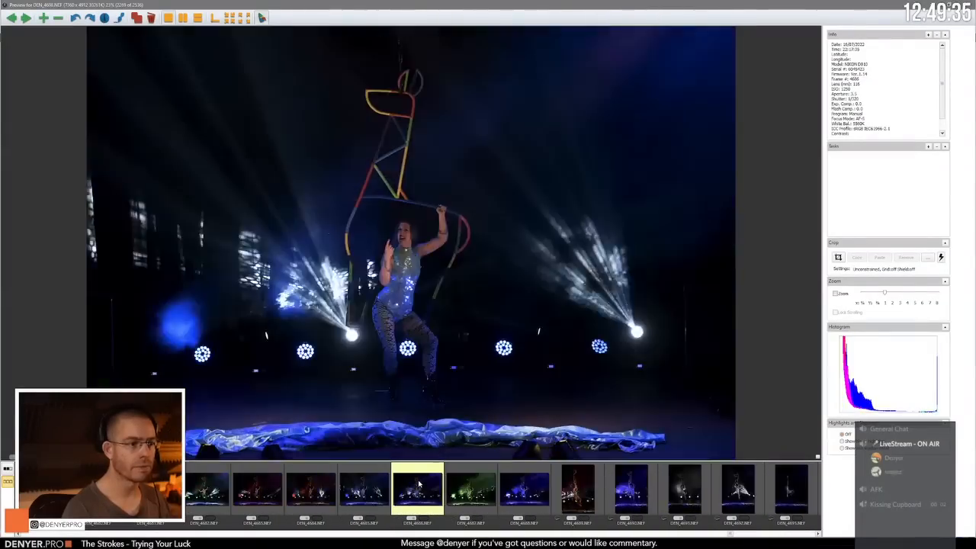
{"action": "key", "text": "Left"}
{"action": "key", "text": "Left"}
{"action": "key", "text": "Left"}
{"action": "key", "text": "Right"}
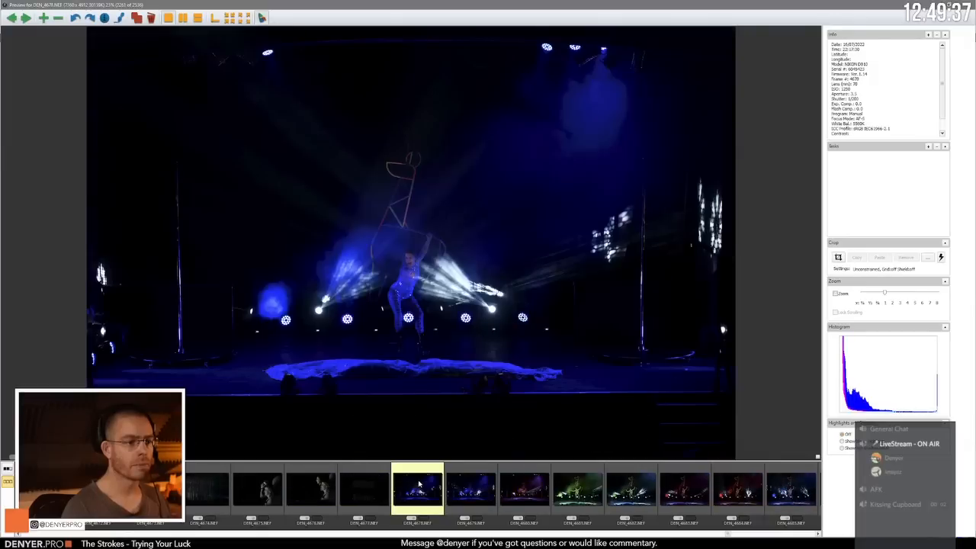
Step: Review the opening aerial frames from the blue-lit DEN_4678.NEF to the closer red-lit shot DEN_4683.NEF
{"action": "key", "text": "Left"}
{"action": "key", "text": "Right"}
{"action": "key", "text": "Right"}
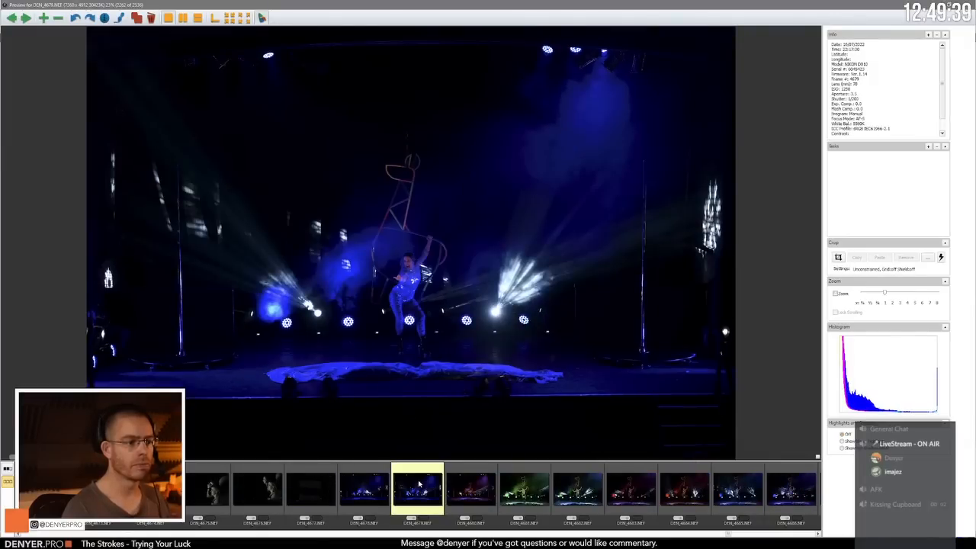
{"action": "key", "text": "Right"}
{"action": "key", "text": "Right"}
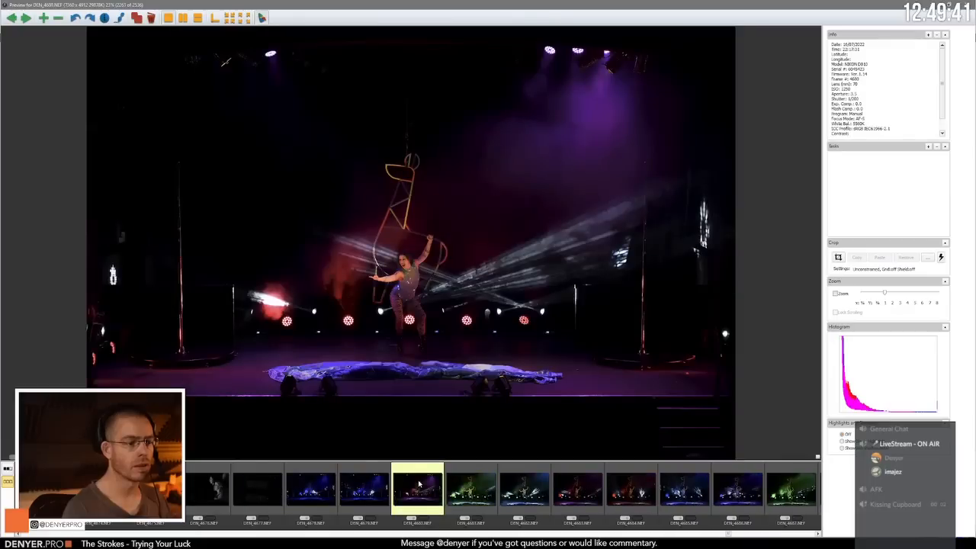
{"action": "key", "text": "Right"}
{"action": "key", "text": "Right"}
{"action": "key", "text": "Right"}
{"action": "key", "text": "Right"}
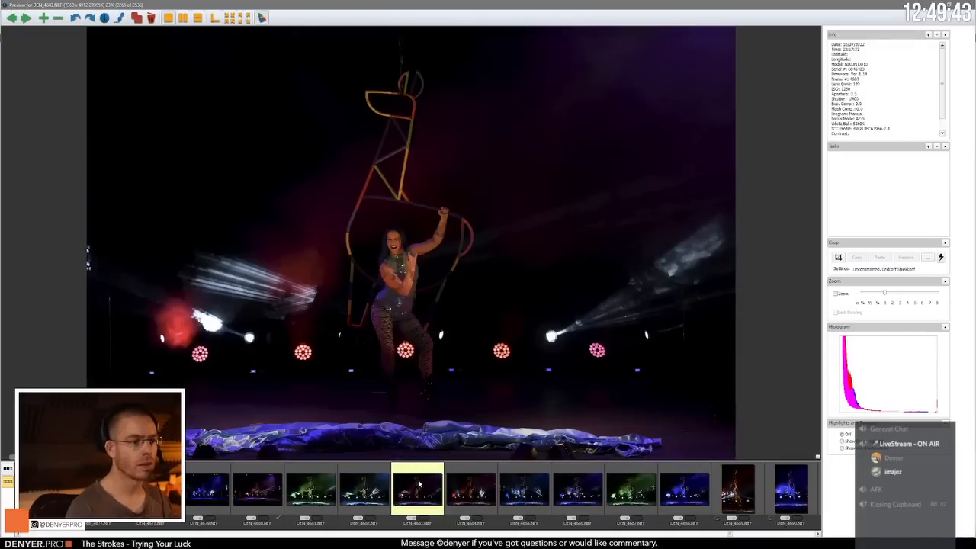
Step: Compare DEN_4683.NEF with DEN_4684.NEF and check the performer's face at 100% in DEN_4684.NEF
{"action": "key", "text": "Right"}
{"action": "key", "text": "Left"}
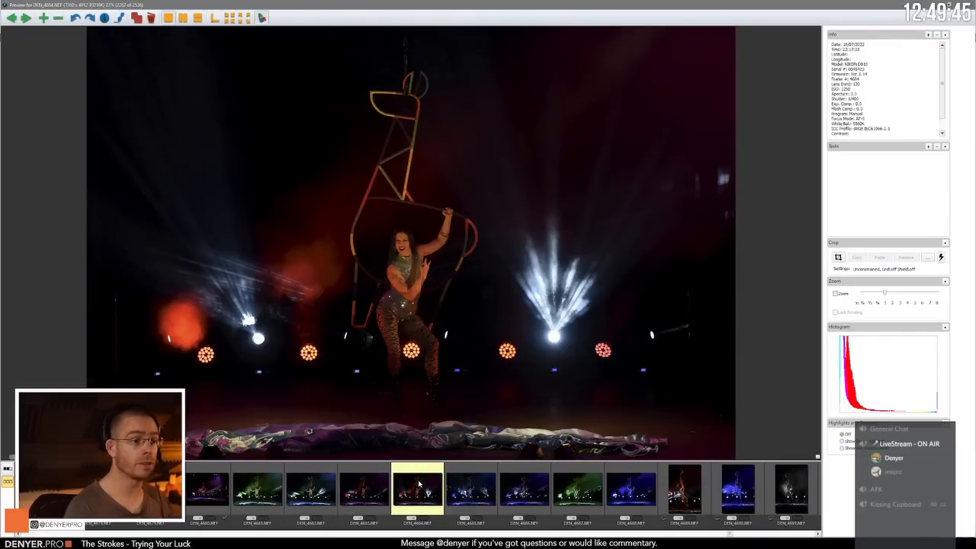
{"action": "key", "text": "z"}
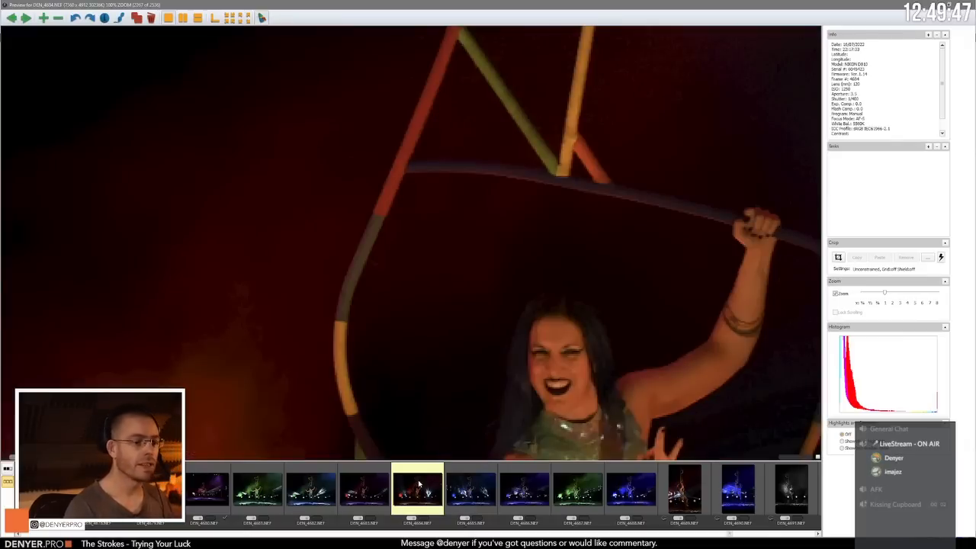
{"action": "key", "text": "z"}
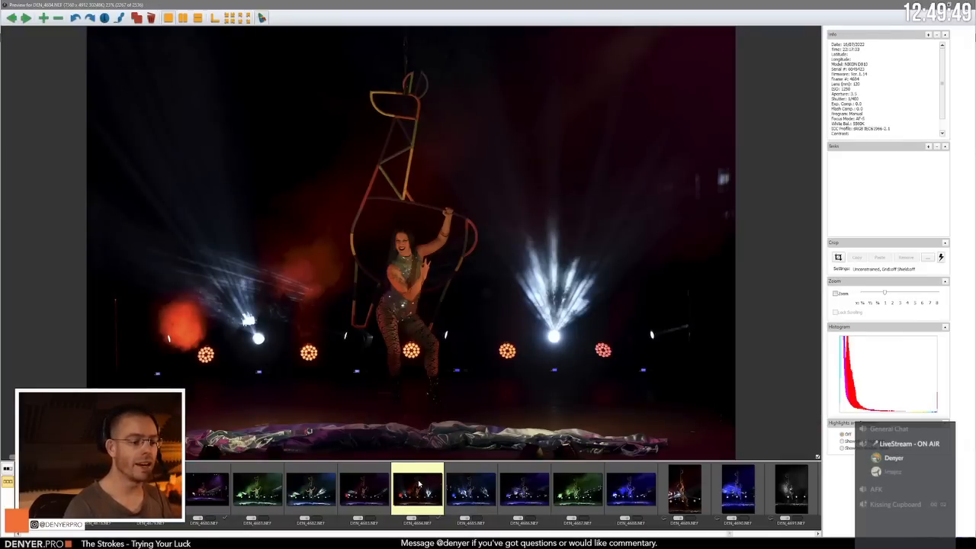
Step: Compare the standing poses in the green-lit DEN_4682.NEF and the red-lit DEN_4683.NEF and DEN_4684.NEF
{"action": "key", "text": "Left"}
{"action": "key", "text": "Left"}
{"action": "key", "text": "Left"}
{"action": "key", "text": "Left"}
{"action": "key", "text": "Right"}
{"action": "key", "text": "Right"}
{"action": "key", "text": "Right"}
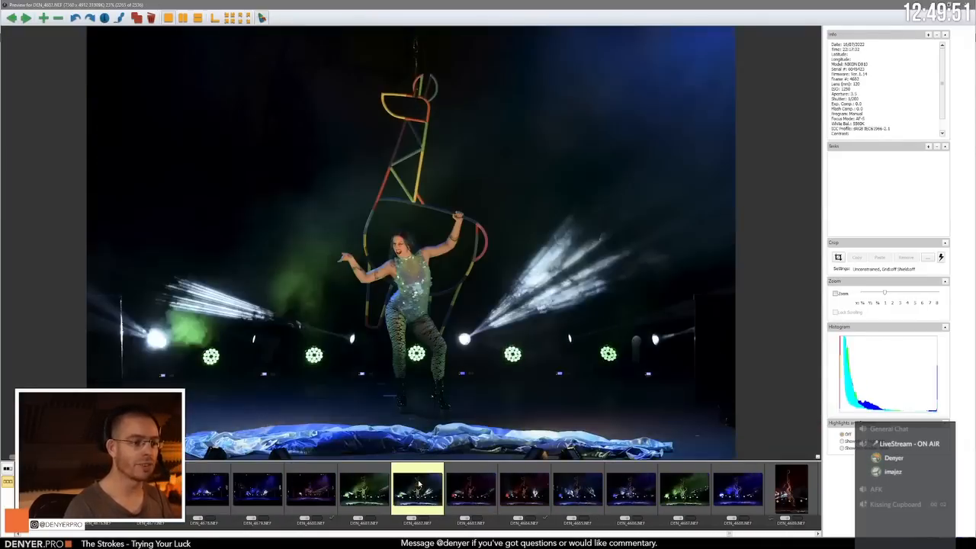
{"action": "key", "text": "Left"}
{"action": "key", "text": "Left"}
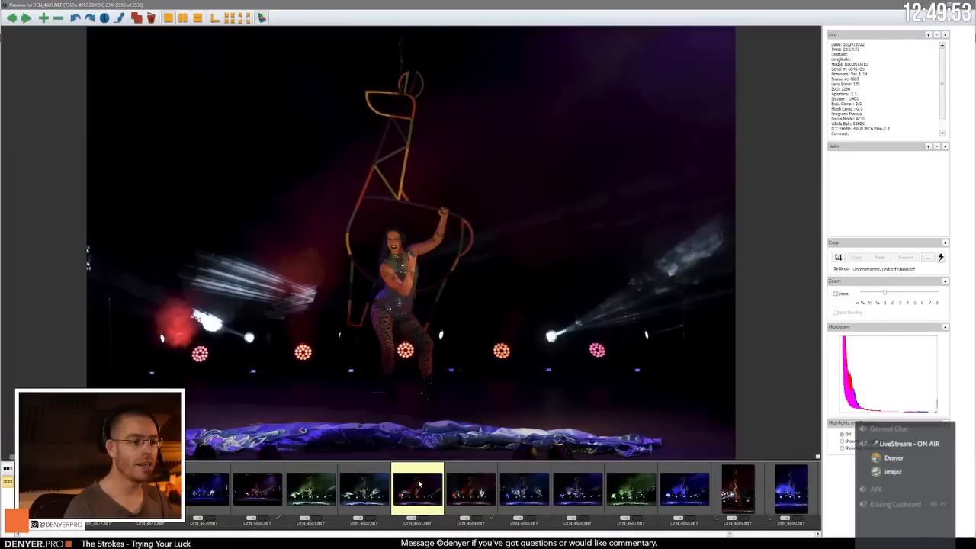
{"action": "key", "text": "Right"}
{"action": "key", "text": "Right"}
{"action": "key", "text": "Right"}
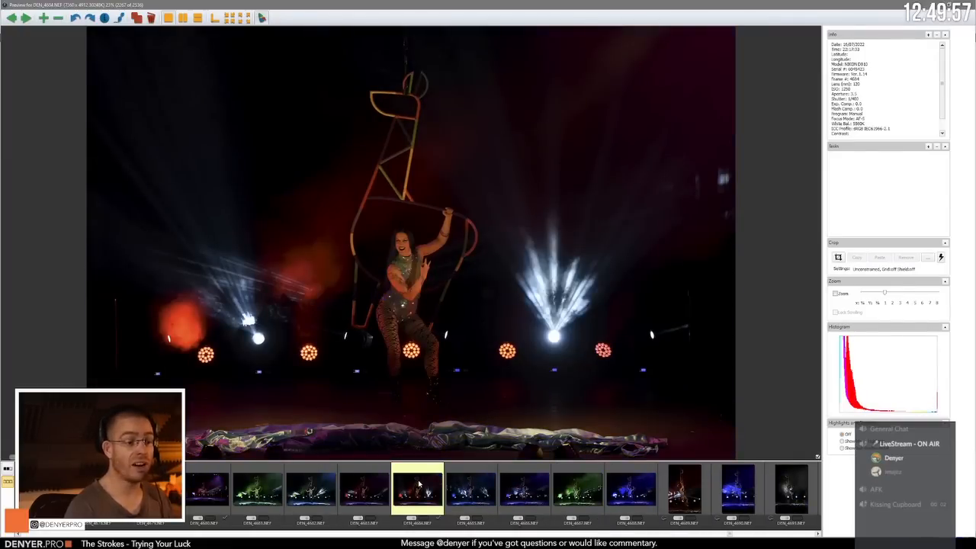
Step: Compare the blue-lit standing poses in DEN_4685.NEF and DEN_4686.NEF
{"action": "key", "text": "Right"}
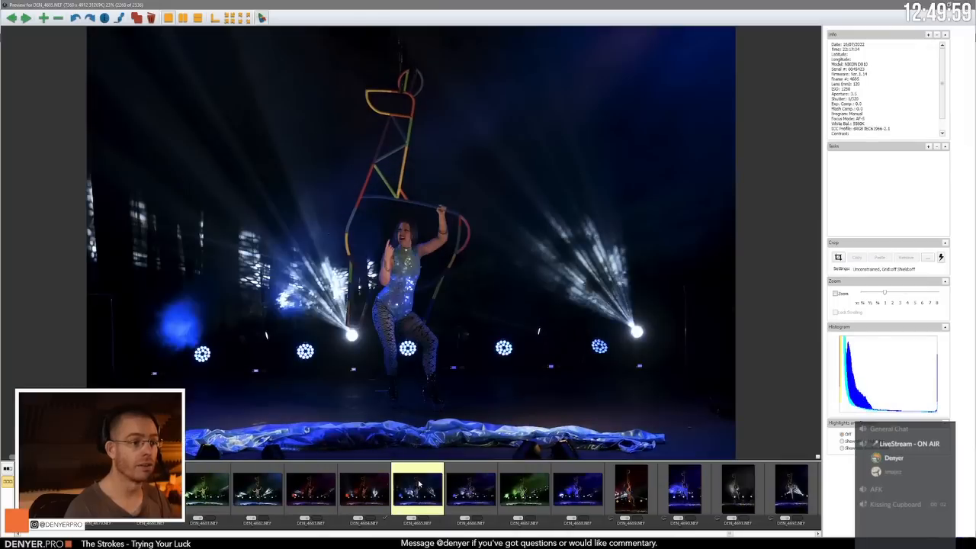
{"action": "key", "text": "Right"}
{"action": "key", "text": "Right"}
{"action": "key", "text": "Left"}
{"action": "key", "text": "Left"}
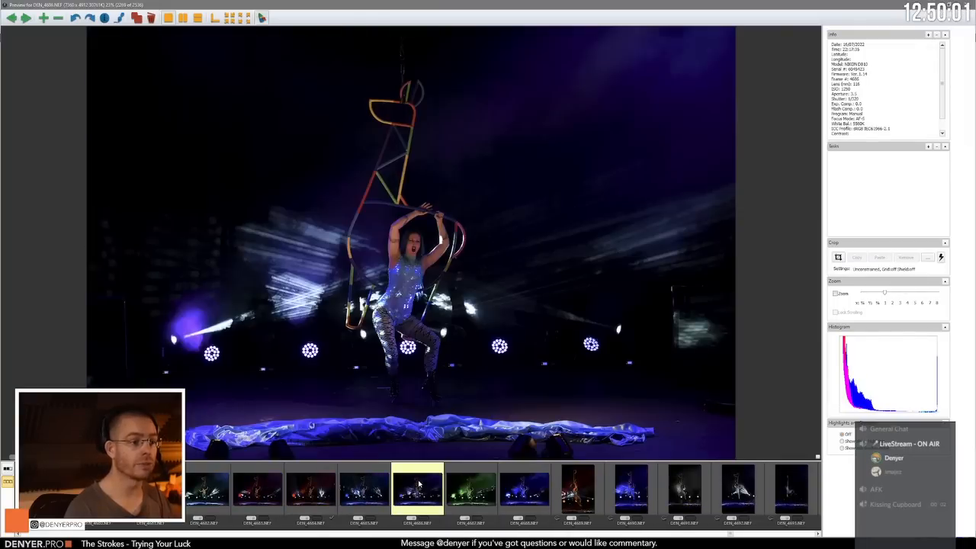
{"action": "key", "text": "Right"}
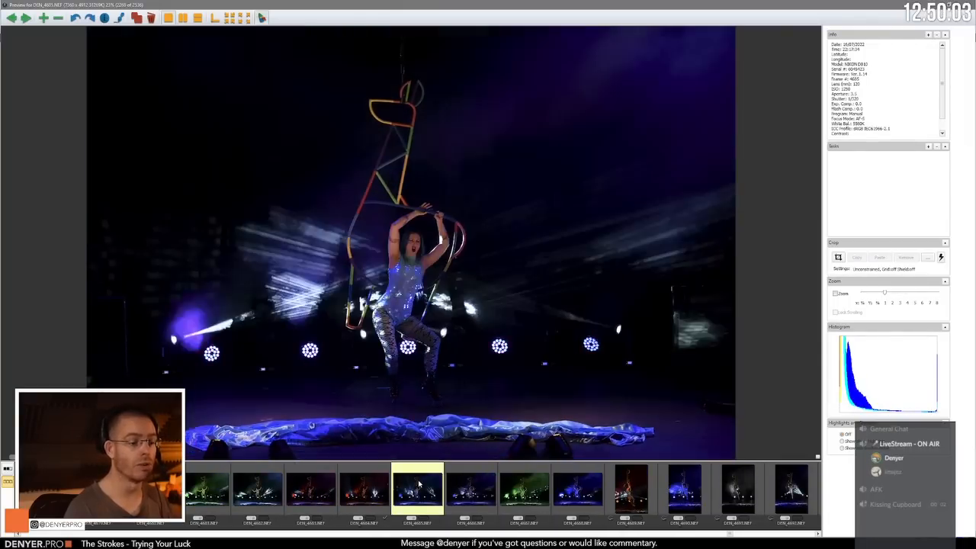
{"action": "key", "text": "Right"}
{"action": "key", "text": "Left"}
Step: Advance to the portrait-format aerial frames and compare DEN_4690.NEF with the white-lit DEN_4691.NEF and its next frame
{"action": "key", "text": "Right"}
{"action": "key", "text": "Right"}
{"action": "key", "text": "Right"}
{"action": "key", "text": "Right"}
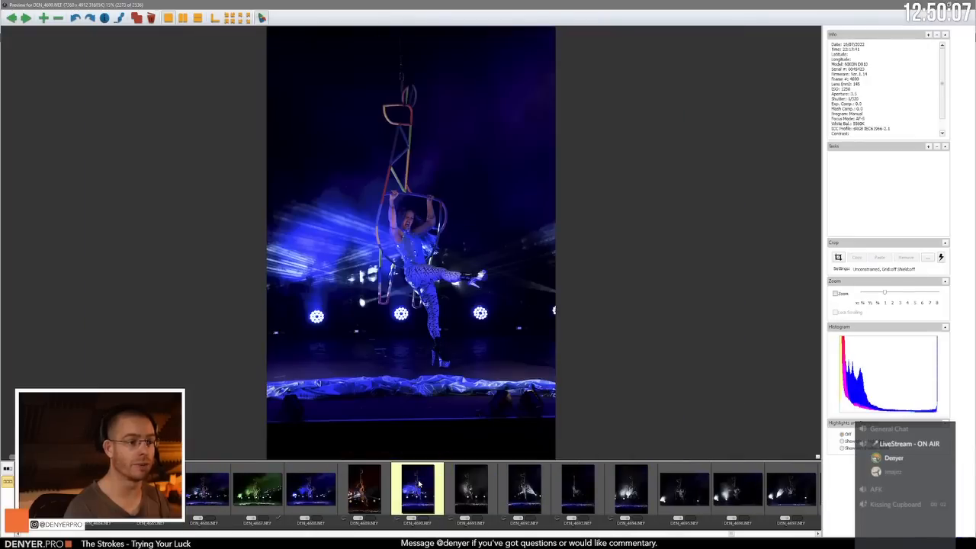
{"action": "key", "text": "Right"}
{"action": "key", "text": "Left"}
{"action": "key", "text": "Right"}
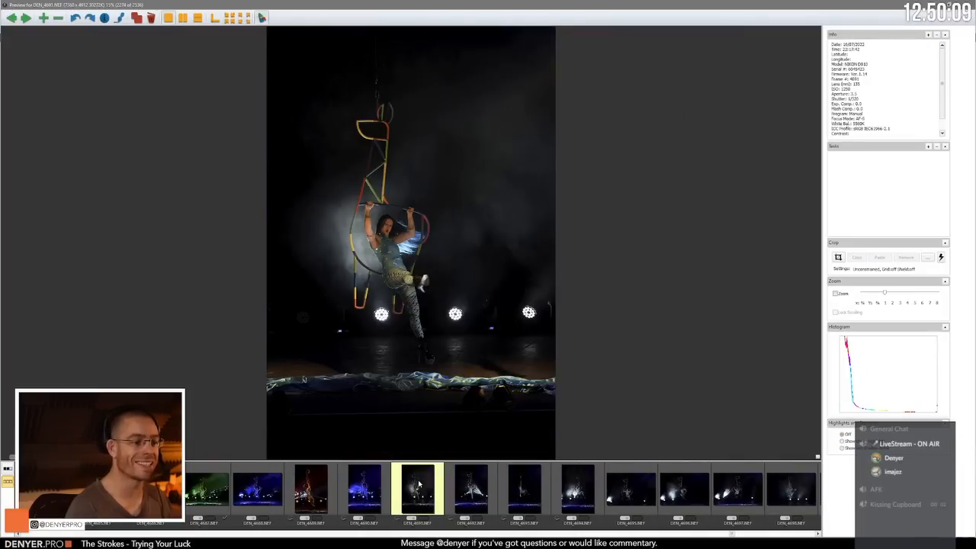
{"action": "key", "text": "Right"}
{"action": "key", "text": "Left"}
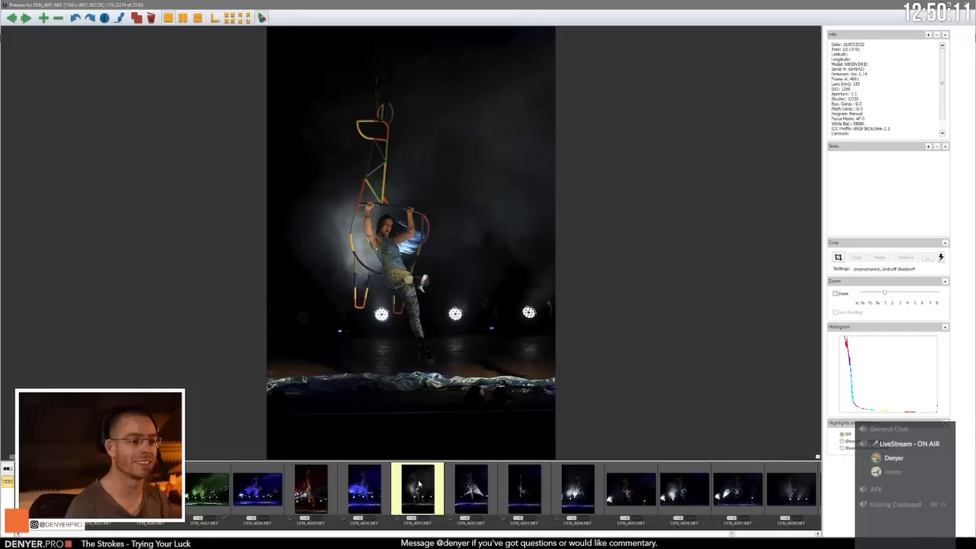
Step: Review the white-lit swinging frames from DEN_4692.NEF through to the beam-lit DEN_4699.NEF
{"action": "key", "text": "Right"}
{"action": "key", "text": "Right"}
{"action": "key", "text": "Right"}
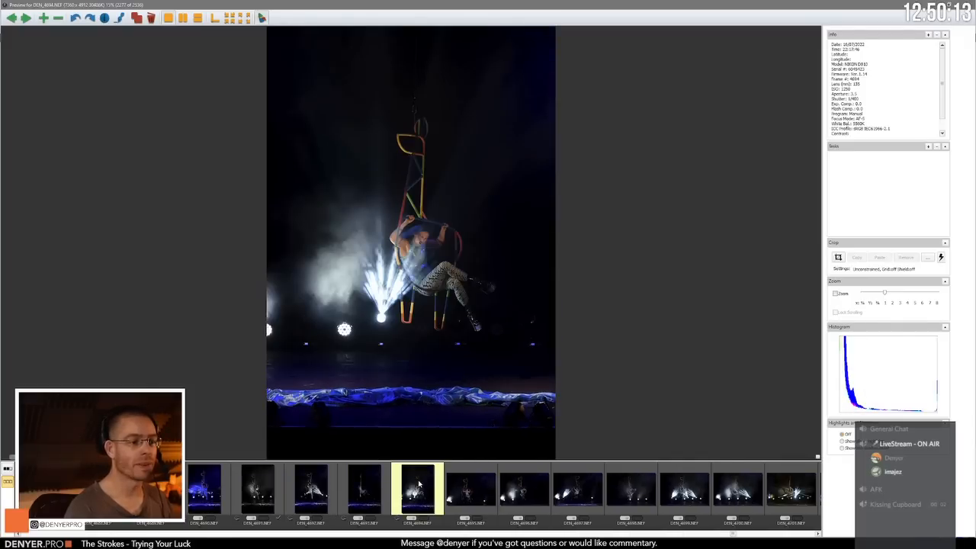
{"action": "key", "text": "Right"}
{"action": "key", "text": "Right"}
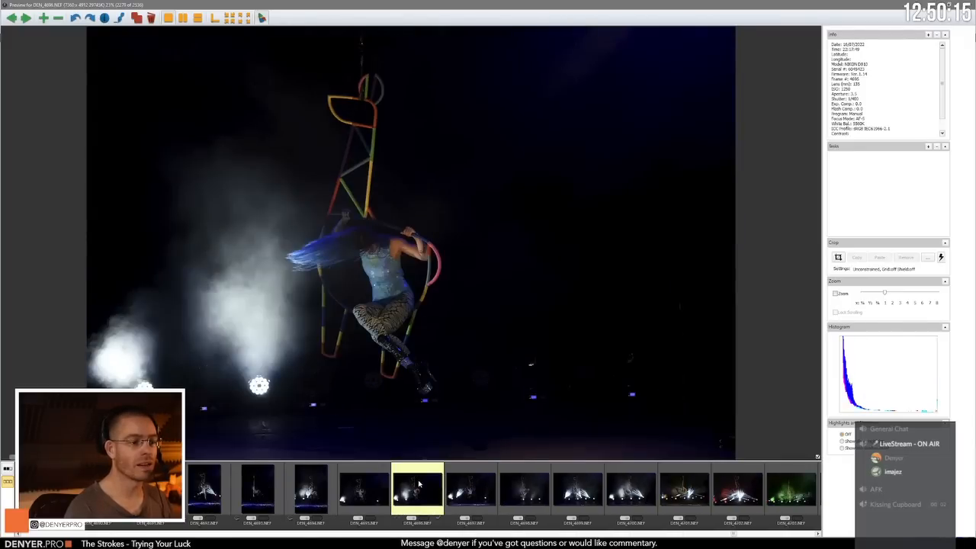
{"action": "key", "text": "Right"}
{"action": "key", "text": "Right"}
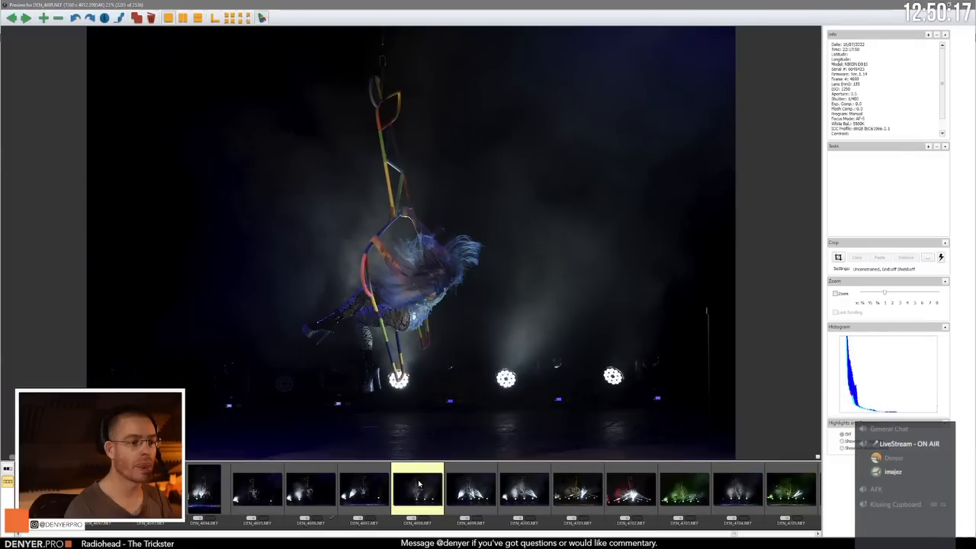
{"action": "key", "text": "Right"}
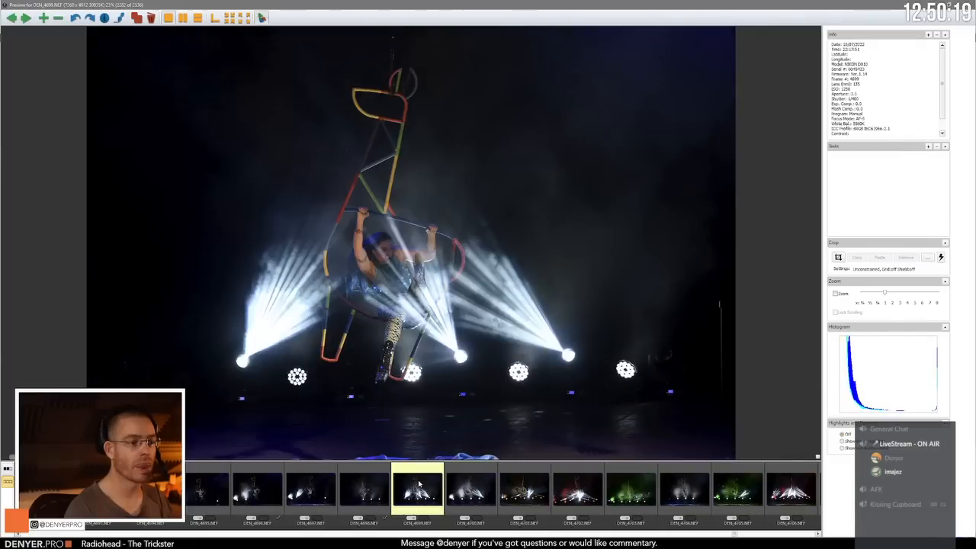
Step: Review the aerial frames from DEN_4700.NEF to DEN_4705.NEF, comparing the green-lit shots with their neighbours
{"action": "key", "text": "Right"}
{"action": "key", "text": "Right"}
{"action": "key", "text": "Right"}
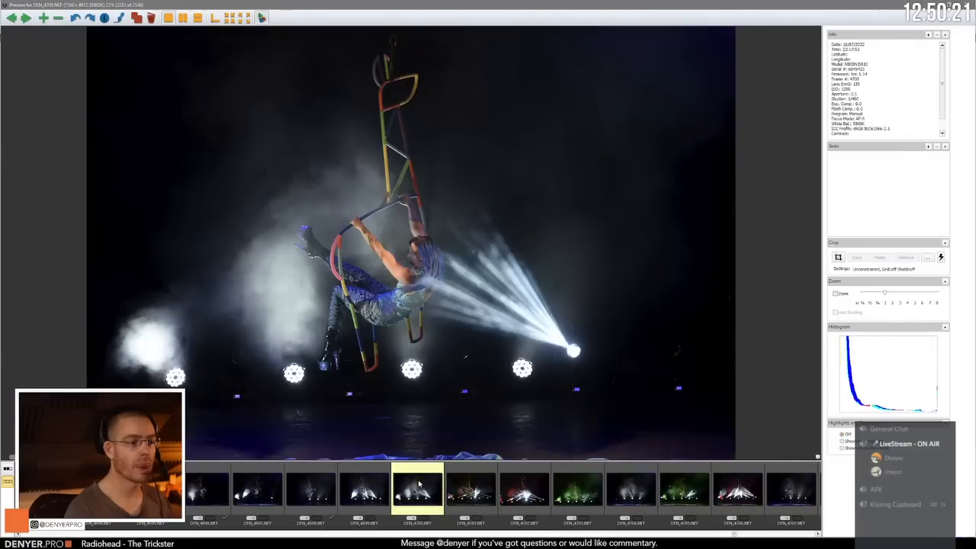
{"action": "key", "text": "Right"}
{"action": "key", "text": "Right"}
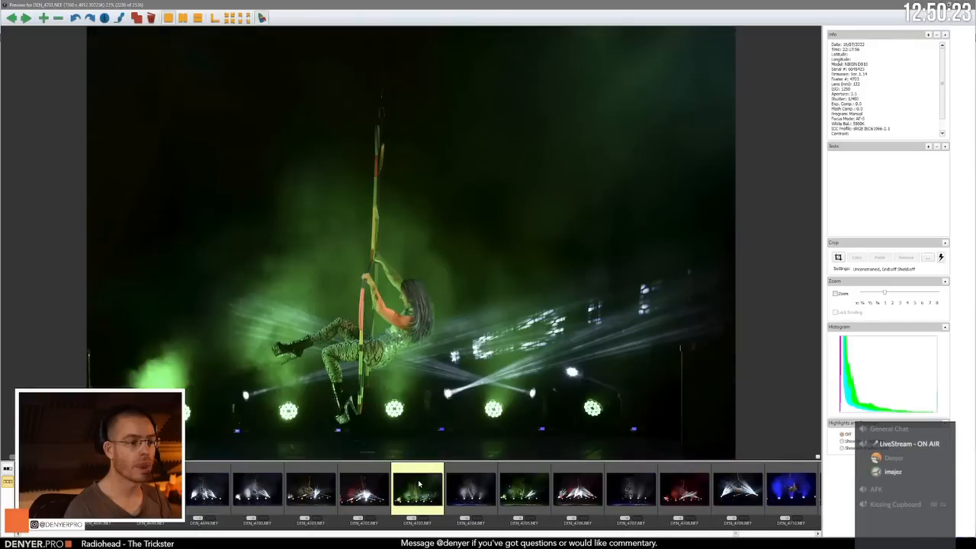
{"action": "key", "text": "Left"}
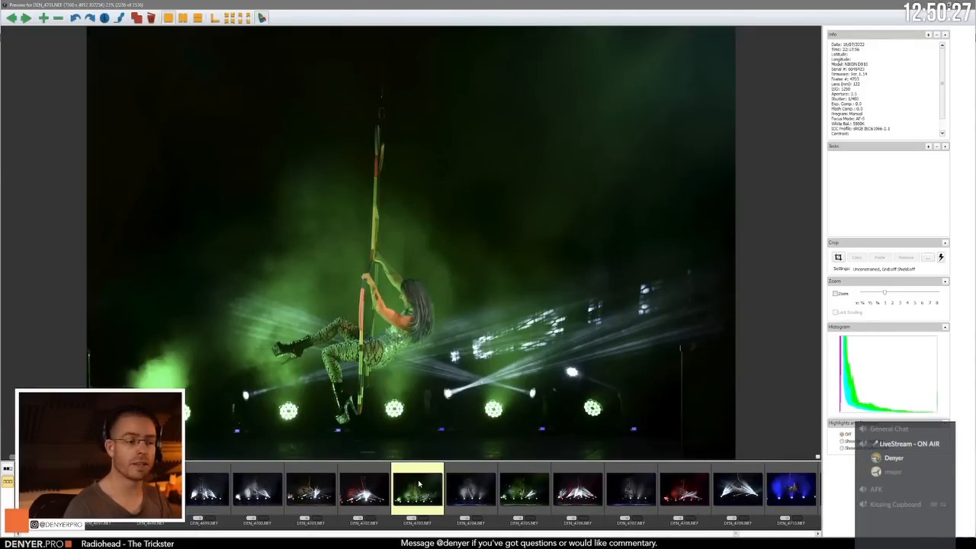
{"action": "key", "text": "Right"}
Step: Advance from the green-lit DEN_4705.NEF past the beam-obscured DEN_4706.NEF to the side-on swing in DEN_4709.NEF
{"action": "key", "text": "Right"}
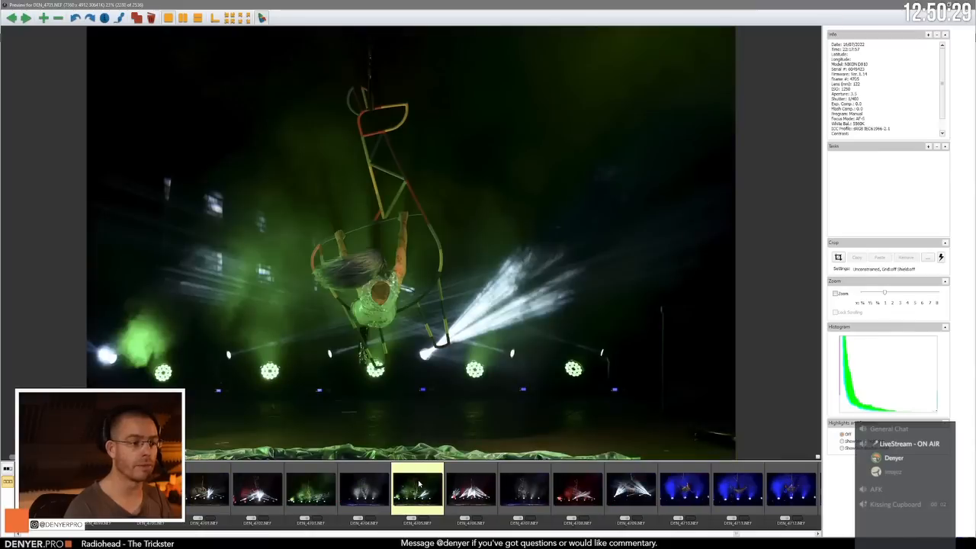
{"action": "key", "text": "Left"}
{"action": "key", "text": "Right"}
{"action": "key", "text": "Right"}
{"action": "key", "text": "Right"}
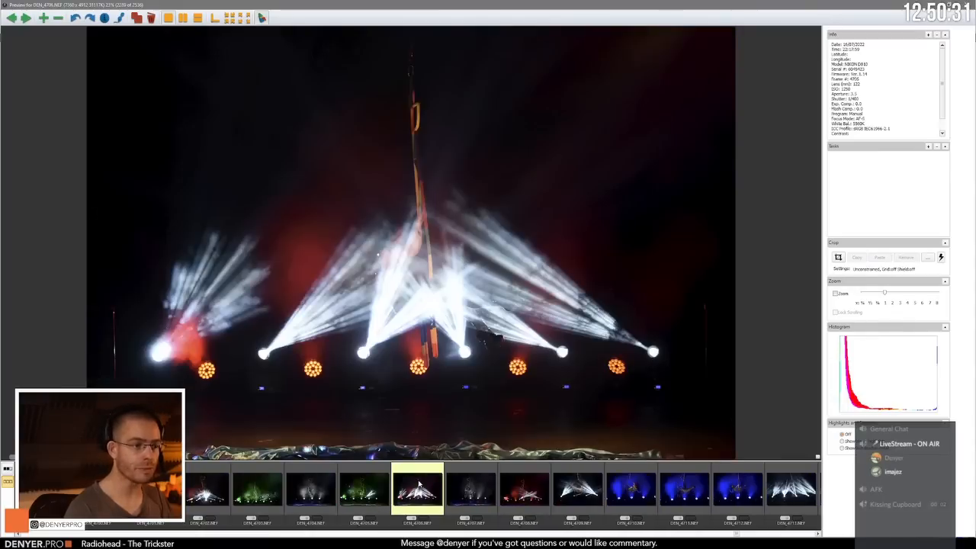
{"action": "key", "text": "Right"}
{"action": "key", "text": "Right"}
{"action": "key", "text": "Right"}
{"action": "key", "text": "Right"}
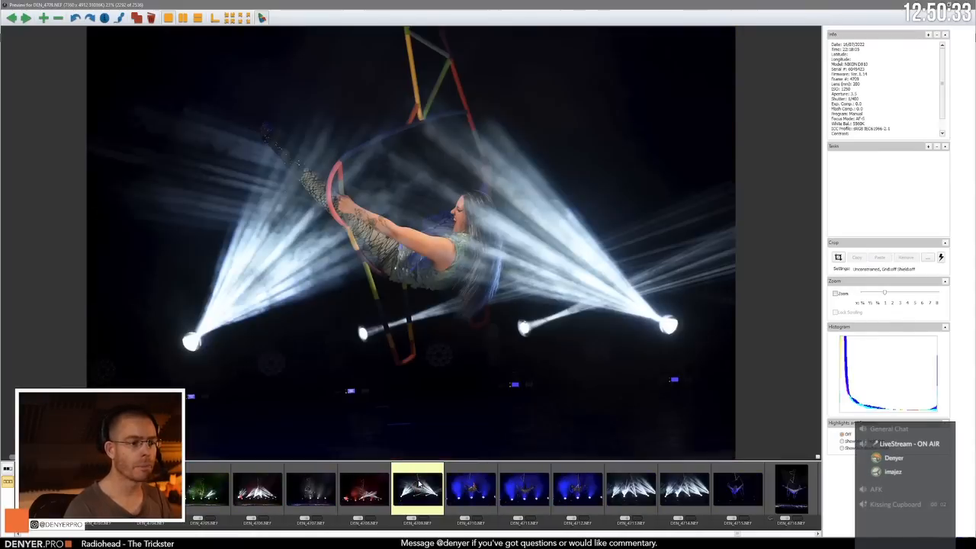
Step: Compare the side-on swing in DEN_4709.NEF with the blue-lit frames from DEN_4710.NEF, ending on DEN_4713.NEF
{"action": "key", "text": "Left"}
{"action": "key", "text": "Left"}
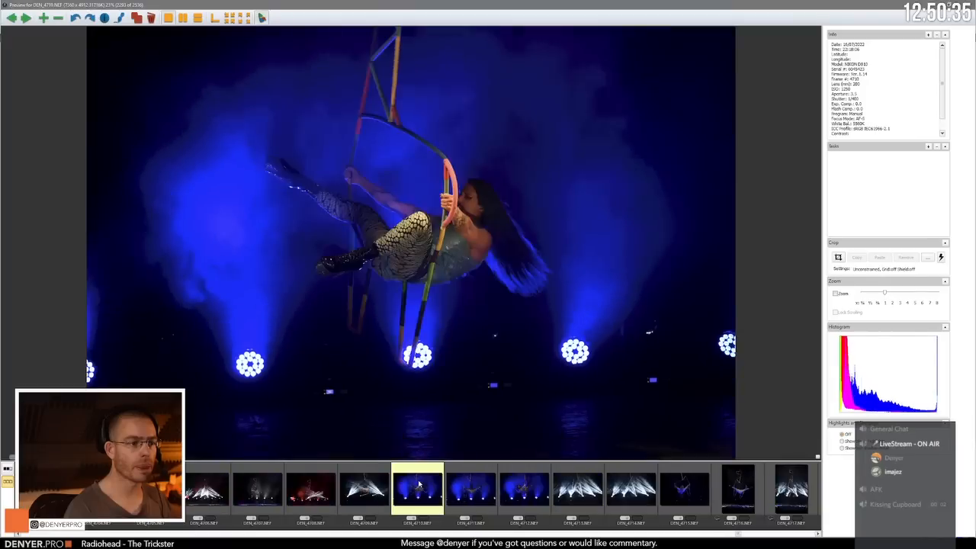
{"action": "key", "text": "Right"}
{"action": "key", "text": "Right"}
{"action": "key", "text": "Right"}
{"action": "key", "text": "Right"}
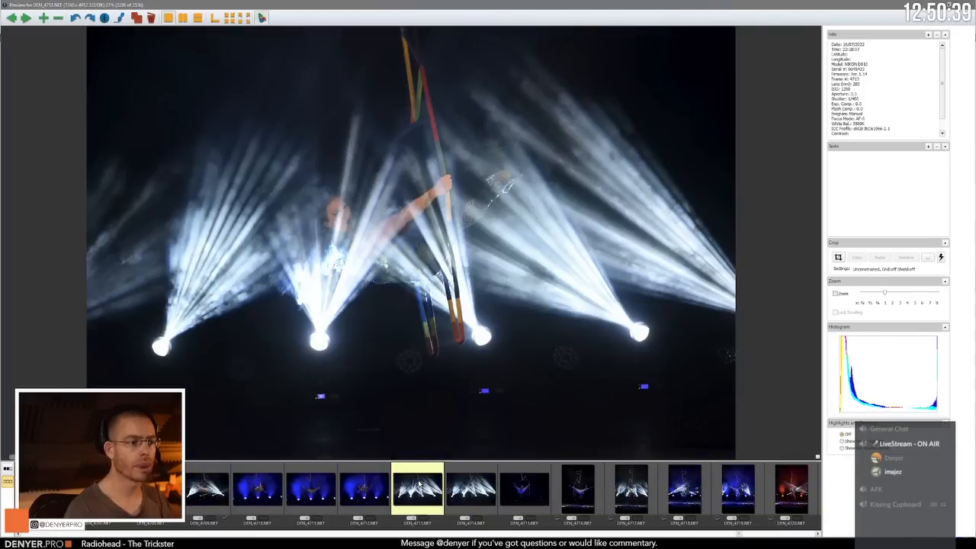
Step: Compare the white-beam shots DEN_4713.NEF and DEN_4714.NEF, ending on the dark blue back view in DEN_4715.NEF
{"action": "key", "text": "Right"}
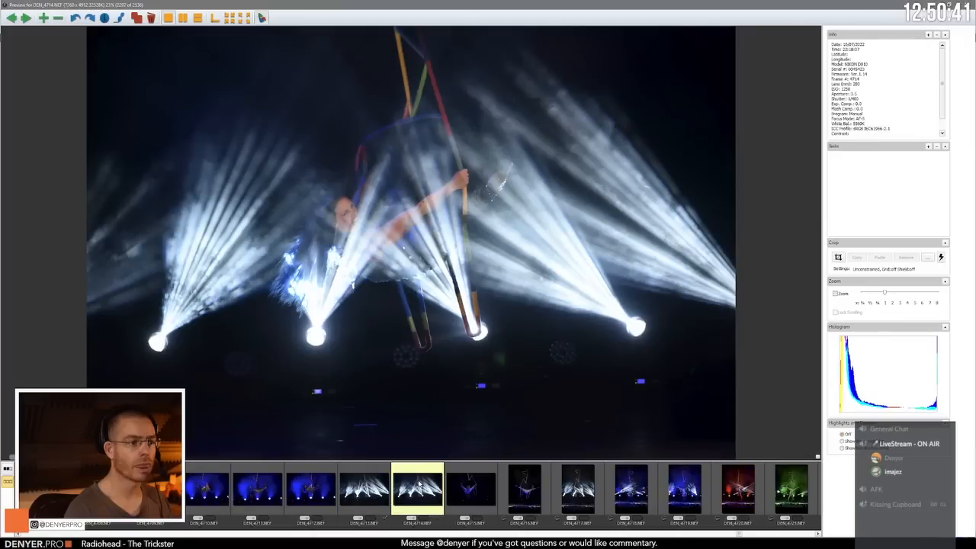
{"action": "key", "text": "Left"}
{"action": "key", "text": "Right"}
Step: Advance from the dark back view in DEN_4715.NEF to the blue-lit inverted pose in DEN_4718.NEF, rechecking the frames before it
{"action": "key", "text": "Right"}
{"action": "key", "text": "Right"}
{"action": "key", "text": "Right"}
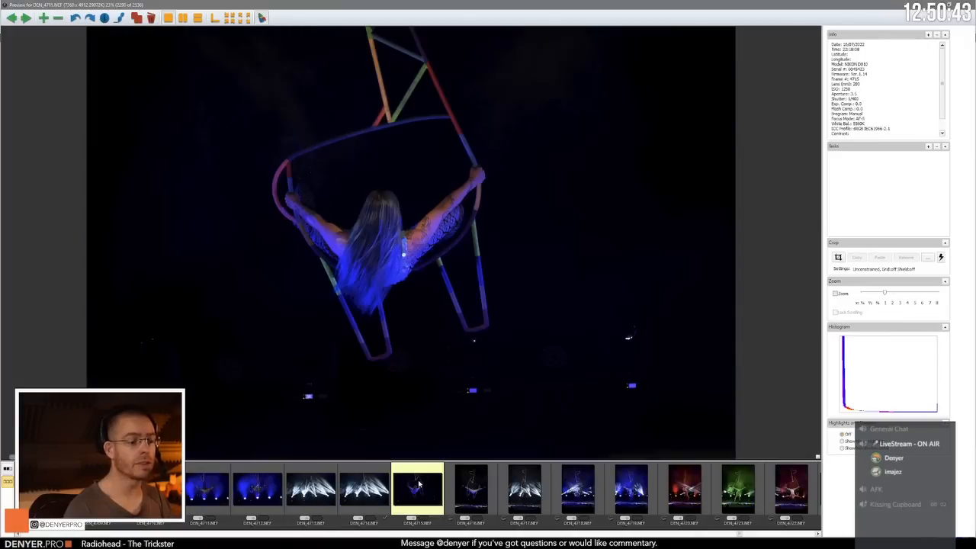
{"action": "key", "text": "Right"}
{"action": "key", "text": "Right"}
{"action": "key", "text": "Right"}
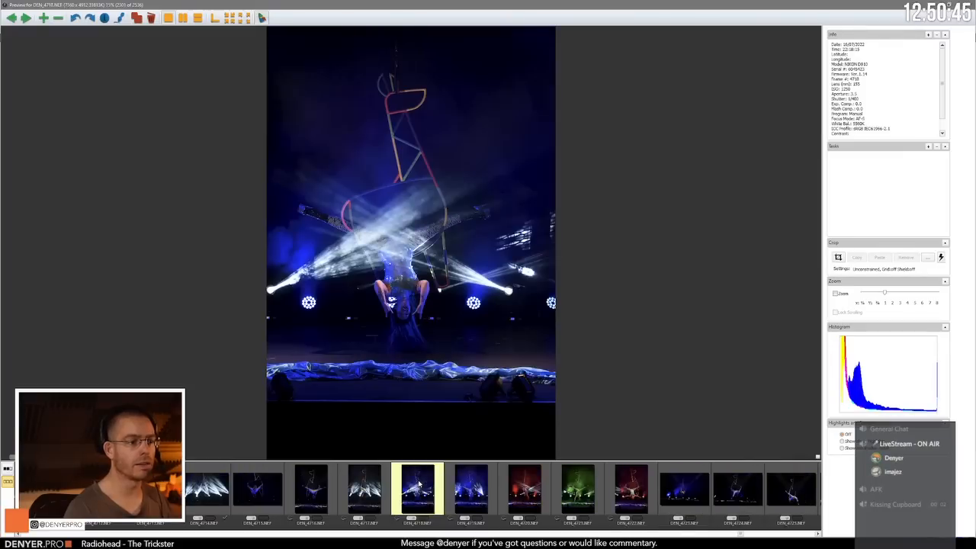
{"action": "key", "text": "Left"}
{"action": "key", "text": "Left"}
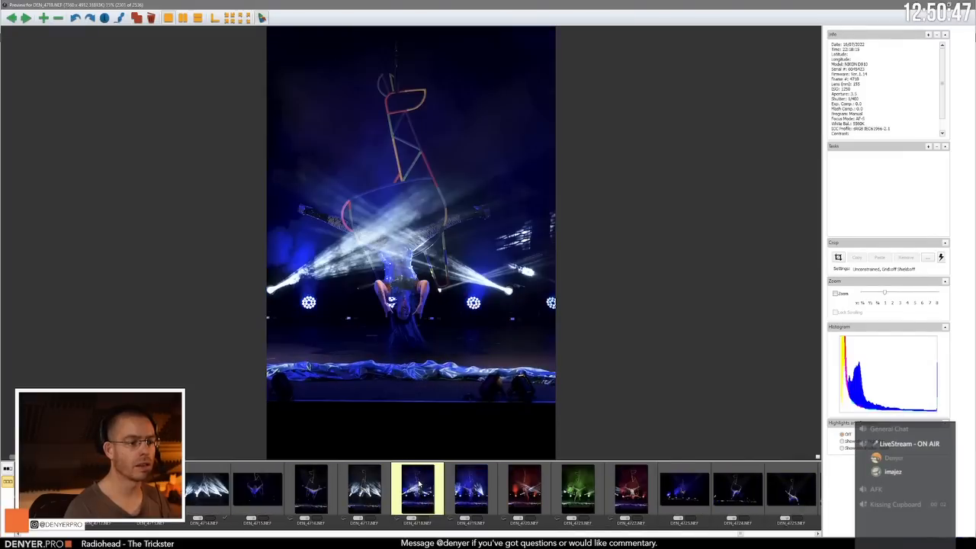
Step: Review the inverted leg-split shots from DEN_4718.NEF to the red-lit DEN_4722.NEF, ending on the wide blue DEN_4723.NEF
{"action": "key", "text": "Right"}
{"action": "key", "text": "Right"}
{"action": "key", "text": "Right"}
{"action": "key", "text": "Right"}
{"action": "key", "text": "Right"}
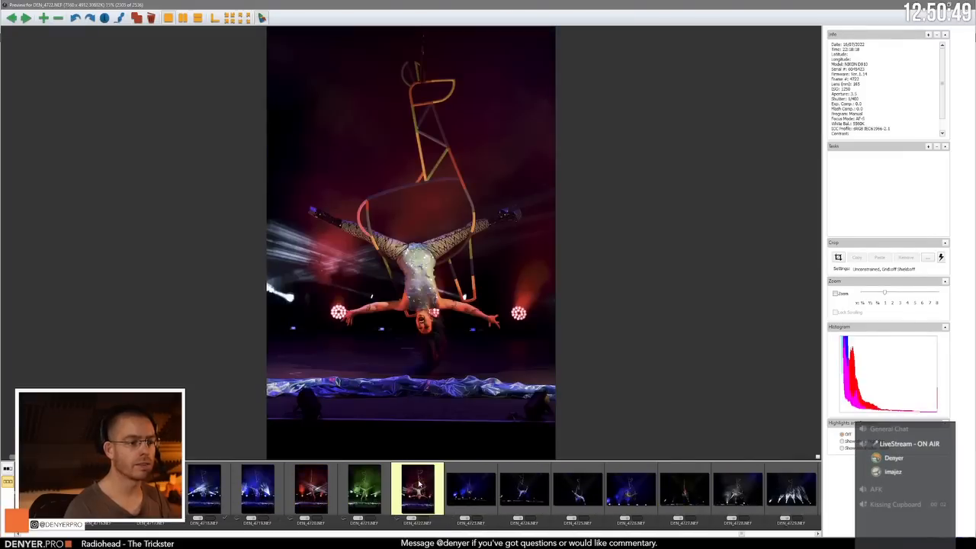
{"action": "key", "text": "Right"}
{"action": "key", "text": "Left"}
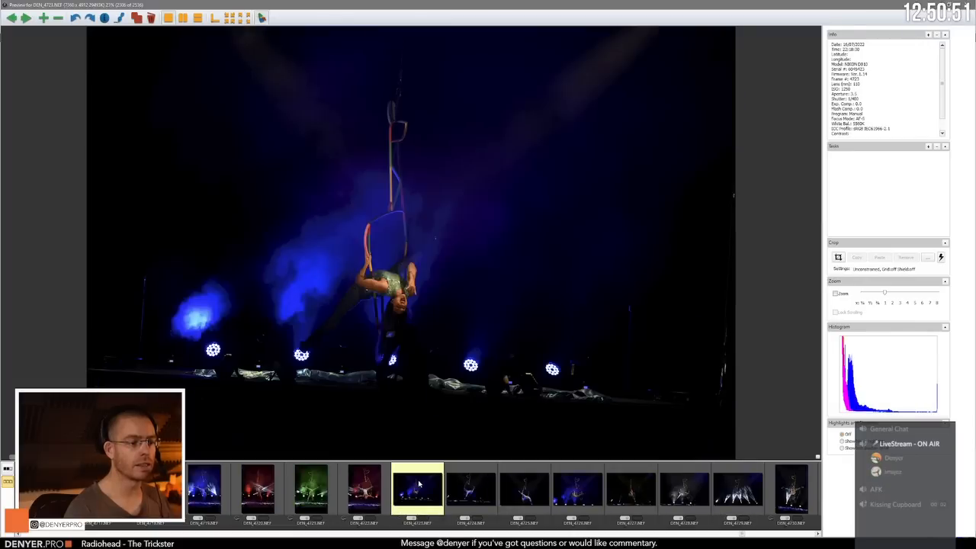
Step: Review the landscape aerial frames from DEN_4723.NEF past the blue-lit DEN_4726.NEF to the white-beam shot DEN_4729.NEF
{"action": "key", "text": "Right"}
{"action": "key", "text": "Right"}
{"action": "key", "text": "Right"}
{"action": "key", "text": "Right"}
{"action": "key", "text": "Right"}
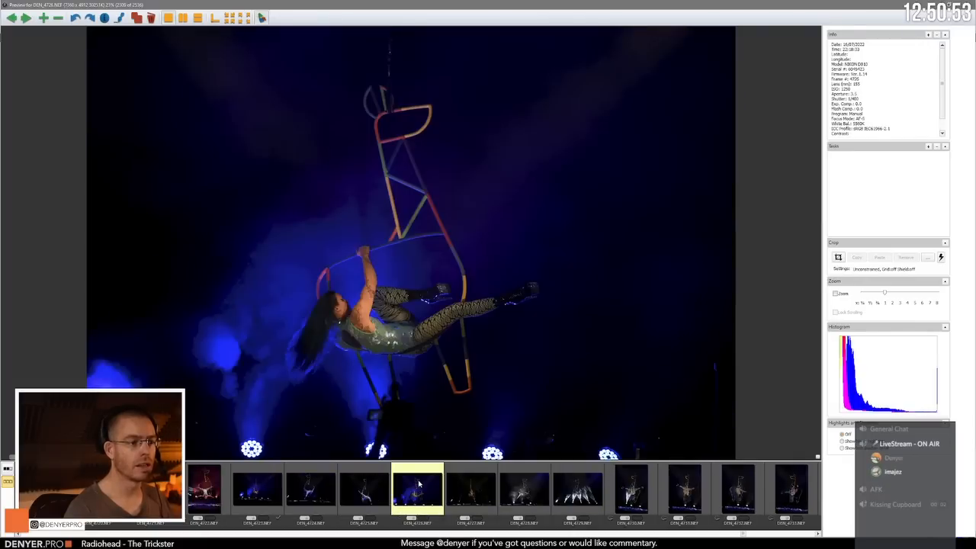
{"action": "key", "text": "Right"}
{"action": "key", "text": "Right"}
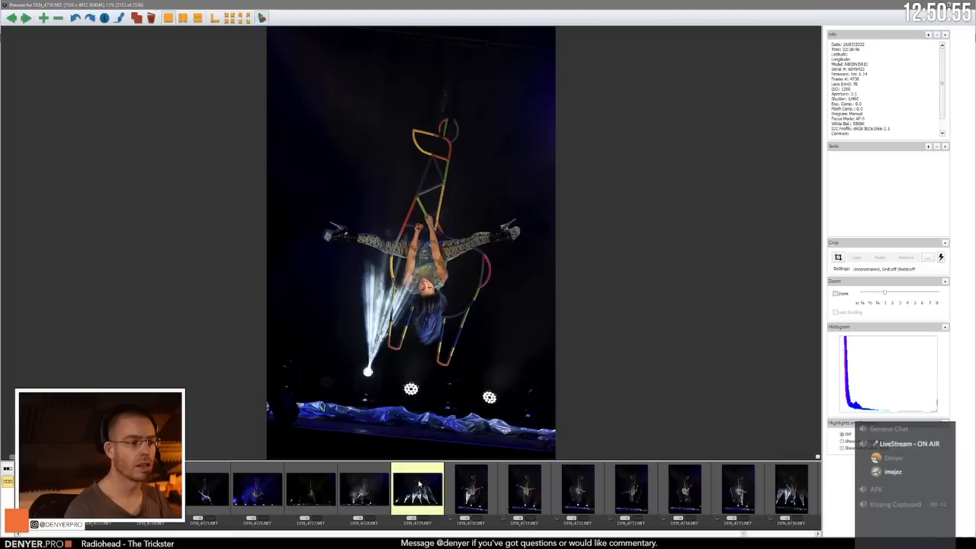
Step: Compare the beam-obscured DEN_4729.NEF with the upright inverted splits in DEN_4730.NEF and DEN_4731.NEF, ending on DEN_4729.NEF
{"action": "key", "text": "Left"}
{"action": "key", "text": "Left"}
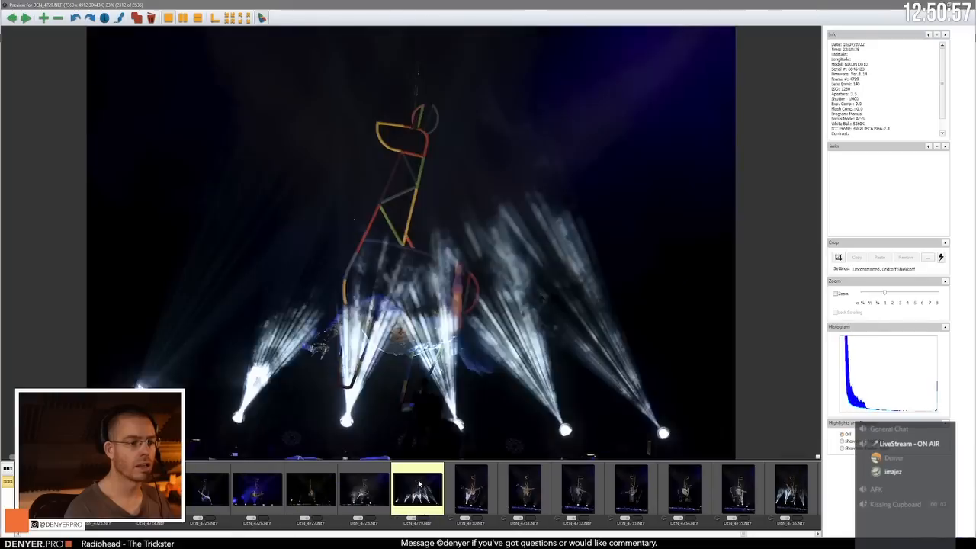
{"action": "key", "text": "Right"}
{"action": "key", "text": "Right"}
{"action": "key", "text": "Right"}
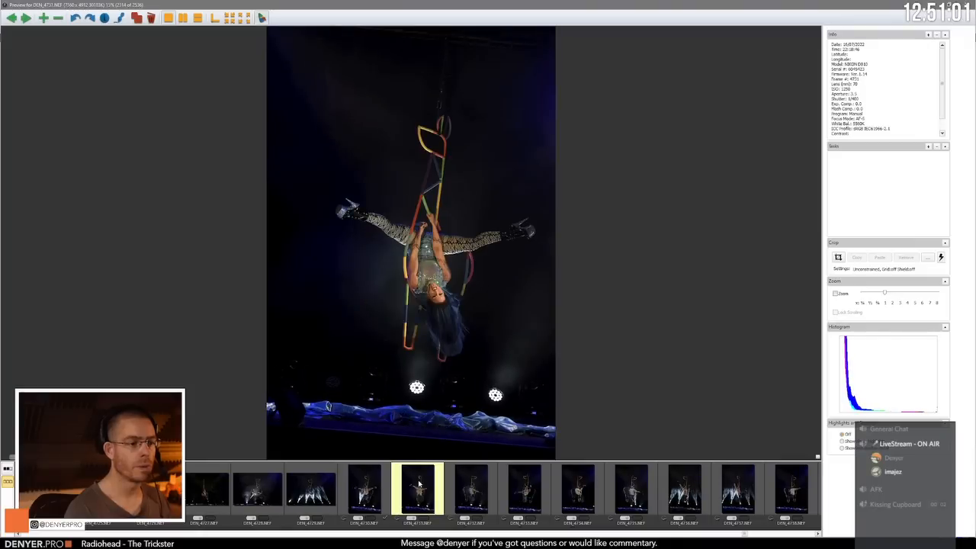
{"action": "key", "text": "Left"}
{"action": "key", "text": "Left"}
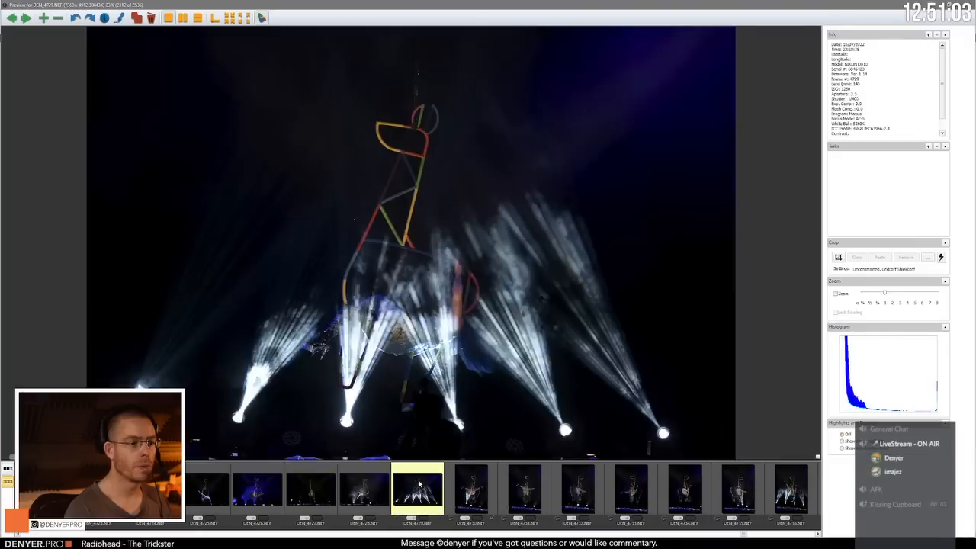
Step: Inspect the inverted split in DEN_4730.NEF up close and return to the full-frame view
{"action": "key", "text": "Right"}
{"action": "left_click_drag", "start_coordinate": [618, 332], "coordinate": [346, 72]}
{"action": "left_click_drag", "start_coordinate": [490, 277], "coordinate": [488, 176]}
{"action": "left_click", "coordinate": [480, 187]}
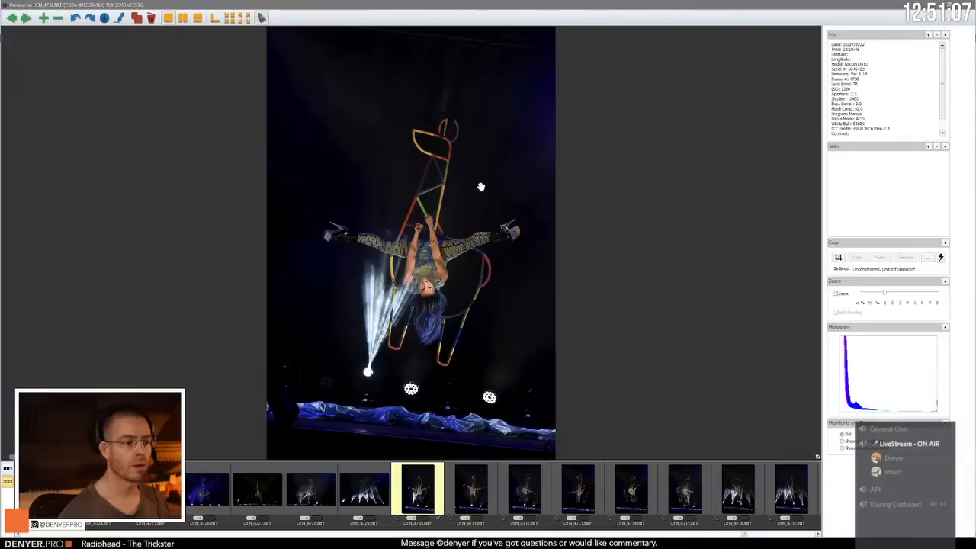
Step: Advance from DEN_4730.NEF past the side-on pose in DEN_4732.NEF to the white-beam inverted shot DEN_4736.NEF
{"action": "key", "text": "Right"}
{"action": "key", "text": "Right"}
{"action": "key", "text": "Right"}
{"action": "key", "text": "Right"}
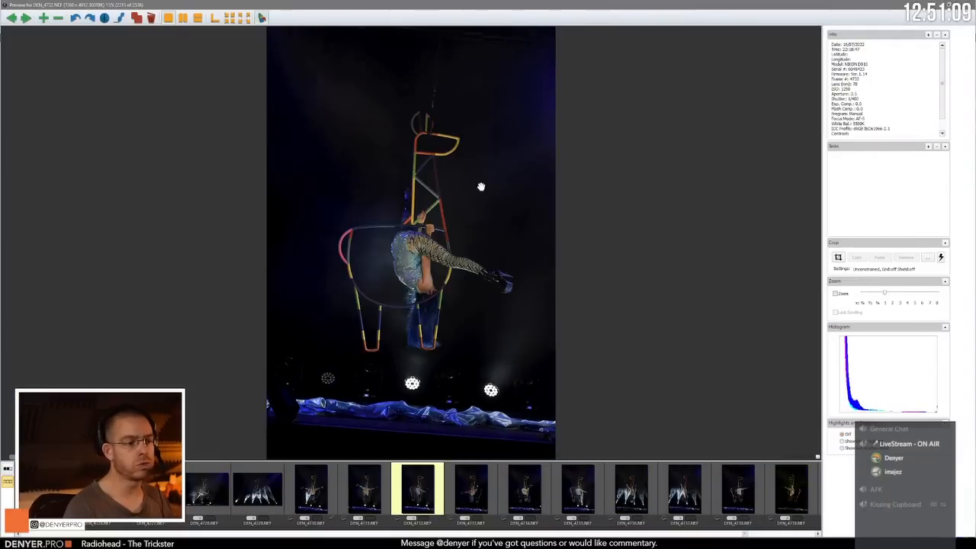
{"action": "key", "text": "Right"}
{"action": "key", "text": "Right"}
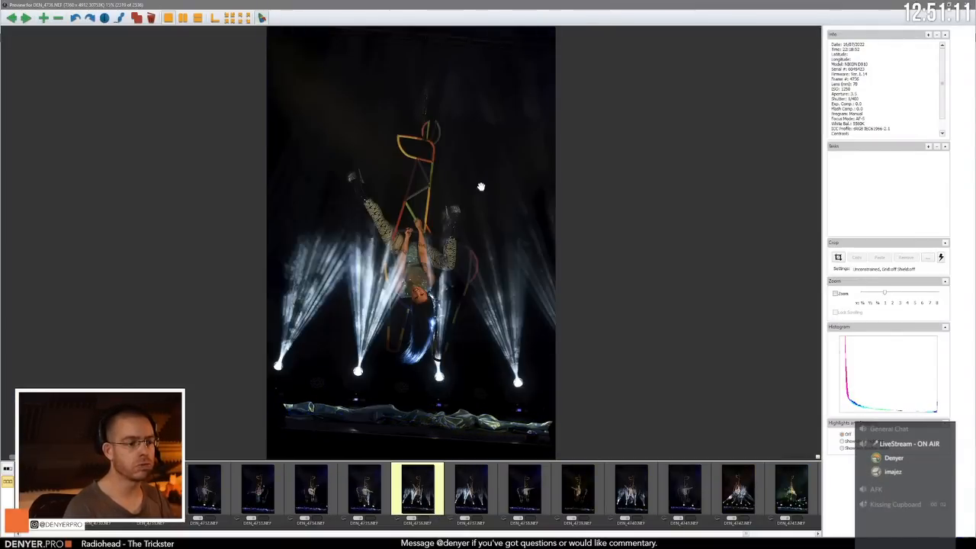
Step: Review the frames from DEN_4736.NEF to DEN_4740.NEF and check the performer's face in DEN_4740.NEF at 100% zoom
{"action": "key", "text": "Right"}
{"action": "key", "text": "Right"}
{"action": "key", "text": "Right"}
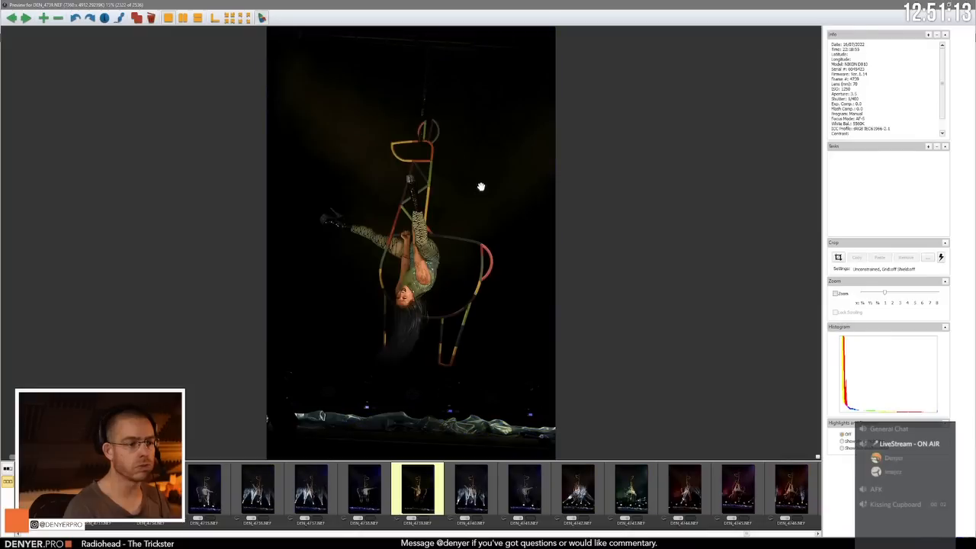
{"action": "key", "text": "Right"}
Step: Review the frames after DEN_4740.NEF, comparing the side-on DEN_4741.NEF with its neighbours and ending on the green-lit DEN_4743.NEF
{"action": "key", "text": "Right"}
{"action": "key", "text": "Left"}
{"action": "left_click", "coordinate": [481, 187]}
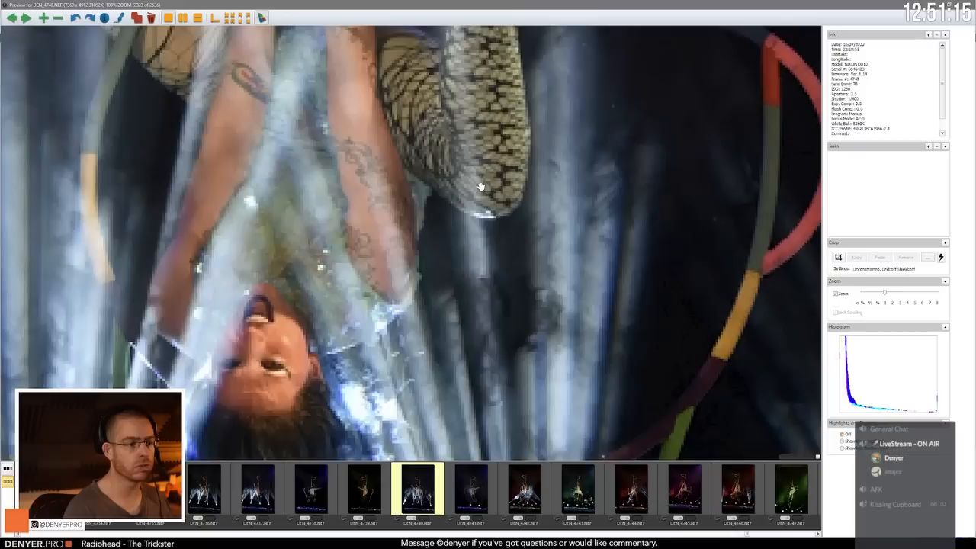
{"action": "left_click", "coordinate": [481, 187]}
{"action": "key", "text": "Right"}
{"action": "key", "text": "Right"}
{"action": "key", "text": "Right"}
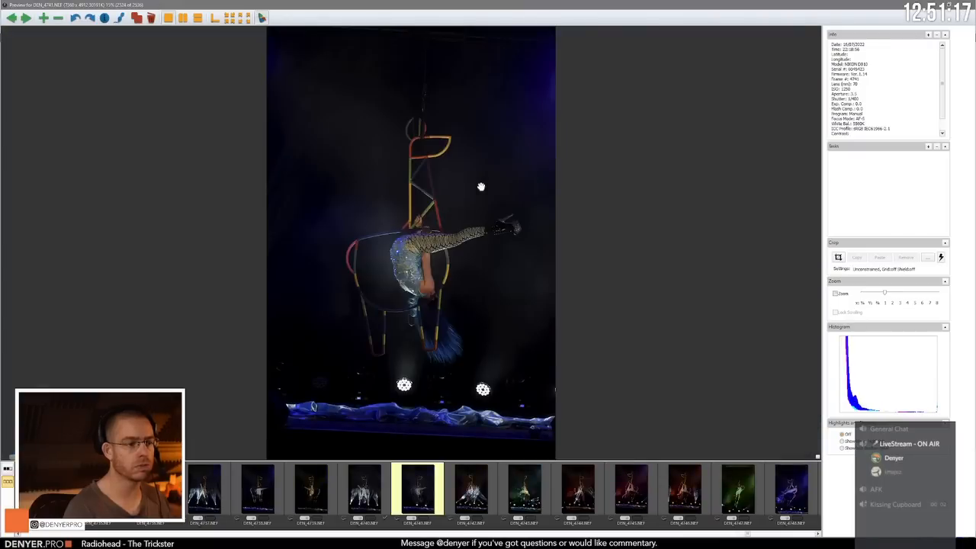
{"action": "key", "text": "Left"}
Step: Compare the green-lit back bend in DEN_4743.NEF with the red-lit frames that follow, ending on DEN_4744.NEF
{"action": "key", "text": "Right"}
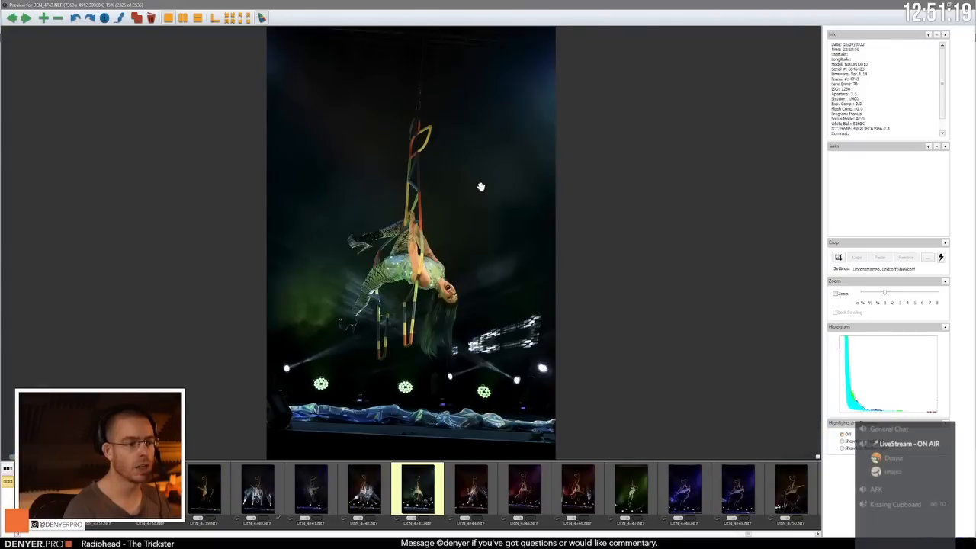
{"action": "key", "text": "Right"}
{"action": "key", "text": "Left"}
Step: Compare the outstretched-arm pose in DEN_4745.NEF with the similar red-lit DEN_4746.NEF, ending on DEN_4745.NEF
{"action": "key", "text": "Right"}
{"action": "key", "text": "Right"}
{"action": "key", "text": "Left"}
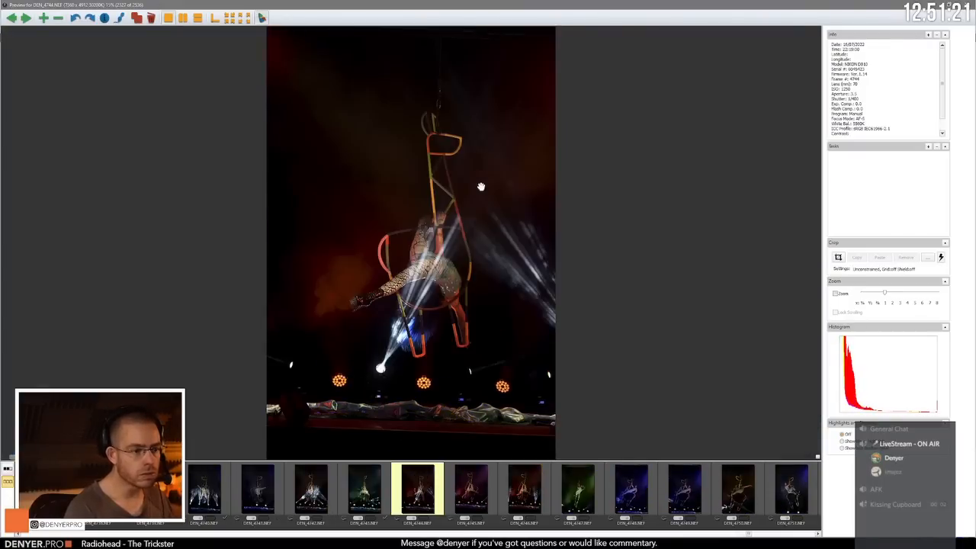
{"action": "key", "text": "Right"}
{"action": "key", "text": "Right"}
{"action": "key", "text": "Left"}
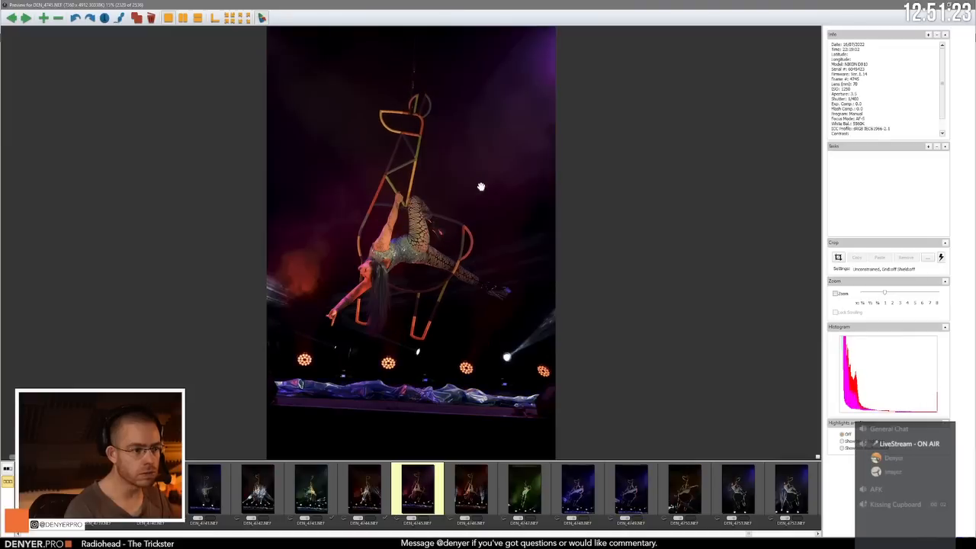
{"action": "key", "text": "Right"}
{"action": "key", "text": "Right"}
{"action": "key", "text": "Left"}
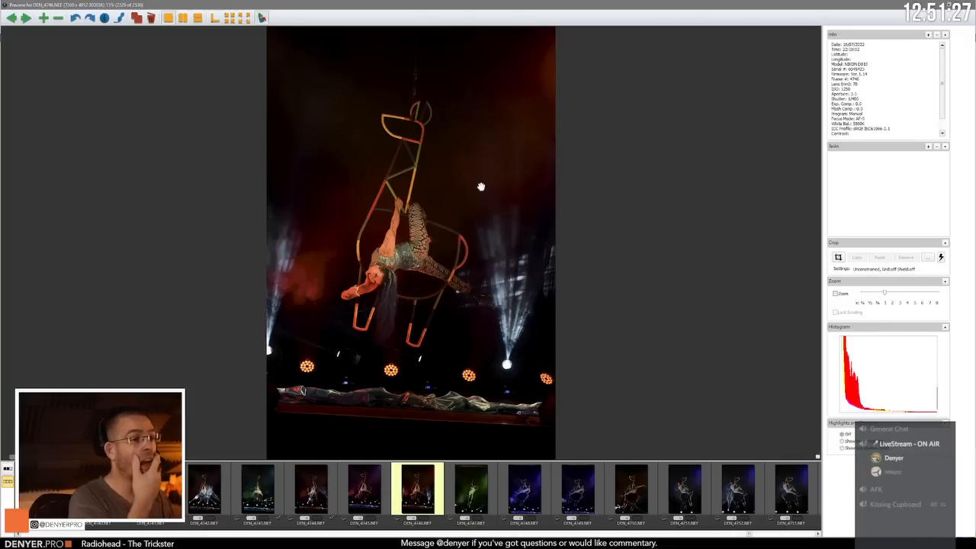
{"action": "key", "text": "Left"}
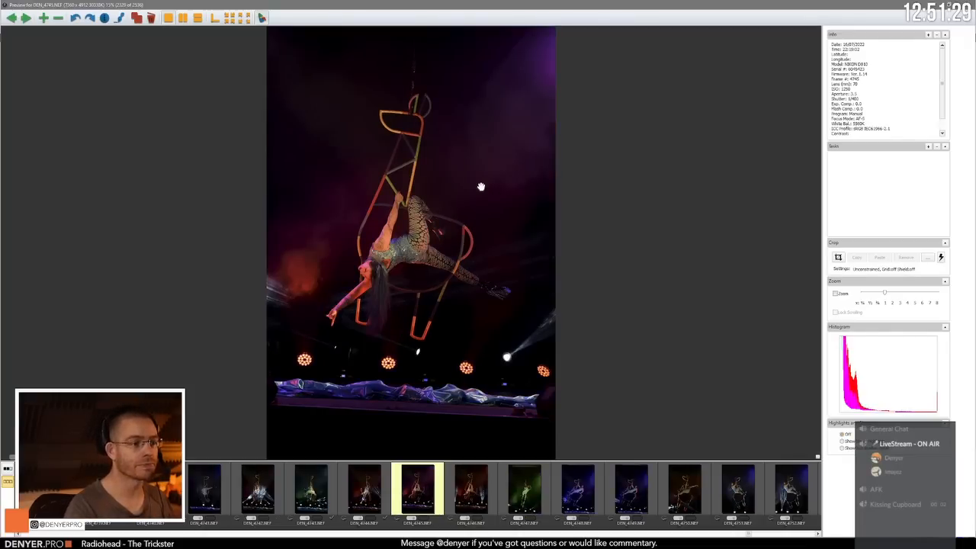
Step: Advance from DEN_4745.NEF past the blue-lit reclining pose in DEN_4749.NEF to the seated swing in DEN_4752.NEF
{"action": "key", "text": "Right"}
{"action": "key", "text": "Right"}
{"action": "key", "text": "Right"}
{"action": "key", "text": "Right"}
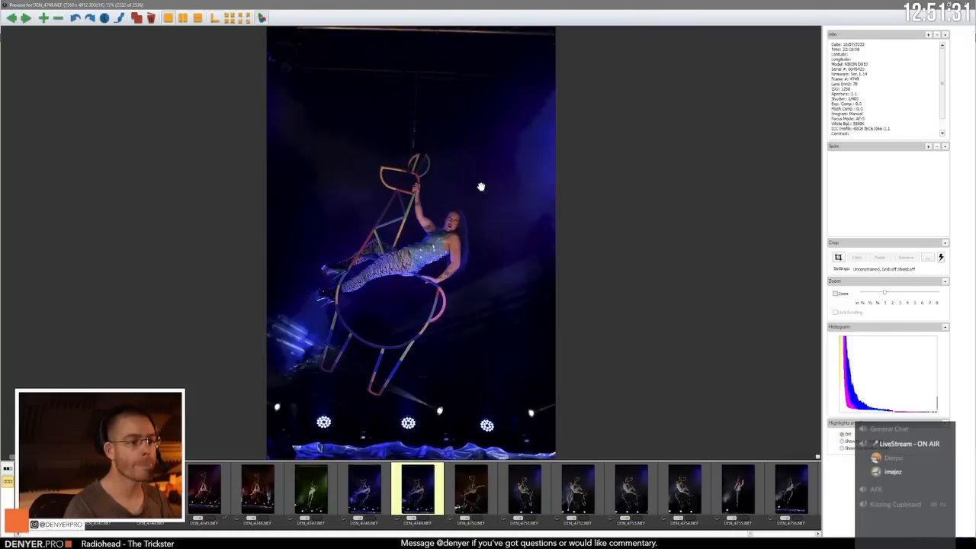
{"action": "key", "text": "Right"}
Step: Review the seated swing frames from DEN_4752.NEF past the end-on DEN_4755.NEF to DEN_4758.NEF
{"action": "key", "text": "Right"}
{"action": "key", "text": "Right"}
{"action": "key", "text": "Right"}
{"action": "key", "text": "Right"}
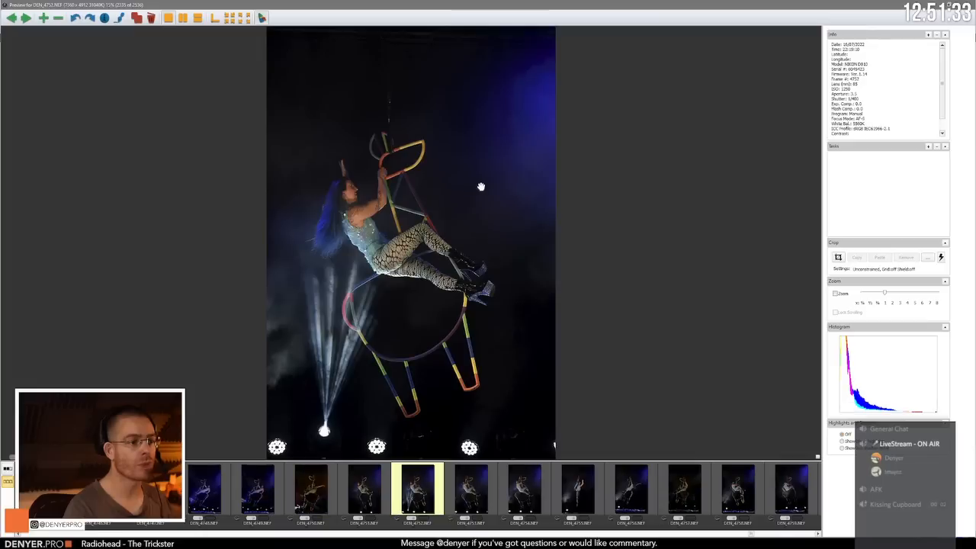
{"action": "key", "text": "Right"}
{"action": "key", "text": "Right"}
{"action": "key", "text": "Right"}
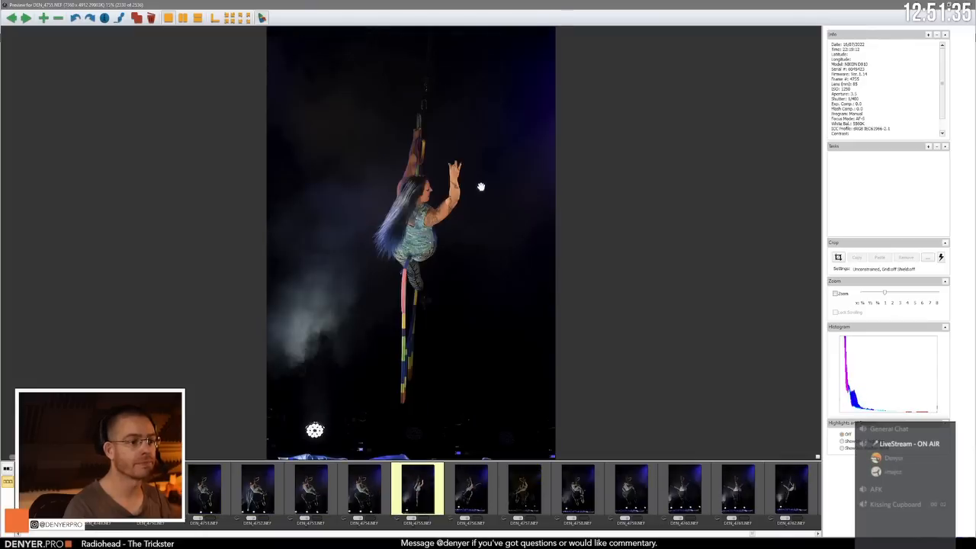
Step: Advance from DEN_4758.NEF past the leg-split back view in DEN_4761.NEF to the white-beam shot DEN_4765.NEF
{"action": "key", "text": "Right"}
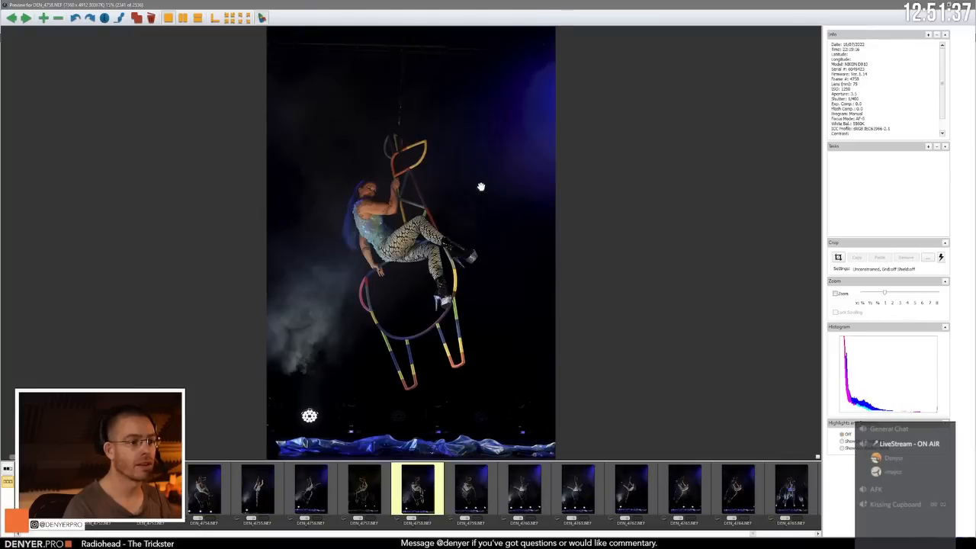
{"action": "key", "text": "Right"}
{"action": "key", "text": "Right"}
{"action": "key", "text": "Right"}
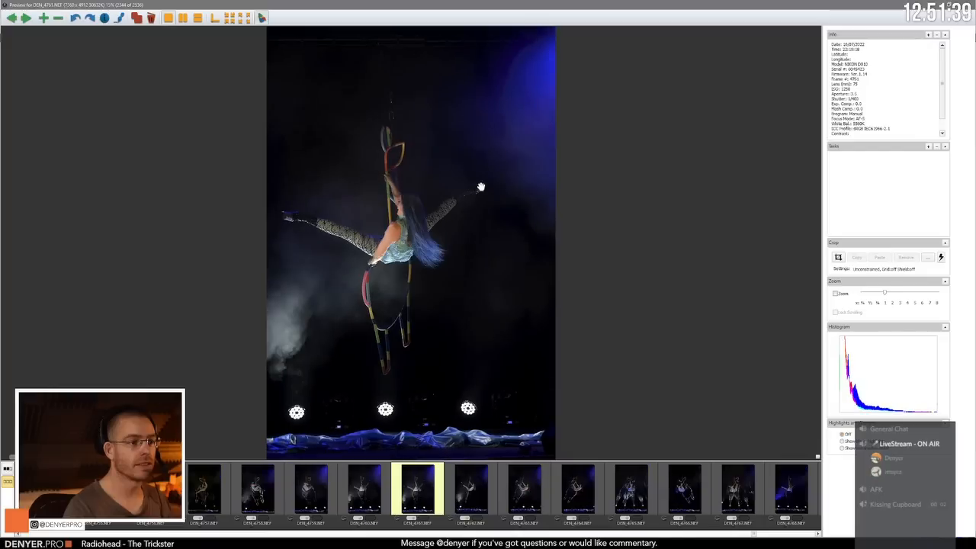
{"action": "key", "text": "Right"}
{"action": "key", "text": "Right"}
{"action": "key", "text": "Right"}
{"action": "key", "text": "Right"}
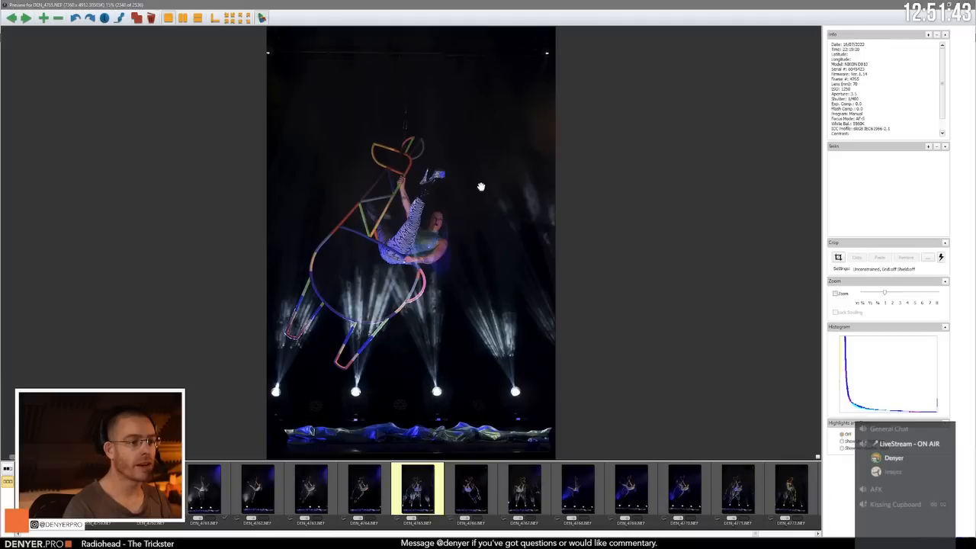
Step: Review the raised-leg swings from DEN_4765.NEF past the blue-lit DEN_4769.NEF to the white-beam DEN_4771.NEF
{"action": "key", "text": "Right"}
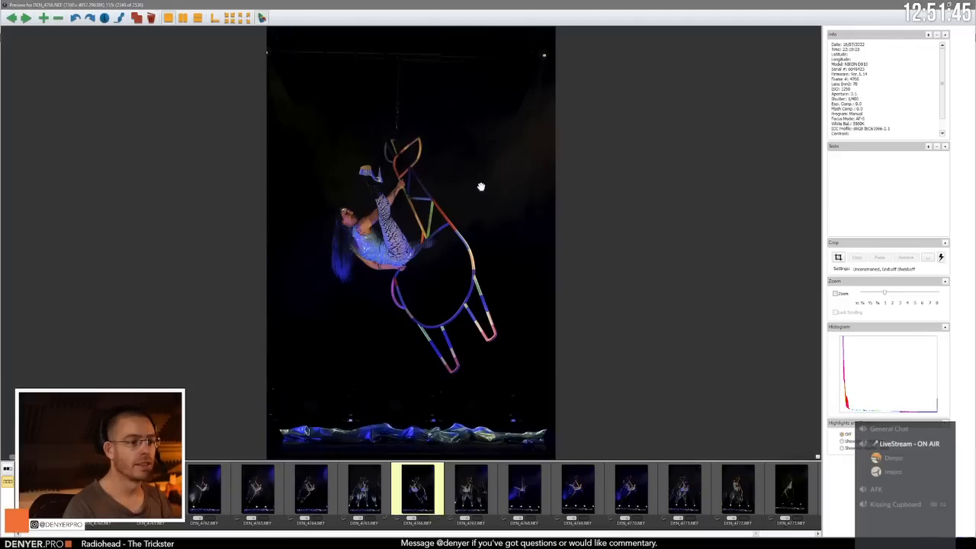
{"action": "key", "text": "Right"}
{"action": "key", "text": "Right"}
{"action": "key", "text": "Right"}
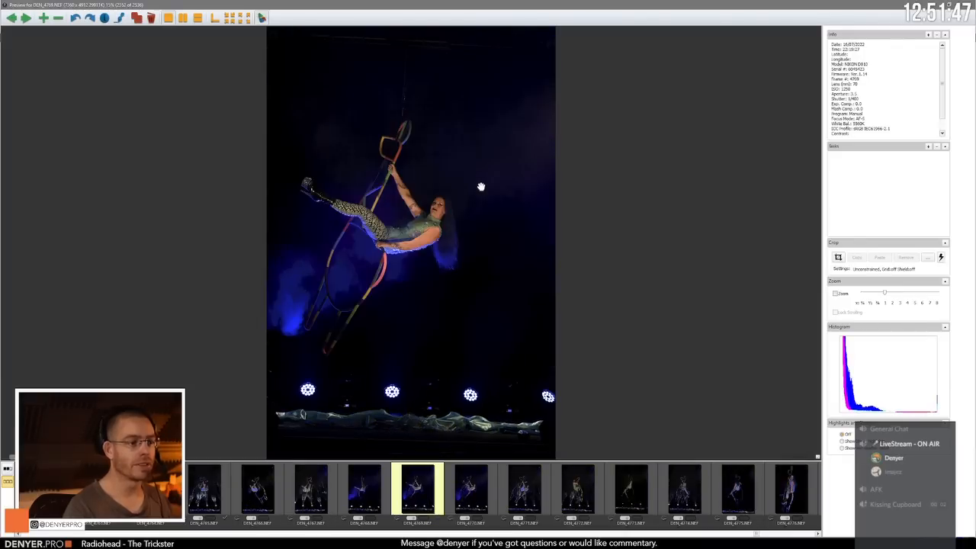
{"action": "key", "text": "Right"}
{"action": "key", "text": "Right"}
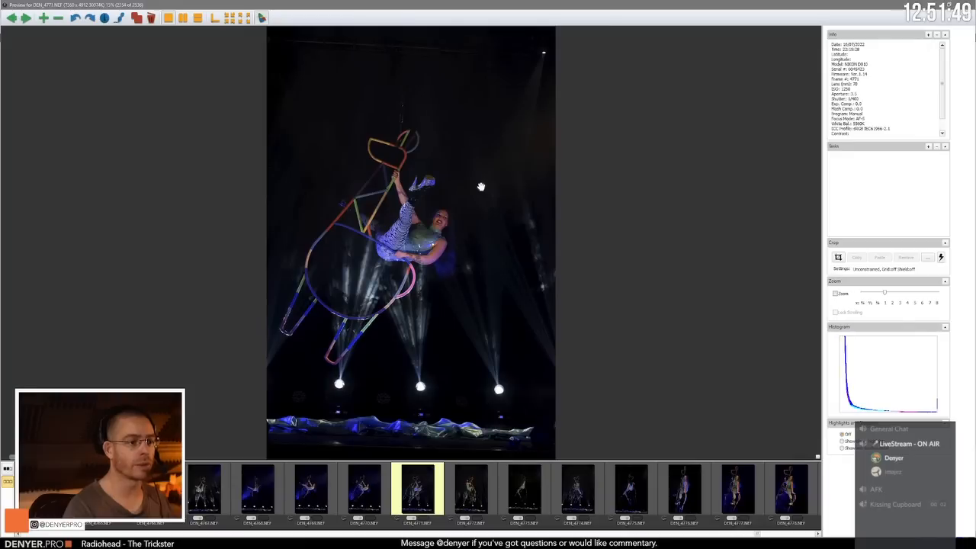
Step: Compare DEN_4771.NEF with the seated pose in DEN_4772.NEF and advance to the close blue-lit portrait DEN_4776.NEF
{"action": "key", "text": "Right"}
{"action": "key", "text": "Left"}
{"action": "key", "text": "Right"}
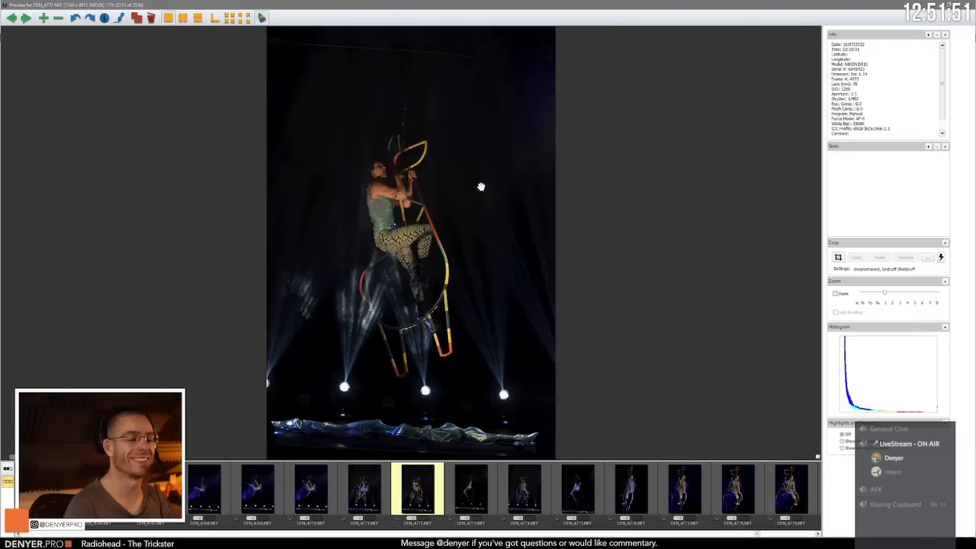
{"action": "key", "text": "Right"}
{"action": "key", "text": "Right"}
{"action": "key", "text": "Right"}
{"action": "key", "text": "Right"}
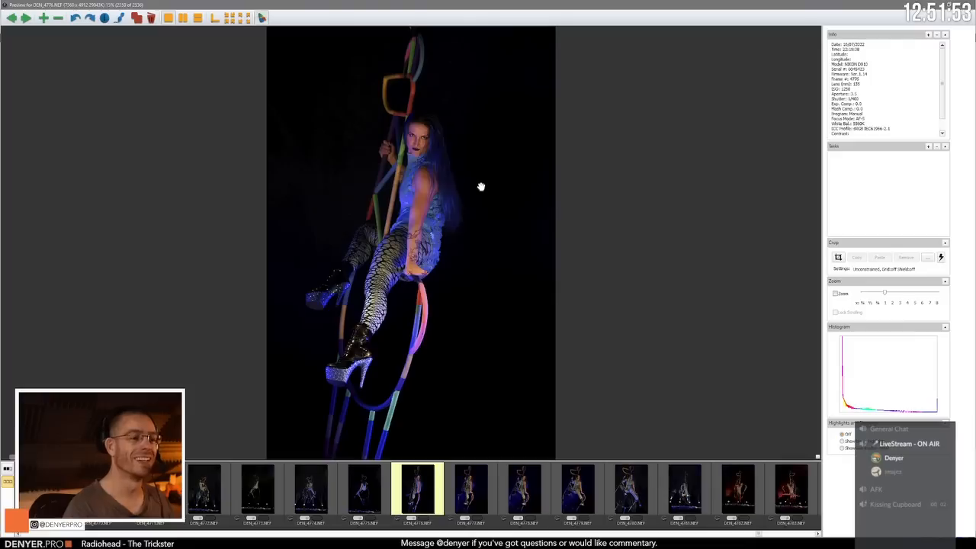
Step: Compare the blue-lit seated portraits DEN_4776.NEF and DEN_4777.NEF, ending on DEN_4777.NEF
{"action": "key", "text": "Right"}
{"action": "key", "text": "Left"}
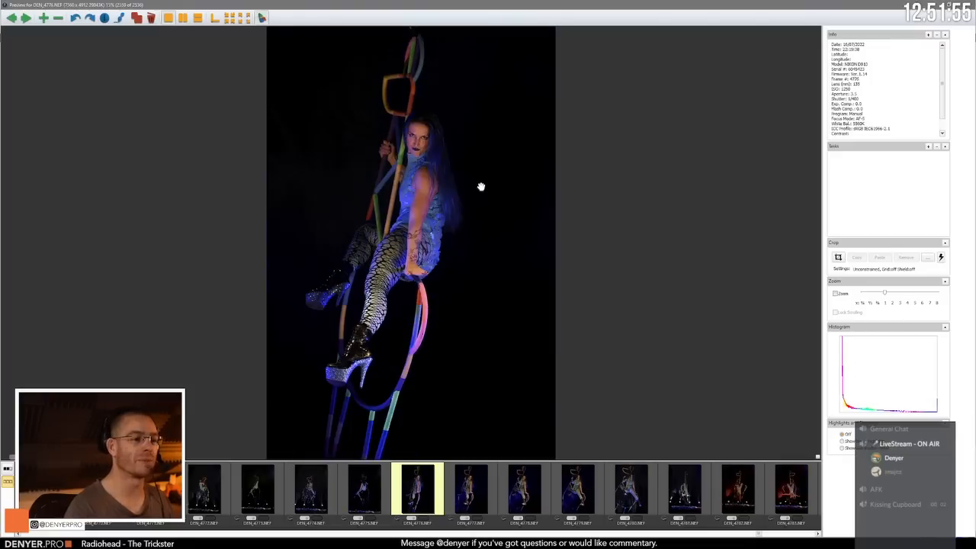
{"action": "key", "text": "Right"}
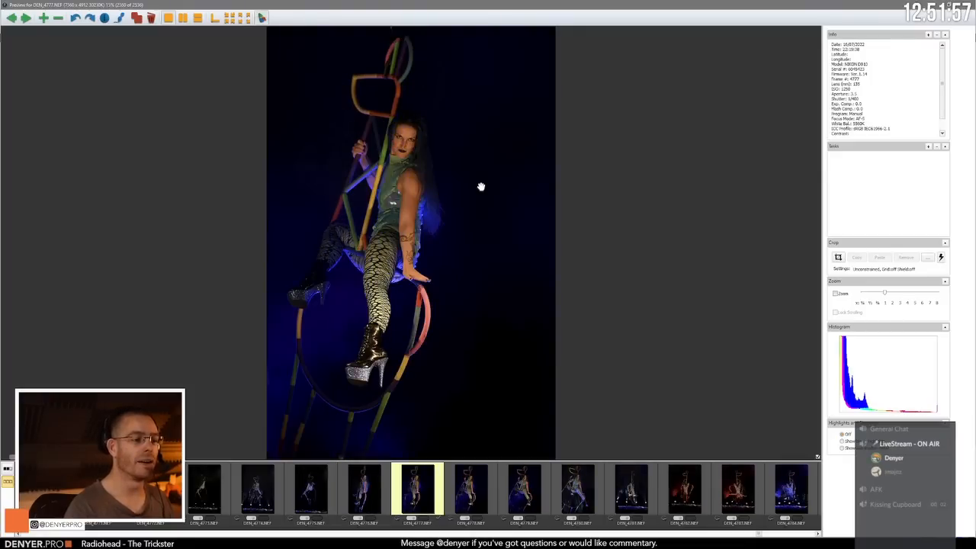
Step: Compare the seated portraits DEN_4777.NEF and DEN_4778.NEF back and forth, ending on DEN_4778.NEF
{"action": "key", "text": "Right"}
{"action": "key", "text": "Left"}
{"action": "key", "text": "Right"}
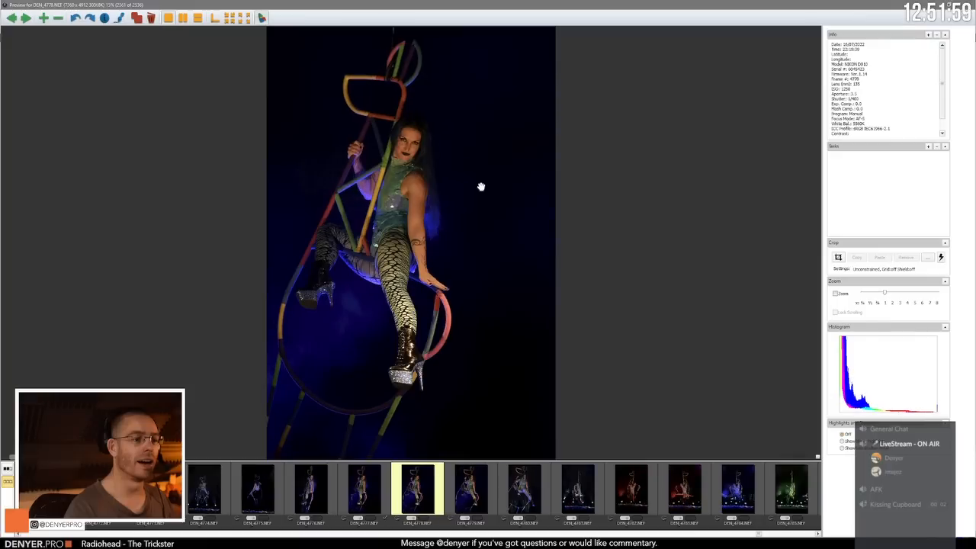
{"action": "key", "text": "Left"}
{"action": "key", "text": "Right"}
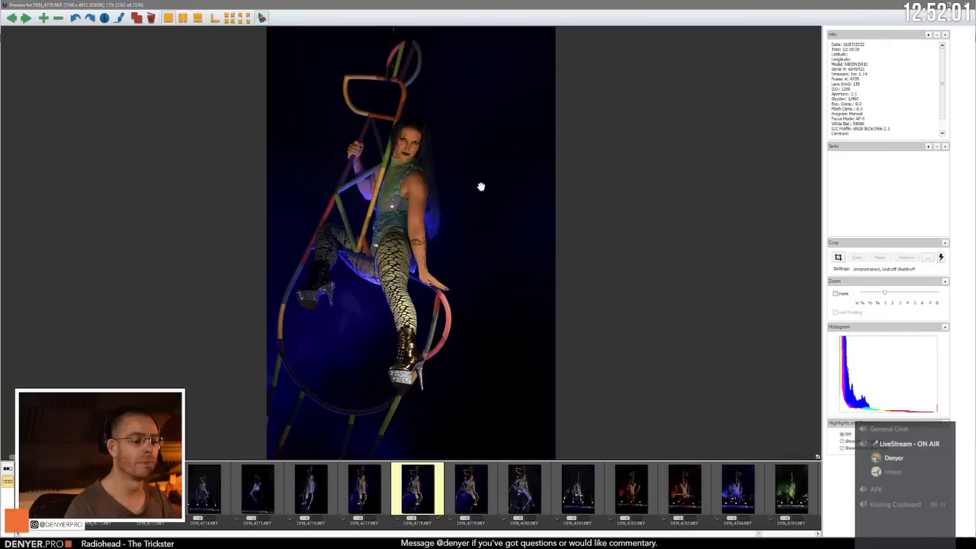
Step: Review the chair-act frames from the seated DEN_4778.NEF past DEN_4780.NEF to the red-lit upside-down hang DEN_4786.NEF
{"action": "key", "text": "Right"}
{"action": "key", "text": "Right"}
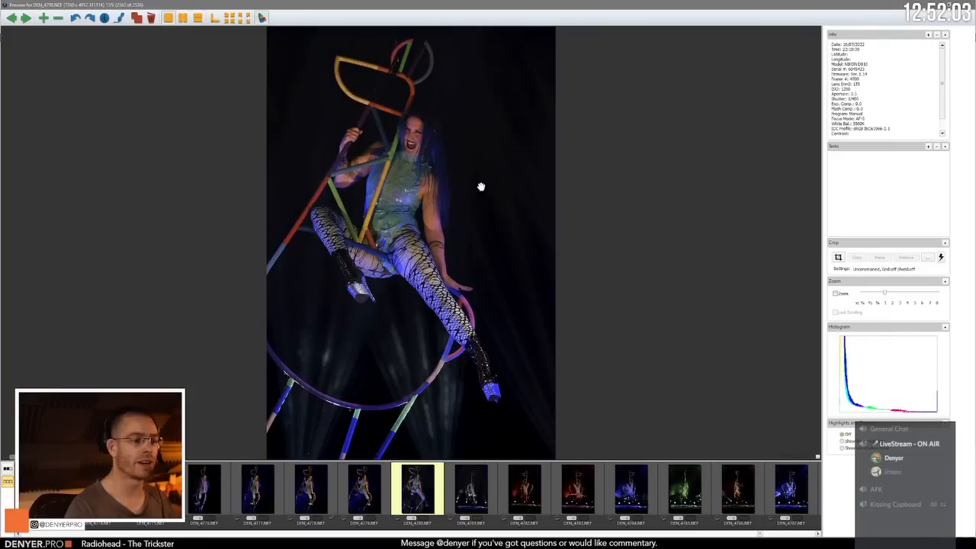
{"action": "key", "text": "Right"}
{"action": "key", "text": "Right"}
{"action": "key", "text": "Right"}
{"action": "key", "text": "Right"}
{"action": "key", "text": "Right"}
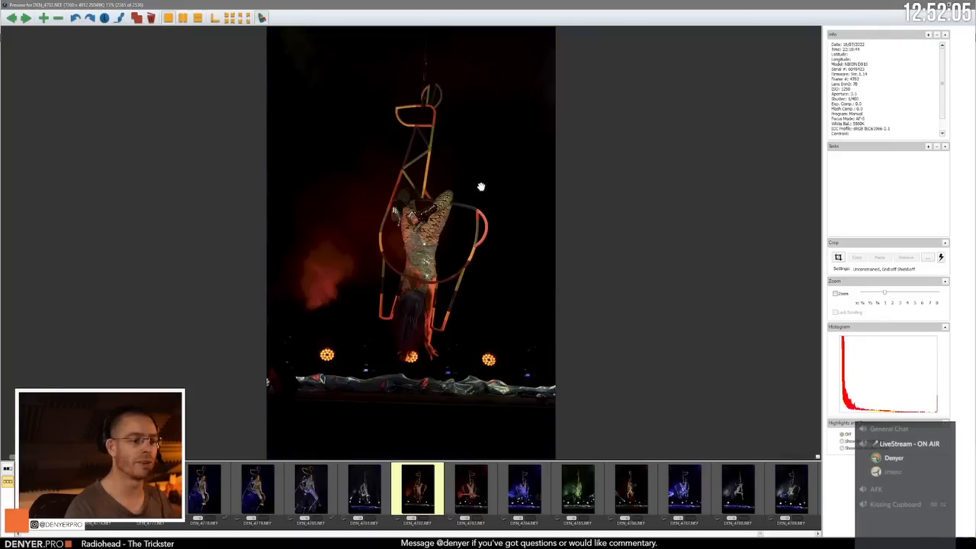
{"action": "key", "text": "Right"}
{"action": "key", "text": "Right"}
{"action": "key", "text": "Right"}
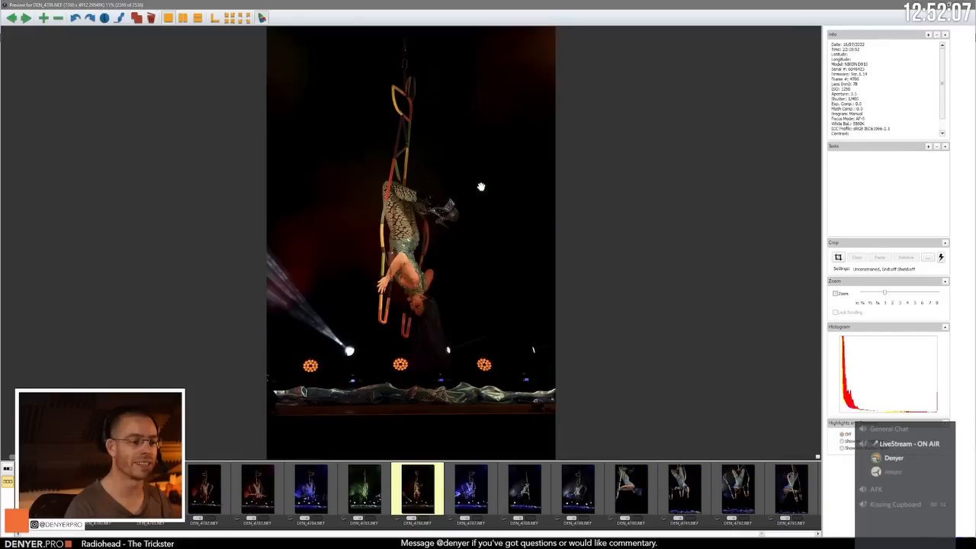
Step: Compare the upside-down hangs DEN_4787.NEF, DEN_4788.NEF and DEN_4789.NEF back and forth, ending on DEN_4789.NEF
{"action": "key", "text": "Left"}
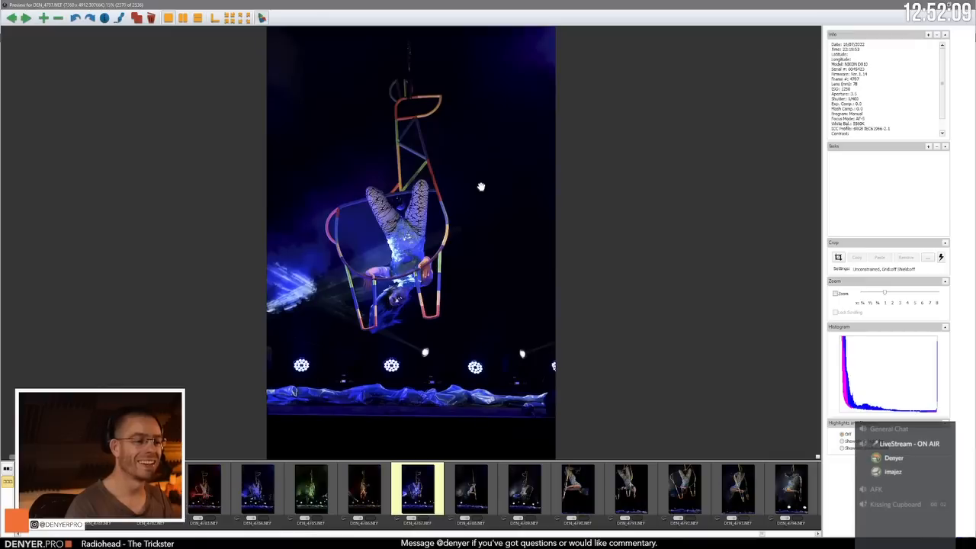
{"action": "key", "text": "Right"}
{"action": "key", "text": "Right"}
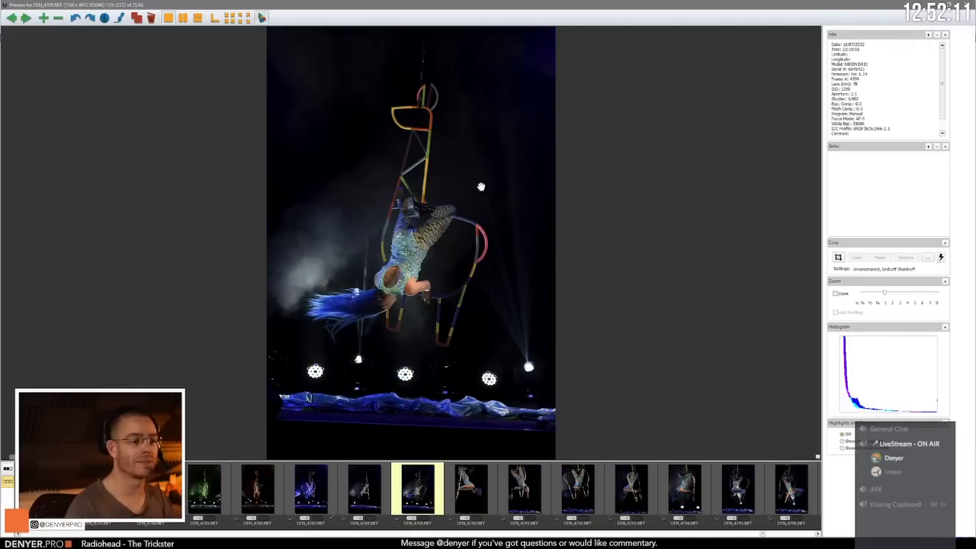
{"action": "key", "text": "Left"}
{"action": "key", "text": "Left"}
{"action": "key", "text": "Right"}
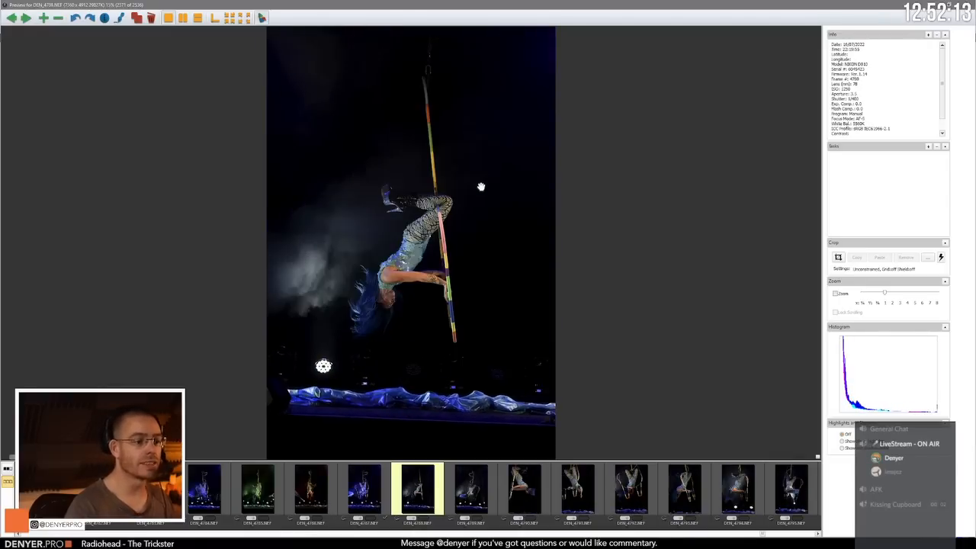
{"action": "key", "text": "Left"}
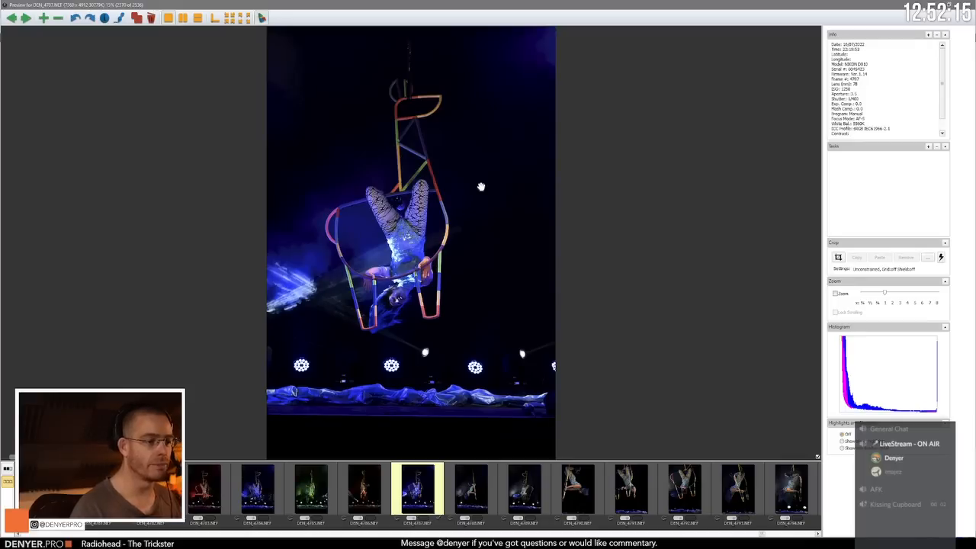
{"action": "key", "text": "Right"}
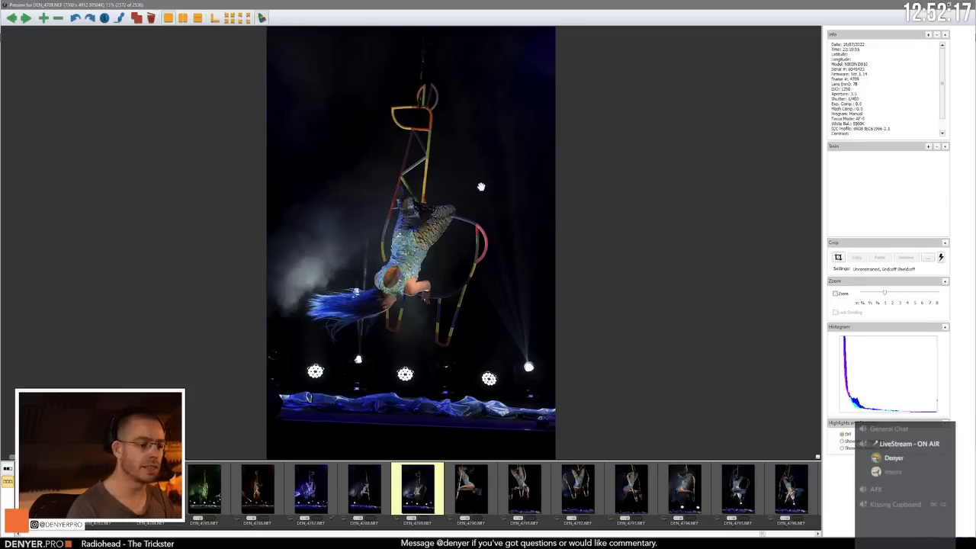
Step: Review the closer upside-down hangs after DEN_4789.NEF, past DEN_4794.NEF and DEN_4796.NEF, ending on DEN_4798.NEF
{"action": "key", "text": "Right"}
{"action": "key", "text": "Right"}
{"action": "key", "text": "Right"}
{"action": "key", "text": "Right"}
{"action": "key", "text": "Right"}
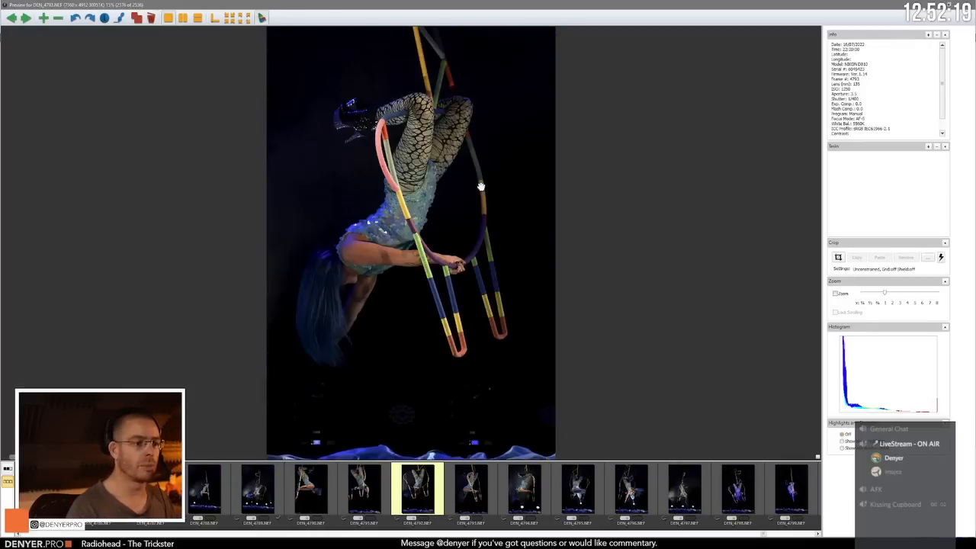
{"action": "key", "text": "Right"}
{"action": "key", "text": "Right"}
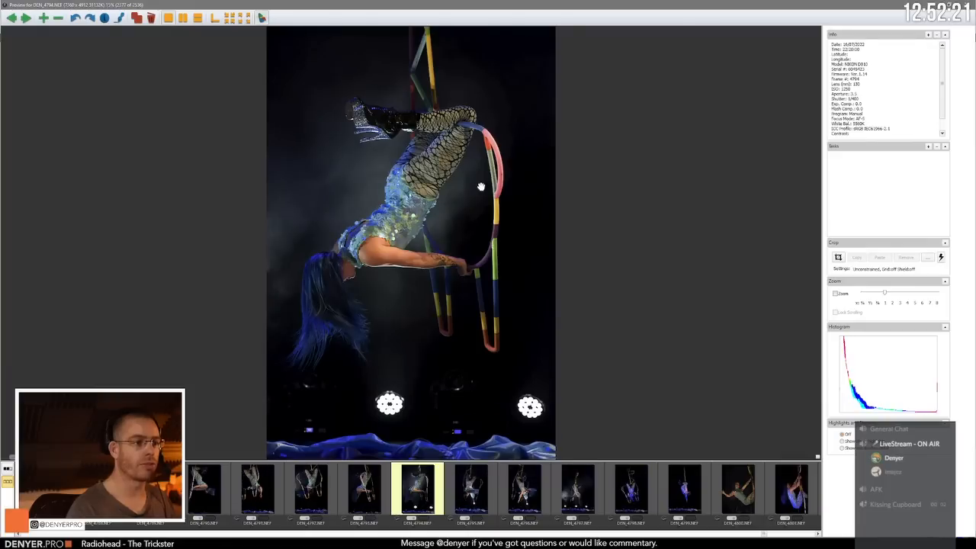
{"action": "key", "text": "Right"}
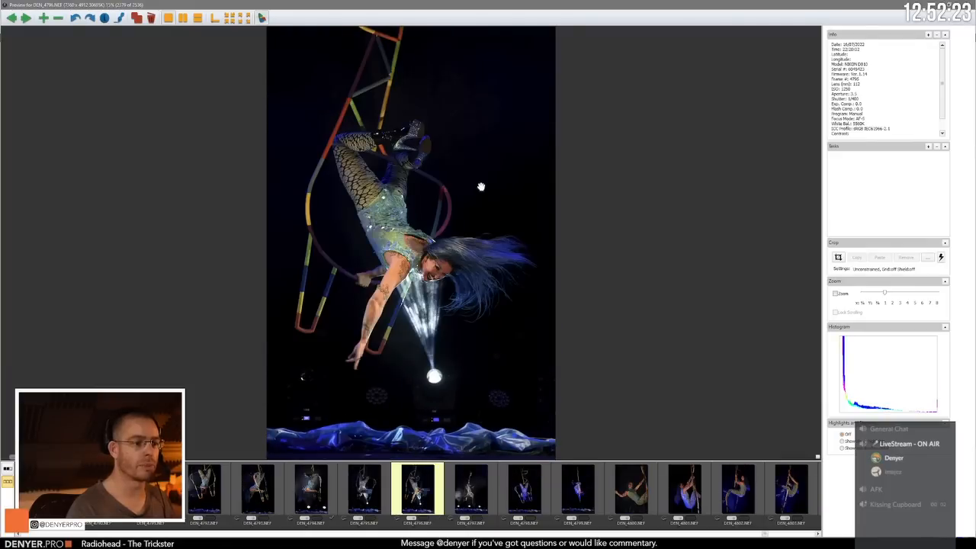
Step: Review the frames from DEN_4798.NEF past the close side view DEN_4801.NEF to the outstretched-arm pose DEN_4808.NEF
{"action": "key", "text": "Right"}
{"action": "key", "text": "Right"}
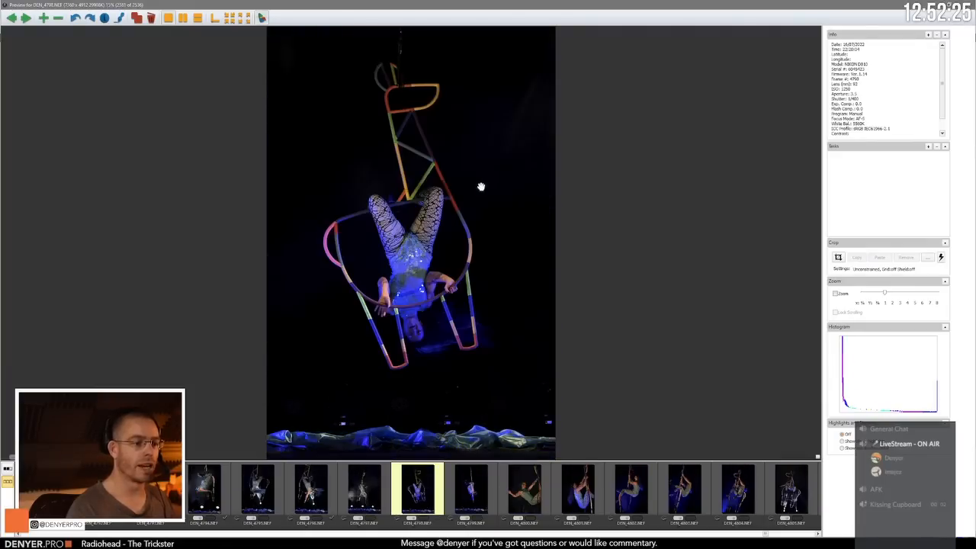
{"action": "key", "text": "Right"}
{"action": "key", "text": "Right"}
{"action": "key", "text": "Right"}
{"action": "key", "text": "Right"}
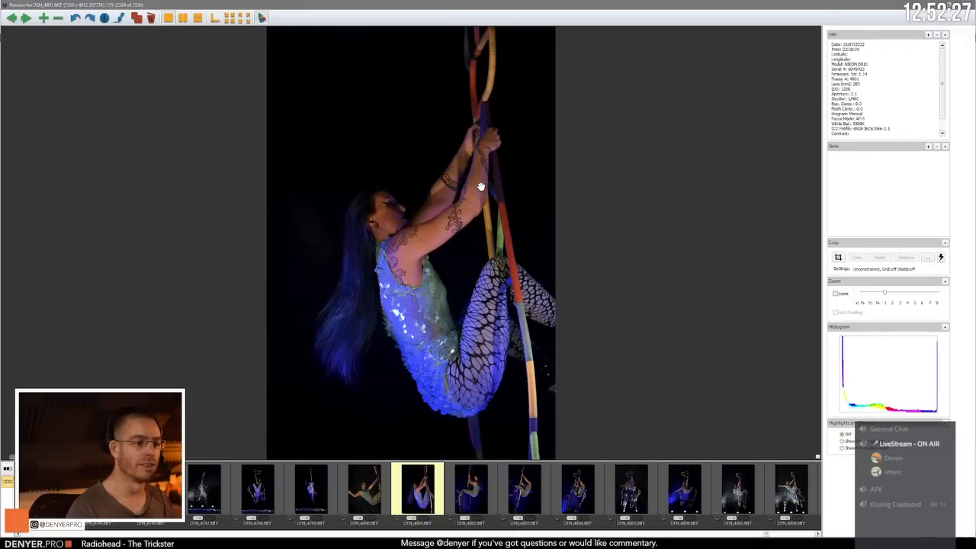
{"action": "key", "text": "Right"}
{"action": "key", "text": "Right"}
{"action": "key", "text": "Right"}
{"action": "key", "text": "Right"}
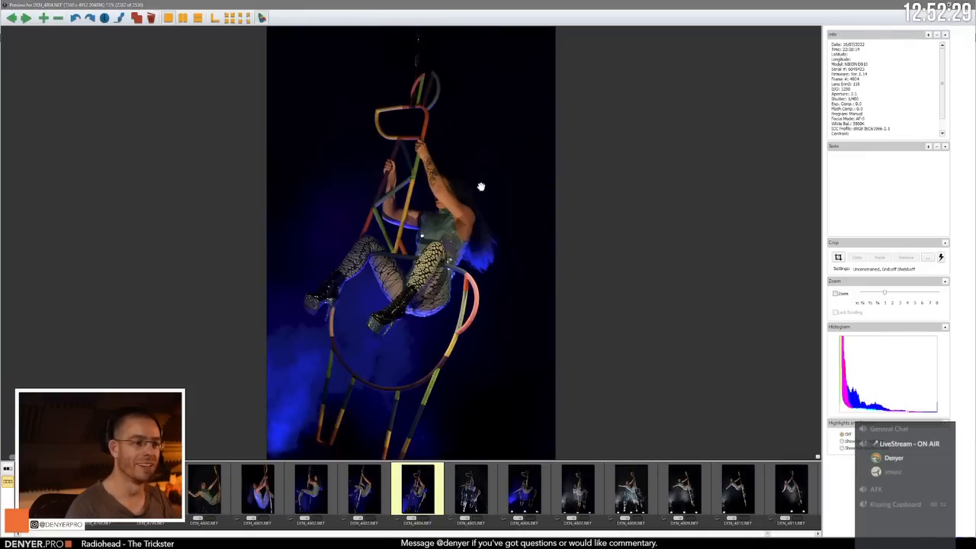
Step: Compare the outstretched-arm poses DEN_4808.NEF and DEN_4809.NEF and advance to the similar frame DEN_4811.NEF
{"action": "key", "text": "Right"}
{"action": "key", "text": "Right"}
{"action": "key", "text": "Right"}
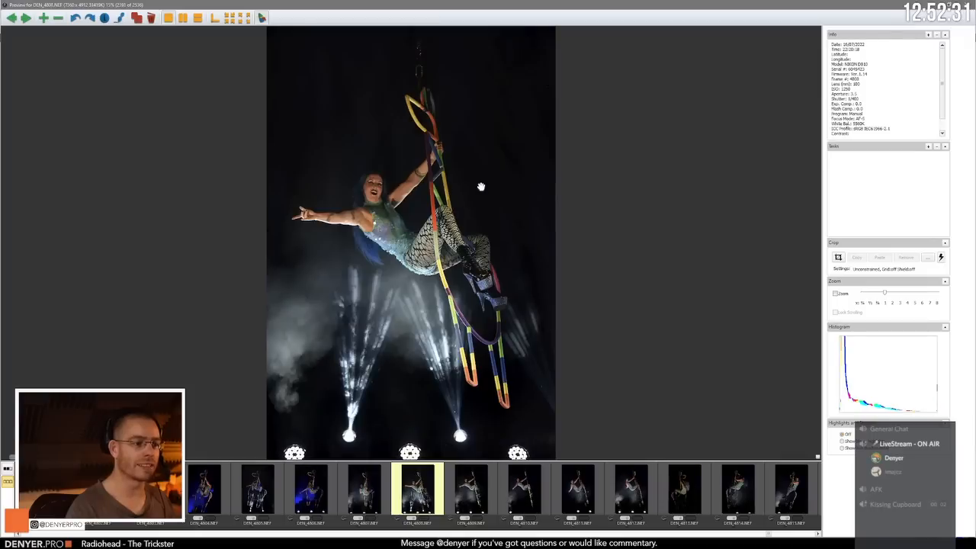
{"action": "key", "text": "Right"}
{"action": "key", "text": "Left"}
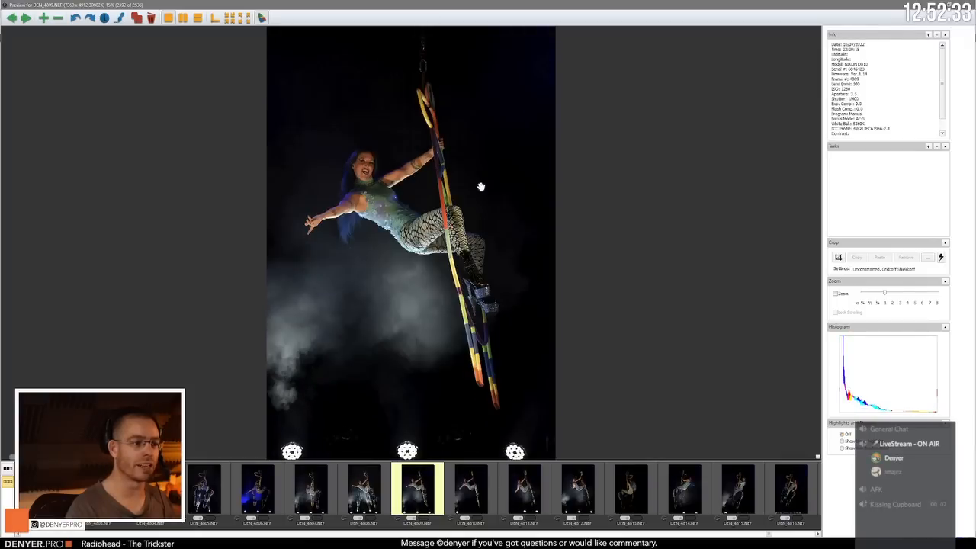
{"action": "key", "text": "Right"}
{"action": "key", "text": "Right"}
Step: Compare DEN_4810.NEF back and forth with the neighbouring outstretched-arm frames, ending on DEN_4810.NEF
{"action": "key", "text": "Right"}
{"action": "key", "text": "Left"}
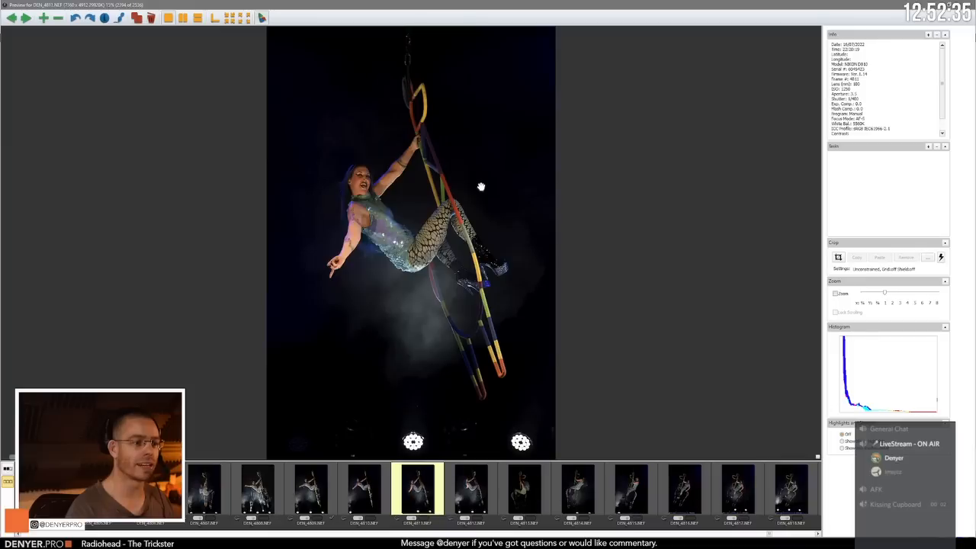
{"action": "key", "text": "Left"}
{"action": "key", "text": "Left"}
{"action": "key", "text": "Right"}
{"action": "key", "text": "Right"}
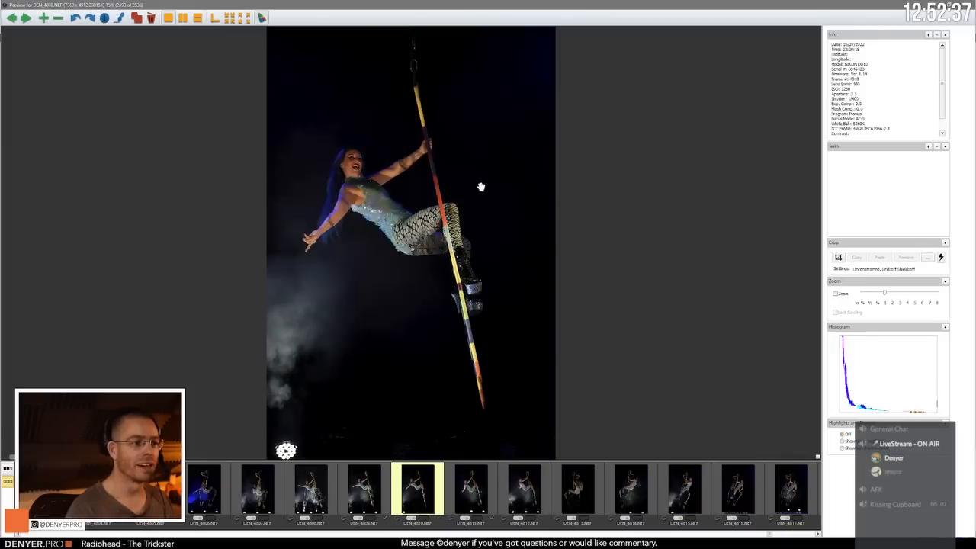
{"action": "key", "text": "Left"}
{"action": "key", "text": "Left"}
Step: Review the seated swings from DEN_4810.NEF past DEN_4814.NEF and DEN_4815.NEF to DEN_4818.NEF
{"action": "key", "text": "Right"}
{"action": "key", "text": "Right"}
{"action": "key", "text": "Right"}
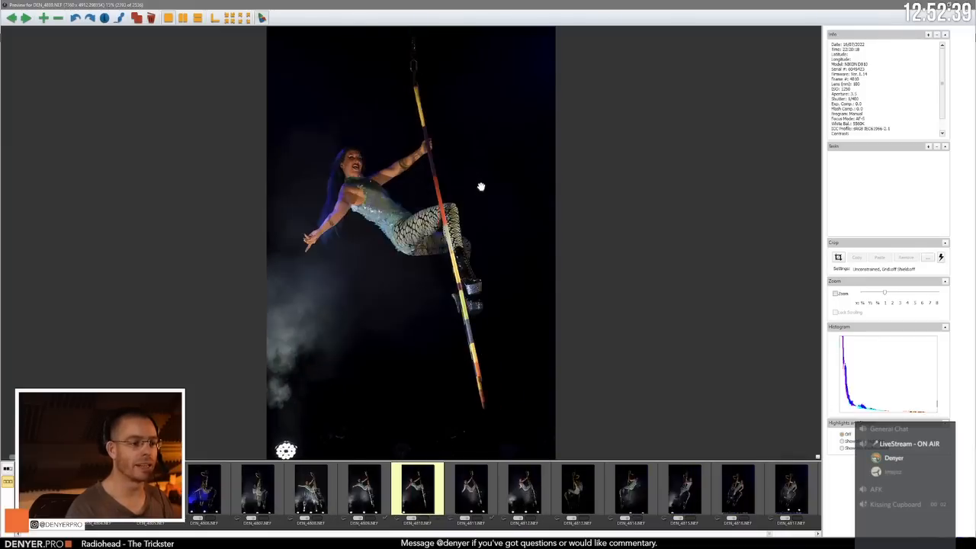
{"action": "key", "text": "Right"}
{"action": "key", "text": "Right"}
{"action": "key", "text": "Right"}
{"action": "key", "text": "Right"}
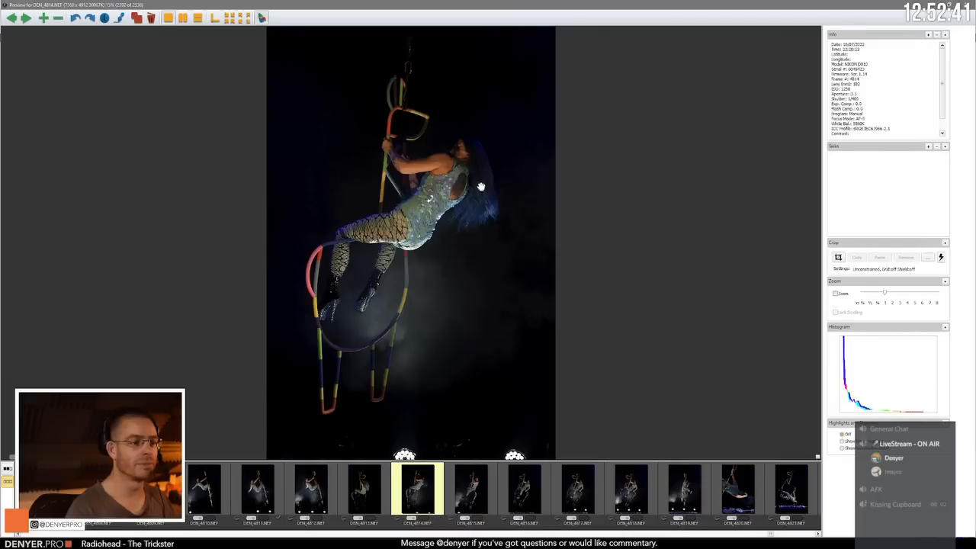
{"action": "key", "text": "Left"}
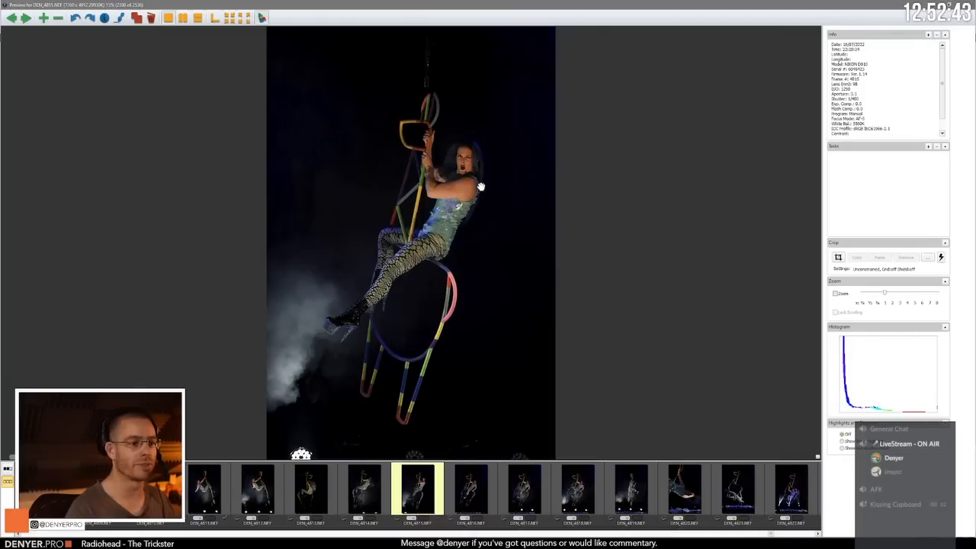
{"action": "key", "text": "Right"}
{"action": "key", "text": "Right"}
{"action": "key", "text": "Right"}
{"action": "key", "text": "Right"}
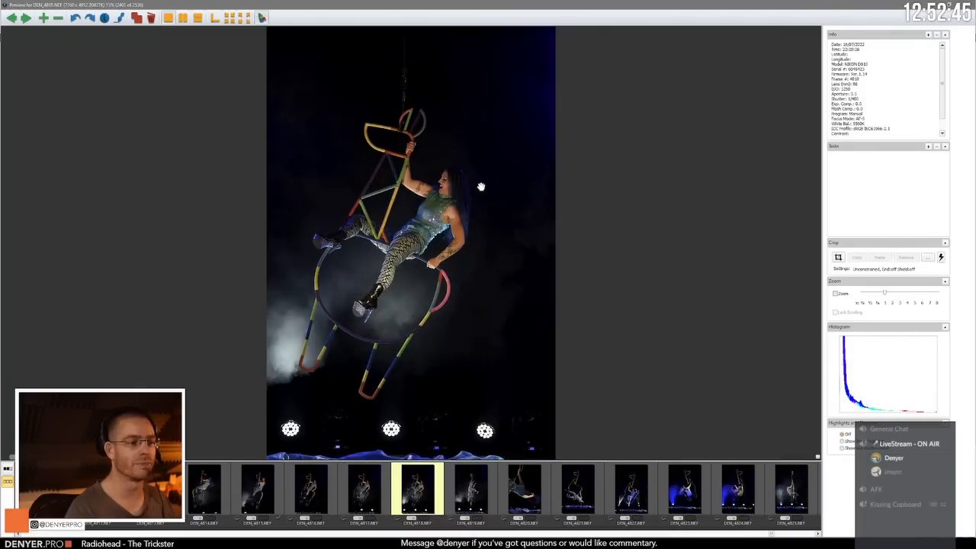
Step: Review the frames from DEN_4818.NEF past the white-beam DEN_4822.NEF and side view DEN_4825.NEF to DEN_4829.NEF
{"action": "key", "text": "Right"}
{"action": "key", "text": "Right"}
{"action": "key", "text": "Right"}
{"action": "key", "text": "Right"}
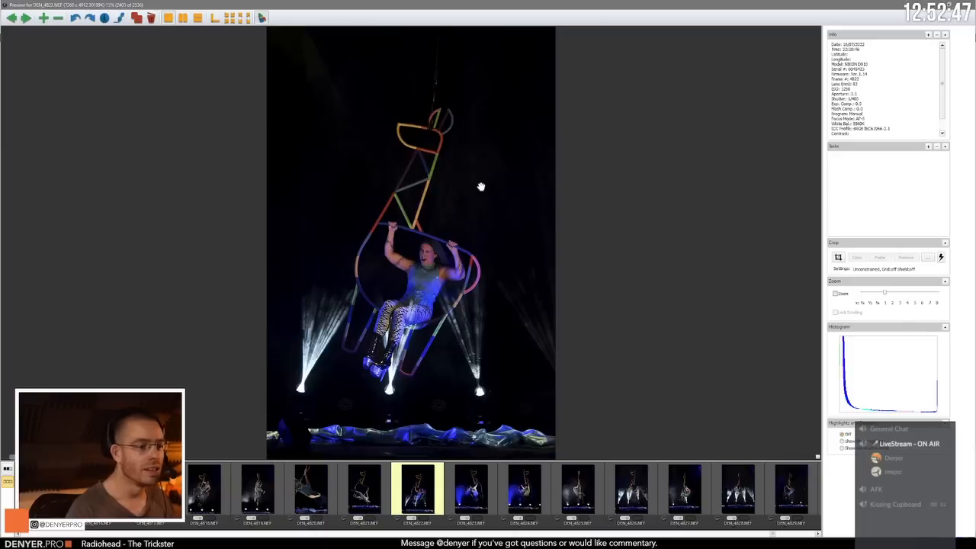
{"action": "key", "text": "Right"}
{"action": "key", "text": "Right"}
{"action": "key", "text": "Right"}
{"action": "key", "text": "Right"}
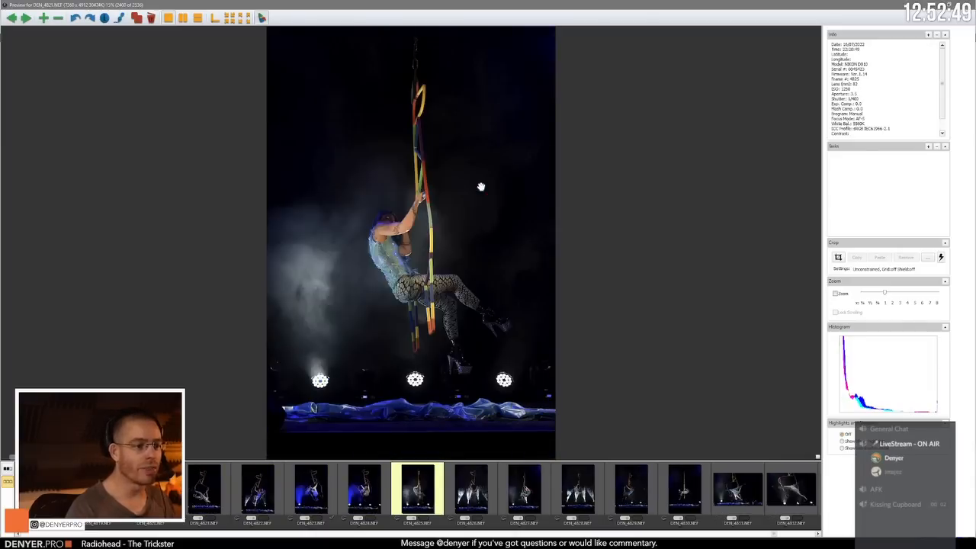
{"action": "key", "text": "Right"}
{"action": "key", "text": "Right"}
{"action": "key", "text": "Right"}
{"action": "key", "text": "Right"}
{"action": "key", "text": "Right"}
{"action": "key", "text": "Right"}
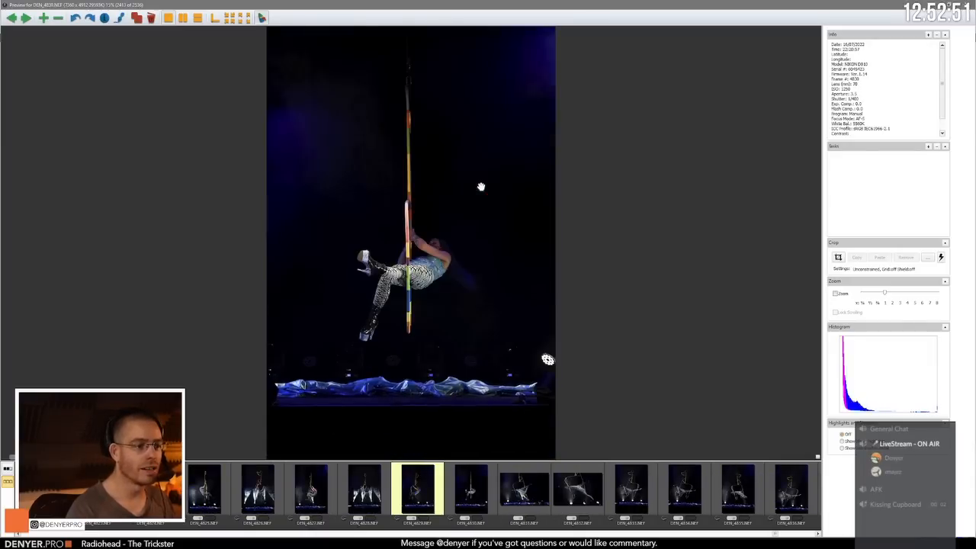
Step: Review the frames from DEN_4829.NEF past the inverted DEN_4835.NEF and blue-lit DEN_4838.NEF to the stretched-out DEN_4839.NEF
{"action": "key", "text": "Right"}
{"action": "key", "text": "Right"}
{"action": "key", "text": "Right"}
{"action": "key", "text": "Right"}
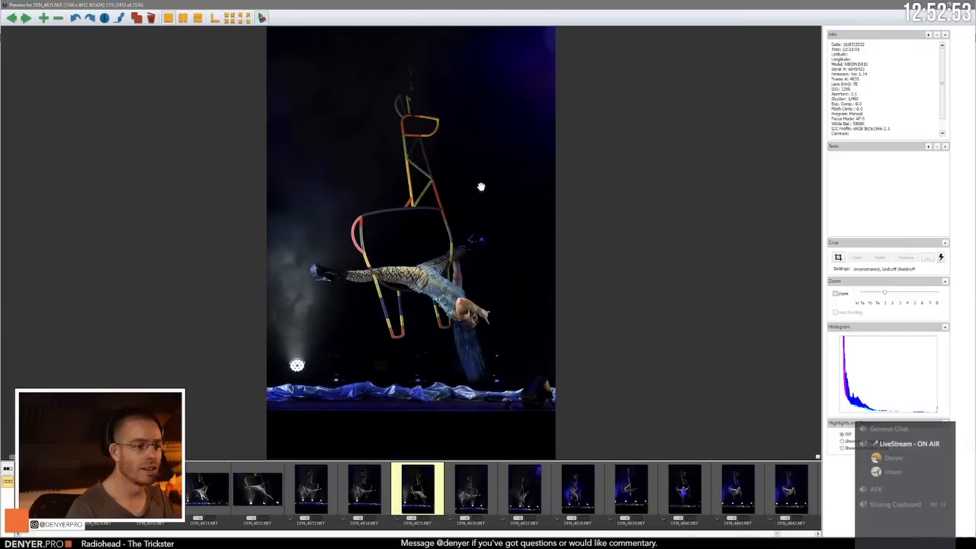
{"action": "key", "text": "Right"}
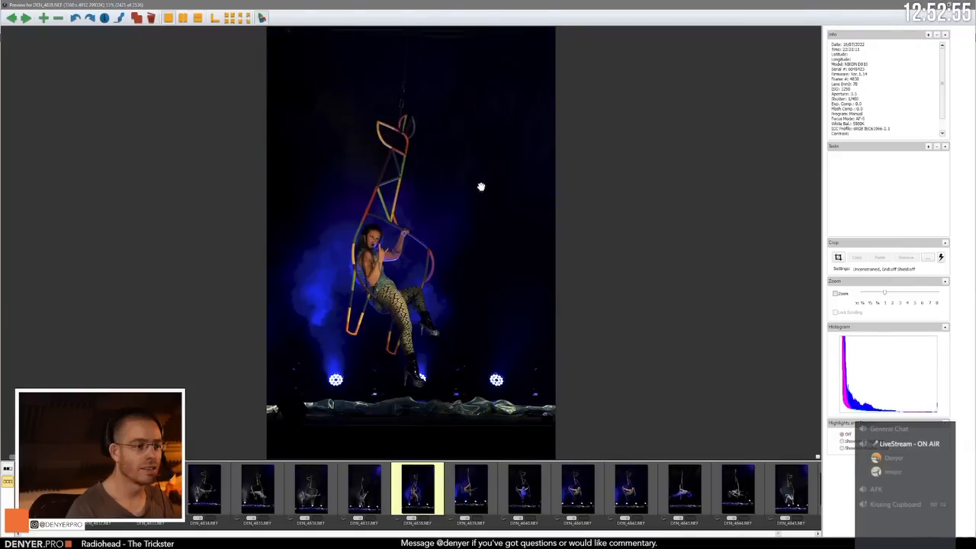
{"action": "key", "text": "Right"}
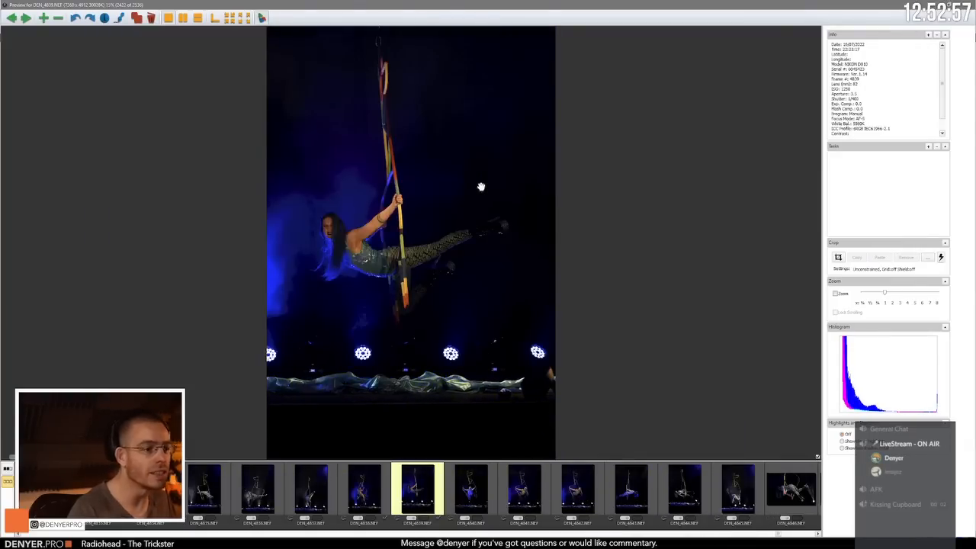
Step: Compare the blue-lit frames DEN_4840.NEF and DEN_4841.NEF and advance to the horizontal pose DEN_4844.NEF
{"action": "key", "text": "Right"}
{"action": "key", "text": "Right"}
{"action": "key", "text": "Left"}
{"action": "key", "text": "Right"}
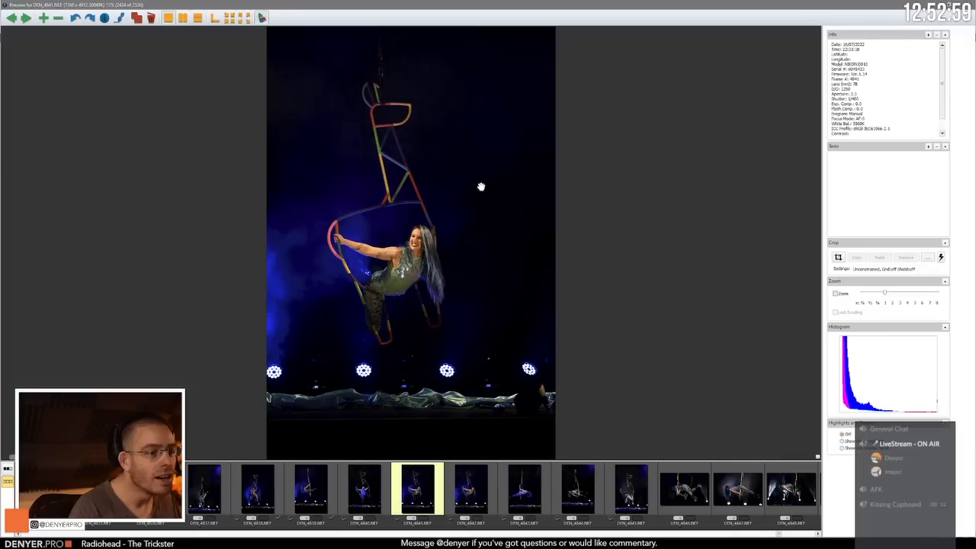
{"action": "key", "text": "Right"}
Step: Compare the horizontal pose DEN_4844.NEF with the frame before it and advance to the forward-reaching pose DEN_4845.NEF
{"action": "key", "text": "Right"}
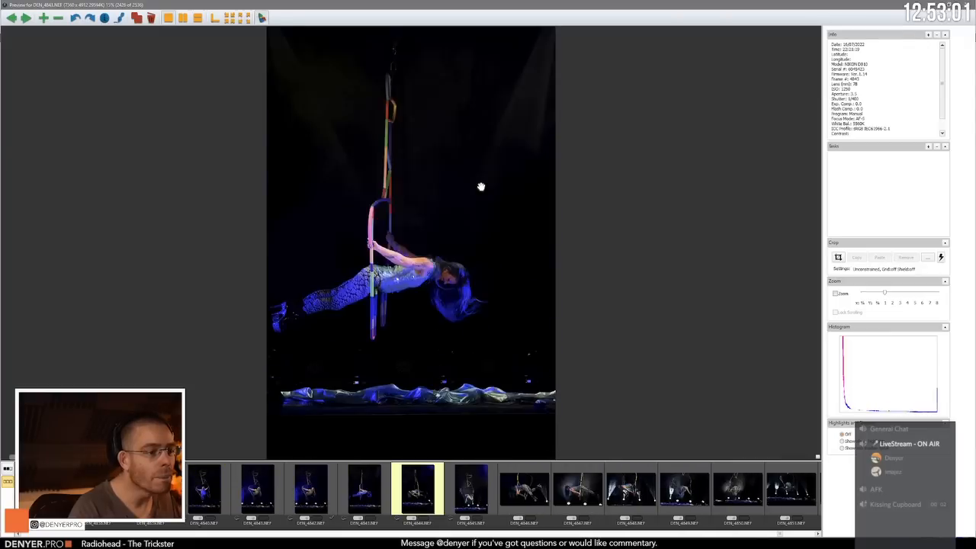
{"action": "key", "text": "Left"}
Step: Compare DEN_4845.NEF with the next frame, inspect the performer at 100% zoom, and return to the full view
{"action": "key", "text": "Right"}
{"action": "key", "text": "Right"}
{"action": "key", "text": "Right"}
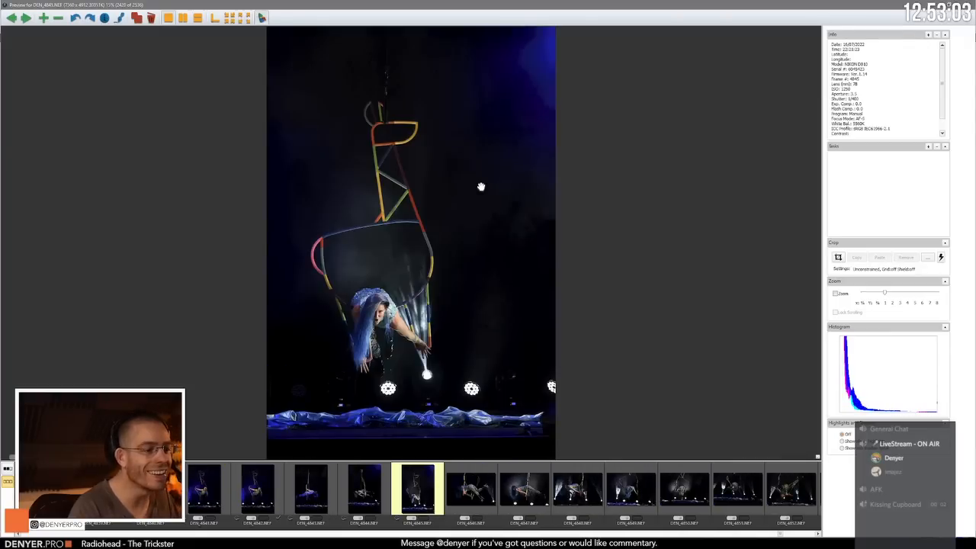
{"action": "key", "text": "Right"}
{"action": "key", "text": "Left"}
{"action": "key", "text": "z"}
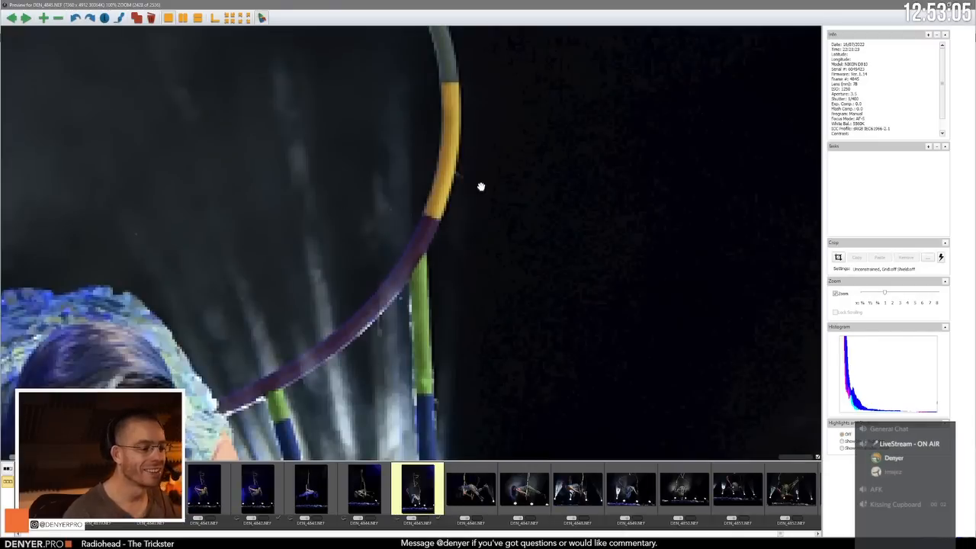
{"action": "left_click_drag", "start_coordinate": [404, 331], "coordinate": [581, 141]}
{"action": "key", "text": "z"}
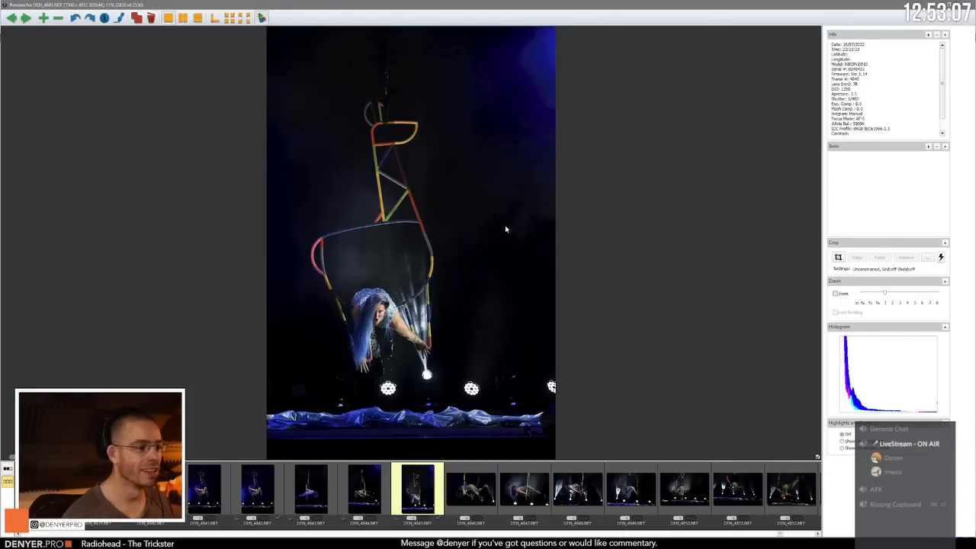
Step: Review the landscape close-ups of the face-down chair pose from DEN_4846.NEF to the white-beam DEN_4848.NEF
{"action": "key", "text": "Right"}
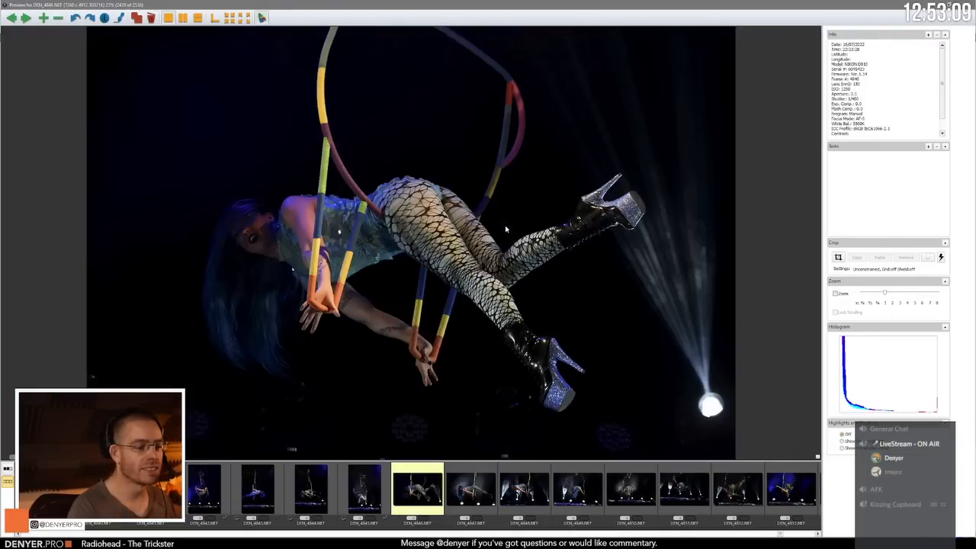
{"action": "key", "text": "Right"}
{"action": "key", "text": "Right"}
{"action": "key", "text": "Right"}
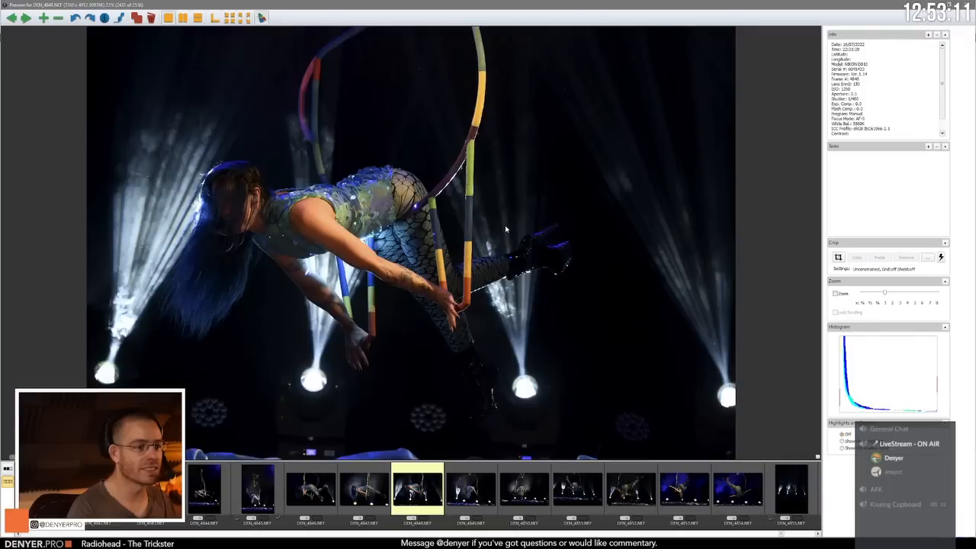
Step: Compare the face-down chair pose DEN_4847.NEF with DEN_4848.NEF and advance to the wide white-beam frame DEN_4851.NEF
{"action": "key", "text": "Left"}
{"action": "key", "text": "Left"}
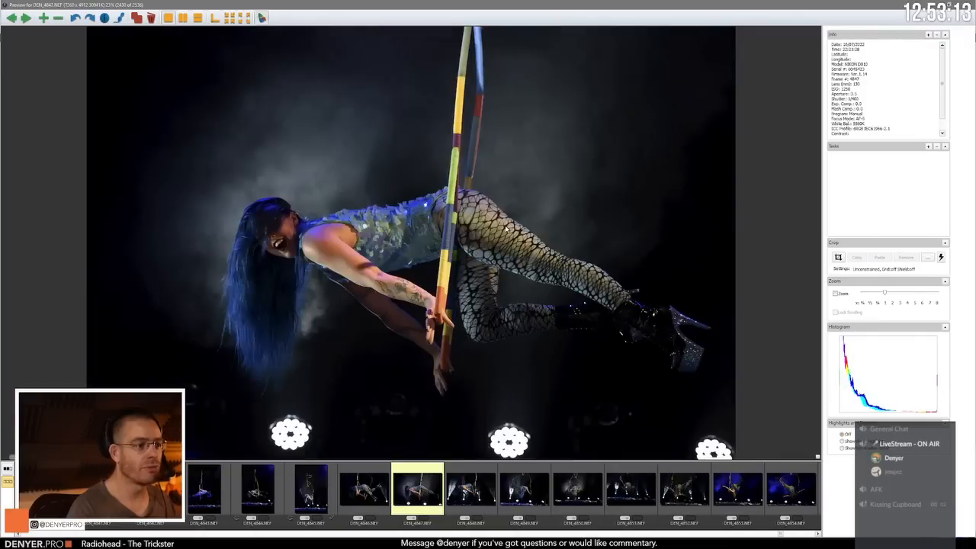
{"action": "key", "text": "Right"}
{"action": "key", "text": "Right"}
{"action": "key", "text": "Right"}
{"action": "key", "text": "Right"}
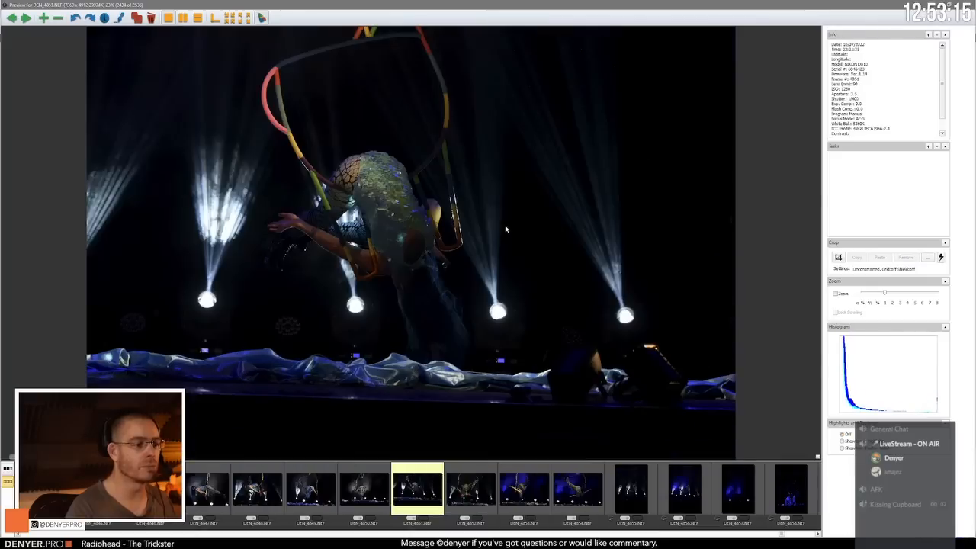
Step: Compare DEN_4851.NEF with the frame before it, then the upside-down poses DEN_4852.NEF and DEN_4853.NEF
{"action": "key", "text": "Left"}
{"action": "key", "text": "Right"}
{"action": "key", "text": "Right"}
{"action": "key", "text": "Right"}
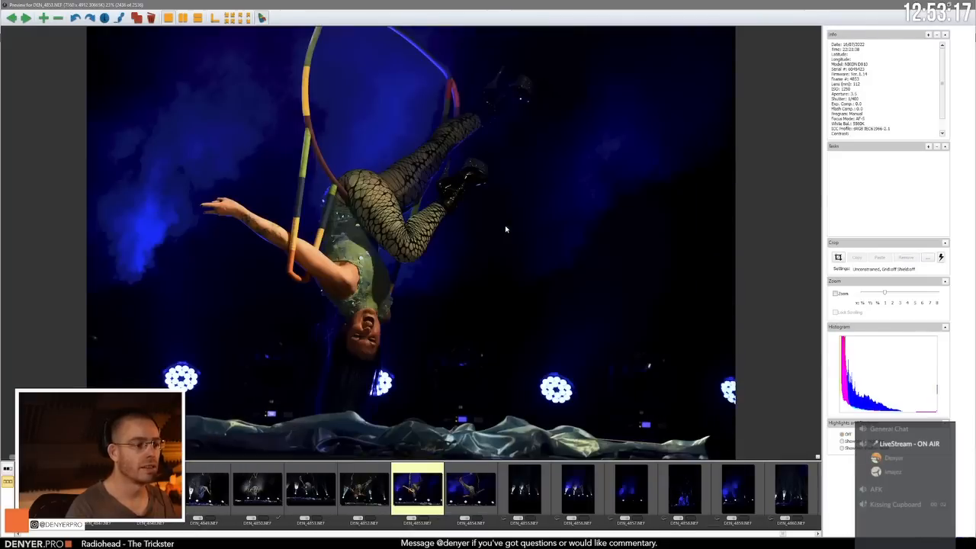
{"action": "key", "text": "Left"}
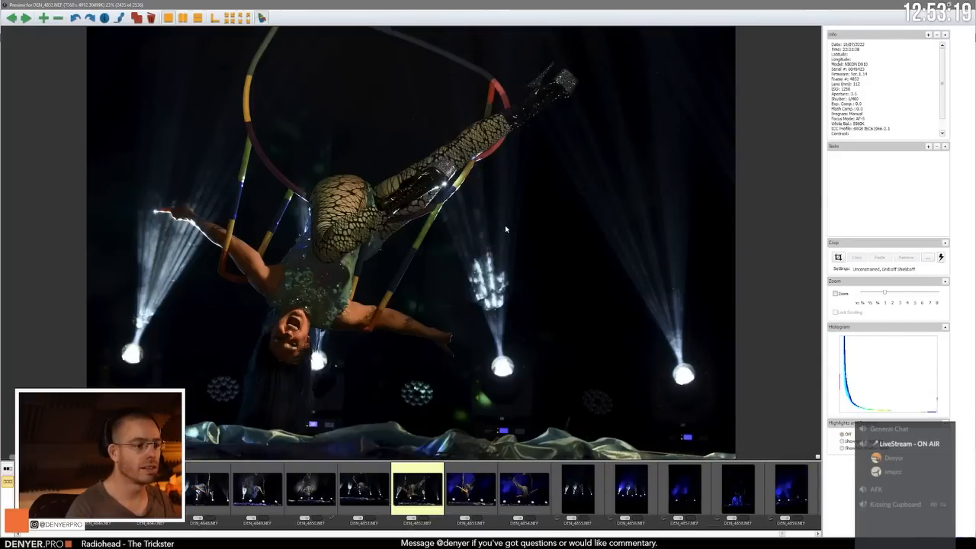
Step: Review the dark portrait frames to DEN_4858.NEF, recheck DEN_4856.NEF, and advance to the floor pose DEN_4860.NEF
{"action": "key", "text": "Right"}
{"action": "key", "text": "Right"}
{"action": "key", "text": "Right"}
{"action": "key", "text": "Right"}
{"action": "key", "text": "Right"}
{"action": "key", "text": "Right"}
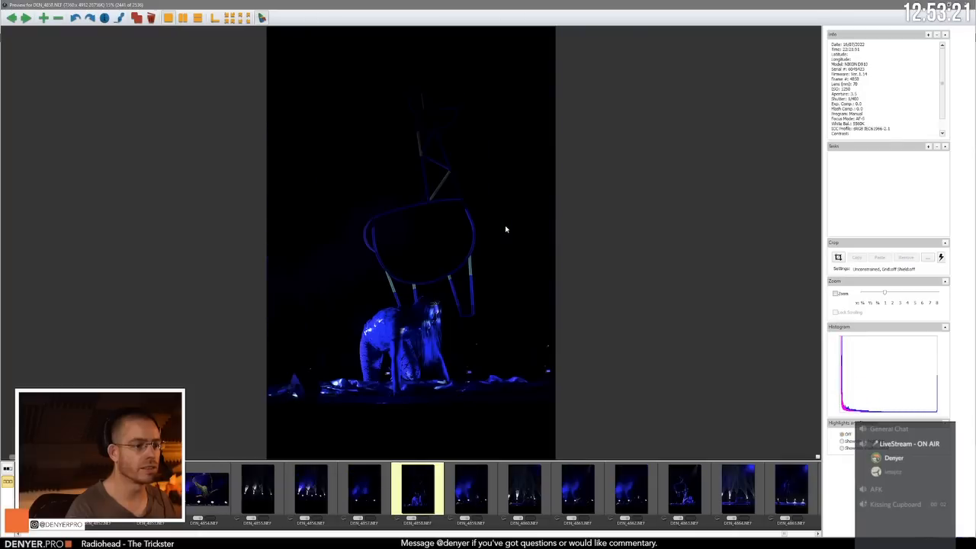
{"action": "key", "text": "Left"}
{"action": "key", "text": "Left"}
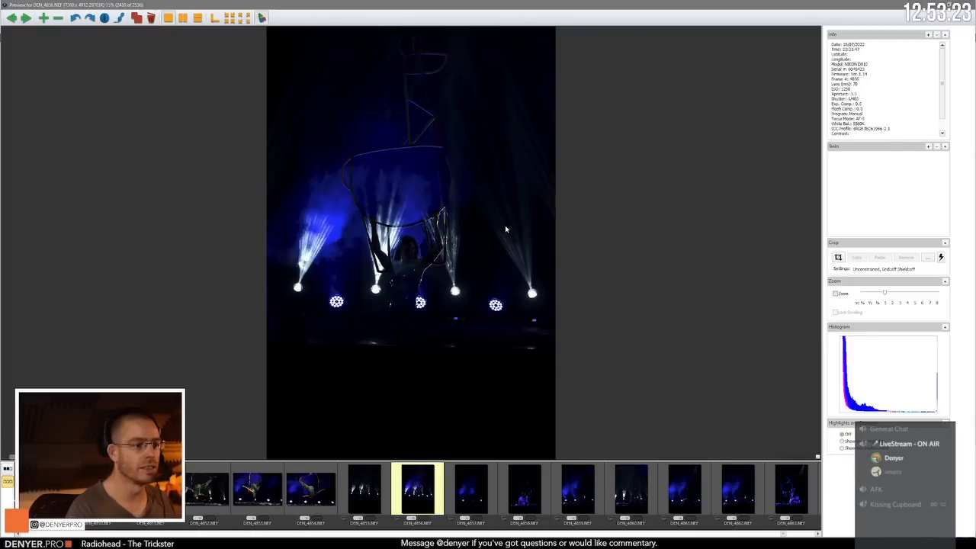
{"action": "key", "text": "Right"}
Step: Compare the floor pose DEN_4860.NEF with its neighbours, including the blue-smoke frame DEN_4862.NEF
{"action": "key", "text": "Right"}
{"action": "key", "text": "Right"}
{"action": "key", "text": "Right"}
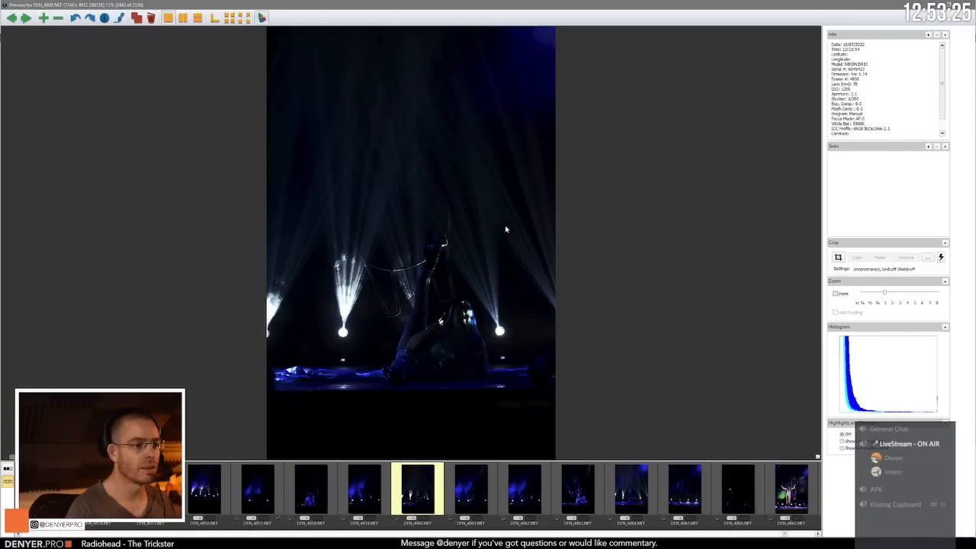
{"action": "key", "text": "Left"}
{"action": "key", "text": "Right"}
{"action": "key", "text": "Right"}
{"action": "key", "text": "Right"}
{"action": "key", "text": "Right"}
{"action": "key", "text": "Left"}
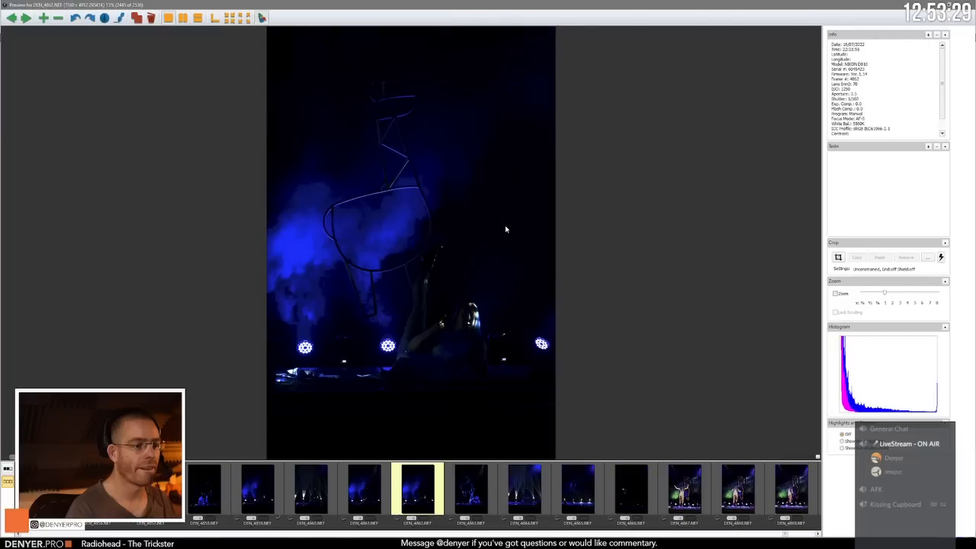
{"action": "key", "text": "Left"}
{"action": "key", "text": "Left"}
Step: Review the remaining blue-lit portrait frames up to the nearly black DEN_4866.NEF
{"action": "key", "text": "Right"}
{"action": "key", "text": "Right"}
{"action": "key", "text": "Right"}
{"action": "key", "text": "Right"}
{"action": "key", "text": "Right"}
Step: Review the performer's standing poses beside the hanging prop, comparing DEN_4873.NEF and DEN_4874.NEF before advancing to DEN_4876.NEF
{"action": "key", "text": "Right"}
{"action": "key", "text": "Right"}
{"action": "key", "text": "Right"}
{"action": "key", "text": "Right"}
{"action": "key", "text": "Right"}
{"action": "key", "text": "Right"}
{"action": "key", "text": "Right"}
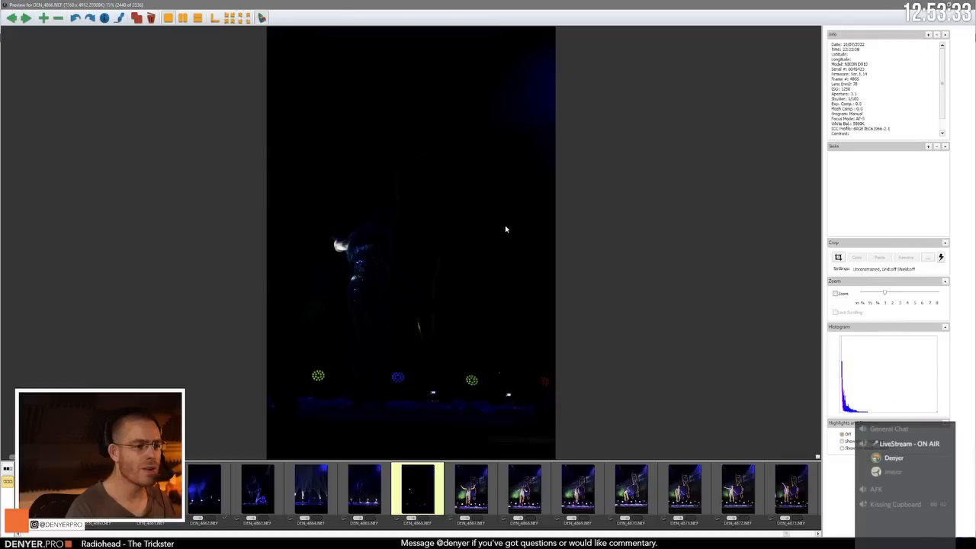
{"action": "key", "text": "Right"}
{"action": "key", "text": "Right"}
{"action": "key", "text": "Right"}
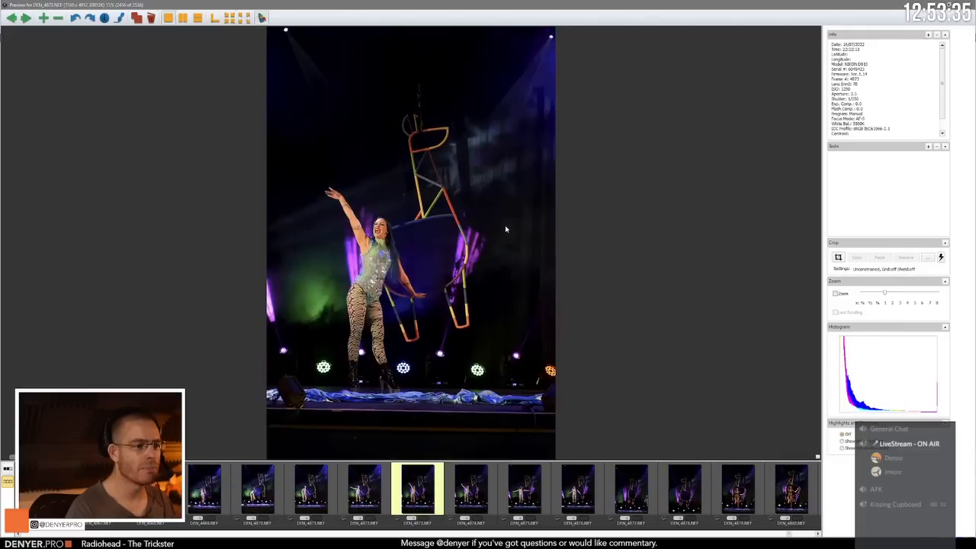
{"action": "key", "text": "Right"}
{"action": "key", "text": "Right"}
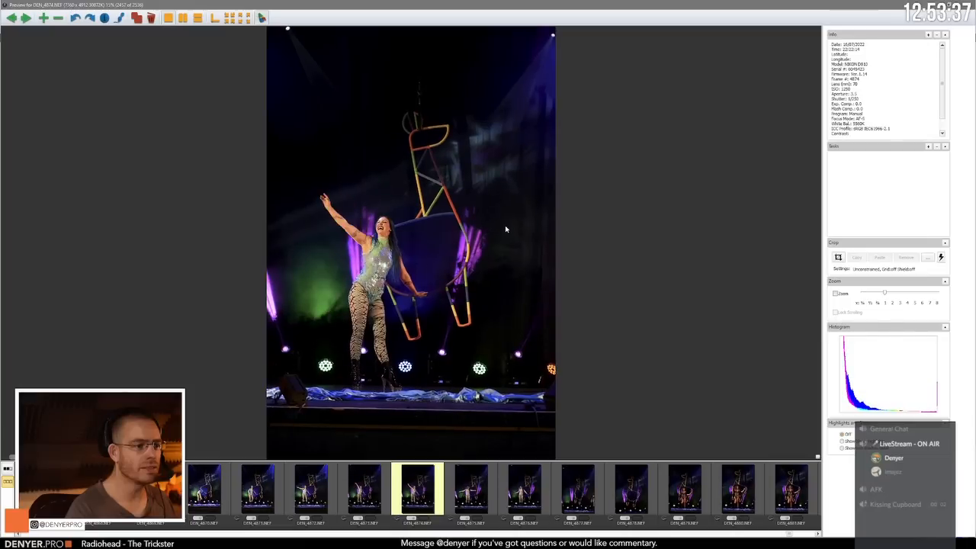
Step: Review the sequin-gown performer posing with the prop around DEN_4880.NEF and advance to the full-cast group shot DEN_4890.NEF
{"action": "key", "text": "Right"}
{"action": "key", "text": "Right"}
{"action": "key", "text": "Right"}
{"action": "key", "text": "Right"}
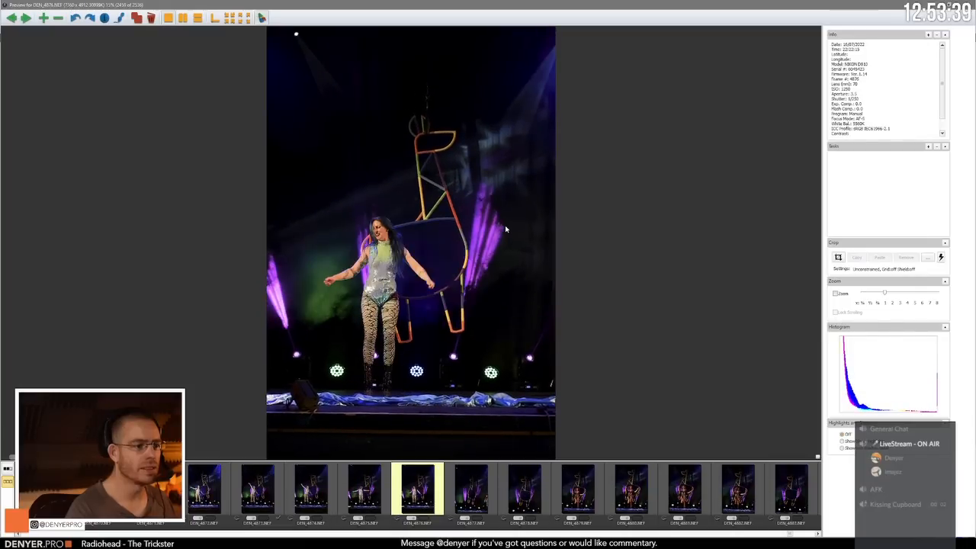
{"action": "key", "text": "Right"}
{"action": "key", "text": "Right"}
{"action": "key", "text": "Right"}
{"action": "key", "text": "Right"}
{"action": "key", "text": "Right"}
{"action": "key", "text": "Right"}
{"action": "key", "text": "Right"}
{"action": "key", "text": "Right"}
{"action": "key", "text": "Right"}
{"action": "key", "text": "Right"}
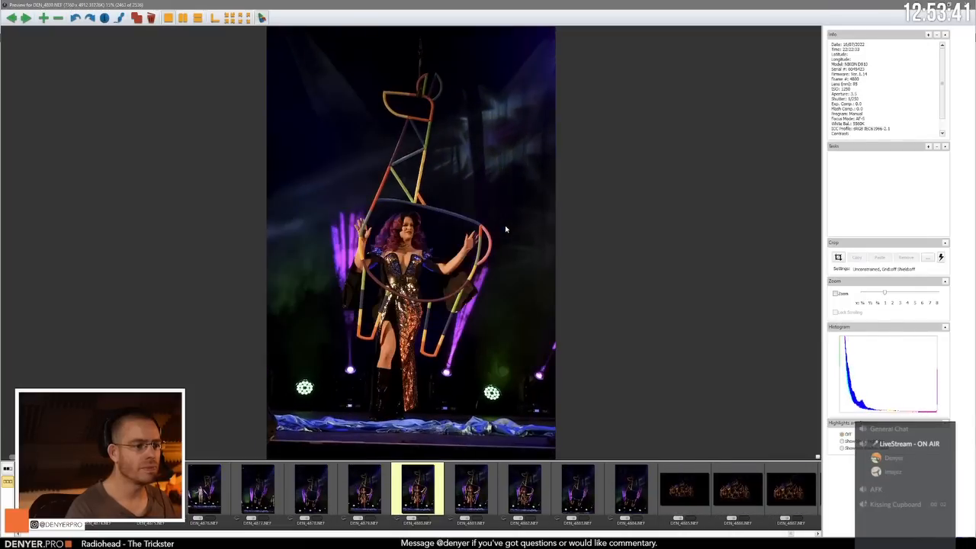
Step: Skim the remaining group and backstage-style close-ups past DEN_4914.NEF toward the end of the set
{"action": "key", "text": "Right"}
{"action": "key", "text": "Right"}
{"action": "key", "text": "Right"}
{"action": "key", "text": "Right"}
{"action": "key", "text": "Right"}
{"action": "key", "text": "Right"}
{"action": "key", "text": "Right"}
{"action": "key", "text": "Right"}
{"action": "key", "text": "Right"}
{"action": "key", "text": "Right"}
{"action": "key", "text": "Right"}
{"action": "key", "text": "Right"}
{"action": "key", "text": "Right"}
{"action": "key", "text": "Right"}
{"action": "key", "text": "Right"}
{"action": "key", "text": "Right"}
{"action": "key", "text": "Right"}
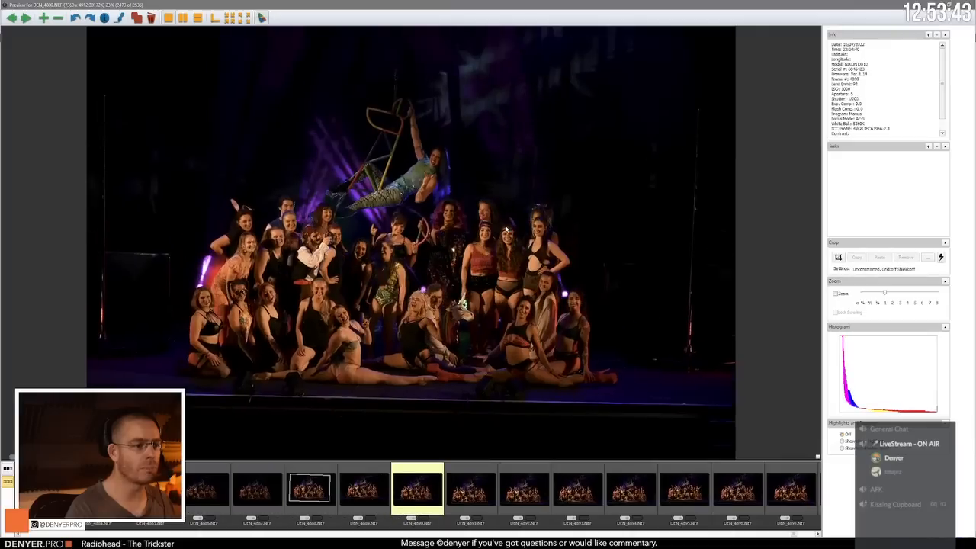
{"action": "key", "text": "Right"}
{"action": "key", "text": "Right"}
{"action": "key", "text": "Right"}
{"action": "key", "text": "Right"}
{"action": "key", "text": "Right"}
{"action": "key", "text": "Right"}
{"action": "key", "text": "Right"}
{"action": "key", "text": "Right"}
{"action": "key", "text": "Right"}
{"action": "key", "text": "Right"}
{"action": "key", "text": "Right"}
{"action": "key", "text": "Right"}
{"action": "key", "text": "Right"}
{"action": "key", "text": "Right"}
{"action": "key", "text": "Right"}
{"action": "key", "text": "Right"}
{"action": "key", "text": "Right"}
{"action": "key", "text": "Right"}
{"action": "key", "text": "Right"}
{"action": "key", "text": "Right"}
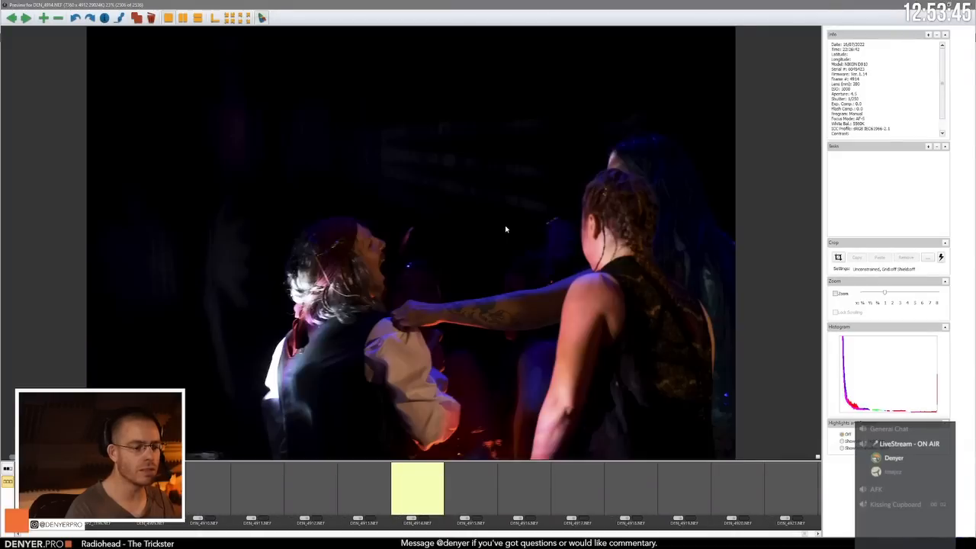
{"action": "key", "text": "Right"}
{"action": "key", "text": "Right"}
{"action": "key", "text": "Right"}
{"action": "key", "text": "Right"}
{"action": "key", "text": "Right"}
{"action": "key", "text": "Right"}
{"action": "key", "text": "Right"}
{"action": "key", "text": "Right"}
{"action": "key", "text": "Right"}
{"action": "key", "text": "Right"}
{"action": "key", "text": "Right"}
{"action": "key", "text": "Right"}
{"action": "key", "text": "Right"}
{"action": "key", "text": "Right"}
{"action": "key", "text": "Right"}
{"action": "key", "text": "Right"}
{"action": "key", "text": "Right"}
{"action": "key", "text": "Right"}
{"action": "key", "text": "Right"}
{"action": "key", "text": "Right"}
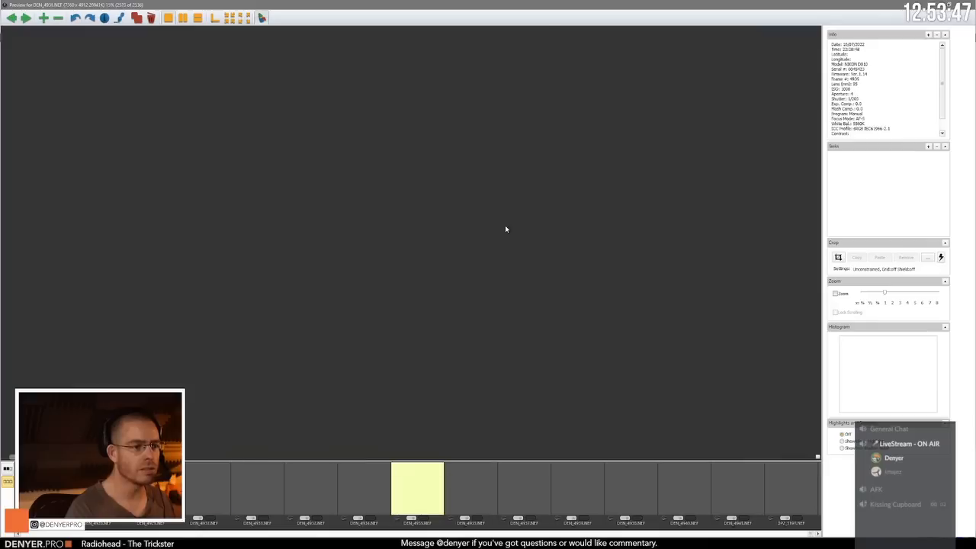
Step: Check the blue-lit prop frame DP2_3198.NEF near the end of the set and close the preview
{"action": "key", "text": "Left"}
{"action": "key", "text": "Left"}
{"action": "key", "text": "Left"}
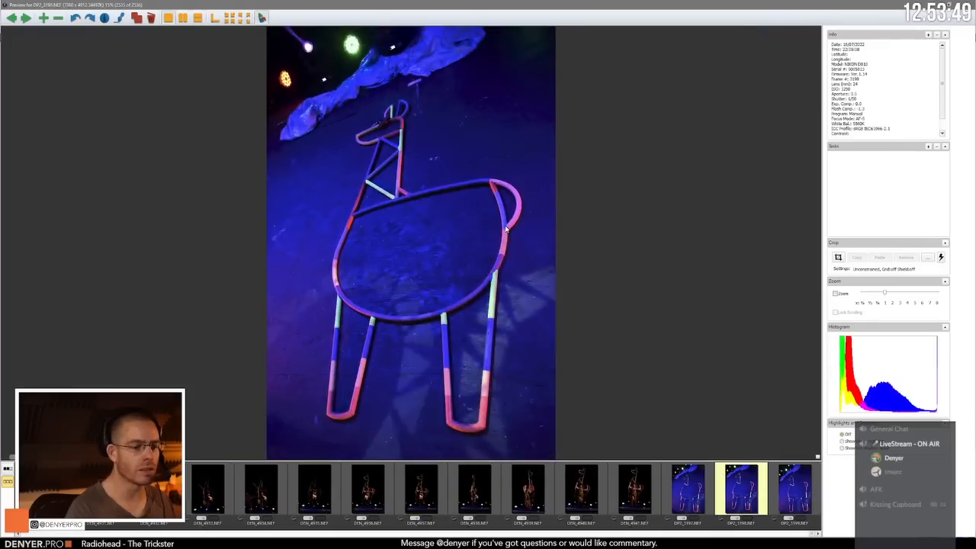
{"action": "key", "text": "Escape"}
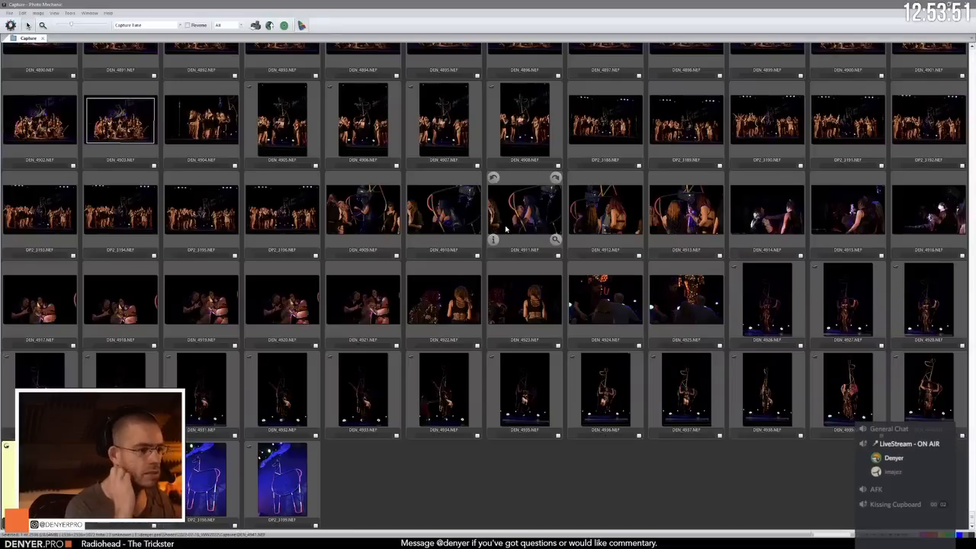
Step: Filter the contact sheet to tagged photos and give them all the orange color class and a 3-star rating
{"action": "left_click", "coordinate": [227, 25]}
{"action": "left_click", "coordinate": [231, 45]}
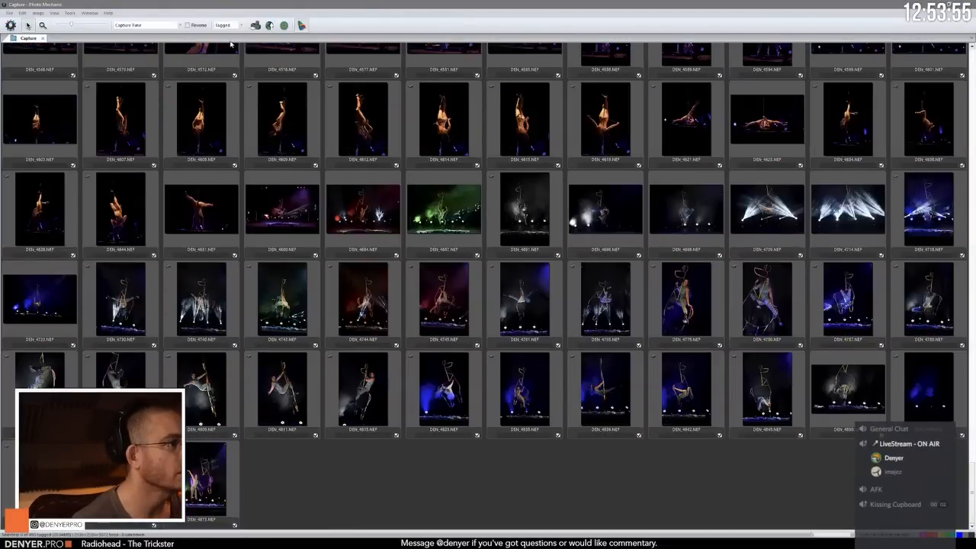
{"action": "key", "text": "ctrl+a"}
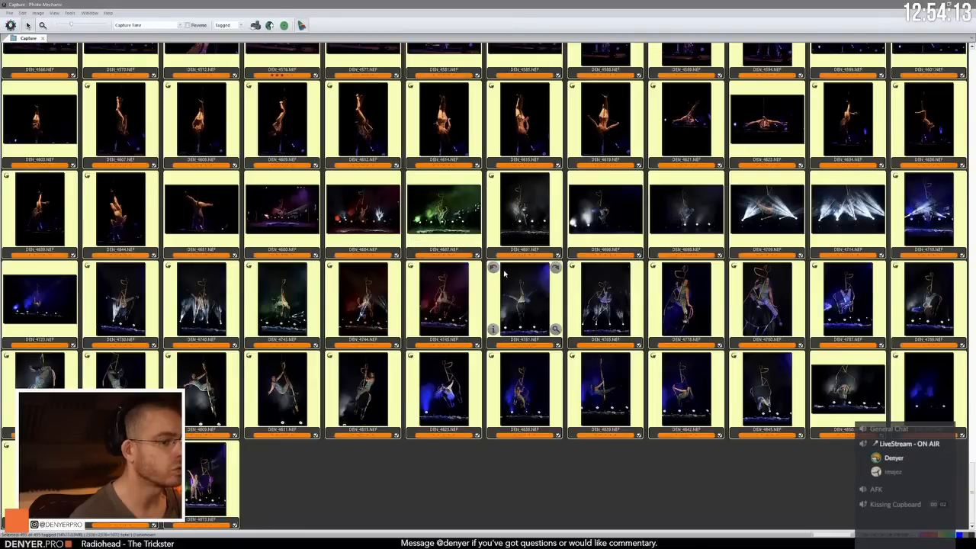
{"action": "left_click", "coordinate": [37, 14]}
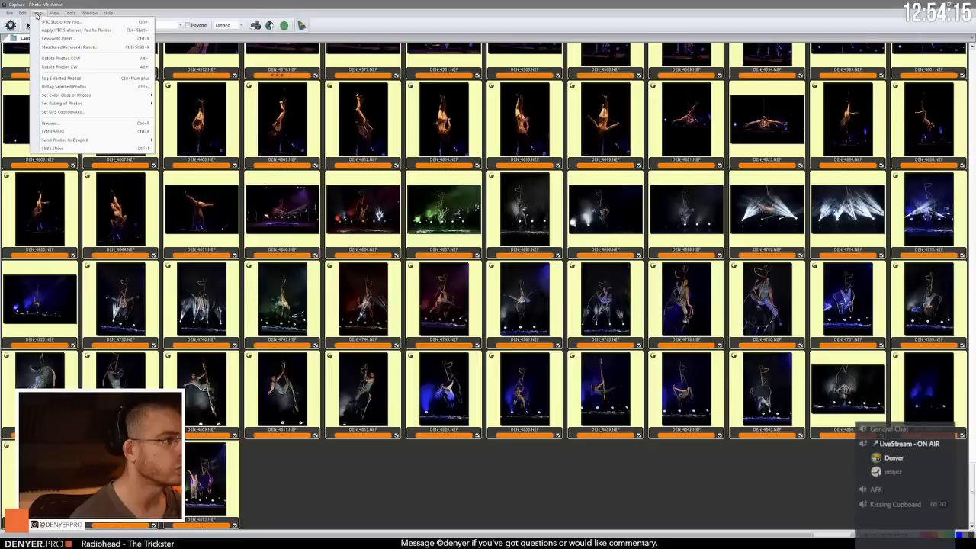
{"action": "mouse_move", "coordinate": [114, 103]}
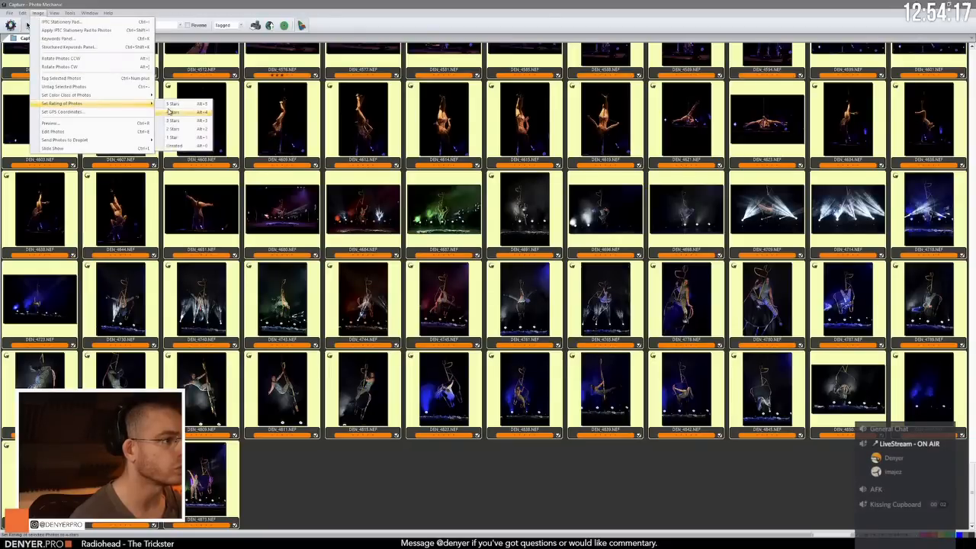
{"action": "left_click", "coordinate": [188, 122]}
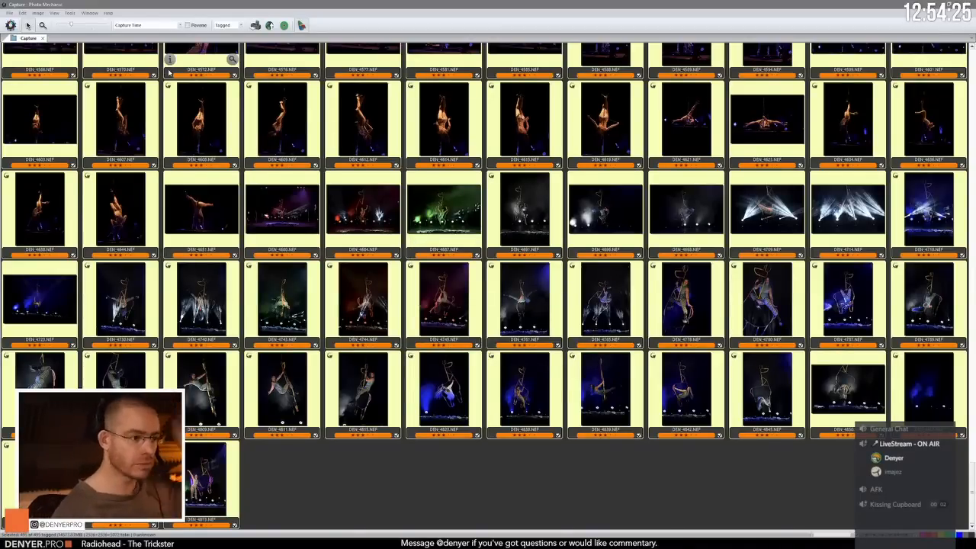
Step: Check the rated tagged photos, show all photos again, and limit the contact sheet to those with a color class
{"action": "scroll", "coordinate": [330, 253], "scroll_direction": "up", "scroll_amount": 10}
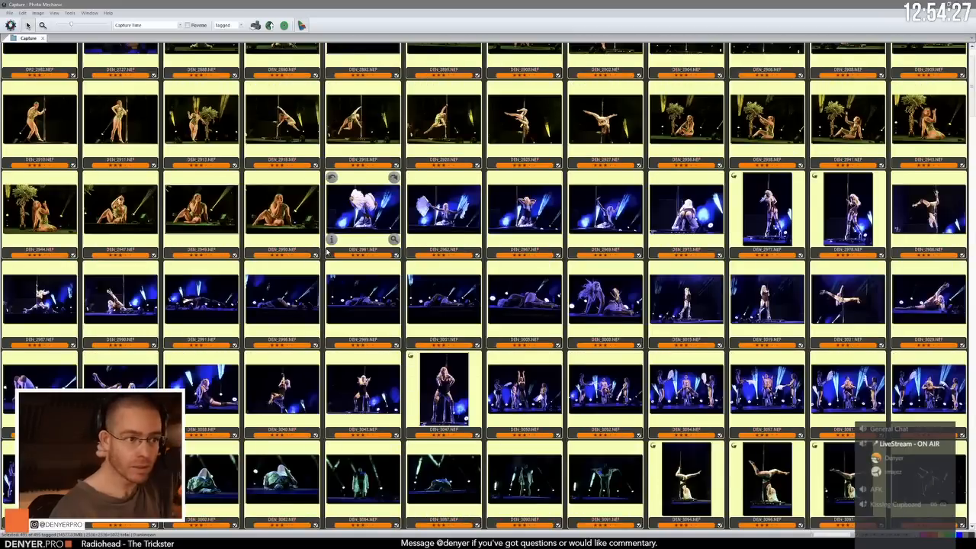
{"action": "scroll", "coordinate": [329, 253], "scroll_direction": "up", "scroll_amount": 1}
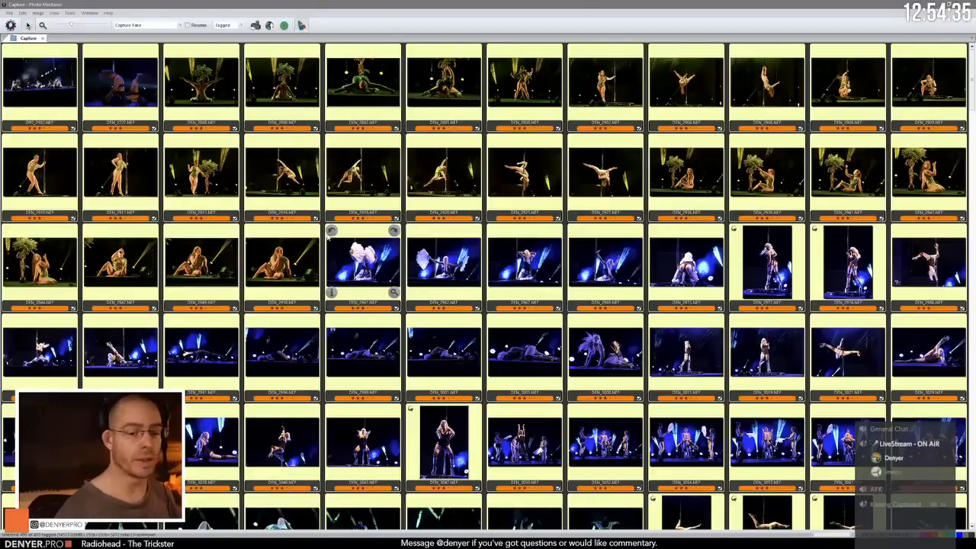
{"action": "left_click", "coordinate": [240, 26]}
{"action": "left_click", "coordinate": [229, 32]}
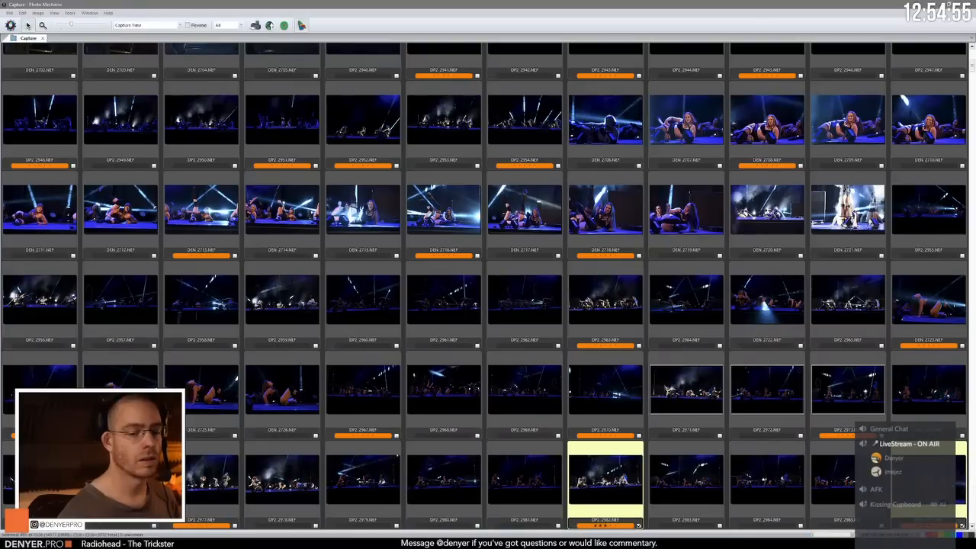
{"action": "left_click", "coordinate": [913, 534]}
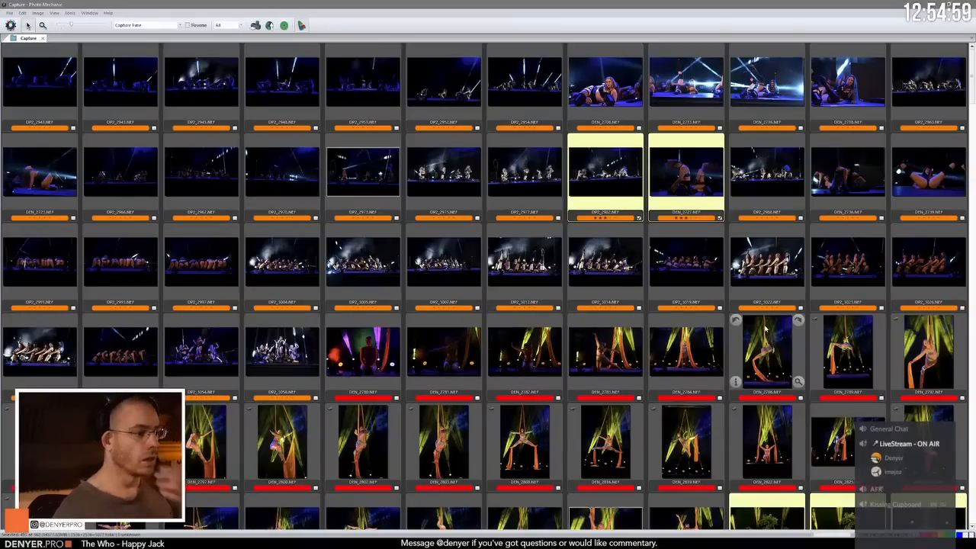
Step: Select the opening group-act and aerial-silks photos that precede the tree act and rate them 3 stars
{"action": "scroll", "coordinate": [763, 328], "scroll_direction": "down", "scroll_amount": 10}
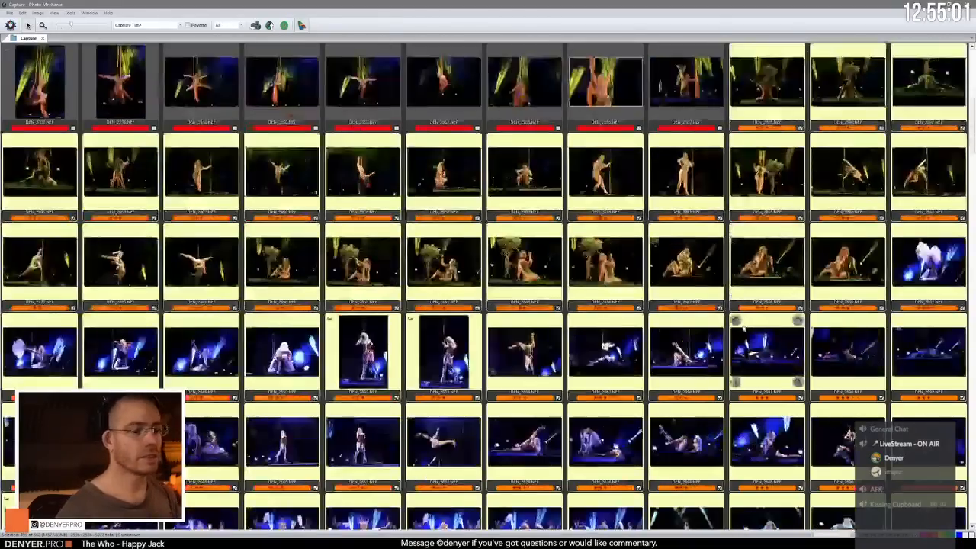
{"action": "scroll", "coordinate": [743, 326], "scroll_direction": "up", "scroll_amount": 3}
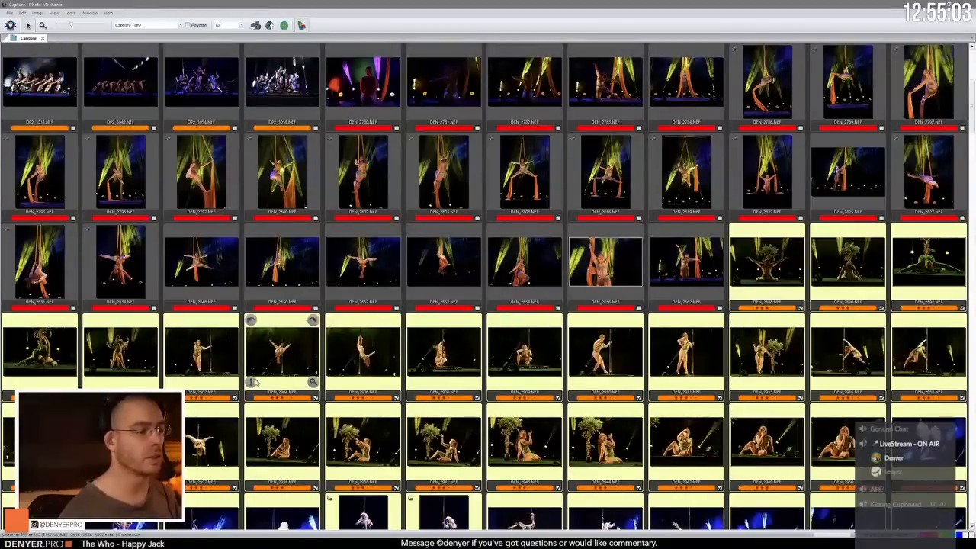
{"action": "scroll", "coordinate": [682, 280], "scroll_direction": "up", "scroll_amount": 3}
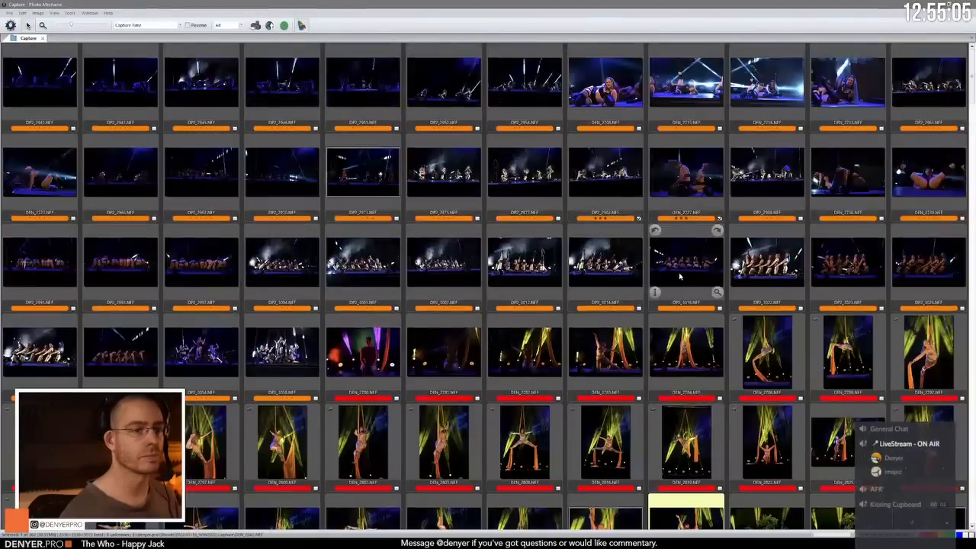
{"action": "key", "text": "ctrl+a"}
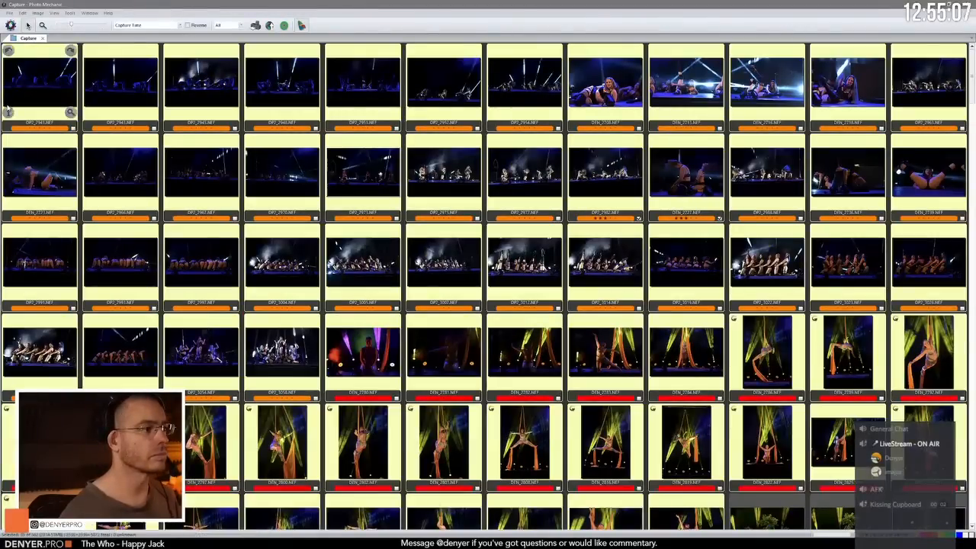
{"action": "left_click", "coordinate": [37, 13]}
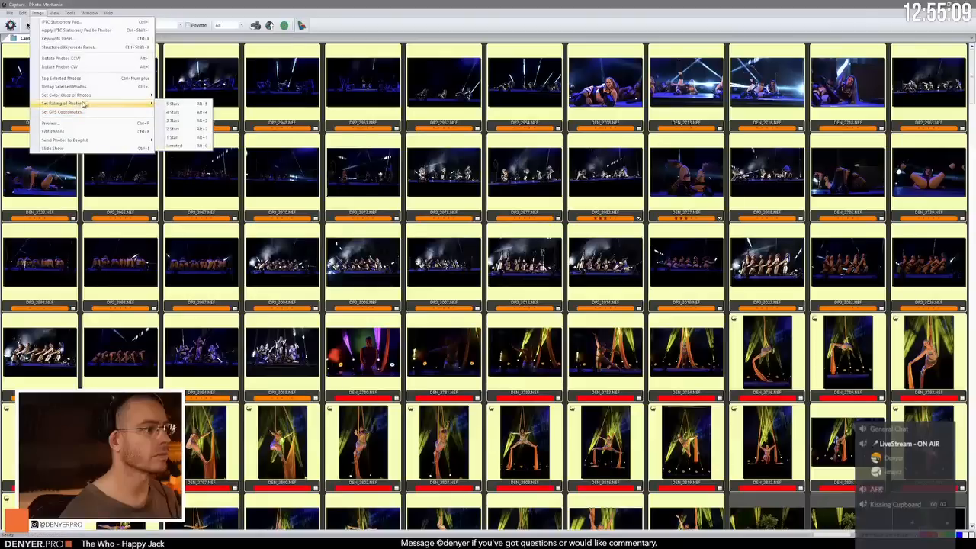
{"action": "left_click", "coordinate": [183, 125]}
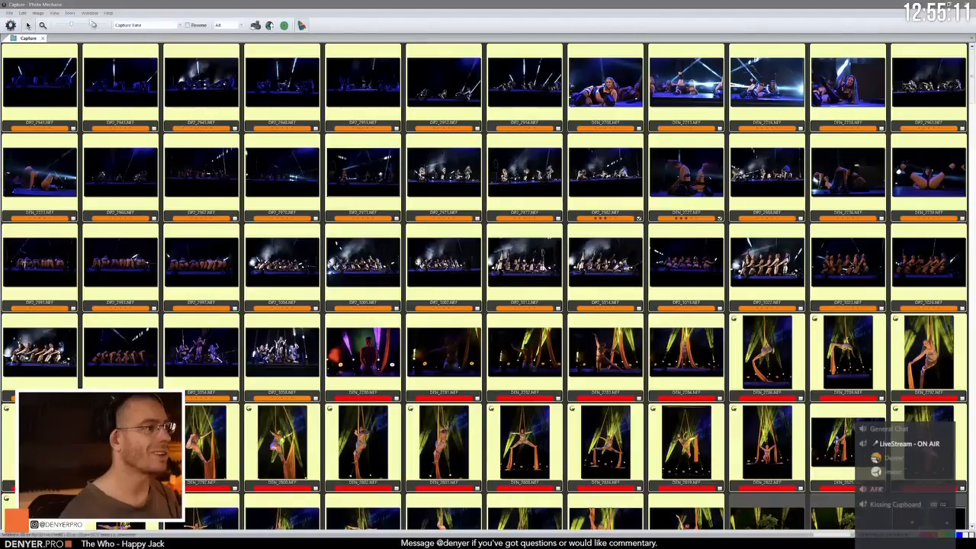
Step: Set one common color class for the selected group-act and aerial-silks photos
{"action": "left_click", "coordinate": [37, 13]}
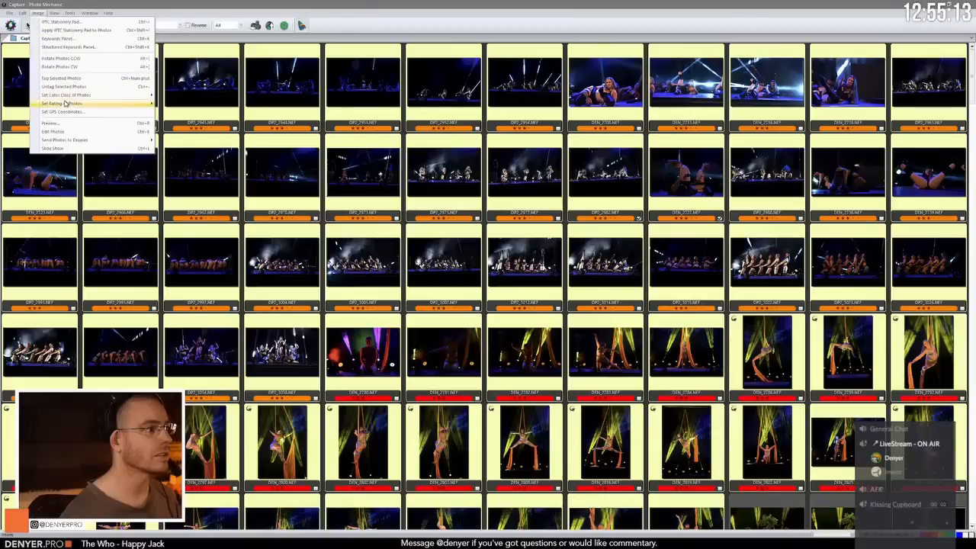
{"action": "mouse_move", "coordinate": [76, 95]}
{"action": "left_click", "coordinate": [200, 113]}
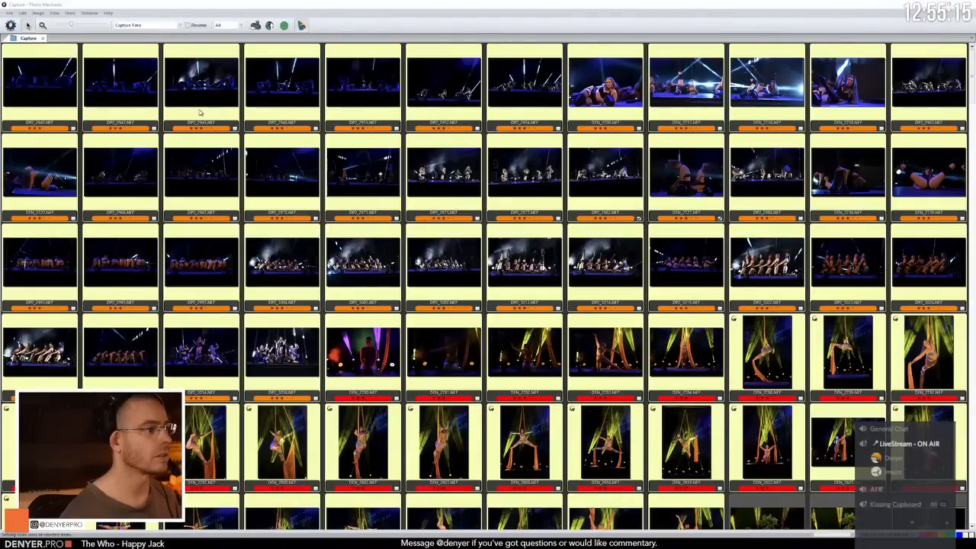
Step: Look through the contact sheet to check the color classes and ratings across the different acts
{"action": "scroll", "coordinate": [333, 201], "scroll_direction": "down", "scroll_amount": 15}
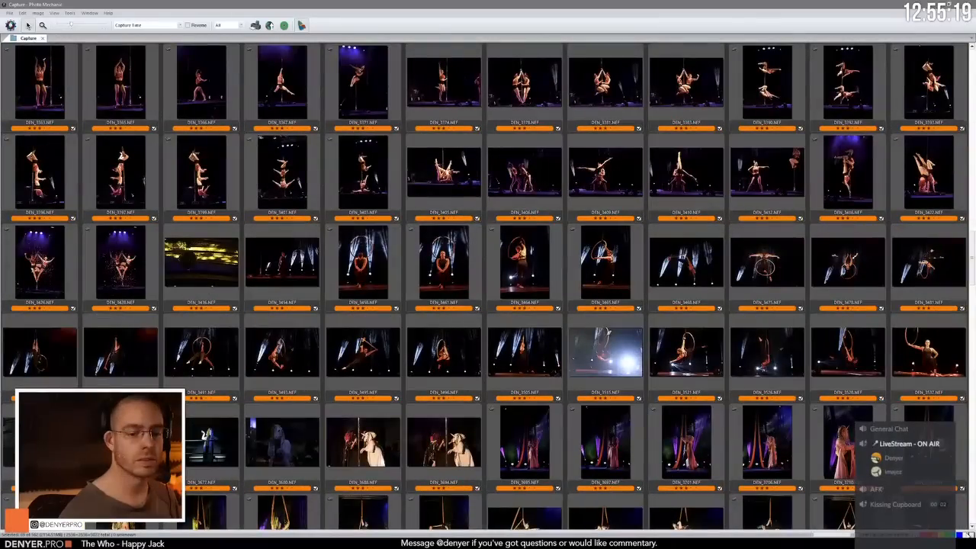
{"action": "scroll", "coordinate": [488, 282], "scroll_direction": "up", "scroll_amount": 10}
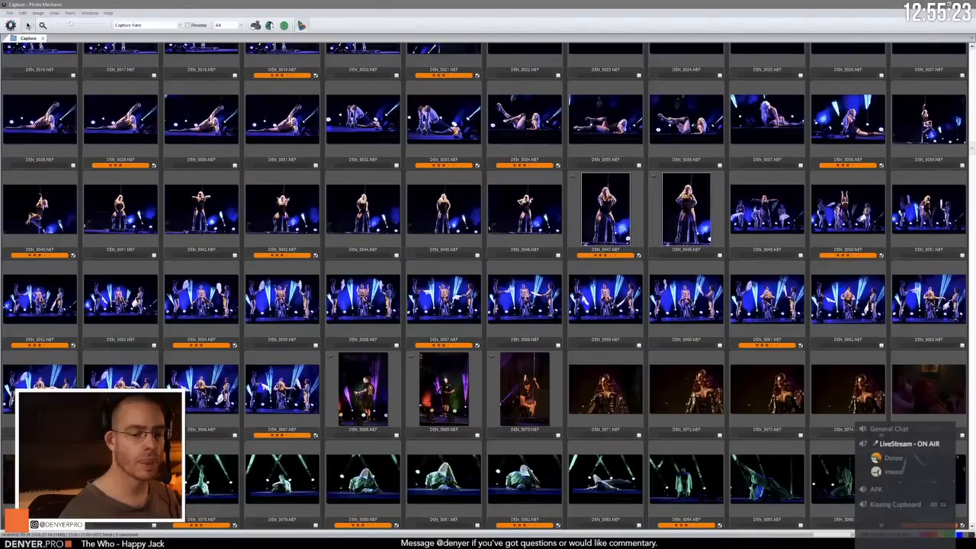
{"action": "scroll", "coordinate": [834, 369], "scroll_direction": "down", "scroll_amount": 5}
{"action": "scroll", "coordinate": [833, 369], "scroll_direction": "down", "scroll_amount": 5}
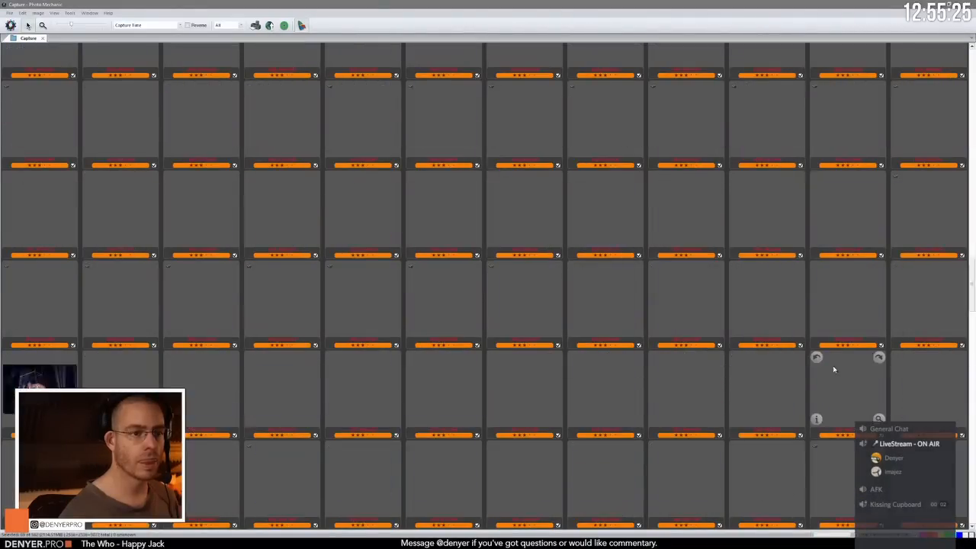
{"action": "scroll", "coordinate": [833, 369], "scroll_direction": "down", "scroll_amount": 5}
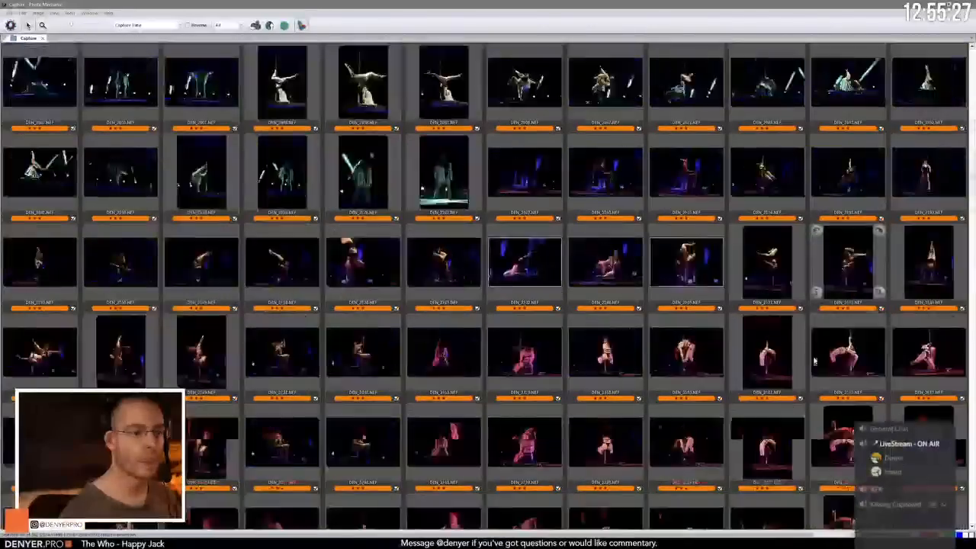
{"action": "scroll", "coordinate": [814, 361], "scroll_direction": "down", "scroll_amount": 5}
{"action": "scroll", "coordinate": [793, 349], "scroll_direction": "down", "scroll_amount": 5}
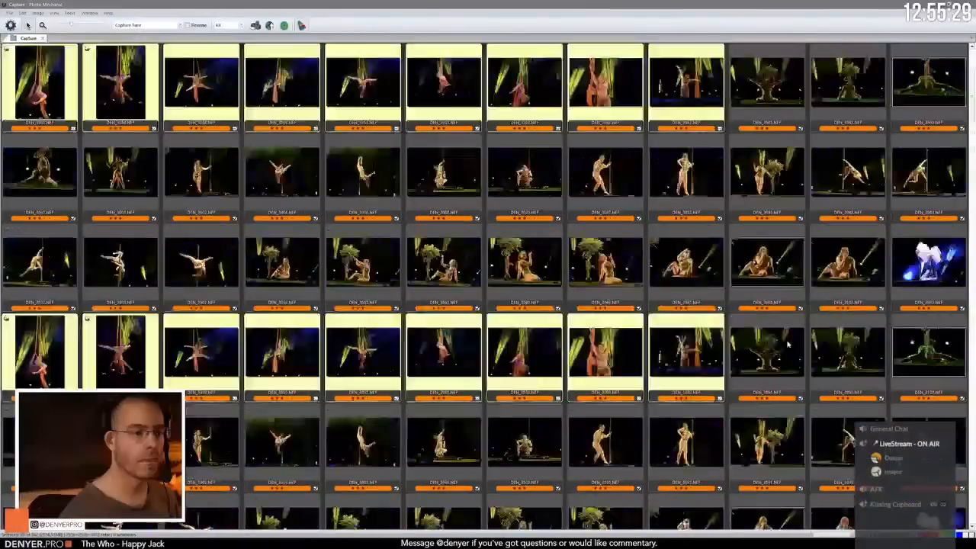
{"action": "scroll", "coordinate": [787, 344], "scroll_direction": "down", "scroll_amount": 5}
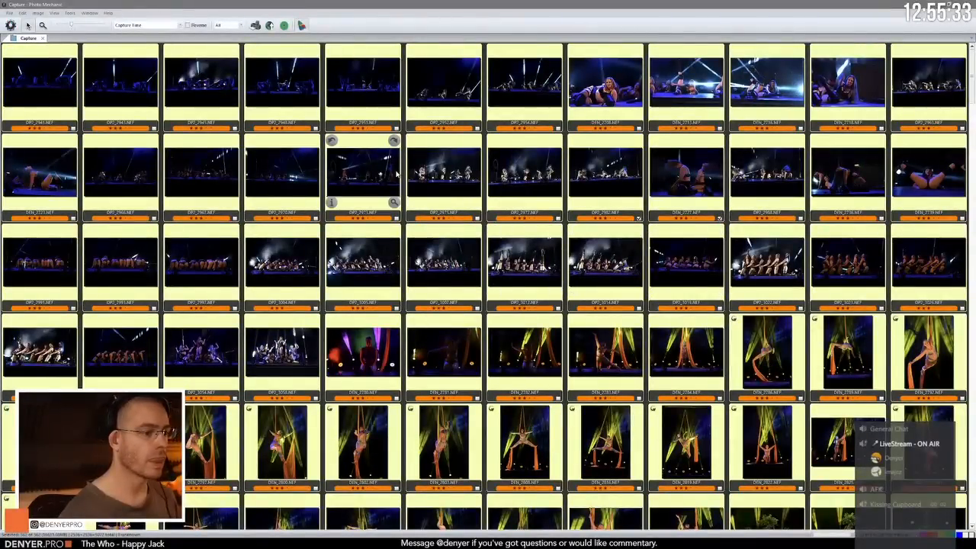
Step: Tag the selected opening group-act and aerial-silks photos, and clear the selection
{"action": "left_click", "coordinate": [28, 16]}
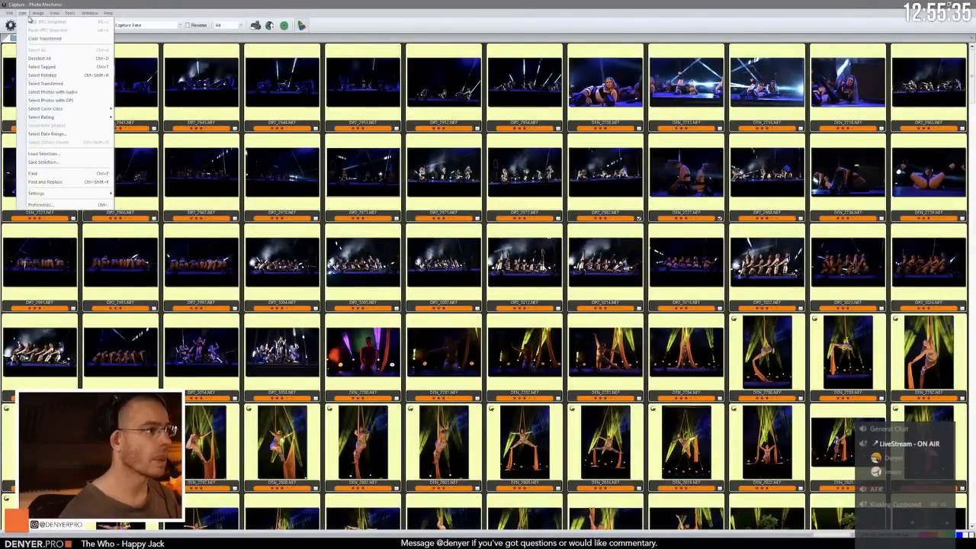
{"action": "left_click", "coordinate": [71, 77]}
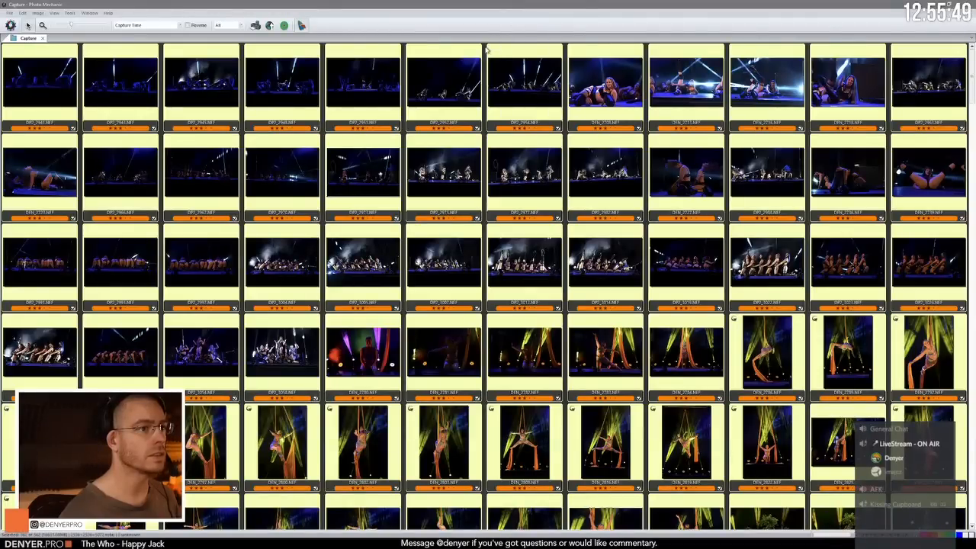
{"action": "left_click", "coordinate": [484, 50]}
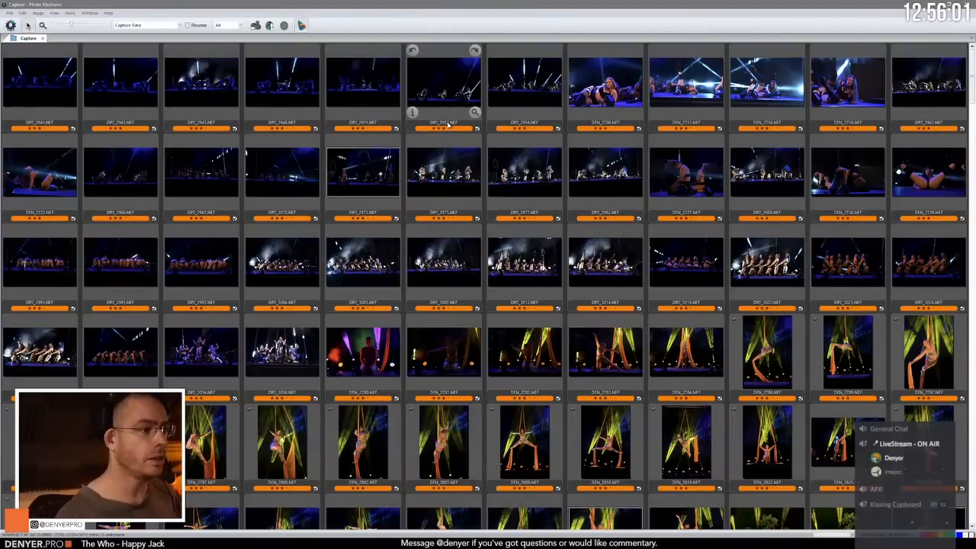
{"action": "key", "text": "ctrl+a"}
{"action": "key", "text": "ctrl+shift+s"}
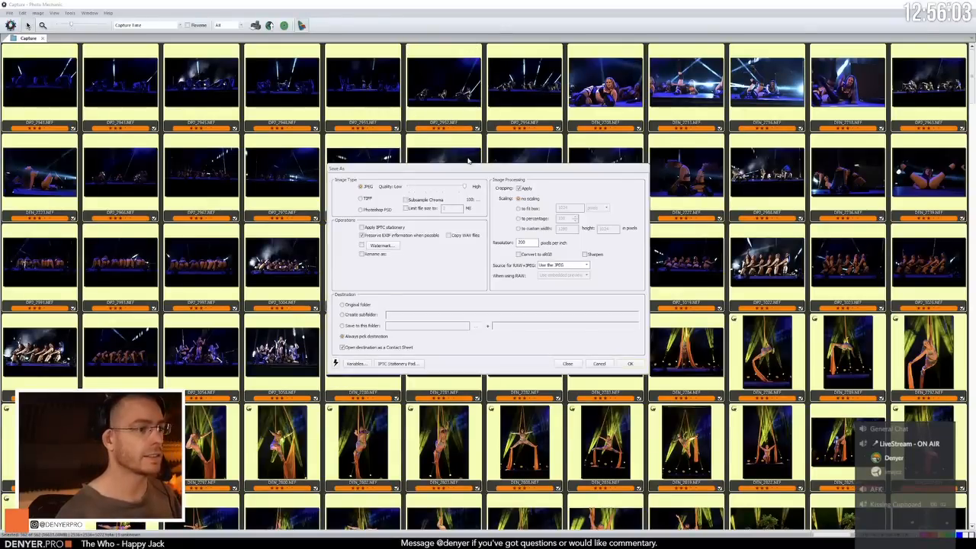
{"action": "key", "text": "Escape"}
Step: Quit Photo Mechanic, confirming the exit, and close Lightroom Classic as well
{"action": "key", "text": "ctrl+q"}
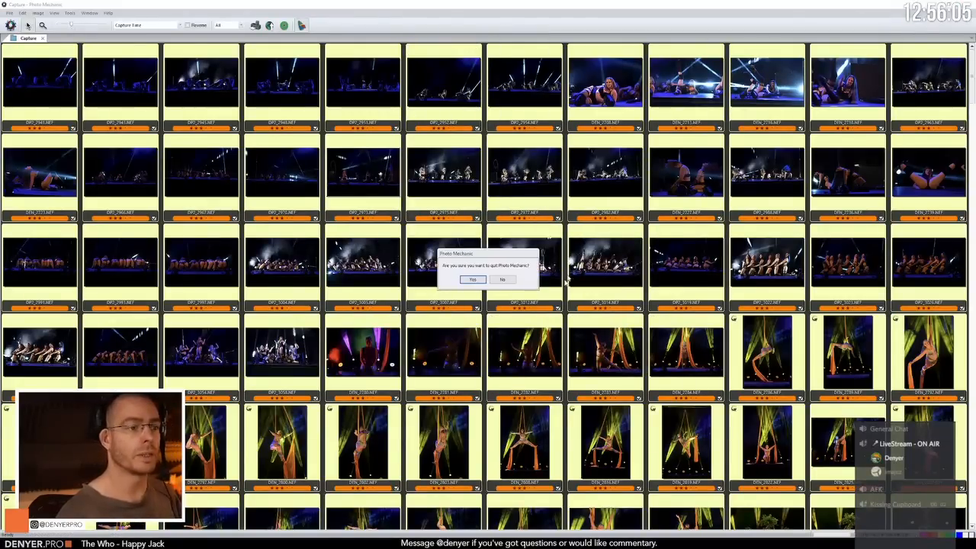
{"action": "left_click", "coordinate": [472, 279]}
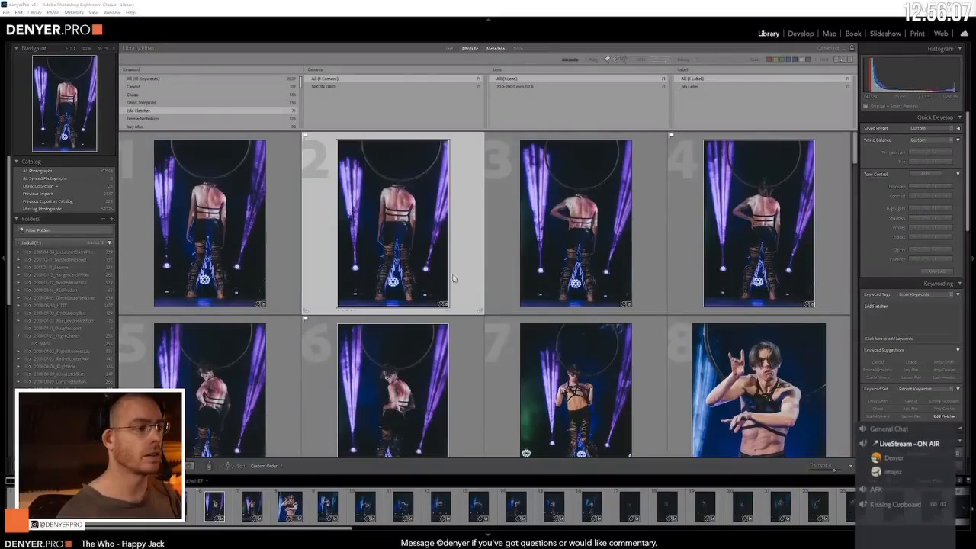
{"action": "key", "text": "ctrl+q"}
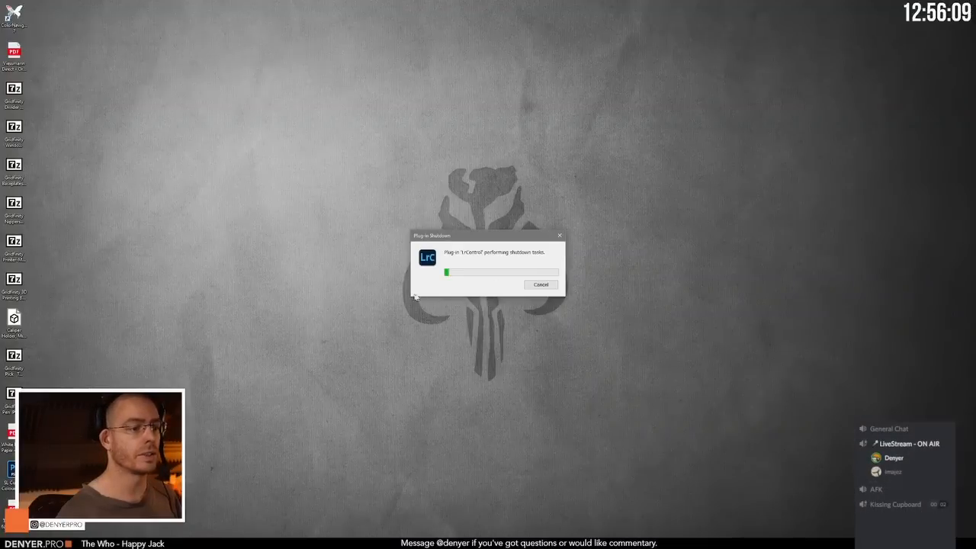
Step: Search the installed apps for "light" and launch Adobe Lightroom Classic
{"action": "left_click", "coordinate": [7, 534]}
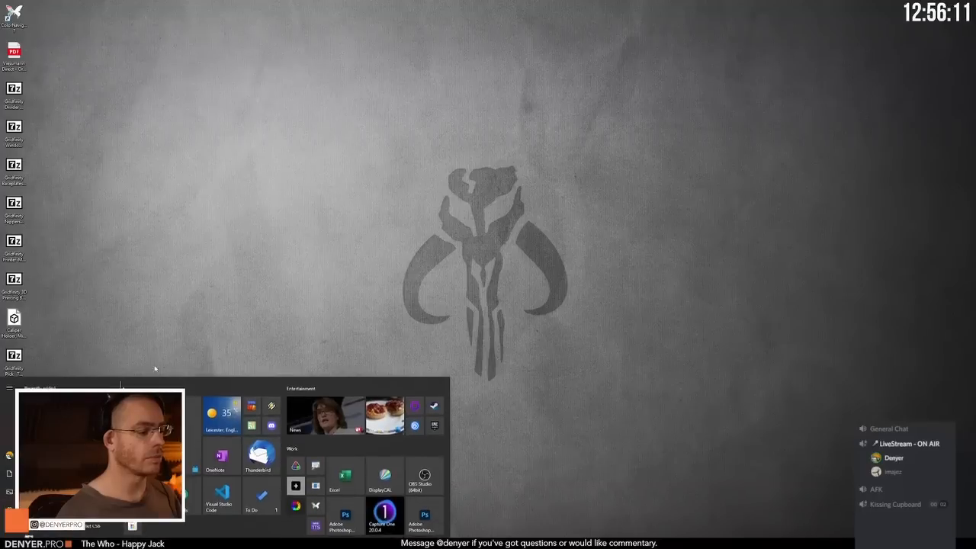
{"action": "type", "text": "light"}
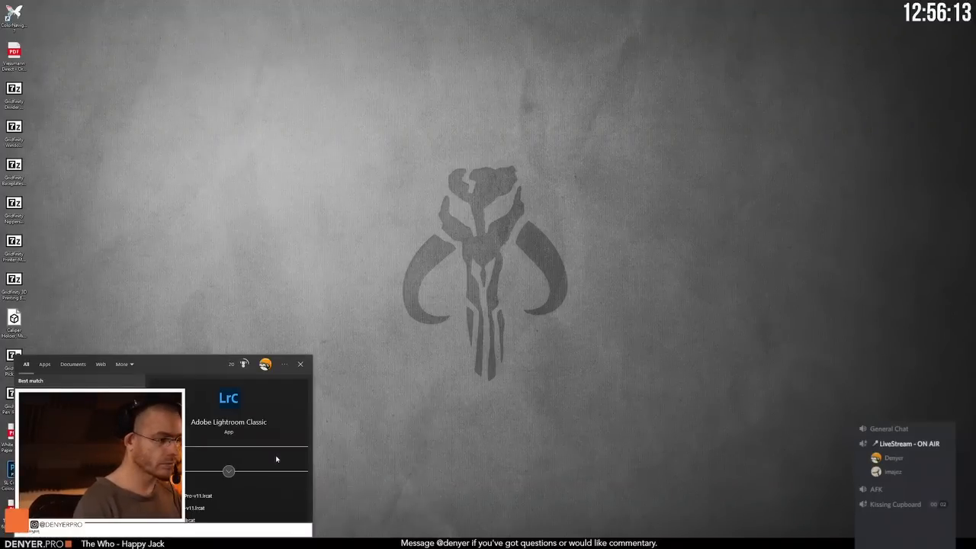
{"action": "key", "text": "Return"}
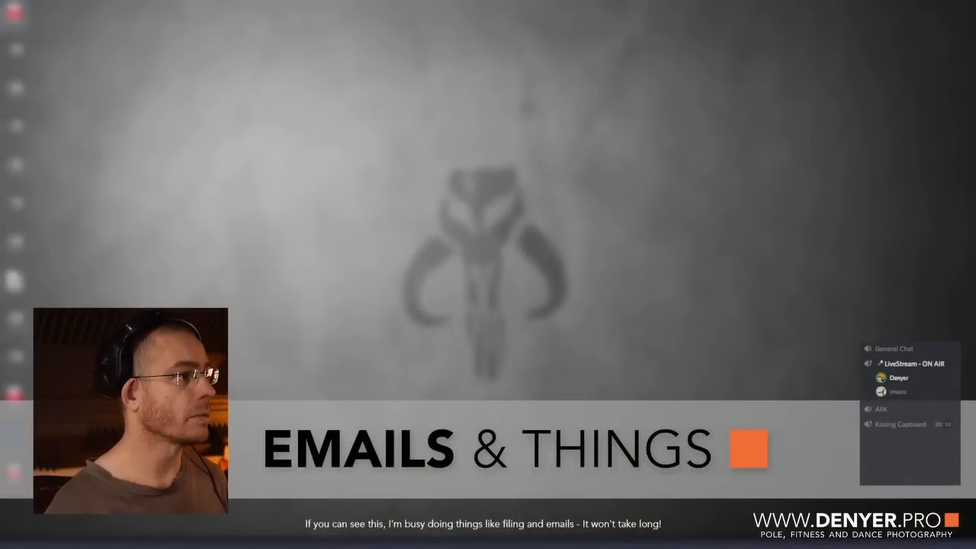
Step: Delete the first PDF item in the desktop's icon column and confirm the deletion
{"action": "left_click", "coordinate": [14, 12]}
{"action": "key", "text": "Delete"}
{"action": "key", "text": "Return"}
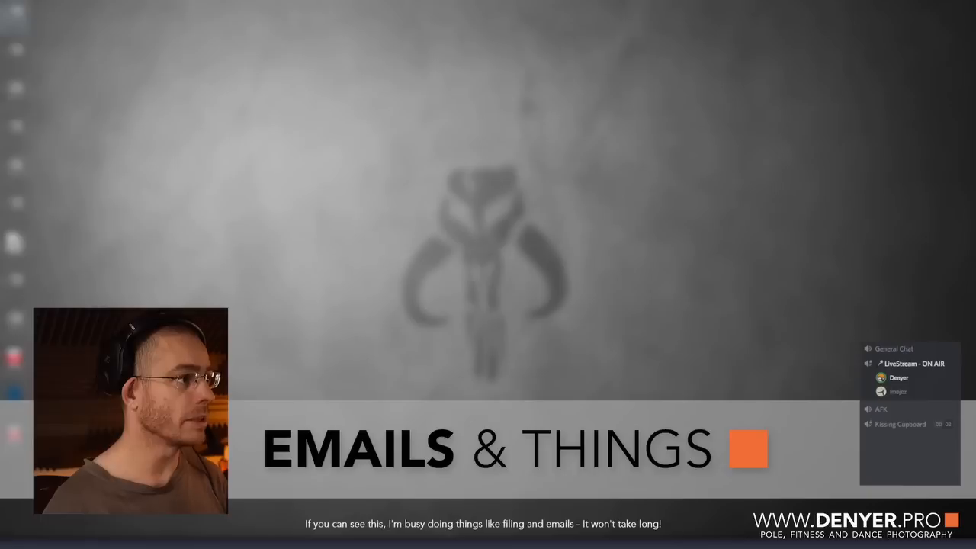
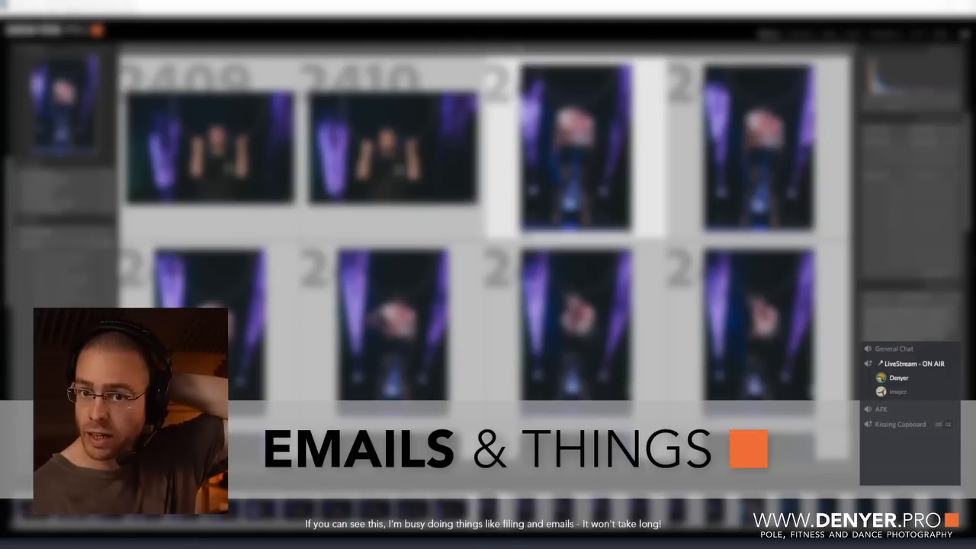
Step: Lower the other voice-channel participant's user volume slightly
{"action": "right_click", "coordinate": [918, 392]}
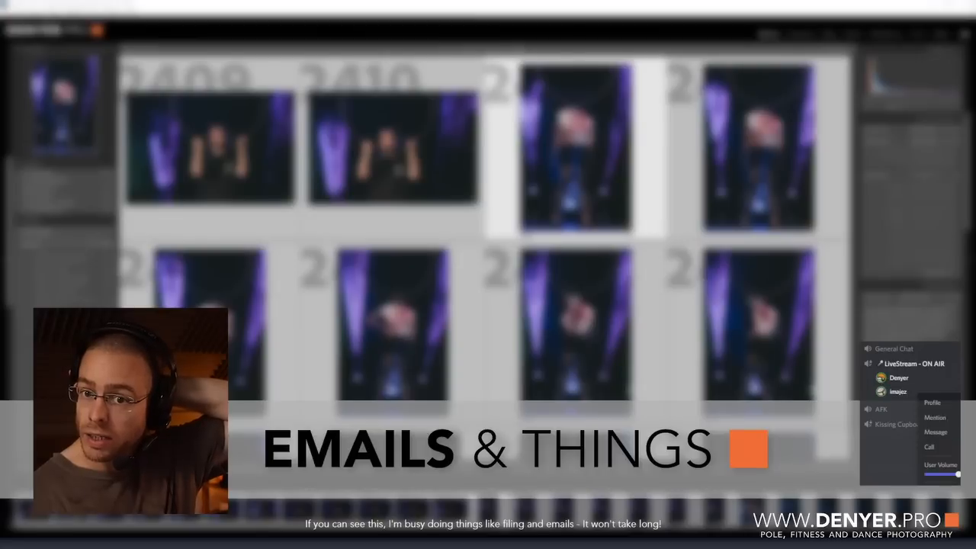
{"action": "left_click_drag", "start_coordinate": [959, 474], "coordinate": [956, 475]}
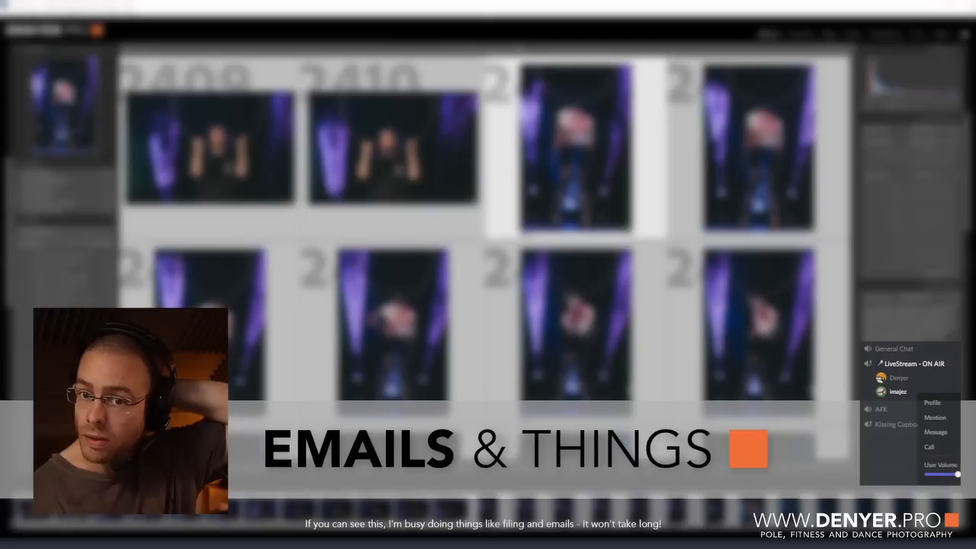
{"action": "mouse_move", "coordinate": [958, 474]}
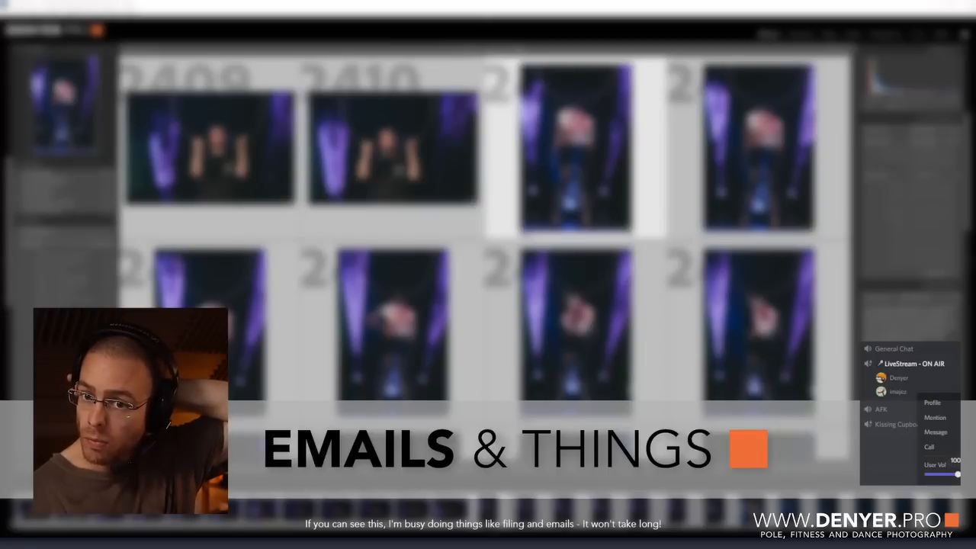
{"action": "left_click_drag", "start_coordinate": [957, 474], "coordinate": [950, 475]}
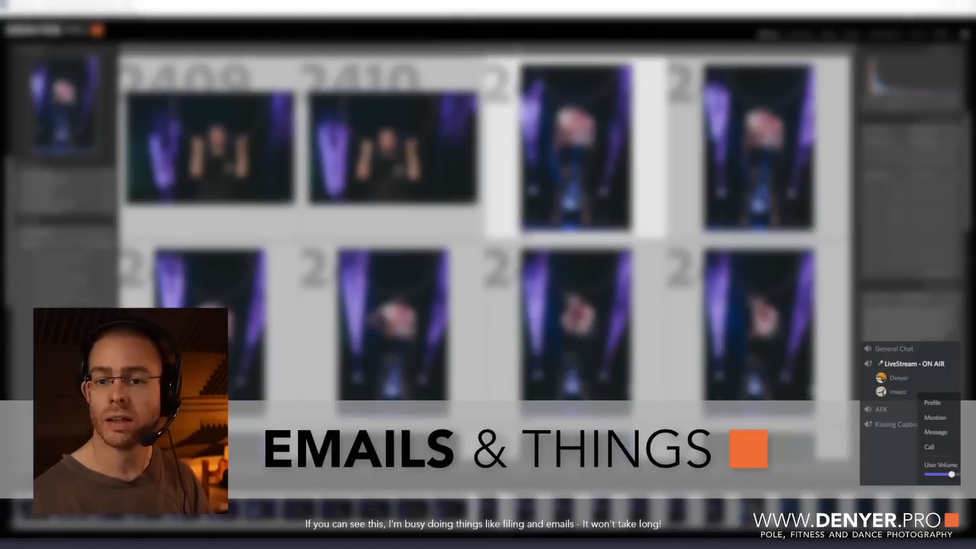
{"action": "key", "text": "Escape"}
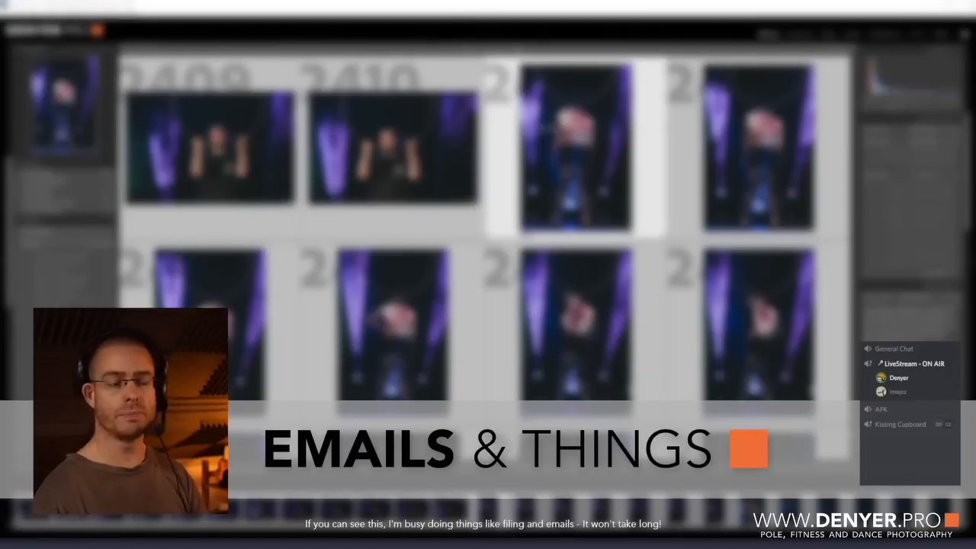
Step: Display the Library's metadata filter columns above the photo grid and filter the photos by an entry in the first column
{"action": "scroll", "coordinate": [408, 125], "scroll_direction": "down", "scroll_amount": 10}
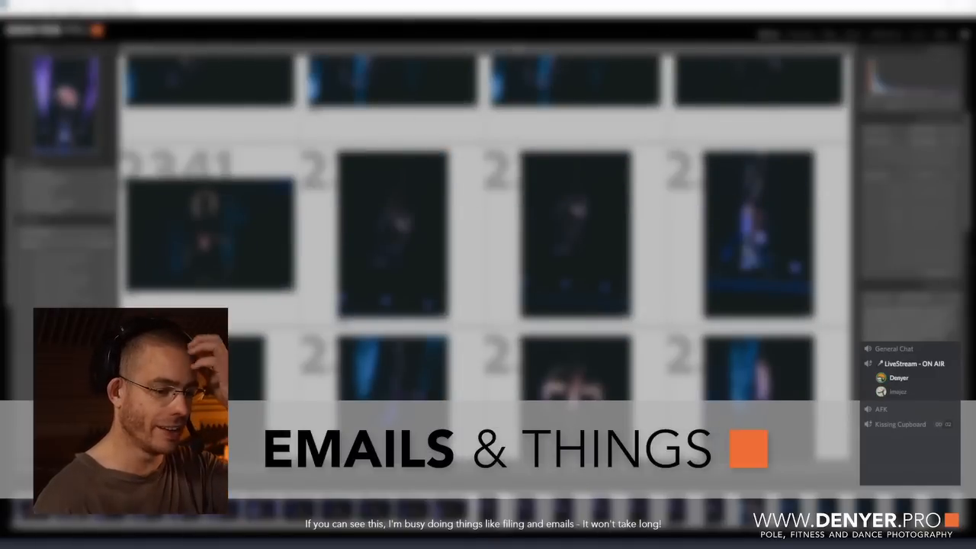
{"action": "left_click", "coordinate": [601, 509]}
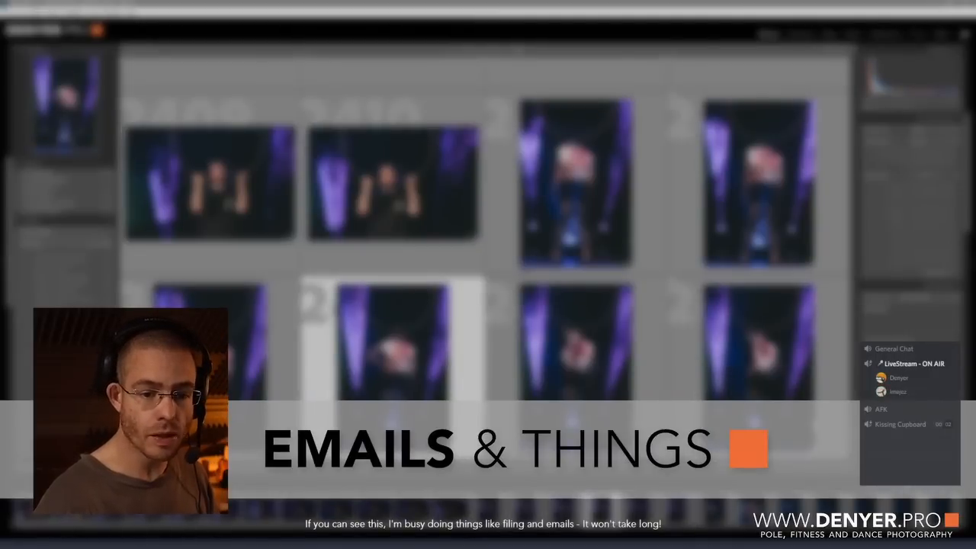
{"action": "left_click", "coordinate": [786, 495]}
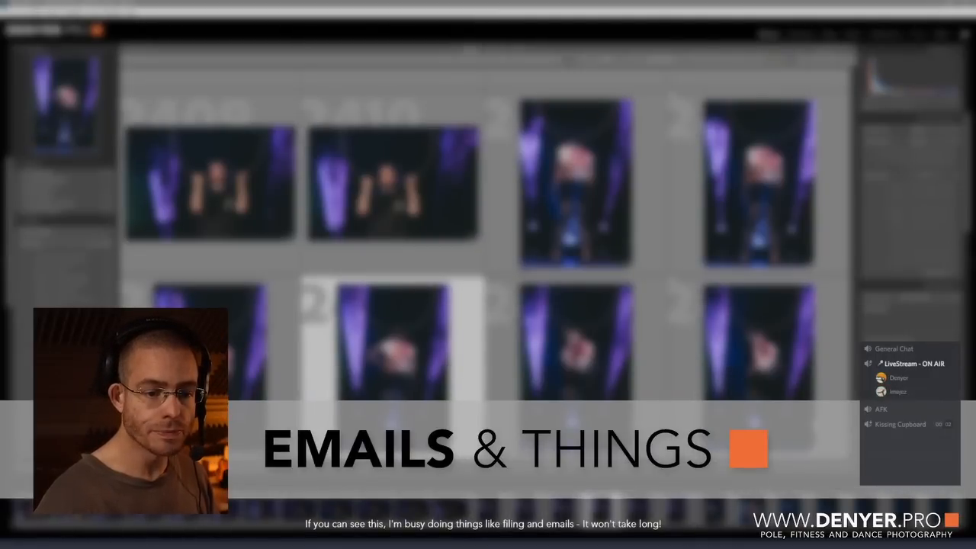
{"action": "left_click", "coordinate": [786, 500]}
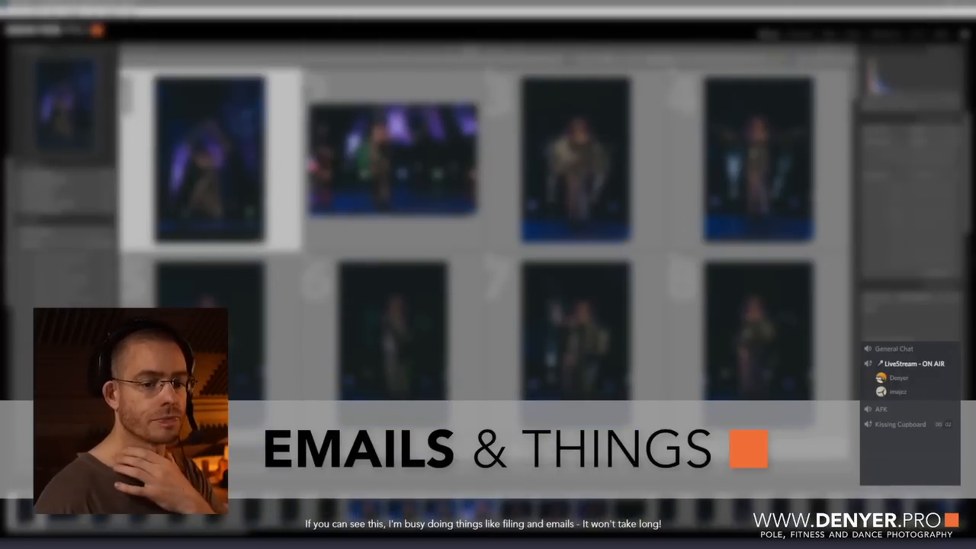
{"action": "key", "text": "ctrl+l"}
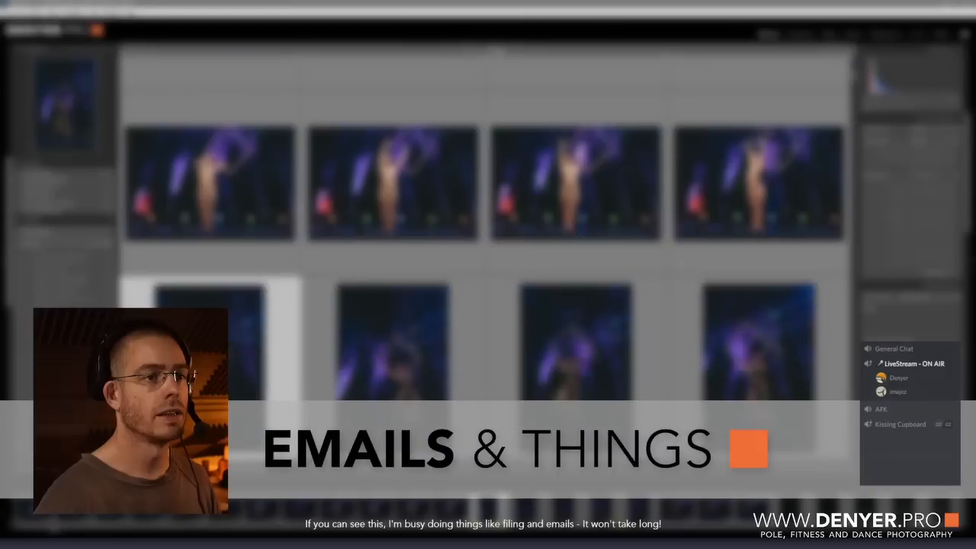
{"action": "left_click", "coordinate": [500, 53]}
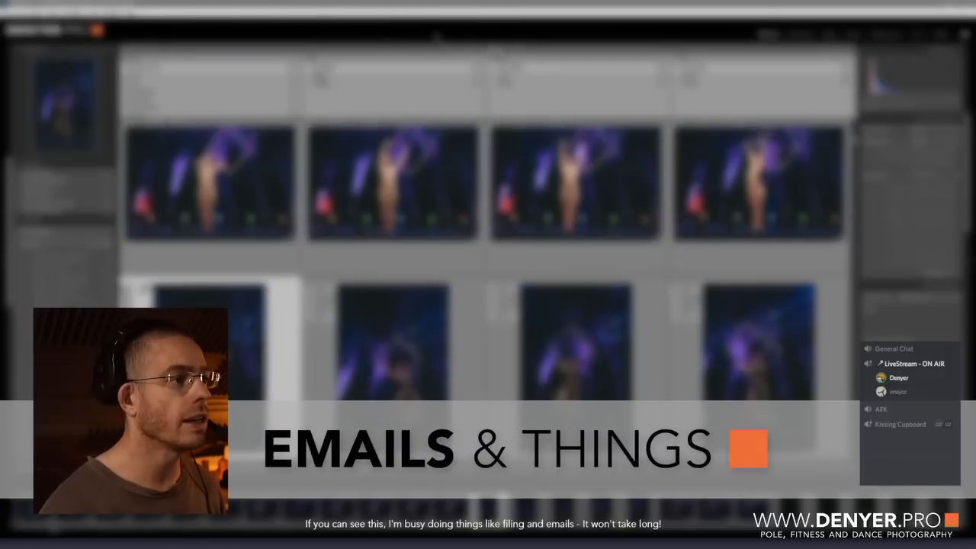
{"action": "left_click", "coordinate": [183, 82]}
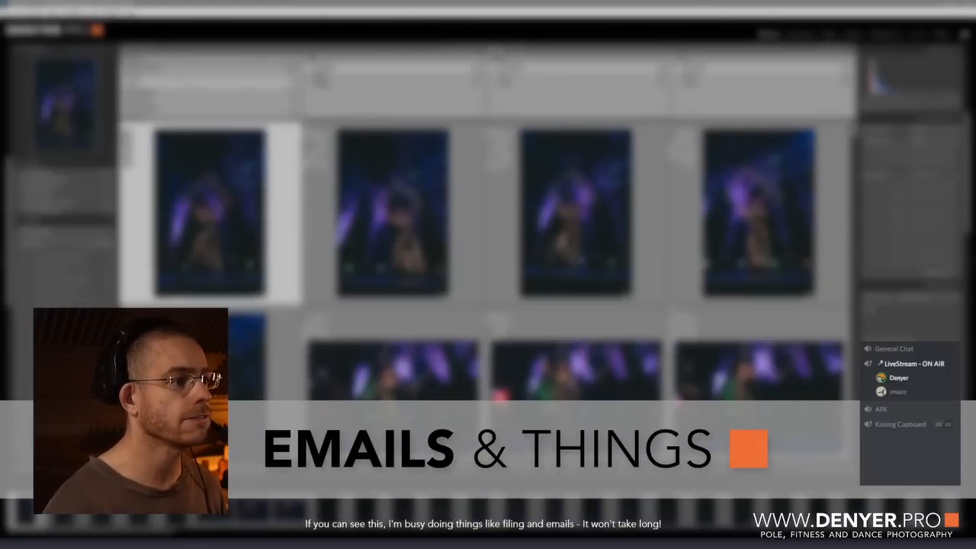
Step: Look through the filtered photos in the grid down to the last row
{"action": "scroll", "coordinate": [549, 240], "scroll_direction": "down", "scroll_amount": 15}
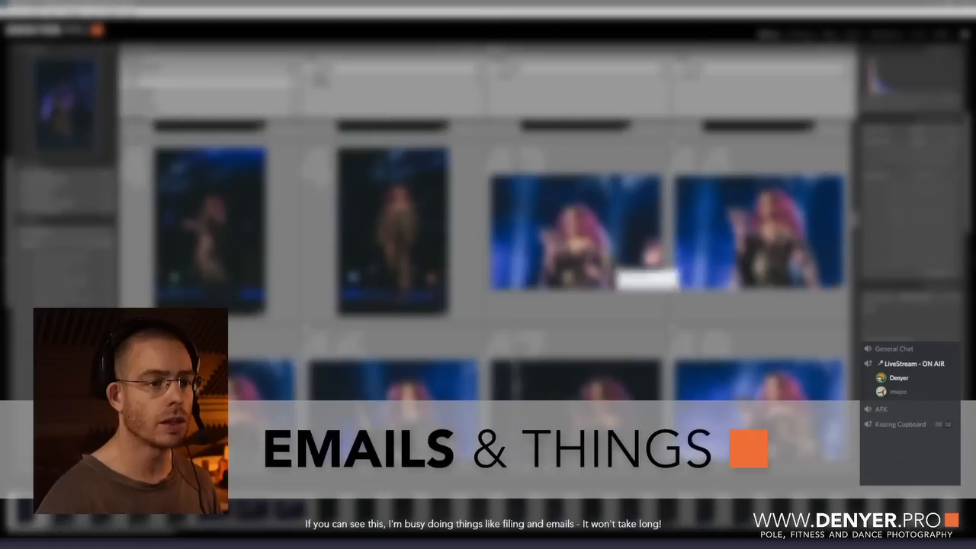
{"action": "scroll", "coordinate": [648, 274], "scroll_direction": "down", "scroll_amount": 5}
{"action": "scroll", "coordinate": [488, 267], "scroll_direction": "down", "scroll_amount": 15}
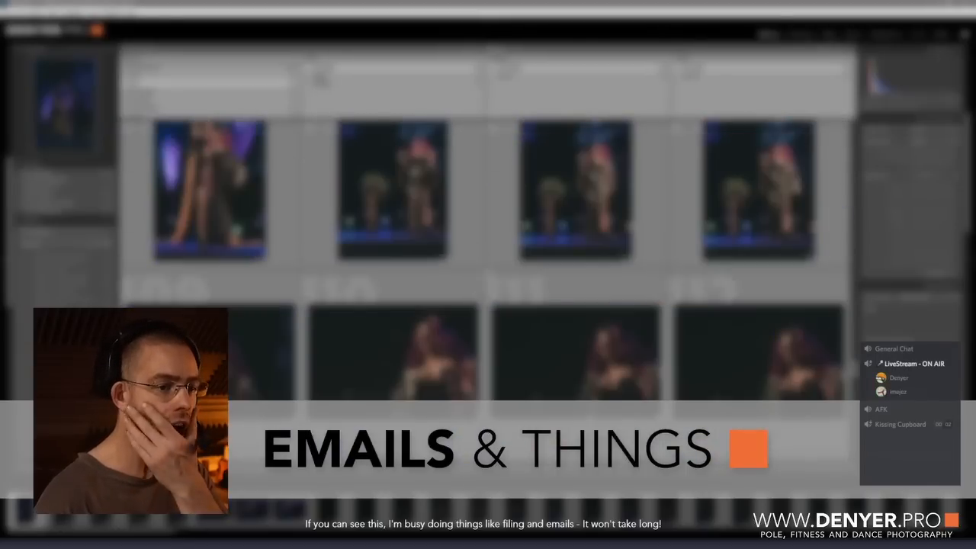
{"action": "scroll", "coordinate": [488, 267], "scroll_direction": "down", "scroll_amount": 3}
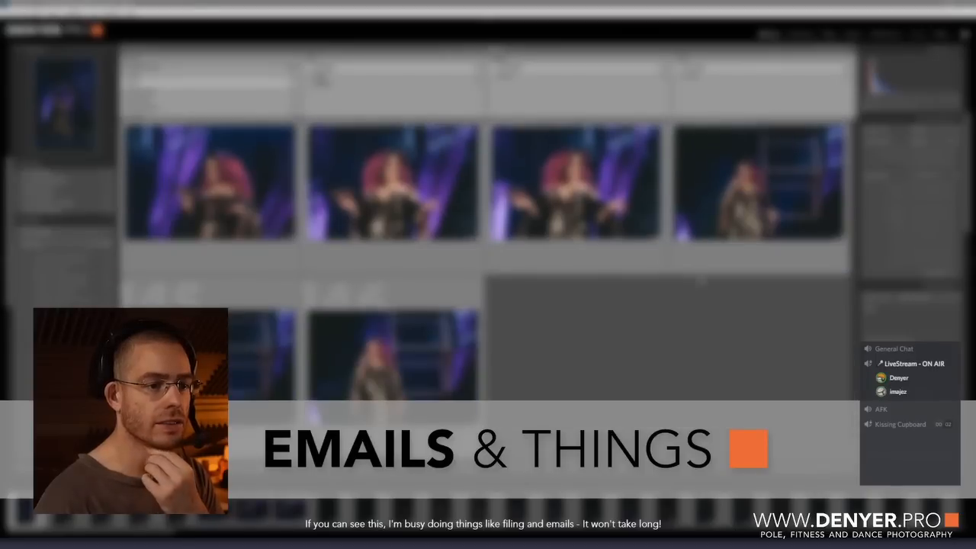
{"action": "scroll", "coordinate": [702, 282], "scroll_direction": "up", "scroll_amount": 3}
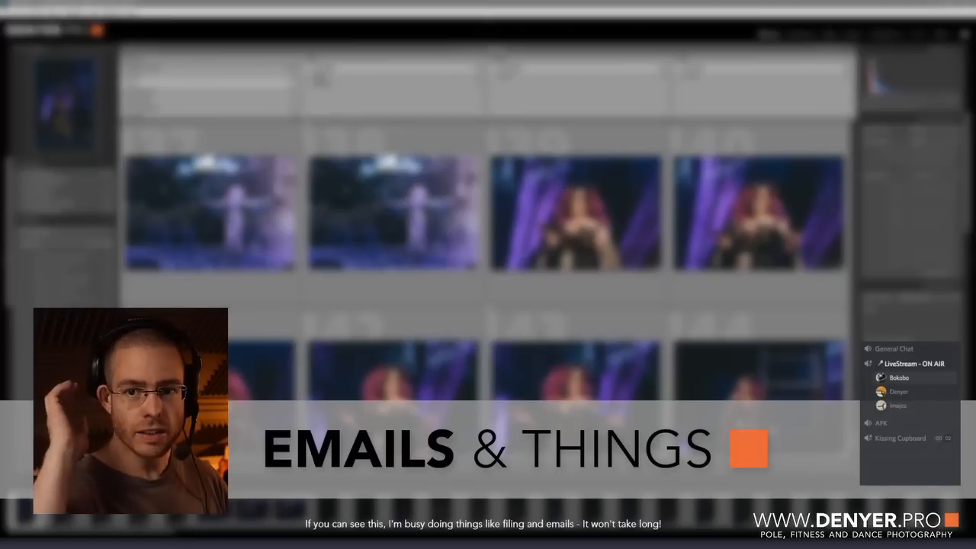
Step: Set the same voice-channel participant's user volume to 102%
{"action": "right_click", "coordinate": [903, 408]}
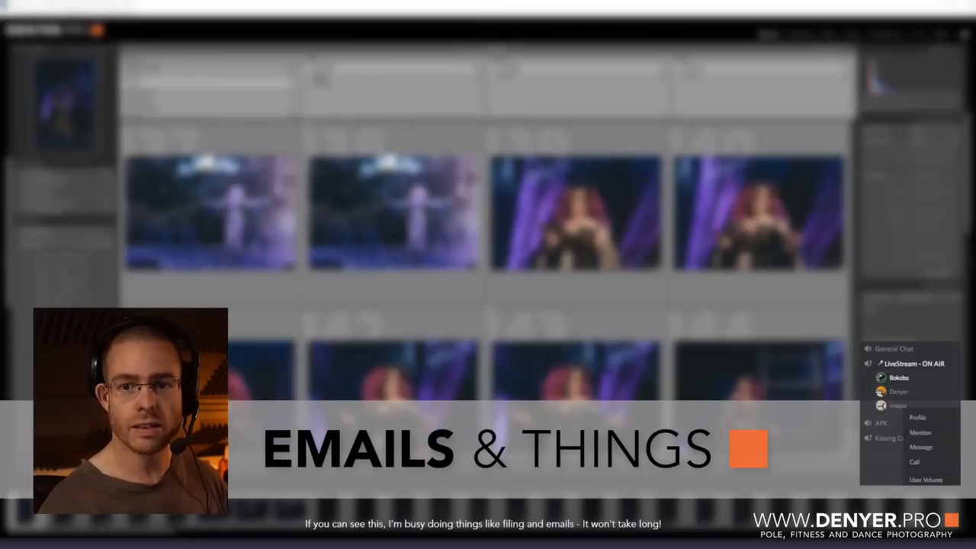
{"action": "left_click_drag", "start_coordinate": [934, 491], "coordinate": [944, 491]}
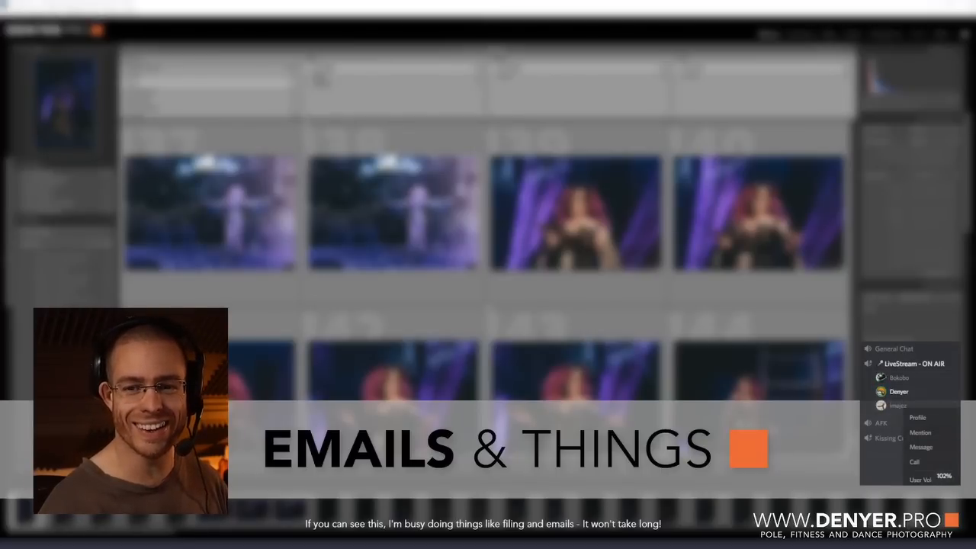
{"action": "key", "text": "Escape"}
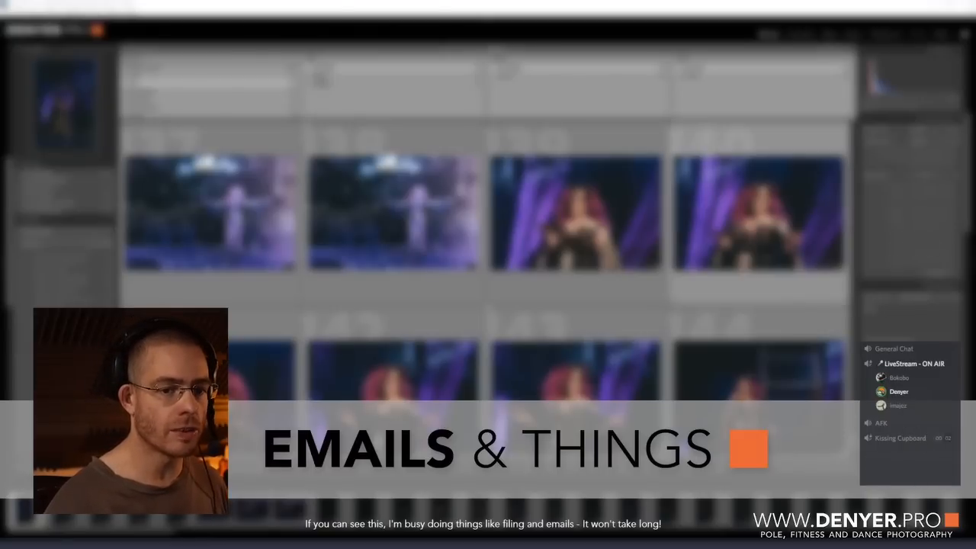
Step: Enlarge the dark crowd photo DEN_4168.NEF with the raised phone and flag it as a pick
{"action": "scroll", "coordinate": [796, 300], "scroll_direction": "down", "scroll_amount": 3}
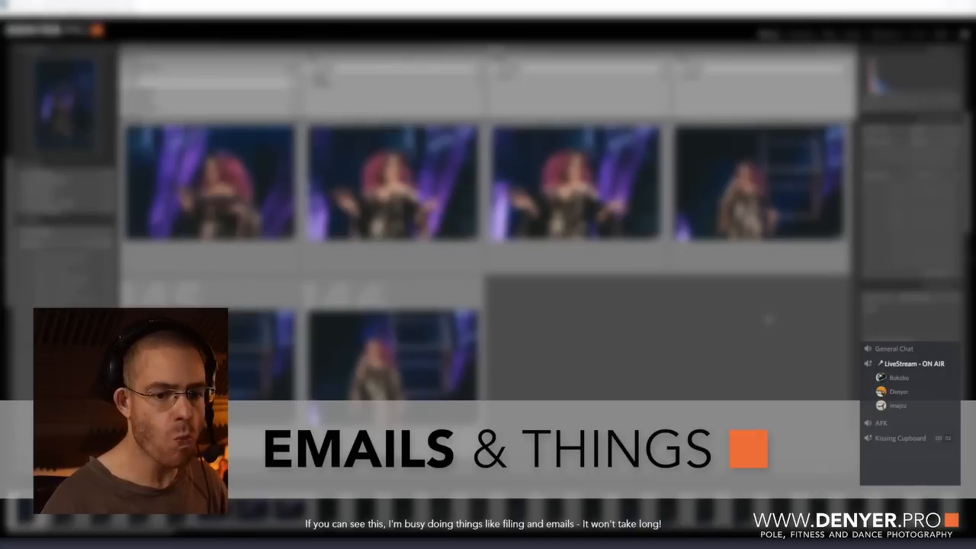
{"action": "scroll", "coordinate": [488, 229], "scroll_direction": "up", "scroll_amount": 2}
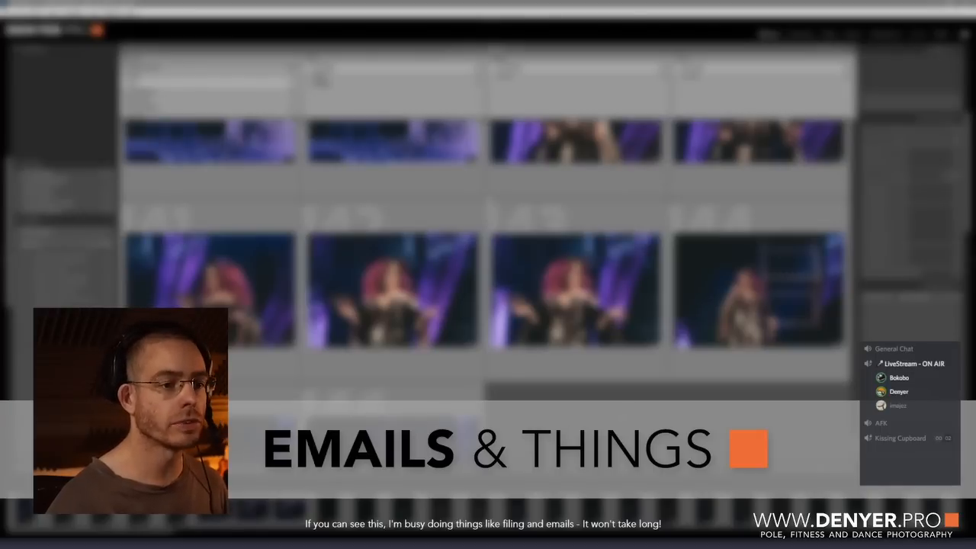
{"action": "scroll", "coordinate": [486, 252], "scroll_direction": "down", "scroll_amount": 2}
{"action": "scroll", "coordinate": [486, 252], "scroll_direction": "up", "scroll_amount": 3}
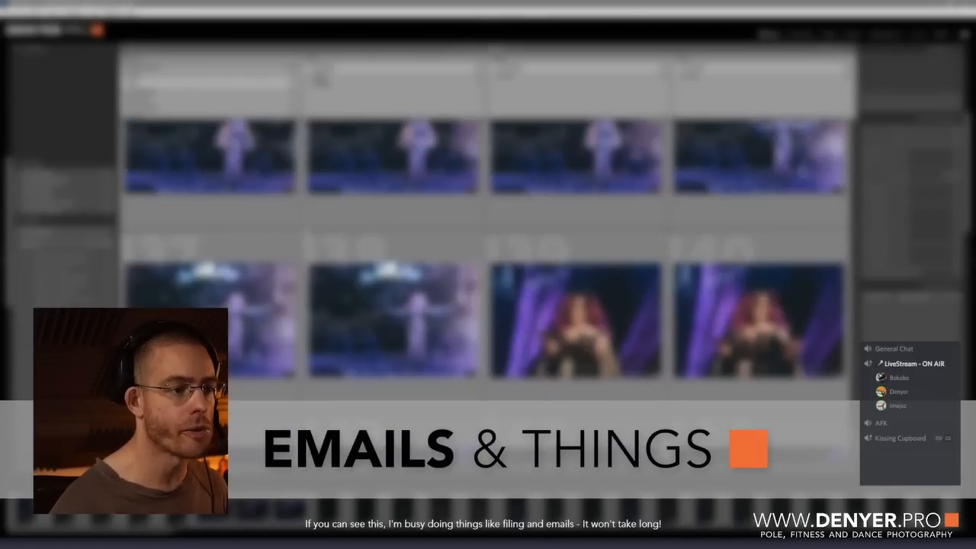
{"action": "scroll", "coordinate": [486, 251], "scroll_direction": "up", "scroll_amount": 8}
{"action": "scroll", "coordinate": [486, 290], "scroll_direction": "up", "scroll_amount": 20}
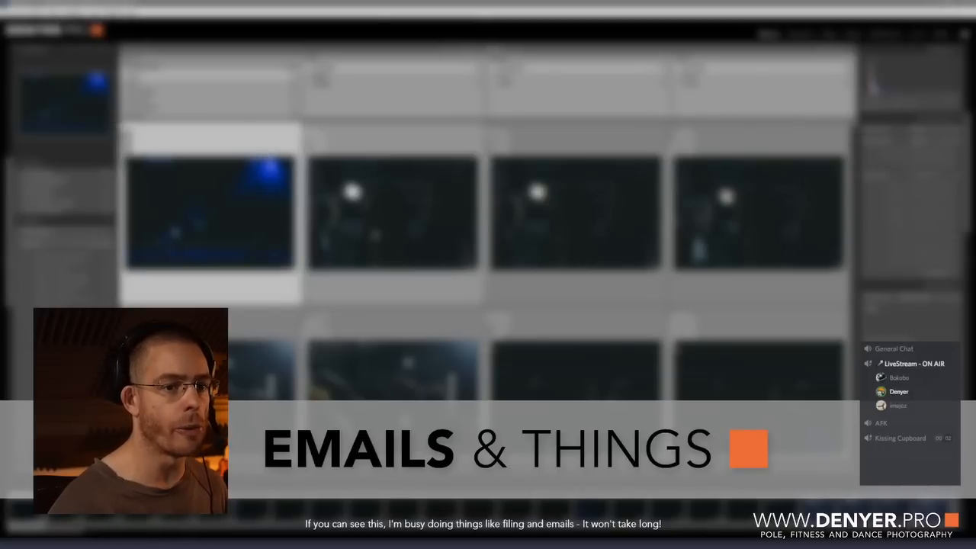
{"action": "double_click", "coordinate": [713, 172]}
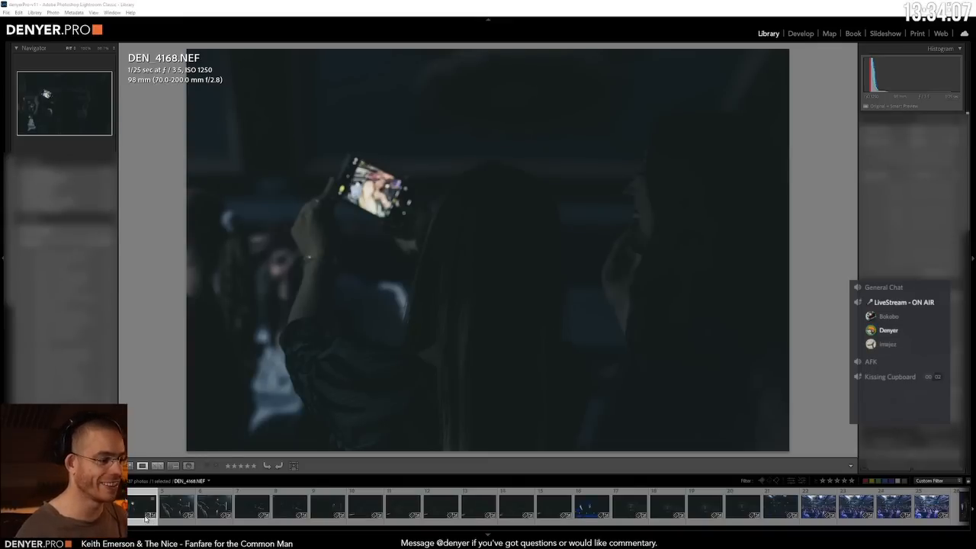
{"action": "key", "text": "p"}
Step: Compare the two audience shots with the raised drink and flag DEN_4170.NEF as a pick
{"action": "key", "text": "Left"}
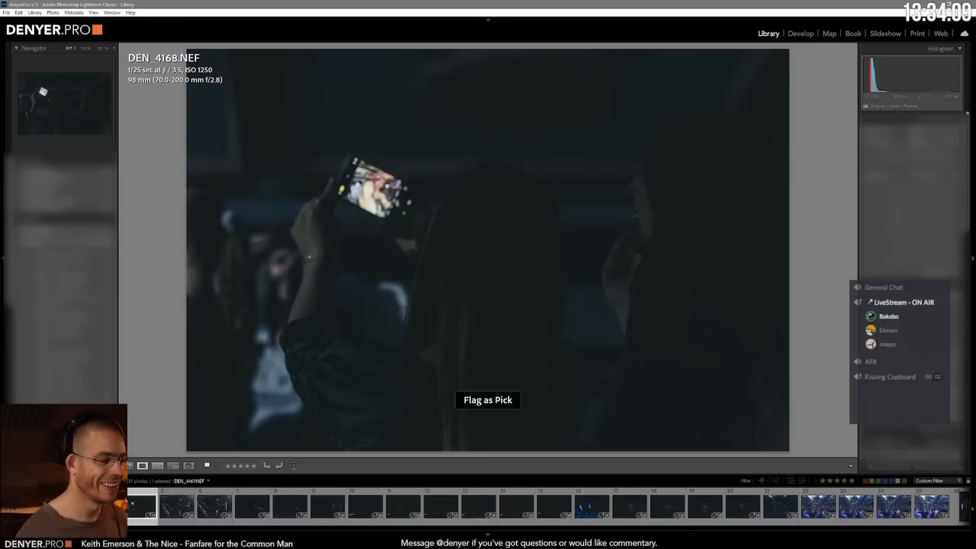
{"action": "key", "text": "Left"}
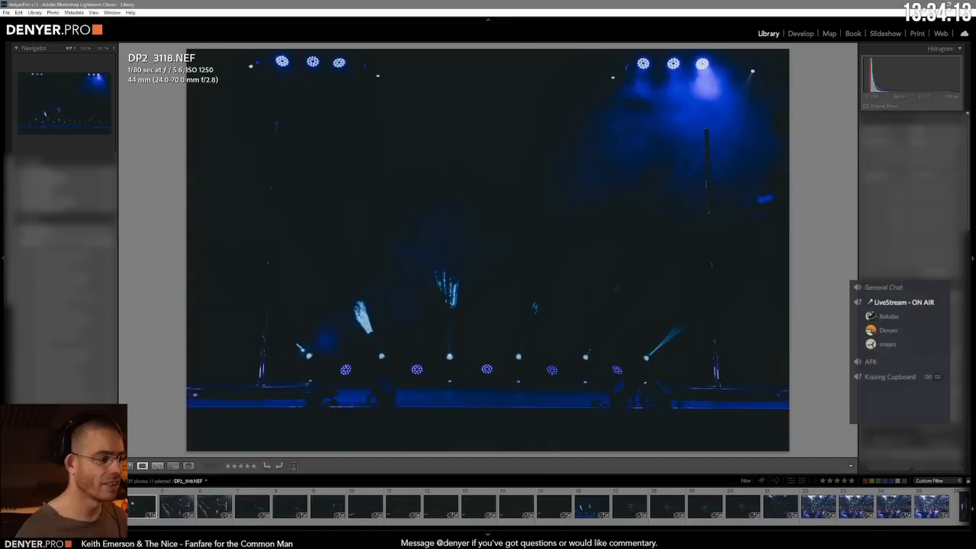
{"action": "left_click", "coordinate": [215, 506]}
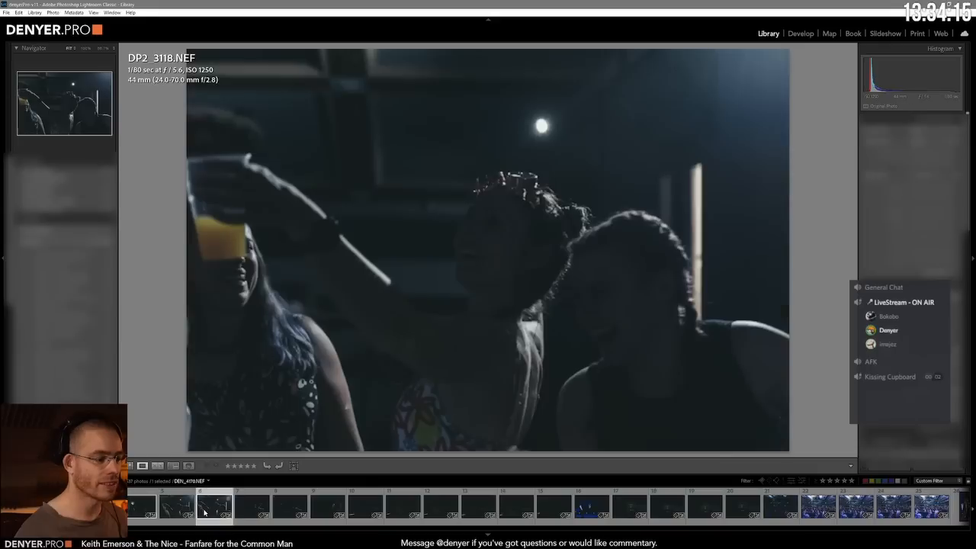
{"action": "left_click", "coordinate": [181, 502]}
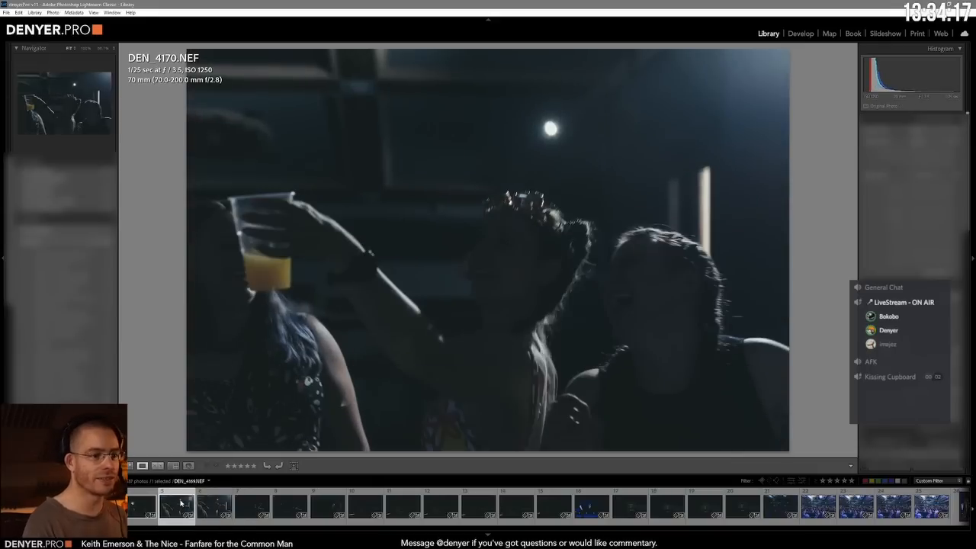
{"action": "key", "text": "Right"}
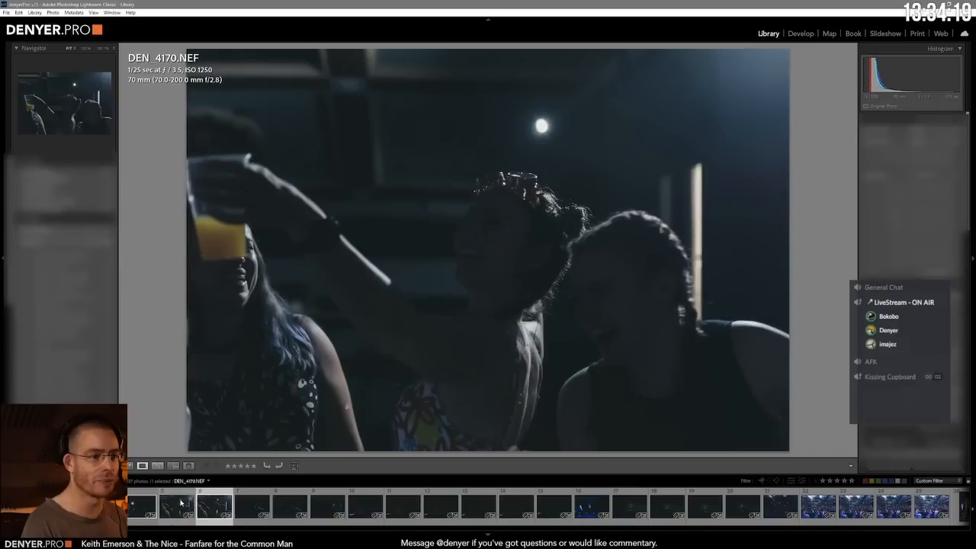
Step: Flag the two dark shots around DEN_4172.NEF, showing the person reading by a small light, as picks
{"action": "key", "text": "Right"}
{"action": "key", "text": "Right"}
{"action": "key", "text": "Right"}
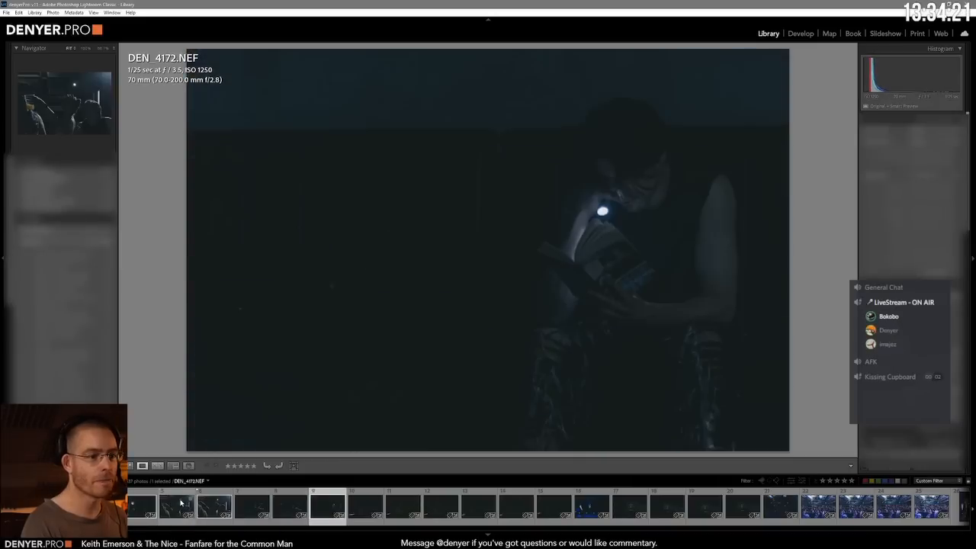
{"action": "key", "text": "Right"}
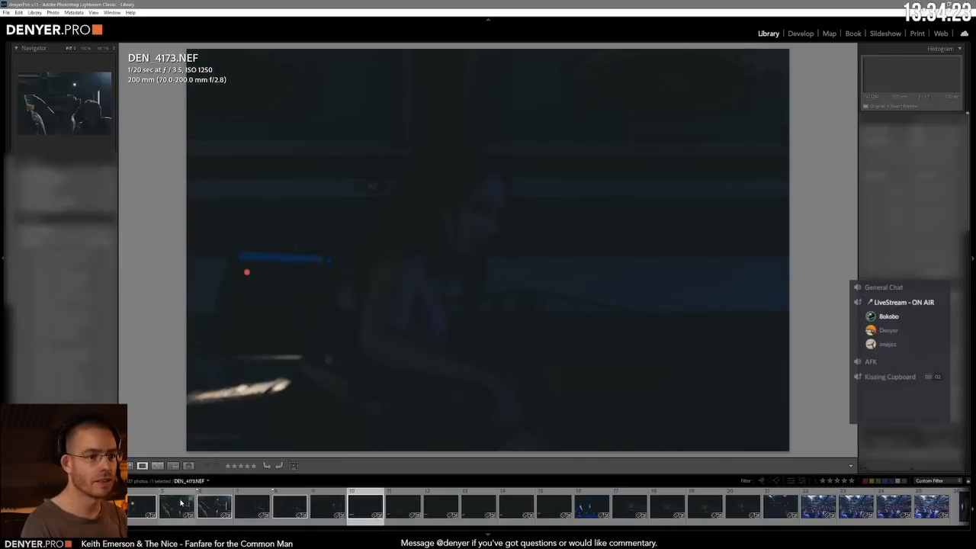
{"action": "key", "text": "p"}
Step: Compare the dark shots of the seated performer and flag the best one, the thirteenth photo in the series, as a pick
{"action": "key", "text": "Right"}
{"action": "key", "text": "Right"}
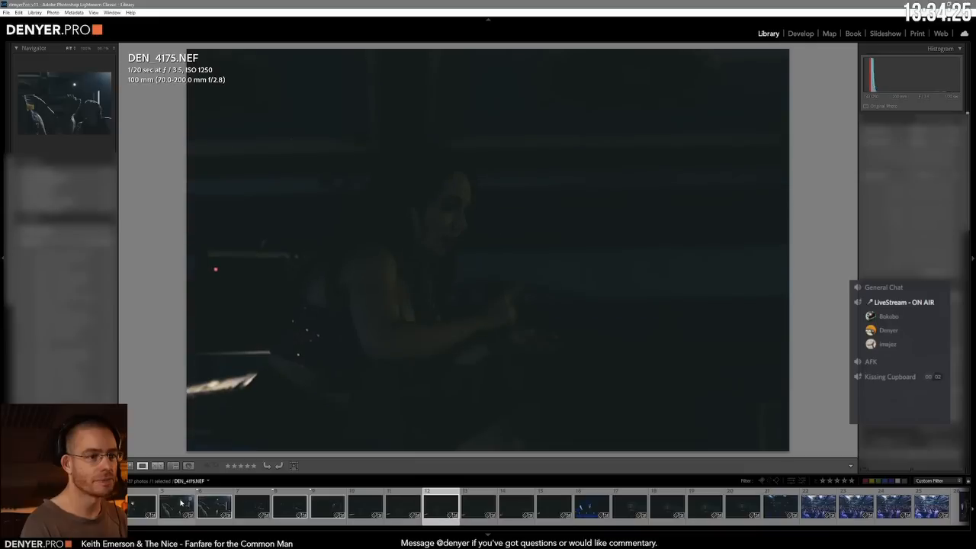
{"action": "key", "text": "Right"}
{"action": "key", "text": "Left"}
{"action": "key", "text": "Right"}
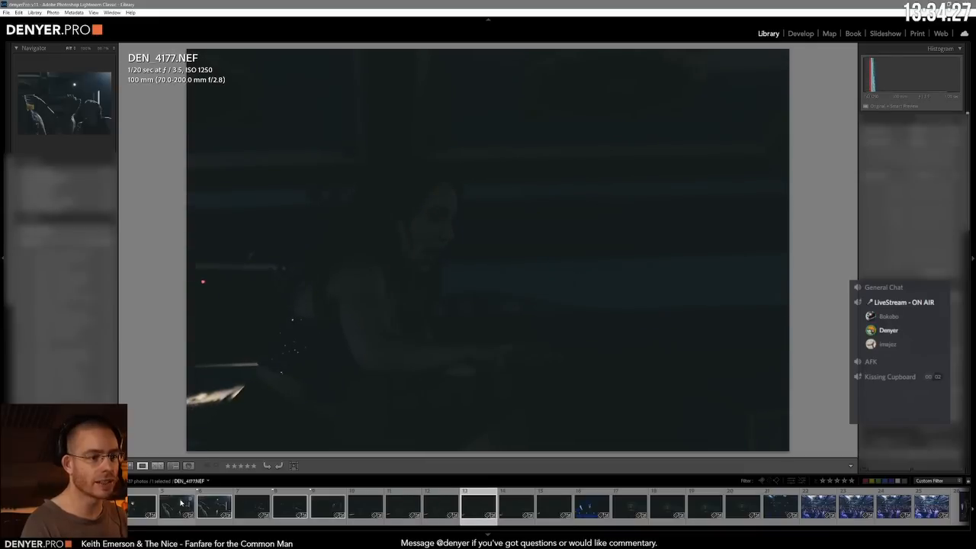
{"action": "key", "text": "Right"}
{"action": "key", "text": "Right"}
{"action": "key", "text": "Right"}
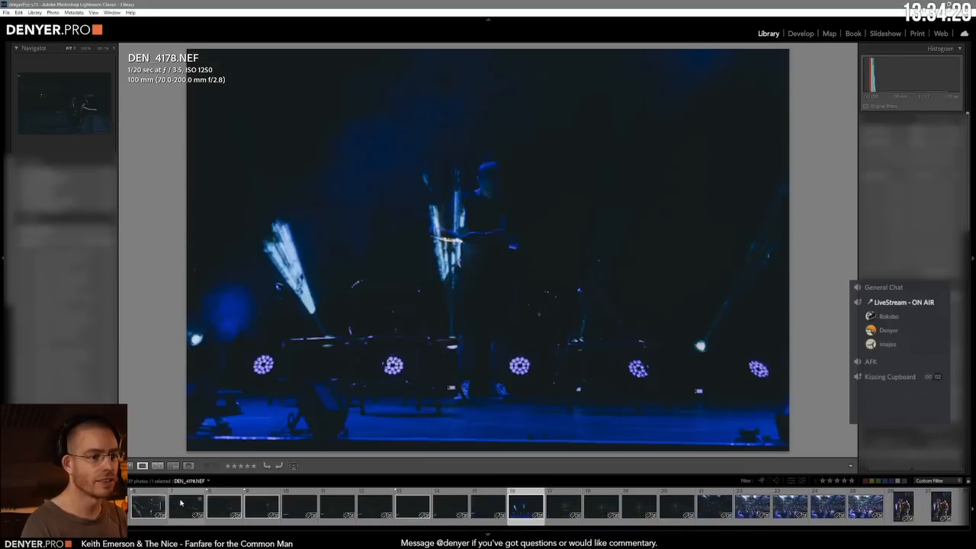
Step: Review the dark shots up to the blue-lit stage and flag the stage photo DEN_4180.NEF as a pick
{"action": "key", "text": "Right"}
{"action": "key", "text": "Right"}
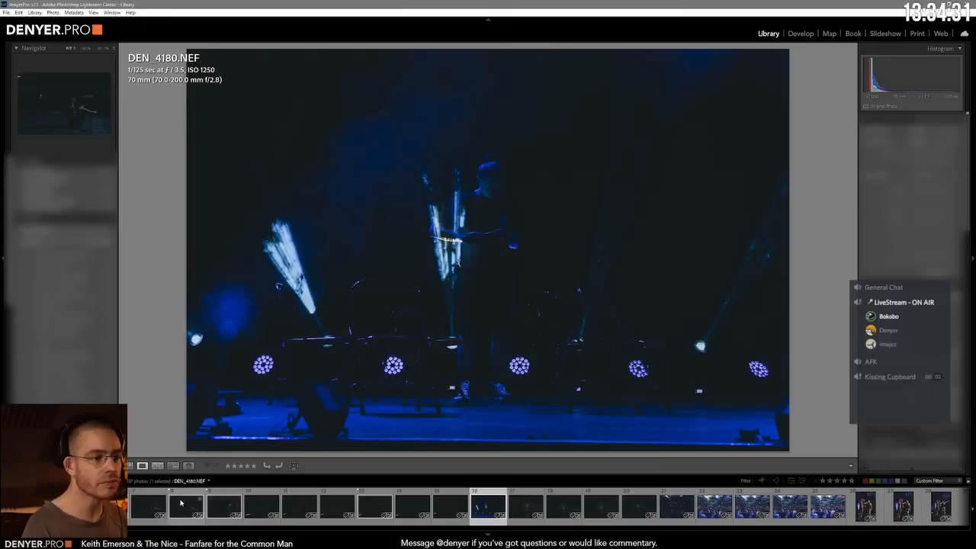
{"action": "key", "text": "p"}
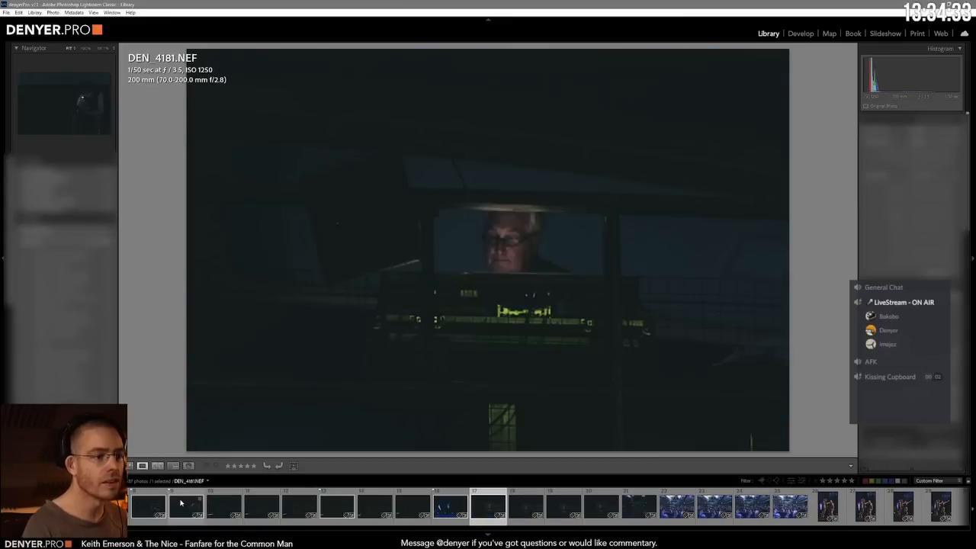
Step: Compare the dark shots of the man lit behind the control desk and keep DEN_4183.NEF flagged as the pick
{"action": "key", "text": "Right"}
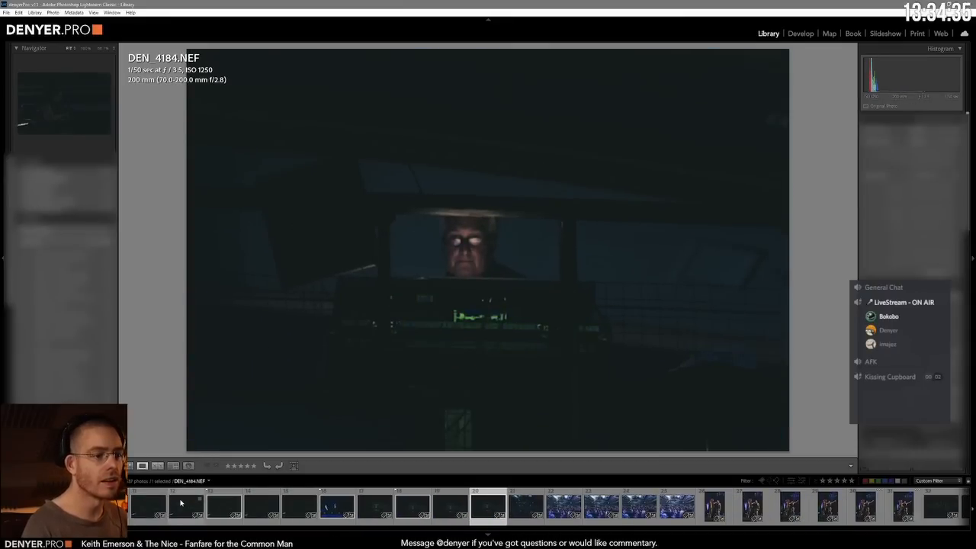
{"action": "key", "text": "Right"}
{"action": "key", "text": "Right"}
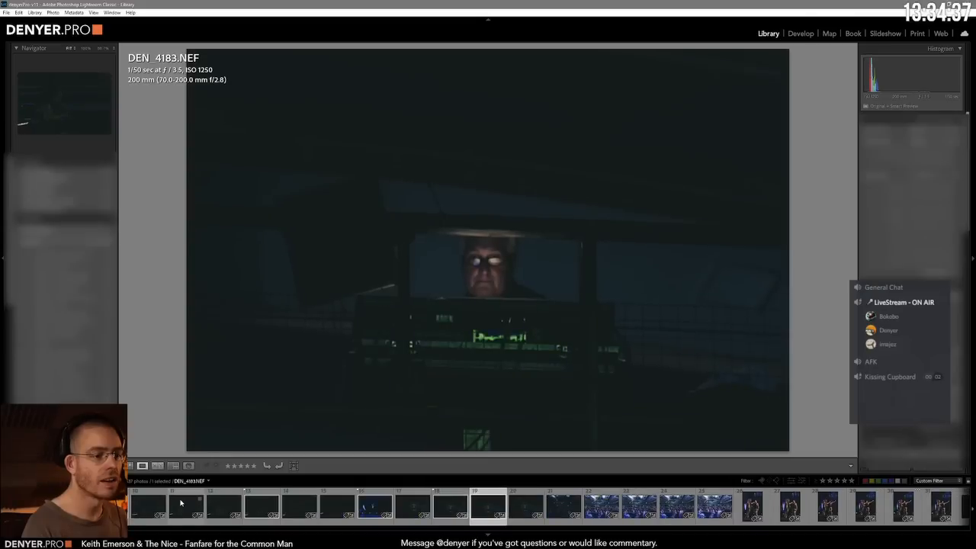
{"action": "key", "text": "p"}
{"action": "key", "text": "Left"}
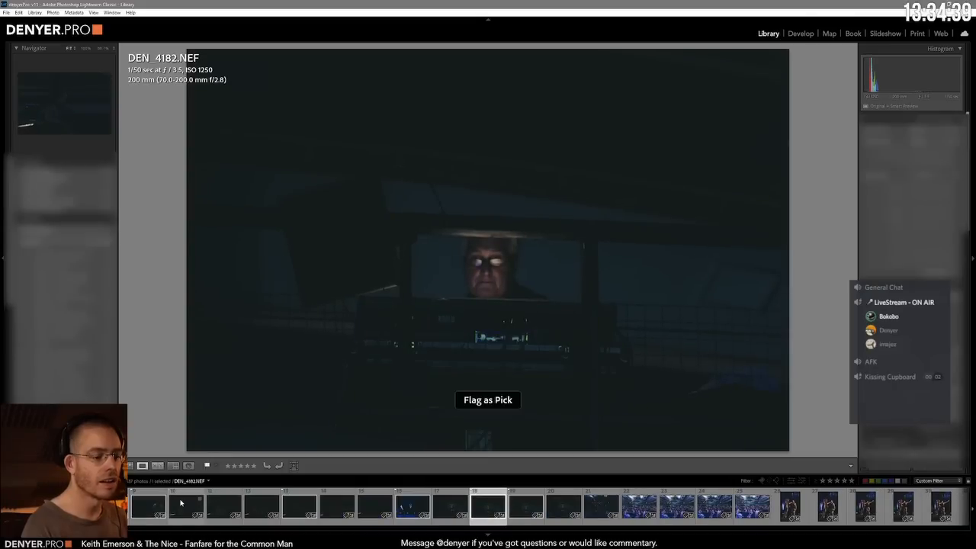
{"action": "key", "text": "Right"}
{"action": "key", "text": "Right"}
{"action": "key", "text": "Right"}
{"action": "key", "text": "Right"}
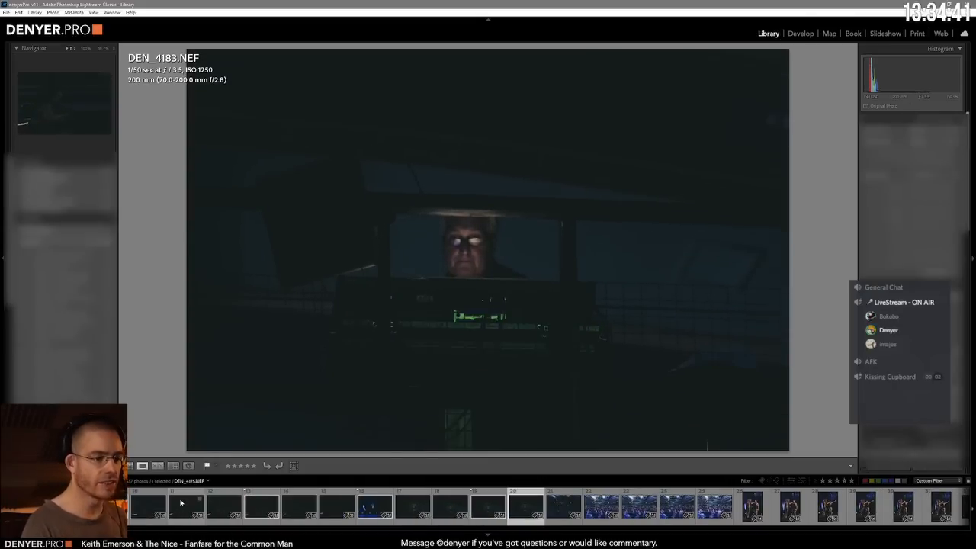
Step: Review the wide audience shots and the sequinned host with the man in shorts, and flag DEN_4518.NEF as a pick
{"action": "key", "text": "Right"}
{"action": "key", "text": "Right"}
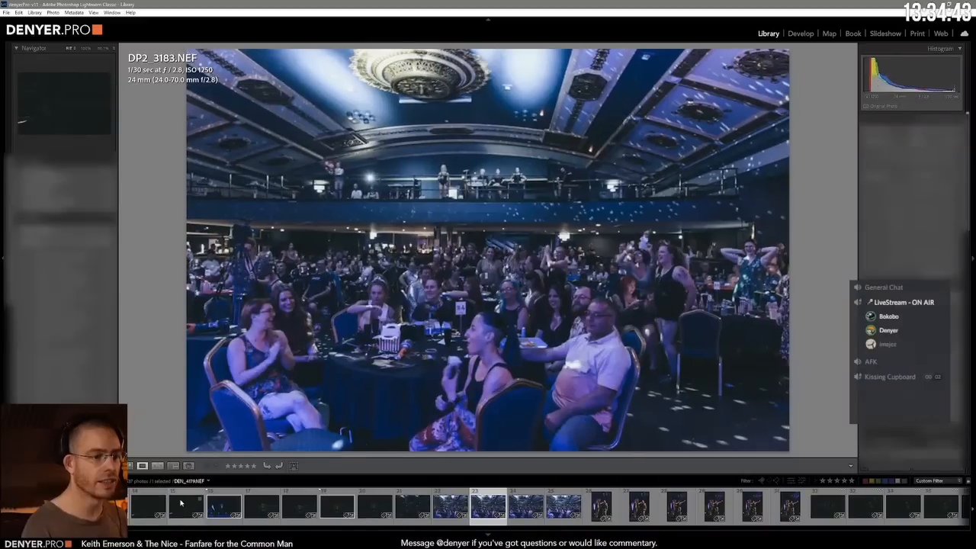
{"action": "key", "text": "Right"}
{"action": "key", "text": "Right"}
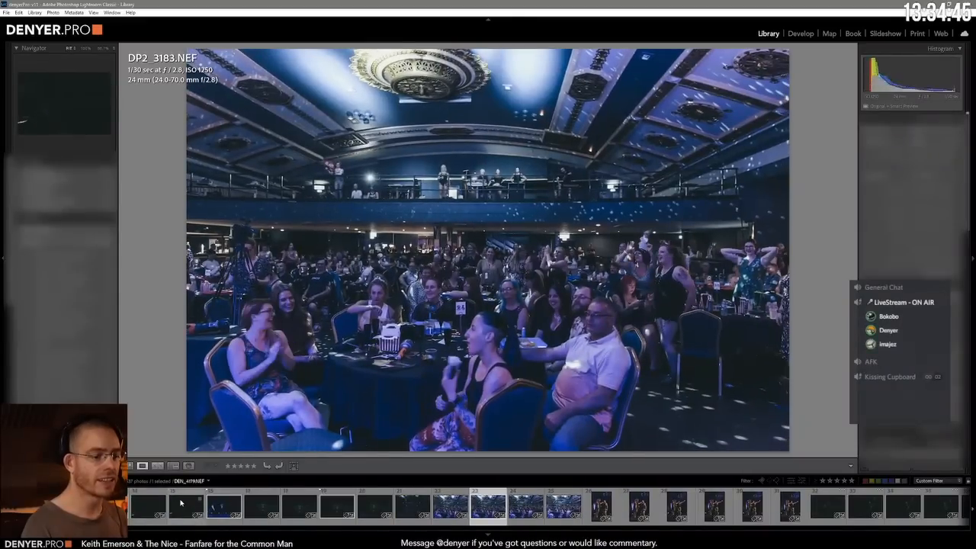
{"action": "key", "text": "Right"}
{"action": "key", "text": "Right"}
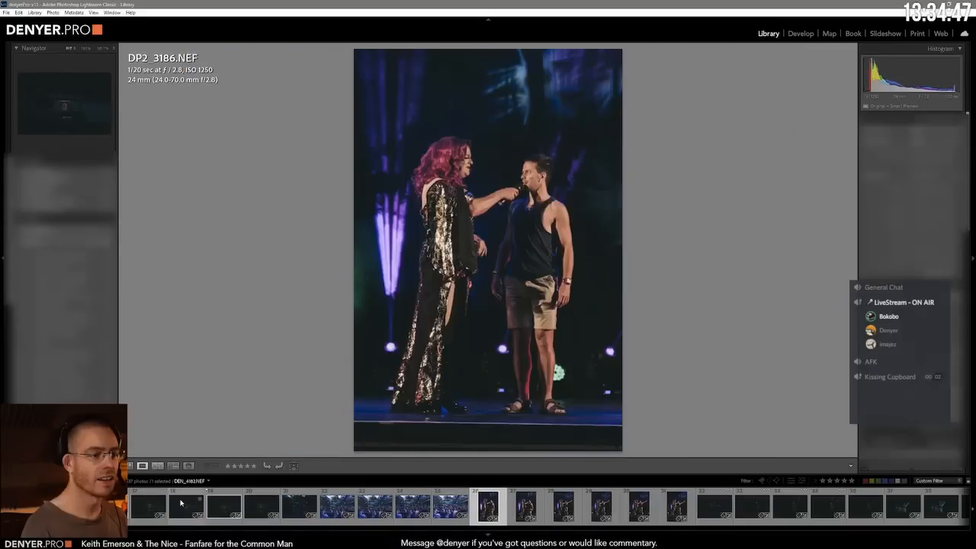
{"action": "key", "text": "Right"}
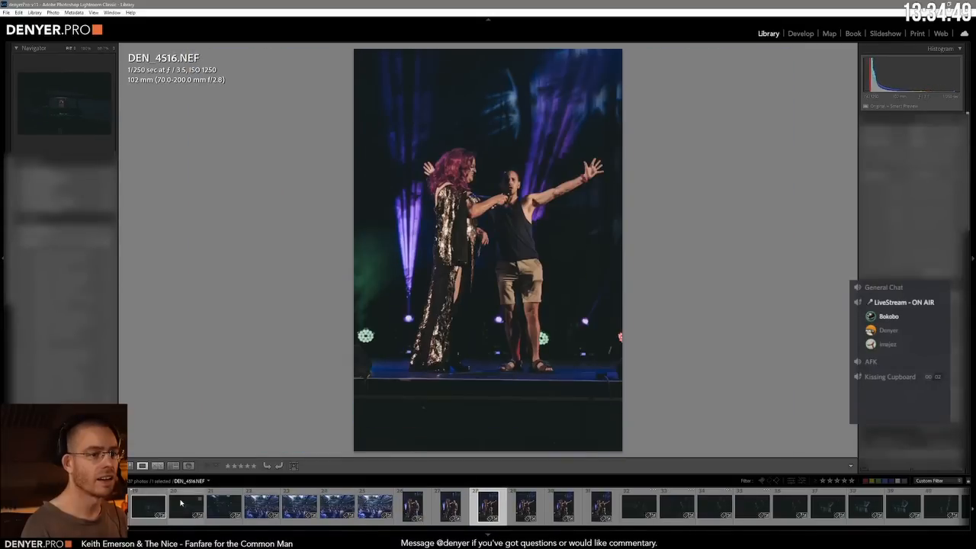
{"action": "key", "text": "Right"}
{"action": "key", "text": "Right"}
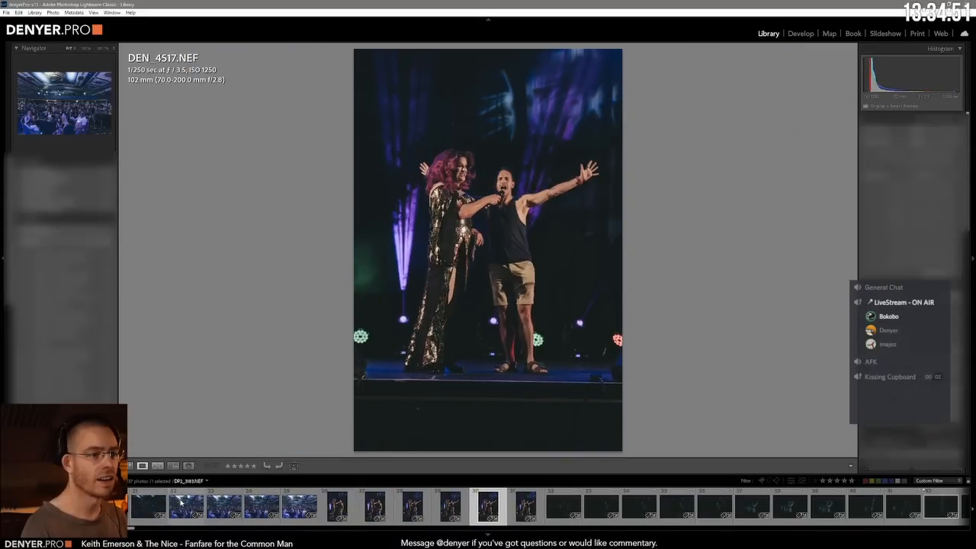
{"action": "key", "text": "Right"}
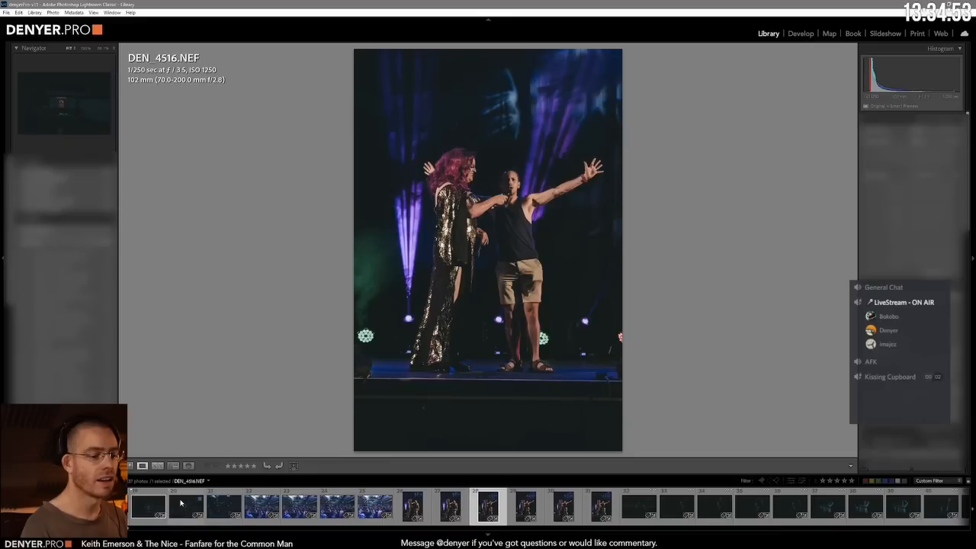
{"action": "key", "text": "Right"}
{"action": "key", "text": "Right"}
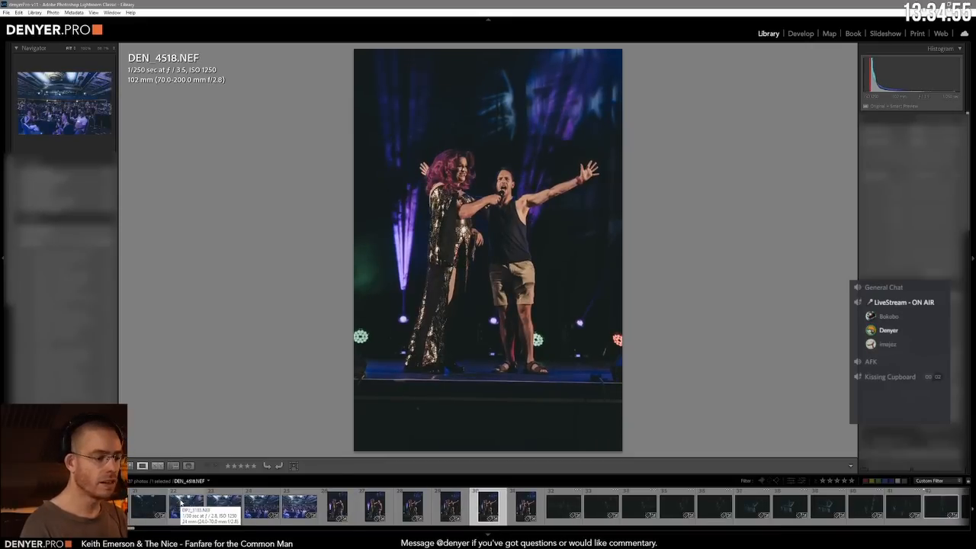
{"action": "key", "text": "p"}
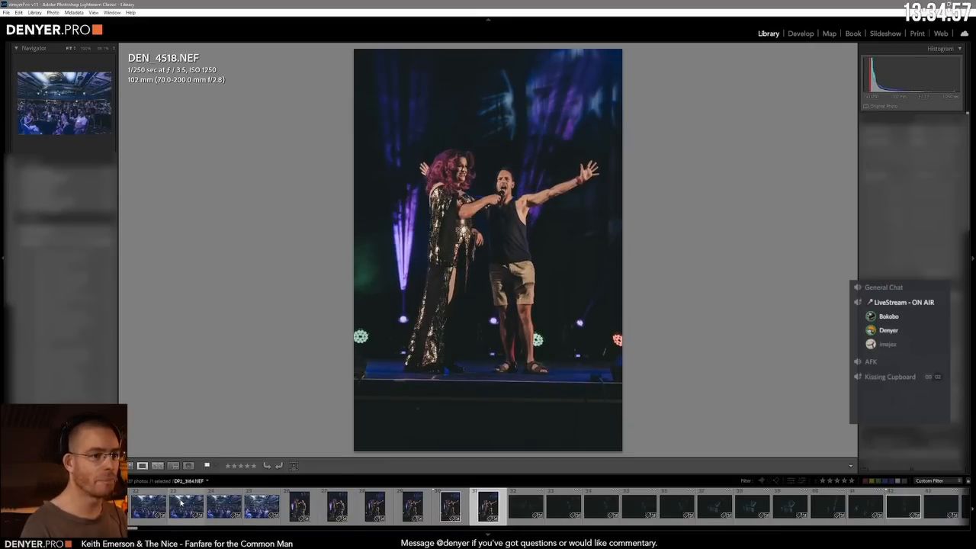
Step: Check the dark audience shot DEN_4658.NEF against the photos after it and flag it as a pick
{"action": "key", "text": "Right"}
{"action": "key", "text": "Right"}
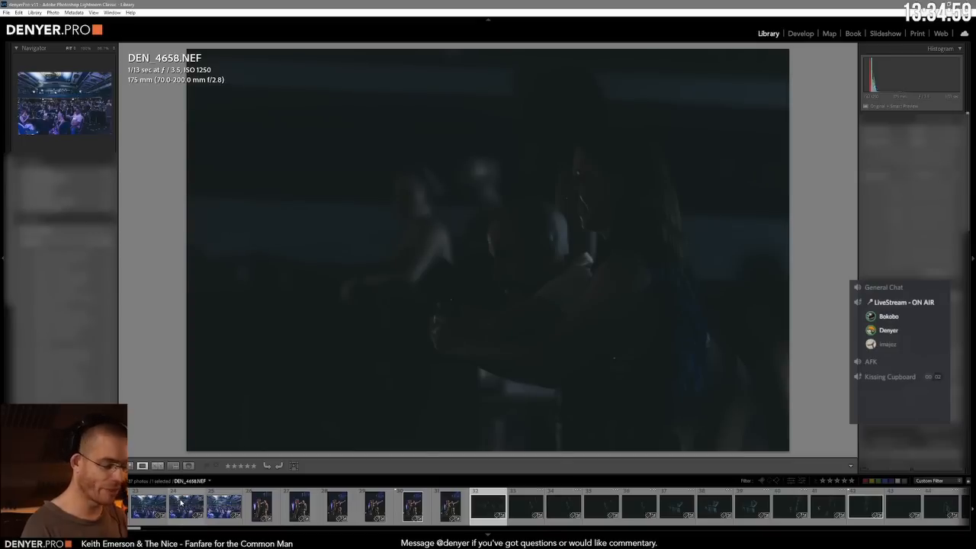
{"action": "key", "text": "Right"}
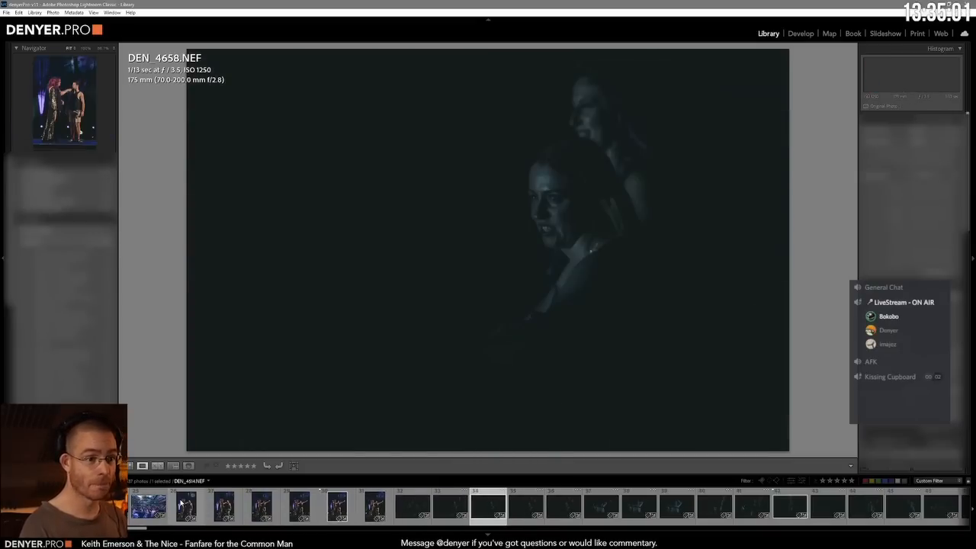
{"action": "key", "text": "Left"}
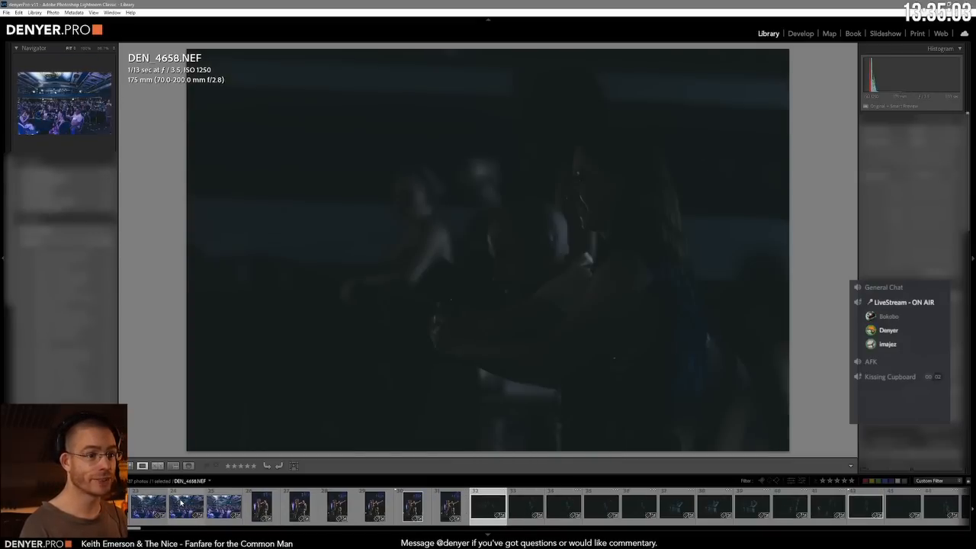
Step: Compare the dark shots of the two smiling women and flag the 35th photo and DEN_4662.NEF as picks
{"action": "key", "text": "Right"}
{"action": "key", "text": "Right"}
{"action": "key", "text": "Right"}
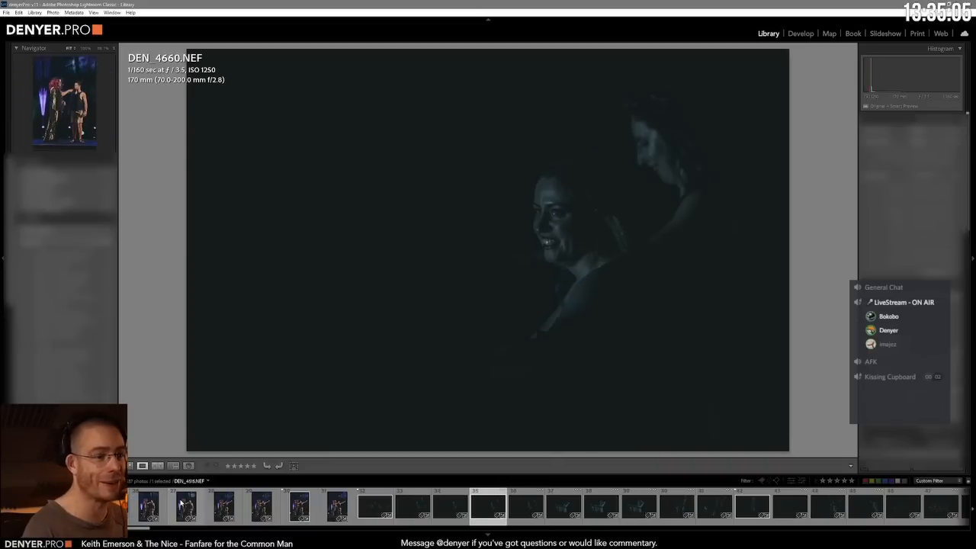
{"action": "key", "text": "Right"}
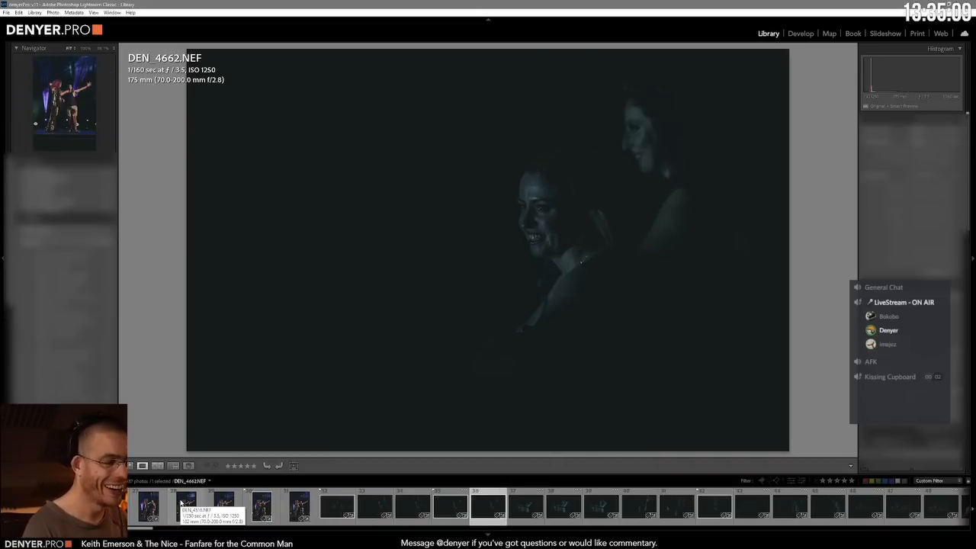
{"action": "key", "text": "Right"}
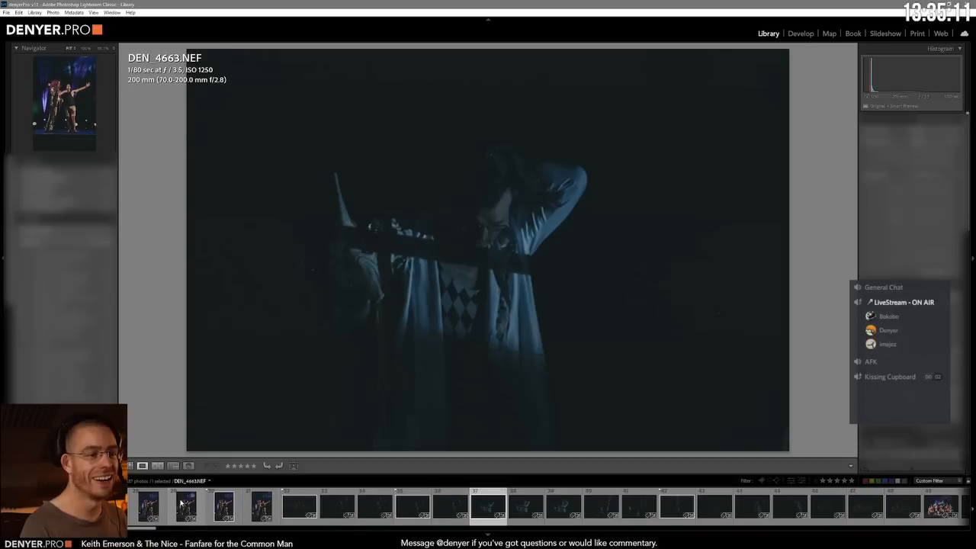
Step: Compare the dark shots of the man in the pale robe and flag the 38th photo as a pick
{"action": "key", "text": "Right"}
{"action": "key", "text": "Right"}
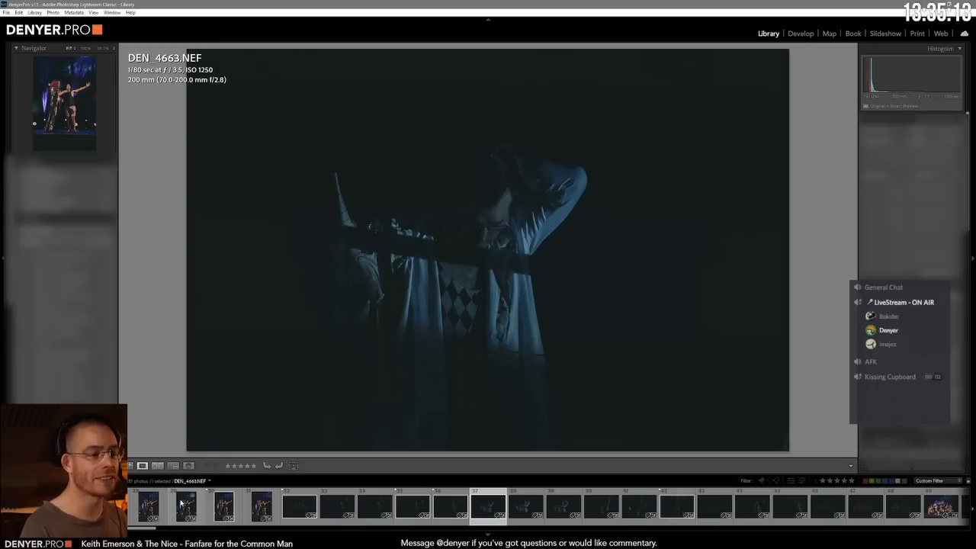
{"action": "key", "text": "Right"}
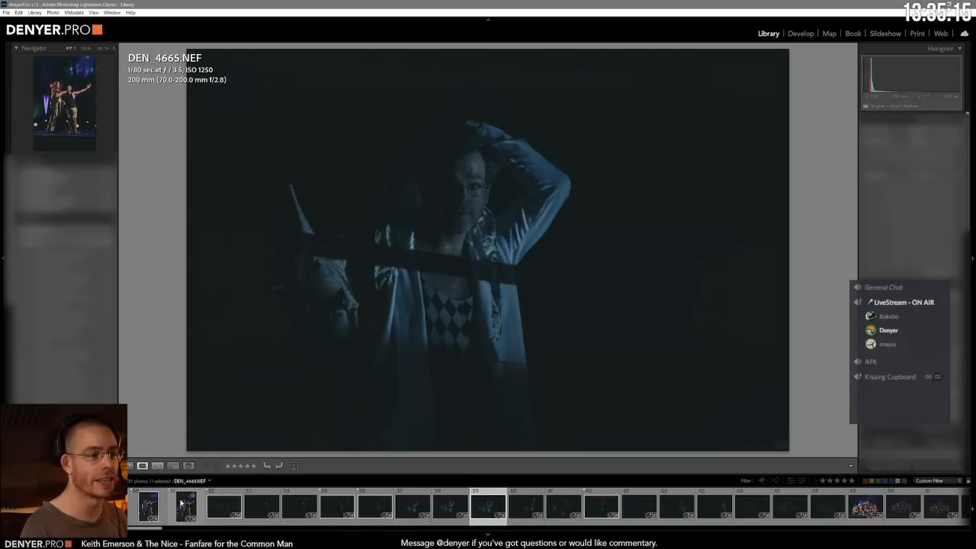
{"action": "key", "text": "Right"}
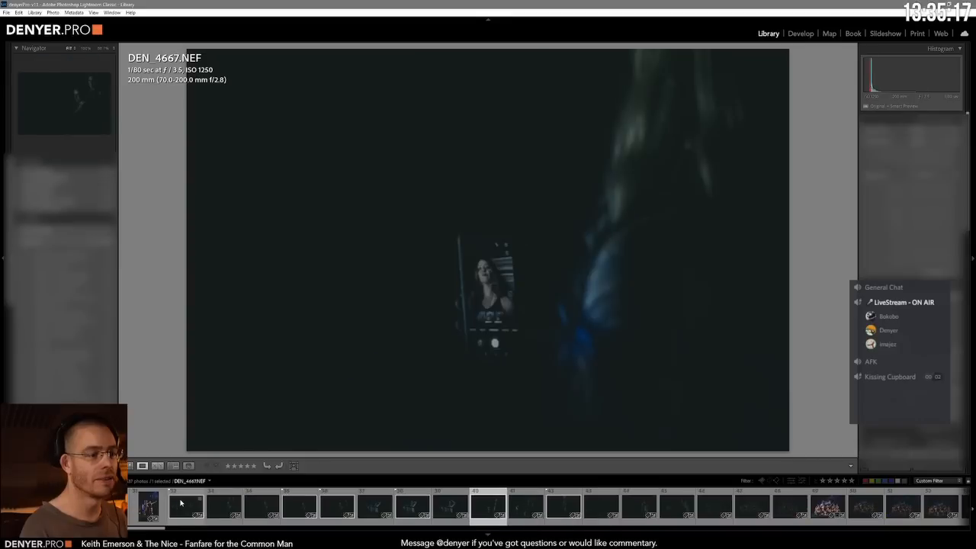
Step: Compare the two dark shots of the lit phone screen and flag DEN_4667.NEF as a pick
{"action": "key", "text": "Left"}
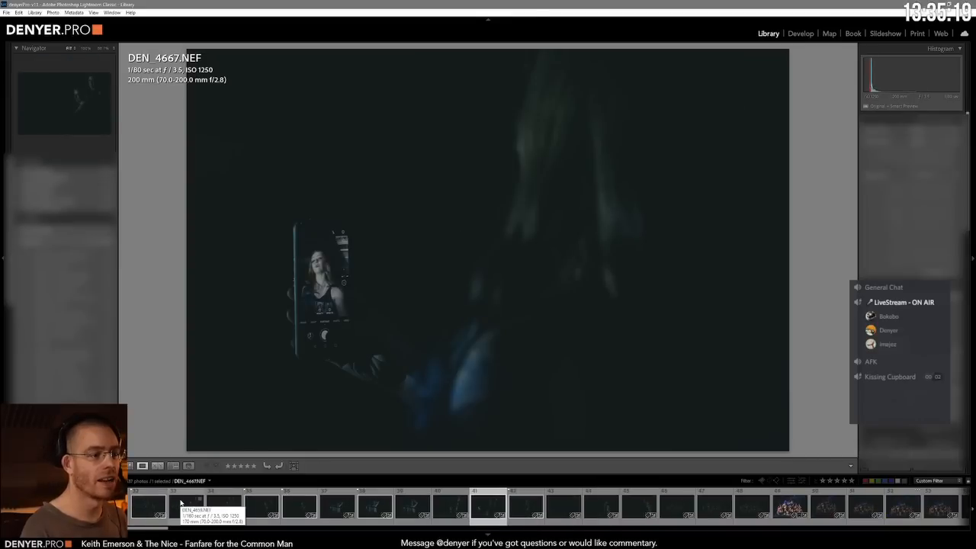
{"action": "key", "text": "Right"}
Step: Look through the dark stage shots, the full-cast group photos and the upright curtain-call shots for possible keepers
{"action": "key", "text": "Right"}
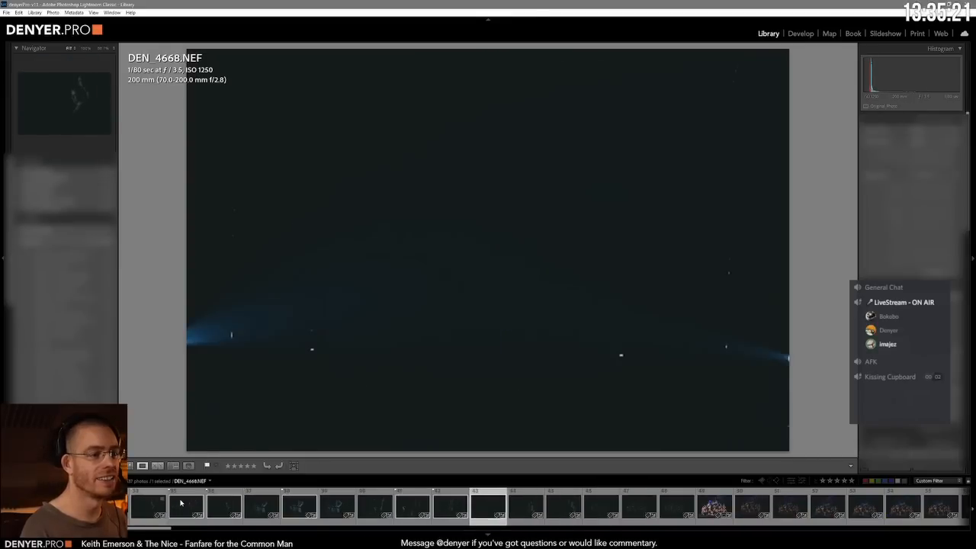
{"action": "key", "text": "Right"}
{"action": "key", "text": "Right"}
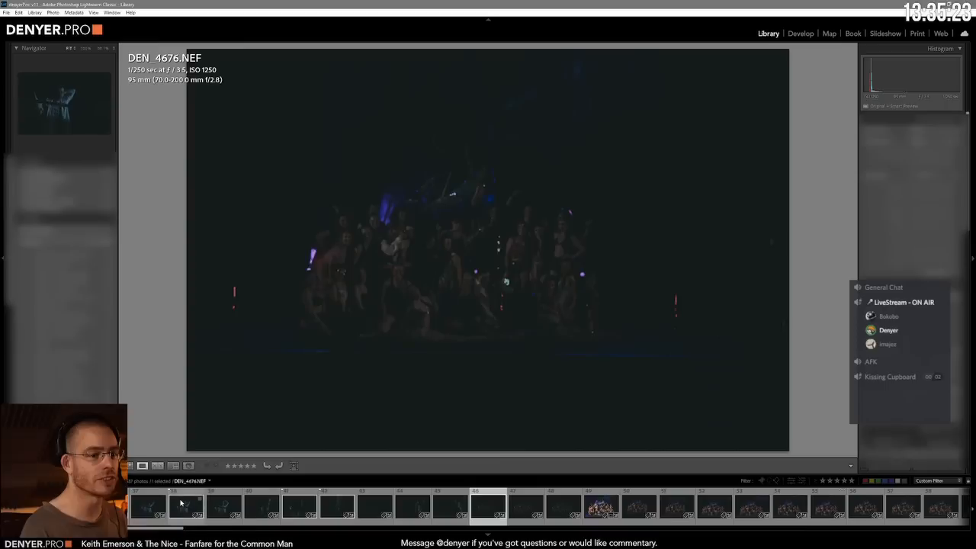
{"action": "key", "text": "Right"}
{"action": "key", "text": "Right"}
{"action": "key", "text": "Right"}
{"action": "key", "text": "Right"}
{"action": "key", "text": "Right"}
{"action": "key", "text": "Right"}
{"action": "key", "text": "Right"}
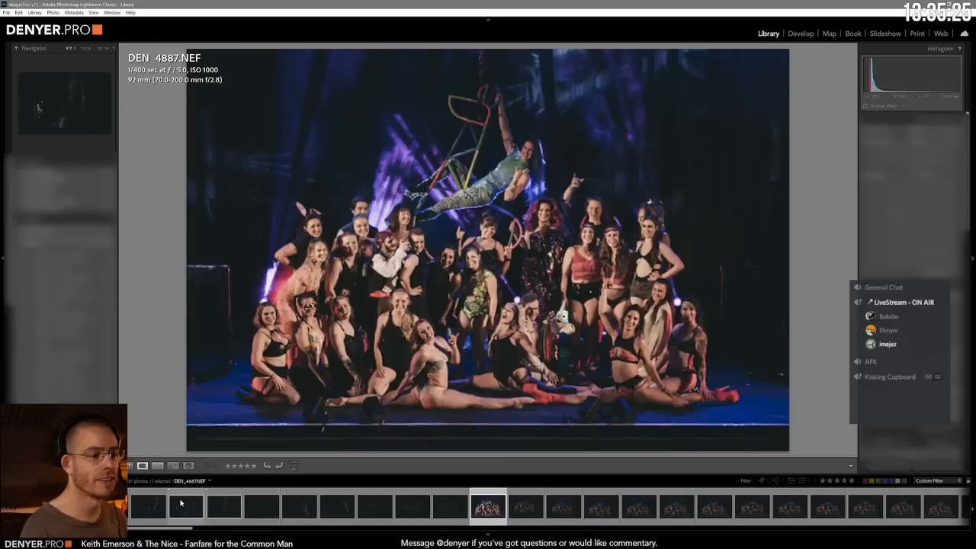
{"action": "key", "text": "Right"}
{"action": "key", "text": "Right"}
{"action": "key", "text": "Right"}
{"action": "key", "text": "Right"}
{"action": "key", "text": "Right"}
{"action": "key", "text": "Right"}
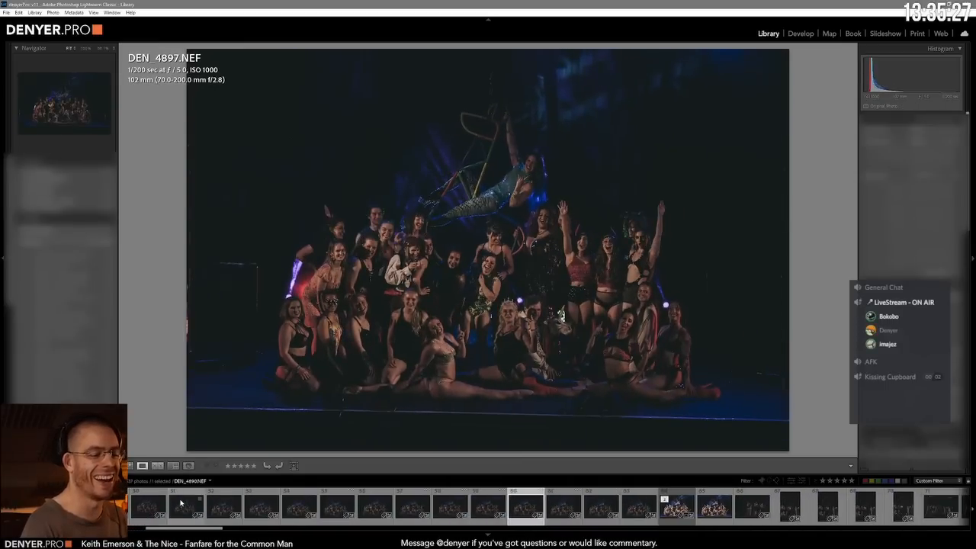
{"action": "key", "text": "Right"}
{"action": "key", "text": "Right"}
{"action": "key", "text": "Right"}
{"action": "key", "text": "Right"}
{"action": "key", "text": "Right"}
{"action": "key", "text": "Right"}
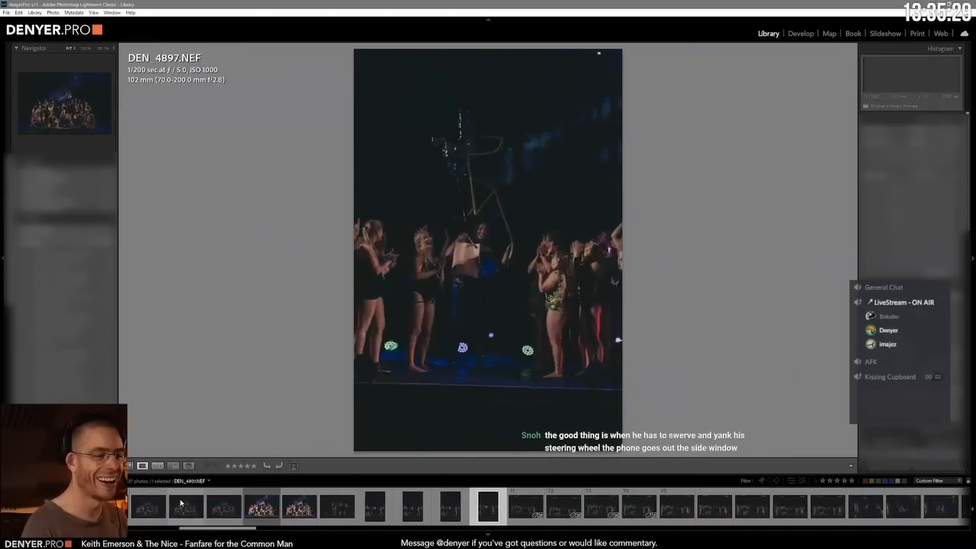
Step: Compare the first two wide shots of the cast applauding on stage and flag DP2_3188.NEF as a pick
{"action": "key", "text": "Left"}
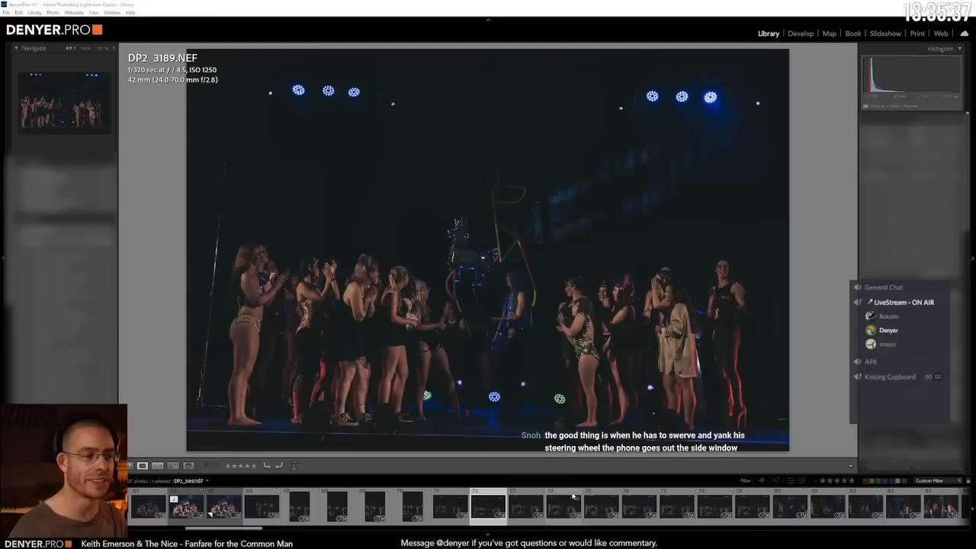
{"action": "left_click", "coordinate": [453, 509]}
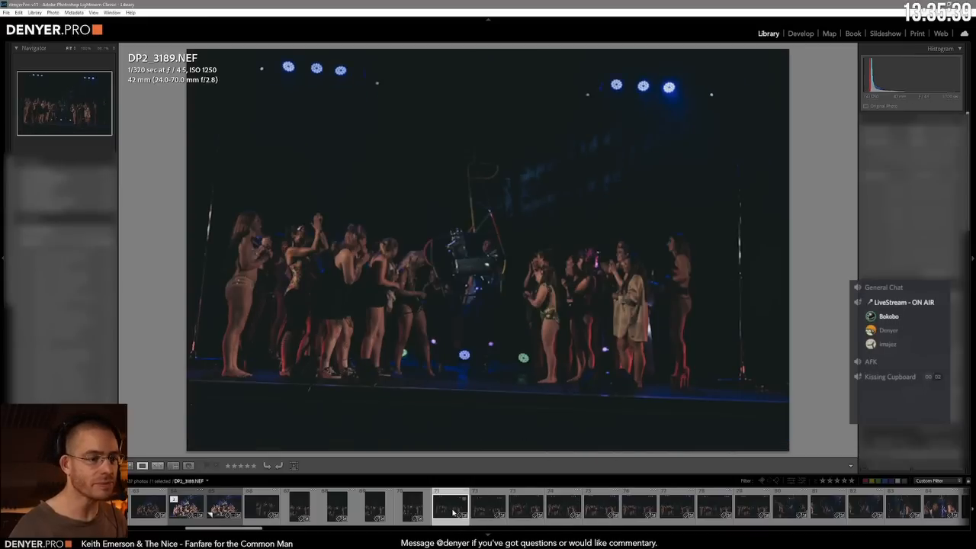
{"action": "key", "text": "p"}
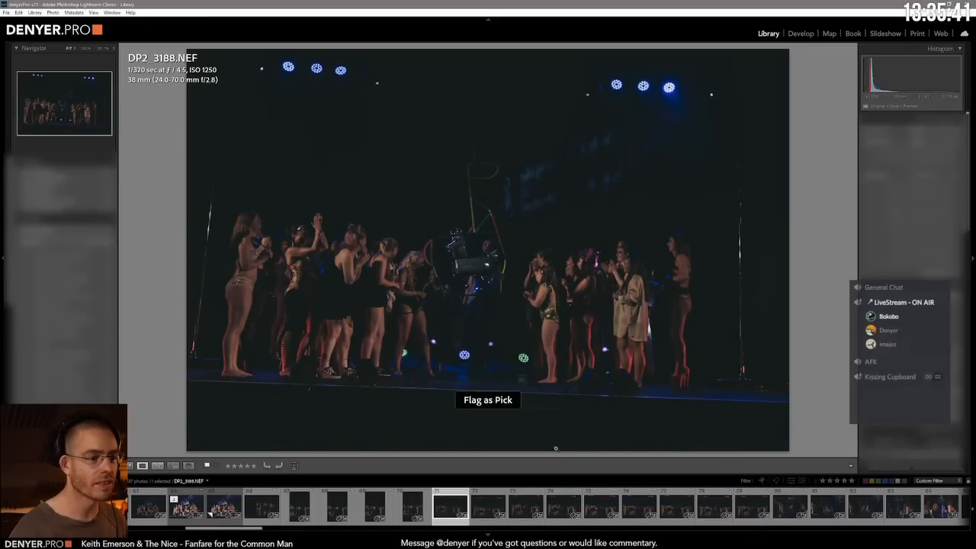
Step: Look through the remaining wide shots of the cast applauding on stage for another possible keeper
{"action": "left_click", "coordinate": [564, 509]}
{"action": "left_click", "coordinate": [637, 510]}
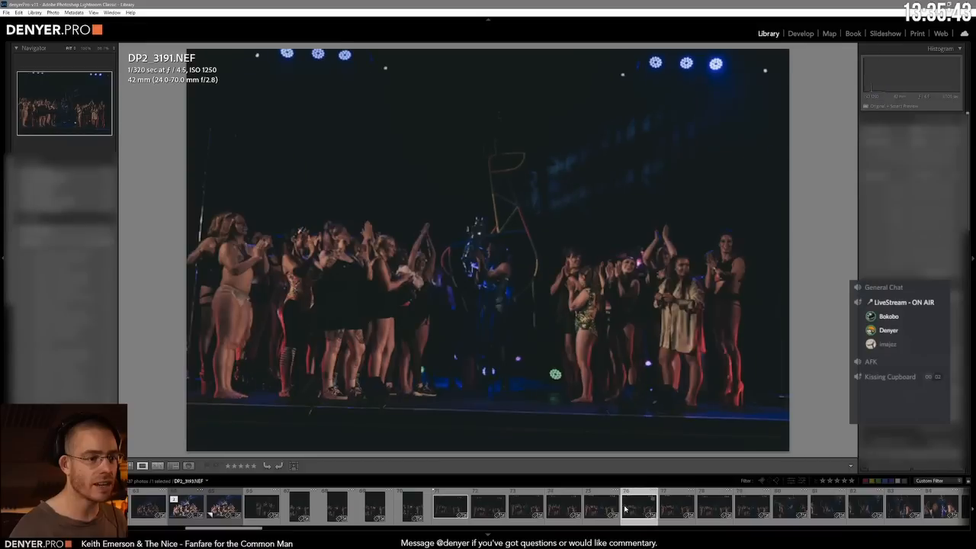
{"action": "left_click", "coordinate": [736, 504]}
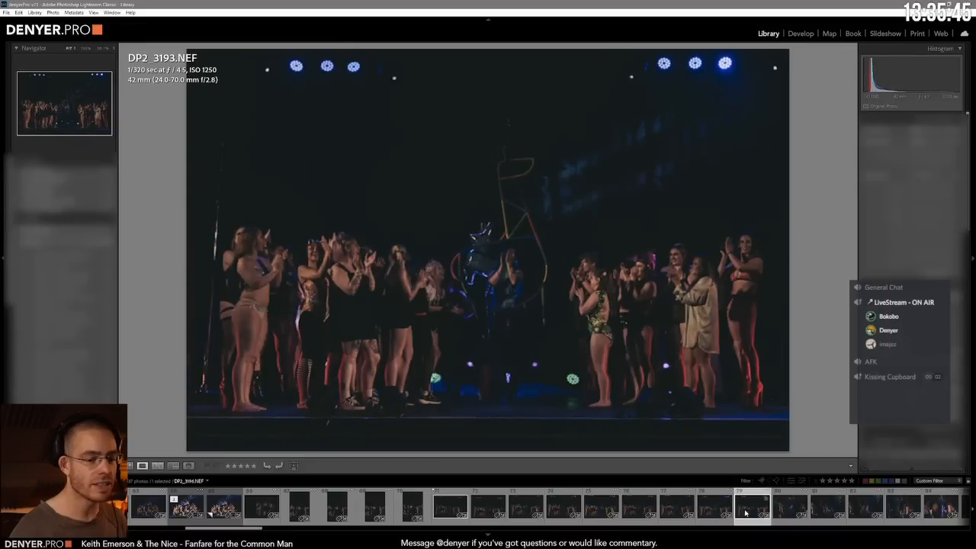
{"action": "scroll", "coordinate": [796, 504], "scroll_direction": "down", "scroll_amount": 5}
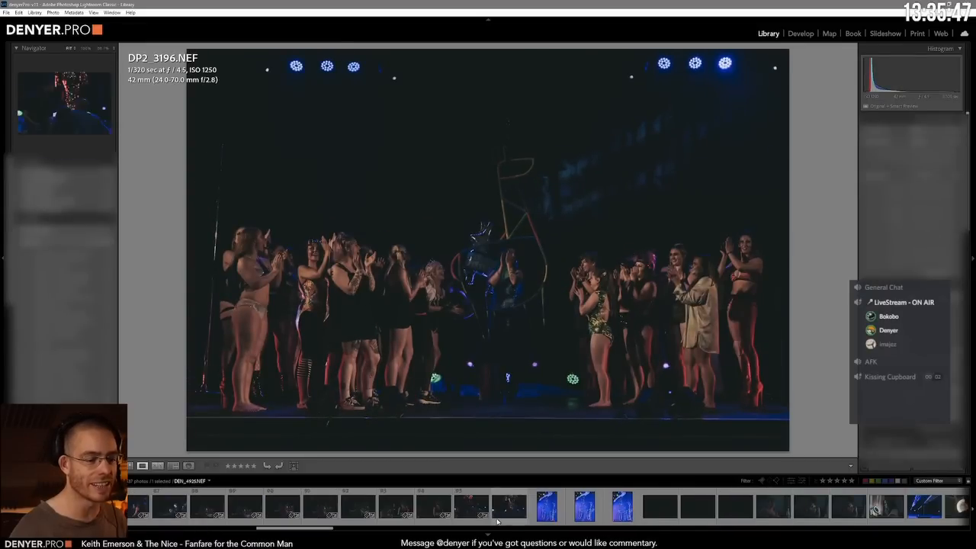
Step: Check the dark audience shots and flag DEN_4919.NEF, the group posing together, as a pick
{"action": "left_click", "coordinate": [461, 507]}
{"action": "left_click", "coordinate": [387, 511]}
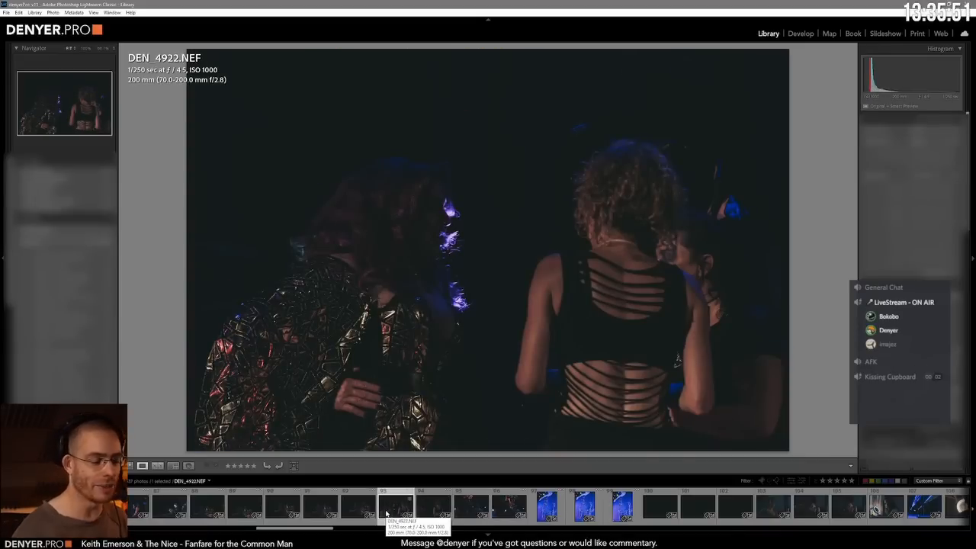
{"action": "left_click", "coordinate": [283, 509]}
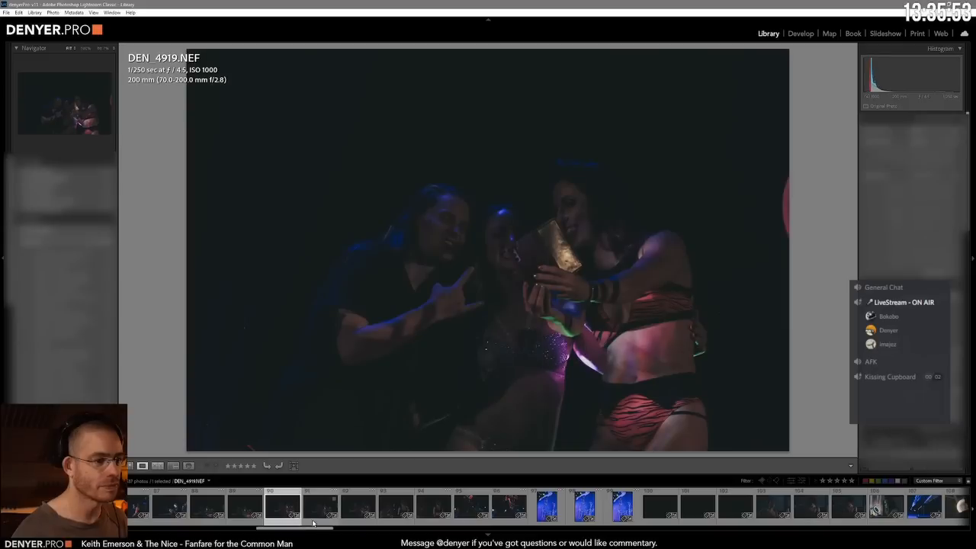
{"action": "key", "text": "p"}
Step: Flag DEN_4925.NEF, the audience in front of the coloured lights, and DP2_3199.NEF, the animal-shaped stage prop, as picks
{"action": "left_click", "coordinate": [353, 515]}
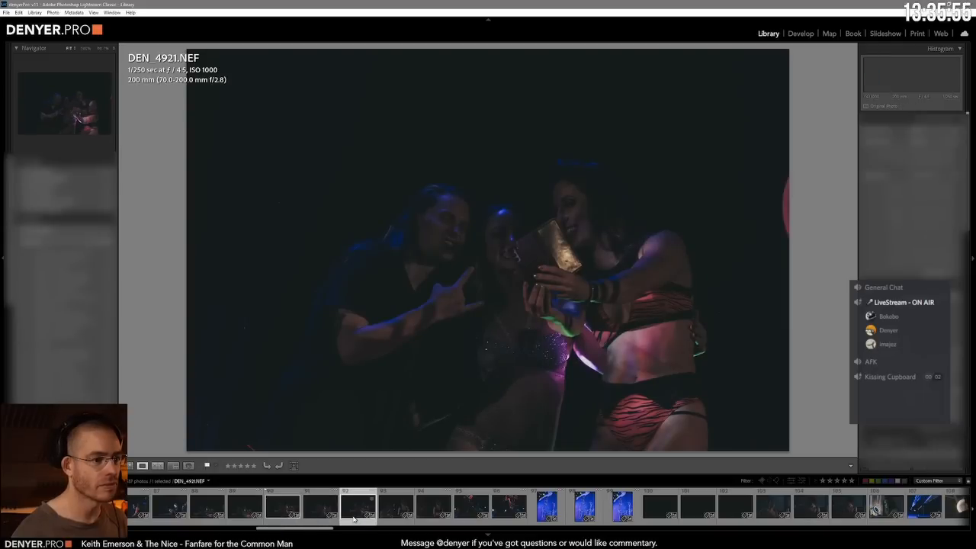
{"action": "left_click", "coordinate": [400, 511]}
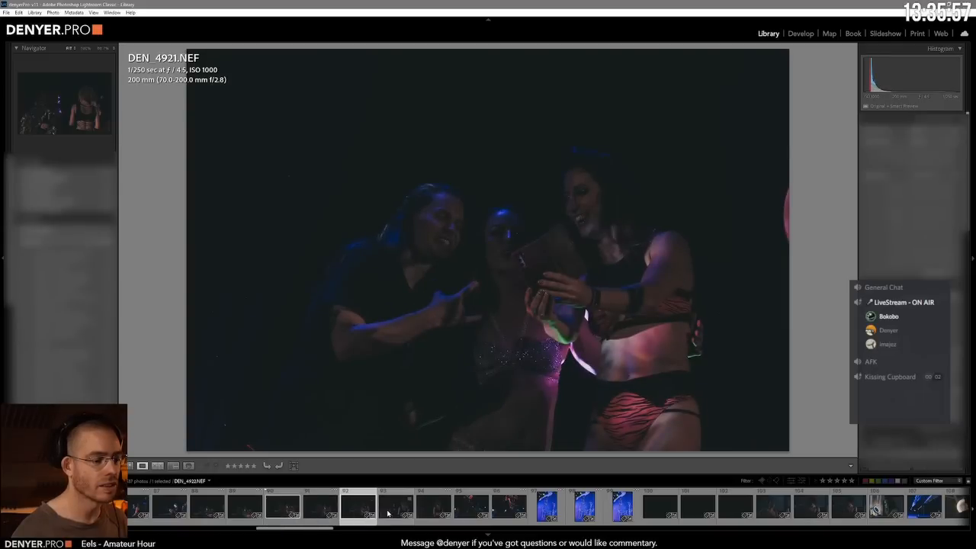
{"action": "left_click", "coordinate": [471, 509]}
{"action": "left_click", "coordinate": [502, 505]}
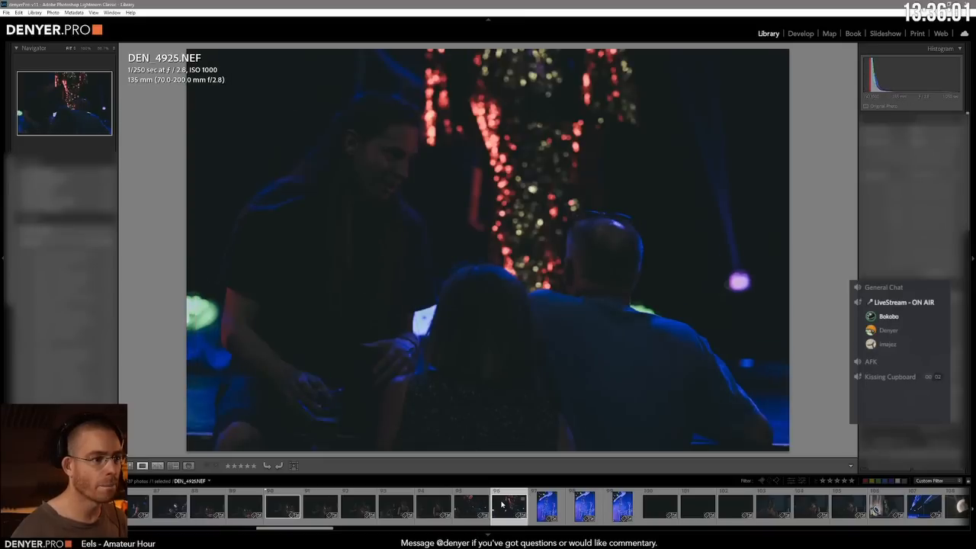
{"action": "key", "text": "p"}
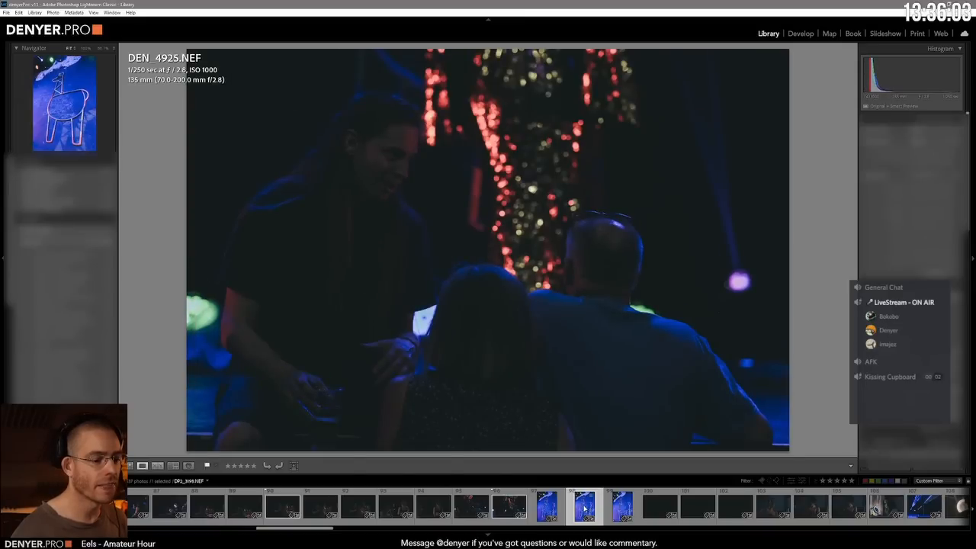
{"action": "left_click", "coordinate": [622, 507]}
{"action": "key", "text": "p"}
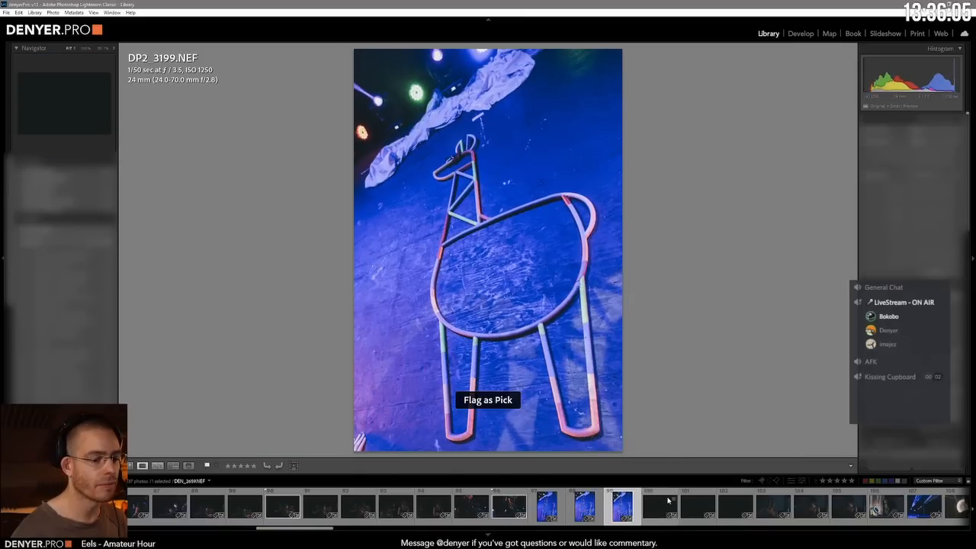
Step: Compare the dark shots of the woman in the red top, flag DEN_2664.NEF as a pick and remove the flag from DEN_2663.NEF
{"action": "left_click", "coordinate": [776, 503]}
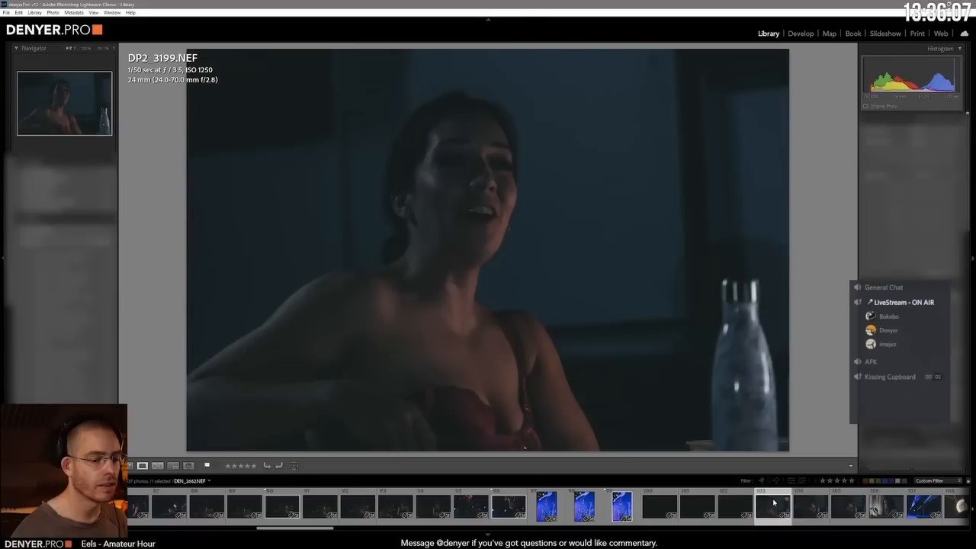
{"action": "left_click", "coordinate": [802, 513]}
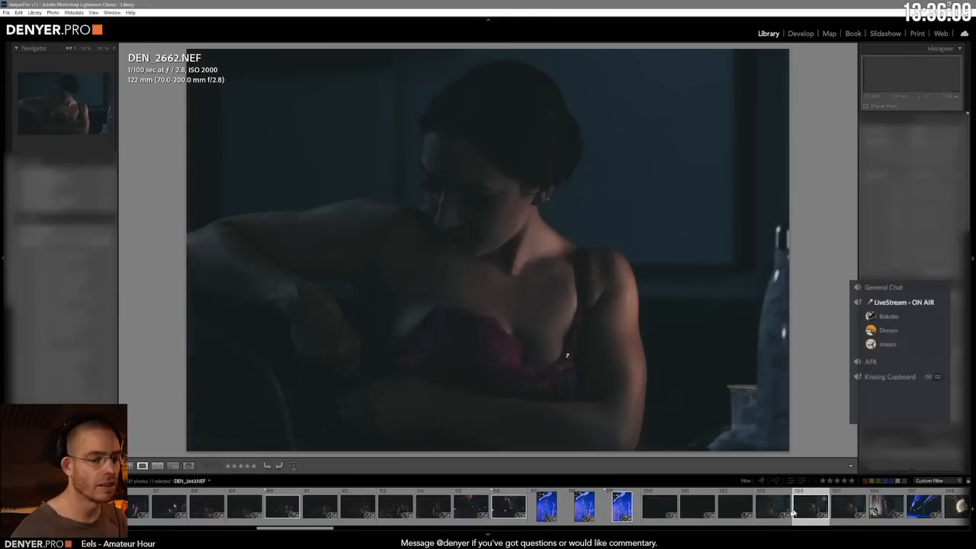
{"action": "key", "text": "shift+p"}
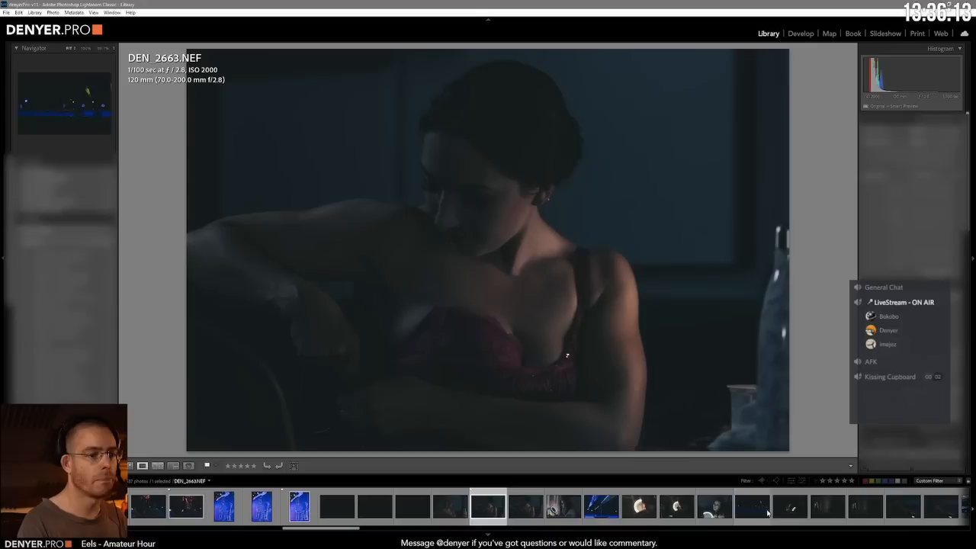
{"action": "key", "text": "Left"}
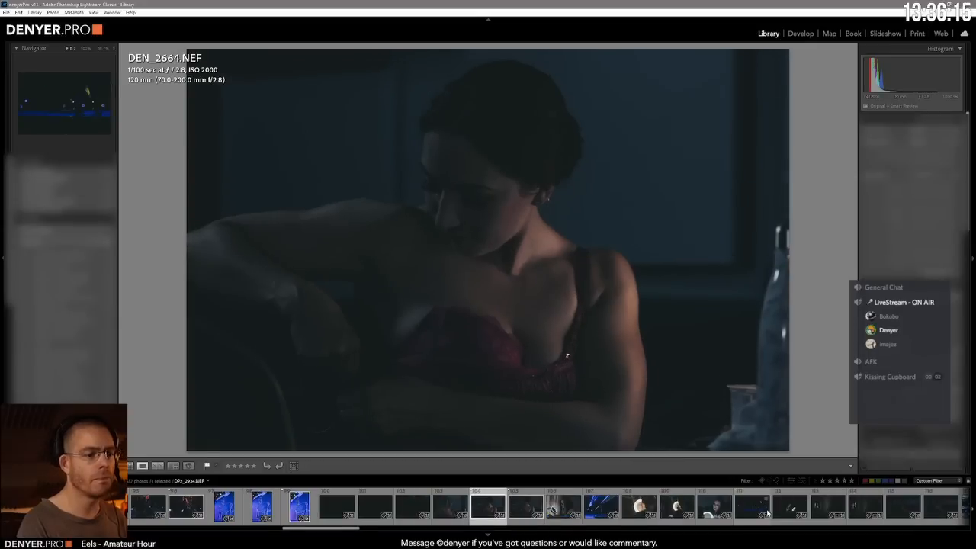
{"action": "key", "text": "p"}
{"action": "key", "text": "u"}
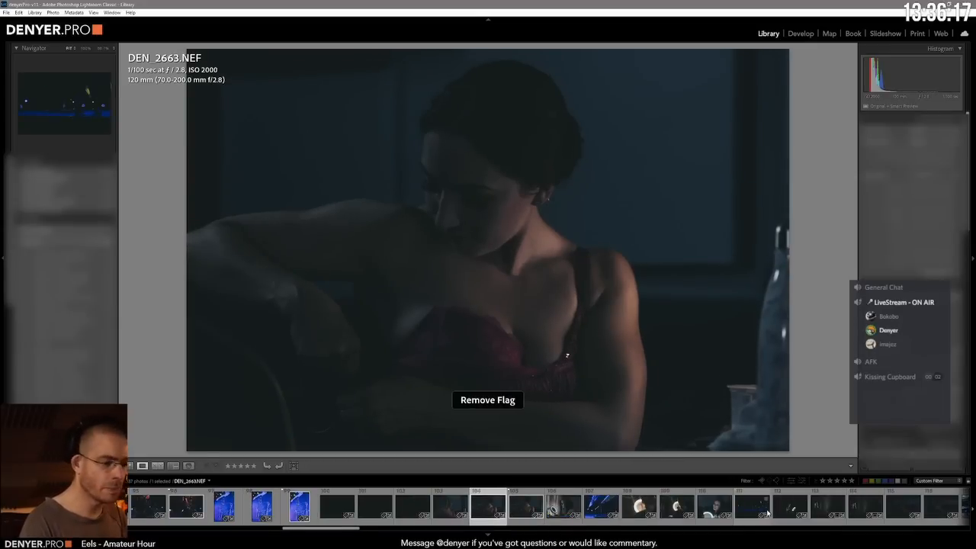
Step: Flag DEN_2665.NEF, the long-haired woman sitting at the ring-light mirror, as a pick
{"action": "key", "text": "Right"}
{"action": "key", "text": "Right"}
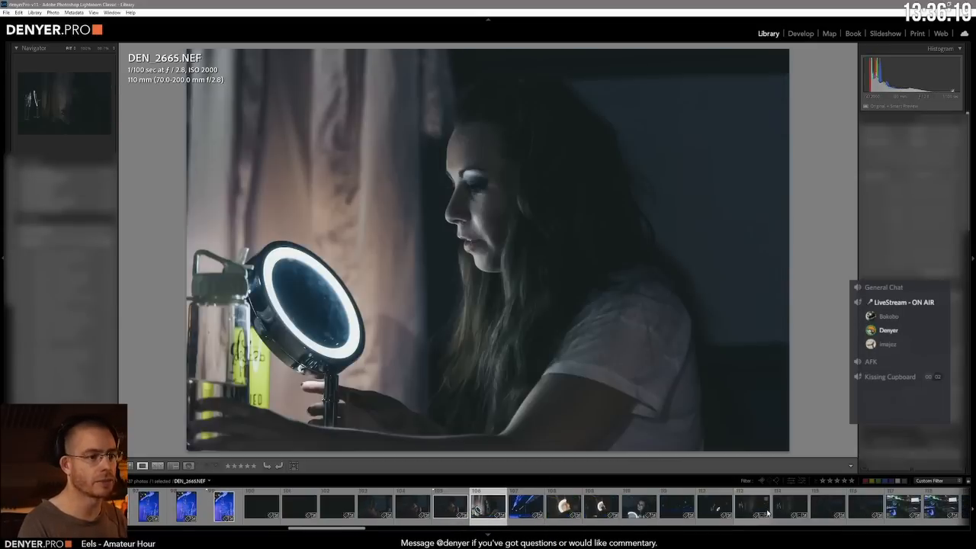
{"action": "key", "text": "Left"}
{"action": "key", "text": "Right"}
{"action": "key", "text": "Right"}
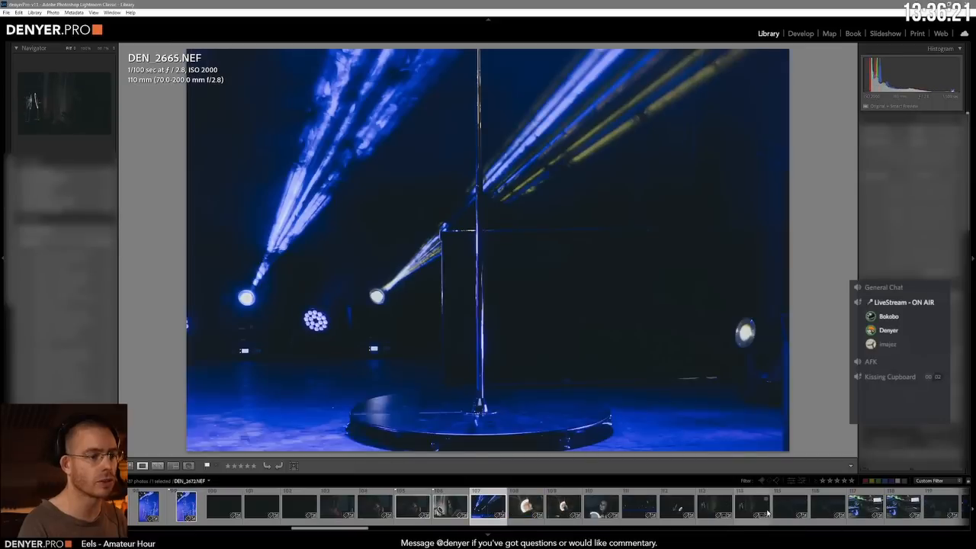
Step: Compare the close-ups of the face reflected in the ring-light mirror and check the shots up to the dark blue stage photo
{"action": "key", "text": "Right"}
{"action": "key", "text": "Left"}
{"action": "key", "text": "Right"}
{"action": "key", "text": "Right"}
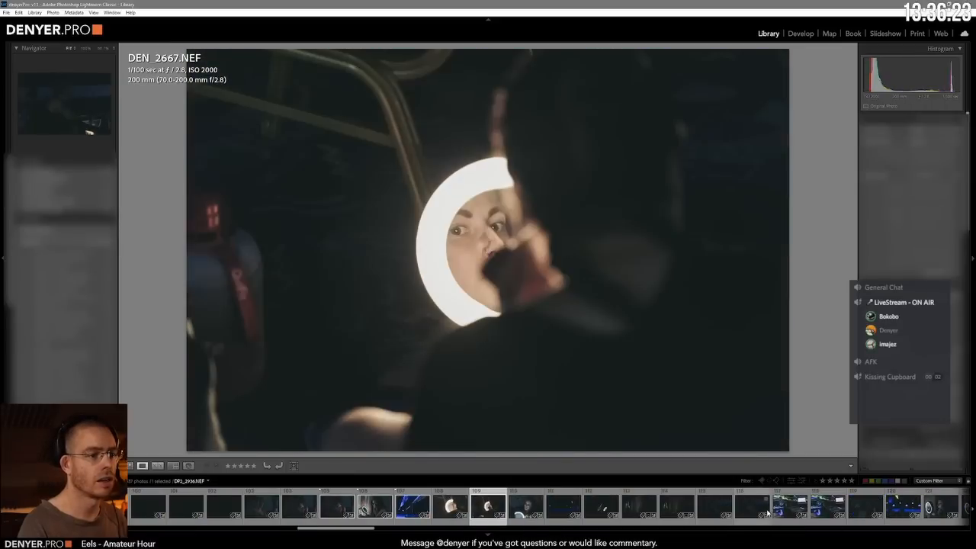
{"action": "key", "text": "Right"}
Step: Compare the dark shots of the woman on her phone beside the ring light and flag the 113th photo as a pick
{"action": "key", "text": "Right"}
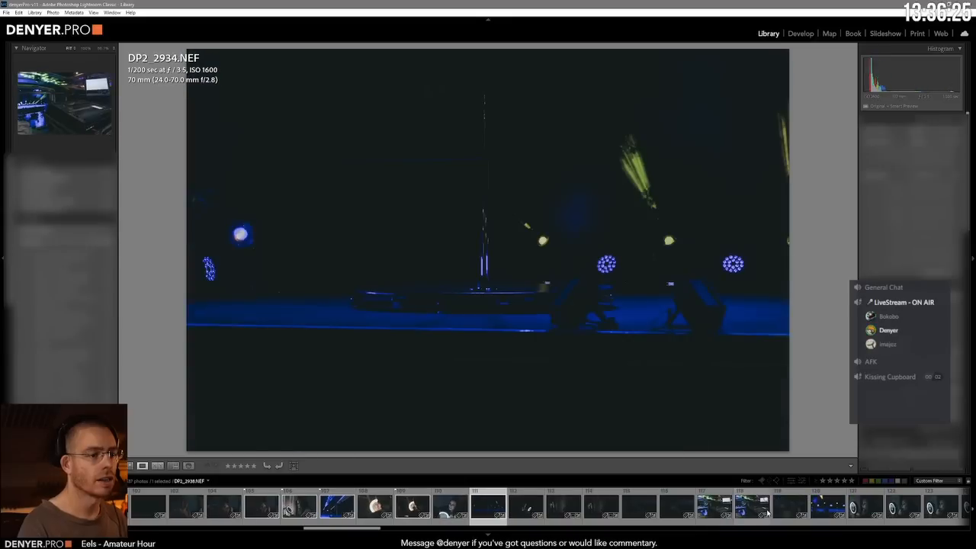
{"action": "key", "text": "Right"}
{"action": "key", "text": "Right"}
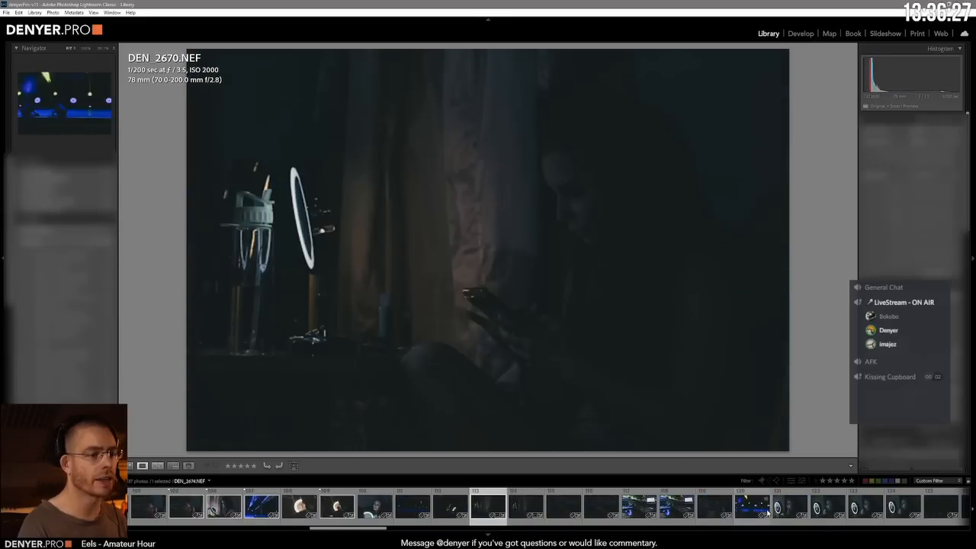
{"action": "key", "text": "shift+p"}
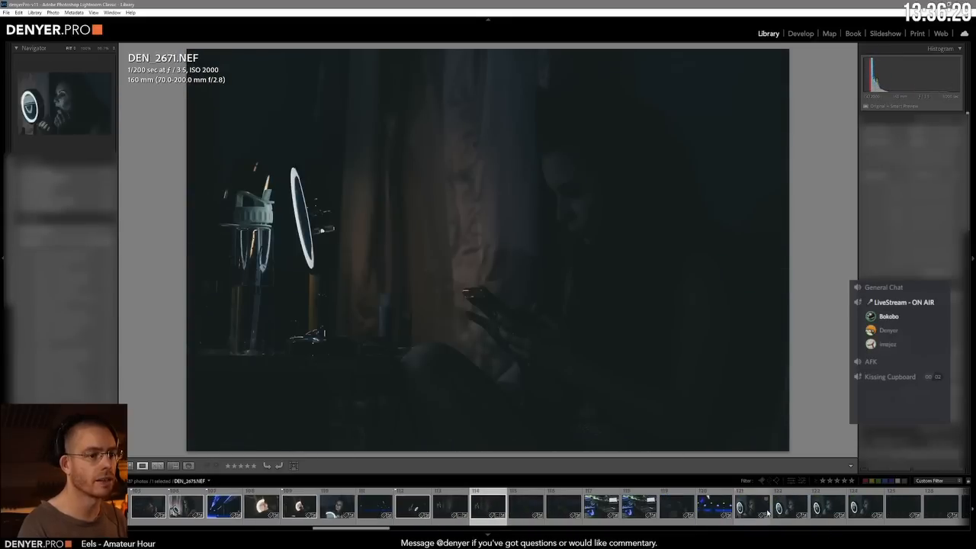
{"action": "key", "text": "Right"}
{"action": "key", "text": "Left"}
{"action": "key", "text": "Left"}
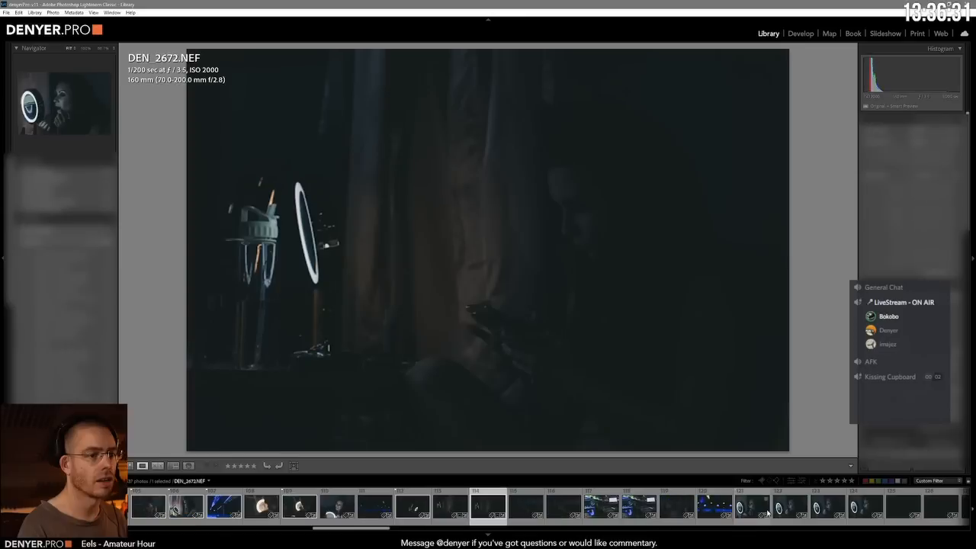
{"action": "key", "text": "Right"}
{"action": "key", "text": "Right"}
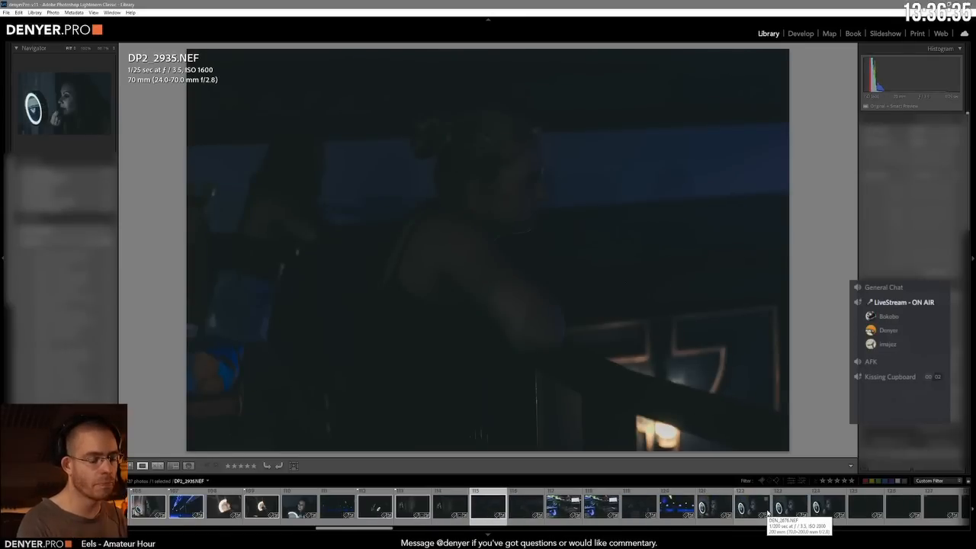
Step: Check the dark balcony shots, compare the two photos of the control desk and flag DP2_2938.NEF as a pick
{"action": "key", "text": "Right"}
{"action": "key", "text": "Right"}
{"action": "key", "text": "Right"}
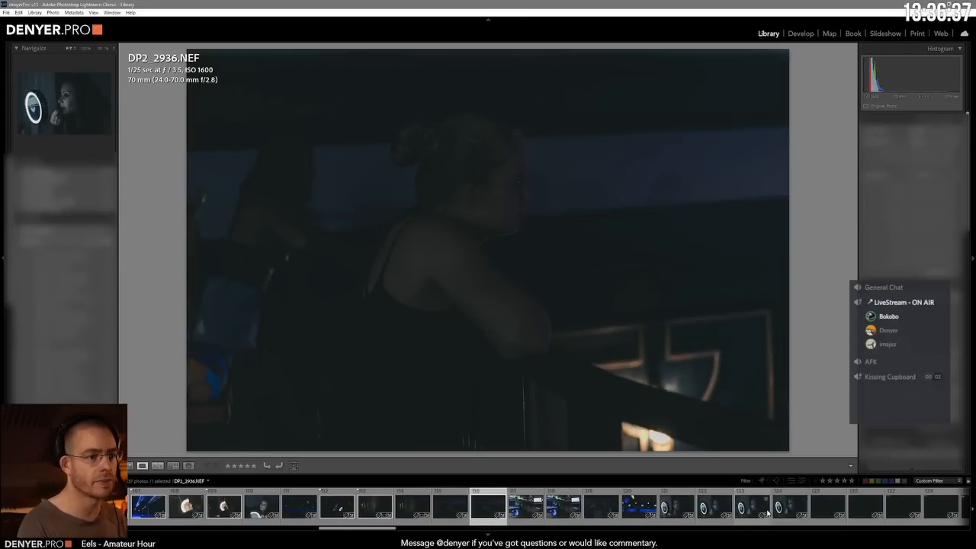
{"action": "key", "text": "Left"}
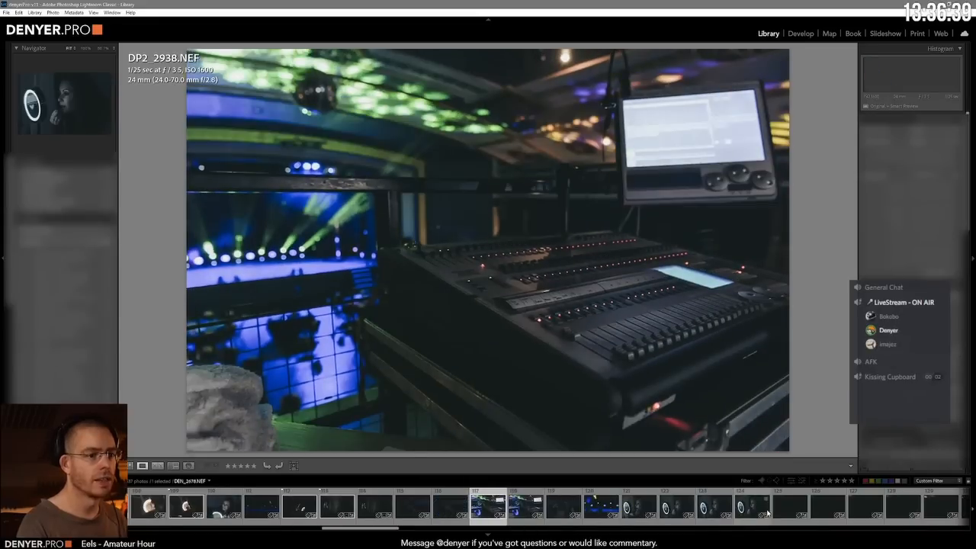
{"action": "key", "text": "Right"}
{"action": "key", "text": "p"}
{"action": "key", "text": "Left"}
{"action": "key", "text": "Right"}
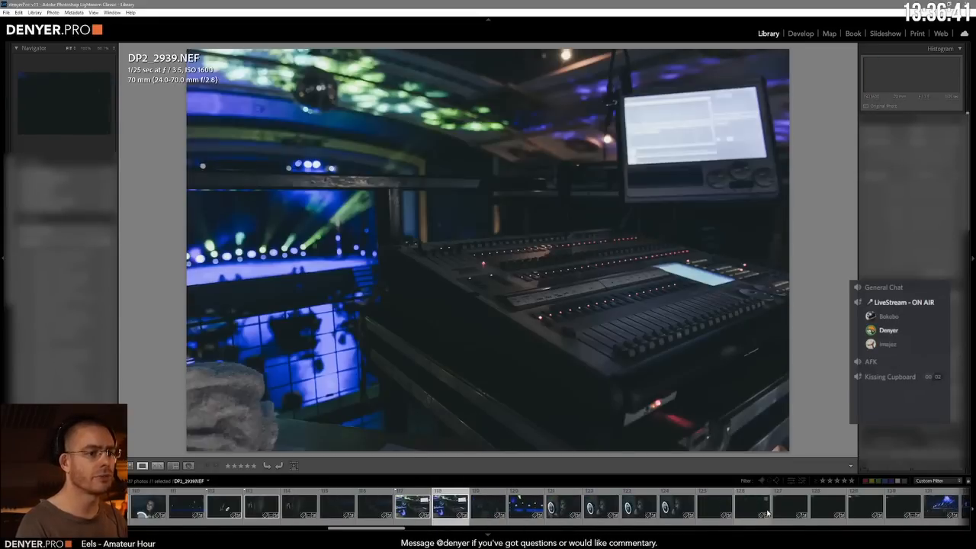
{"action": "key", "text": "Left"}
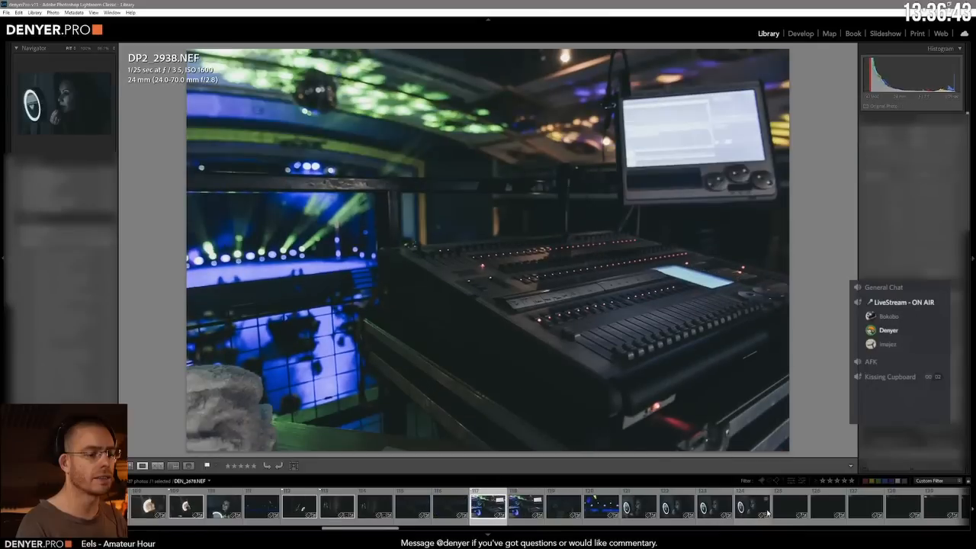
{"action": "key", "text": "Right"}
{"action": "key", "text": "u"}
Step: Examine the dark portrait of the woman with the glittery object against the neighbouring blue stage-light shot
{"action": "key", "text": "Right"}
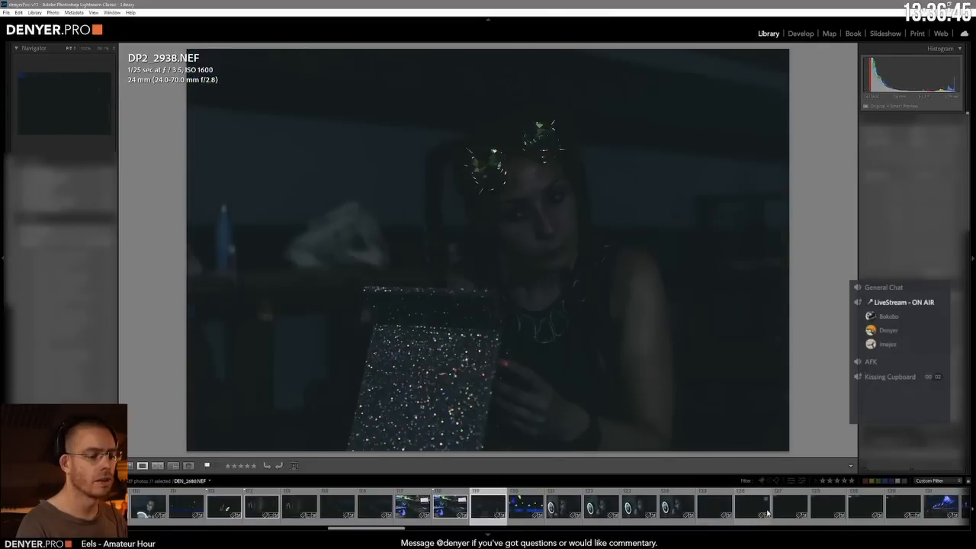
{"action": "key", "text": "Right"}
{"action": "key", "text": "Left"}
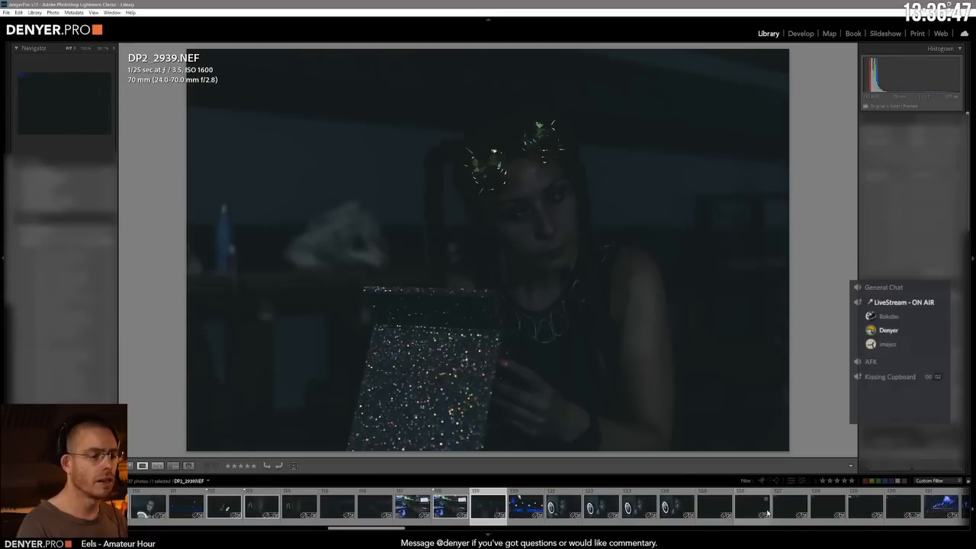
{"action": "key", "text": "Right"}
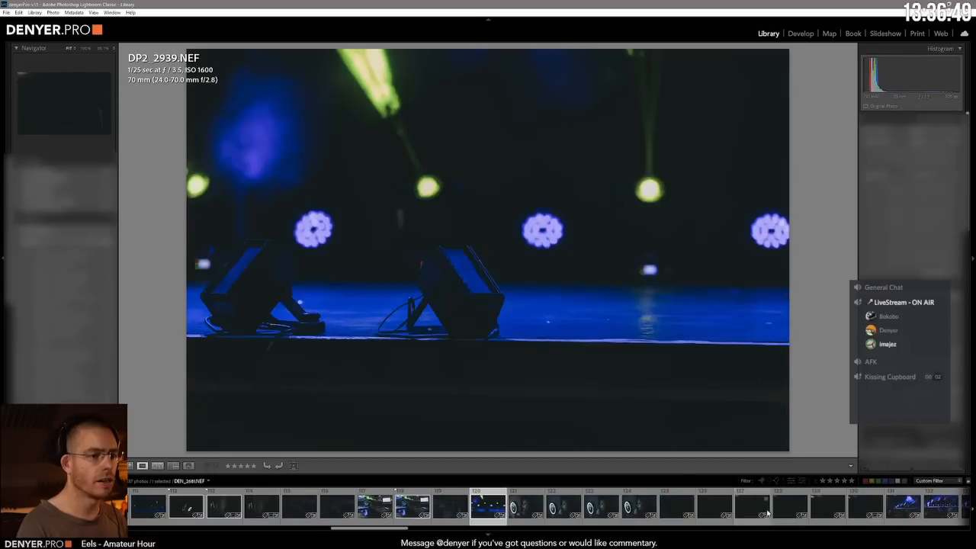
{"action": "key", "text": "Left"}
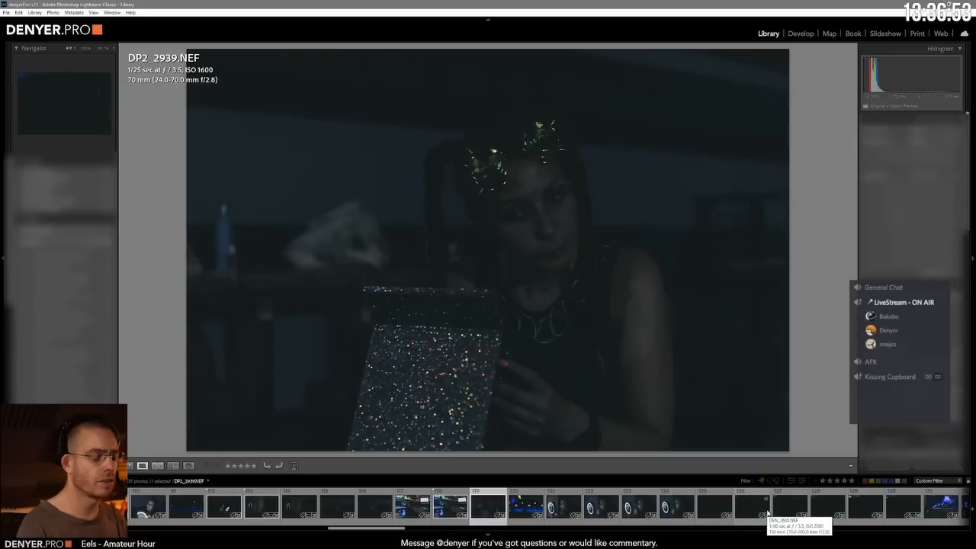
Step: Try a 3-star rating and a Yellow label on DP2_2939.NEF, clearing each one again
{"action": "key", "text": "3"}
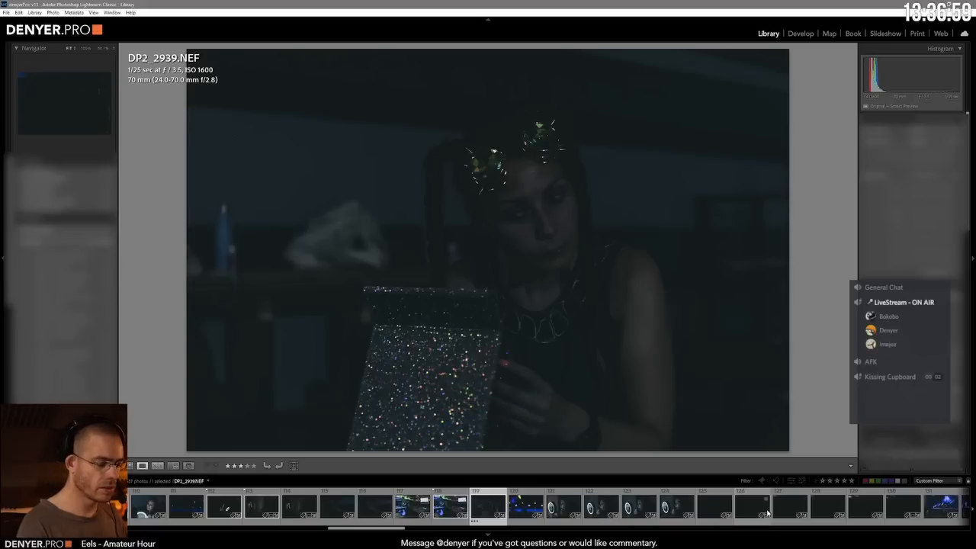
{"action": "key", "text": "0"}
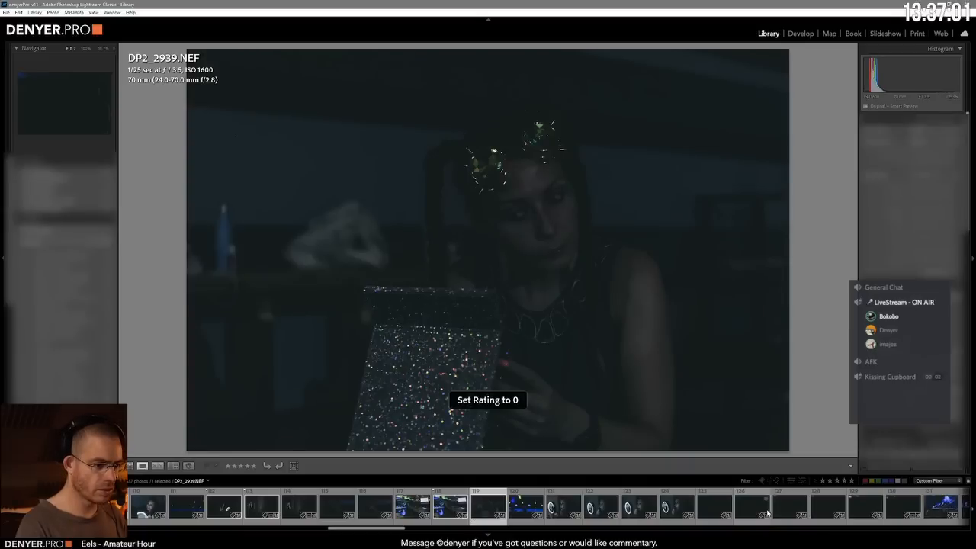
{"action": "key", "text": "8"}
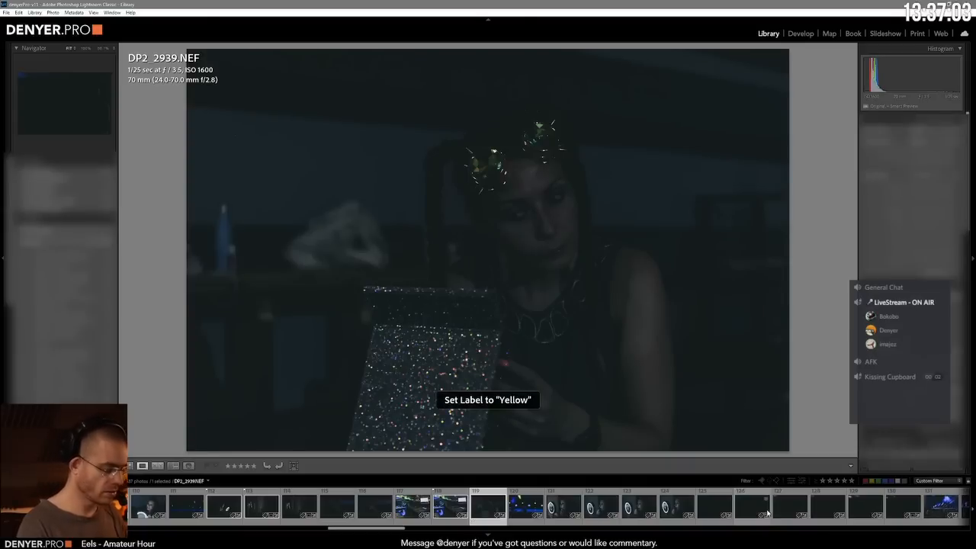
{"action": "key", "text": "8"}
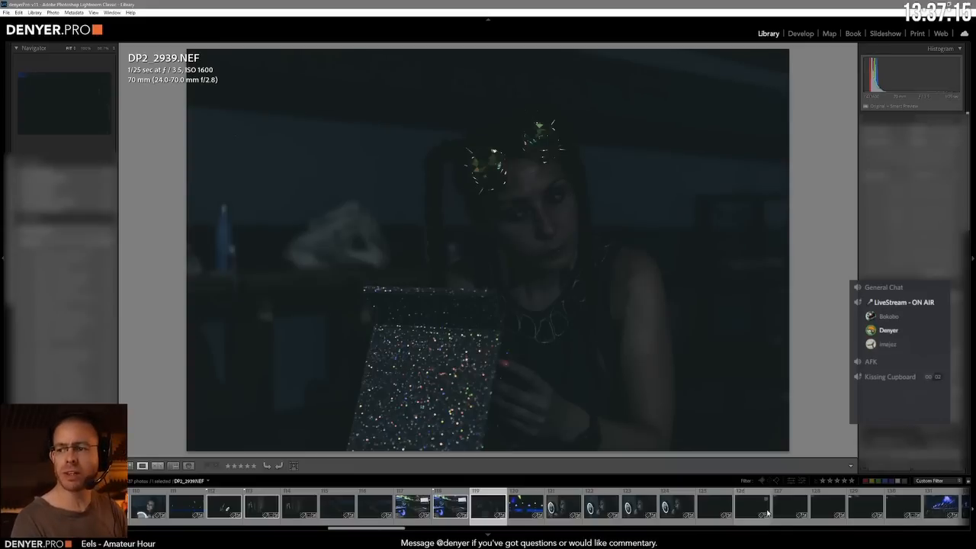
Step: Recheck the dark glittery portrait DP2_2939.NEF against the photos directly before and after it
{"action": "key", "text": "Right"}
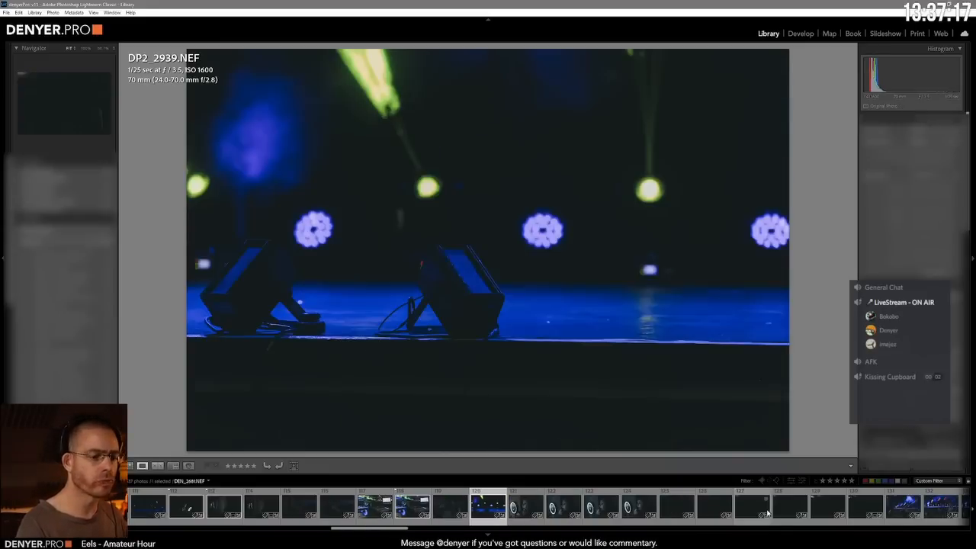
{"action": "key", "text": "Left"}
{"action": "key", "text": "Left"}
{"action": "key", "text": "Right"}
{"action": "key", "text": "Right"}
{"action": "key", "text": "Right"}
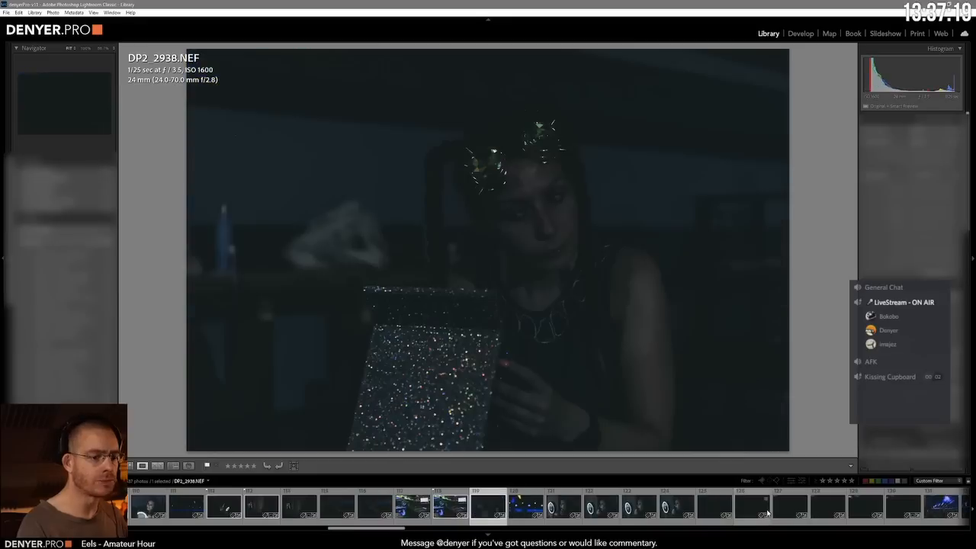
Step: Compare the first two shots of the woman at the illuminated makeup mirror and flag DEN_2675.NEF as a pick
{"action": "key", "text": "Right"}
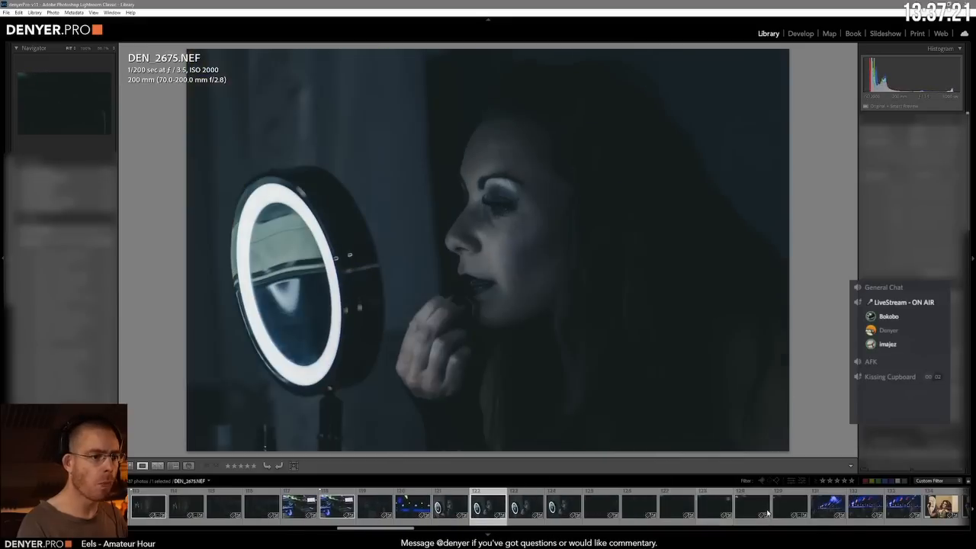
{"action": "key", "text": "Left"}
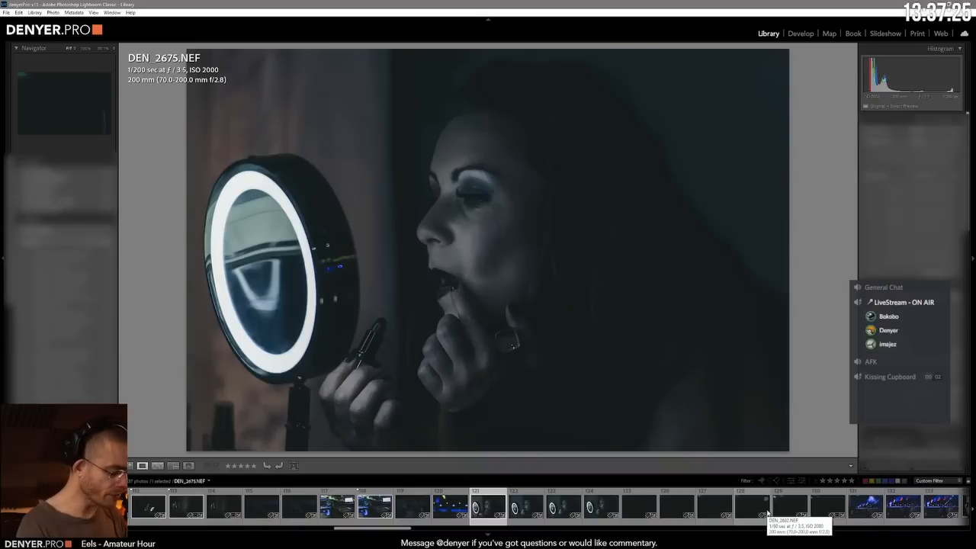
{"action": "key", "text": "p"}
{"action": "key", "text": "Right"}
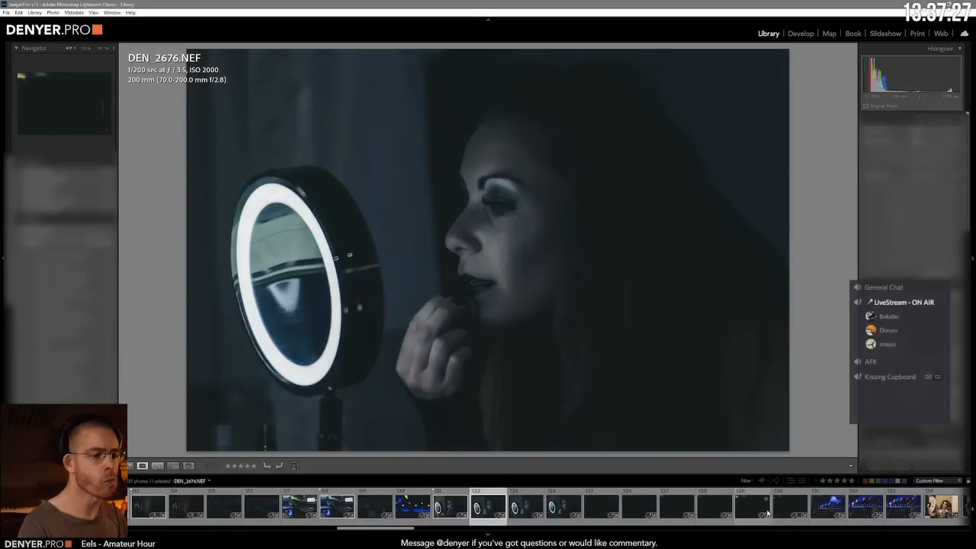
Step: Examine the remaining makeup-mirror shots and the near-black photos up to the three women in DEN_2683.NEF
{"action": "key", "text": "Right"}
{"action": "key", "text": "Right"}
{"action": "key", "text": "Right"}
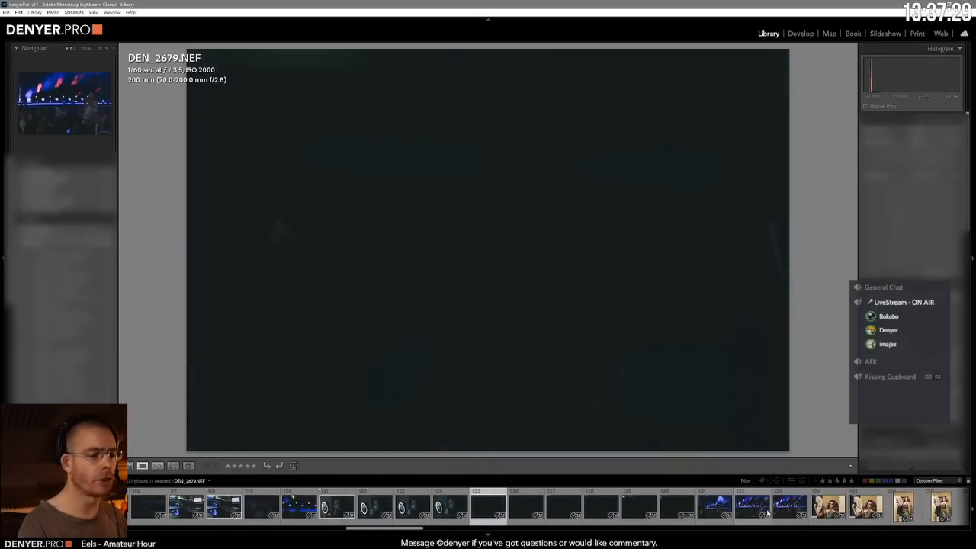
{"action": "key", "text": "Right"}
{"action": "key", "text": "Right"}
{"action": "key", "text": "Right"}
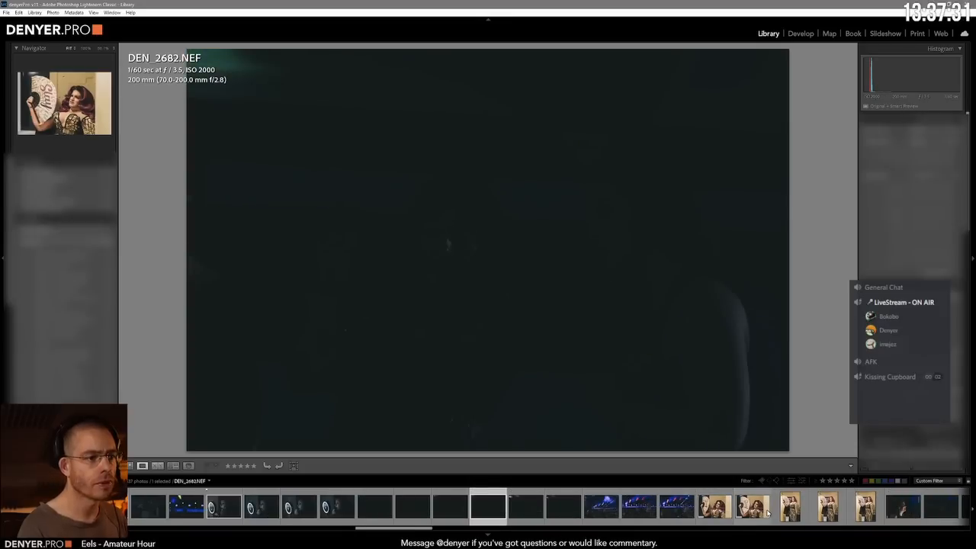
{"action": "key", "text": "Right"}
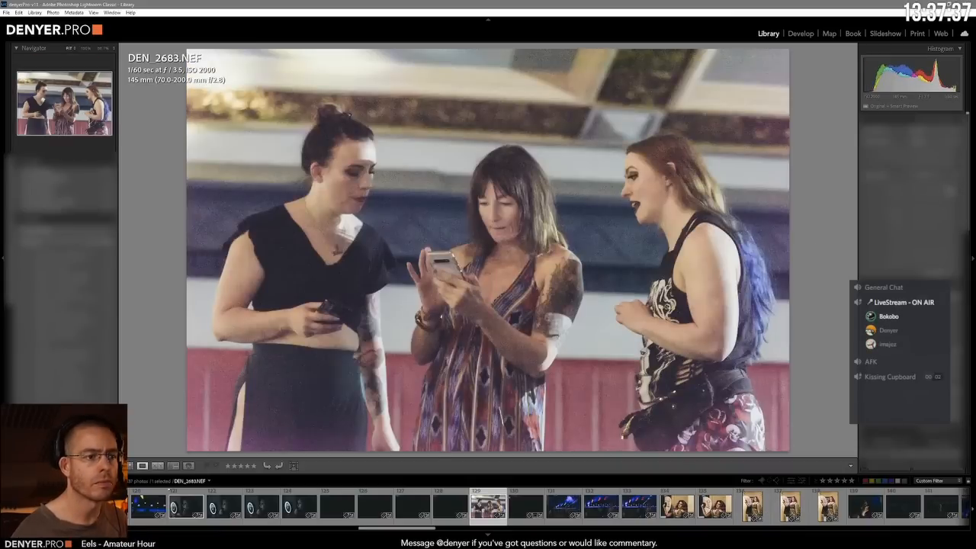
Step: Compare the blue stage shots with the man filming in the audience and flag DEN_2687.NEF as a pick
{"action": "left_click", "coordinate": [581, 503]}
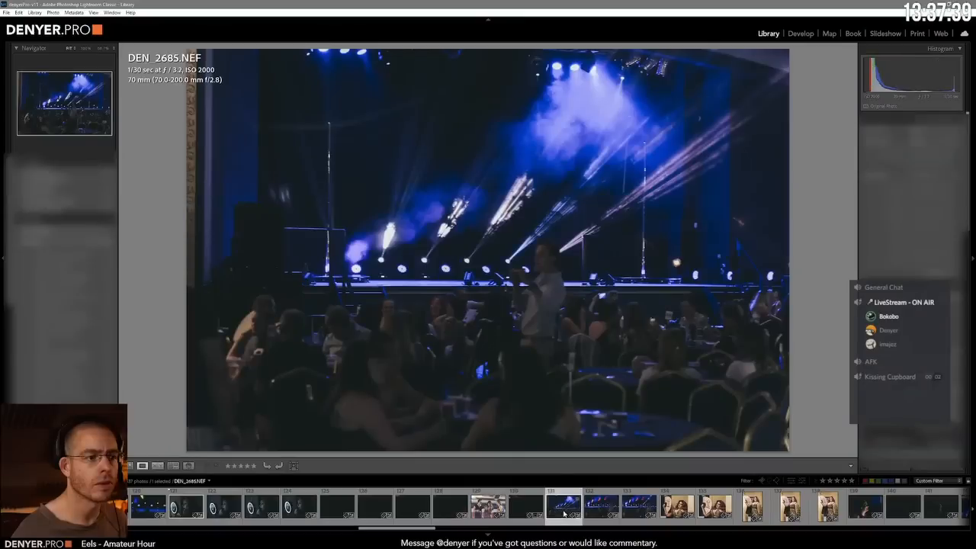
{"action": "left_click", "coordinate": [602, 507]}
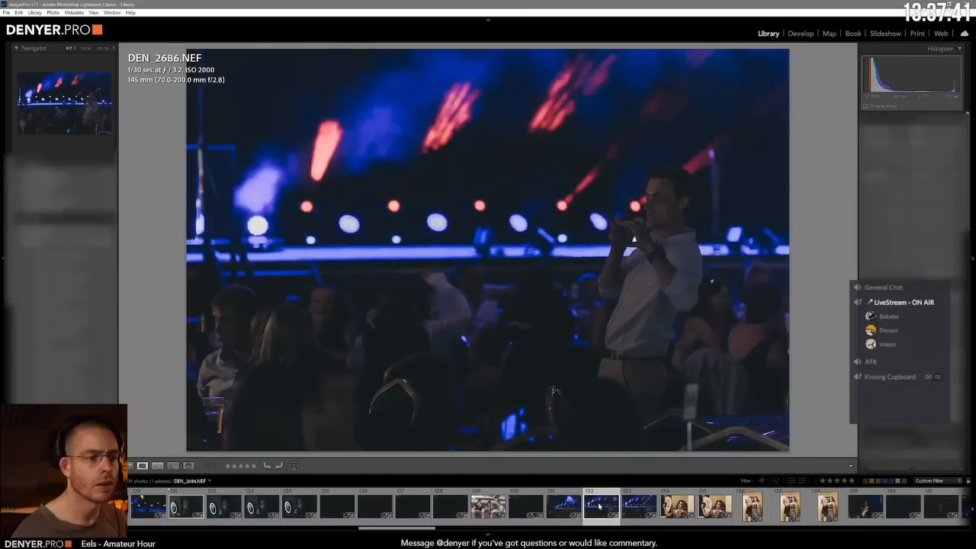
{"action": "key", "text": "p"}
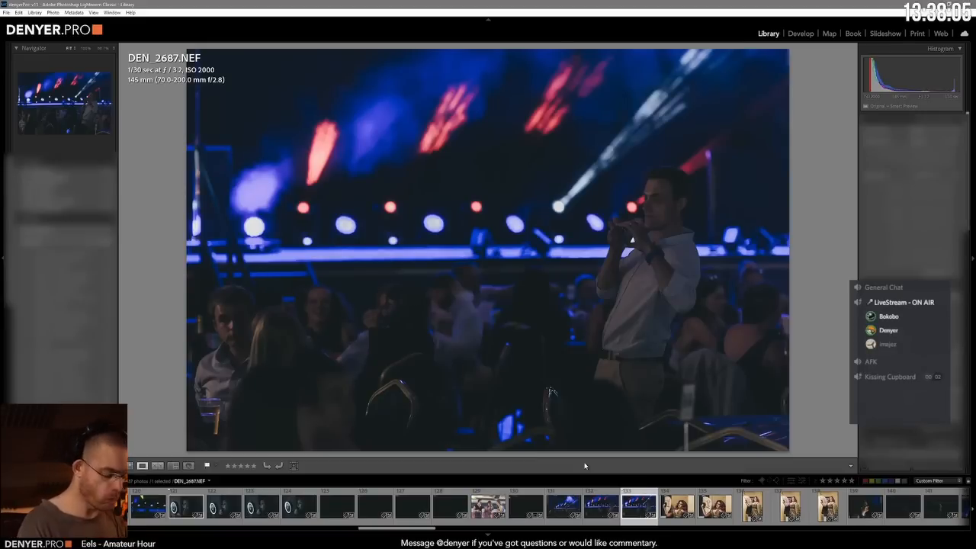
Step: Compare the two landscape portraits of the performer holding the fan and flag DEN_2689.NEF as a pick
{"action": "key", "text": "Right"}
{"action": "key", "text": "Right"}
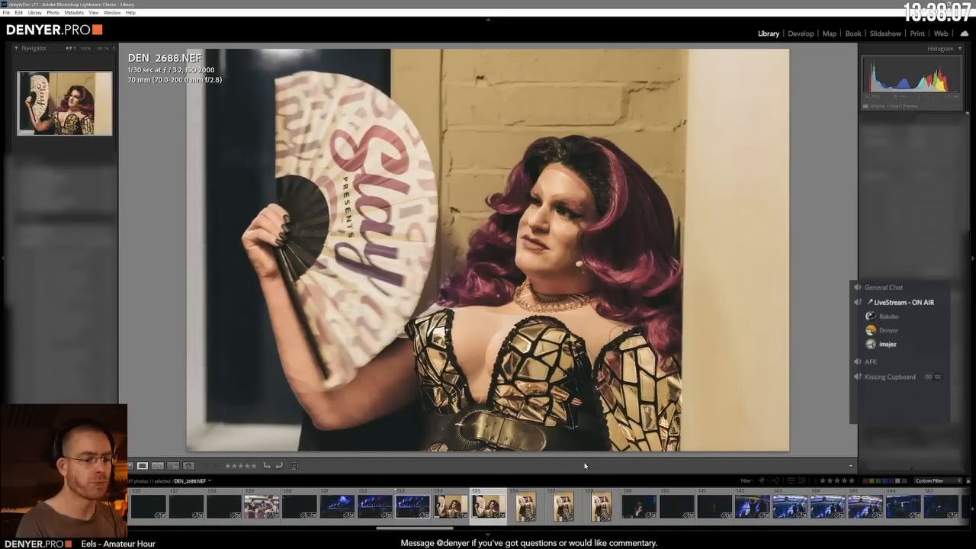
{"action": "key", "text": "Right"}
{"action": "key", "text": "Left"}
{"action": "key", "text": "p"}
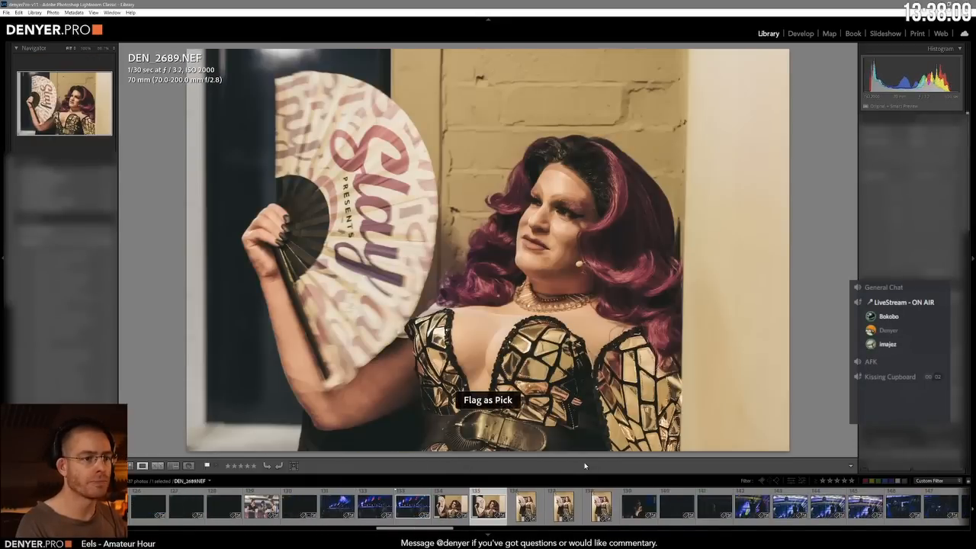
Step: Compare the full-length portraits of the performer with the fan and flag DEN_2692.NEF as the pick instead of DEN_2691.NEF
{"action": "key", "text": "Right"}
{"action": "key", "text": "Right"}
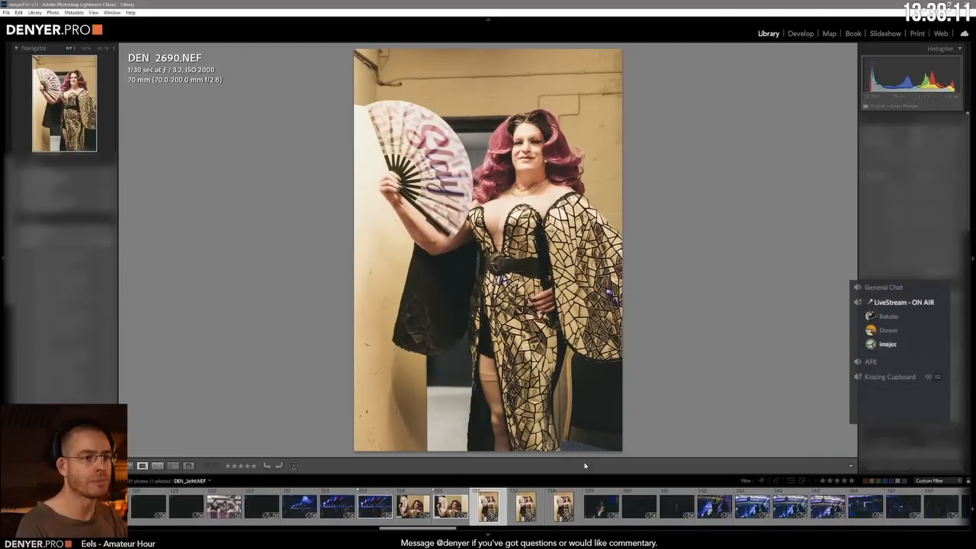
{"action": "key", "text": "p"}
{"action": "key", "text": "Right"}
{"action": "key", "text": "Right"}
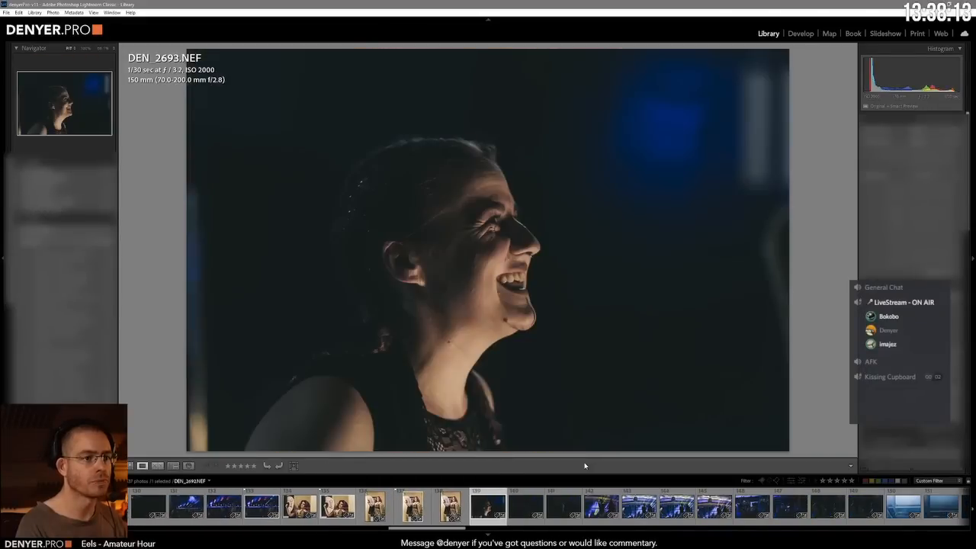
{"action": "key", "text": "Right"}
{"action": "key", "text": "Left"}
{"action": "key", "text": "Left"}
{"action": "key", "text": "p"}
{"action": "key", "text": "Left"}
{"action": "key", "text": "u"}
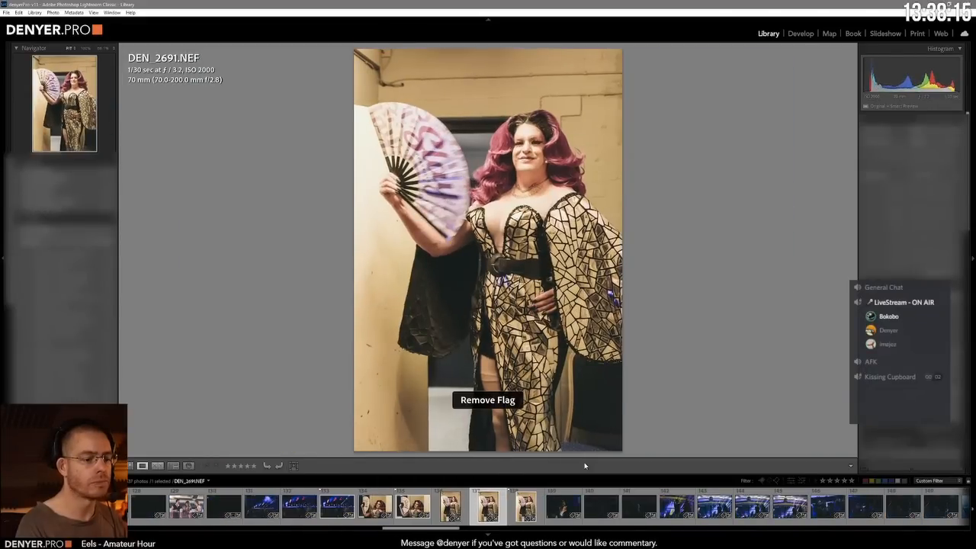
Step: Go past the laughing woman's profile, compare the two dark shots after it and flag the second, the 141st photo, as a pick
{"action": "key", "text": "Right"}
{"action": "key", "text": "Right"}
{"action": "key", "text": "Right"}
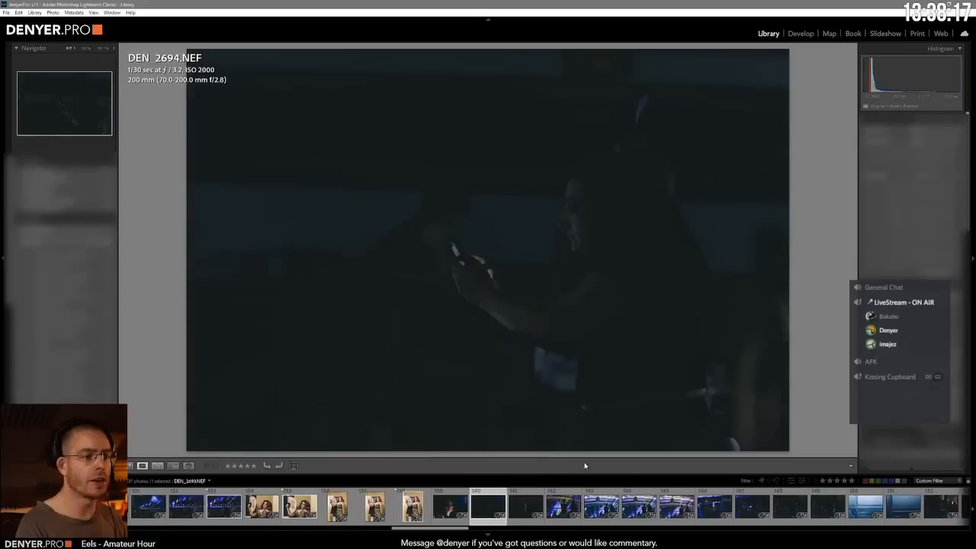
{"action": "key", "text": "p"}
{"action": "key", "text": "Right"}
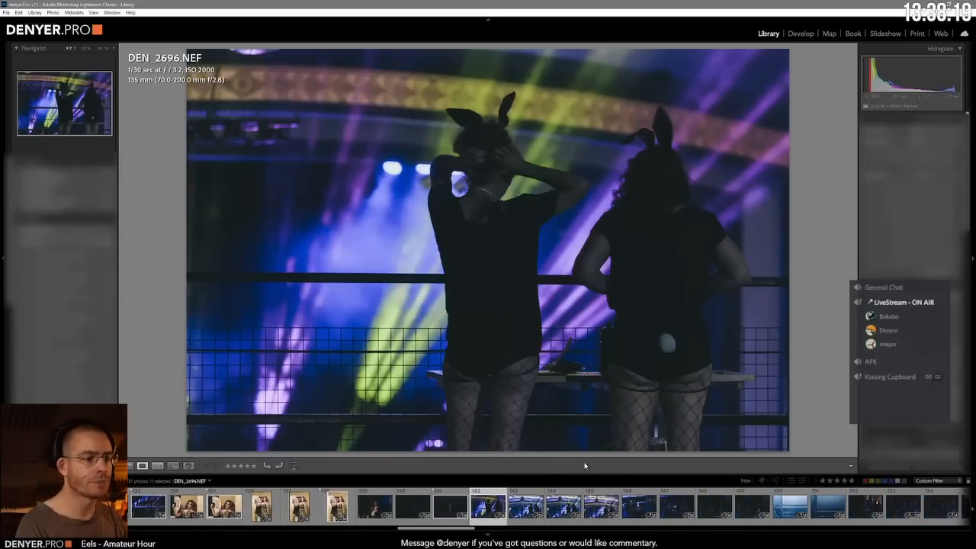
Step: Compare the balcony silhouettes with bunny ears, remove the flag from DEN_2696.NEF and flag DEN_2698.NEF as the pick
{"action": "key", "text": "Right"}
{"action": "key", "text": "Right"}
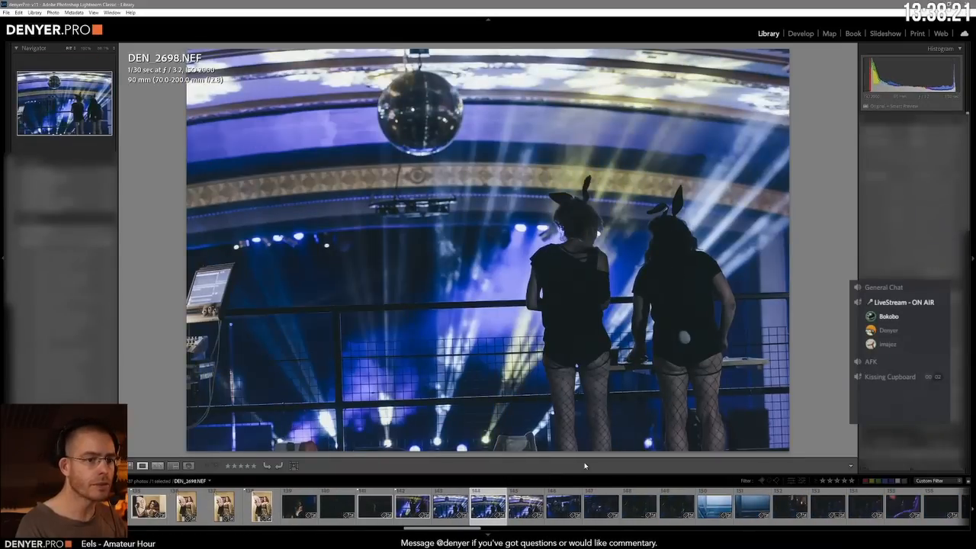
{"action": "key", "text": "Left"}
{"action": "key", "text": "Left"}
{"action": "key", "text": "u"}
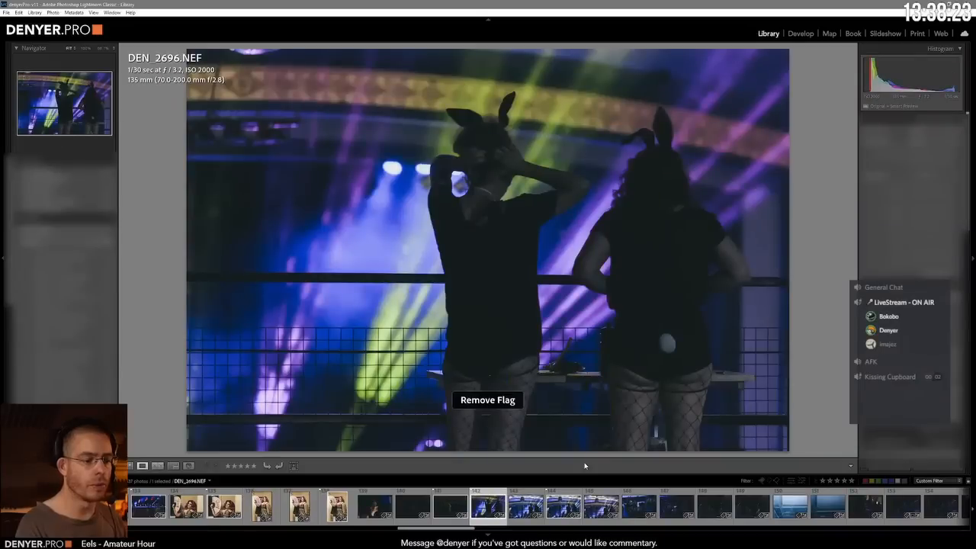
{"action": "key", "text": "Right"}
{"action": "key", "text": "Right"}
Step: Check the blue-lit shots of the group around the table and flag the 147th photo as a pick
{"action": "key", "text": "Right"}
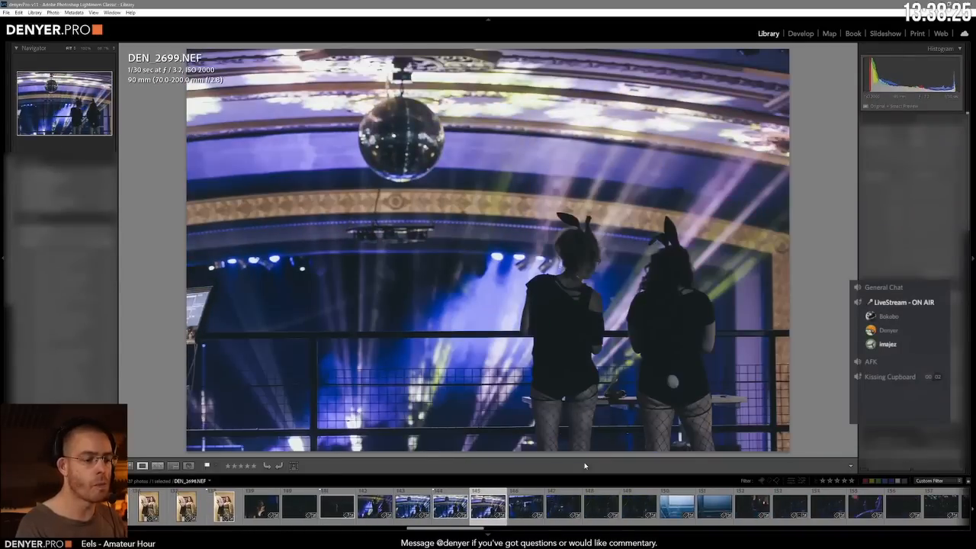
{"action": "key", "text": "Right"}
{"action": "key", "text": "Right"}
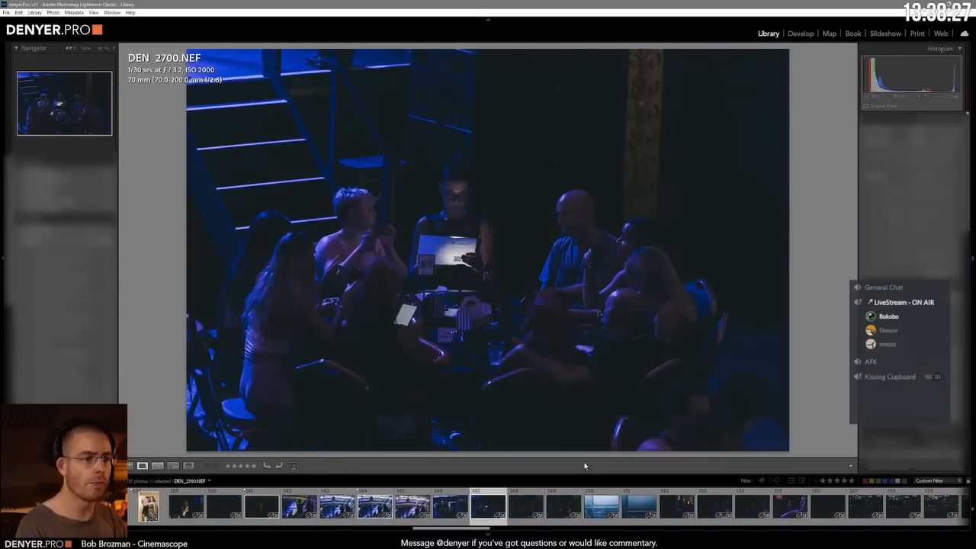
Step: Compare the two dark shots of the pair standing in conversation and flag DEN_2703.NEF as a pick
{"action": "key", "text": "Right"}
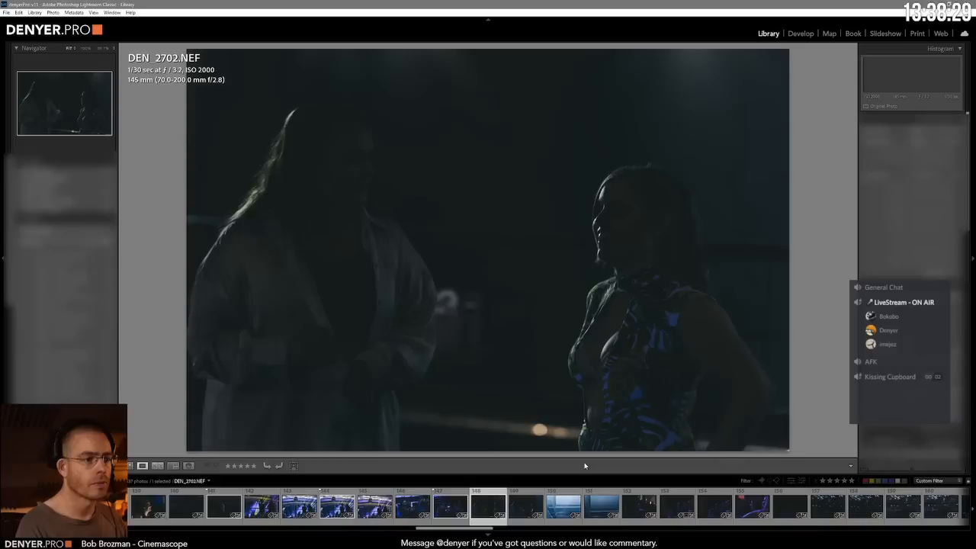
{"action": "key", "text": "Right"}
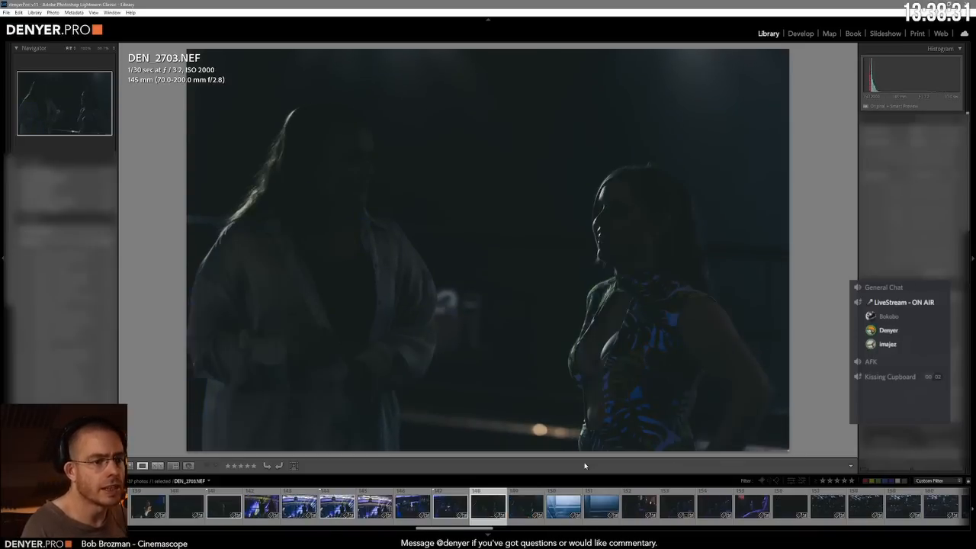
{"action": "key", "text": "Right"}
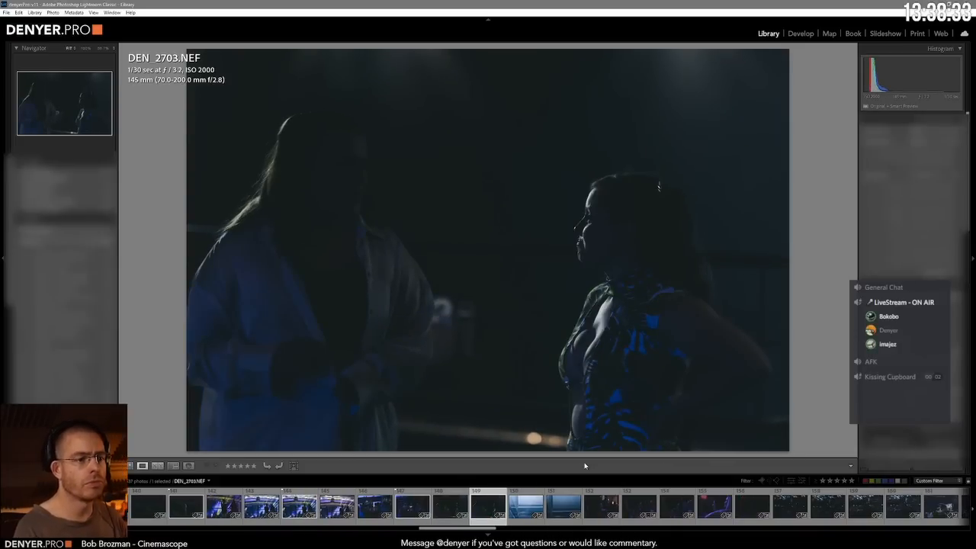
Step: Review the purple-lit audience portraits and flag the 152nd, 153rd and 155th photos as picks
{"action": "key", "text": "Right"}
{"action": "key", "text": "Right"}
{"action": "key", "text": "p"}
{"action": "key", "text": "Right"}
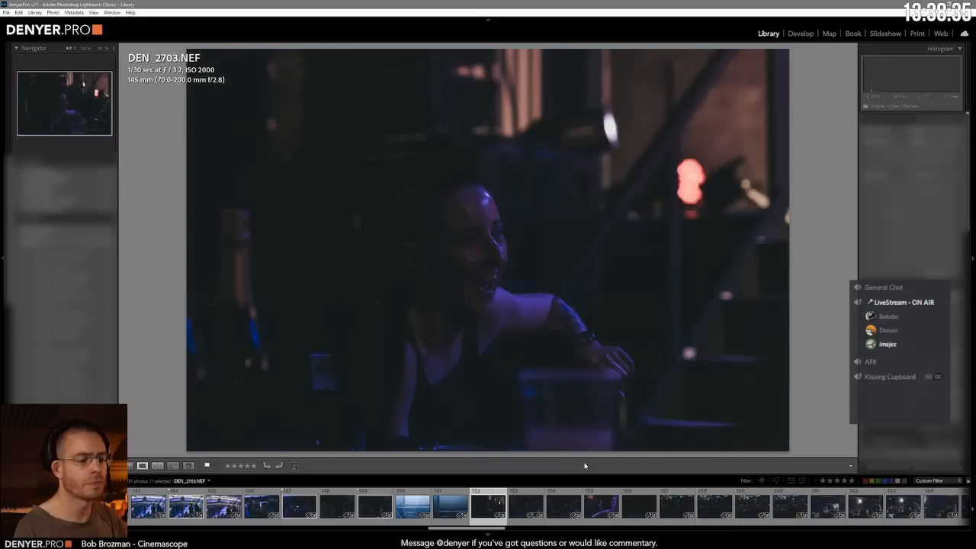
{"action": "key", "text": "Right"}
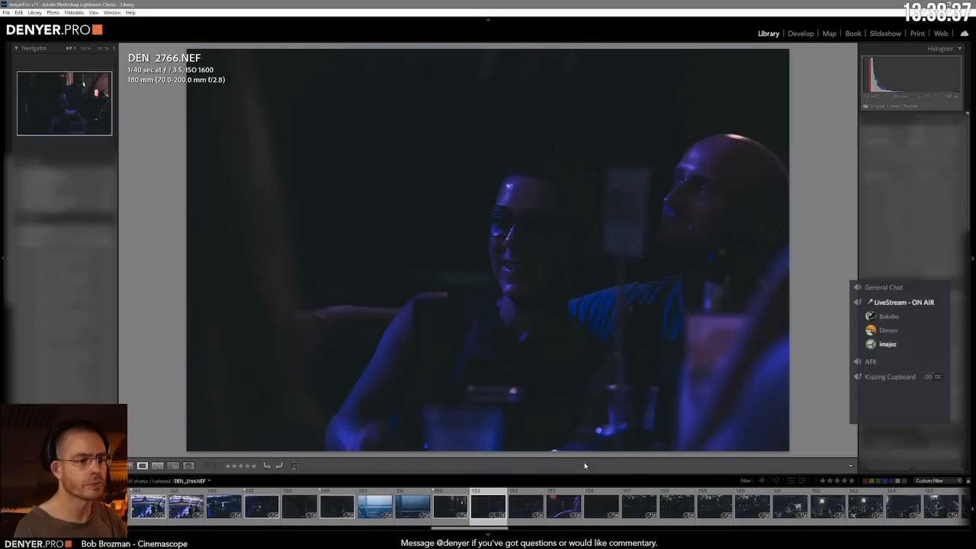
{"action": "key", "text": "Right"}
Step: Examine the wide shots of the darkened room and seated crowd around DP2_3064.NEF
{"action": "key", "text": "Right"}
{"action": "key", "text": "Right"}
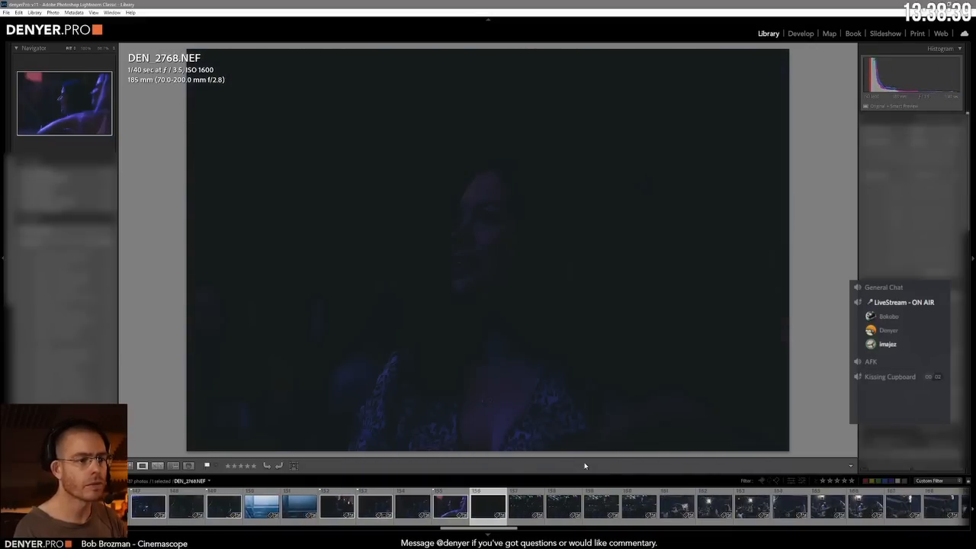
{"action": "key", "text": "Right"}
{"action": "key", "text": "Right"}
{"action": "key", "text": "Right"}
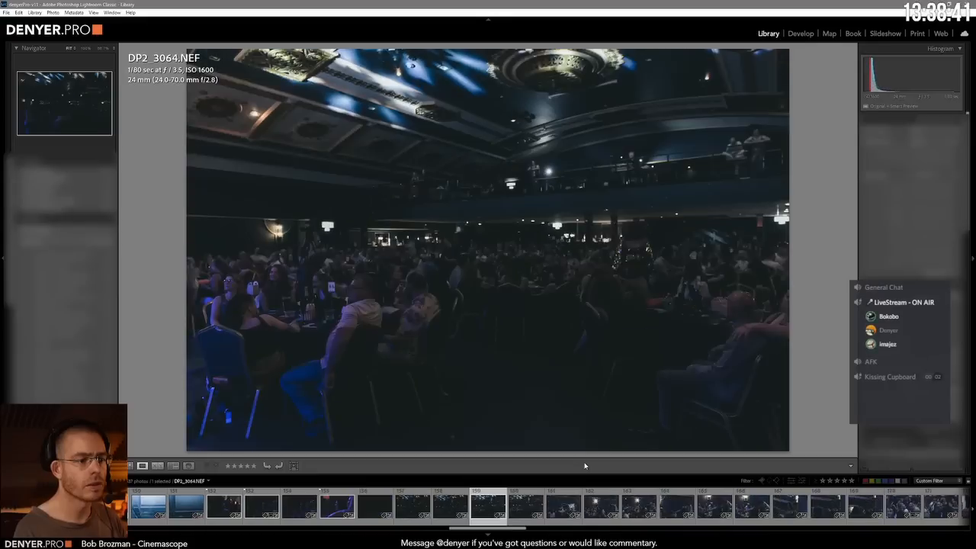
{"action": "key", "text": "Right"}
{"action": "key", "text": "Right"}
{"action": "key", "text": "Right"}
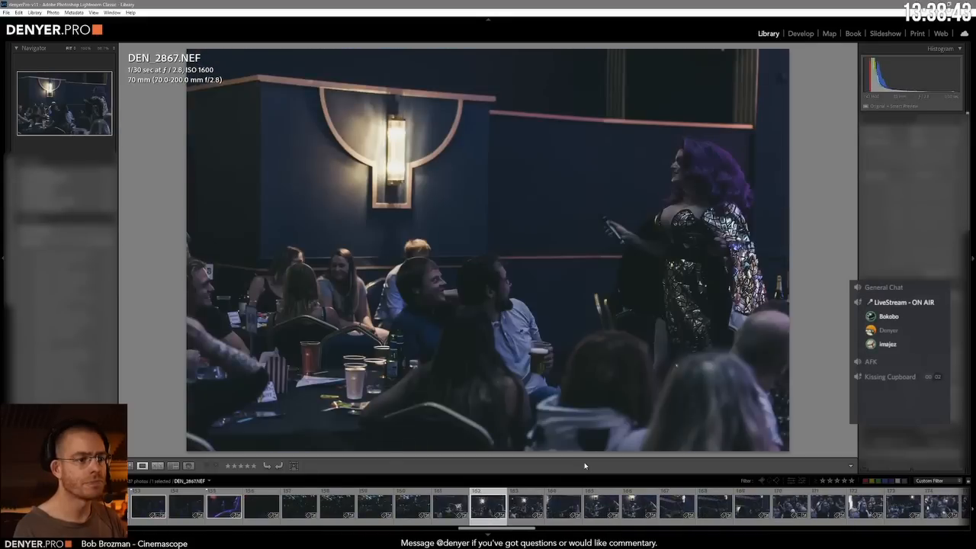
Step: Compare the shots of the purple-haired performer among the audience tables and flag DEN_2871.NEF as a pick
{"action": "key", "text": "Right"}
{"action": "key", "text": "Left"}
{"action": "key", "text": "Right"}
{"action": "key", "text": "Right"}
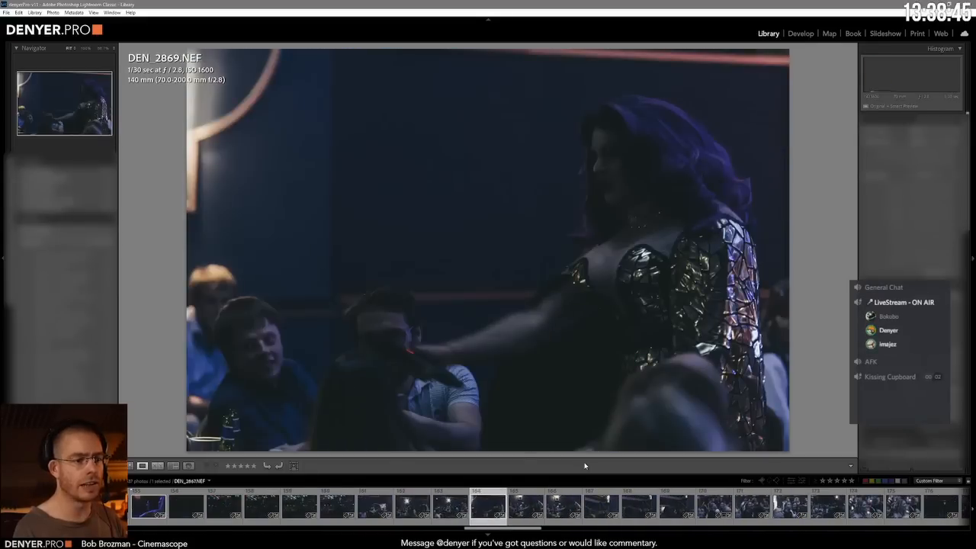
{"action": "key", "text": "Right"}
Step: Go through the shots of the smiling audience members and flag the 172nd photo as a pick
{"action": "key", "text": "Right"}
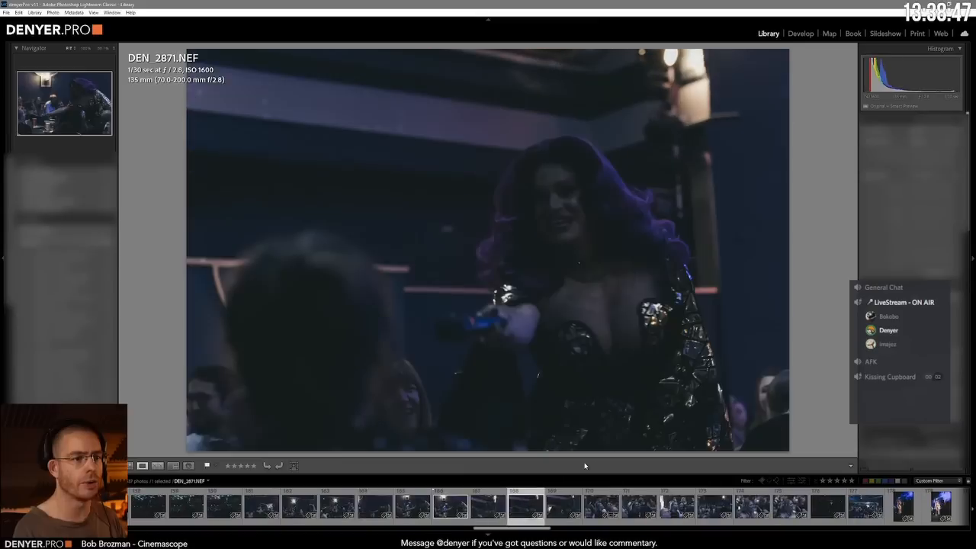
{"action": "key", "text": "Right"}
{"action": "key", "text": "Right"}
{"action": "key", "text": "Right"}
{"action": "key", "text": "Right"}
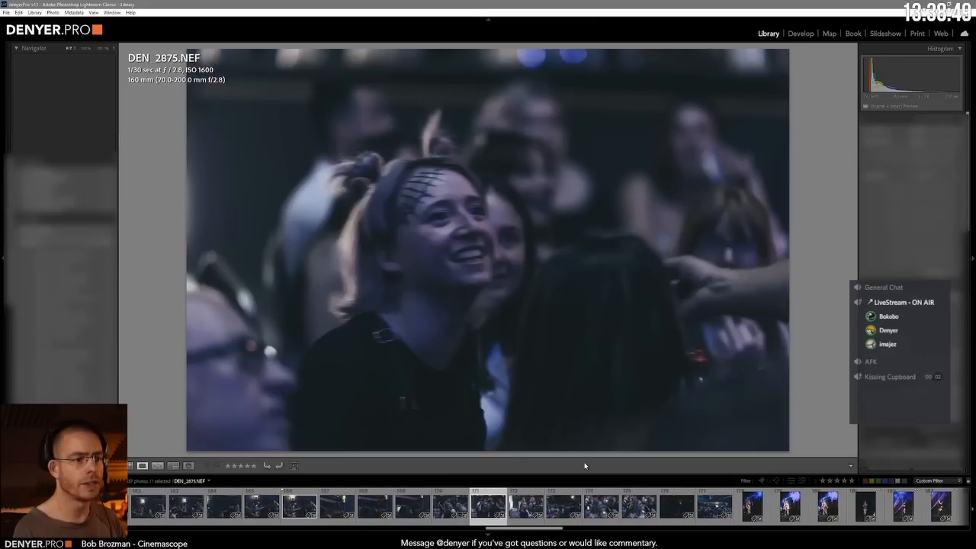
{"action": "key", "text": "Right"}
{"action": "key", "text": "Right"}
{"action": "key", "text": "Right"}
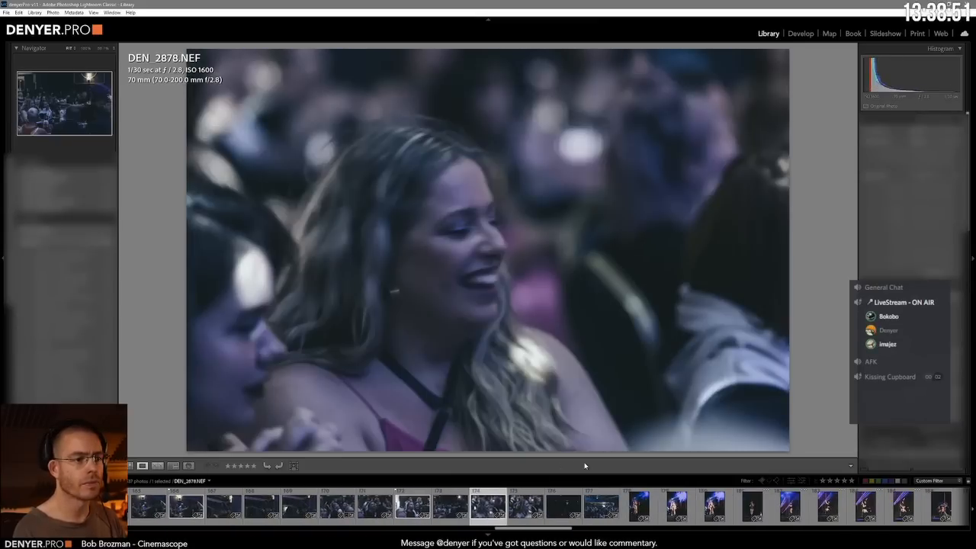
Step: Compare the vertical shots of the silhouetted camera operator filming the stage performer and flag DP2_3068.NEF as a pick
{"action": "key", "text": "Right"}
{"action": "key", "text": "Right"}
{"action": "key", "text": "Right"}
{"action": "key", "text": "Right"}
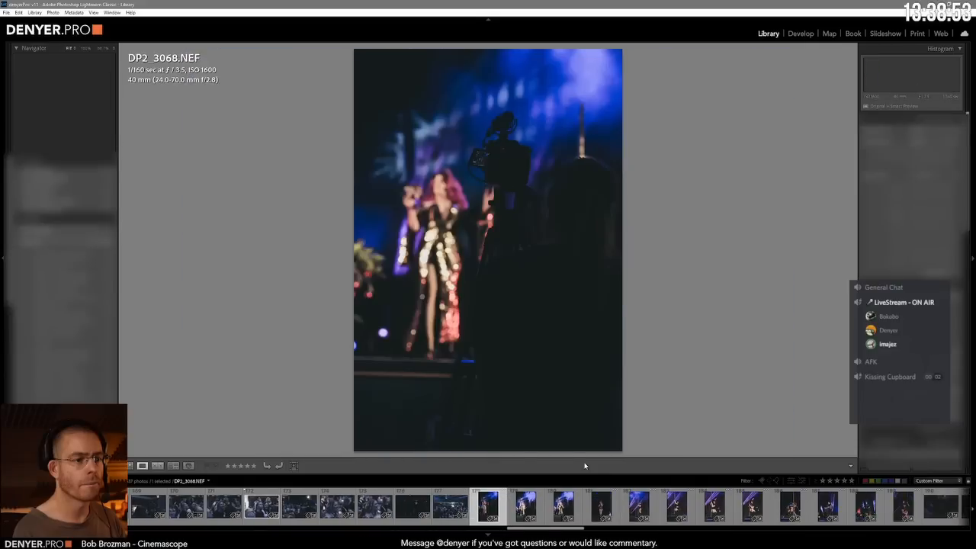
{"action": "key", "text": "Right"}
{"action": "key", "text": "Right"}
{"action": "key", "text": "Right"}
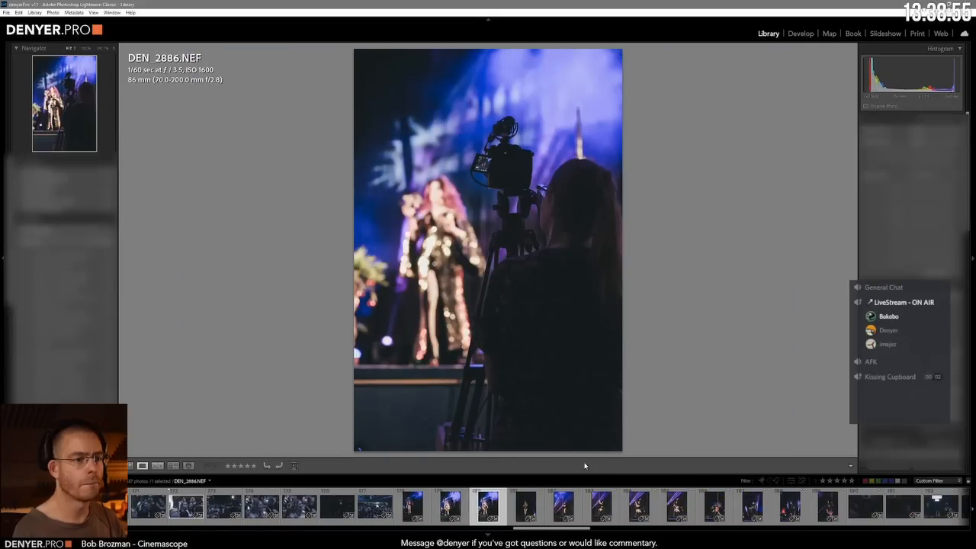
{"action": "key", "text": "Right"}
{"action": "key", "text": "Left"}
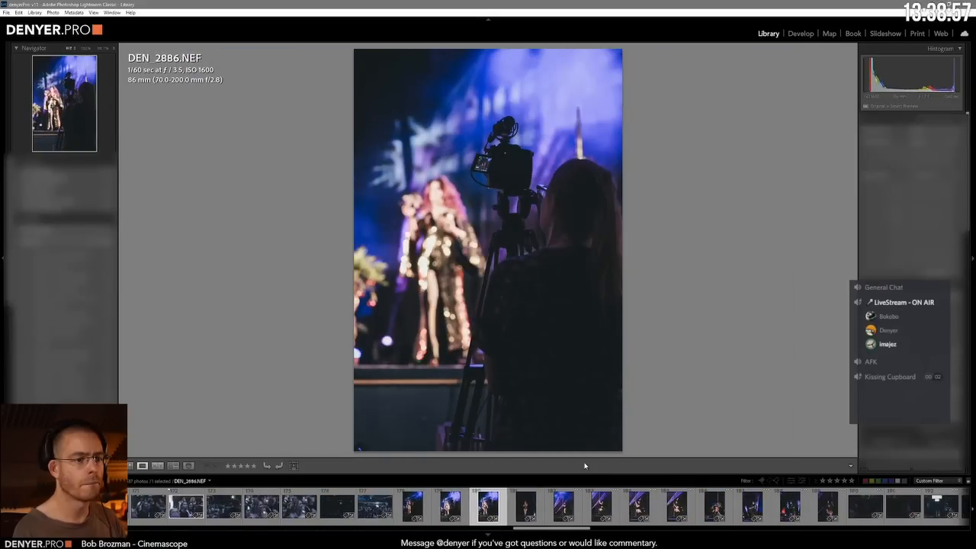
{"action": "key", "text": "Right"}
{"action": "key", "text": "Left"}
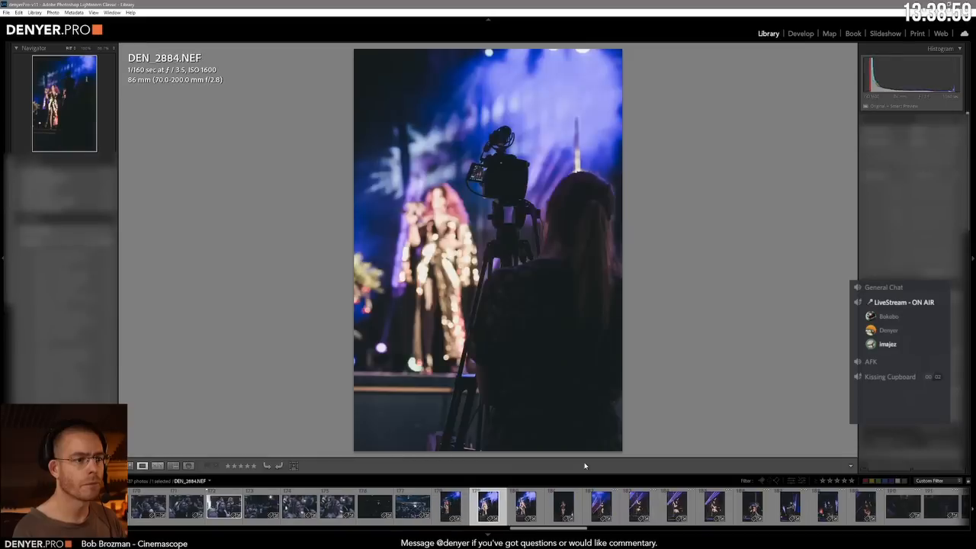
{"action": "key", "text": "Left"}
{"action": "key", "text": "Left"}
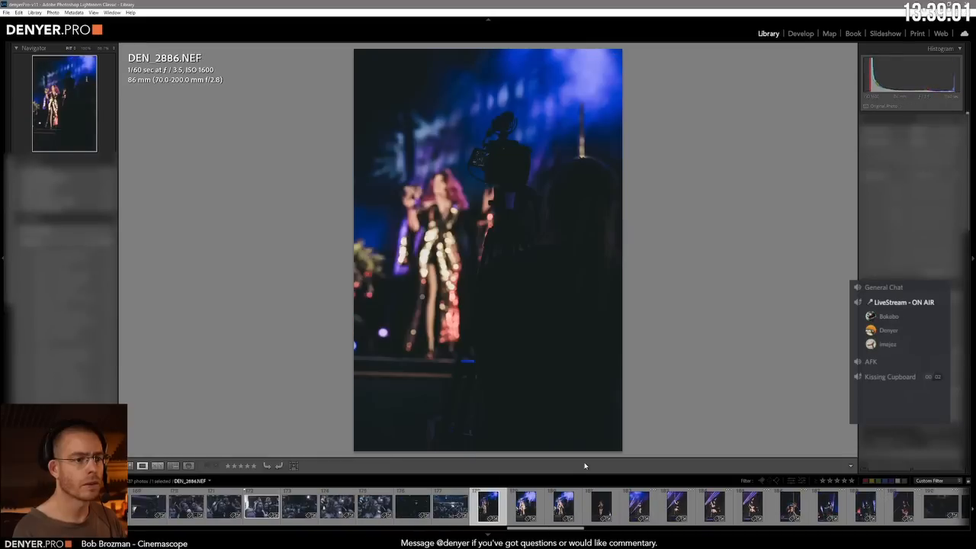
{"action": "key", "text": "p"}
Step: Recheck the brighter camera operator shots and flag the pole performer photo DEN_2951.NEF as a pick
{"action": "key", "text": "Right"}
{"action": "key", "text": "Right"}
{"action": "key", "text": "Right"}
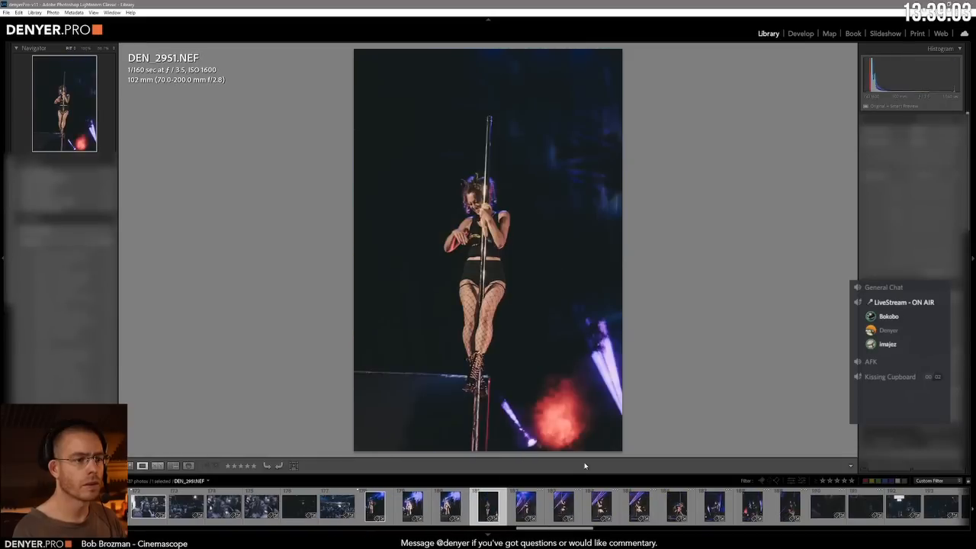
{"action": "key", "text": "Left"}
{"action": "key", "text": "Left"}
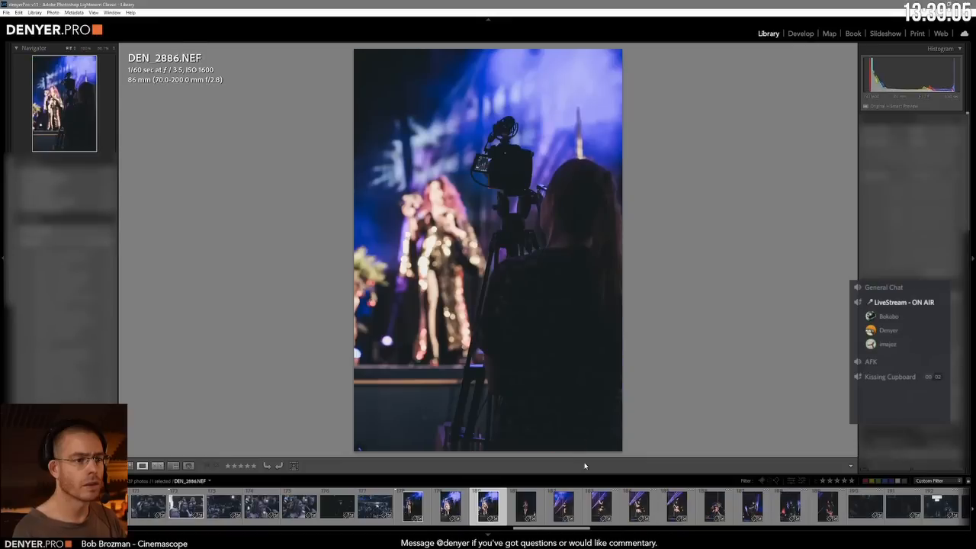
{"action": "key", "text": "Right"}
{"action": "key", "text": "p"}
Step: Go through the purple-lit shots of the crouching performer wiping the pole and flag DEN_2955.NEF as a pick
{"action": "key", "text": "Right"}
{"action": "key", "text": "Right"}
{"action": "key", "text": "Right"}
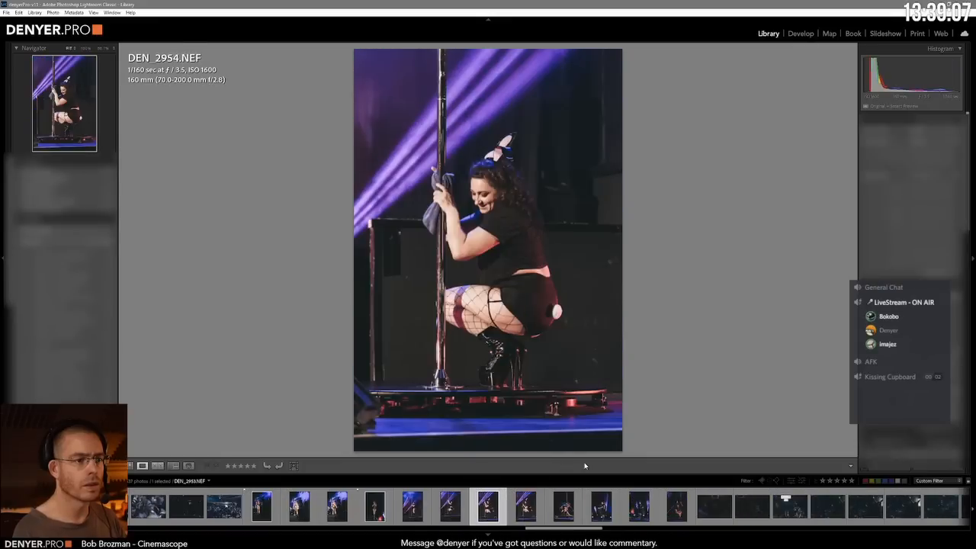
Step: Compare the shots of the stagehand with the chair and the pole being wiped, flagging DEN_3069.NEF and DEN_3070.NEF as picks
{"action": "key", "text": "Right"}
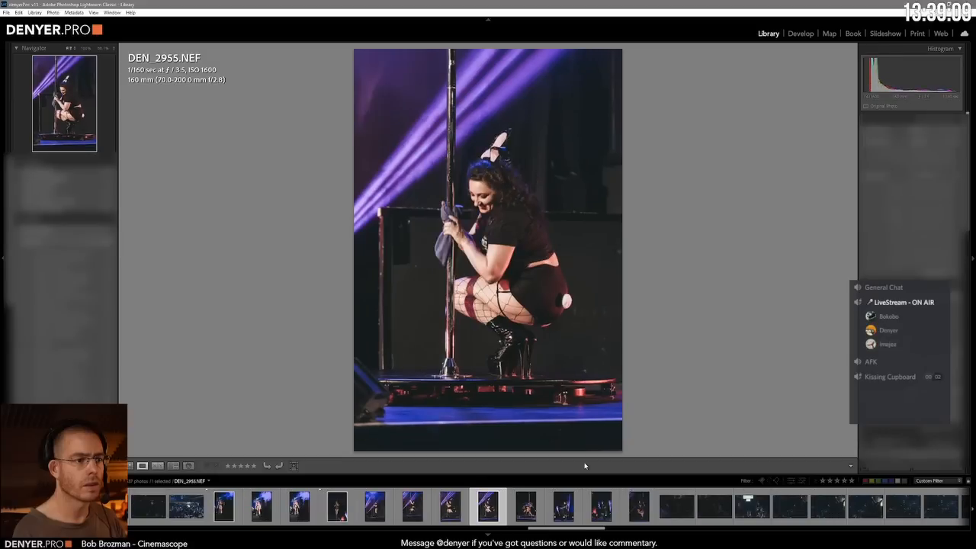
{"action": "key", "text": "p"}
{"action": "key", "text": "Right"}
{"action": "key", "text": "Right"}
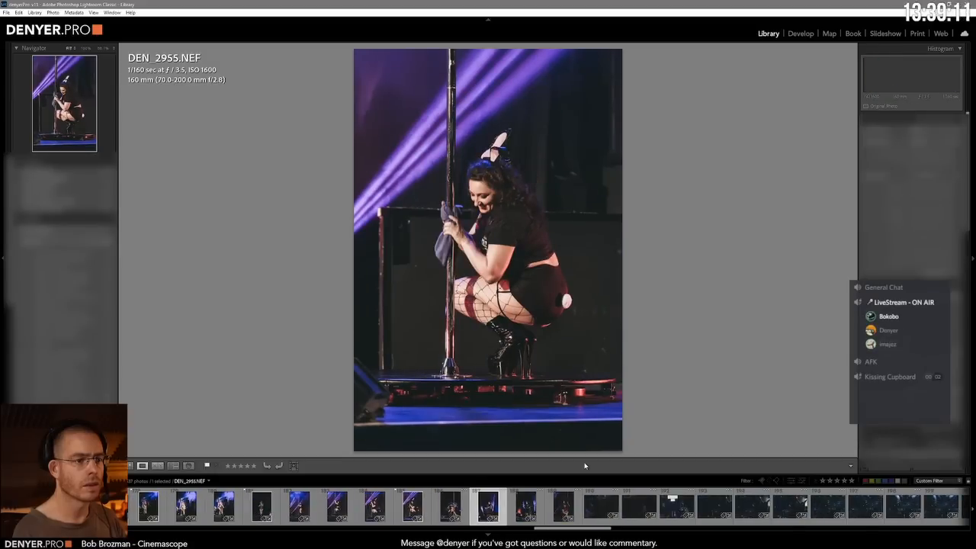
{"action": "key", "text": "p"}
{"action": "key", "text": "Right"}
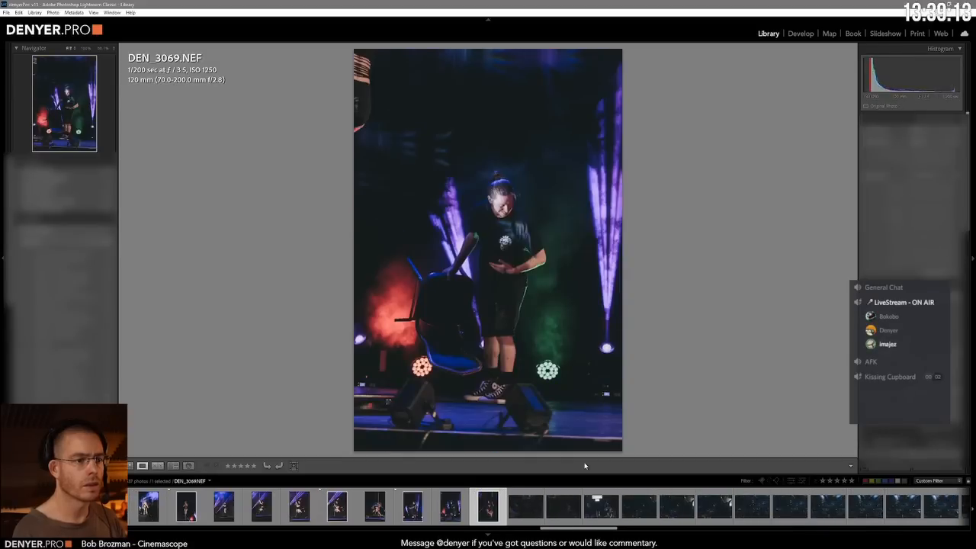
{"action": "key", "text": "Right"}
{"action": "key", "text": "Left"}
{"action": "key", "text": "Left"}
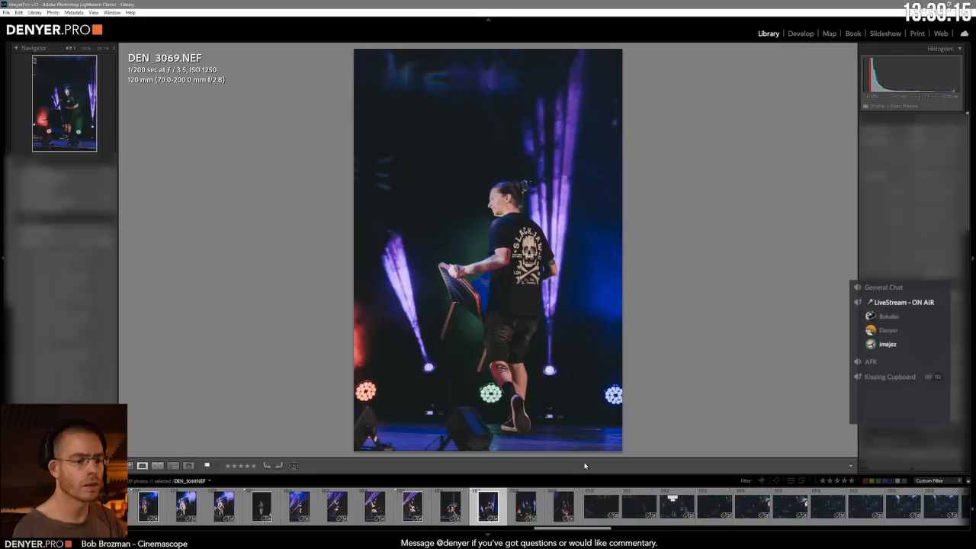
{"action": "key", "text": "Right"}
{"action": "key", "text": "Right"}
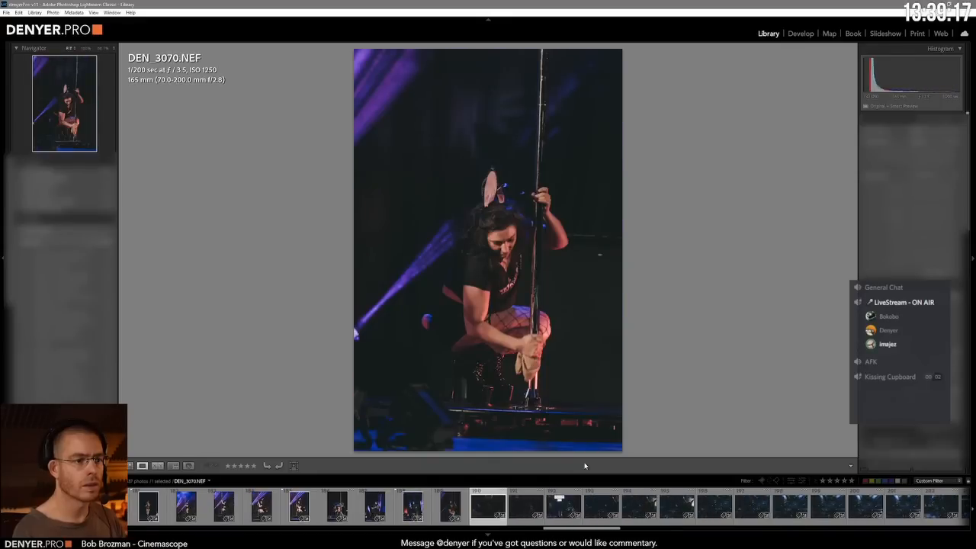
{"action": "key", "text": "Left"}
Step: Compare the dark shots of the audience and the sequinned performer and flag the 191st photo and DEN_3128.NEF as picks
{"action": "key", "text": "Right"}
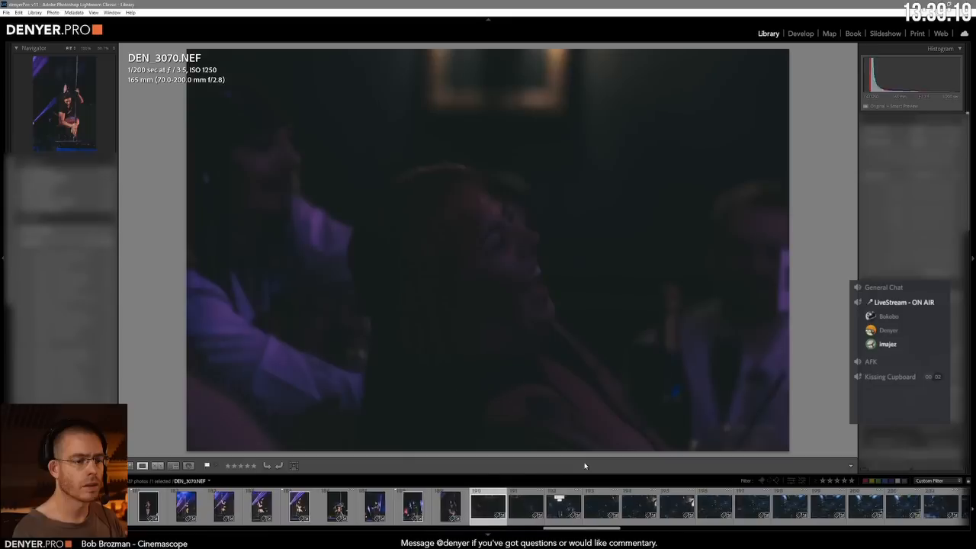
{"action": "key", "text": "Right"}
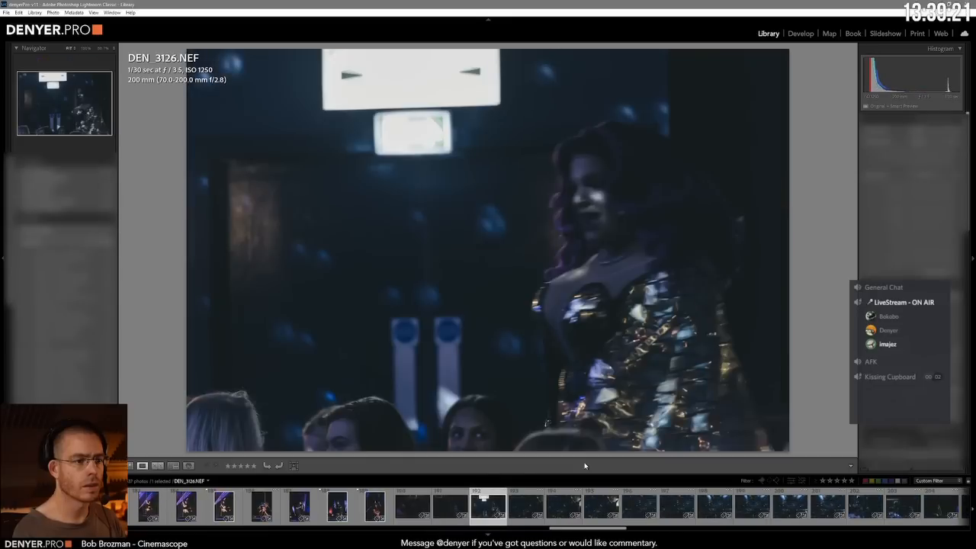
{"action": "key", "text": "Left"}
{"action": "key", "text": "p"}
{"action": "key", "text": "Right"}
{"action": "key", "text": "Right"}
{"action": "key", "text": "Right"}
{"action": "key", "text": "Right"}
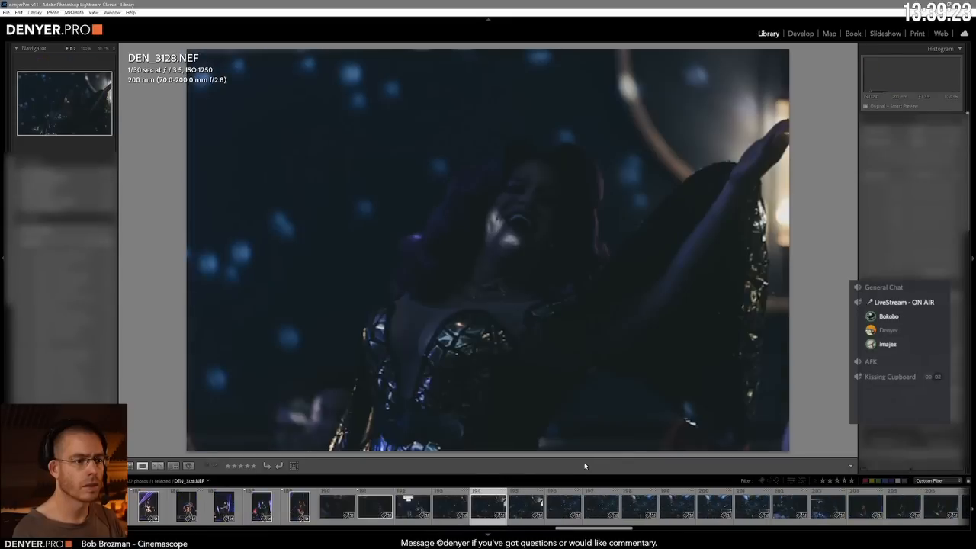
{"action": "key", "text": "Left"}
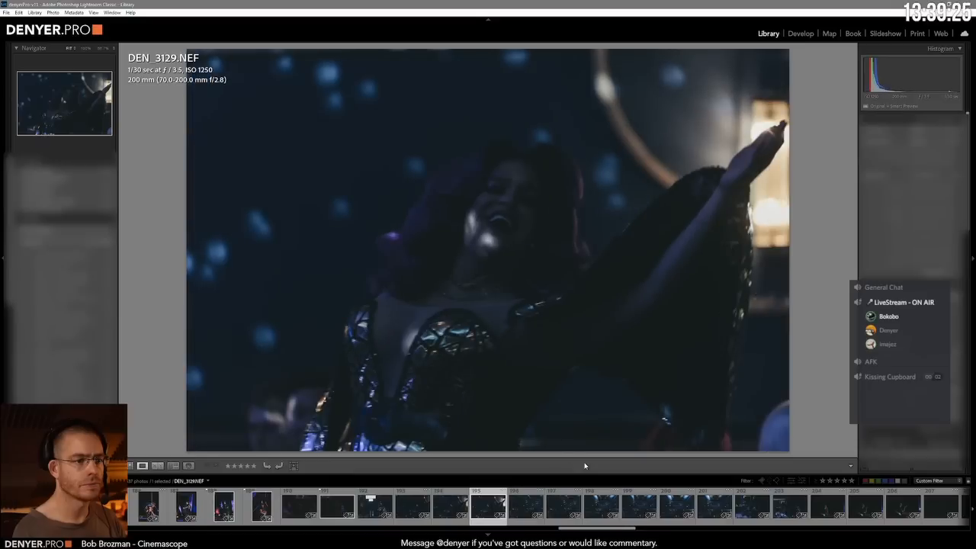
{"action": "key", "text": "p"}
Step: Compare the wide blue-lit shots of the balcony and seated crowd and flag DP2_3073.NEF as a pick
{"action": "key", "text": "Right"}
{"action": "key", "text": "Right"}
{"action": "key", "text": "Right"}
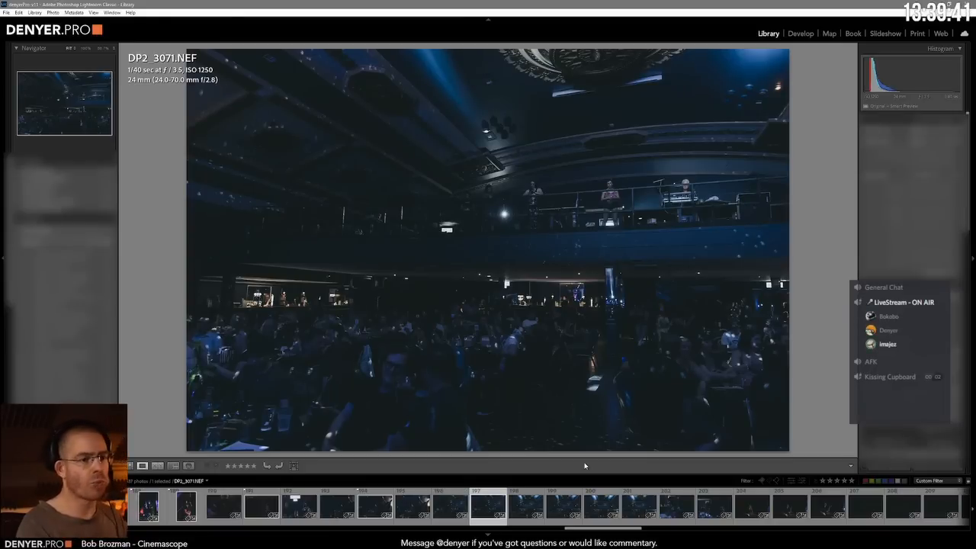
{"action": "key", "text": "Right"}
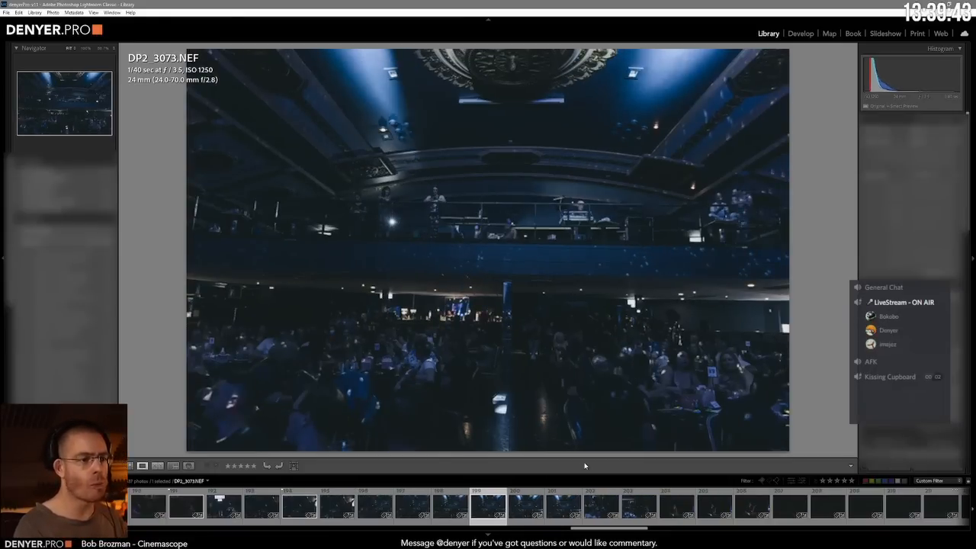
{"action": "key", "text": "Right"}
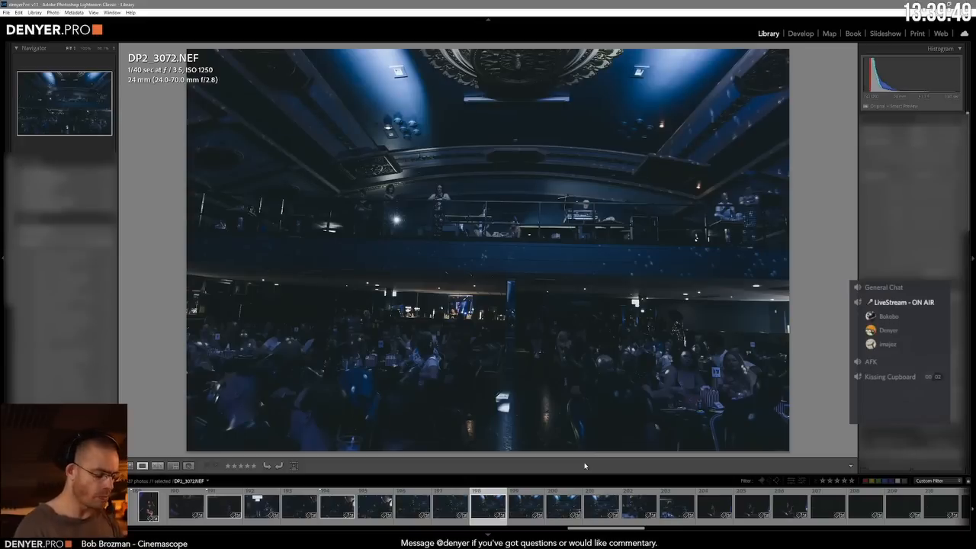
{"action": "key", "text": "Right"}
{"action": "key", "text": "Right"}
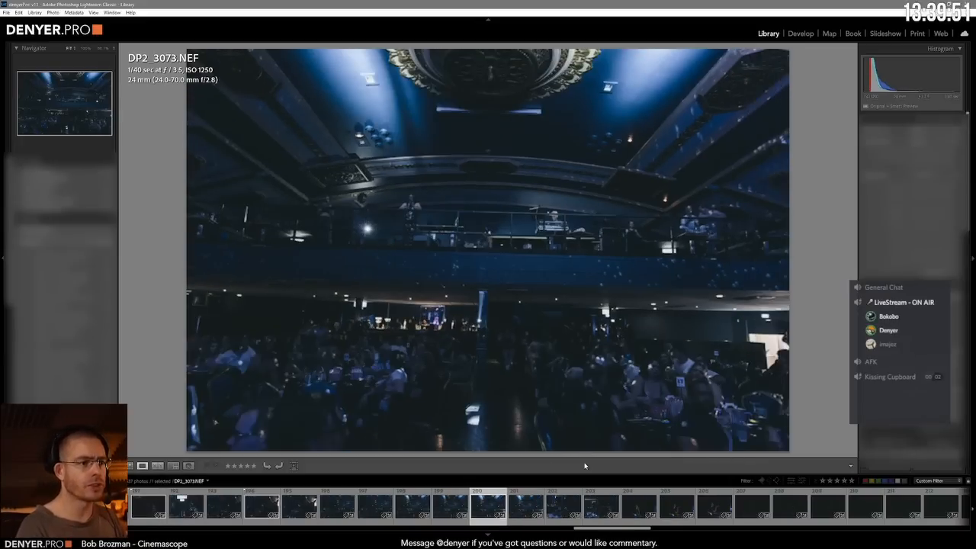
{"action": "key", "text": "p"}
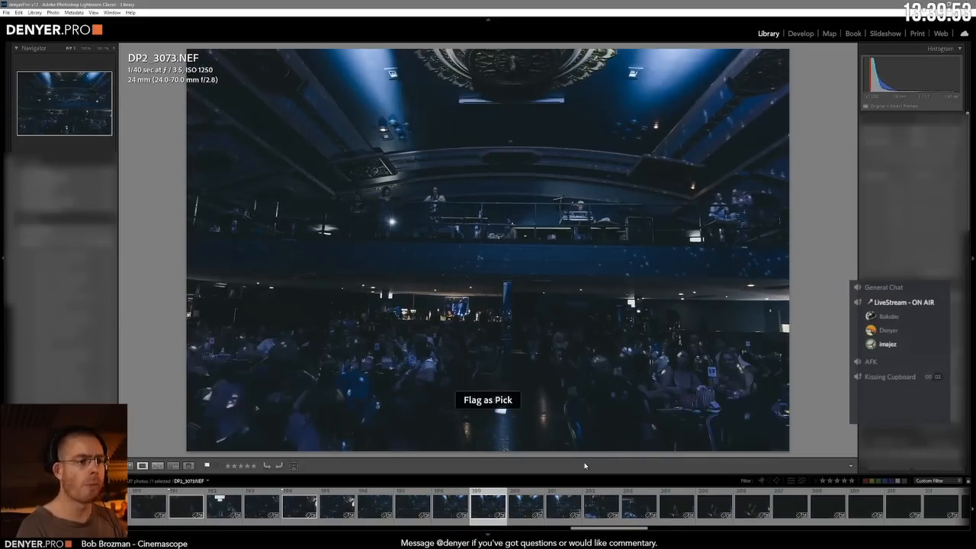
Step: Flag the audience table shot DEN_3131.NEF and the raised-hand shot DEN_3206.NEF as picks
{"action": "key", "text": "Right"}
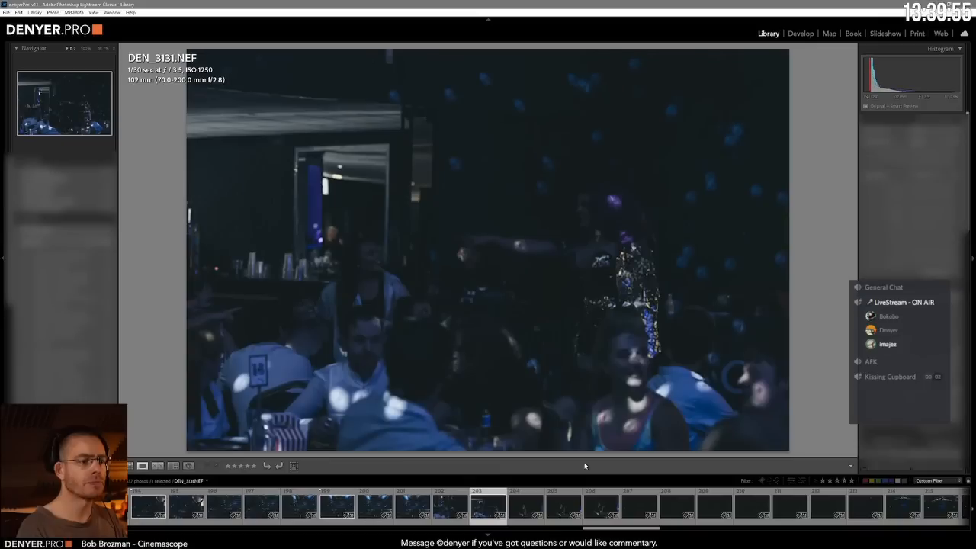
{"action": "key", "text": "Right"}
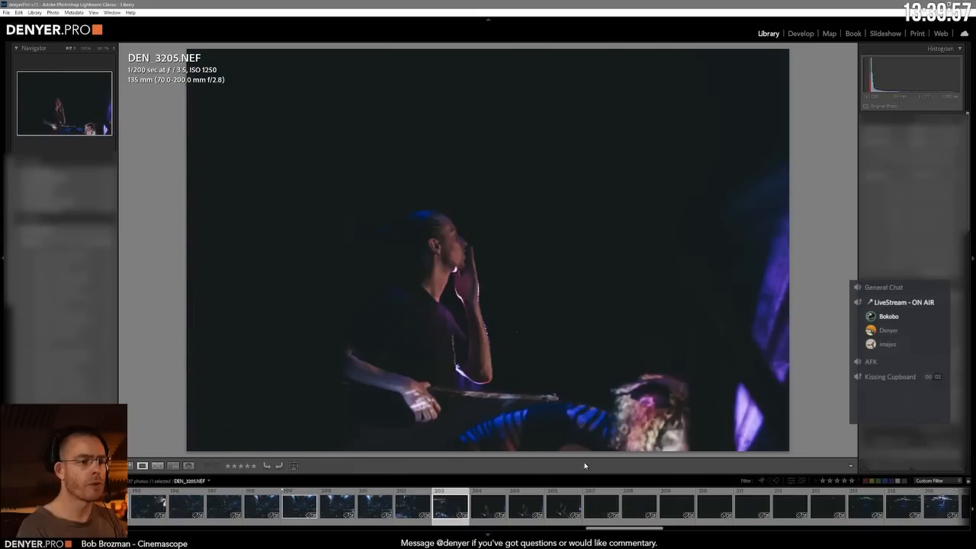
{"action": "key", "text": "Left"}
{"action": "key", "text": "p"}
{"action": "key", "text": "Right"}
{"action": "key", "text": "p"}
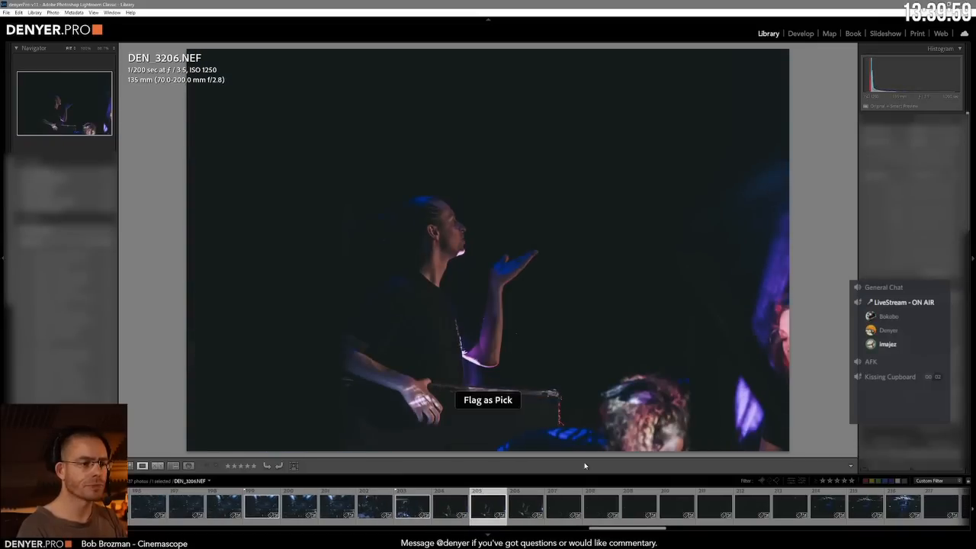
Step: Go through the very dark audience shots and flag the 210th photo as a pick
{"action": "key", "text": "Right"}
{"action": "key", "text": "Right"}
{"action": "key", "text": "Right"}
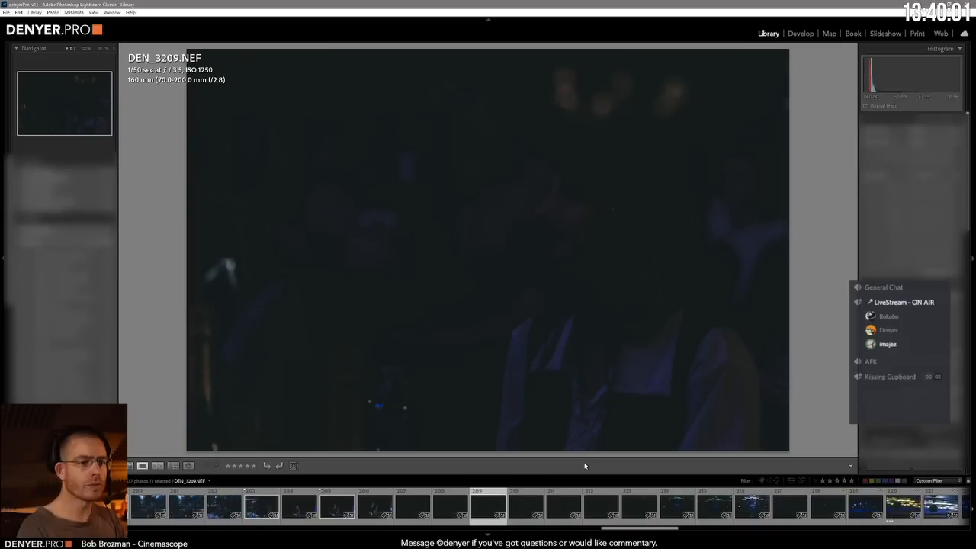
{"action": "key", "text": "p"}
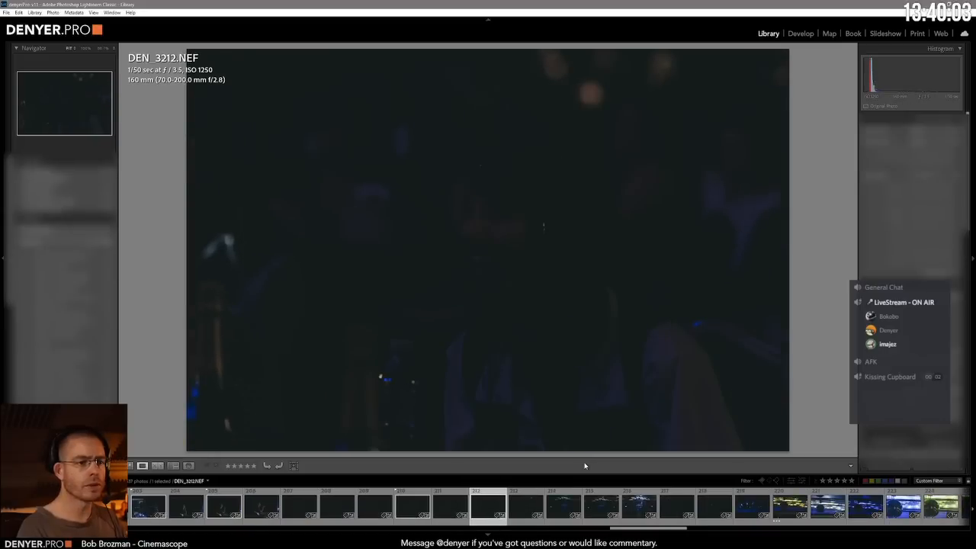
Step: Compare the wide auditorium shots around DP2_3077.NEF showing the blue stage and ceiling light patterns
{"action": "key", "text": "Right"}
{"action": "key", "text": "Right"}
{"action": "key", "text": "Right"}
{"action": "key", "text": "Right"}
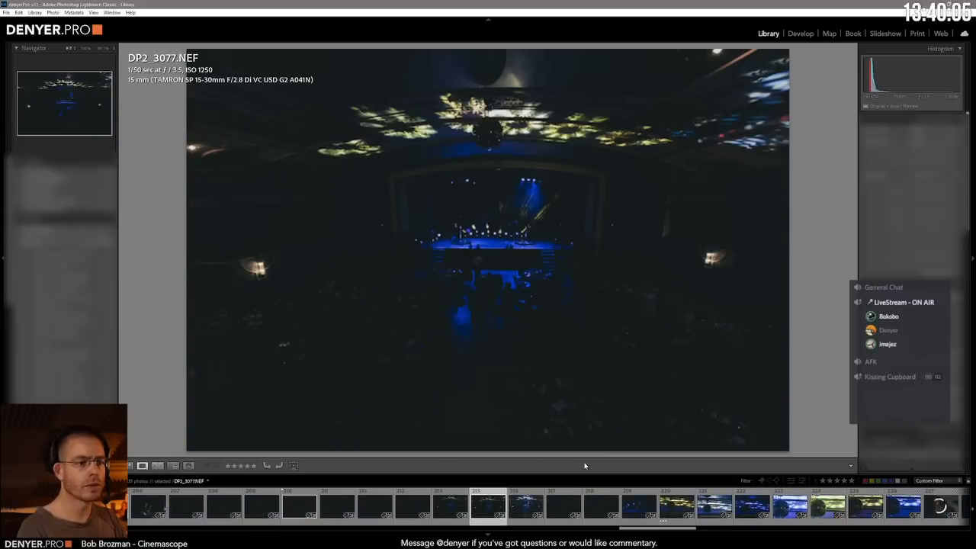
{"action": "key", "text": "Left"}
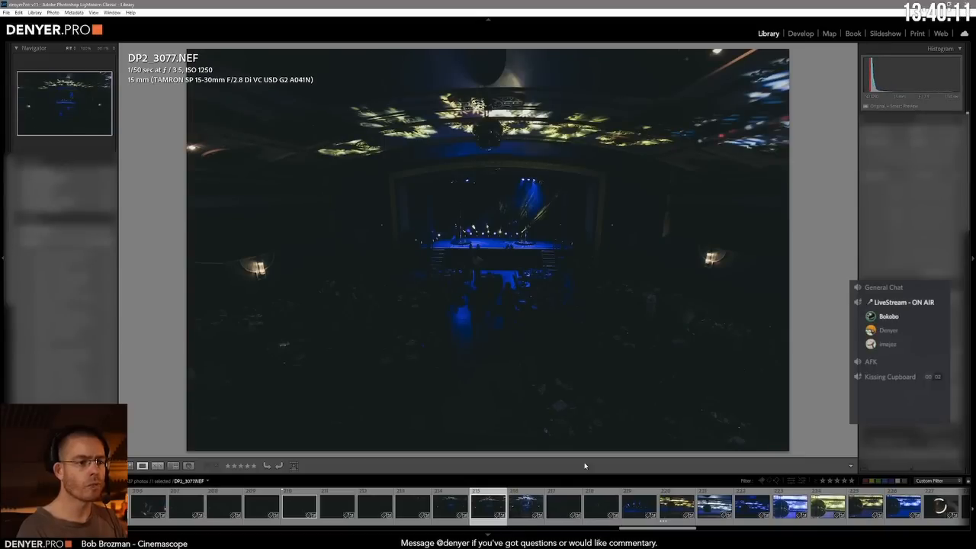
{"action": "key", "text": "Right"}
{"action": "key", "text": "Left"}
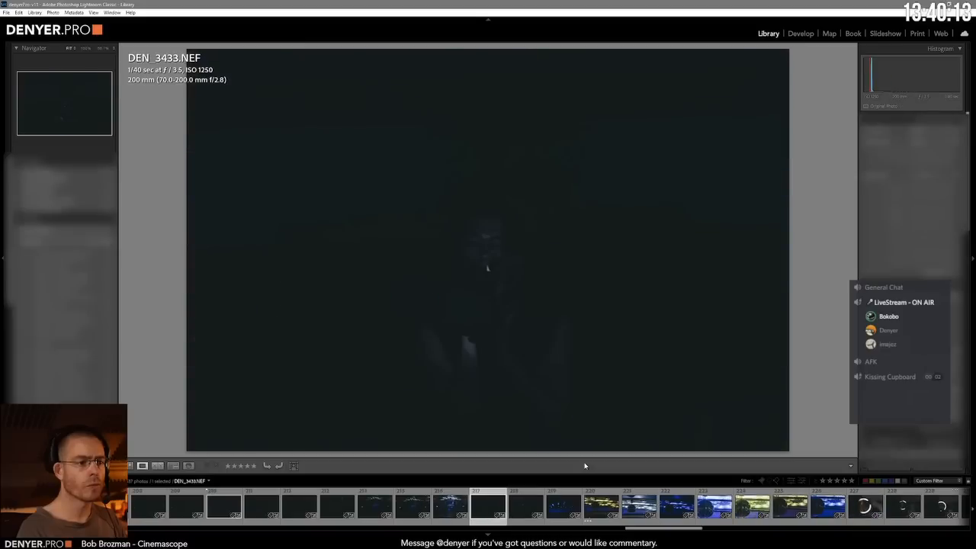
Step: Compare the near-black portraits and the blue-lit stage shots, flagging DEN_3434.NEF and DEN_3435.NEF as picks
{"action": "key", "text": "Right"}
{"action": "key", "text": "Right"}
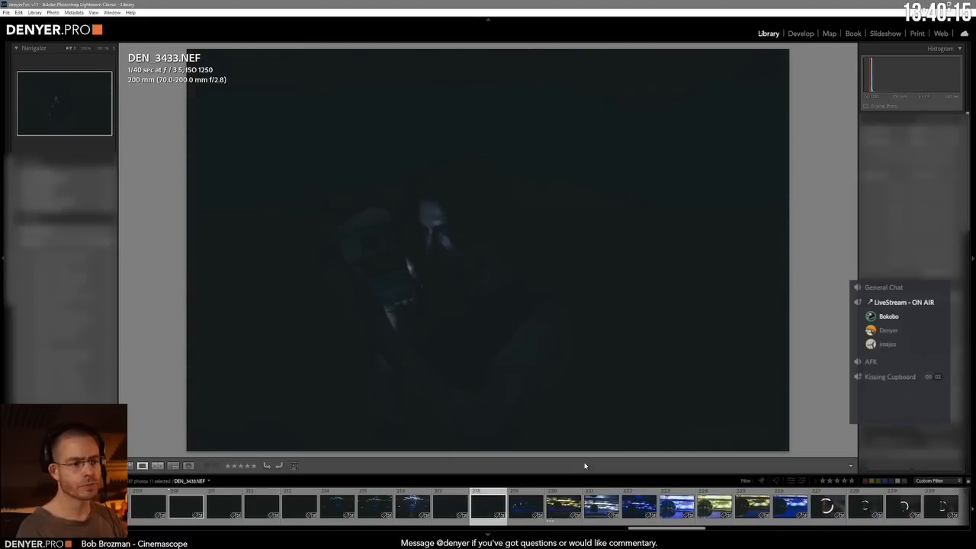
{"action": "key", "text": "Right"}
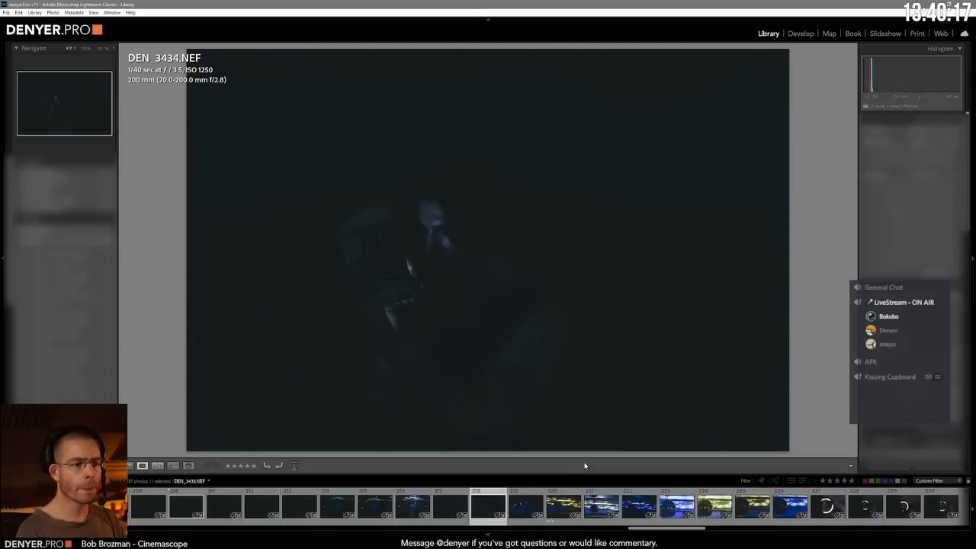
{"action": "key", "text": "Right"}
{"action": "key", "text": "Left"}
{"action": "key", "text": "Right"}
{"action": "key", "text": "Right"}
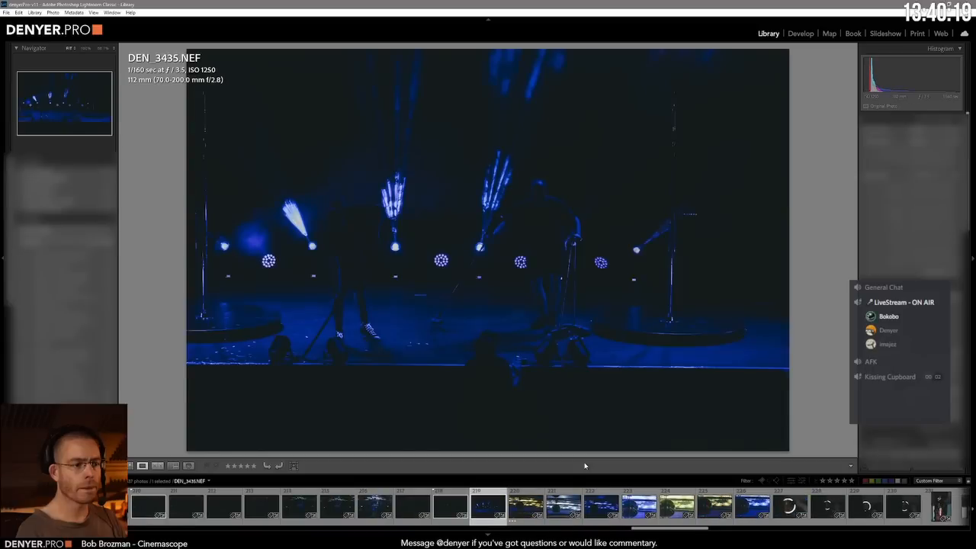
Step: Go through the blue stage and mirror ball shots and flag the yellow-lit mirror ball photo DEN_3441.NEF as a pick
{"action": "key", "text": "Right"}
{"action": "key", "text": "Left"}
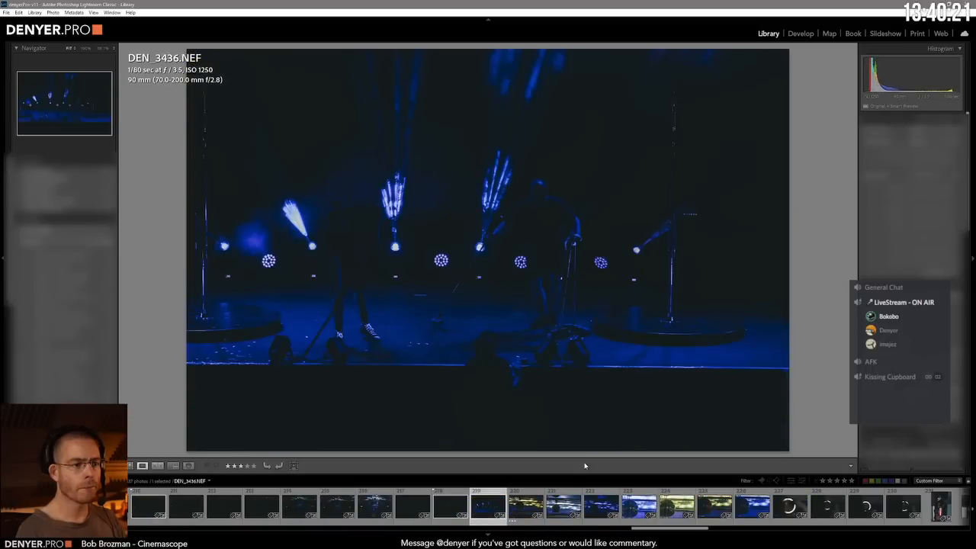
{"action": "key", "text": "Right"}
{"action": "key", "text": "Right"}
Step: Compare the lit ring mirror reflections DEN_3443.NEF to DEN_3445.NEF and flag DEN_3445.NEF as a pick
{"action": "key", "text": "Right"}
{"action": "key", "text": "Right"}
{"action": "key", "text": "Right"}
{"action": "key", "text": "Right"}
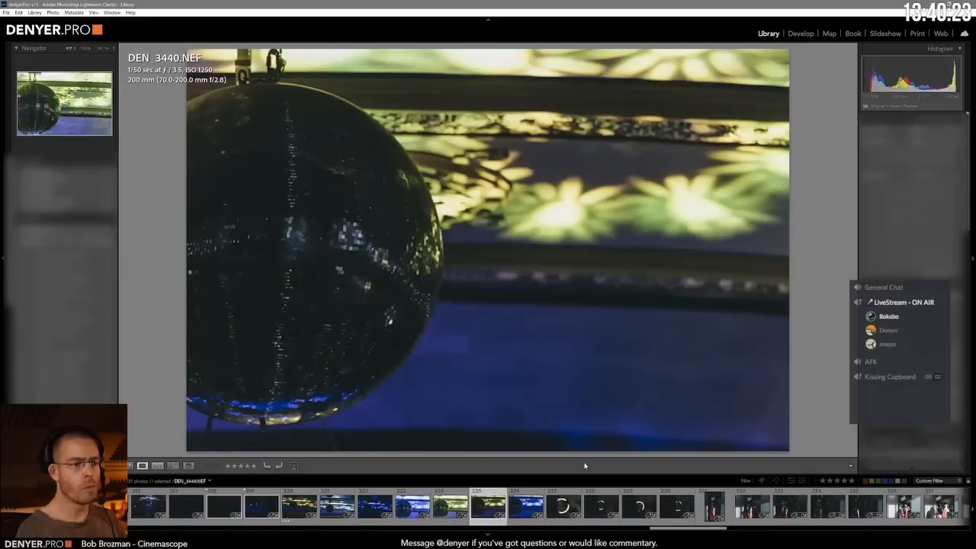
{"action": "key", "text": "p"}
{"action": "key", "text": "Right"}
{"action": "key", "text": "Right"}
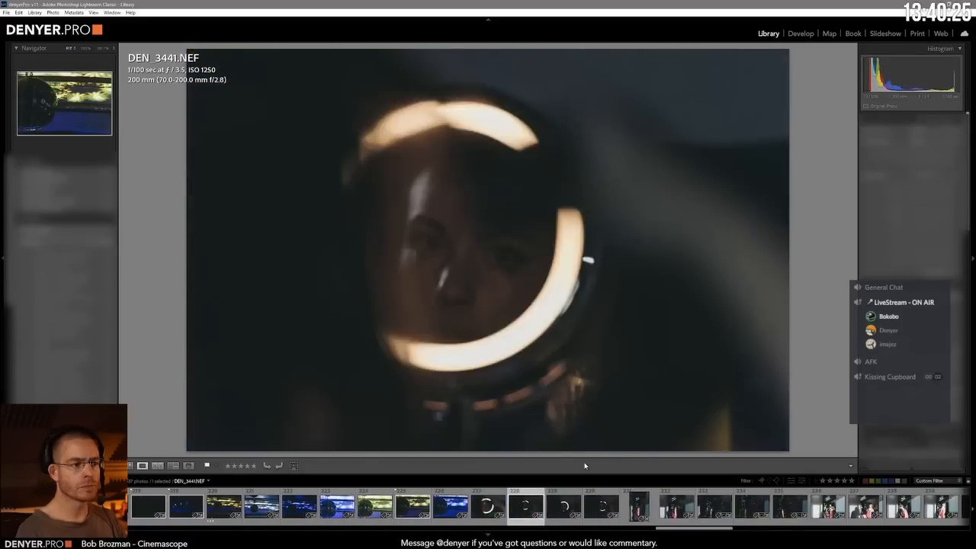
{"action": "key", "text": "Right"}
{"action": "key", "text": "Left"}
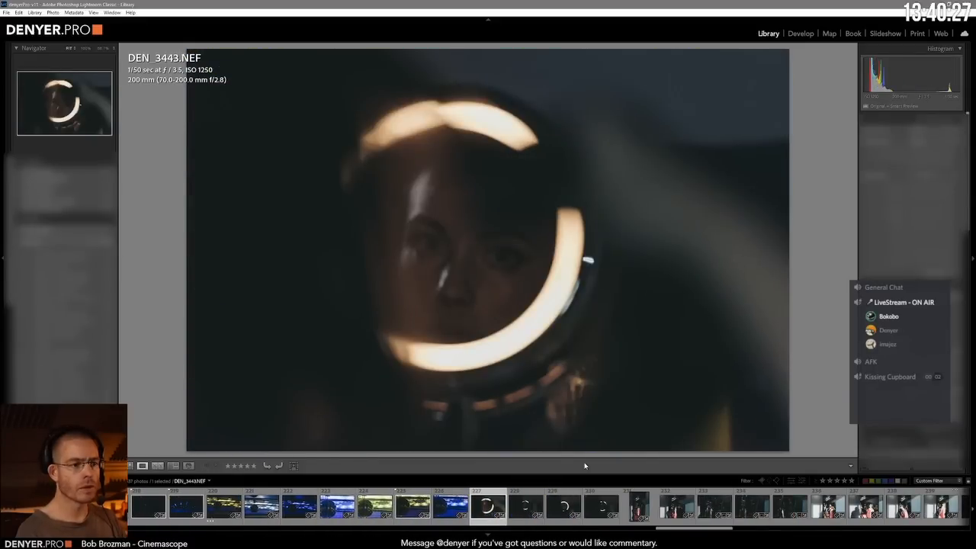
{"action": "key", "text": "Right"}
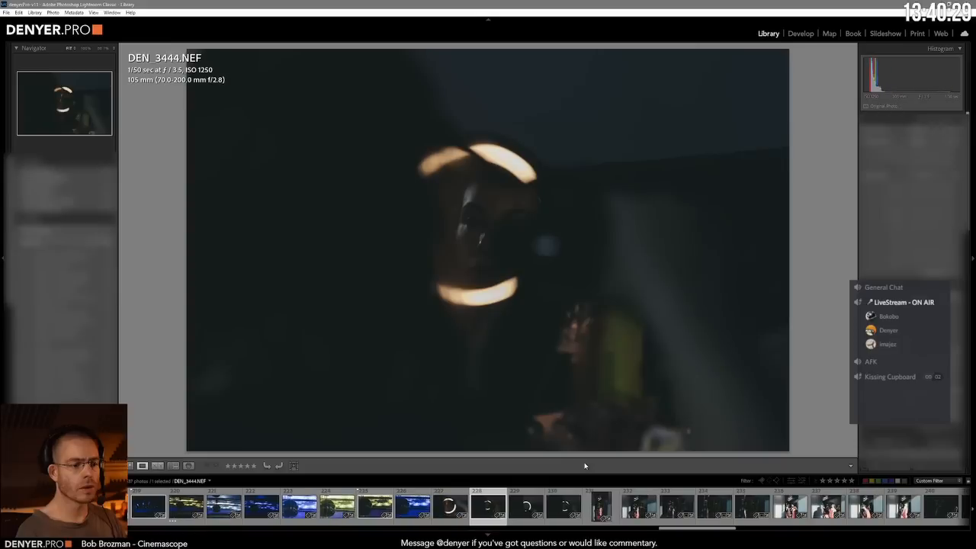
{"action": "key", "text": "Right"}
Step: Flag the backstage dancer shots DP2_3079.NEF and DP2_3082.NEF as picks
{"action": "key", "text": "Right"}
{"action": "key", "text": "Right"}
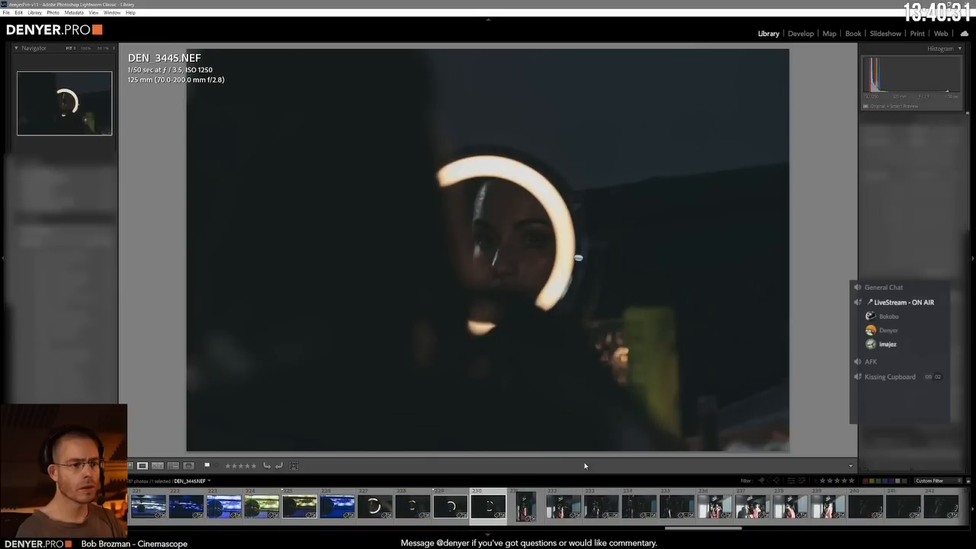
{"action": "key", "text": "Right"}
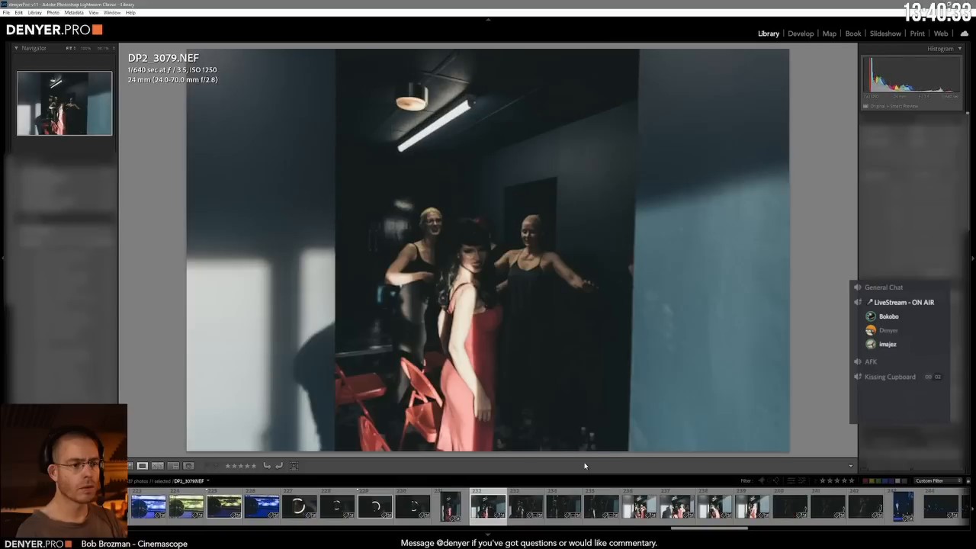
{"action": "key", "text": "p"}
{"action": "key", "text": "Right"}
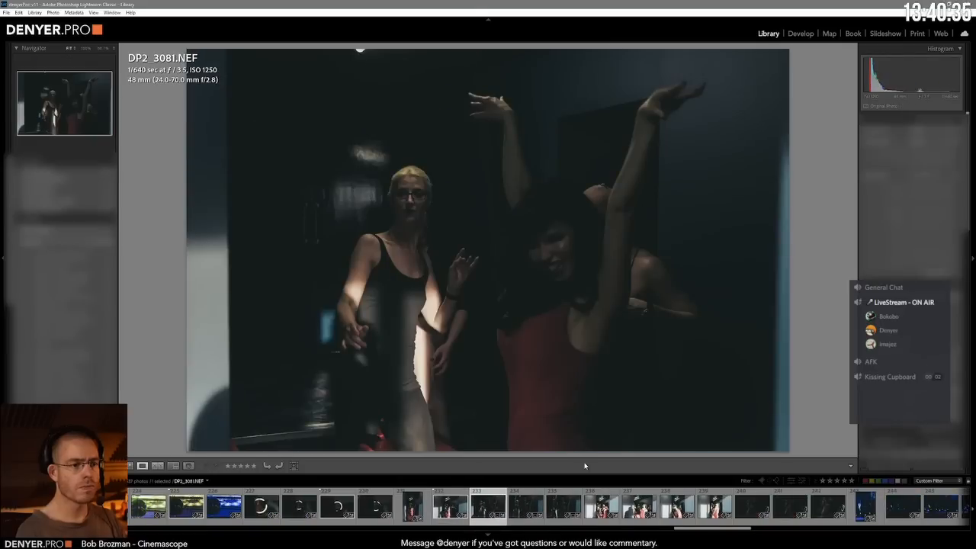
{"action": "key", "text": "Right"}
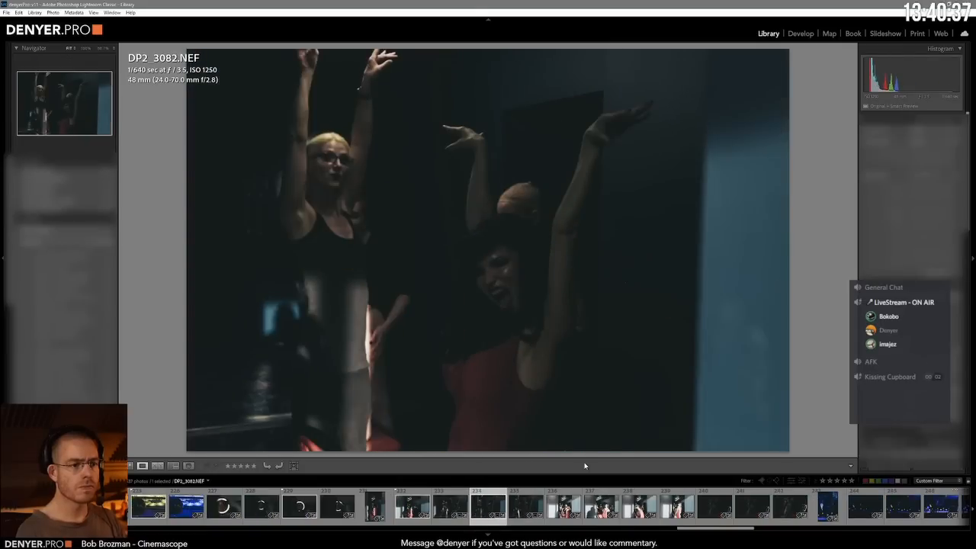
{"action": "key", "text": "p"}
Step: Compare the sunlit backstage shots of the woman in the pink dress and flag DP2_3087.NEF as a pick
{"action": "key", "text": "Right"}
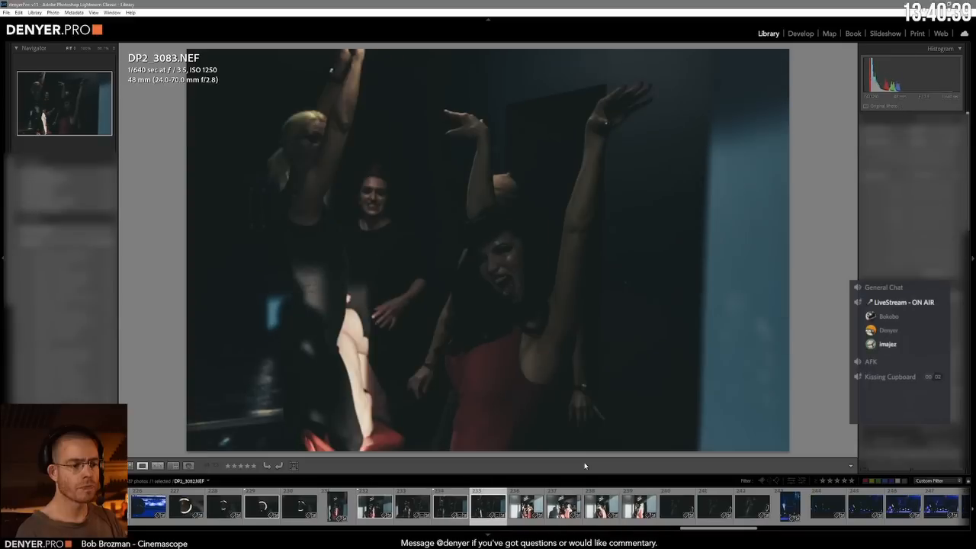
{"action": "key", "text": "Right"}
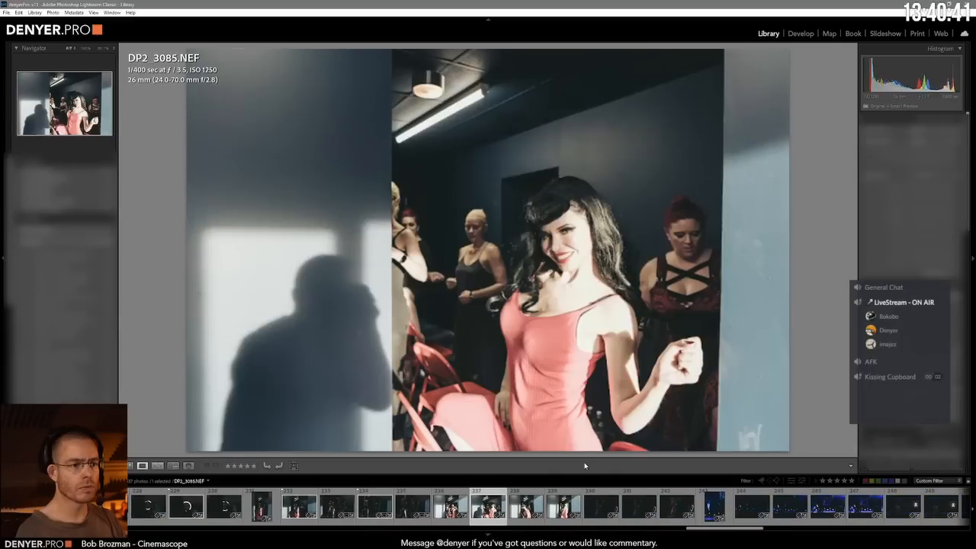
{"action": "key", "text": "Right"}
{"action": "key", "text": "Right"}
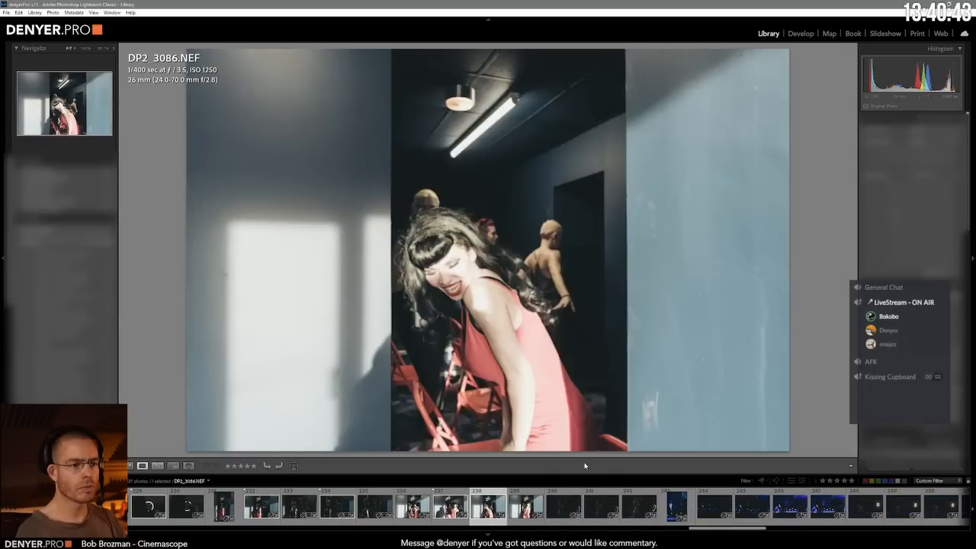
{"action": "key", "text": "p"}
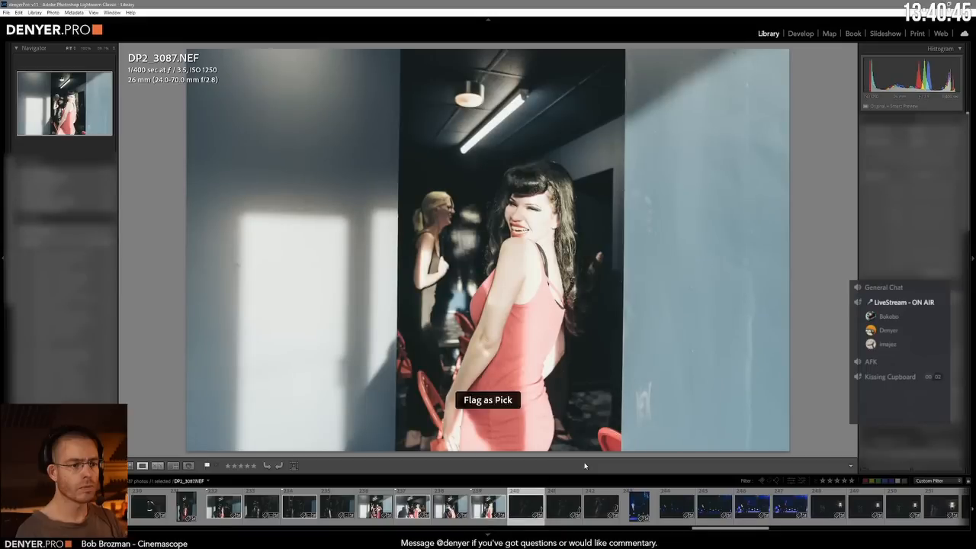
Step: Flag the dark dressing-table portrait DP2_3090.NEF as a pick and remove the flag from DP2_3089.NEF
{"action": "key", "text": "Right"}
{"action": "key", "text": "Right"}
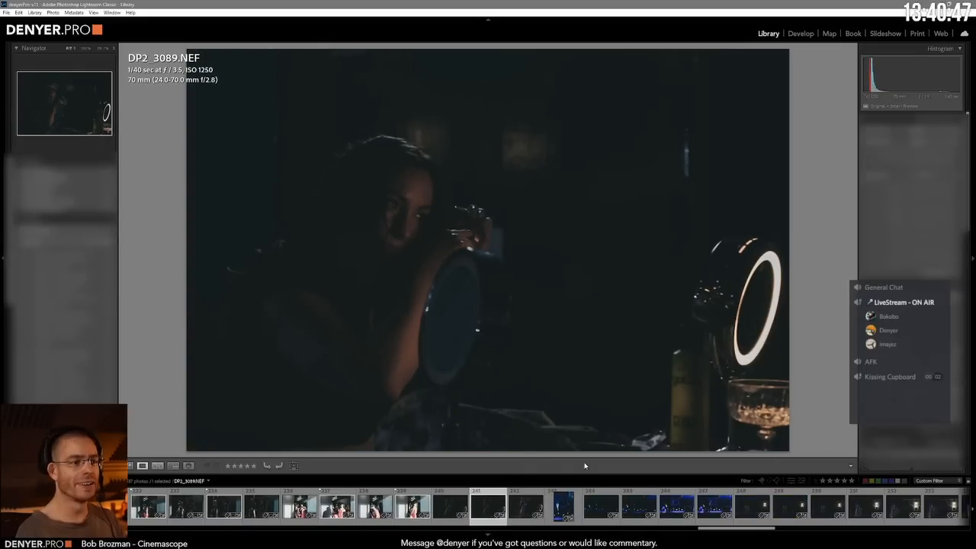
{"action": "key", "text": "p"}
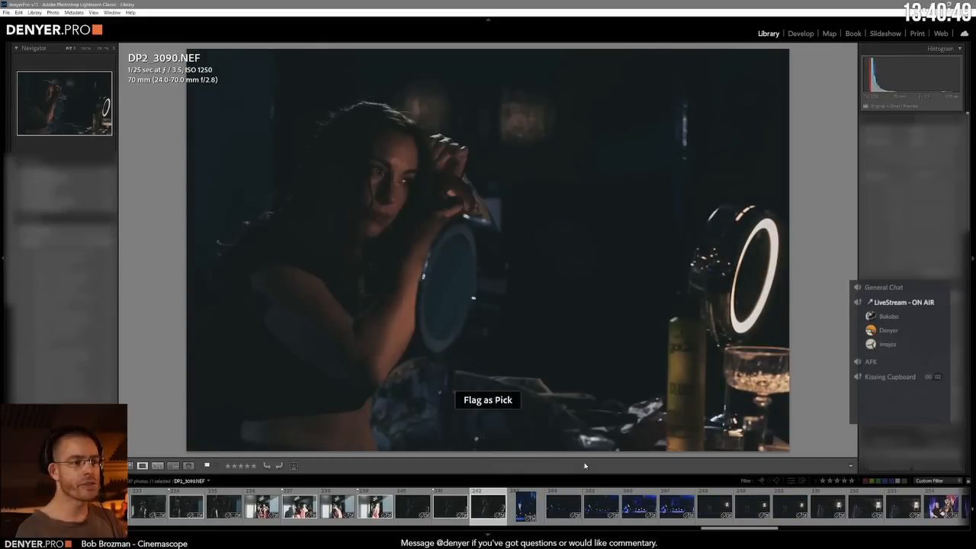
{"action": "key", "text": "u"}
Step: Go through the blue stage shots and the dark sequined-performer shots, flagging DEN_3671.NEF as a pick
{"action": "key", "text": "Right"}
{"action": "key", "text": "Right"}
{"action": "key", "text": "Right"}
{"action": "key", "text": "Right"}
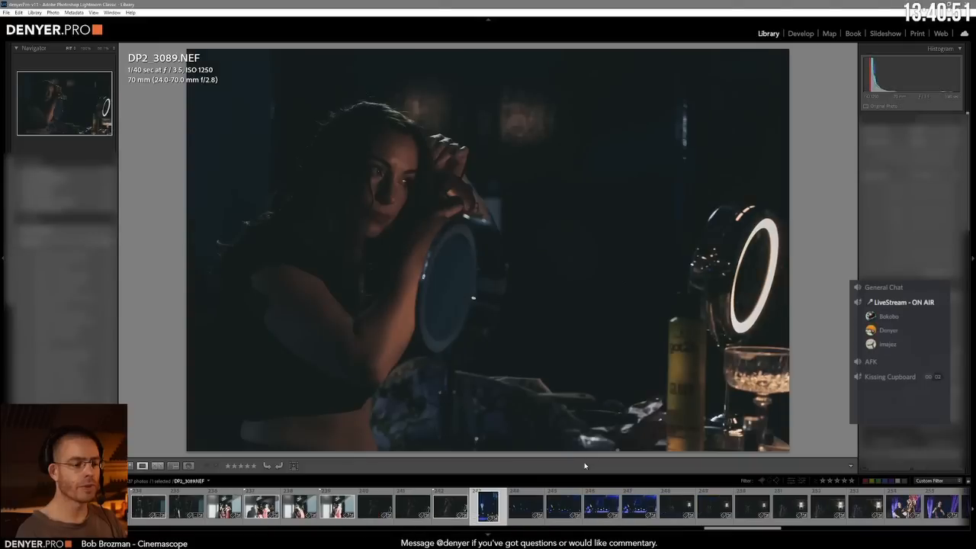
{"action": "key", "text": "Right"}
{"action": "key", "text": "Right"}
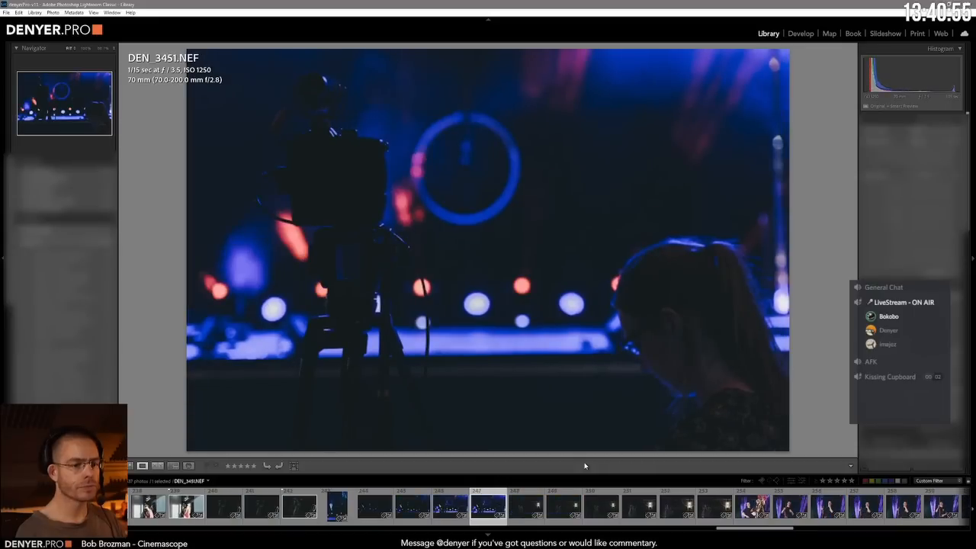
{"action": "key", "text": "Right"}
{"action": "key", "text": "Right"}
{"action": "key", "text": "Right"}
{"action": "key", "text": "Right"}
{"action": "key", "text": "Right"}
{"action": "key", "text": "Right"}
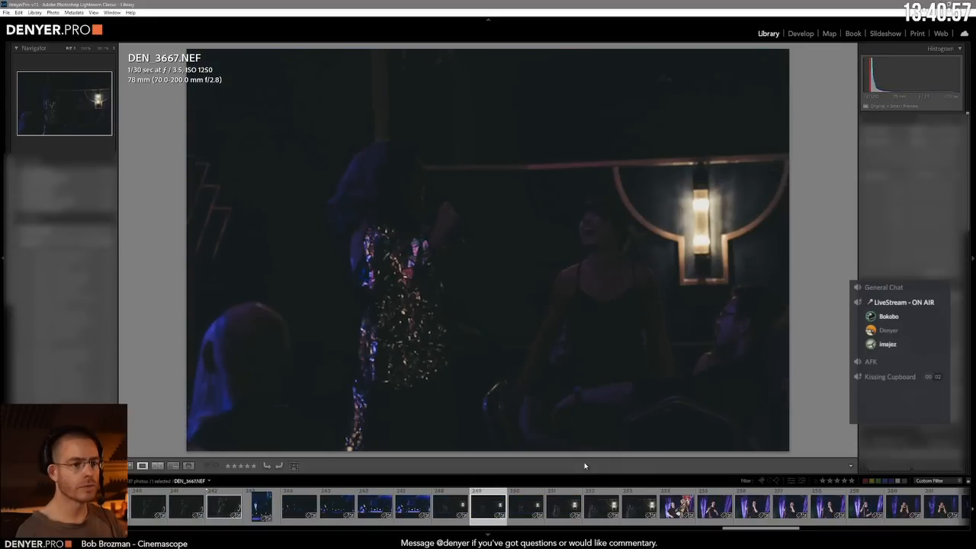
{"action": "key", "text": "Right"}
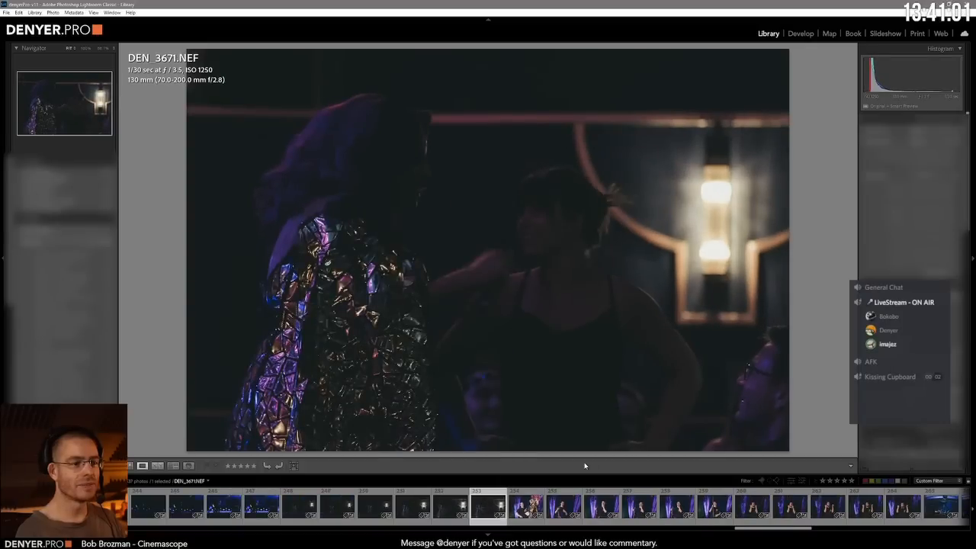
{"action": "key", "text": "Left"}
{"action": "key", "text": "Right"}
Step: Go through the purple-lit aerial hoop shots of the man in the black T-shirt, flagging DEN_3866.NEF as a pick
{"action": "key", "text": "Right"}
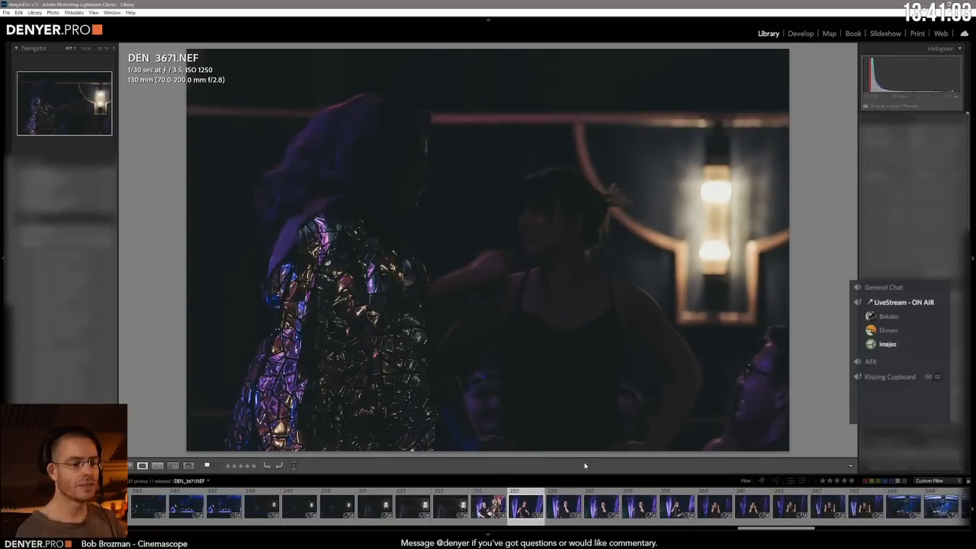
{"action": "key", "text": "Right"}
{"action": "key", "text": "Right"}
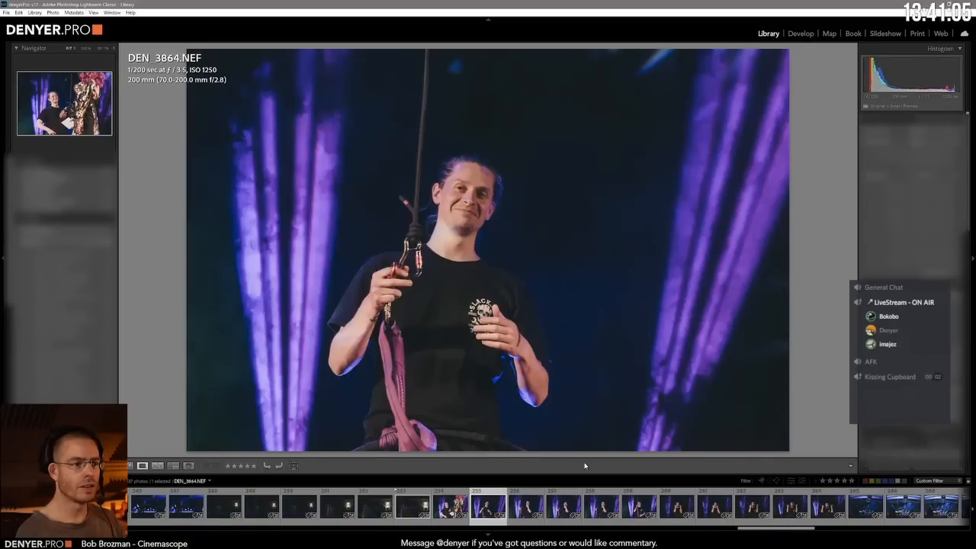
{"action": "key", "text": "Right"}
{"action": "key", "text": "Right"}
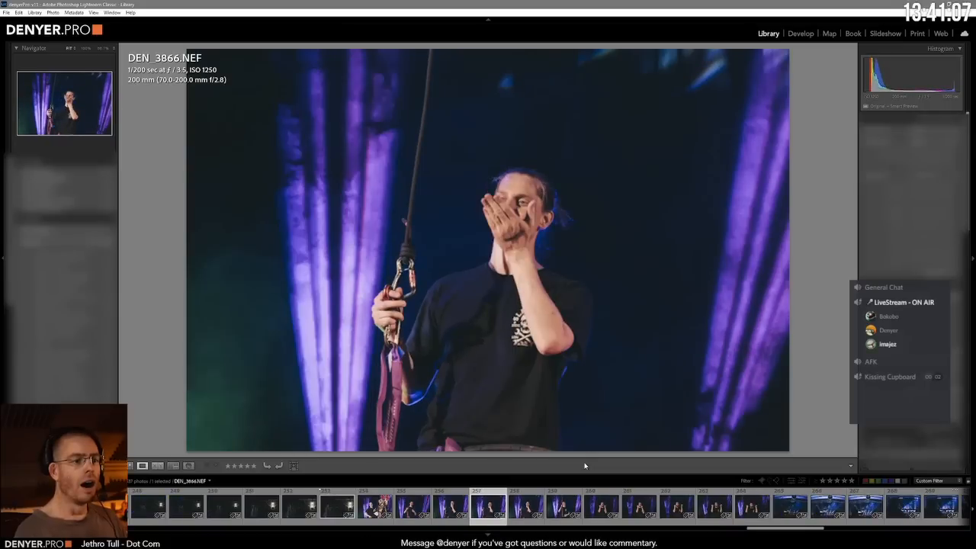
{"action": "key", "text": "p"}
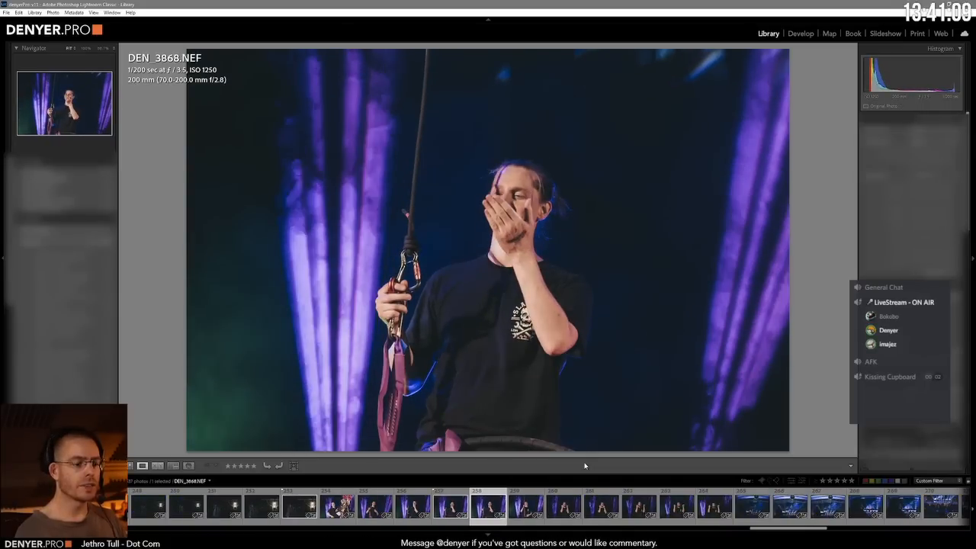
{"action": "key", "text": "Right"}
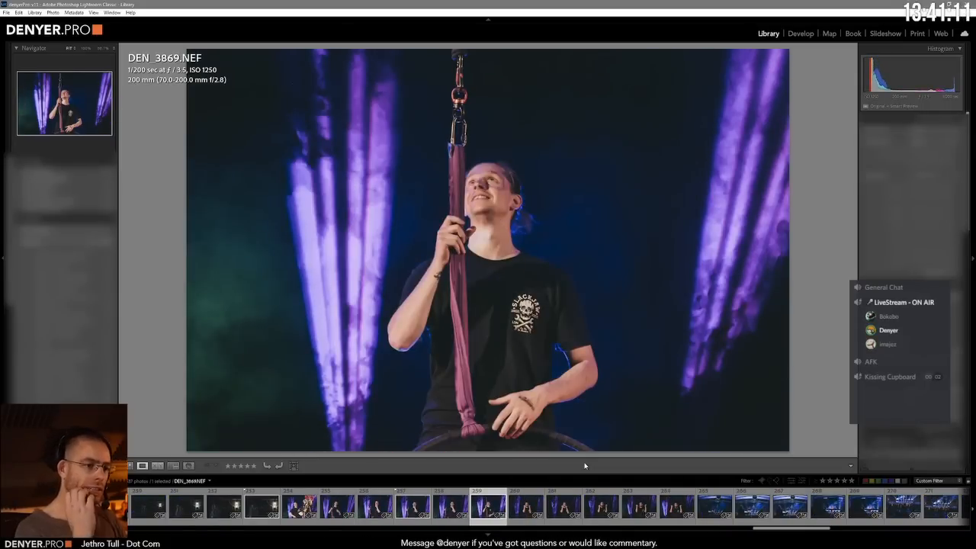
{"action": "key", "text": "Right"}
{"action": "key", "text": "Right"}
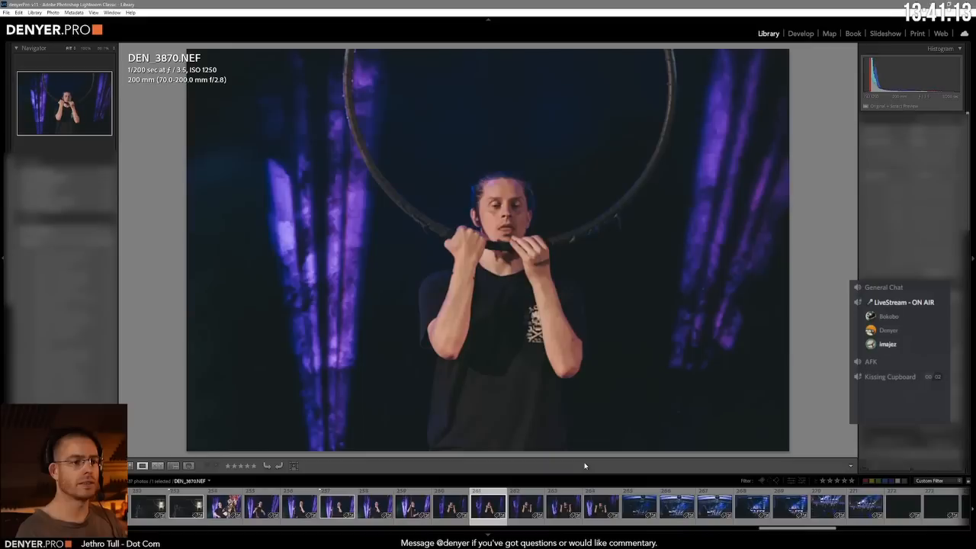
Step: Compare the sound desk silhouettes DEN_3946.NEF and DEN_3947.NEF and flag DEN_3946.NEF as a pick
{"action": "key", "text": "Right"}
{"action": "key", "text": "Right"}
{"action": "key", "text": "Right"}
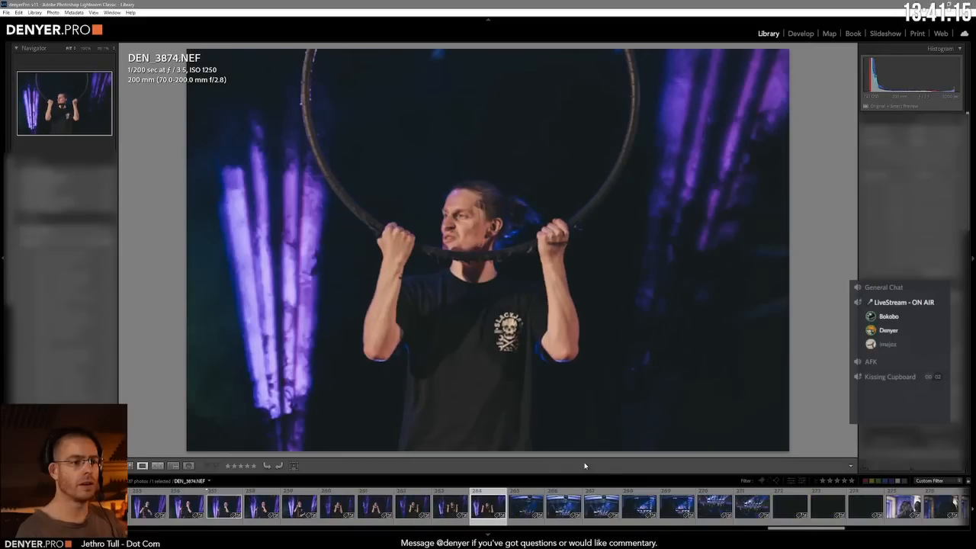
{"action": "key", "text": "Right"}
{"action": "key", "text": "Right"}
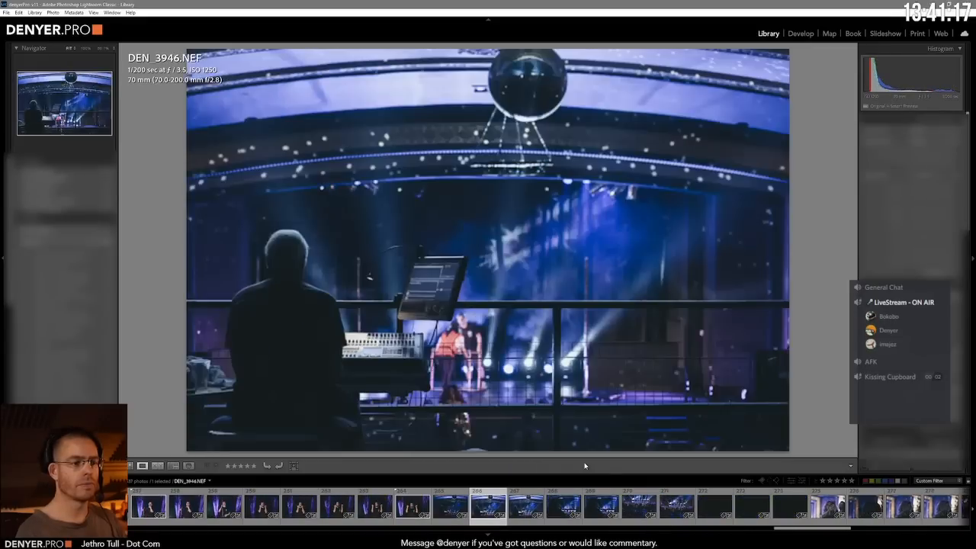
{"action": "key", "text": "Left"}
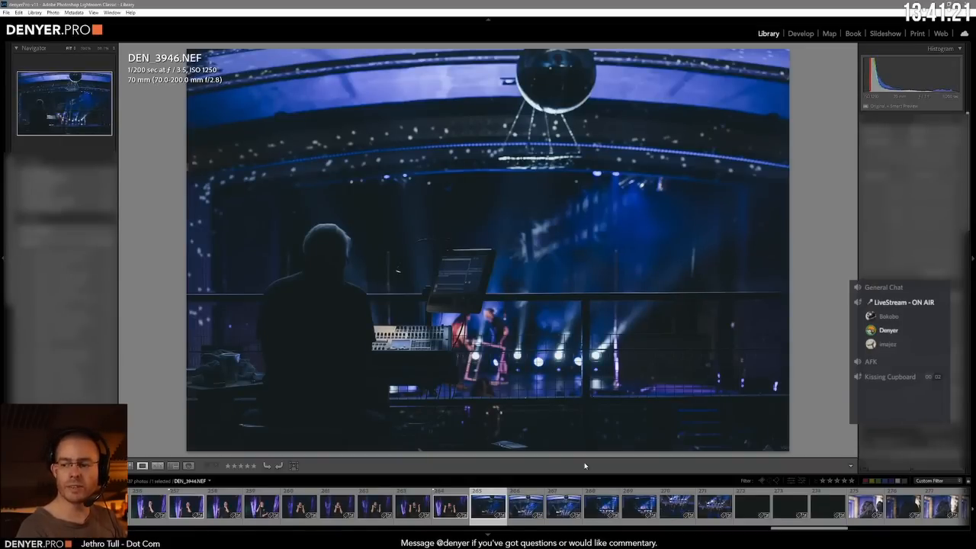
{"action": "key", "text": "Right"}
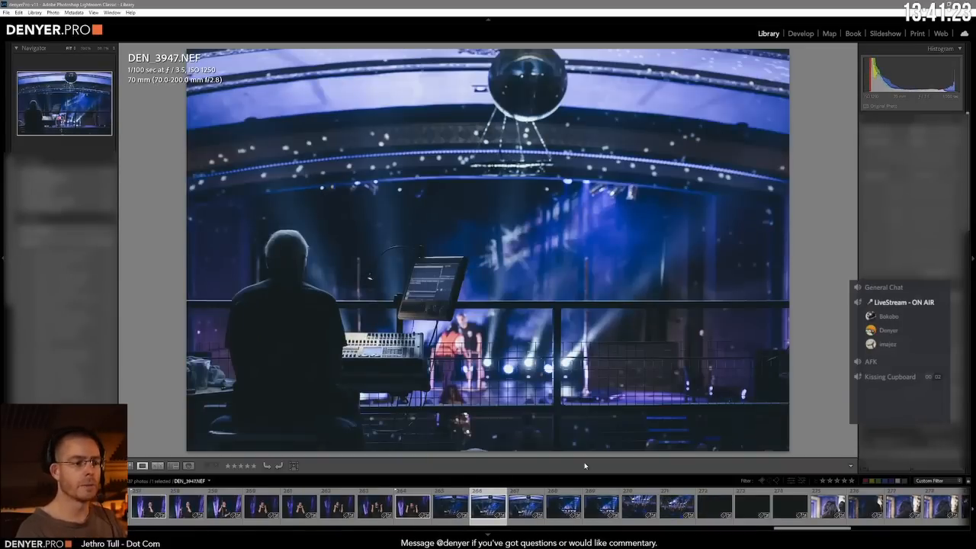
{"action": "key", "text": "Left"}
{"action": "key", "text": "Right"}
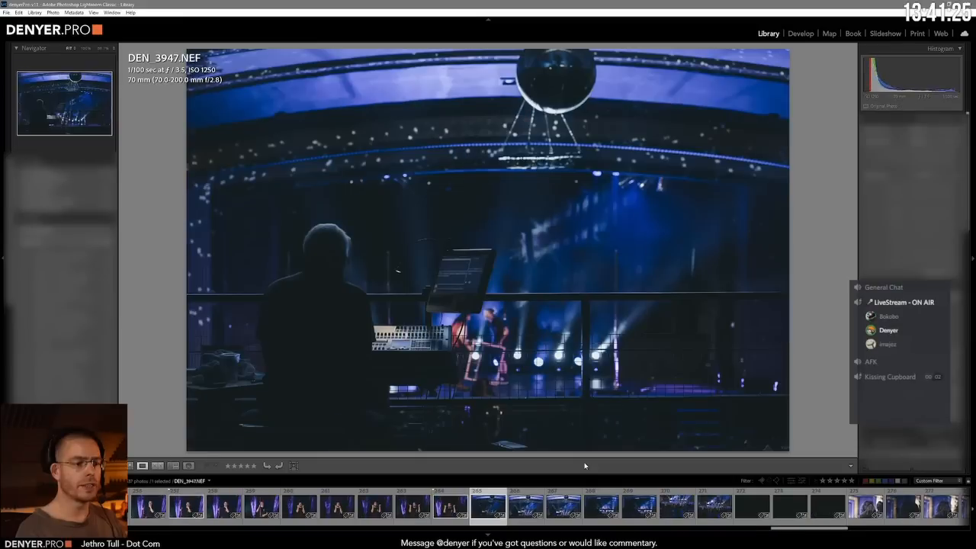
{"action": "key", "text": "p"}
Step: Go through the following audience silhouettes, compare the cast line-up shots DEN_3951.NEF and DEN_3952.NEF, and flag DEN_3952.NEF as a pick
{"action": "key", "text": "Right"}
{"action": "key", "text": "Right"}
{"action": "key", "text": "Right"}
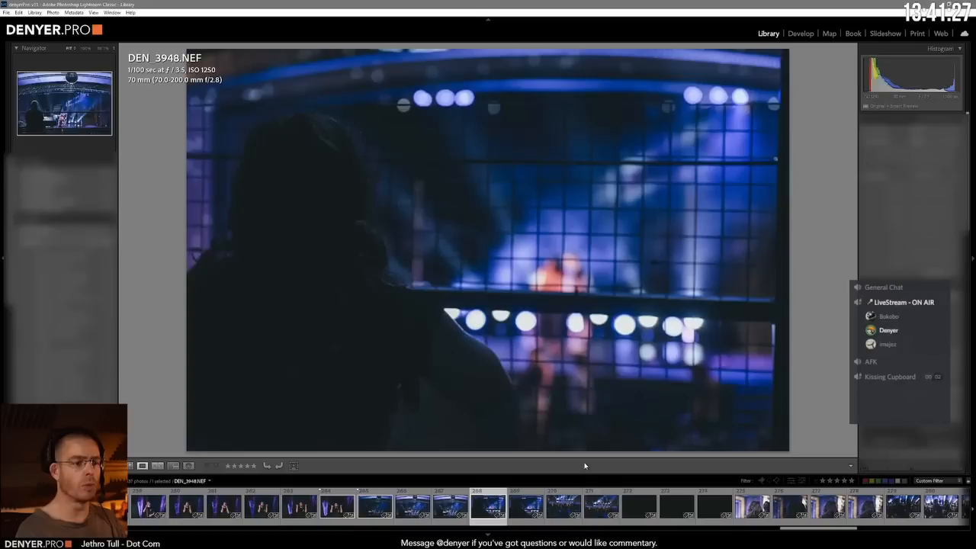
{"action": "key", "text": "Right"}
{"action": "key", "text": "Right"}
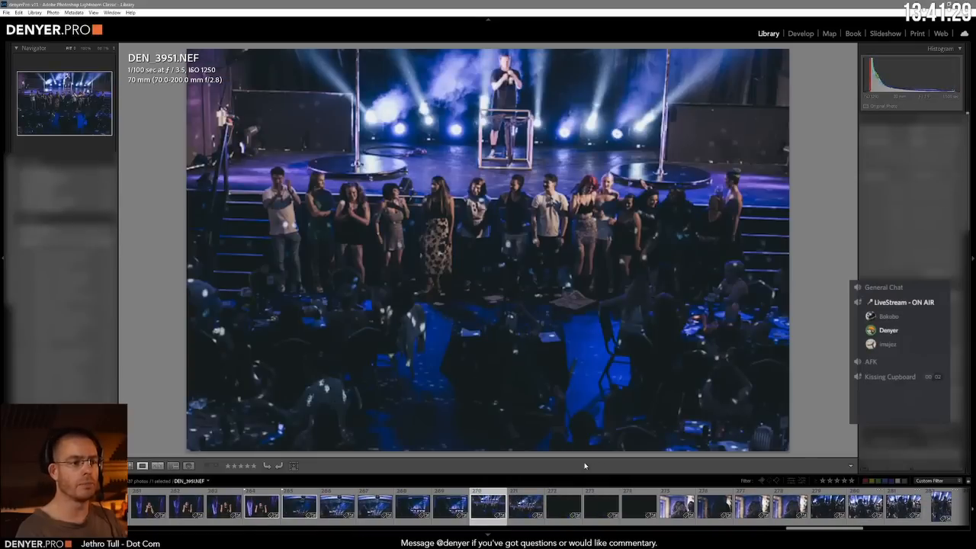
{"action": "key", "text": "Right"}
{"action": "key", "text": "Right"}
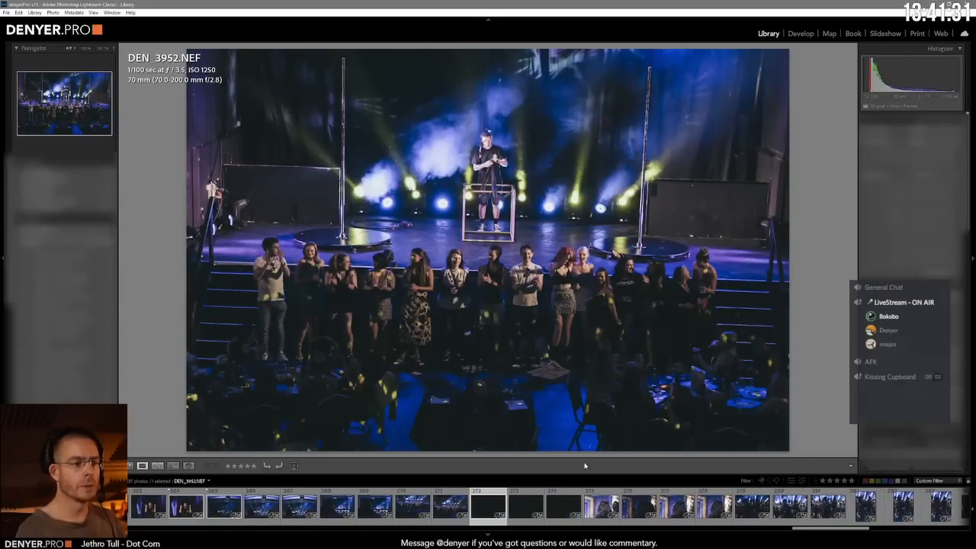
{"action": "key", "text": "Left"}
{"action": "key", "text": "Left"}
{"action": "key", "text": "Left"}
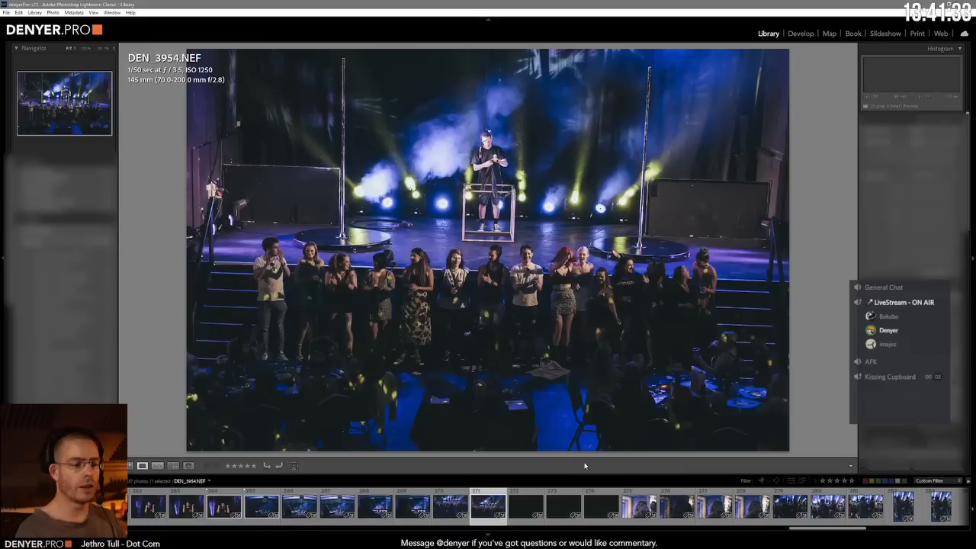
{"action": "key", "text": "Right"}
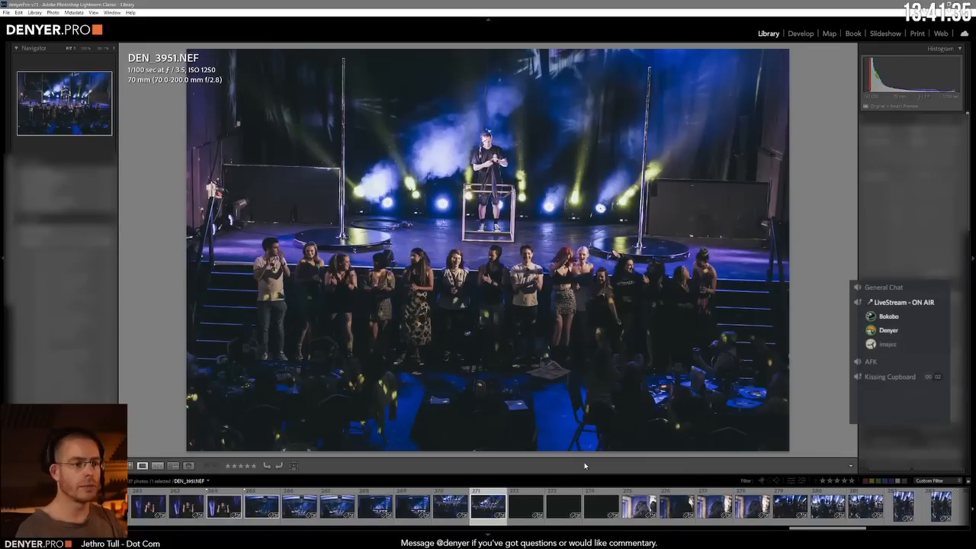
{"action": "key", "text": "p"}
{"action": "key", "text": "Right"}
{"action": "key", "text": "Right"}
{"action": "key", "text": "Right"}
{"action": "key", "text": "Right"}
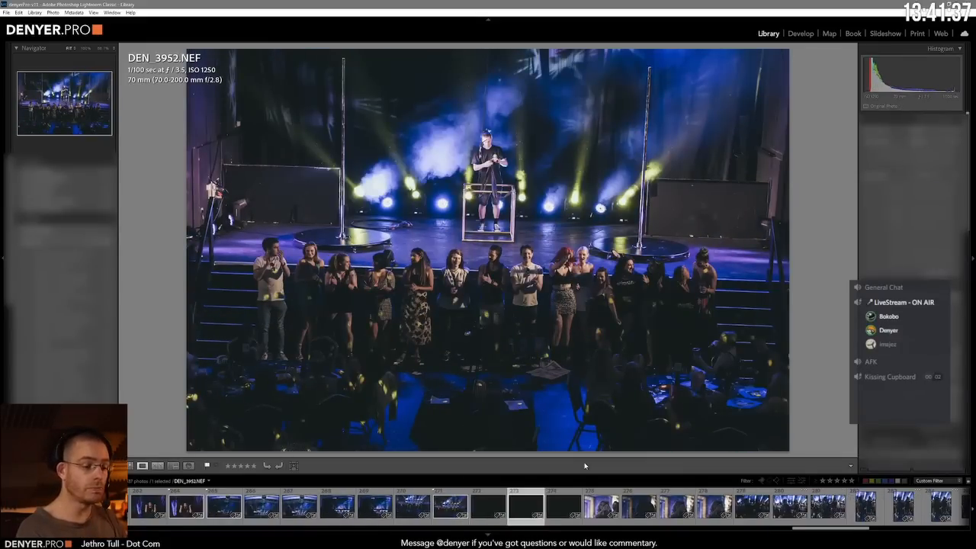
Step: Go through the audience selfie shots up to the silhouettes in front of the cast, flagging DEN_3960.NEF as a pick
{"action": "key", "text": "Right"}
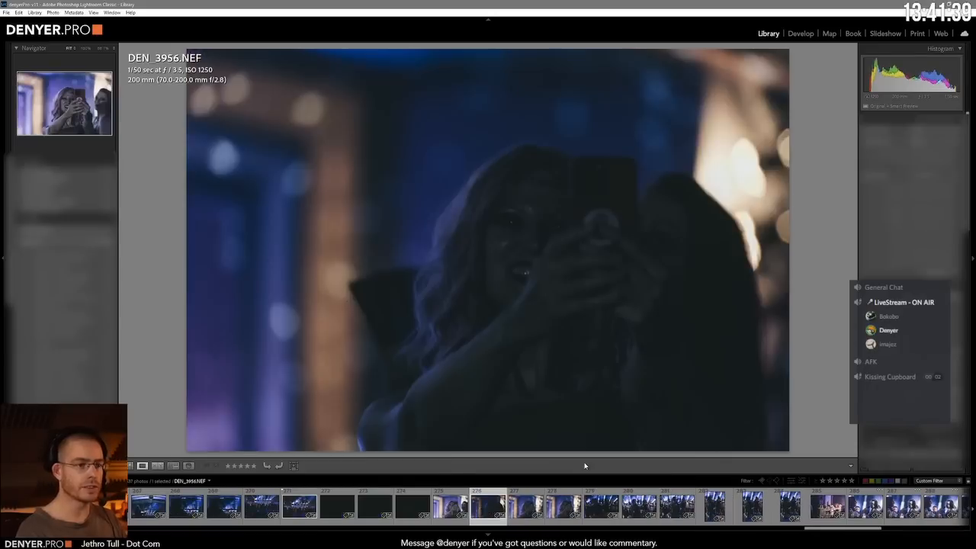
{"action": "key", "text": "Right"}
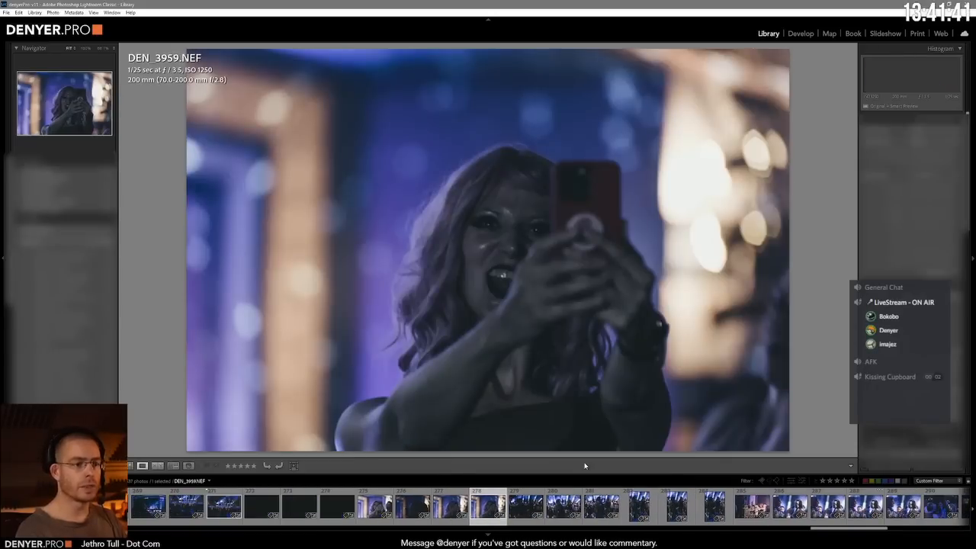
{"action": "key", "text": "Right"}
{"action": "key", "text": "Right"}
{"action": "key", "text": "Right"}
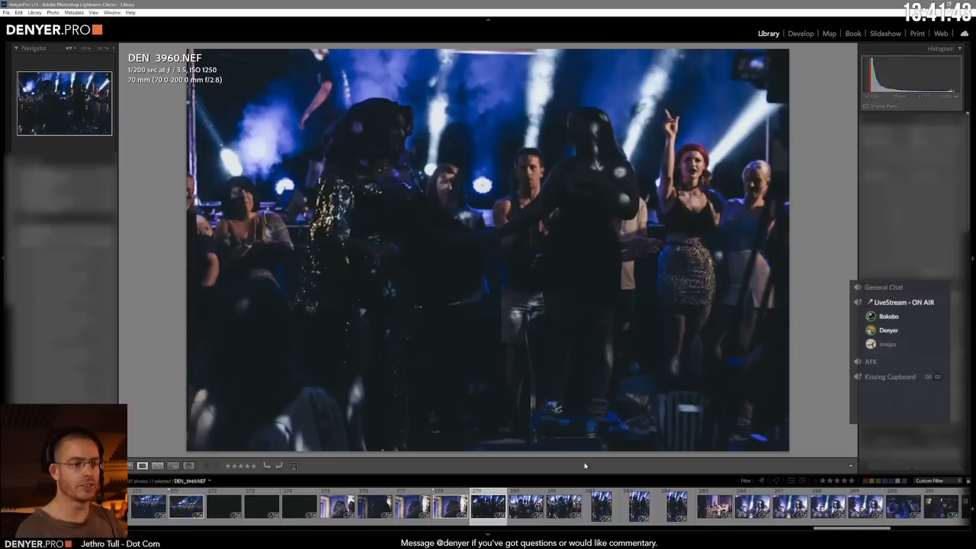
{"action": "key", "text": "Left"}
{"action": "key", "text": "Left"}
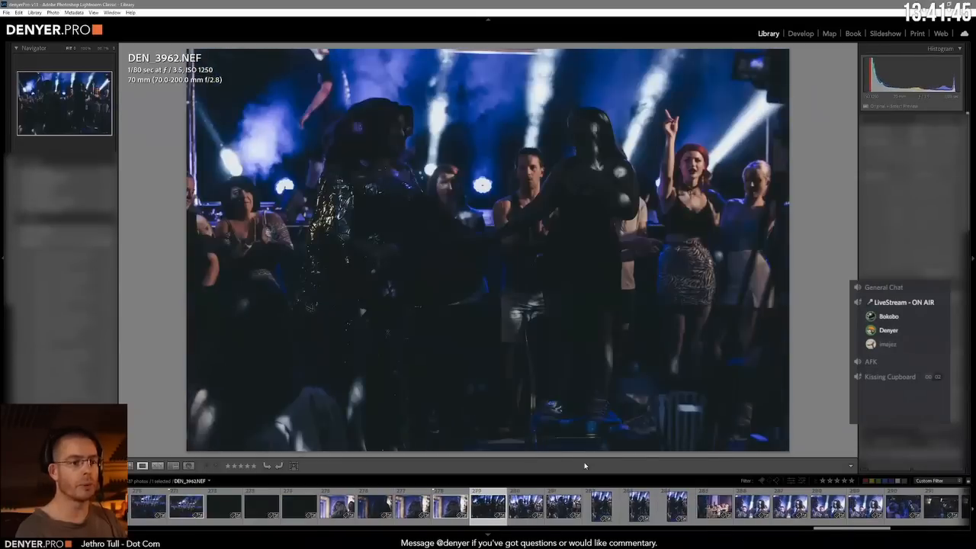
{"action": "key", "text": "p"}
Step: Go through the upright silhouettes and the cast group shot, compare the microphone interview shots, and flag DEN_3969.NEF as a pick
{"action": "key", "text": "Right"}
{"action": "key", "text": "Right"}
{"action": "key", "text": "Right"}
{"action": "key", "text": "Right"}
{"action": "key", "text": "Right"}
{"action": "key", "text": "Right"}
{"action": "key", "text": "Right"}
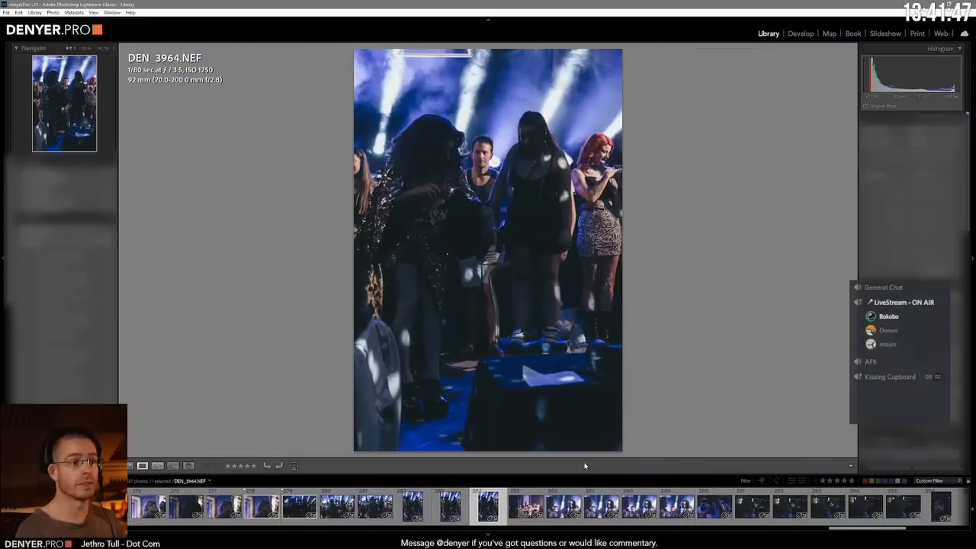
{"action": "key", "text": "Right"}
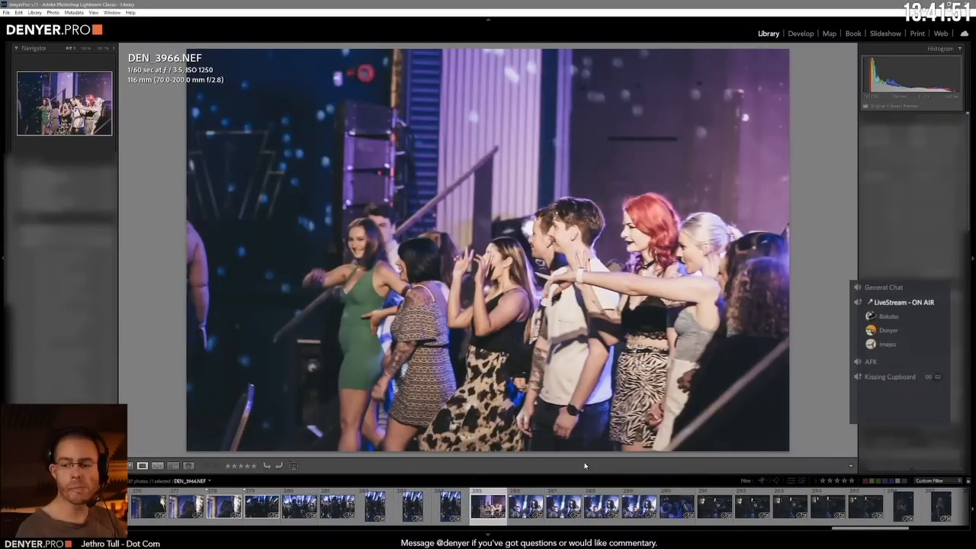
{"action": "key", "text": "Right"}
{"action": "key", "text": "Right"}
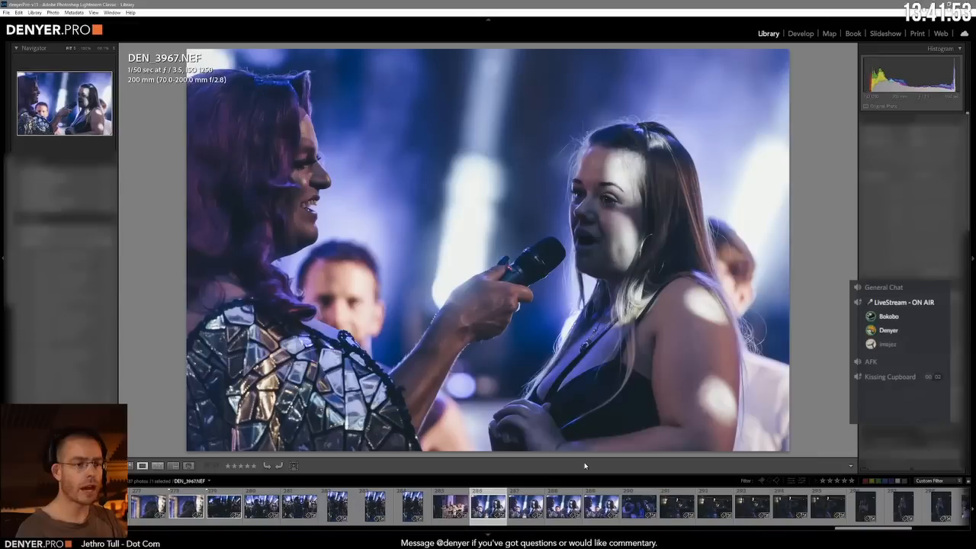
{"action": "key", "text": "Right"}
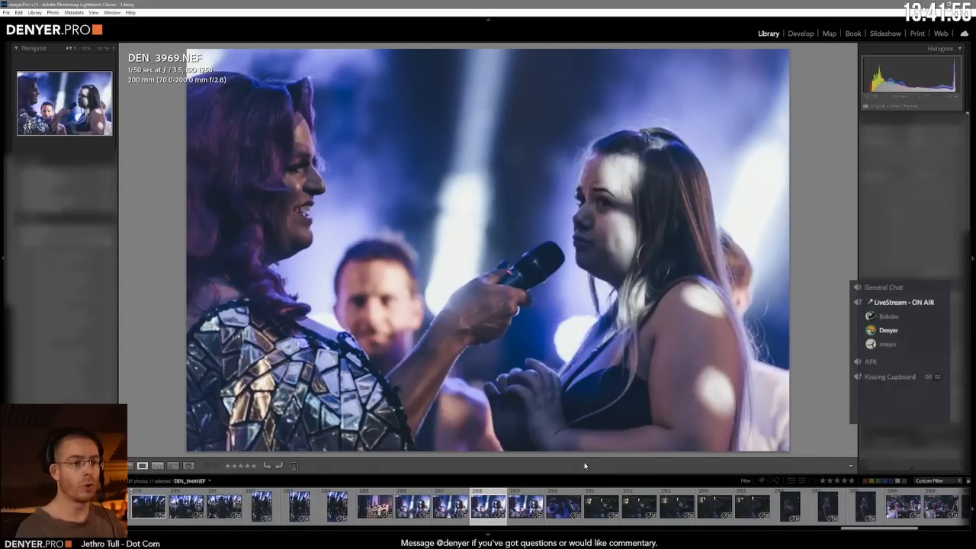
{"action": "key", "text": "Right"}
{"action": "key", "text": "Left"}
{"action": "key", "text": "p"}
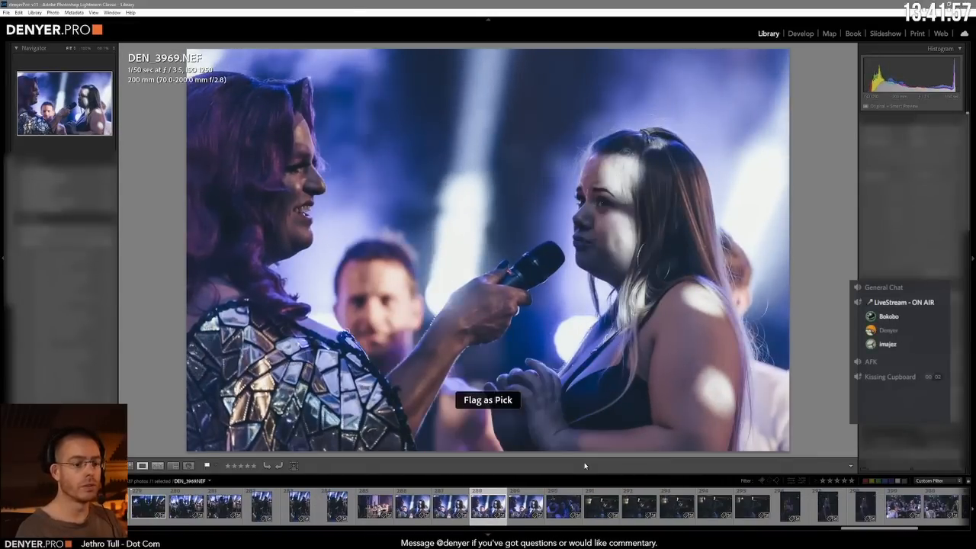
Step: Move on to the laughing woman in the blue-lit audience and flag DEN_3971.NEF as a pick
{"action": "key", "text": "Right"}
Step: Compare the dark shots of the dancing women and flag the one just before DEN_3975.NEF as a pick
{"action": "key", "text": "Right"}
{"action": "key", "text": "p"}
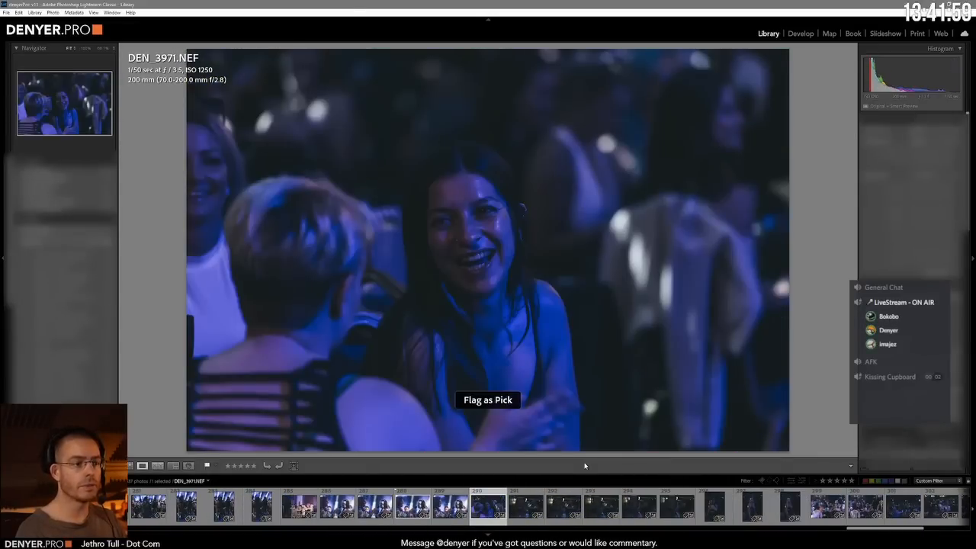
{"action": "key", "text": "Right"}
{"action": "key", "text": "Right"}
{"action": "key", "text": "Right"}
{"action": "key", "text": "Right"}
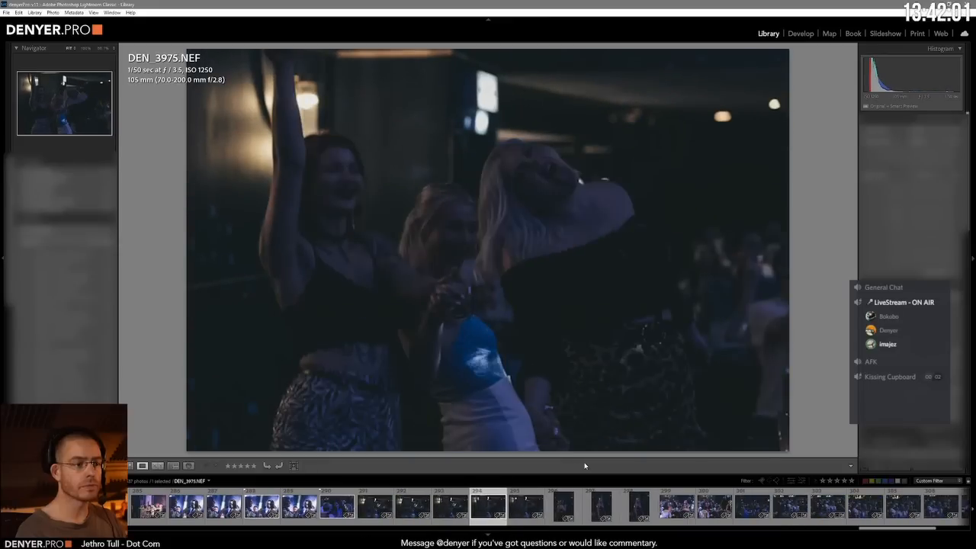
{"action": "key", "text": "Right"}
{"action": "key", "text": "p"}
{"action": "key", "text": "Left"}
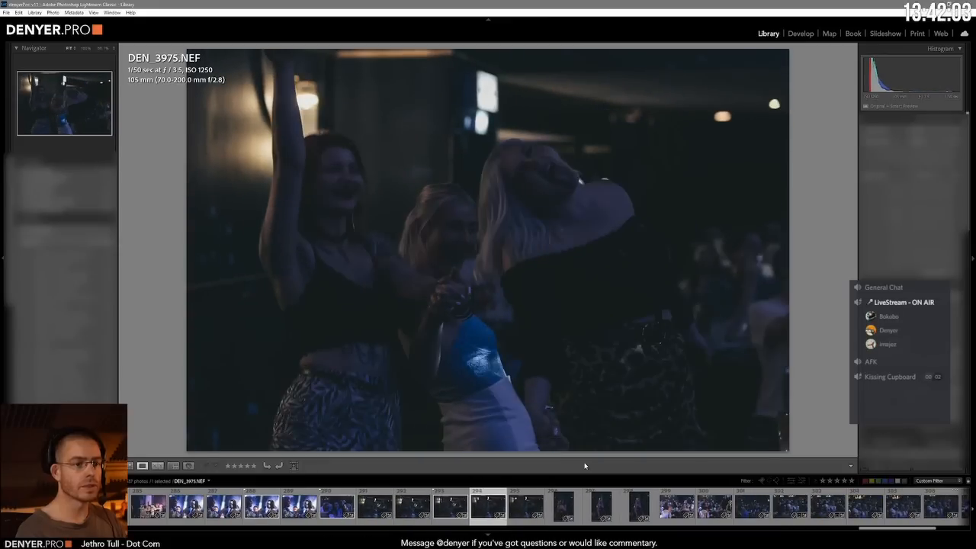
Step: Compare the upright portraits of the smiling woman in the black outfit and flag DEN_3978.NEF as a pick
{"action": "key", "text": "Right"}
{"action": "key", "text": "Right"}
{"action": "key", "text": "Right"}
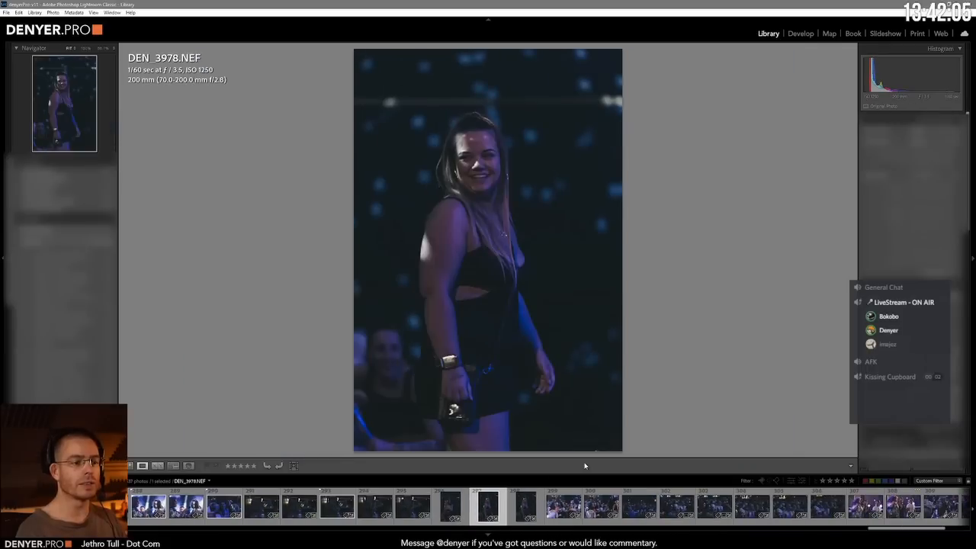
{"action": "key", "text": "Right"}
{"action": "key", "text": "Right"}
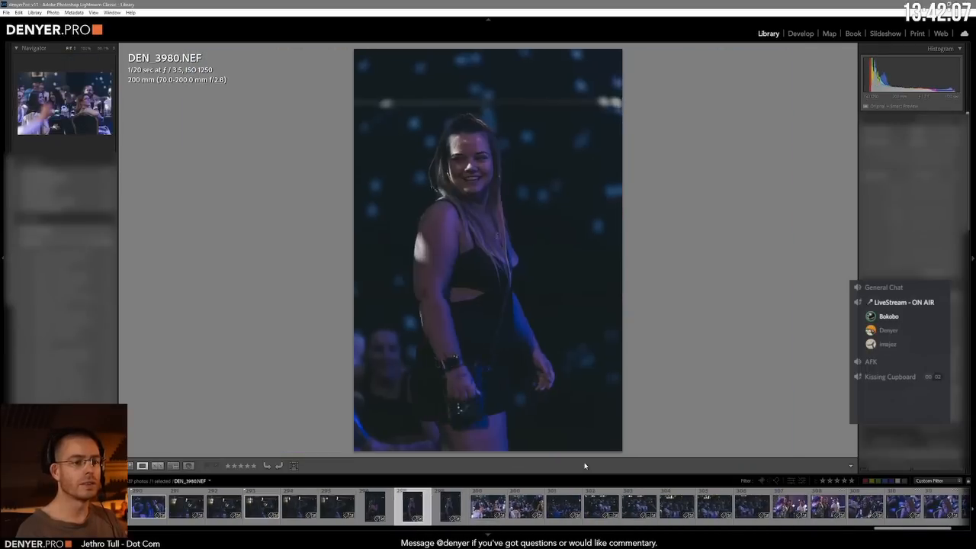
Step: Review the seated audience shots and flag DEN_3980.NEF, with the woman in glasses looking up, as a pick
{"action": "key", "text": "Right"}
{"action": "key", "text": "p"}
{"action": "key", "text": "Right"}
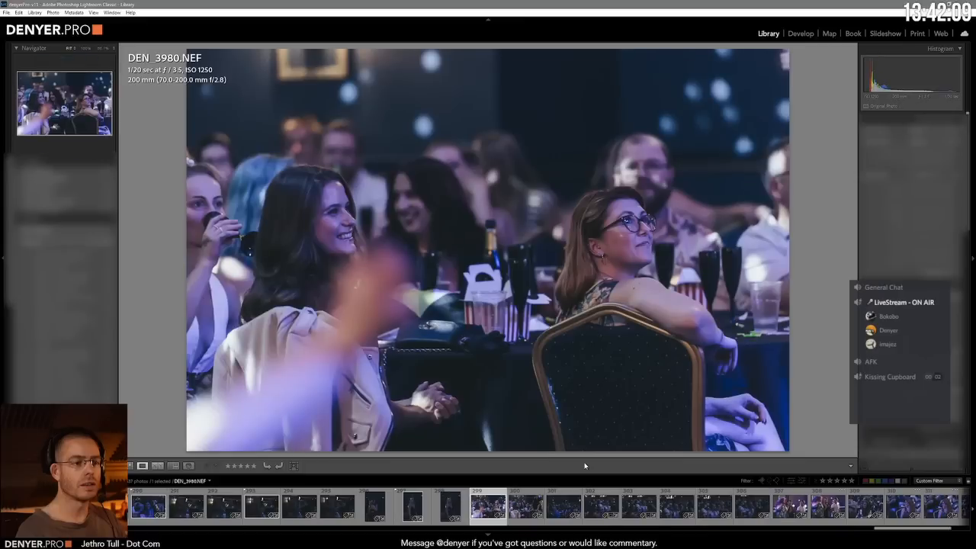
Step: Compare the dark audience shots of the blonde woman in the white shirt and flag DEN_3986.NEF as a pick
{"action": "key", "text": "Right"}
{"action": "key", "text": "Right"}
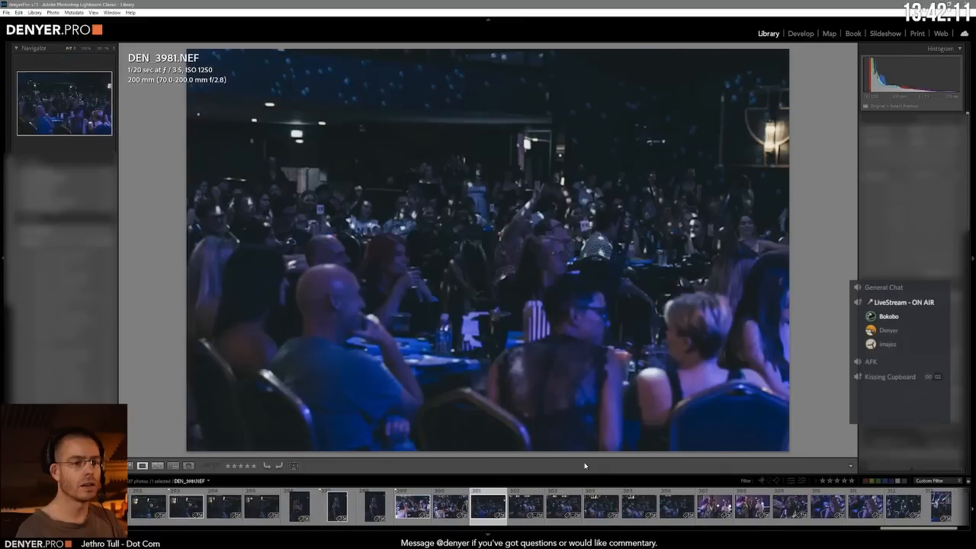
{"action": "key", "text": "Right"}
{"action": "key", "text": "Right"}
{"action": "key", "text": "Right"}
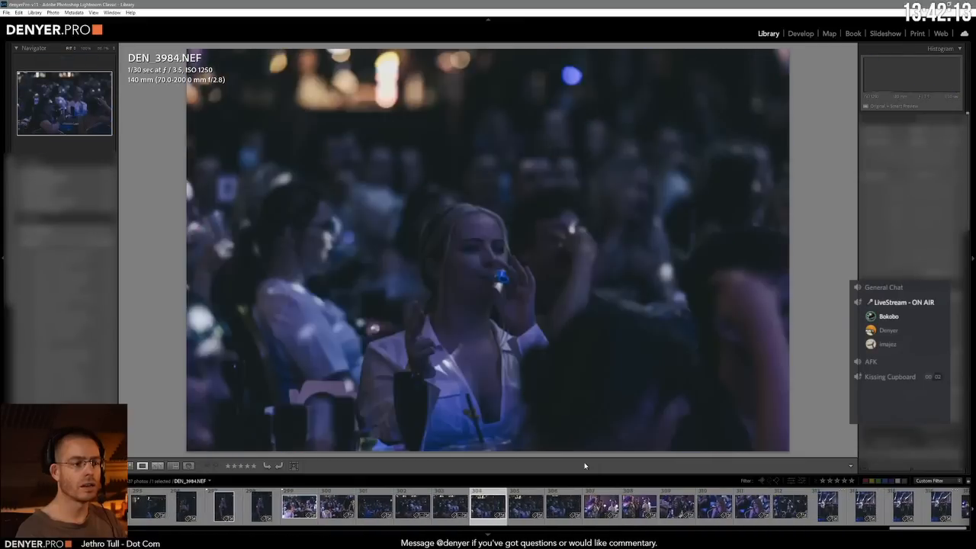
{"action": "key", "text": "Right"}
{"action": "key", "text": "Right"}
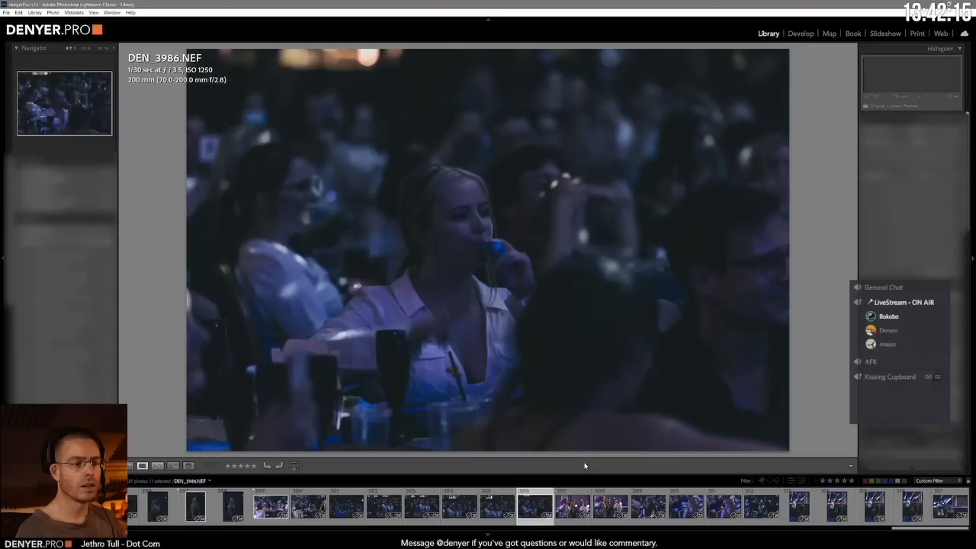
{"action": "key", "text": "Right"}
{"action": "key", "text": "p"}
Step: Review the shots of the host with two men, the woman in glasses and the pirate-costumed guests, up to DEN_3993.NEF
{"action": "key", "text": "Right"}
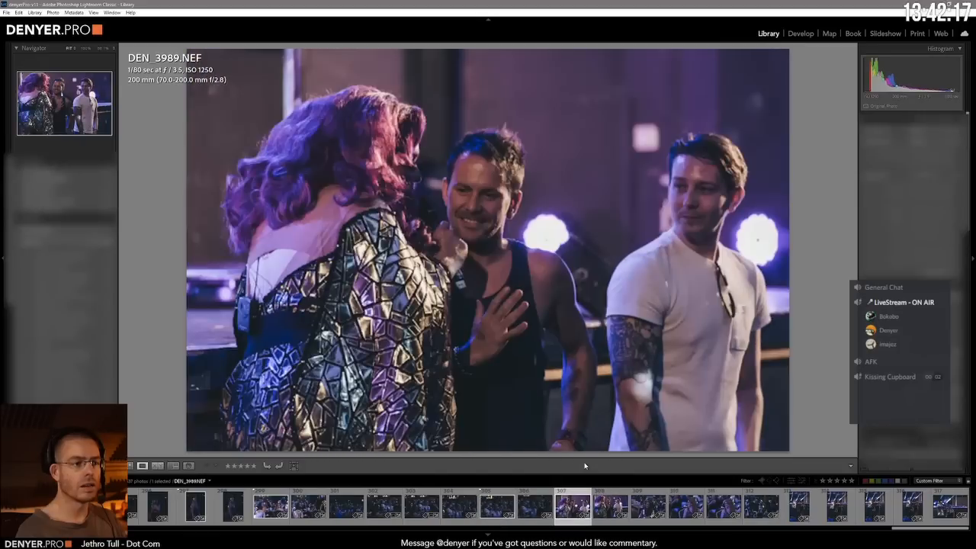
{"action": "key", "text": "Right"}
{"action": "key", "text": "Right"}
{"action": "key", "text": "Right"}
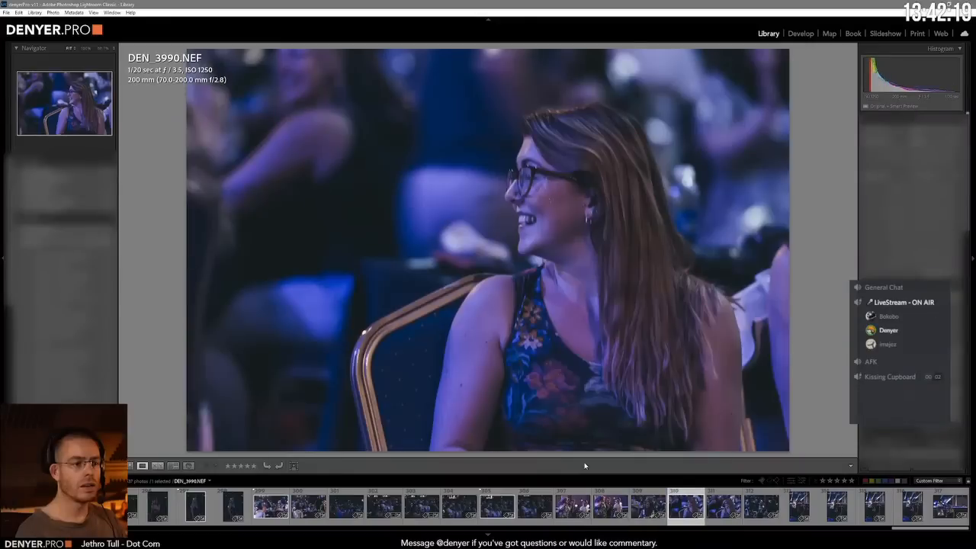
{"action": "key", "text": "Right"}
{"action": "key", "text": "Right"}
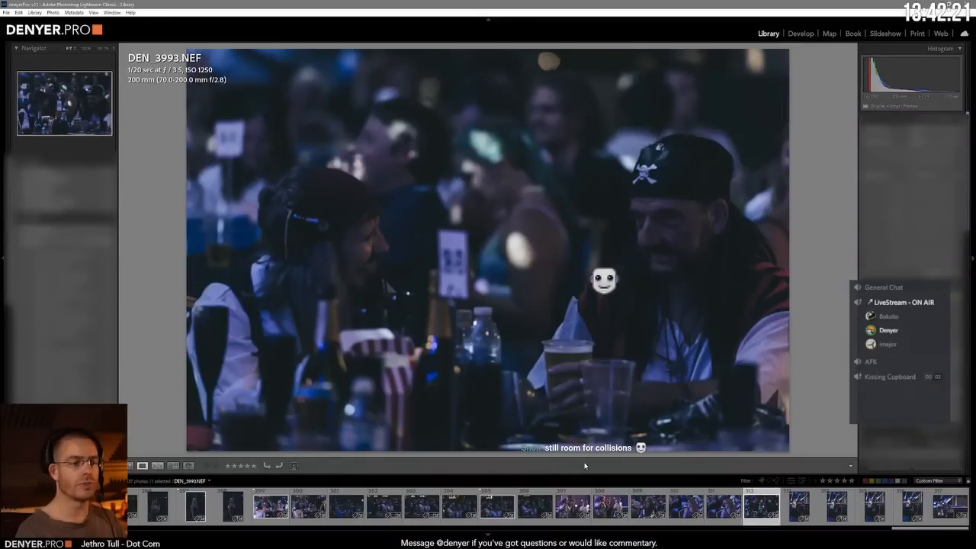
{"action": "key", "text": "Left"}
Step: Compare the upright posed trio shots DEN_3994.NEF and DEN_3995.NEF and flag DEN_3995.NEF as a pick
{"action": "key", "text": "Right"}
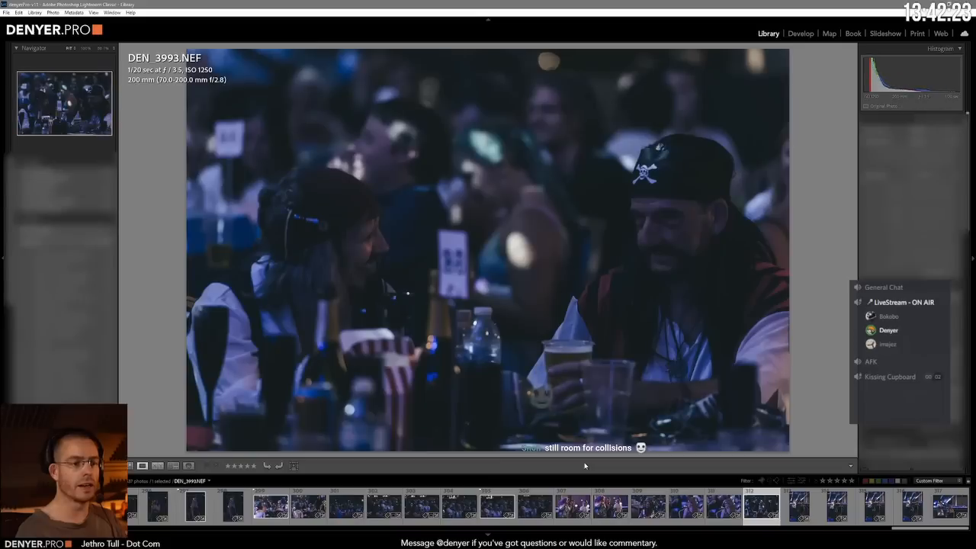
{"action": "key", "text": "Right"}
{"action": "key", "text": "Right"}
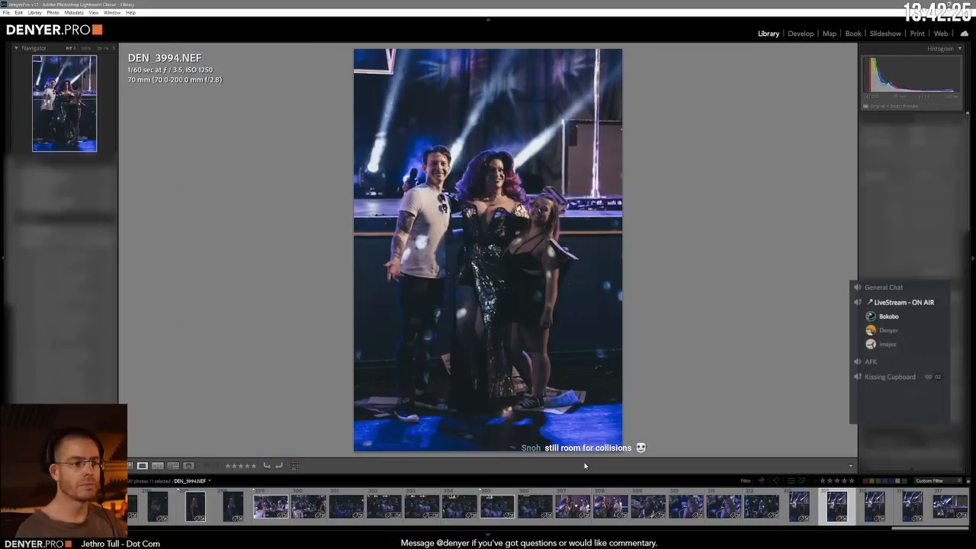
{"action": "key", "text": "Left"}
Step: Check the remaining posed trio shots against the last photo, DEN_3998.NEF, and return to the thumbnail grid
{"action": "key", "text": "Right"}
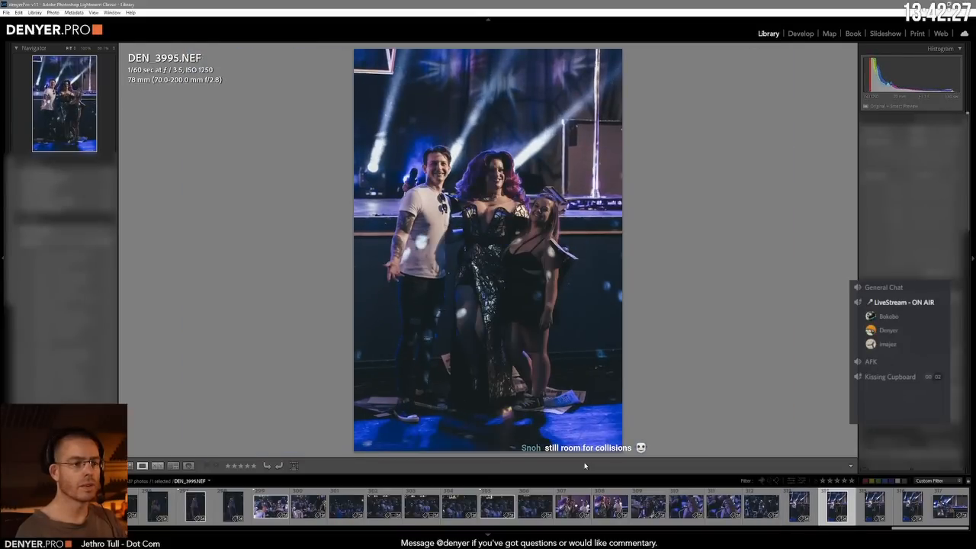
{"action": "key", "text": "Right"}
{"action": "key", "text": "Right"}
{"action": "key", "text": "Right"}
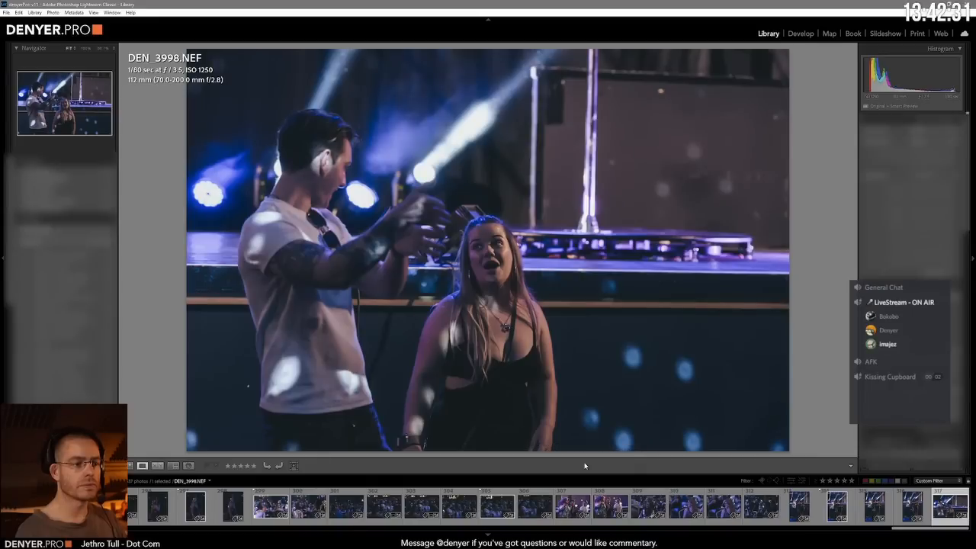
{"action": "key", "text": "Left"}
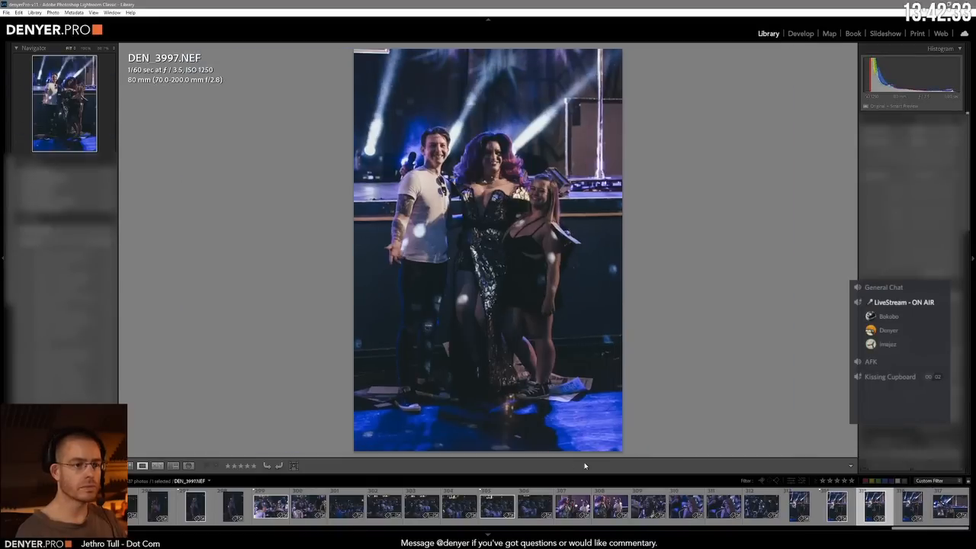
{"action": "key", "text": "Left"}
{"action": "key", "text": "g"}
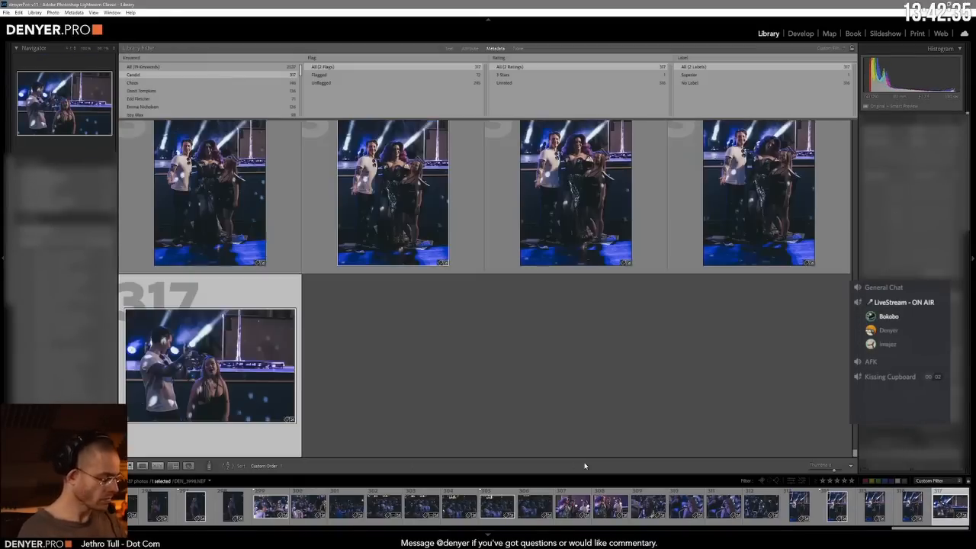
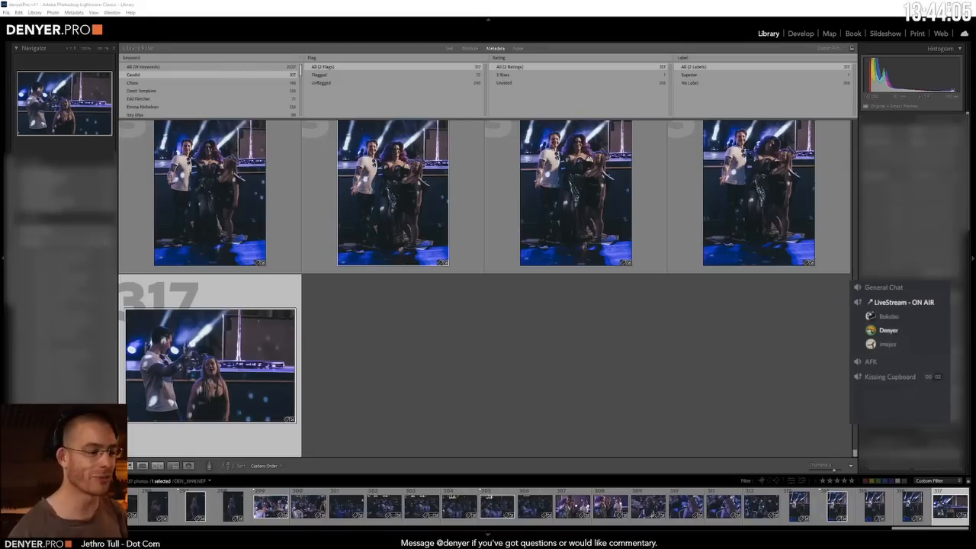
Step: Filter the photos of all keywords to the flagged ones and give every one of them a 3-star rating
{"action": "left_click", "coordinate": [818, 333]}
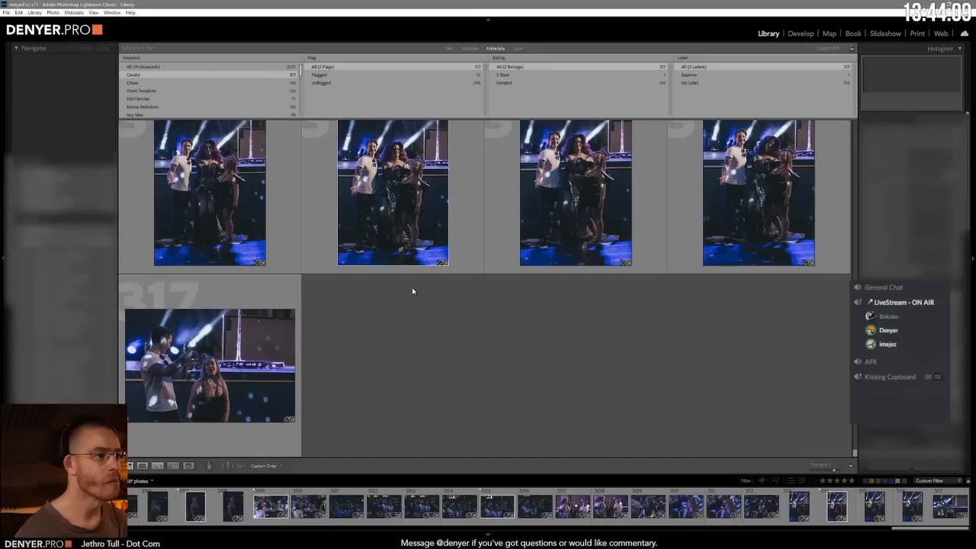
{"action": "left_click", "coordinate": [348, 77]}
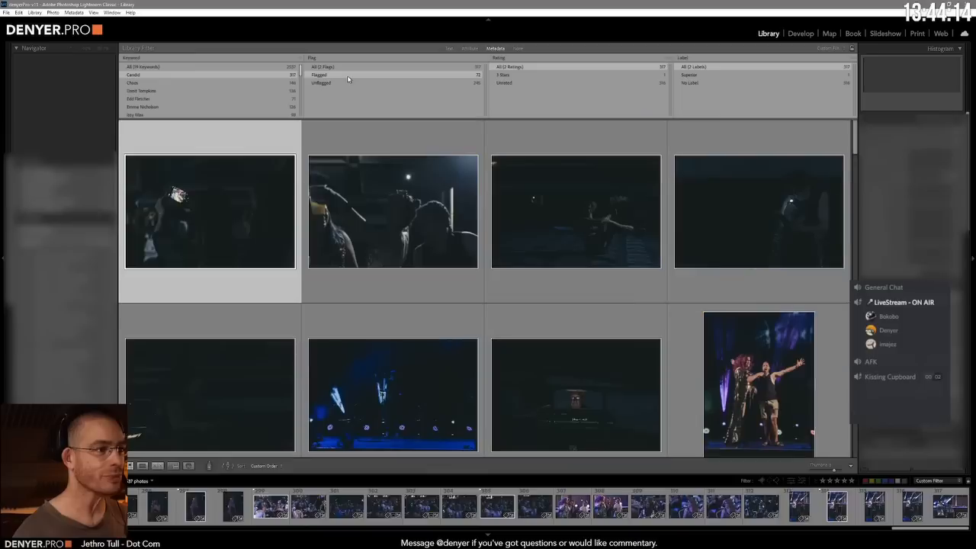
{"action": "left_click", "coordinate": [187, 68]}
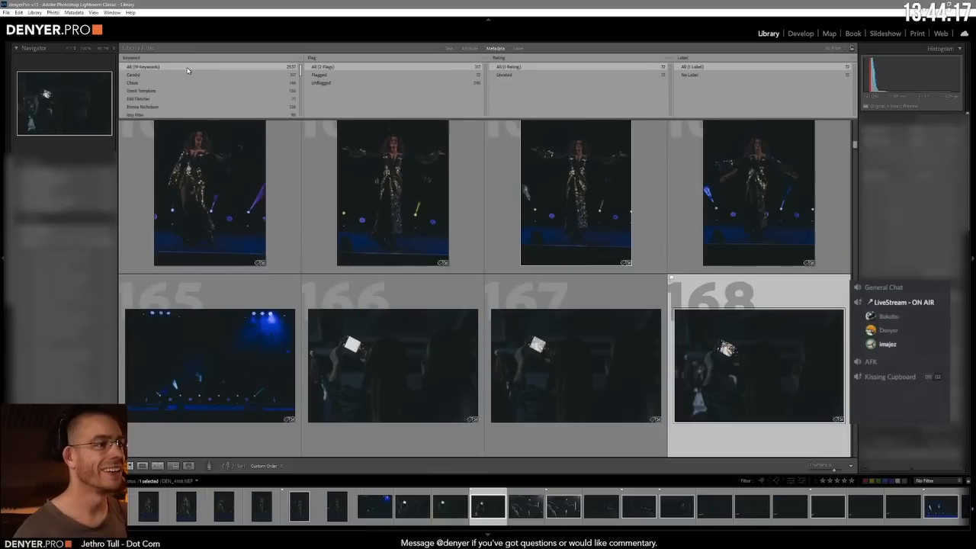
{"action": "left_click", "coordinate": [363, 76]}
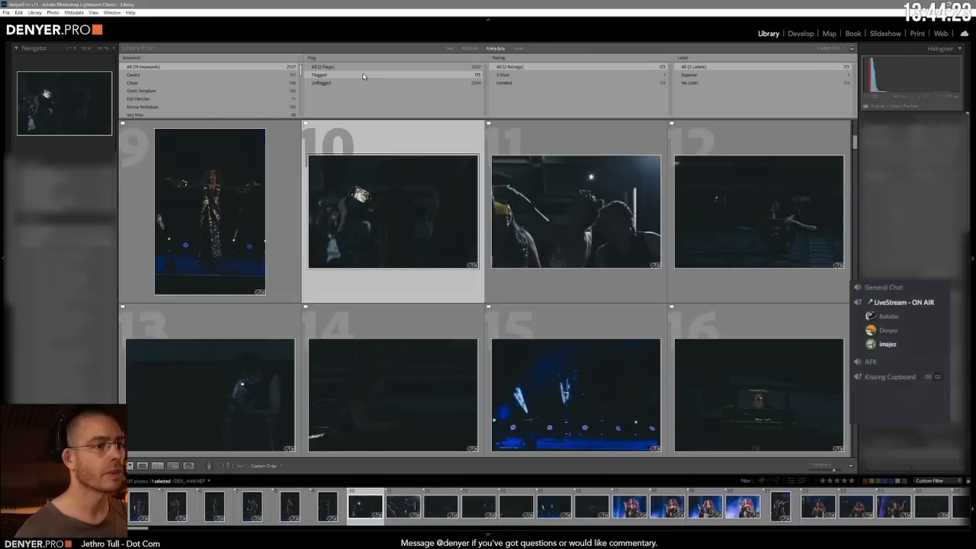
{"action": "left_click", "coordinate": [369, 66]}
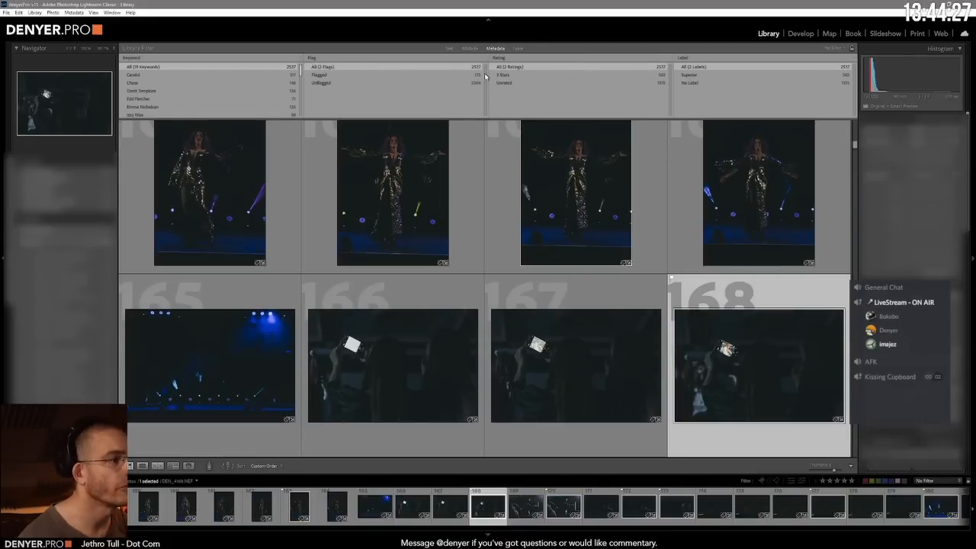
{"action": "left_click", "coordinate": [429, 77]}
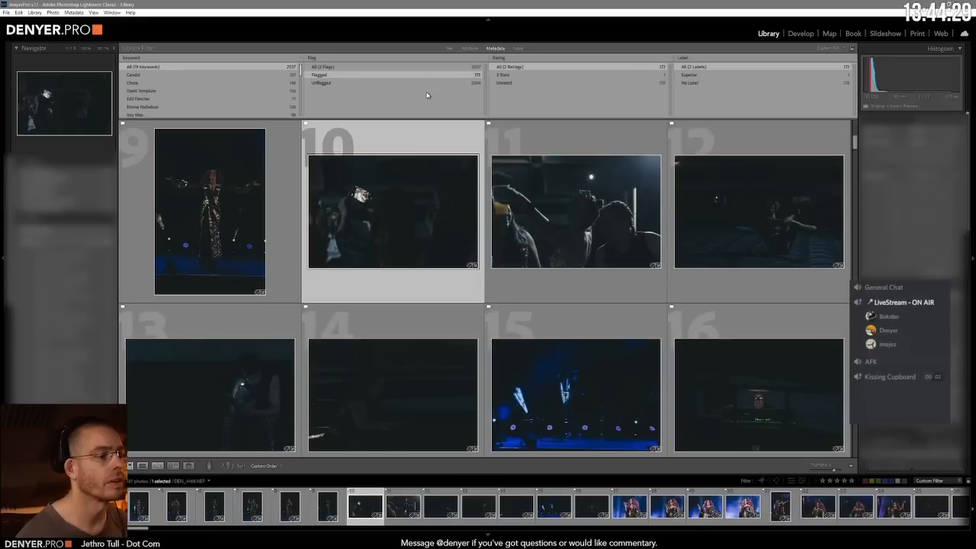
{"action": "key", "text": "3"}
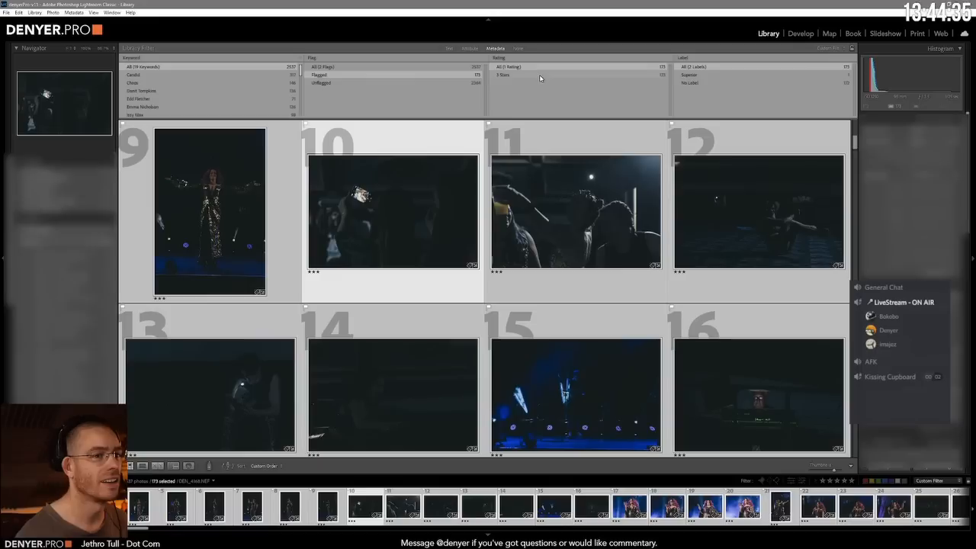
Step: Clear the flag filter and review the Candid, Chaos and following two keyword sets, checking the last set's flagged photos
{"action": "left_click", "coordinate": [385, 72]}
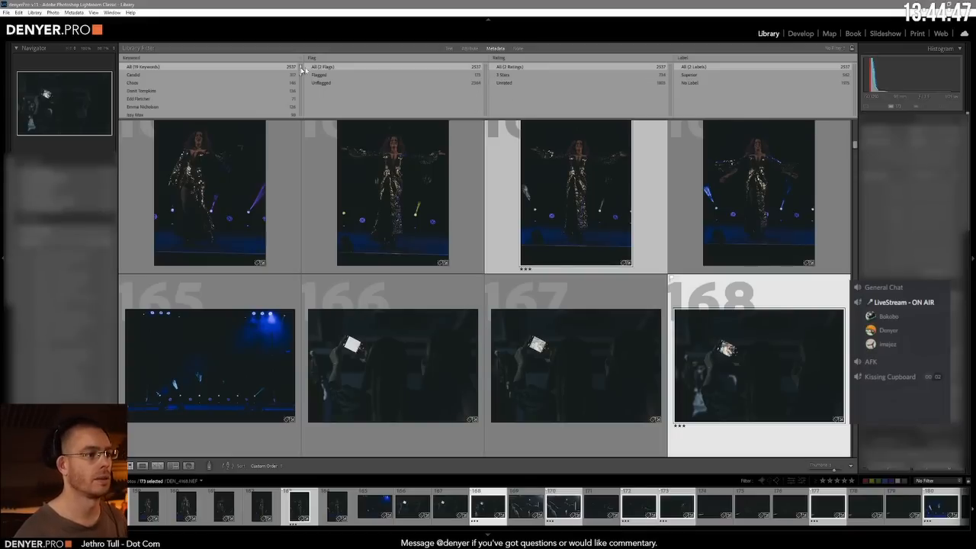
{"action": "left_click", "coordinate": [181, 79]}
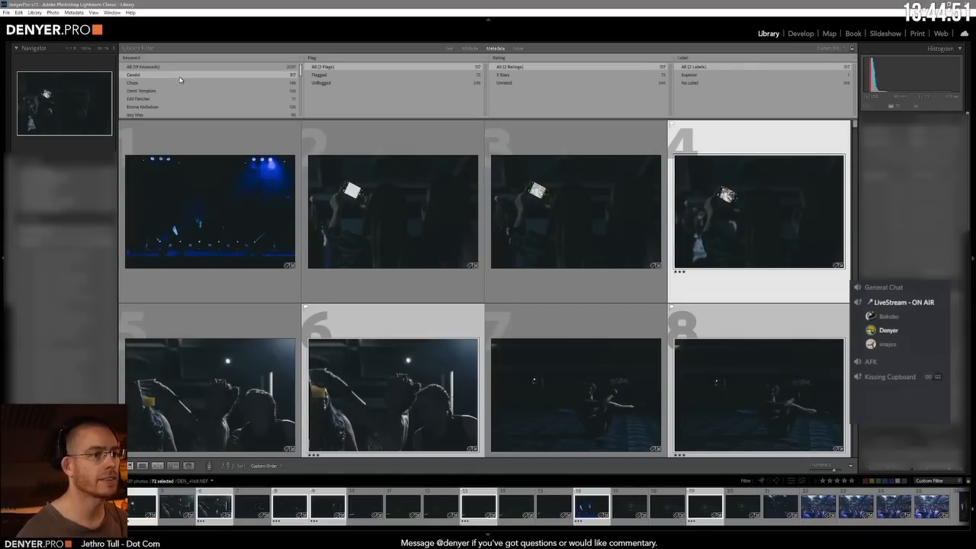
{"action": "left_click", "coordinate": [169, 82]}
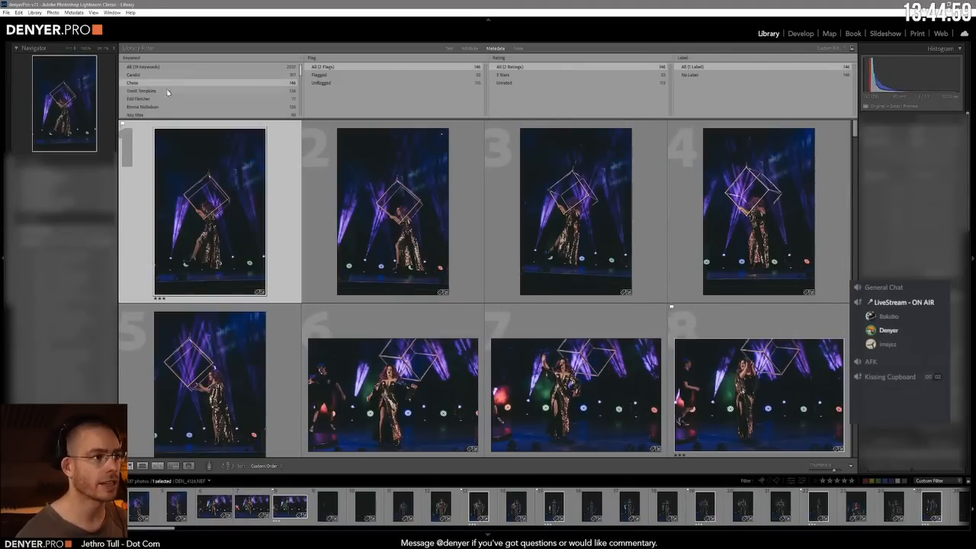
{"action": "left_click", "coordinate": [178, 90]}
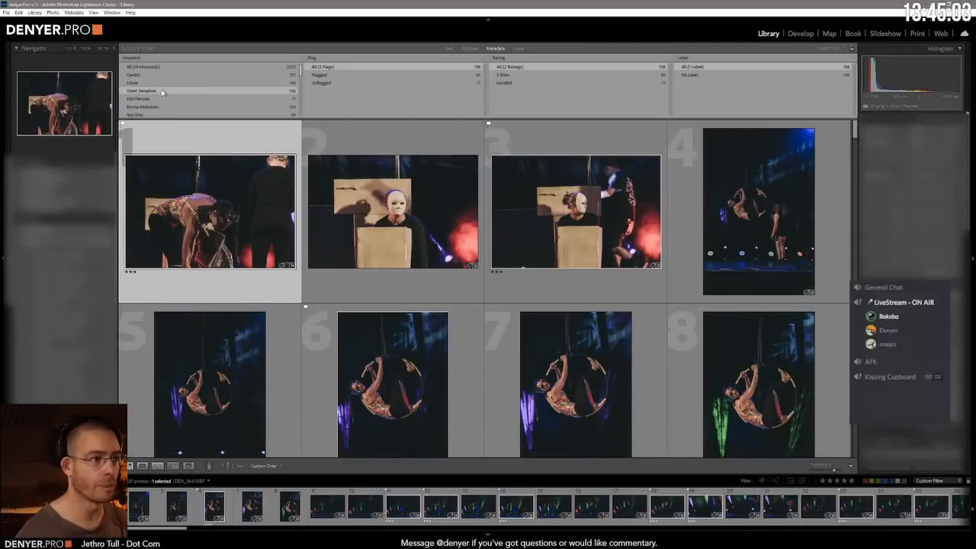
{"action": "left_click", "coordinate": [145, 99]}
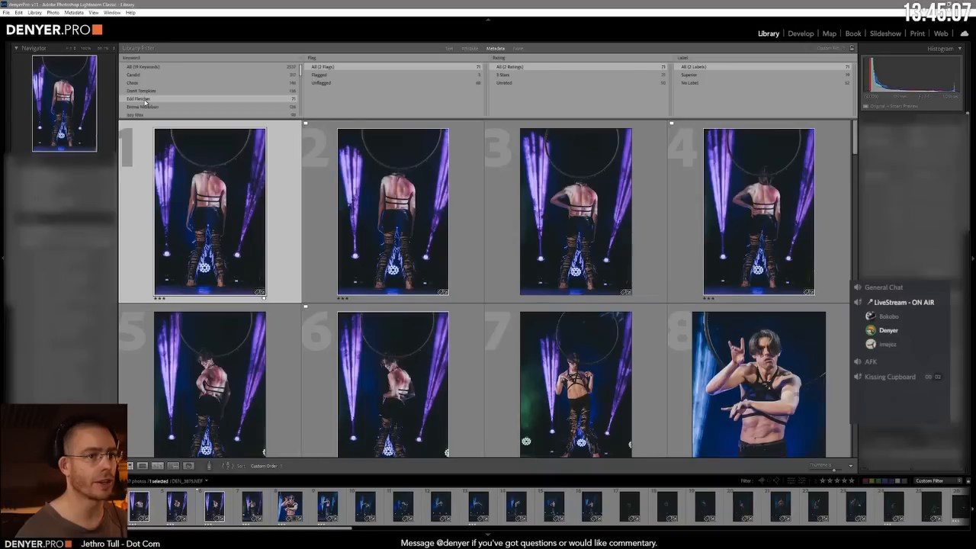
{"action": "left_click", "coordinate": [352, 75]}
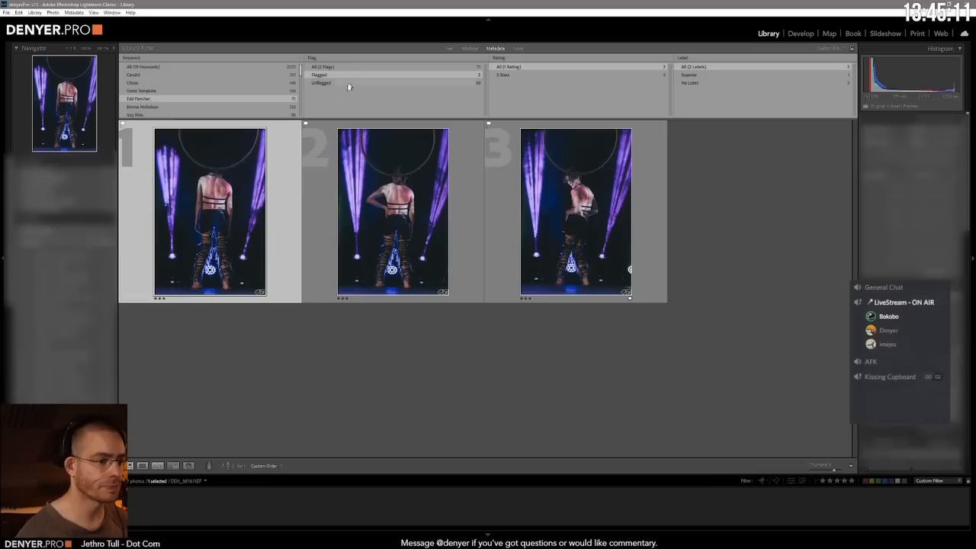
Step: Review the star ratings on the photos of the next four performer keywords, one keyword at a time
{"action": "left_click", "coordinate": [141, 107]}
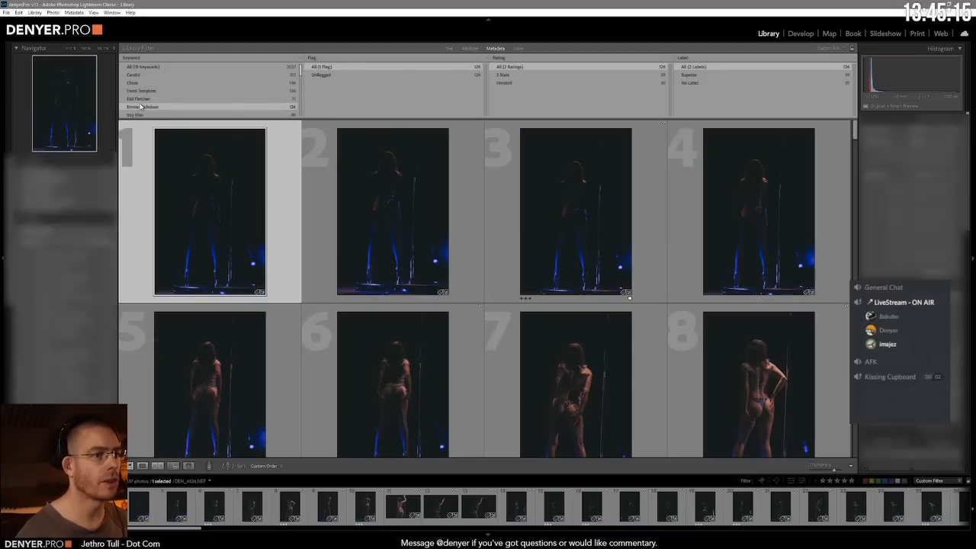
{"action": "scroll", "coordinate": [491, 177], "scroll_direction": "down", "scroll_amount": 1}
{"action": "scroll", "coordinate": [491, 177], "scroll_direction": "down", "scroll_amount": 3}
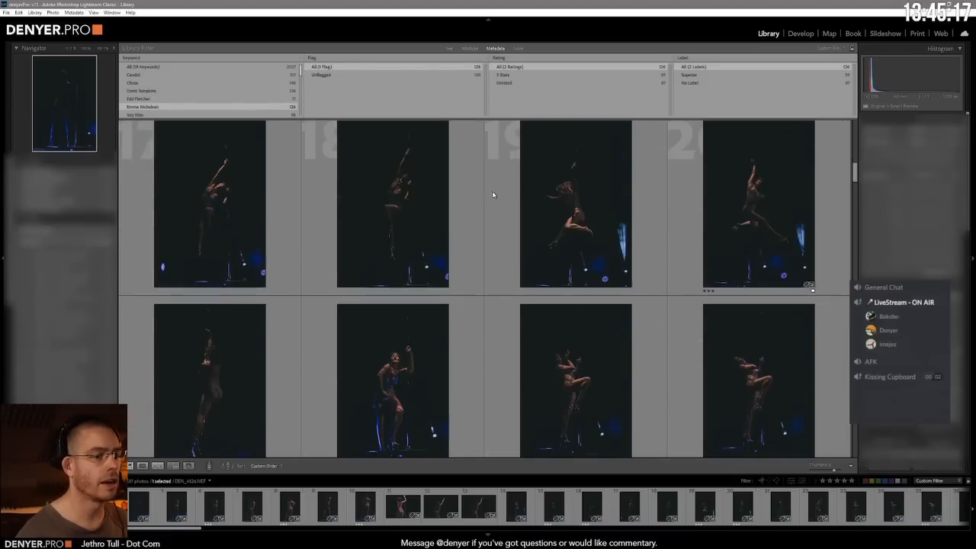
{"action": "scroll", "coordinate": [491, 192], "scroll_direction": "up", "scroll_amount": 1}
{"action": "scroll", "coordinate": [491, 190], "scroll_direction": "up", "scroll_amount": 4}
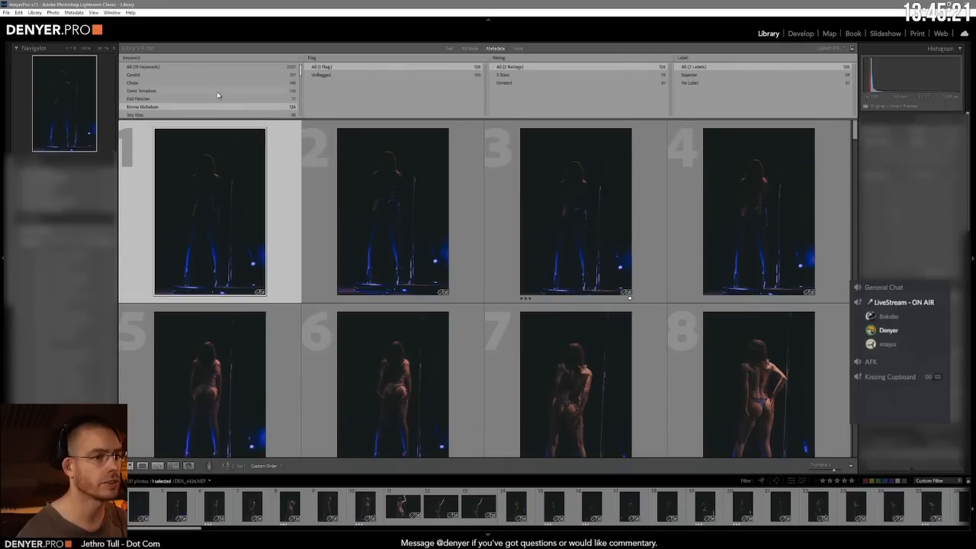
{"action": "left_click", "coordinate": [147, 112]}
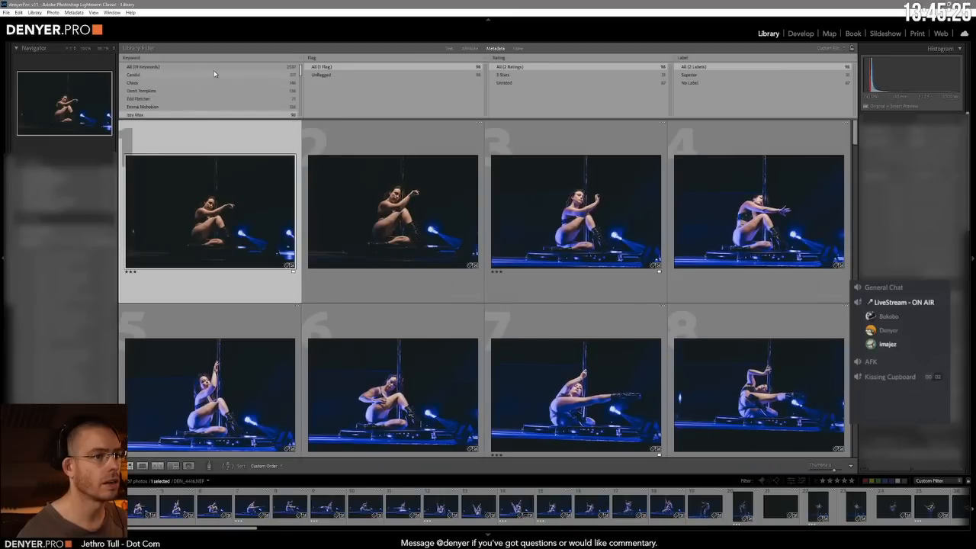
{"action": "scroll", "coordinate": [213, 71], "scroll_direction": "down", "scroll_amount": 2}
{"action": "left_click", "coordinate": [139, 110]}
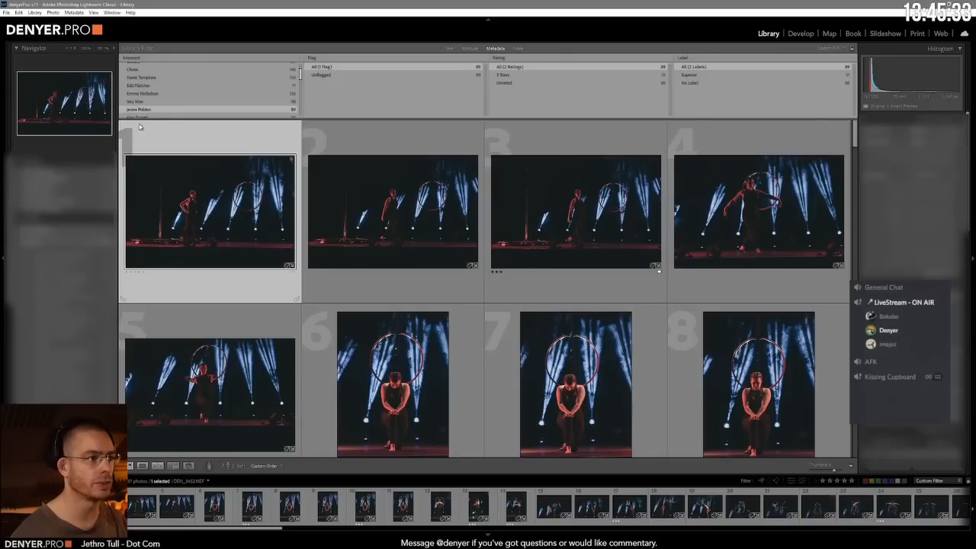
{"action": "left_click", "coordinate": [142, 117]}
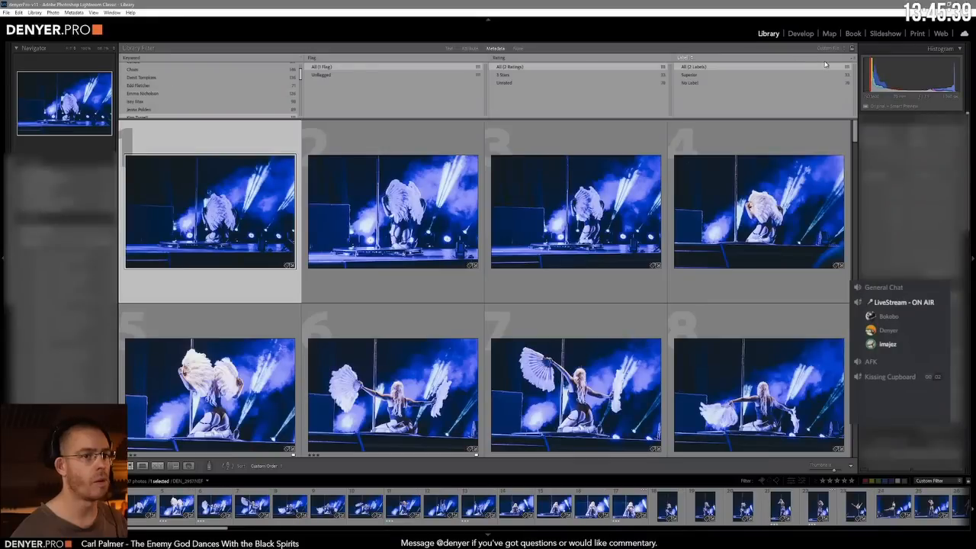
Step: Continue through the following five performer keywords, checking which photos in each set have ratings
{"action": "scroll", "coordinate": [145, 97], "scroll_direction": "down", "scroll_amount": 3}
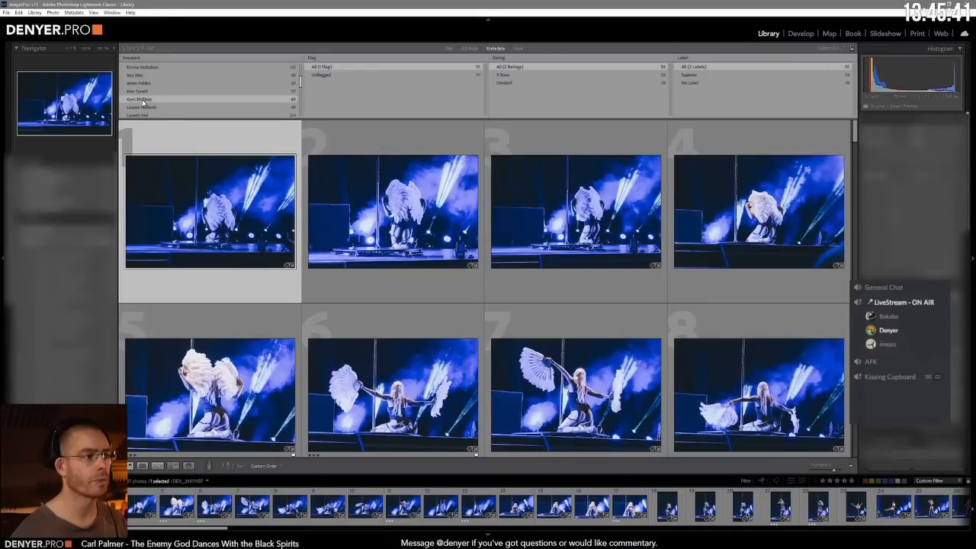
{"action": "left_click", "coordinate": [141, 100]}
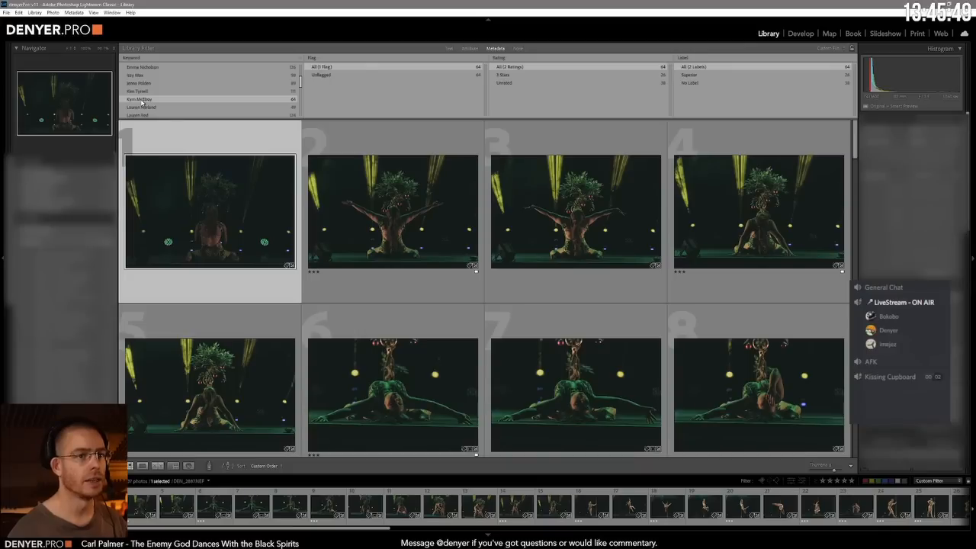
{"action": "left_click", "coordinate": [142, 106]}
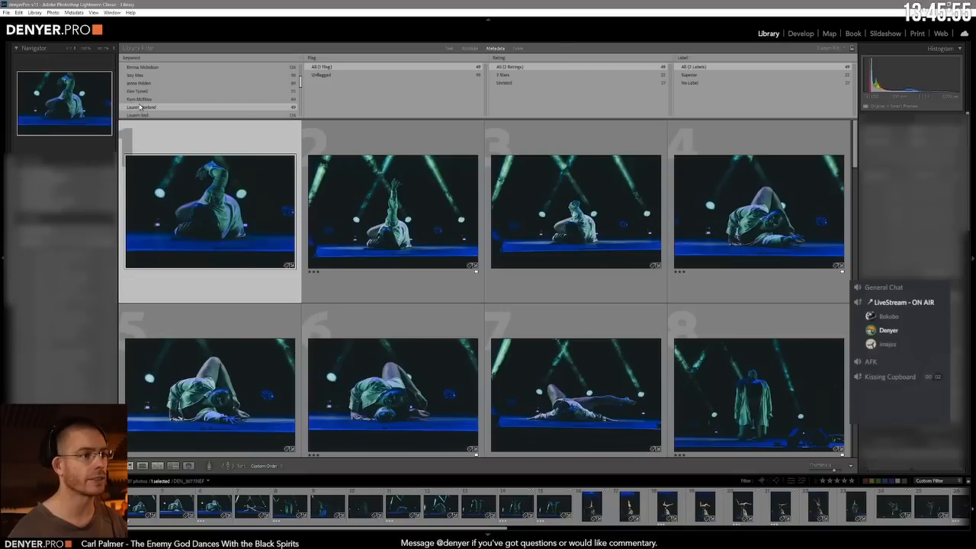
{"action": "left_click", "coordinate": [130, 115]}
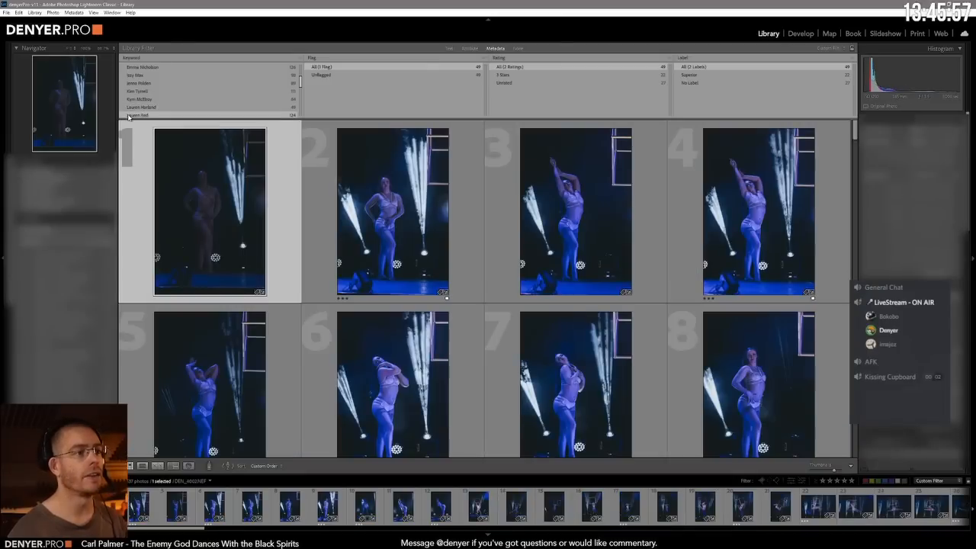
{"action": "scroll", "coordinate": [140, 96], "scroll_direction": "down", "scroll_amount": 2}
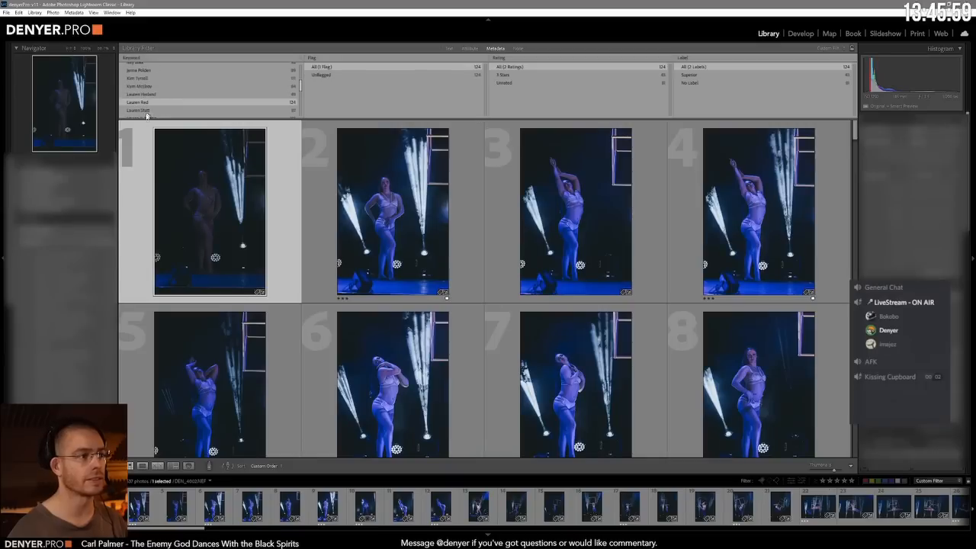
{"action": "left_click", "coordinate": [145, 111]}
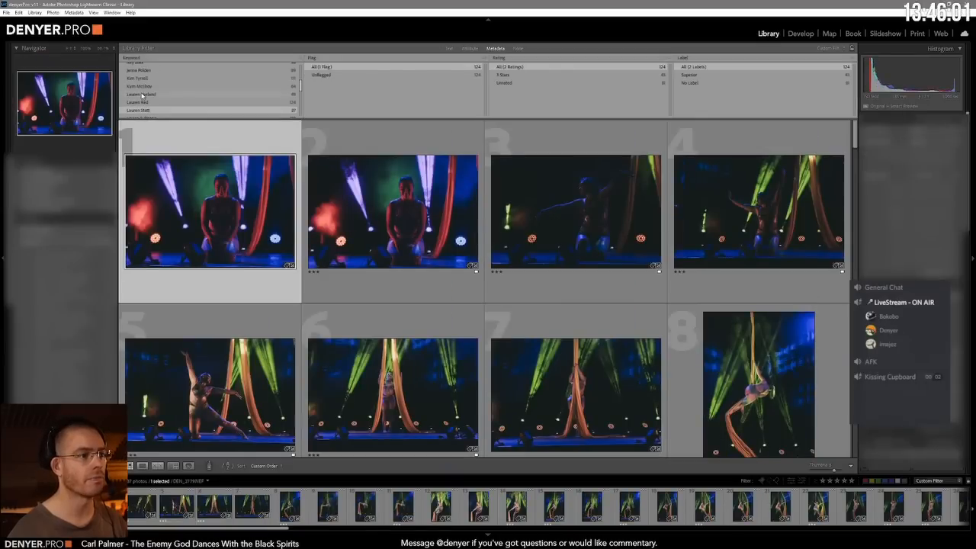
{"action": "scroll", "coordinate": [145, 100], "scroll_direction": "down", "scroll_amount": 2}
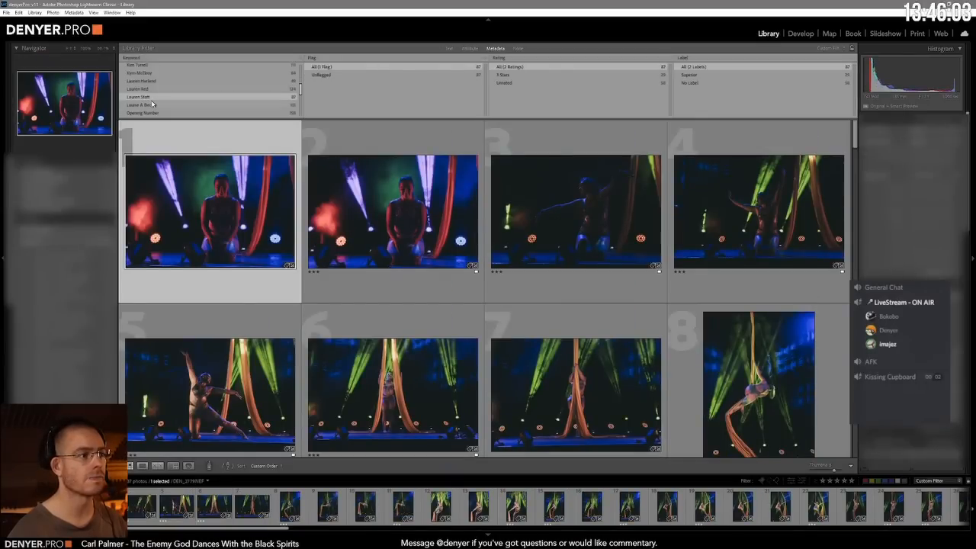
{"action": "left_click", "coordinate": [153, 103]}
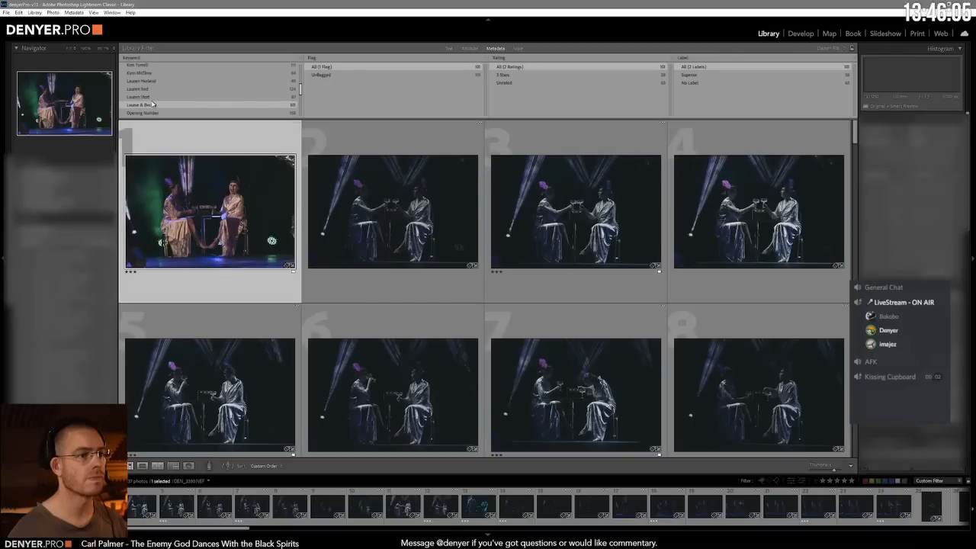
Step: Review the photos under the Opening Number keyword and the first performer keywords nested below it
{"action": "scroll", "coordinate": [152, 104], "scroll_direction": "down", "scroll_amount": 1}
{"action": "left_click", "coordinate": [148, 101]}
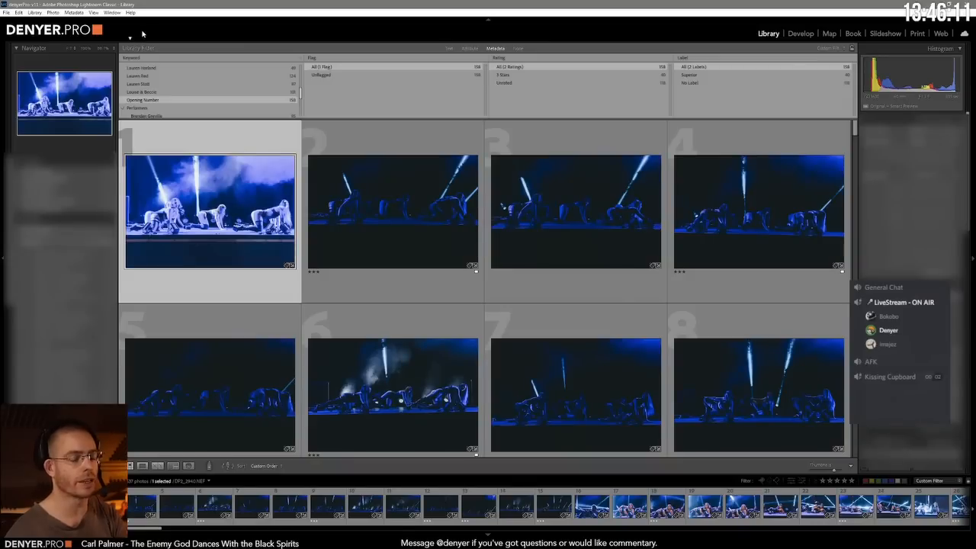
{"action": "left_click", "coordinate": [157, 107]}
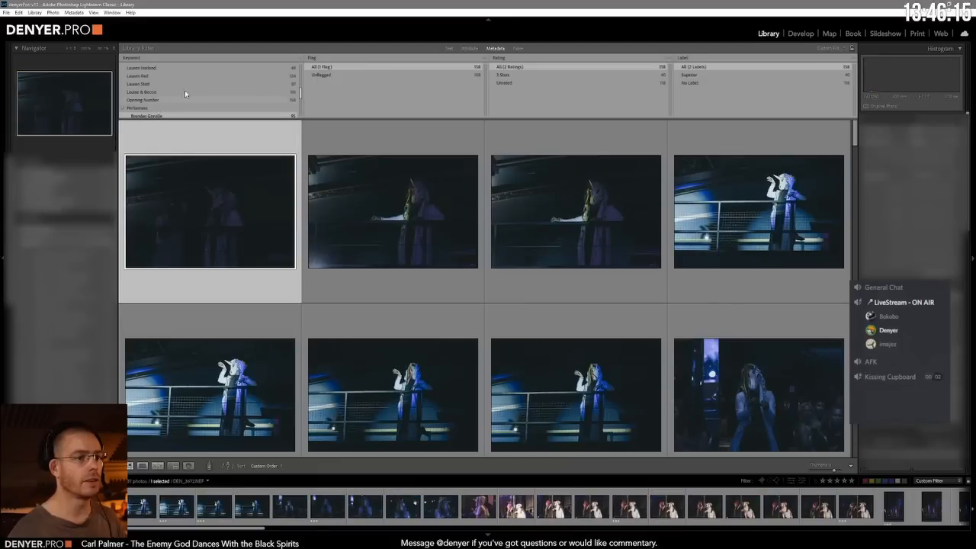
{"action": "scroll", "coordinate": [175, 88], "scroll_direction": "down", "scroll_amount": 2}
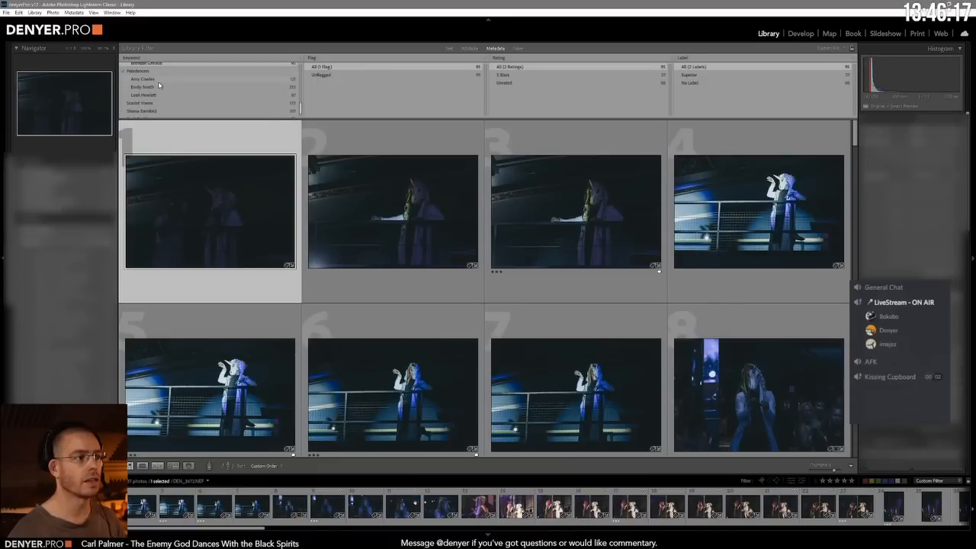
{"action": "left_click", "coordinate": [159, 82]}
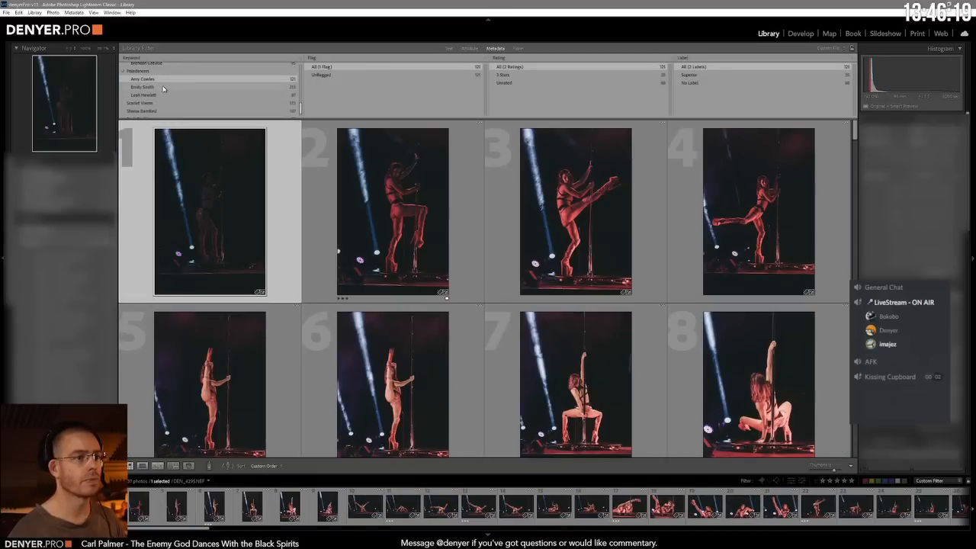
Step: Filter to the next nested performer keyword and rate the fourth photo, showing the lit fabric curtain, 3 stars
{"action": "left_click", "coordinate": [162, 89]}
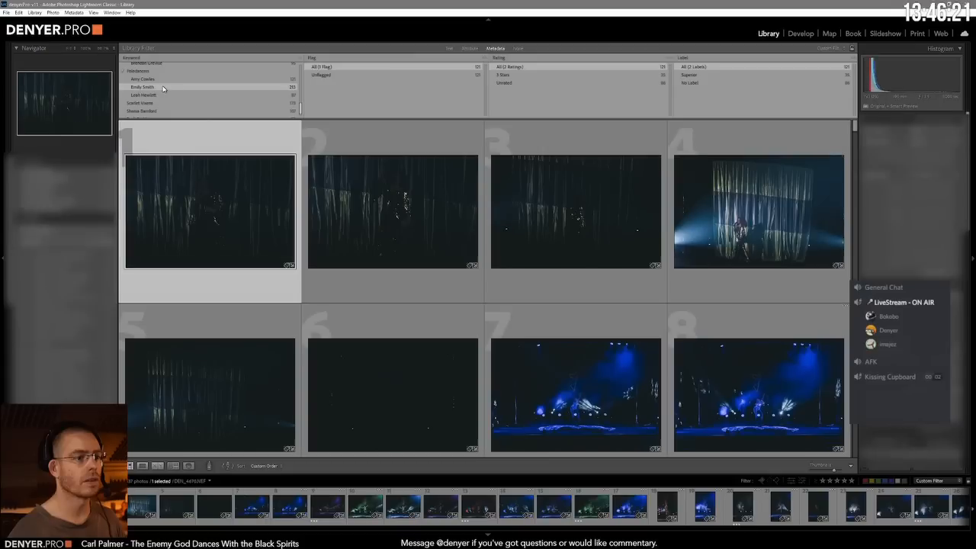
{"action": "left_click", "coordinate": [752, 200]}
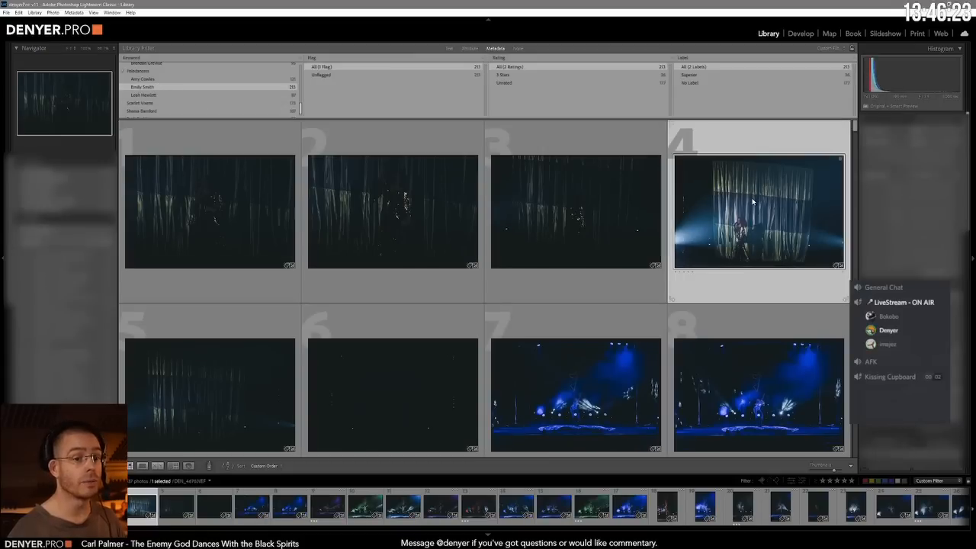
{"action": "key", "text": "5"}
{"action": "scroll", "coordinate": [635, 195], "scroll_direction": "down", "scroll_amount": 2}
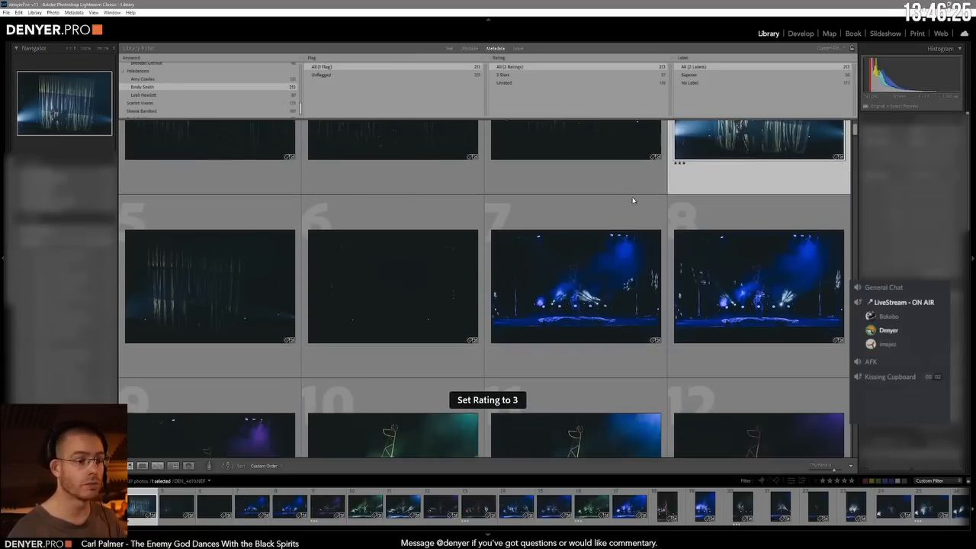
{"action": "scroll", "coordinate": [633, 200], "scroll_direction": "down", "scroll_amount": 2}
{"action": "scroll", "coordinate": [633, 200], "scroll_direction": "down", "scroll_amount": 2}
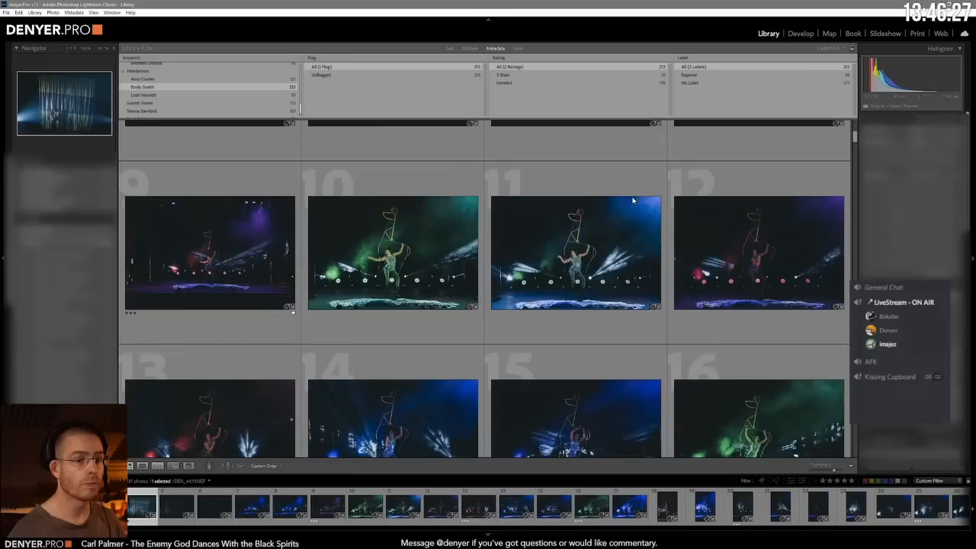
Step: Filter through the last four performer keywords in turn and check which photos in each set carry ratings
{"action": "scroll", "coordinate": [632, 212], "scroll_direction": "up", "scroll_amount": 5}
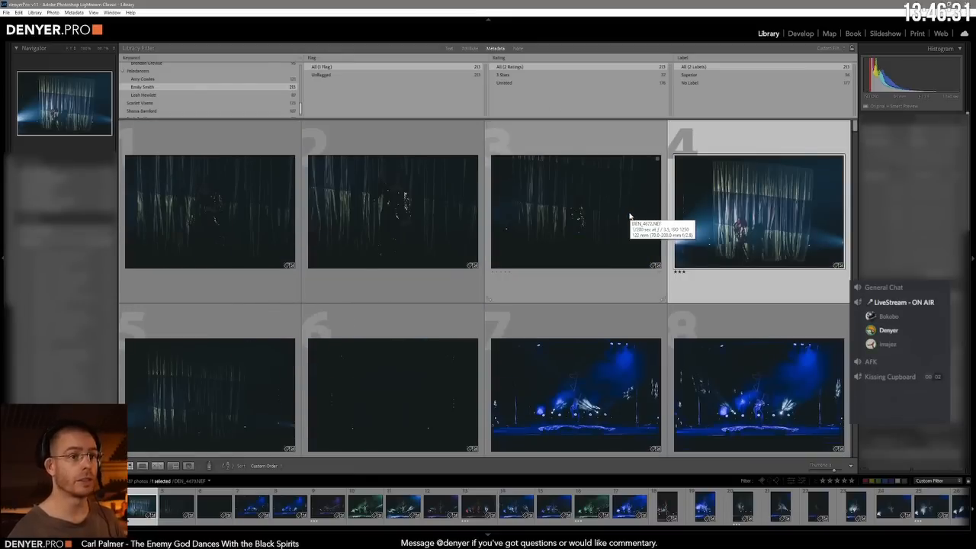
{"action": "left_click", "coordinate": [141, 94]}
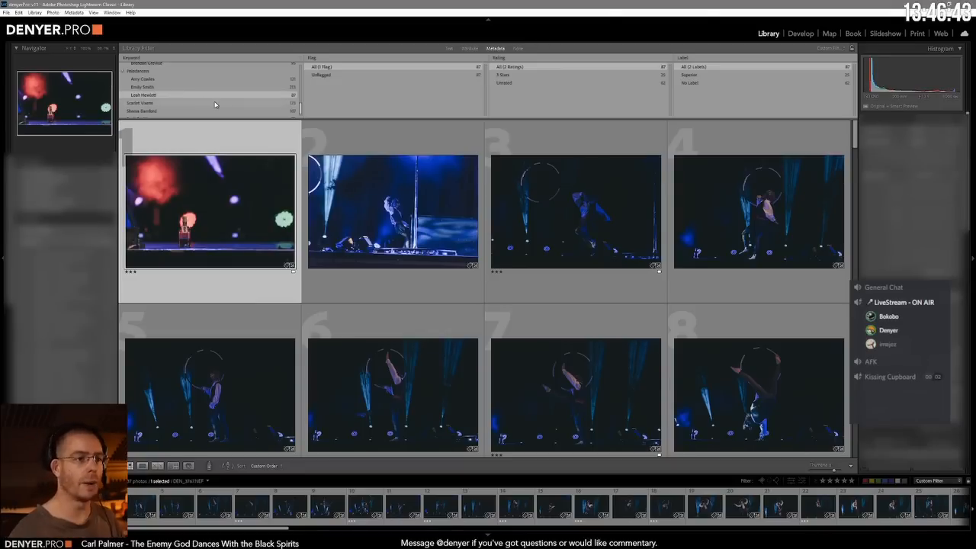
{"action": "left_click", "coordinate": [157, 102]}
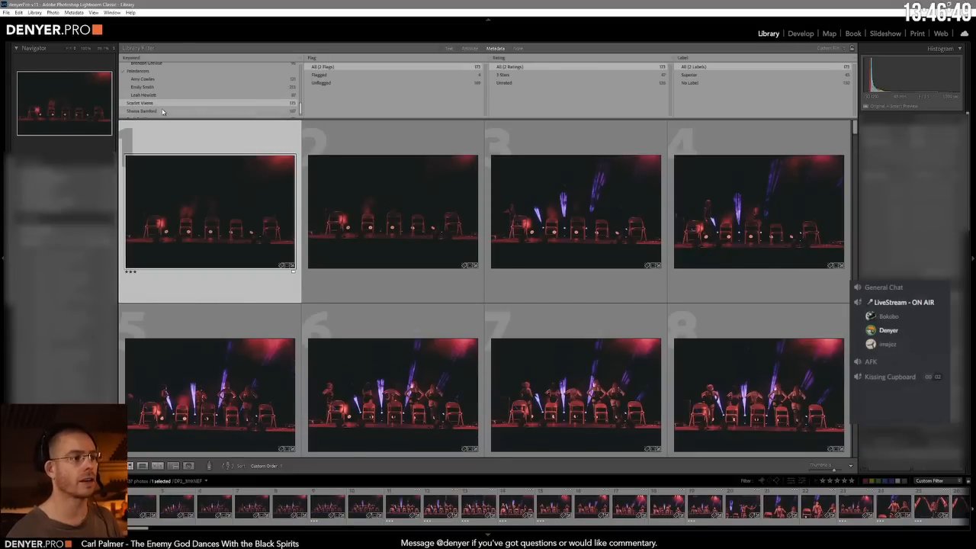
{"action": "left_click", "coordinate": [162, 111]}
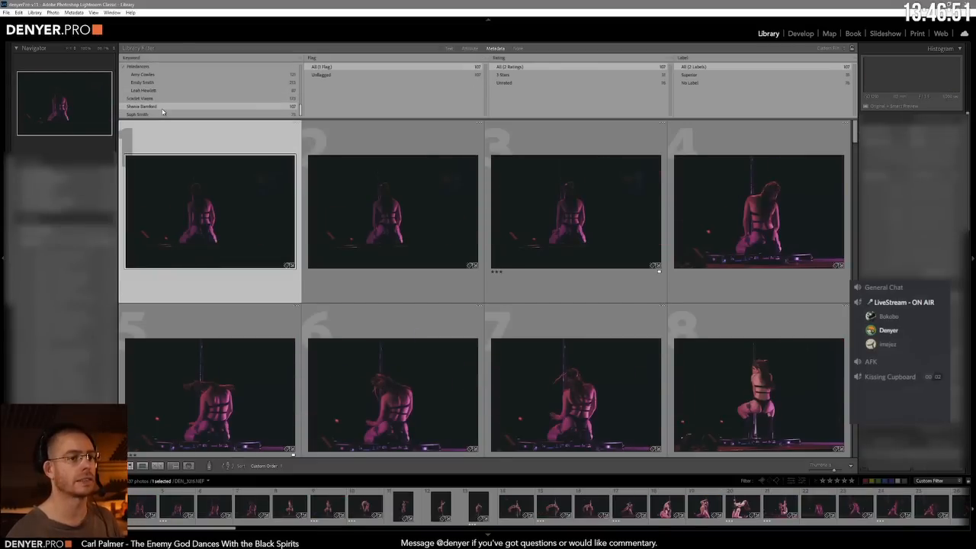
{"action": "left_click", "coordinate": [166, 114]}
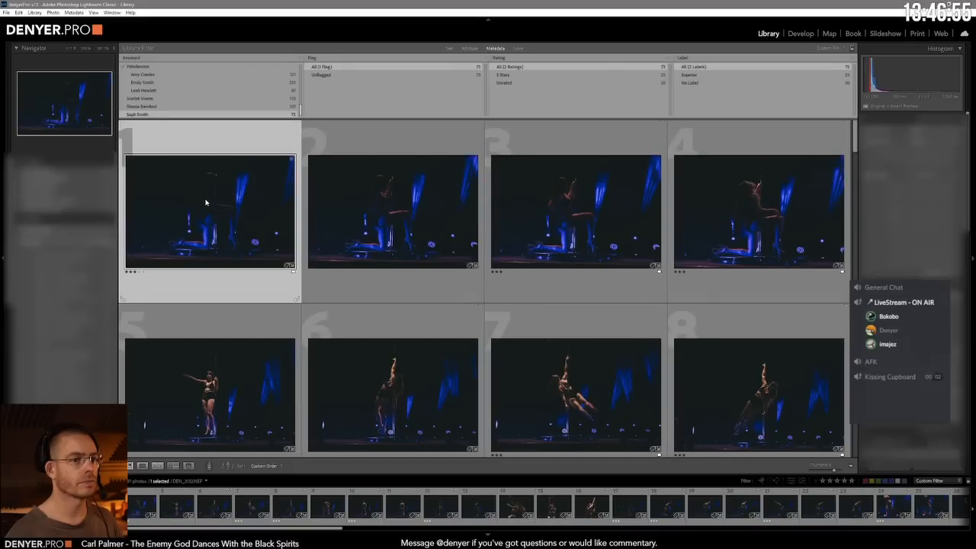
Step: Reset the keyword filter to all keywords and show only photos rated 3 stars or higher
{"action": "scroll", "coordinate": [215, 89], "scroll_direction": "up", "scroll_amount": 5}
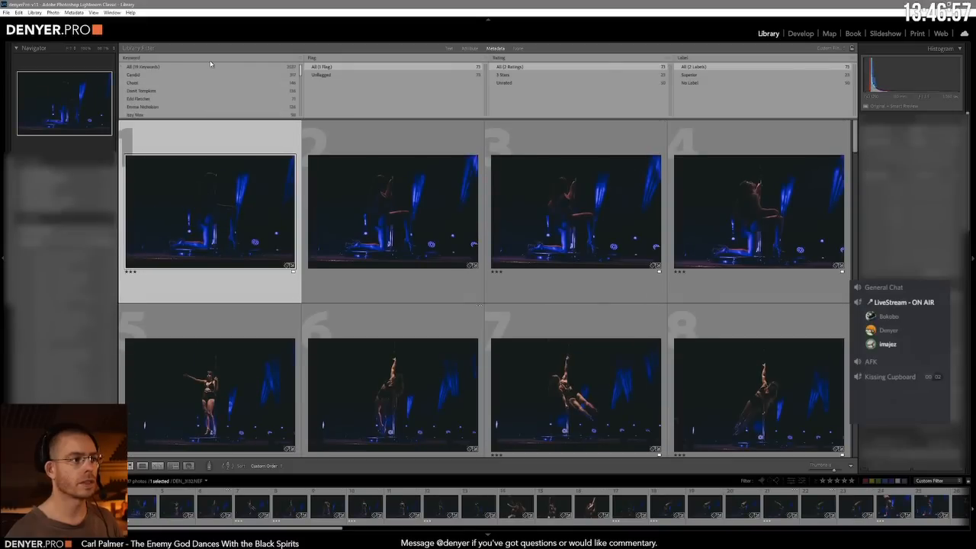
{"action": "left_click", "coordinate": [203, 67]}
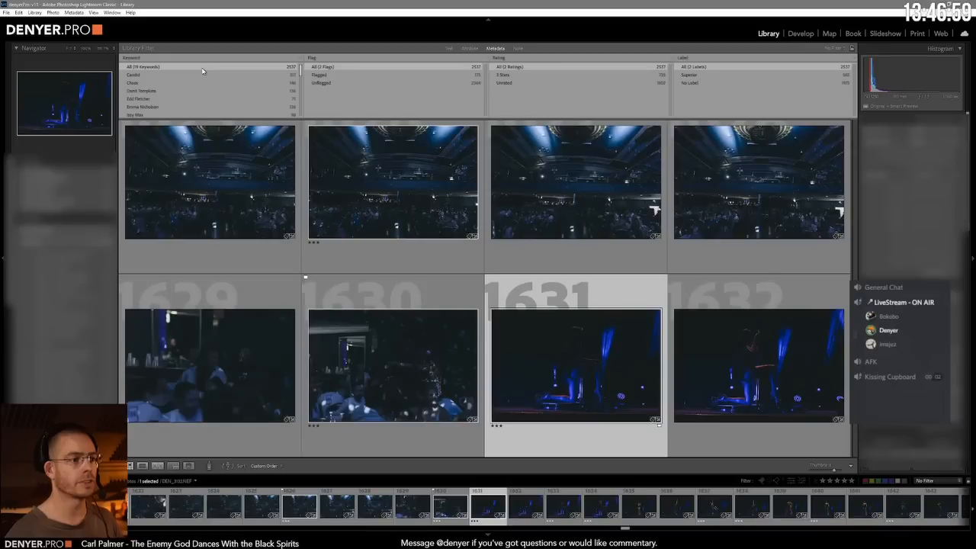
{"action": "left_click", "coordinate": [838, 481]}
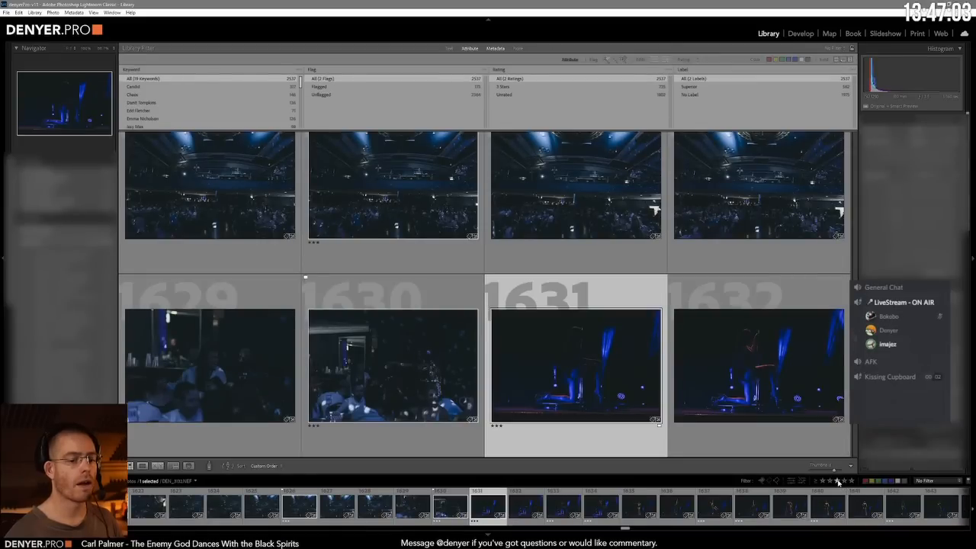
{"action": "left_click", "coordinate": [838, 482]}
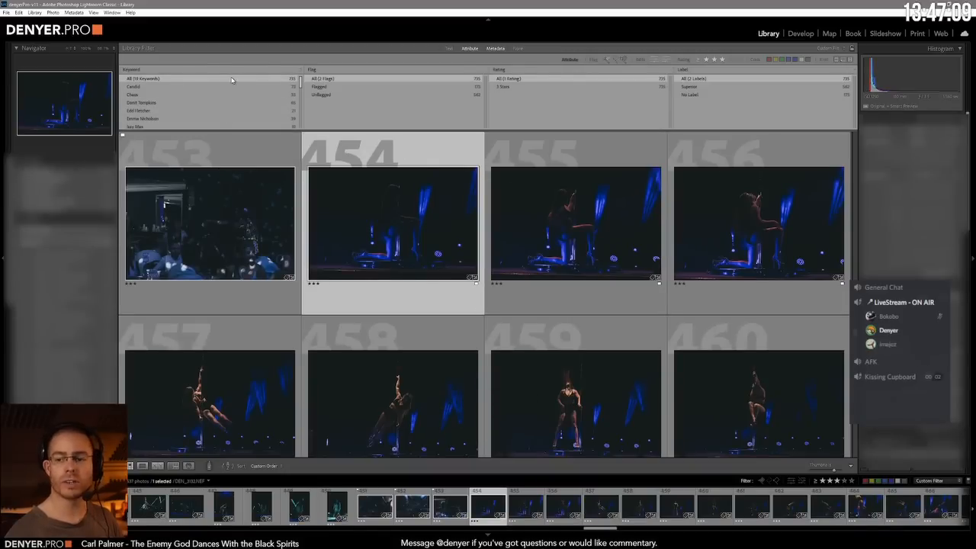
Step: Launch Adobe Bridge and go up to the Shoots folder
{"action": "key", "text": "super"}
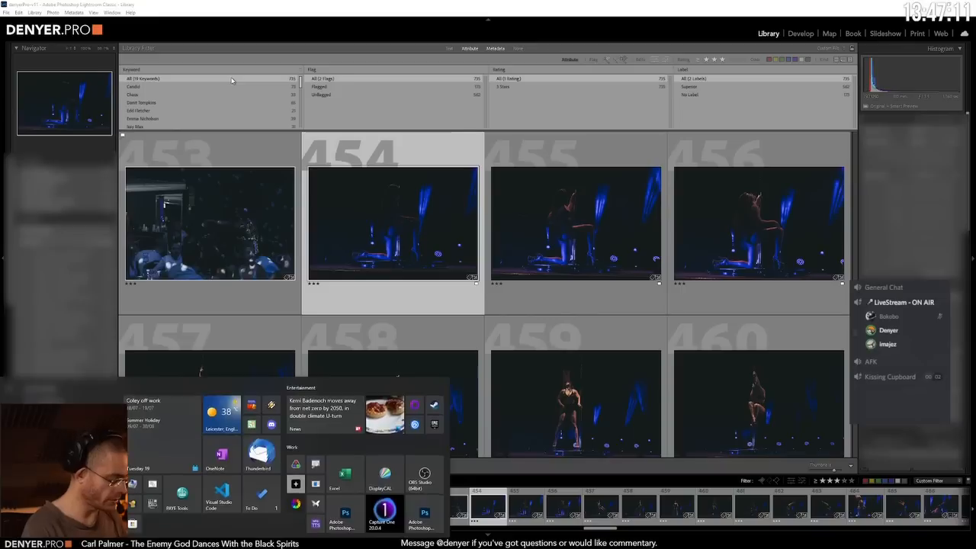
{"action": "type", "text": "bridge"}
{"action": "key", "text": "Return"}
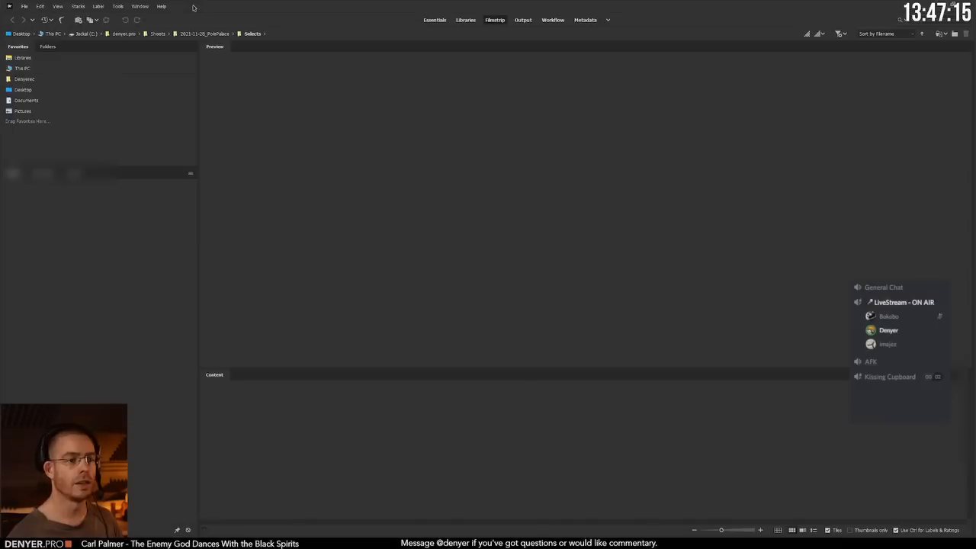
{"action": "left_click", "coordinate": [157, 33]}
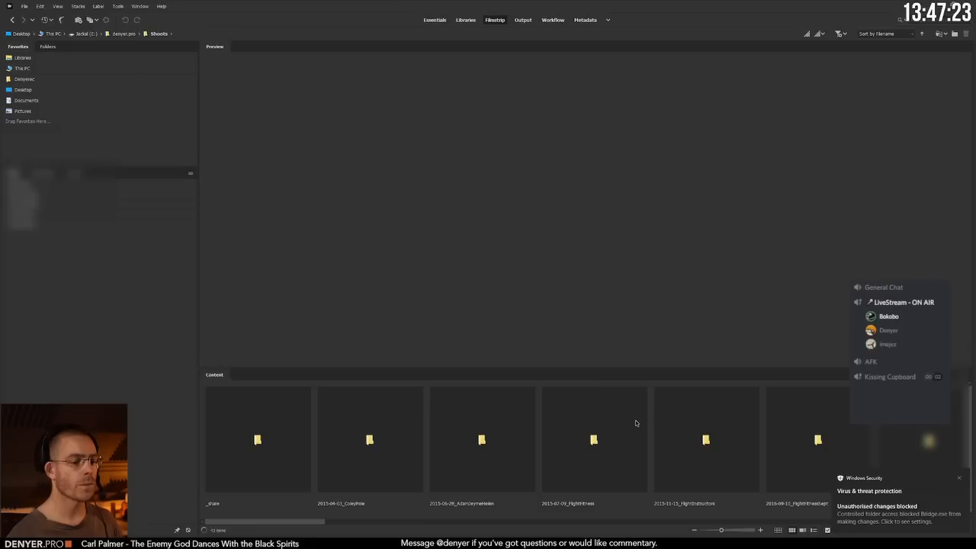
Step: Open the Capture folder inside the 2022-07-16_WW2022 shoot
{"action": "scroll", "coordinate": [639, 424], "scroll_direction": "down", "scroll_amount": 5}
{"action": "scroll", "coordinate": [808, 463], "scroll_direction": "down", "scroll_amount": 10}
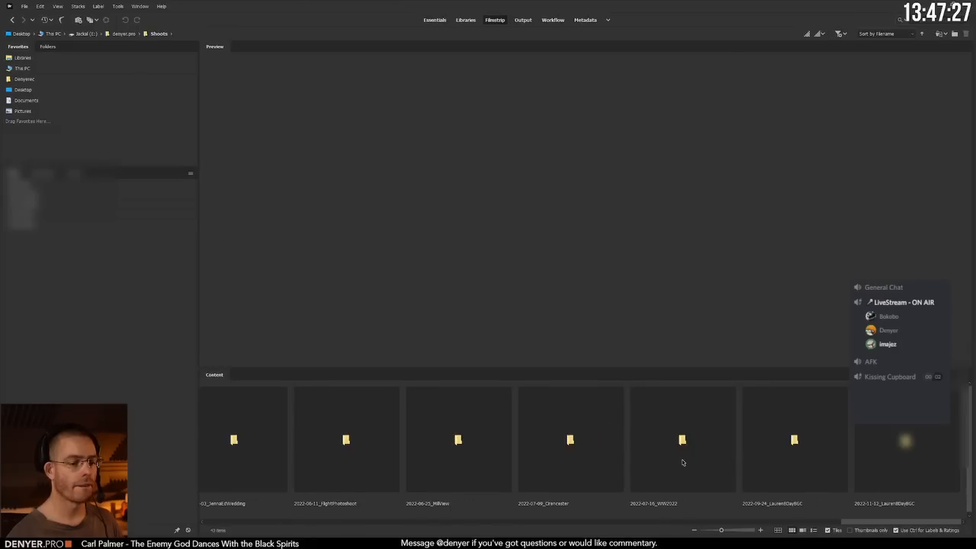
{"action": "double_click", "coordinate": [683, 443]}
{"action": "double_click", "coordinate": [387, 450]}
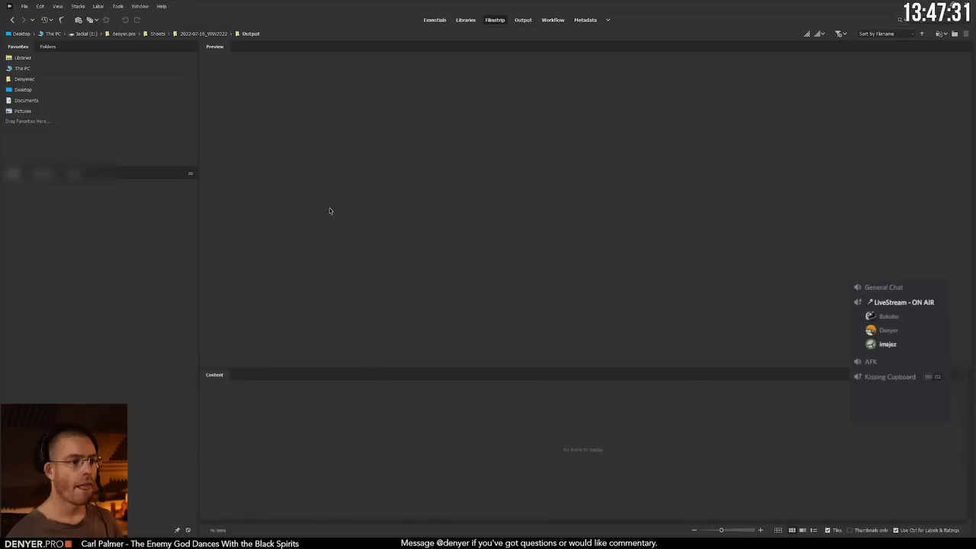
{"action": "left_click", "coordinate": [202, 33]}
{"action": "double_click", "coordinate": [263, 418]}
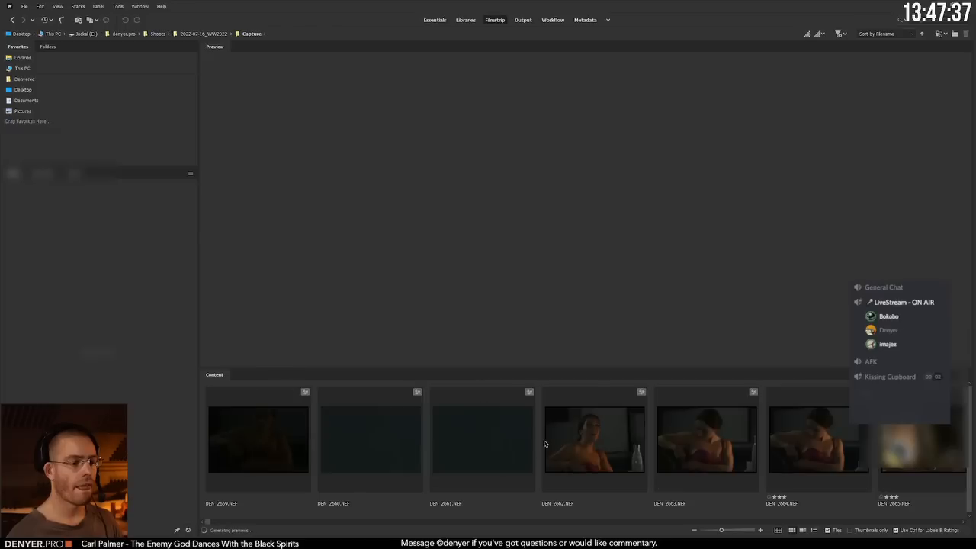
Step: Preview DEN_2662.NEF and inspect its detail with the loupe around the performer's face
{"action": "left_click", "coordinate": [594, 439]}
{"action": "left_click", "coordinate": [570, 168]}
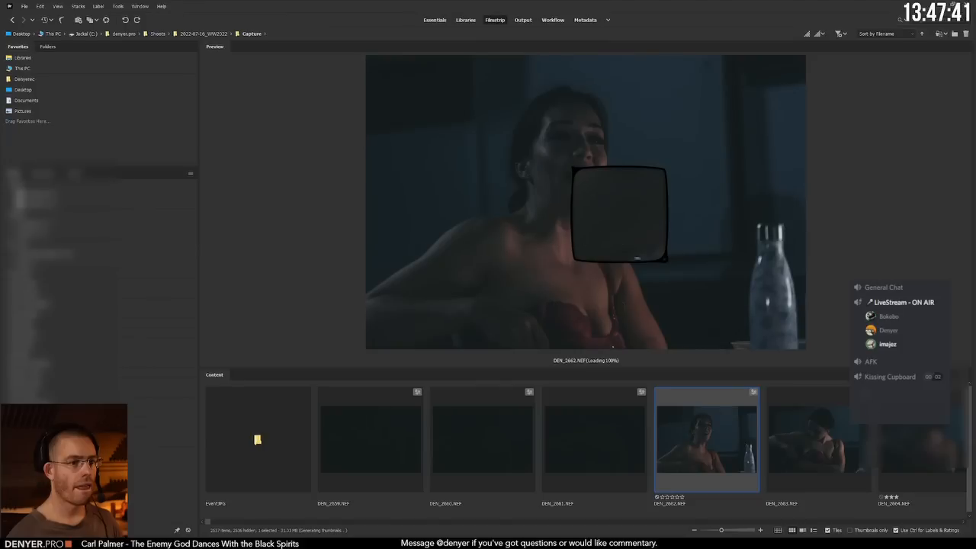
{"action": "left_click_drag", "start_coordinate": [638, 259], "coordinate": [690, 248]}
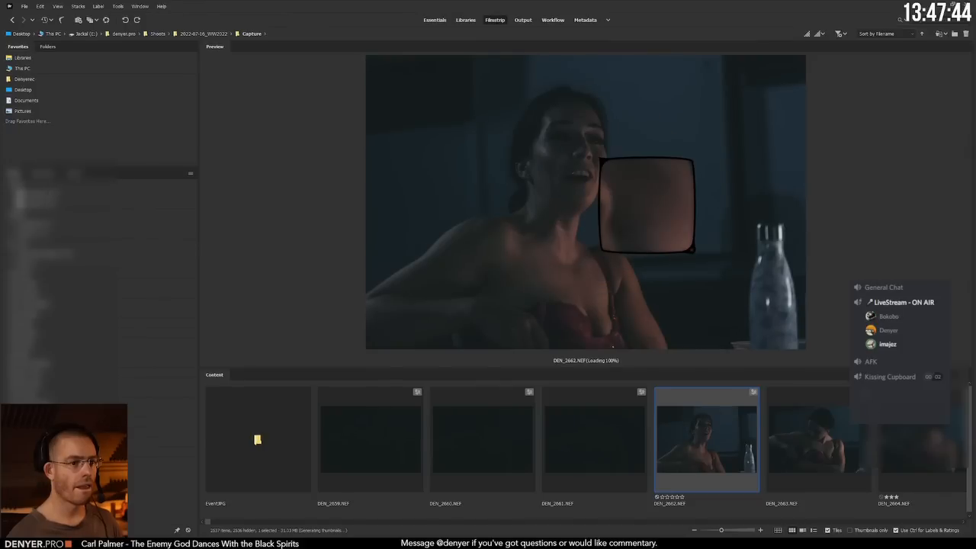
Step: Step through the following photos one by one up to DEN_2670.NEF and examine each preview
{"action": "key", "text": "Right"}
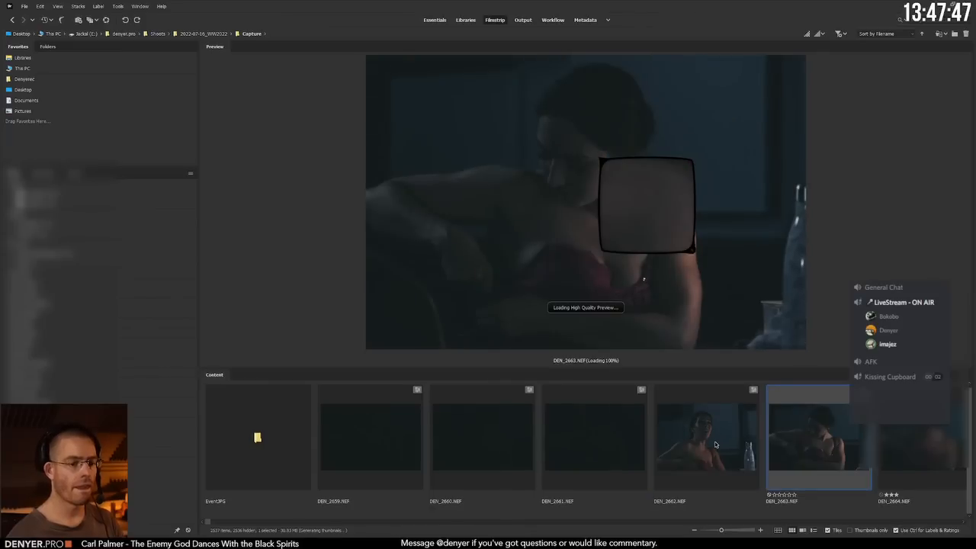
{"action": "key", "text": "Right"}
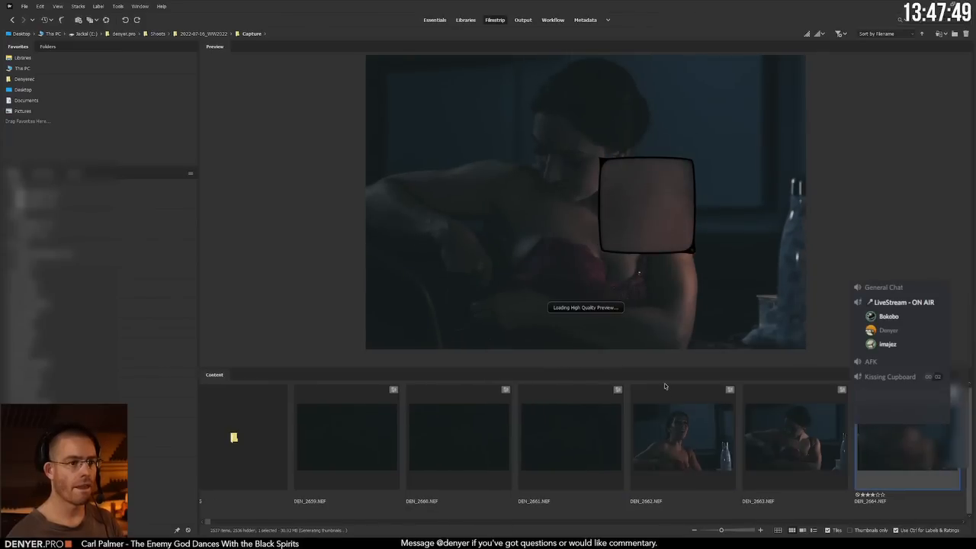
{"action": "key", "text": "Right"}
{"action": "key", "text": "Right"}
{"action": "key", "text": "Right"}
{"action": "key", "text": "Right"}
{"action": "key", "text": "Right"}
{"action": "key", "text": "Right"}
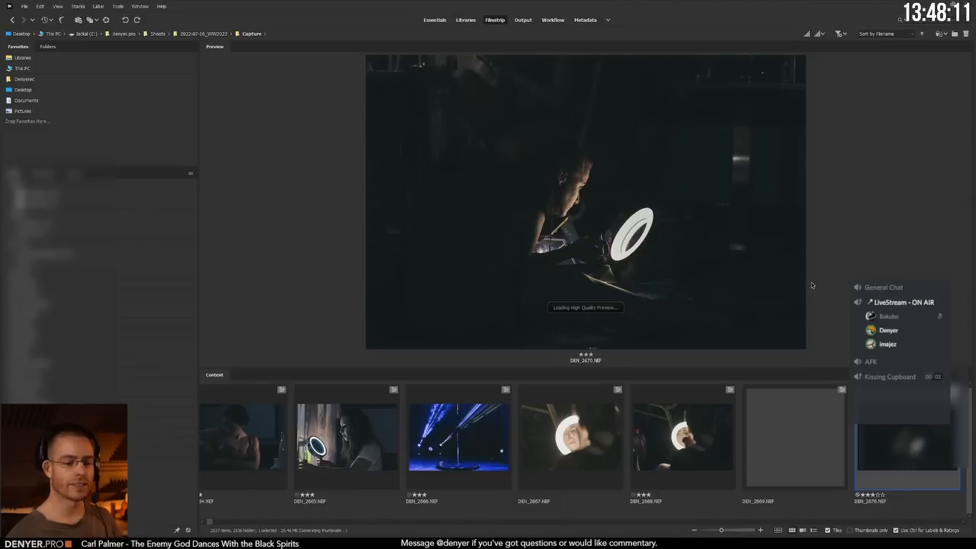
Step: Switch back to Lightroom Classic and browse the 3-star photos back to the first one
{"action": "key", "text": "alt+Tab"}
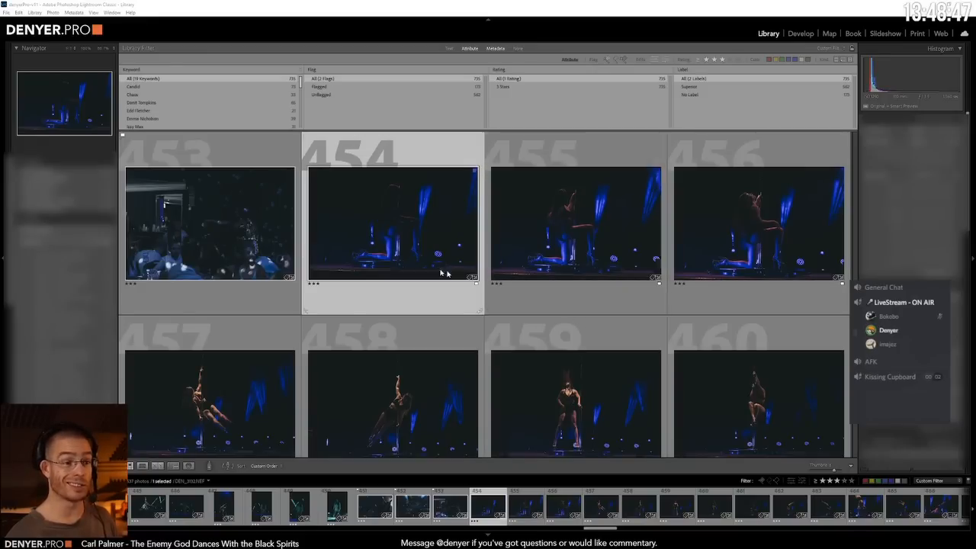
{"action": "scroll", "coordinate": [427, 260], "scroll_direction": "up", "scroll_amount": 6}
{"action": "scroll", "coordinate": [412, 241], "scroll_direction": "up", "scroll_amount": 10}
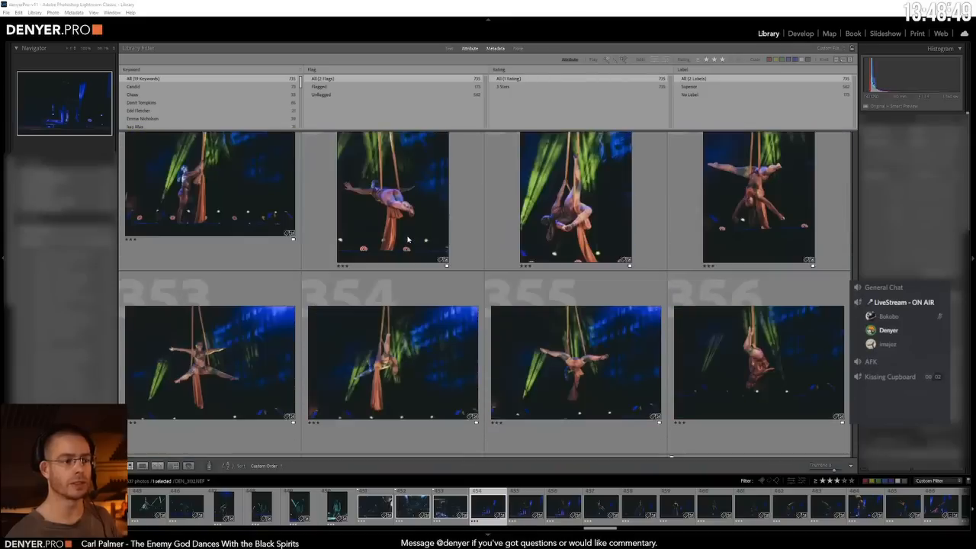
{"action": "scroll", "coordinate": [408, 240], "scroll_direction": "up", "scroll_amount": 10}
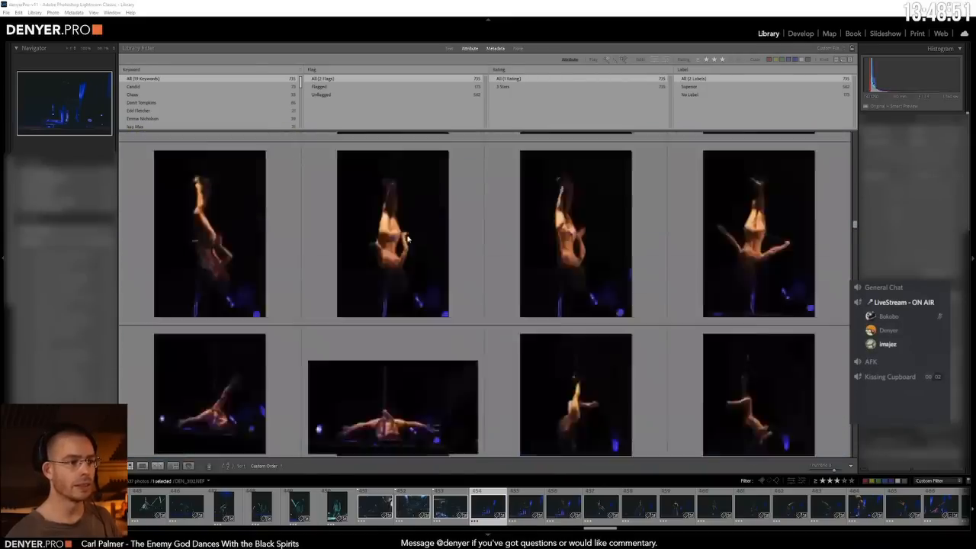
{"action": "scroll", "coordinate": [408, 235], "scroll_direction": "up", "scroll_amount": 5}
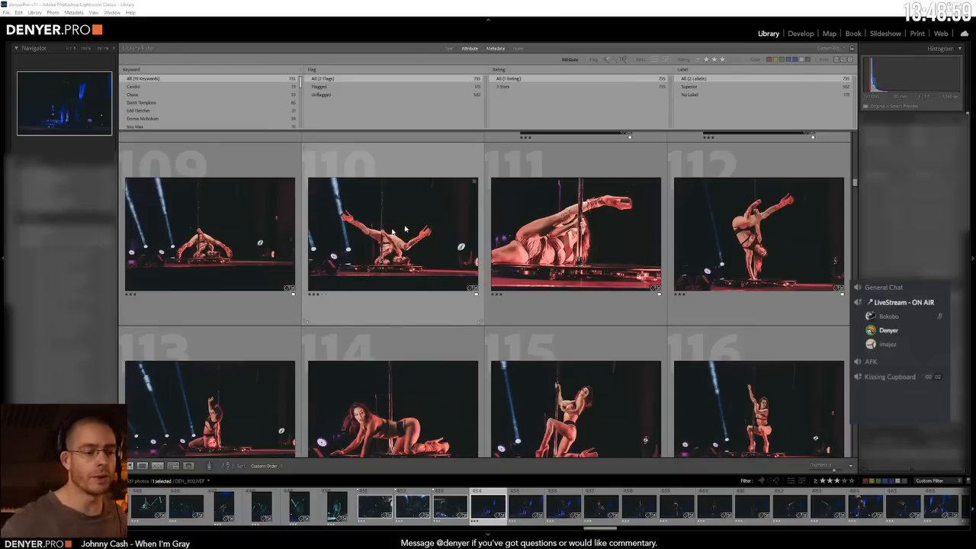
{"action": "scroll", "coordinate": [299, 339], "scroll_direction": "up", "scroll_amount": 20}
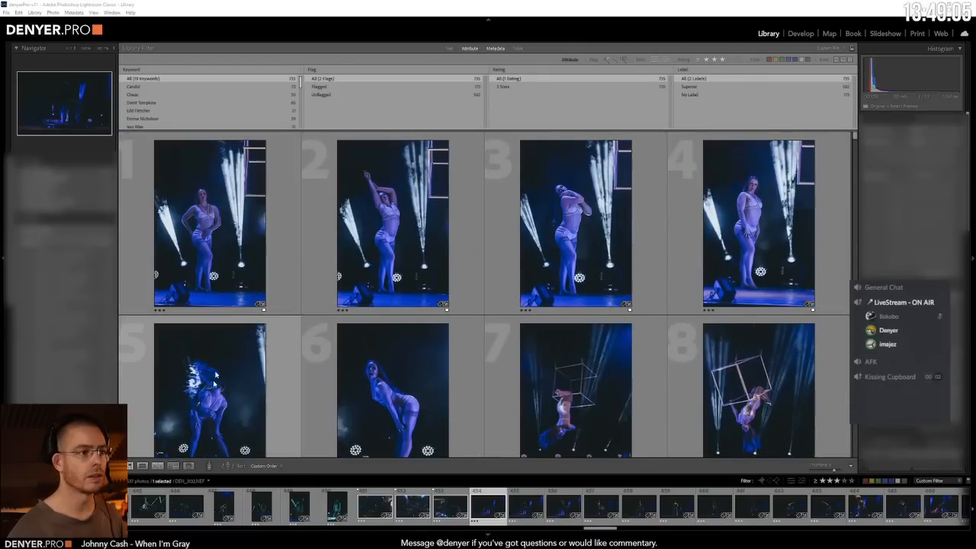
Step: Sort the filtered photos by Capture Time and go to the start of the grid
{"action": "left_click", "coordinate": [266, 466]}
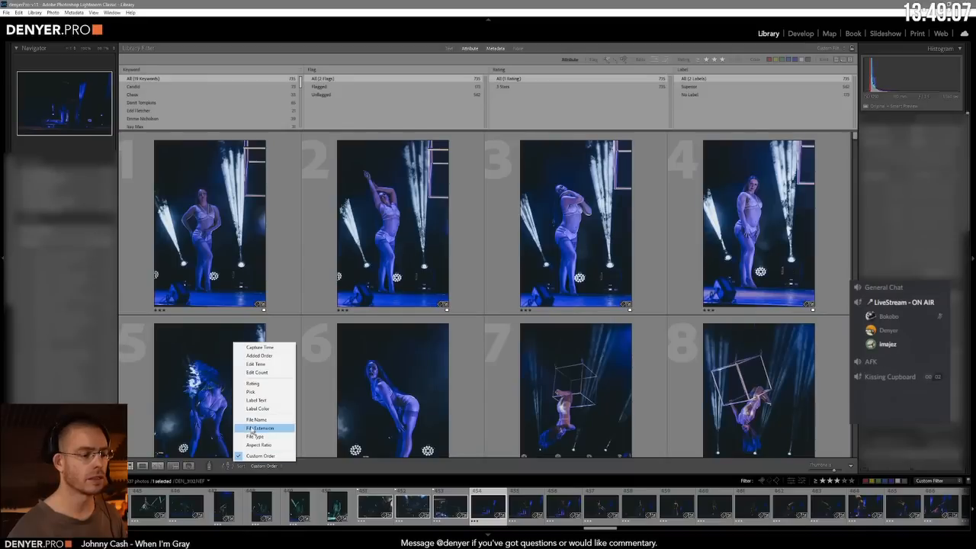
{"action": "left_click", "coordinate": [261, 348]}
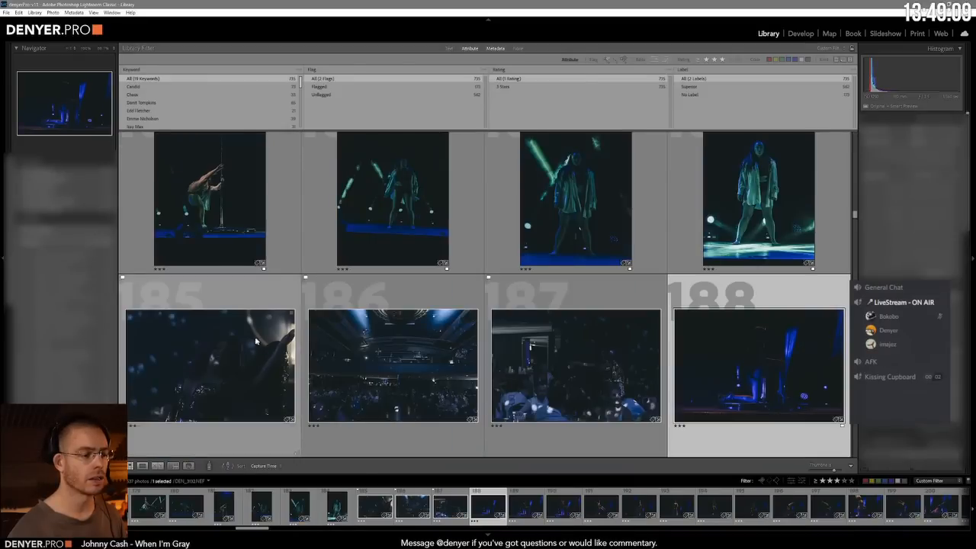
{"action": "scroll", "coordinate": [248, 331], "scroll_direction": "down", "scroll_amount": 5}
{"action": "scroll", "coordinate": [247, 331], "scroll_direction": "up", "scroll_amount": 10}
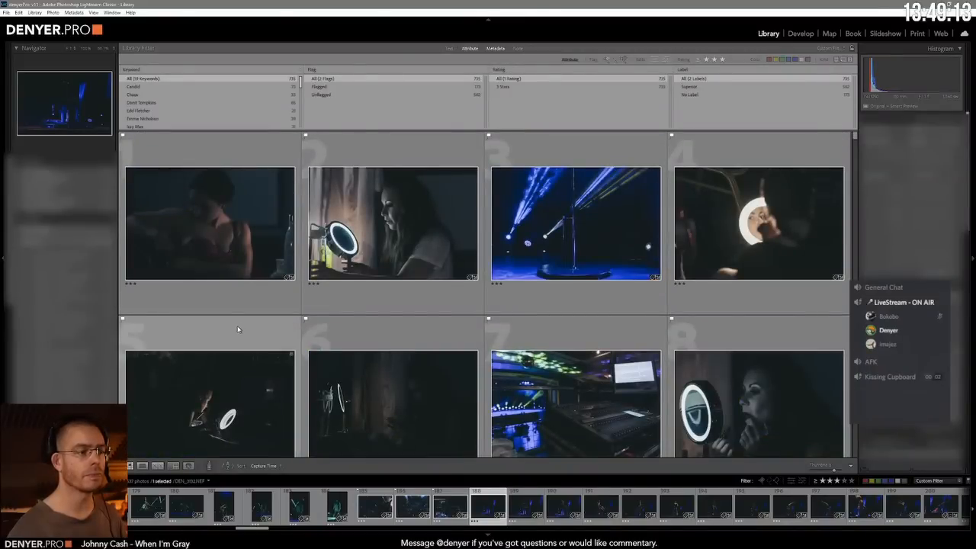
Step: Launch Photo Mechanic 5 and open the 2022-07-16_WW2022 Capture folder as a contact sheet
{"action": "key", "text": "super"}
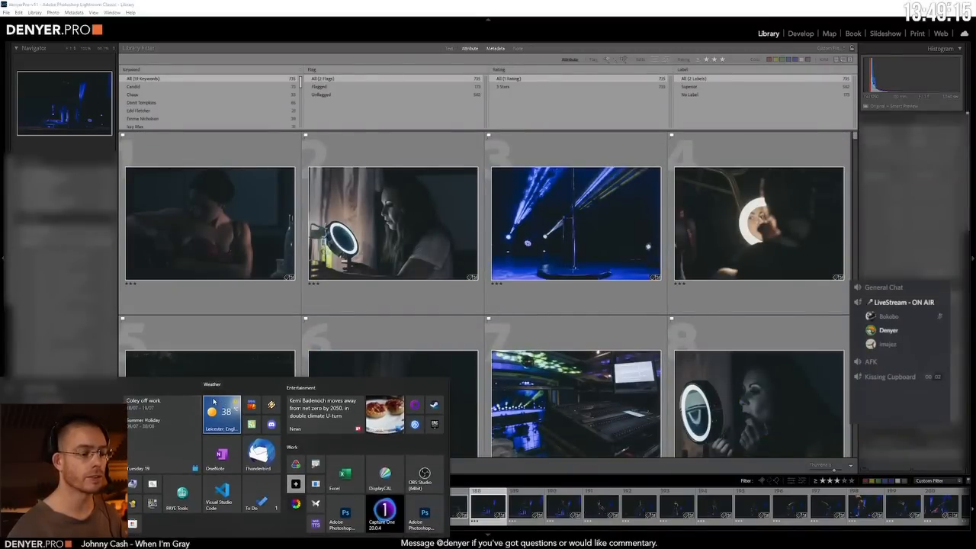
{"action": "type", "text": "photo"}
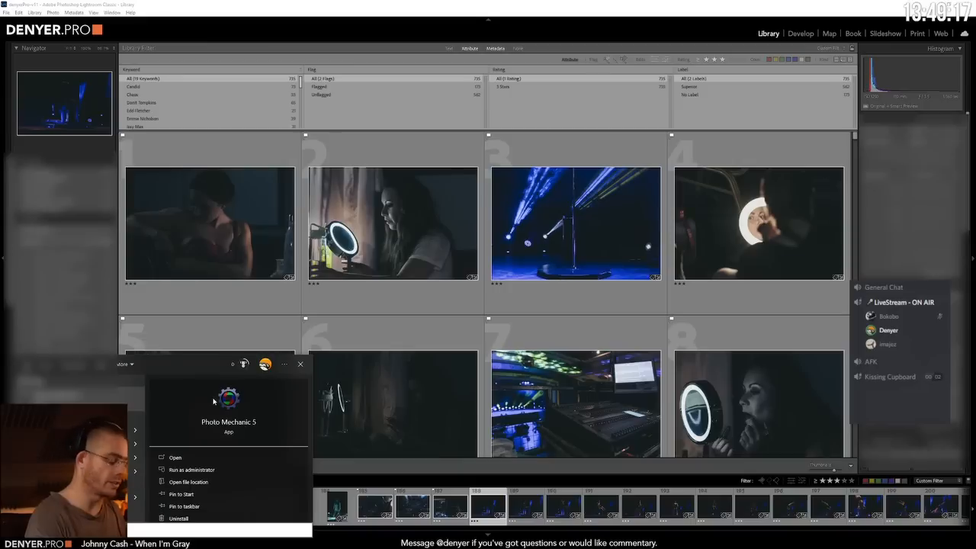
{"action": "left_click", "coordinate": [221, 399]}
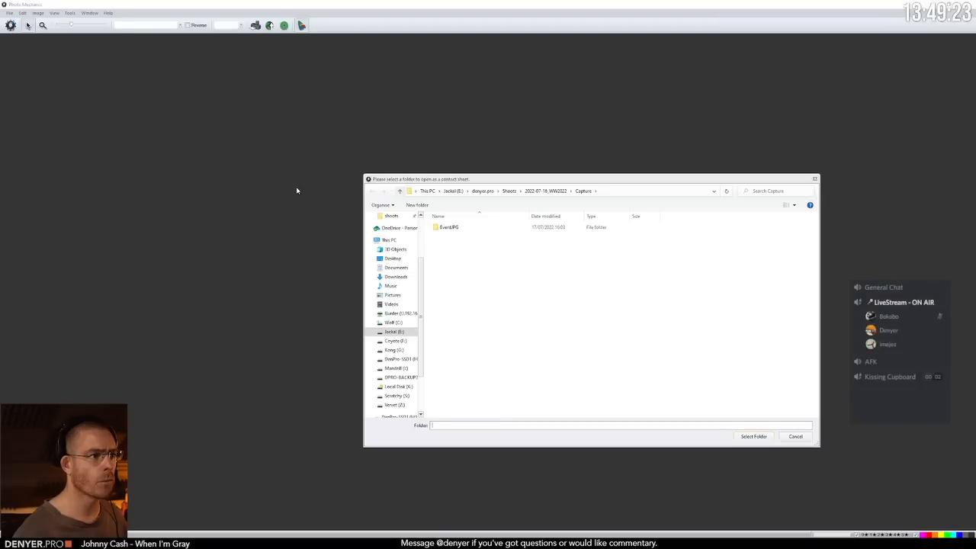
{"action": "left_click", "coordinate": [759, 436]}
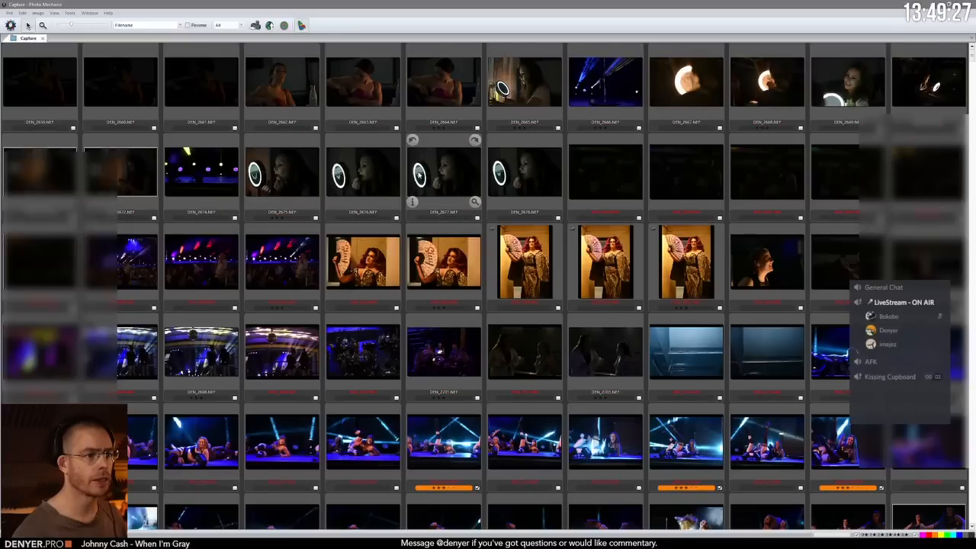
Step: Preview the portraits of the performer holding a fan and zoom in on the face in DEN_2689.NEF to check sharpness
{"action": "left_click", "coordinate": [363, 277]}
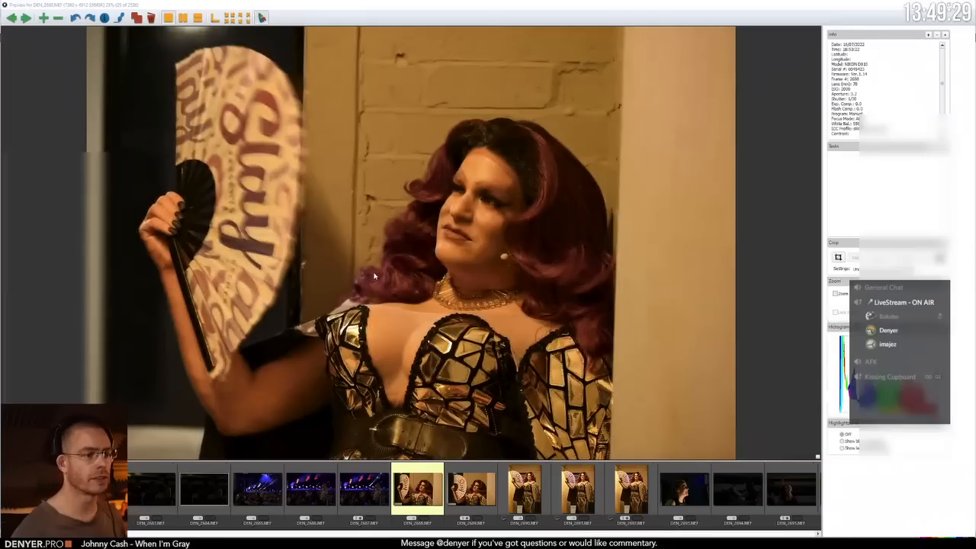
{"action": "scroll", "coordinate": [490, 221], "scroll_direction": "up", "scroll_amount": 3}
{"action": "scroll", "coordinate": [489, 221], "scroll_direction": "down", "scroll_amount": 4}
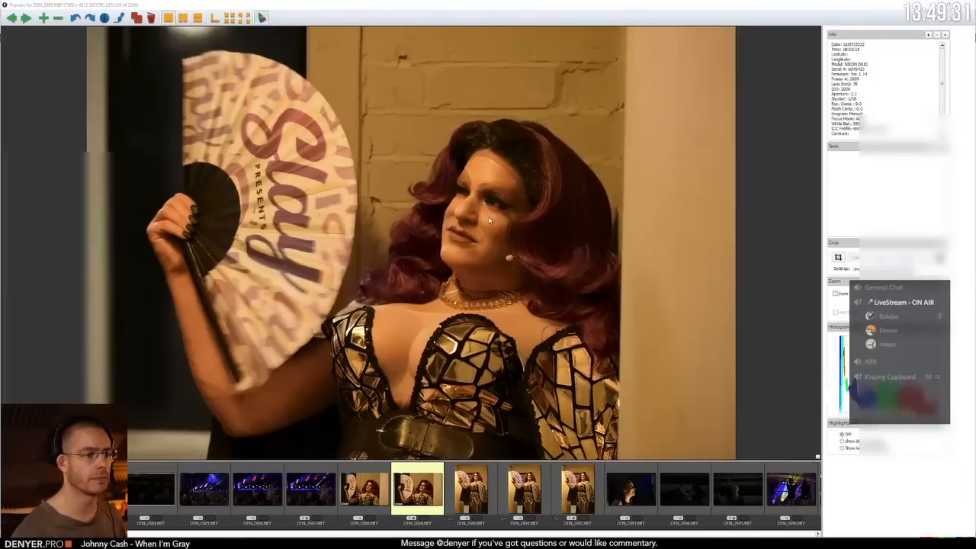
{"action": "key", "text": "z"}
{"action": "left_click_drag", "start_coordinate": [489, 221], "coordinate": [378, 290]}
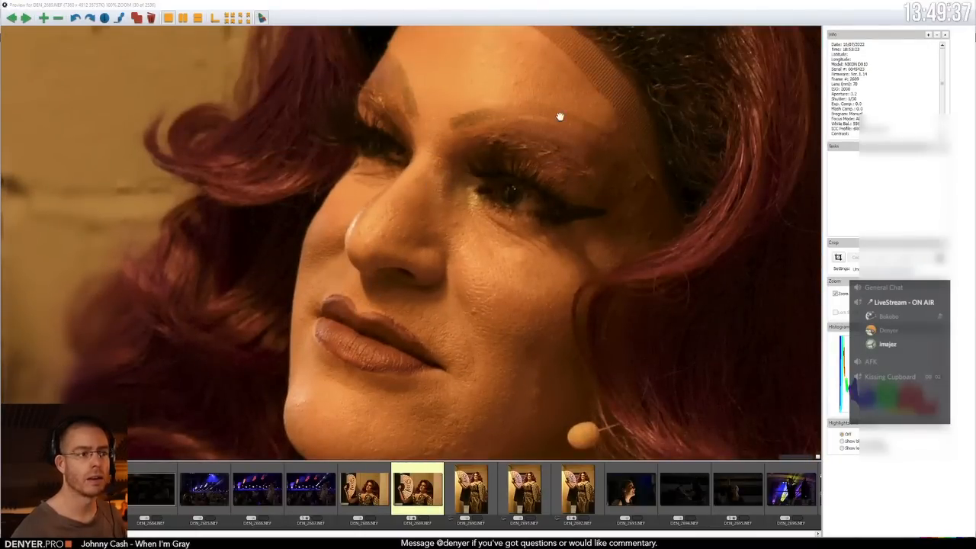
Step: Zoom out of DEN_2689.NEF, check the face in DEN_2691.NEF for sharpness, and return to the contact sheet
{"action": "left_click", "coordinate": [544, 168]}
{"action": "left_click", "coordinate": [529, 166]}
{"action": "left_click", "coordinate": [529, 167]}
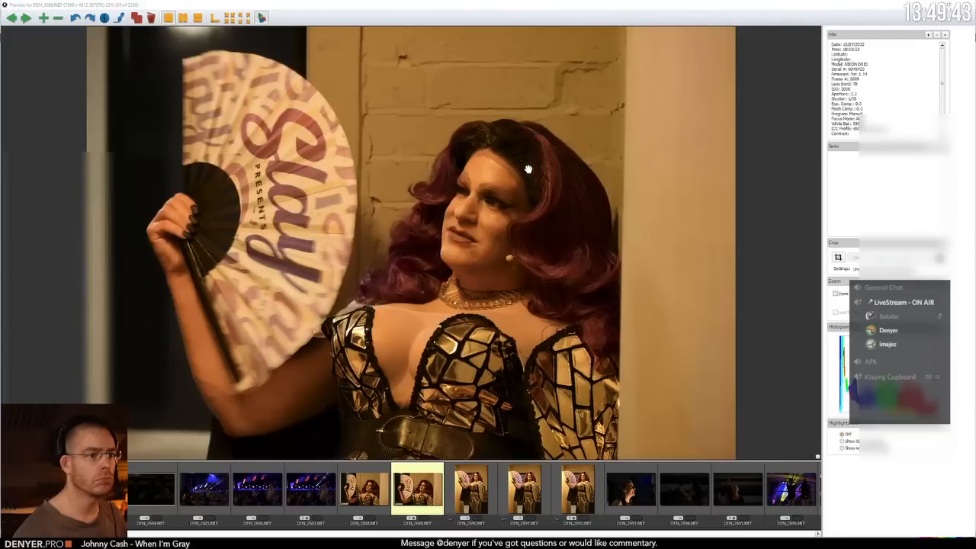
{"action": "left_click", "coordinate": [525, 495]}
{"action": "left_click", "coordinate": [476, 185]}
{"action": "left_click", "coordinate": [481, 183]}
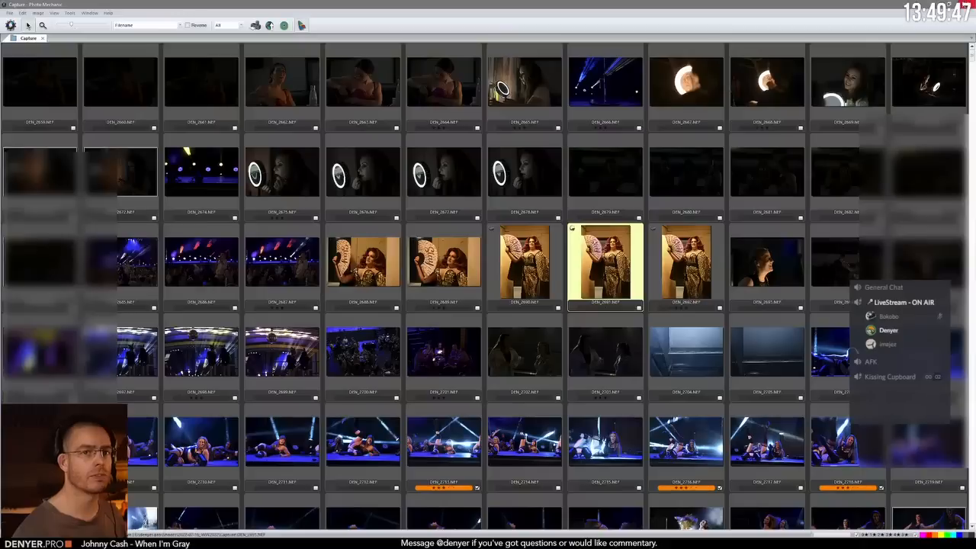
{"action": "key", "text": "Escape"}
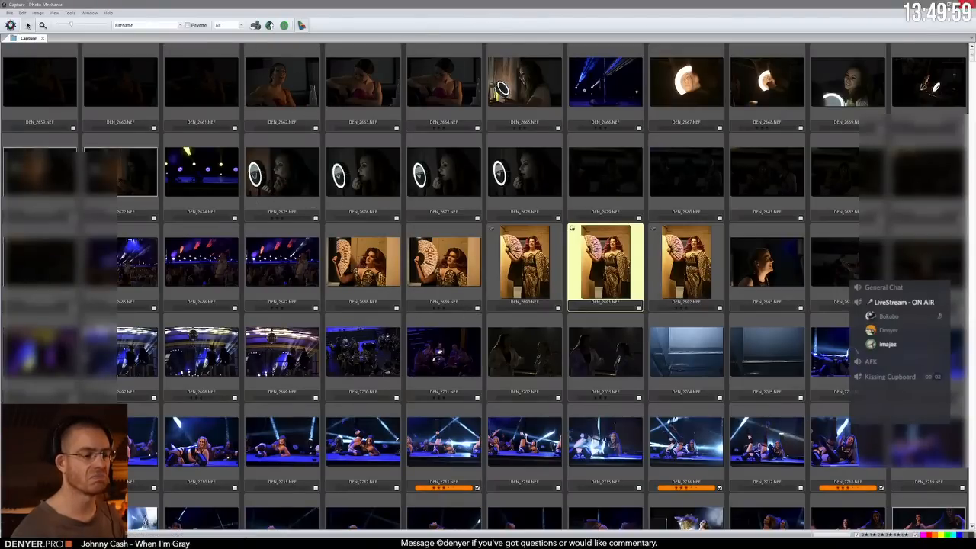
Step: Quit Photo Mechanic and launch Adobe Bridge on the 2022-07-16_WW2022 Capture folder
{"action": "key", "text": "ctrl+q"}
{"action": "left_click", "coordinate": [471, 279]}
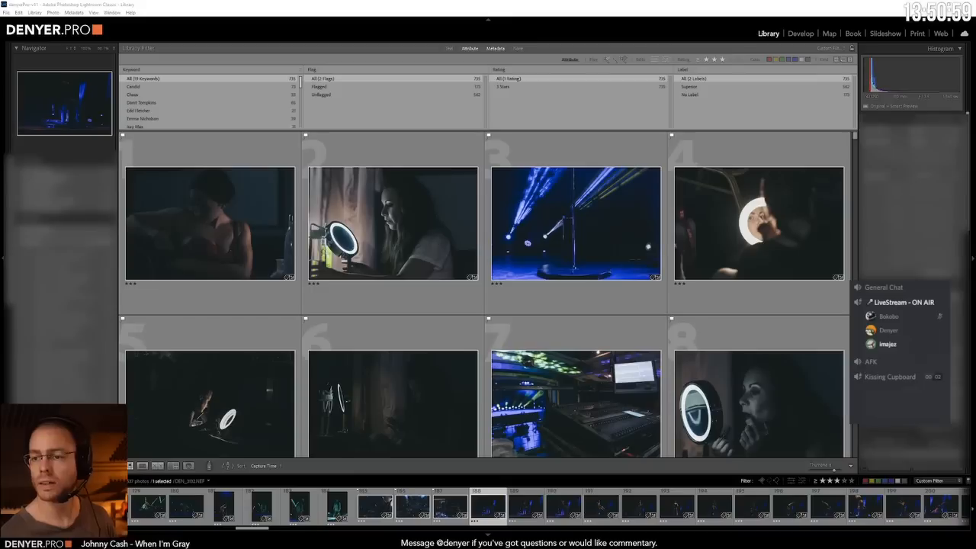
{"action": "key", "text": "super"}
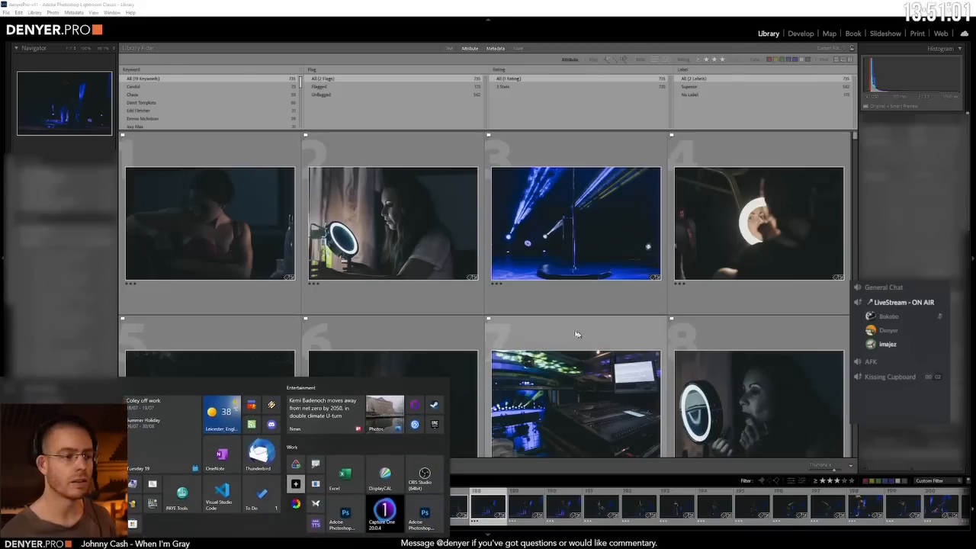
{"action": "type", "text": "br"}
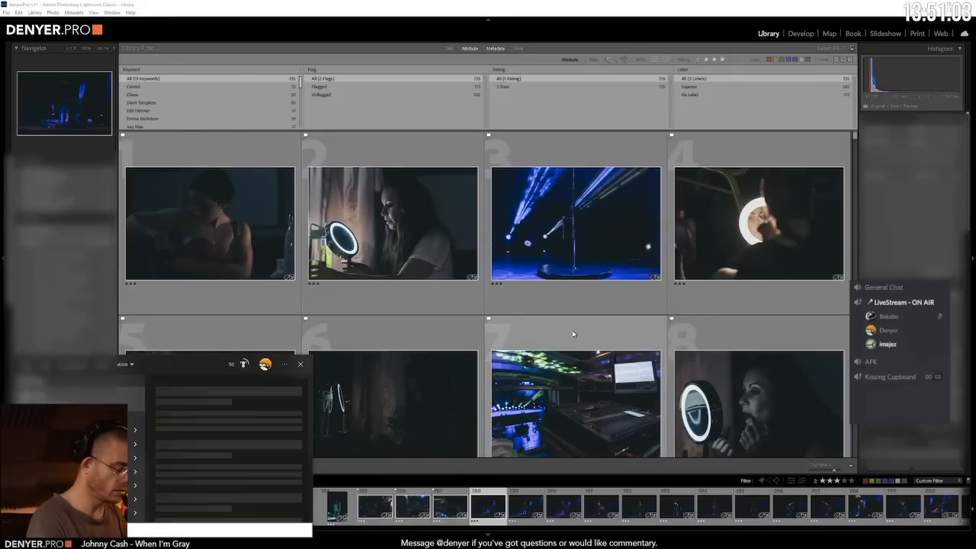
{"action": "key", "text": "Return"}
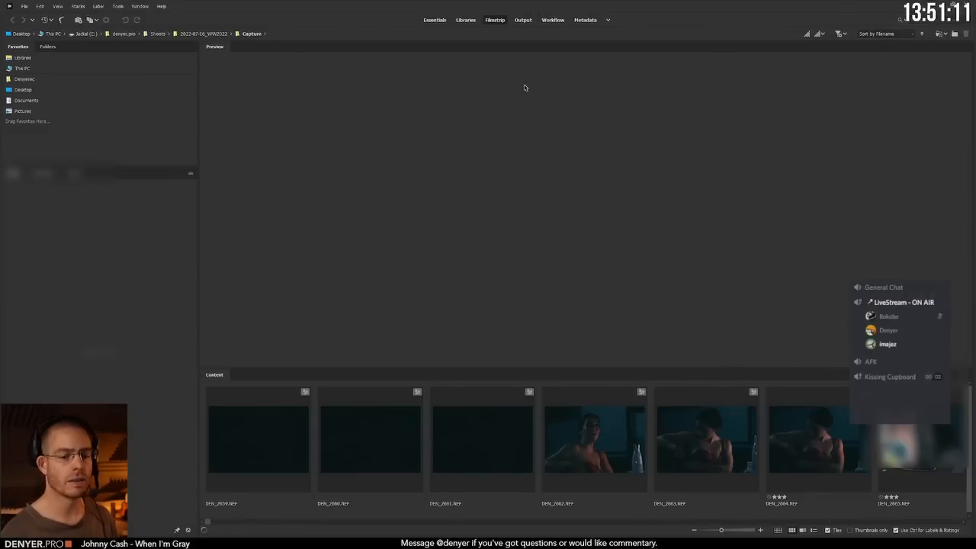
Step: Preview DEN_2663.NEF and review the preview size, quality and generation options
{"action": "key", "text": "c"}
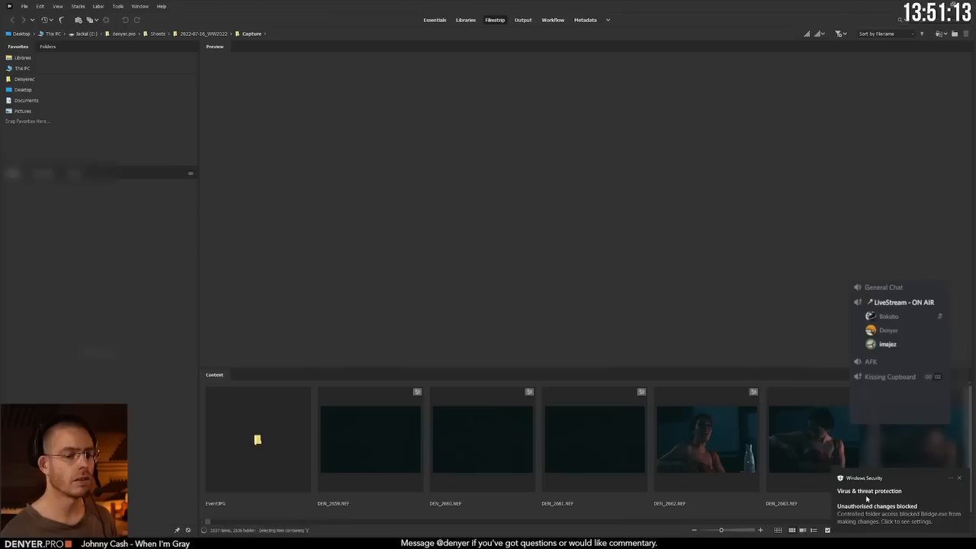
{"action": "left_click", "coordinate": [817, 442]}
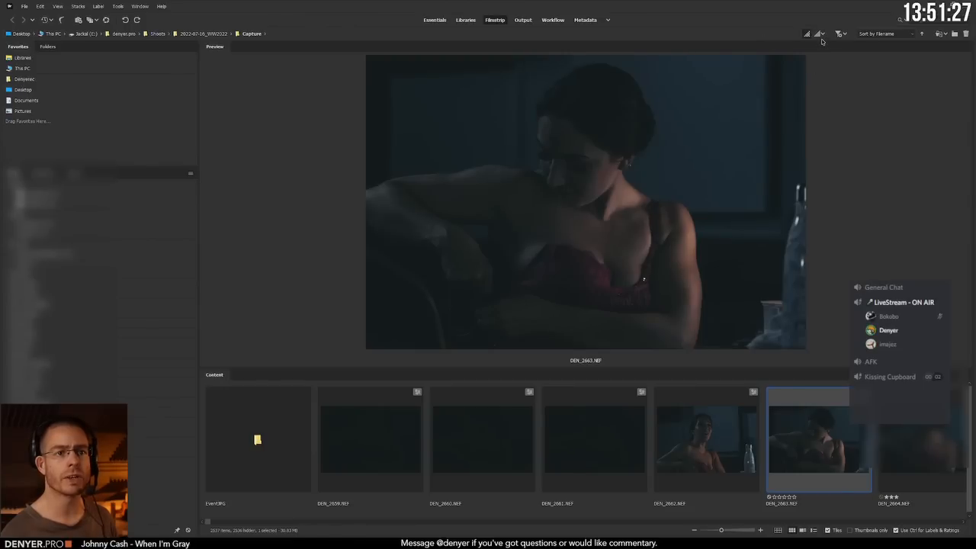
{"action": "left_click", "coordinate": [824, 35]}
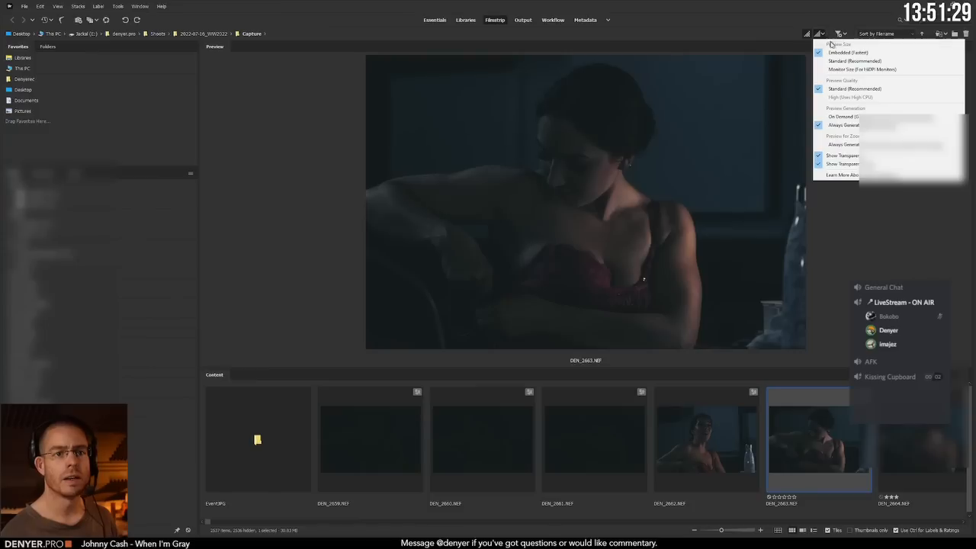
{"action": "left_click", "coordinate": [834, 117]}
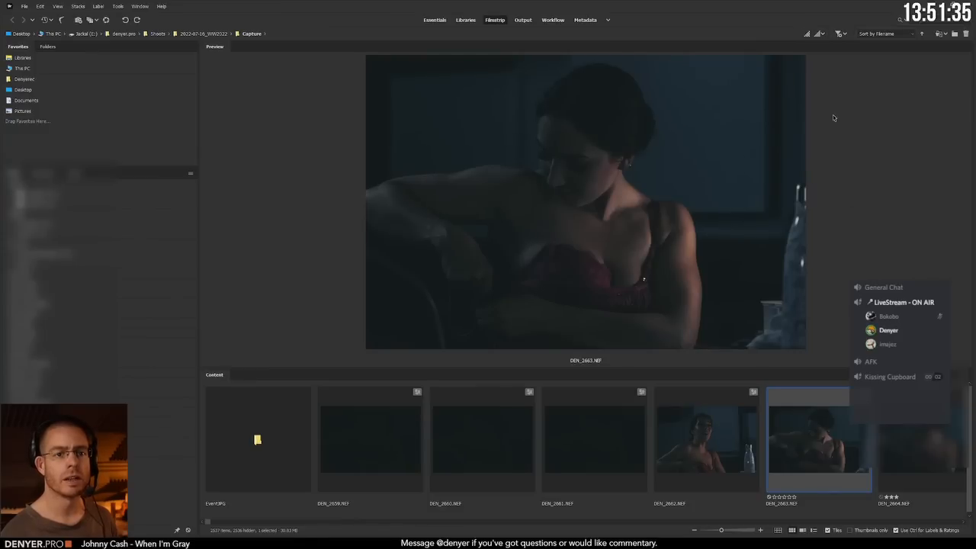
{"action": "left_click", "coordinate": [821, 34]}
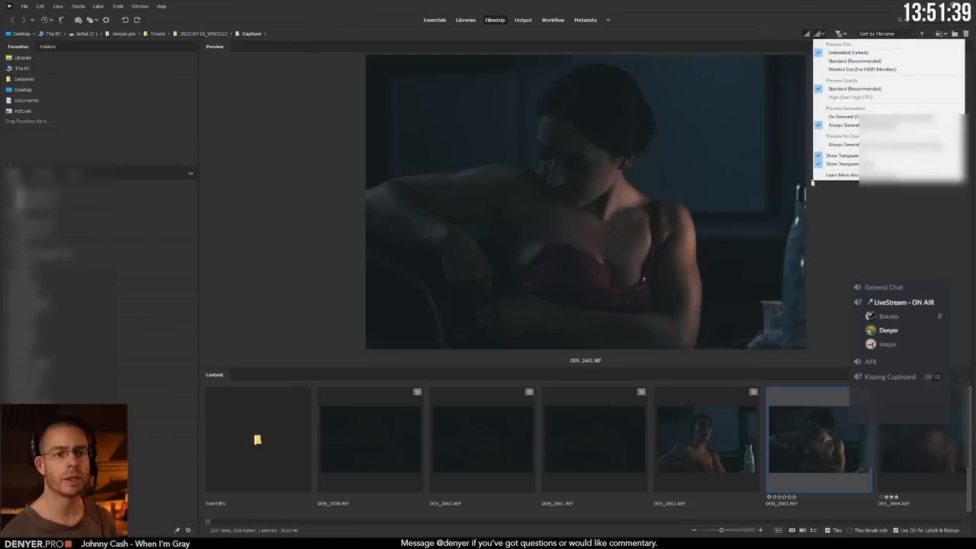
{"action": "left_click", "coordinate": [834, 210]}
Step: Browse the photos forward to DEN_2701.NEF, back to DEN_2680.NEF and on to DEN_2685.NEF to judge preview loading speed
{"action": "key", "text": "Right"}
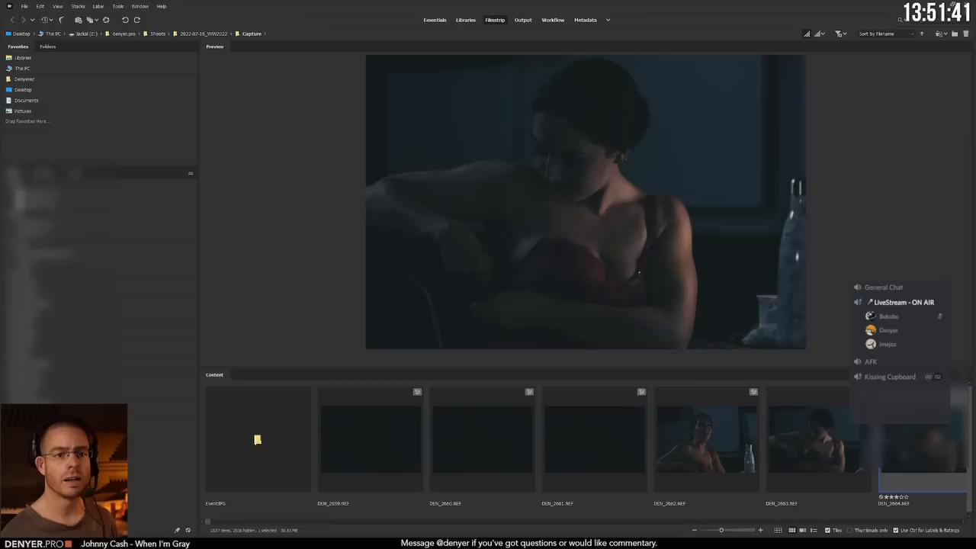
{"action": "key", "text": "Right"}
{"action": "key", "text": "Right"}
{"action": "key", "text": "Right"}
{"action": "key", "text": "Right"}
{"action": "key", "text": "Right"}
{"action": "key", "text": "Right"}
{"action": "key", "text": "Right"}
{"action": "key", "text": "Right"}
{"action": "key", "text": "Right"}
{"action": "key", "text": "Right"}
{"action": "key", "text": "Right"}
{"action": "key", "text": "Right"}
{"action": "key", "text": "Right"}
{"action": "key", "text": "Right"}
{"action": "key", "text": "Right"}
{"action": "key", "text": "Right"}
{"action": "key", "text": "Right"}
{"action": "key", "text": "Right"}
{"action": "key", "text": "Right"}
{"action": "key", "text": "Right"}
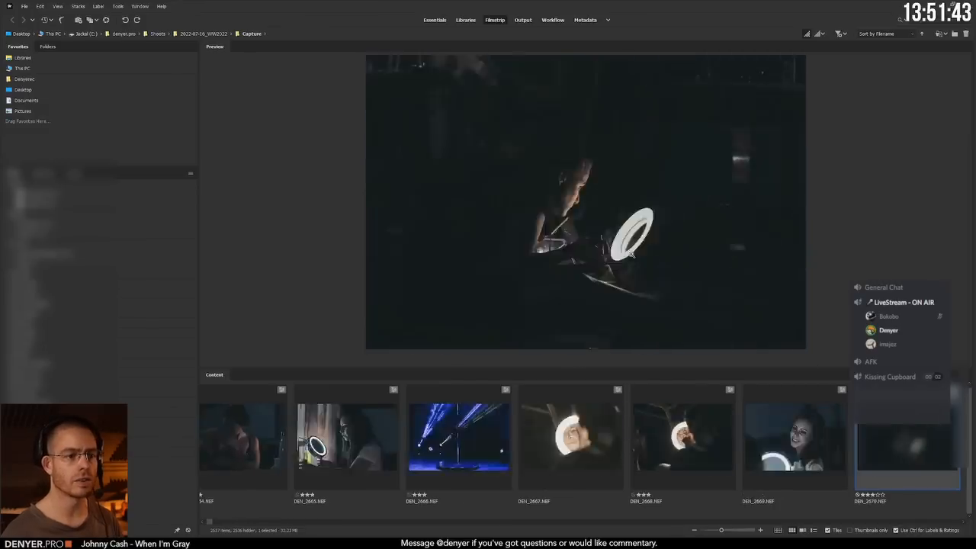
{"action": "key", "text": "Right"}
{"action": "key", "text": "Right"}
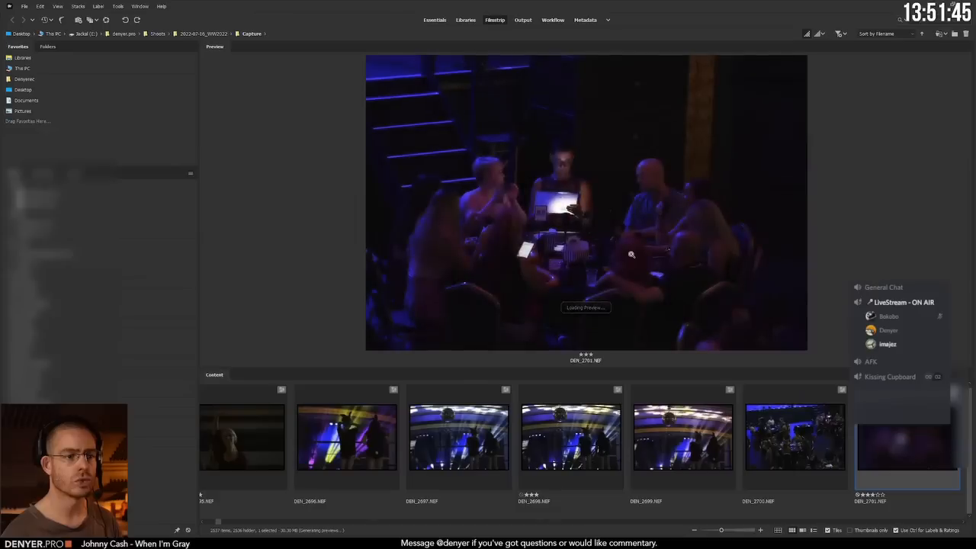
{"action": "key", "text": "Left"}
{"action": "key", "text": "Left"}
{"action": "key", "text": "Left"}
{"action": "key", "text": "Left"}
{"action": "key", "text": "Left"}
{"action": "key", "text": "Left"}
{"action": "key", "text": "Left"}
{"action": "key", "text": "Left"}
{"action": "key", "text": "Left"}
{"action": "key", "text": "Left"}
{"action": "key", "text": "Left"}
{"action": "key", "text": "Left"}
{"action": "key", "text": "Left"}
{"action": "key", "text": "Left"}
{"action": "key", "text": "Left"}
{"action": "key", "text": "Left"}
{"action": "key", "text": "Left"}
{"action": "key", "text": "Left"}
{"action": "key", "text": "Left"}
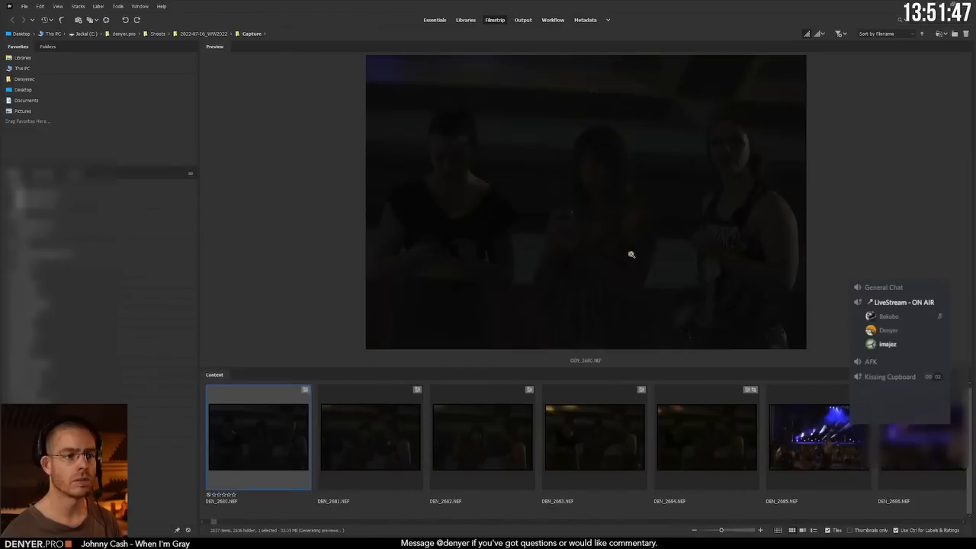
{"action": "key", "text": "Right"}
{"action": "key", "text": "Right"}
{"action": "key", "text": "Right"}
{"action": "key", "text": "Right"}
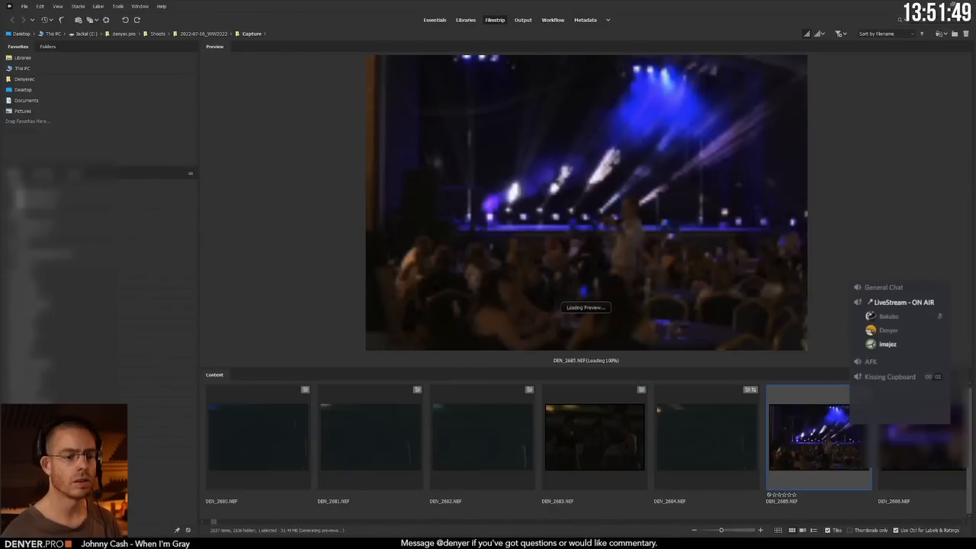
Step: Place the 100% loupe on DEN_2685.NEF and browse with it to DEN_2702.NEF, returning to DEN_2699.NEF
{"action": "left_click", "coordinate": [617, 238]}
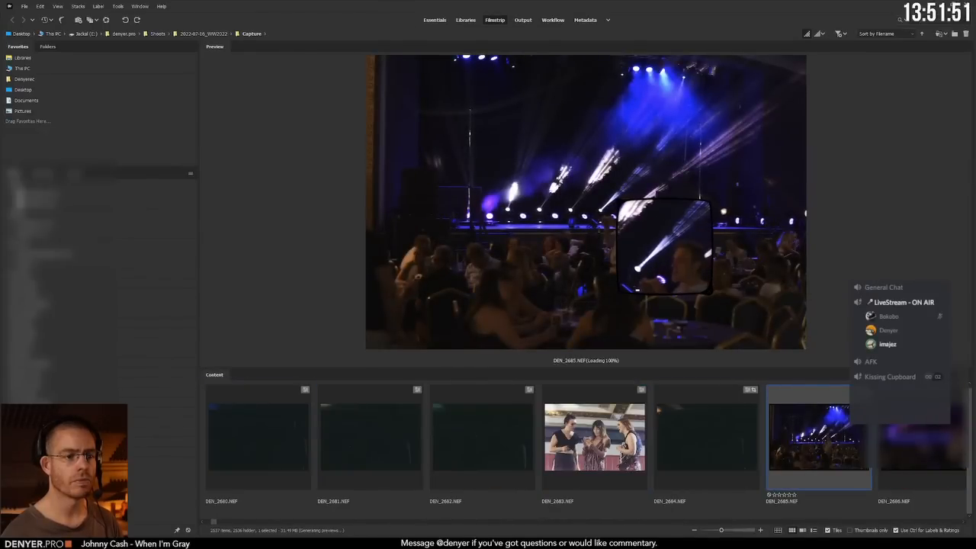
{"action": "key", "text": "Right"}
{"action": "key", "text": "Right"}
{"action": "key", "text": "Right"}
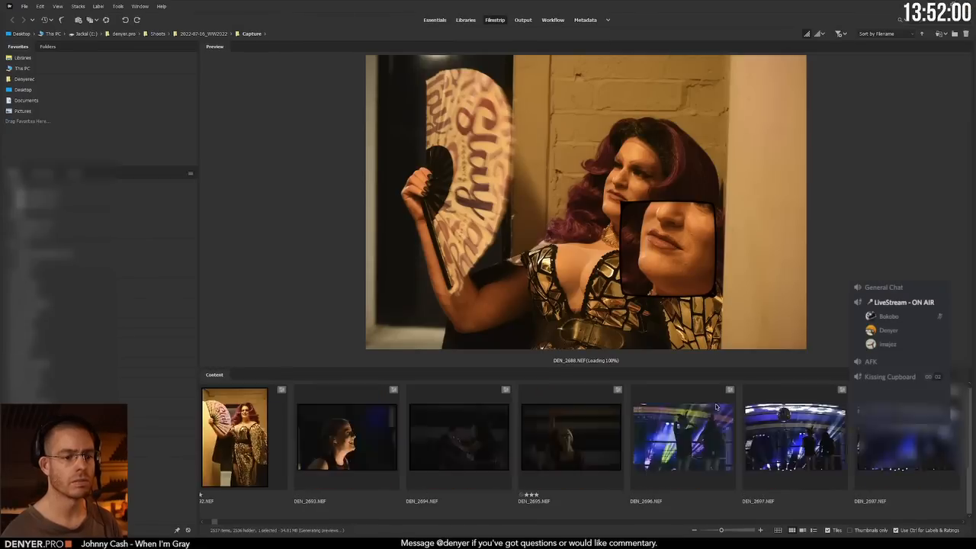
{"action": "key", "text": "Right"}
{"action": "key", "text": "Right"}
{"action": "key", "text": "Right"}
{"action": "key", "text": "Right"}
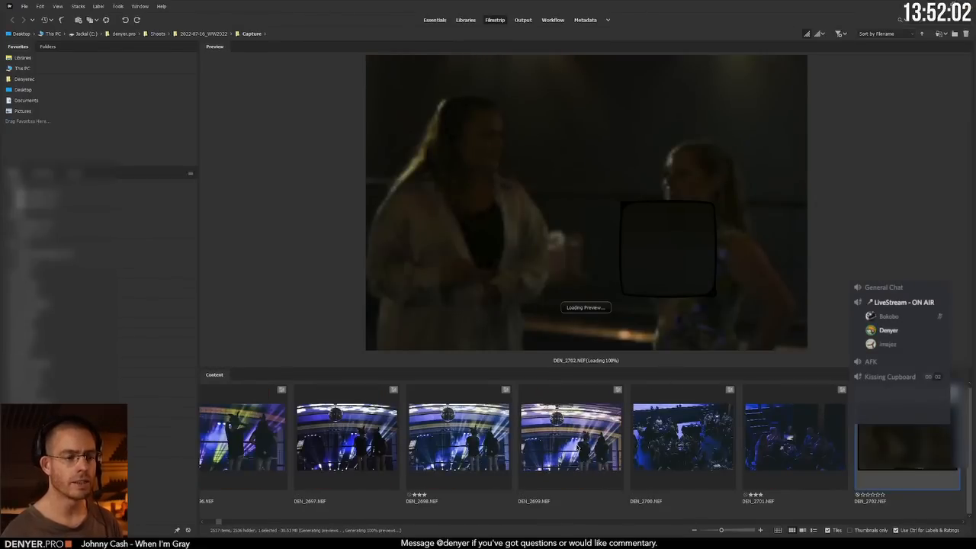
{"action": "key", "text": "Left"}
{"action": "key", "text": "Left"}
{"action": "key", "text": "Left"}
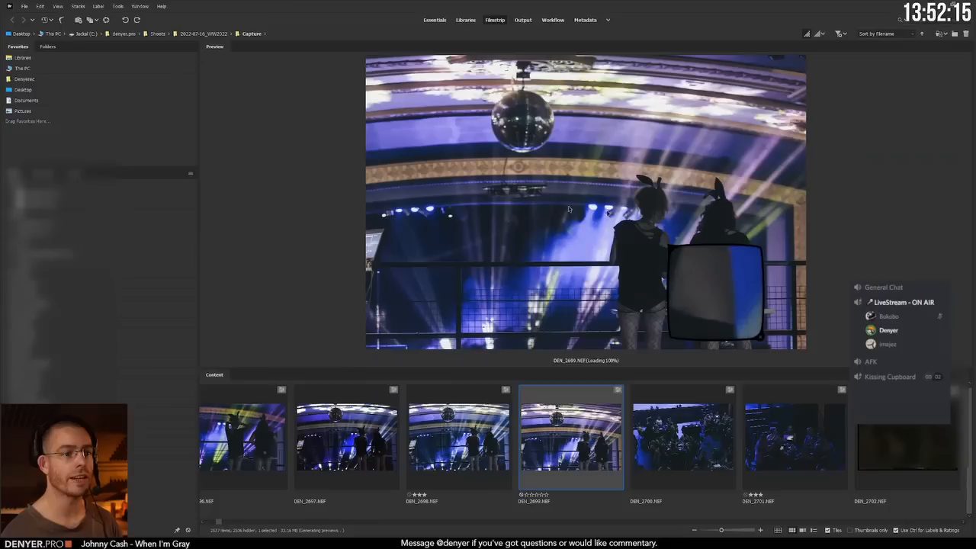
Step: In the Media Cache preferences, enable automatic deletion of cache files older than 90 days and accept the cleaning notice
{"action": "left_click", "coordinate": [27, 7]}
{"action": "left_click", "coordinate": [38, 8]}
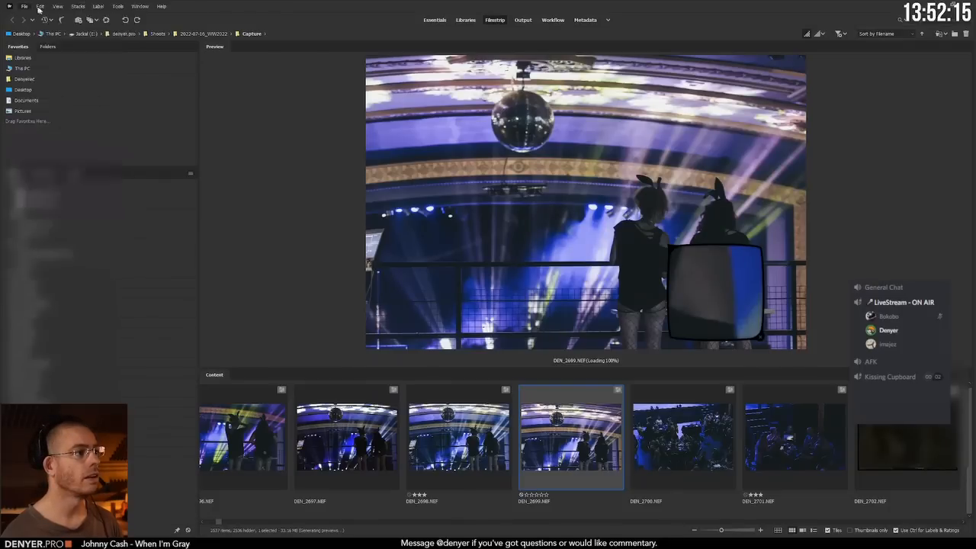
{"action": "left_click", "coordinate": [39, 8]}
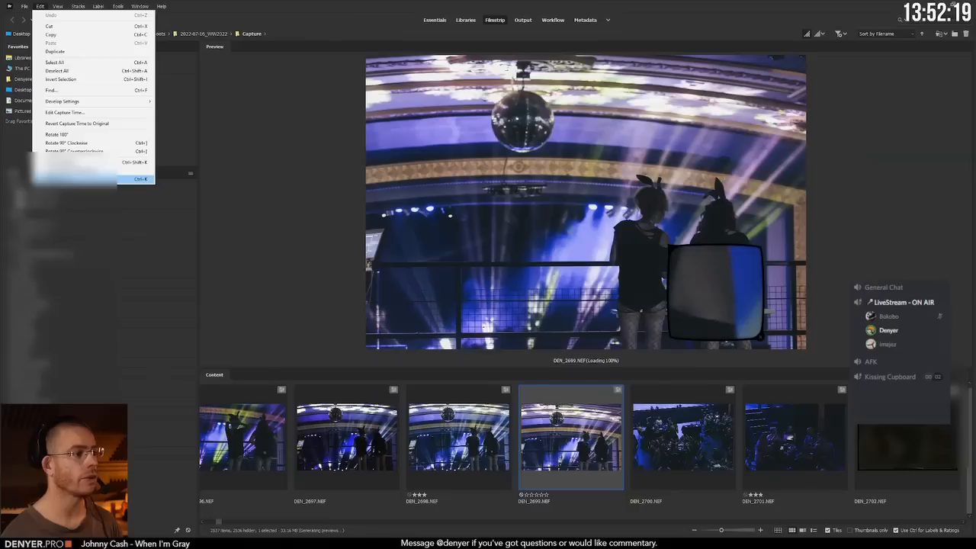
{"action": "left_click", "coordinate": [73, 180]}
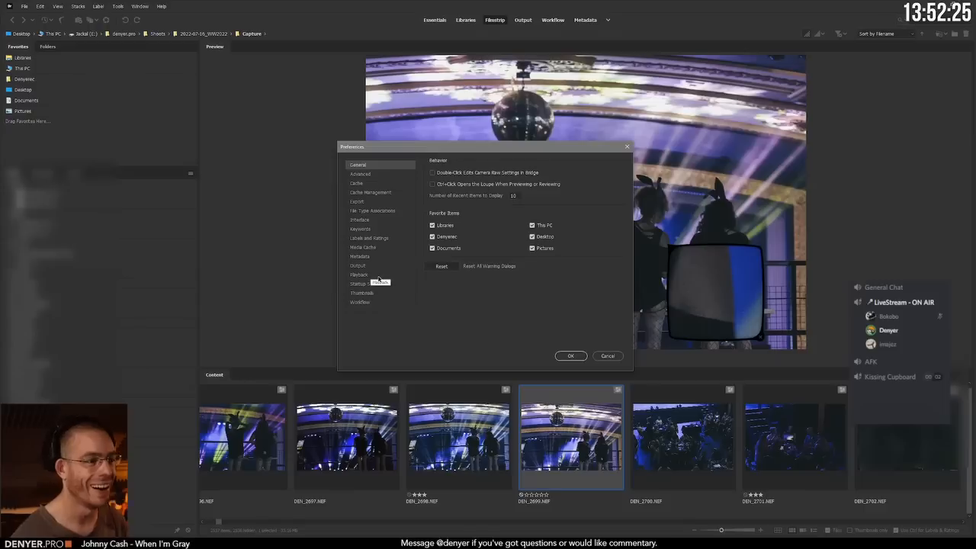
{"action": "left_click", "coordinate": [363, 247]}
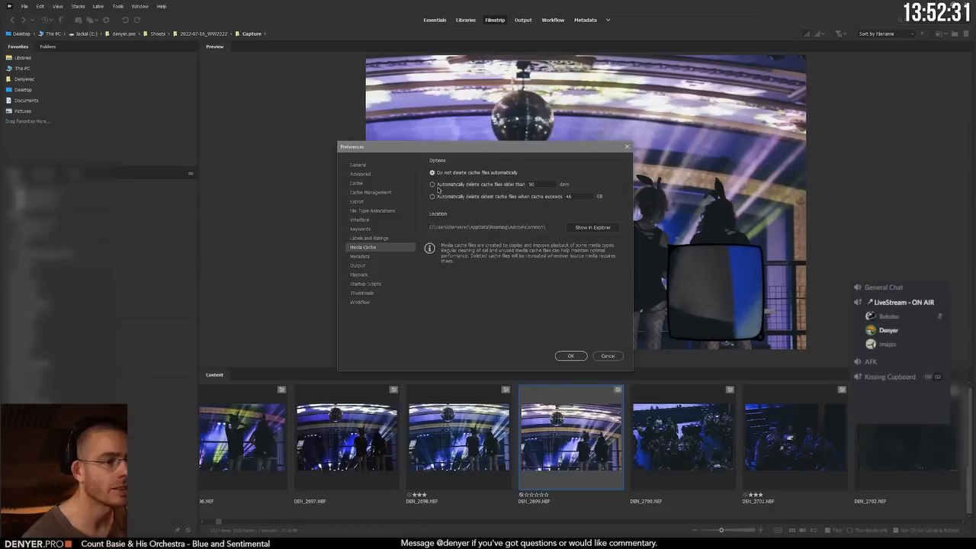
{"action": "left_click", "coordinate": [432, 185]}
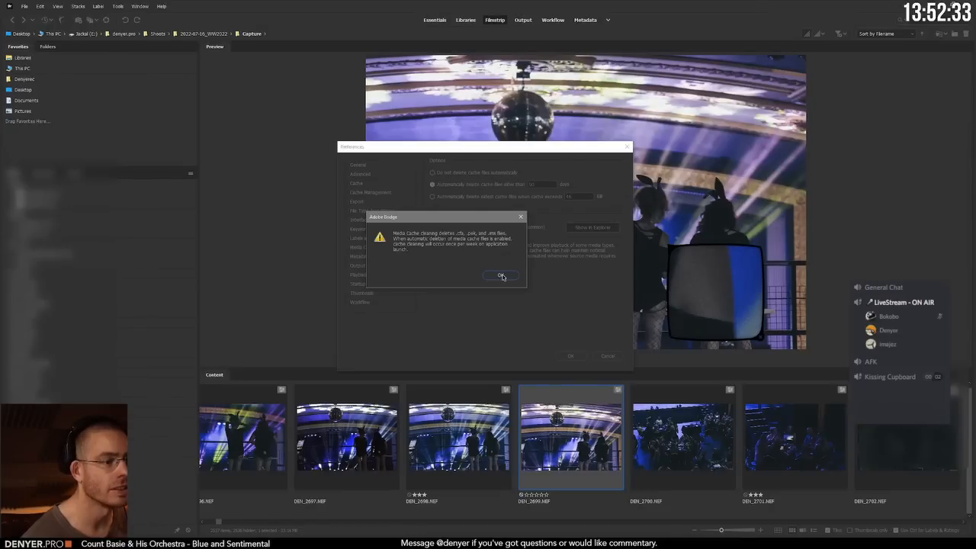
{"action": "left_click", "coordinate": [501, 276]}
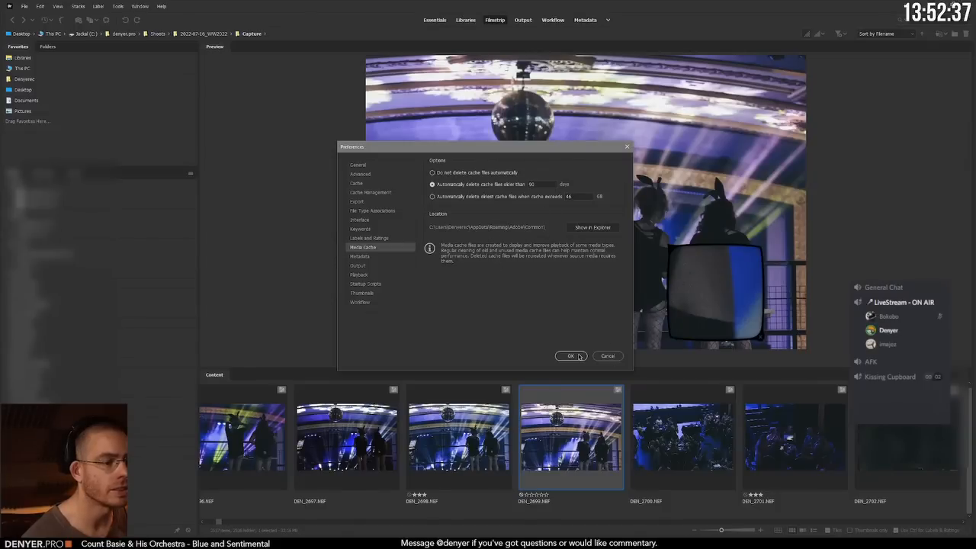
Step: Purge the cached 100% previews and all local cache files, and save the preferences
{"action": "left_click", "coordinate": [377, 184]}
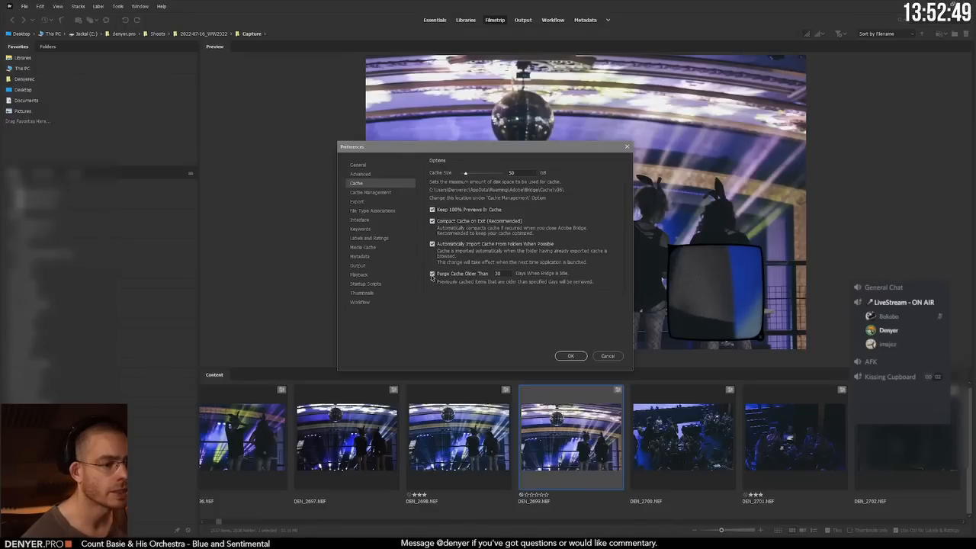
{"action": "left_click", "coordinate": [380, 195]}
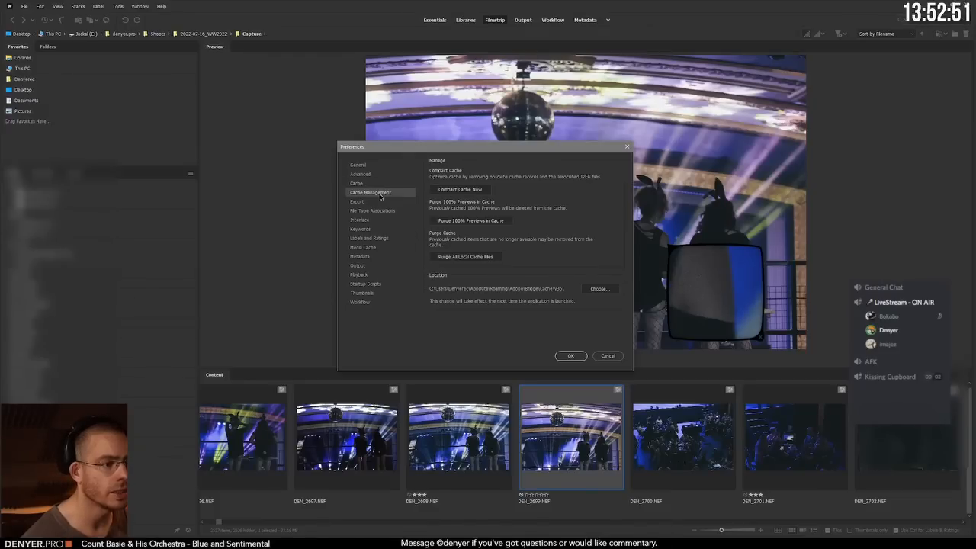
{"action": "left_click", "coordinate": [470, 221]}
{"action": "left_click", "coordinate": [470, 223]}
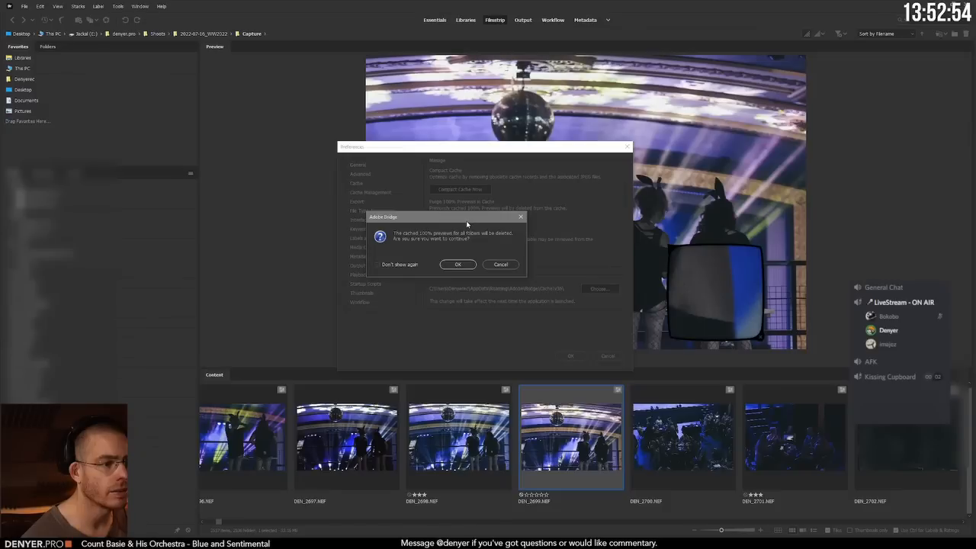
{"action": "left_click", "coordinate": [449, 265]}
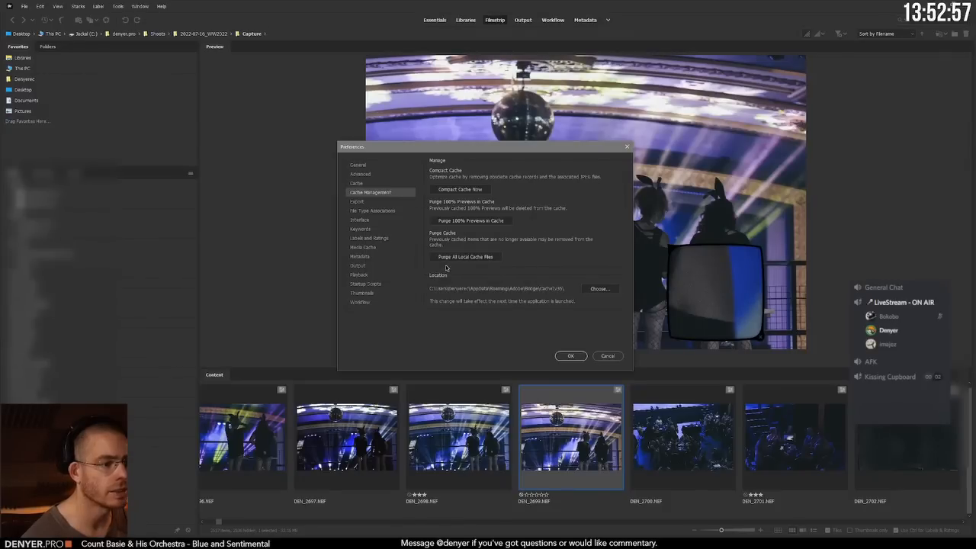
{"action": "left_click", "coordinate": [449, 257]}
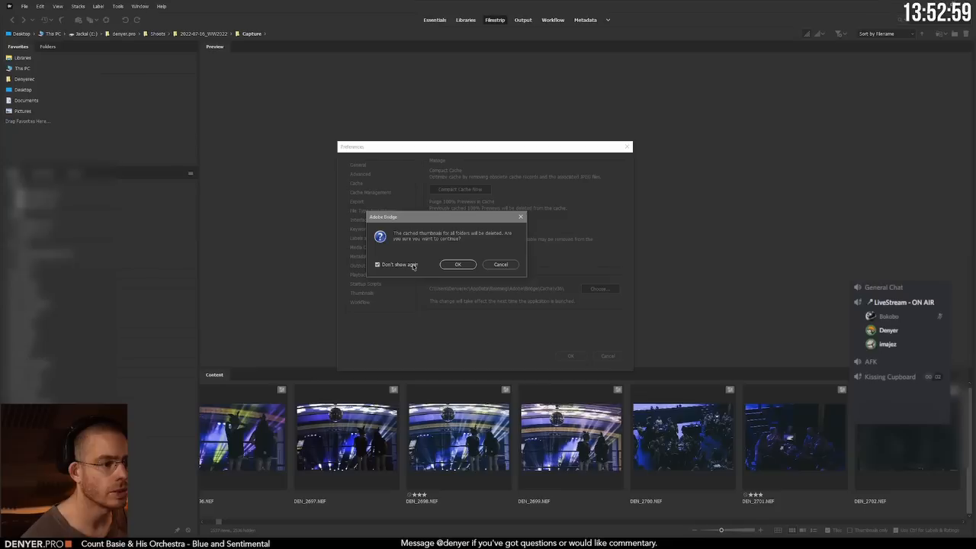
{"action": "left_click", "coordinate": [458, 264]}
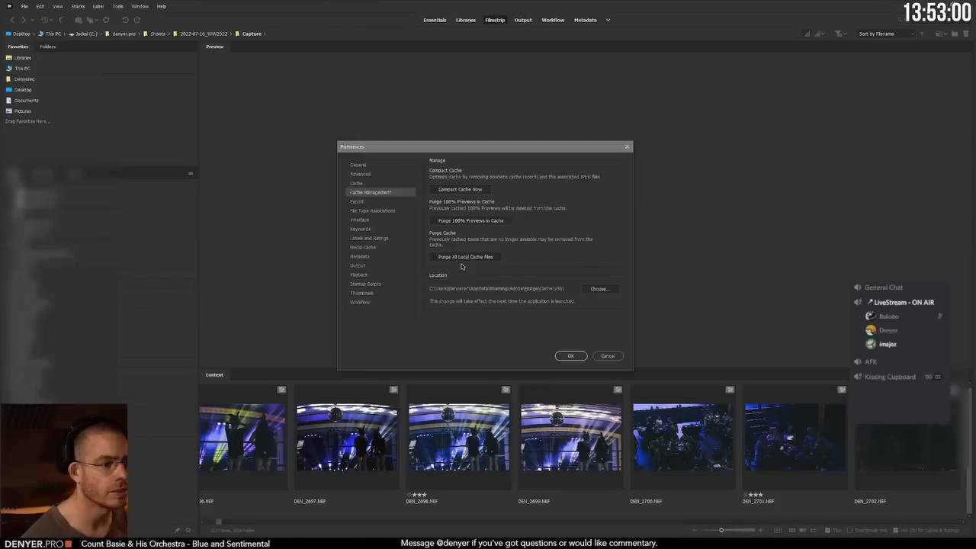
{"action": "left_click", "coordinate": [571, 356]}
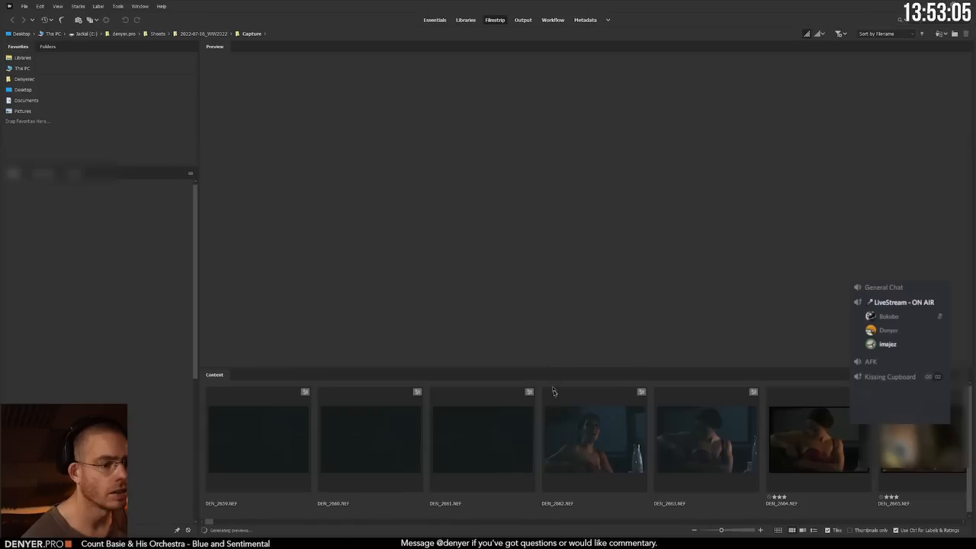
Step: Browse the photos from DEN_2662.NEF forward past DEN_2680.NEF to judge preview loading with the cache purged
{"action": "left_click", "coordinate": [607, 447]}
{"action": "key", "text": "Right"}
{"action": "key", "text": "Right"}
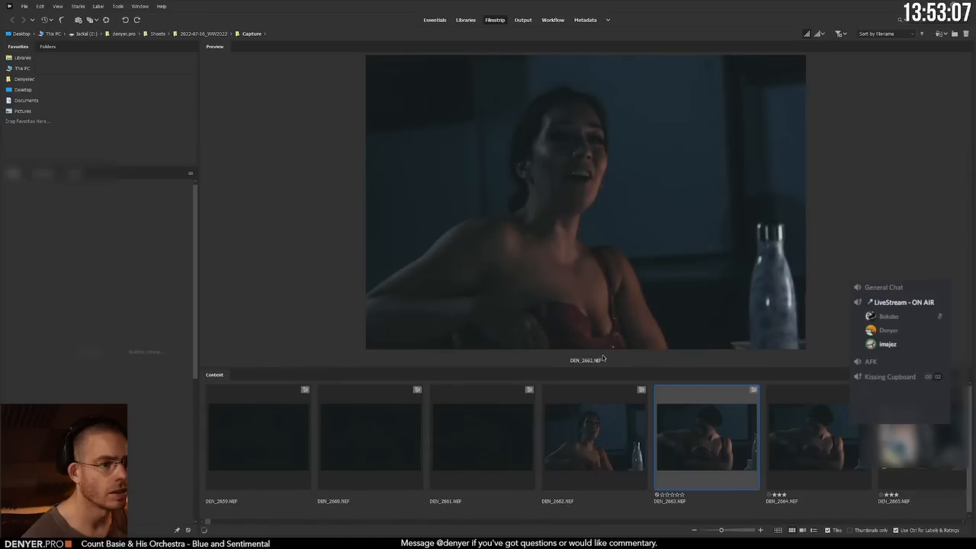
{"action": "key", "text": "Right"}
{"action": "key", "text": "Right"}
{"action": "key", "text": "Right"}
{"action": "key", "text": "Right"}
{"action": "key", "text": "Right"}
{"action": "key", "text": "Right"}
{"action": "key", "text": "Right"}
{"action": "key", "text": "Right"}
{"action": "key", "text": "Right"}
{"action": "key", "text": "Right"}
{"action": "key", "text": "Right"}
{"action": "key", "text": "Right"}
{"action": "key", "text": "Right"}
{"action": "key", "text": "Right"}
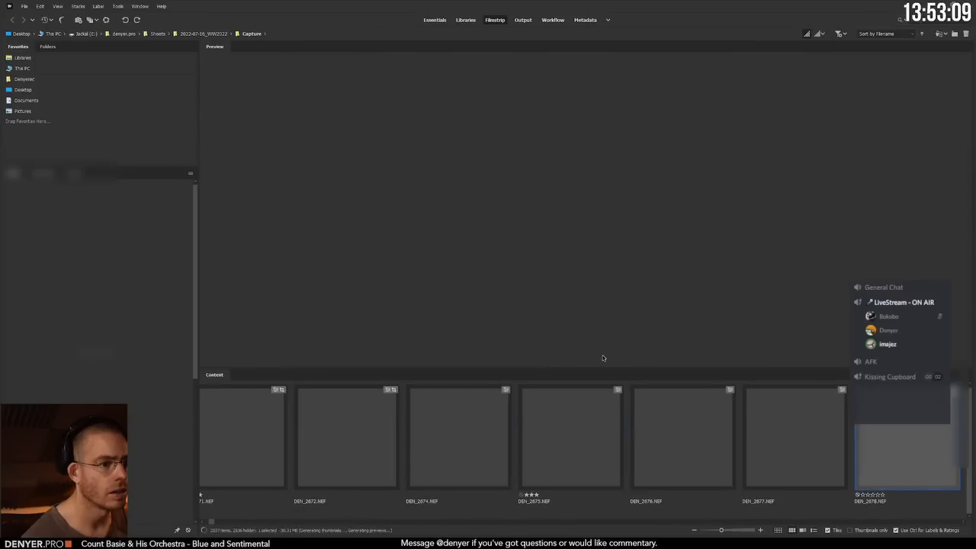
{"action": "key", "text": "Right"}
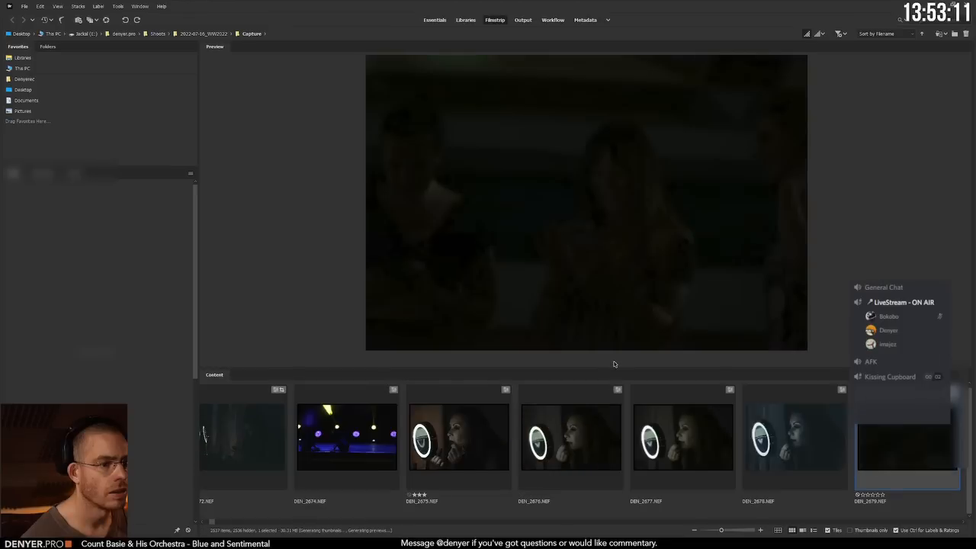
{"action": "key", "text": "Right"}
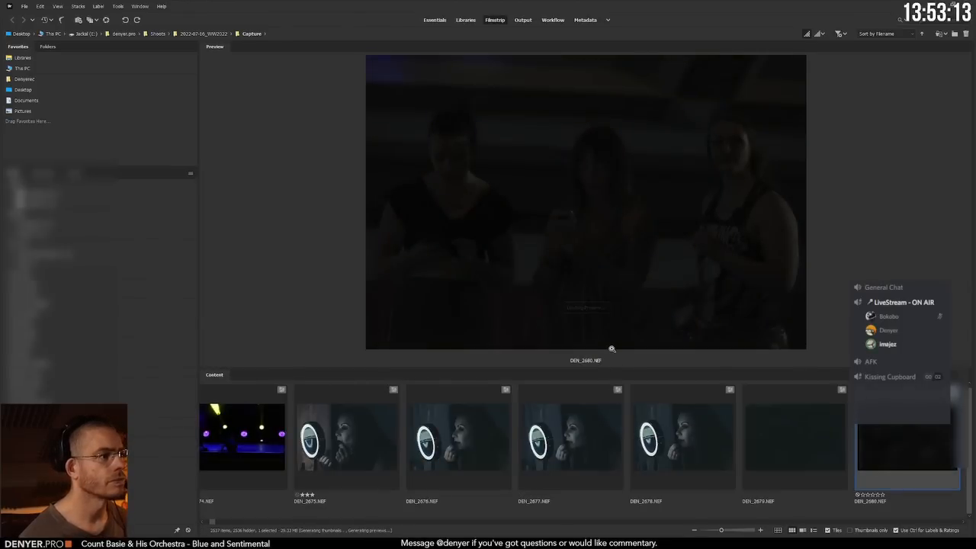
{"action": "key", "text": "Right"}
Step: Select DEN_2678.NEF, view it as a full-screen preview and return to the filmstrip
{"action": "left_click", "coordinate": [557, 433]}
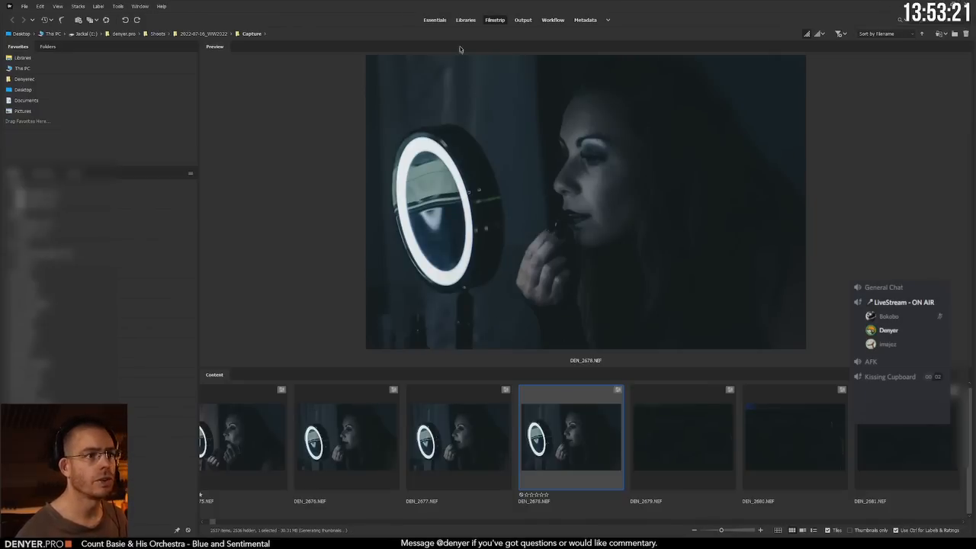
{"action": "key", "text": "space"}
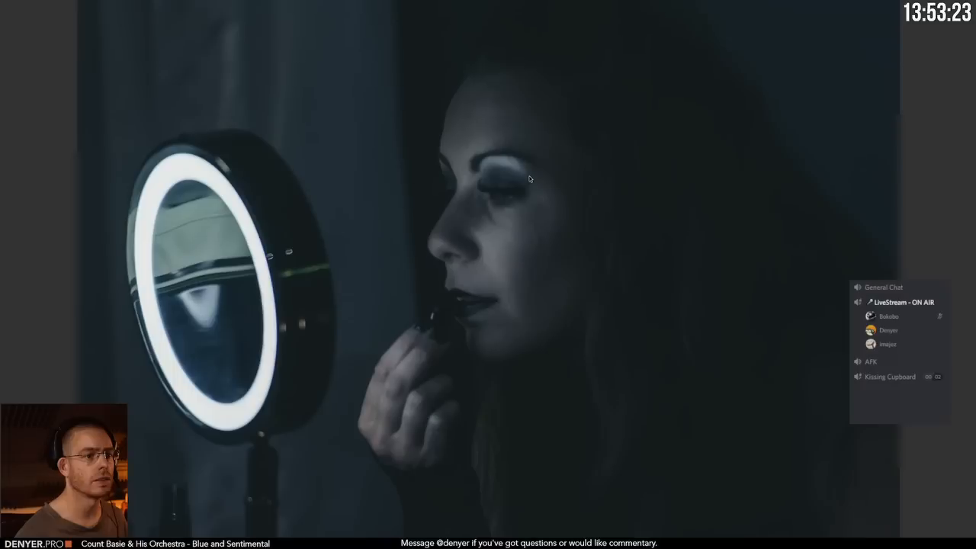
{"action": "key", "text": "space"}
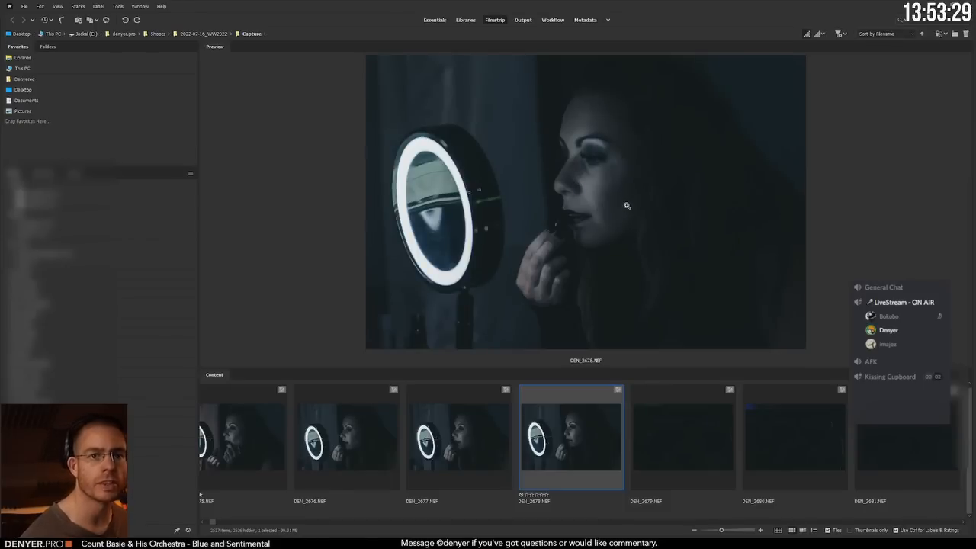
Step: Give DEN_2678.NEF a one-star rating and clear the rating again
{"action": "key", "text": "ctrl+1"}
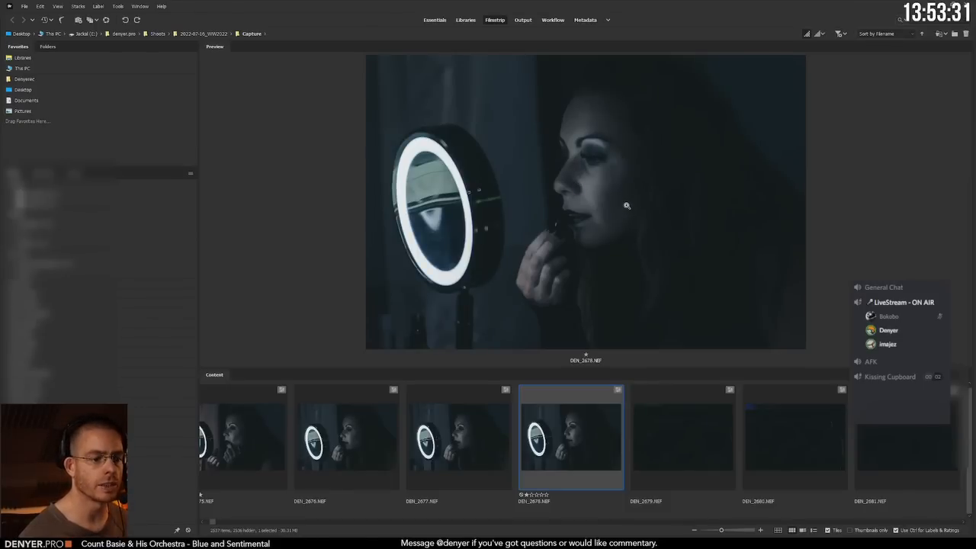
{"action": "key", "text": "ctrl+0"}
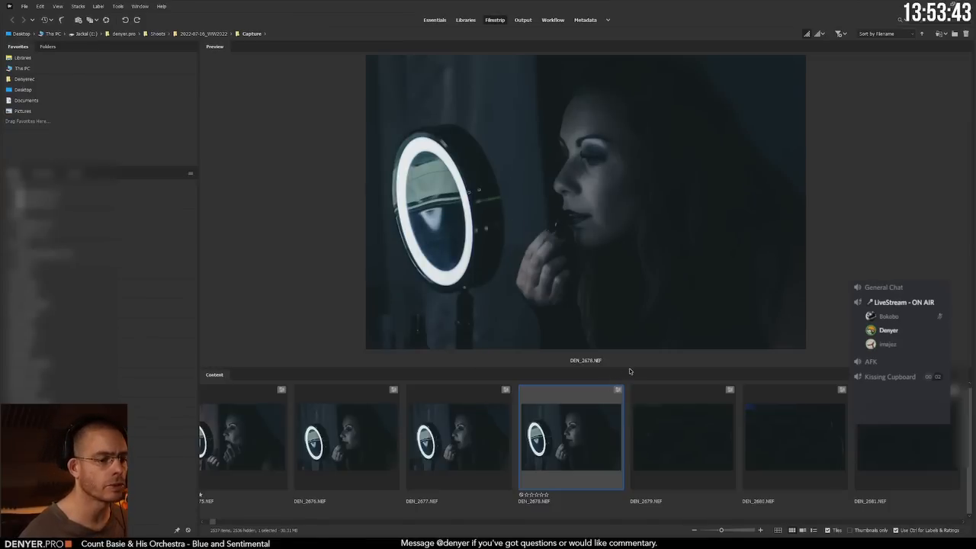
Step: Enlarge the preview area by shrinking the filmstrip's height and narrowing the Favorites column
{"action": "left_click_drag", "start_coordinate": [636, 367], "coordinate": [626, 420]}
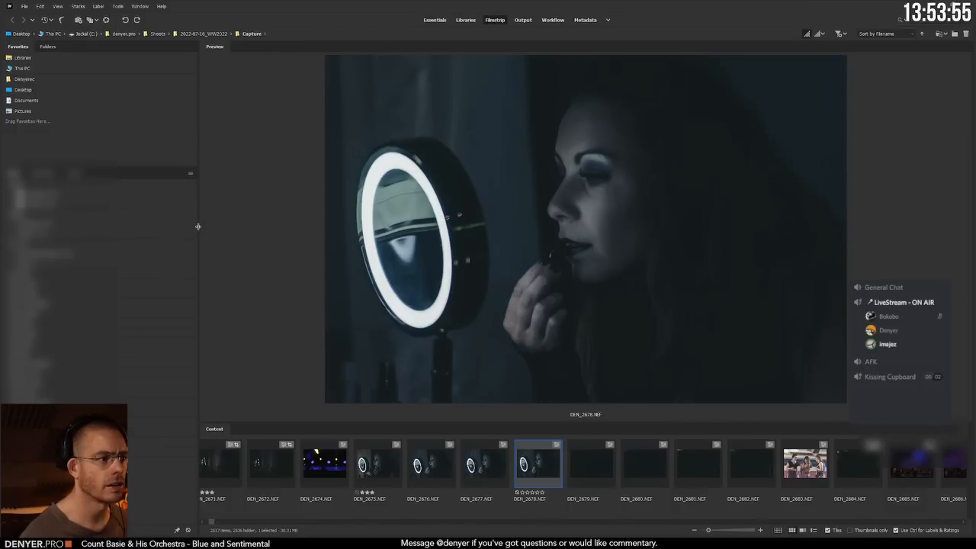
{"action": "left_click_drag", "start_coordinate": [198, 226], "coordinate": [109, 226]}
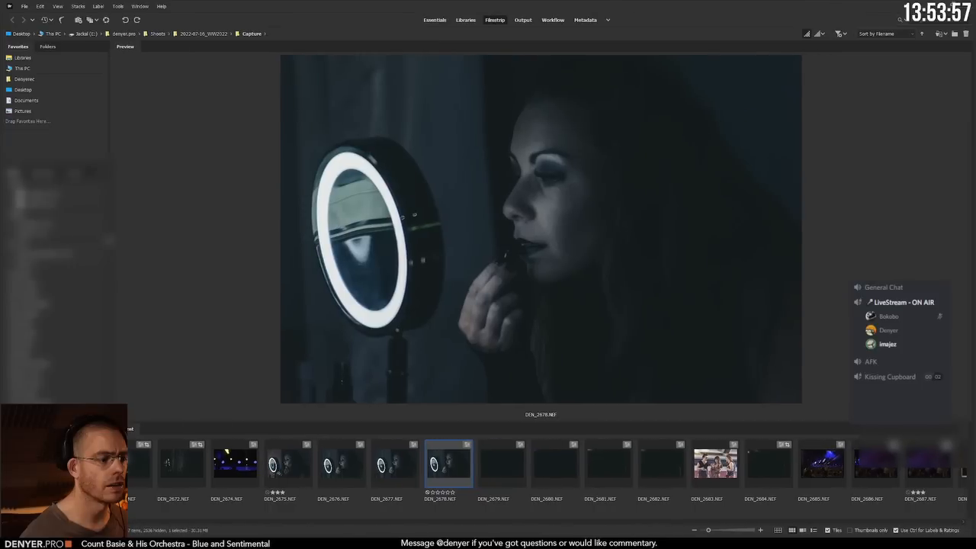
{"action": "left_click", "coordinate": [58, 6]}
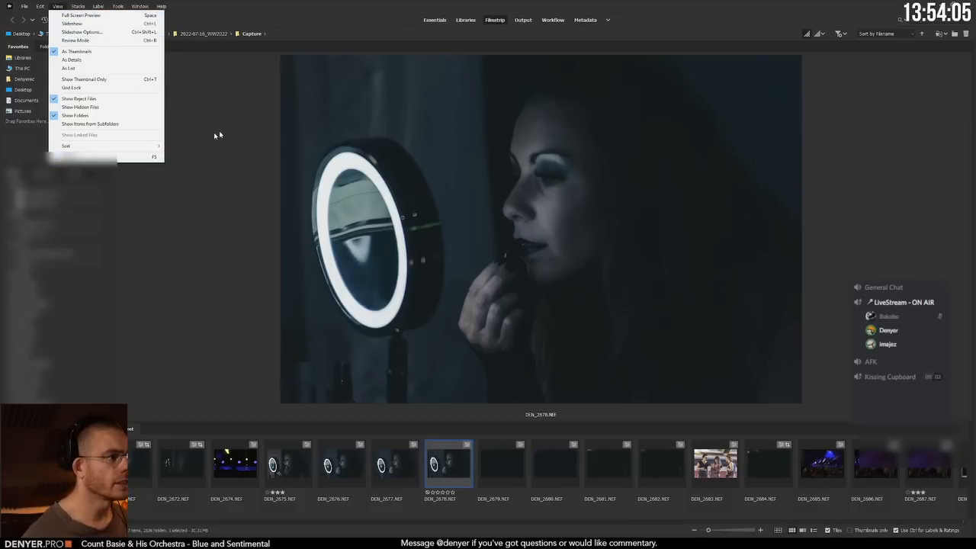
{"action": "left_click", "coordinate": [284, 3]}
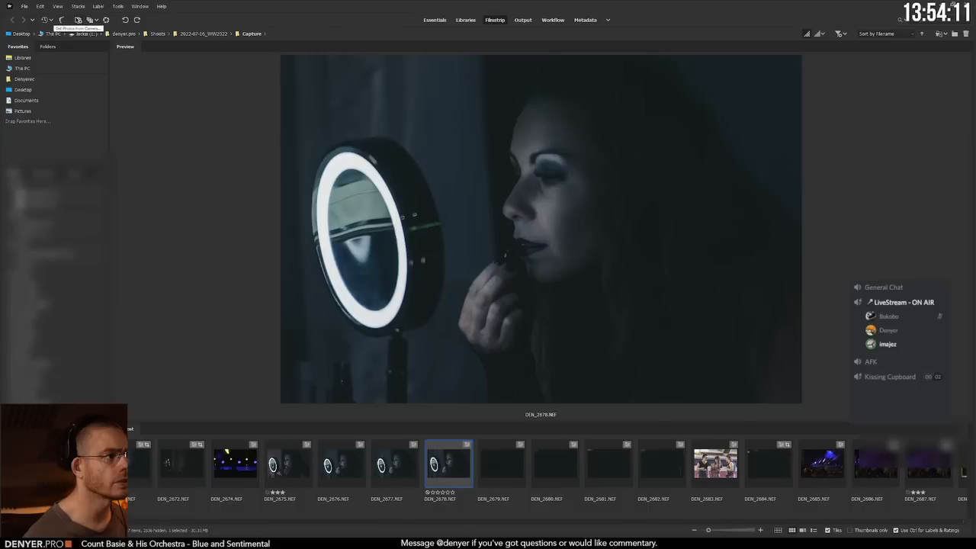
Step: Inspect DEN_2678.NEF at 100% with the loupe over the face and the mirror, reopening it at the mirror ring
{"action": "left_click", "coordinate": [534, 234]}
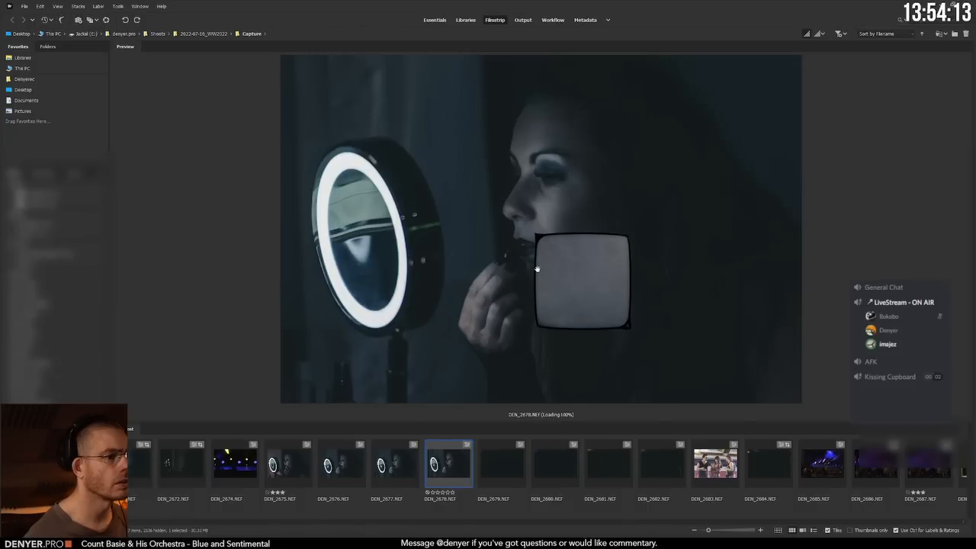
{"action": "left_click_drag", "start_coordinate": [536, 234], "coordinate": [374, 231]}
{"action": "right_click", "coordinate": [473, 220]}
{"action": "key", "text": "Escape"}
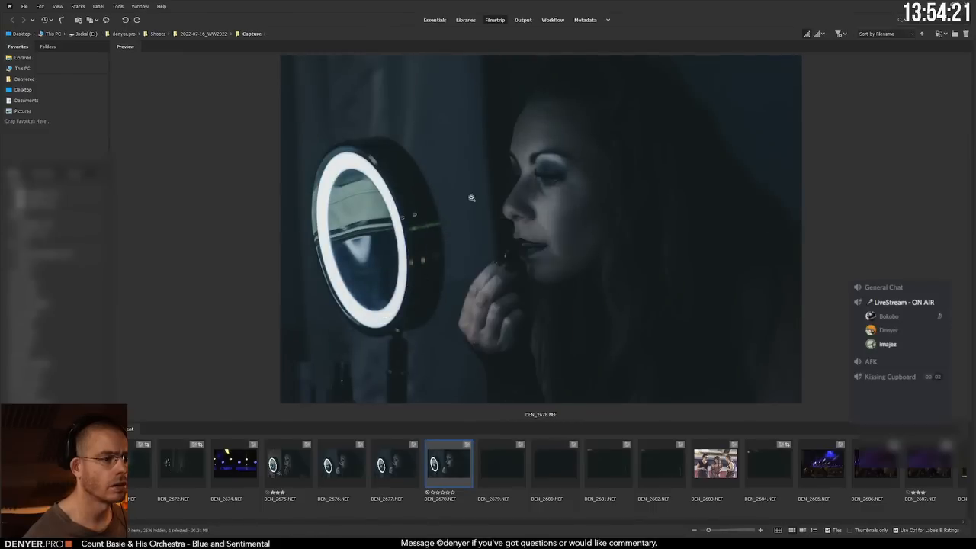
{"action": "left_click", "coordinate": [470, 197]}
{"action": "left_click_drag", "start_coordinate": [470, 198], "coordinate": [532, 185]}
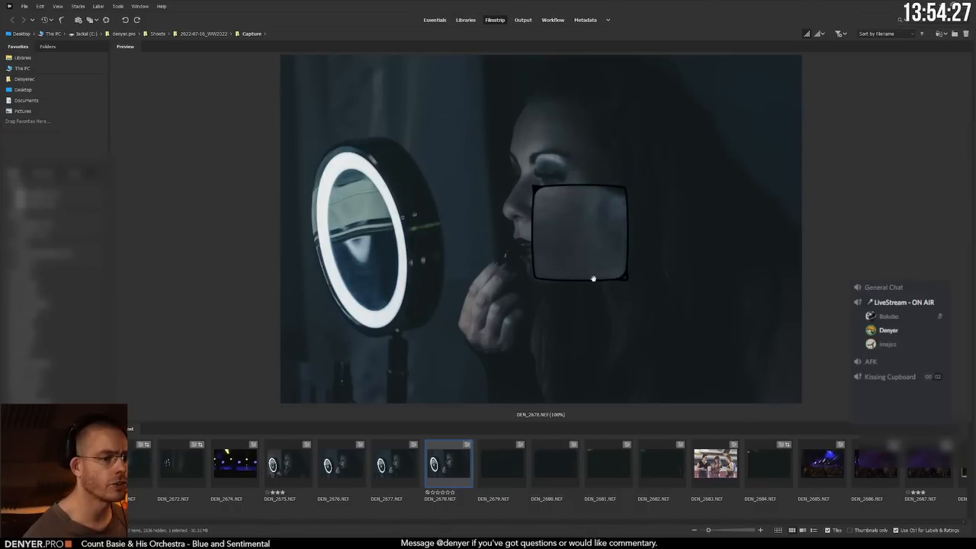
{"action": "right_click", "coordinate": [601, 251]}
{"action": "left_click_drag", "start_coordinate": [599, 227], "coordinate": [463, 254]}
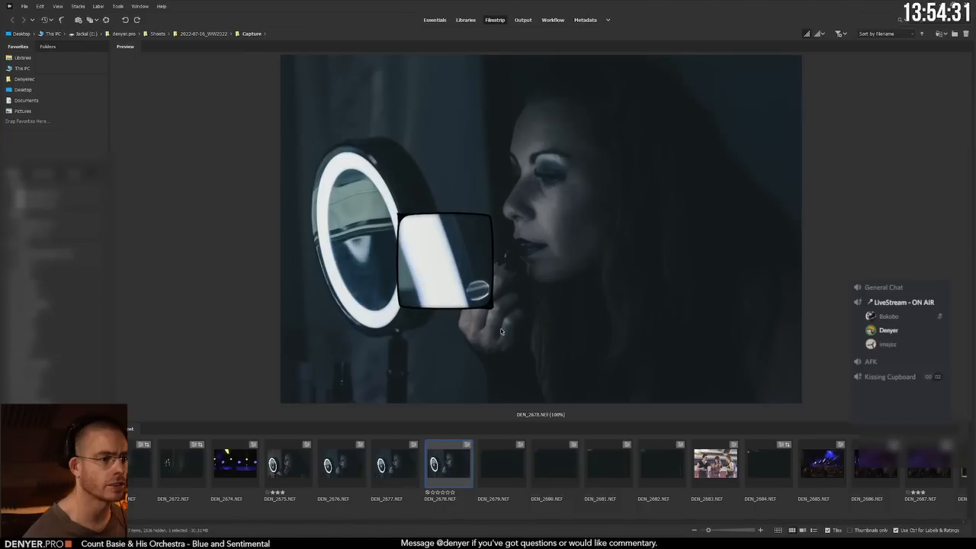
{"action": "left_click", "coordinate": [492, 306]}
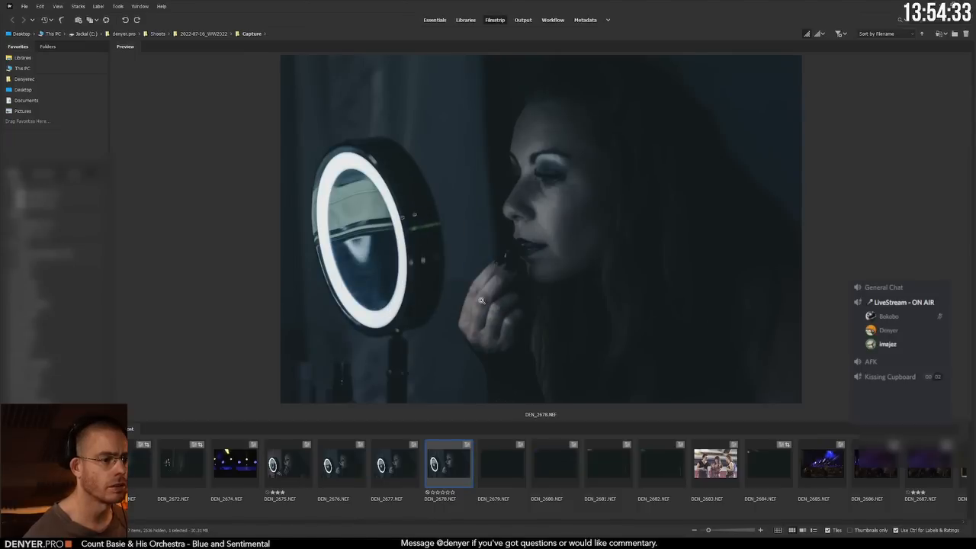
{"action": "left_click", "coordinate": [406, 257]}
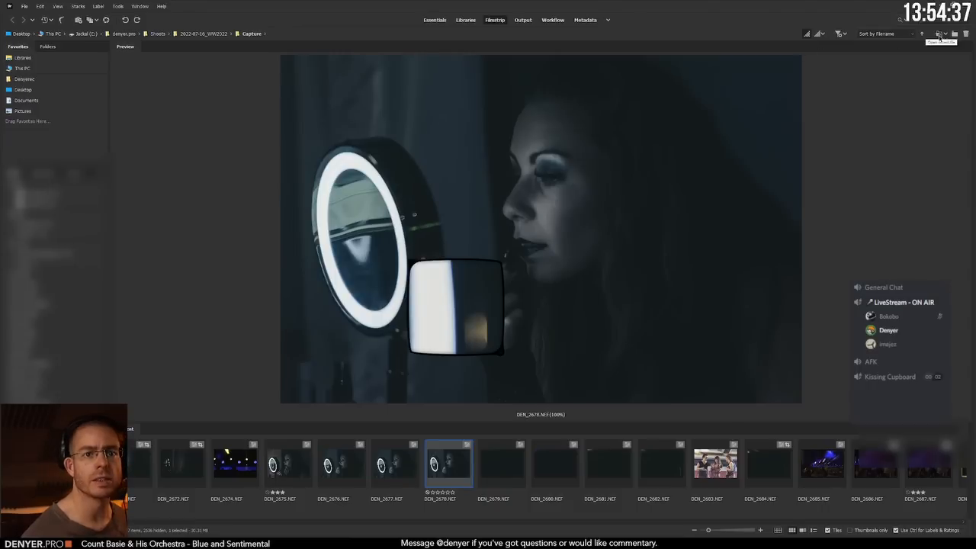
Step: Open the preferences and examine the Interface, Playback, Cache and Advanced settings for preview options
{"action": "left_click", "coordinate": [98, 7]}
{"action": "mouse_move", "coordinate": [52, 9]}
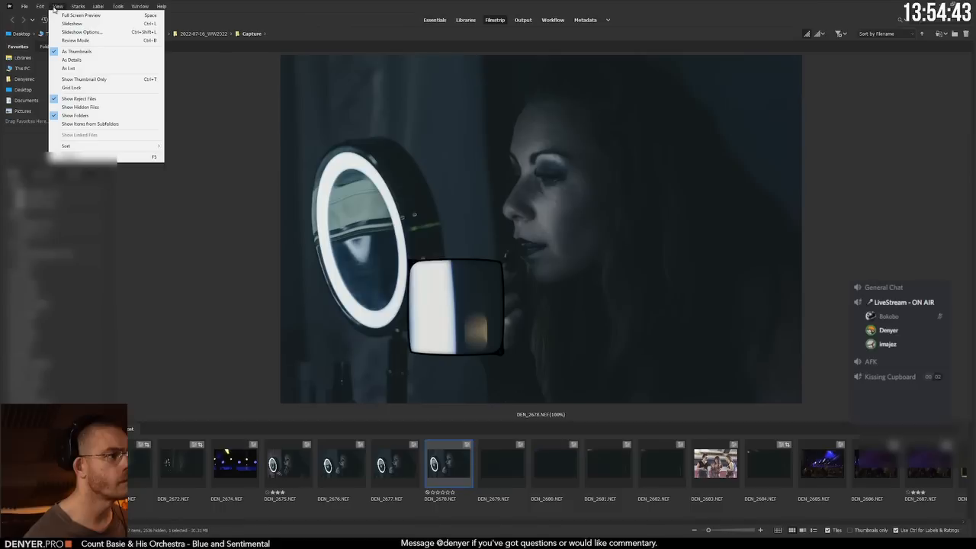
{"action": "mouse_move", "coordinate": [116, 7]}
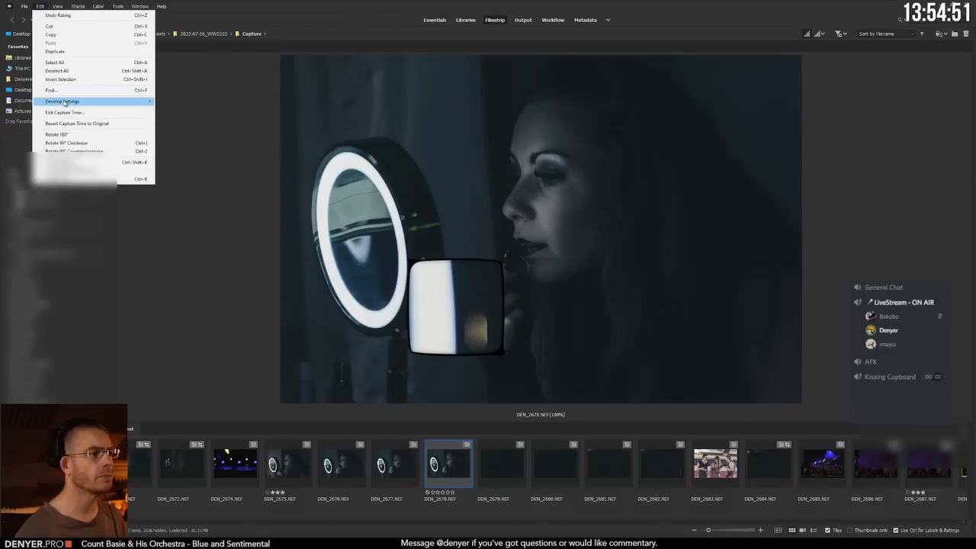
{"action": "mouse_move", "coordinate": [66, 103]}
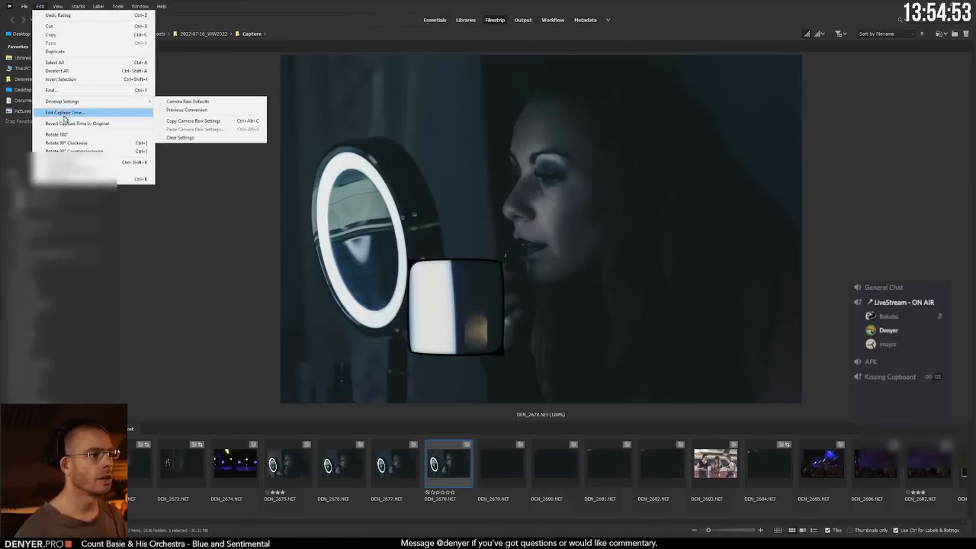
{"action": "left_click", "coordinate": [130, 180]}
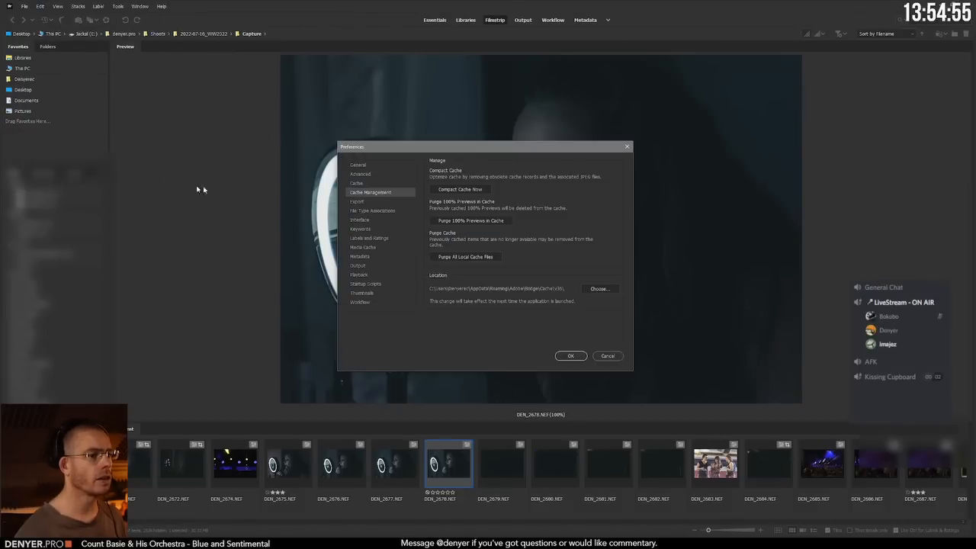
{"action": "left_click", "coordinate": [372, 218]}
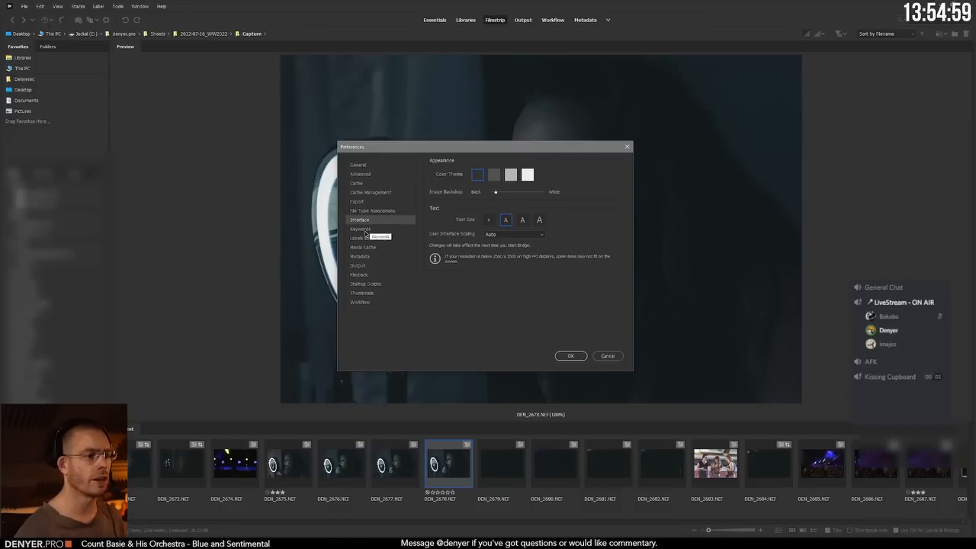
{"action": "left_click", "coordinate": [372, 274]}
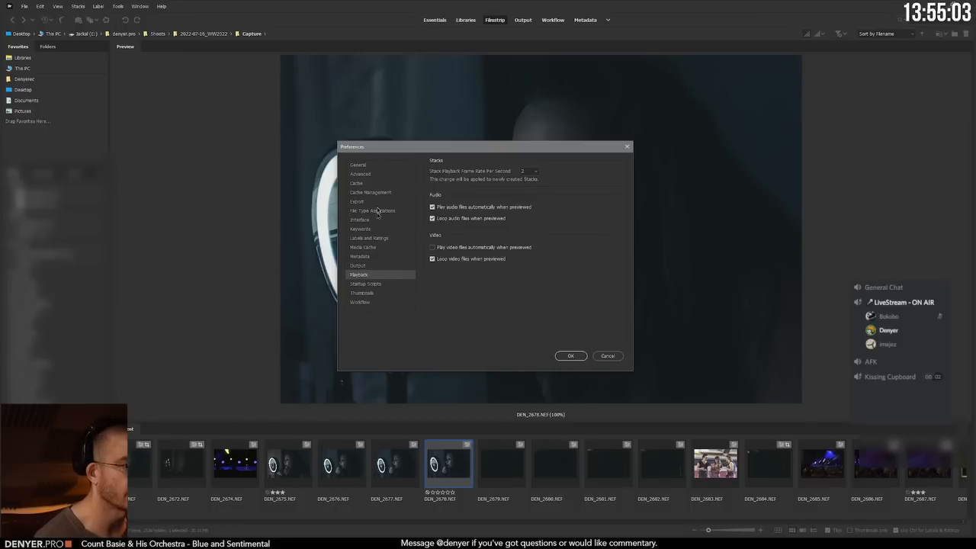
{"action": "left_click", "coordinate": [373, 183]}
{"action": "left_click", "coordinate": [372, 176]}
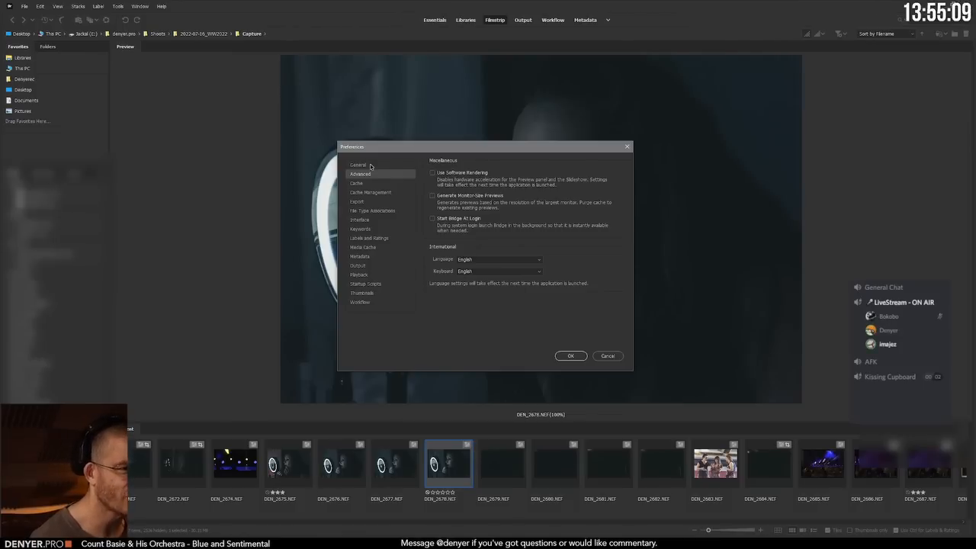
Step: Examine the General, File Type Associations, Labels and Ratings, Metadata and Media Cache settings, and close the preferences without saving
{"action": "left_click", "coordinate": [371, 166]}
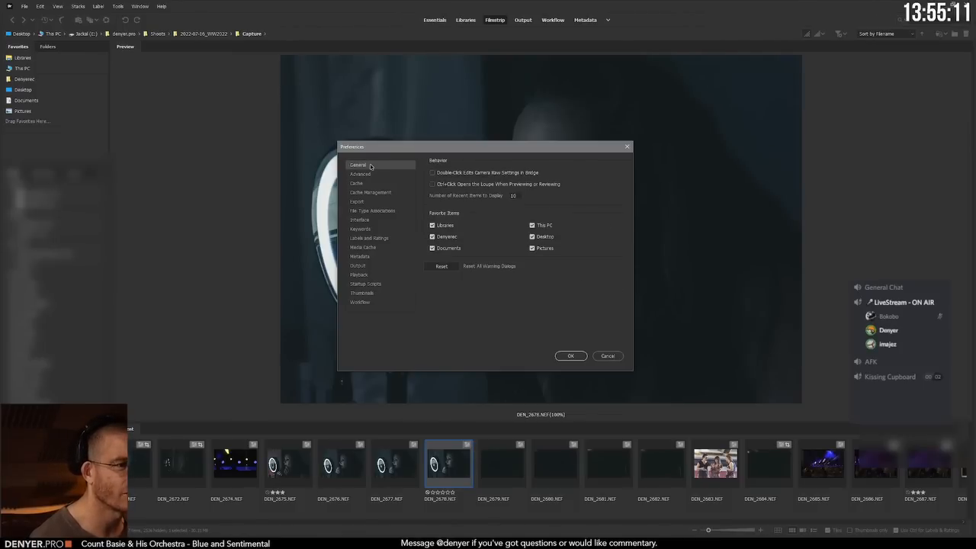
{"action": "left_click", "coordinate": [360, 210]}
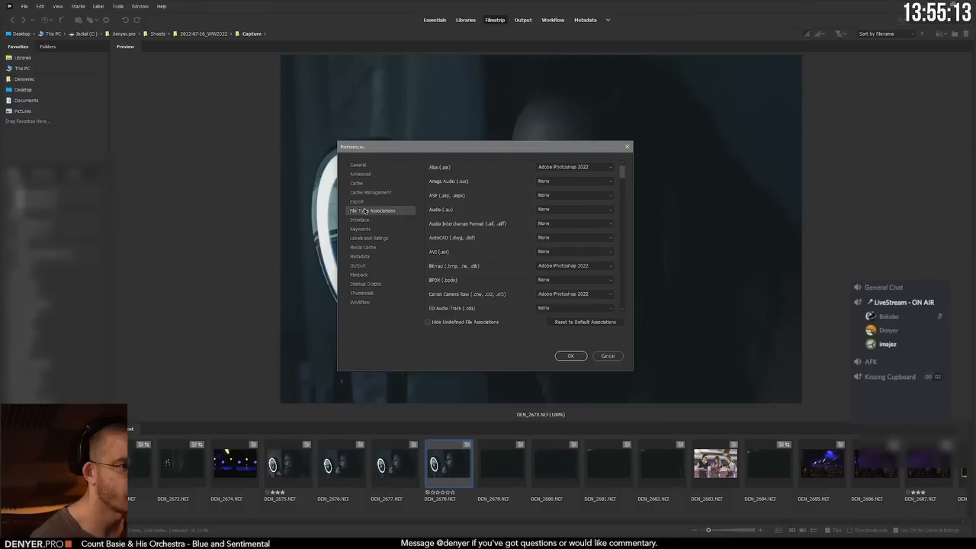
{"action": "left_click", "coordinate": [359, 205]}
{"action": "left_click", "coordinate": [359, 219]}
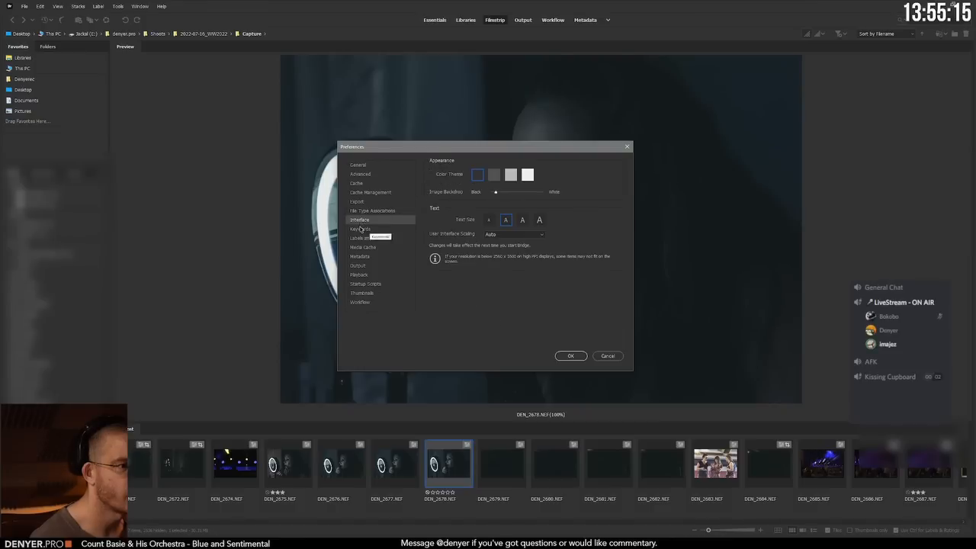
{"action": "left_click", "coordinate": [360, 229]}
{"action": "left_click", "coordinate": [362, 238]}
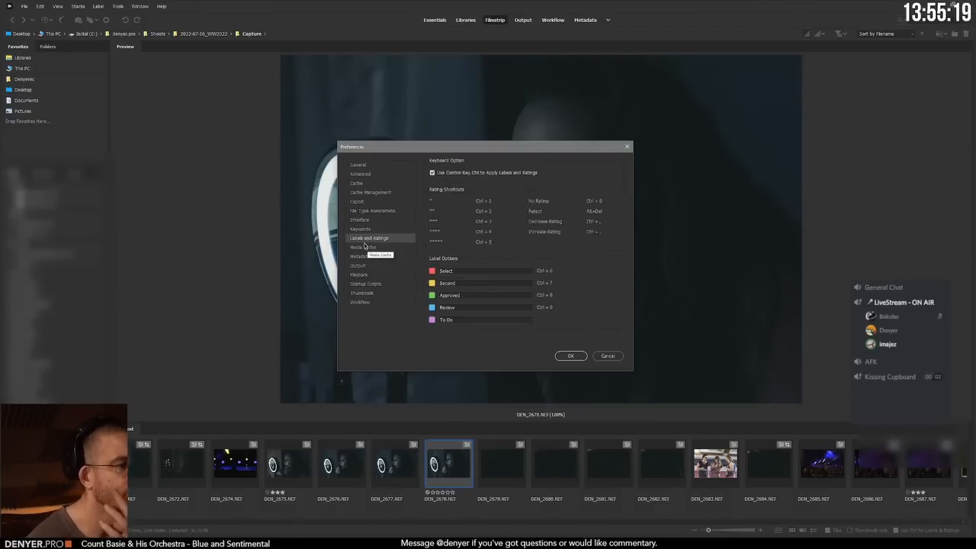
{"action": "left_click", "coordinate": [365, 247]}
{"action": "left_click", "coordinate": [366, 256]}
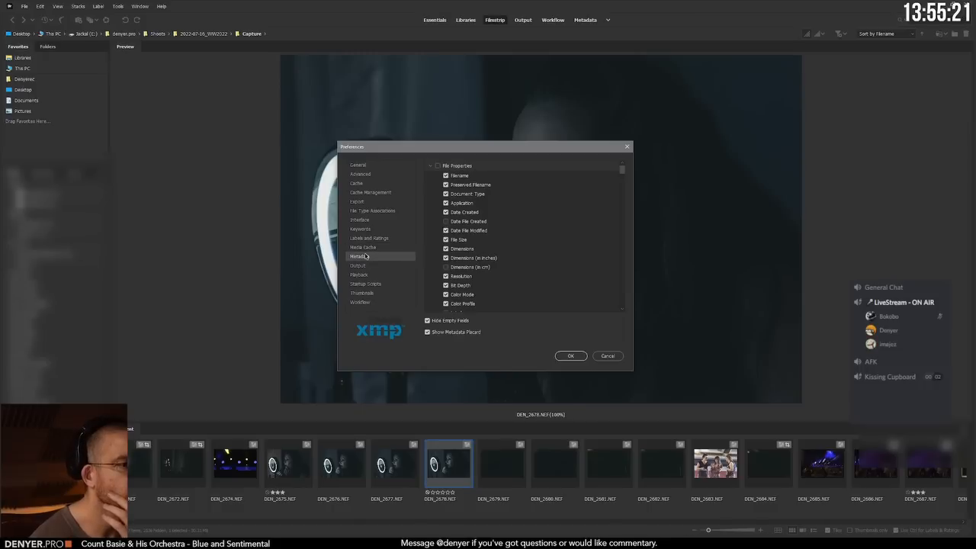
{"action": "left_click", "coordinate": [363, 248]}
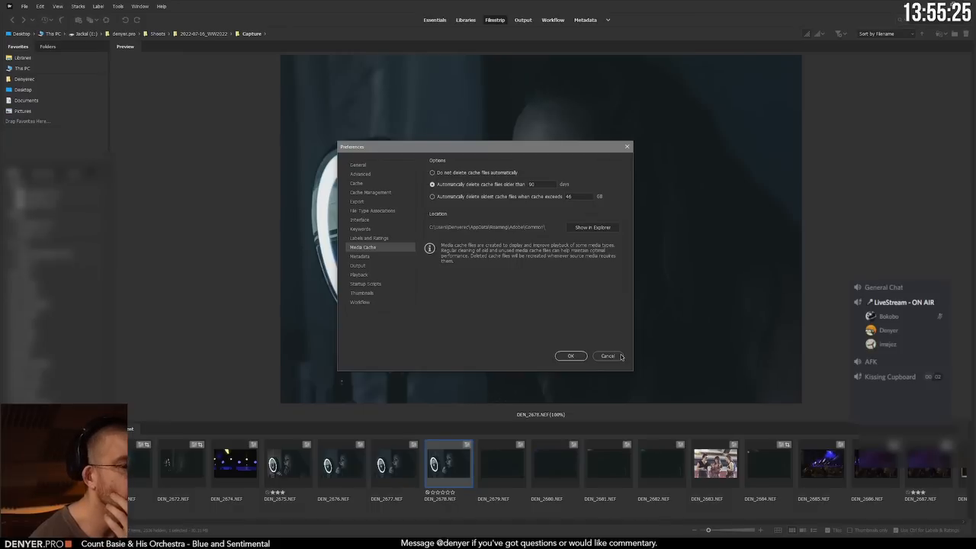
{"action": "left_click", "coordinate": [358, 265]}
{"action": "left_click", "coordinate": [607, 356]}
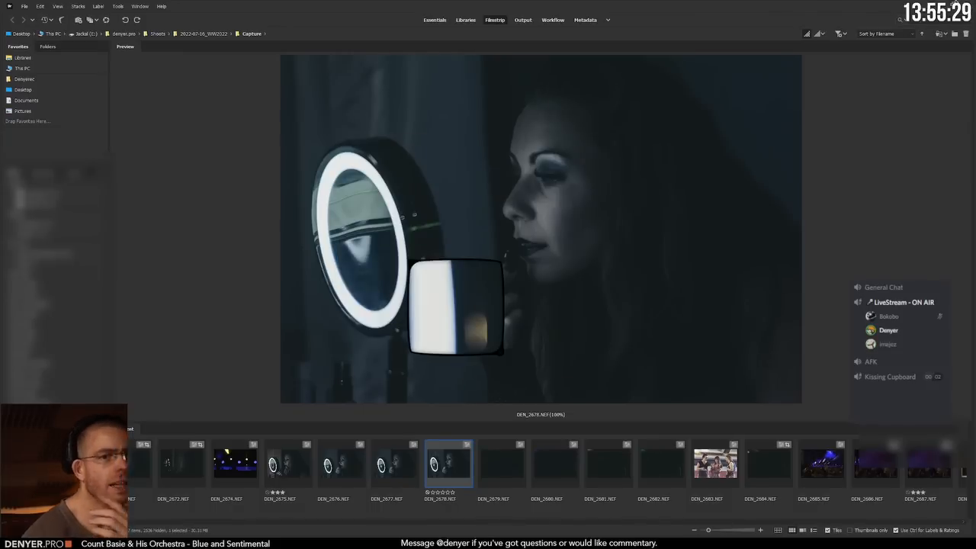
Step: Switch to Lightroom Classic and select the first photo in the Library grid
{"action": "key", "text": "alt+Tab"}
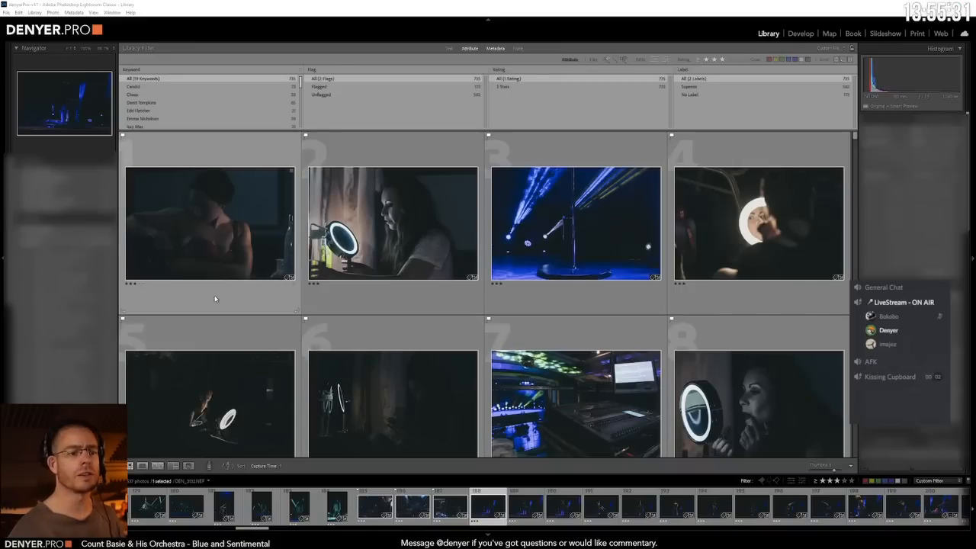
{"action": "left_click", "coordinate": [199, 205]}
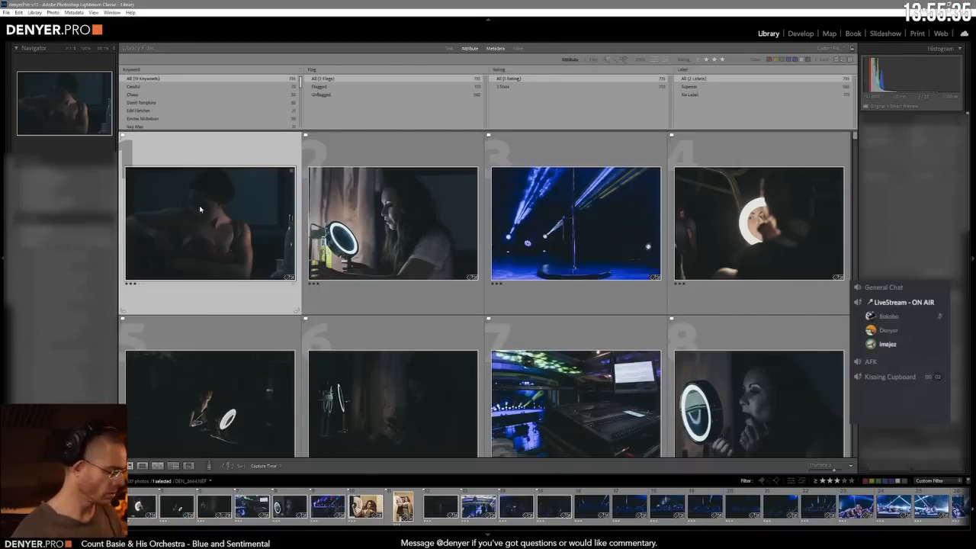
Step: Open the first photo in the Develop module and advance through the shoot to DEN_2668.NEF
{"action": "key", "text": "d"}
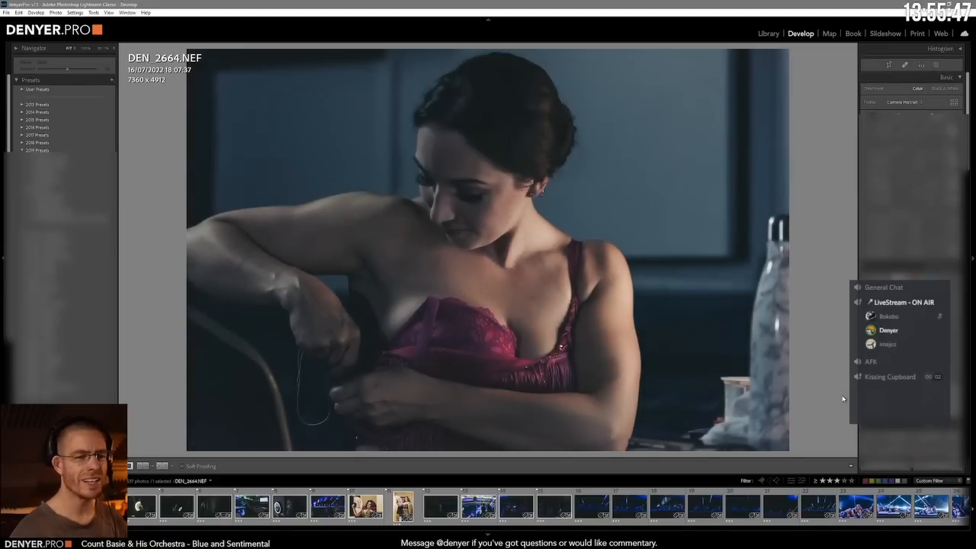
{"action": "key", "text": "Right"}
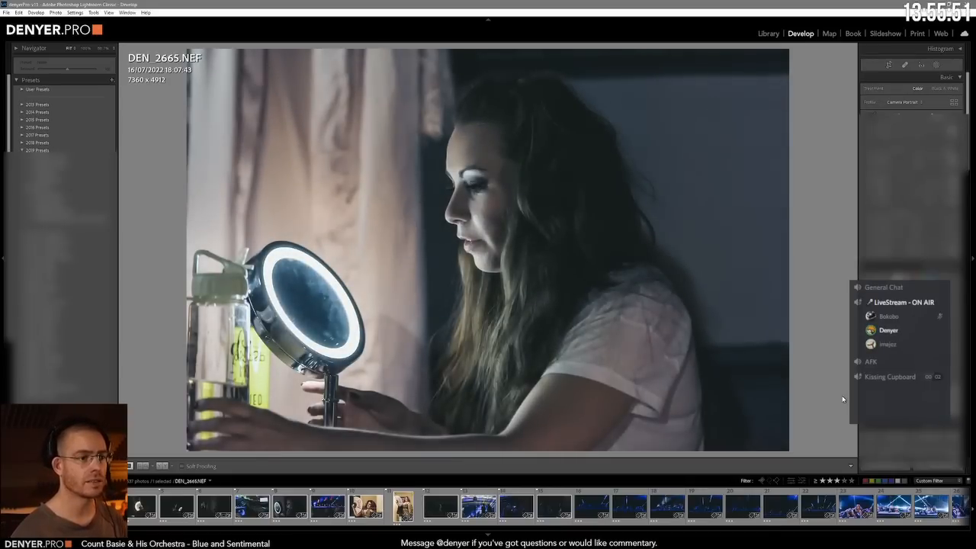
{"action": "key", "text": "Right"}
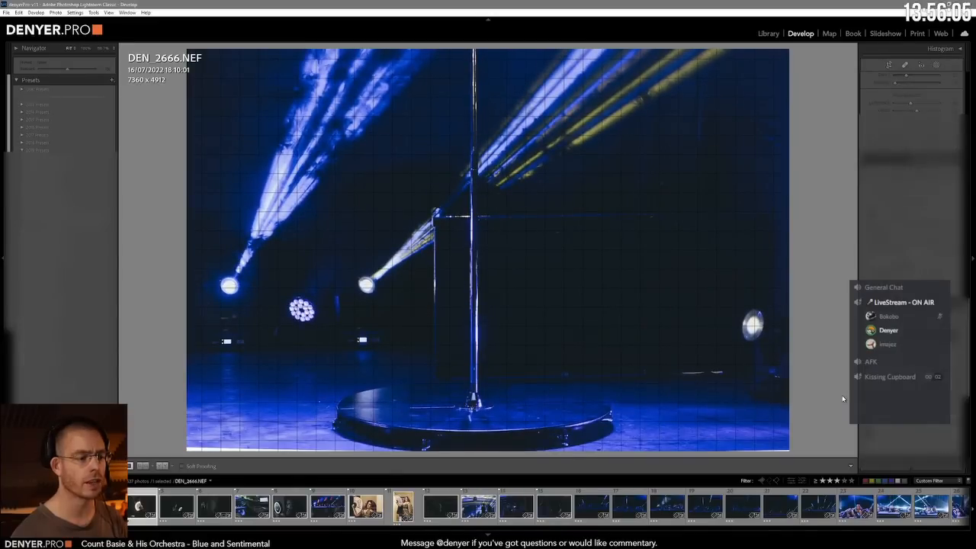
{"action": "key", "text": "Right"}
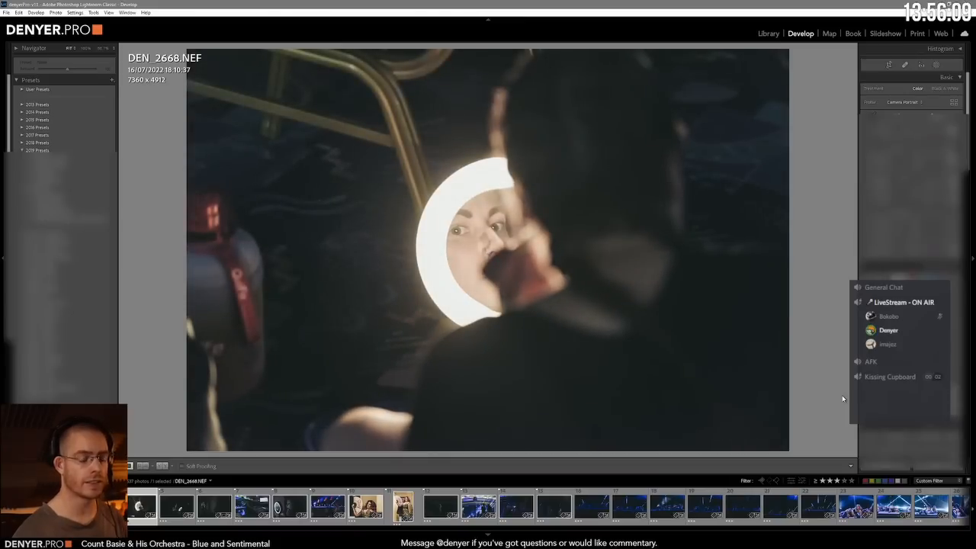
Step: Undo the latest adjustments to DEN_2668.NEF, the mirror ring photo
{"action": "key", "text": "ctrl+z"}
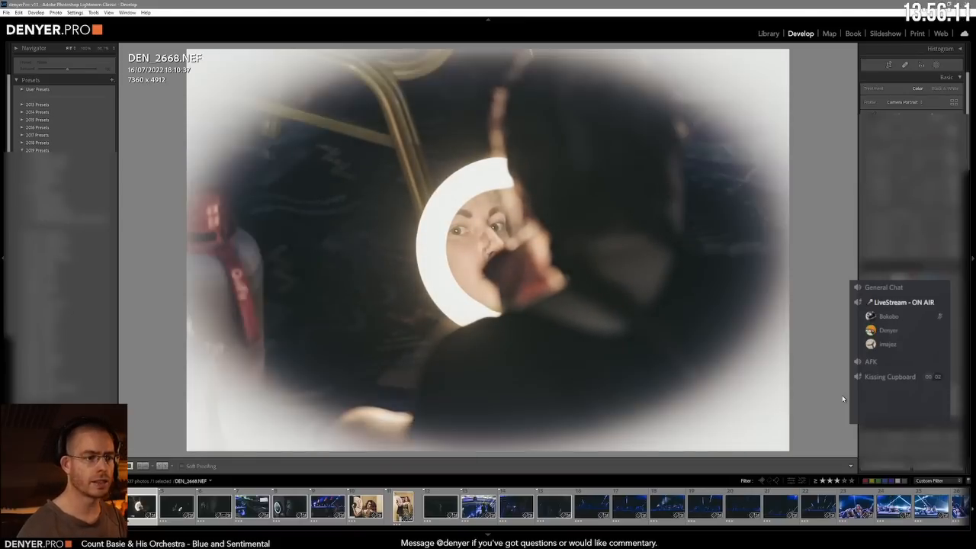
{"action": "key", "text": "ctrl+z"}
{"action": "key", "text": "ctrl+z"}
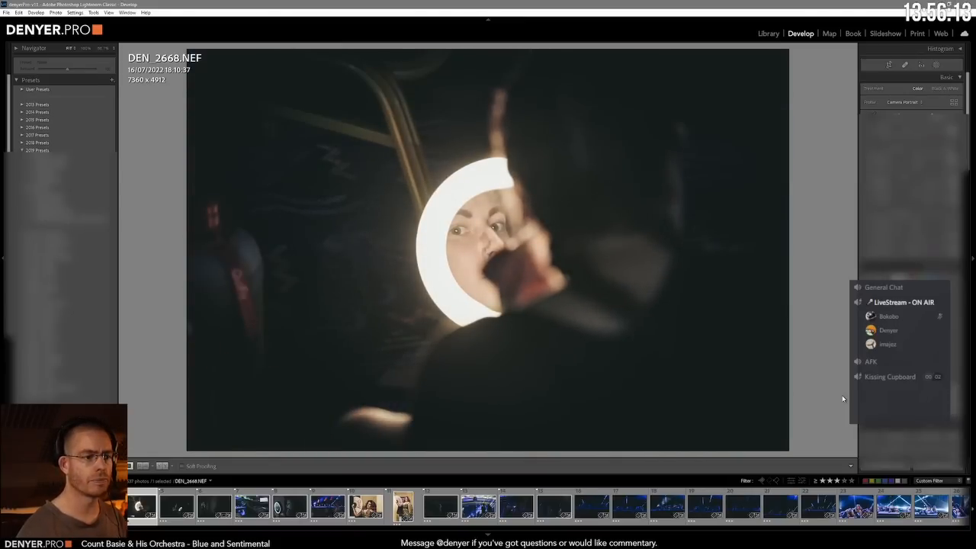
Step: Advance through the photos to DEN_2689.NEF, then go to its Lens Corrections settings and back to Basic
{"action": "key", "text": "Right"}
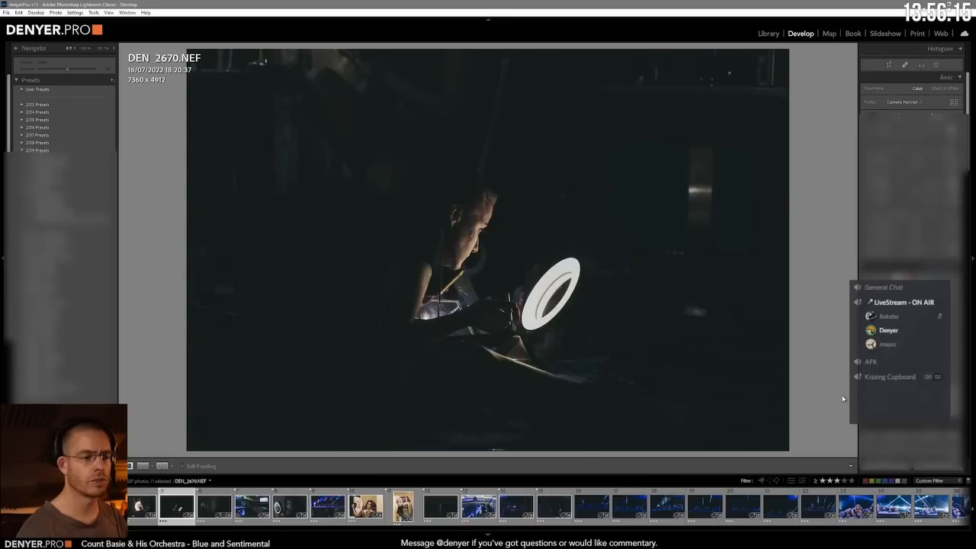
{"action": "key", "text": "Right"}
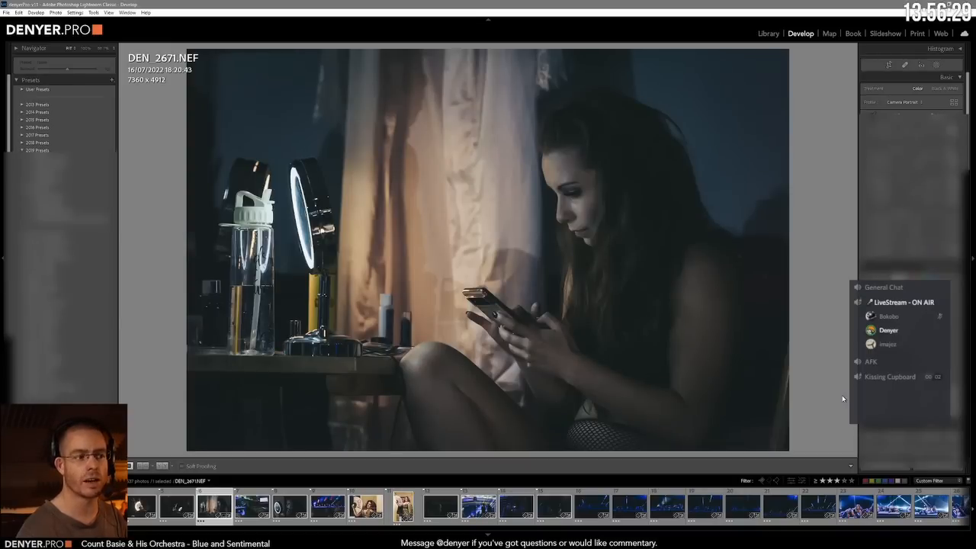
{"action": "key", "text": "Right"}
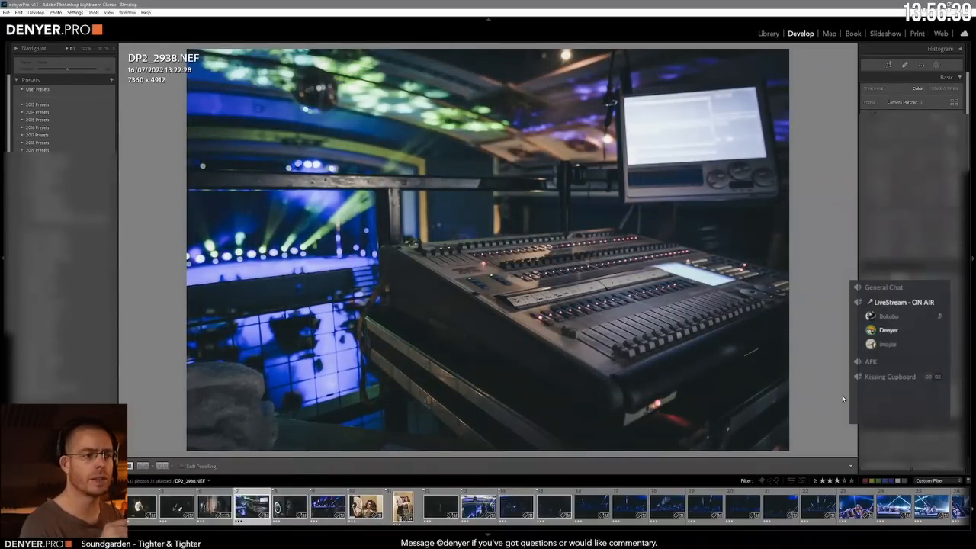
{"action": "key", "text": "Right"}
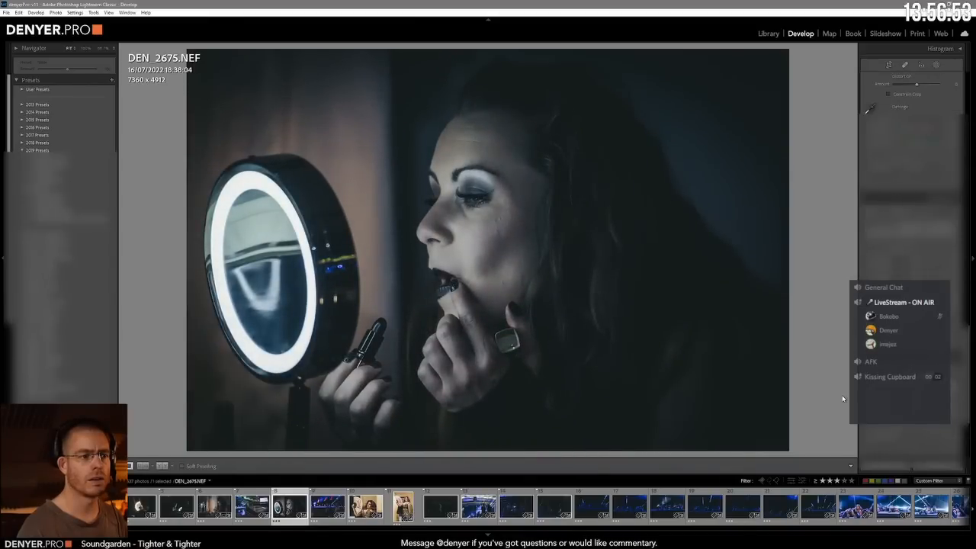
{"action": "key", "text": "Right"}
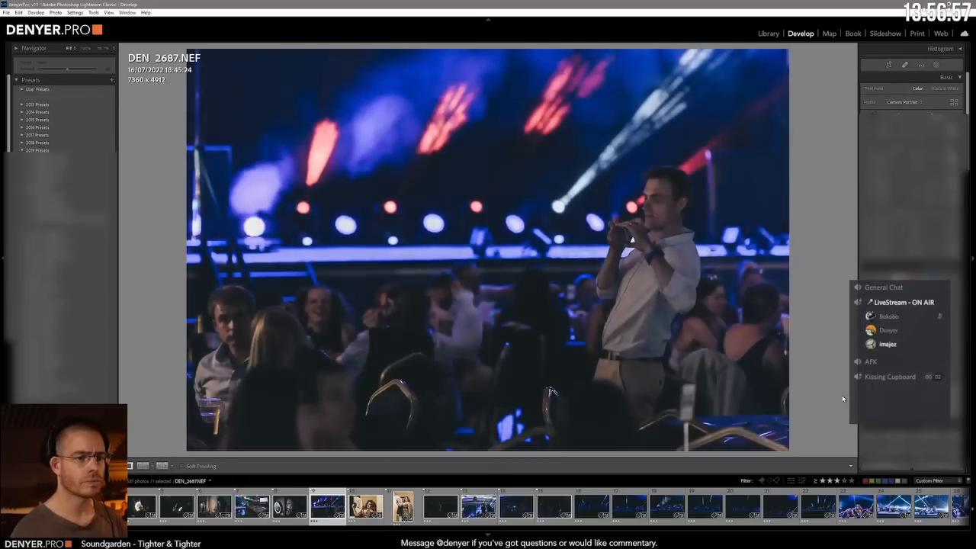
{"action": "key", "text": "Right"}
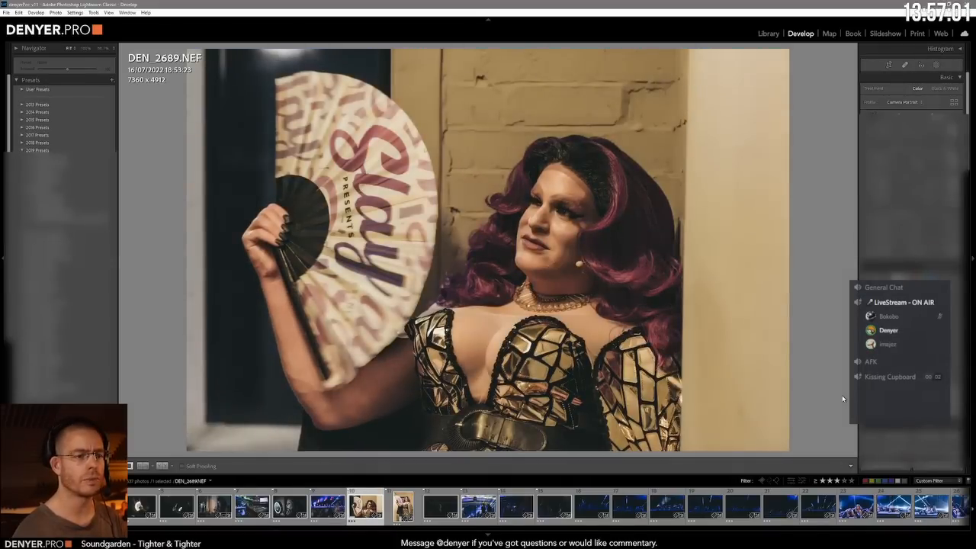
{"action": "key", "text": "ctrl+6"}
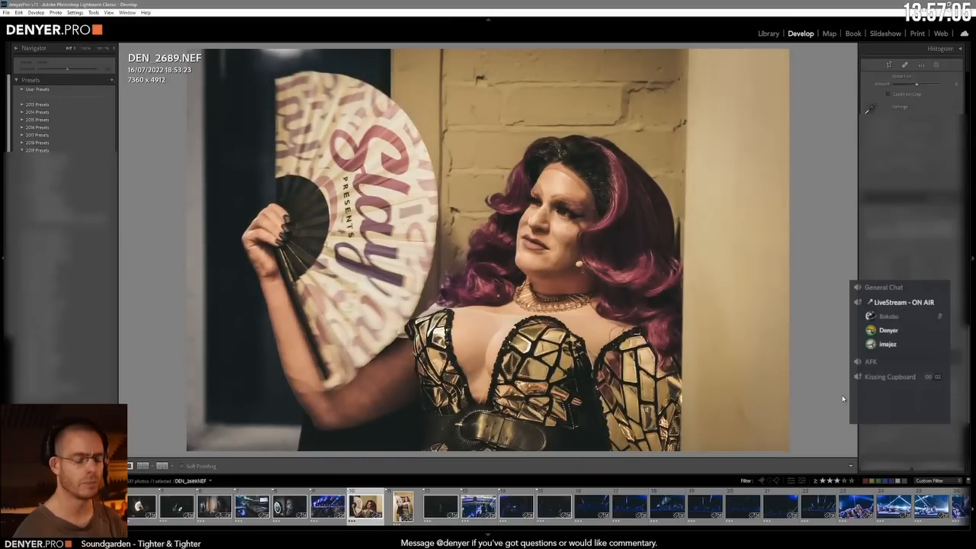
{"action": "key", "text": "ctrl+1"}
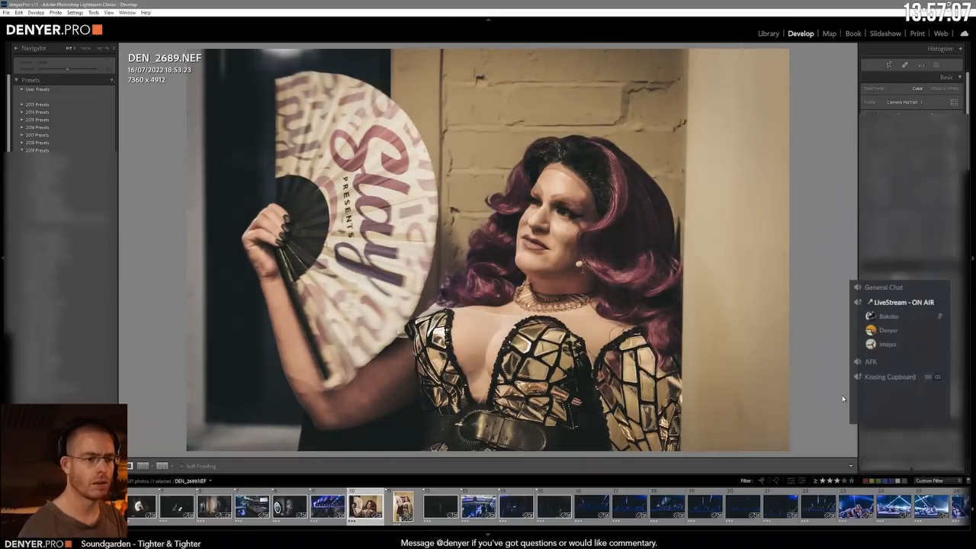
Step: Advance to DEN_2692.NEF, check its crop frame and convert the photo to black and white
{"action": "key", "text": "Right"}
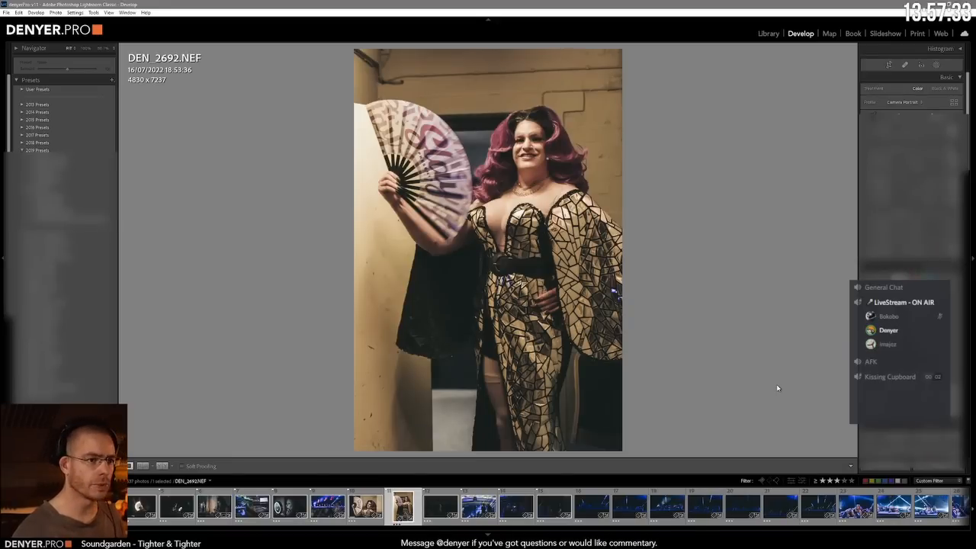
{"action": "key", "text": "r"}
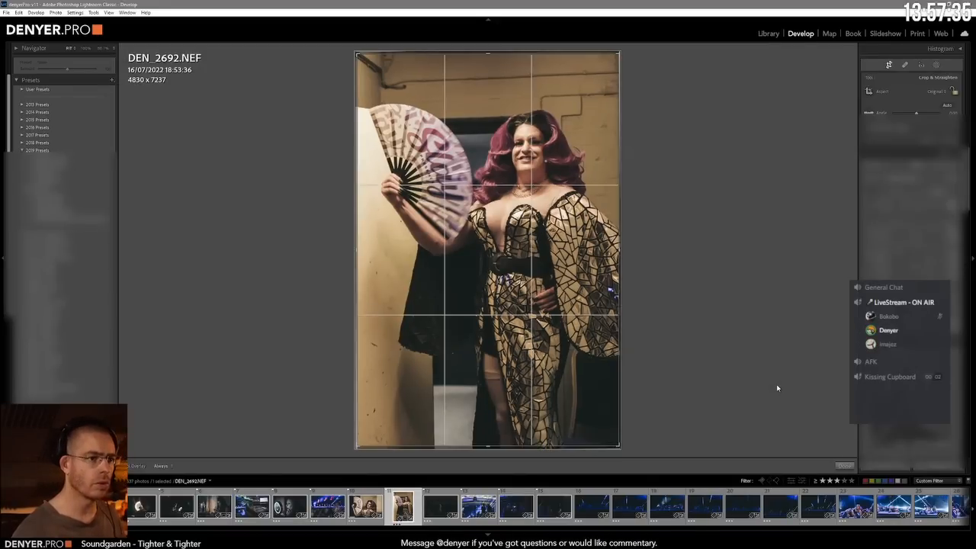
{"action": "key", "text": "r"}
{"action": "key", "text": "u"}
{"action": "key", "text": "v"}
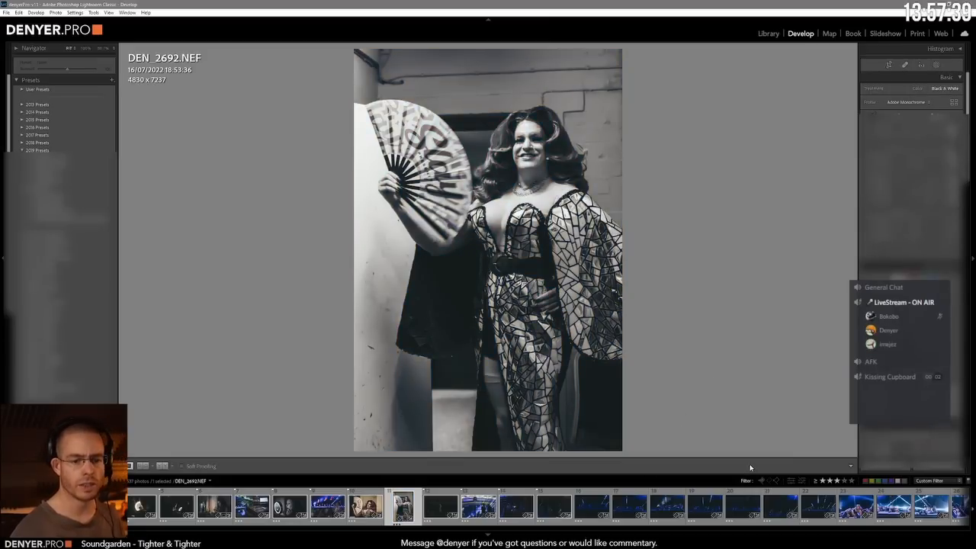
Step: Open photo 12, DEN_2695.NEF, from the Library grid in Develop and copy only its Lens Corrections and Transform settings
{"action": "key", "text": "g"}
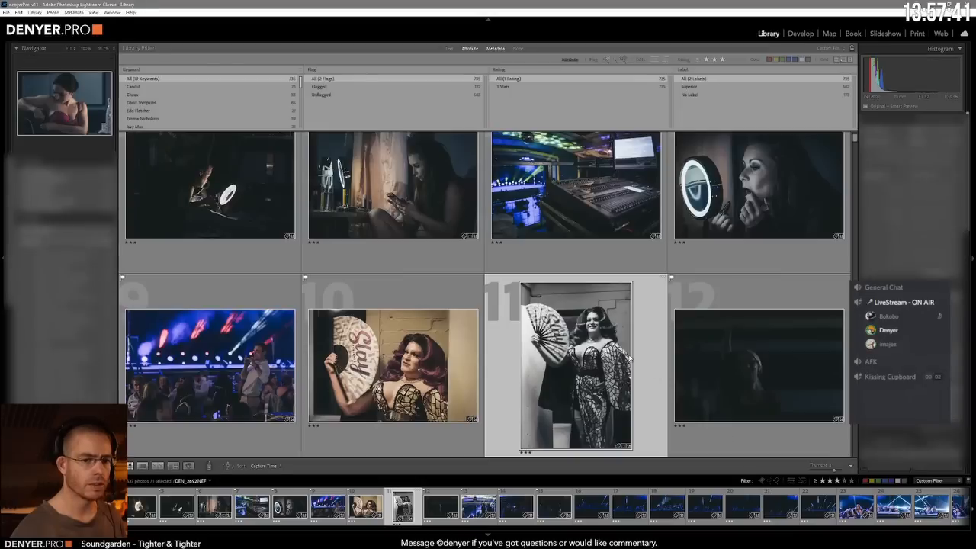
{"action": "left_click", "coordinate": [735, 367]}
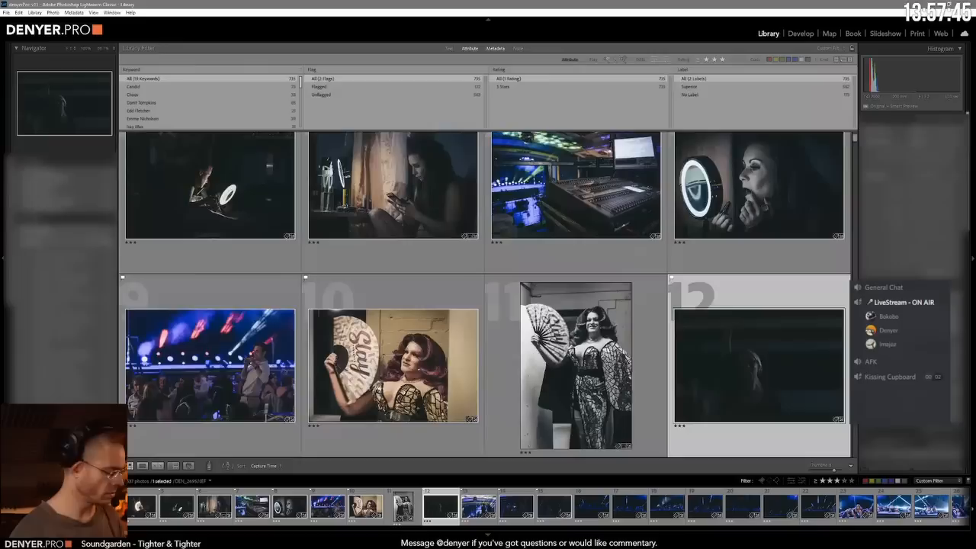
{"action": "key", "text": "d"}
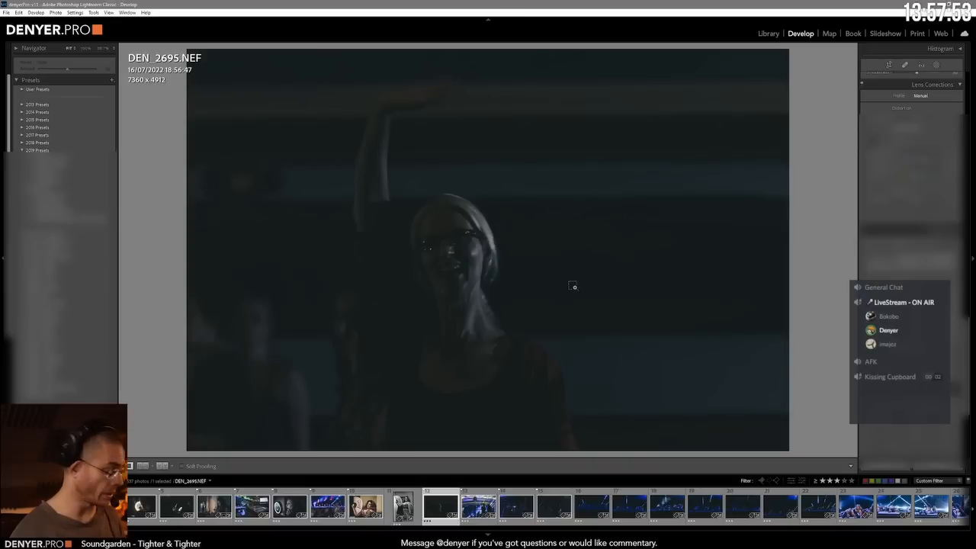
{"action": "key", "text": "ctrl+shift+c"}
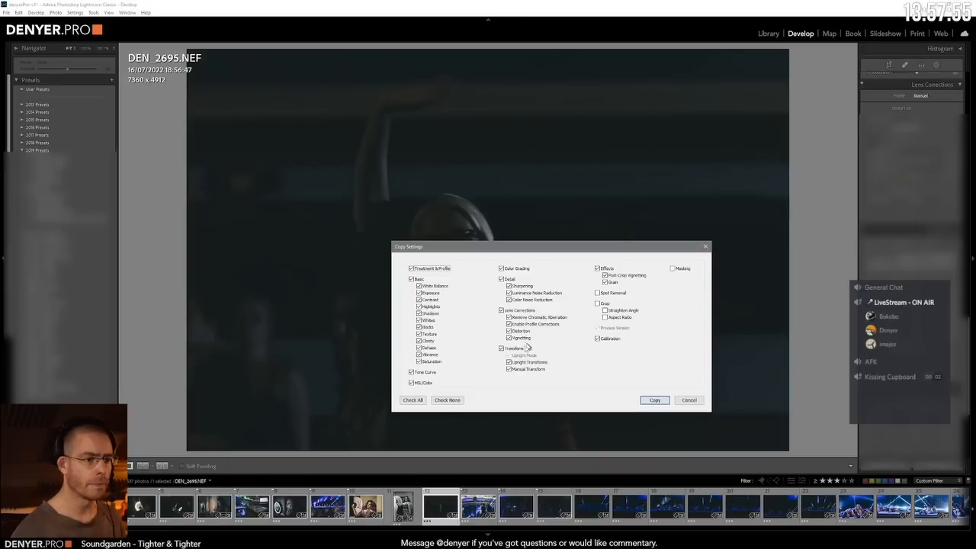
{"action": "left_click", "coordinate": [448, 402]}
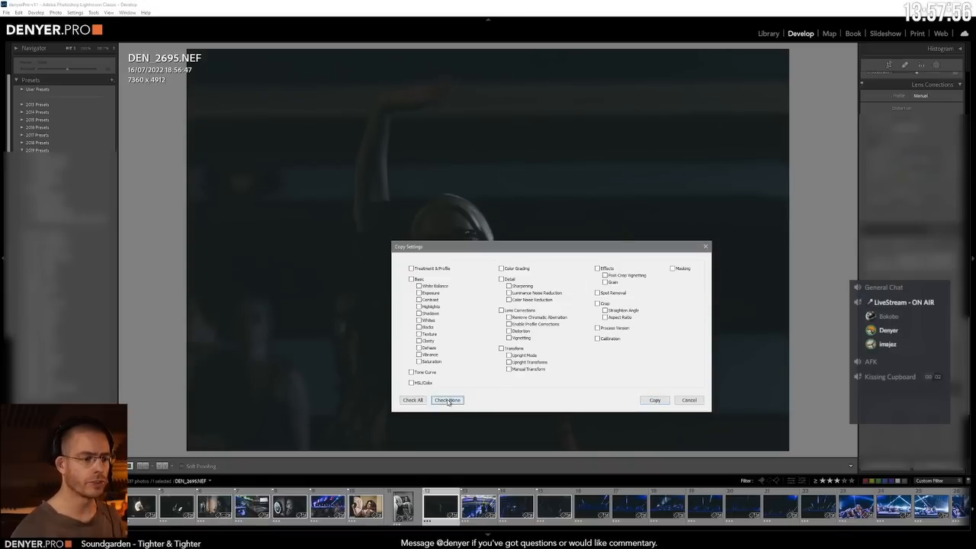
{"action": "left_click", "coordinate": [522, 348]}
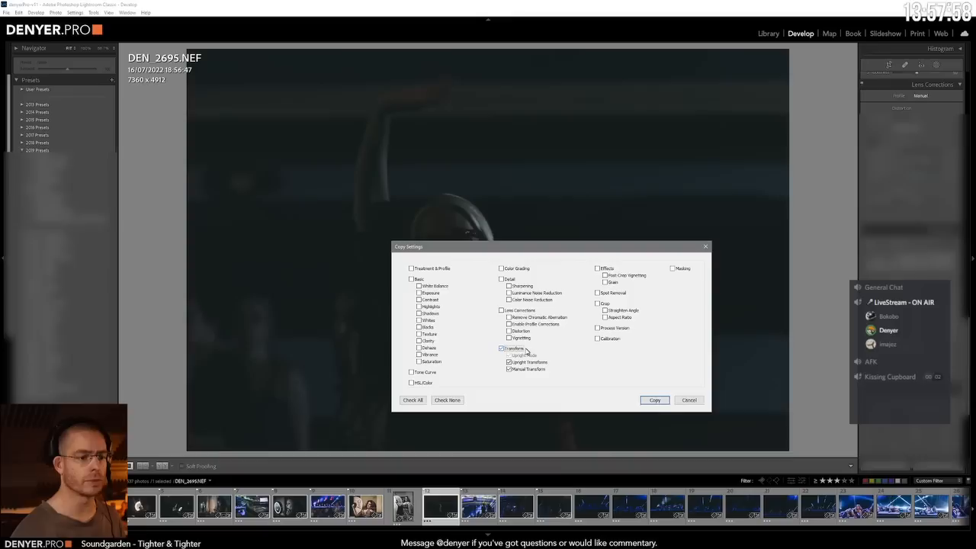
{"action": "left_click", "coordinate": [523, 311]}
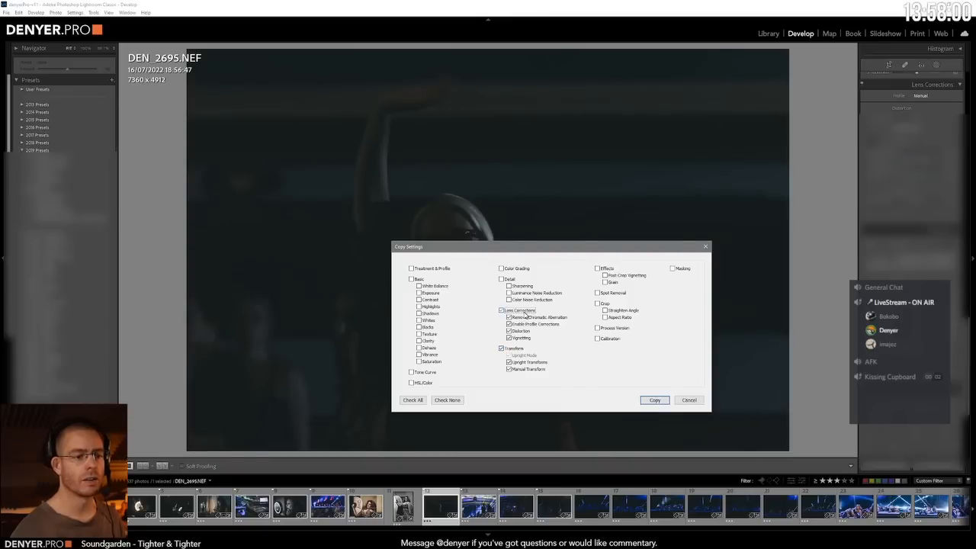
{"action": "left_click", "coordinate": [655, 400]}
Step: Paste the copied settings onto all photos from the 13th to the last in the Library grid, and clear the selection
{"action": "key", "text": "g"}
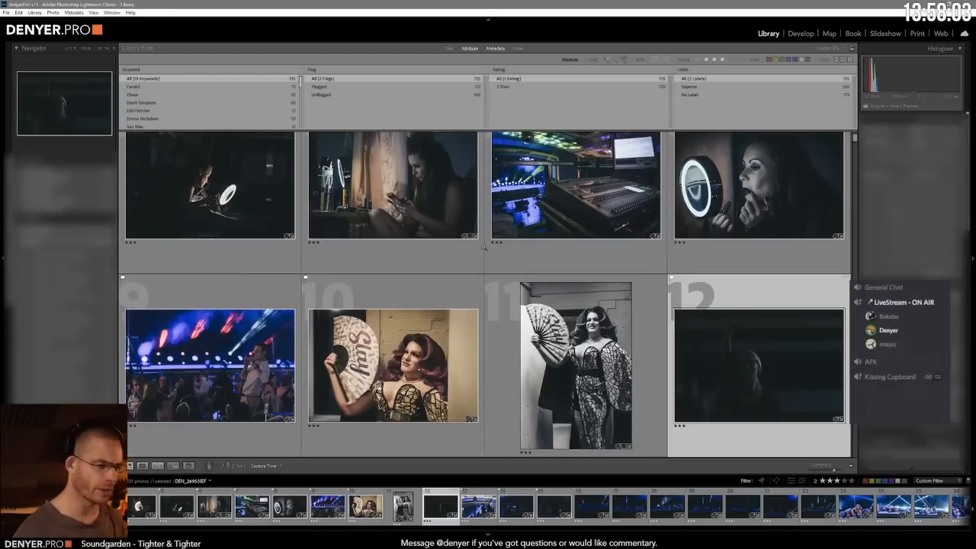
{"action": "scroll", "coordinate": [483, 248], "scroll_direction": "down", "scroll_amount": 3}
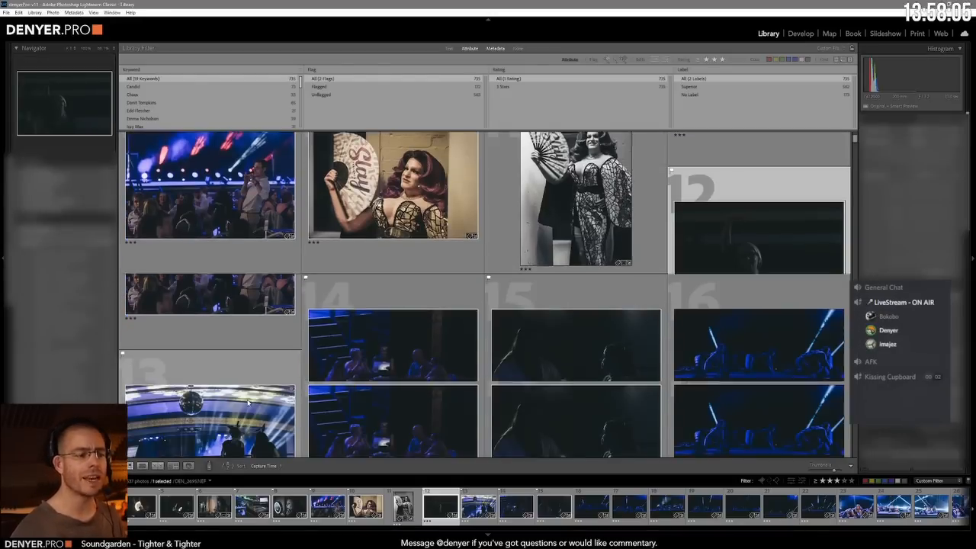
{"action": "left_click", "coordinate": [248, 402]}
{"action": "left_click_drag", "start_coordinate": [854, 142], "coordinate": [854, 454]}
{"action": "left_click", "coordinate": [585, 416], "text": "shift"}
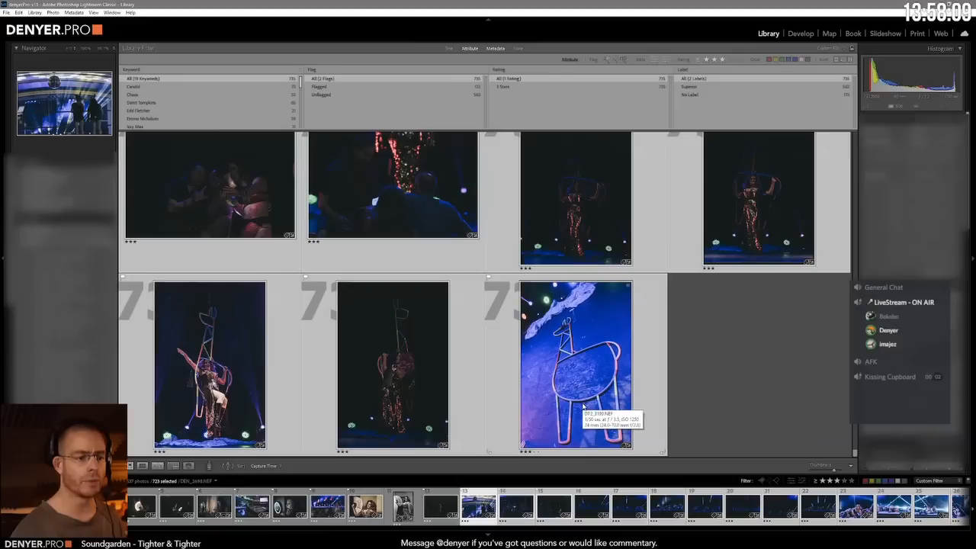
{"action": "key", "text": "ctrl+shift+v"}
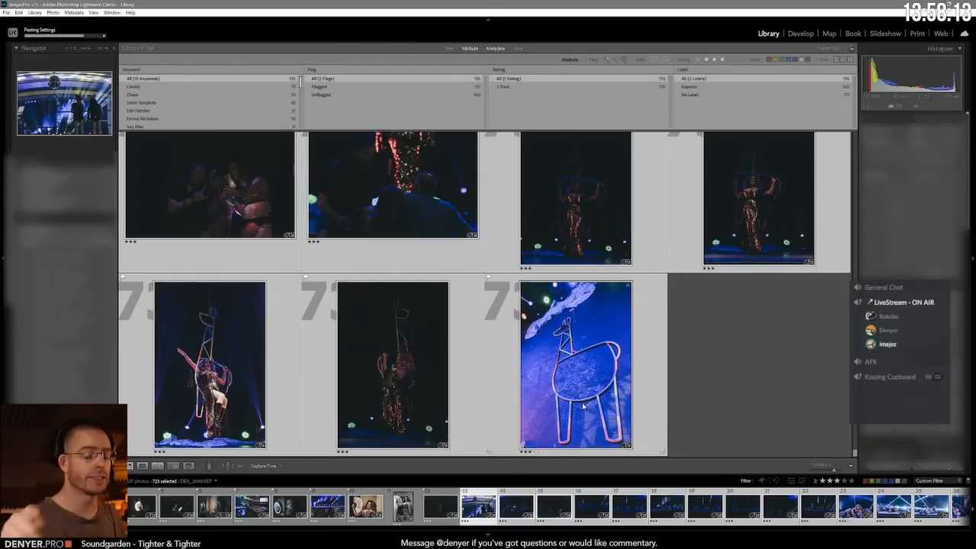
{"action": "left_click", "coordinate": [689, 382]}
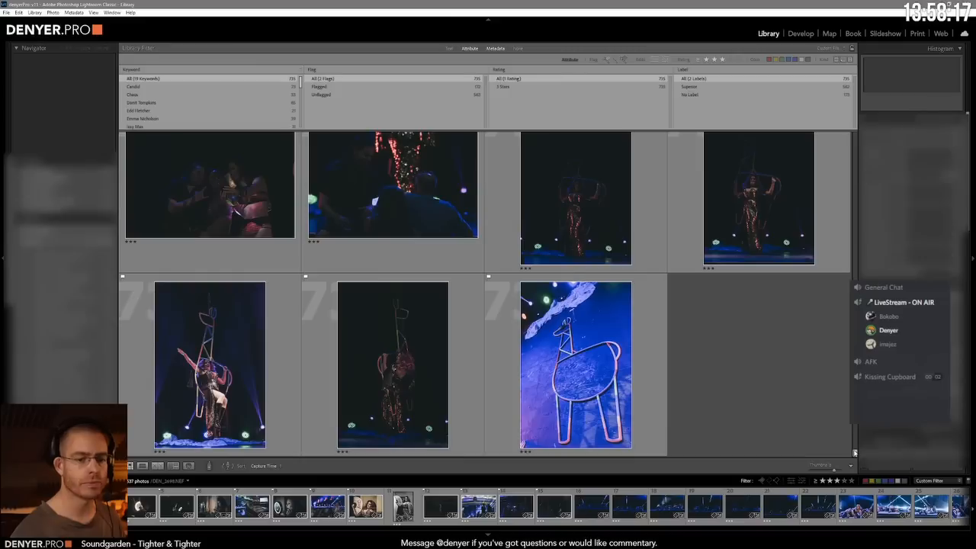
Step: Reopen DEN_2695.NEF, the waving woman, in Develop and convert it to black and white
{"action": "left_click_drag", "start_coordinate": [855, 454], "coordinate": [856, 134]}
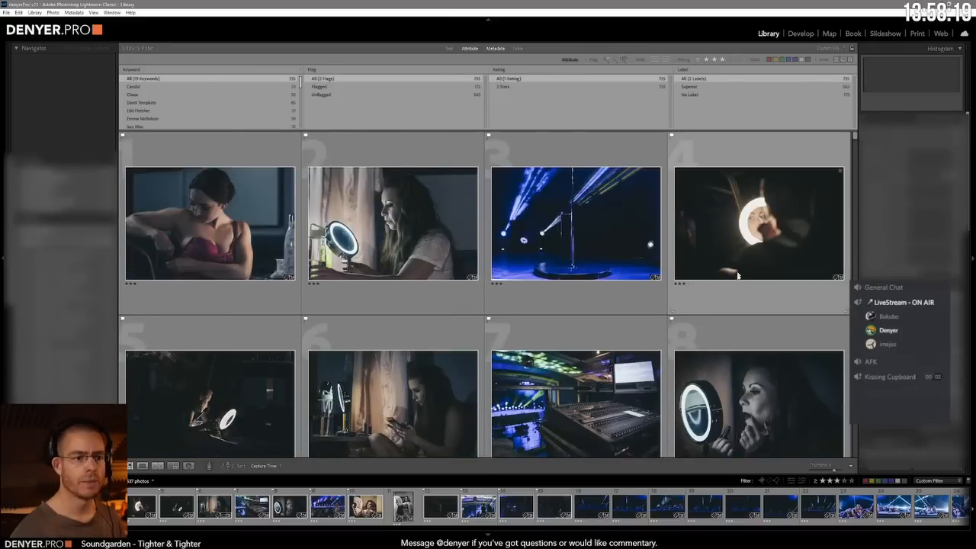
{"action": "scroll", "coordinate": [738, 276], "scroll_direction": "down", "scroll_amount": 5}
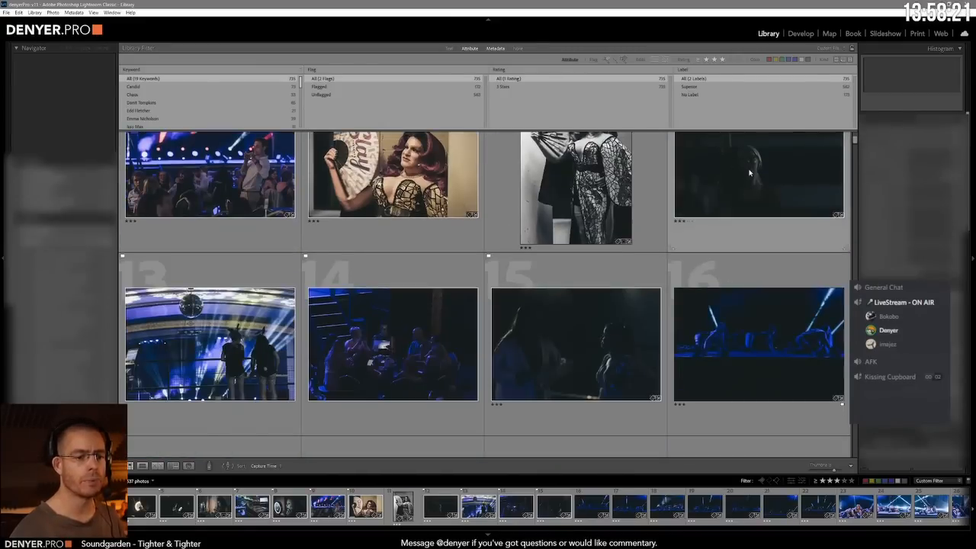
{"action": "left_click", "coordinate": [750, 174]}
{"action": "key", "text": "d"}
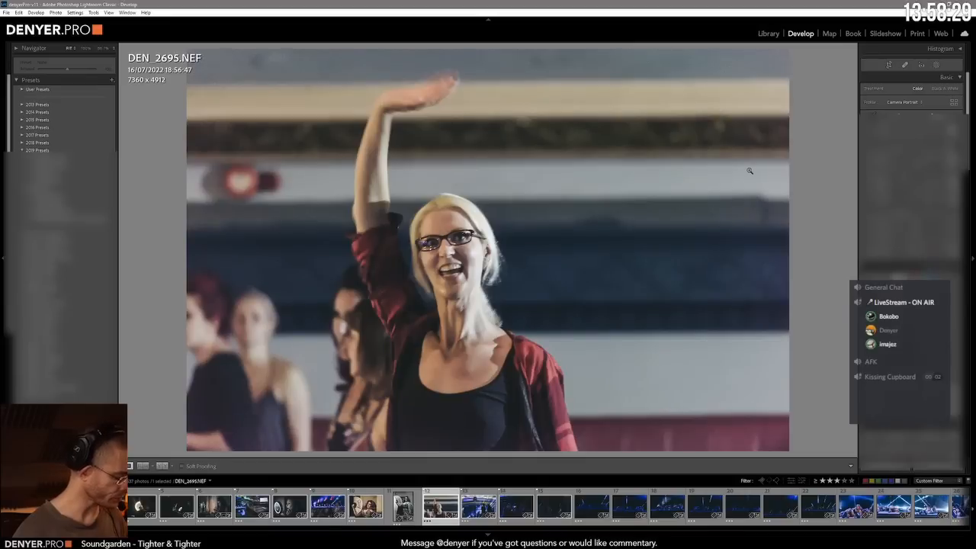
{"action": "key", "text": "v"}
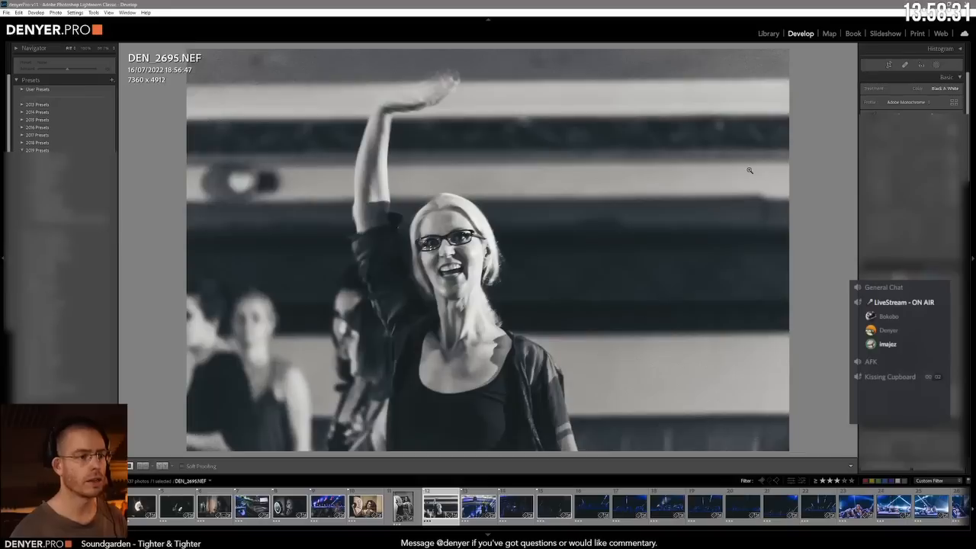
Step: Advance through the next photos to DEN_2701.NEF, the audience group seated around a table
{"action": "key", "text": "Right"}
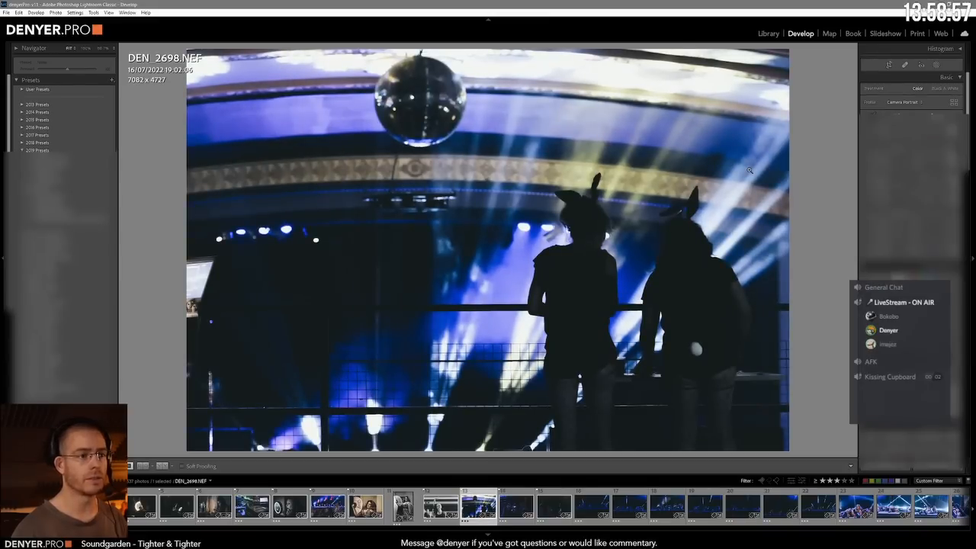
{"action": "key", "text": "Right"}
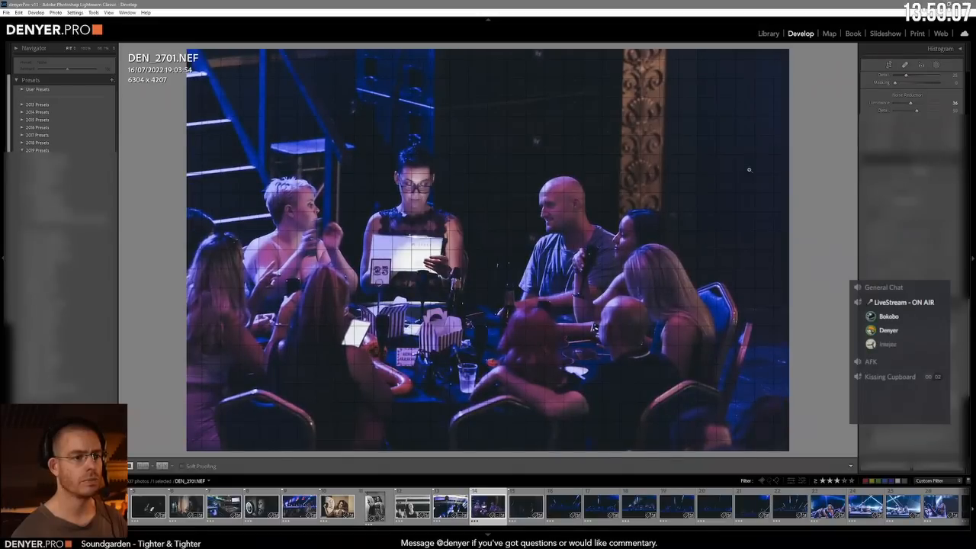
Step: Advance through the next photos to DP2_2941.NEF, the dancers crawling across the blue-lit stage
{"action": "key", "text": "Right"}
{"action": "key", "text": "Right"}
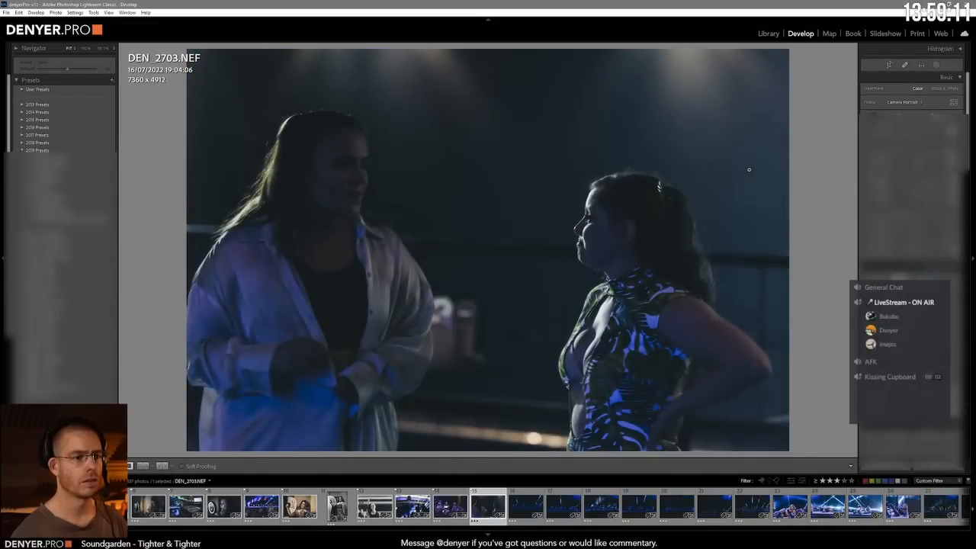
{"action": "key", "text": "Right"}
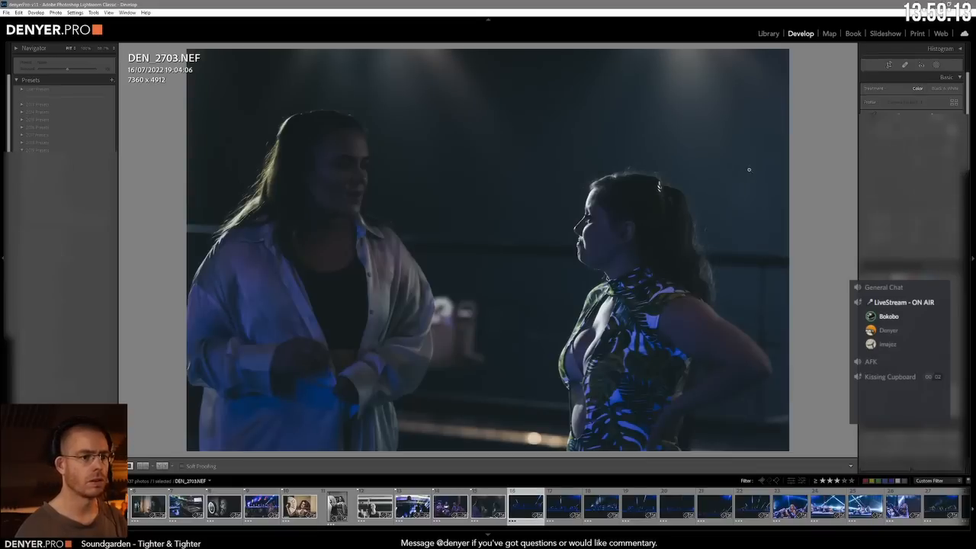
{"action": "key", "text": "Right"}
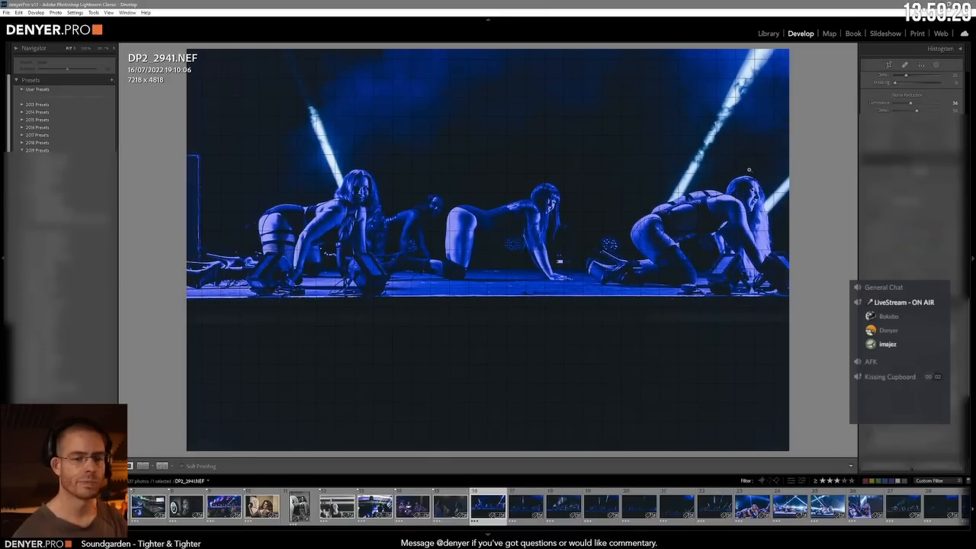
Step: Fine-tune the colours of DP2_2941.NEF, softening the saturated blues on the dancers and stage
{"action": "scroll", "coordinate": [894, 198], "scroll_direction": "up", "scroll_amount": 5}
{"action": "scroll", "coordinate": [912, 152], "scroll_direction": "up", "scroll_amount": 8}
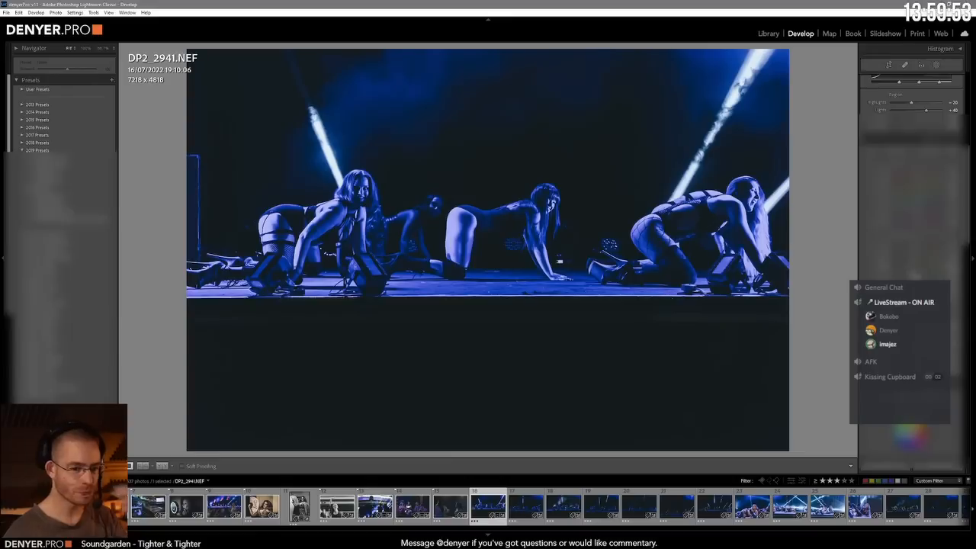
{"action": "scroll", "coordinate": [911, 259], "scroll_direction": "down", "scroll_amount": 4}
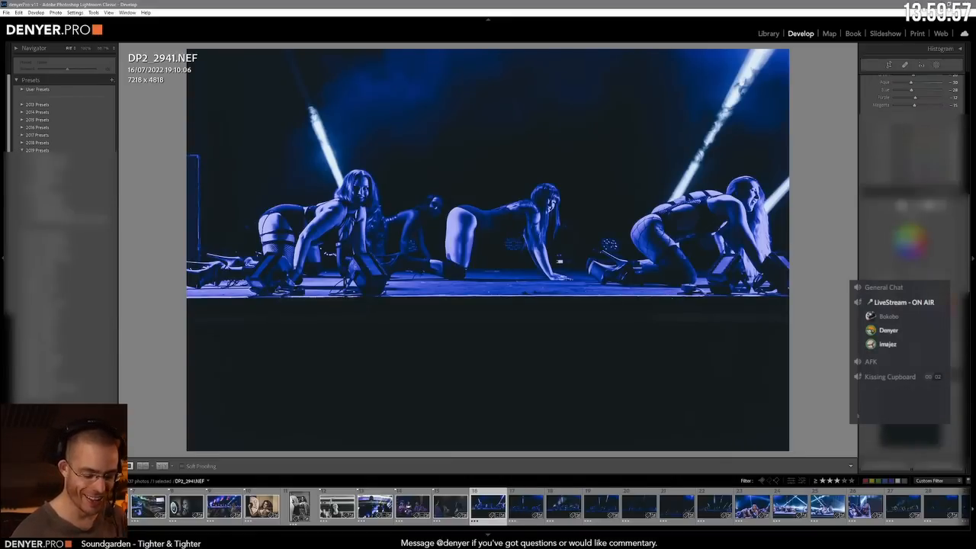
{"action": "scroll", "coordinate": [911, 228], "scroll_direction": "up", "scroll_amount": 4}
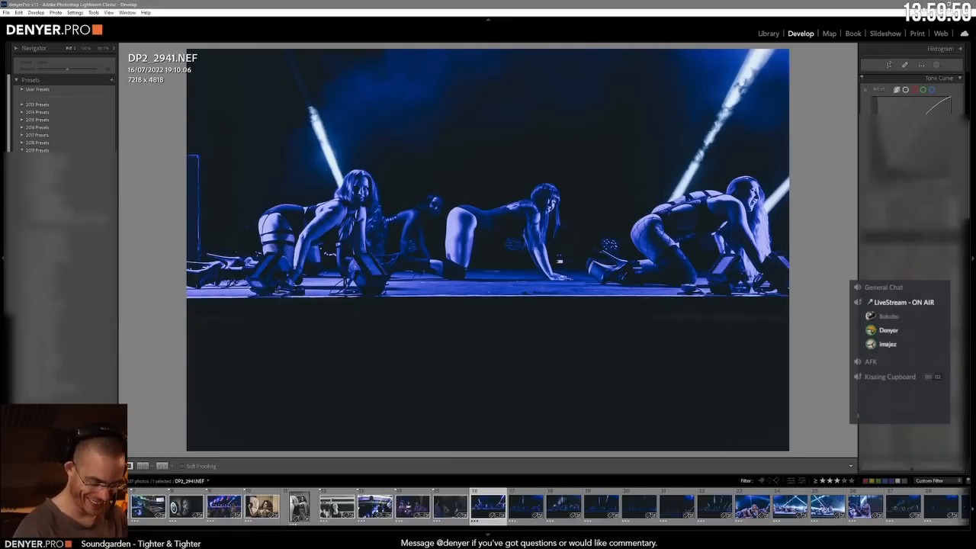
{"action": "scroll", "coordinate": [911, 229], "scroll_direction": "down", "scroll_amount": 4}
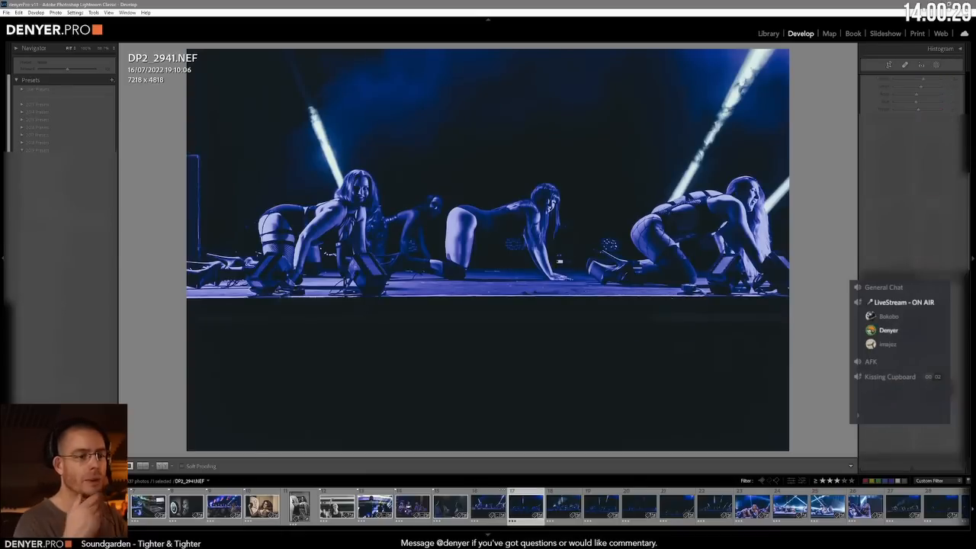
Step: Return to DP2_2941.NEF after viewing the following photo and copy all its settings except Lens Corrections and Transform
{"action": "key", "text": "Right"}
{"action": "key", "text": "Right"}
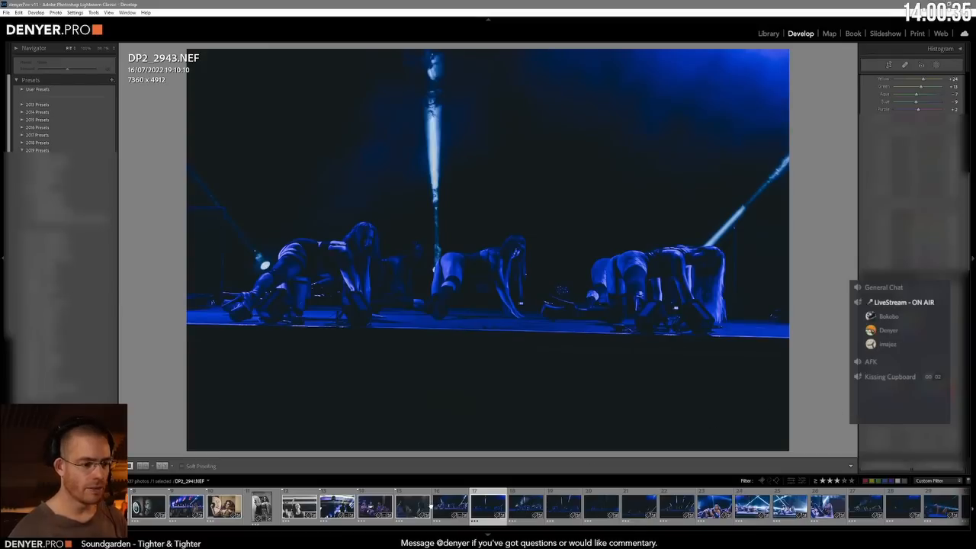
{"action": "left_click", "coordinate": [445, 513]}
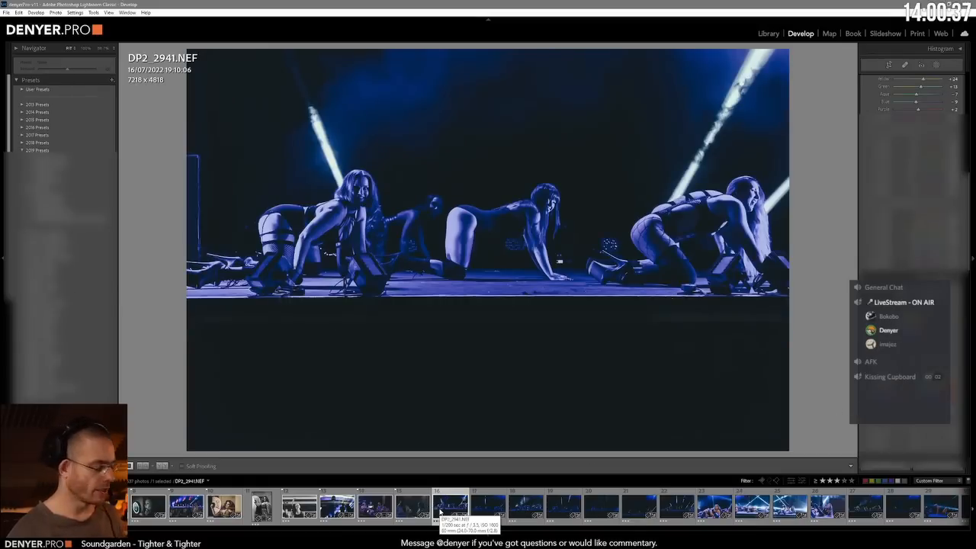
{"action": "key", "text": "ctrl+shift+c"}
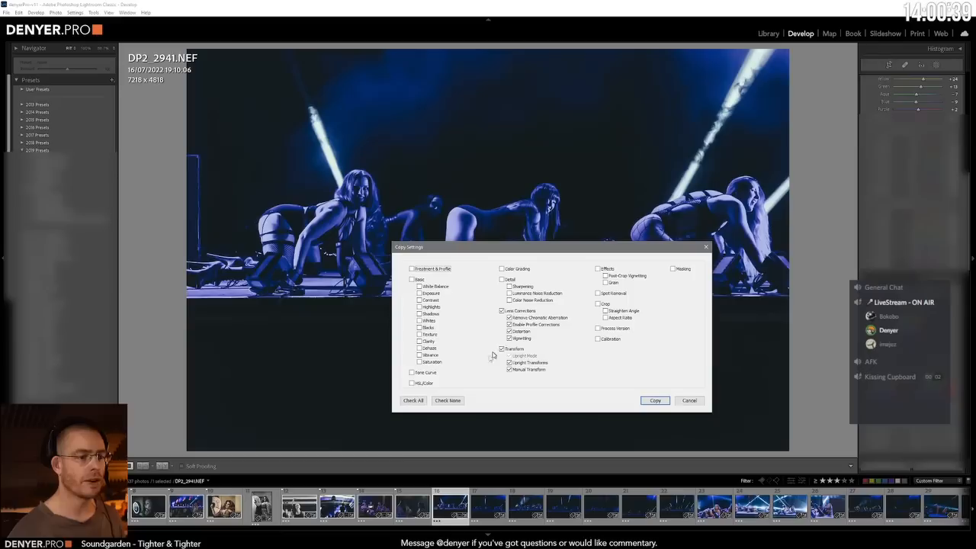
{"action": "left_click", "coordinate": [415, 400]}
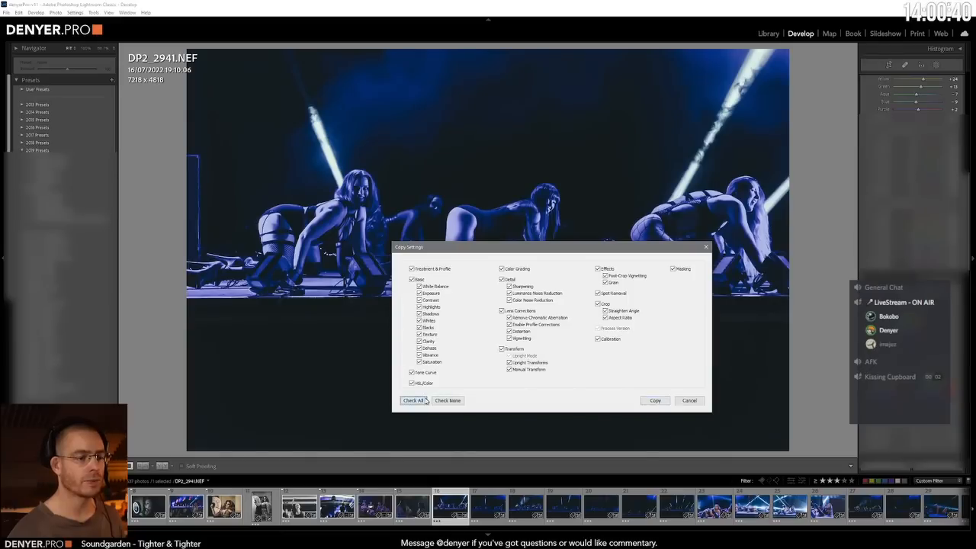
{"action": "left_click", "coordinate": [503, 348]}
{"action": "left_click", "coordinate": [503, 310]}
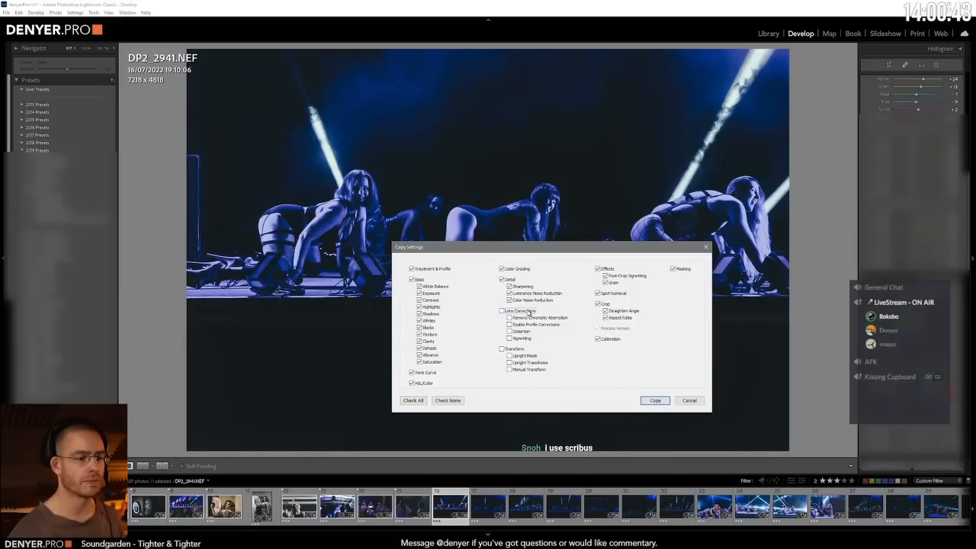
{"action": "left_click", "coordinate": [653, 400]}
Step: Paste the copied settings onto the following photo, DP2_2943.NEF
{"action": "left_click", "coordinate": [486, 509]}
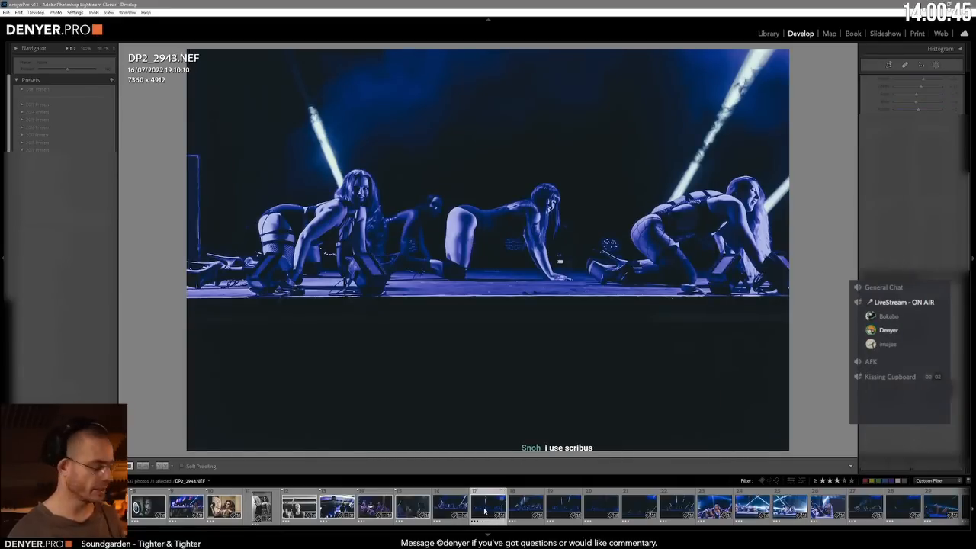
{"action": "key", "text": "ctrl+shift+v"}
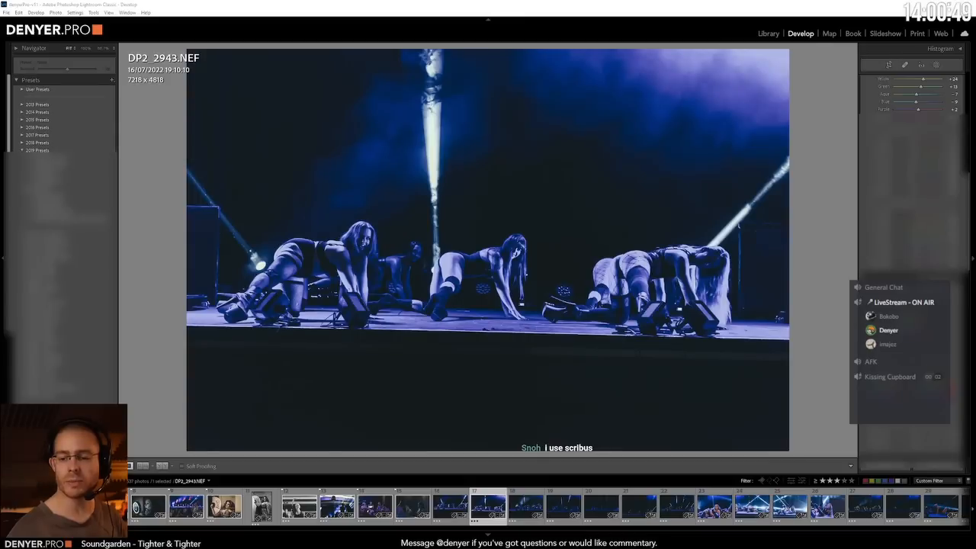
{"action": "left_click", "coordinate": [577, 16]}
Step: Level the stage edge in DP2_2943.NEF and correct its framing with the lens and transform adjustments
{"action": "key", "text": "ctrl+6"}
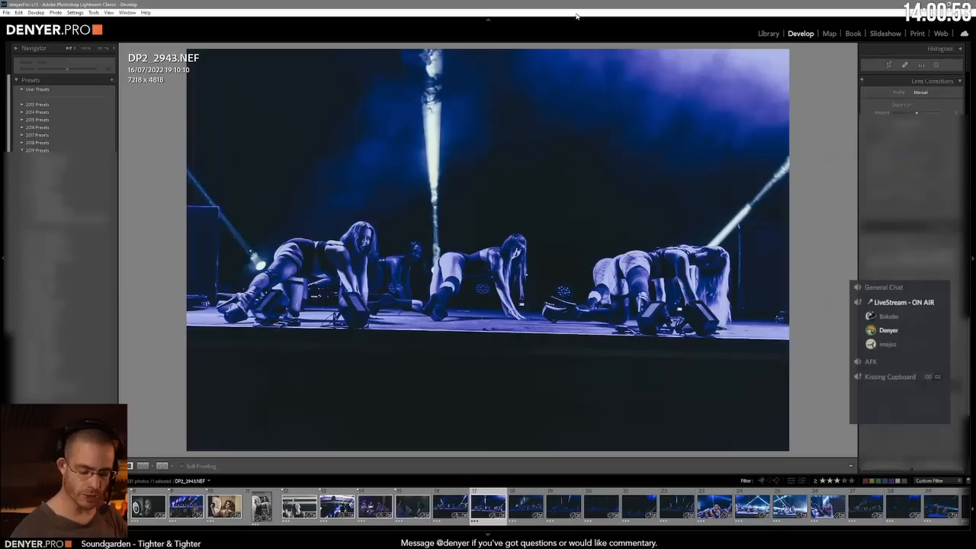
{"action": "key", "text": "minus"}
{"action": "key", "text": "minus"}
{"action": "key", "text": "minus"}
{"action": "key", "text": "minus"}
{"action": "key", "text": "minus"}
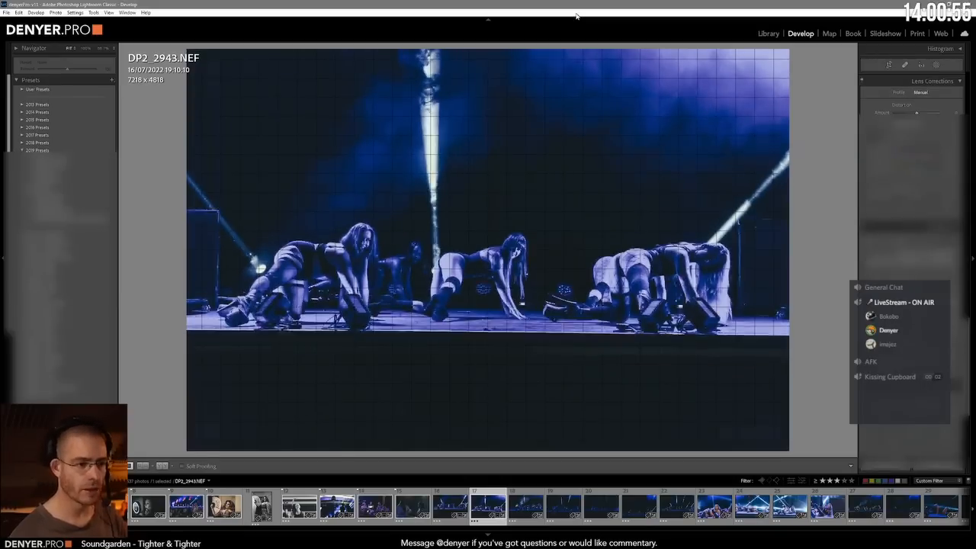
{"action": "key", "text": "minus"}
{"action": "key", "text": "minus"}
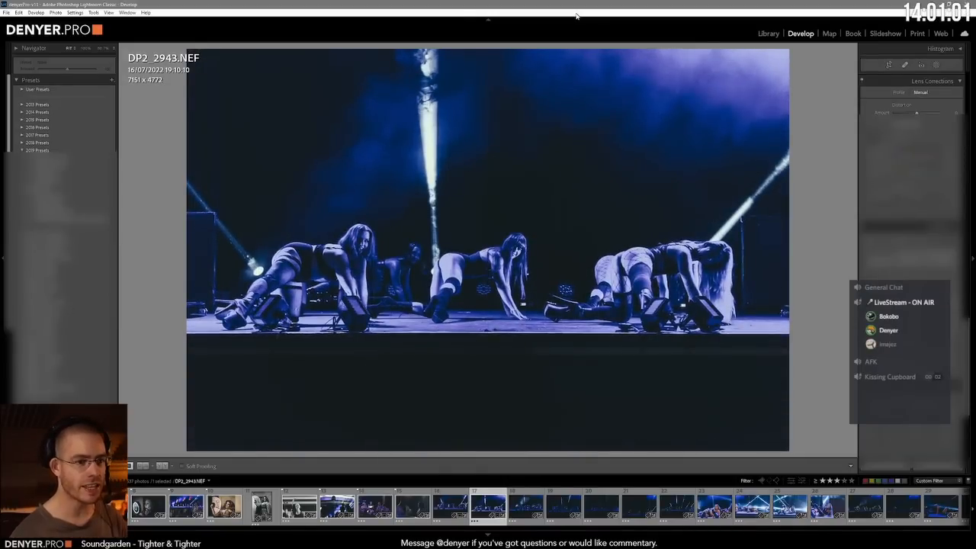
{"action": "key", "text": "minus"}
{"action": "key", "text": "minus"}
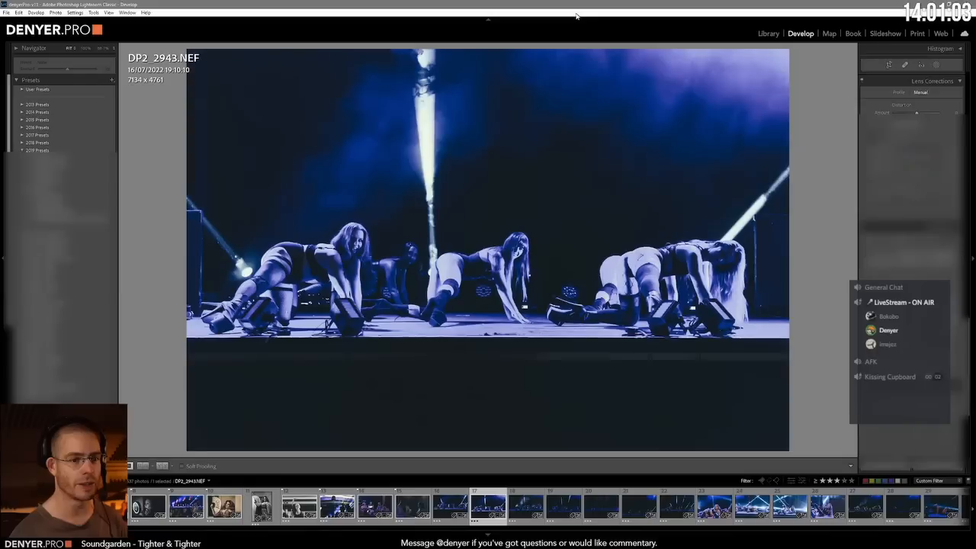
Step: Adjust the basic tones of DP2_2943.NEF, brightening the dancers and the haze behind them
{"action": "key", "text": "minus"}
{"action": "key", "text": "plus"}
{"action": "key", "text": "plus"}
{"action": "key", "text": "plus"}
{"action": "key", "text": "plus"}
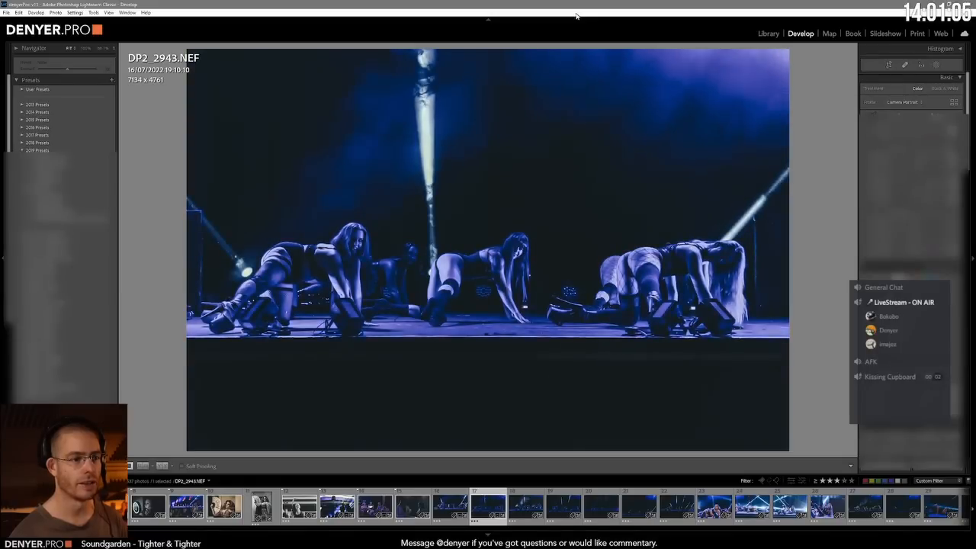
{"action": "key", "text": "minus"}
{"action": "key", "text": "plus"}
{"action": "key", "text": "plus"}
{"action": "key", "text": "plus"}
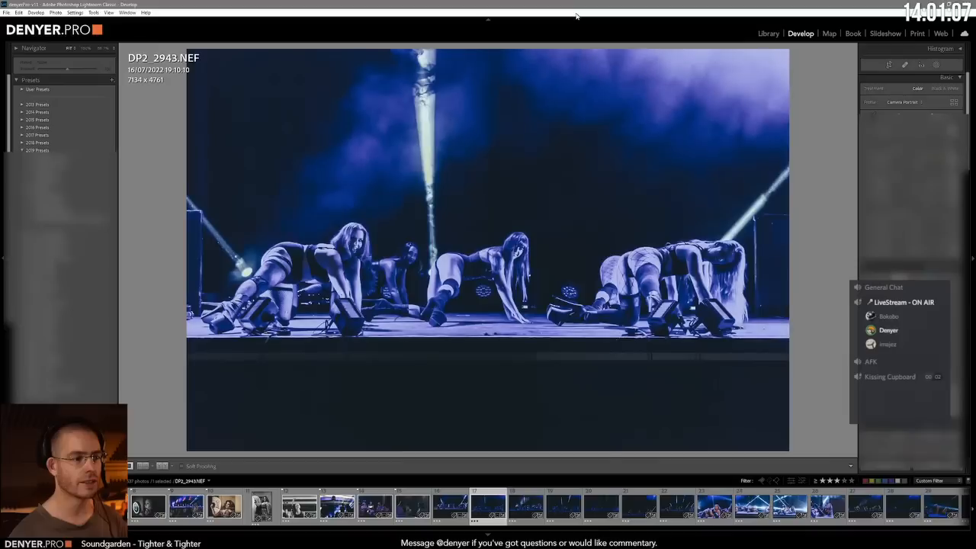
{"action": "key", "text": "minus"}
{"action": "key", "text": "minus"}
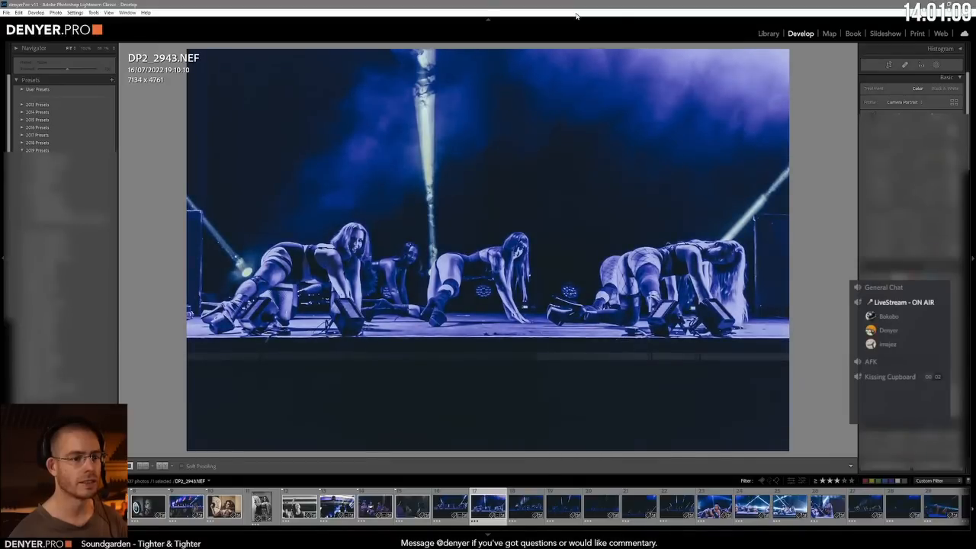
{"action": "key", "text": "plus"}
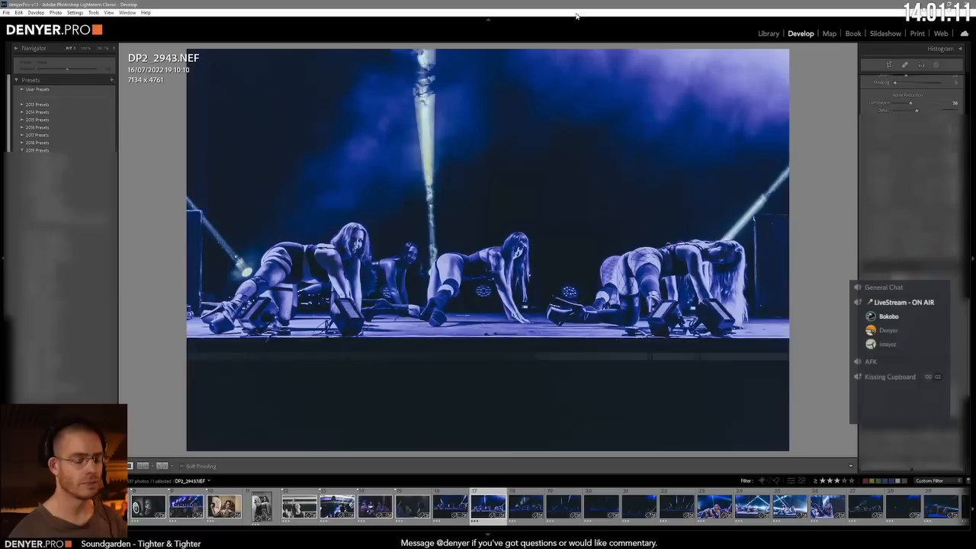
Step: Shift the image in DP2_2943.NEF horizontally to bring the row of dancers further right in the frame
{"action": "key", "text": "plus"}
{"action": "key", "text": "plus"}
{"action": "key", "text": "plus"}
{"action": "key", "text": "minus"}
{"action": "key", "text": "minus"}
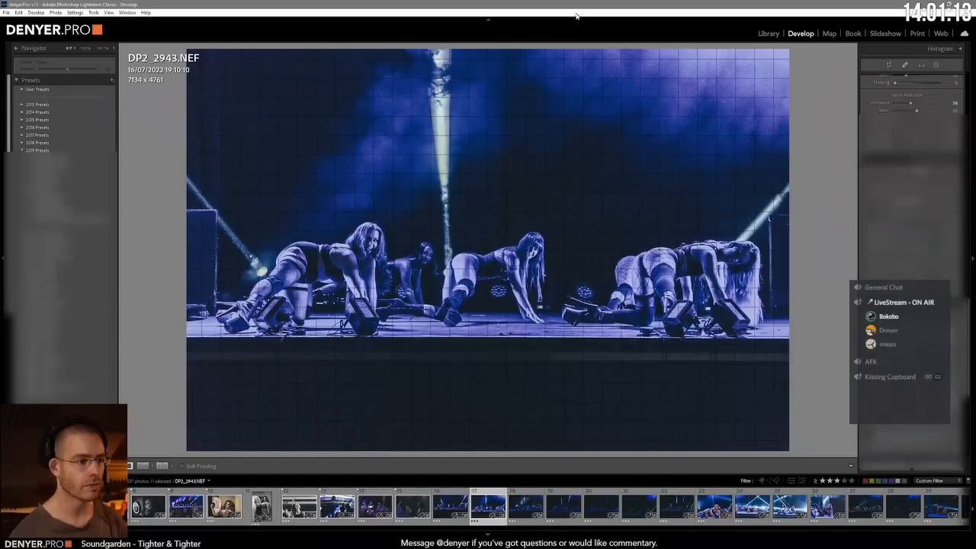
Step: Advance to DP2_2945.NEF and on to DP2_2948.NEF, brightening and reframing each to match the preceding stage photos
{"action": "key", "text": "Right"}
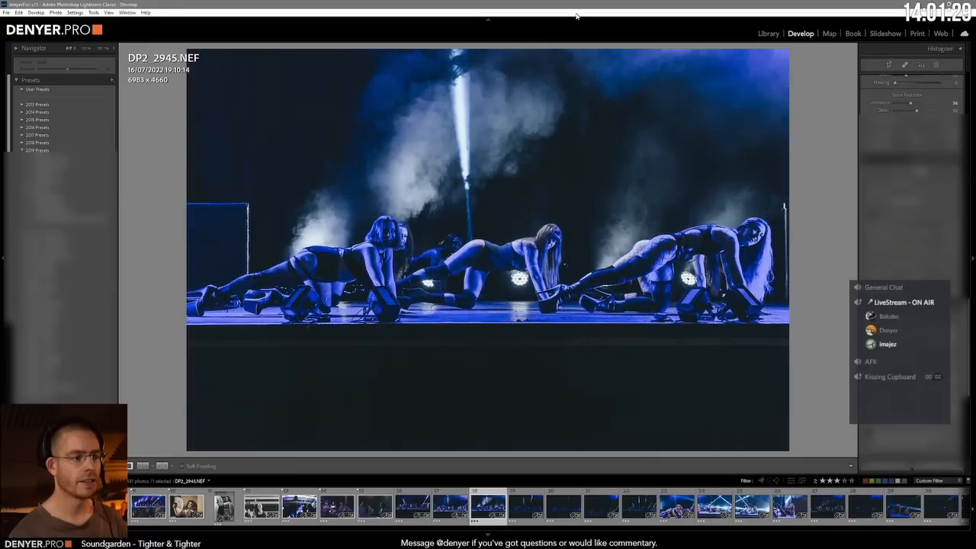
{"action": "key", "text": "Right"}
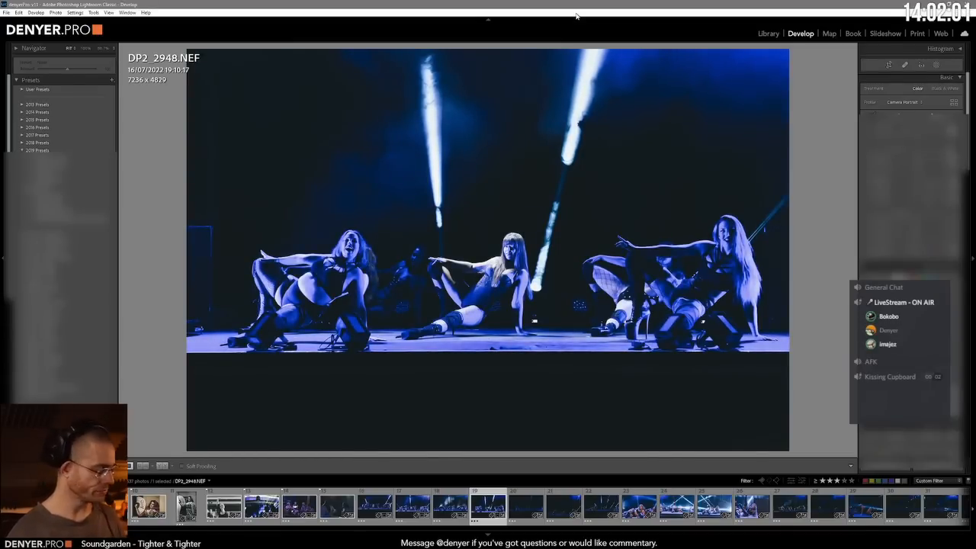
{"action": "key", "text": "ctrl+r"}
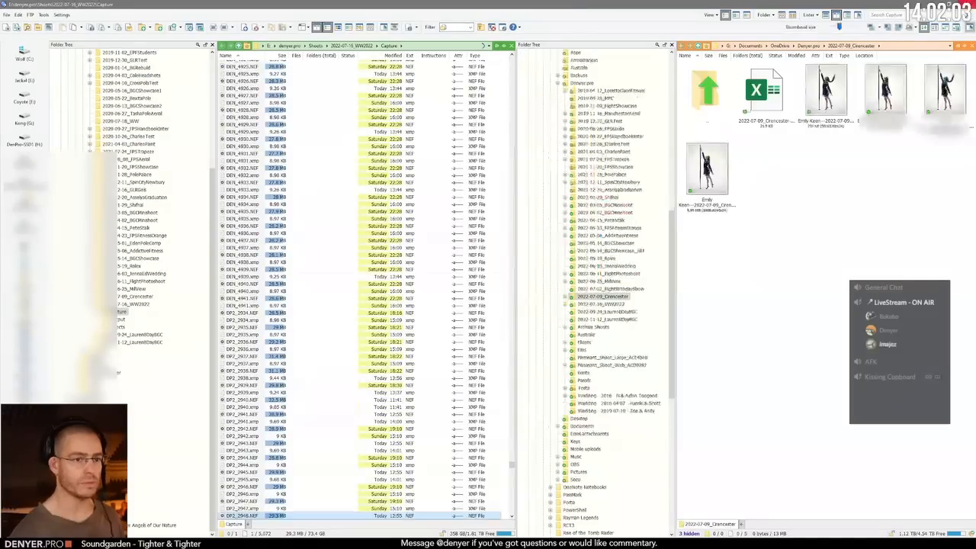
{"action": "key", "text": "alt+Tab"}
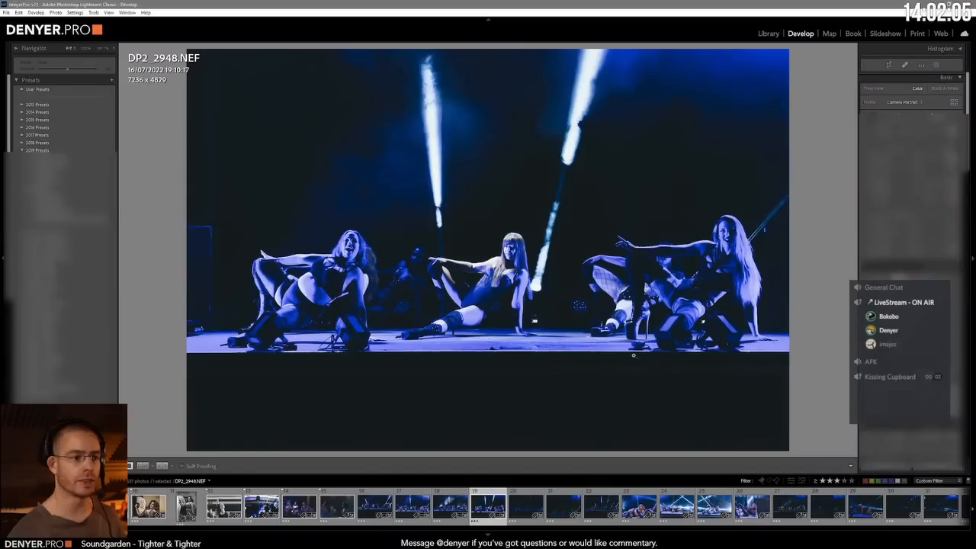
{"action": "key", "text": "shift+r"}
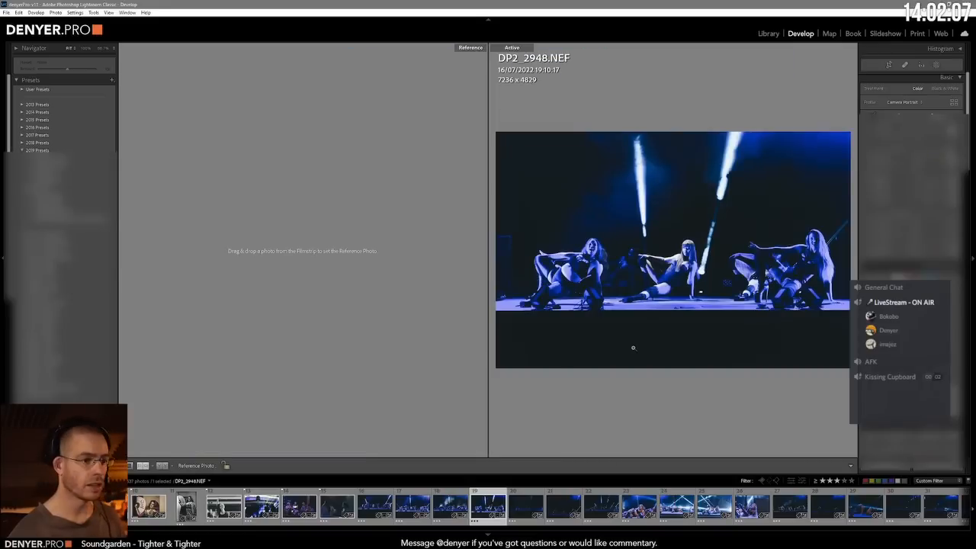
{"action": "left_click", "coordinate": [143, 466]}
{"action": "left_click", "coordinate": [142, 466]}
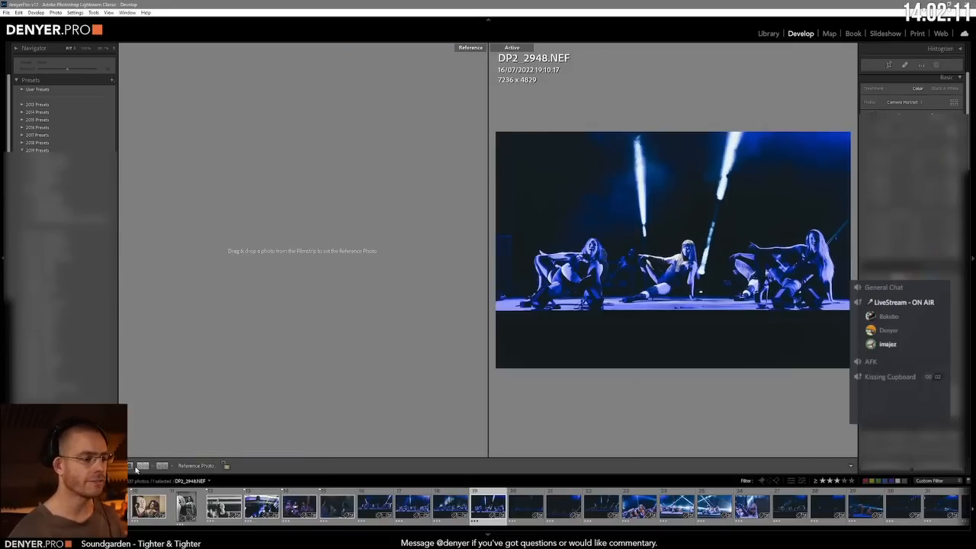
{"action": "left_click", "coordinate": [130, 466]}
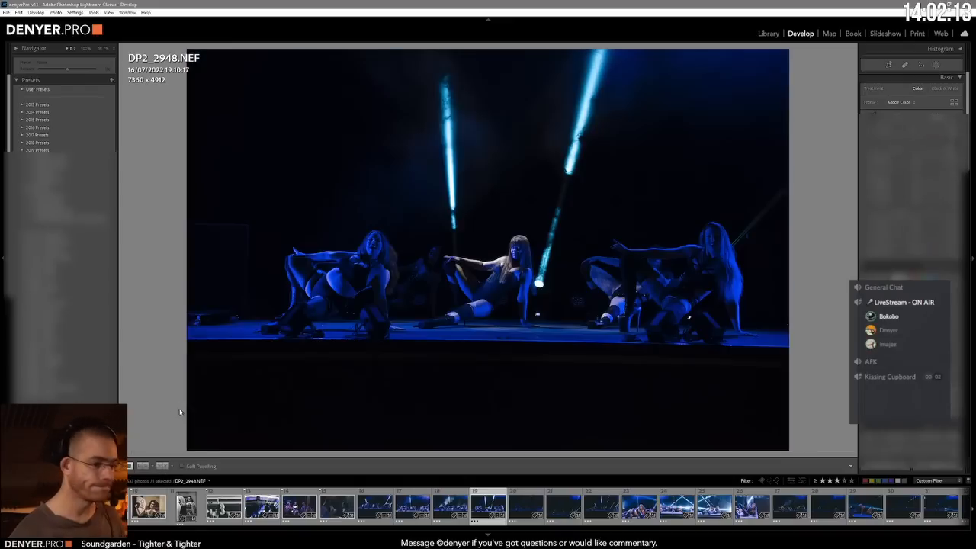
{"action": "key", "text": "ctrl+z"}
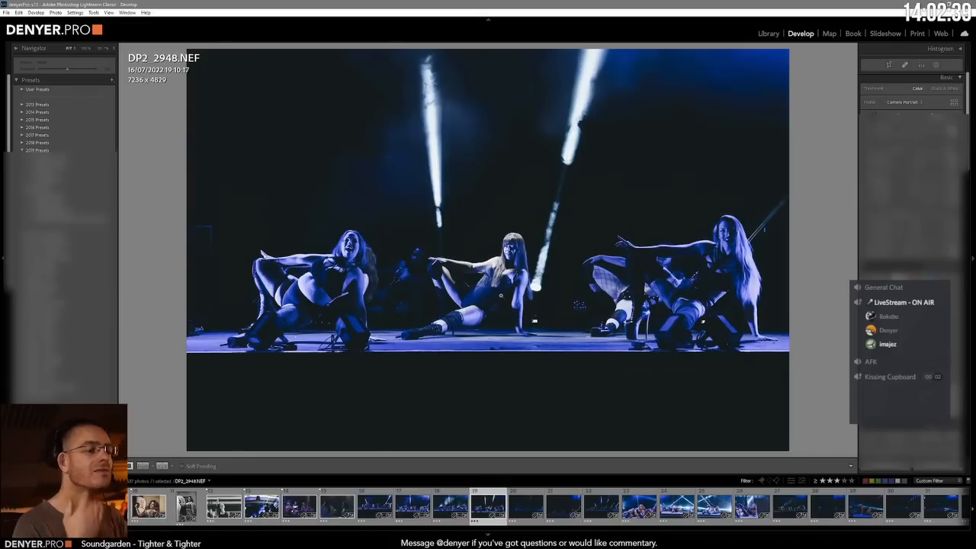
Step: Reset all Develop settings of DP2_2948.NEF, the three seated dancers, and brighten the photo from its original state
{"action": "key", "text": "ctrl+shift+r"}
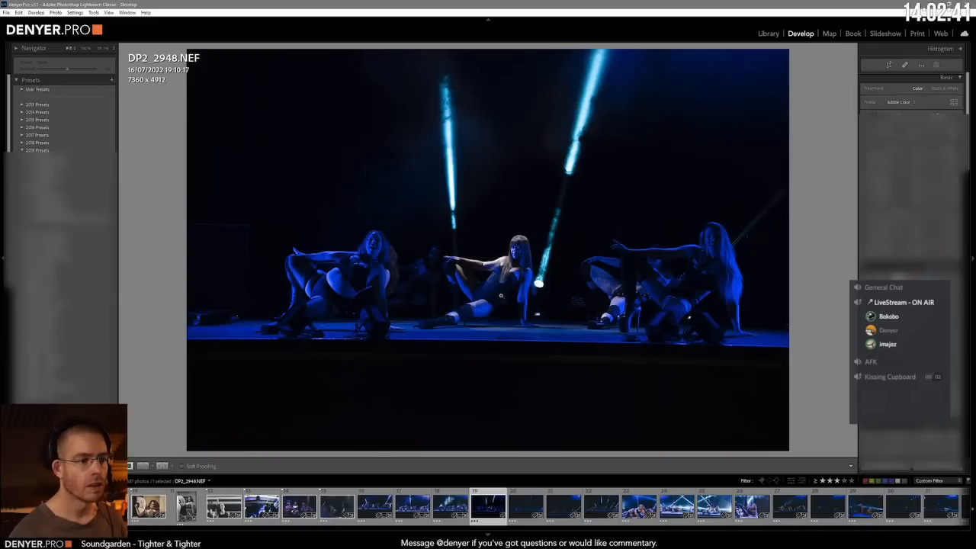
{"action": "key", "text": "equal"}
{"action": "key", "text": "equal"}
{"action": "key", "text": "equal"}
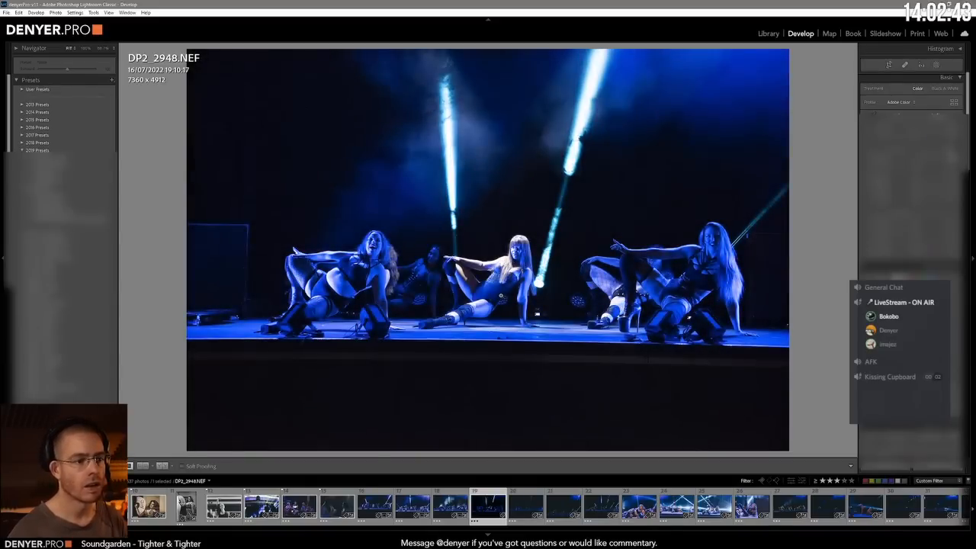
Step: Level and enlarge the stage in DP2_2948.NEF, and shift the image left to reposition the dancers in the frame
{"action": "key", "text": "ctrl+Tab"}
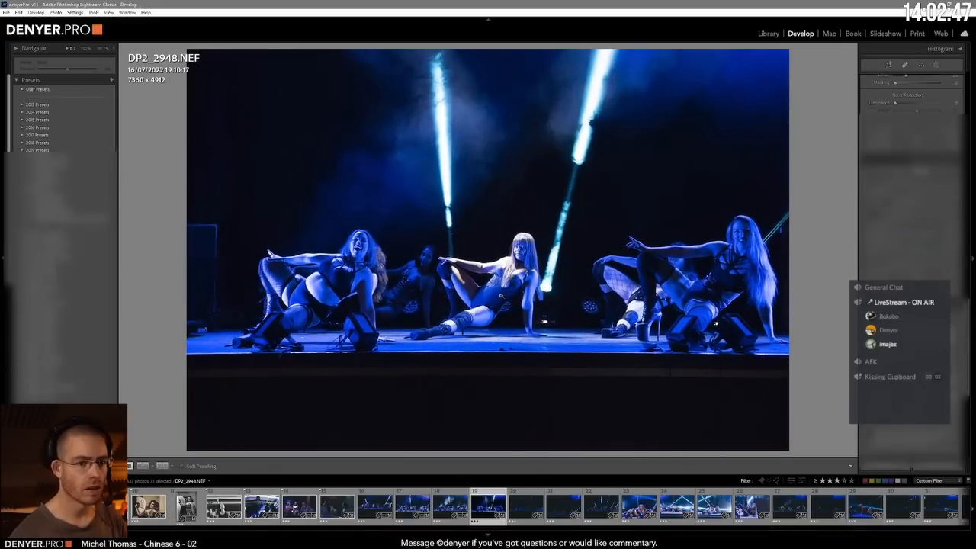
{"action": "key", "text": "minus"}
{"action": "key", "text": "minus"}
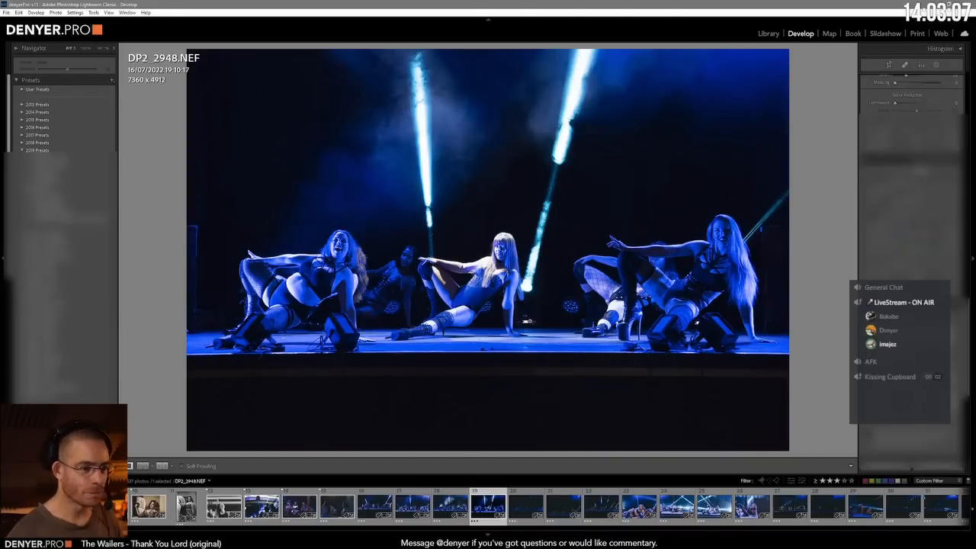
Step: Copy the Develop settings of DP2_2945.NEF without Lens Corrections and Transform, and paste them onto DP2_2948.NEF
{"action": "left_click", "coordinate": [449, 507]}
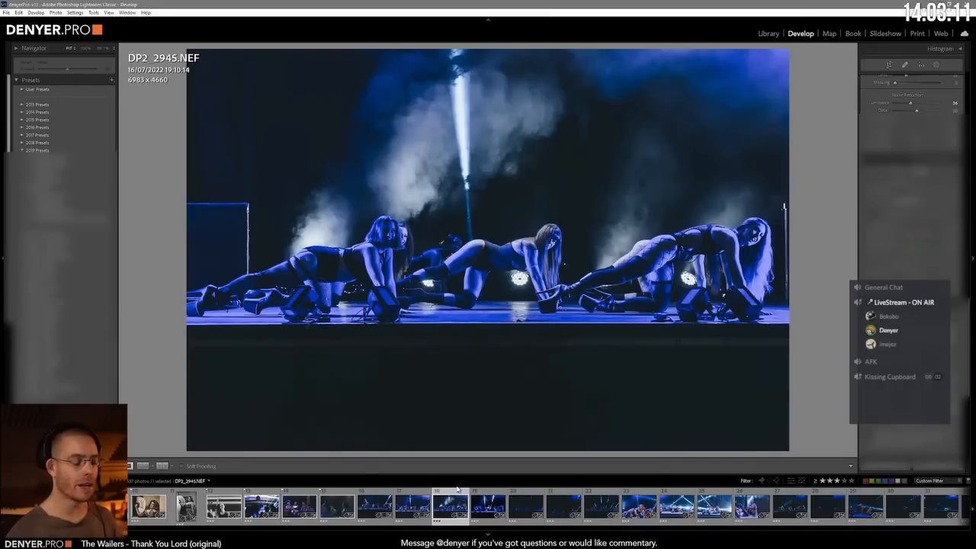
{"action": "key", "text": "ctrl+shift+c"}
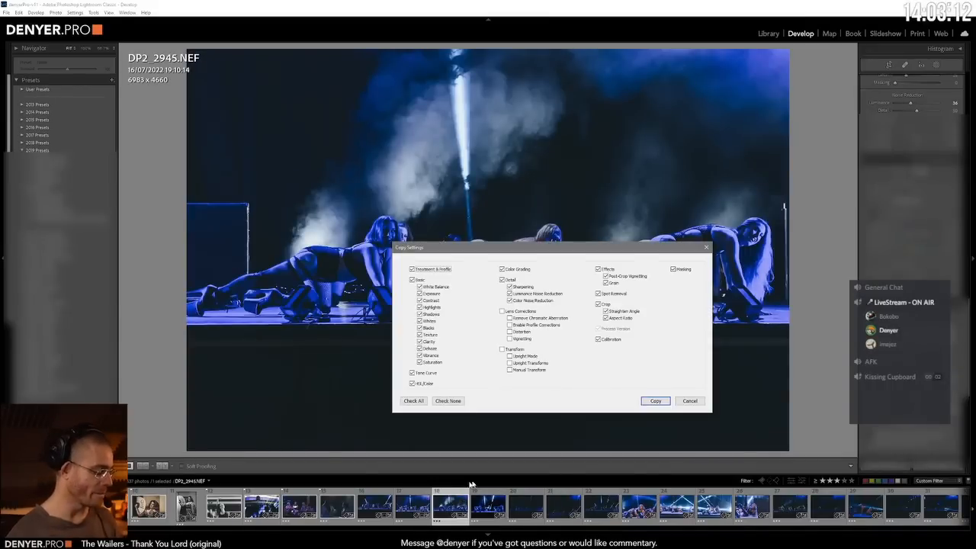
{"action": "left_click", "coordinate": [654, 401]}
{"action": "left_click", "coordinate": [490, 510]}
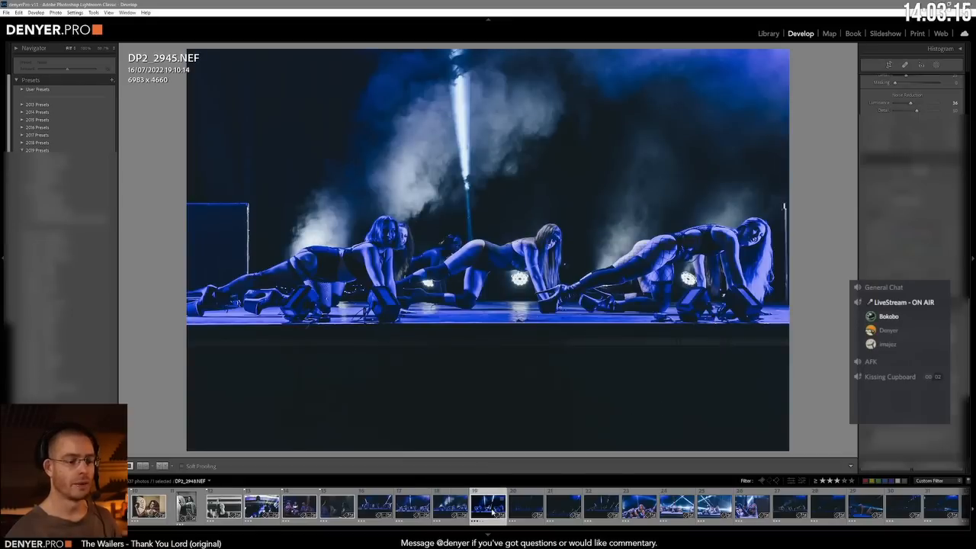
{"action": "key", "text": "ctrl+shift+v"}
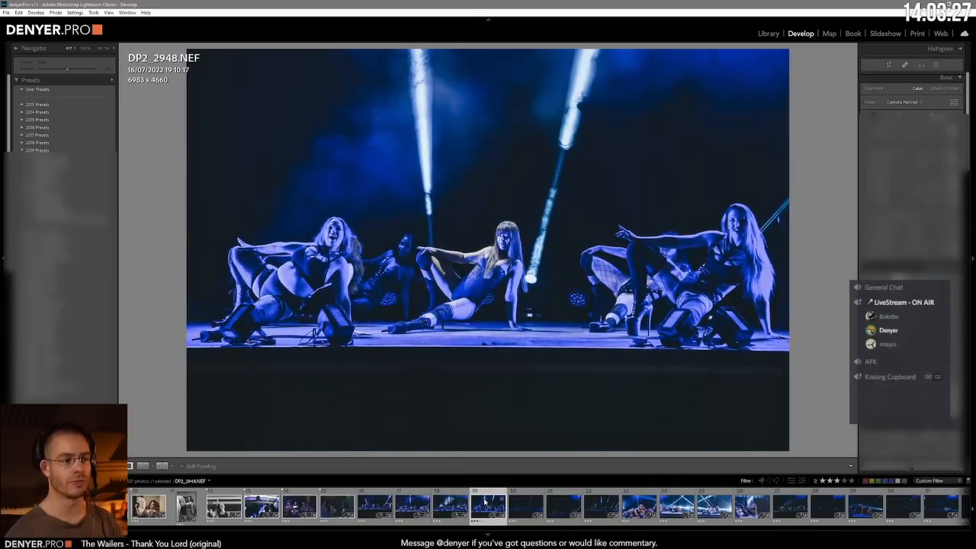
Step: Reset all Develop settings of DP2_2951.NEF, the dancers with raised legs, and level, enlarge and shift the image left
{"action": "key", "text": "Right"}
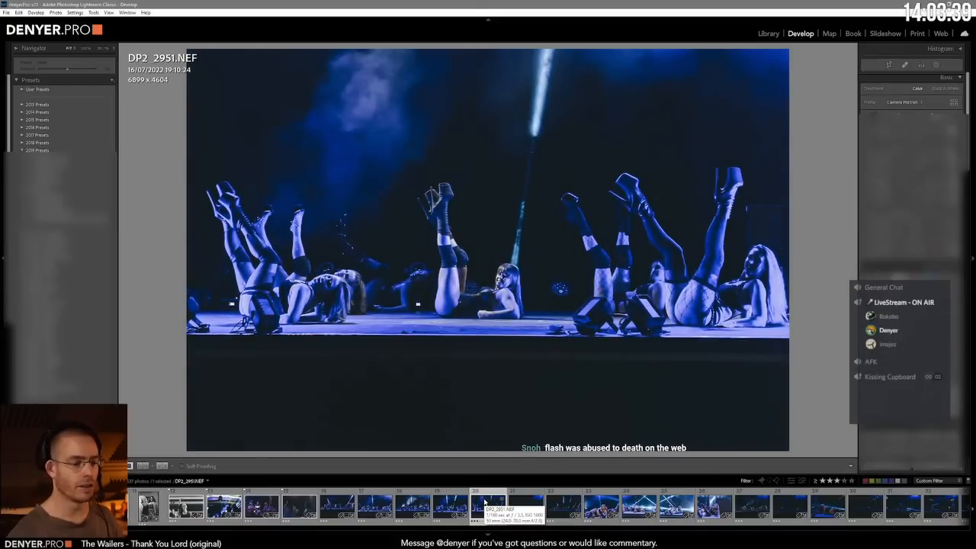
{"action": "key", "text": "ctrl+shift+r"}
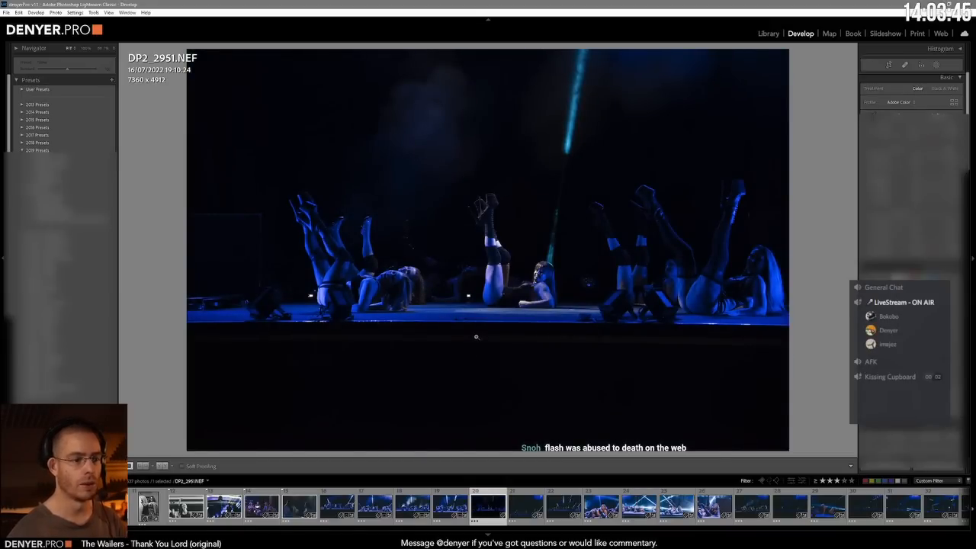
{"action": "key", "text": "ctrl+Tab"}
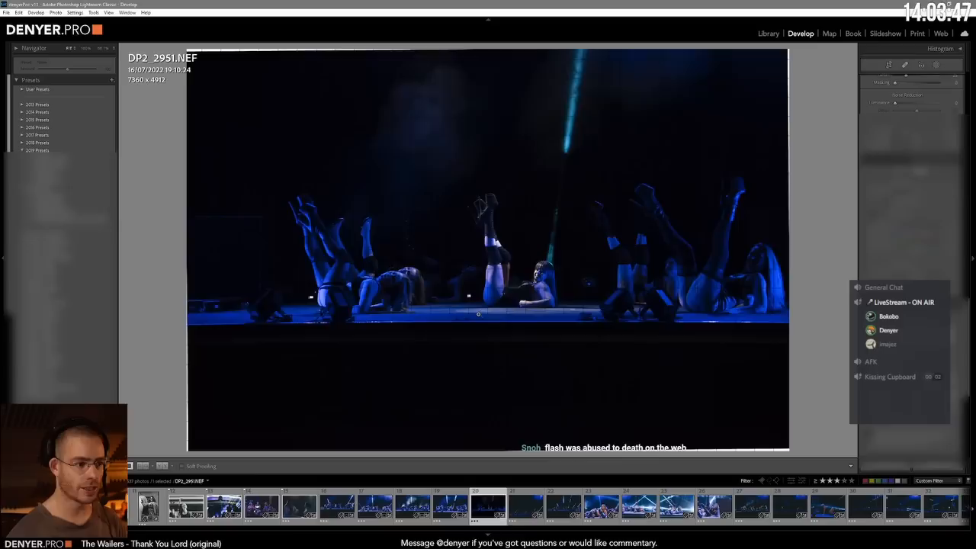
{"action": "key", "text": "equal"}
{"action": "key", "text": "equal"}
{"action": "key", "text": "equal"}
{"action": "key", "text": "equal"}
{"action": "key", "text": "equal"}
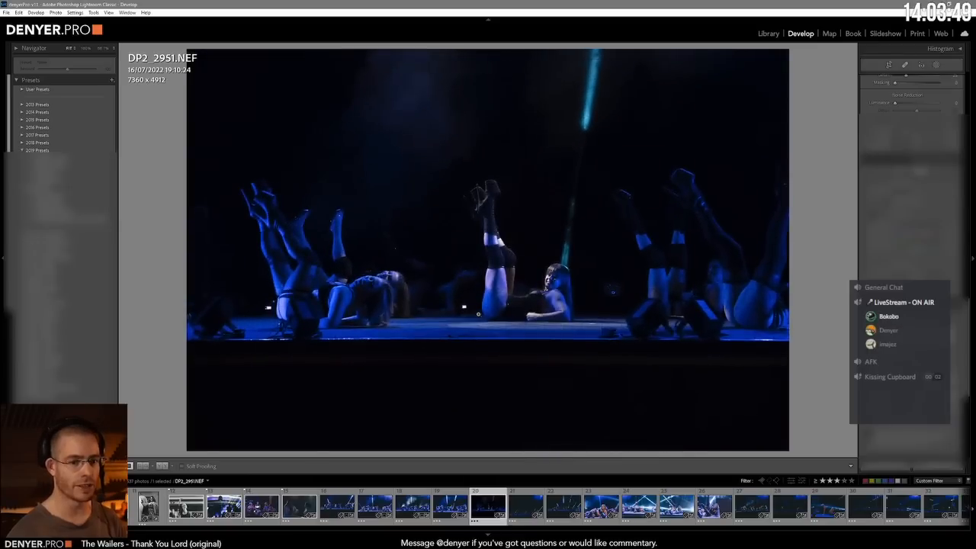
{"action": "key", "text": "equal"}
{"action": "key", "text": "equal"}
{"action": "key", "text": "equal"}
{"action": "key", "text": "minus"}
{"action": "key", "text": "minus"}
{"action": "key", "text": "minus"}
{"action": "key", "text": "minus"}
{"action": "key", "text": "minus"}
{"action": "key", "text": "minus"}
{"action": "key", "text": "minus"}
{"action": "key", "text": "minus"}
{"action": "key", "text": "minus"}
{"action": "key", "text": "minus"}
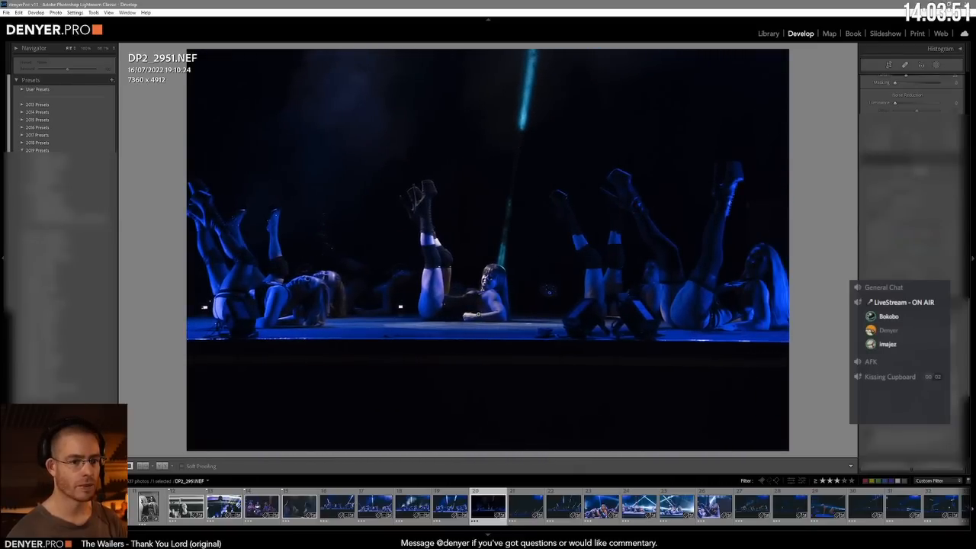
Step: Brighten DP2_2951.NEF from its original exposure and apply the settings copied from DP2_2945.NEF
{"action": "key", "text": "equal"}
{"action": "key", "text": "equal"}
{"action": "key", "text": "equal"}
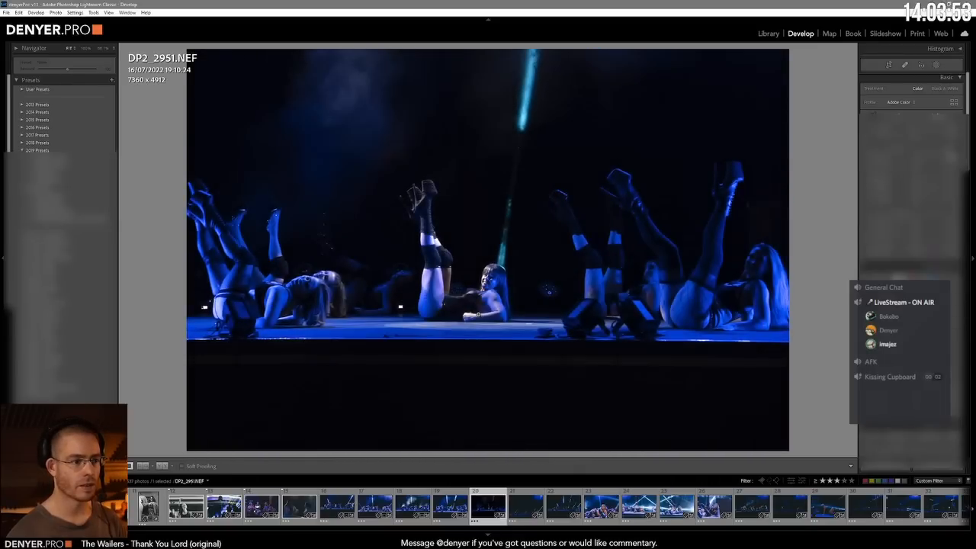
{"action": "key", "text": "equal"}
{"action": "key", "text": "equal"}
{"action": "key", "text": "equal"}
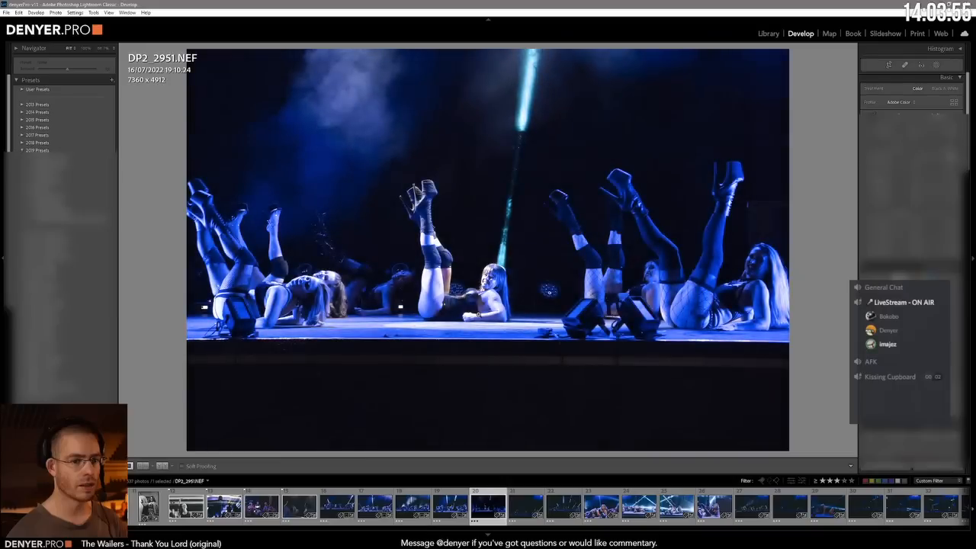
{"action": "key", "text": "minus"}
{"action": "key", "text": "minus"}
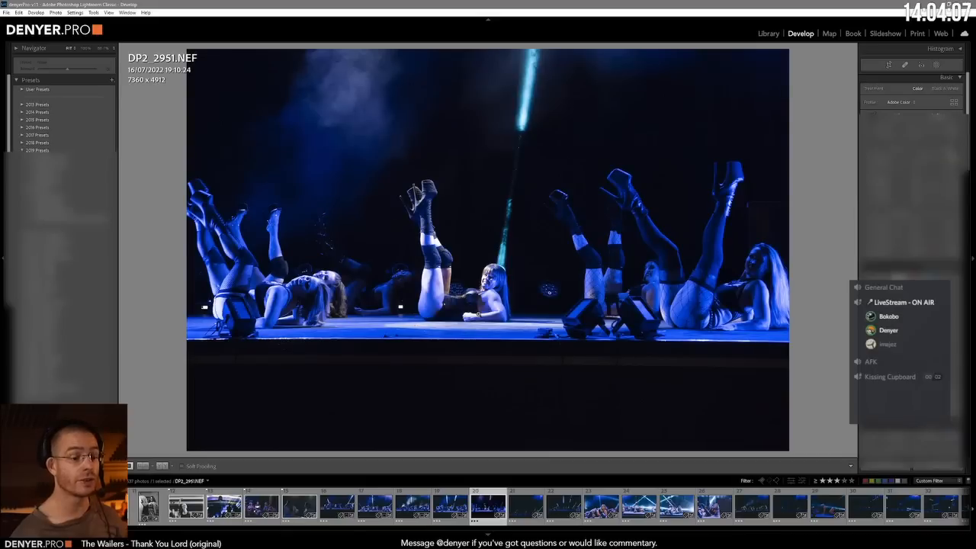
{"action": "key", "text": "ctrl+shift+v"}
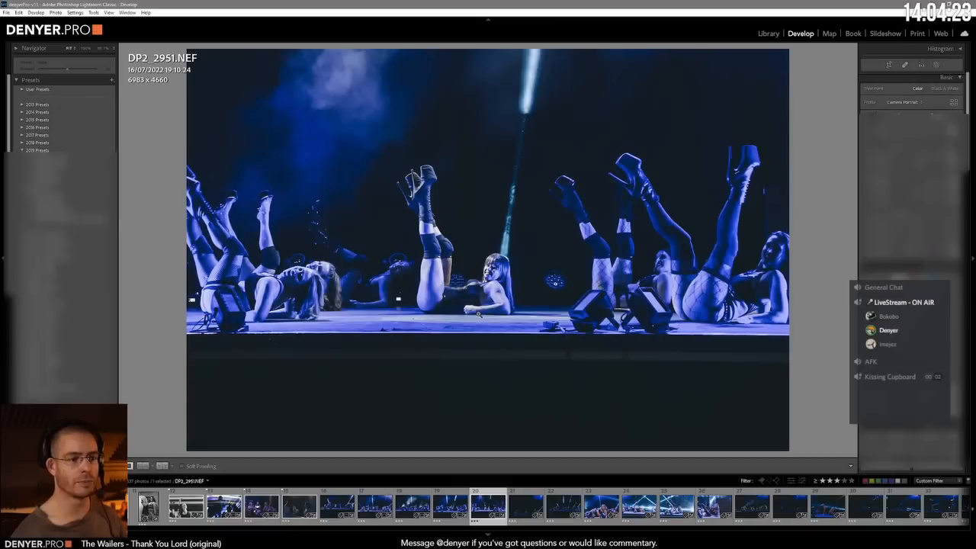
Step: Brighten and straighten DP2_2952.NEF, and adjust the framing of the leaning dancers in DP2_2954.NEF
{"action": "key", "text": "Right"}
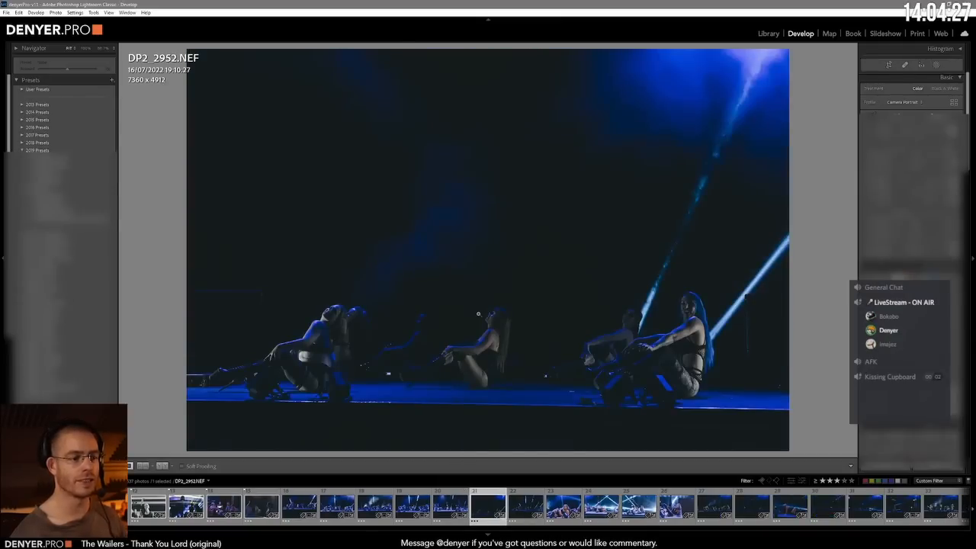
{"action": "key", "text": "ctrl+u"}
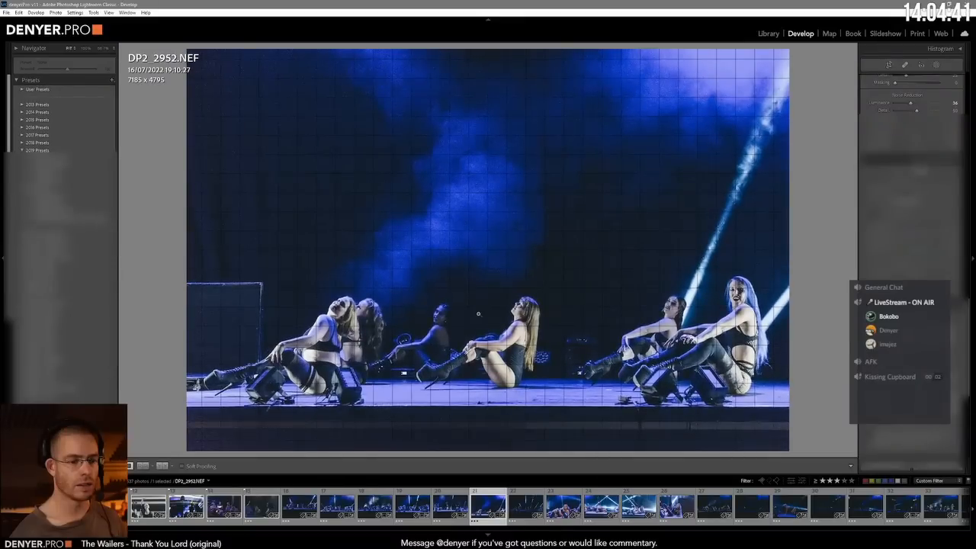
{"action": "key", "text": "Right"}
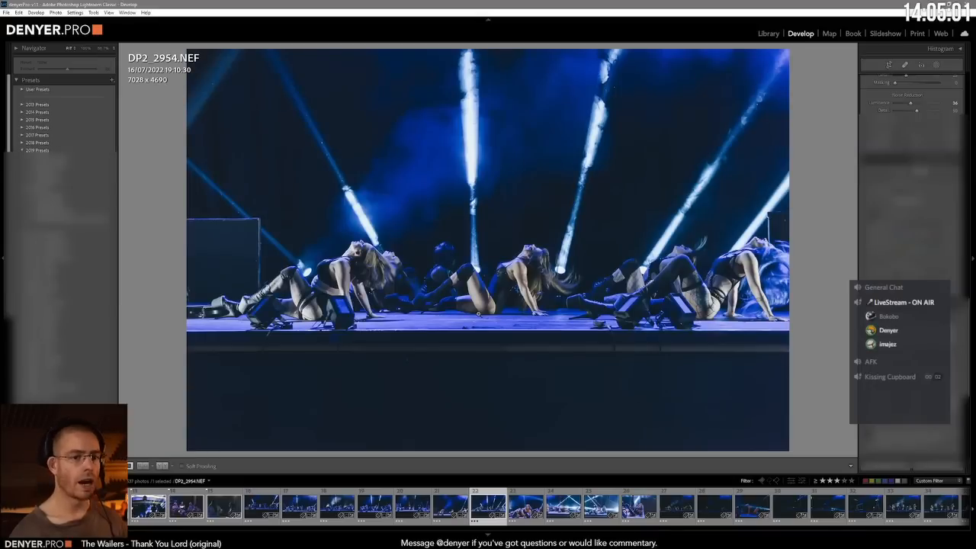
{"action": "key", "text": "ctrl+Tab"}
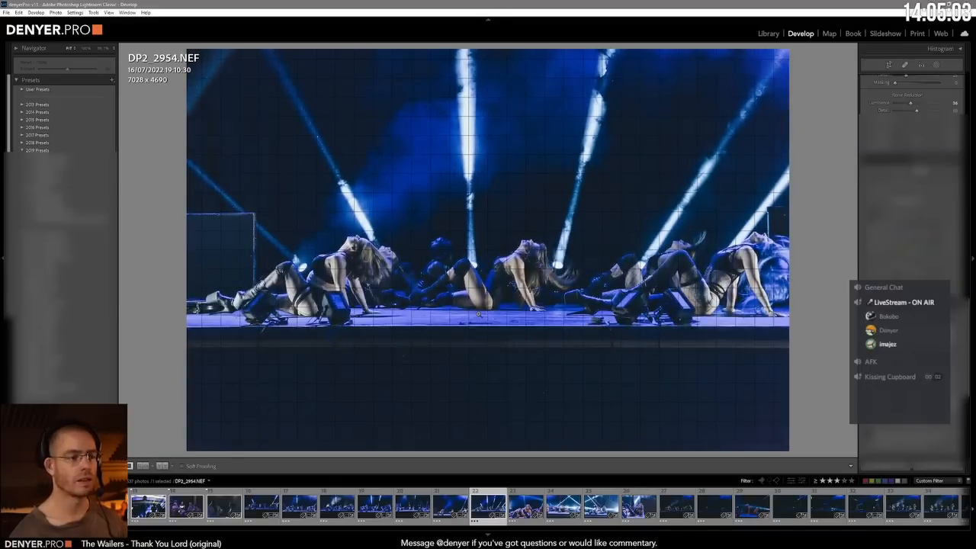
Step: Return to DP2_2952.NEF, lift its overall brightness and tone down the highlights on the seated dancers
{"action": "key", "text": "Left"}
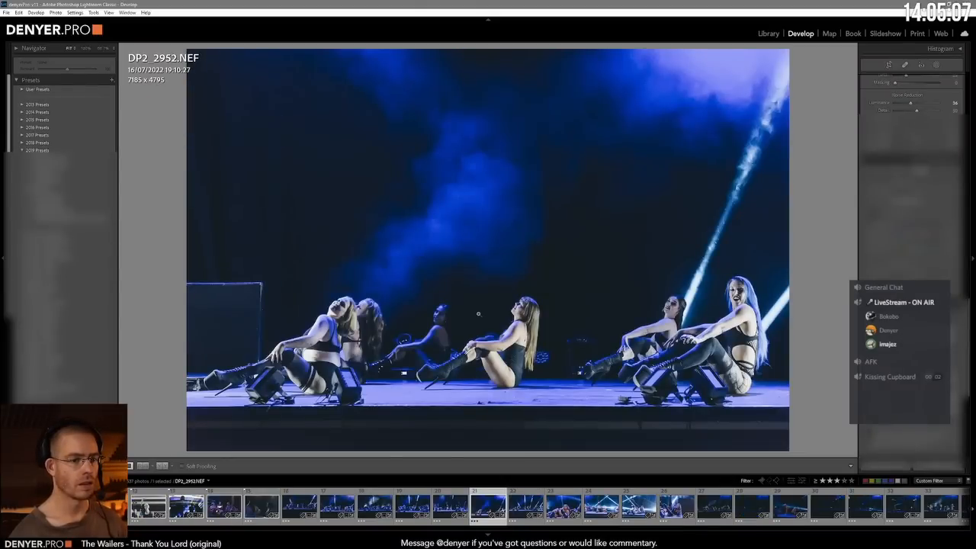
{"action": "key", "text": "equal"}
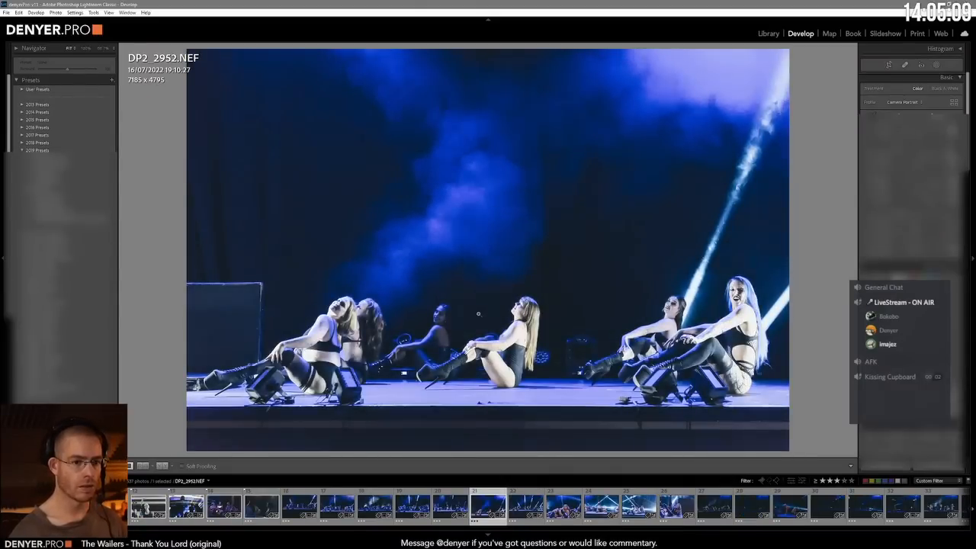
{"action": "key", "text": "minus"}
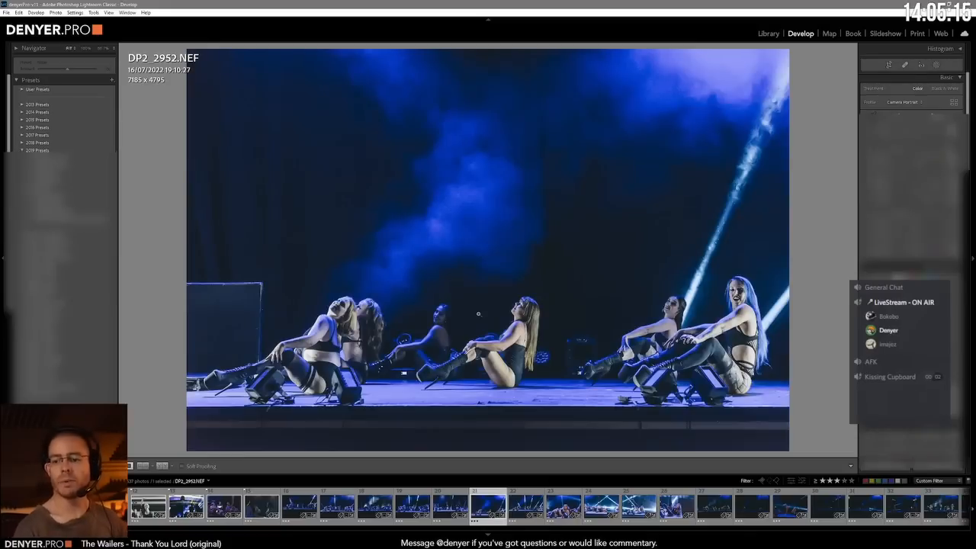
Step: Advance to DEN_2708.NEF, the close shot of the reclining dancer in fishnets, and darken it
{"action": "key", "text": "Right"}
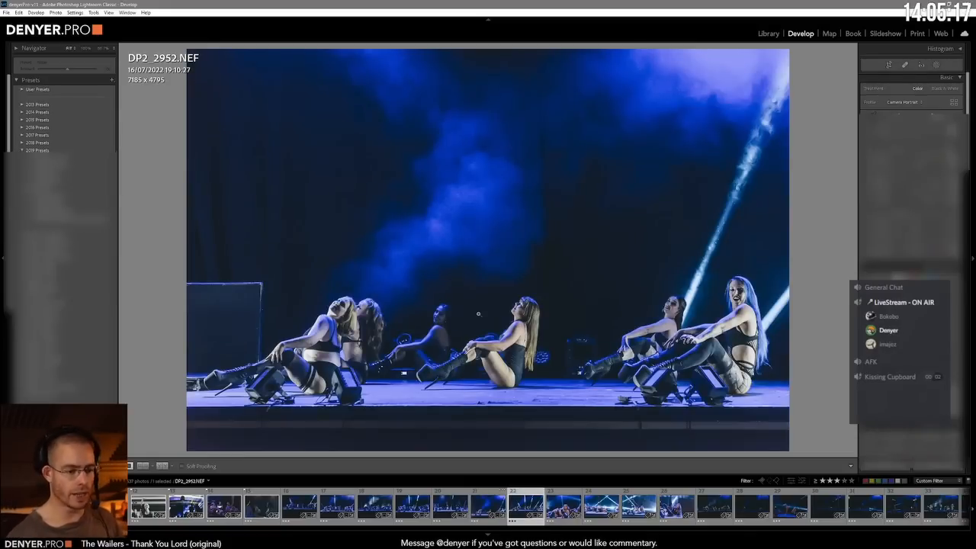
{"action": "key", "text": "Left"}
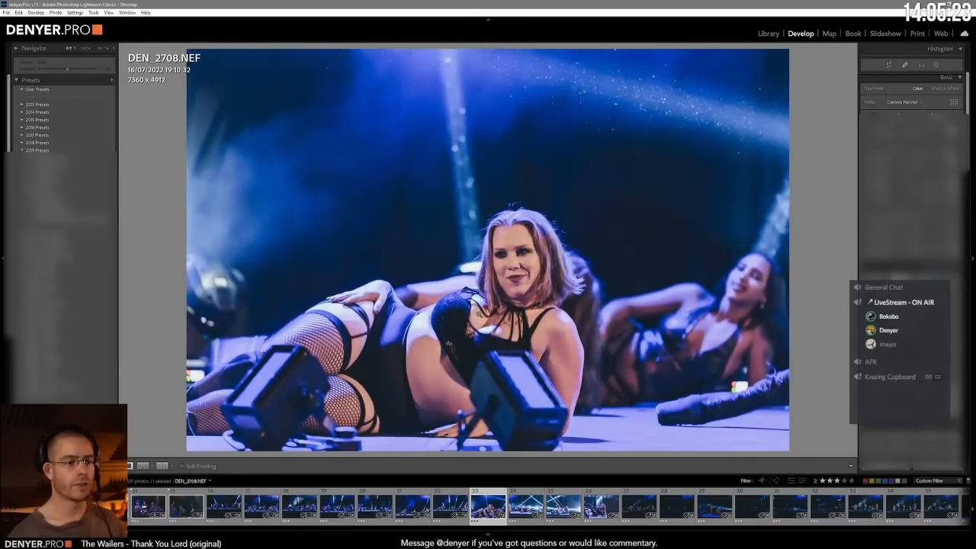
{"action": "key", "text": "minus"}
{"action": "key", "text": "minus"}
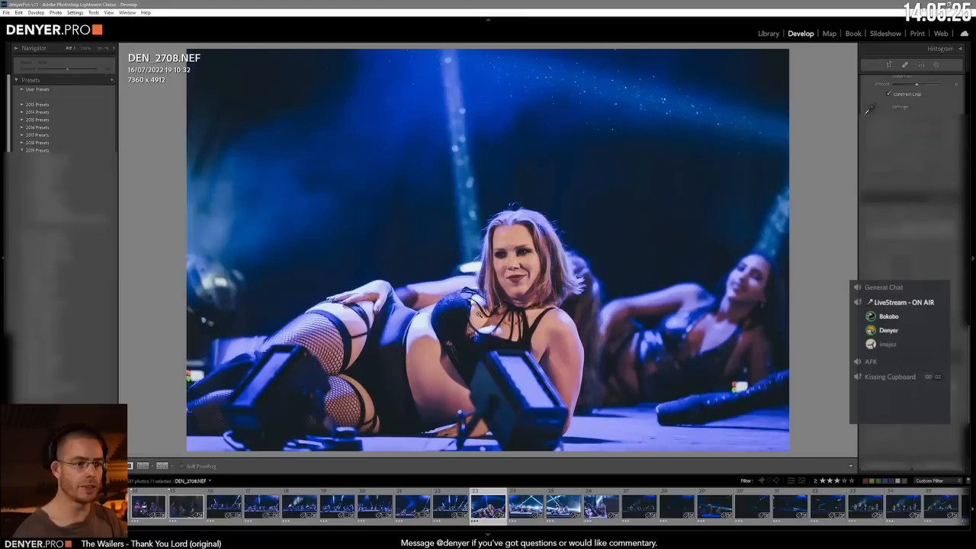
Step: Level the stage edge in DEN_2713.NEF with the crop constrained to the image, and darken the photo
{"action": "key", "text": "Right"}
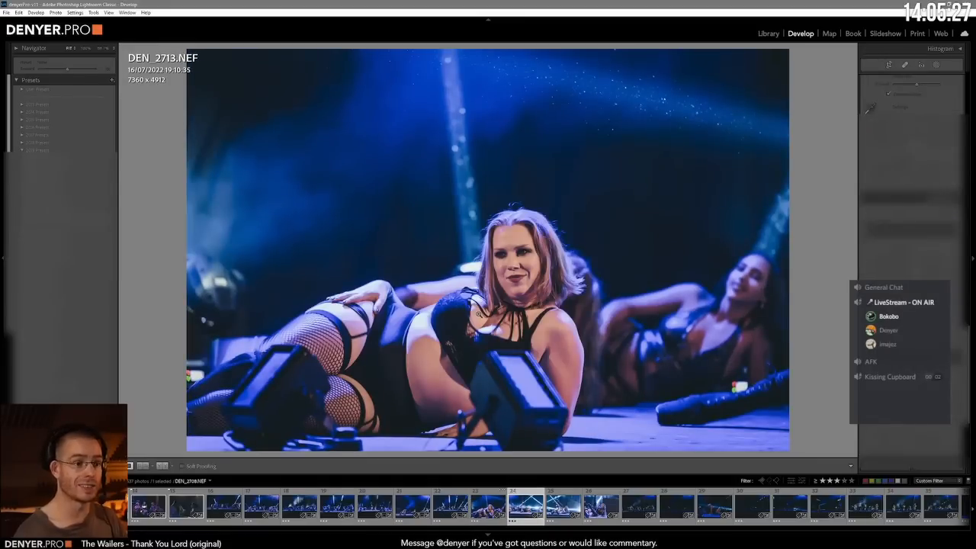
{"action": "key", "text": "minus"}
{"action": "key", "text": "minus"}
{"action": "key", "text": "minus"}
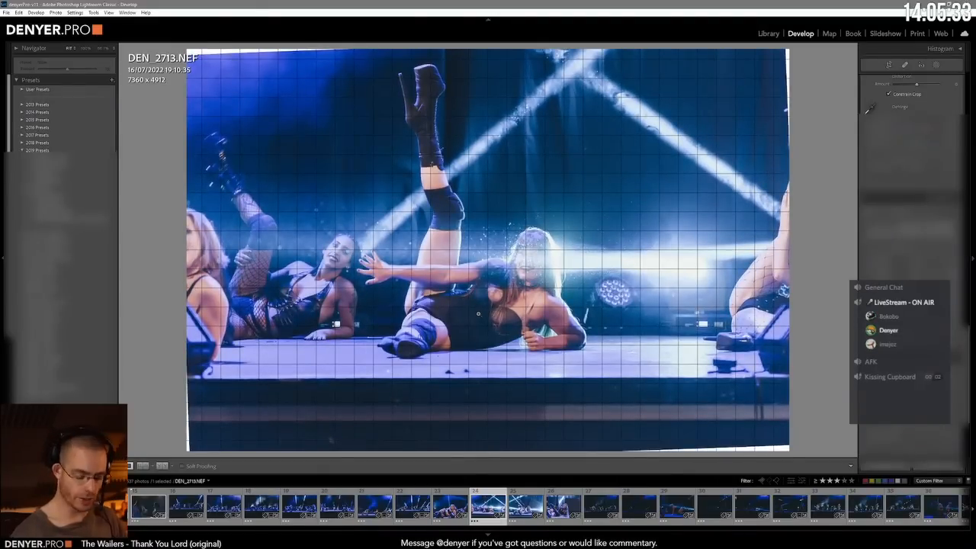
{"action": "key", "text": "Return"}
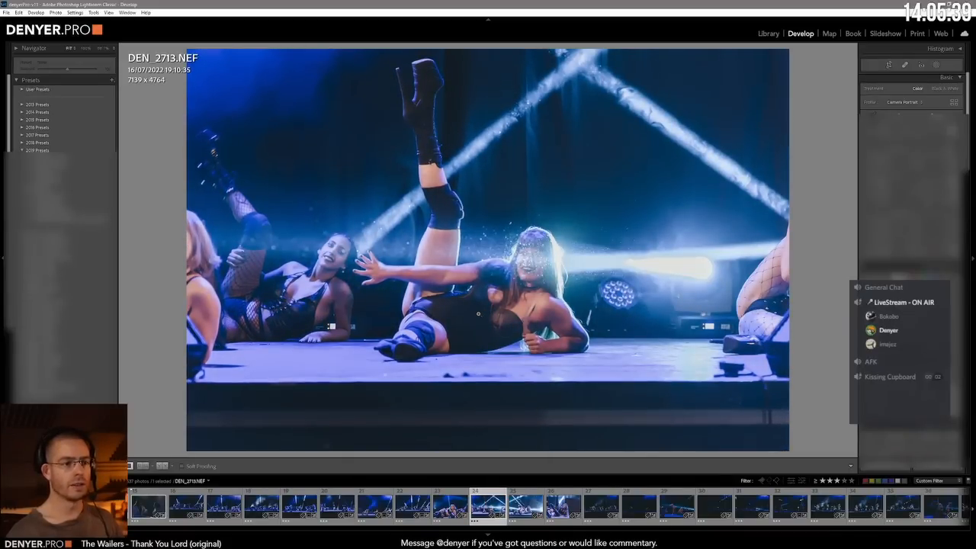
Step: Rotate DEN_2716.NEF and DEN_2718.NEF to level the stage in each photo
{"action": "key", "text": "Right"}
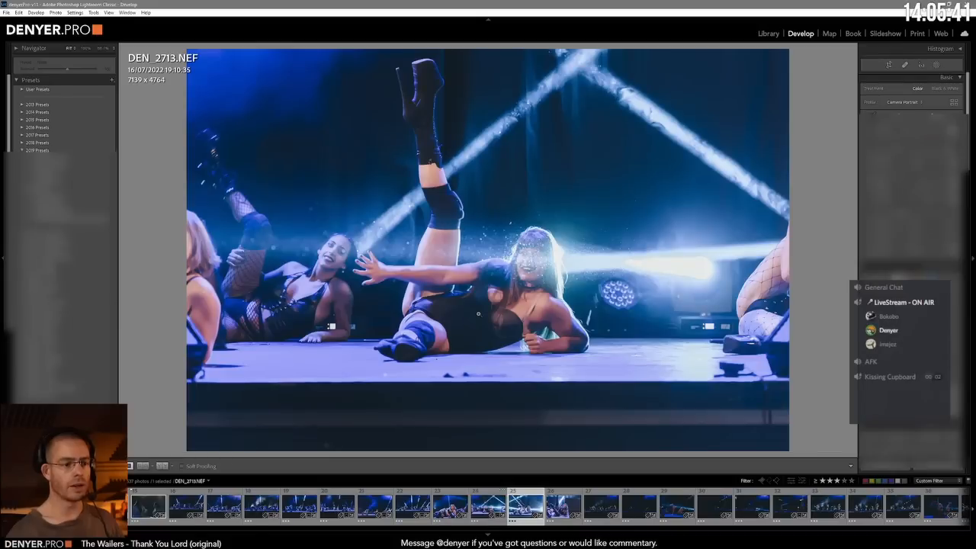
{"action": "key", "text": "ctrl+Tab"}
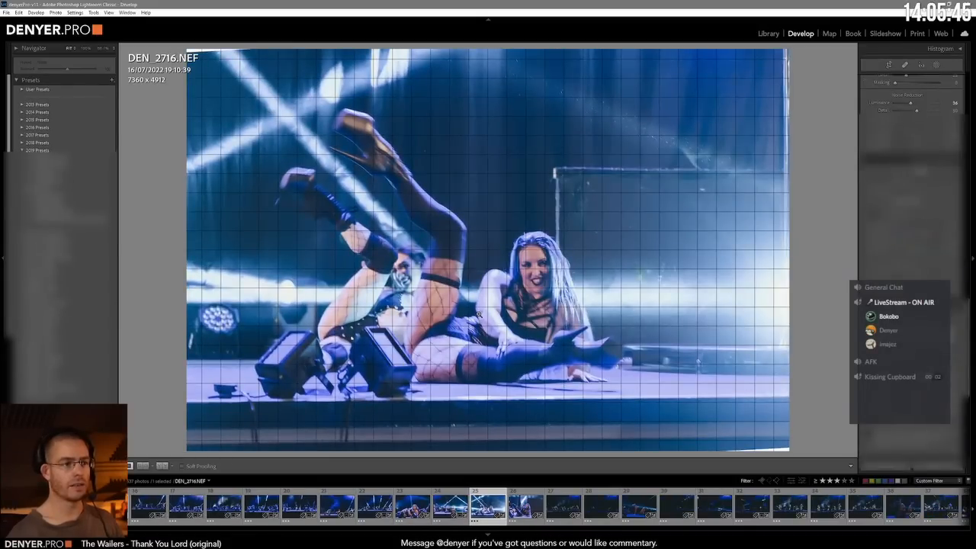
{"action": "key", "text": "Right"}
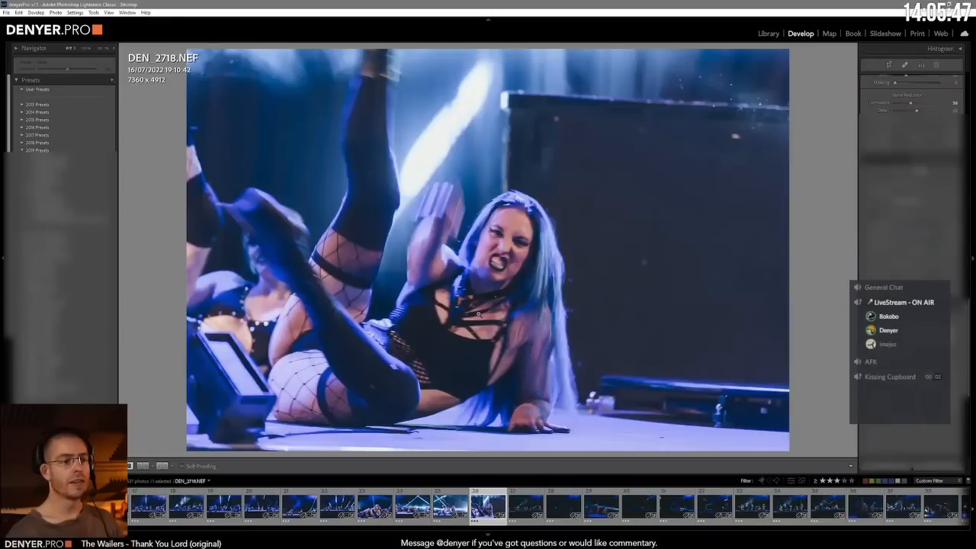
{"action": "key", "text": "minus"}
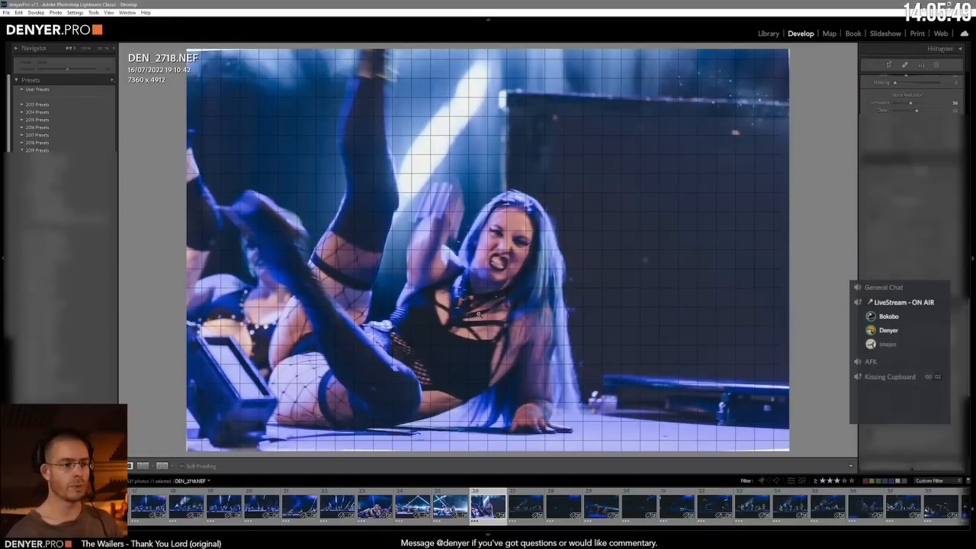
{"action": "key", "text": "minus"}
{"action": "key", "text": "equal"}
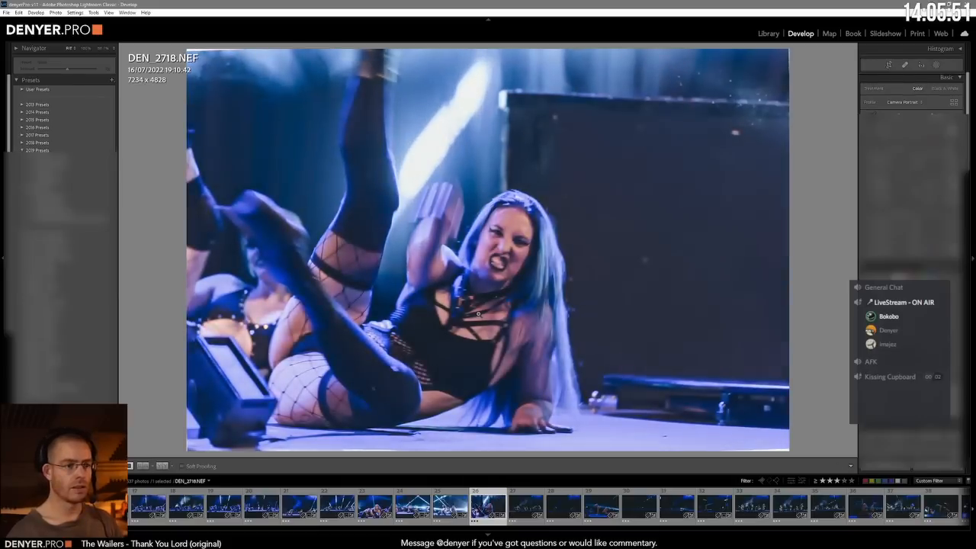
{"action": "key", "text": "minus"}
{"action": "key", "text": "equal"}
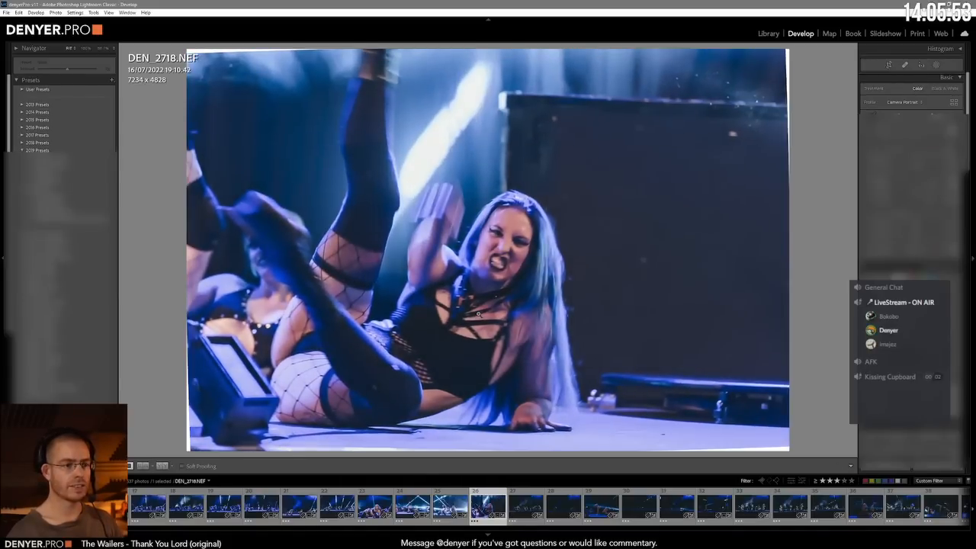
{"action": "key", "text": "equal"}
Step: Level the stage edge in DP2_2963.NEF with the crop constrained to the image, then scale up and shift the photo to reframe the dancers
{"action": "key", "text": "Right"}
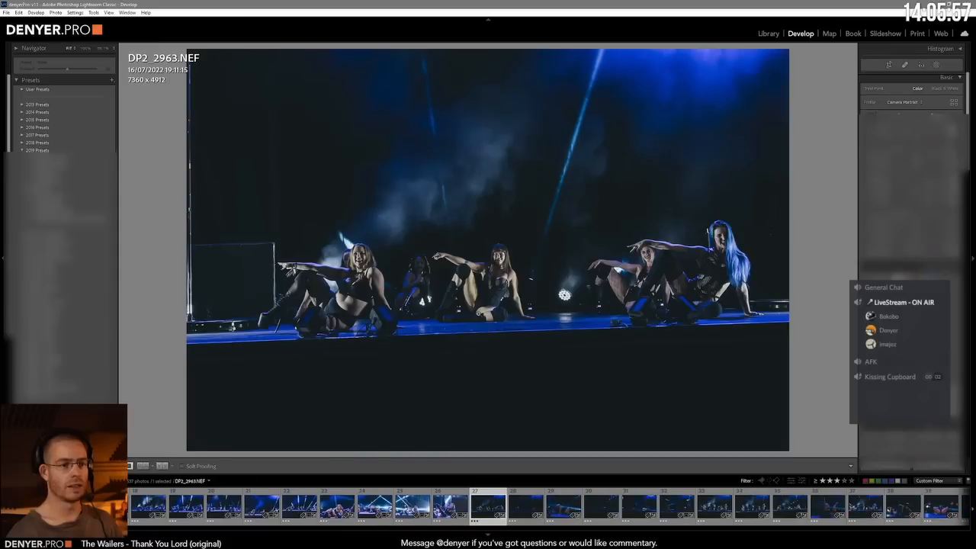
{"action": "key", "text": "equal"}
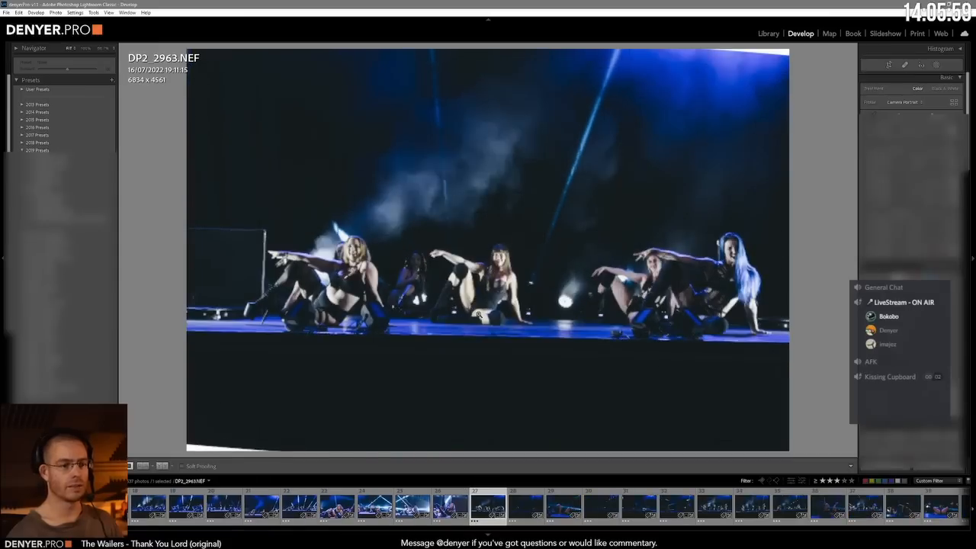
{"action": "key", "text": "equal"}
{"action": "key", "text": "equal"}
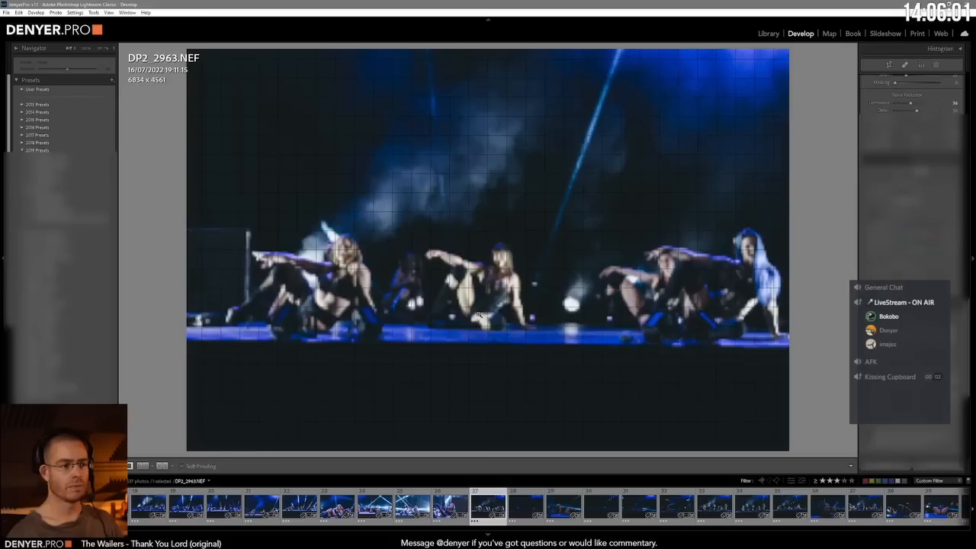
{"action": "key", "text": "equal"}
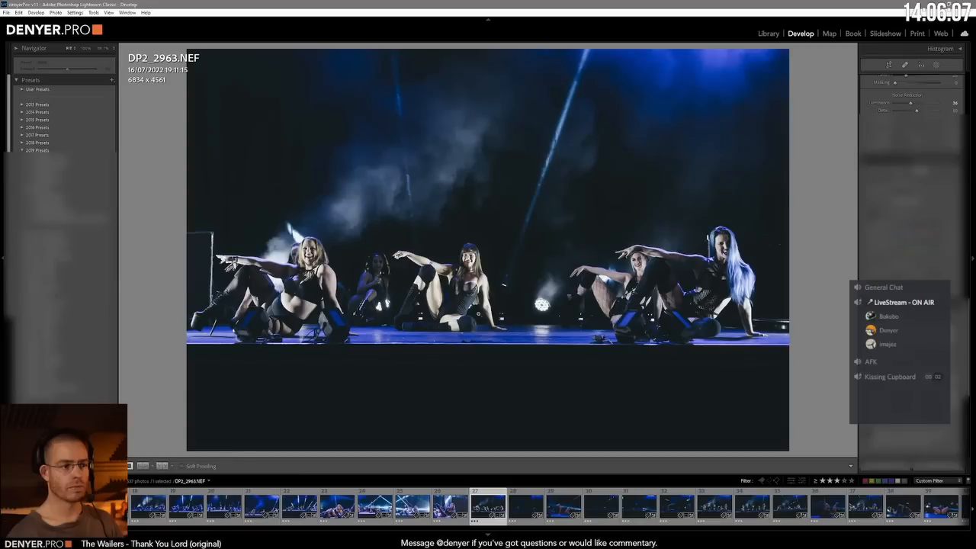
{"action": "key", "text": "equal"}
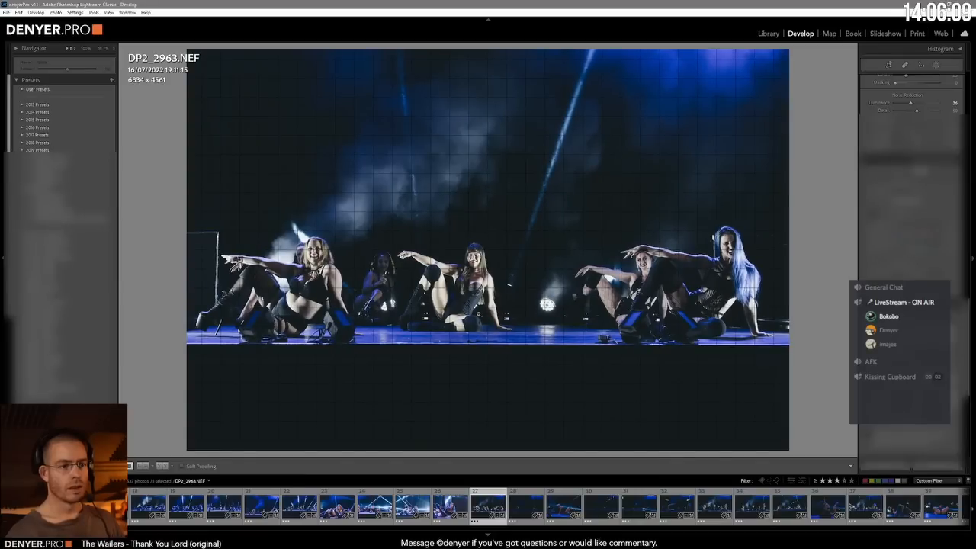
Step: Advance to DP2_2966.NEF, brighten it, and level, enlarge and shift the image to reframe the seated dancers
{"action": "key", "text": "Right"}
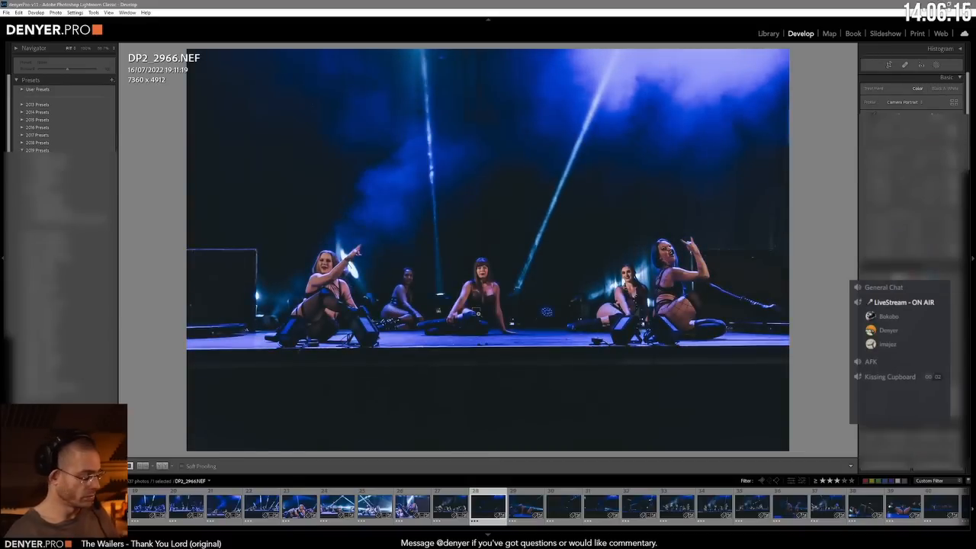
{"action": "key", "text": "ctrl+shift+v"}
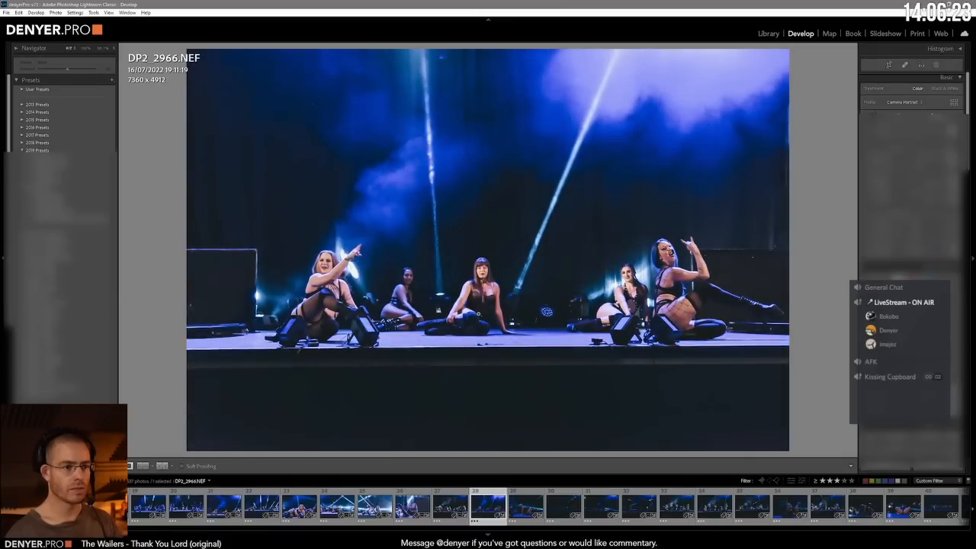
{"action": "key", "text": "ctrl+Tab"}
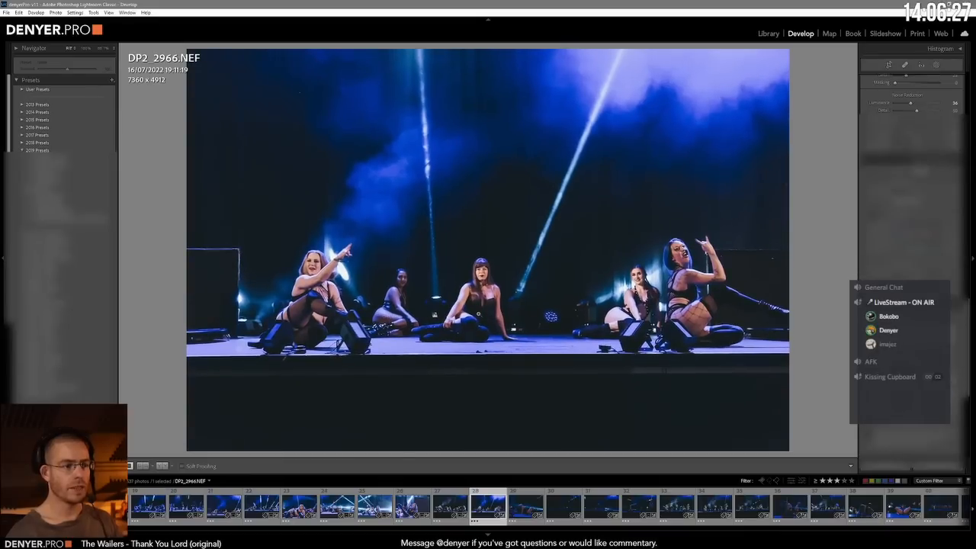
{"action": "key", "text": "equal"}
{"action": "key", "text": "equal"}
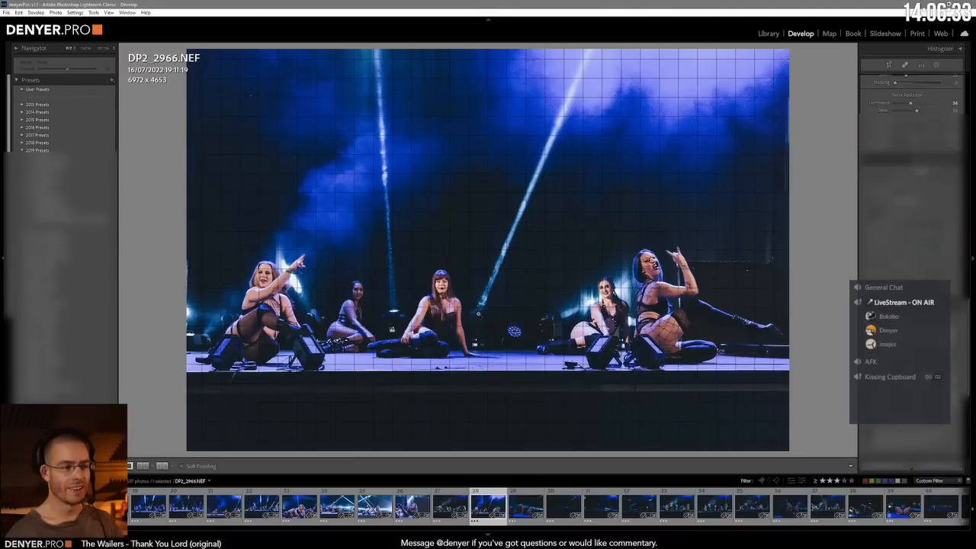
Step: Rotate DEN_2723.NEF to level the stage with the crop constrained to the image, and brighten the arched dancer
{"action": "key", "text": "Right"}
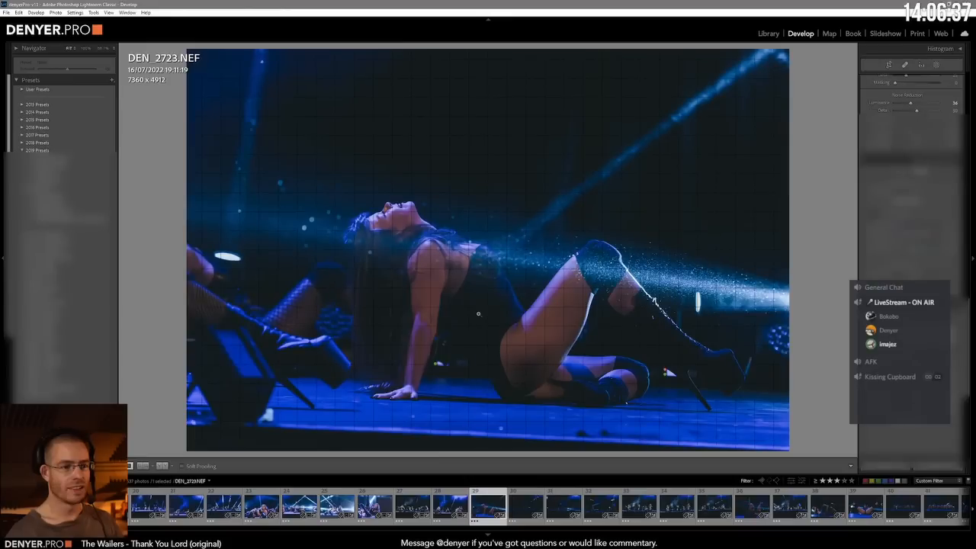
{"action": "key", "text": "ctrl+Tab"}
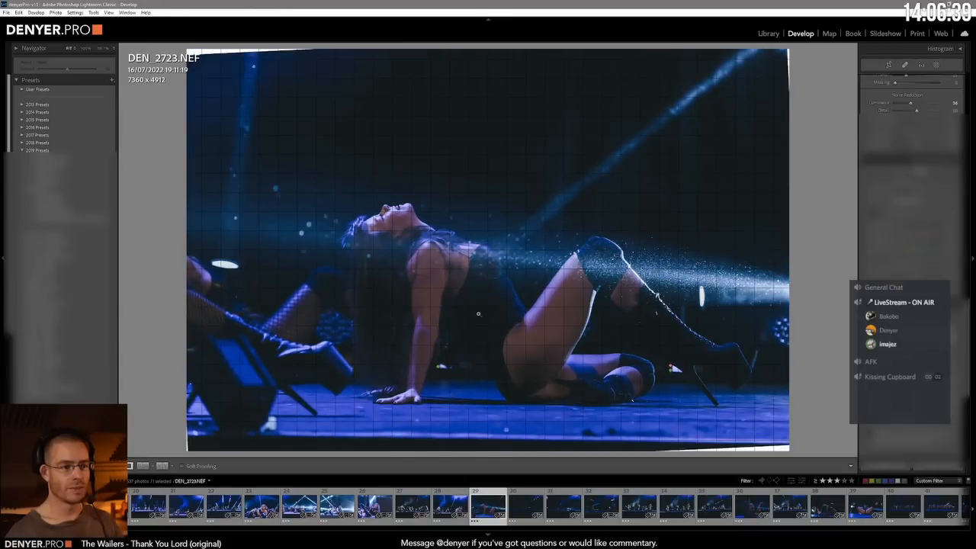
{"action": "key", "text": "minus"}
{"action": "key", "text": "minus"}
{"action": "key", "text": "minus"}
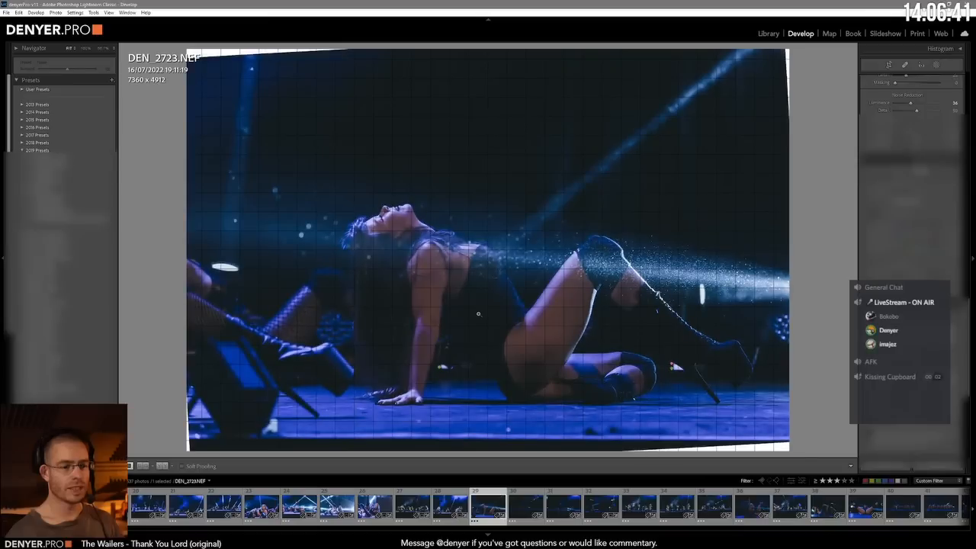
{"action": "key", "text": "Return"}
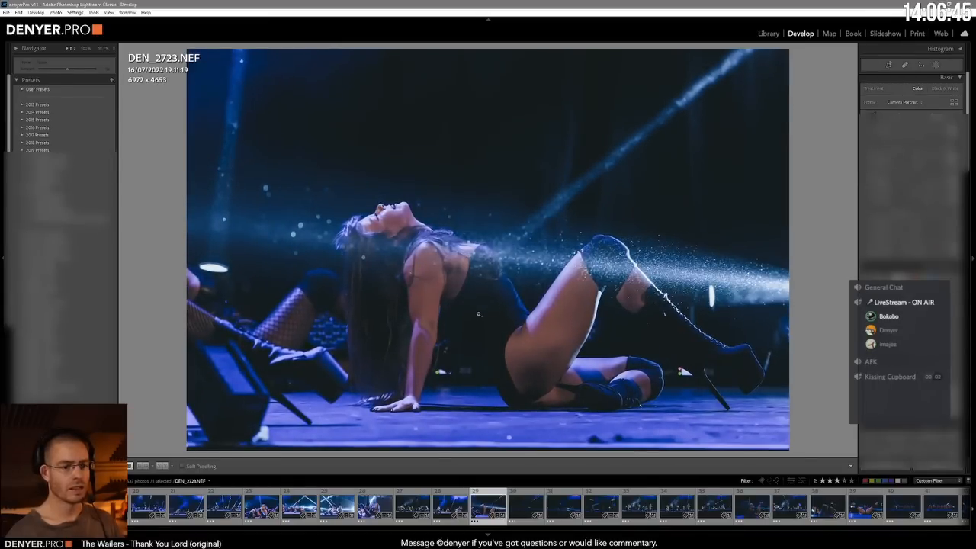
{"action": "key", "text": "ctrl+7"}
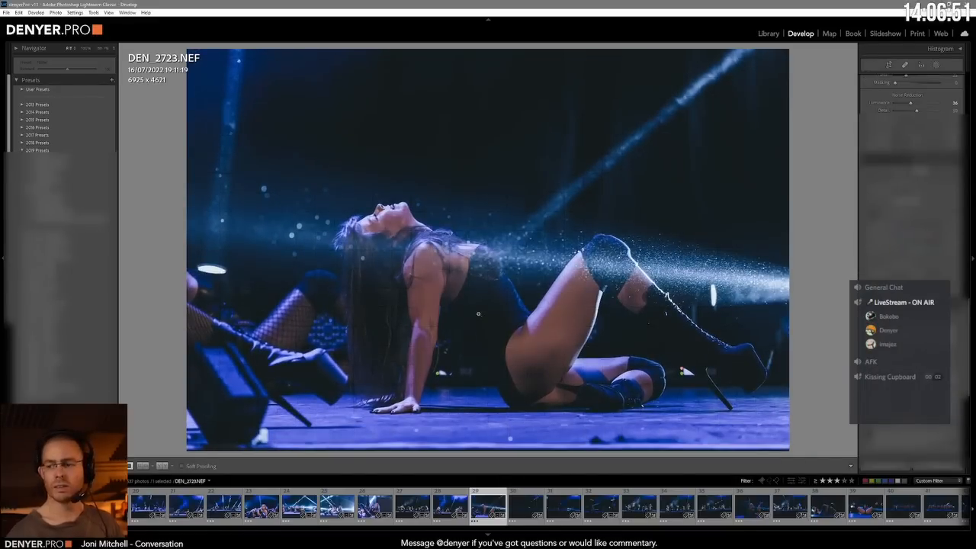
Step: Advance to DP2_2967.NEF, the wide shot of dancers with raised legs, and level the stage edge
{"action": "key", "text": "Right"}
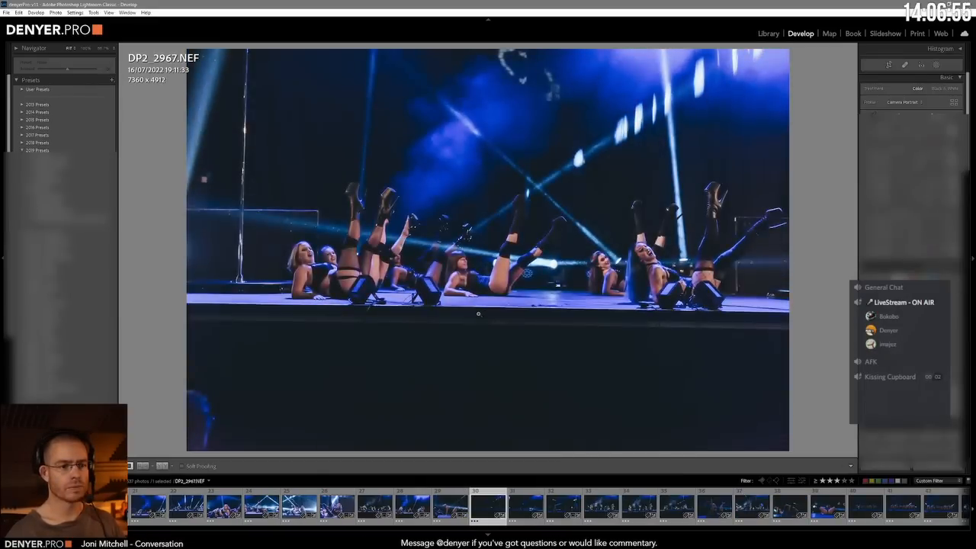
{"action": "key", "text": "ctrl+shift+v"}
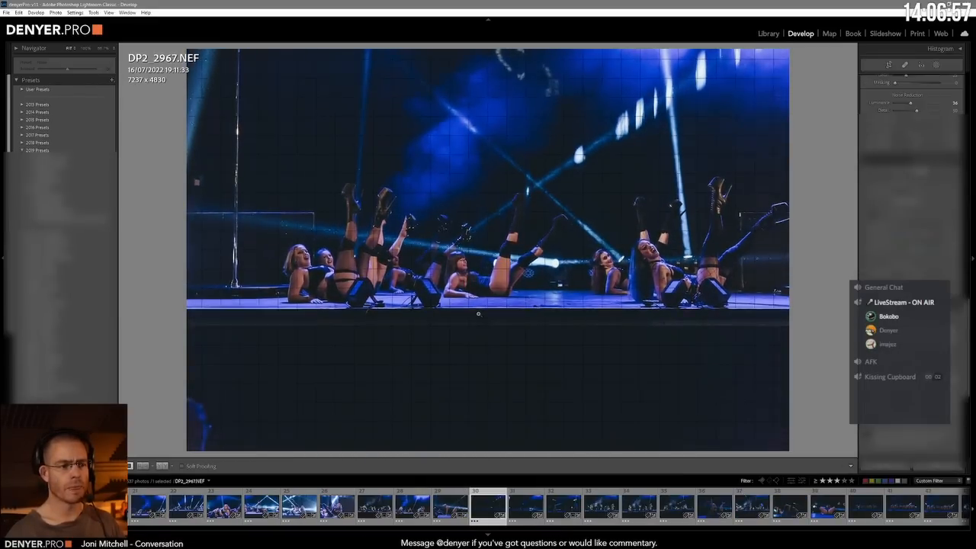
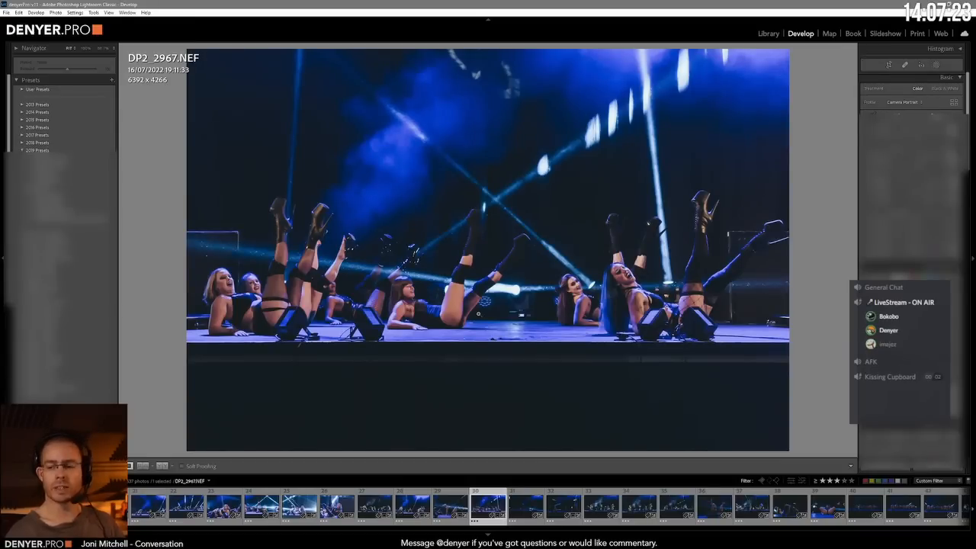
Step: Advance to DP2_2970.NEF, the wide shot of dancers lying on stage, and level the stage edge
{"action": "key", "text": "Right"}
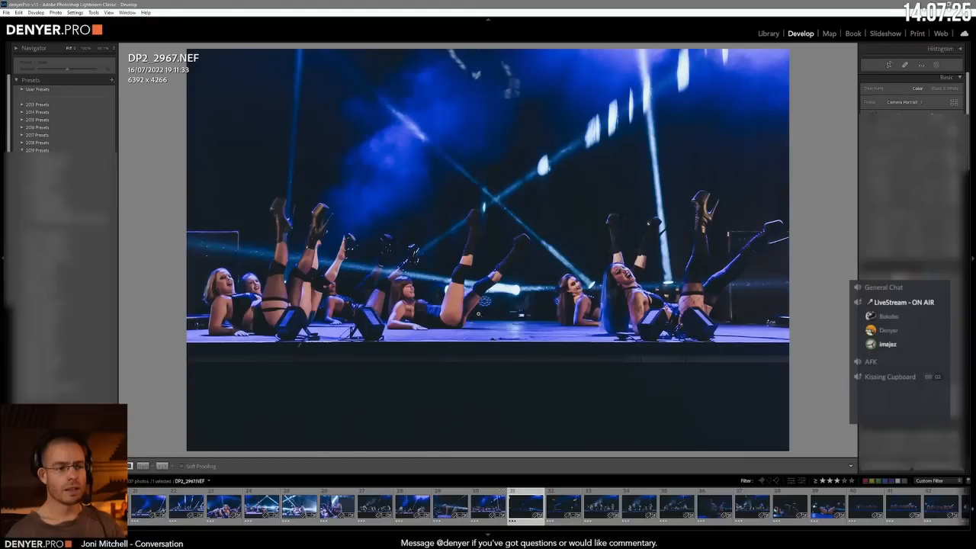
{"action": "key", "text": "Right"}
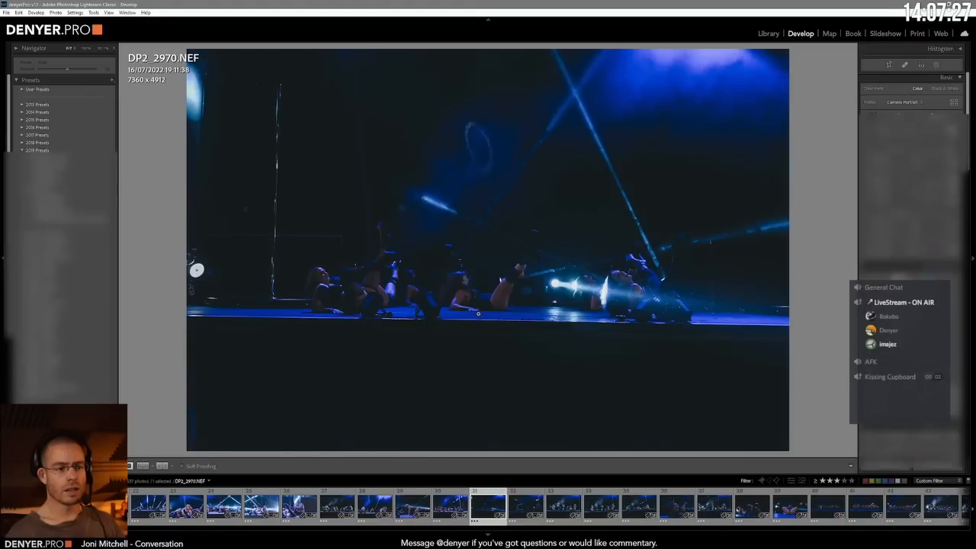
{"action": "key", "text": "ctrl+7"}
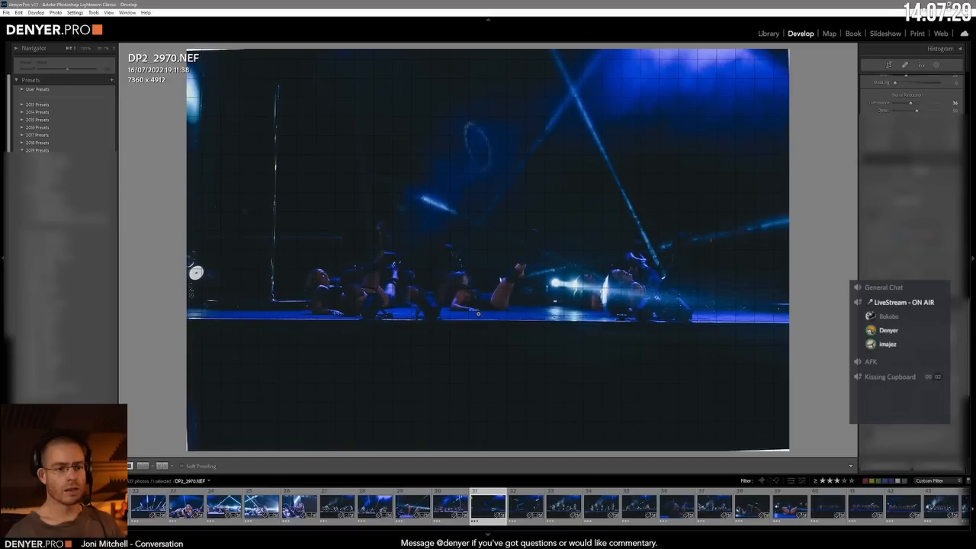
{"action": "key", "text": "minus"}
{"action": "key", "text": "minus"}
{"action": "key", "text": "minus"}
Step: Constrain the crop of DP2_2970.NEF, brighten it, and enlarge and shift the image to reframe the lying dancers
{"action": "key", "text": "equal"}
{"action": "key", "text": "equal"}
{"action": "key", "text": "equal"}
{"action": "key", "text": "equal"}
{"action": "key", "text": "equal"}
{"action": "key", "text": "equal"}
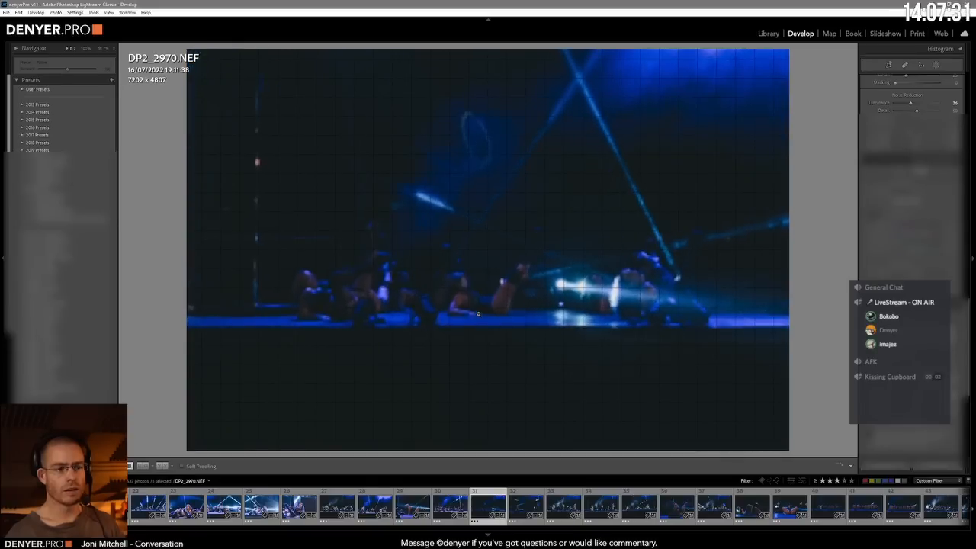
{"action": "key", "text": "equal"}
{"action": "key", "text": "equal"}
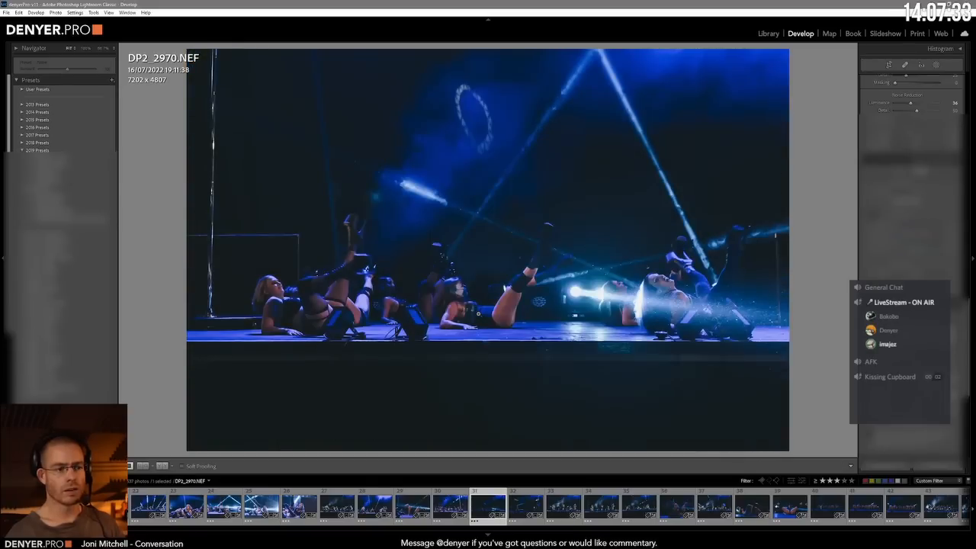
{"action": "key", "text": "minus"}
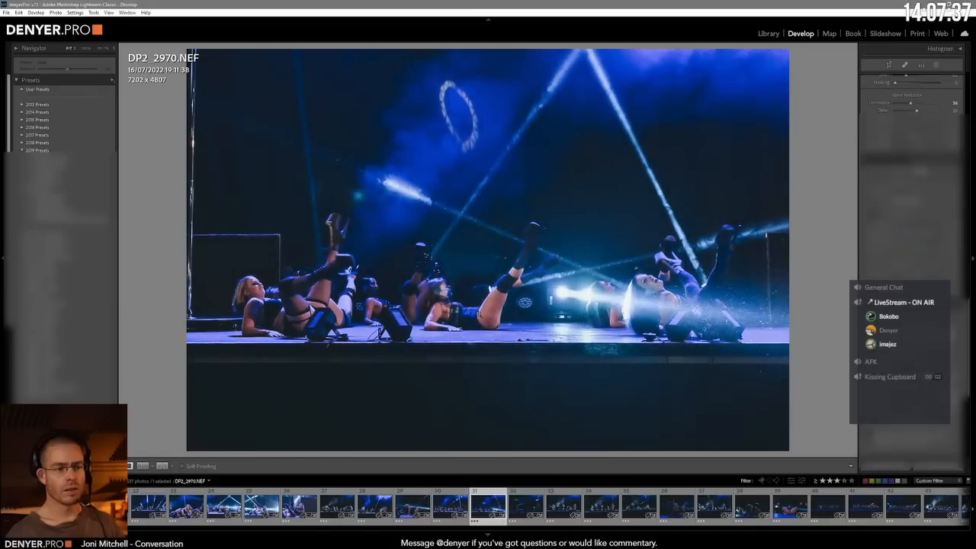
Step: Brighten, level and enlarge DP2_2973.NEF and DP2_2975.NEF with the crop constrained, reframing the kneeling dancers in each
{"action": "key", "text": "Right"}
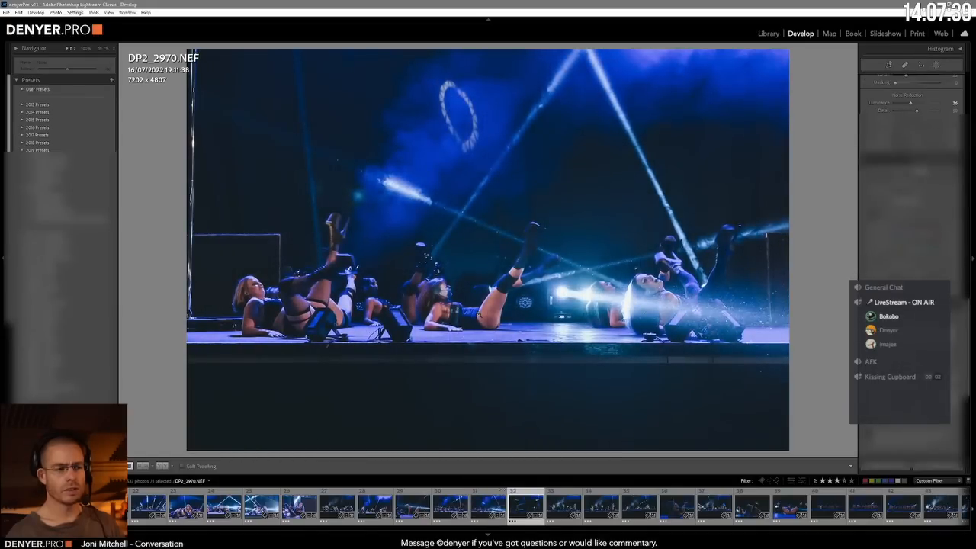
{"action": "key", "text": "Right"}
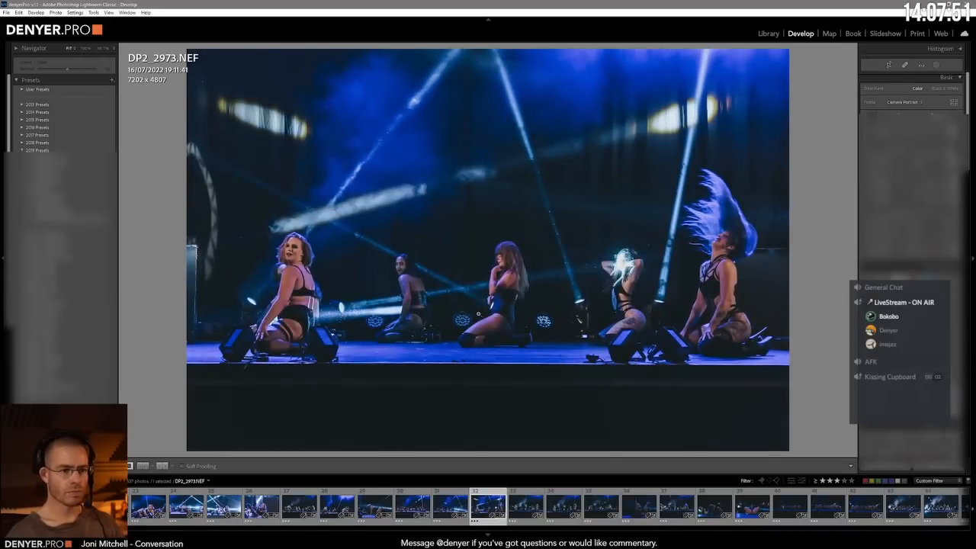
{"action": "key", "text": "Right"}
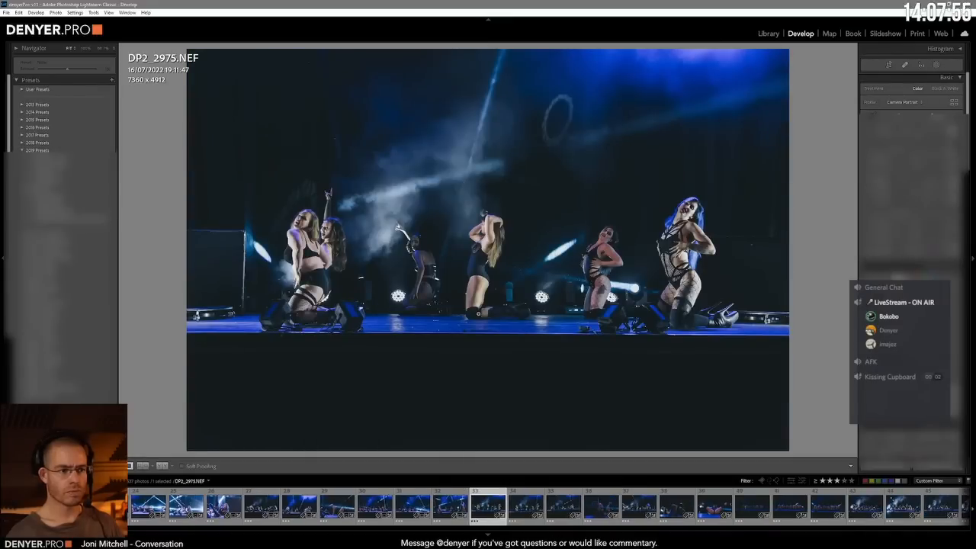
{"action": "key", "text": "minus"}
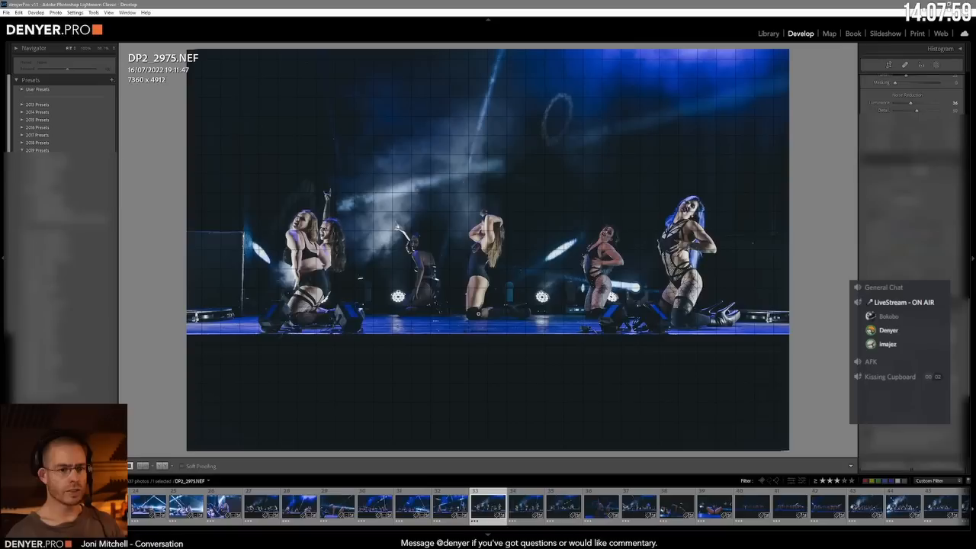
{"action": "key", "text": "equal"}
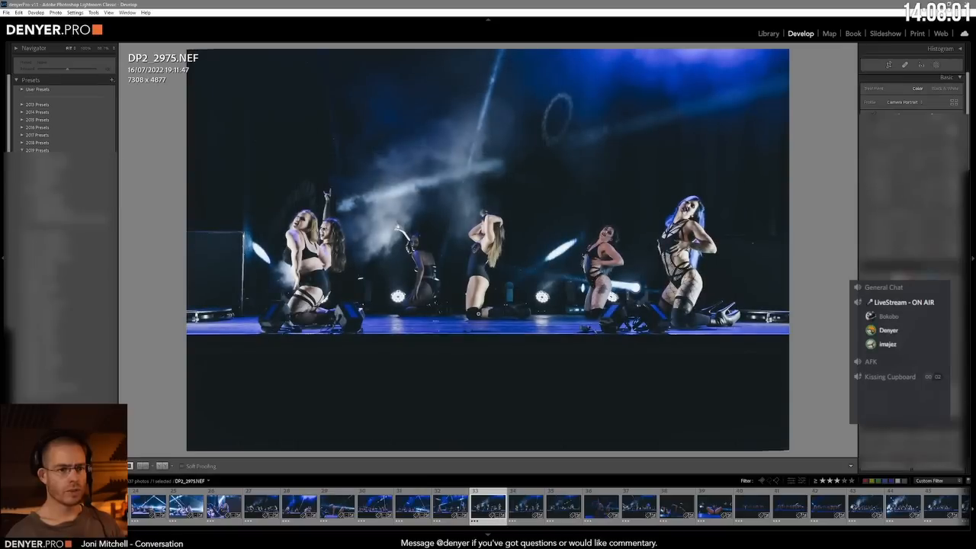
{"action": "key", "text": "minus"}
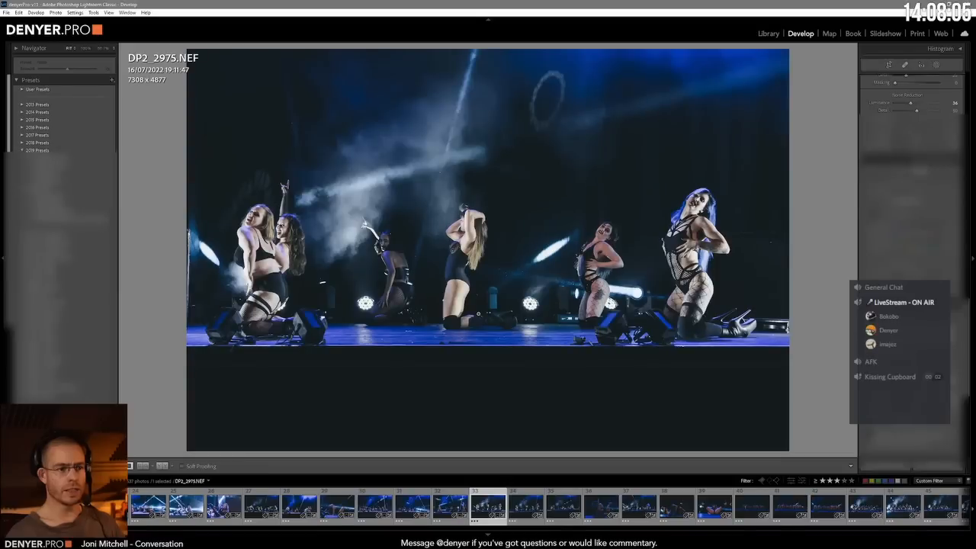
{"action": "key", "text": "equal"}
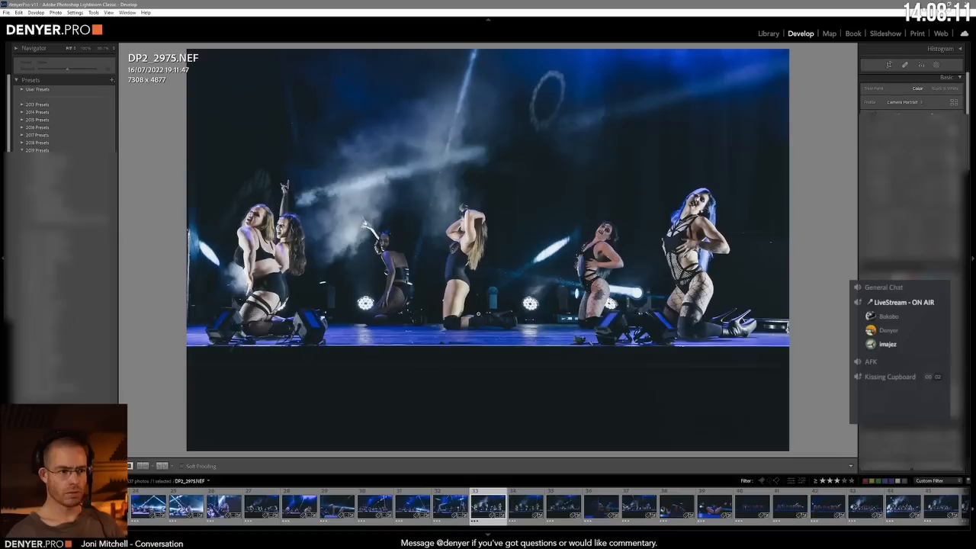
Step: Advance to DP2_2977.NEF, level the stage edge with the crop constrained, and enlarge and shift the image to reframe the kneeling dancers
{"action": "key", "text": "Right"}
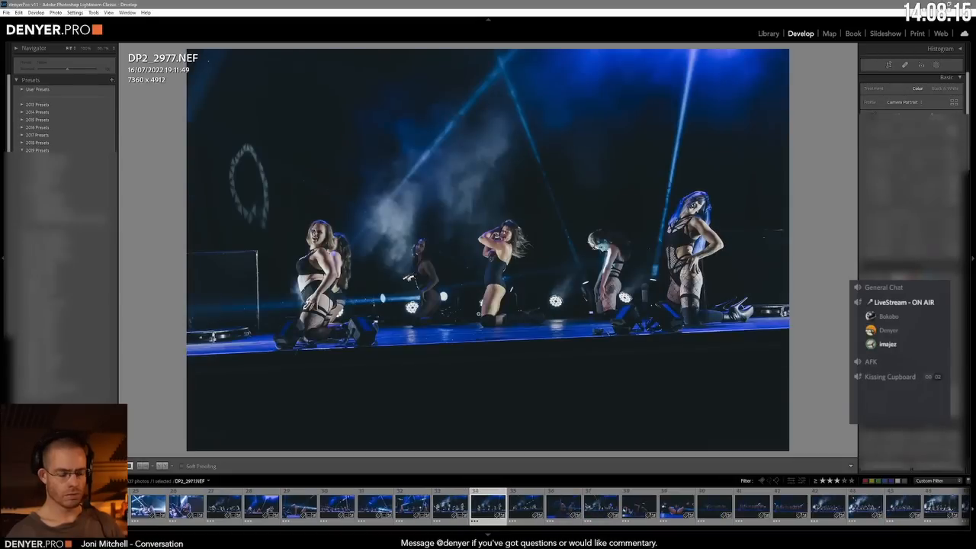
{"action": "key", "text": "ctrl+Tab"}
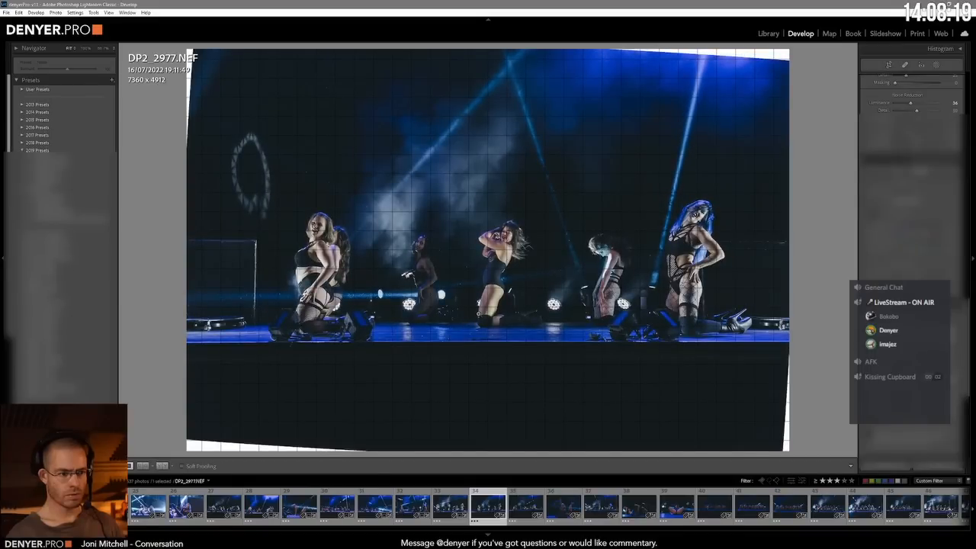
{"action": "key", "text": "Return"}
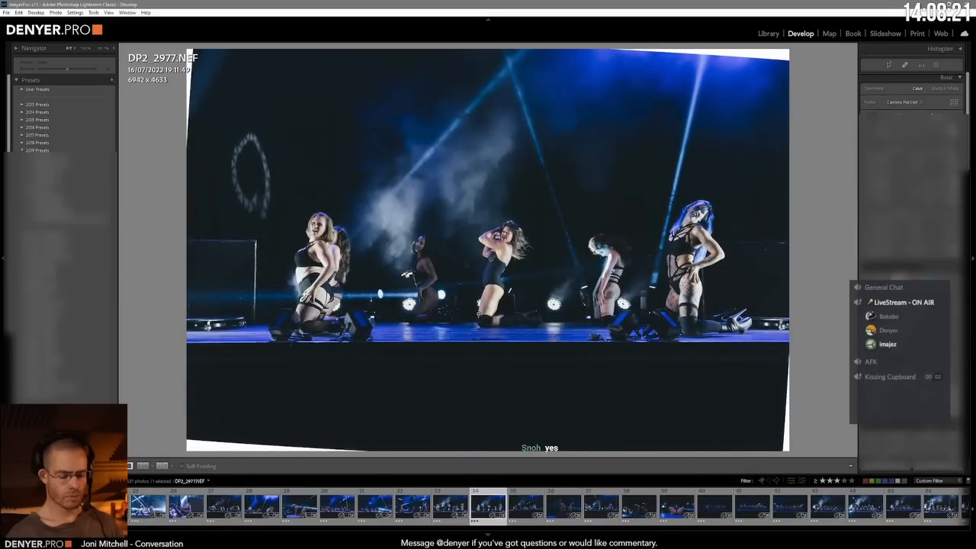
{"action": "key", "text": "ctrl+Tab"}
{"action": "key", "text": "minus"}
{"action": "key", "text": "minus"}
{"action": "key", "text": "minus"}
{"action": "key", "text": "minus"}
{"action": "key", "text": "minus"}
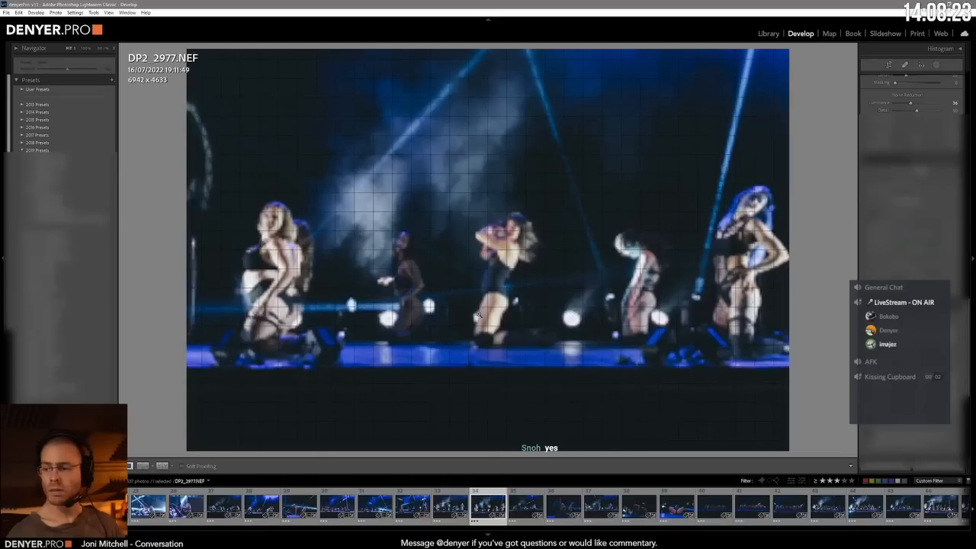
{"action": "key", "text": "minus"}
{"action": "key", "text": "minus"}
{"action": "key", "text": "minus"}
{"action": "key", "text": "minus"}
{"action": "key", "text": "minus"}
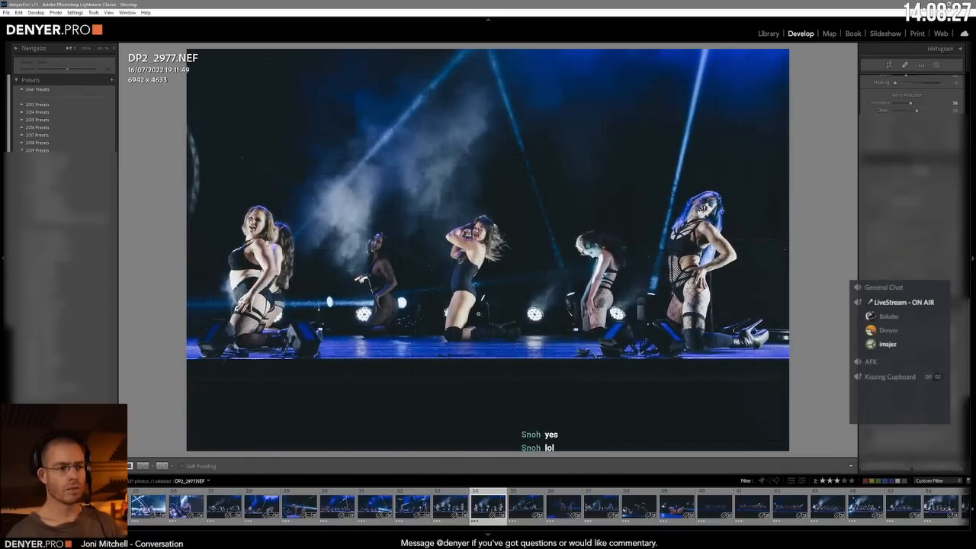
Step: Advance to DP2_2982.NEF, level the tilted stage with the crop constrained, and enlarge and shift the image to frame the dancers tossing their hair
{"action": "key", "text": "Right"}
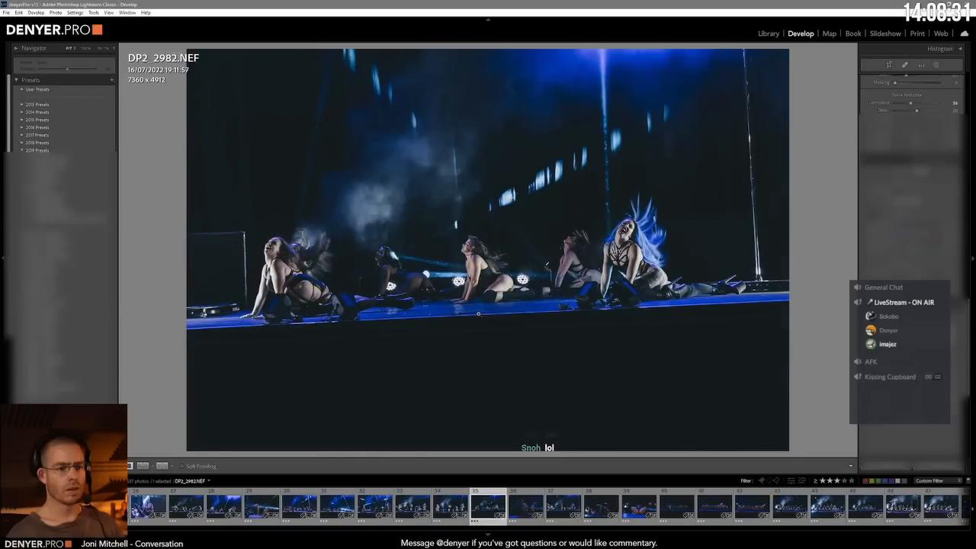
{"action": "key", "text": "equal"}
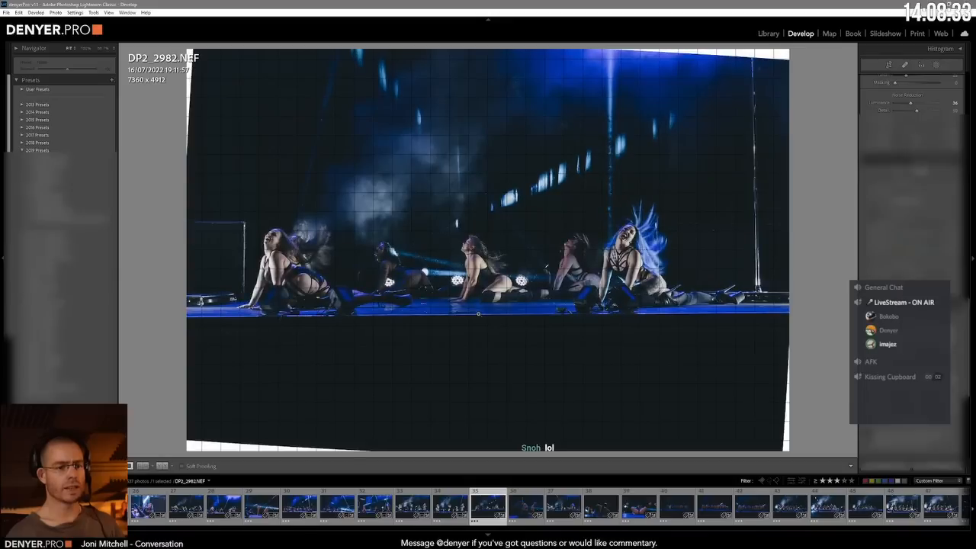
{"action": "key", "text": "equal"}
{"action": "key", "text": "equal"}
{"action": "key", "text": "equal"}
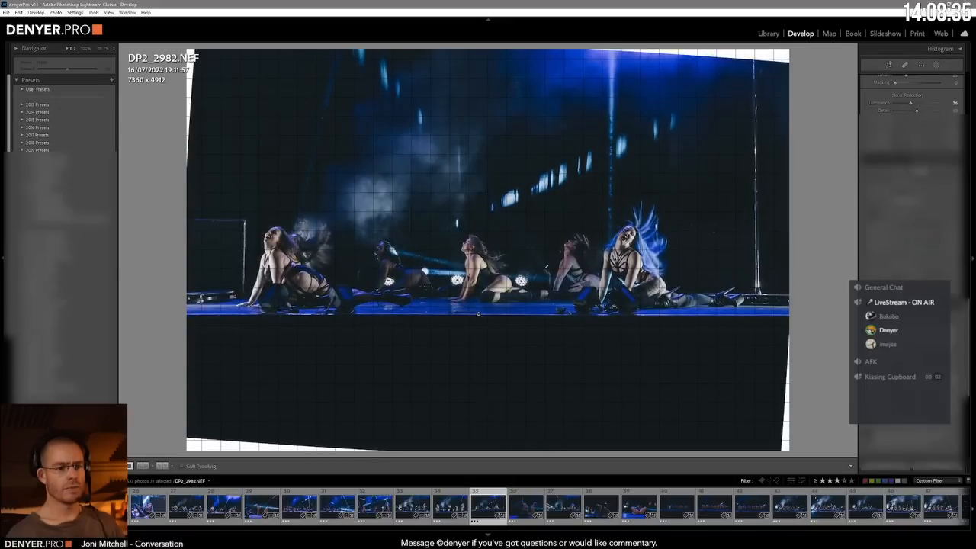
{"action": "key", "text": "equal"}
{"action": "key", "text": "equal"}
{"action": "key", "text": "equal"}
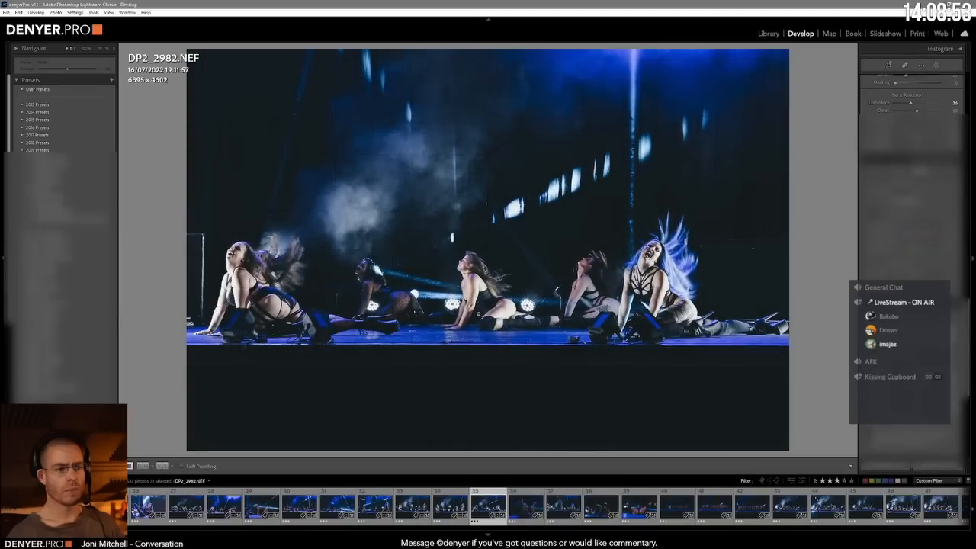
Step: Brighten the two kneeling dancers in DEN_2727.NEF, and level, enlarge and shift DP2_2988.NEF to frame the dancers on all fours
{"action": "key", "text": "Right"}
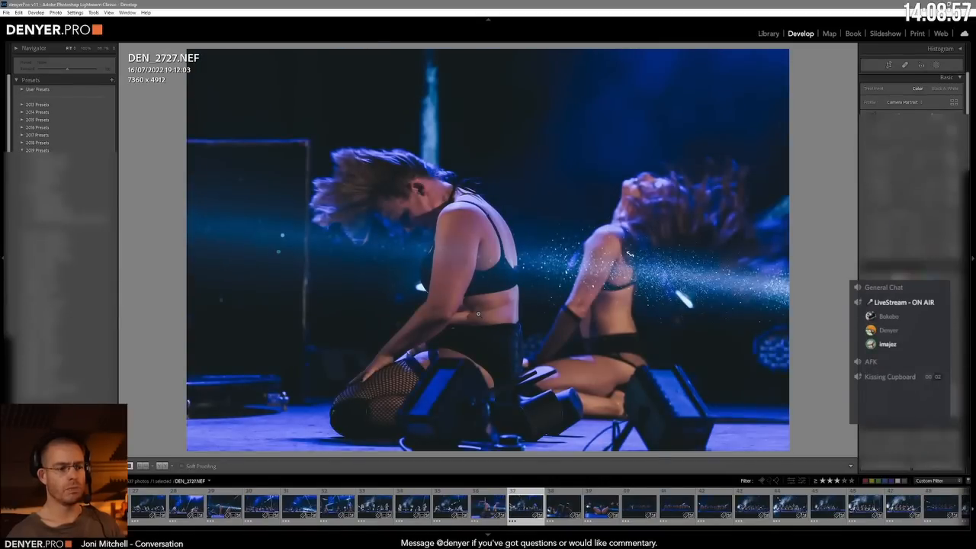
{"action": "key", "text": "Right"}
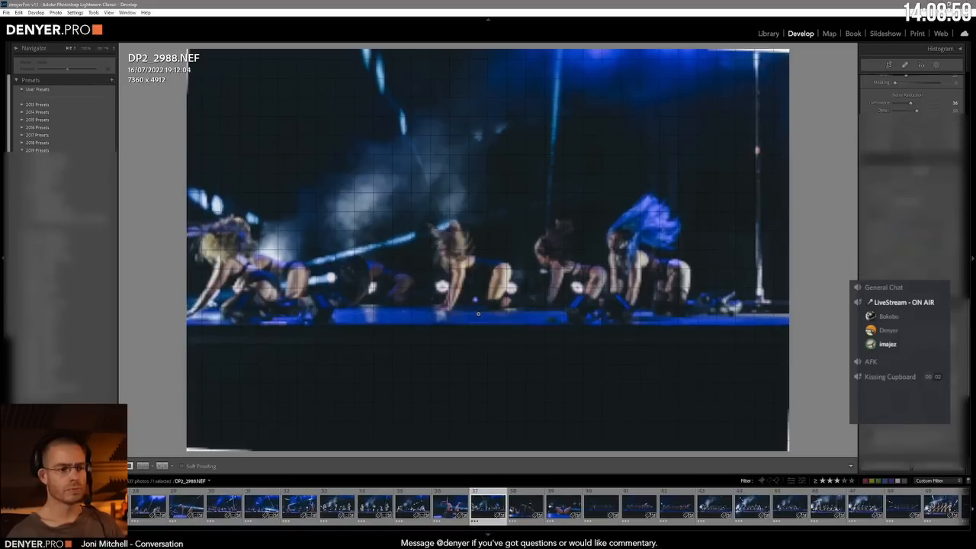
{"action": "key", "text": "equal"}
{"action": "key", "text": "equal"}
{"action": "key", "text": "equal"}
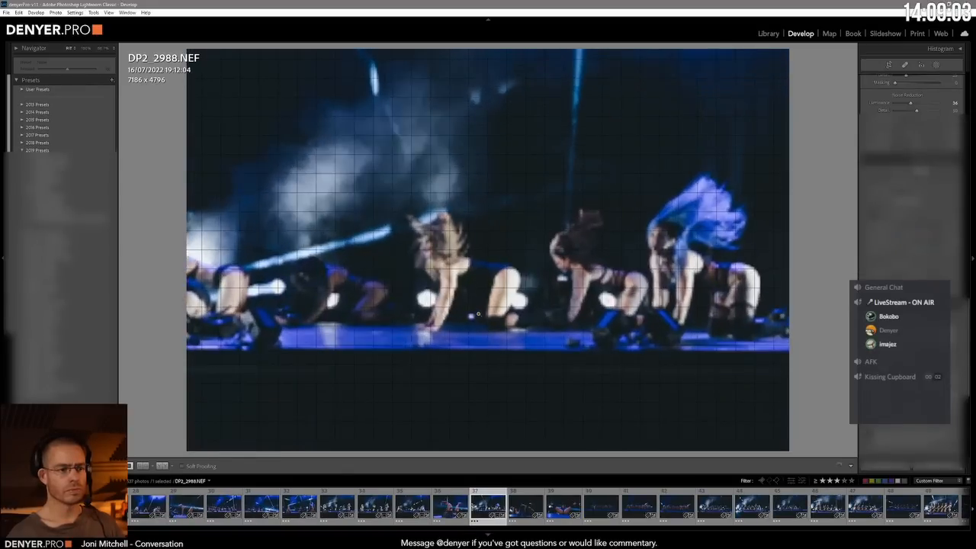
{"action": "key", "text": "Right"}
{"action": "key", "text": "Right"}
{"action": "key", "text": "Right"}
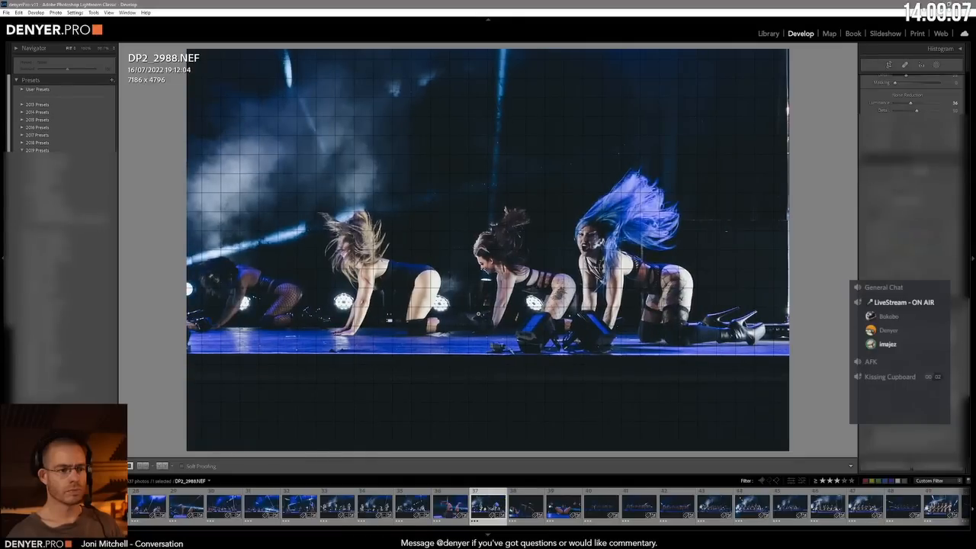
Step: Brighten and level the close-ups DEN_2736.NEF and DEN_2739.NEF with their crops constrained to the image
{"action": "key", "text": "Right"}
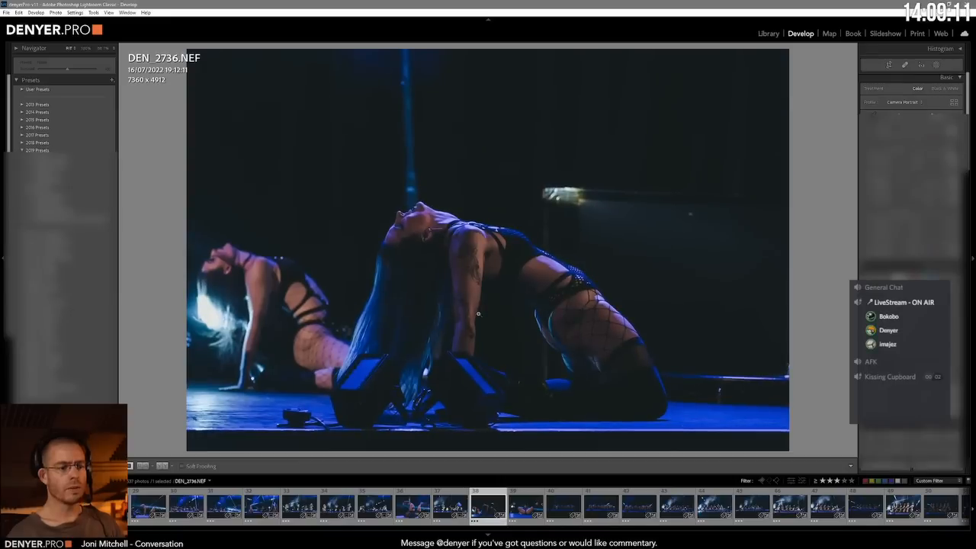
{"action": "key", "text": "ctrl+alt+v"}
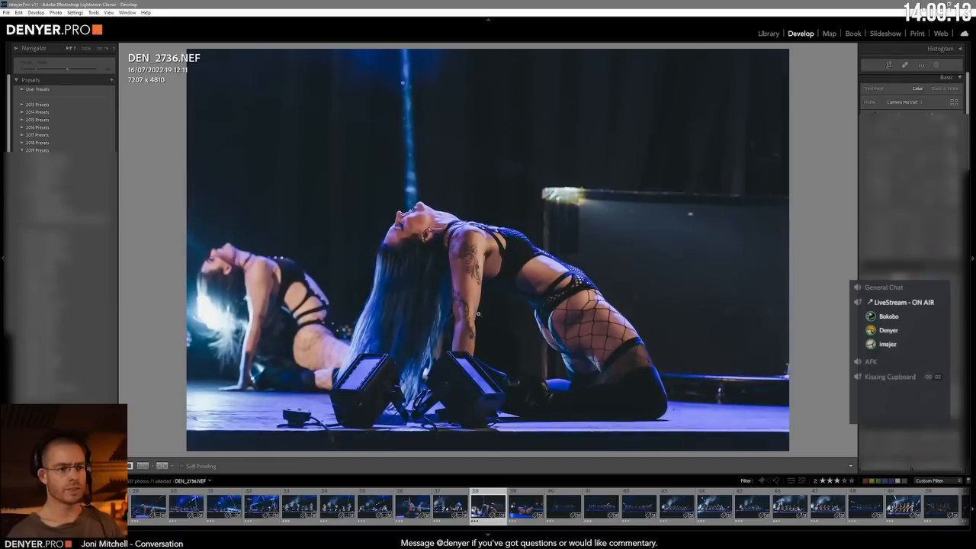
{"action": "key", "text": "Right"}
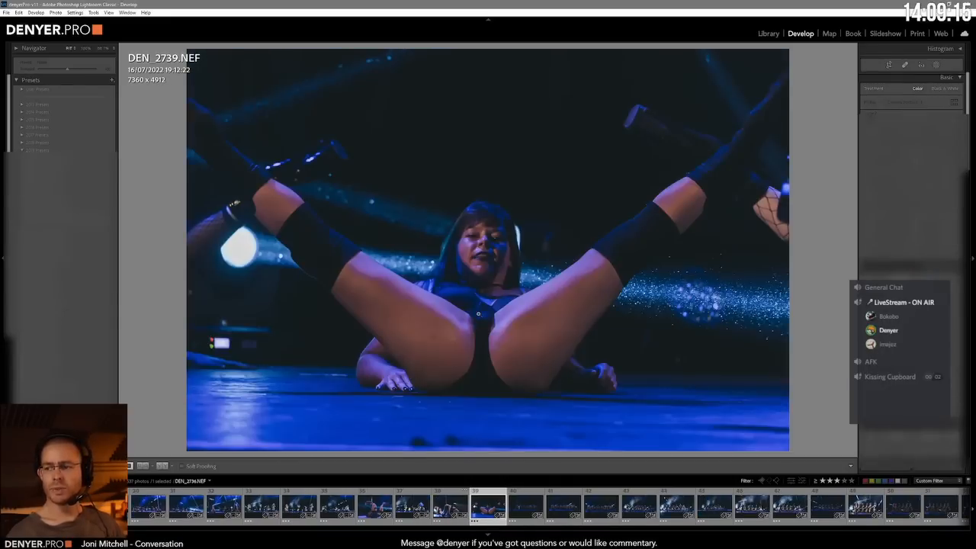
{"action": "key", "text": "ctrl+alt+v"}
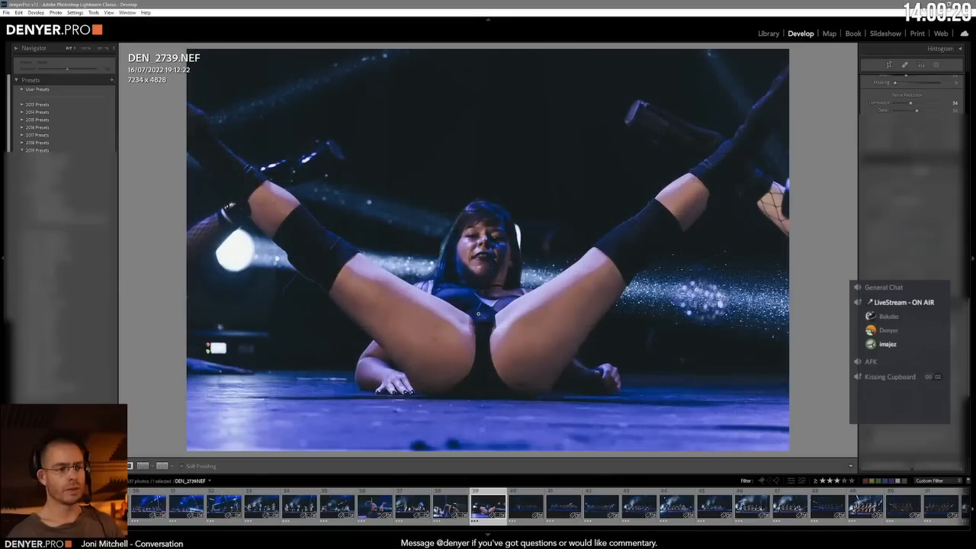
Step: Advance to DP2_2991.NEF, level the stage edge, brighten the photo, and enlarge it to frame the row of dancers
{"action": "key", "text": "Right"}
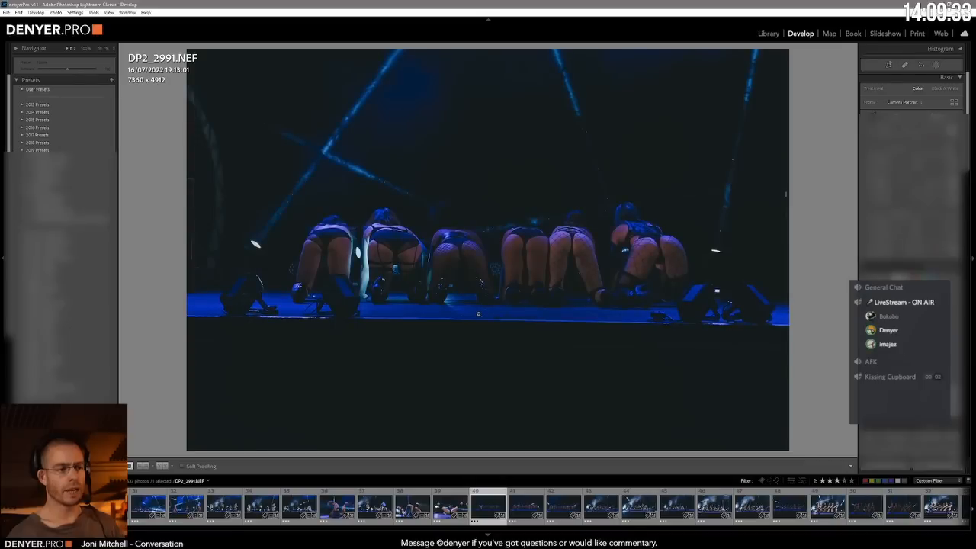
{"action": "key", "text": "ctrl+Tab"}
{"action": "key", "text": "ctrl+u"}
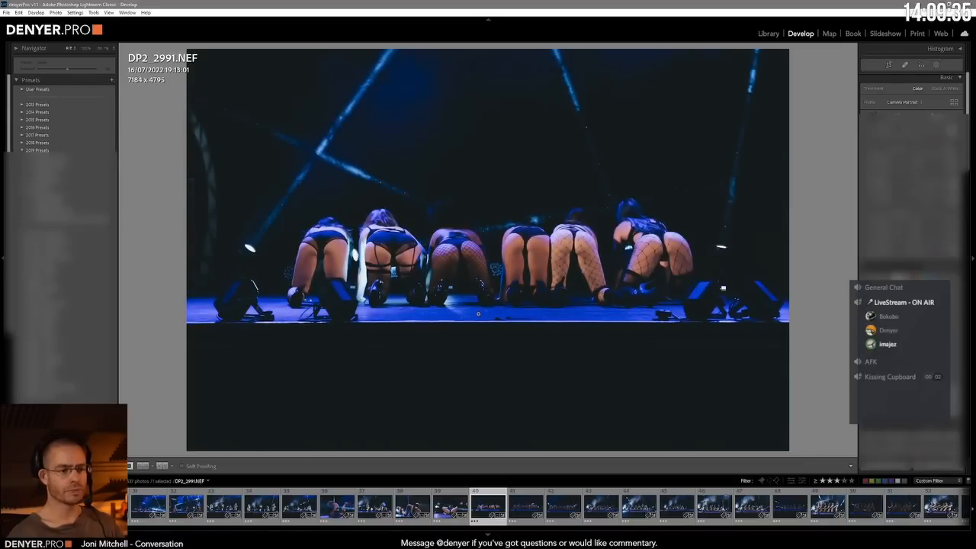
{"action": "key", "text": "equal"}
{"action": "key", "text": "equal"}
{"action": "key", "text": "equal"}
{"action": "key", "text": "equal"}
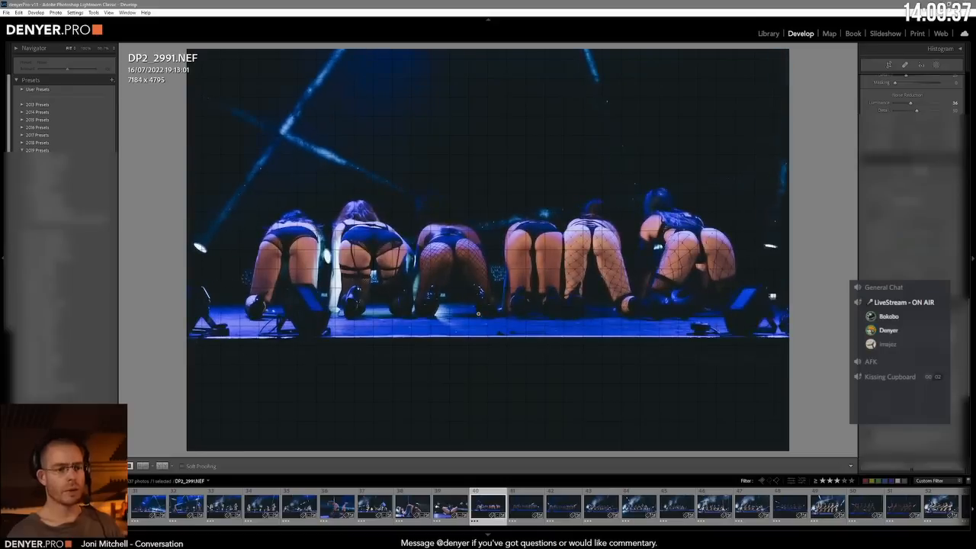
{"action": "key", "text": "equal"}
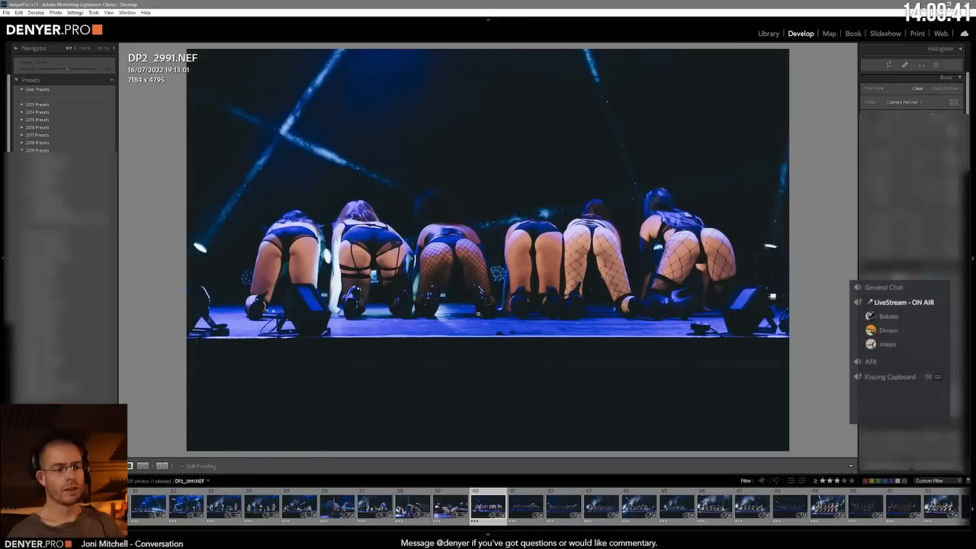
Step: Enlarge and reframe DP2_2993.NEF around the row of dancers on all fours, and frame the similar shot DP2_2997.NEF with its crop constrained
{"action": "key", "text": "Right"}
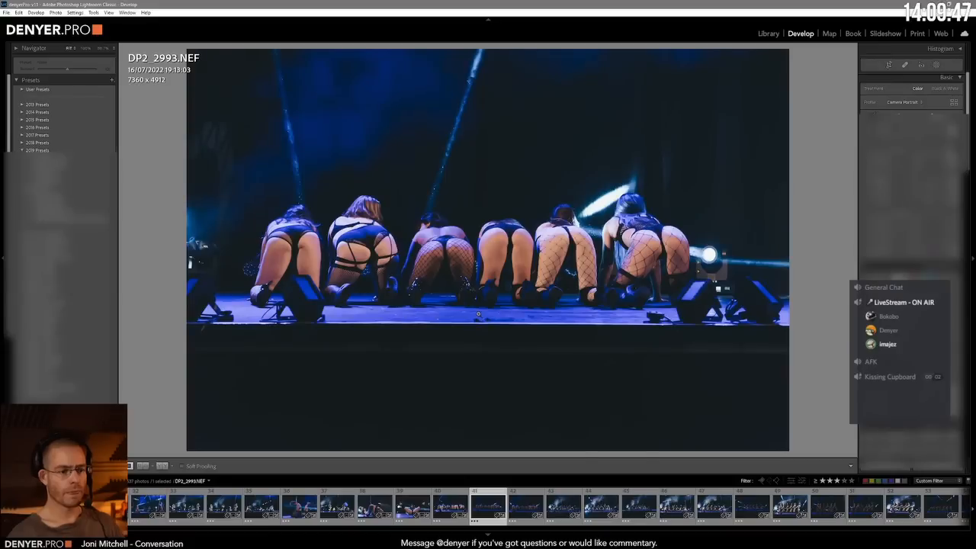
{"action": "key", "text": "ctrl+5"}
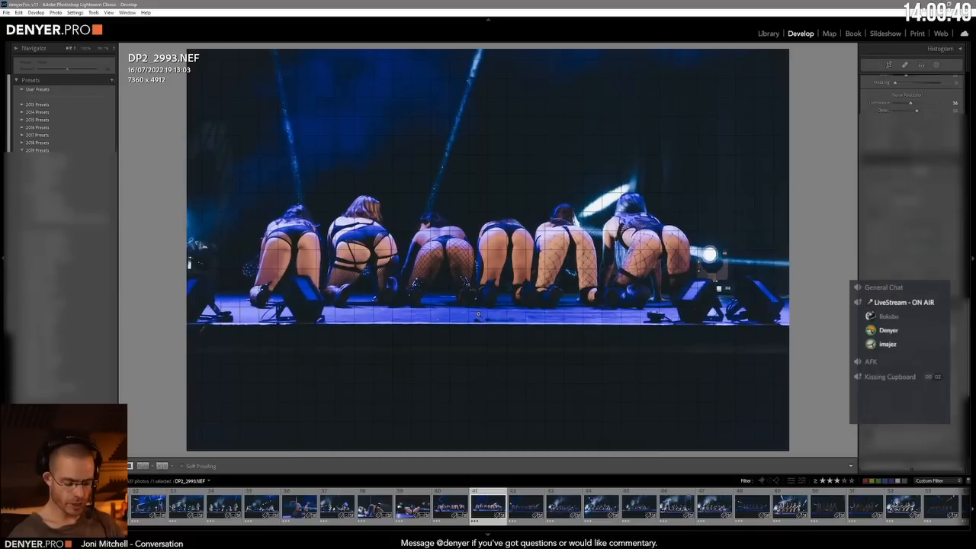
{"action": "key", "text": "ctrl+Tab"}
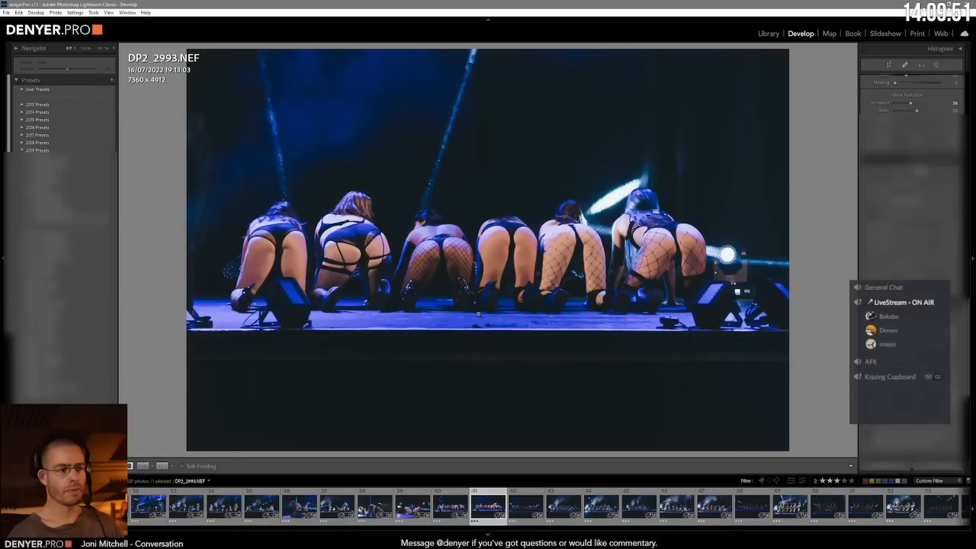
{"action": "key", "text": "minus"}
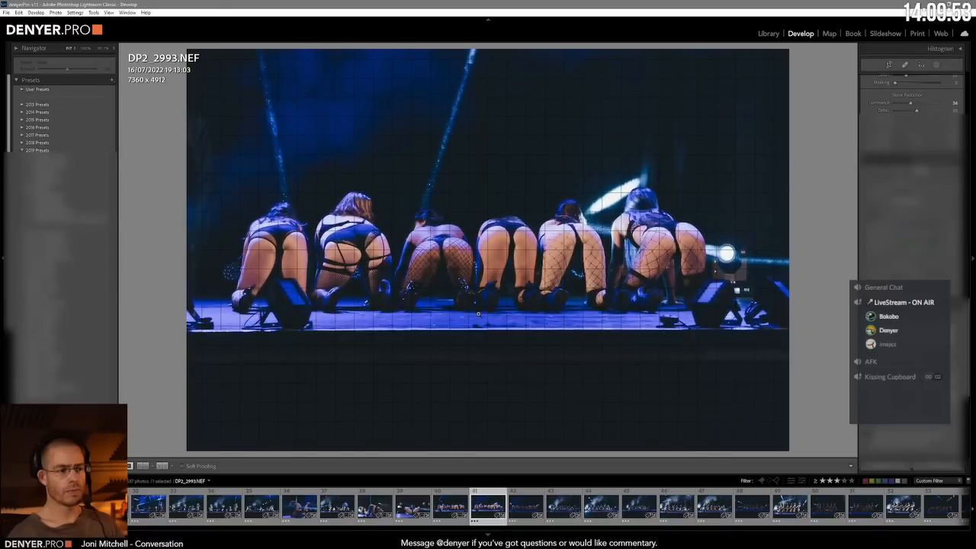
{"action": "key", "text": "Right"}
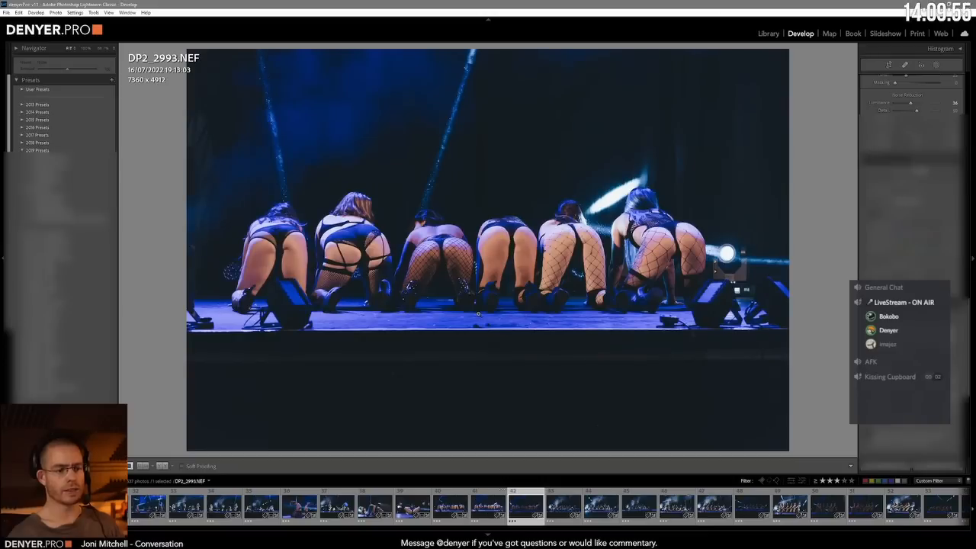
{"action": "key", "text": "Right"}
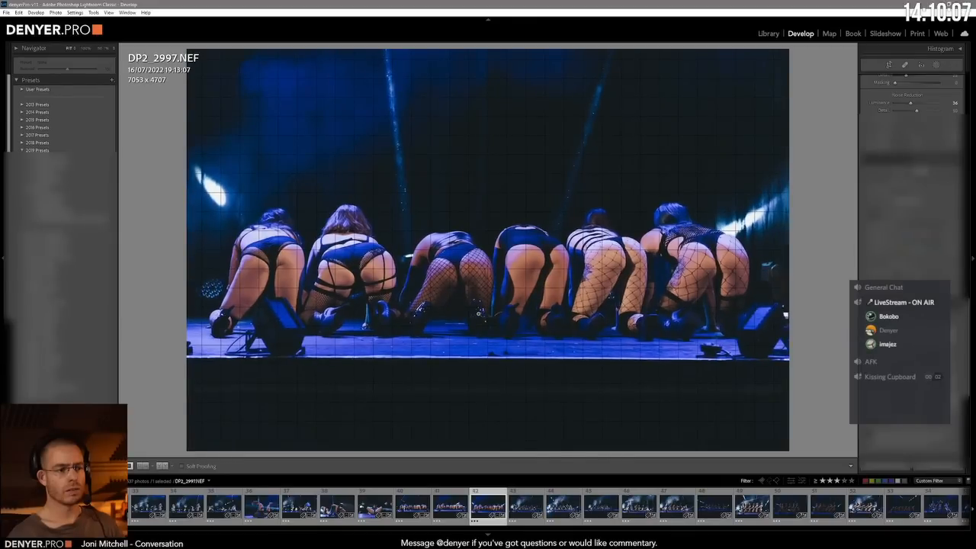
Step: Work through the leg-raise shots DP2_3004.NEF to DP2_3014.NEF, levelling the stage and tightening the framing around the seated dancers
{"action": "key", "text": "Right"}
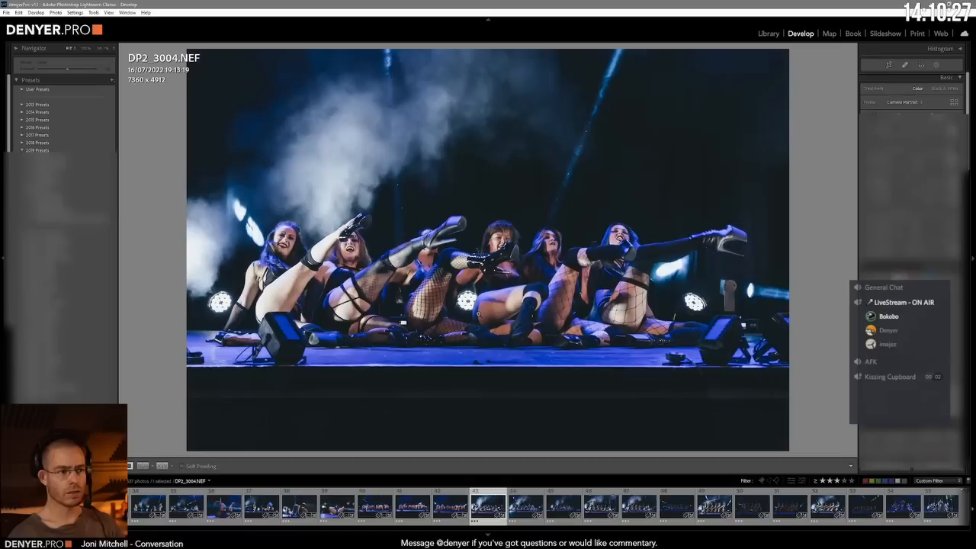
{"action": "key", "text": "Right"}
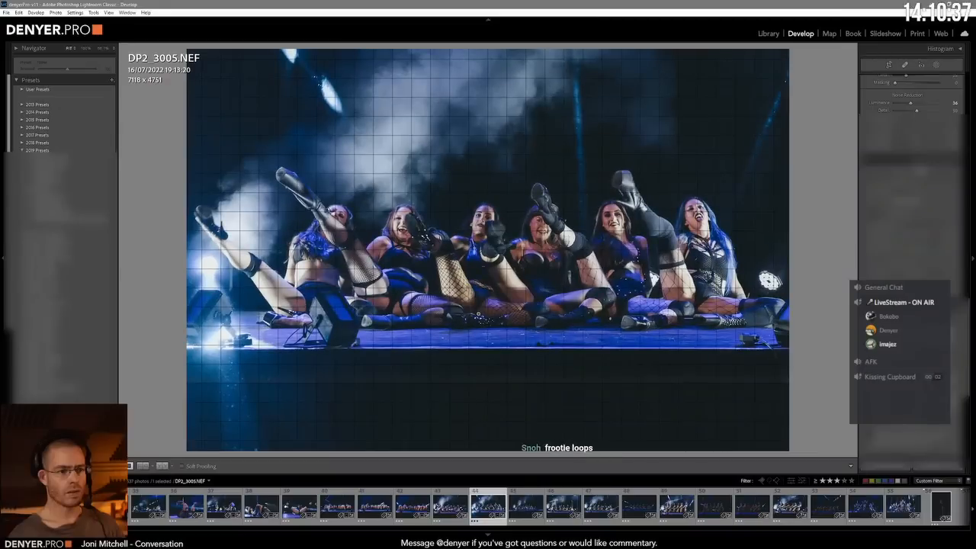
{"action": "key", "text": "Right"}
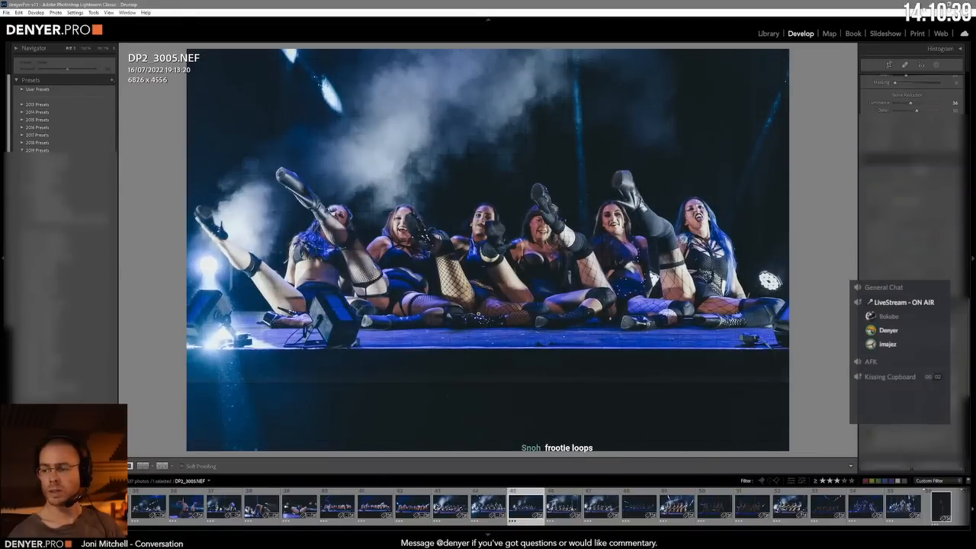
{"action": "key", "text": "Right"}
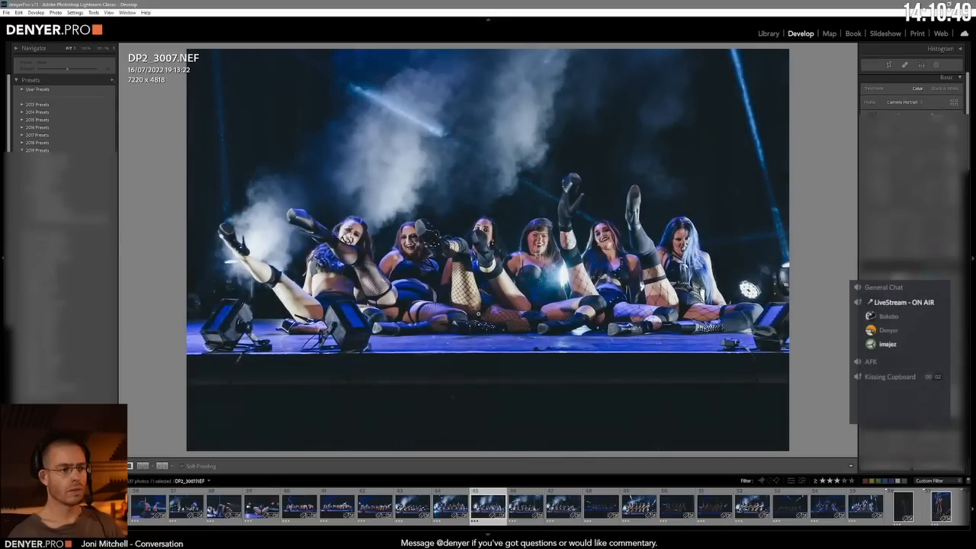
{"action": "key", "text": "Right"}
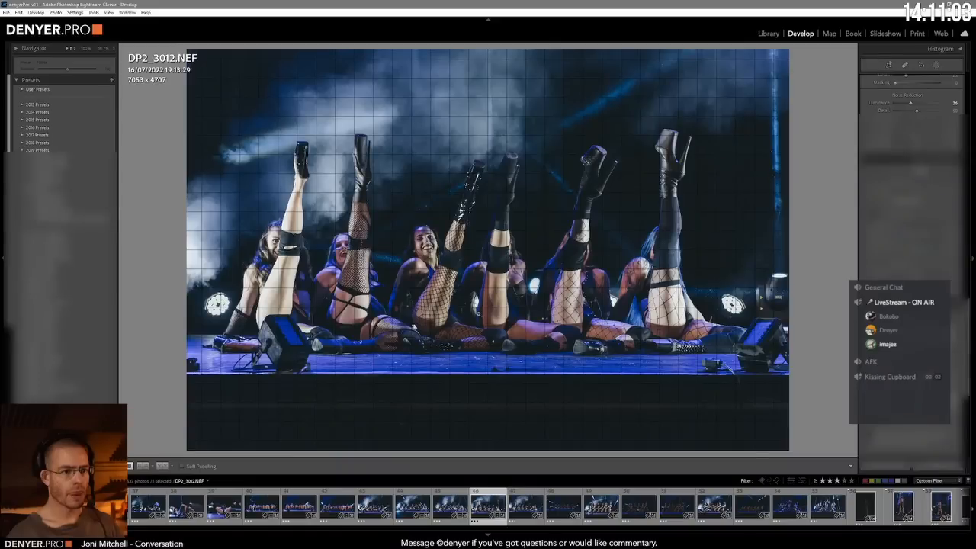
{"action": "key", "text": "Right"}
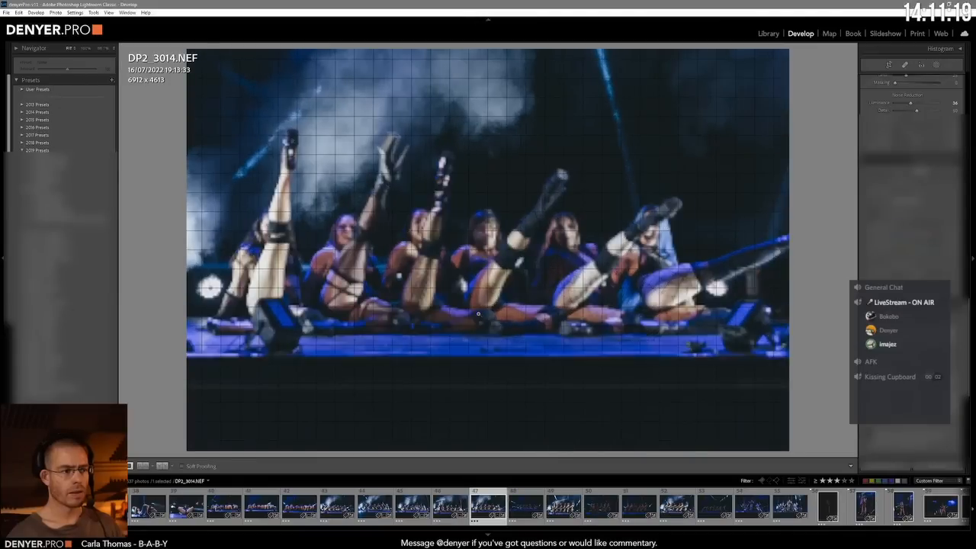
Step: Advance to DP2_3019.NEF, level the tilted stage edge, and enlarge and shift the image to frame the reclining dancers without blank borders
{"action": "key", "text": "Right"}
{"action": "key", "text": "Right"}
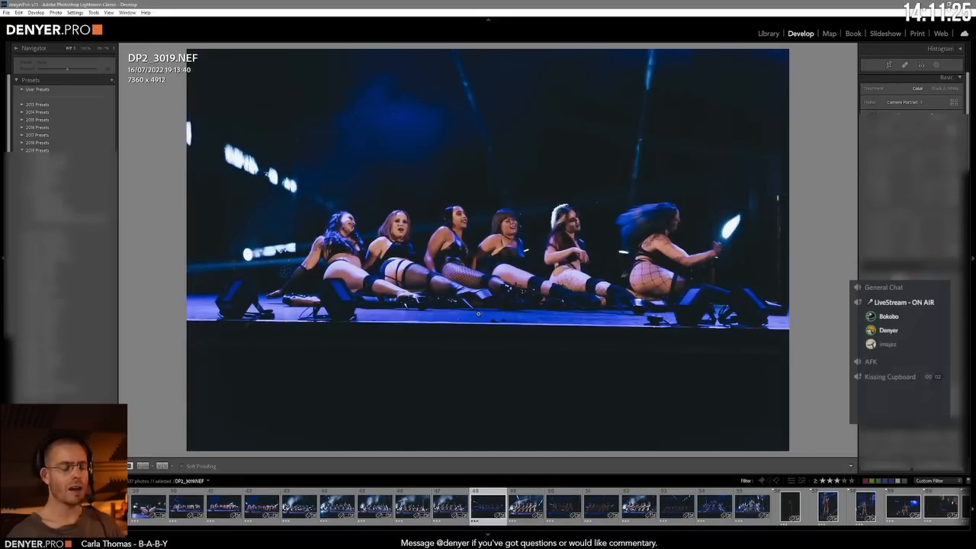
{"action": "key", "text": "minus"}
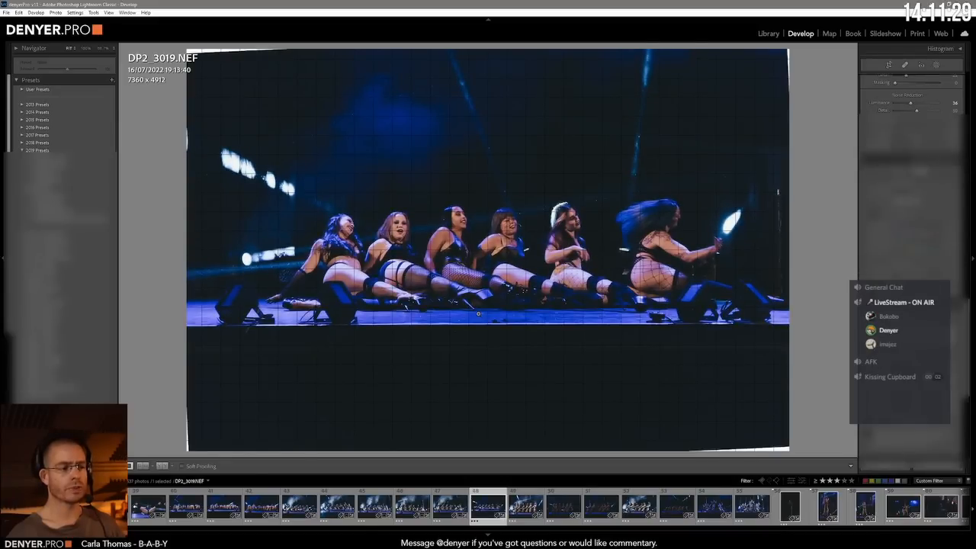
{"action": "key", "text": "minus"}
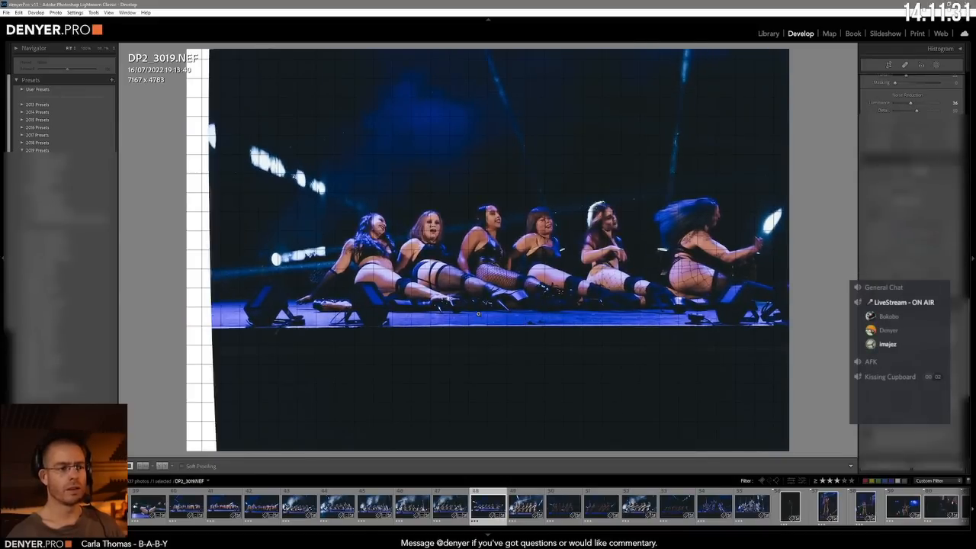
{"action": "key", "text": "minus"}
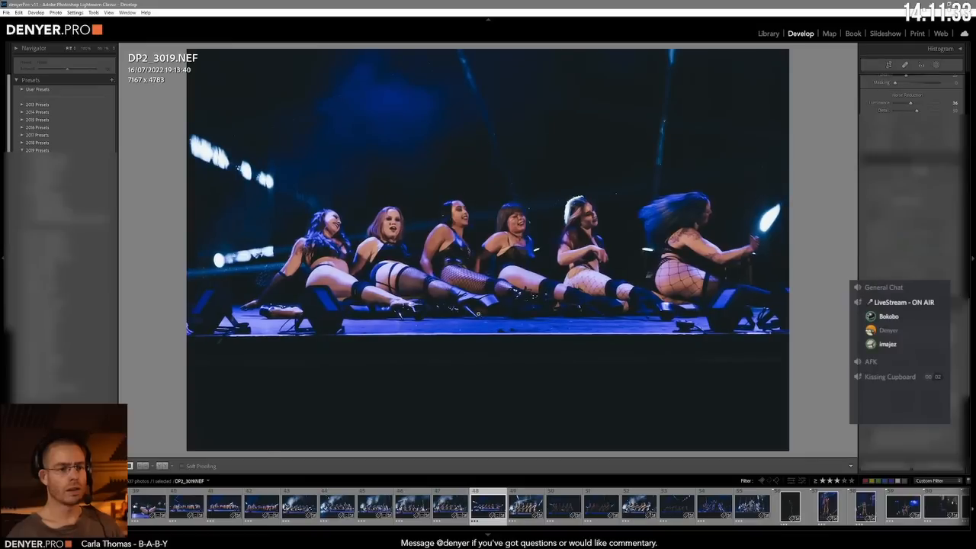
{"action": "key", "text": "minus"}
{"action": "key", "text": "minus"}
{"action": "key", "text": "minus"}
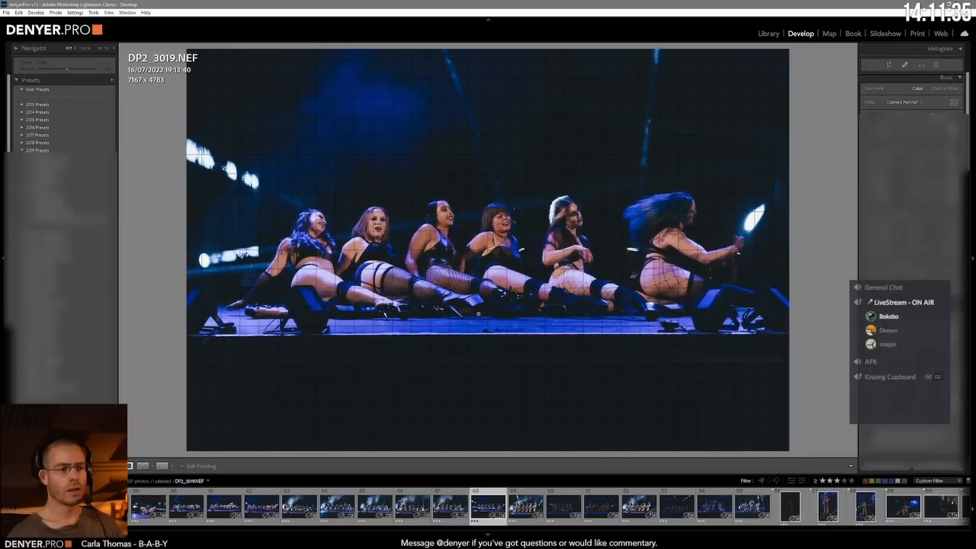
Step: Advance to DP2_3022.NEF, straighten it with the crop constrained, and shift and enlarge the image to frame the kneeling line of dancers
{"action": "key", "text": "Right"}
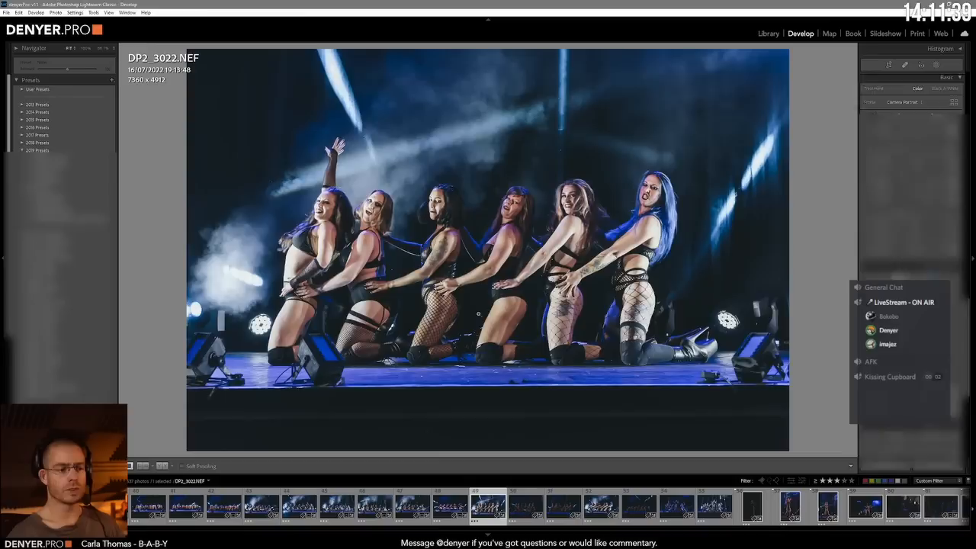
{"action": "key", "text": "ctrl+Tab"}
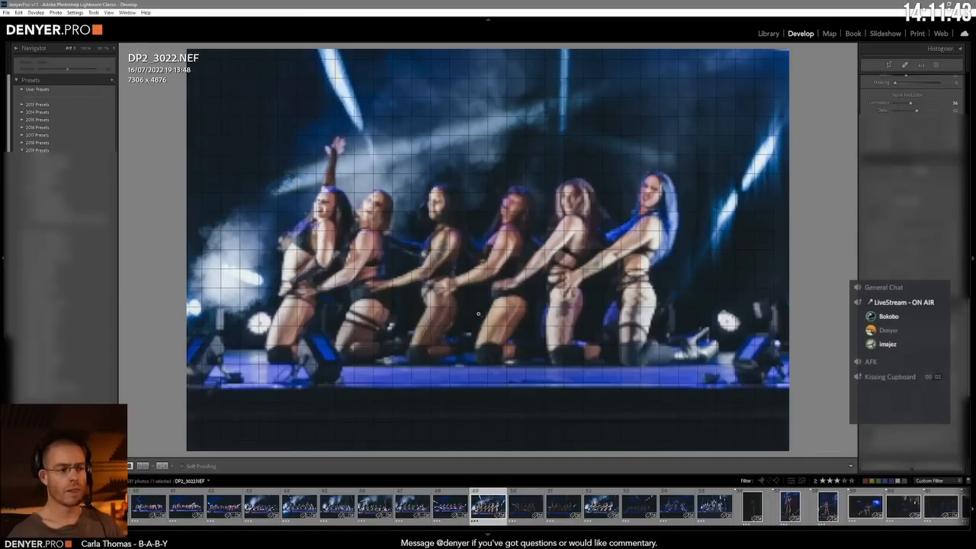
{"action": "key", "text": "equal"}
{"action": "key", "text": "minus"}
{"action": "key", "text": "minus"}
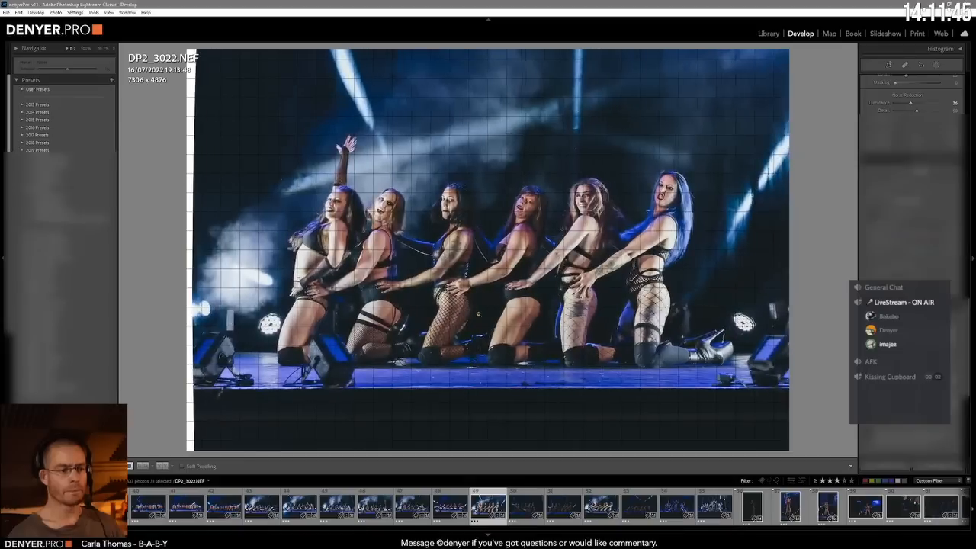
{"action": "key", "text": "equal"}
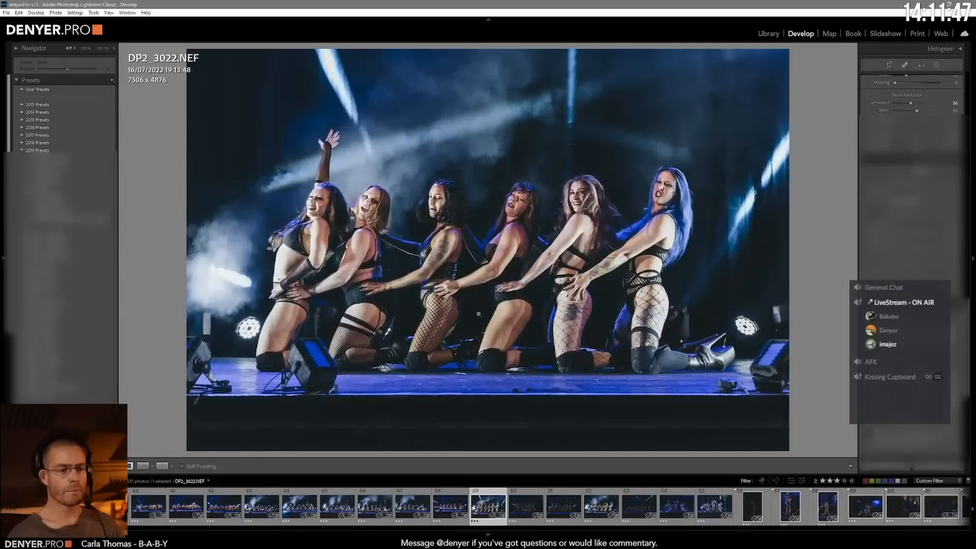
{"action": "key", "text": "minus"}
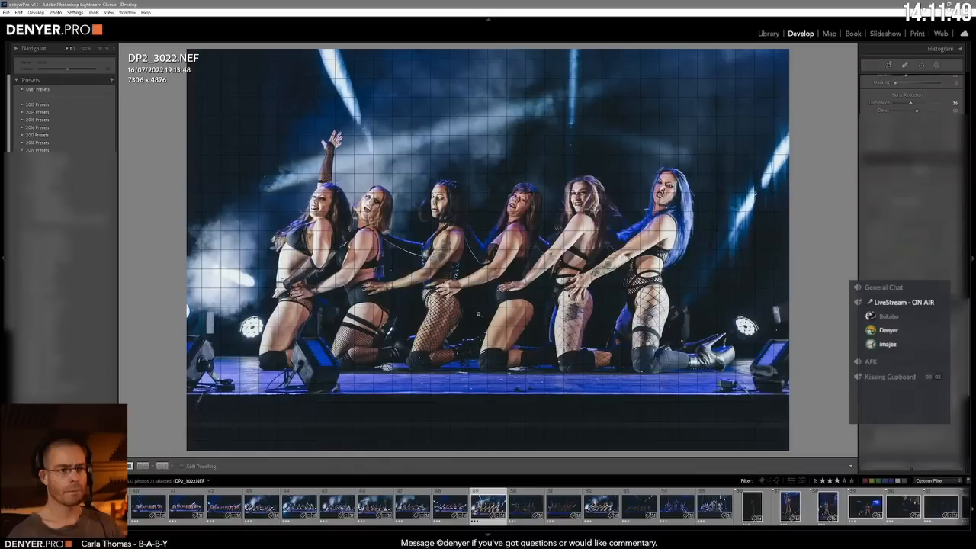
Step: Advance to DP2_3023.NEF, brighten the photo, and level, enlarge and shift it so the kneeling dancers fill the frame without a blank edge
{"action": "key", "text": "Right"}
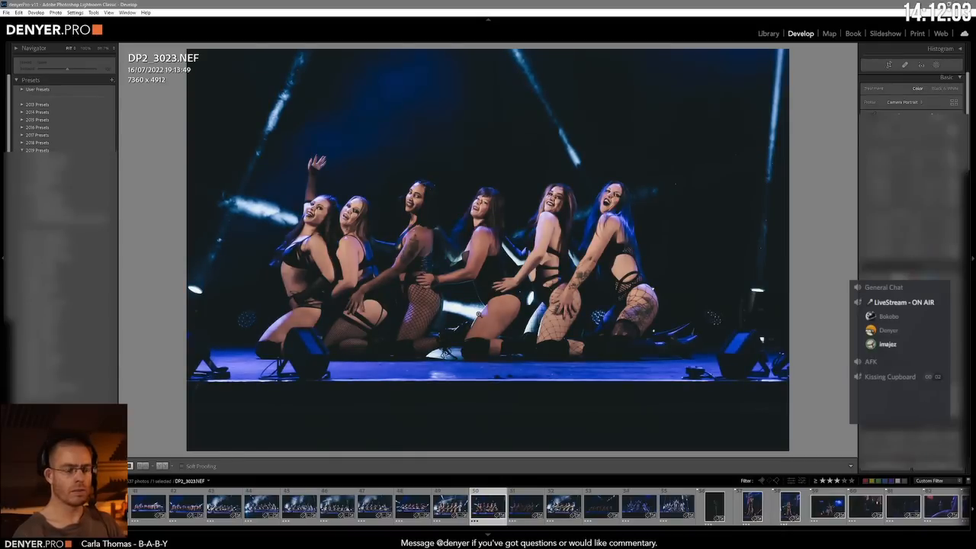
{"action": "key", "text": "equal"}
{"action": "key", "text": "equal"}
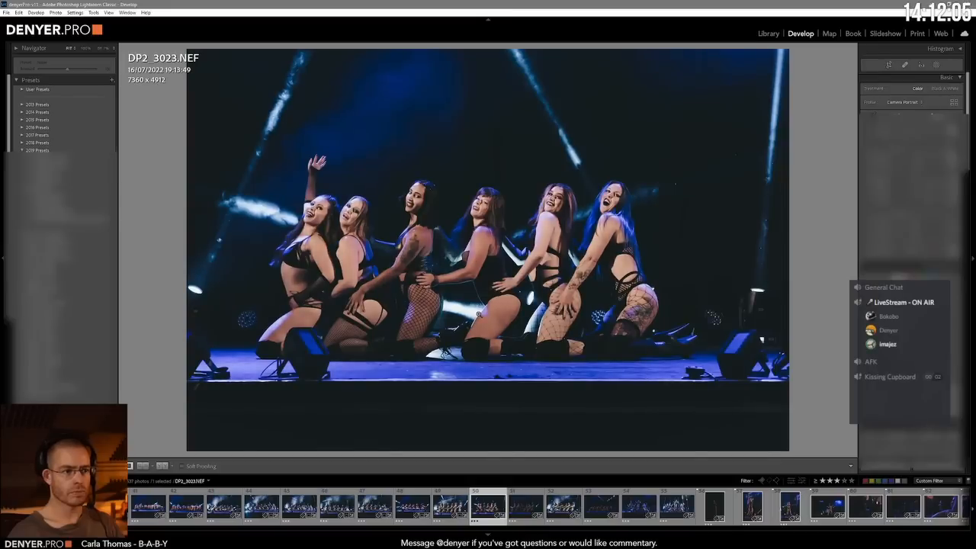
{"action": "key", "text": "equal"}
{"action": "key", "text": "minus"}
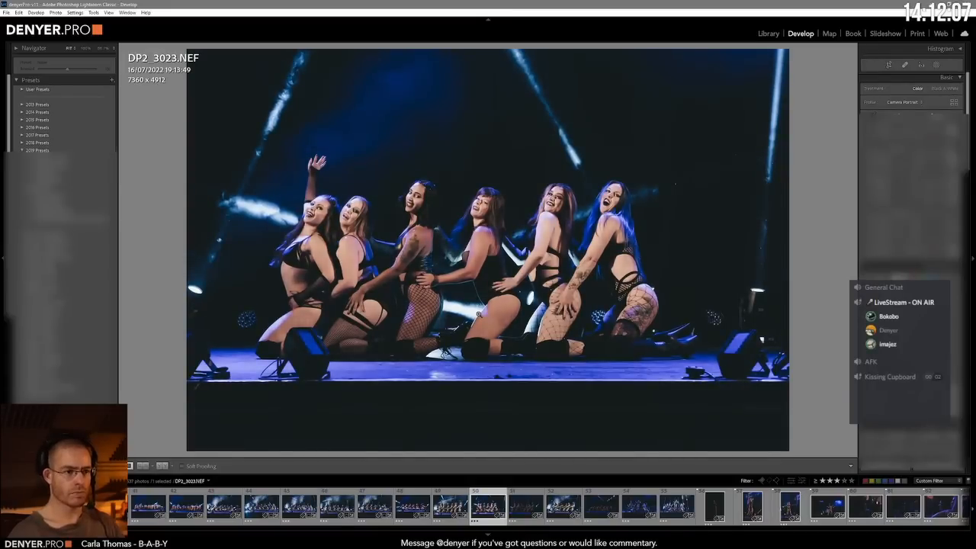
{"action": "key", "text": "equal"}
{"action": "key", "text": "equal"}
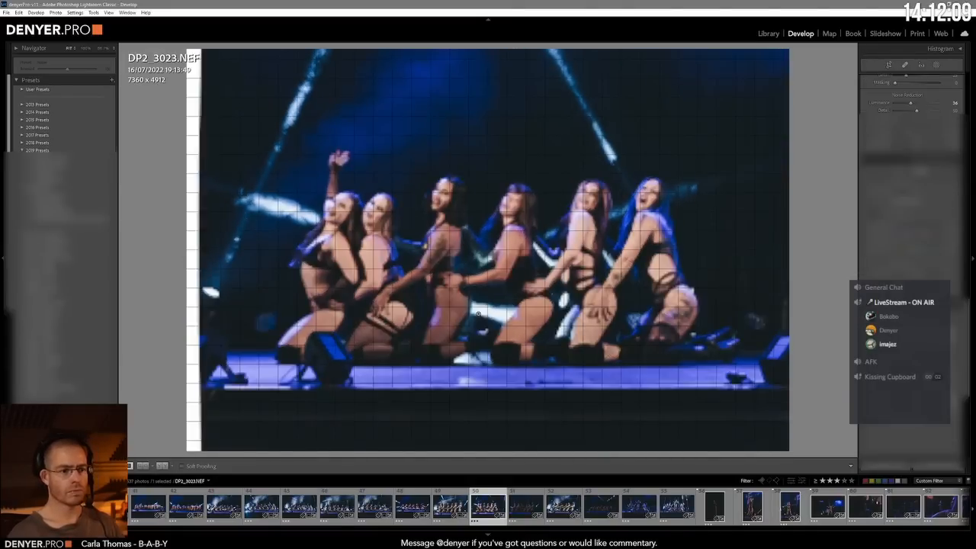
{"action": "key", "text": "minus"}
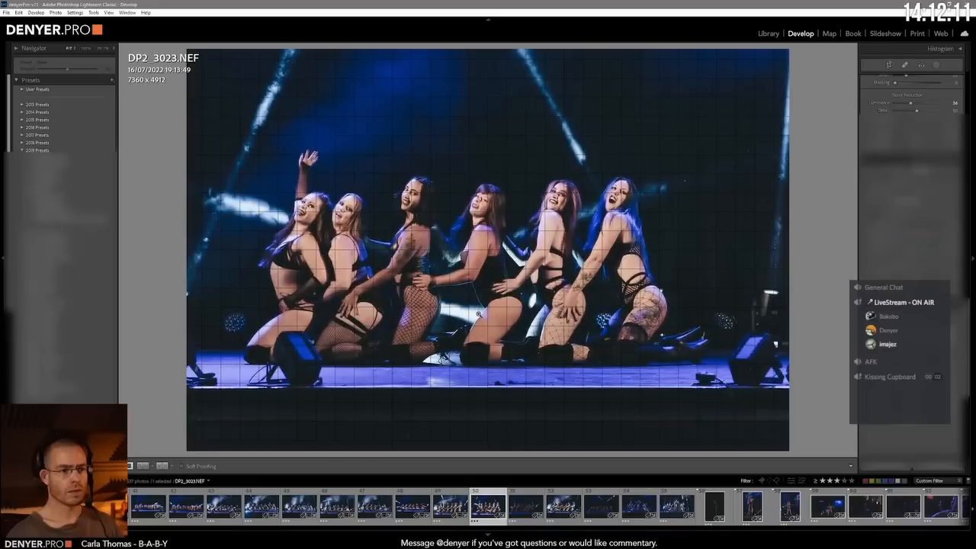
Step: Advance to DP2_3026.NEF, brighten the dark photo, and enlarge and centre the kneeling dancers with the crop constrained
{"action": "key", "text": "Right"}
{"action": "key", "text": "Right"}
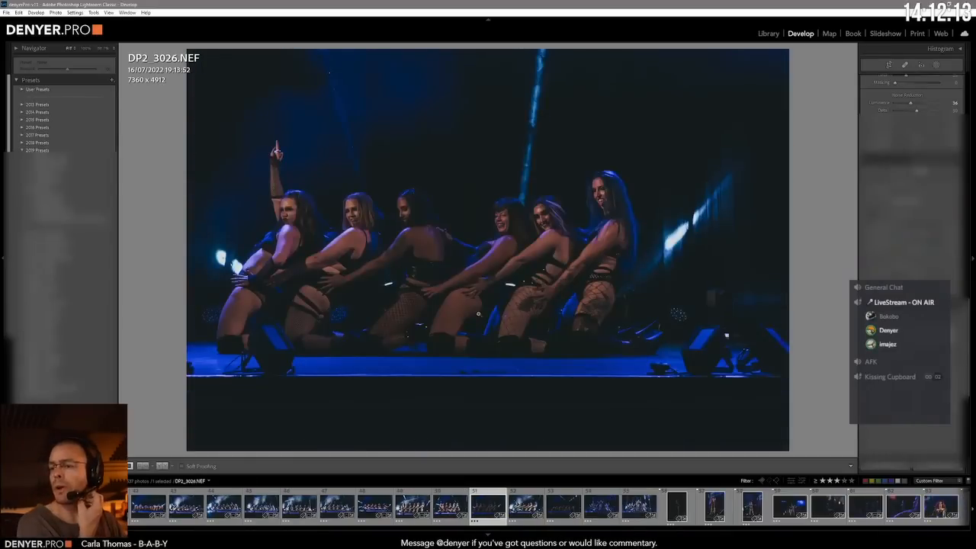
{"action": "key", "text": "equal"}
{"action": "key", "text": "equal"}
{"action": "key", "text": "equal"}
{"action": "key", "text": "equal"}
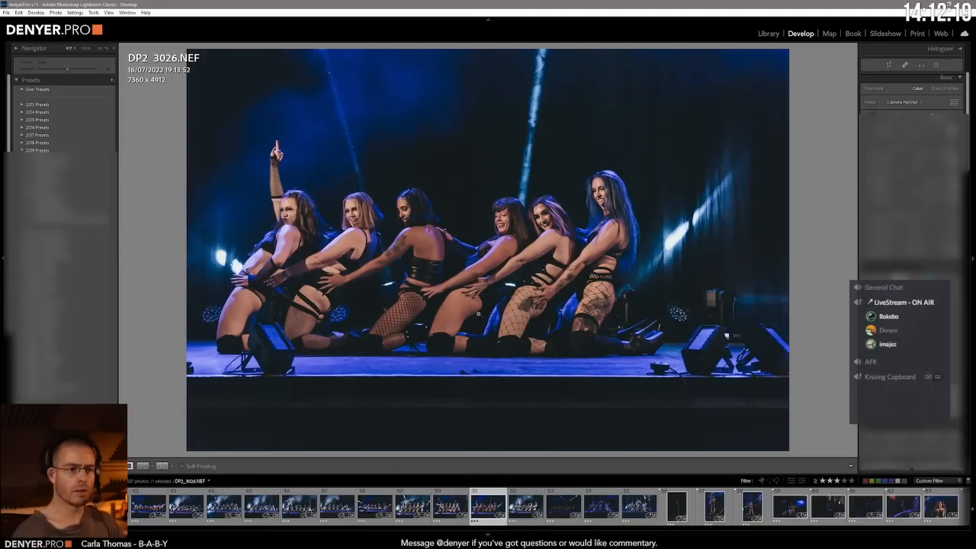
{"action": "key", "text": "ctrl+Tab"}
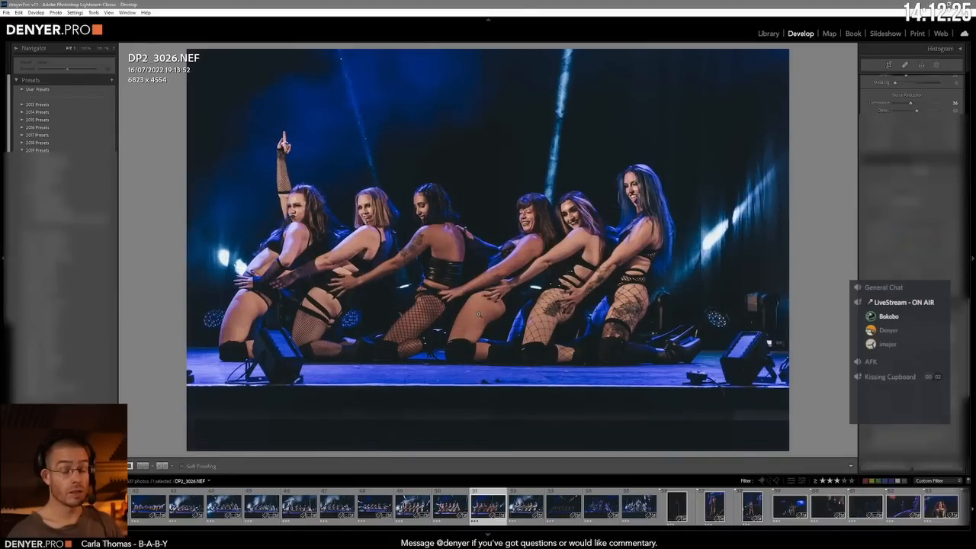
Step: Advance through DP2_3033.NEF to DP2_3042.NEF, level the stage edge, and enlarge and shift the image to frame the dancers leaning back
{"action": "key", "text": "Right"}
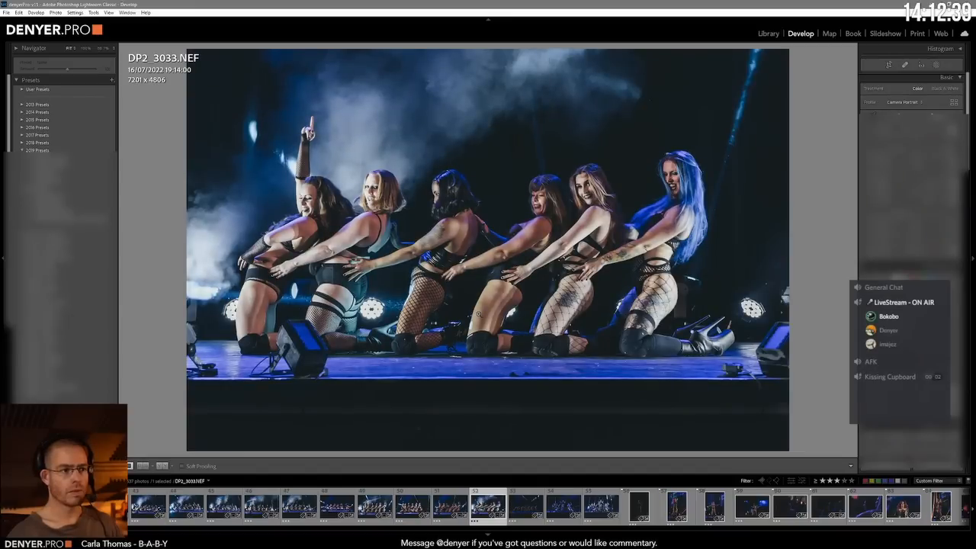
{"action": "key", "text": "Right"}
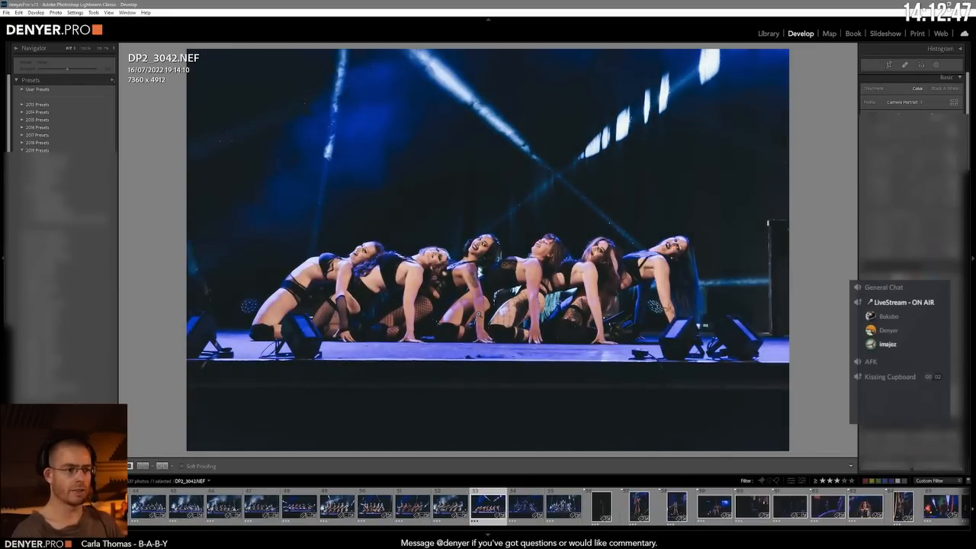
{"action": "key", "text": "minus"}
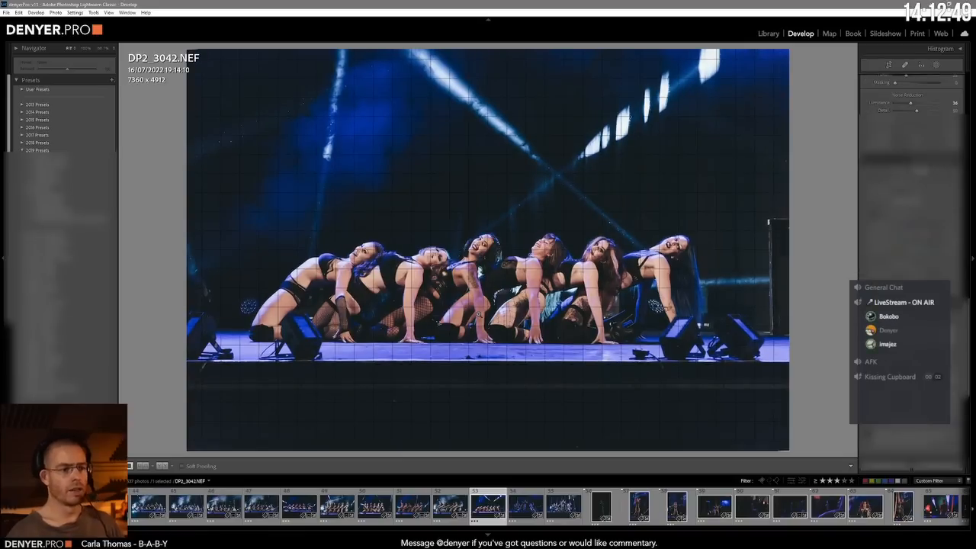
{"action": "key", "text": "minus"}
{"action": "key", "text": "minus"}
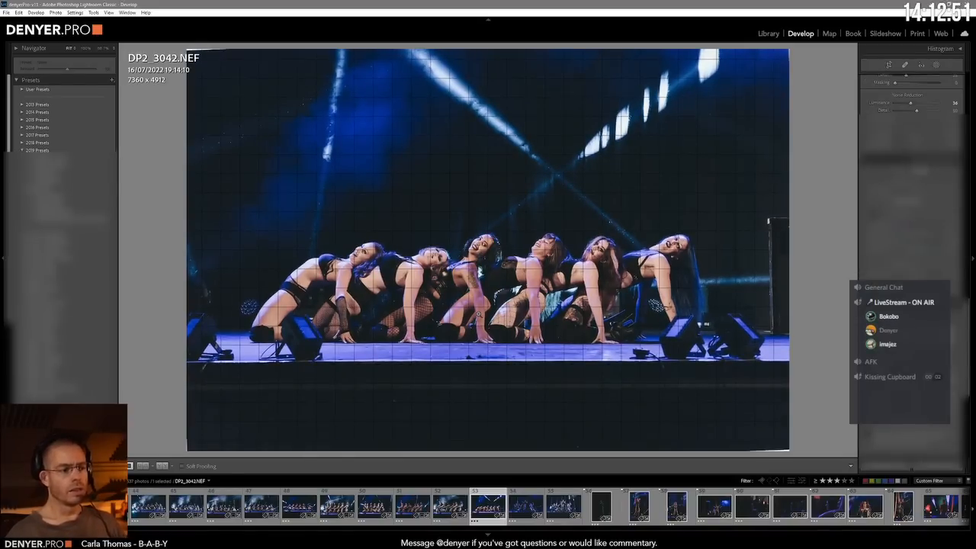
{"action": "key", "text": "equal"}
{"action": "key", "text": "minus"}
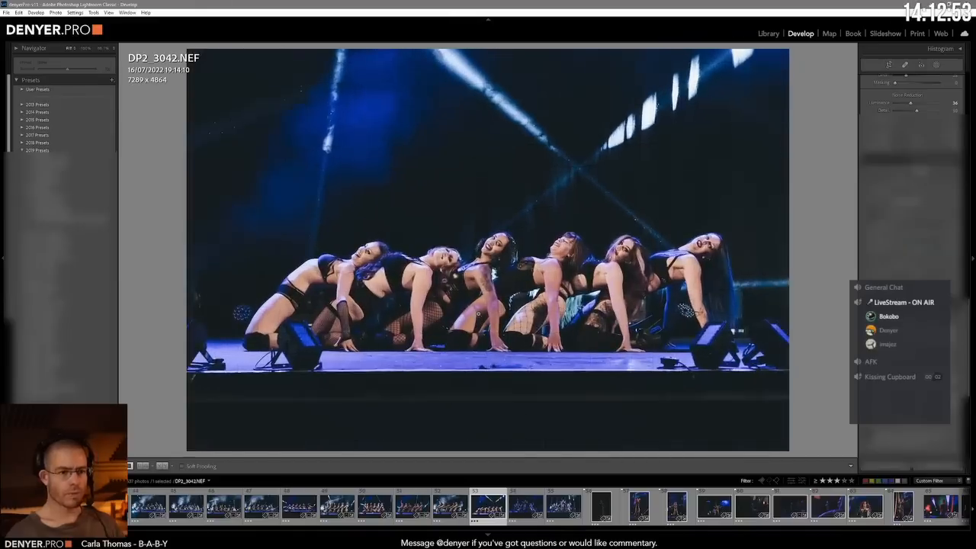
Step: Enlarge DP2_3042.NEF so the row of dancers leaning back fills more of the frame
{"action": "key", "text": "equal"}
{"action": "key", "text": "equal"}
{"action": "key", "text": "equal"}
{"action": "key", "text": "equal"}
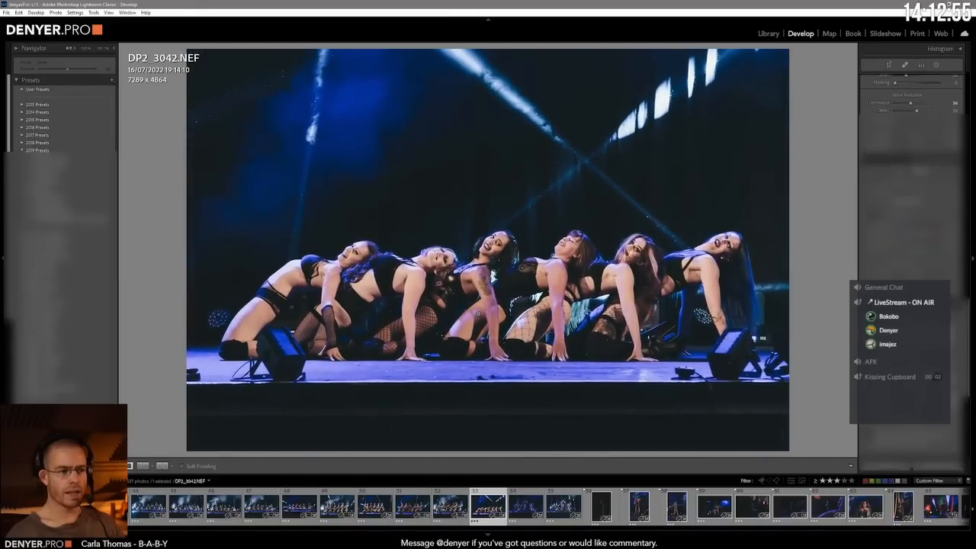
Step: Advance to DP2_3054.NEF, level the stage edge, and enlarge and shift the image to frame the posed group
{"action": "key", "text": "Right"}
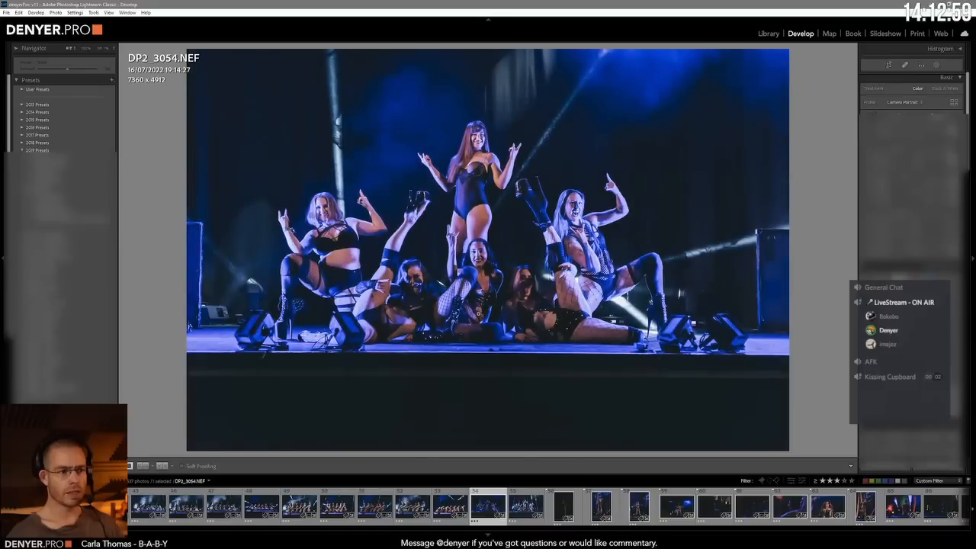
{"action": "key", "text": "equal"}
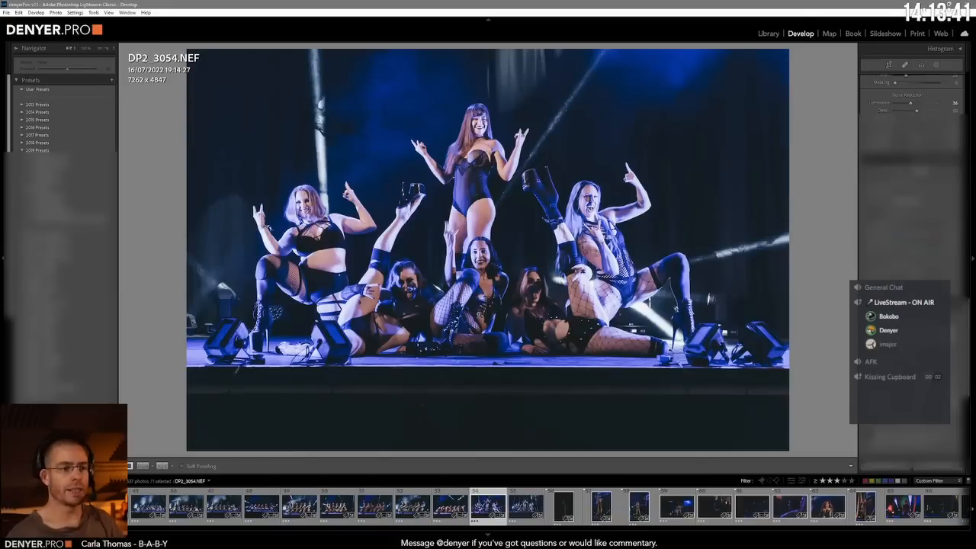
{"action": "scroll", "coordinate": [911, 229], "scroll_direction": "up", "scroll_amount": 10}
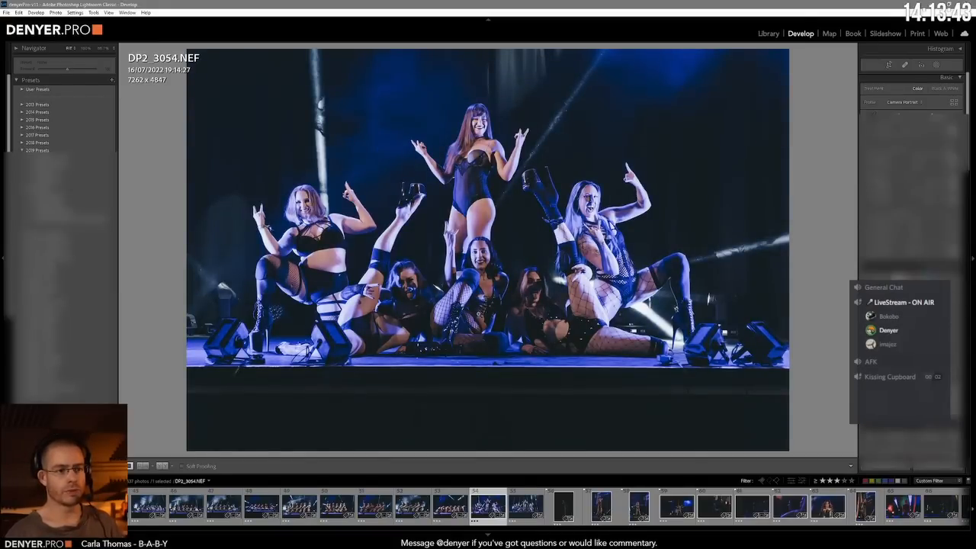
Step: Advance to DP2_3058.NEF, level it with the crop constrained, and enlarge and centre the posed group
{"action": "key", "text": "Right"}
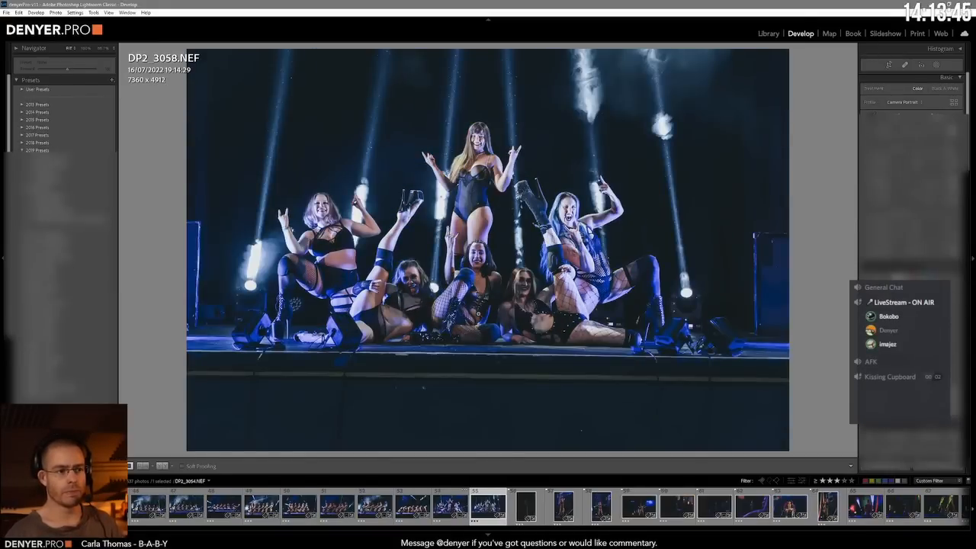
{"action": "scroll", "coordinate": [912, 228], "scroll_direction": "down", "scroll_amount": 10}
{"action": "left_click", "coordinate": [911, 300]}
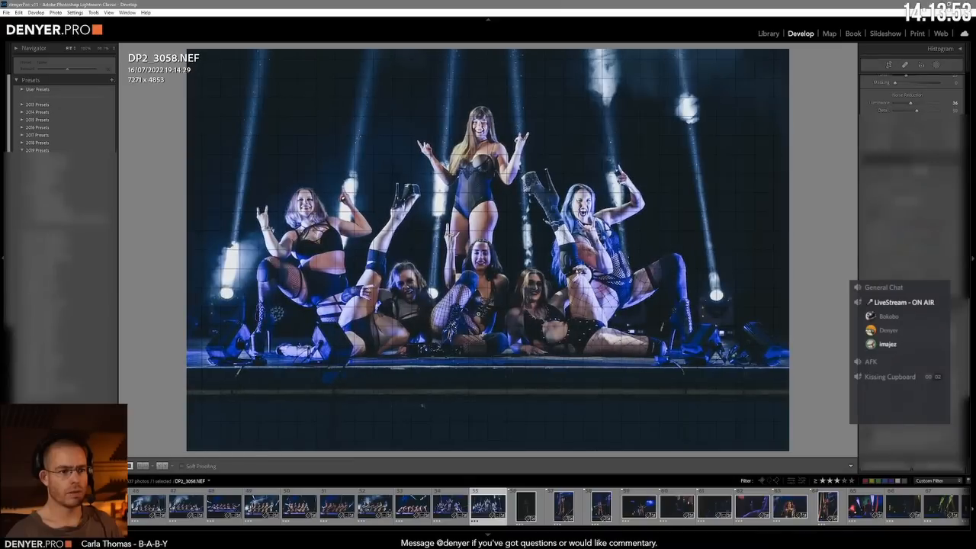
{"action": "scroll", "coordinate": [911, 267], "scroll_direction": "up", "scroll_amount": 10}
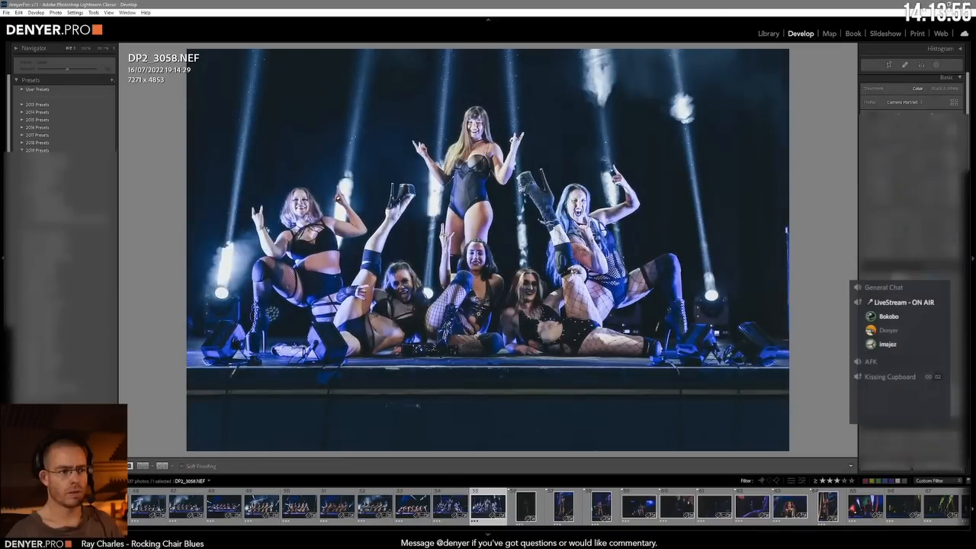
Step: Recheck DP2_3058.NEF, advance to DEN_2745.NEF, and straighten and enlarge the singer in the sequinned dress with the crop constrained
{"action": "key", "text": "Right"}
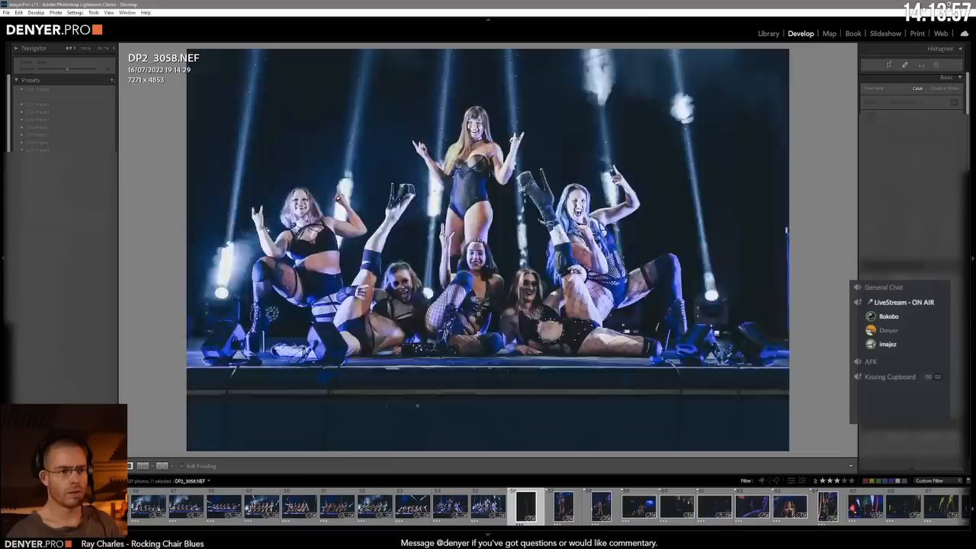
{"action": "key", "text": "Left"}
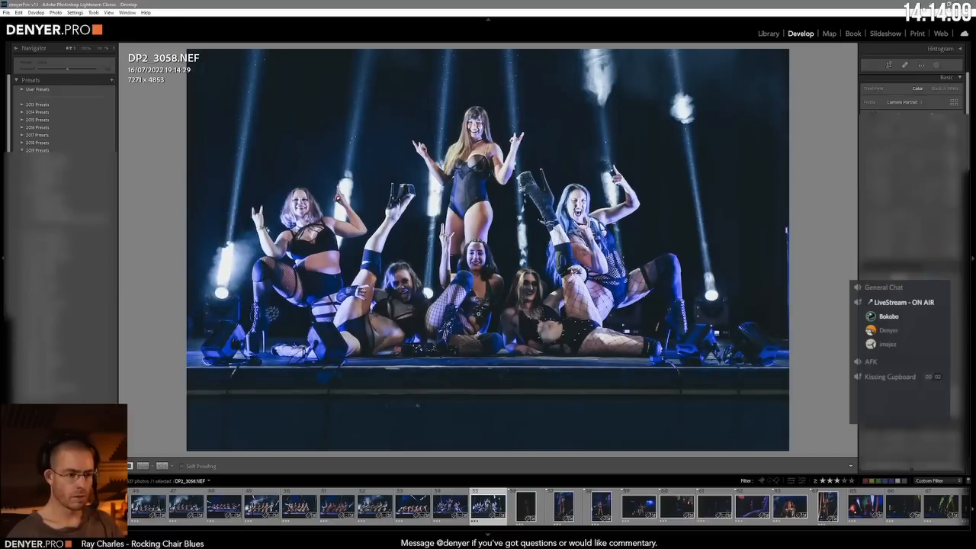
{"action": "key", "text": "Right"}
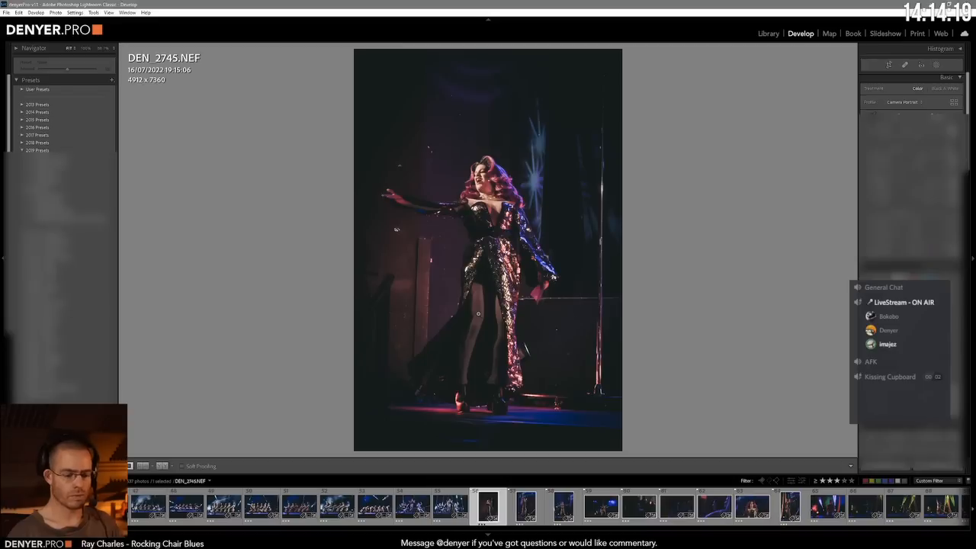
{"action": "key", "text": "ctrl+6"}
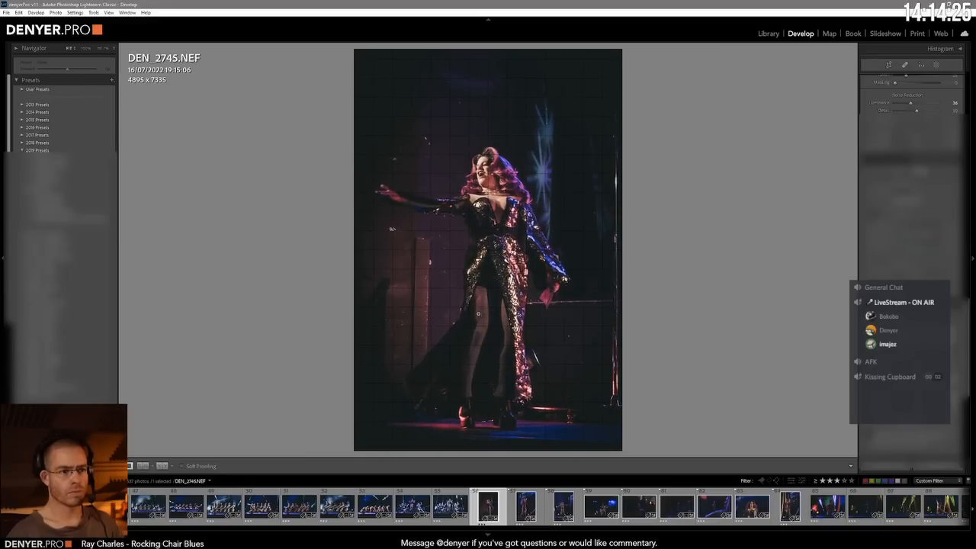
Step: Advance through DEN_2750.NEF to DEN_2754.NEF and enlarge the image around the performer with outstretched arms
{"action": "key", "text": "Right"}
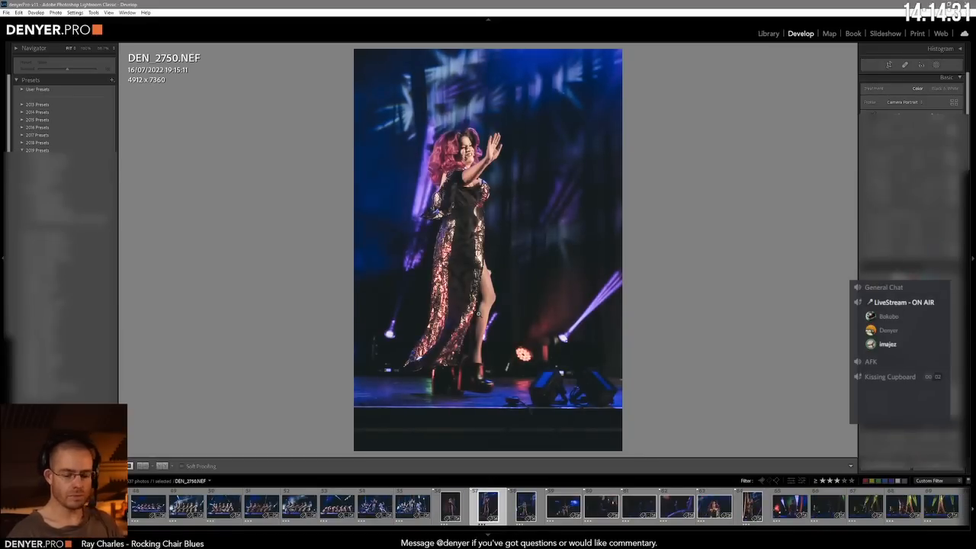
{"action": "key", "text": "Right"}
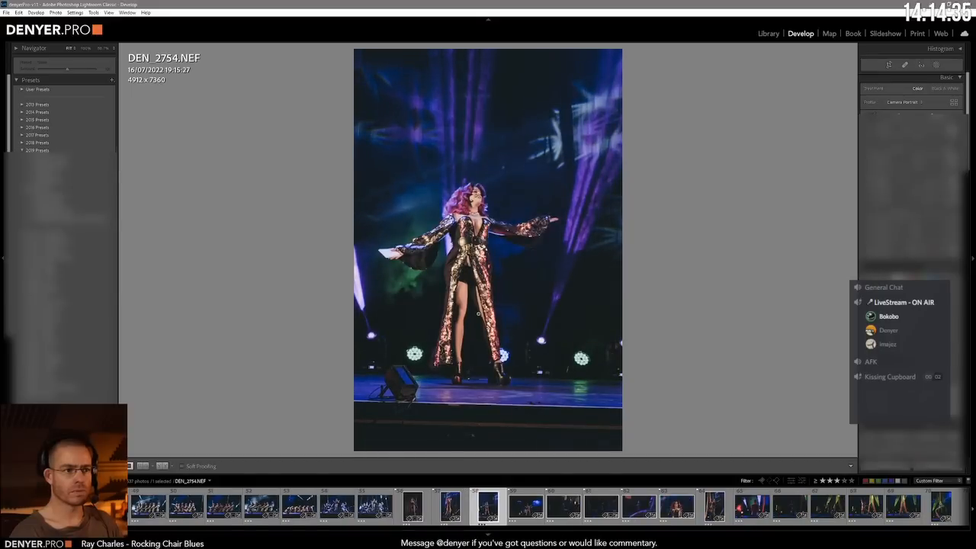
{"action": "key", "text": "minus"}
{"action": "key", "text": "minus"}
{"action": "key", "text": "minus"}
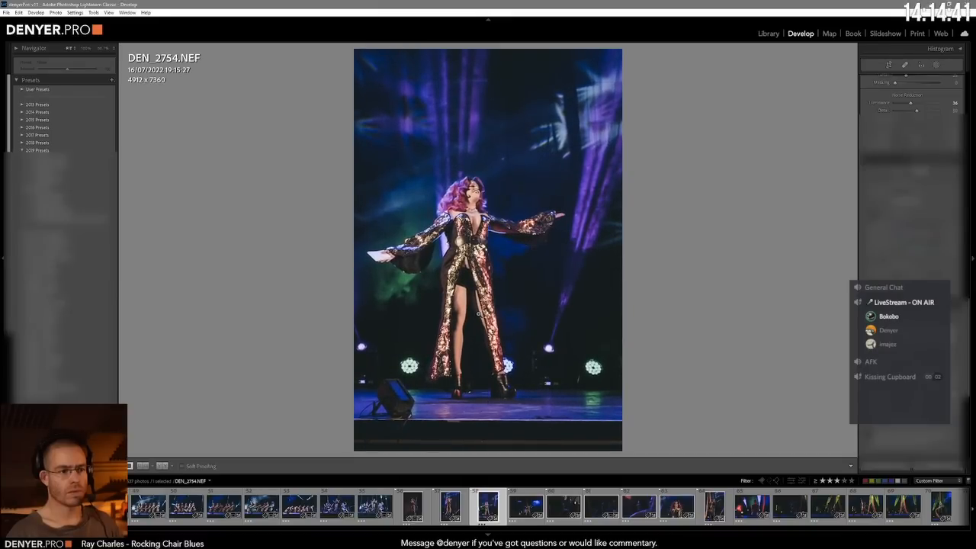
{"action": "key", "text": "minus"}
Step: Advance to DP2_3061.NEF, brighten the wide stage shot and fine-tune its levelling
{"action": "key", "text": "Right"}
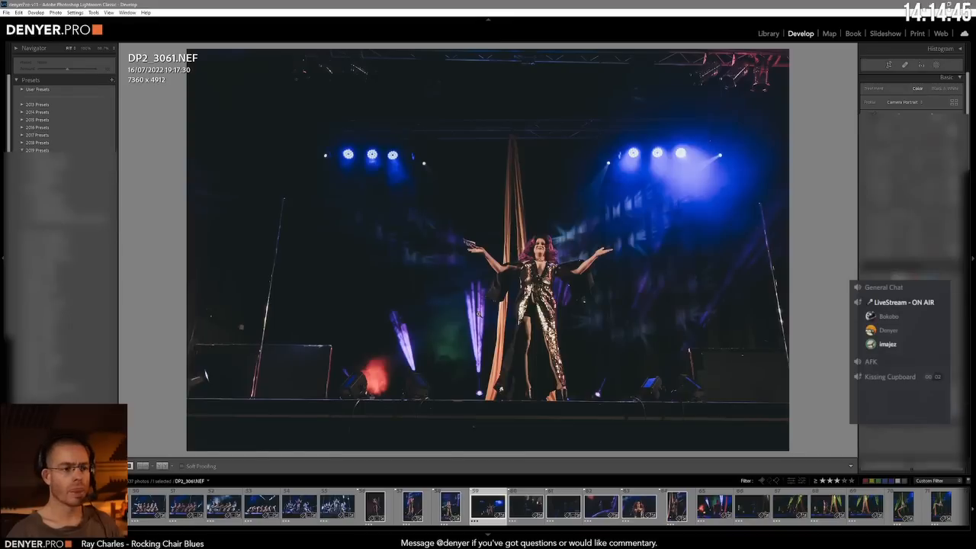
{"action": "key", "text": "minus"}
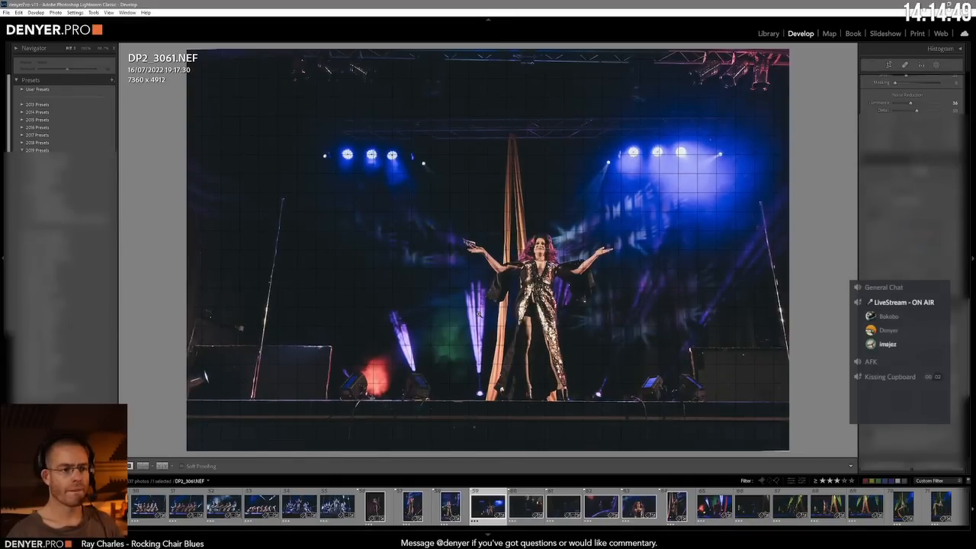
Step: Advance to DEN_2765.NEF, convert the laughing audience portrait to black and white, and reopen it for developing
{"action": "key", "text": "Right"}
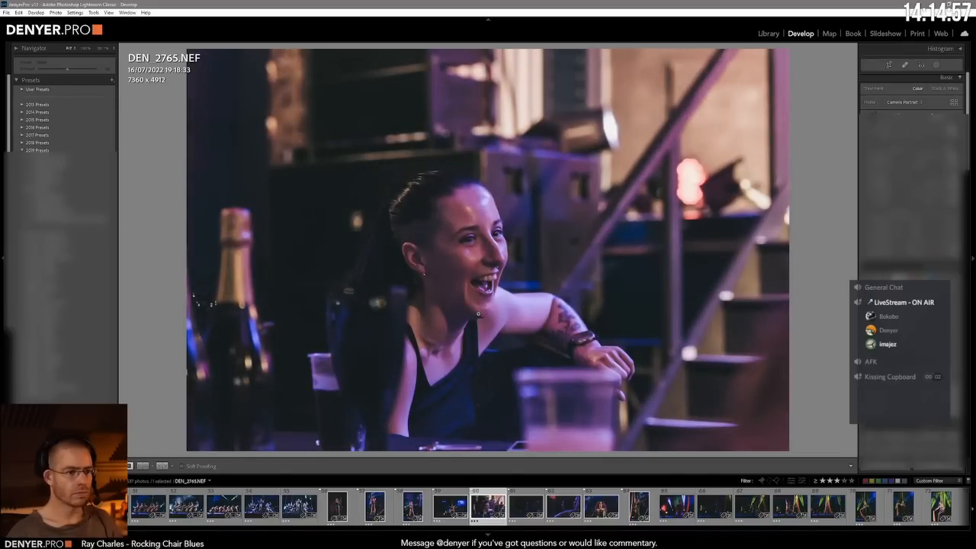
{"action": "key", "text": "c"}
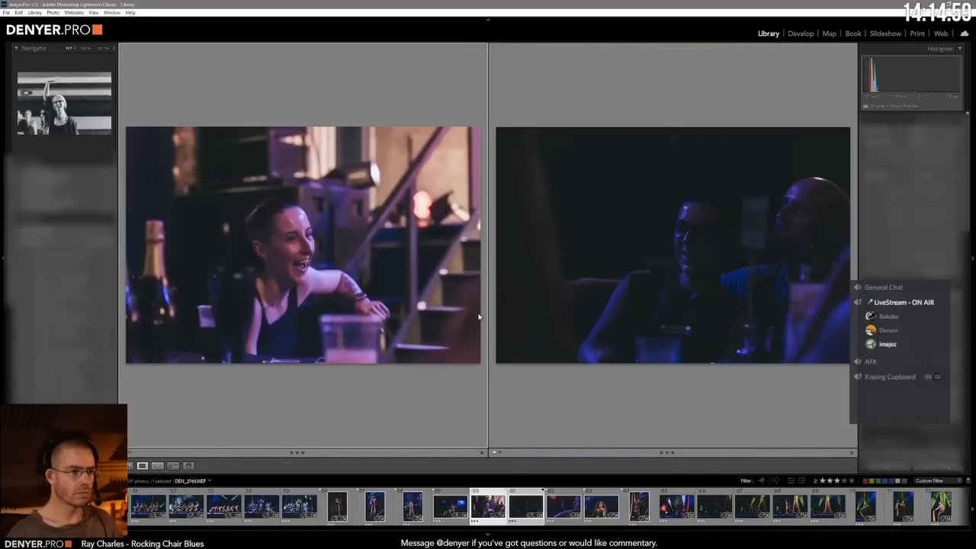
{"action": "key", "text": "e"}
{"action": "key", "text": "v"}
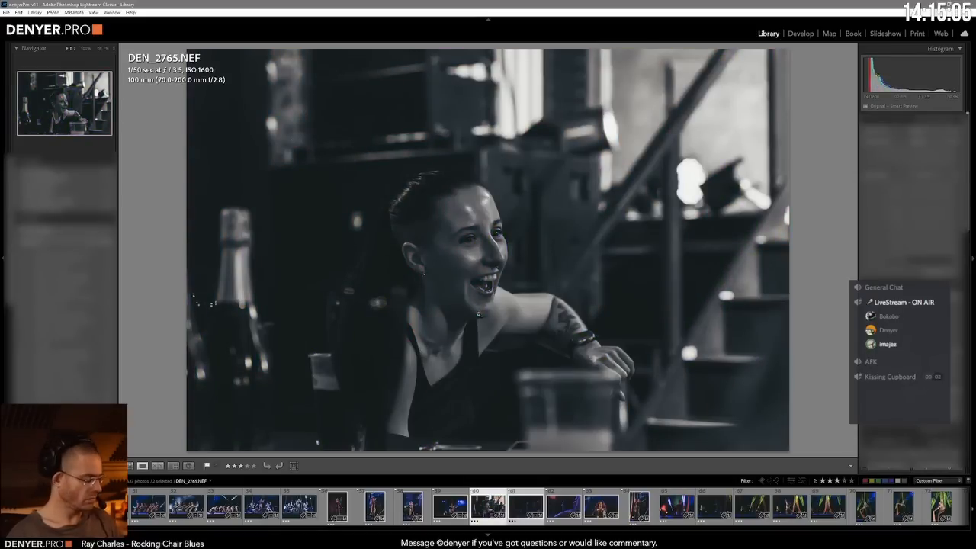
{"action": "key", "text": "d"}
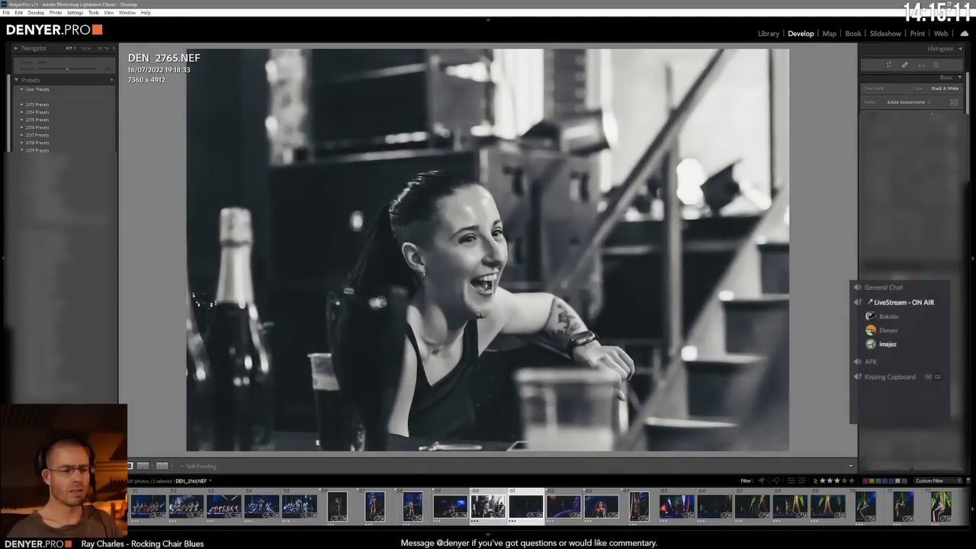
Step: Advance to DEN_2766.NEF, select it alone, and brighten the dark shot of the two audience members
{"action": "key", "text": "Right"}
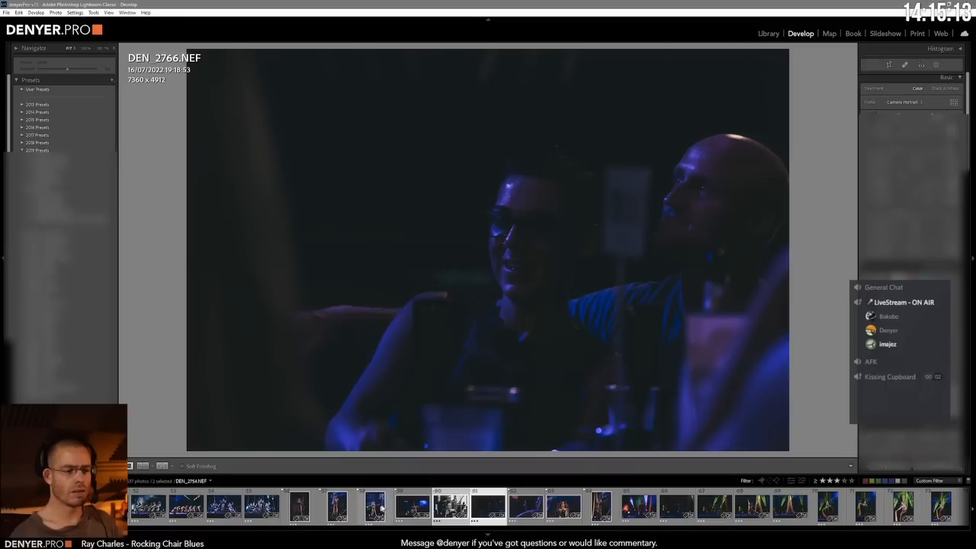
{"action": "left_click", "coordinate": [481, 495]}
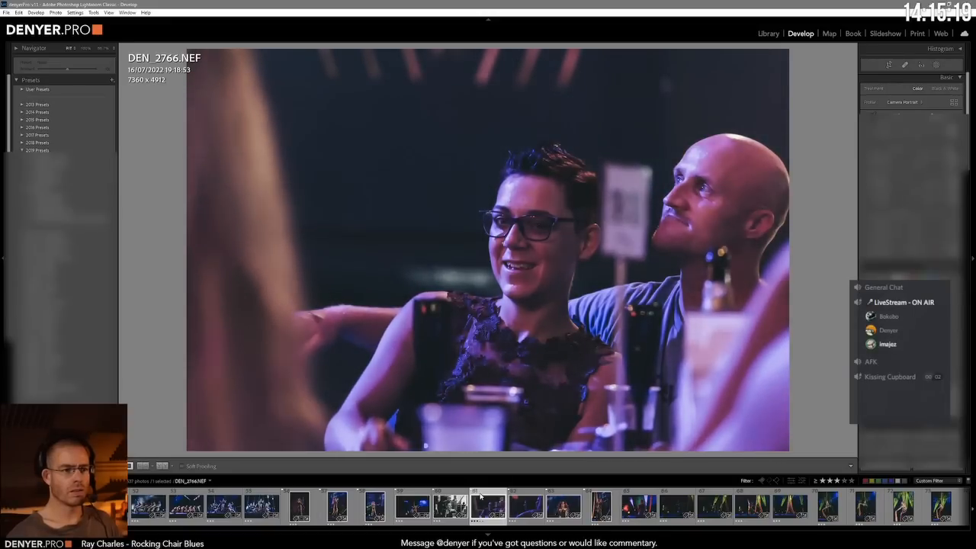
Step: Advance through DEN_2768.NEF and DEN_2773.NEF to DEN_2775.NEF, brightening the dark audience shot on the way
{"action": "key", "text": "Right"}
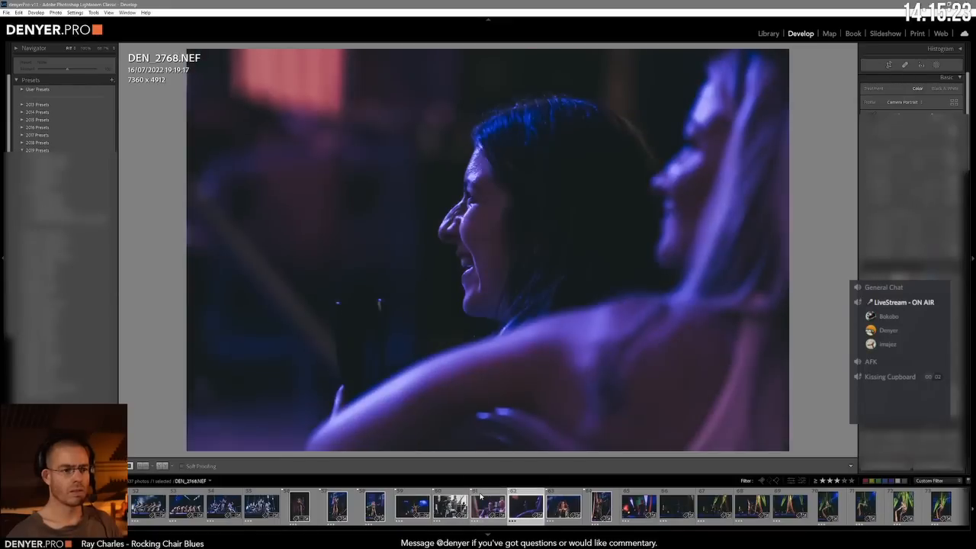
{"action": "key", "text": "Right"}
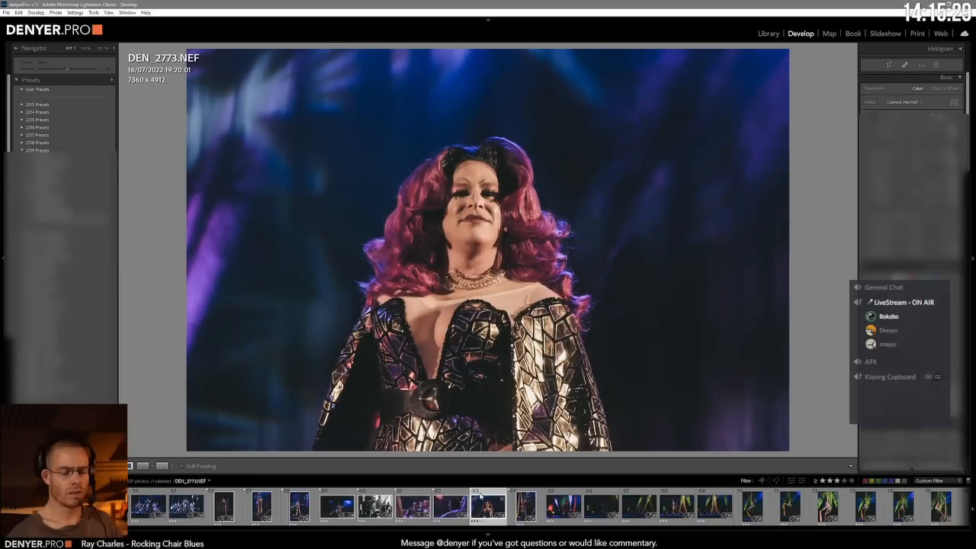
{"action": "key", "text": "Right"}
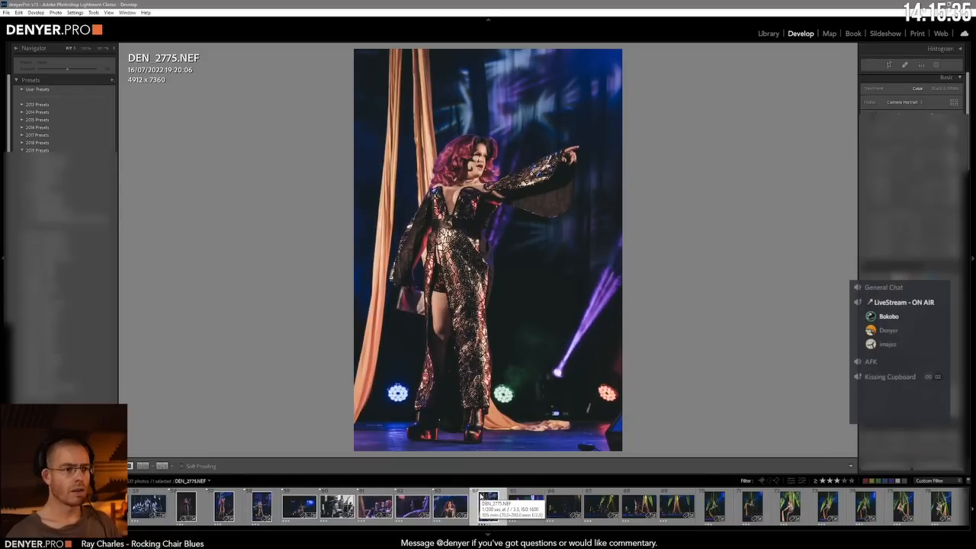
Step: Advance through DEN_2780.NEF and DEN_2781.NEF to DEN_2782.NEF, brightening the shots of the kneeling aerial performer
{"action": "key", "text": "Right"}
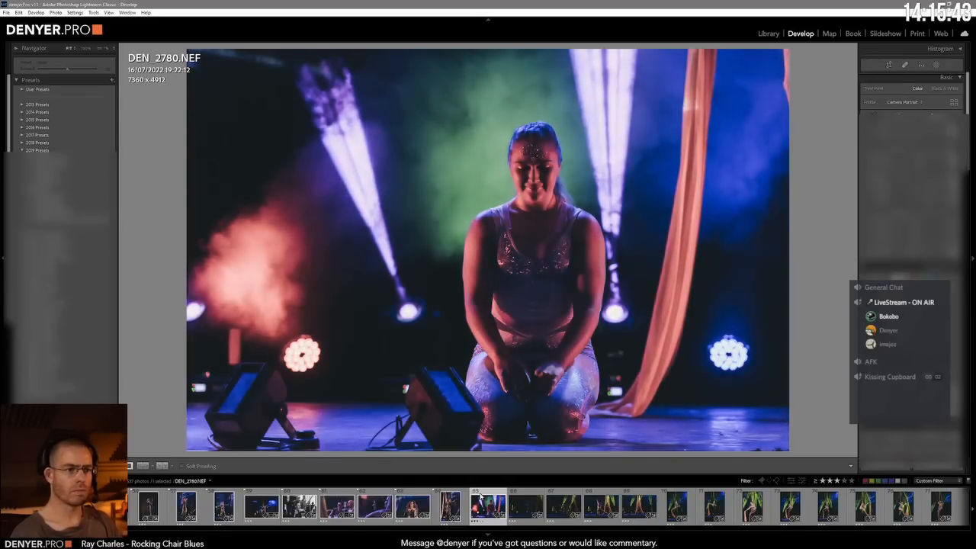
{"action": "key", "text": "Right"}
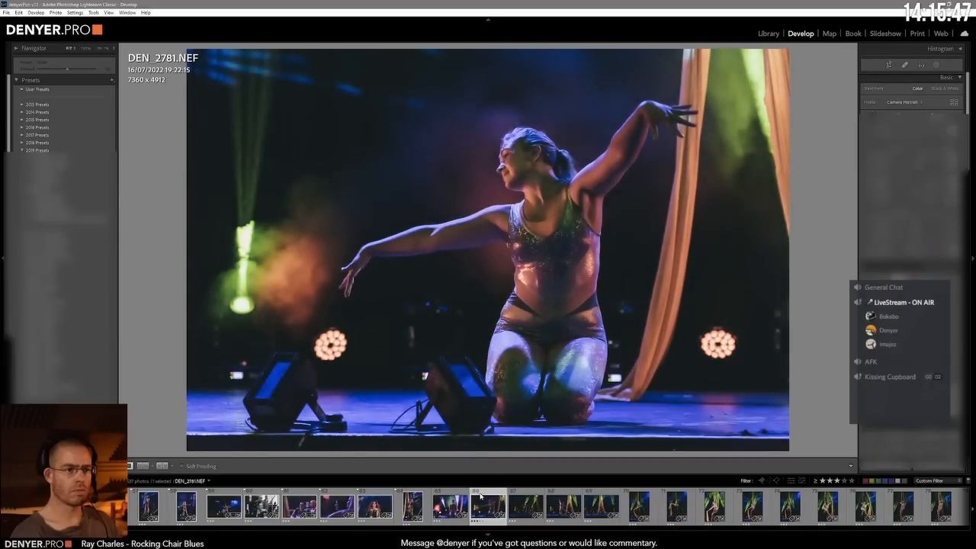
{"action": "key", "text": "Right"}
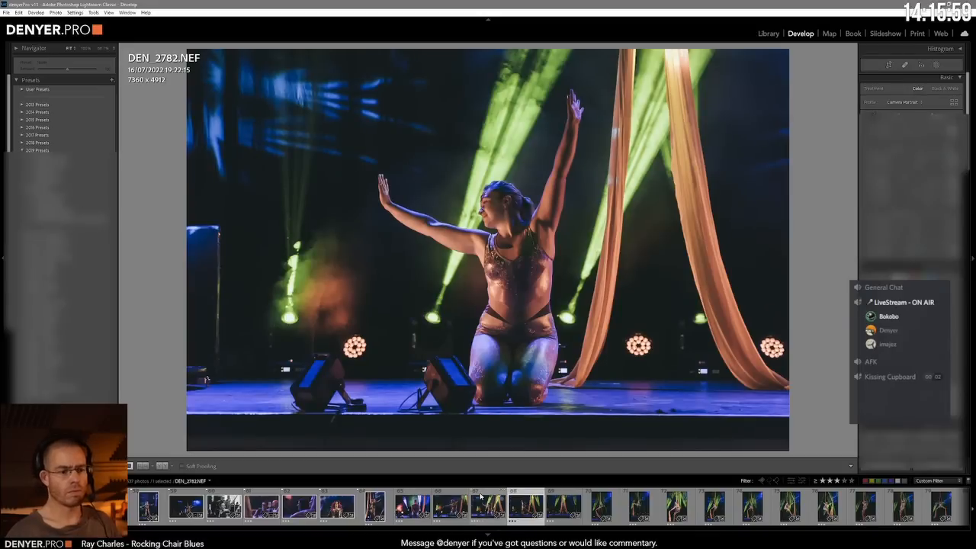
Step: Advance to DEN_2783.NEF, level the stage edge with the crop constrained, and adjust the scale around the lunging performer
{"action": "key", "text": "Right"}
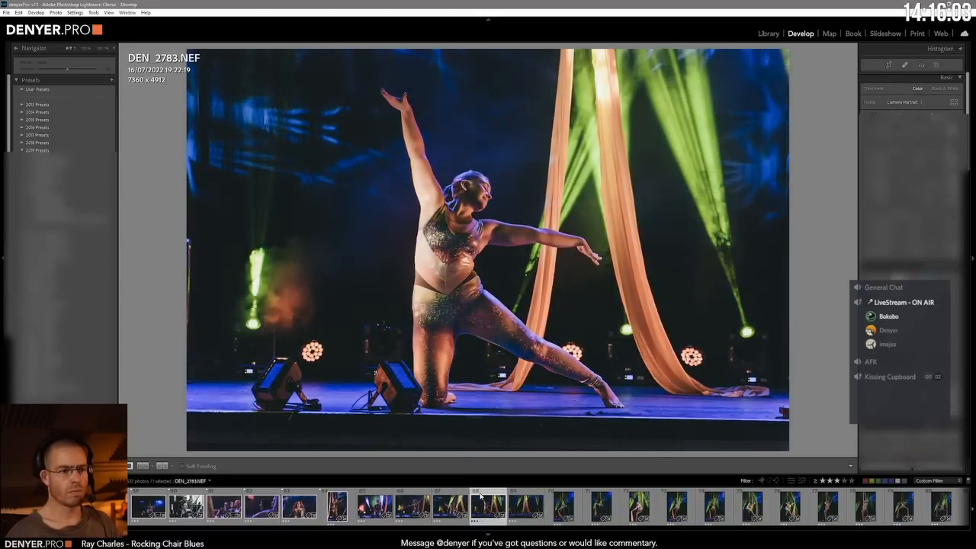
{"action": "key", "text": "r"}
{"action": "key", "text": "Return"}
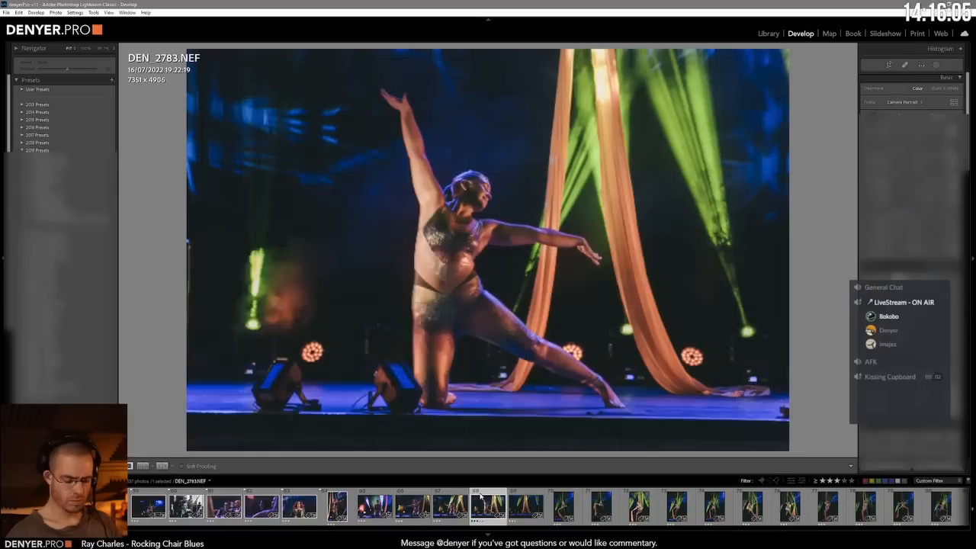
{"action": "key", "text": "ctrl+Tab"}
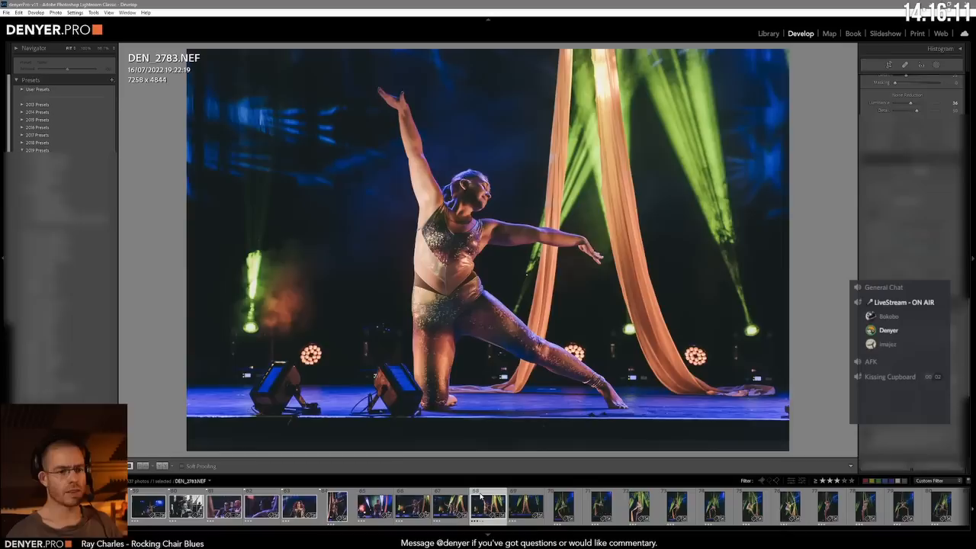
{"action": "key", "text": "minus"}
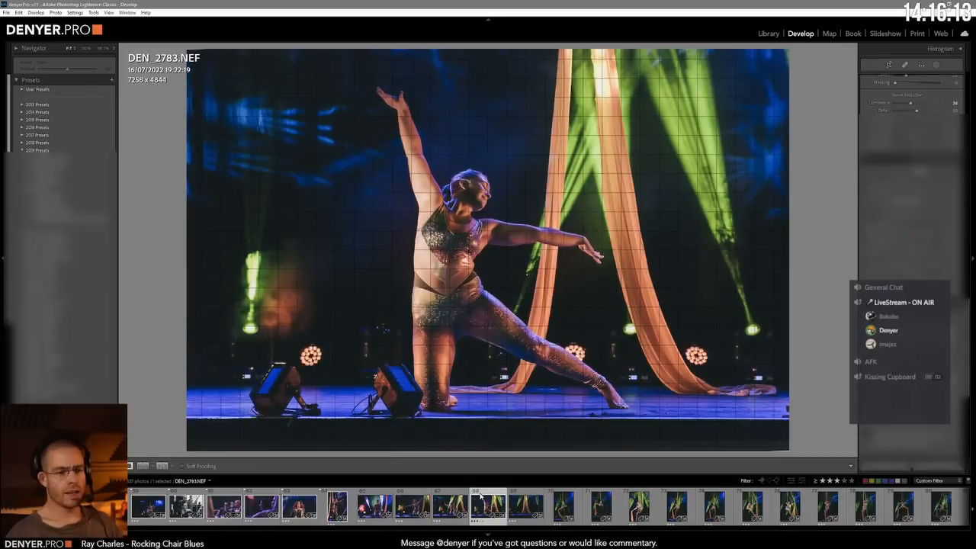
Step: Advance to DEN_2784.NEF, brighten the shot of the performer standing between the silks, and level the stage edge with the crop constrained
{"action": "key", "text": "Right"}
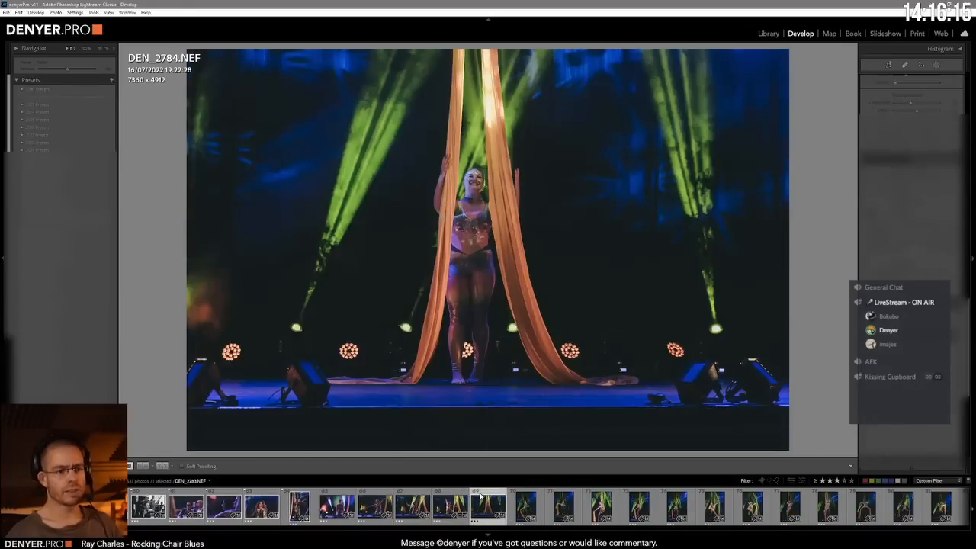
{"action": "key", "text": "equal"}
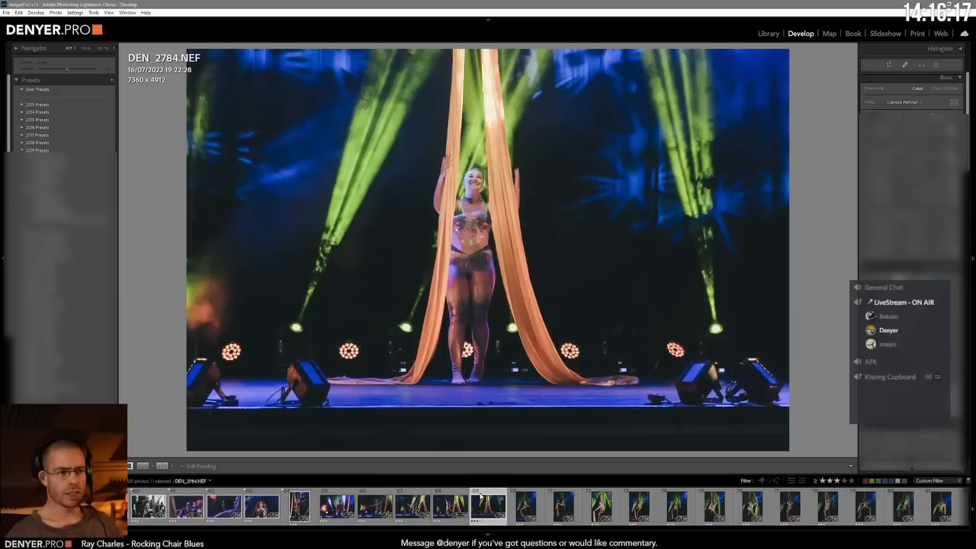
{"action": "key", "text": "equal"}
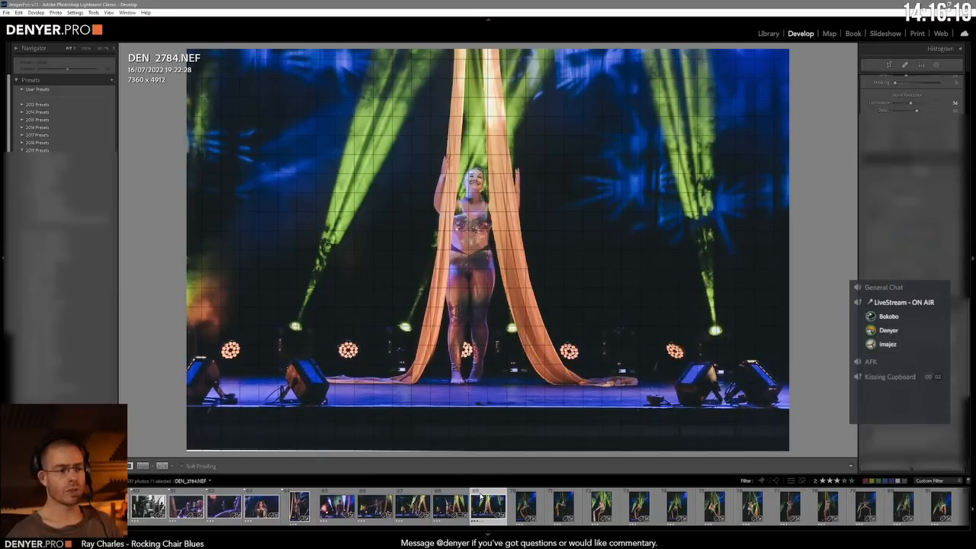
{"action": "key", "text": "ctrl+Tab"}
{"action": "key", "text": "ctrl+Tab"}
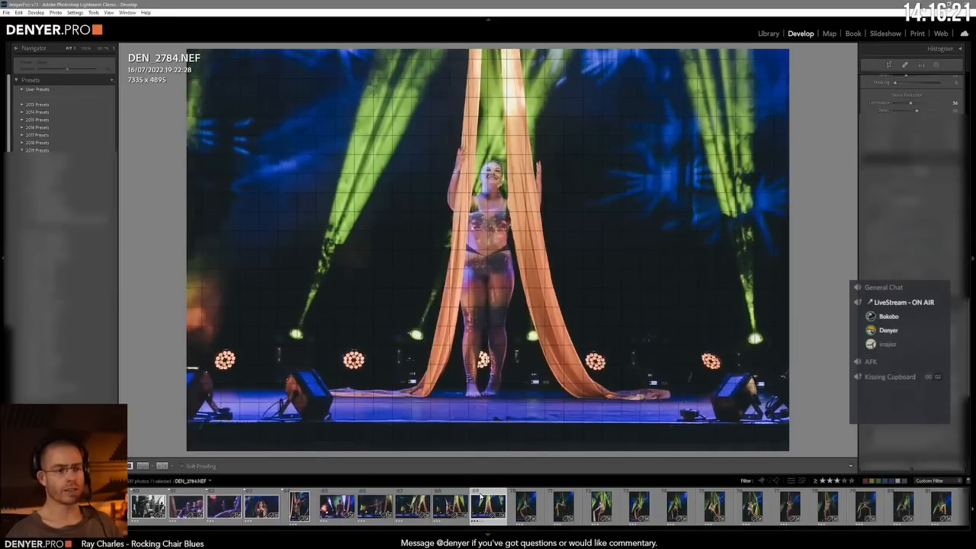
Step: Scale up DEN_2784.NEF around the standing performer and fine-tune its alignment
{"action": "key", "text": "equal"}
{"action": "key", "text": "equal"}
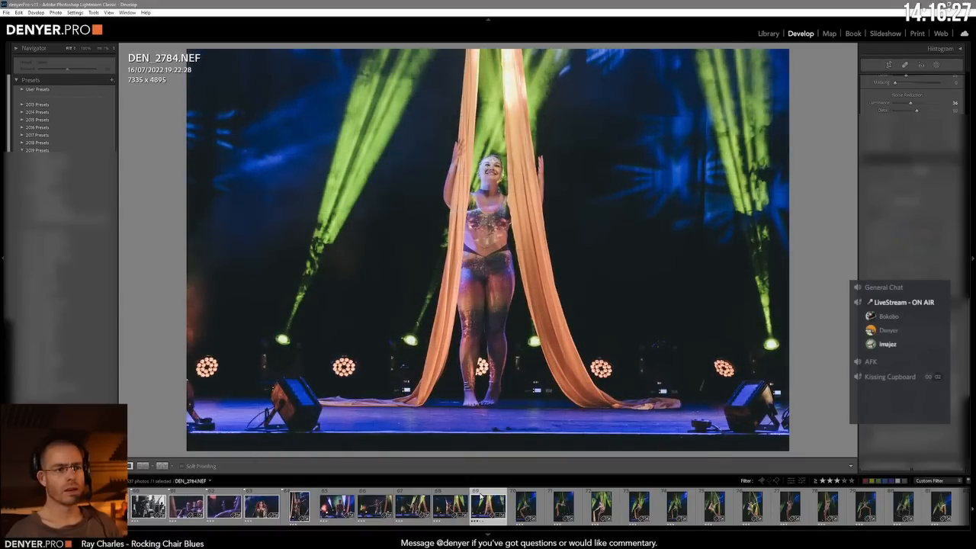
{"action": "key", "text": "minus"}
{"action": "key", "text": "minus"}
{"action": "key", "text": "minus"}
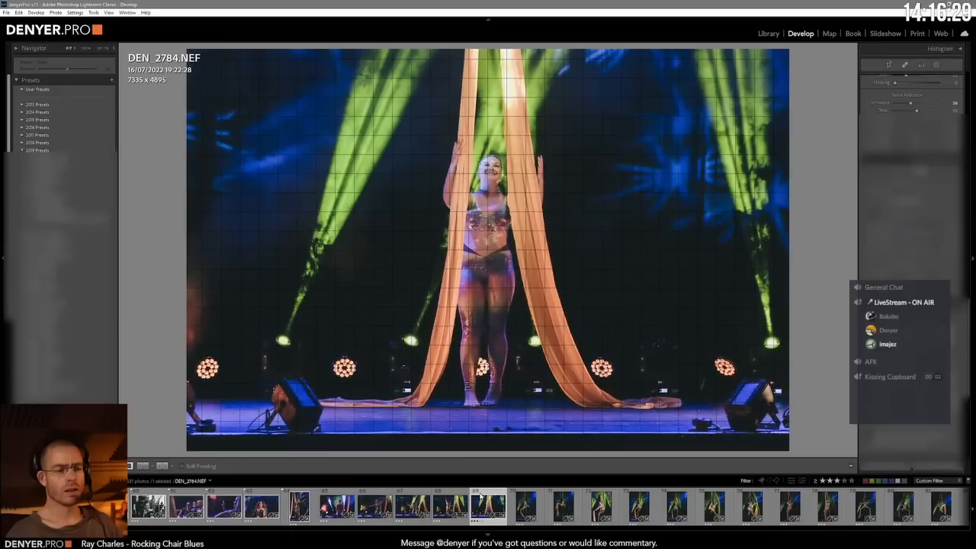
Step: Advance through DEN_2786.NEF and DEN_2789.NEF to DEN_2792.NEF, tightening the framing of the last two aerial shots
{"action": "key", "text": "Right"}
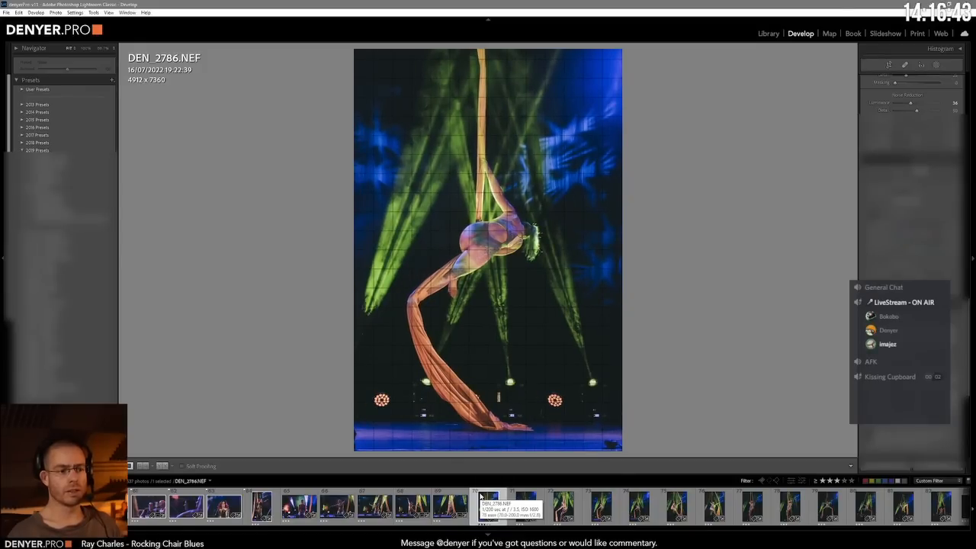
{"action": "left_click", "coordinate": [480, 497]}
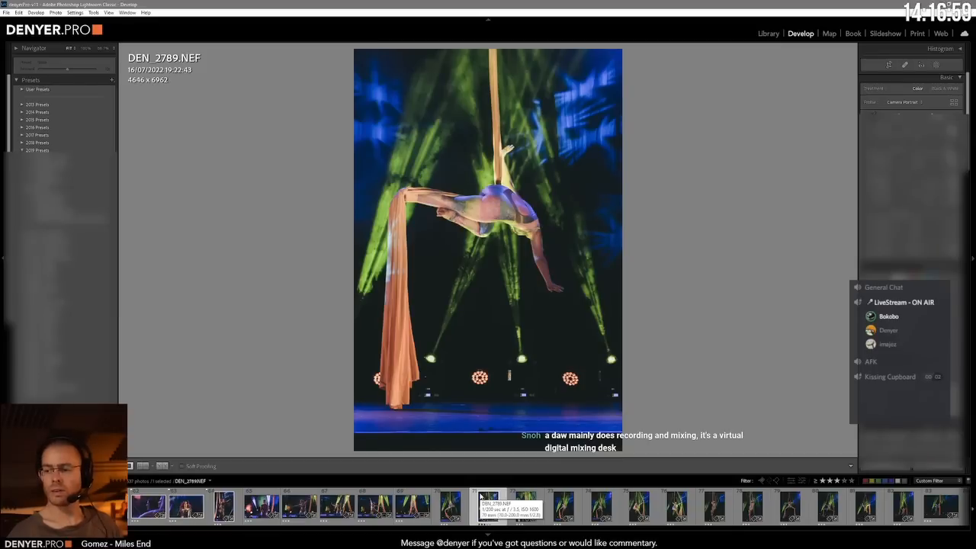
{"action": "left_click", "coordinate": [480, 499]}
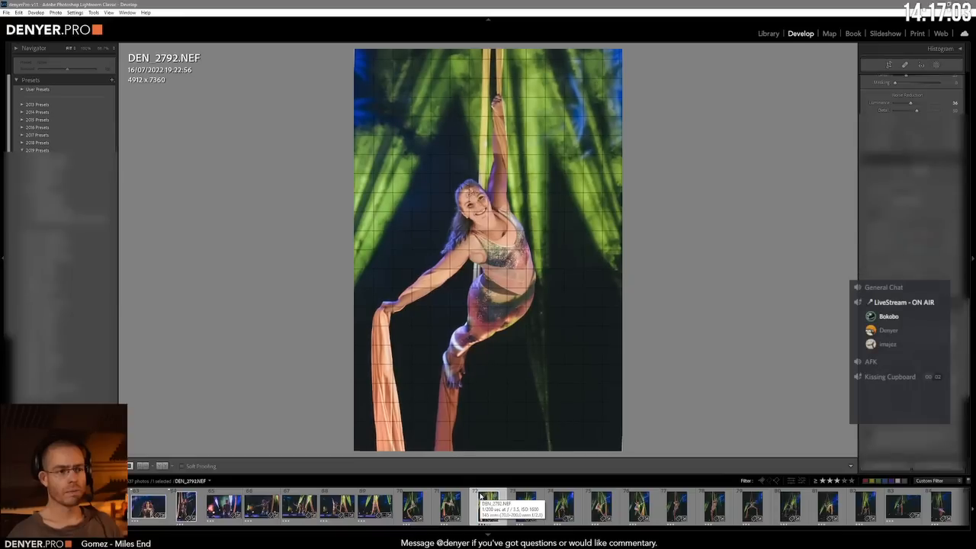
{"action": "key", "text": "equal"}
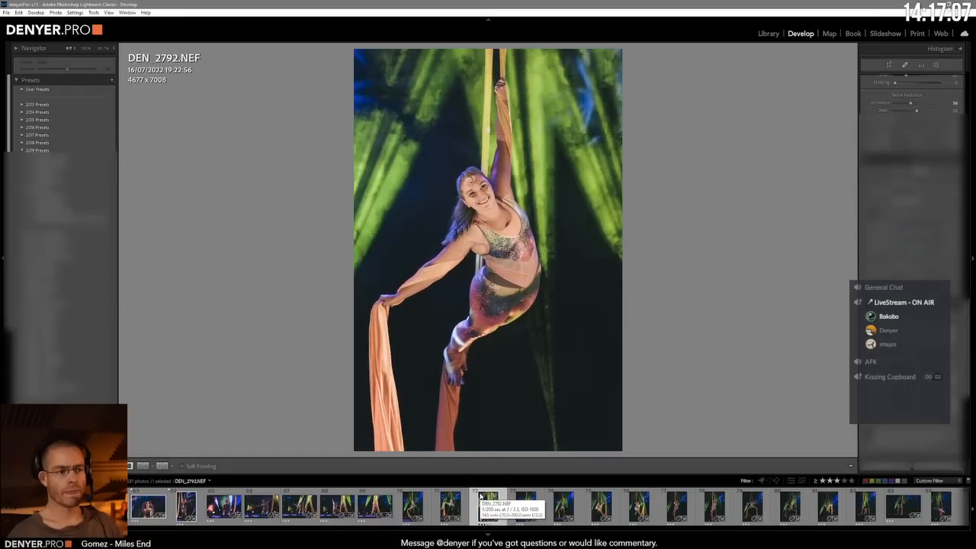
Step: Advance through DEN_2793.NEF and DEN_2795.NEF to DEN_2797.NEF, tightening the framing of DEN_2795.NEF on the way
{"action": "key", "text": "Right"}
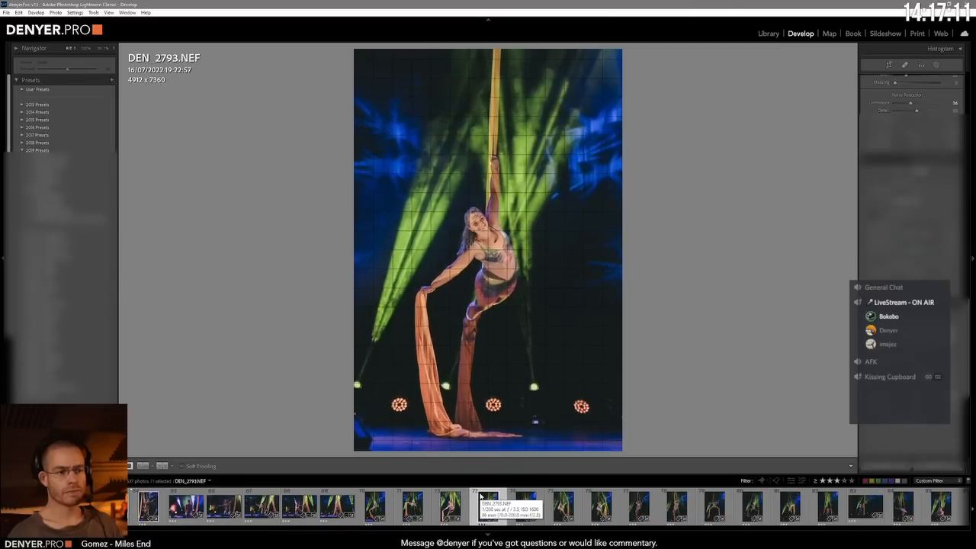
{"action": "key", "text": "Right"}
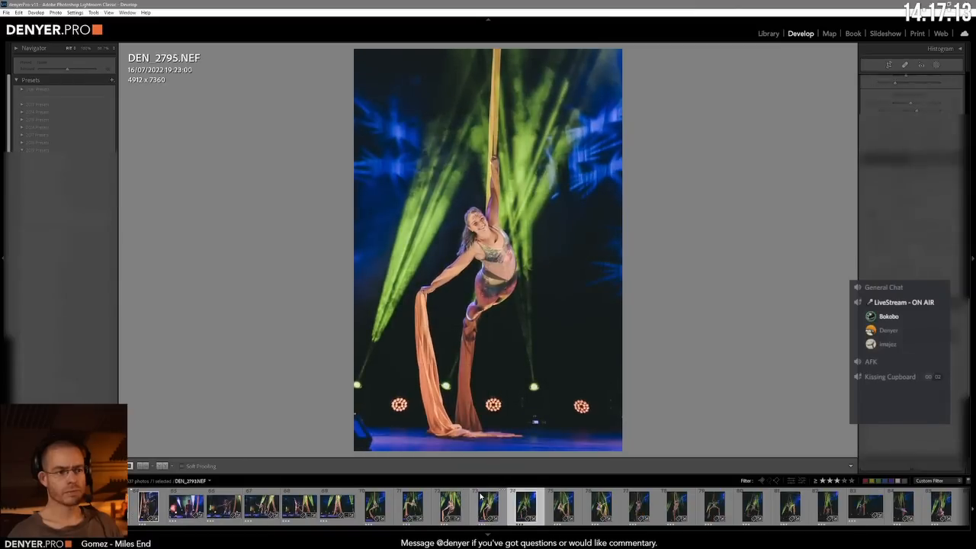
{"action": "key", "text": "Right"}
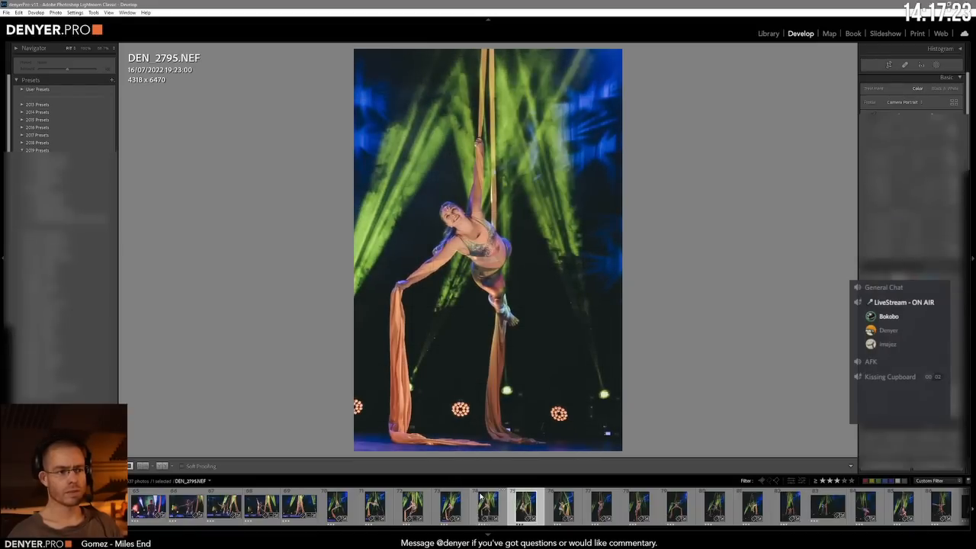
{"action": "key", "text": "Right"}
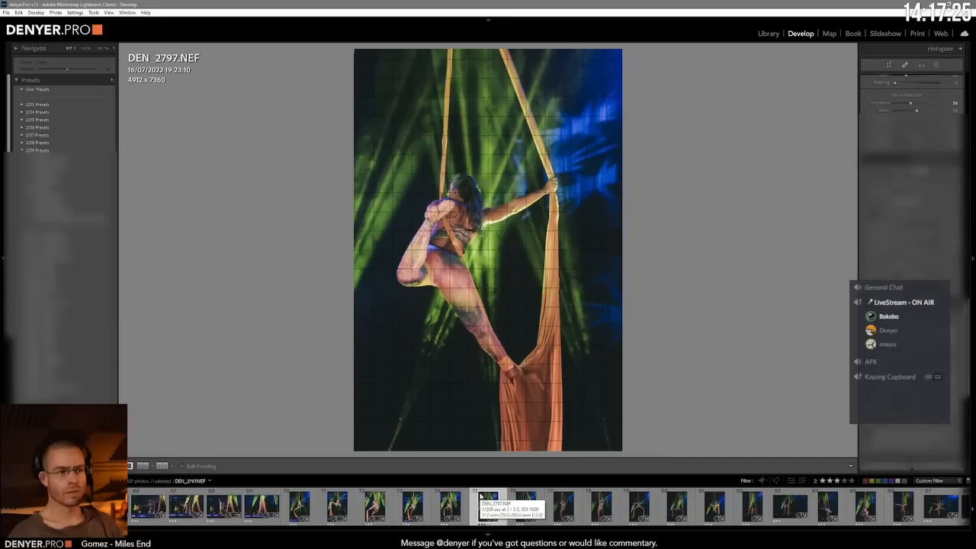
Step: Advance through DEN_2800.NEF and DEN_2802.NEF to DEN_2803.NEF, tightening the framing around the aerial performer in each shot
{"action": "key", "text": "Right"}
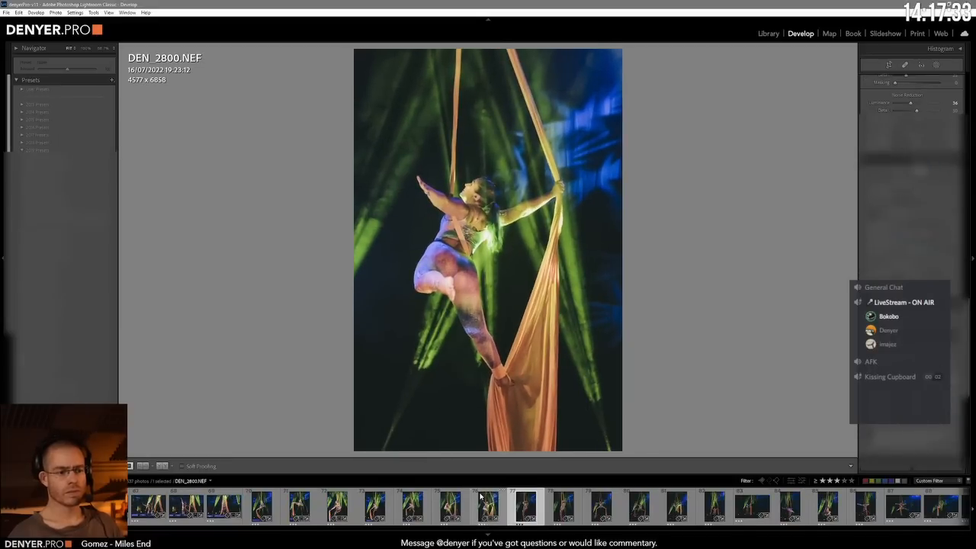
{"action": "key", "text": "Right"}
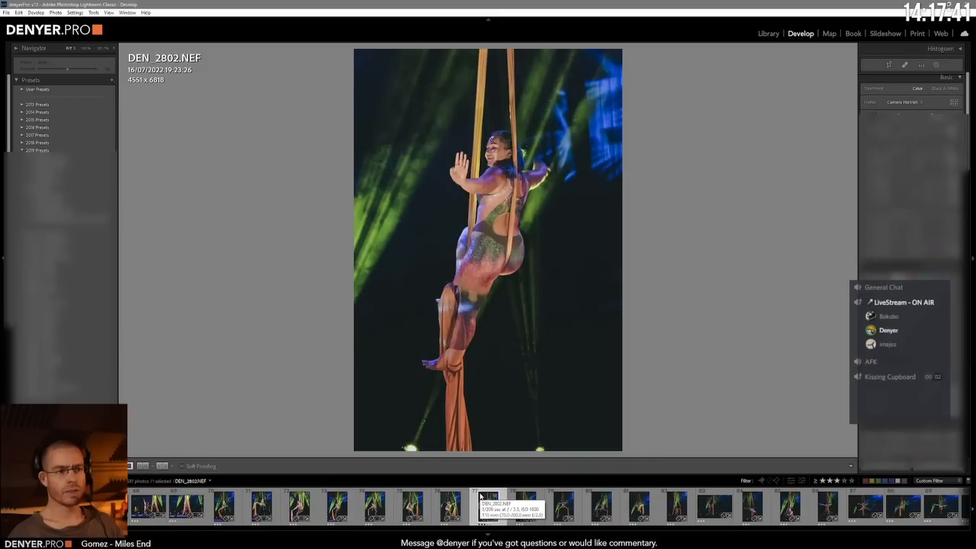
{"action": "key", "text": "Right"}
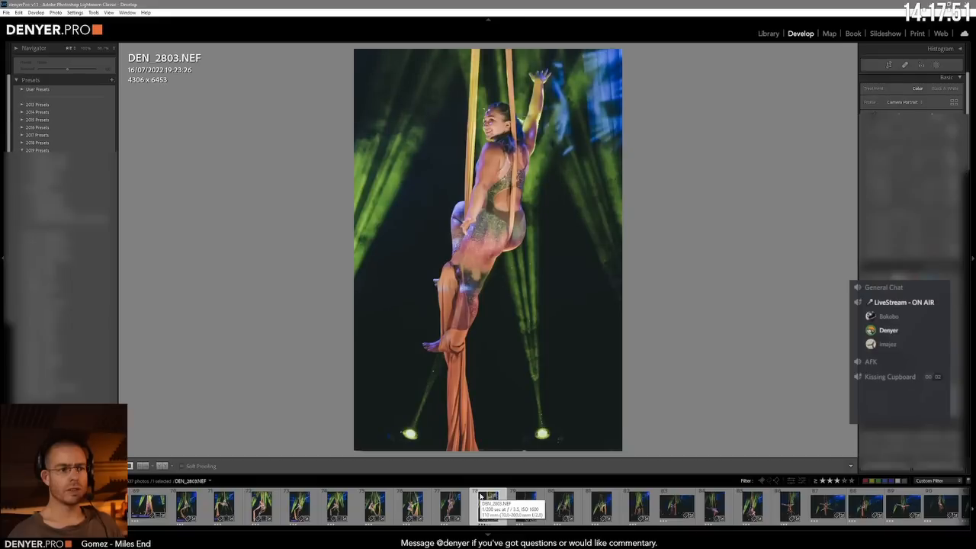
Step: Advance through DEN_2808.NEF to DEN_2816.NEF and level the stage edge beneath the performer's splits, keeping the crop constrained
{"action": "left_click", "coordinate": [480, 496]}
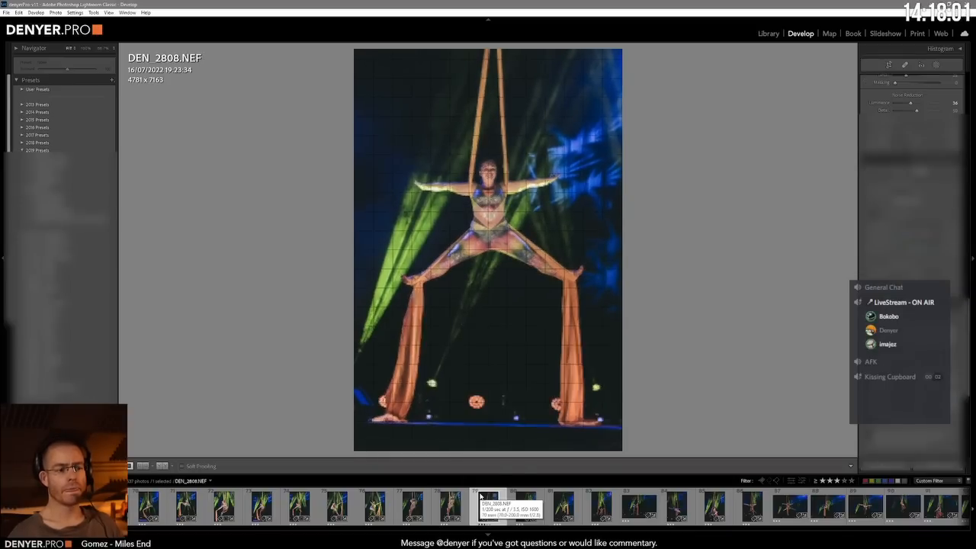
{"action": "left_click", "coordinate": [480, 496]}
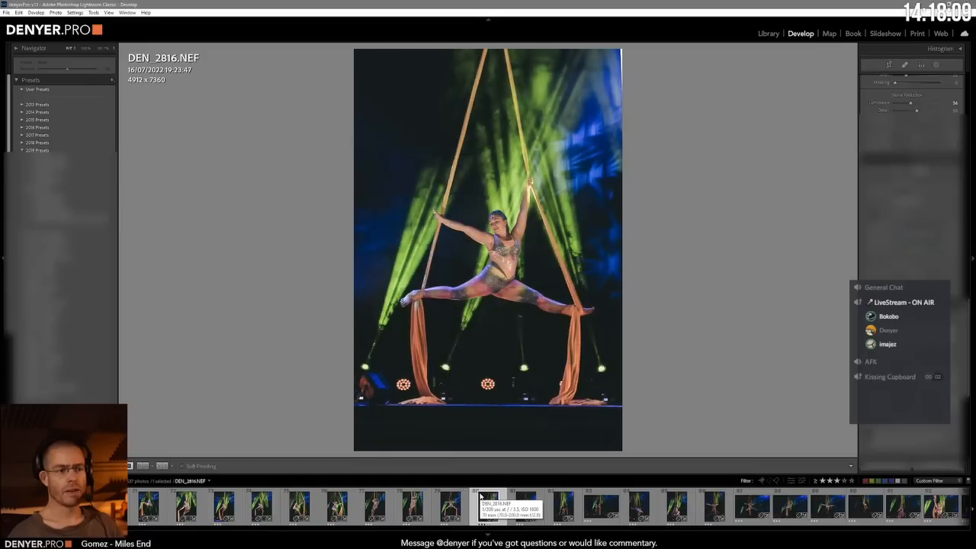
{"action": "key", "text": "ctrl+1"}
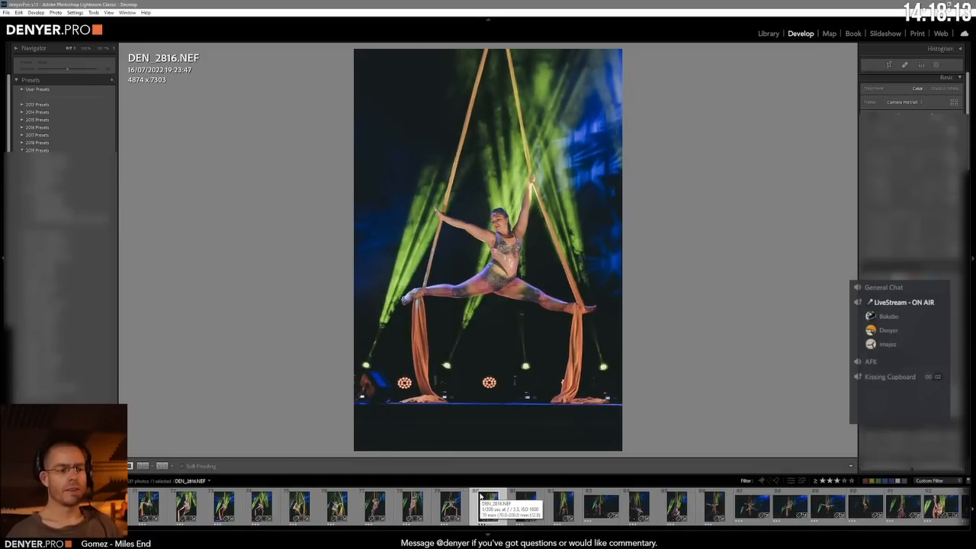
{"action": "key", "text": "ctrl+7"}
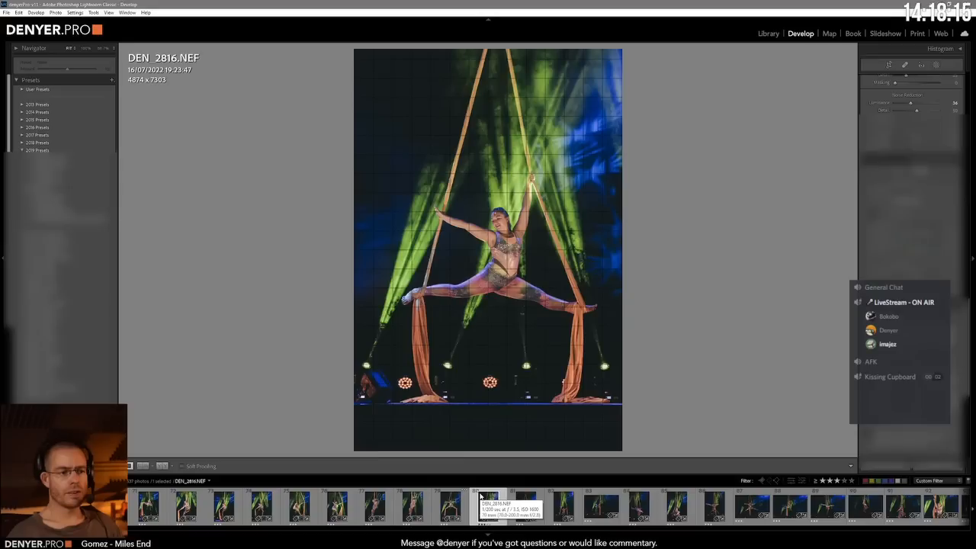
Step: Advance to DEN_2819.NEF, fine-tune the brightness of the suspended performer's shot, and straighten it slightly
{"action": "left_click", "coordinate": [480, 497]}
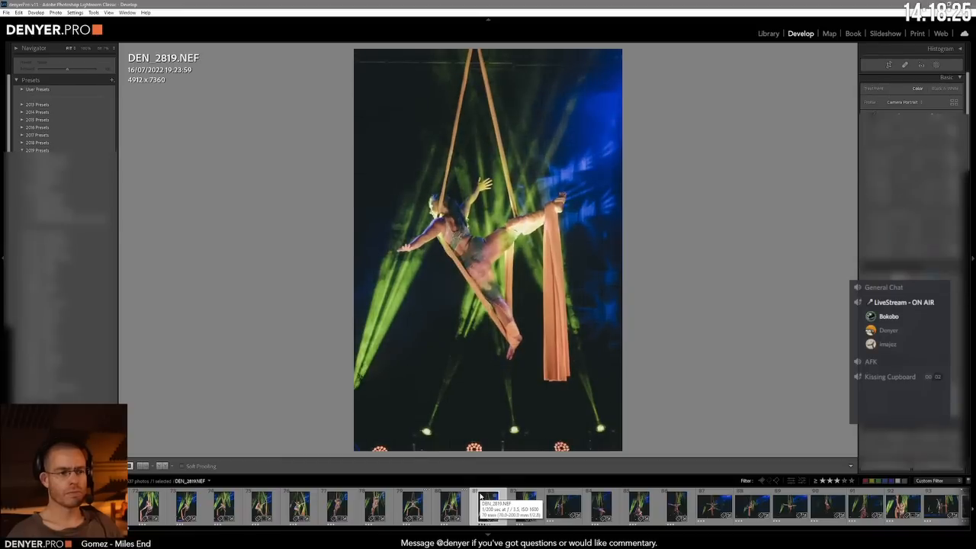
{"action": "key", "text": "minus"}
{"action": "key", "text": "equal"}
{"action": "key", "text": "equal"}
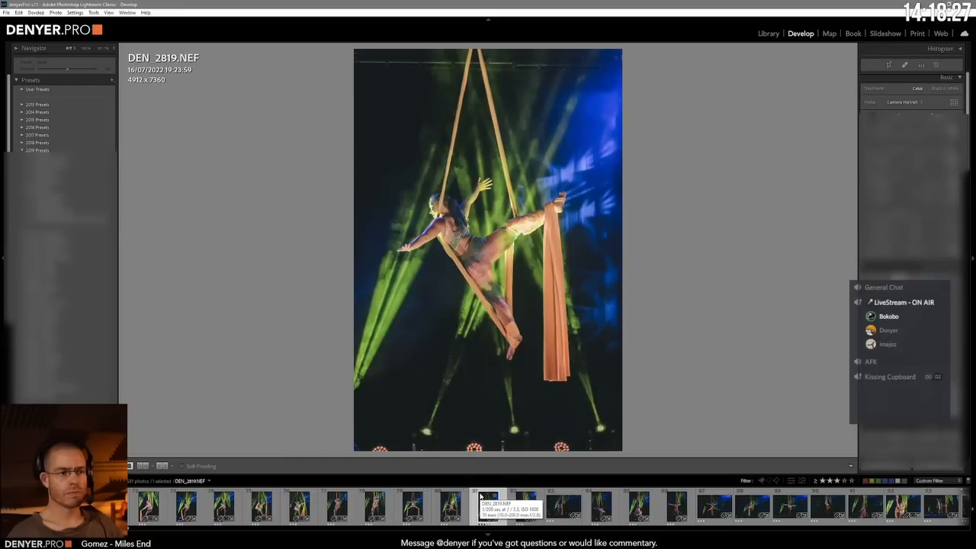
{"action": "key", "text": "minus"}
{"action": "key", "text": "minus"}
{"action": "key", "text": "minus"}
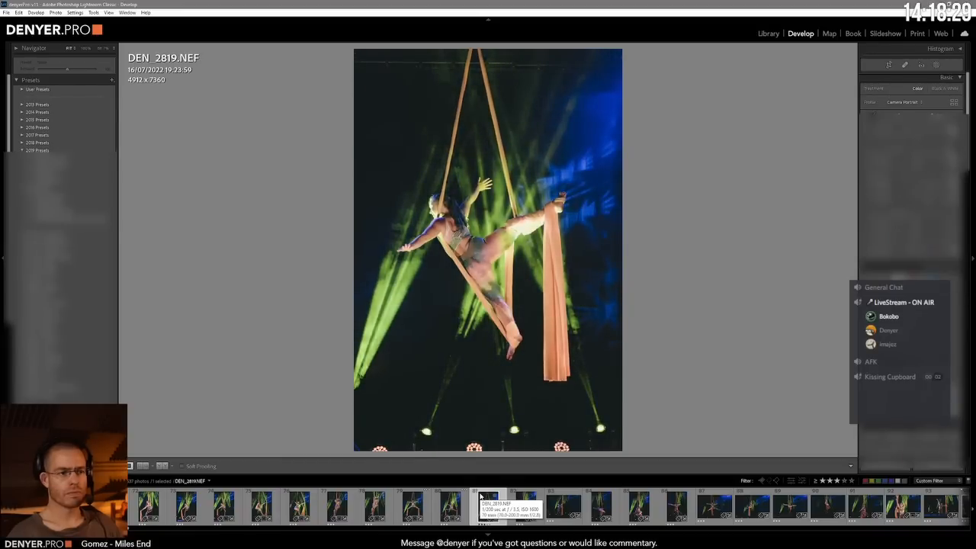
{"action": "key", "text": "minus"}
{"action": "key", "text": "minus"}
{"action": "key", "text": "equal"}
{"action": "key", "text": "equal"}
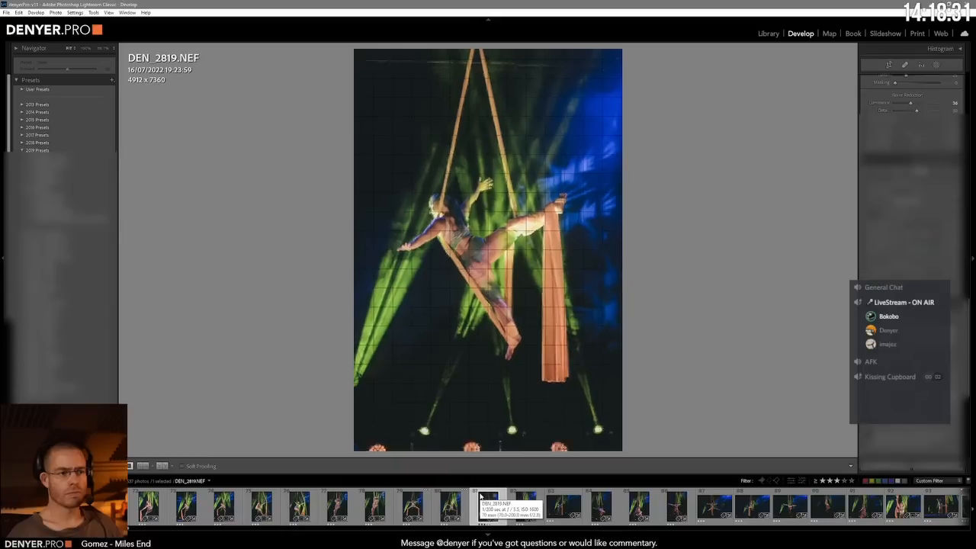
{"action": "key", "text": "minus"}
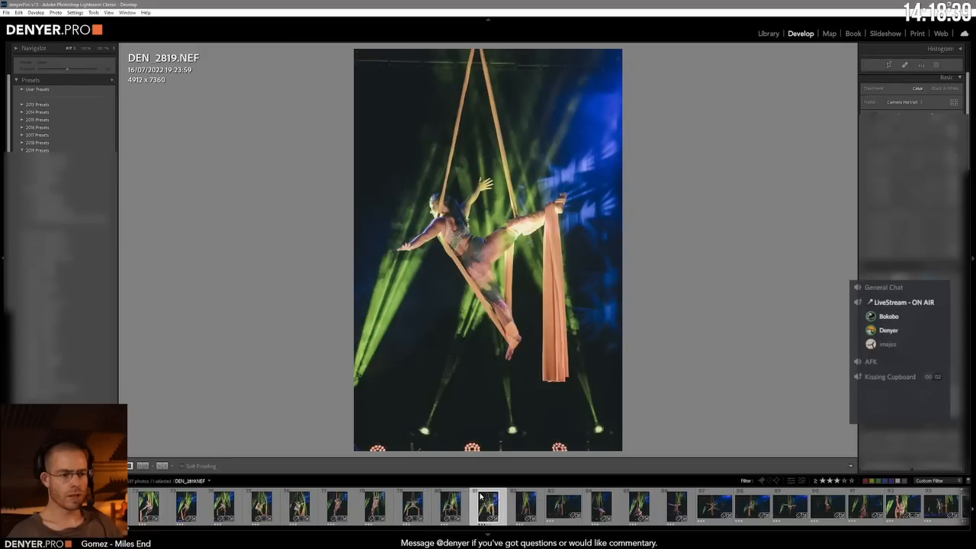
Step: Advance through DEN_2822.NEF to DEN_2825.NEF and level the stage edge with the crop constrained
{"action": "key", "text": "Right"}
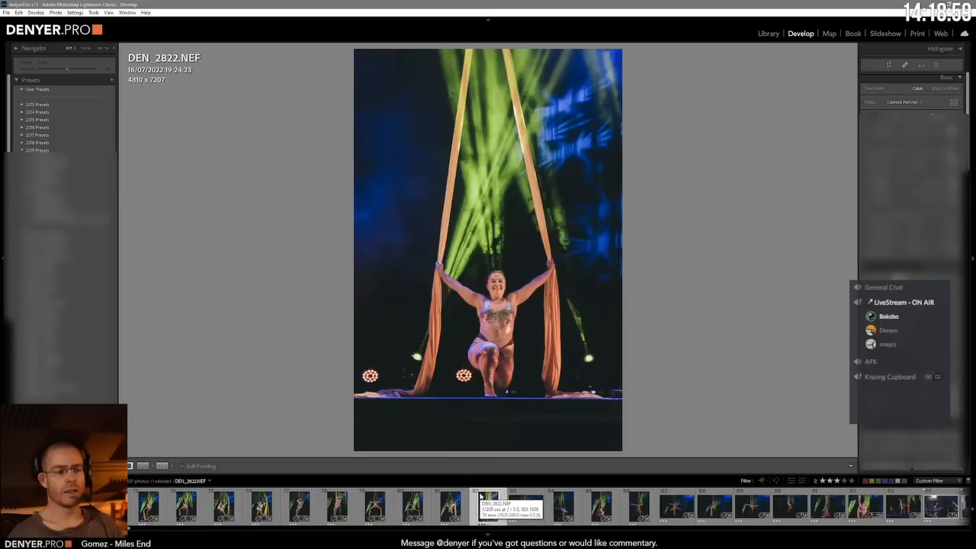
{"action": "key", "text": "Right"}
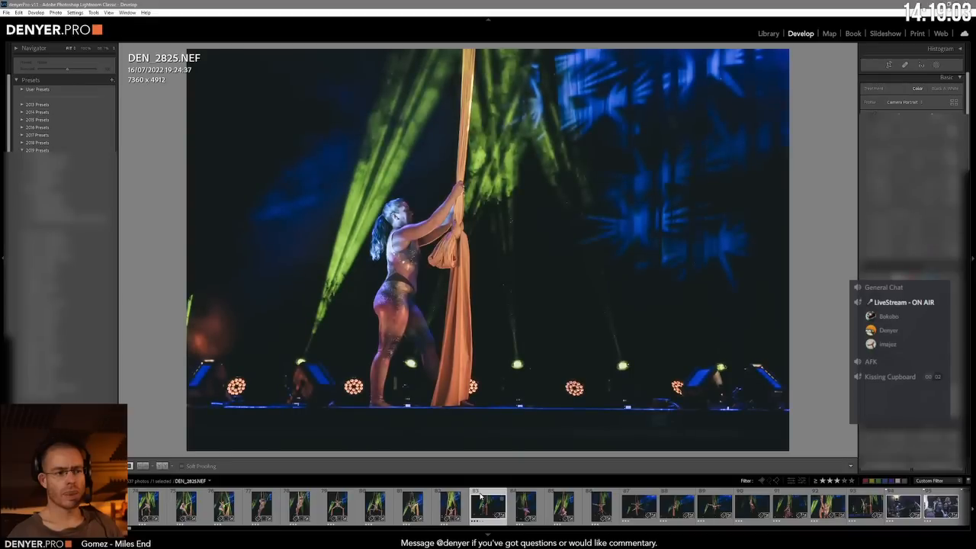
{"action": "key", "text": "minus"}
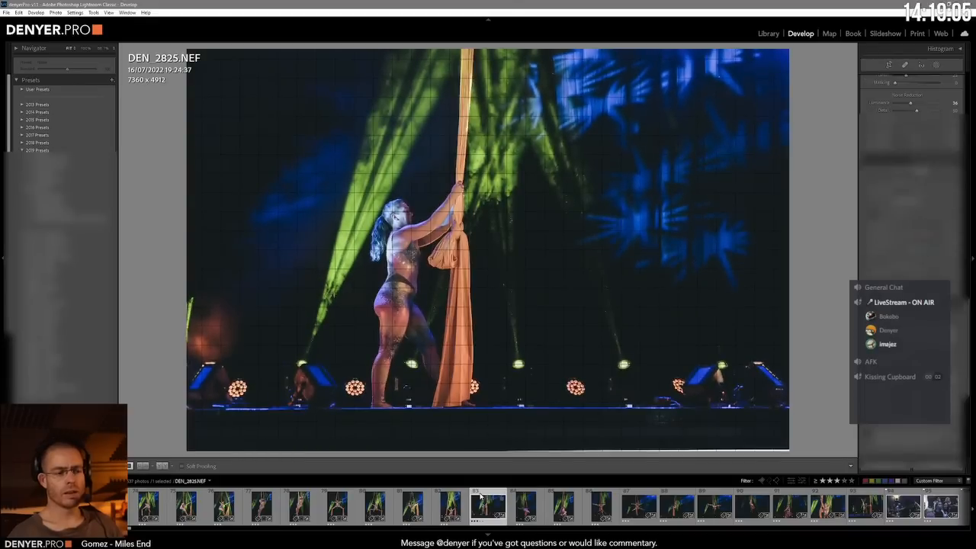
{"action": "key", "text": "equal"}
{"action": "key", "text": "minus"}
{"action": "key", "text": "minus"}
{"action": "key", "text": "minus"}
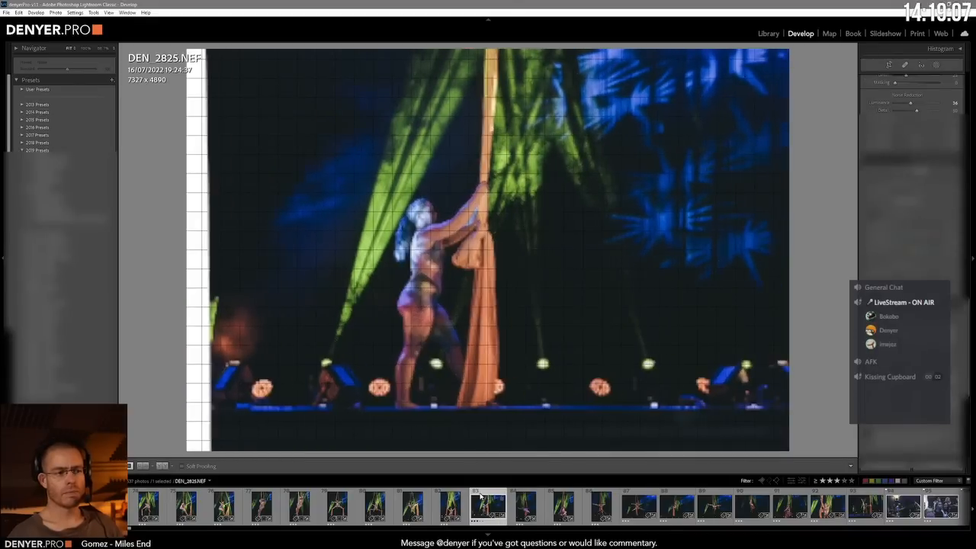
Step: Adjust the scale and position of DEN_2825.NEF around the performer holding the knotted silk so the image fills the frame
{"action": "key", "text": "minus"}
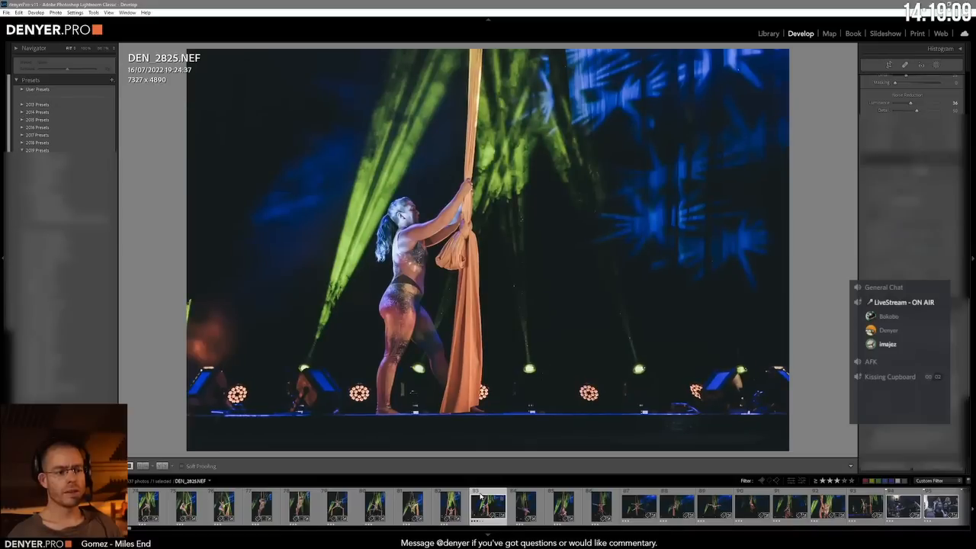
{"action": "key", "text": "minus"}
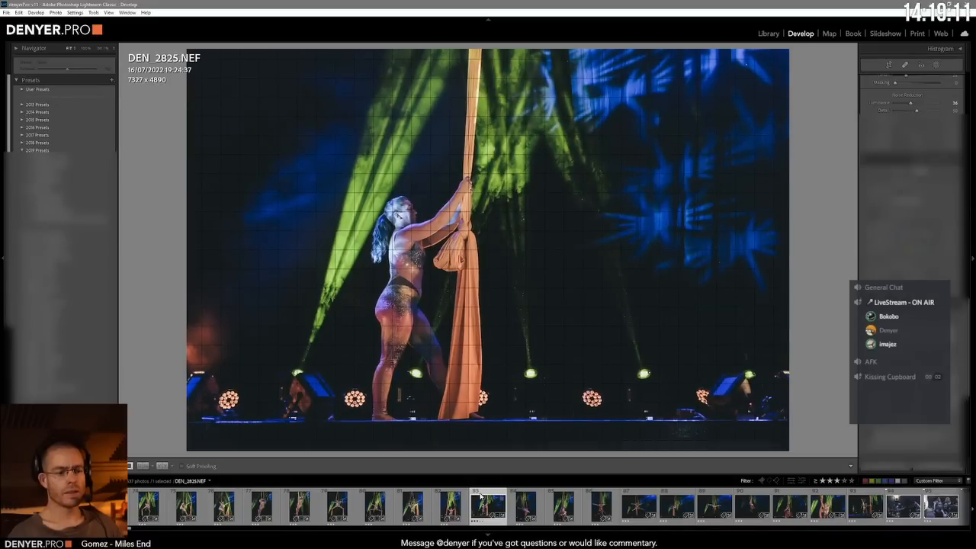
{"action": "key", "text": "minus"}
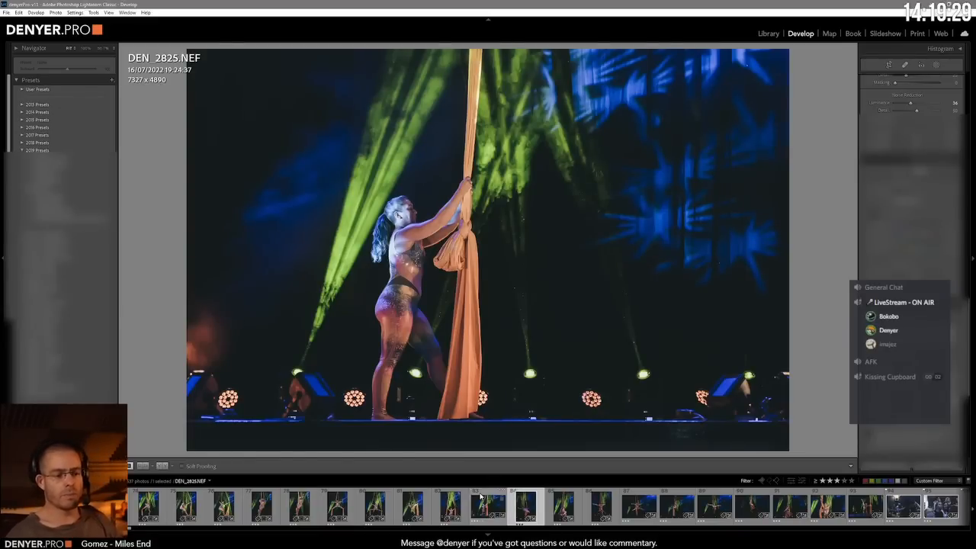
Step: Advance to DEN_2827.NEF, reframe and brighten the shot of the horizontal aerial performer, and continue to DEN_2831.NEF
{"action": "left_click", "coordinate": [480, 499]}
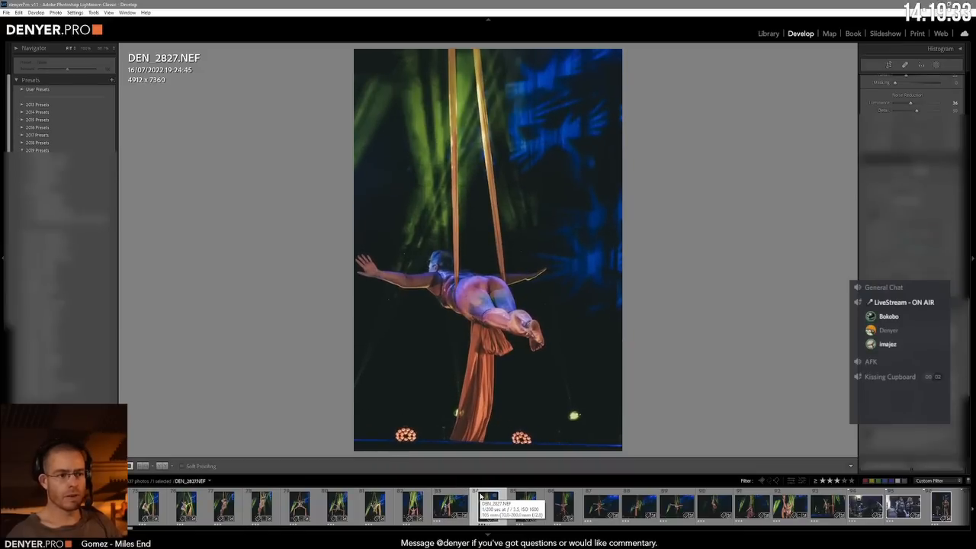
{"action": "key", "text": "equal"}
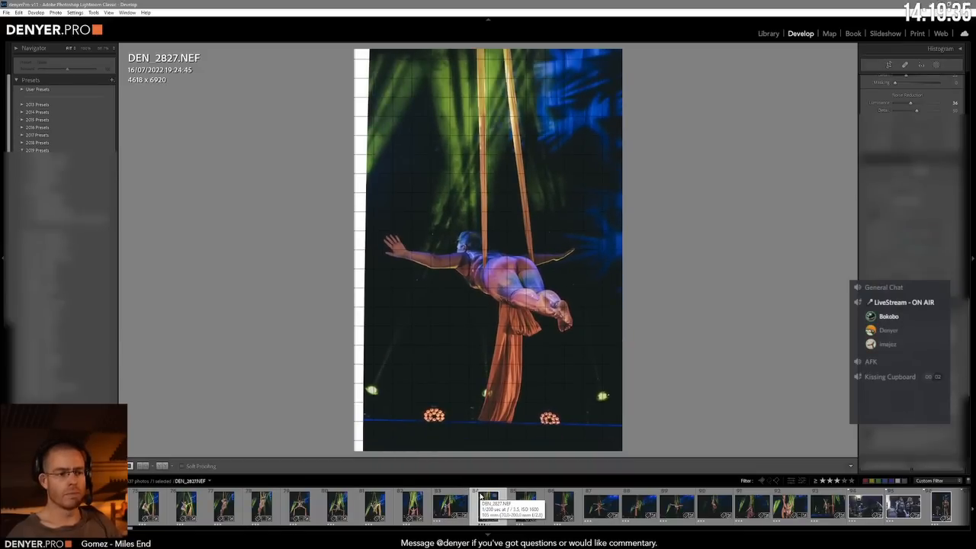
{"action": "key", "text": "ctrl+u"}
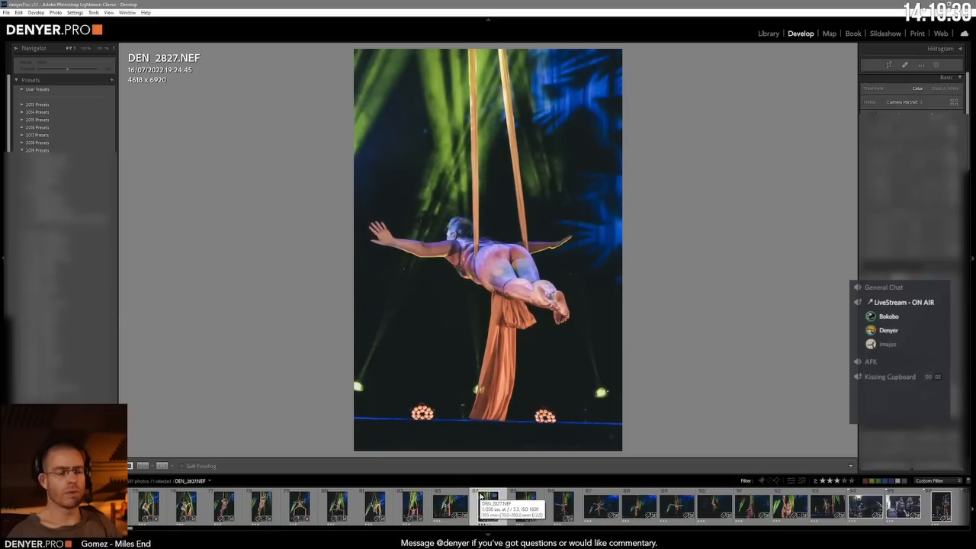
{"action": "key", "text": "Right"}
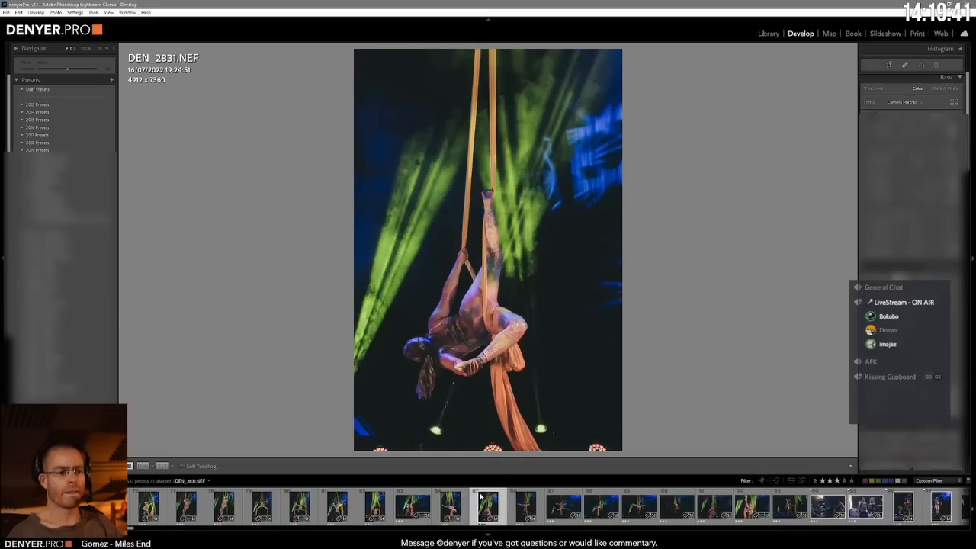